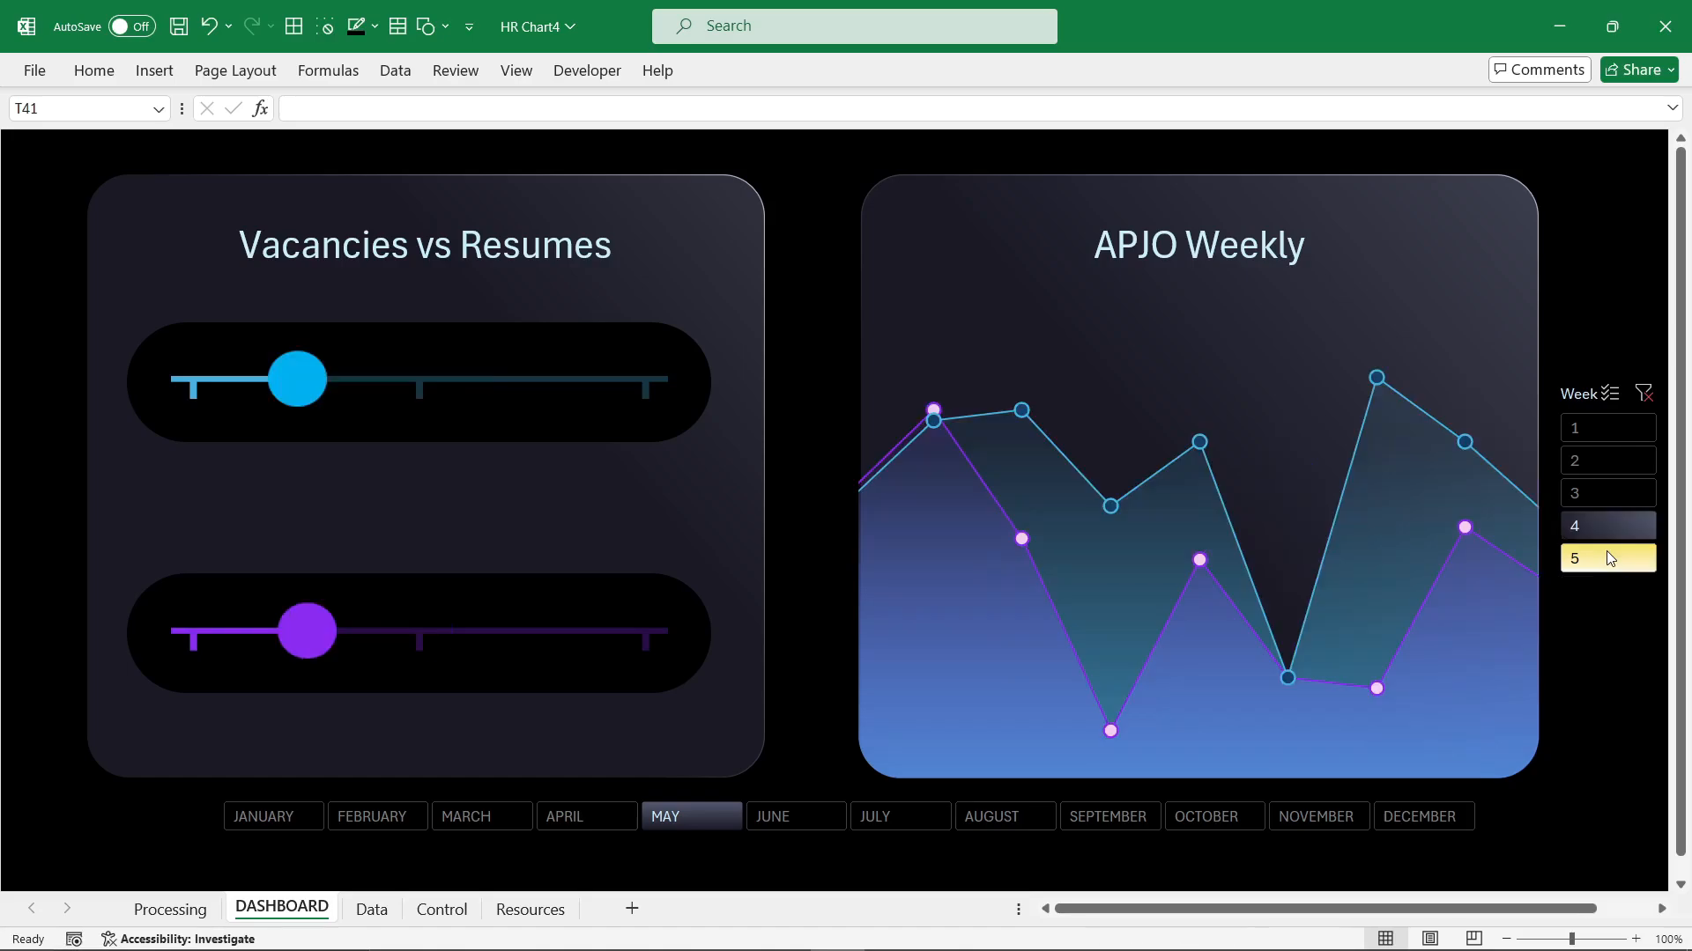
Step: Filter the dashboard by different weeks, finishing with weeks 2 to 4 selected, to examine how the charts respond
left_click(1611, 460)
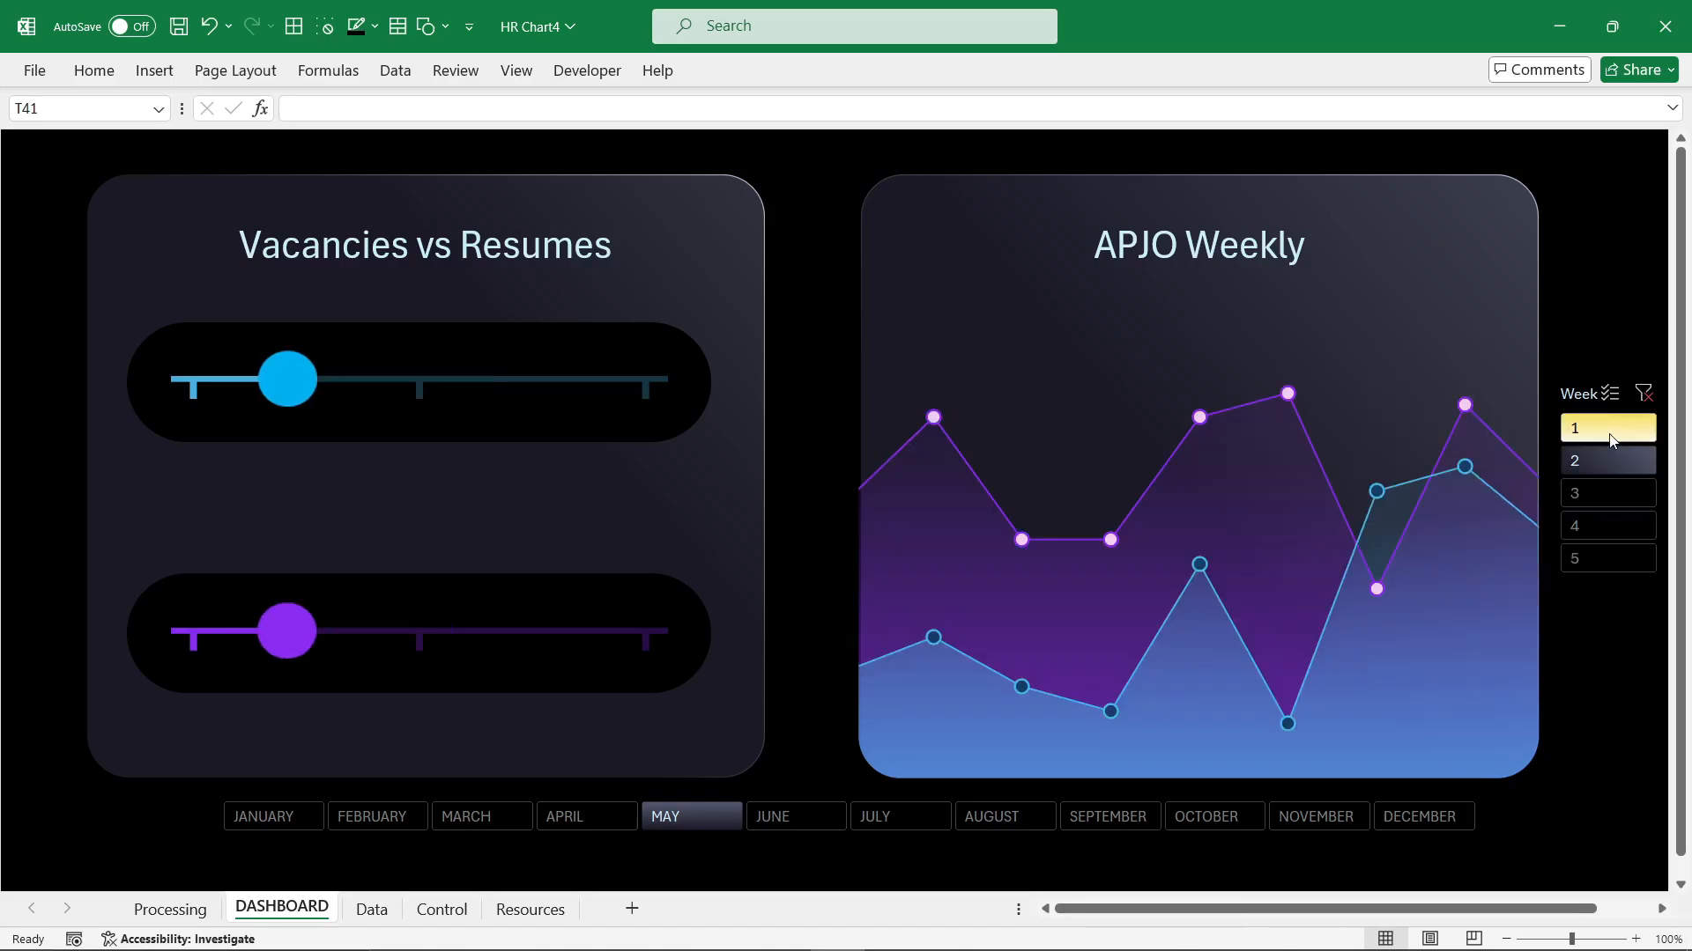
left_click(1617, 497)
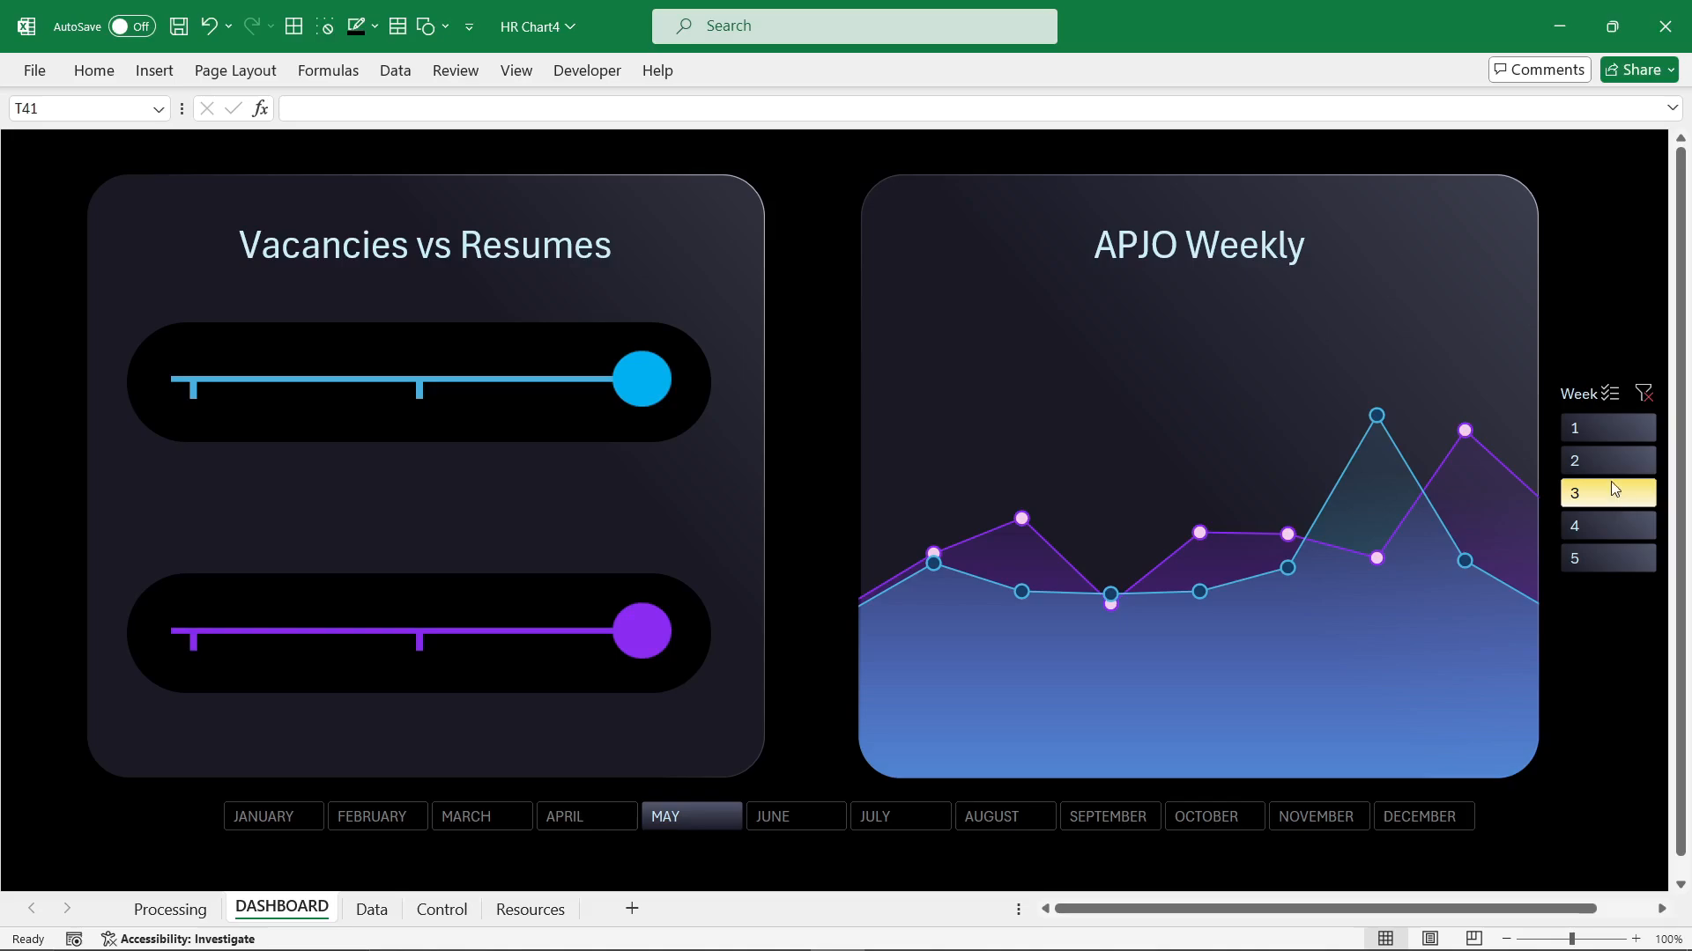
left_click_drag(1613, 462, 1620, 518)
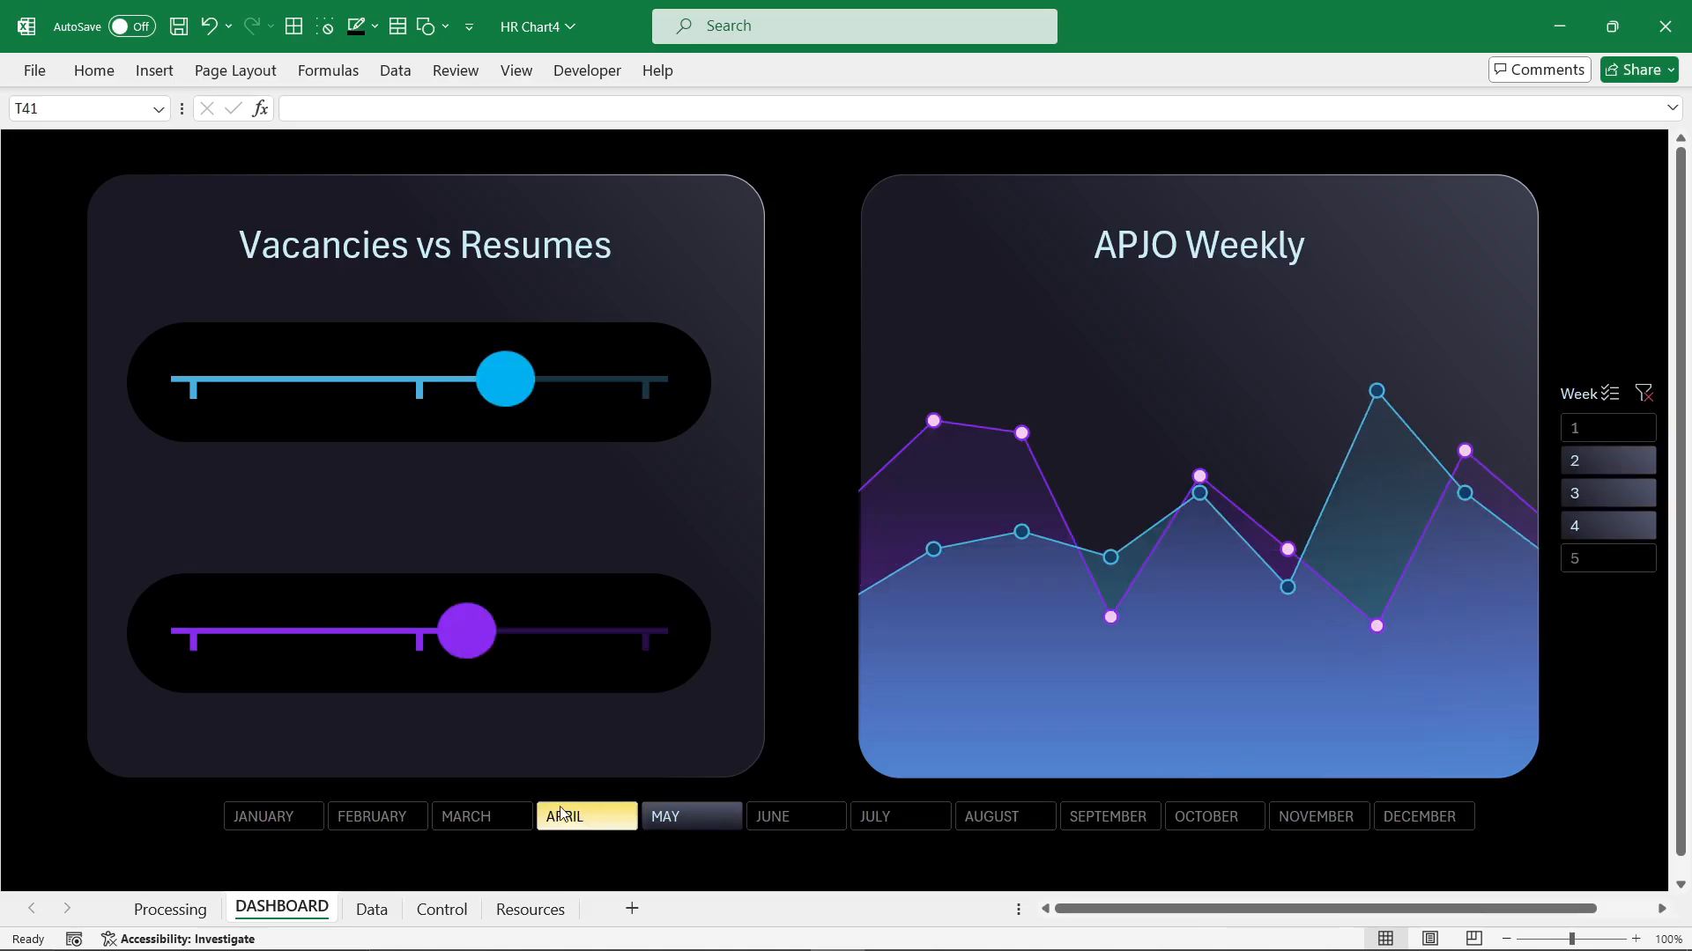
Step: Filter the dashboard by the months March to September and by single months such as May and August to examine the charts
left_click_drag(481, 817, 1135, 833)
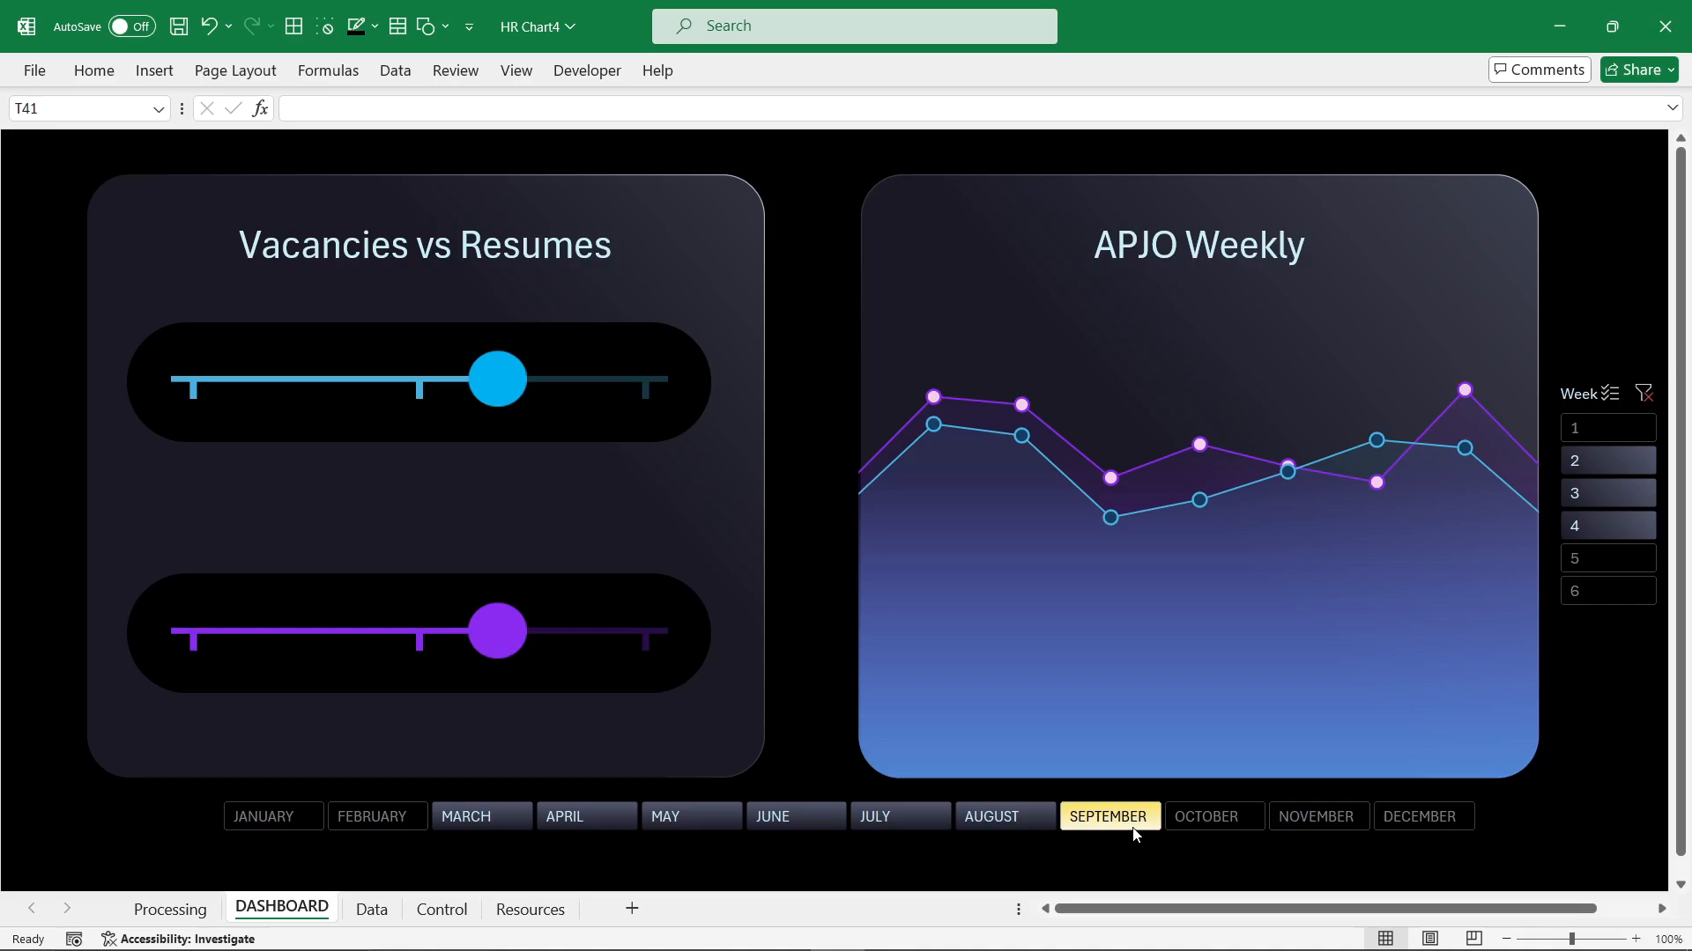
left_click(692, 817)
left_click(1004, 816)
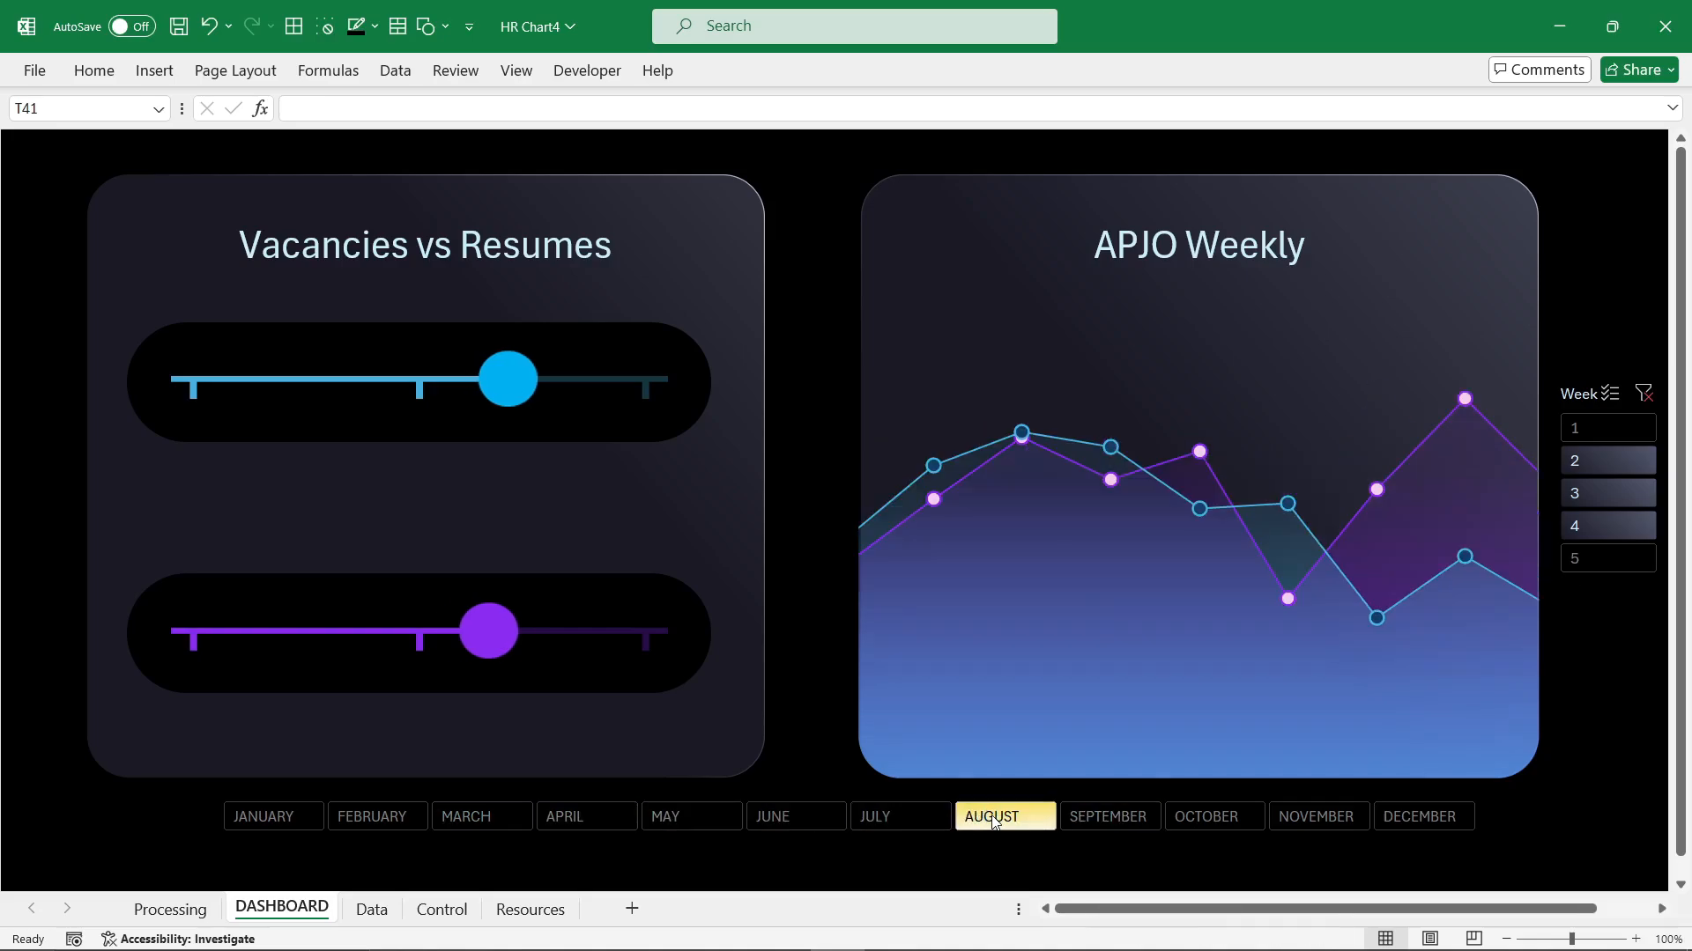
left_click(1221, 818)
left_click(1421, 817)
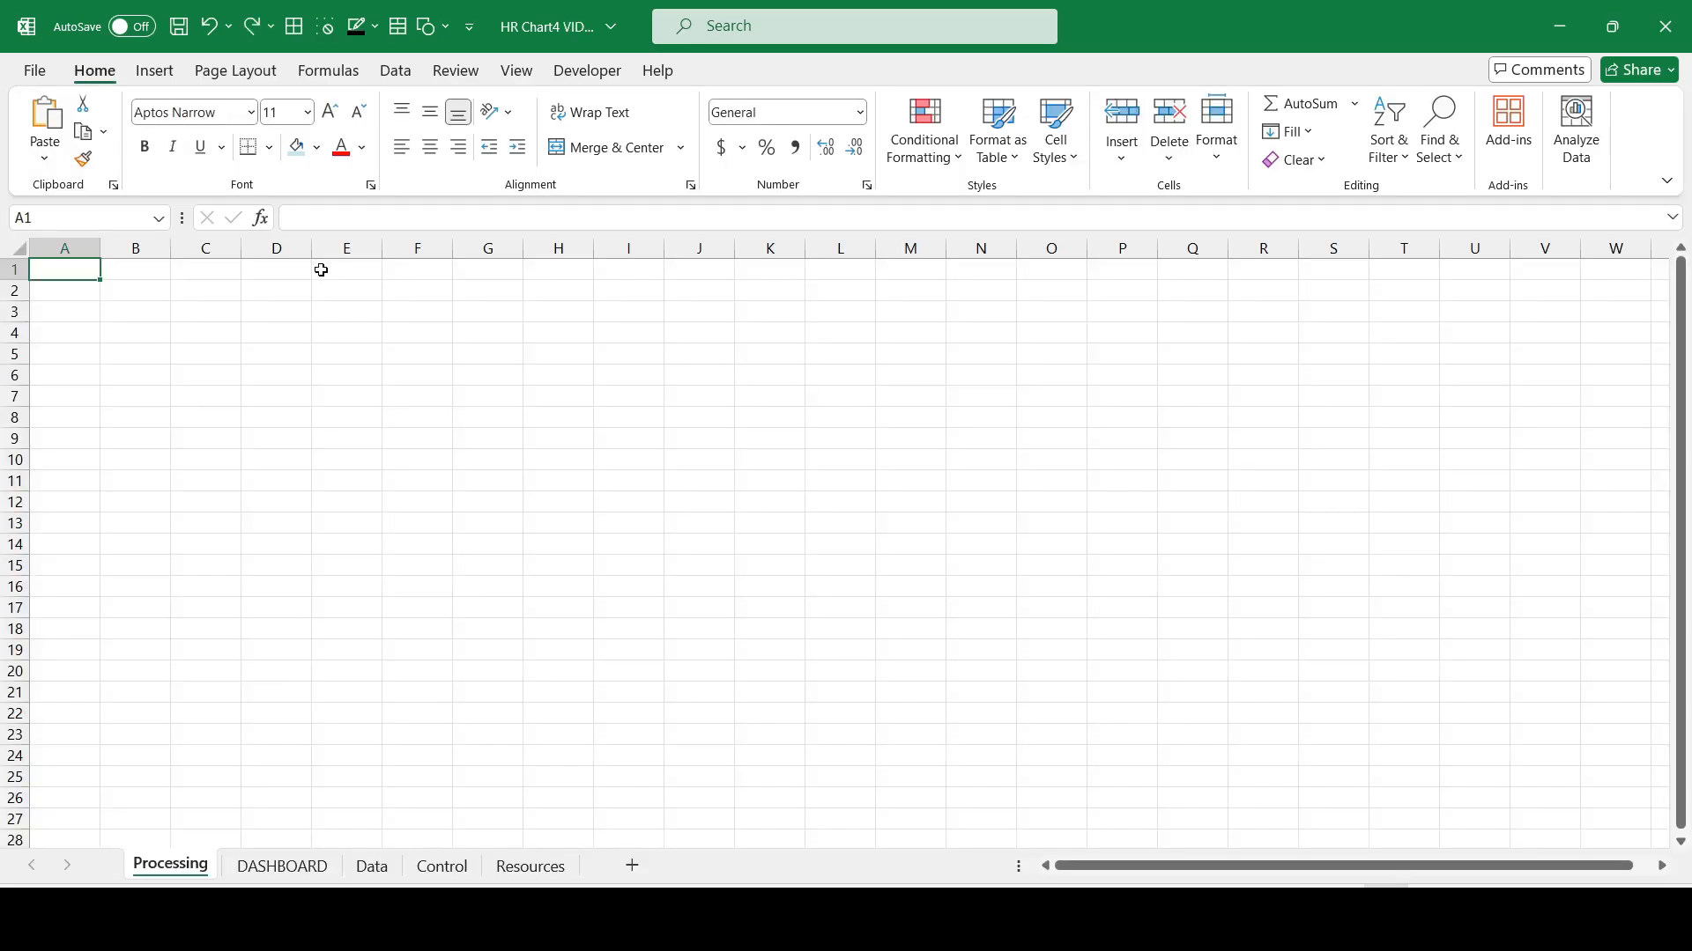
Step: Enter the heading "Vacancies vs Resumes" in E2 and copy its word "Vacancies" into E4
left_click(337, 291)
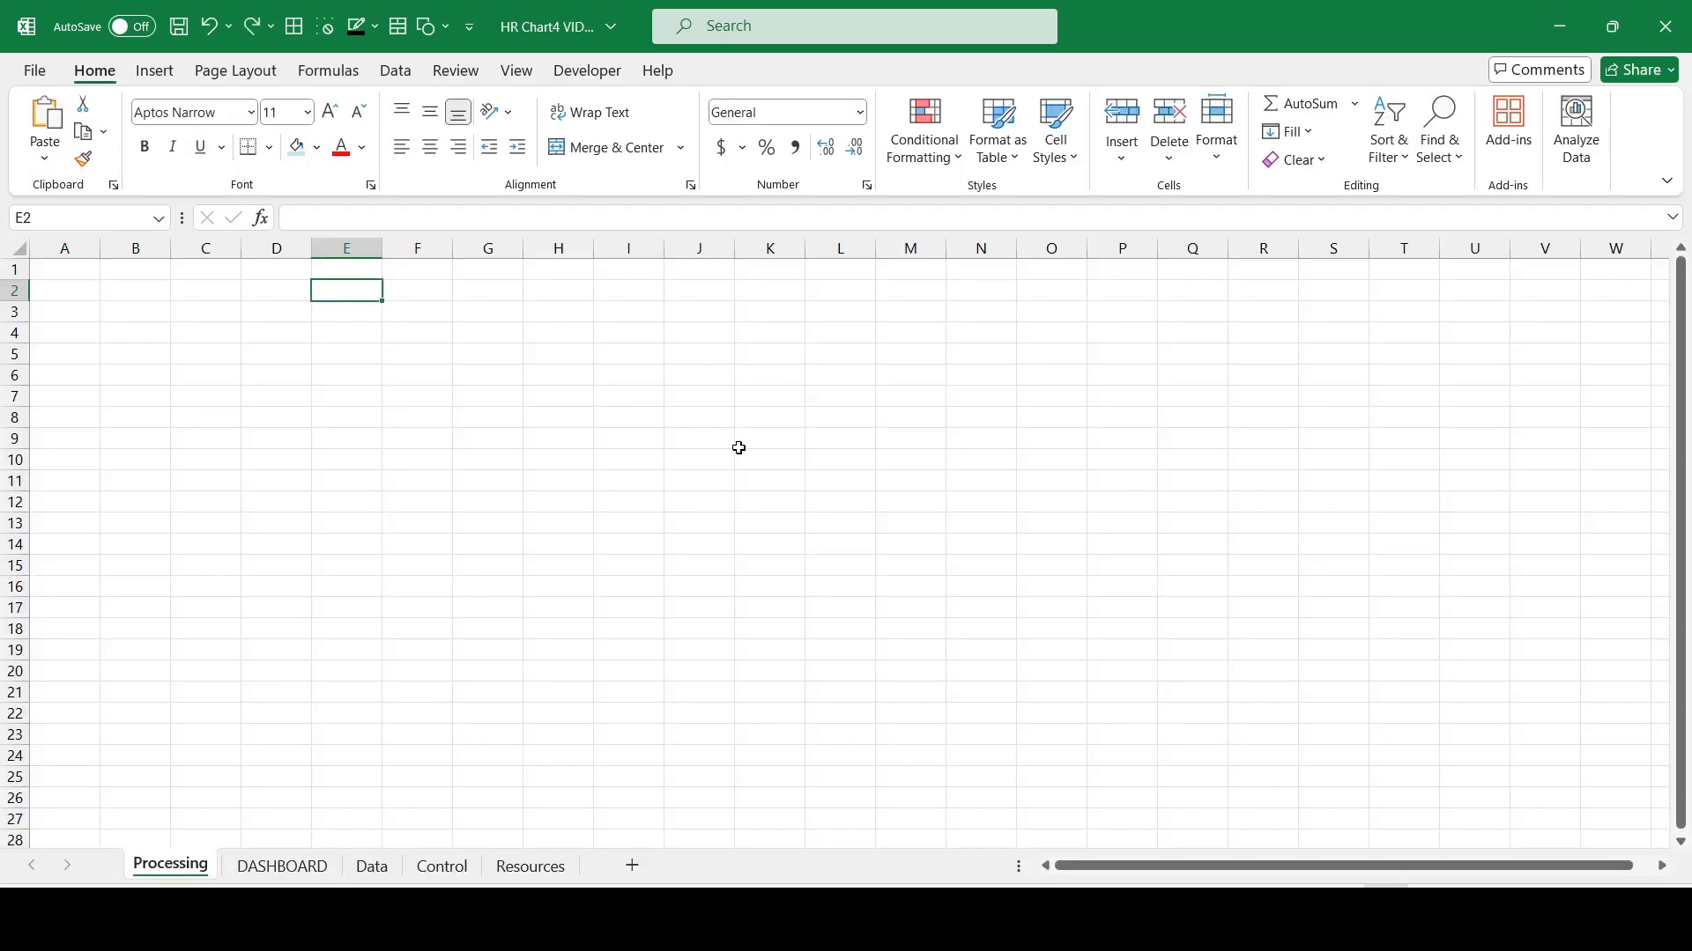
type("Vacancies vs Resumes")
double_click(318, 218)
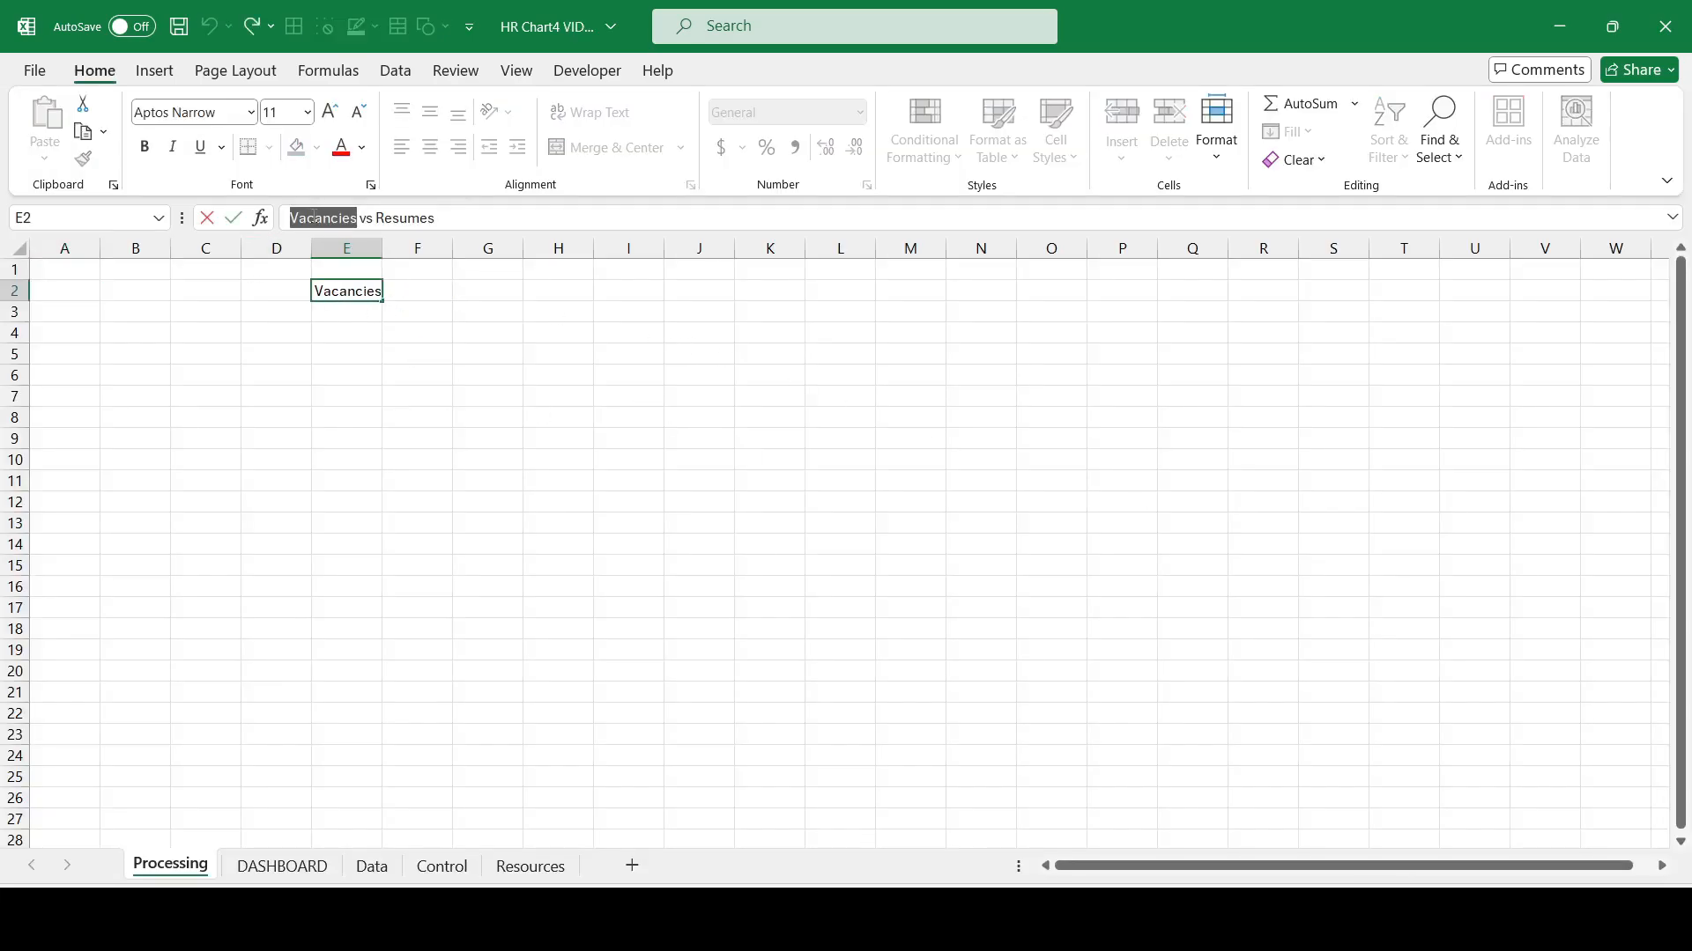
key("ctrl+c")
key("Escape")
left_click(336, 327)
key("ctrl+v")
Step: Copy the word "Resumes" from the heading in E2 into E3
left_click(323, 291)
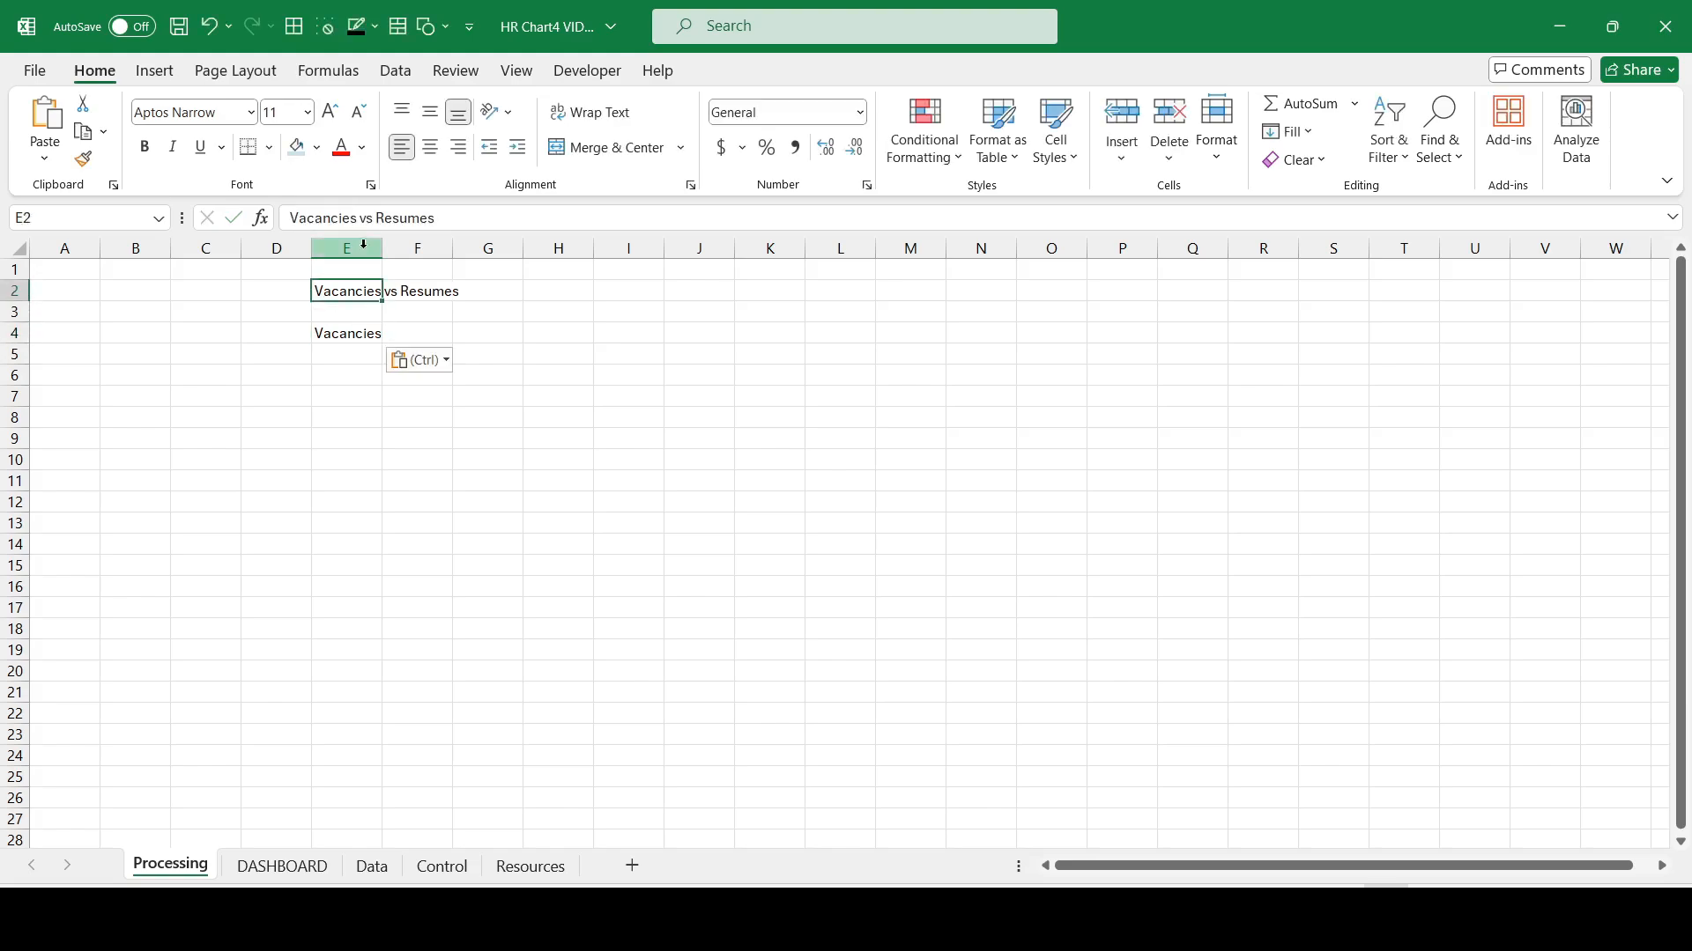
double_click(419, 215)
key("ctrl+c")
key("Escape")
left_click(347, 315)
key("ctrl+v")
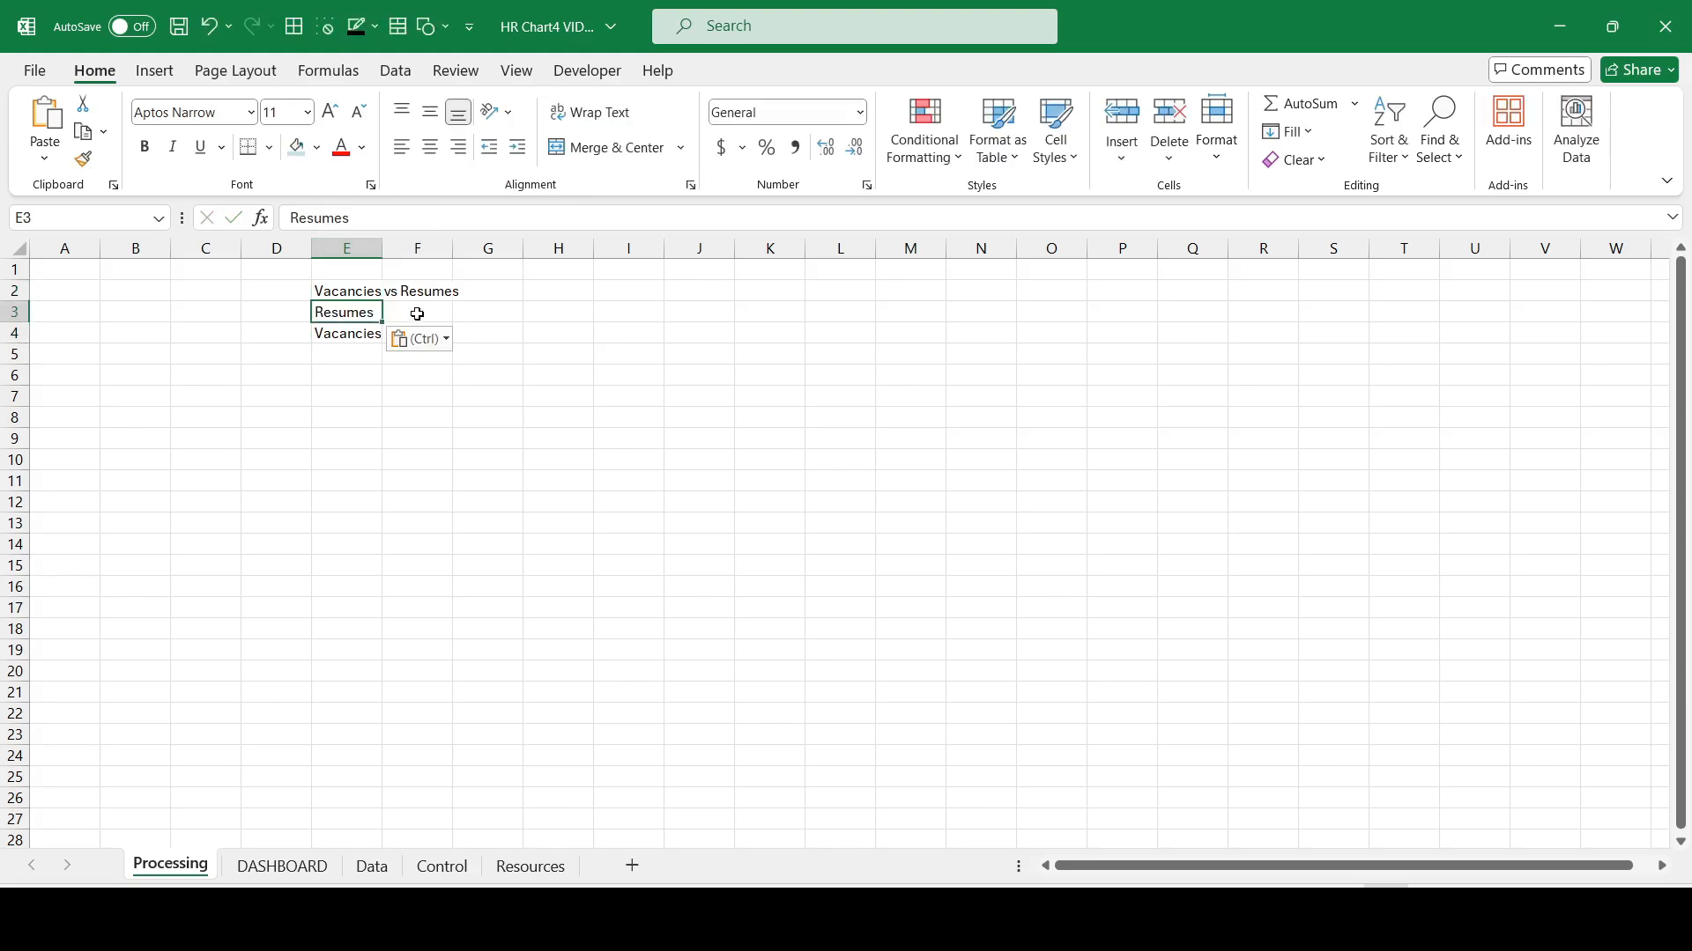
Step: Enter 75% for Resumes in F3 and 35% for Vacancies in F4
left_click(419, 314)
type("75")
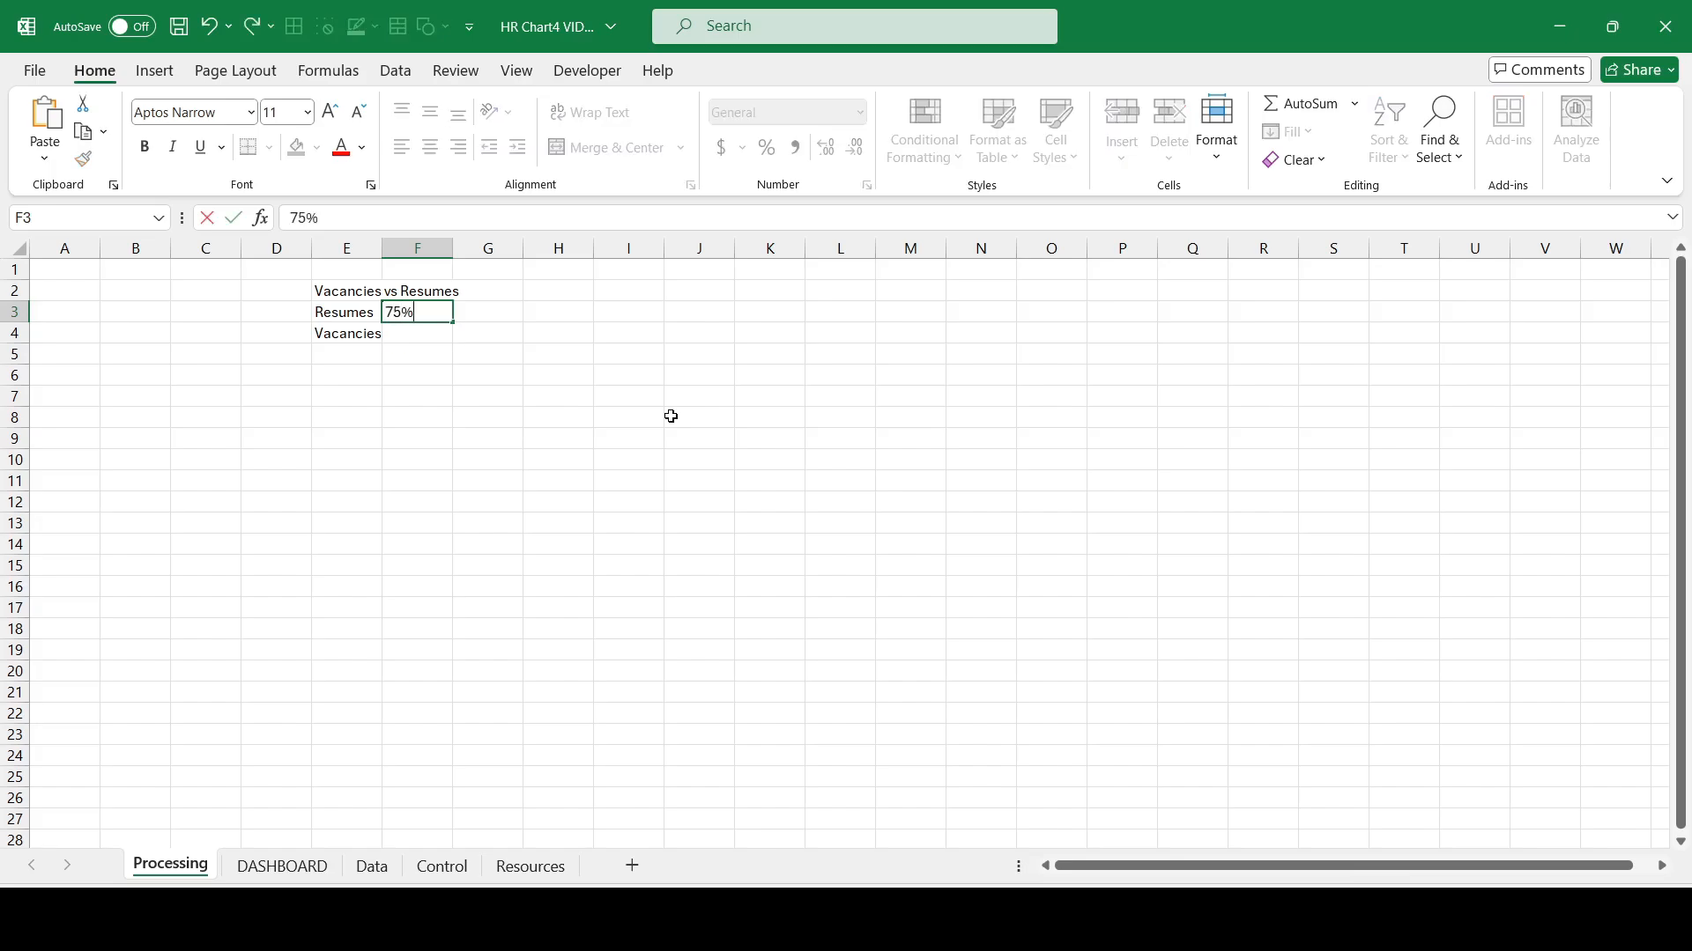
key("Return")
type("35")
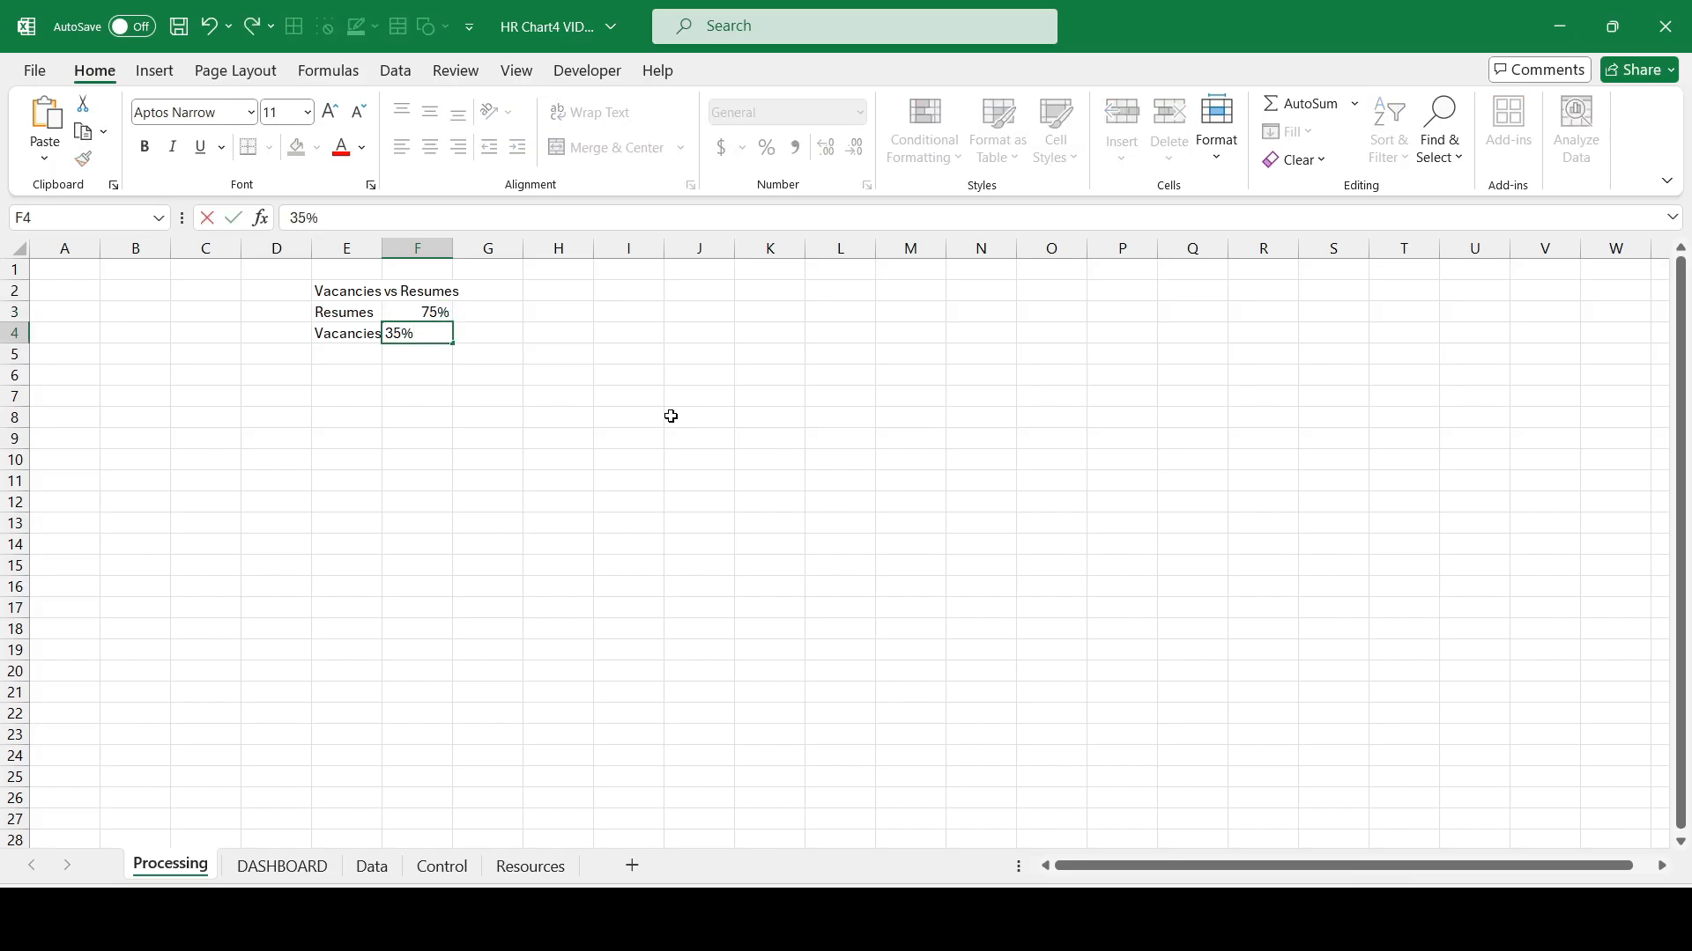
key("Tab")
Step: Add the column heading "Indent" in G2 and enter 22% above it in G1
key("Up")
key("Up")
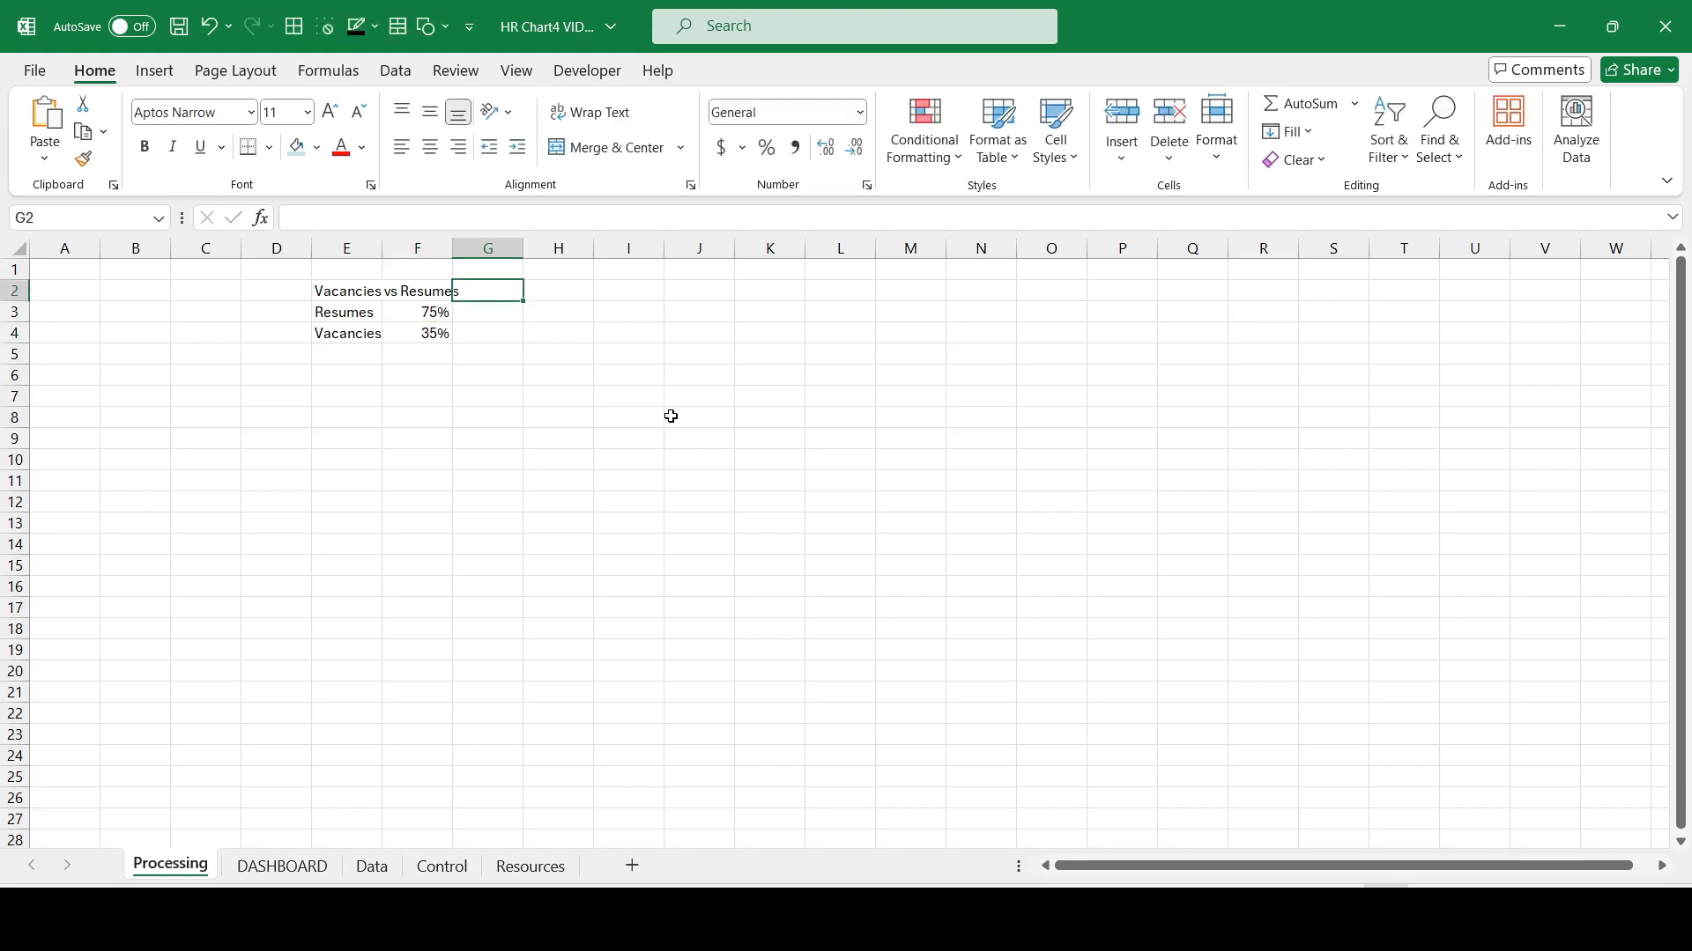
type("In")
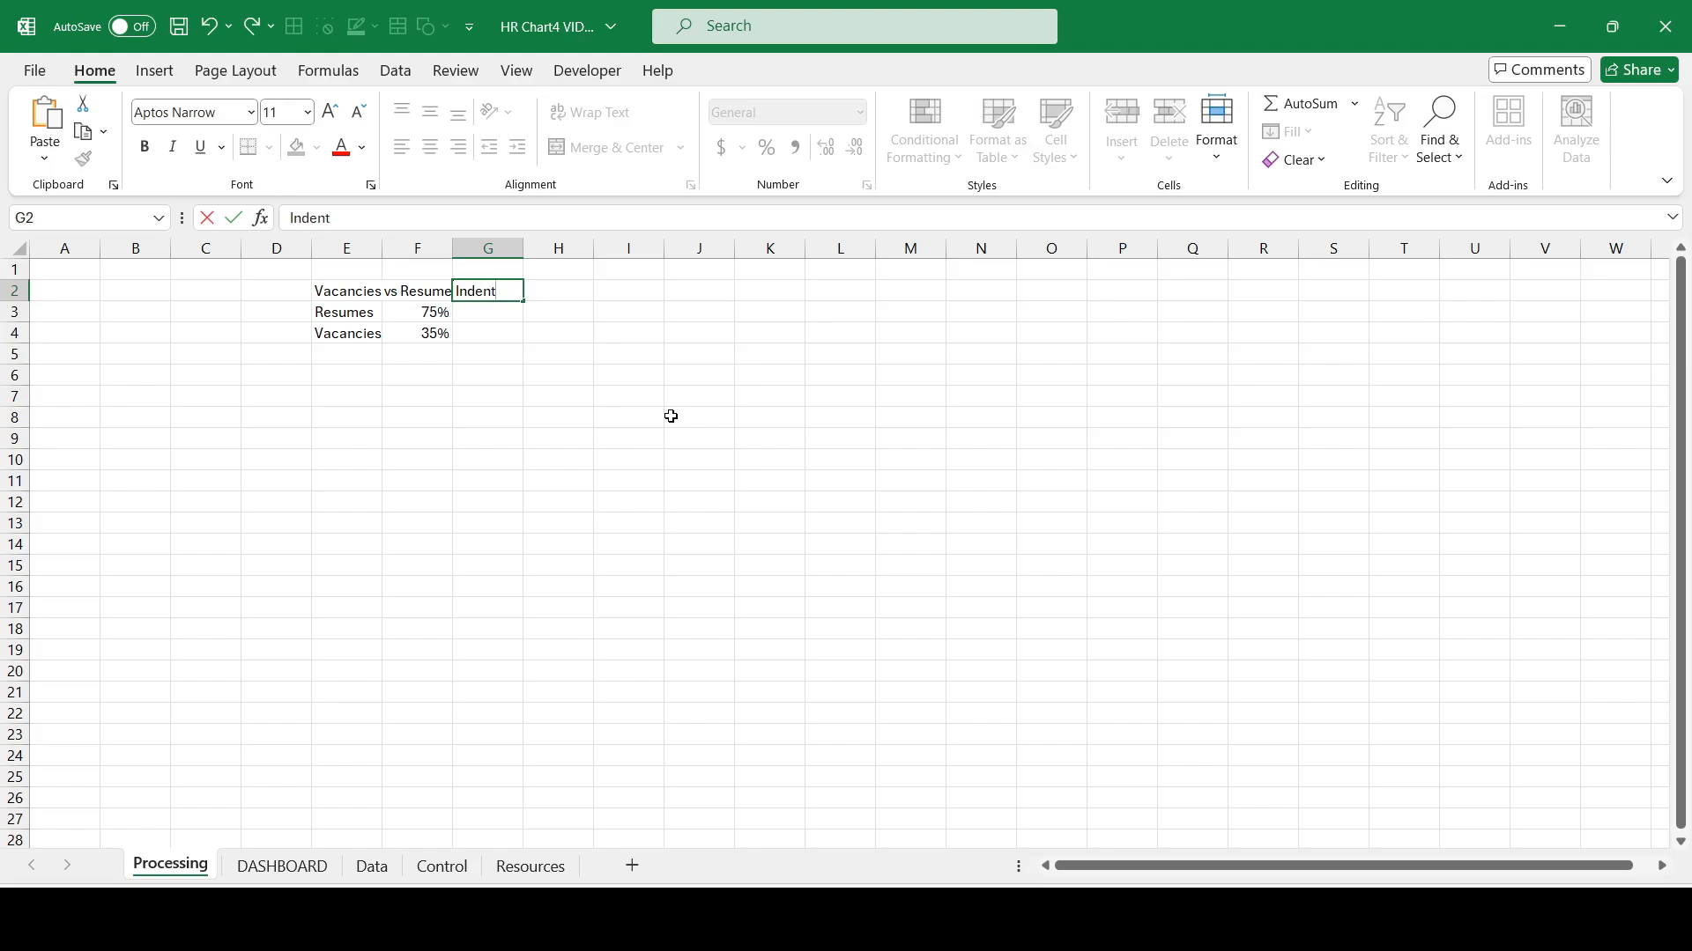
type("dent")
key("Tab")
key("Left")
key("Up")
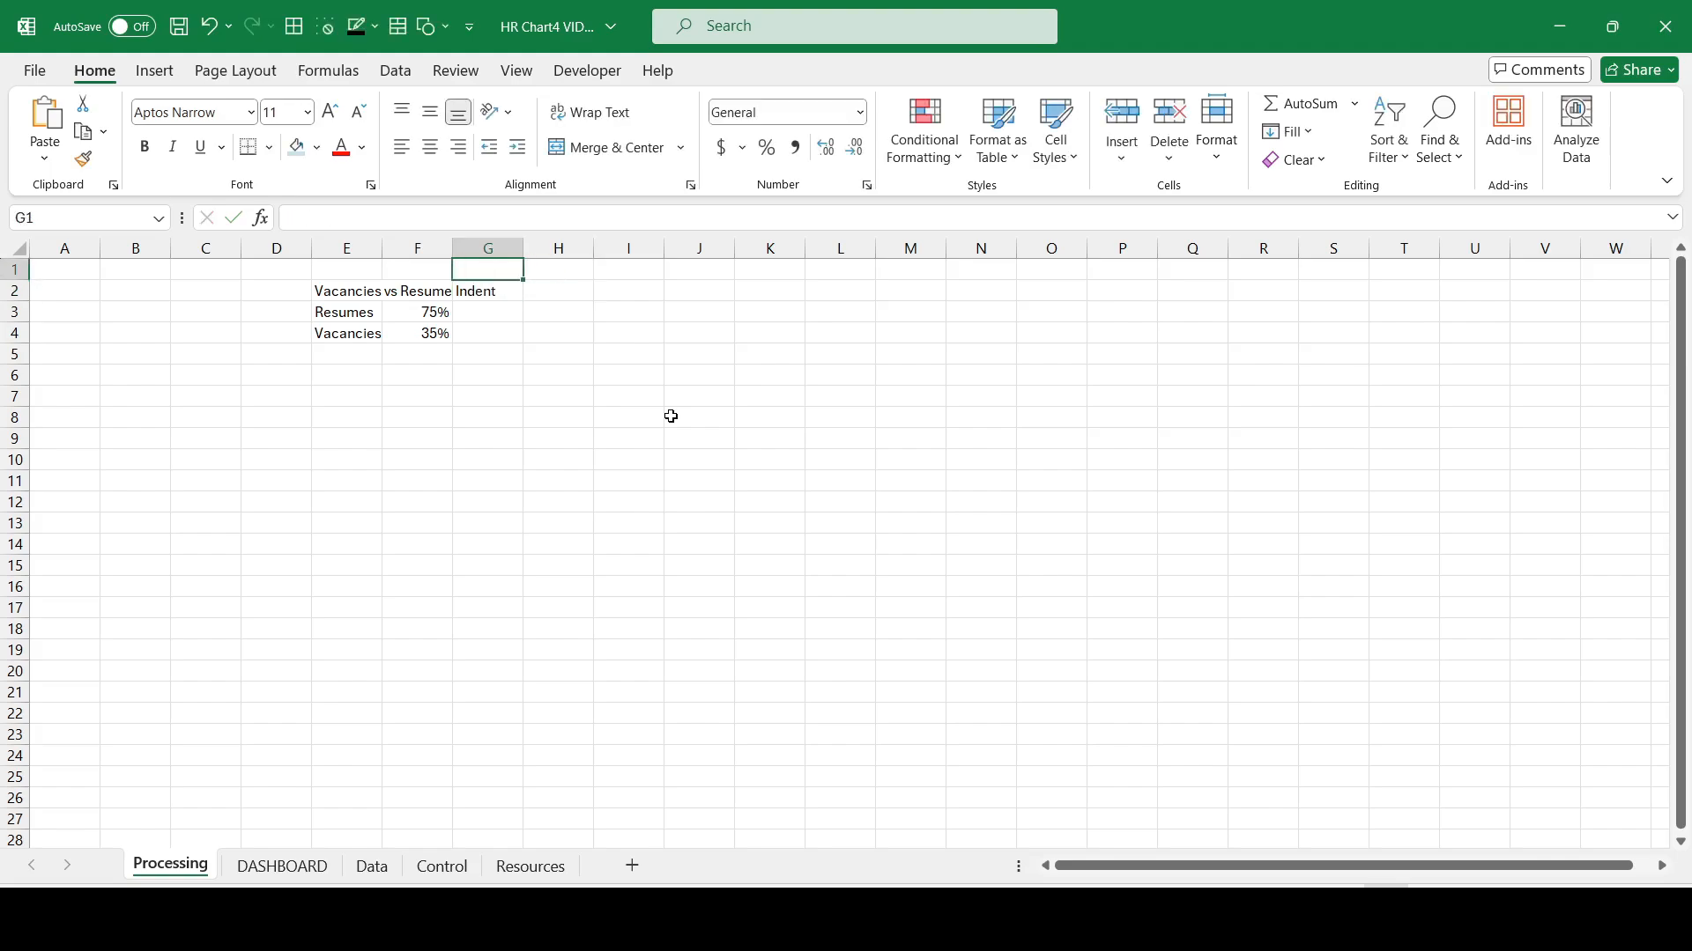
type("22%")
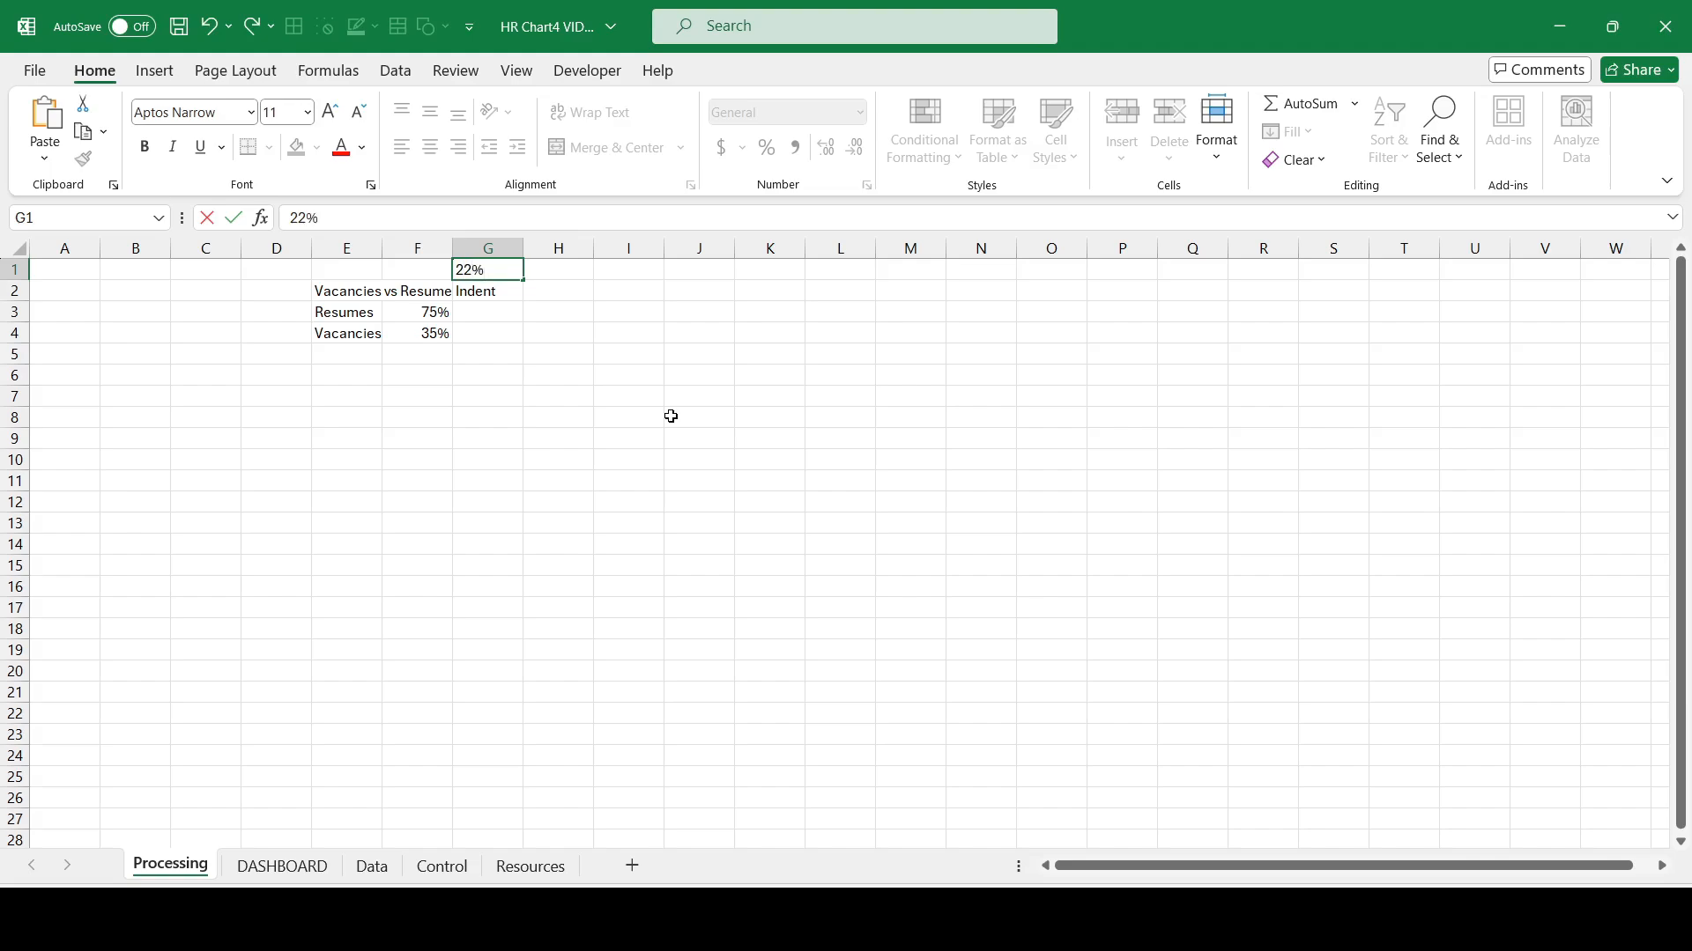
key("Return")
Step: Link G3 to the indent percentage with the absolute formula =$G$1 and fill it down to G4
key("Return")
type("=")
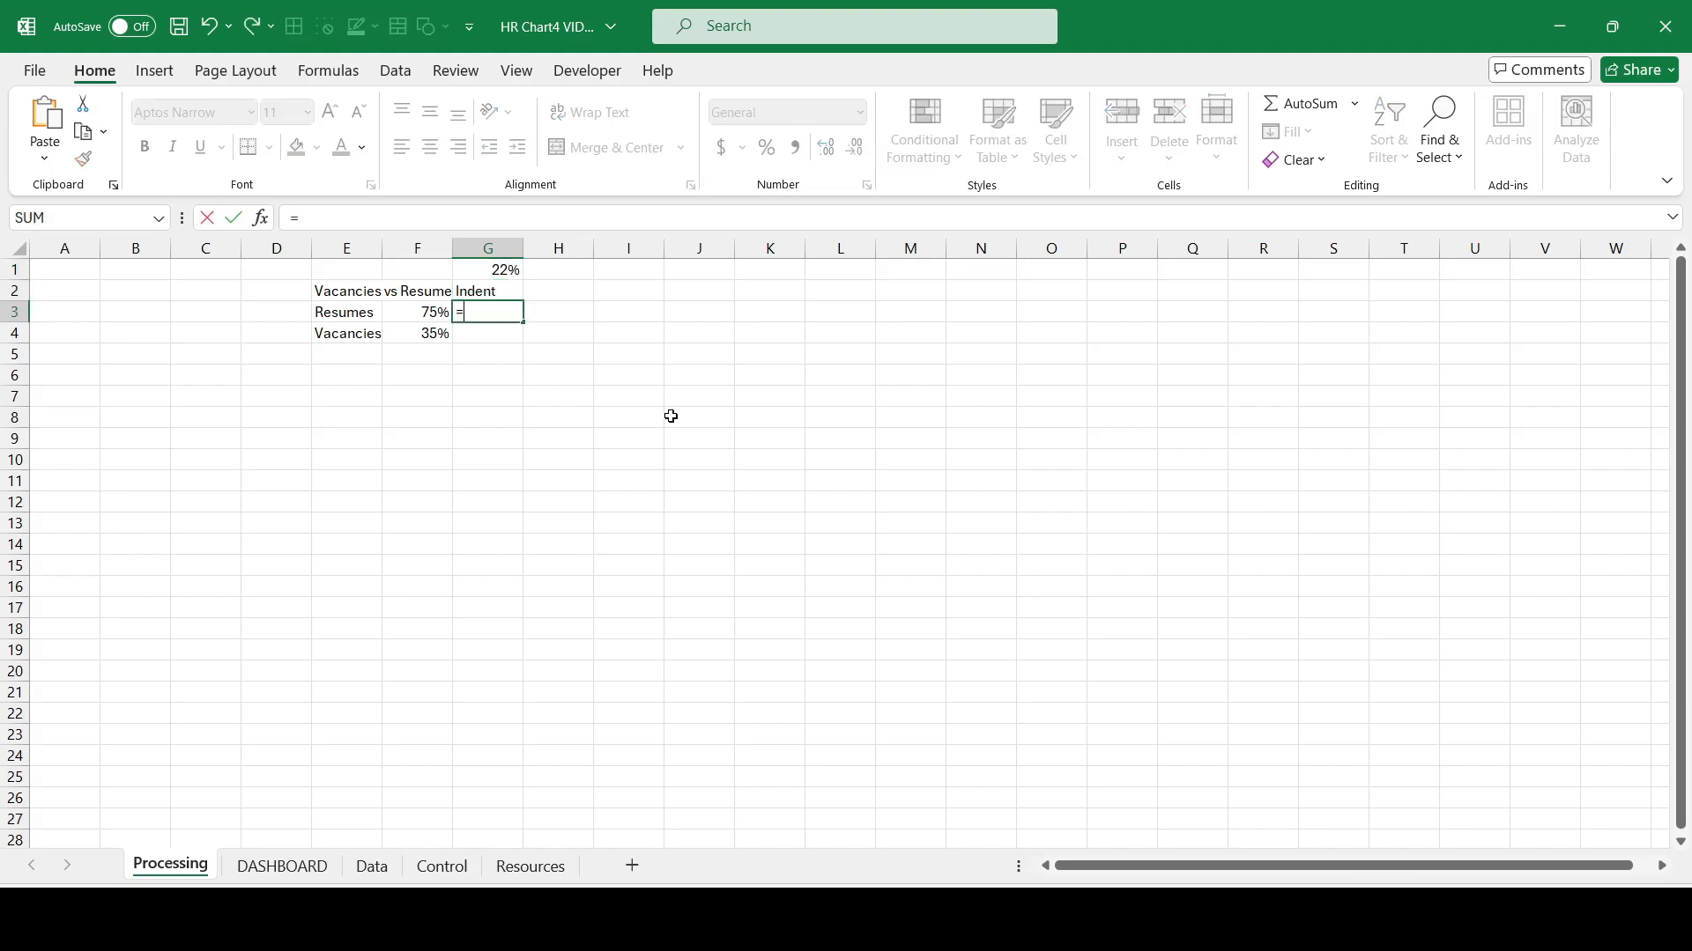
key("Up")
key("Up")
key("F4")
key("Return")
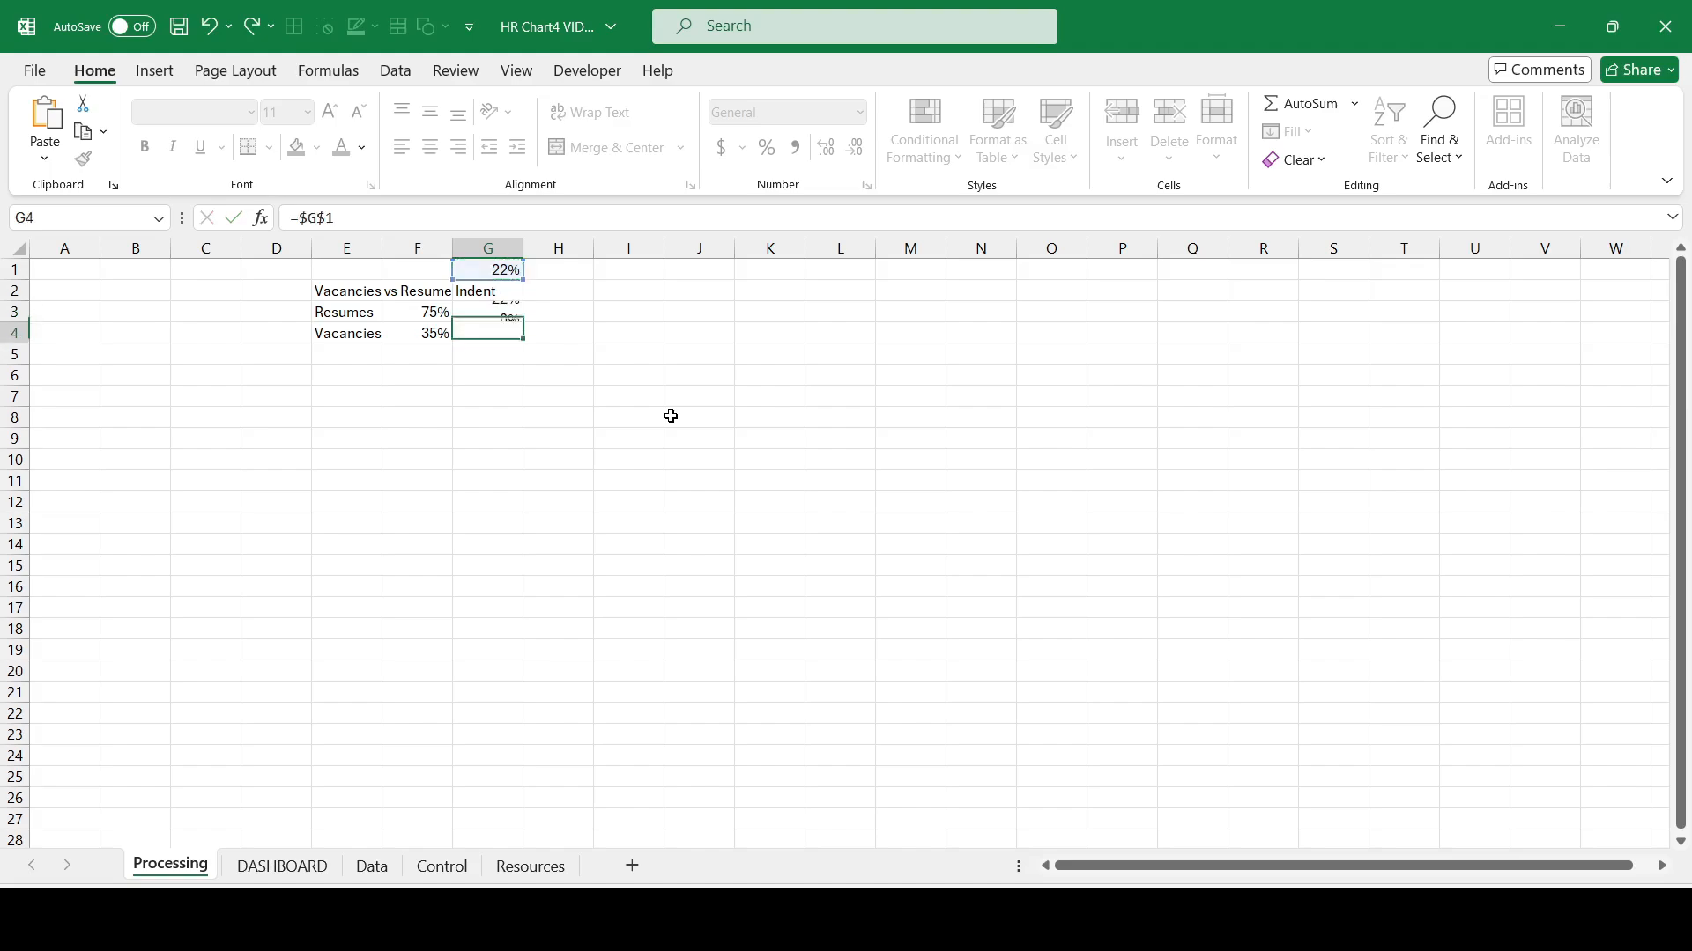
key("ctrl+d")
Step: Enter the remainder formula =100%-F3 in H3 and fill it down to H4
key("Right")
key("Up")
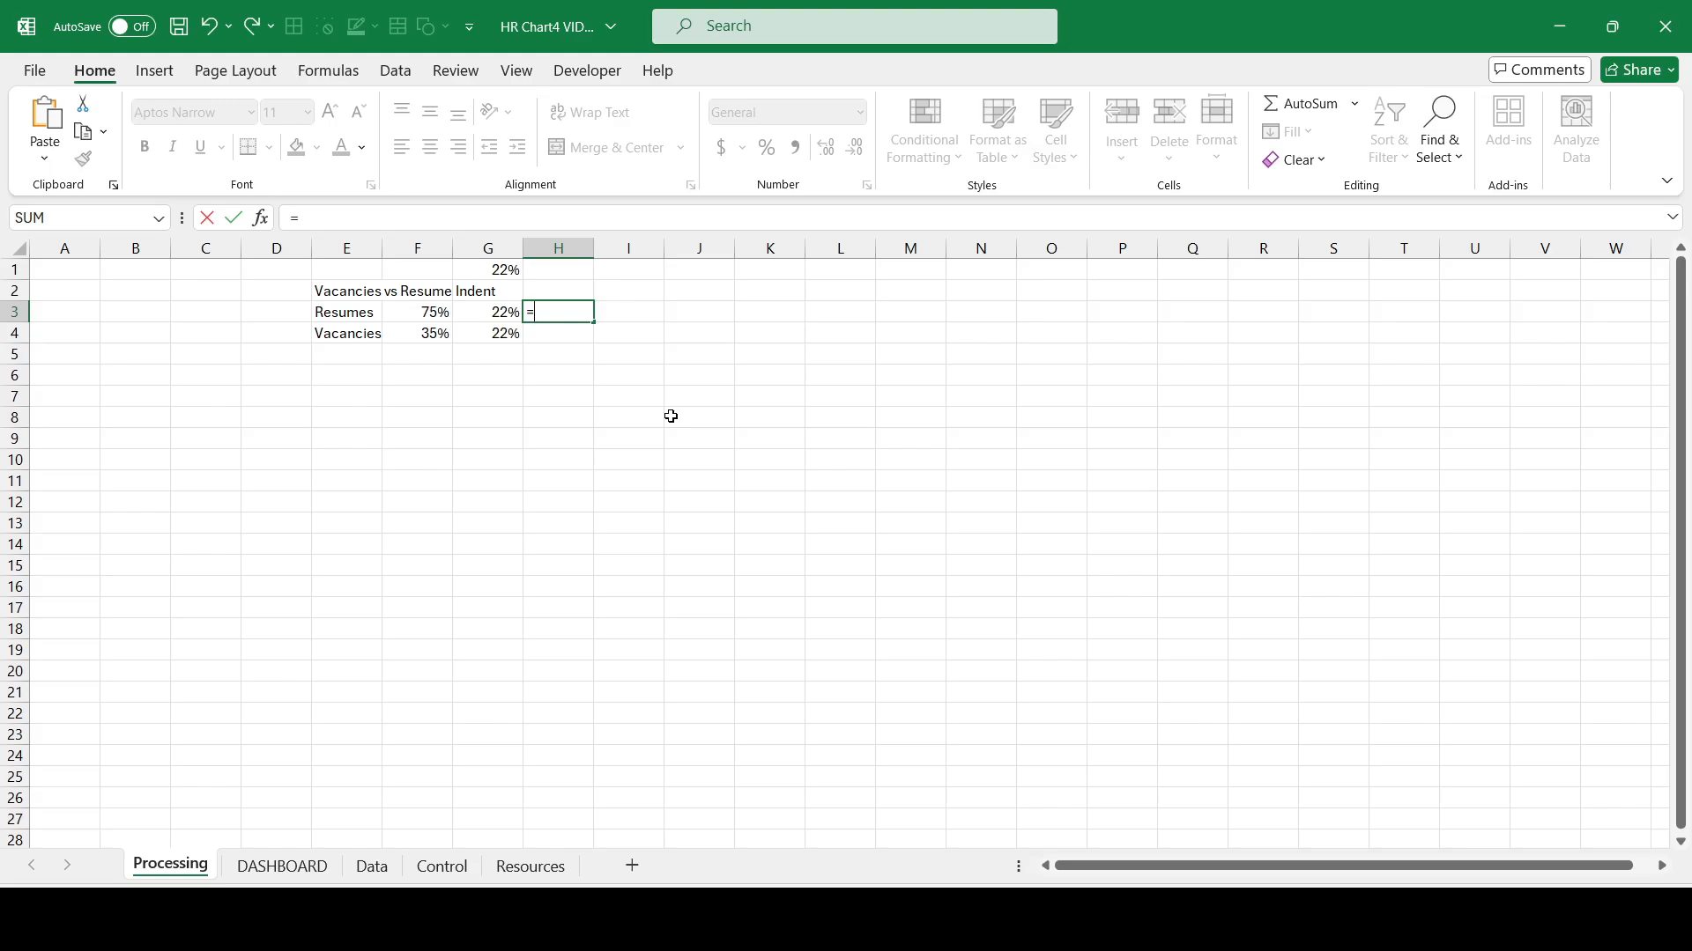
type("100%-")
key("Left")
key("Left")
key("Return")
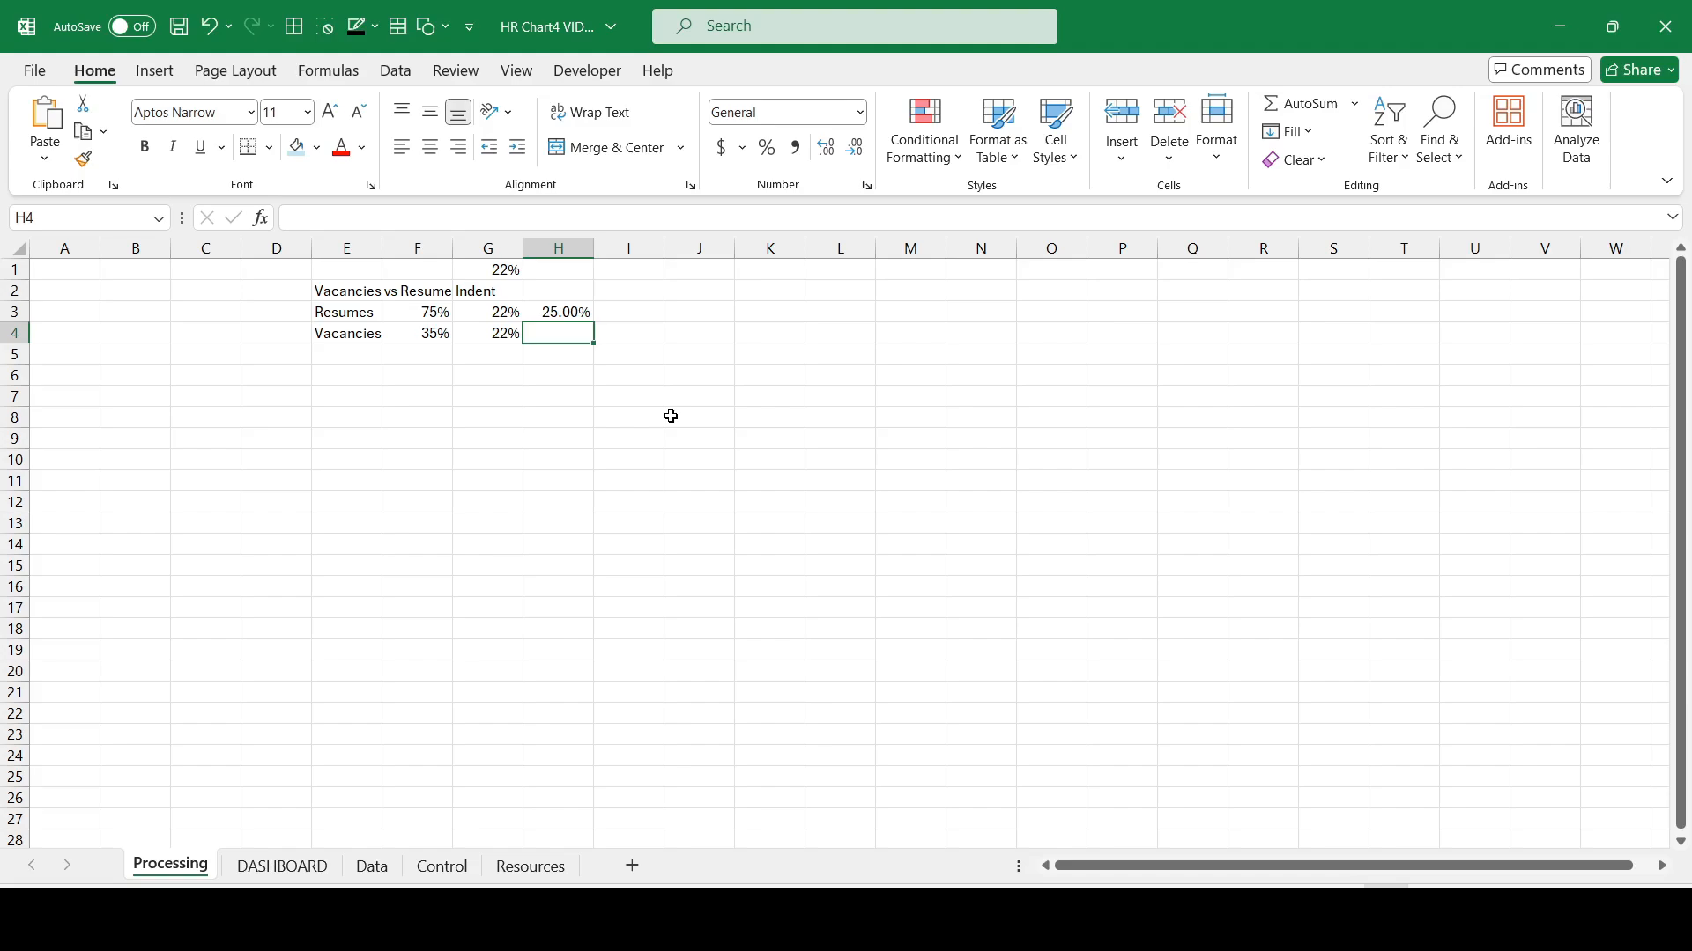
key("ctrl+d")
Step: Format F3:H4 as whole percentages and centre the values horizontally
key("Up")
key("shift+Left")
key("shift+Left")
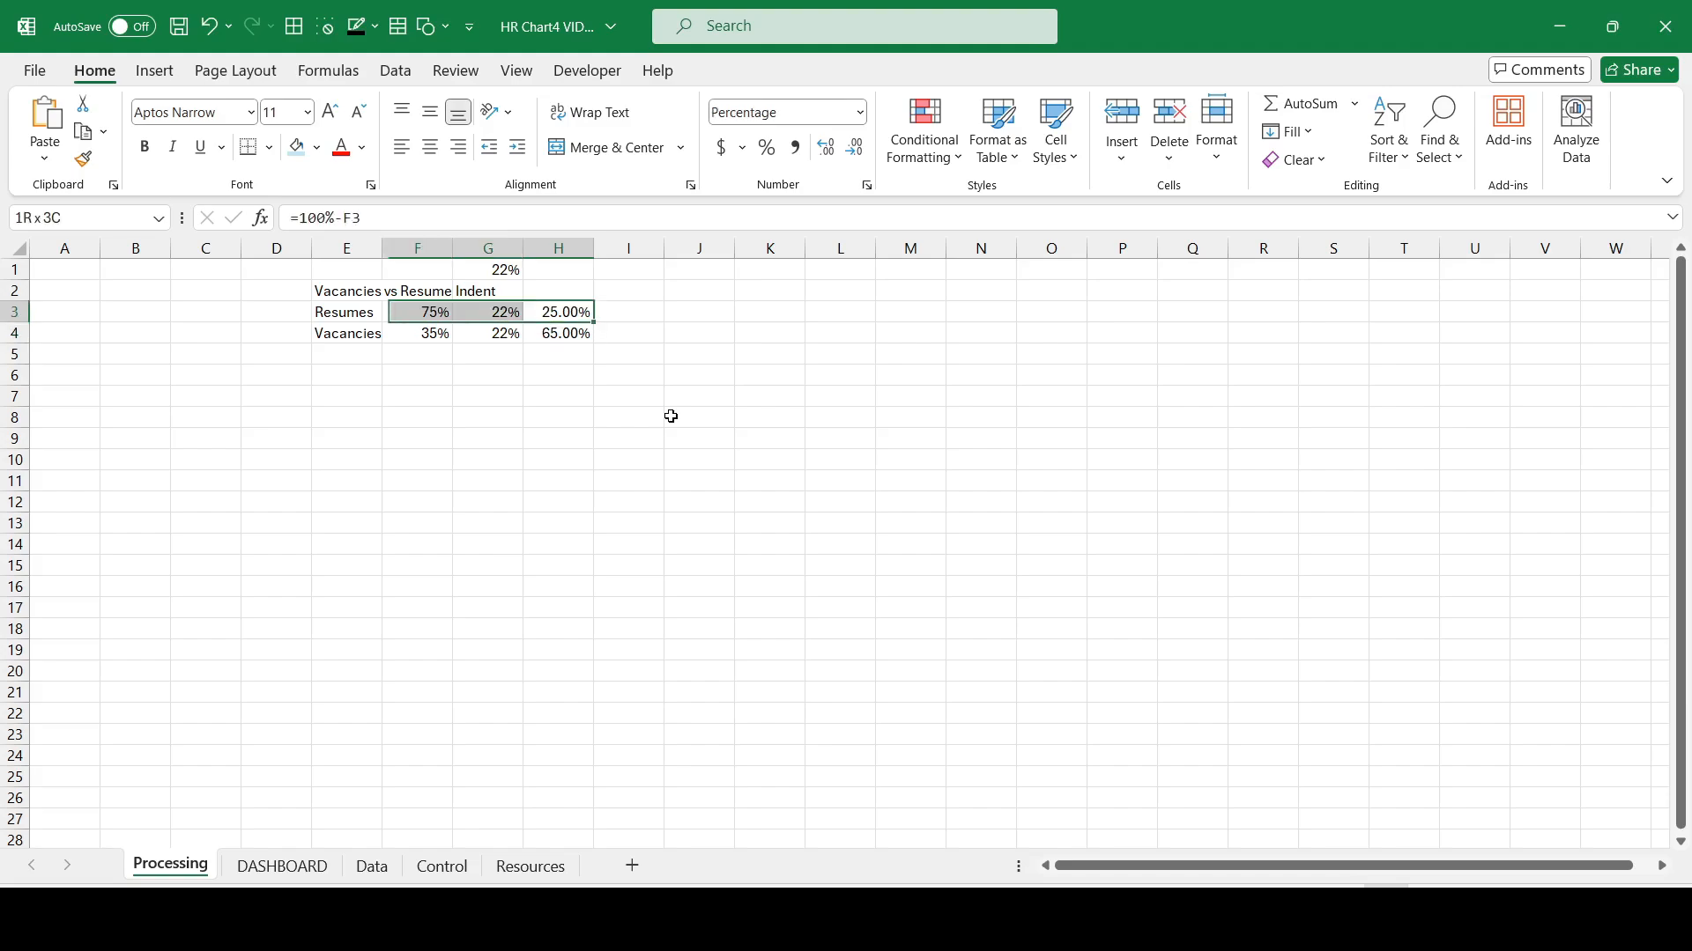
key("shift+Down")
left_click(766, 147)
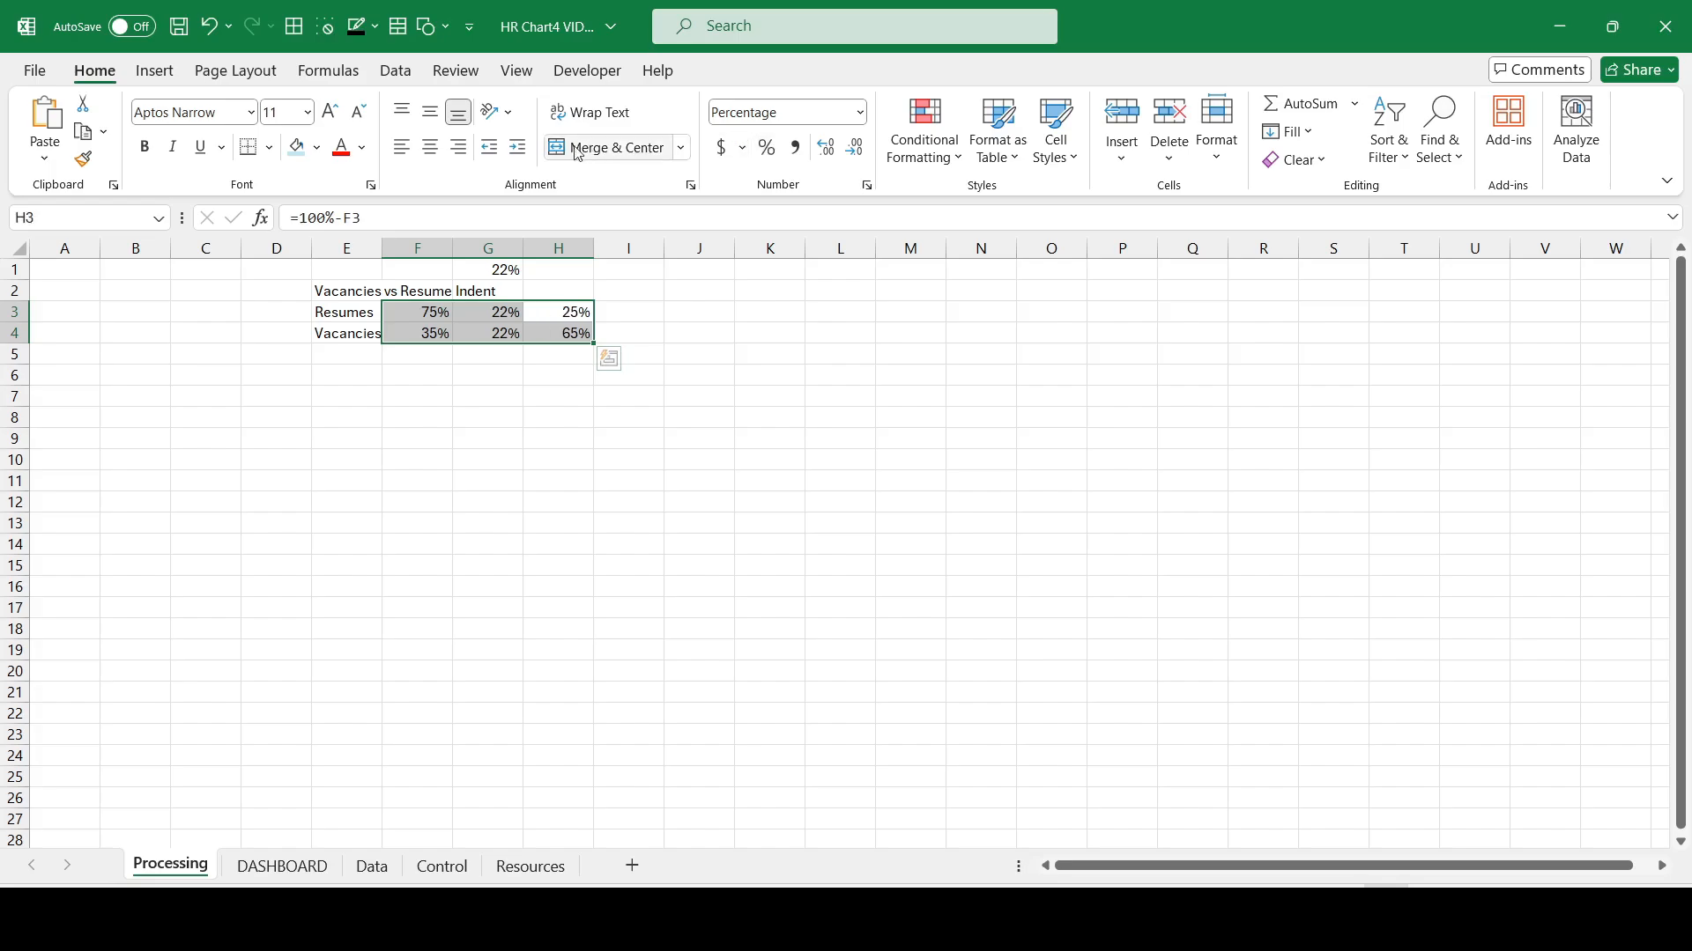
left_click(429, 149)
left_click(433, 374)
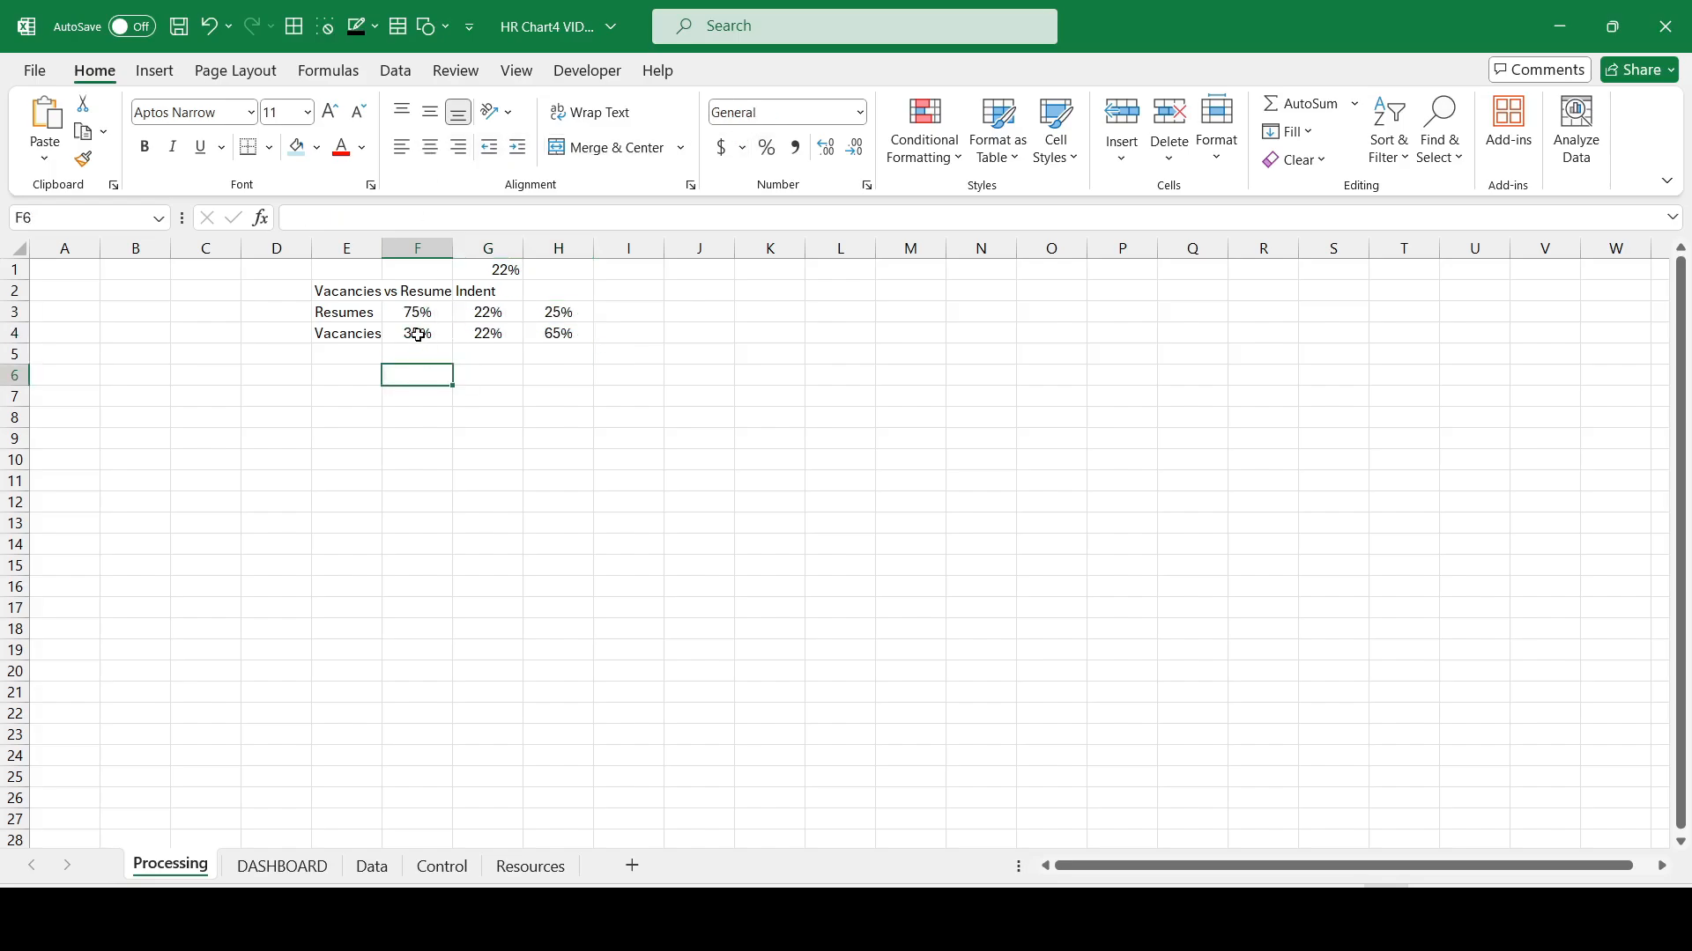
Step: Widen column E slightly and make the Resumes and Vacancies labels bold
left_click_drag(387, 248, 399, 248)
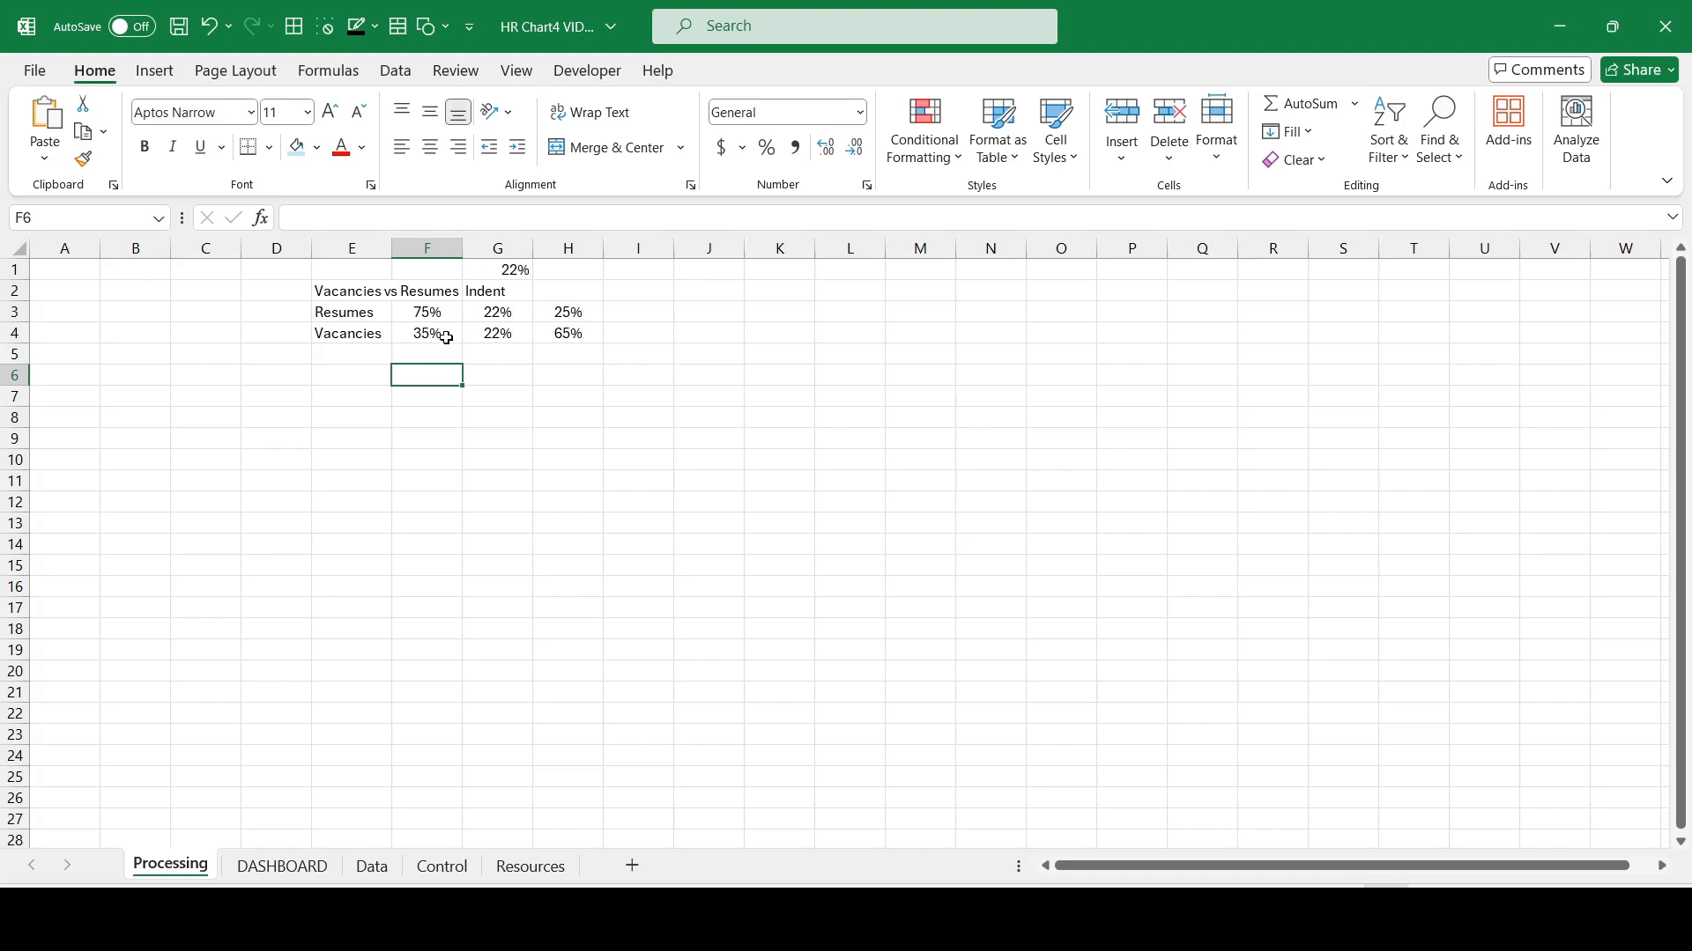
left_click(414, 312)
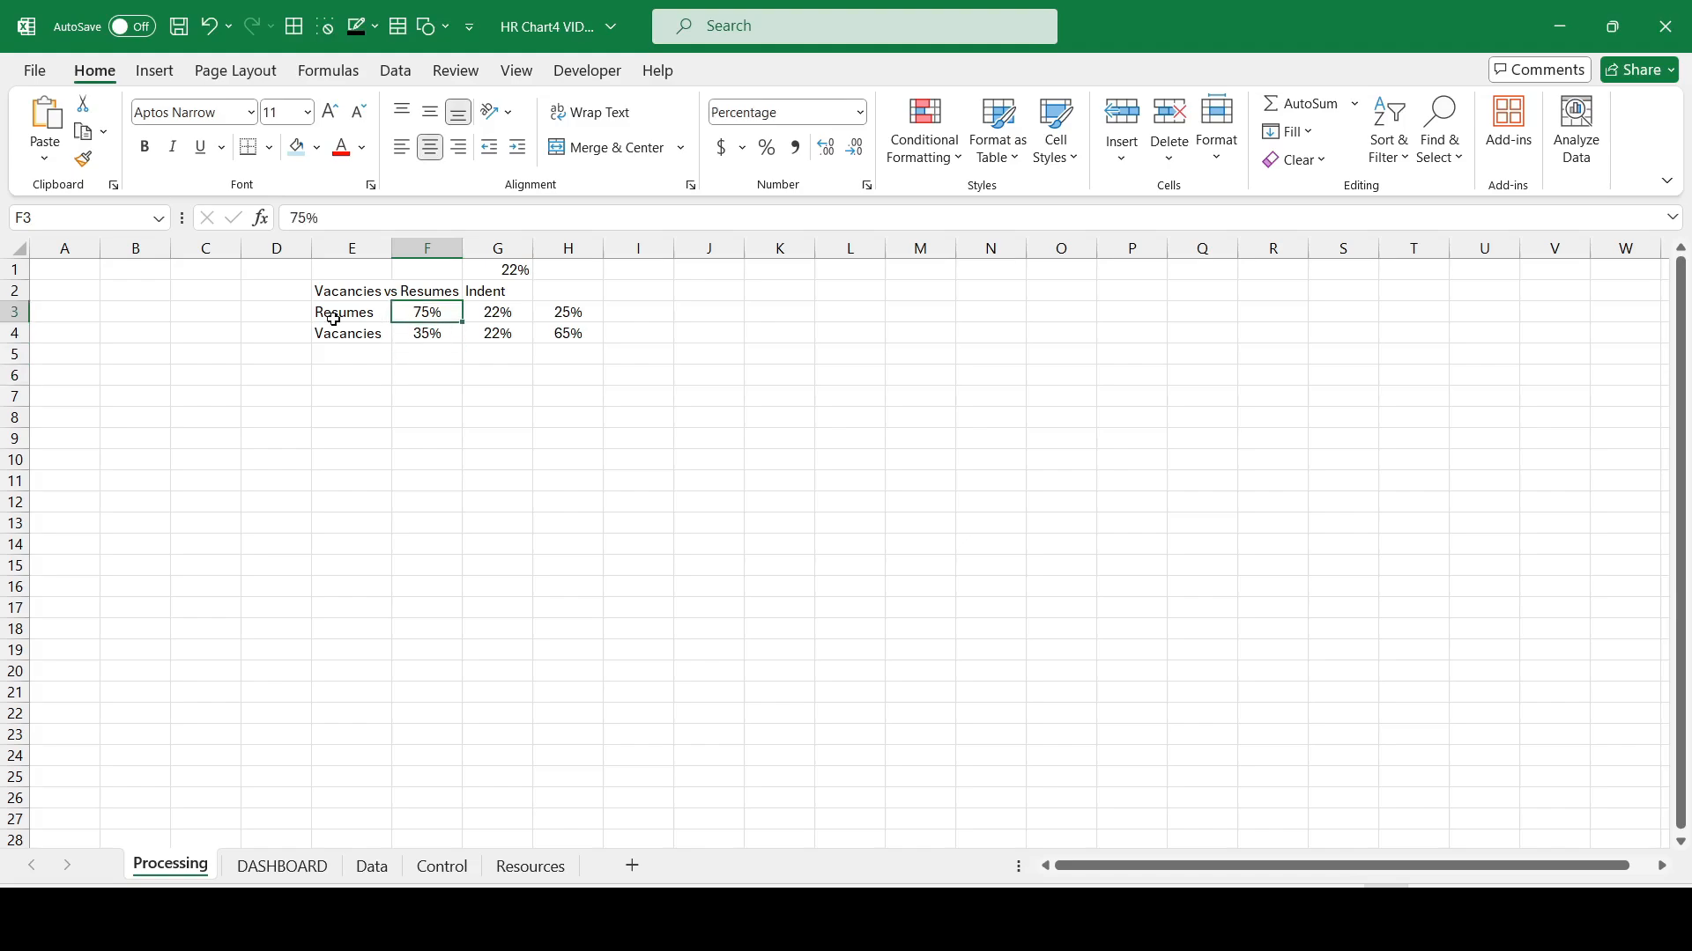
left_click_drag(332, 313, 566, 336)
left_click(144, 147)
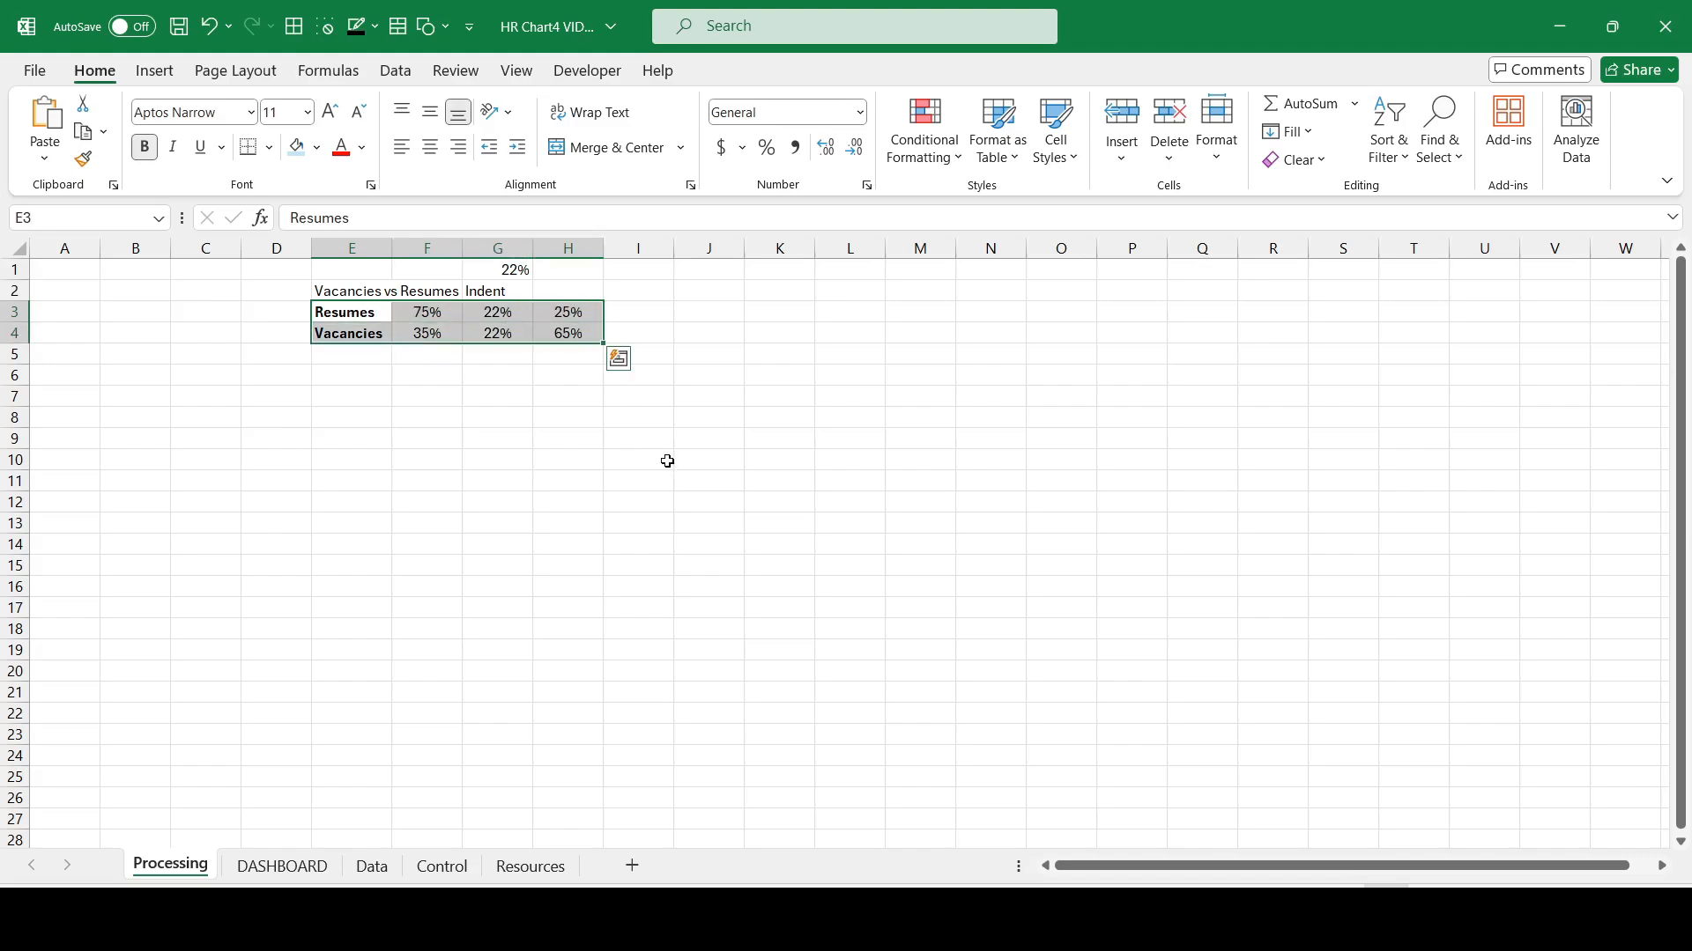
Step: Insert a 2-D 100% stacked bar chart from E3:H4 with rows and columns switched, placed below and to the right of the table
left_click(154, 70)
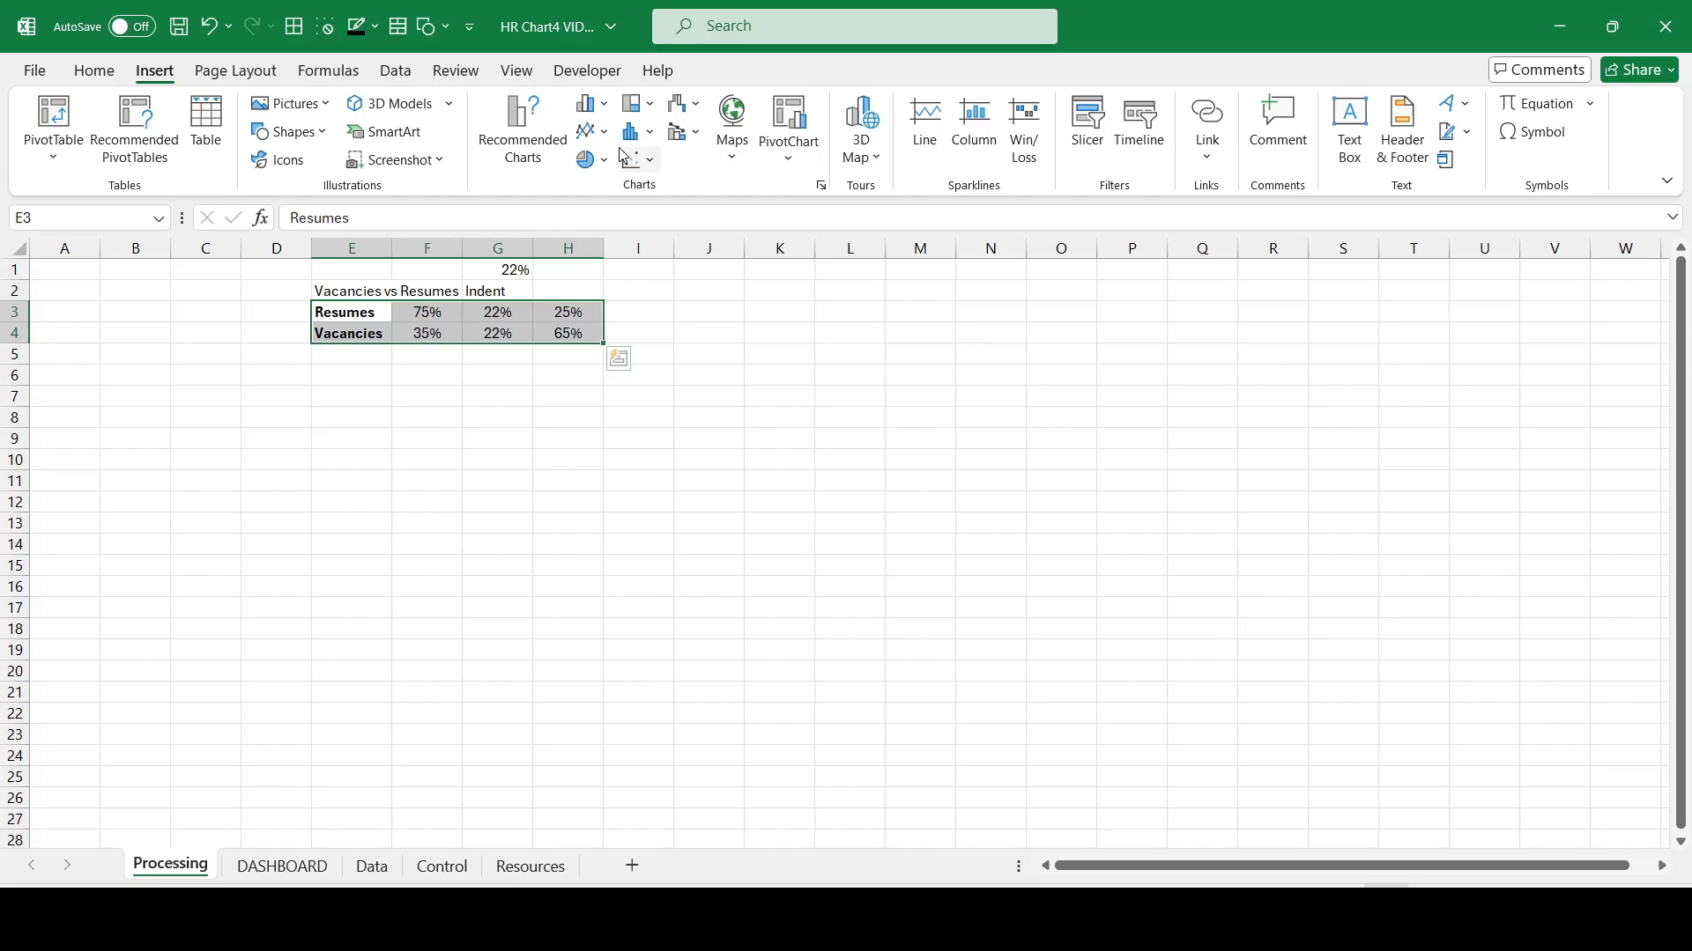
left_click(604, 106)
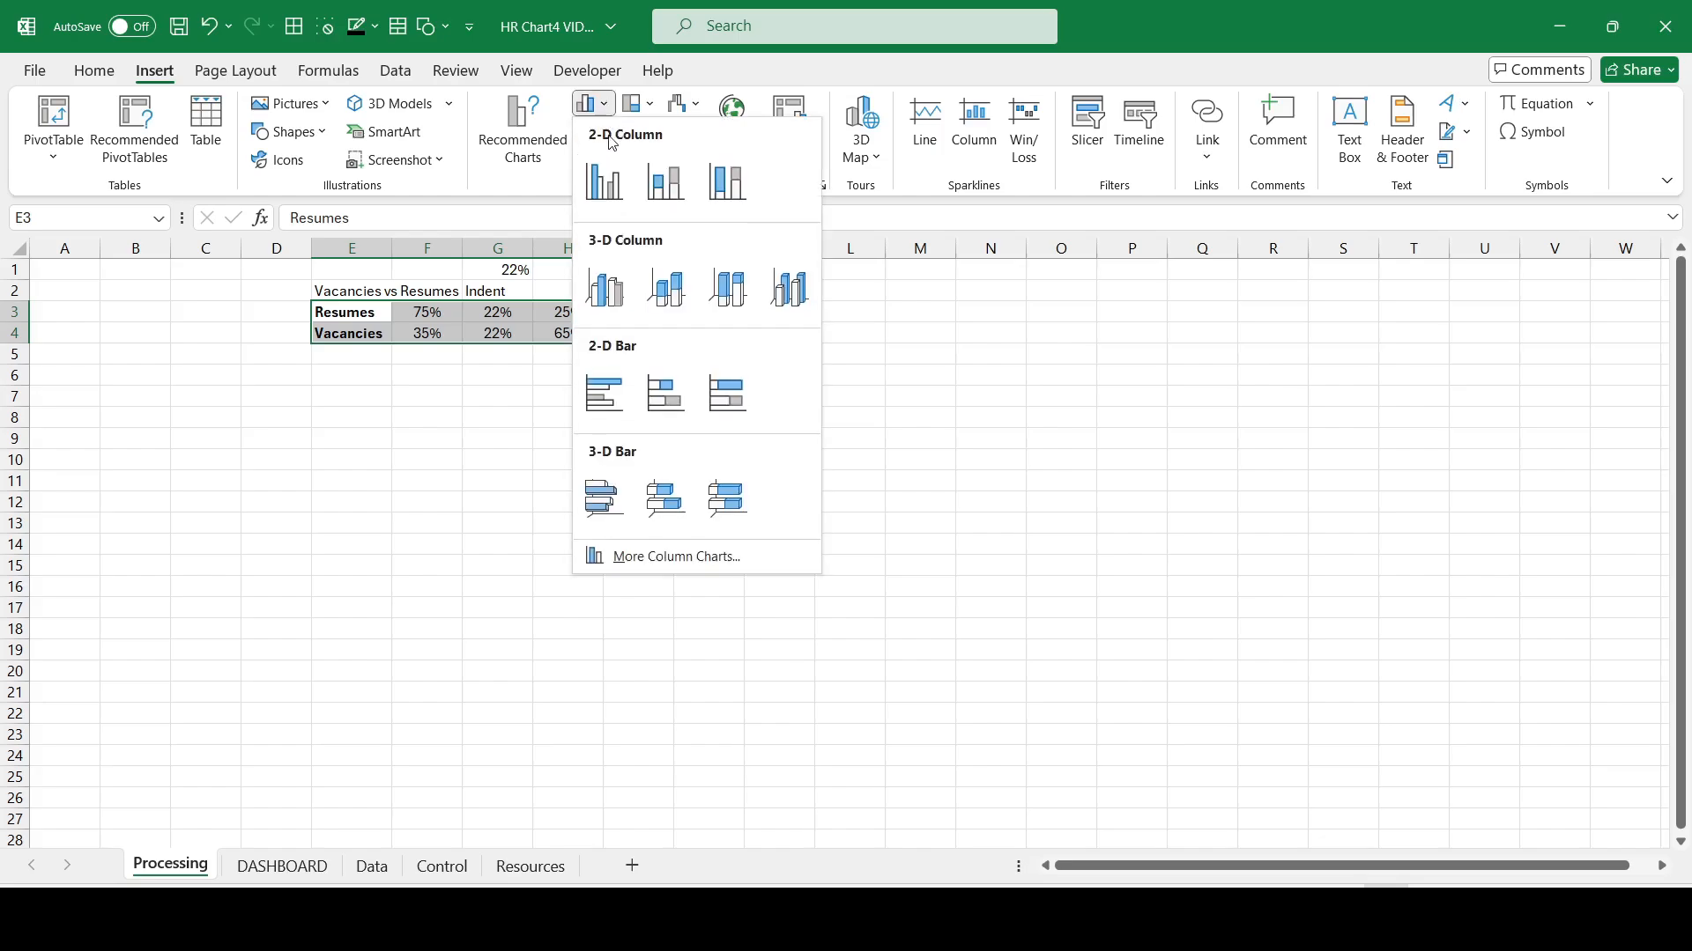
left_click(739, 404)
left_click(1082, 122)
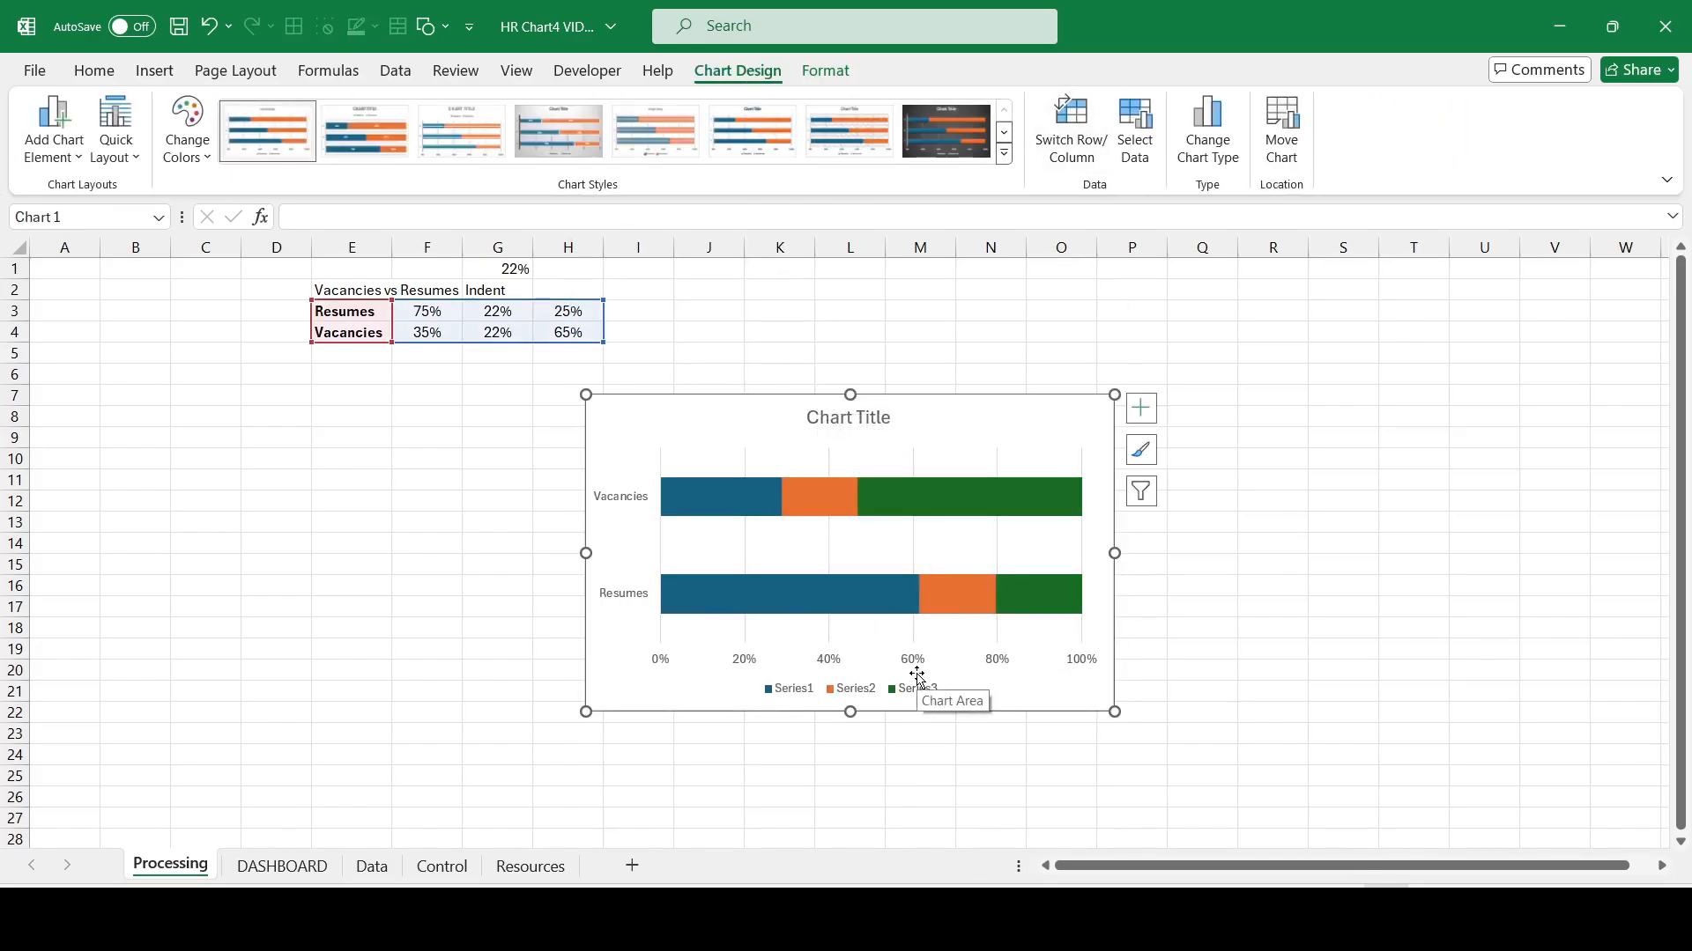
left_click_drag(931, 398, 1005, 343)
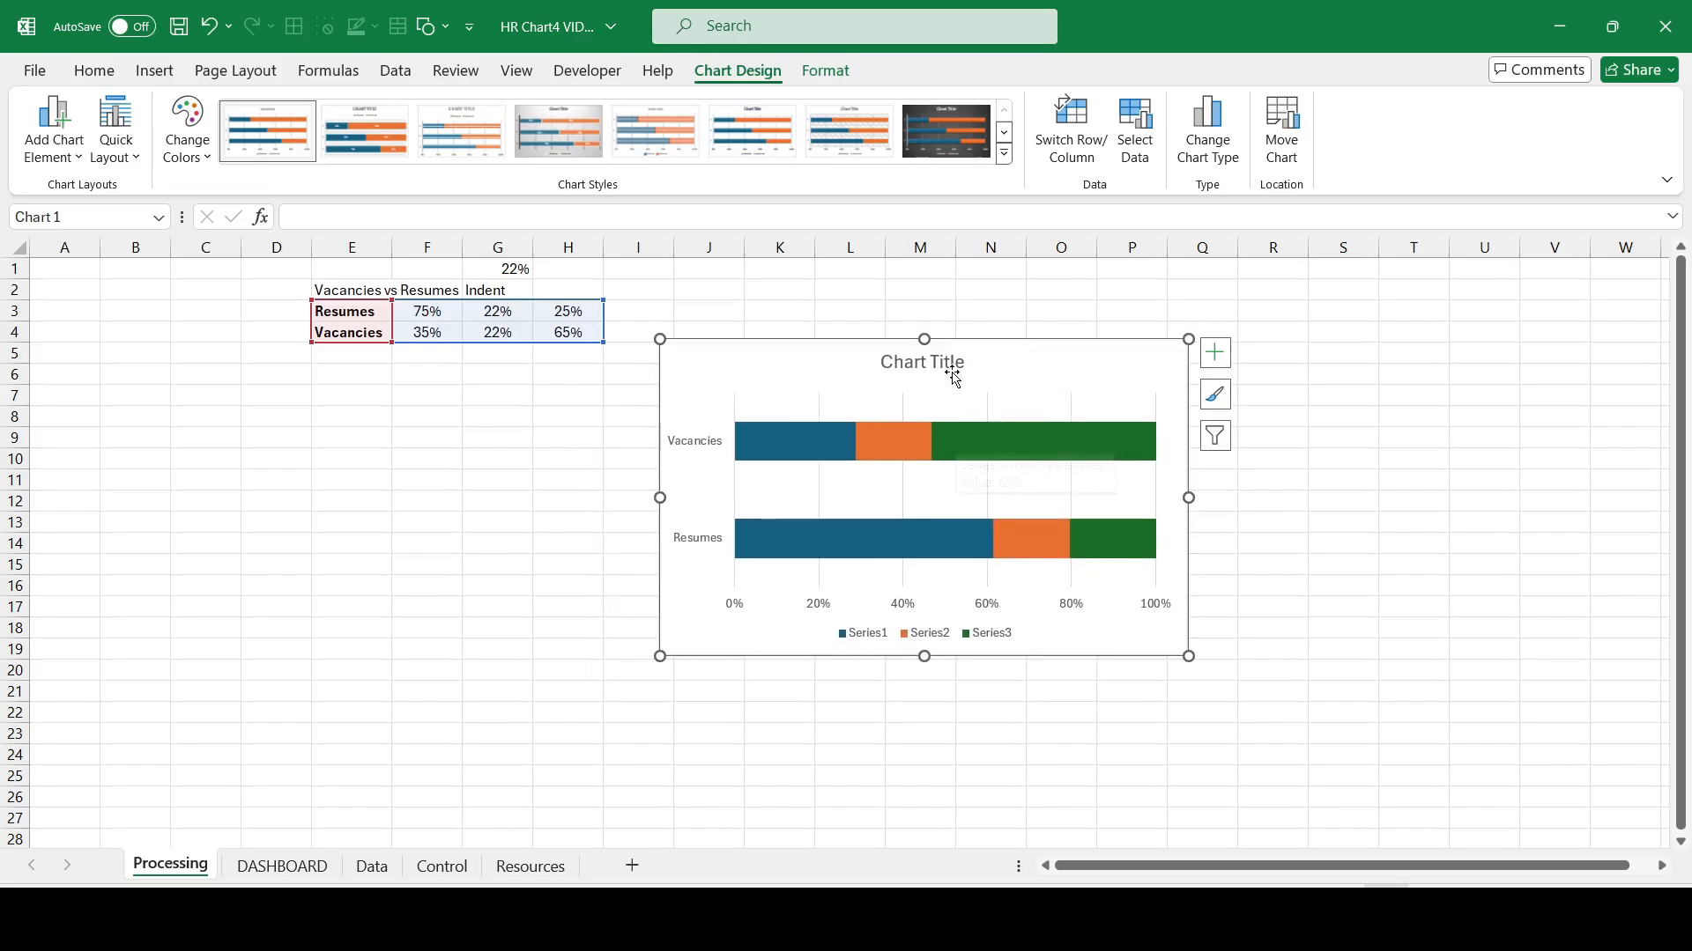
Step: Remove the axes, chart title, gridlines and legend from the stacked bar chart
left_click(941, 363)
left_click(1215, 354)
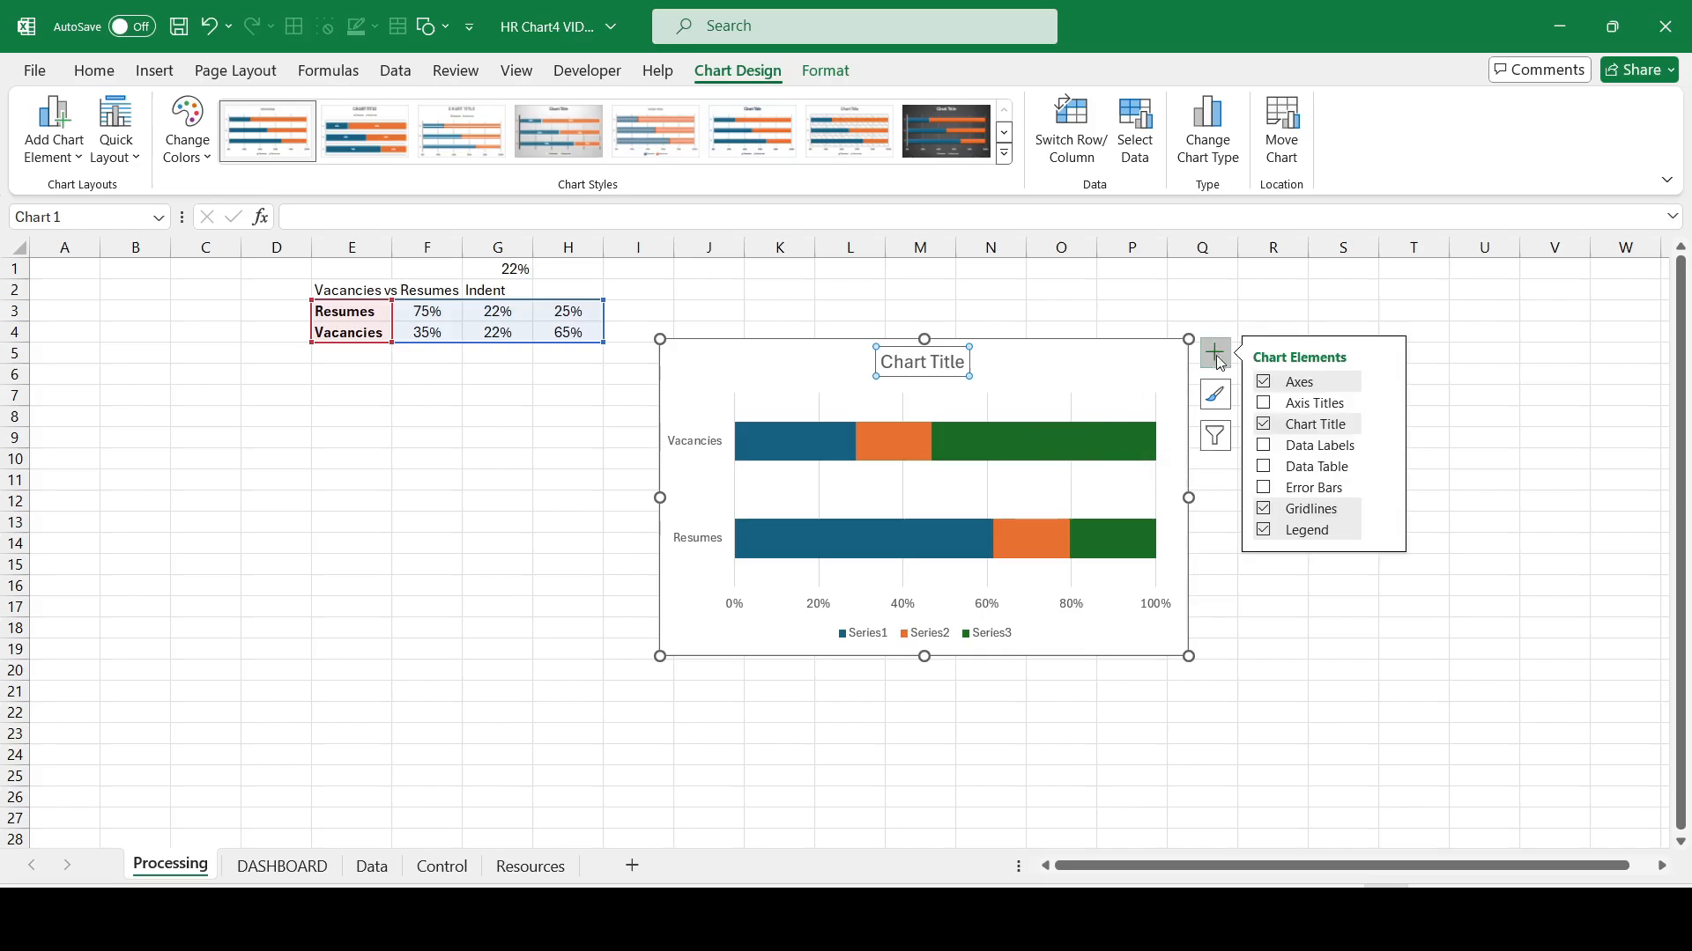
left_click(1264, 384)
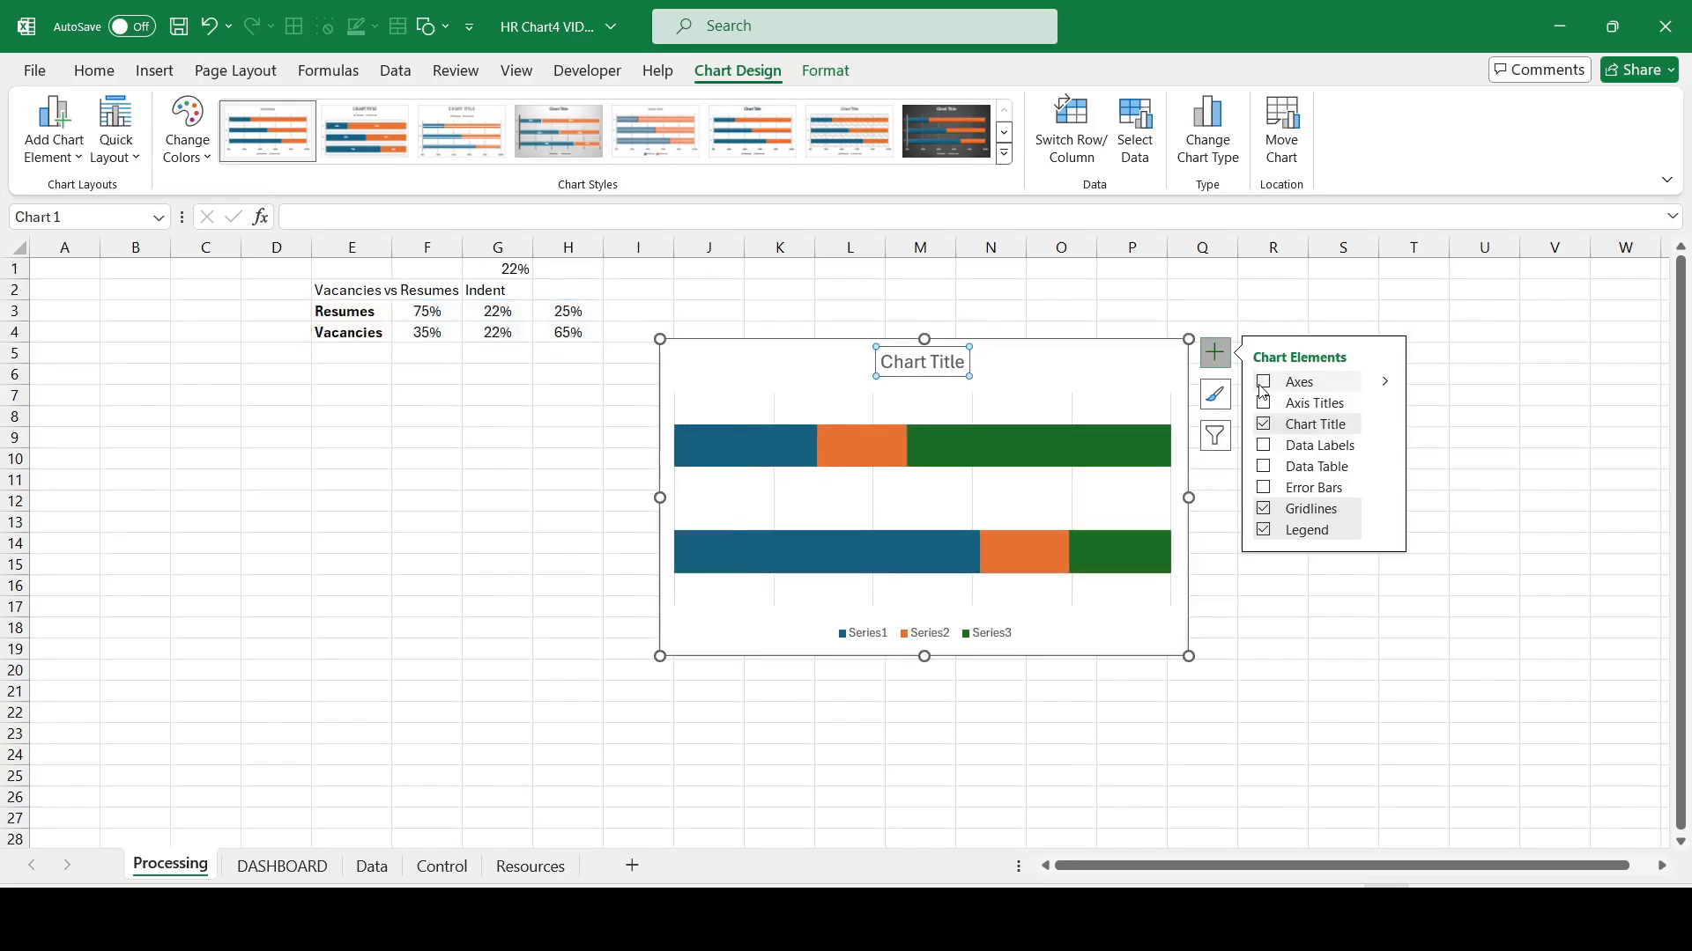
left_click(1263, 426)
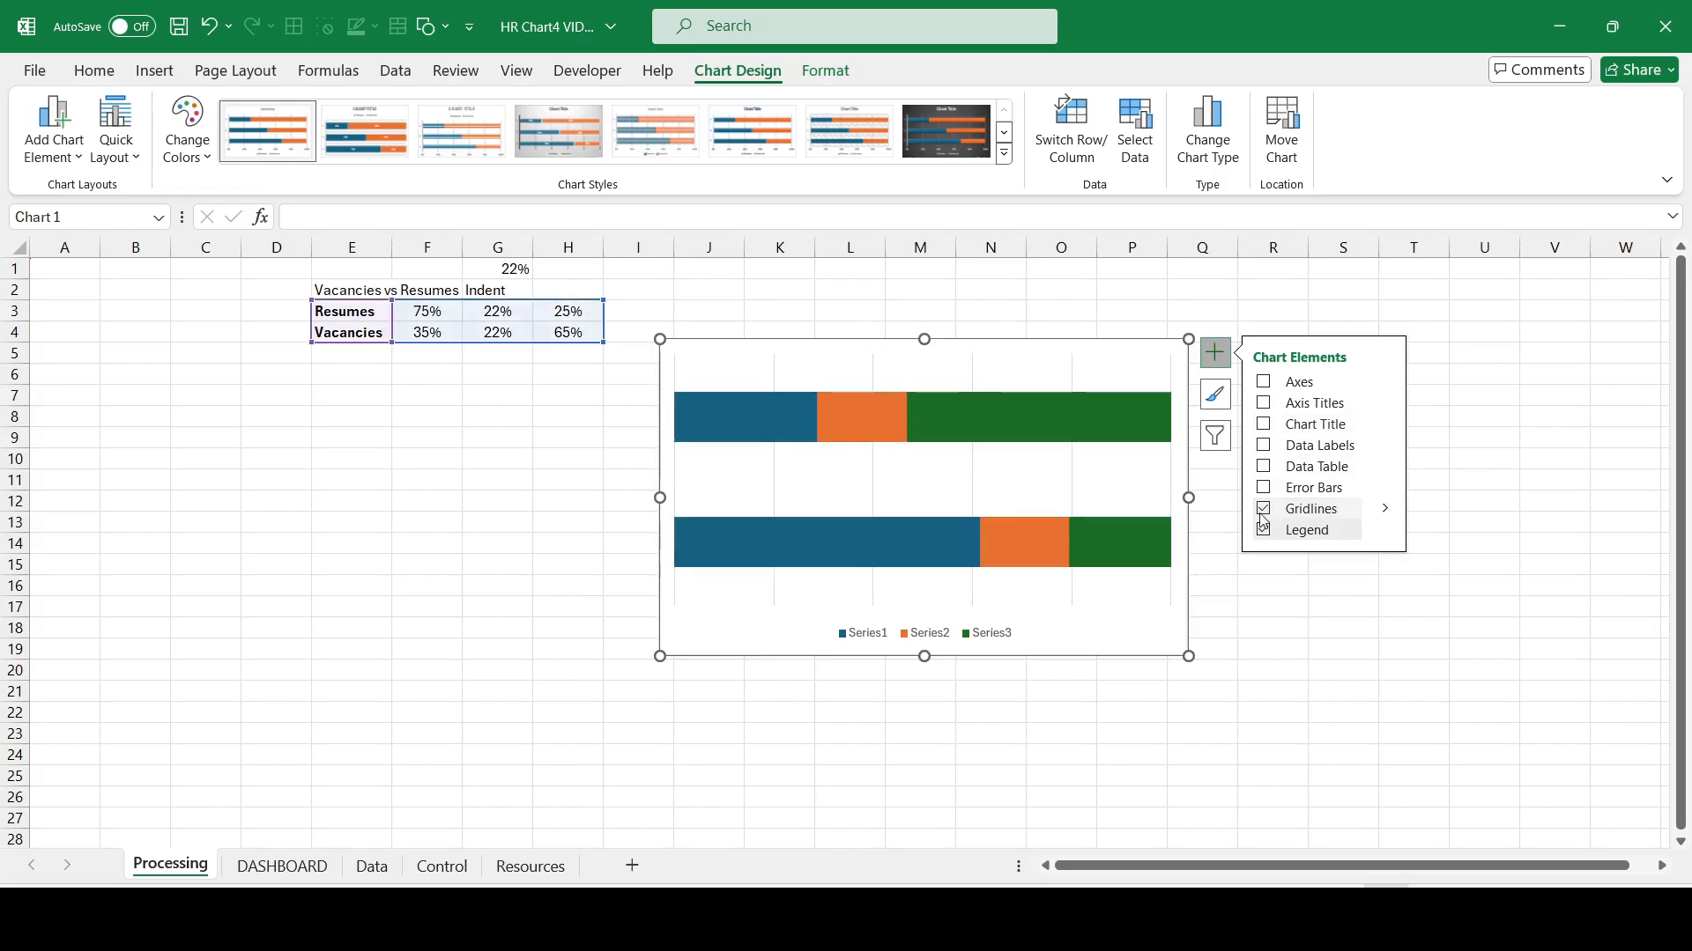
left_click(1264, 509)
left_click(1263, 531)
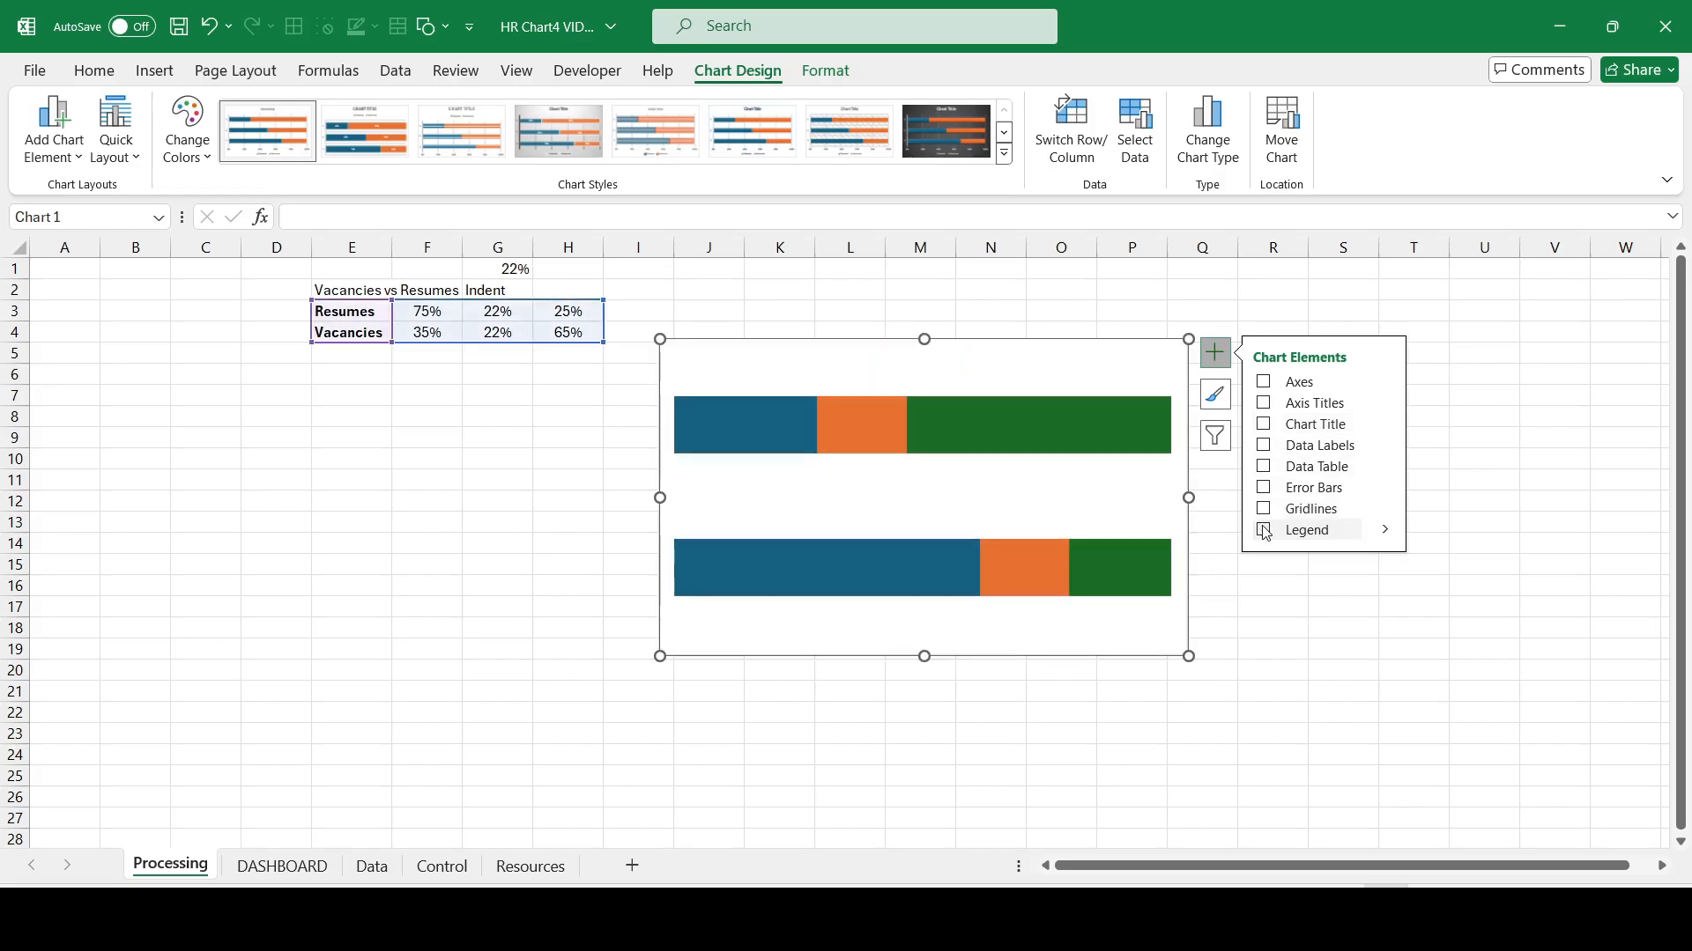
Step: Remove the fill and outline from the stacked bar chart's chart area
left_click(823, 70)
left_click(627, 131)
key("Escape")
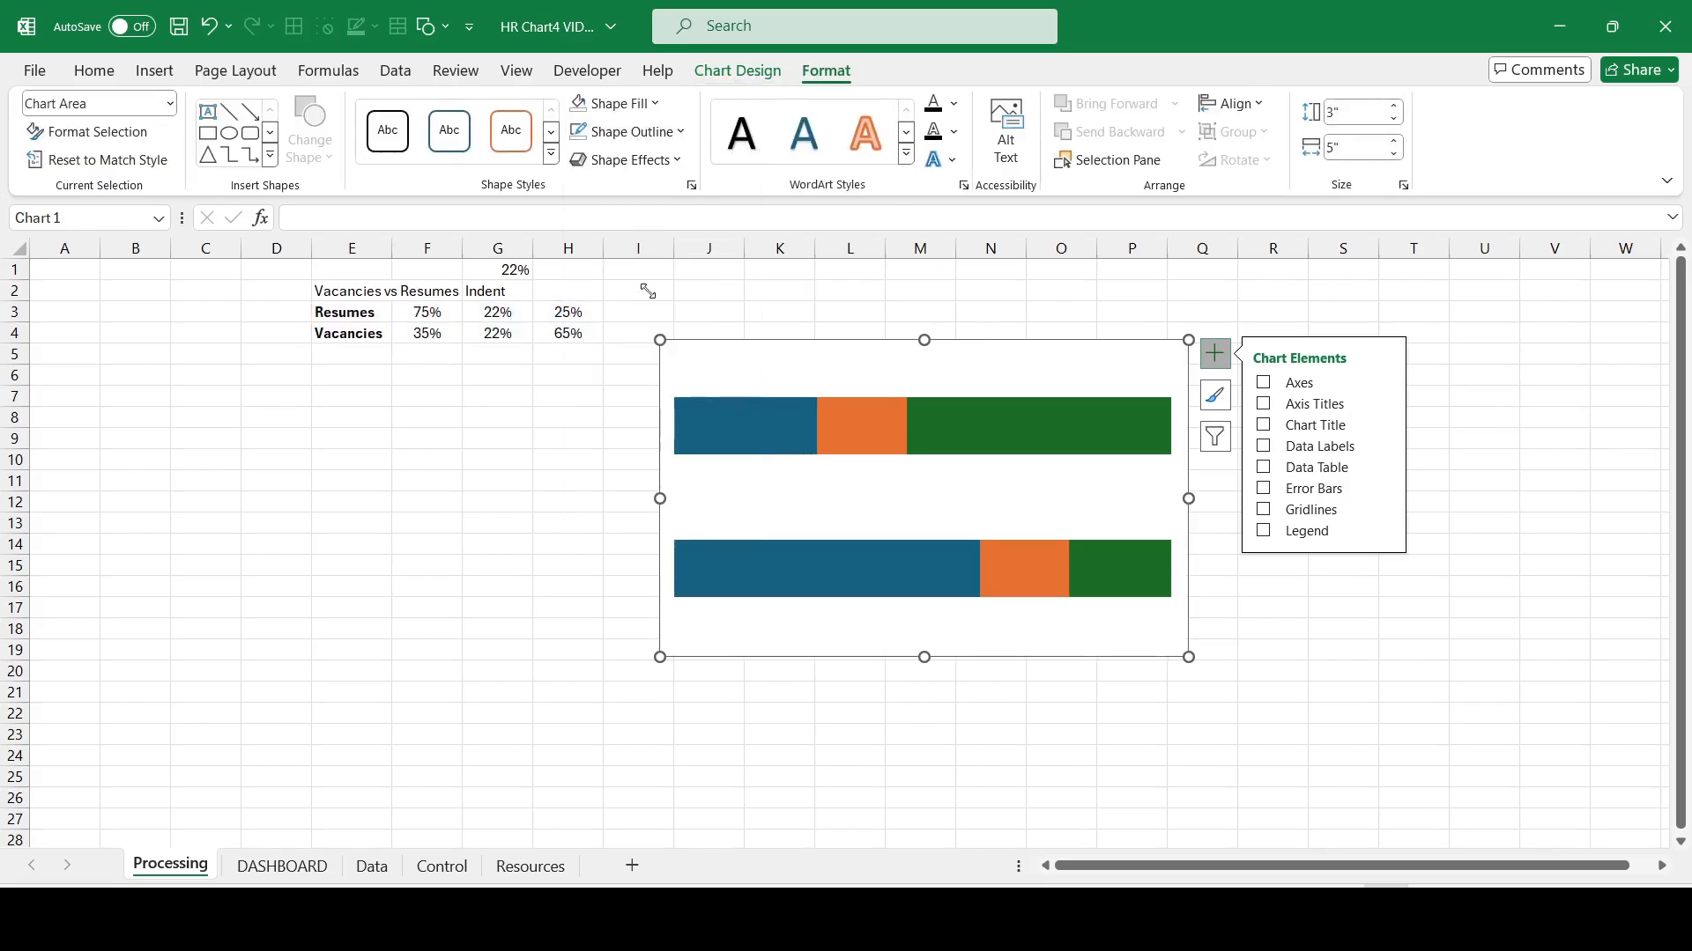
left_click(614, 103)
left_click(622, 377)
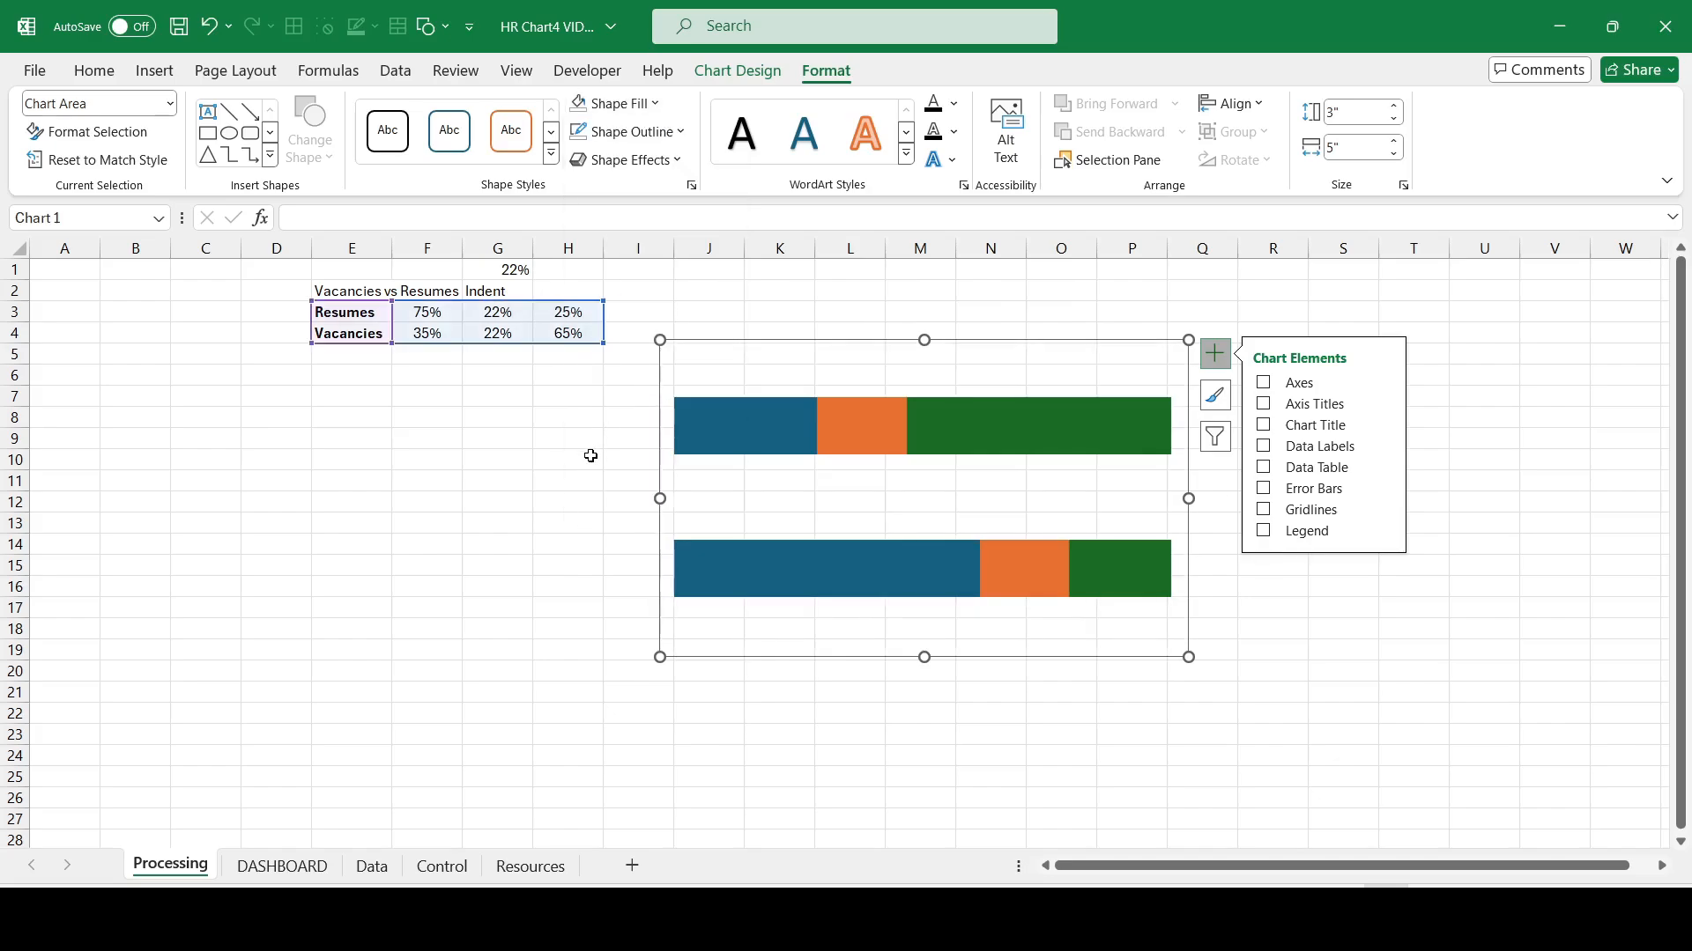
left_click(529, 412)
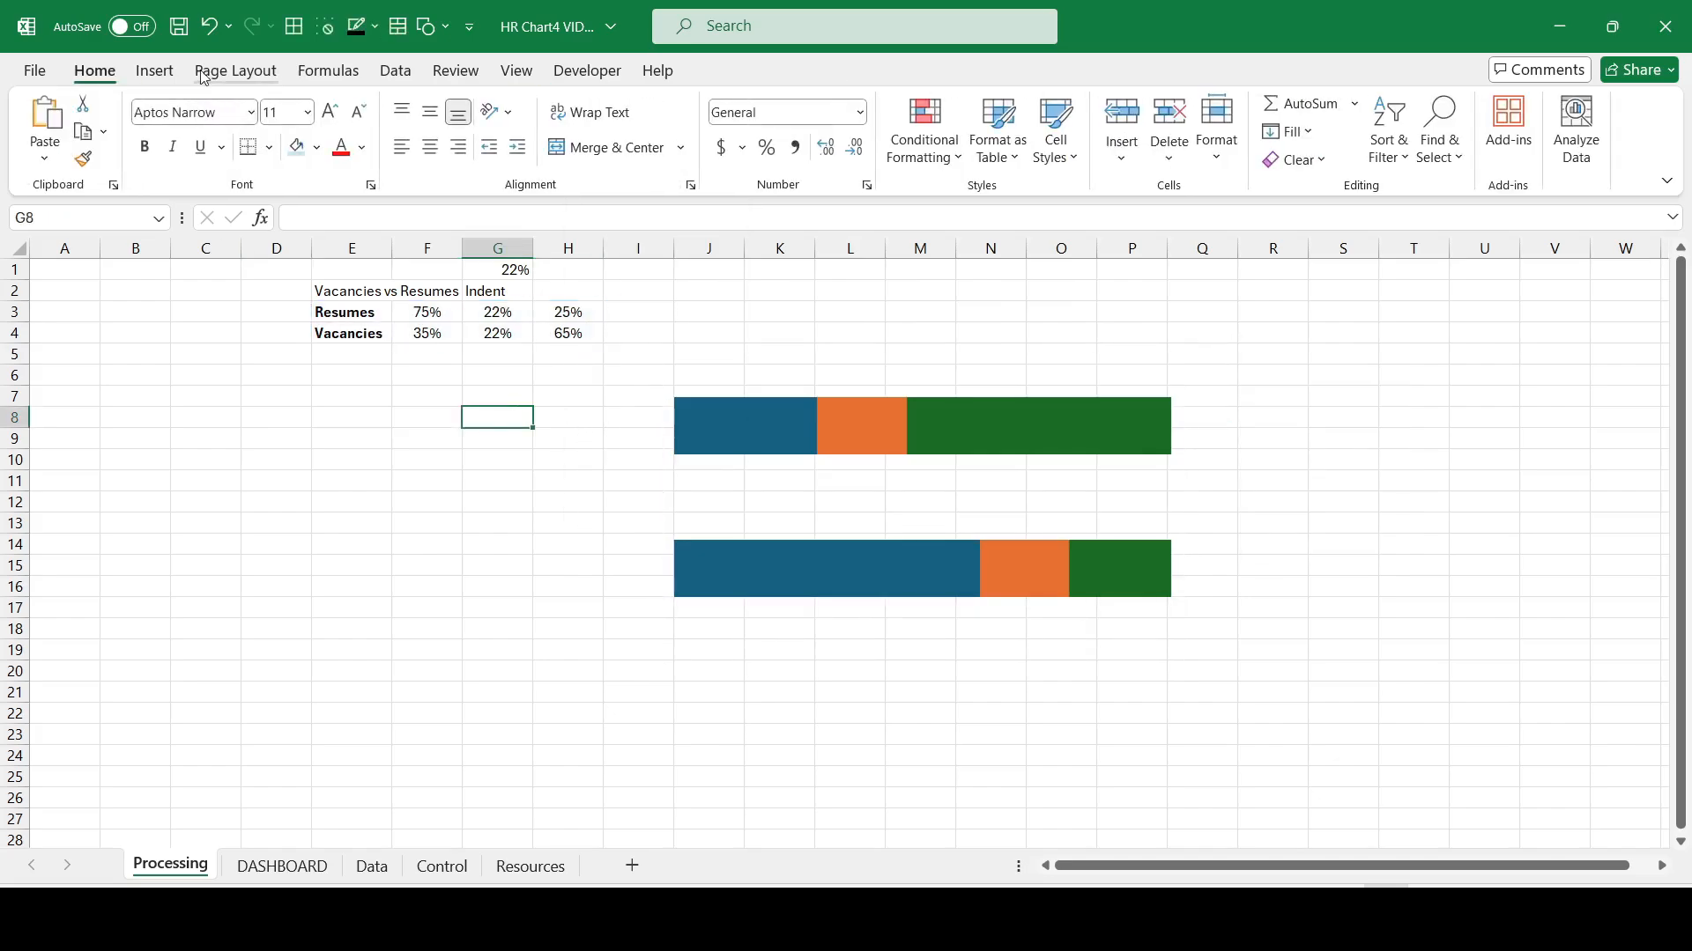
Step: Draw a circle about 0.43" in diameter at F8:F9, below the percentage table
left_click(154, 71)
left_click(299, 132)
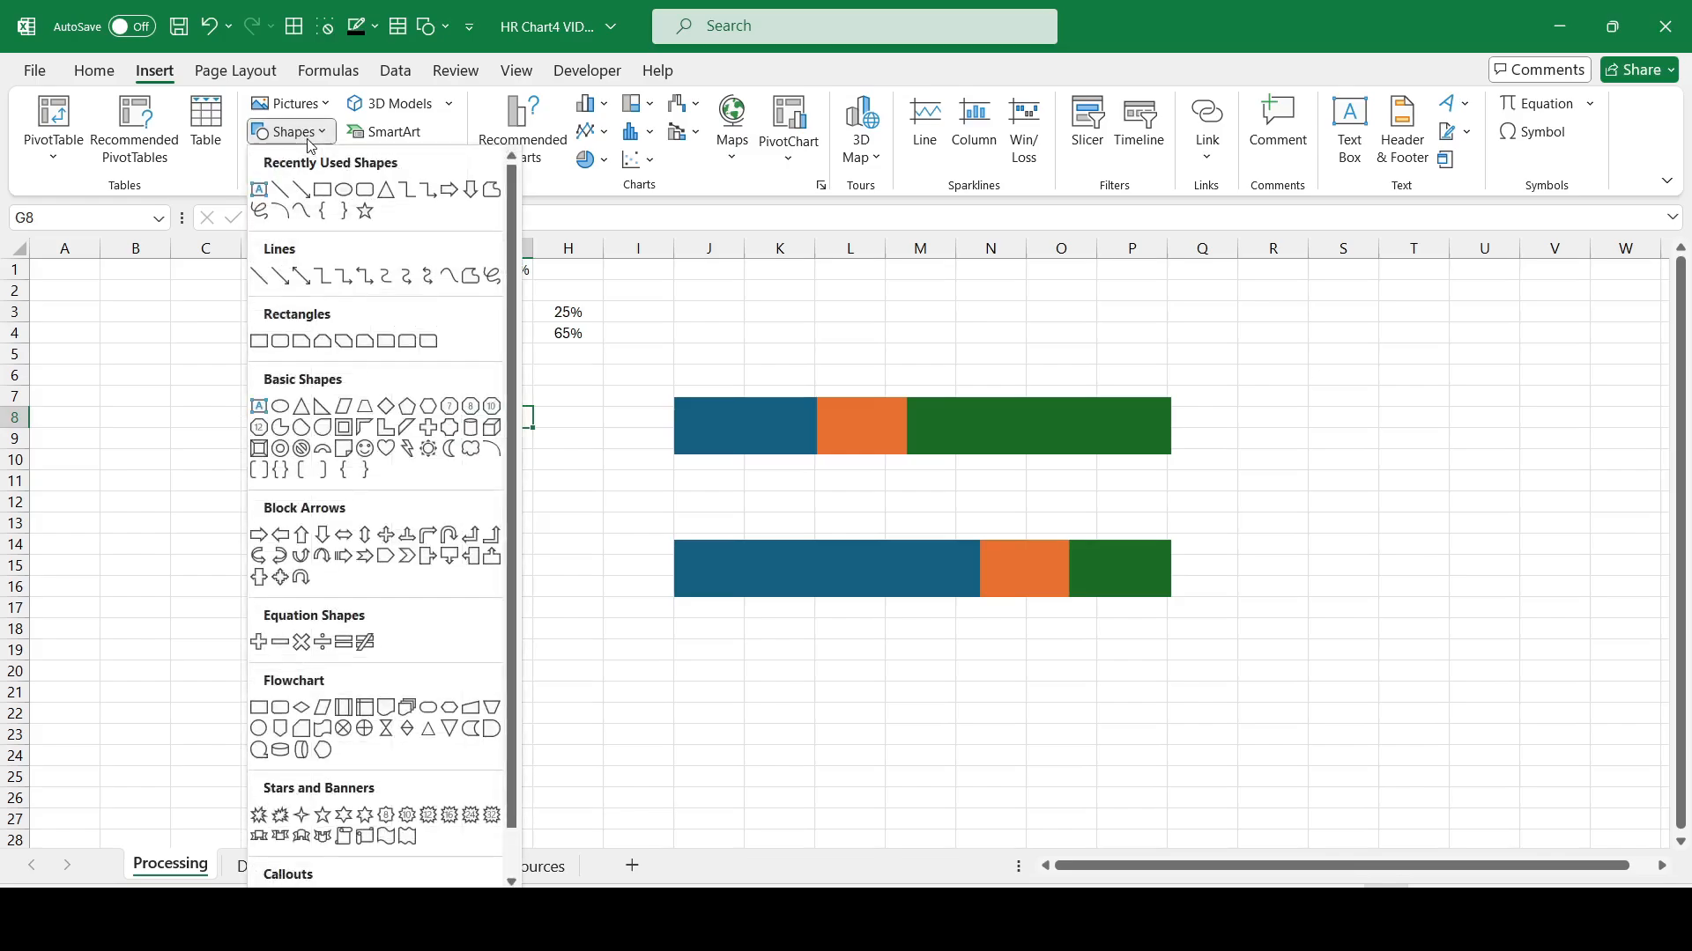
left_click(343, 189)
left_click_drag(404, 403, 445, 450)
left_click(502, 457)
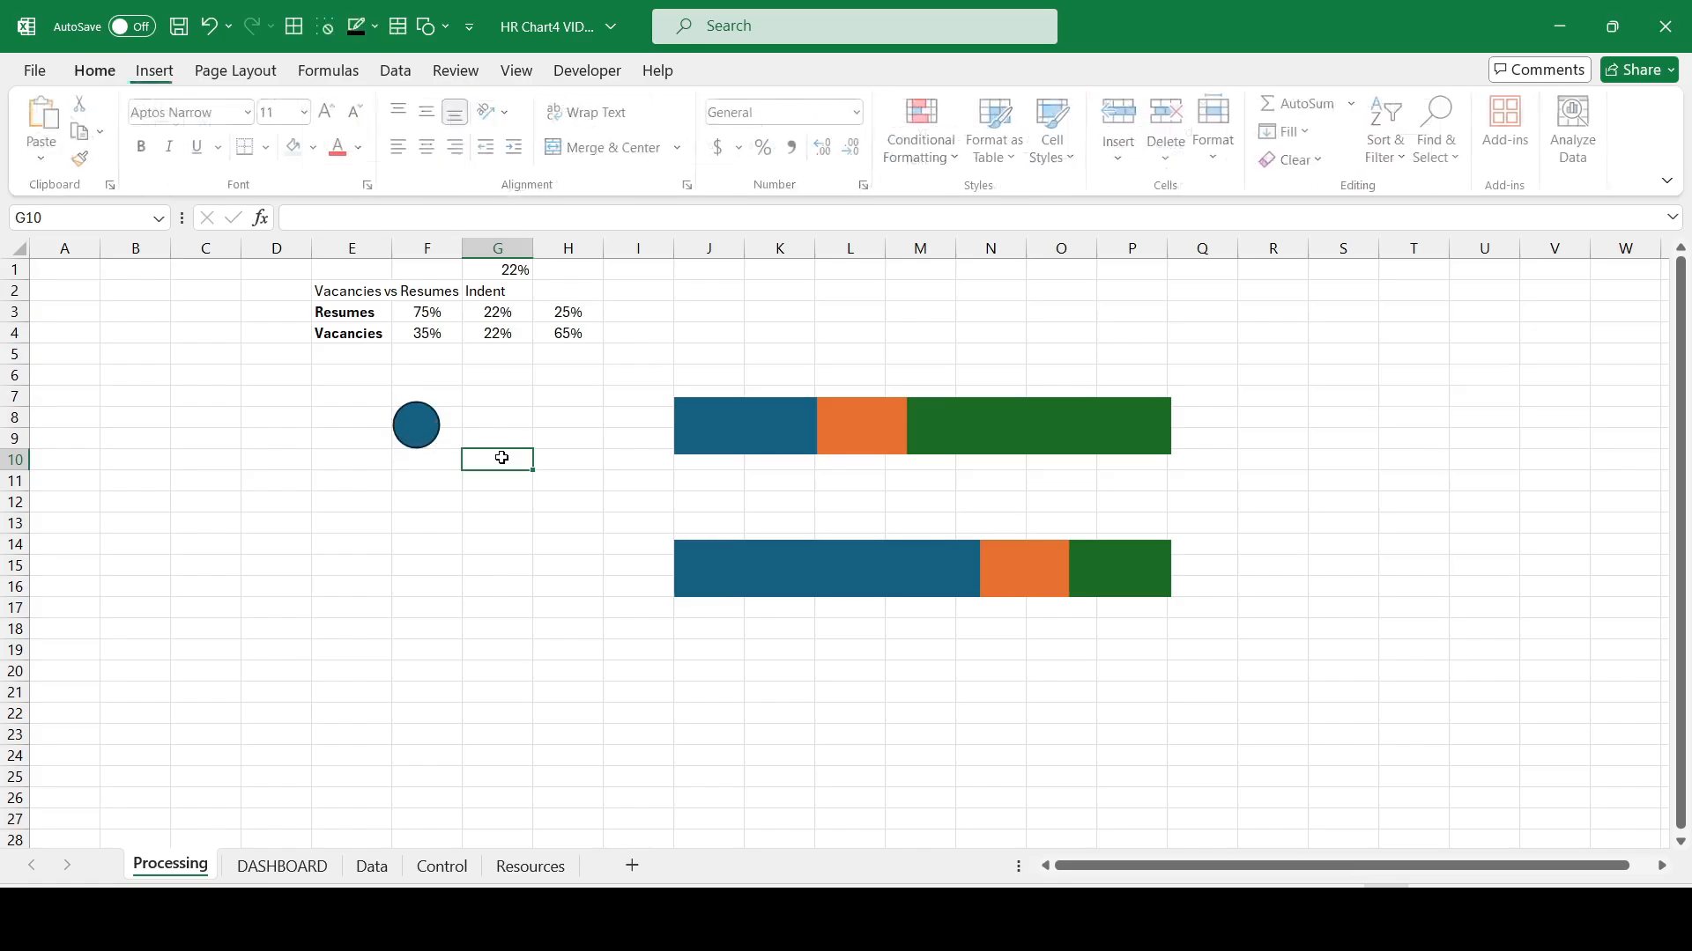
Step: Remove the outline from the circle in column F
left_click(417, 423)
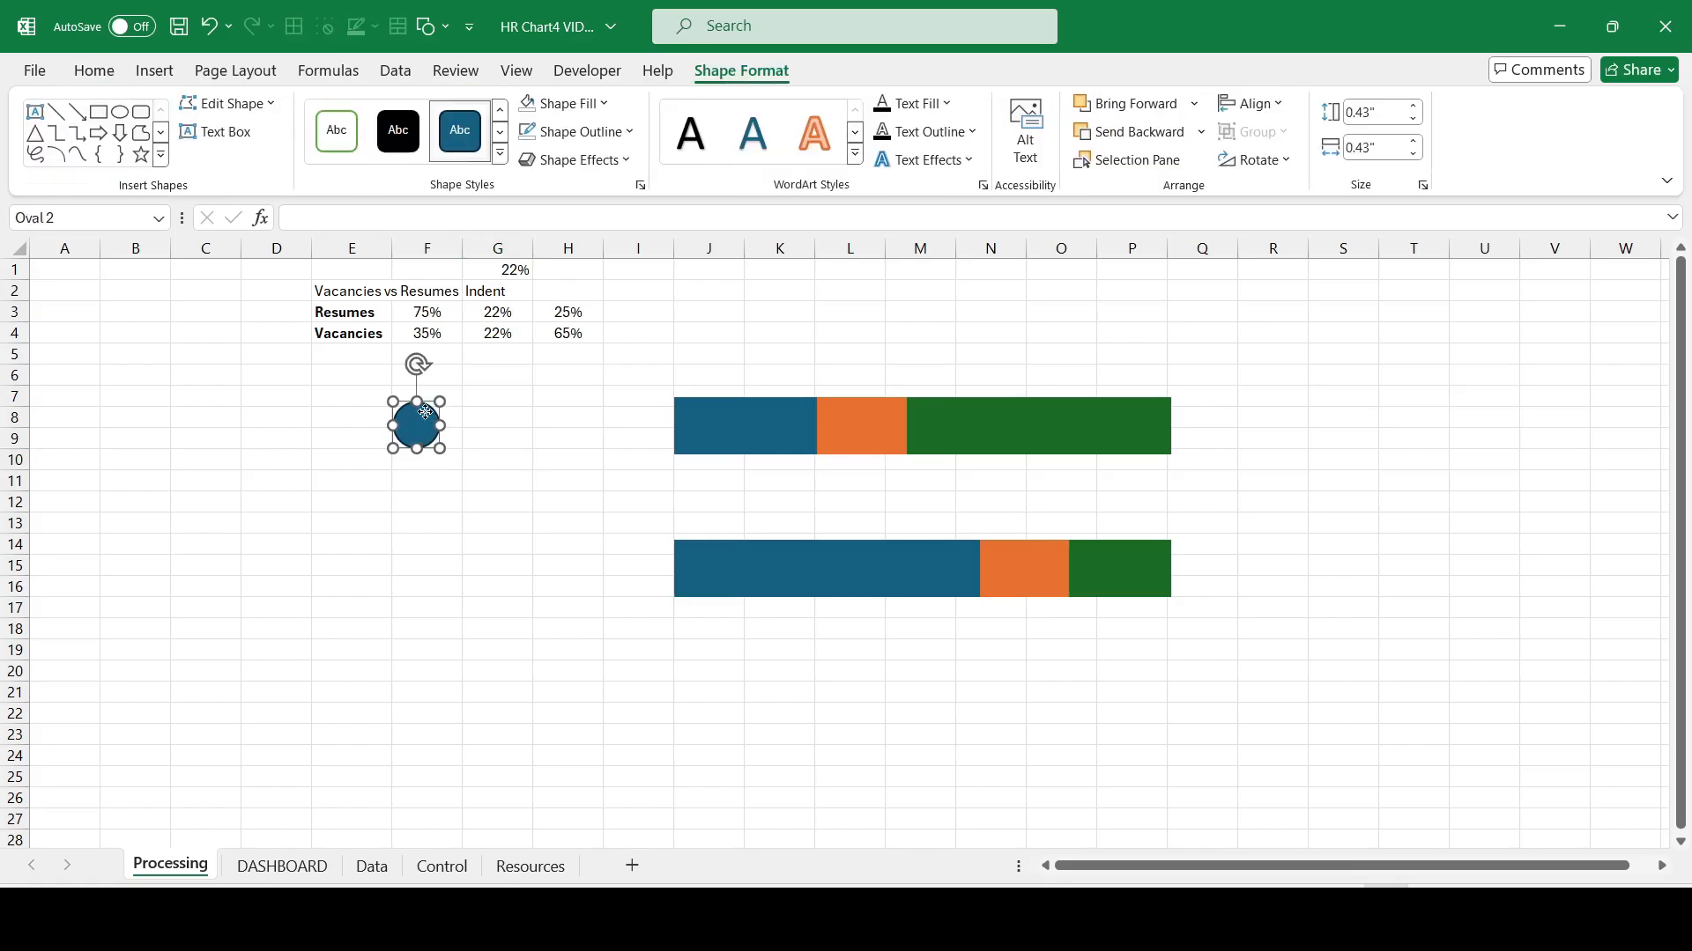
right_click(425, 413)
left_click(511, 881)
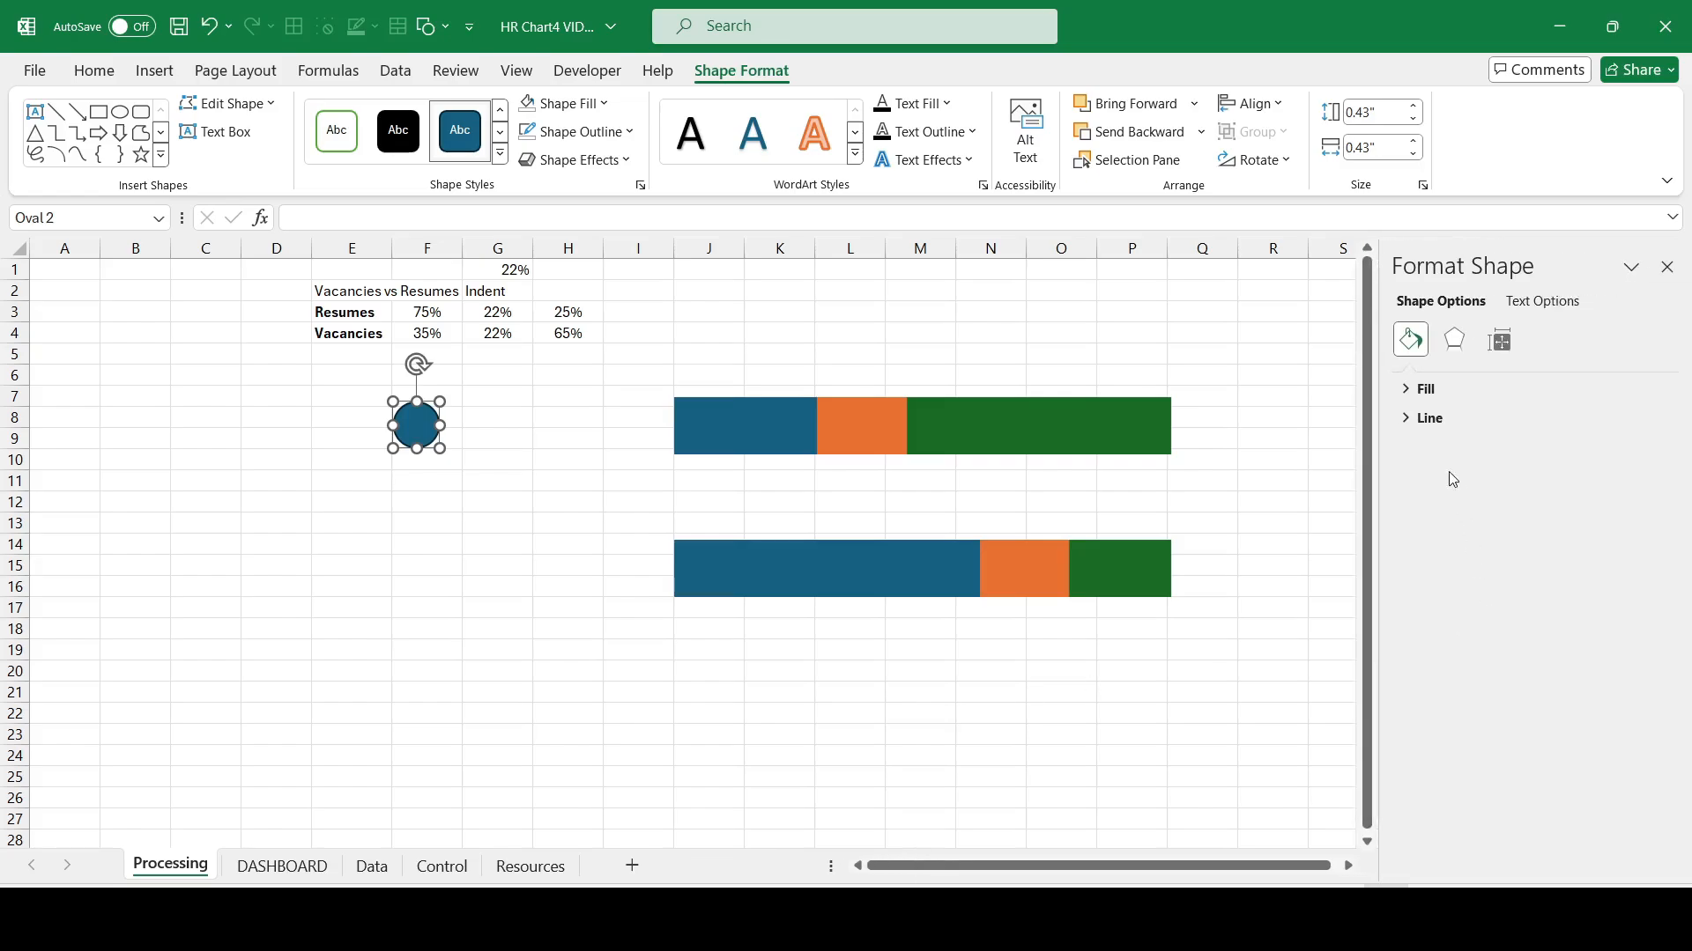
left_click(1413, 388)
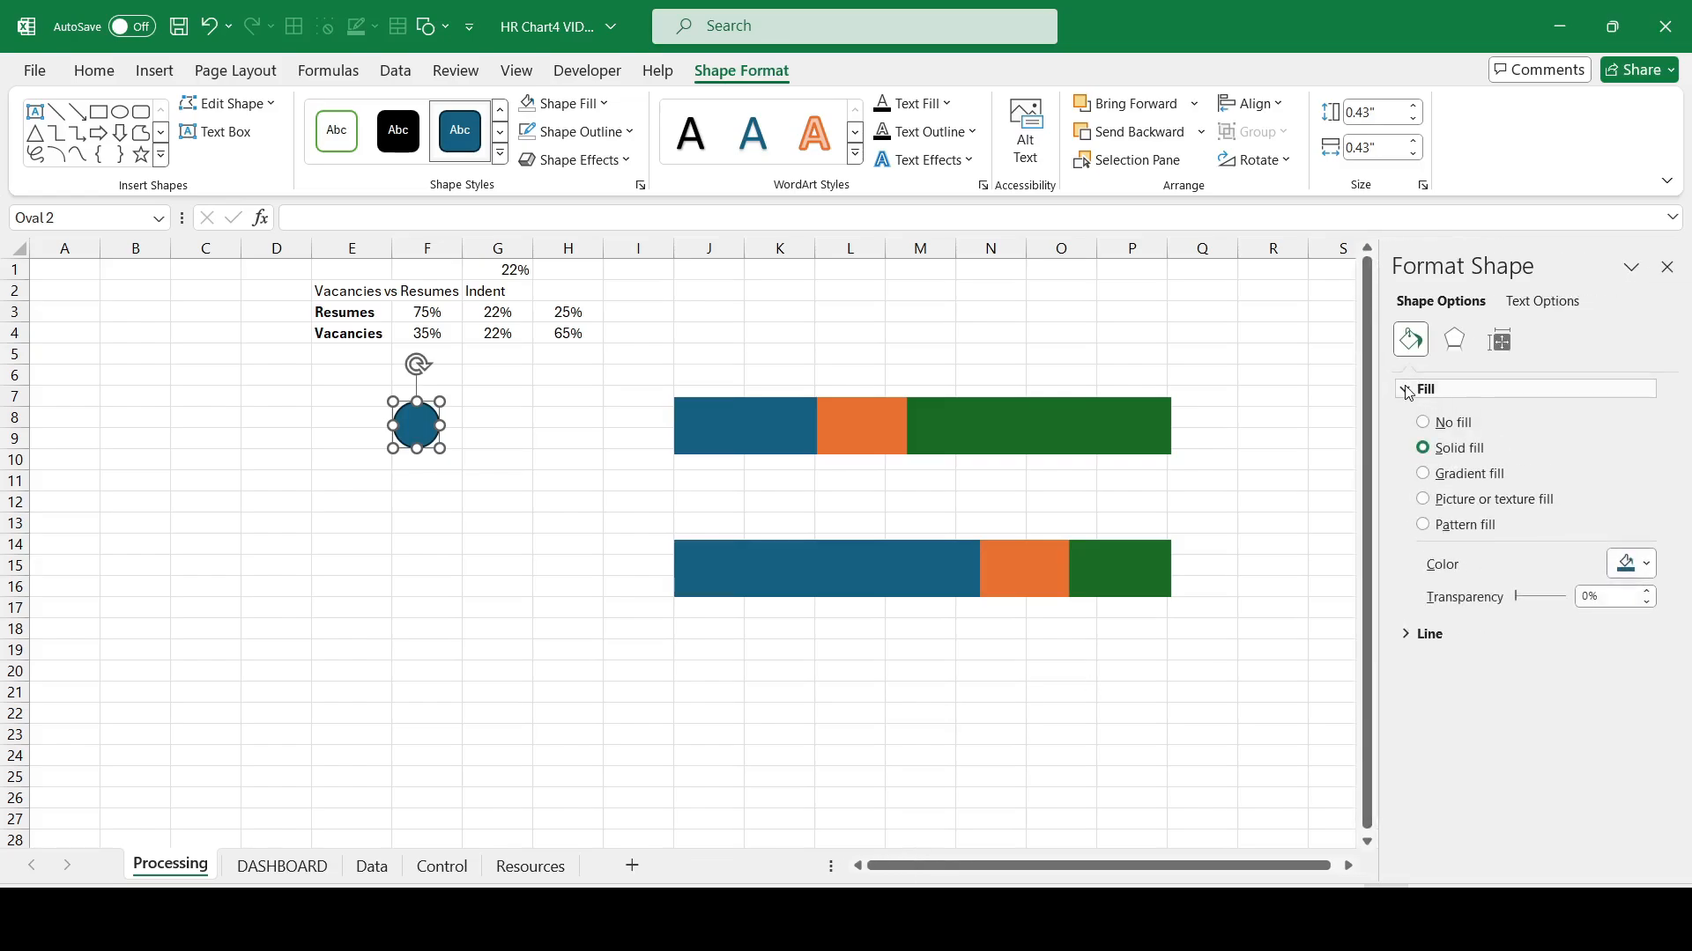
left_click(1407, 638)
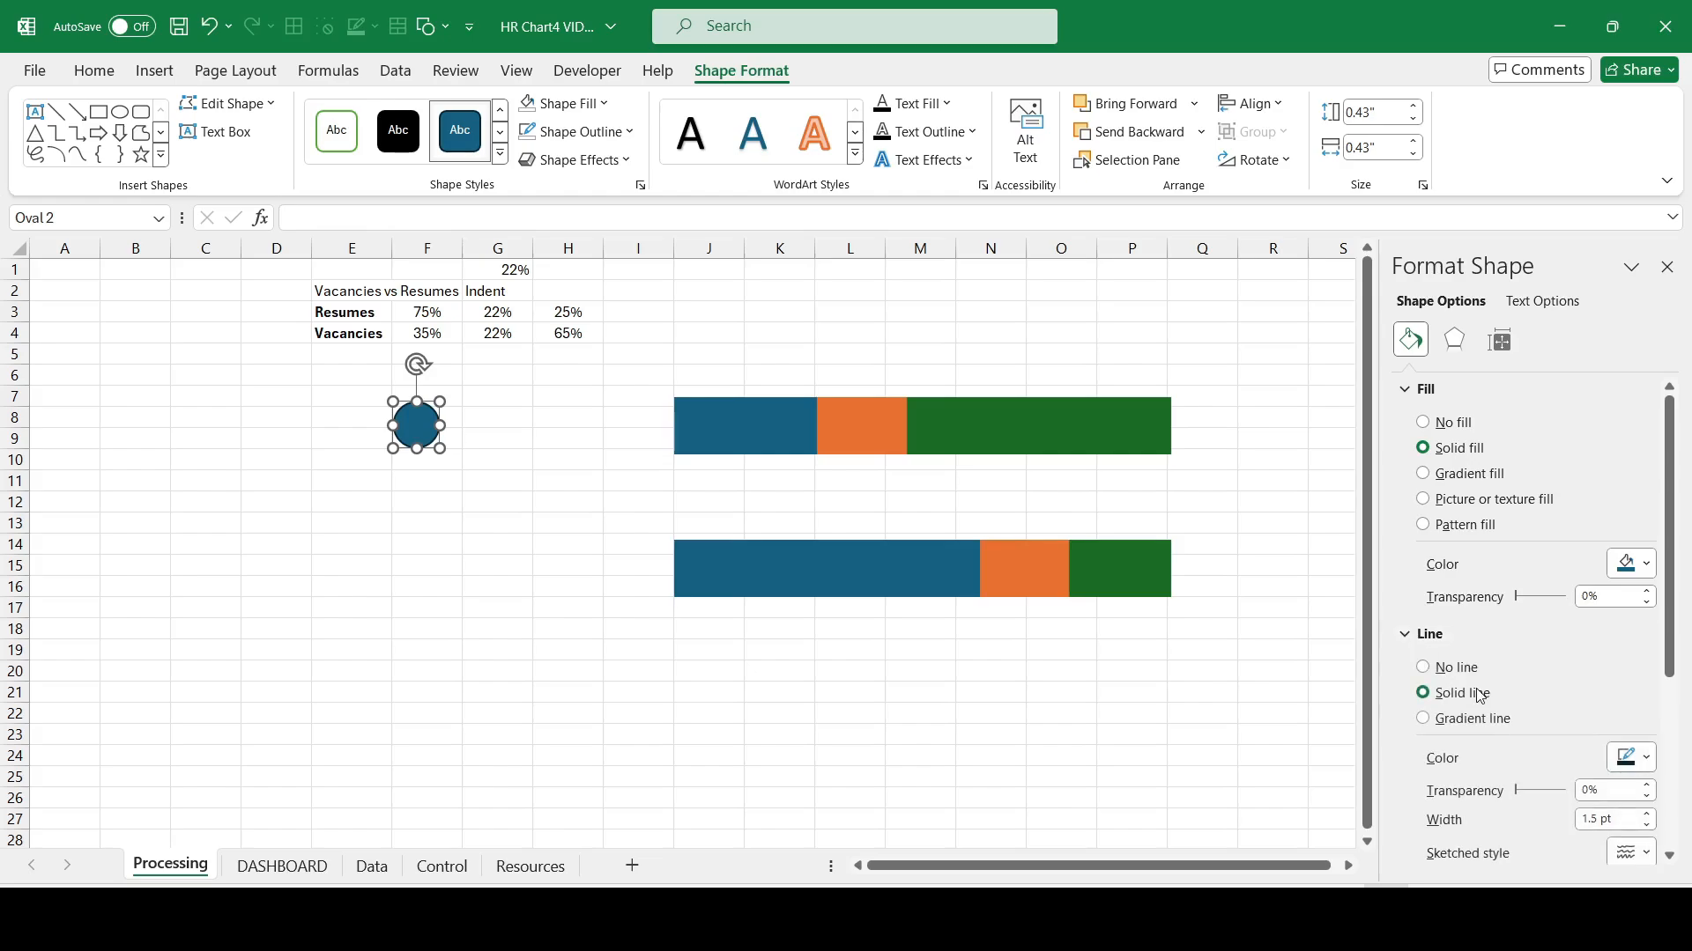
left_click(1459, 672)
left_click(518, 561)
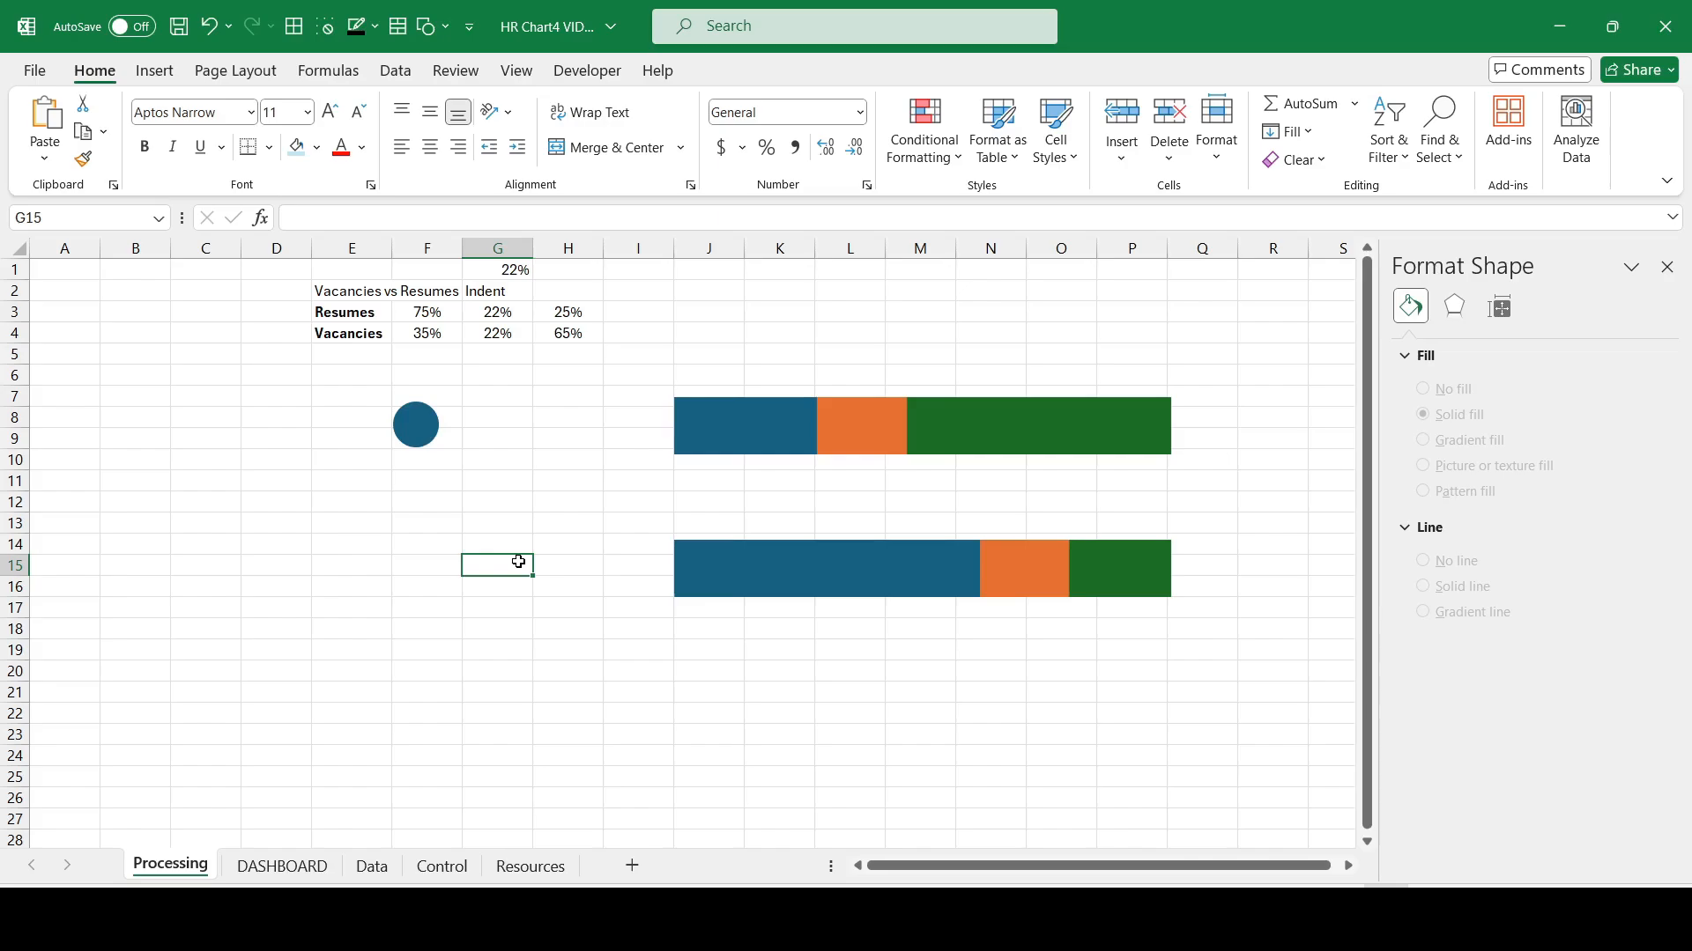
Step: Fill the circle with the custom colour #39B0EE
left_click(415, 427)
left_click(1629, 562)
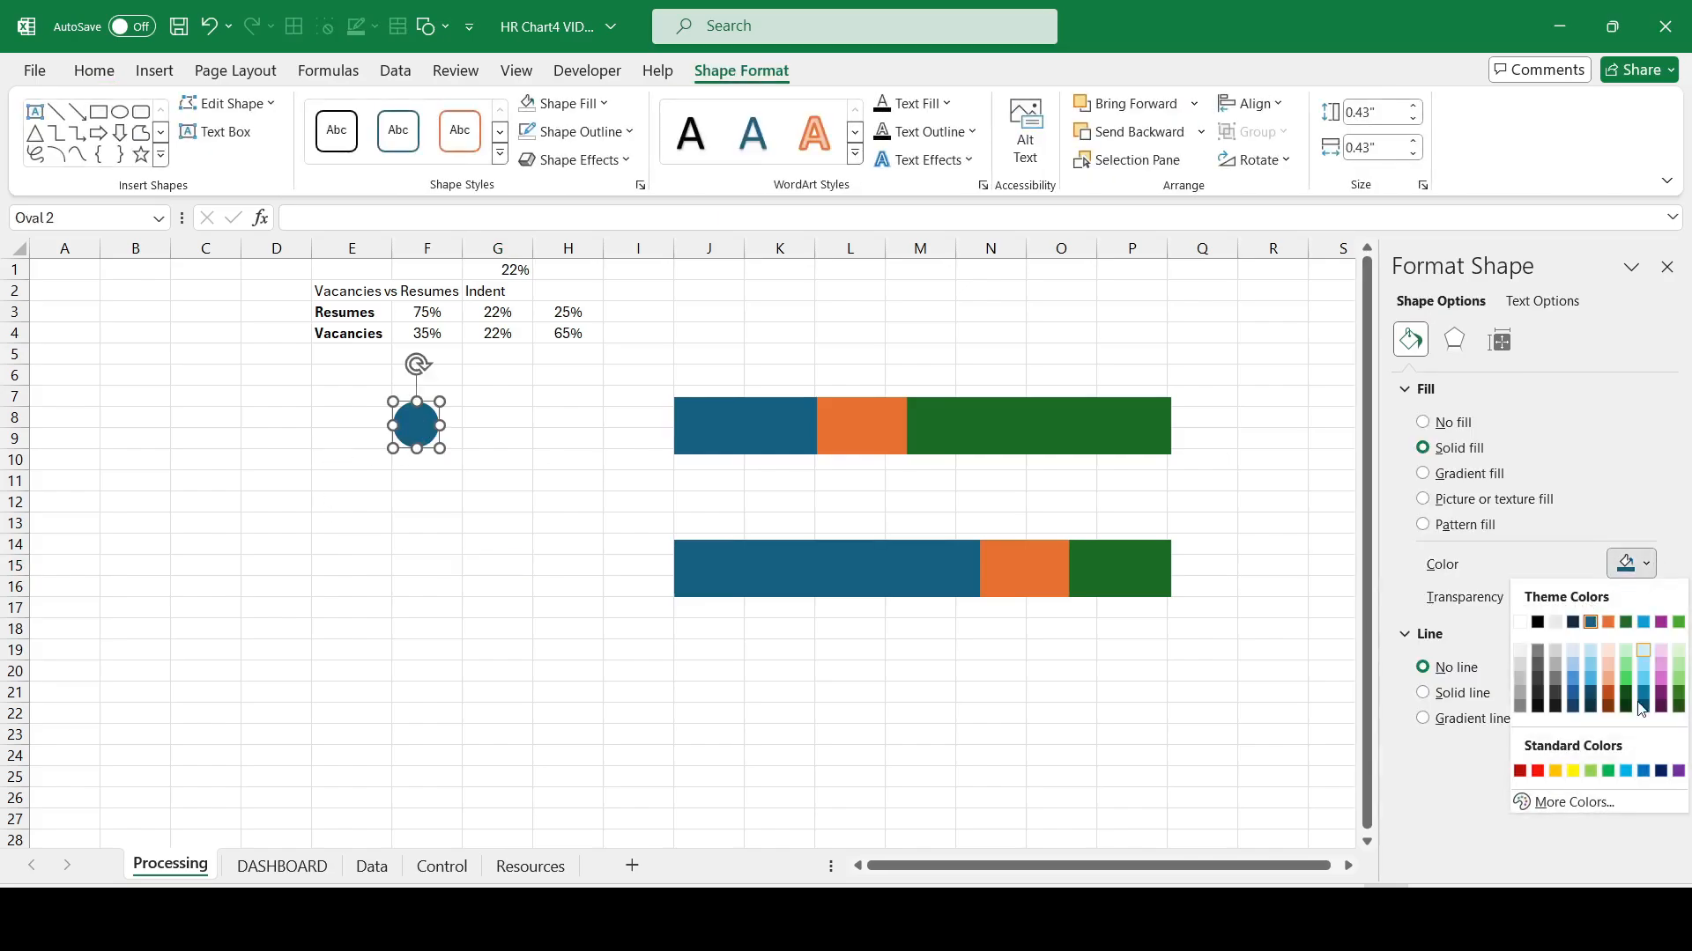
left_click(1573, 802)
double_click(1012, 627)
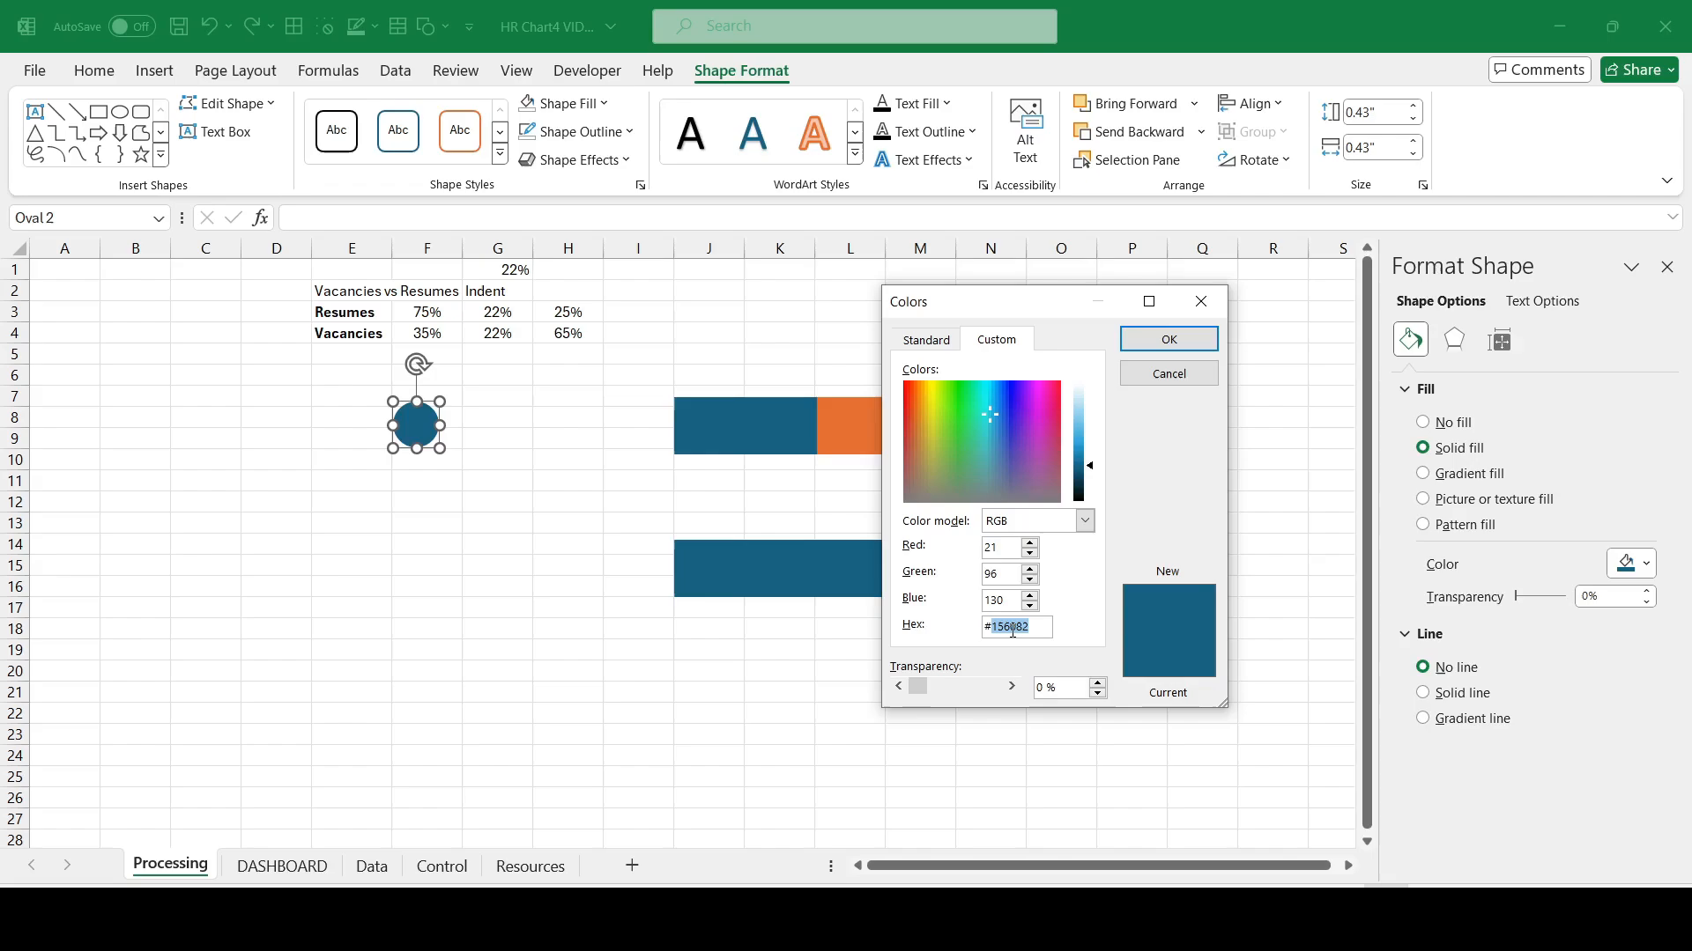
type("39B0EE")
key("Tab")
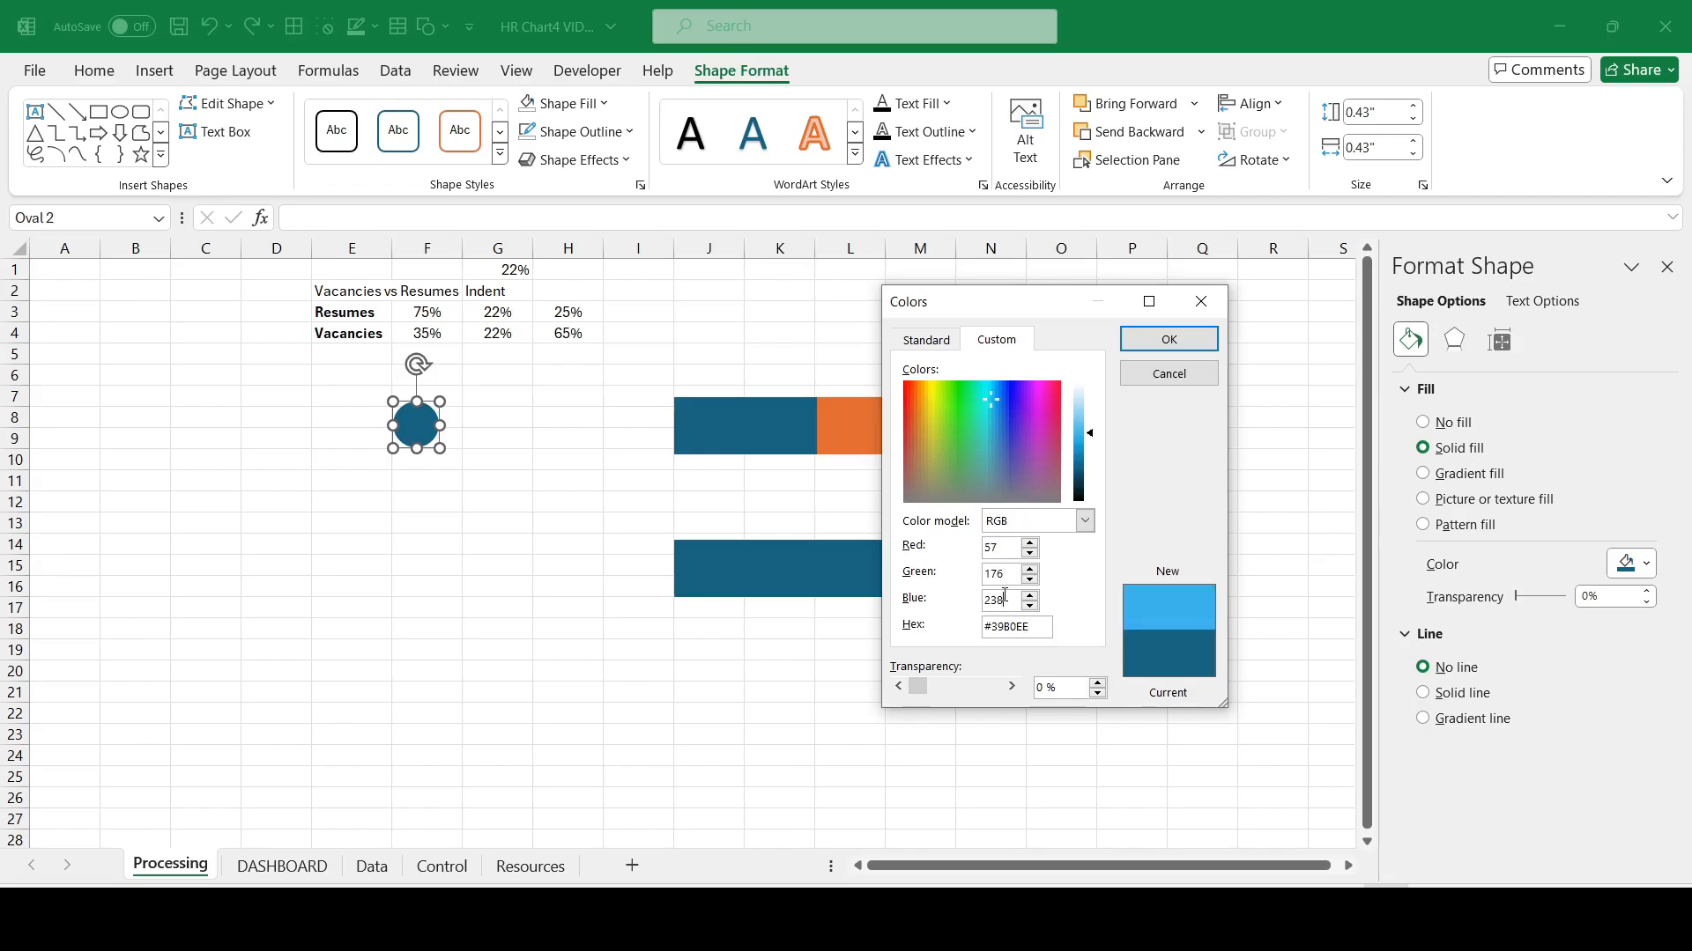
left_click(1169, 340)
Step: Duplicate the circle directly below the original and fill the copy with the custom colour #8A2BF1
left_click_drag(417, 426, 428, 491)
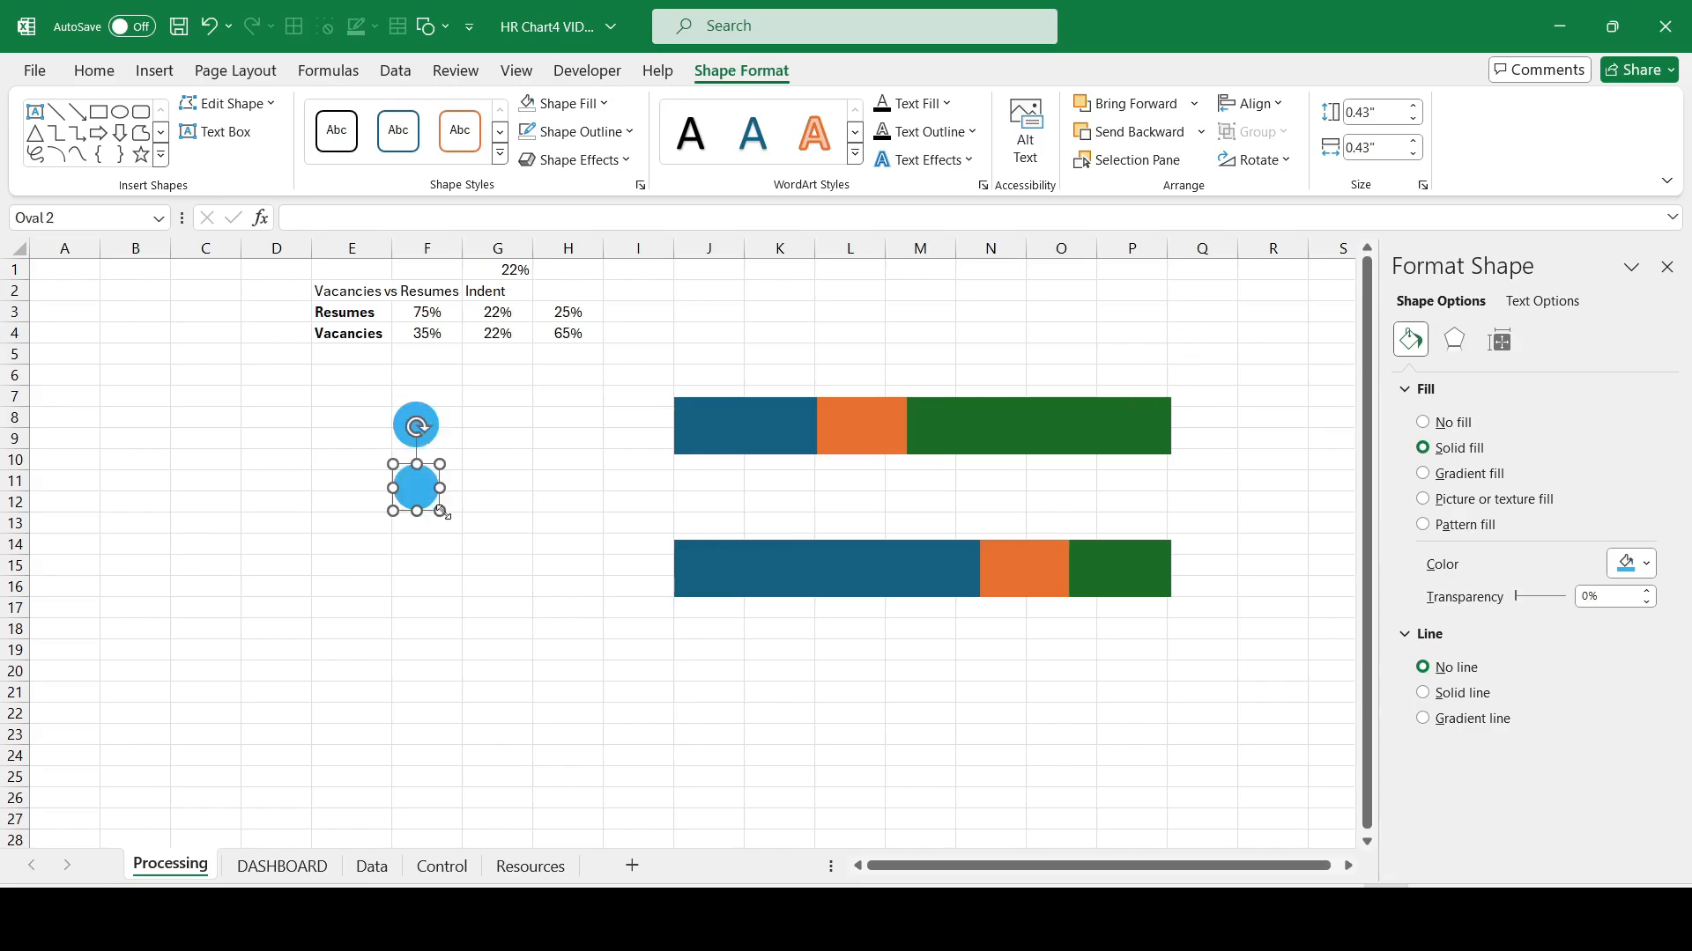
left_click(1631, 564)
left_click(1597, 864)
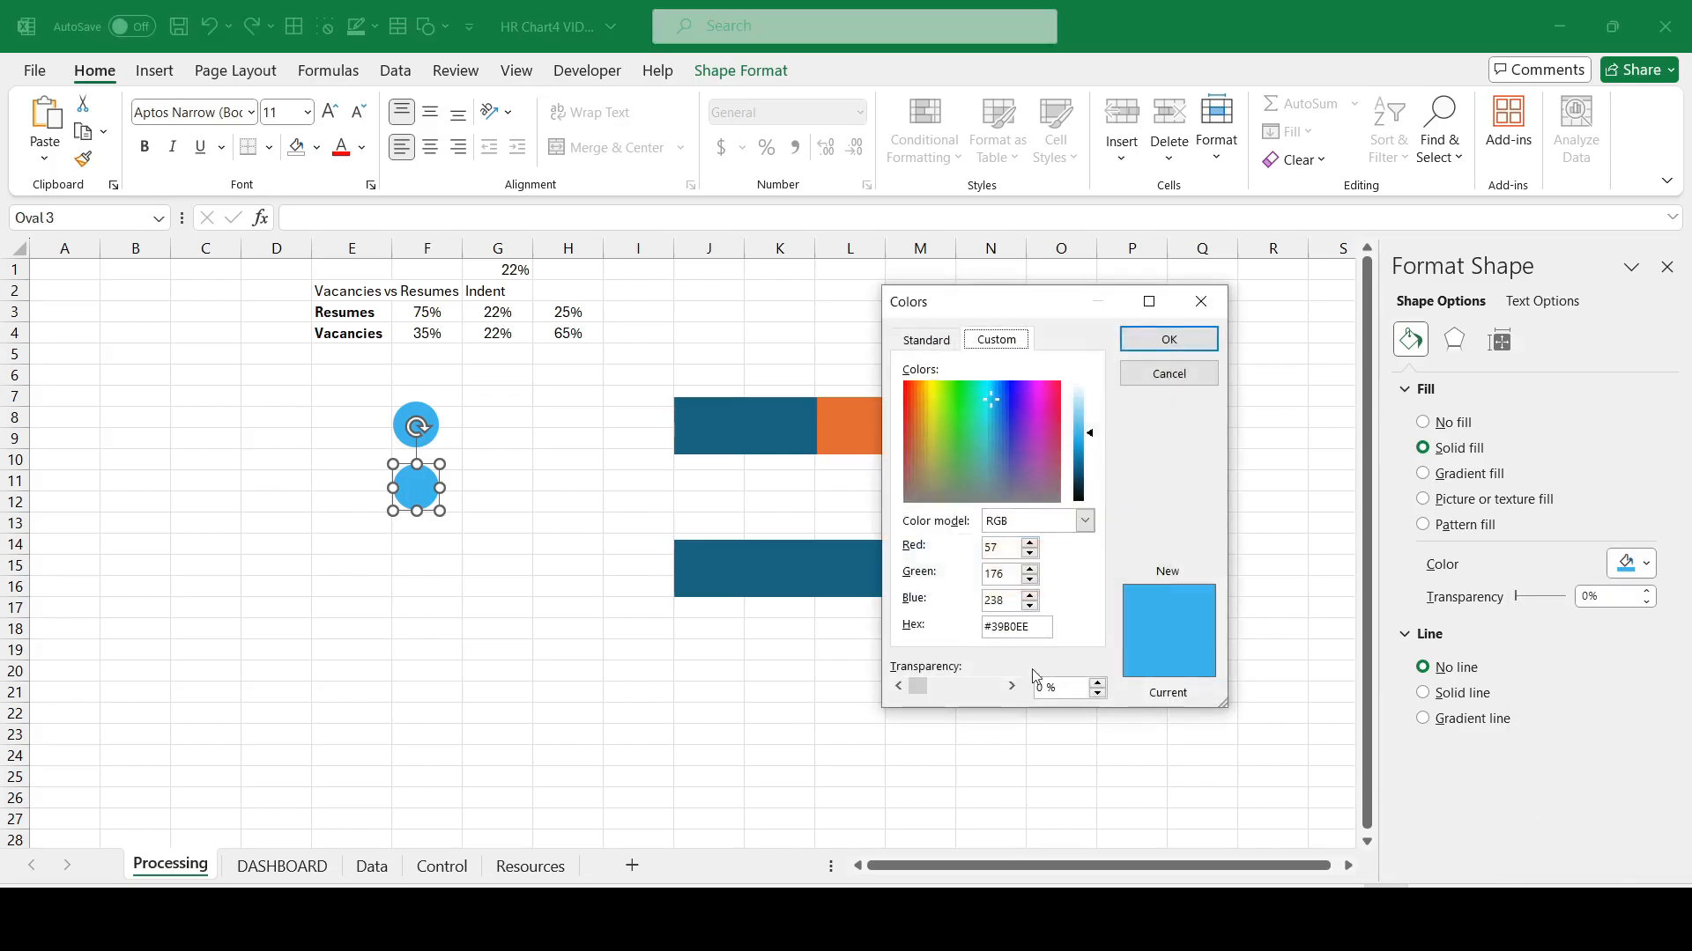
double_click(1013, 627)
type("8A2BF1")
left_click(1010, 602)
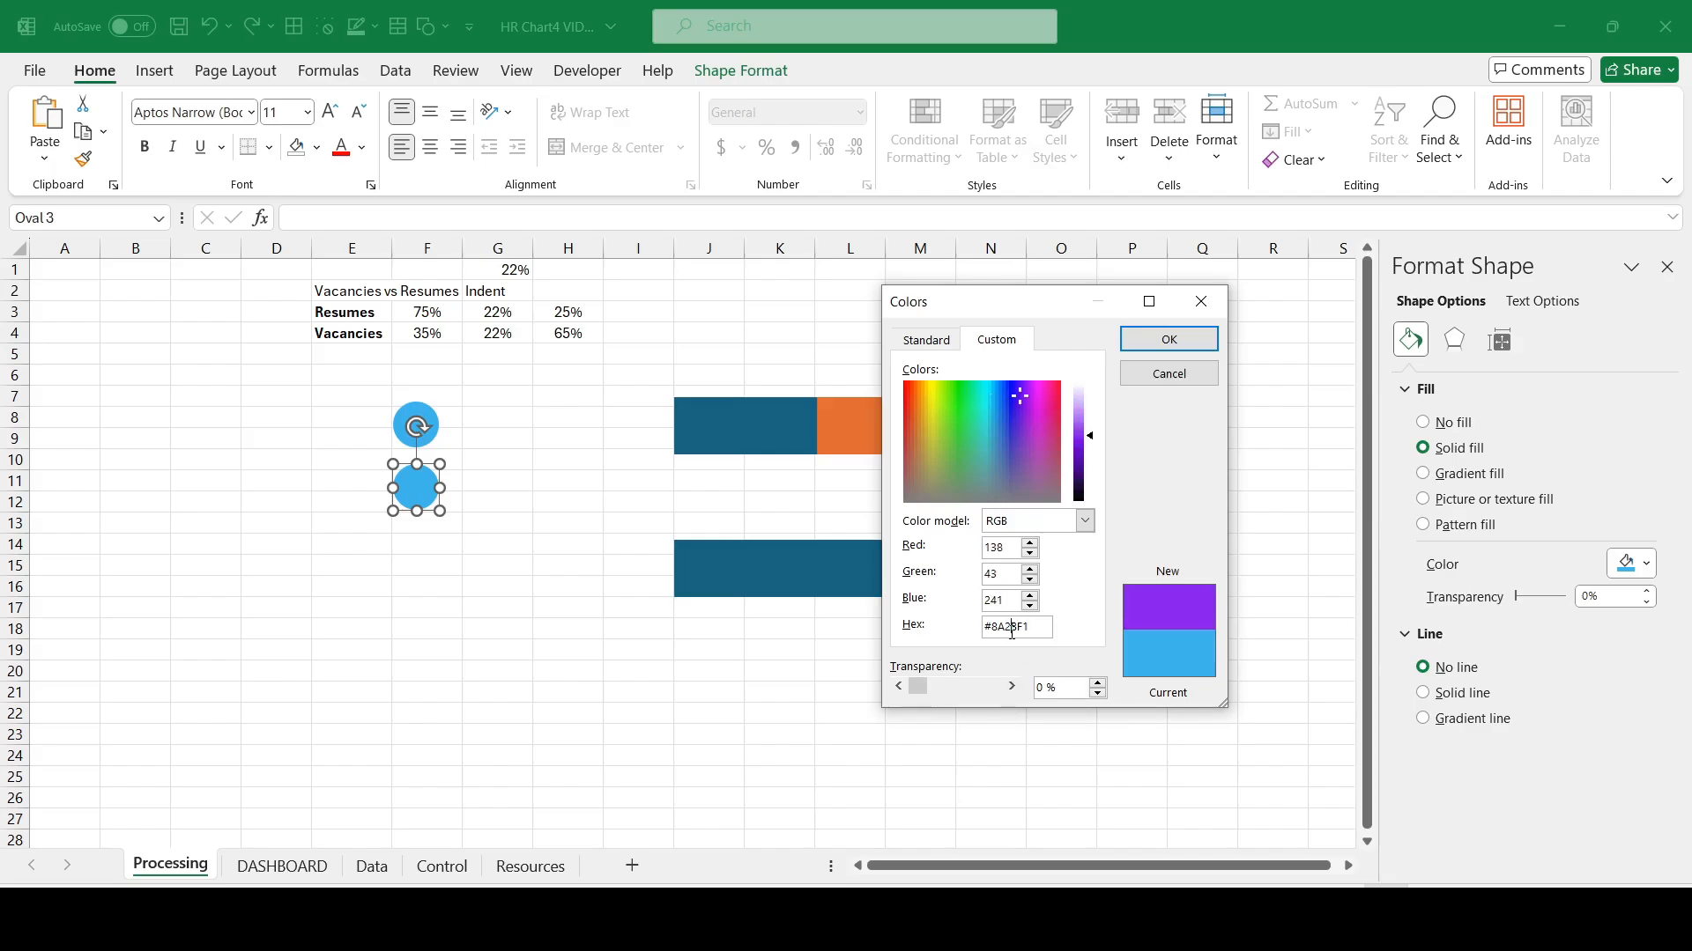
left_click(1168, 340)
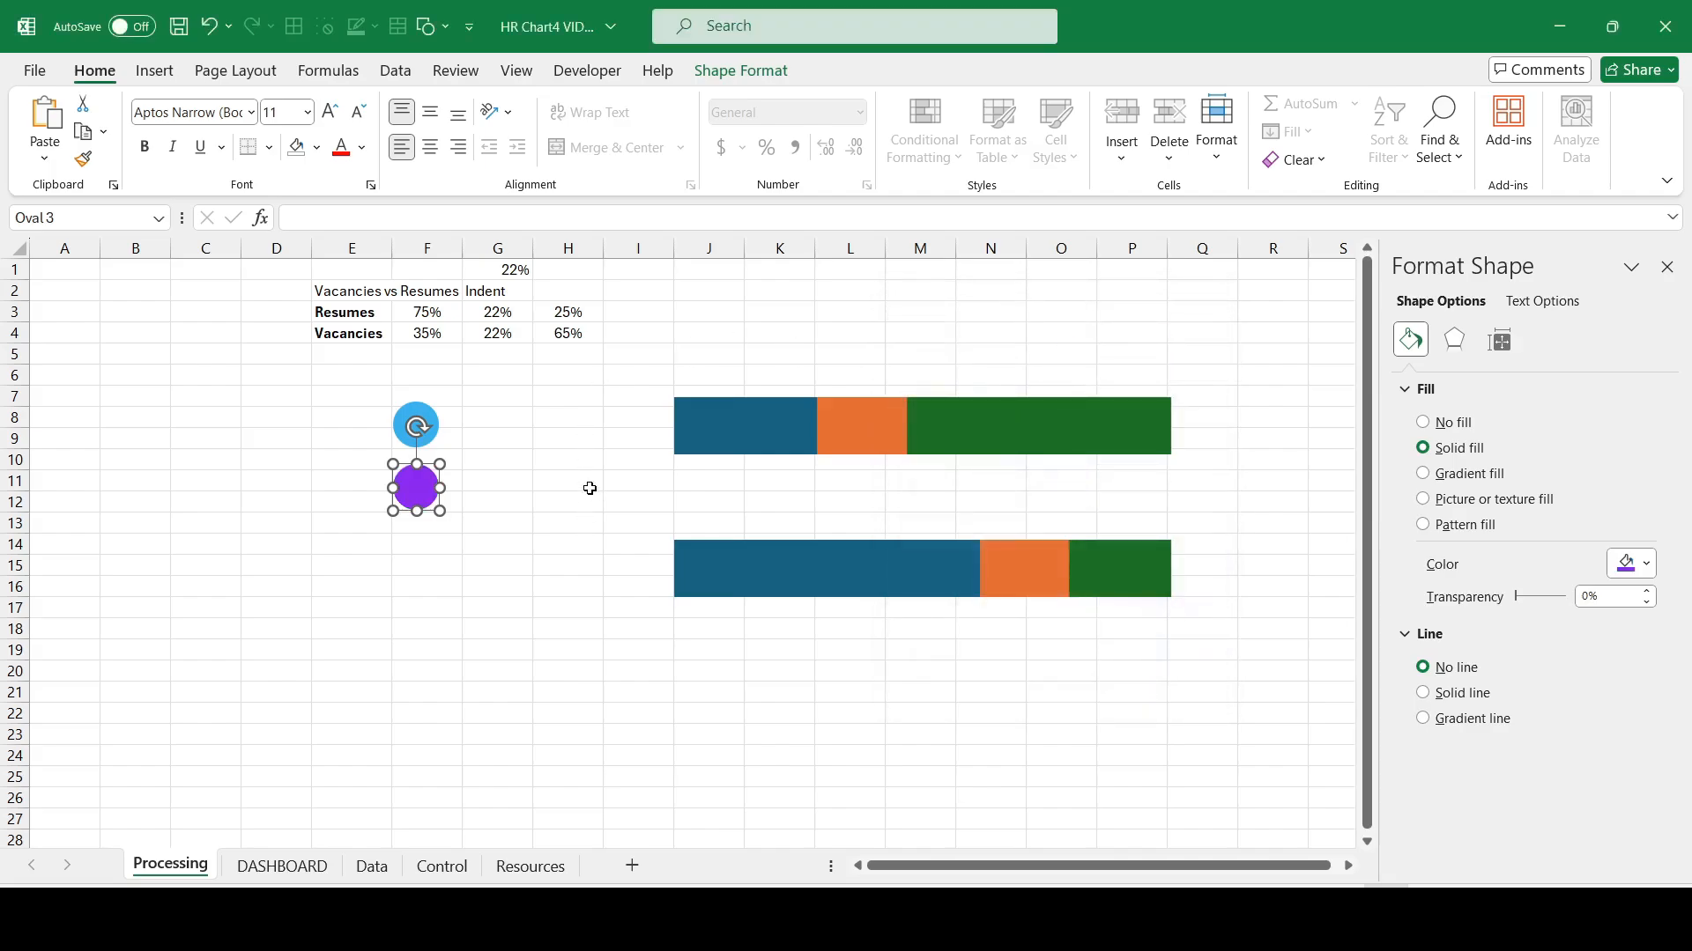
Step: Copy the purple circle and paste it as the fill of only the lower bar's orange segment
right_click(414, 486)
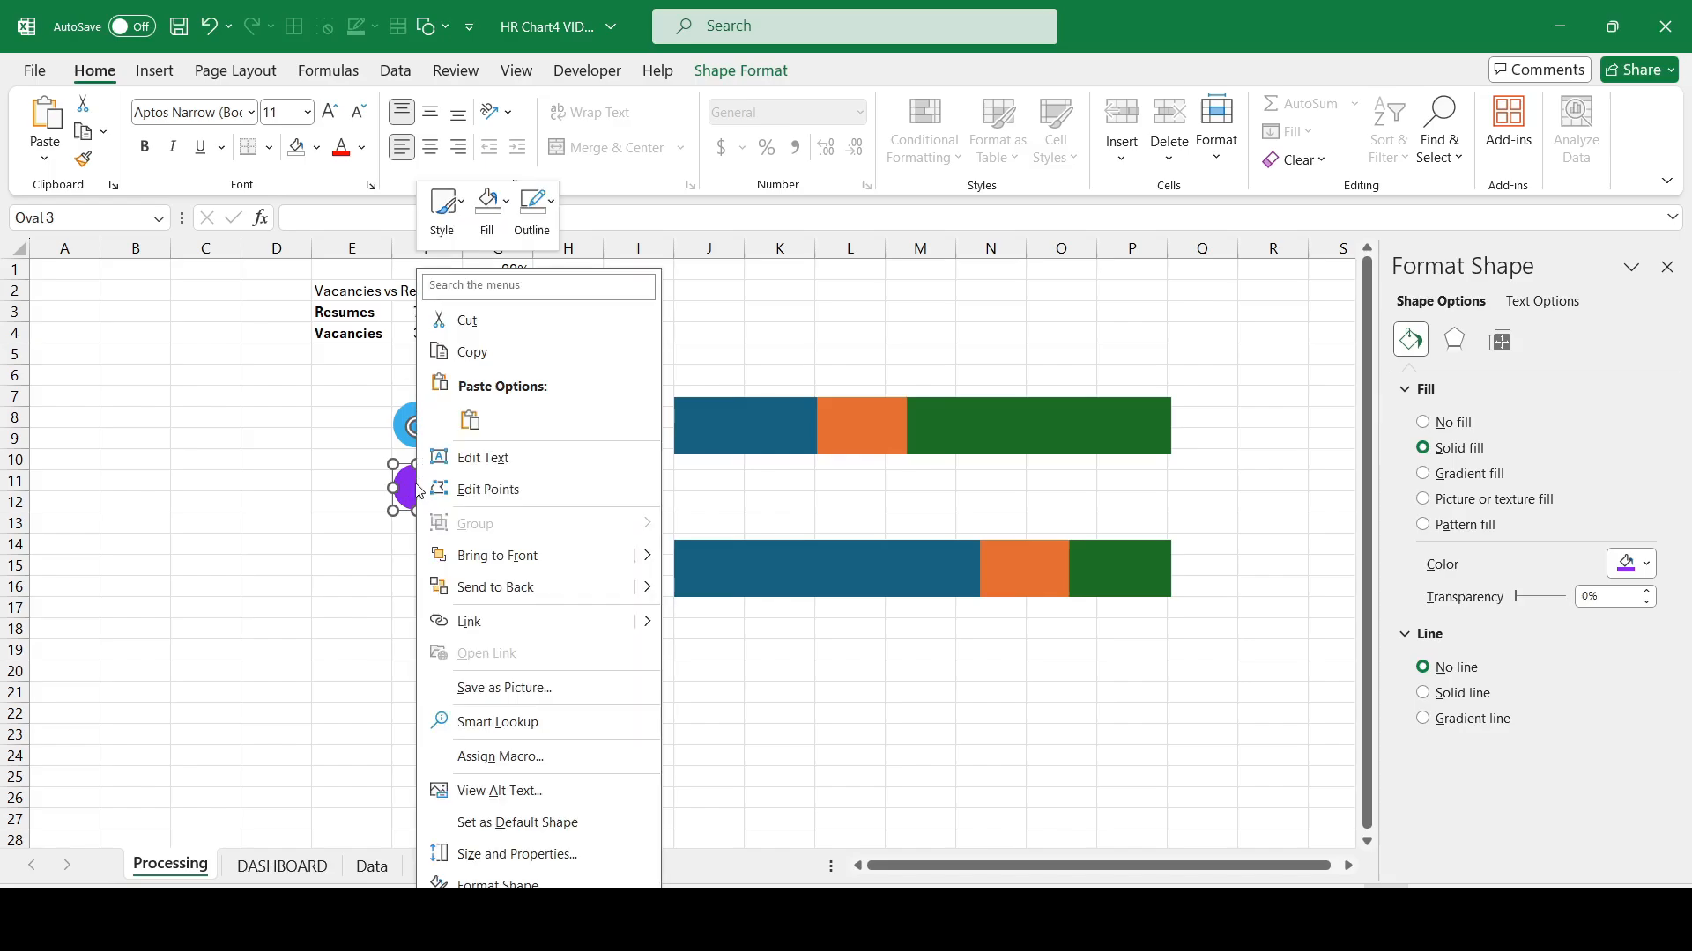
left_click(1036, 568)
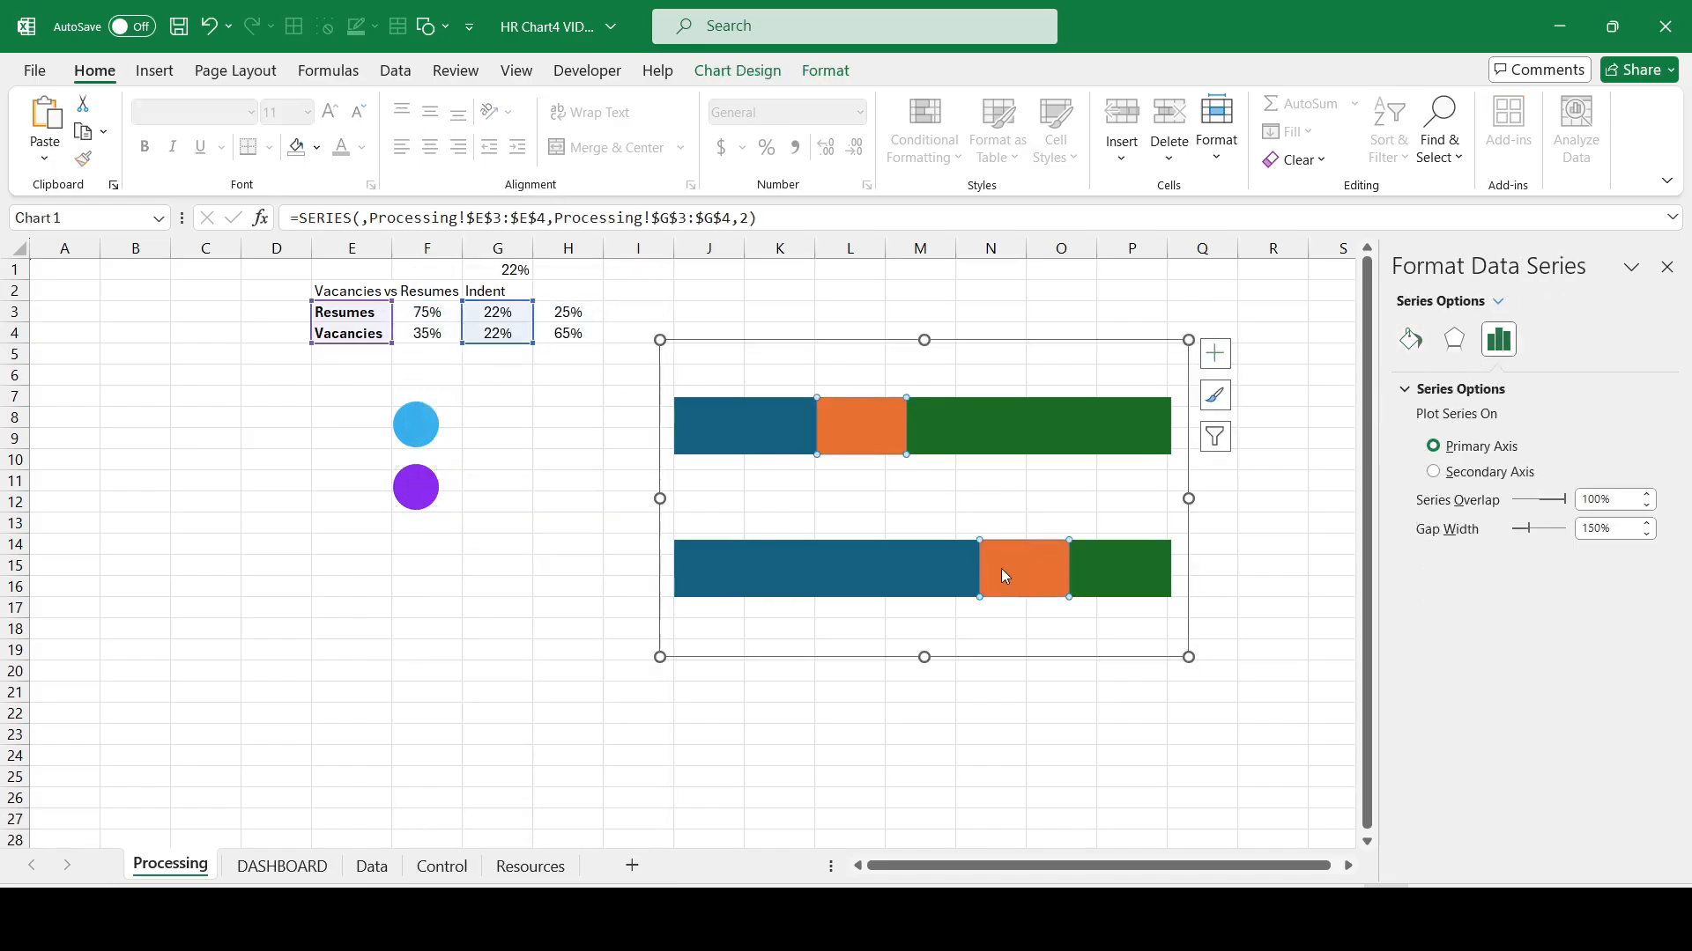
left_click(1014, 570)
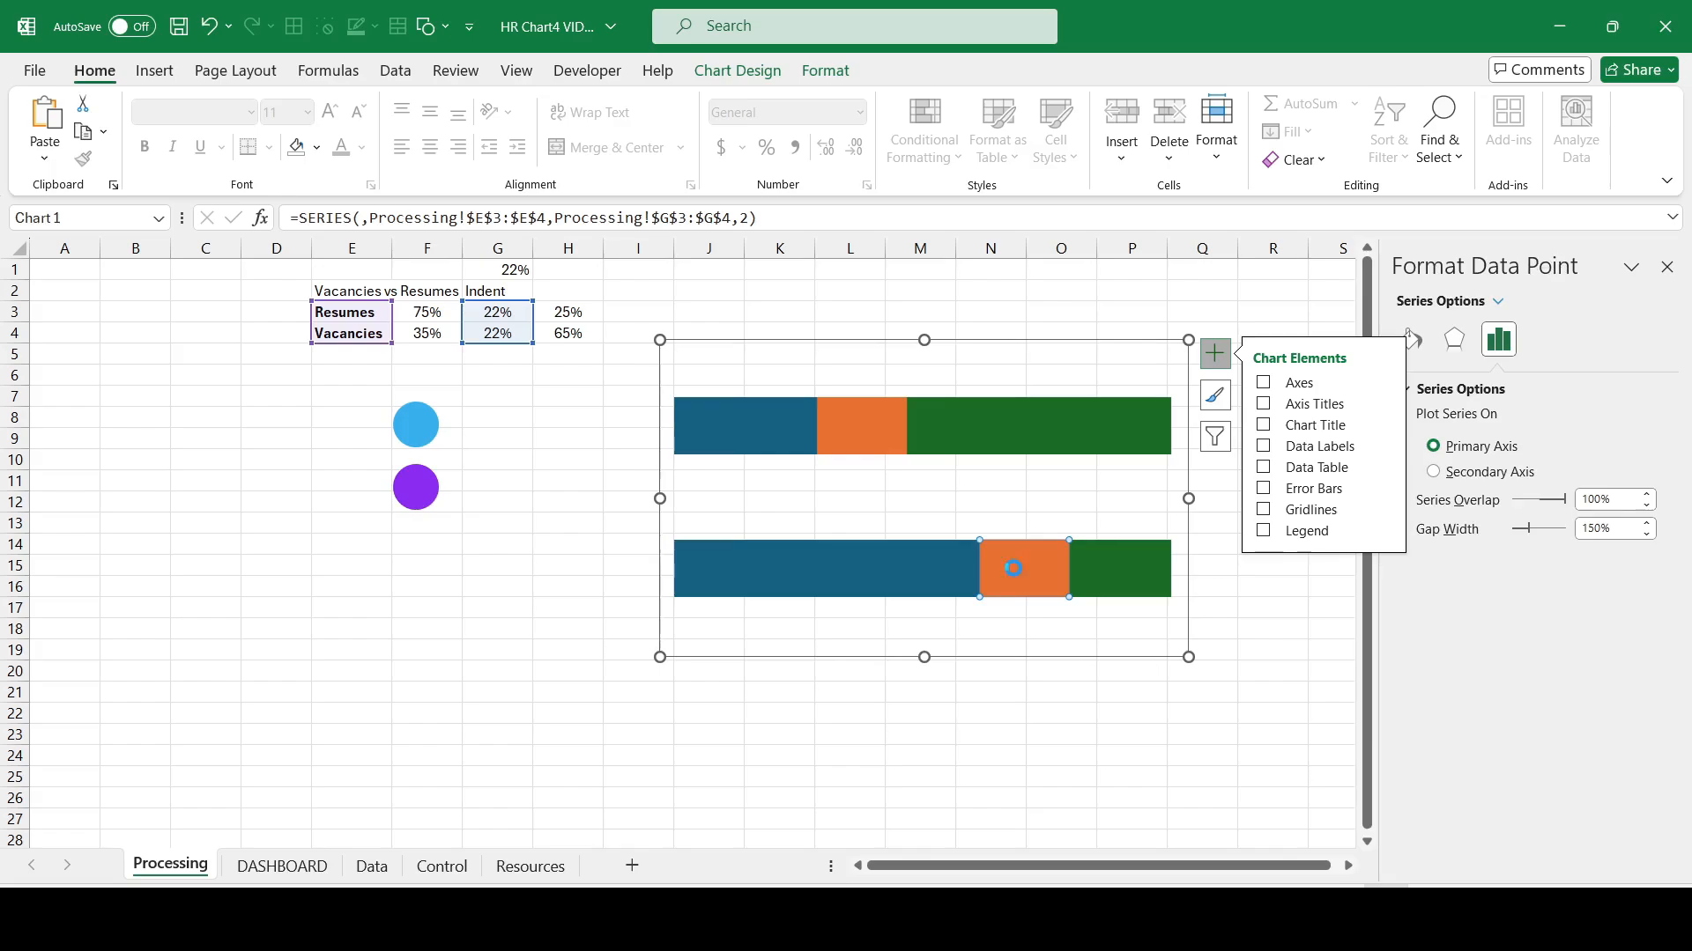
key("ctrl+v")
Step: Copy the light blue circle and paste it as the fill of only the upper bar's orange segment
left_click(416, 424)
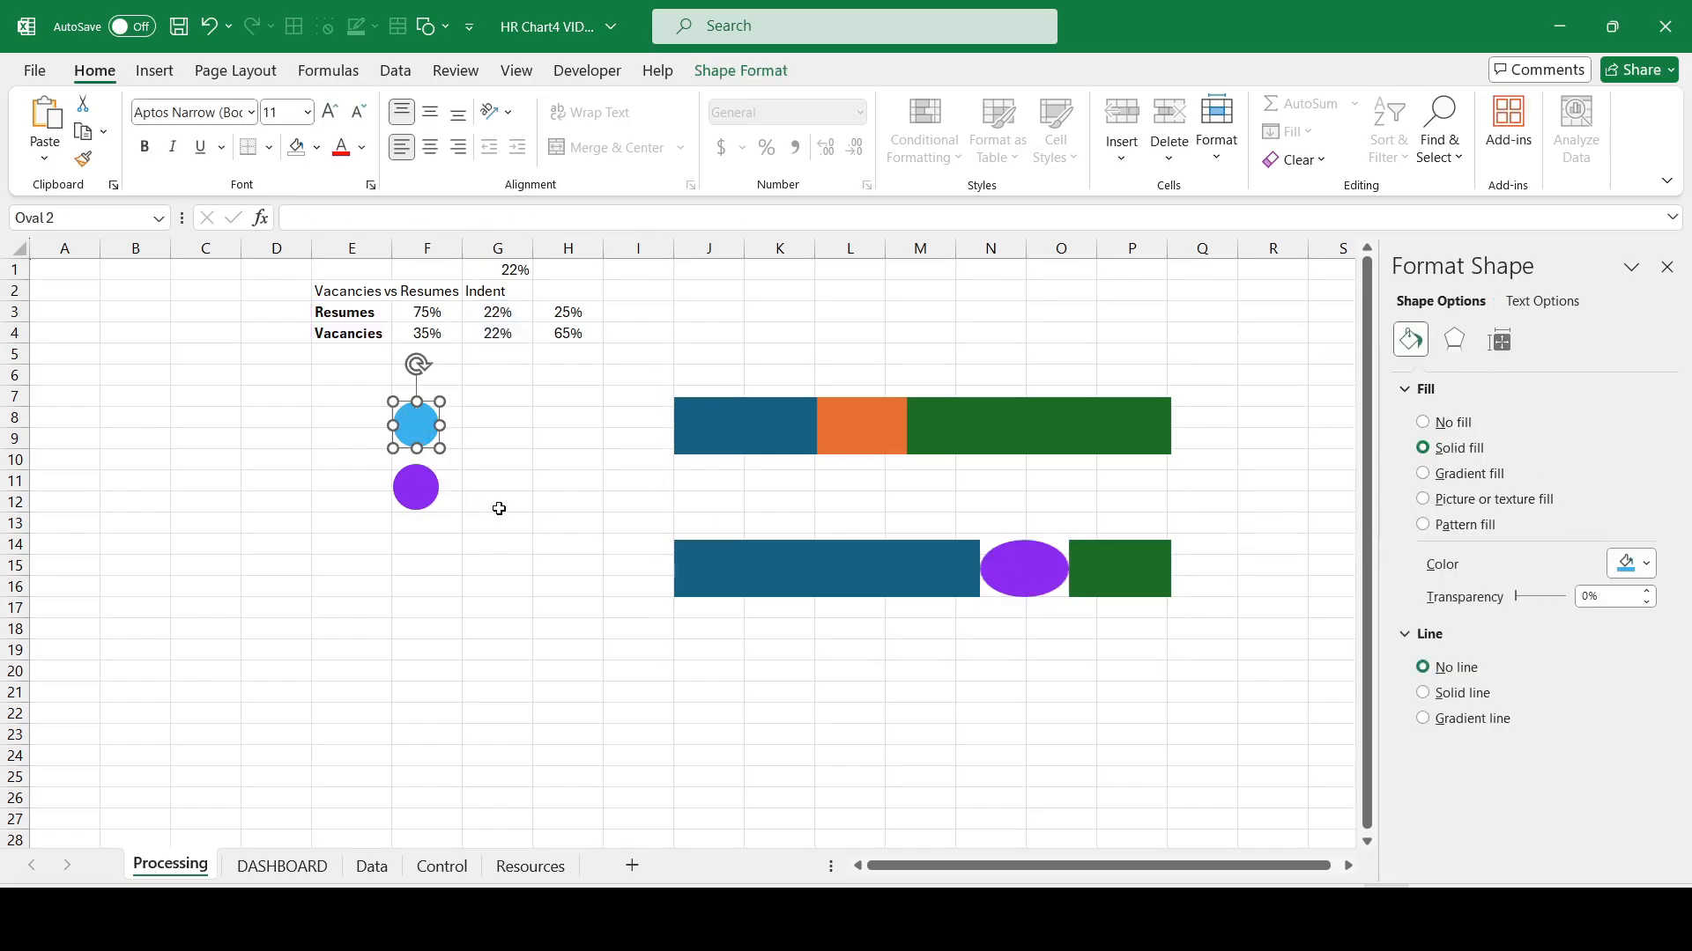
right_click(412, 428)
left_click(515, 350)
left_click(866, 432)
left_click(849, 425)
key("ctrl+v")
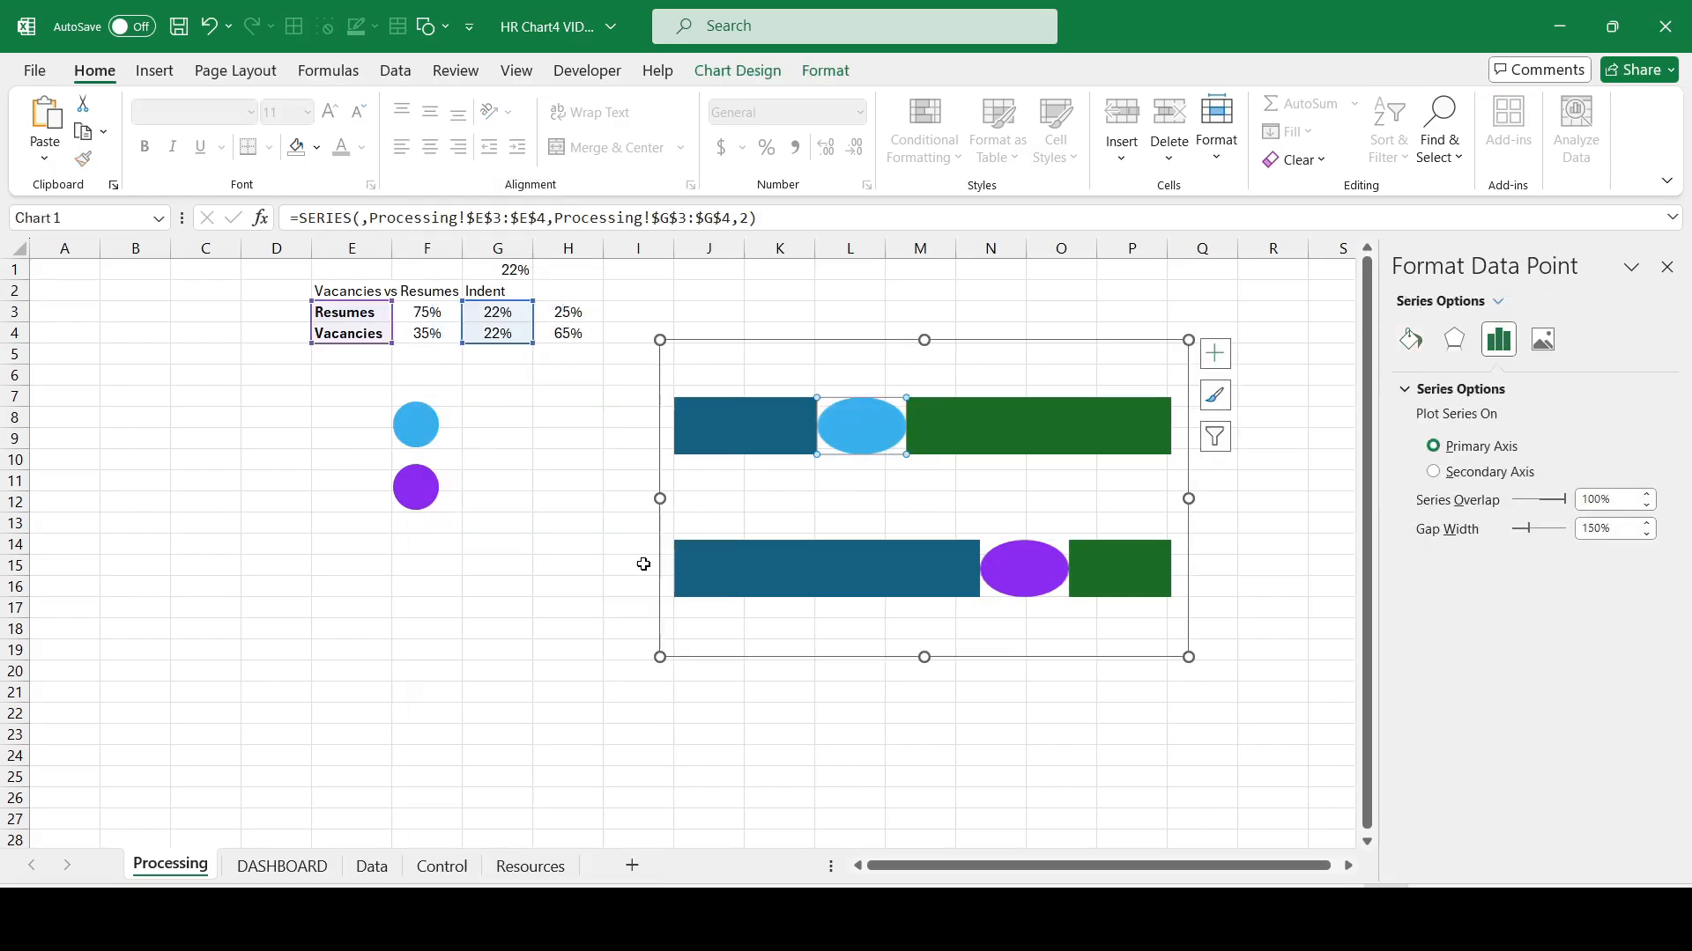
left_click(769, 729)
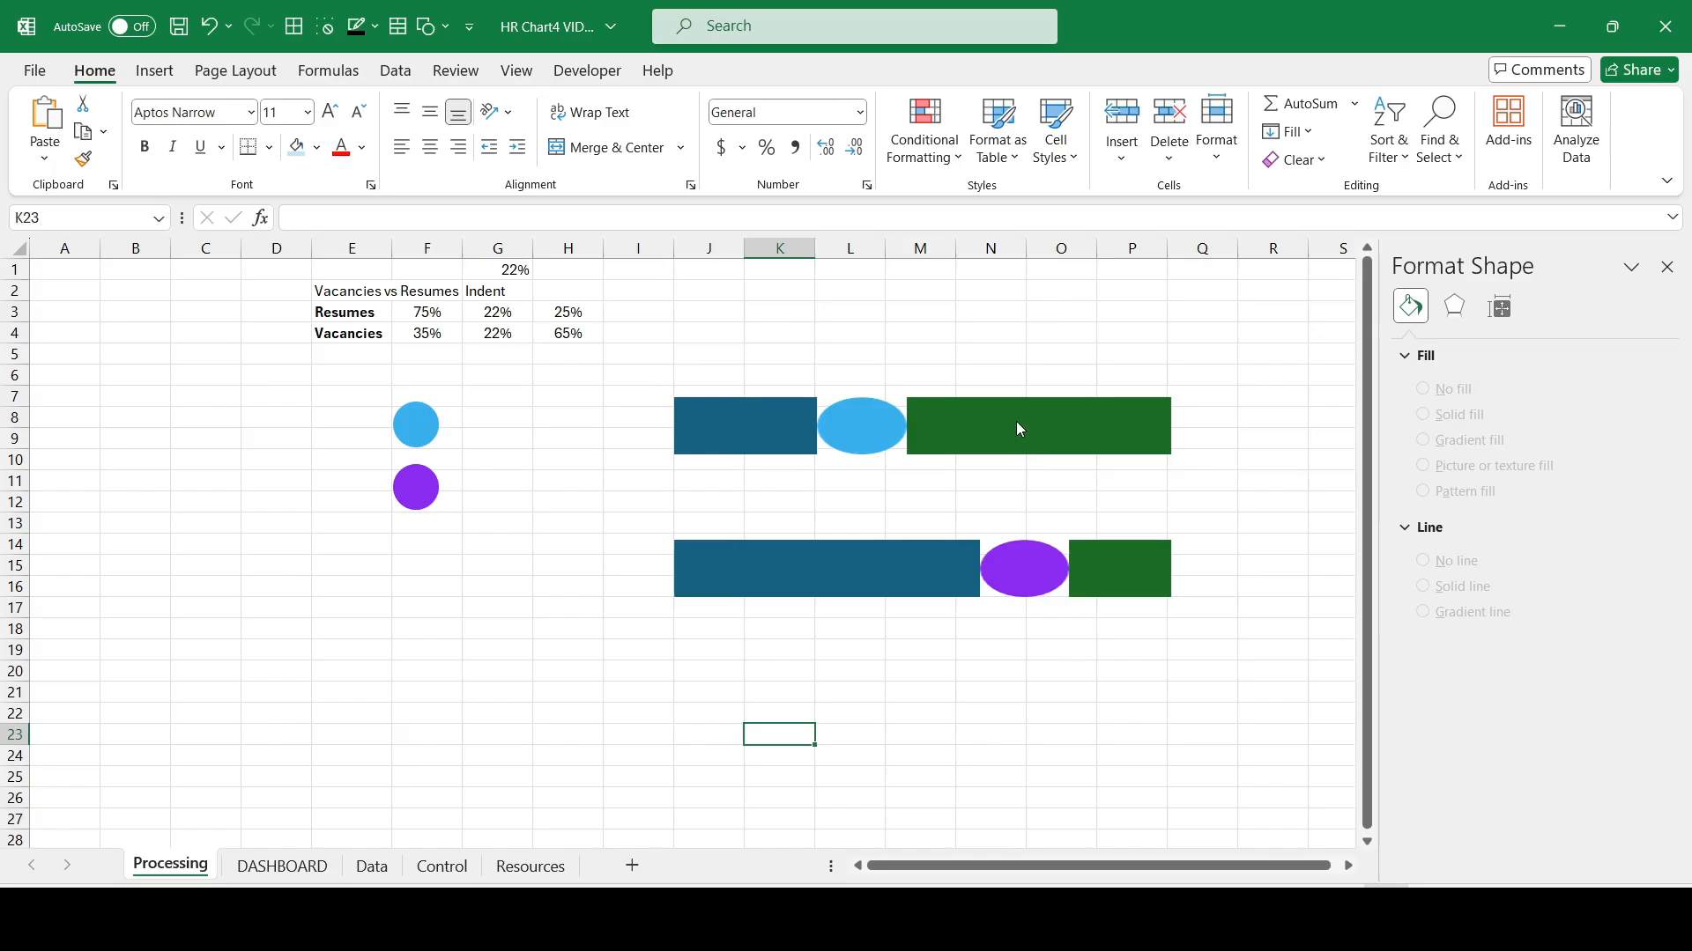
Step: Set the dark blue data series in the stacked bar chart to no fill
left_click(754, 427)
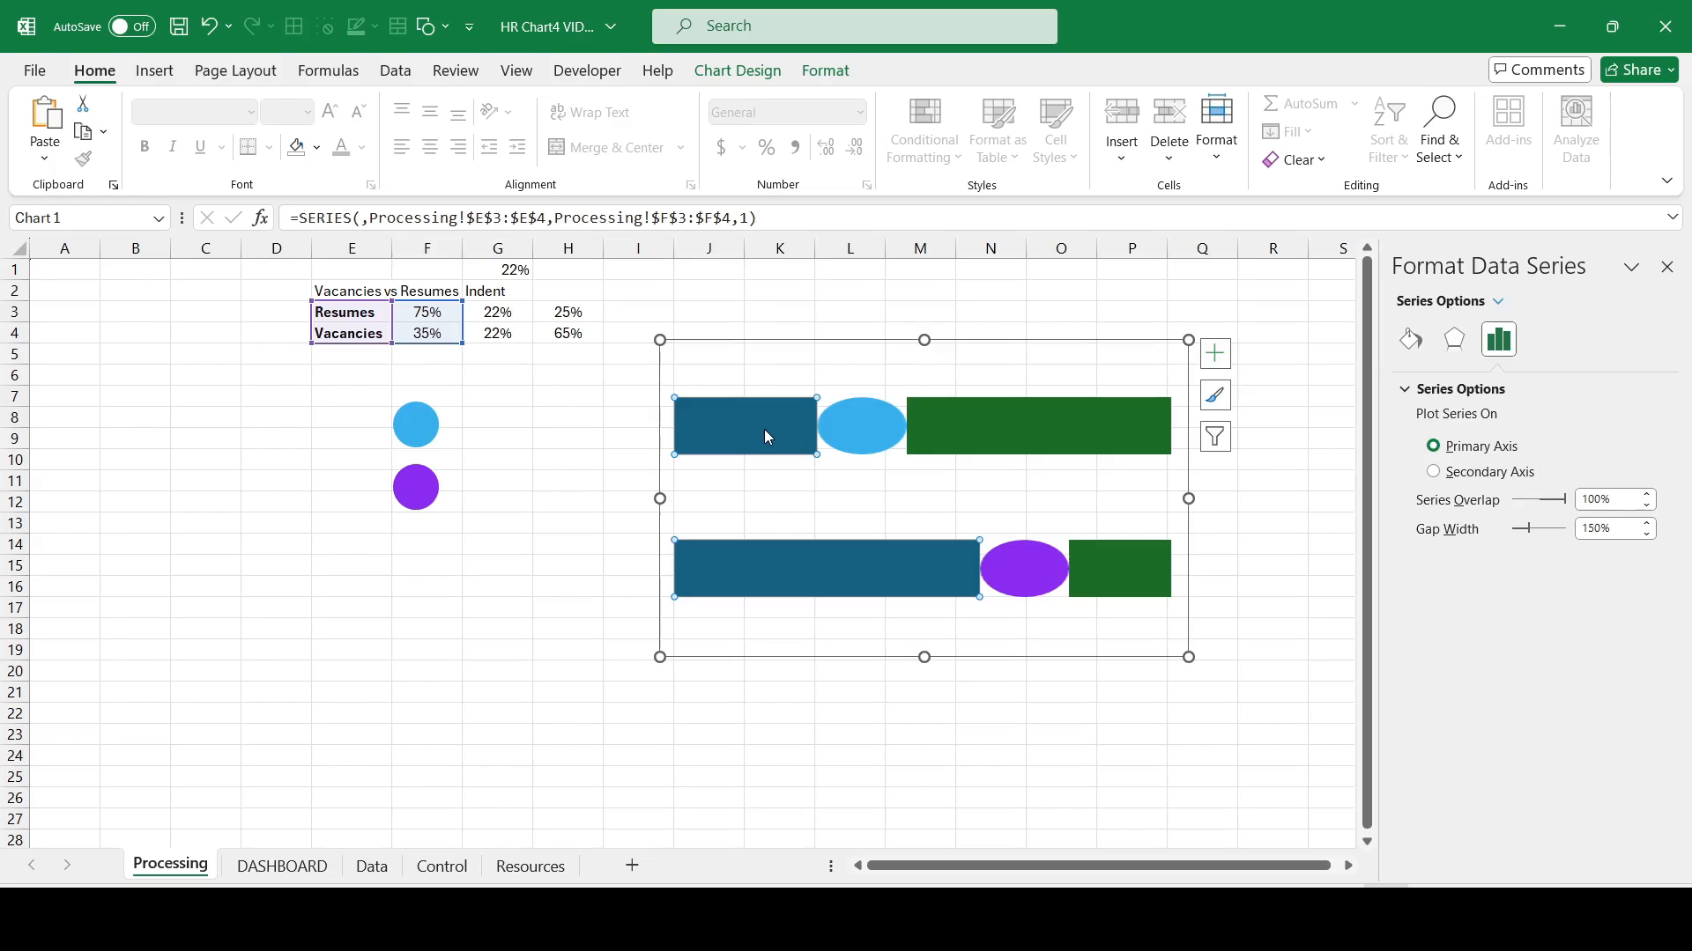
left_click(1410, 339)
left_click(1454, 424)
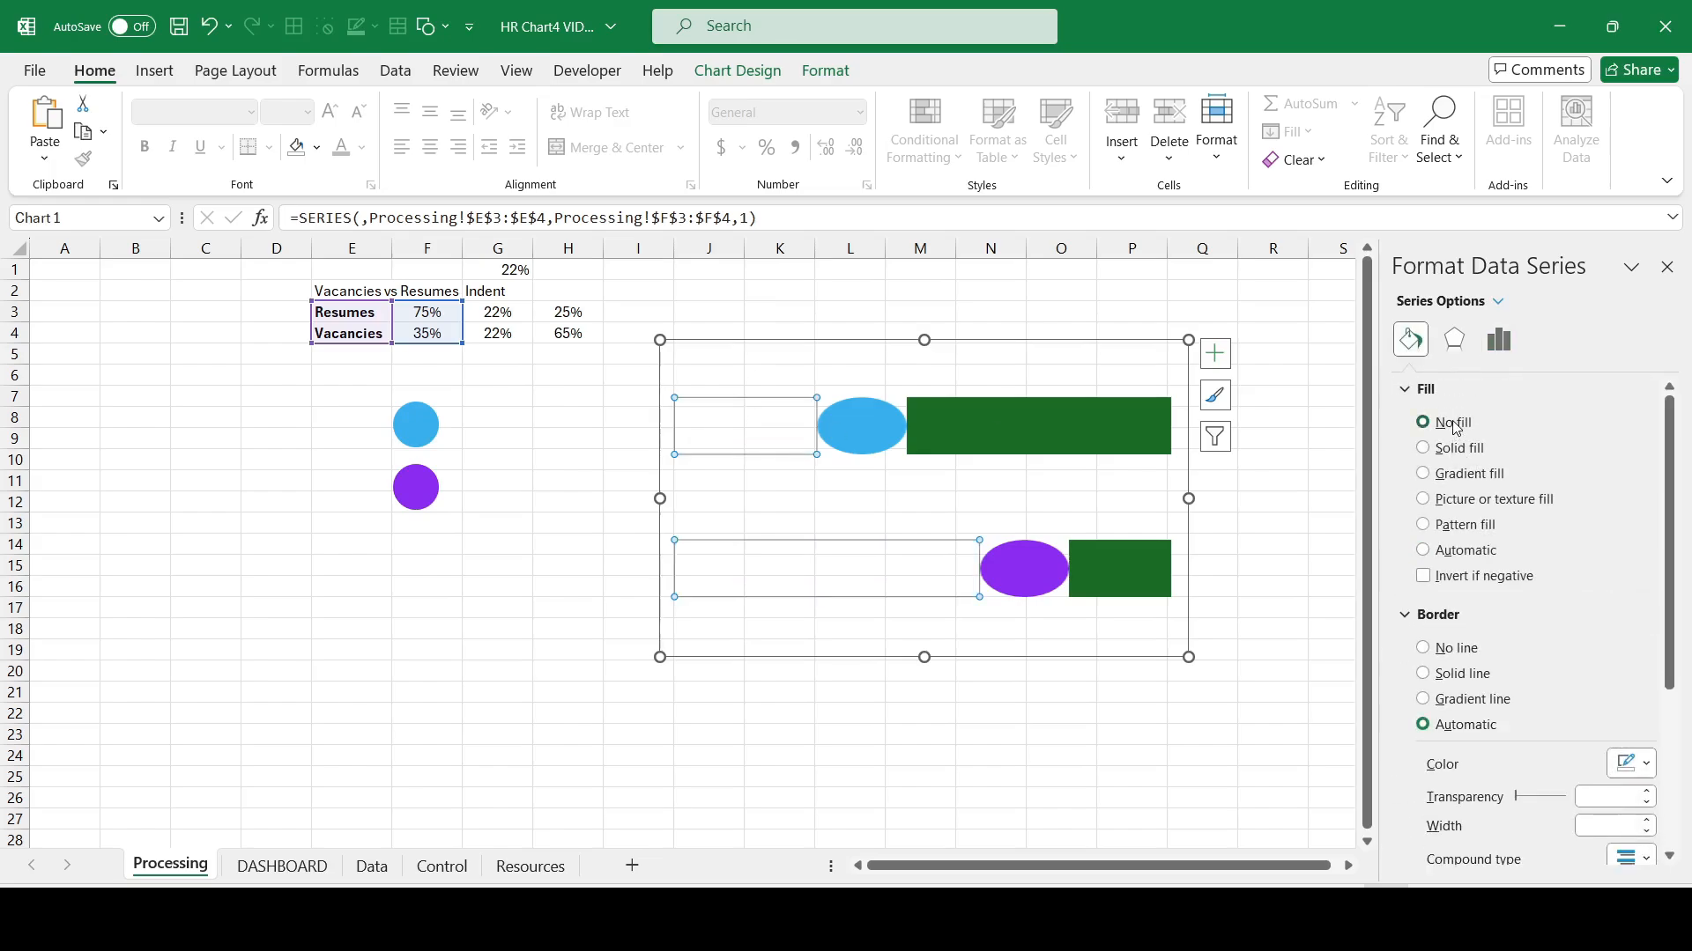
Step: Fill the green data series with solid black at 30% transparency
left_click(974, 421)
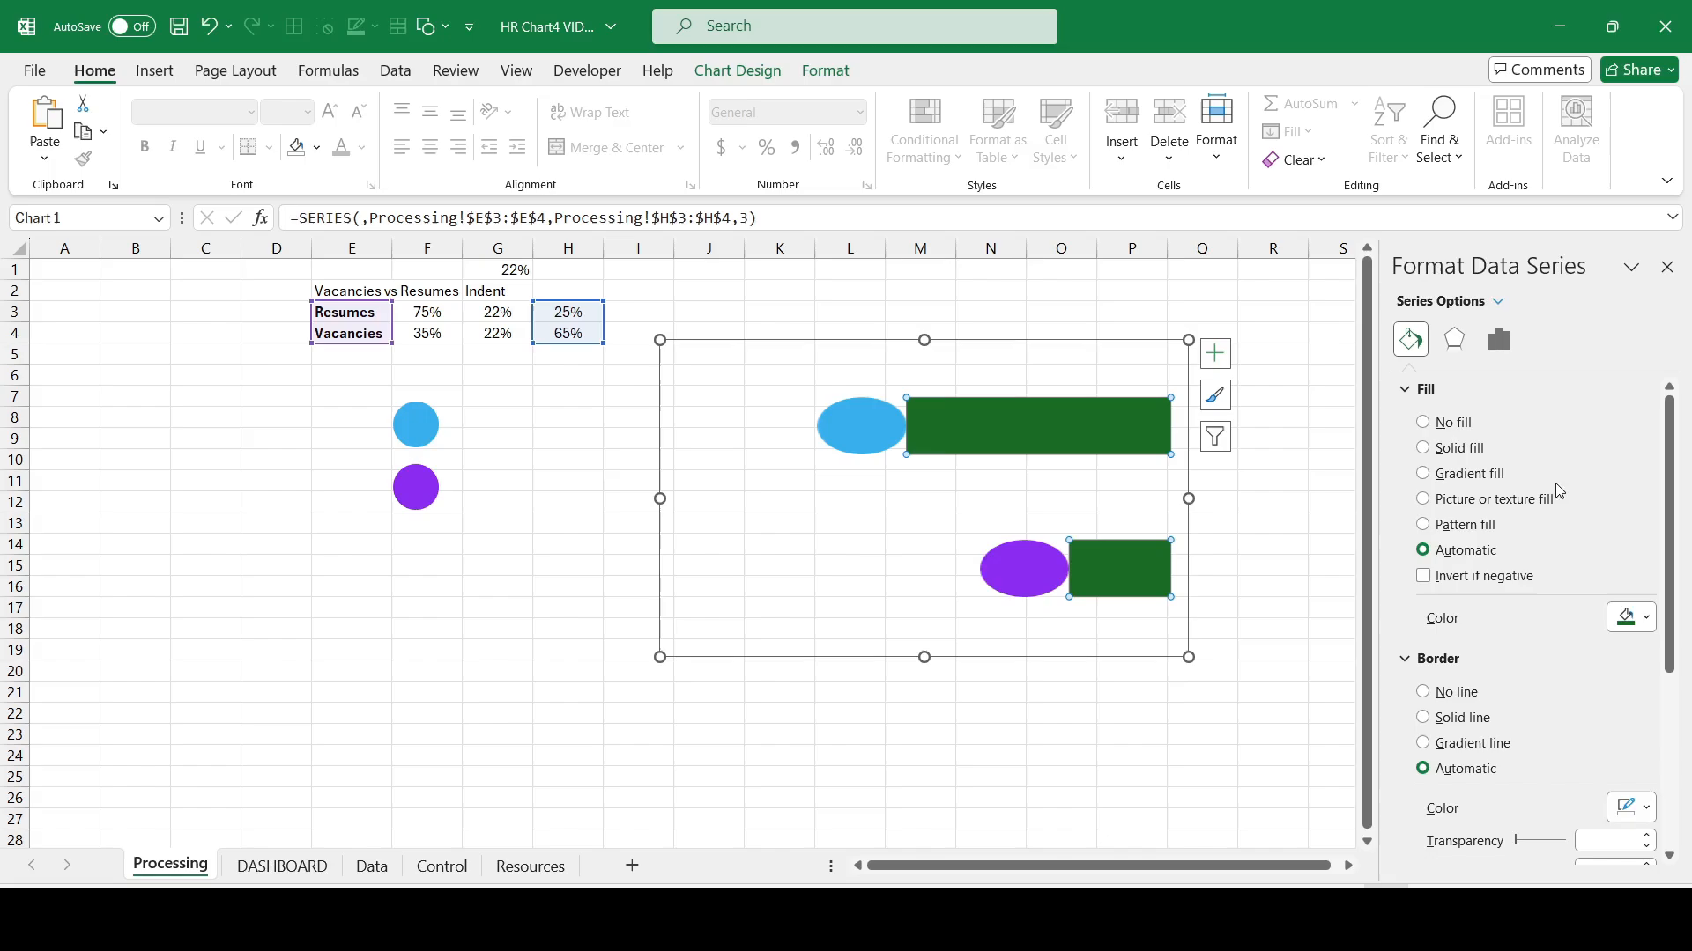
left_click(1645, 620)
left_click(1538, 348)
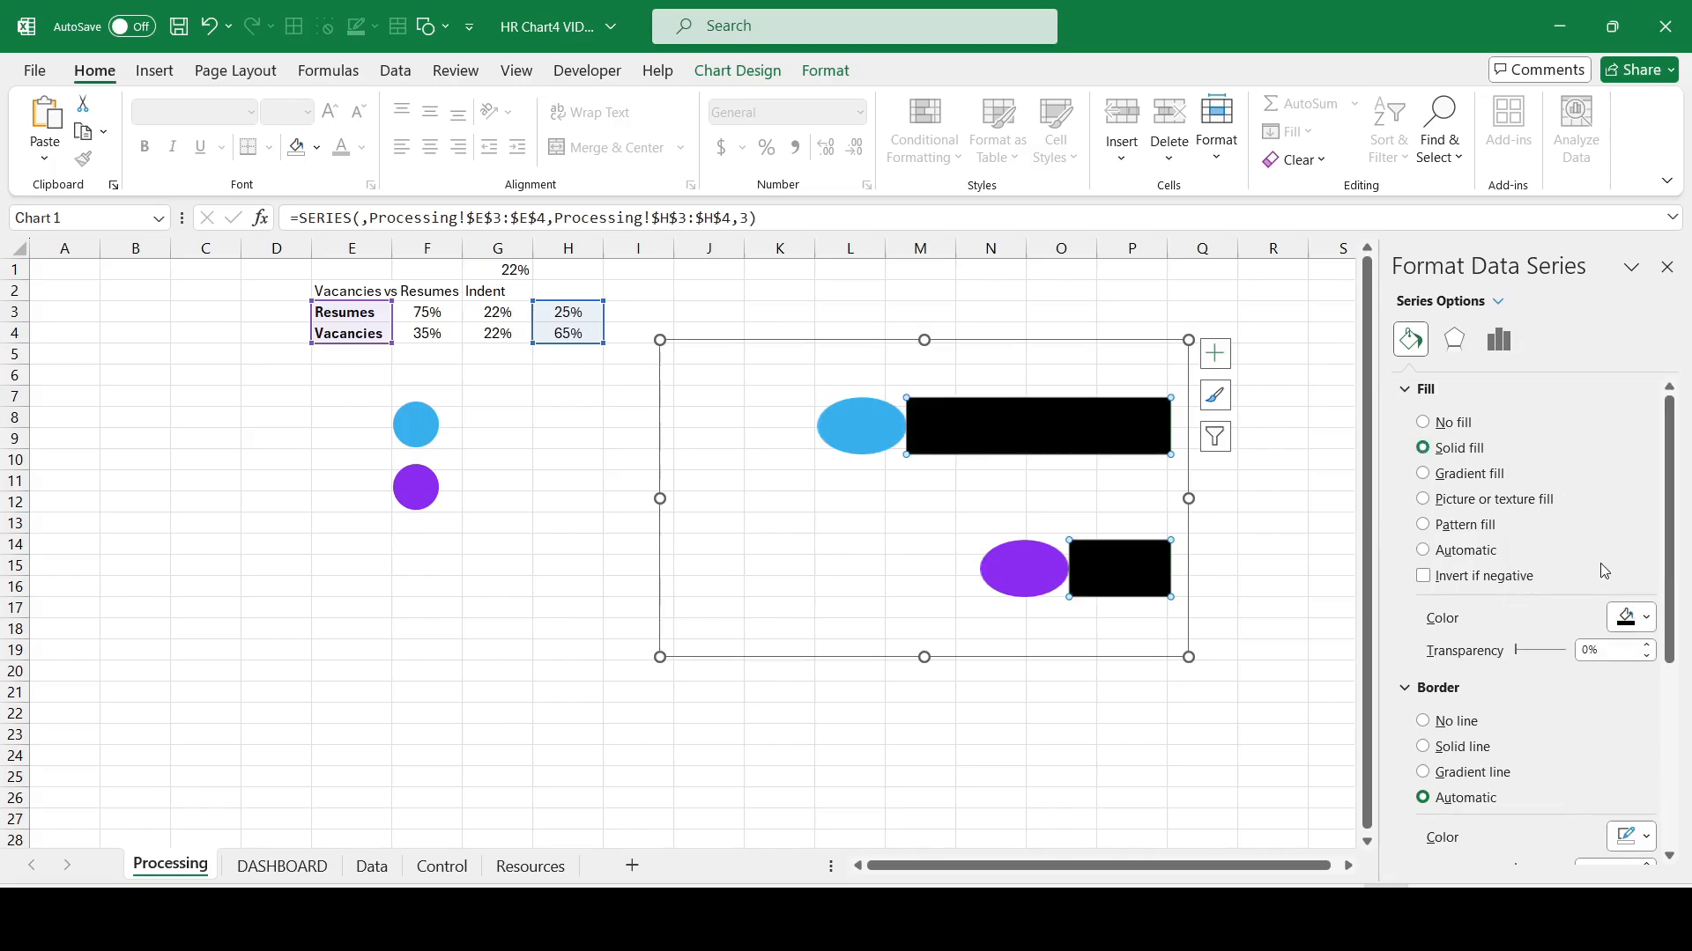
double_click(1612, 652)
type("30")
key("Return")
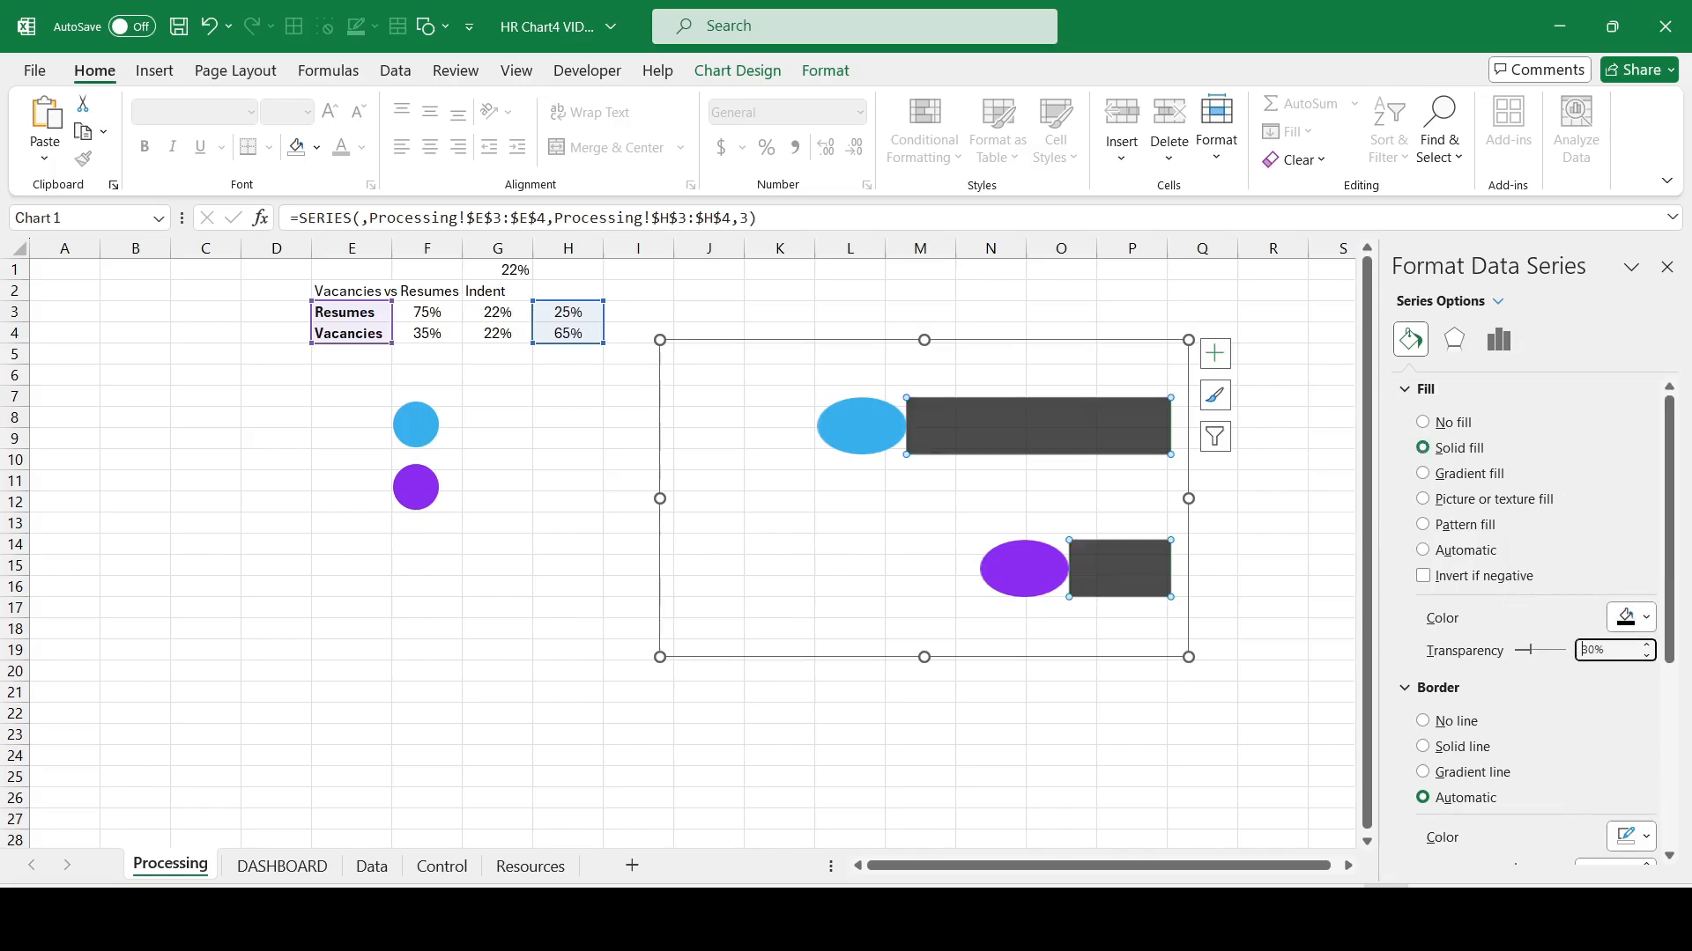
left_click(560, 586)
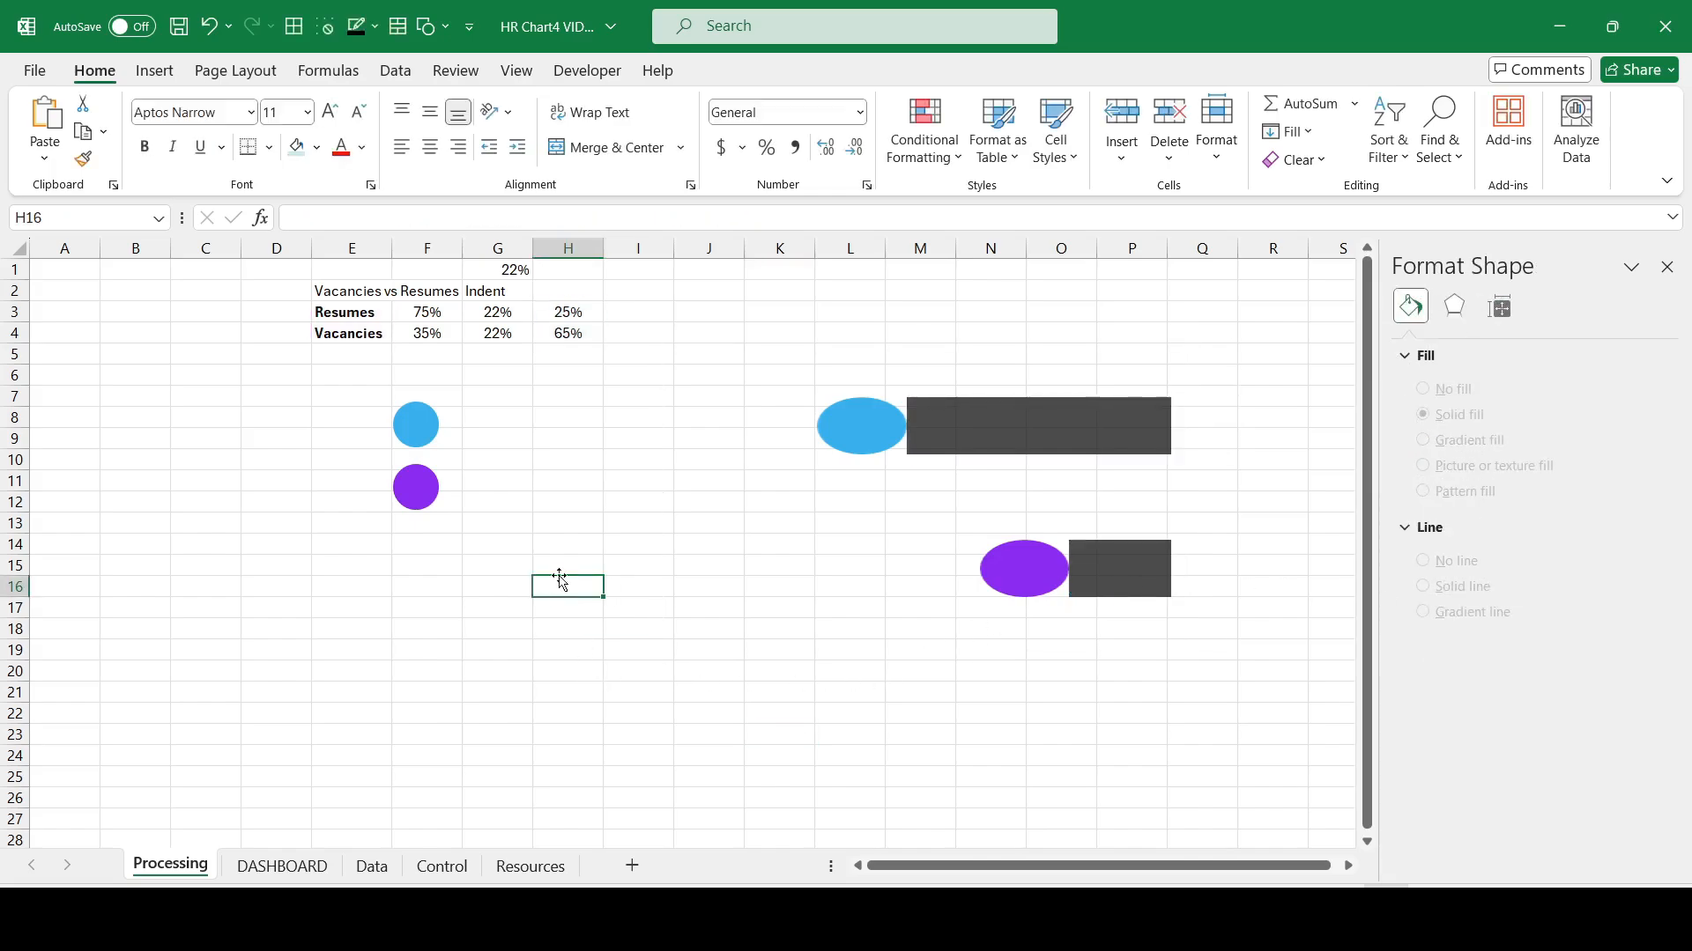
Step: Set the bars' gap width to 170% and resize the chart narrower and taller, spanning about K5:Q22
left_click(787, 529)
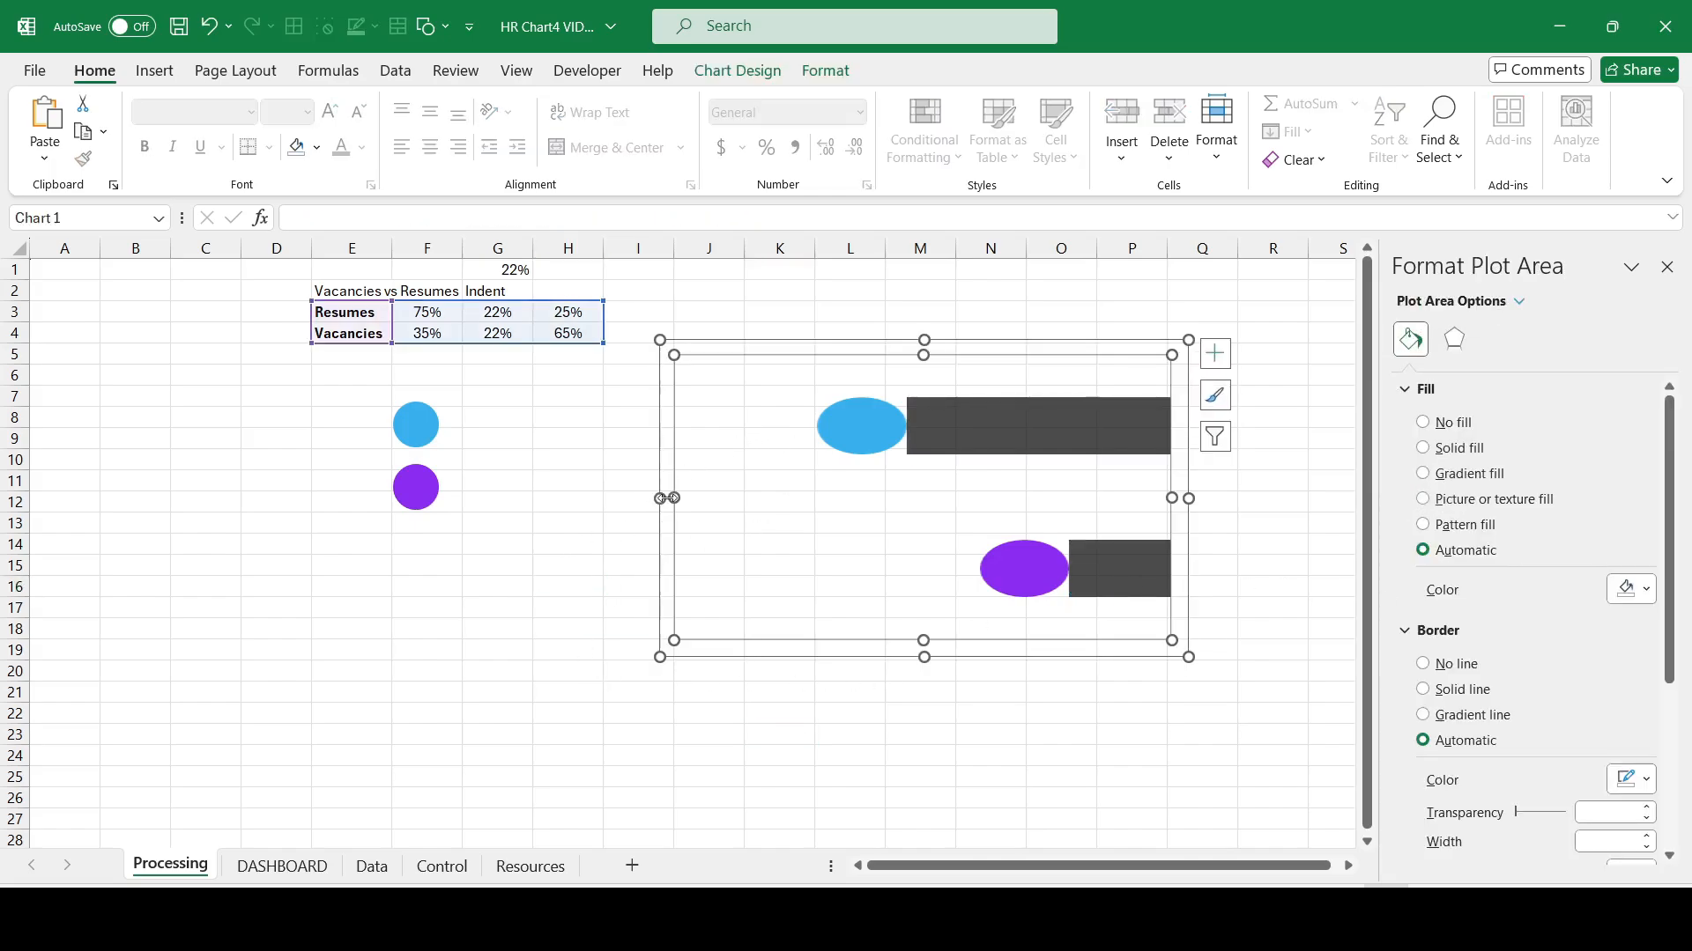
left_click(1053, 441)
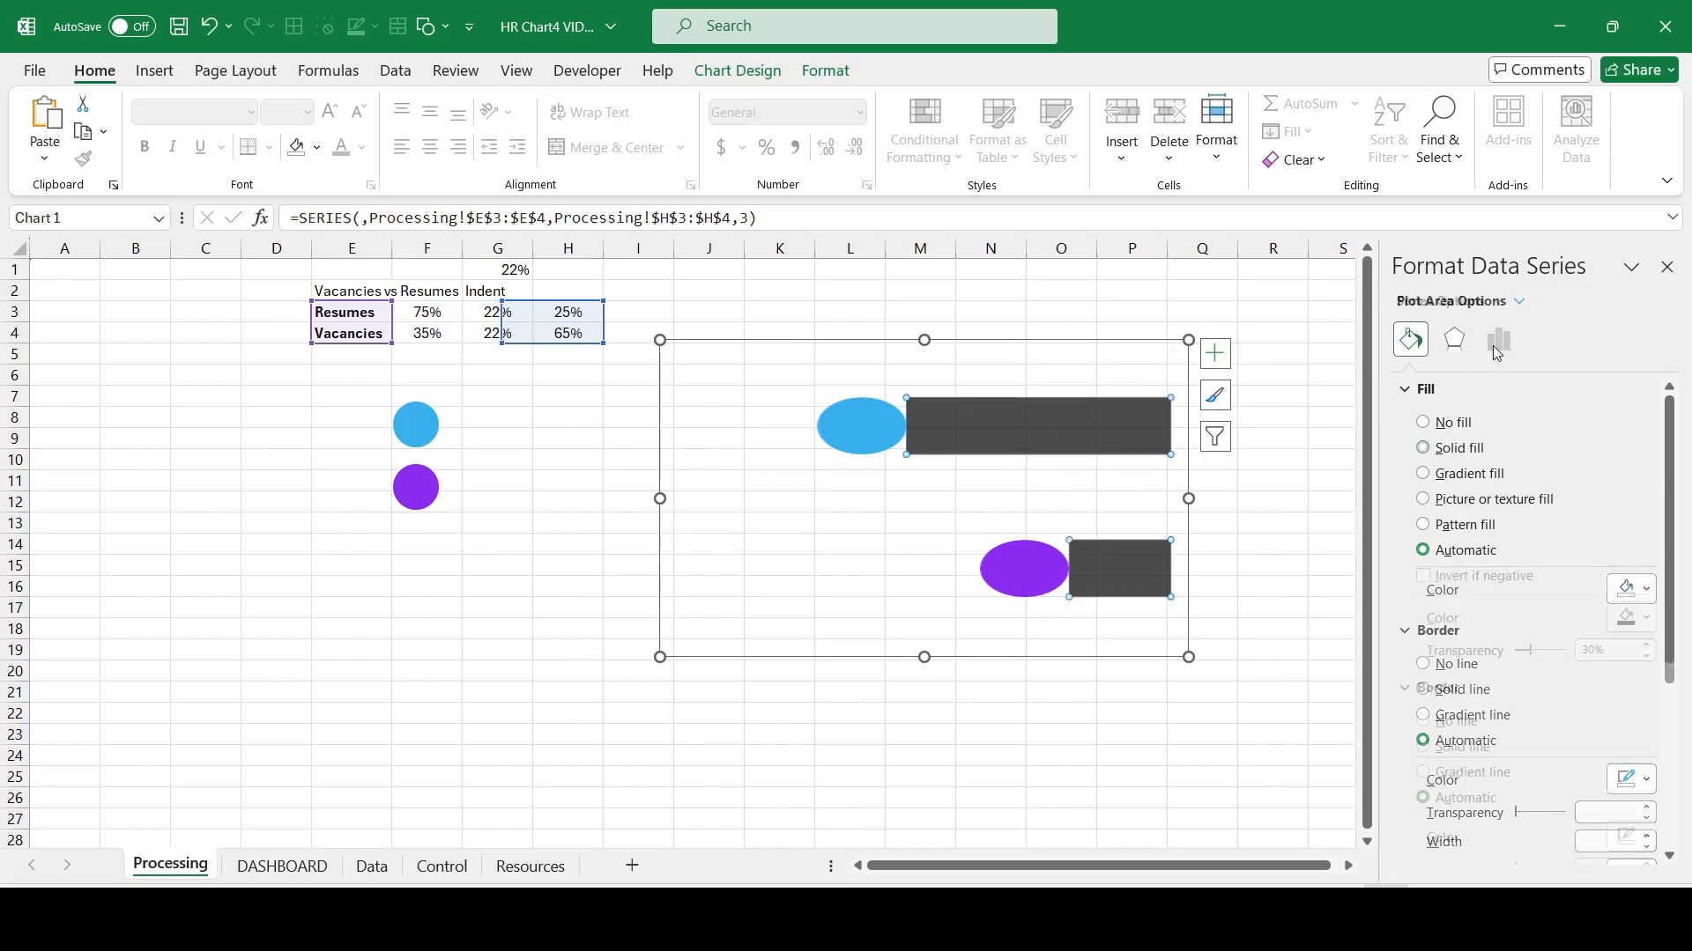
left_click(1515, 349)
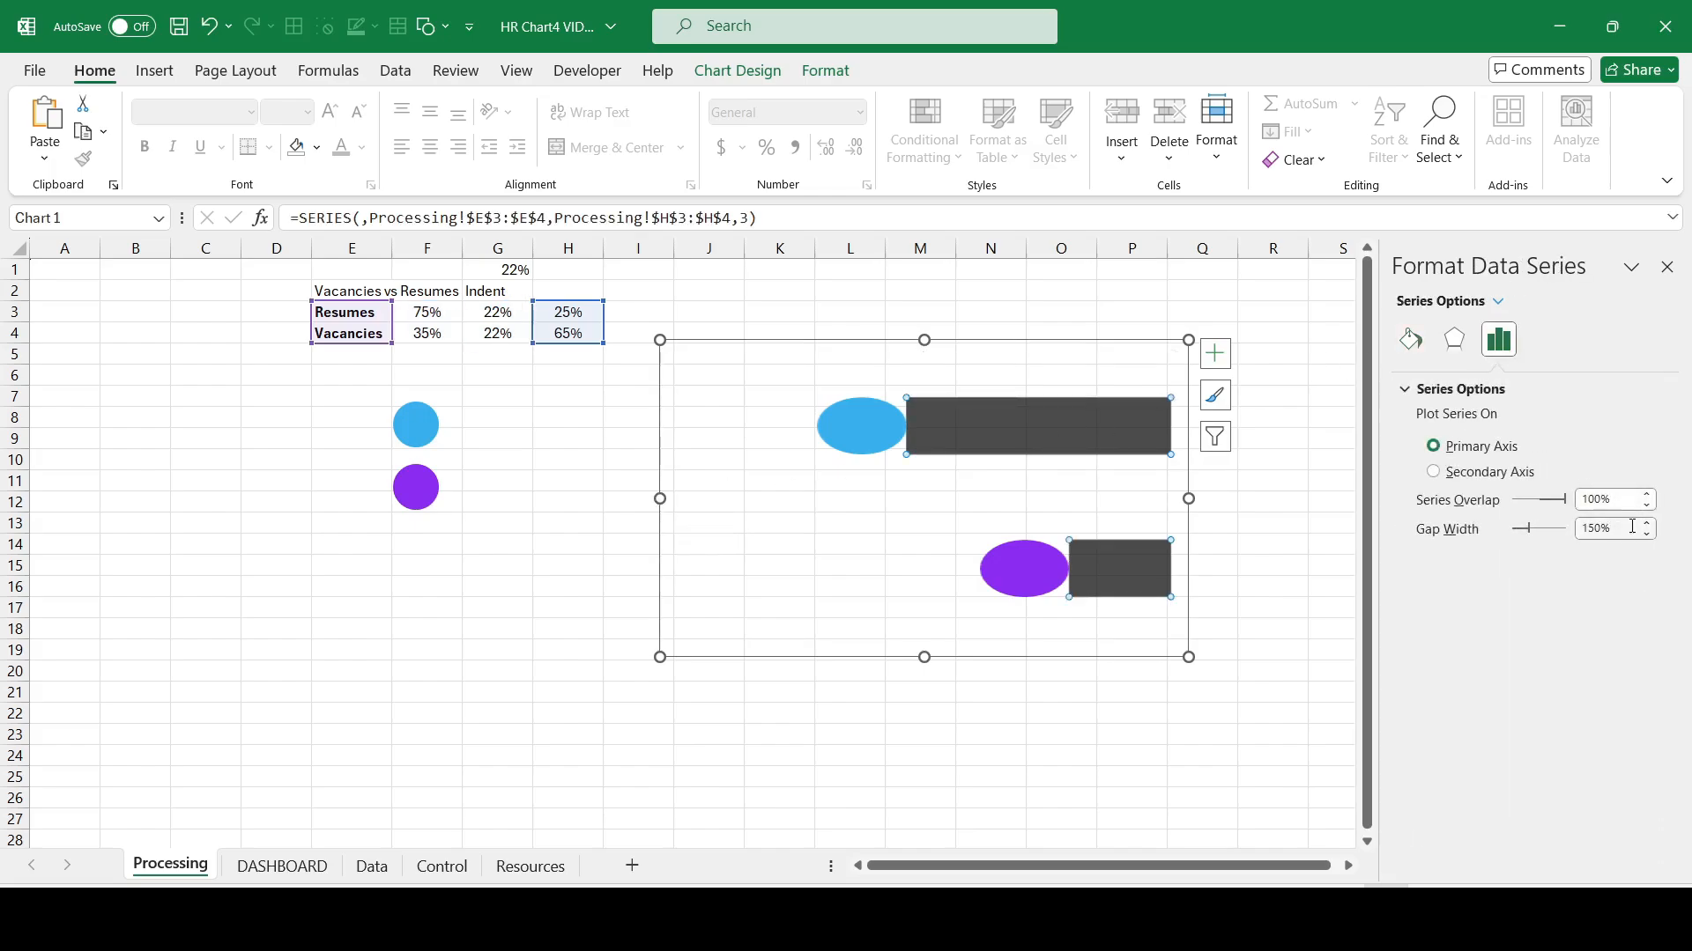
type("170")
key("Return")
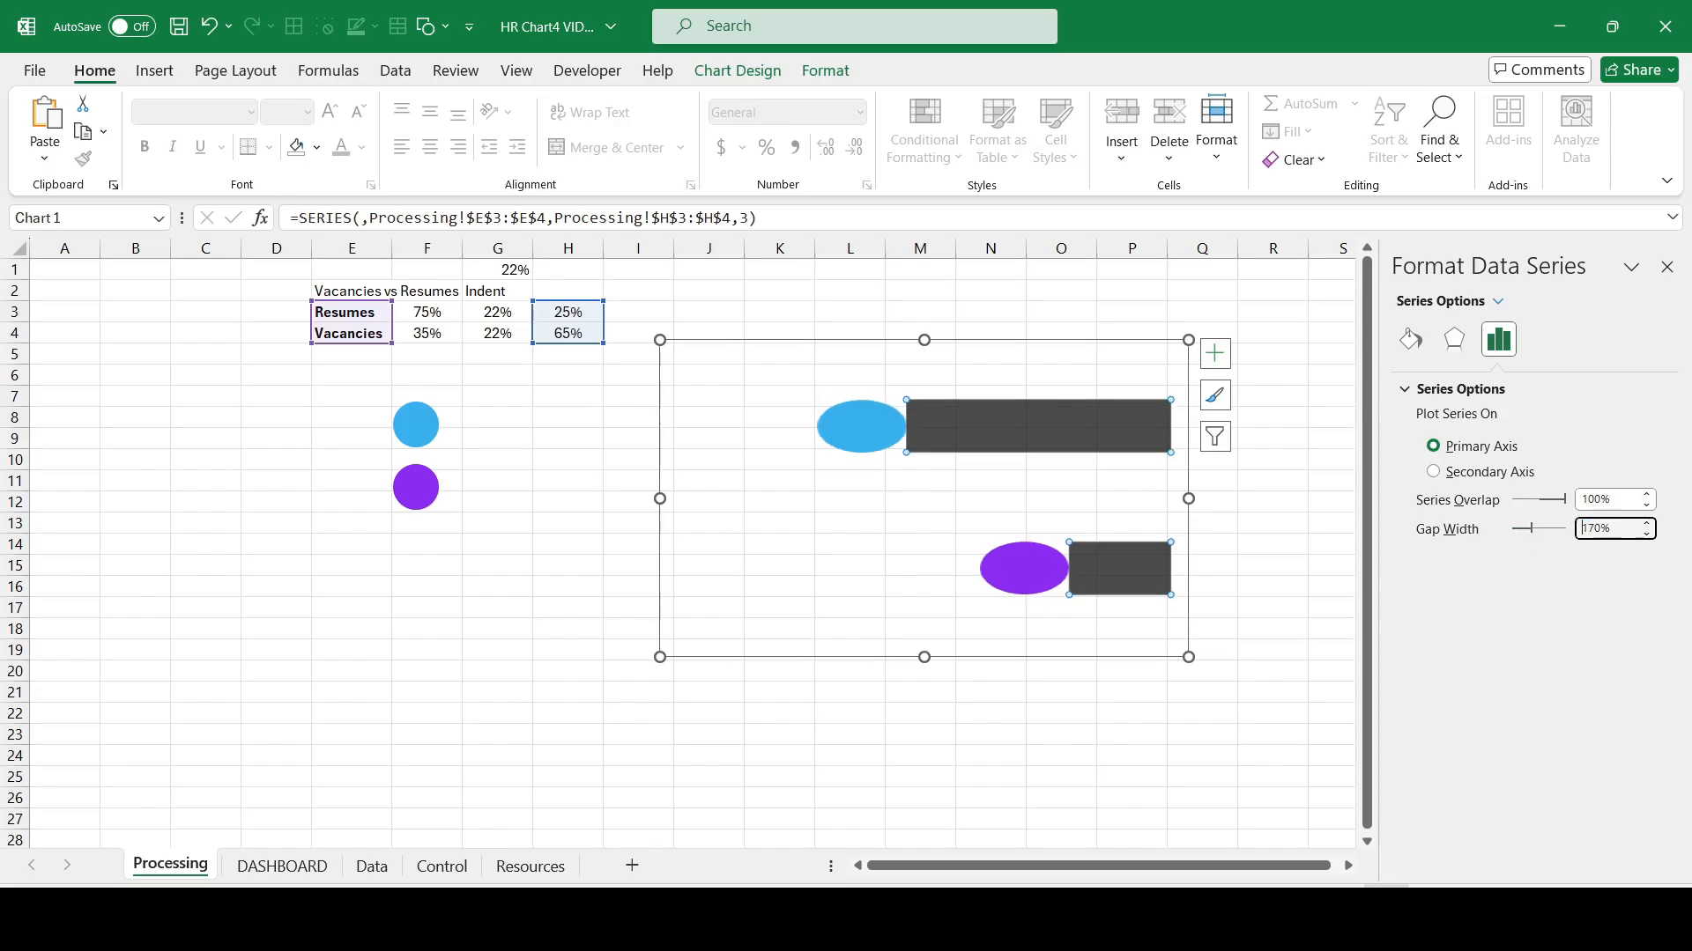
left_click_drag(660, 498, 824, 506)
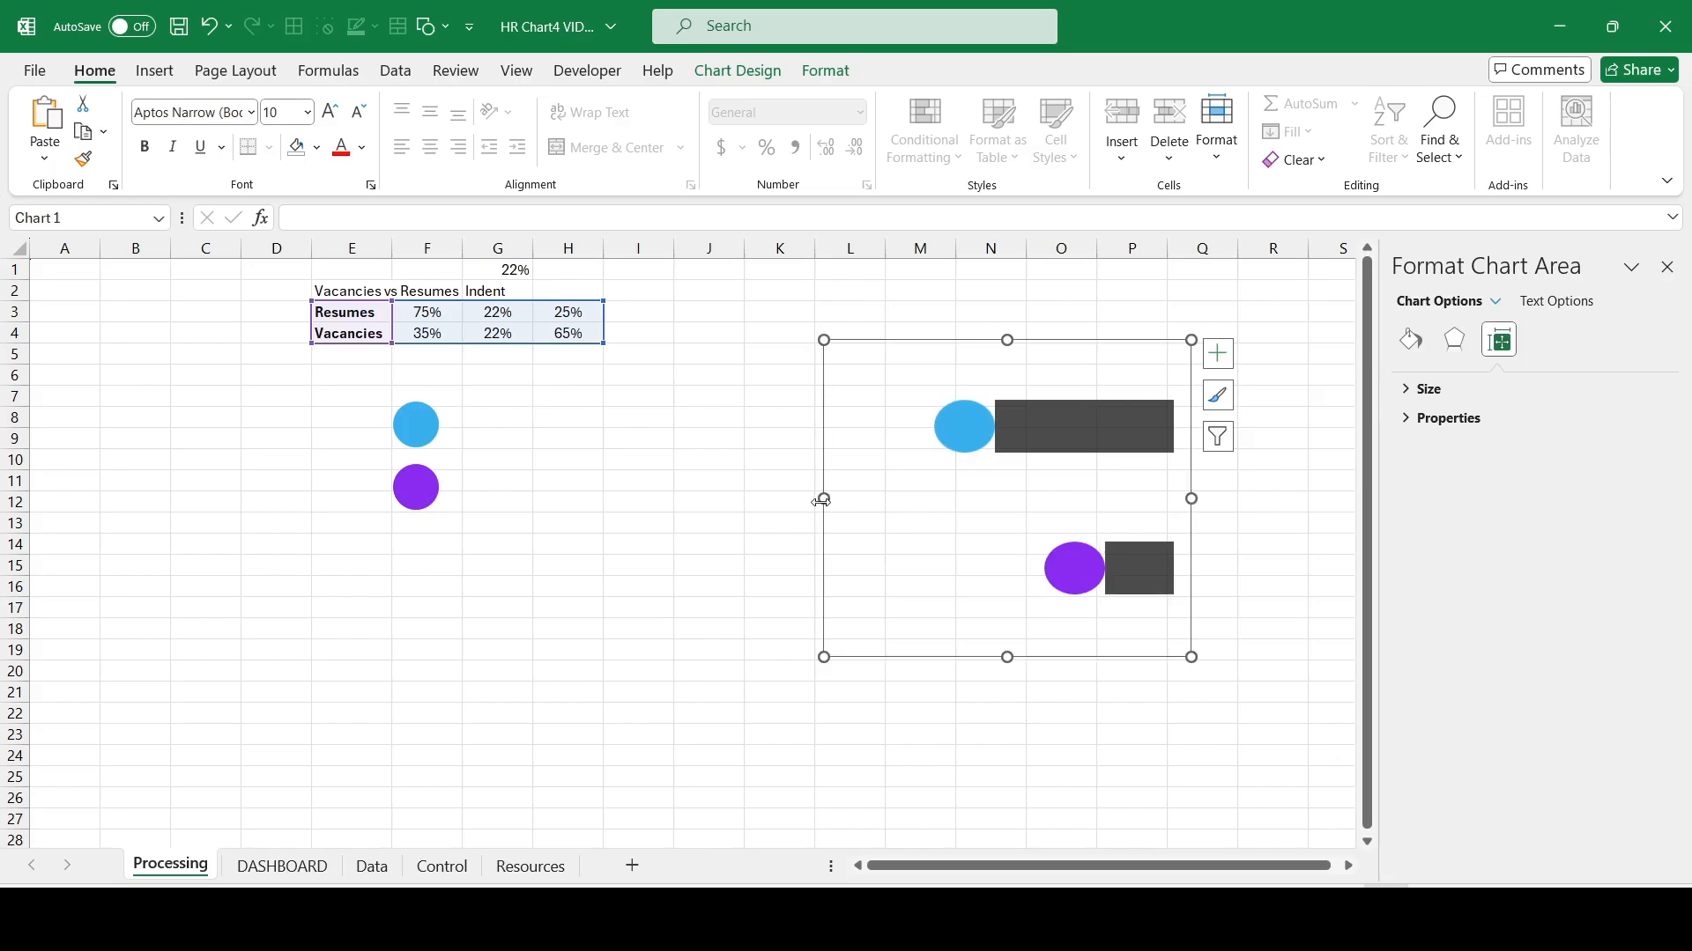
left_click_drag(824, 657, 753, 718)
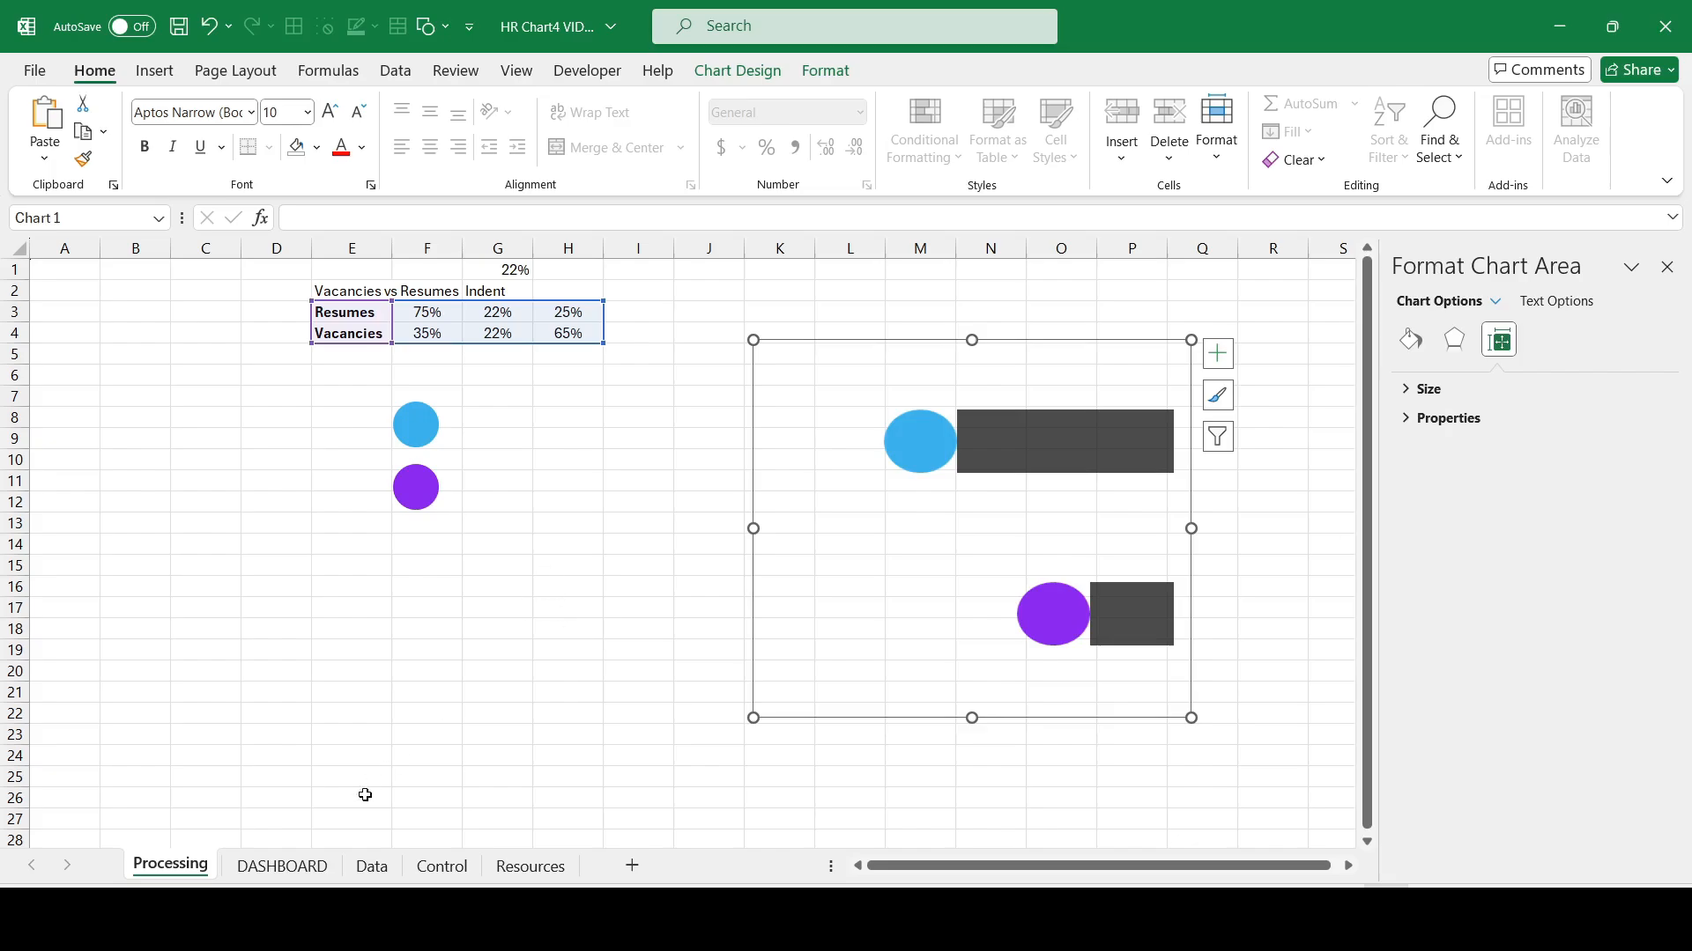
Step: Fill all cells of the DASHBOARD sheet with black
left_click(282, 866)
left_click(64, 273)
key("ctrl+a")
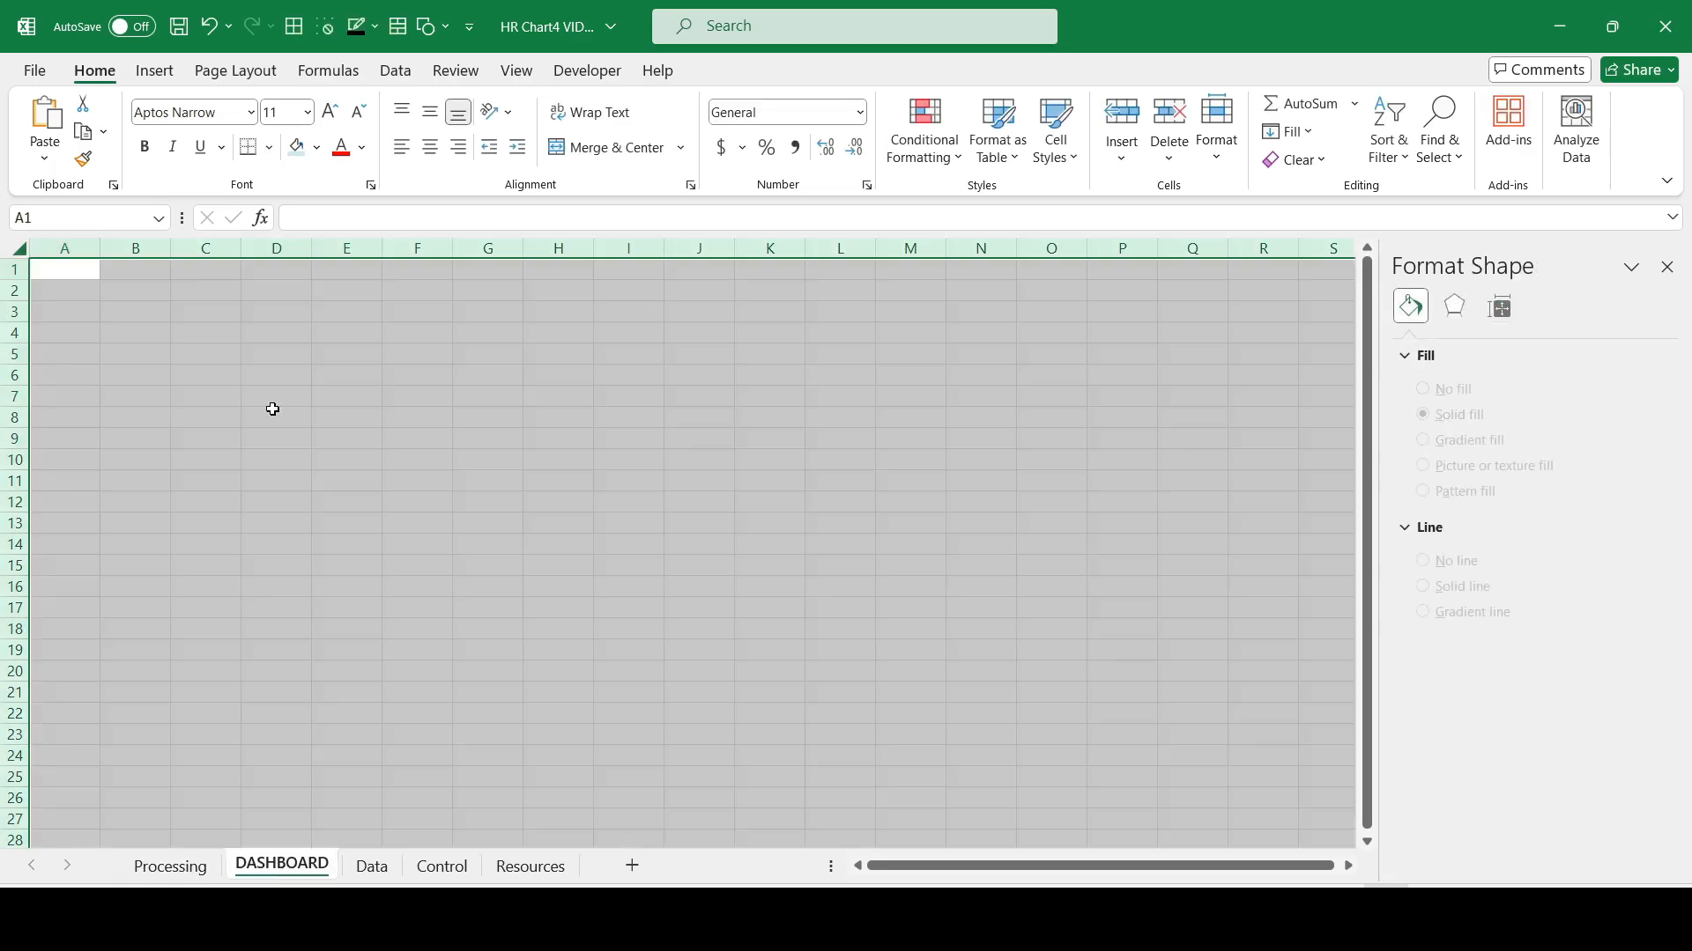
left_click(316, 147)
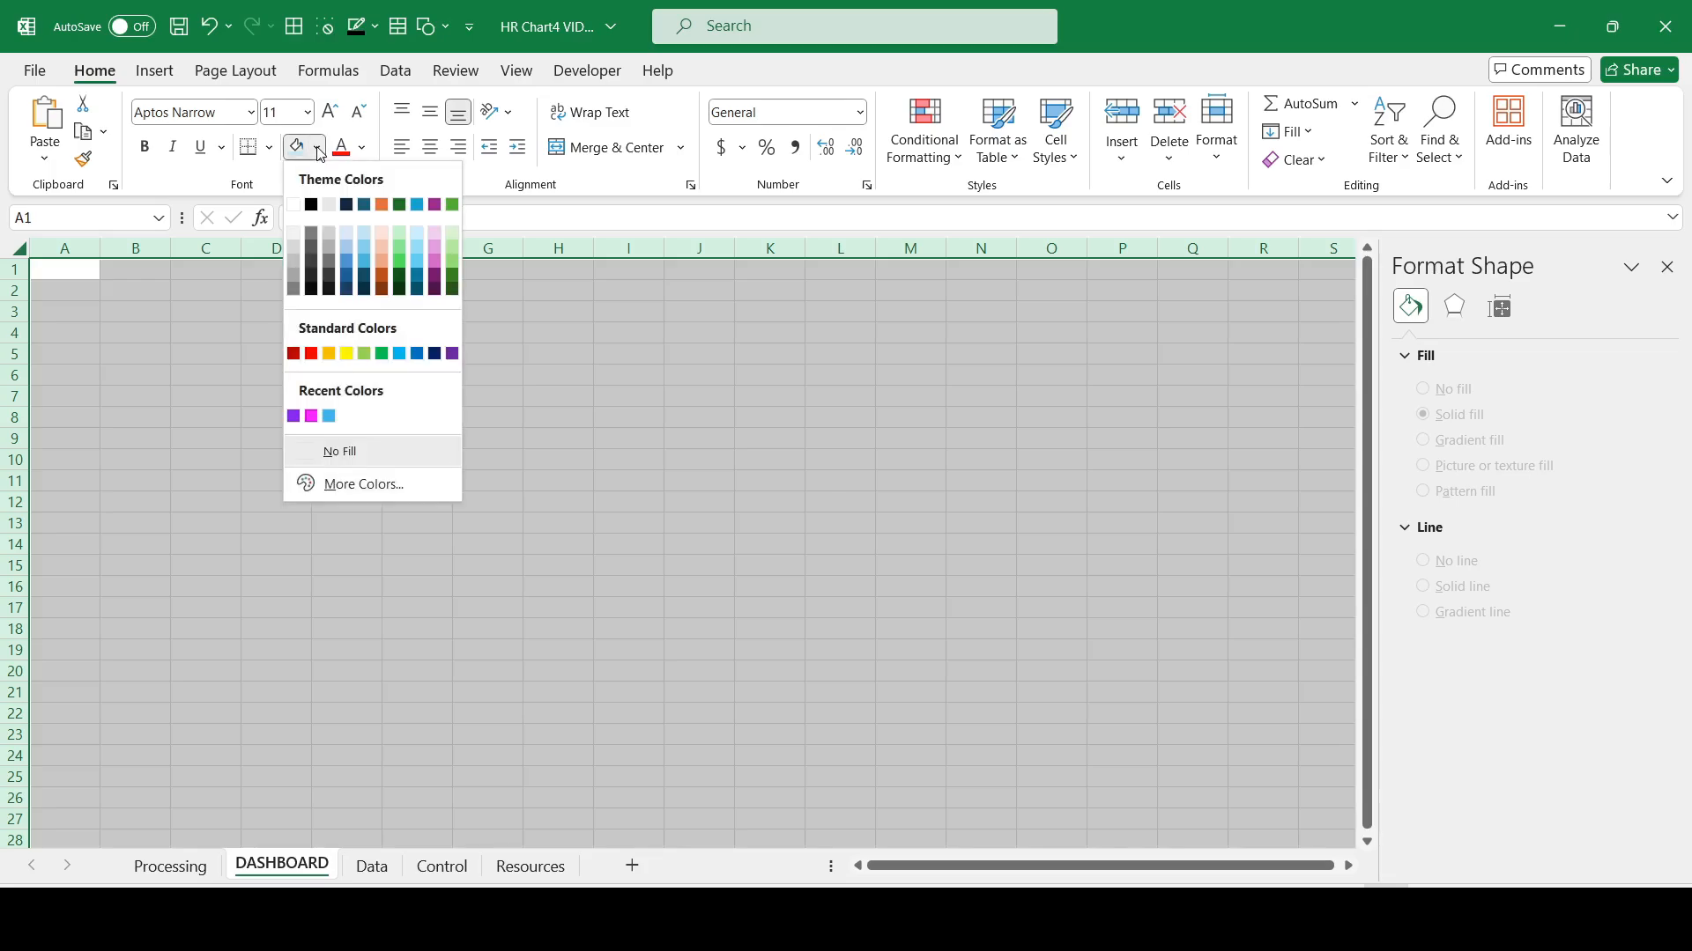
left_click(314, 195)
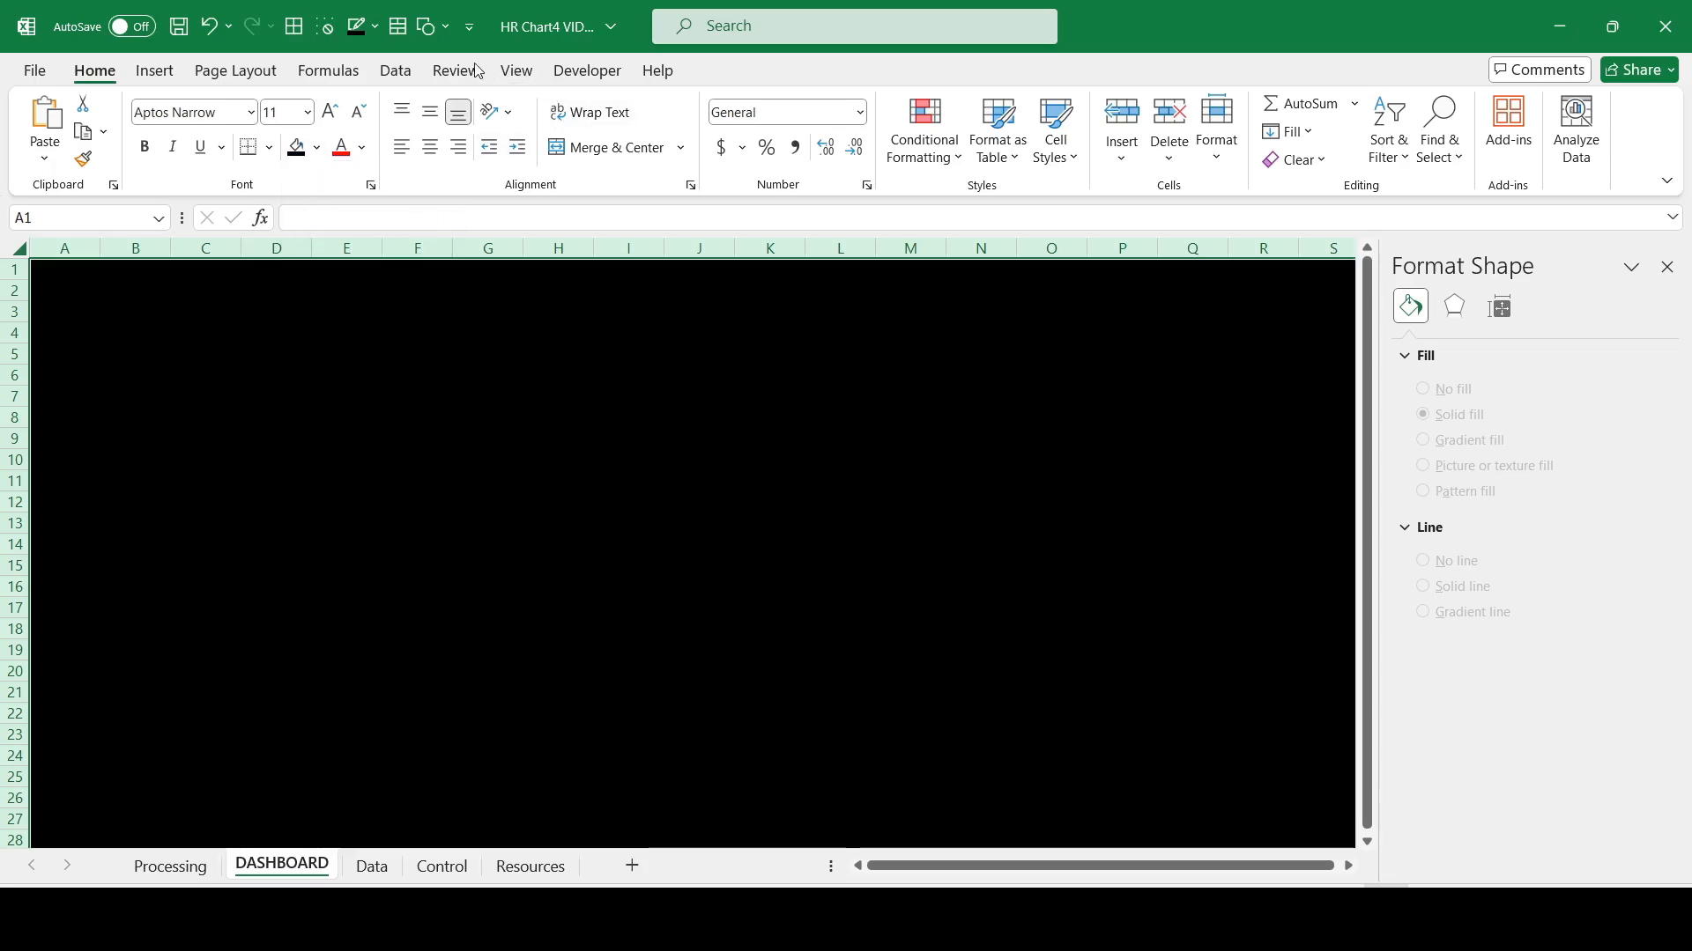
Step: Hide the row and column headings on the DASHBOARD sheet
left_click(517, 70)
left_click(750, 103)
left_click(360, 337)
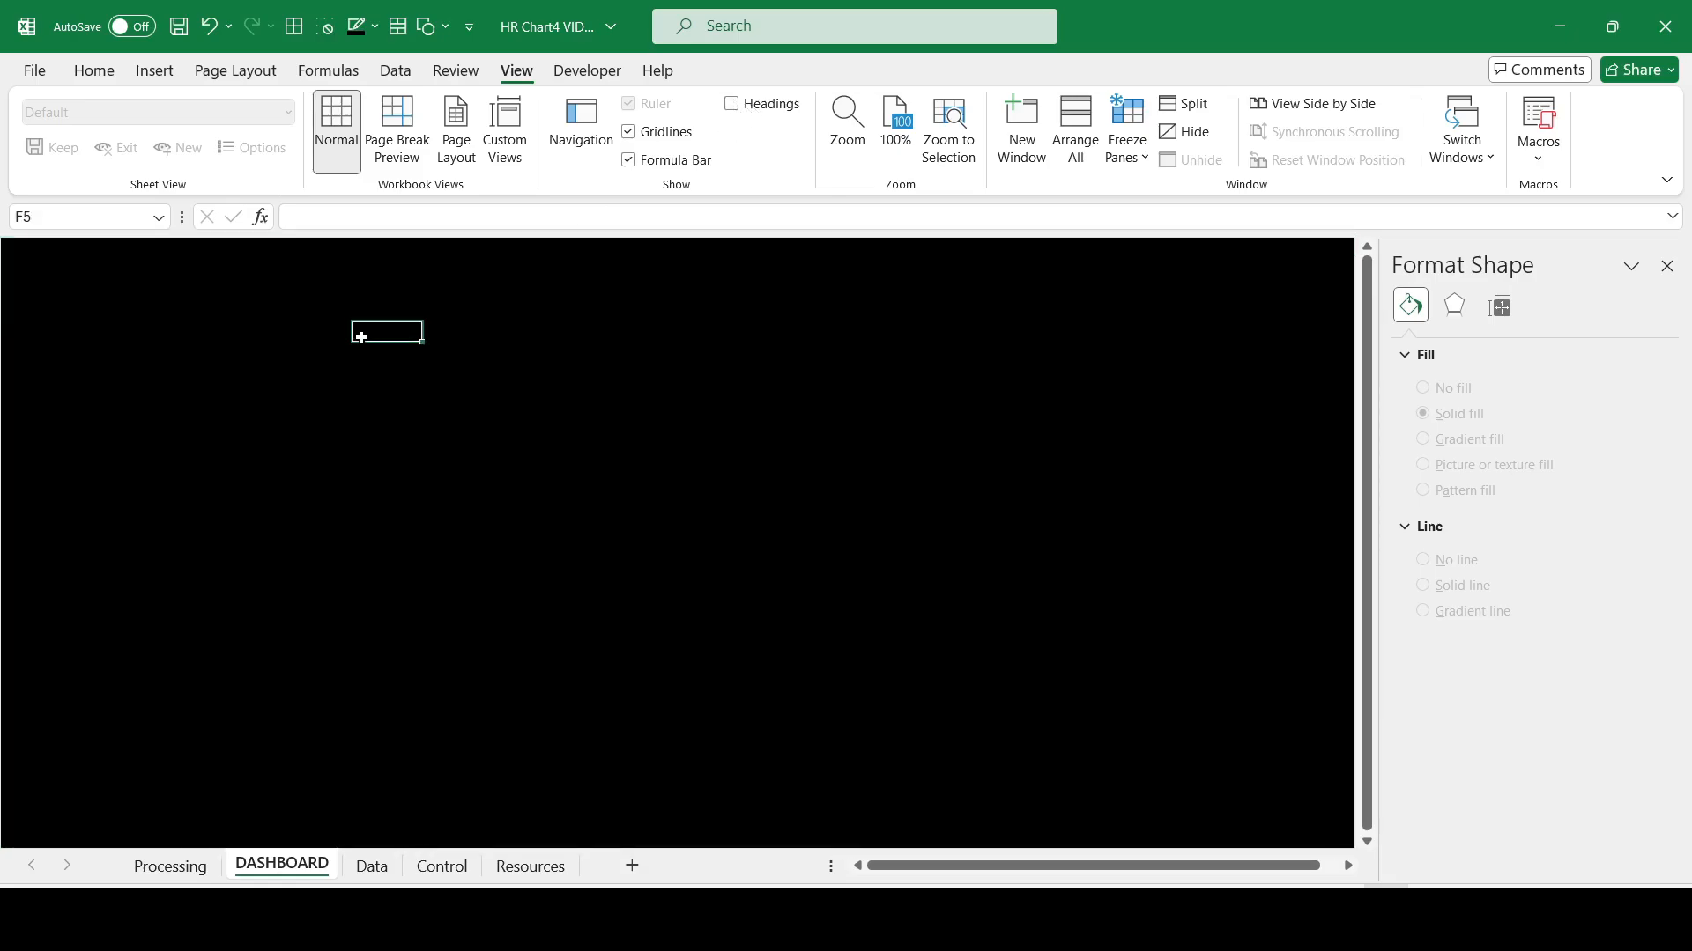
Step: Draw a rounded rectangle about 4.84" by 4.84" on the black DASHBOARD sheet
left_click(154, 70)
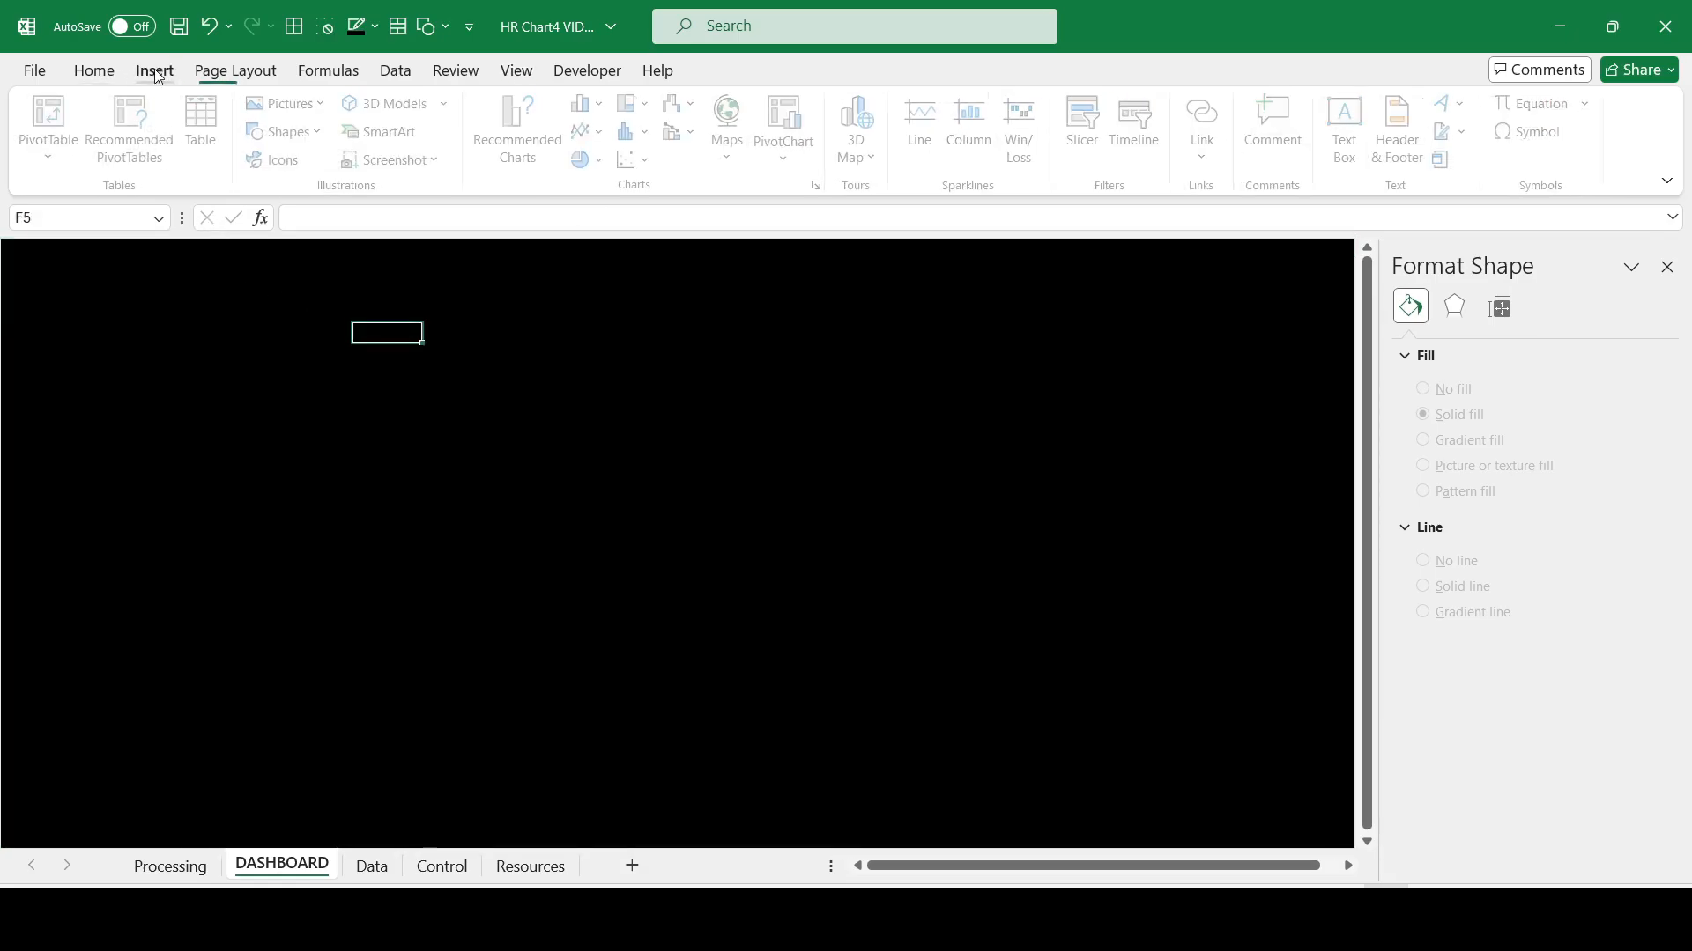
left_click(295, 141)
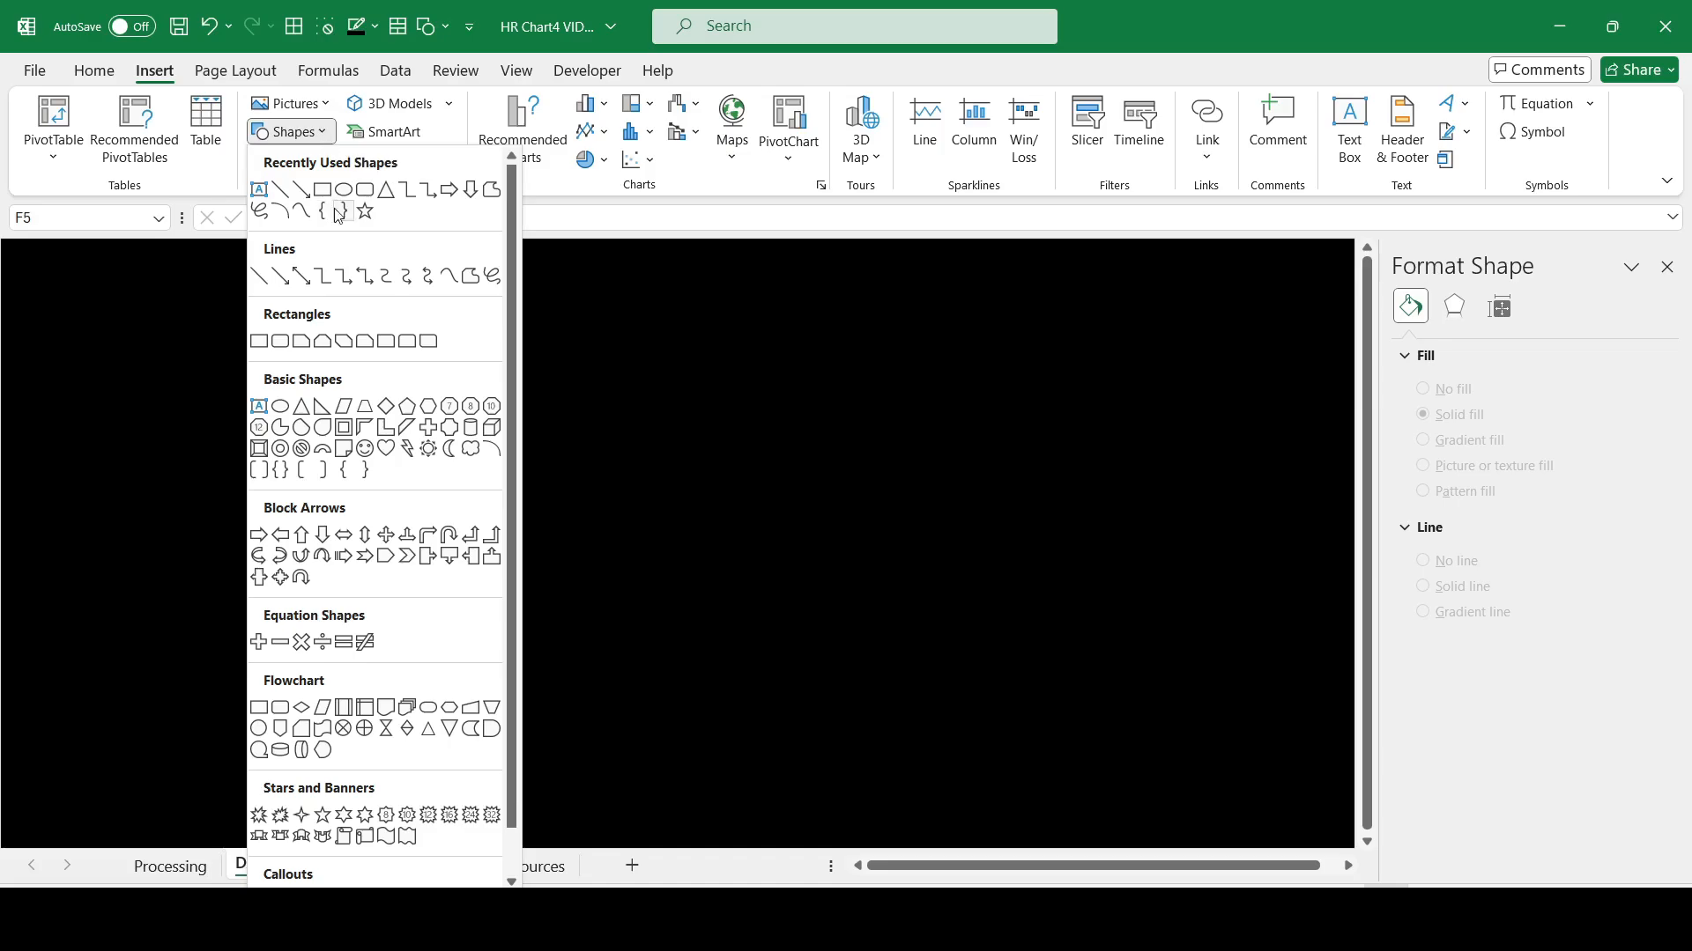
left_click(364, 198)
mouse_move(179, 291)
left_mouse_down()
mouse_move(616, 778)
mouse_move(692, 804)
left_mouse_up()
Step: Set the rounded rectangle's height to 5.7" and width to 6.4", and make its corners less rounded
left_click(1385, 113)
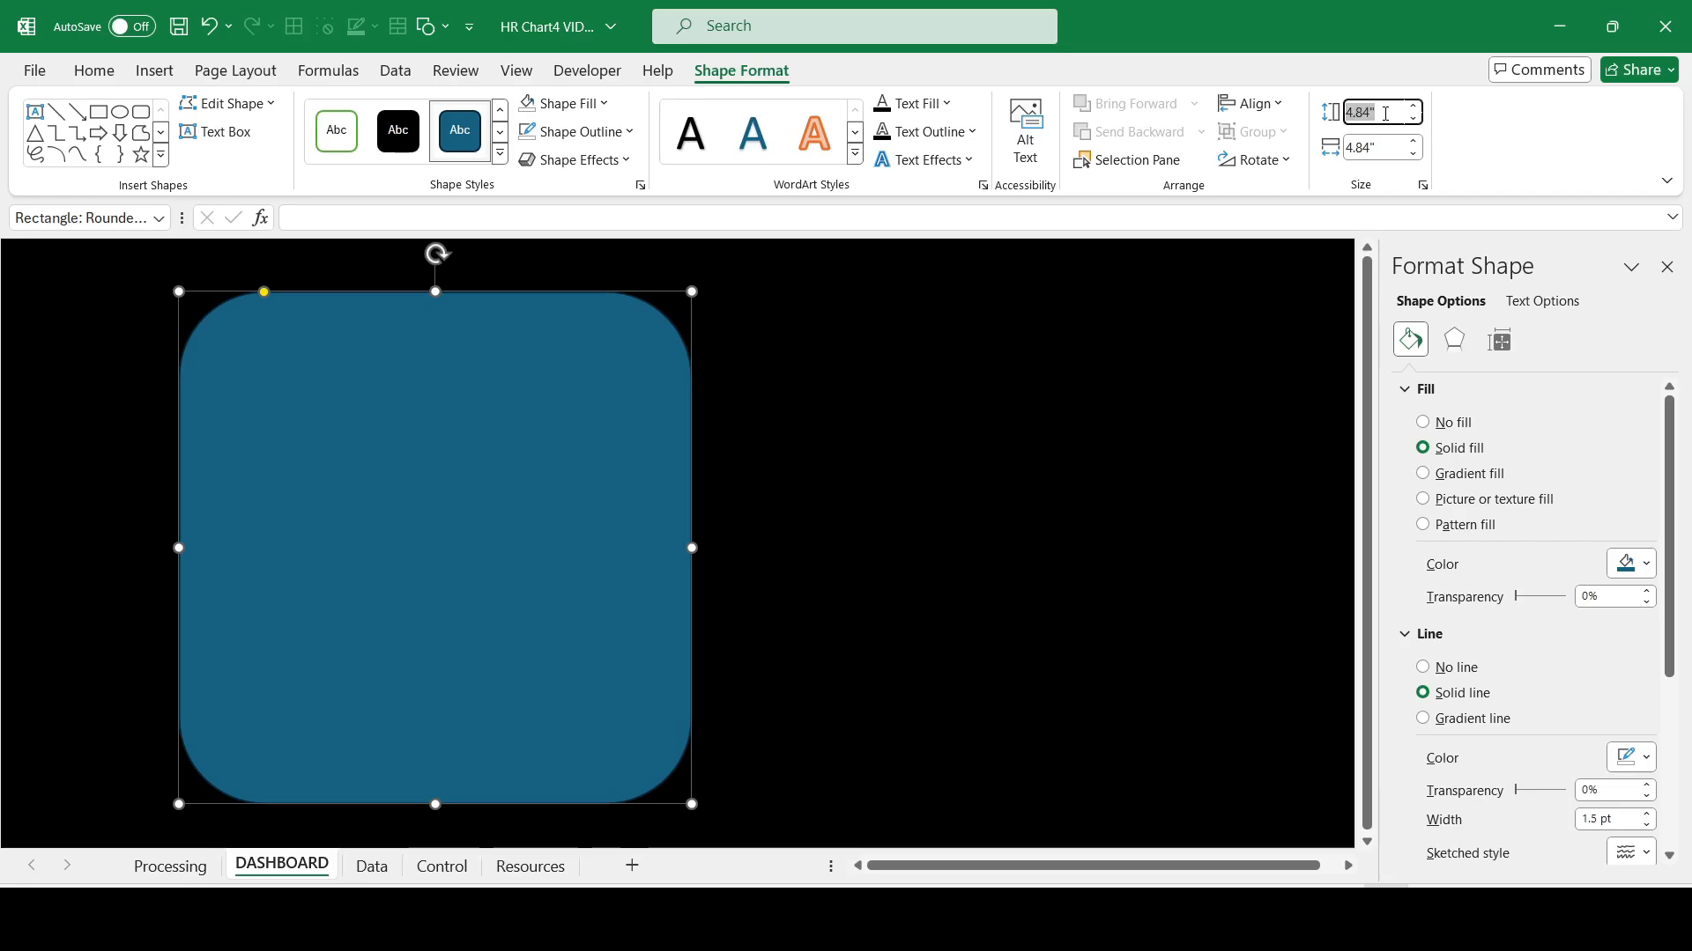
type("5.7")
key("Tab")
type("6")
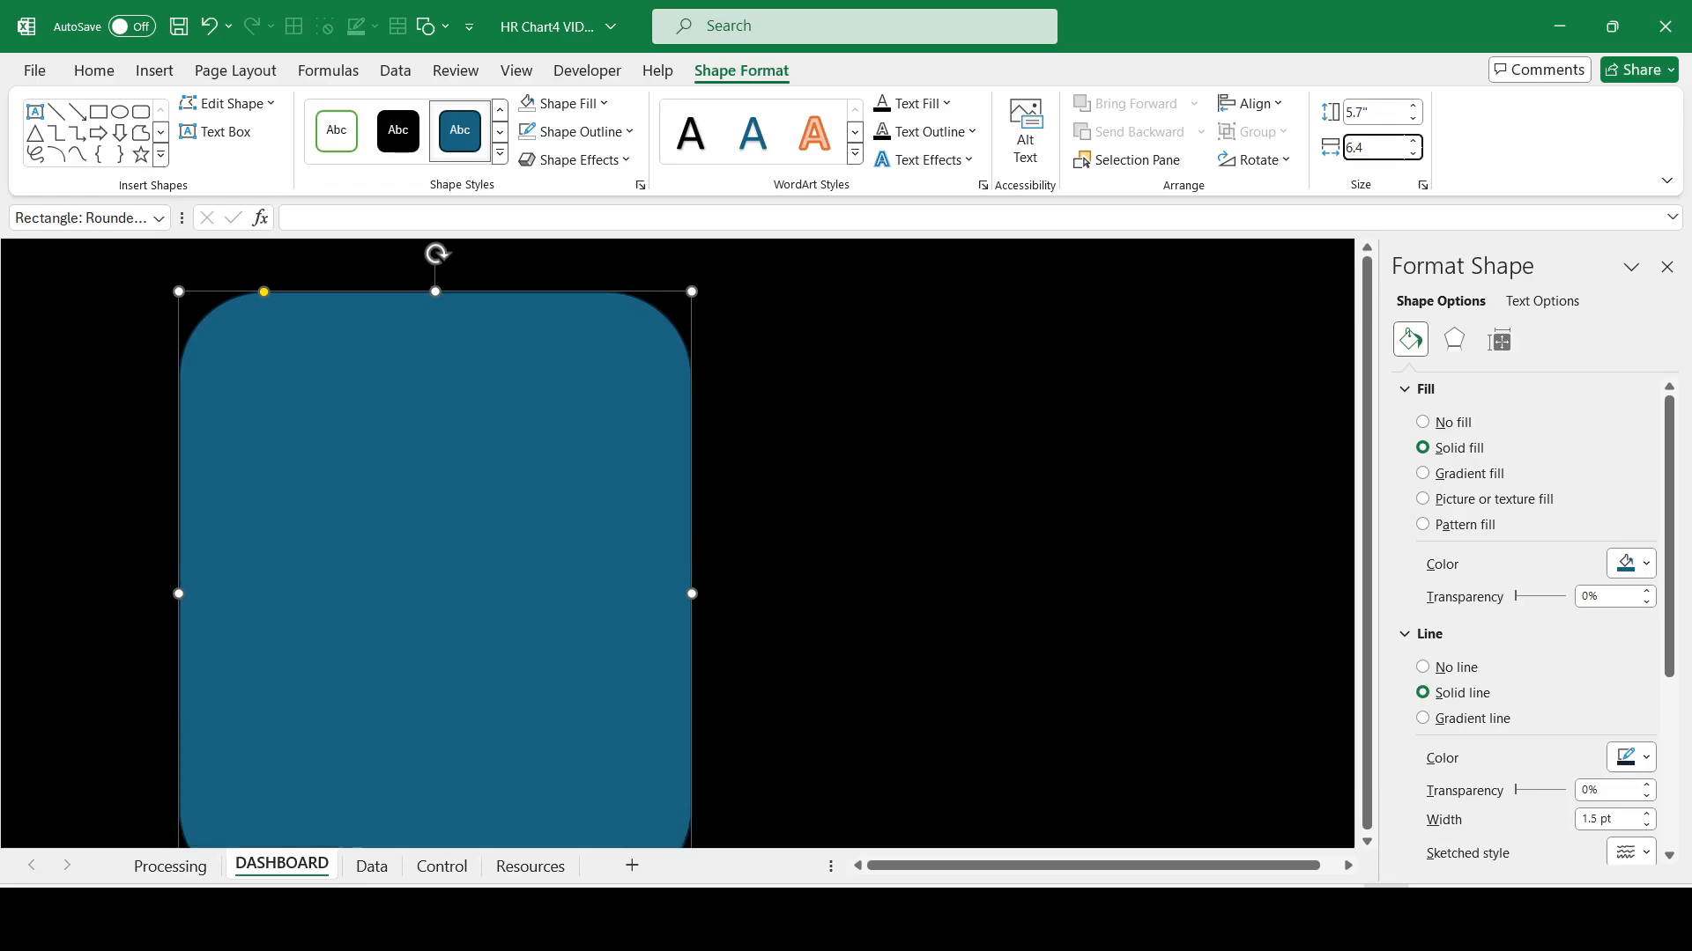
type(".4")
key("Return")
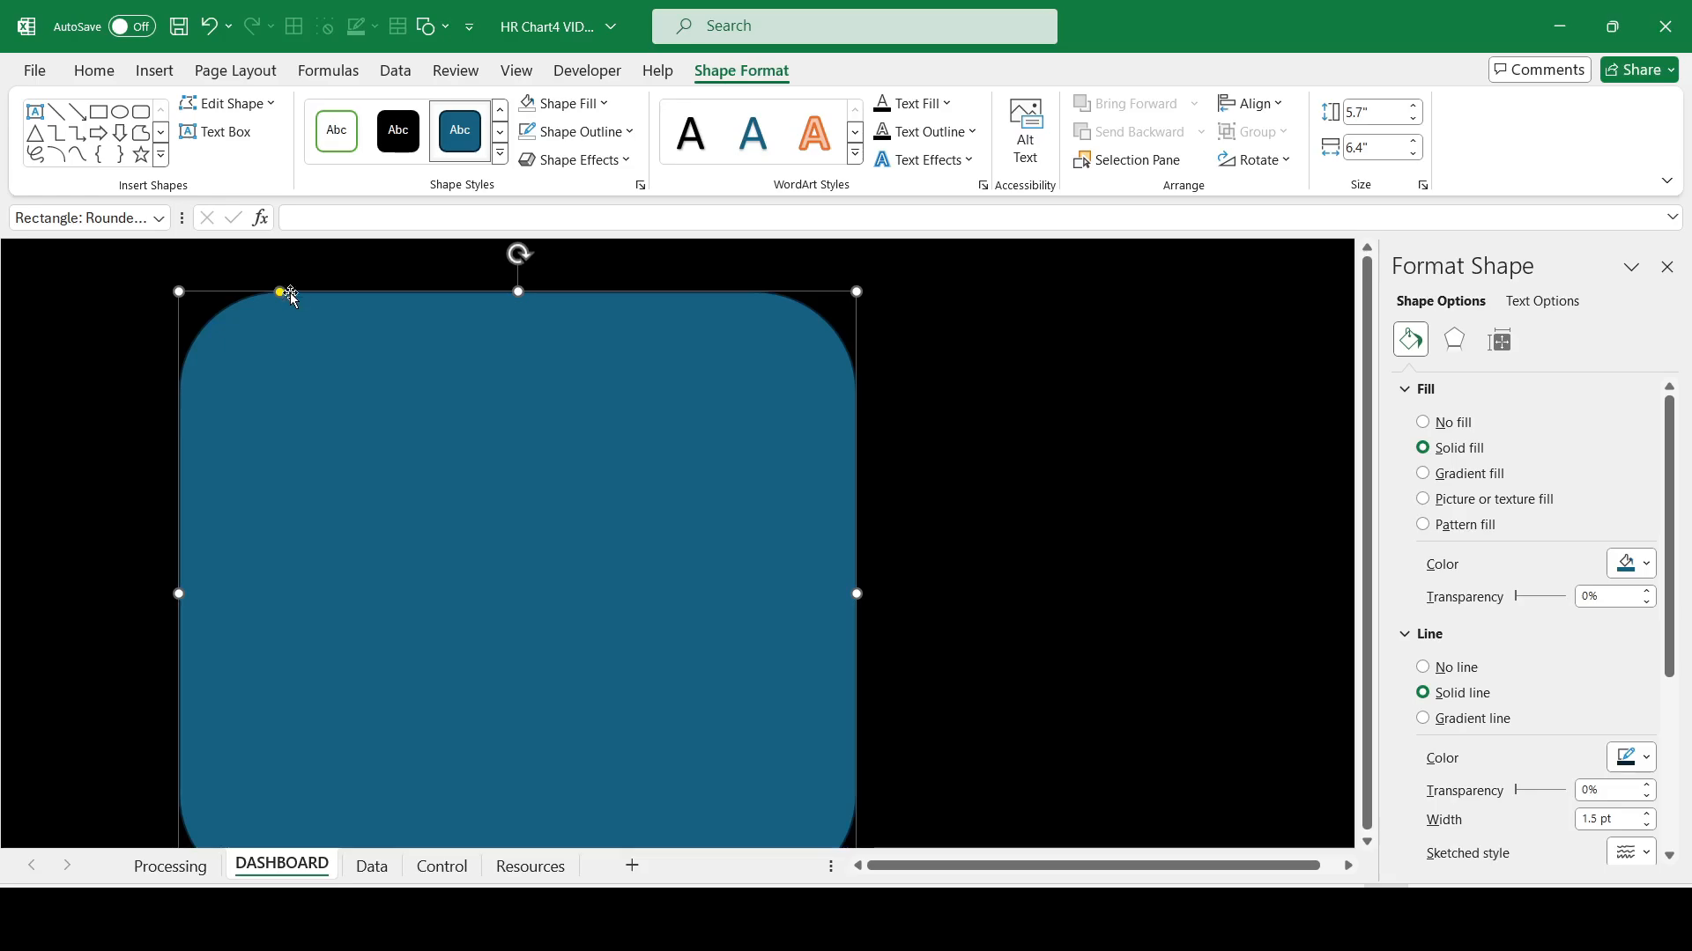
left_click_drag(278, 288, 220, 294)
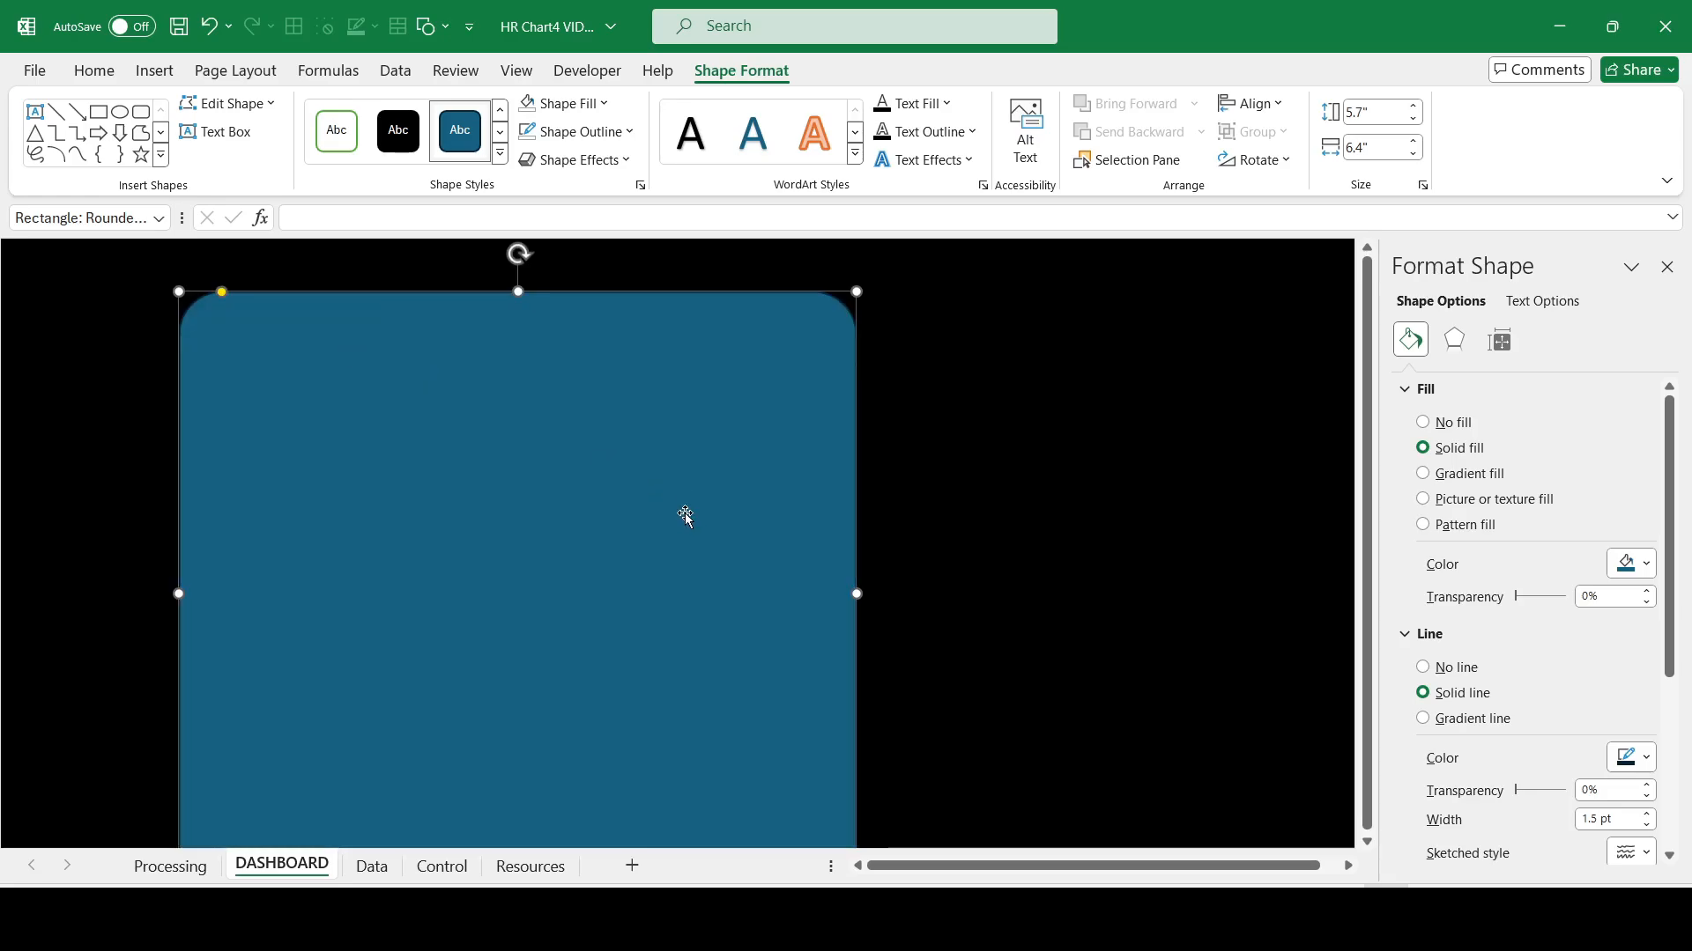
Step: Apply a gradient fill to the rounded rectangle, using #1A1A26 for the stop at 48%
left_click(1473, 475)
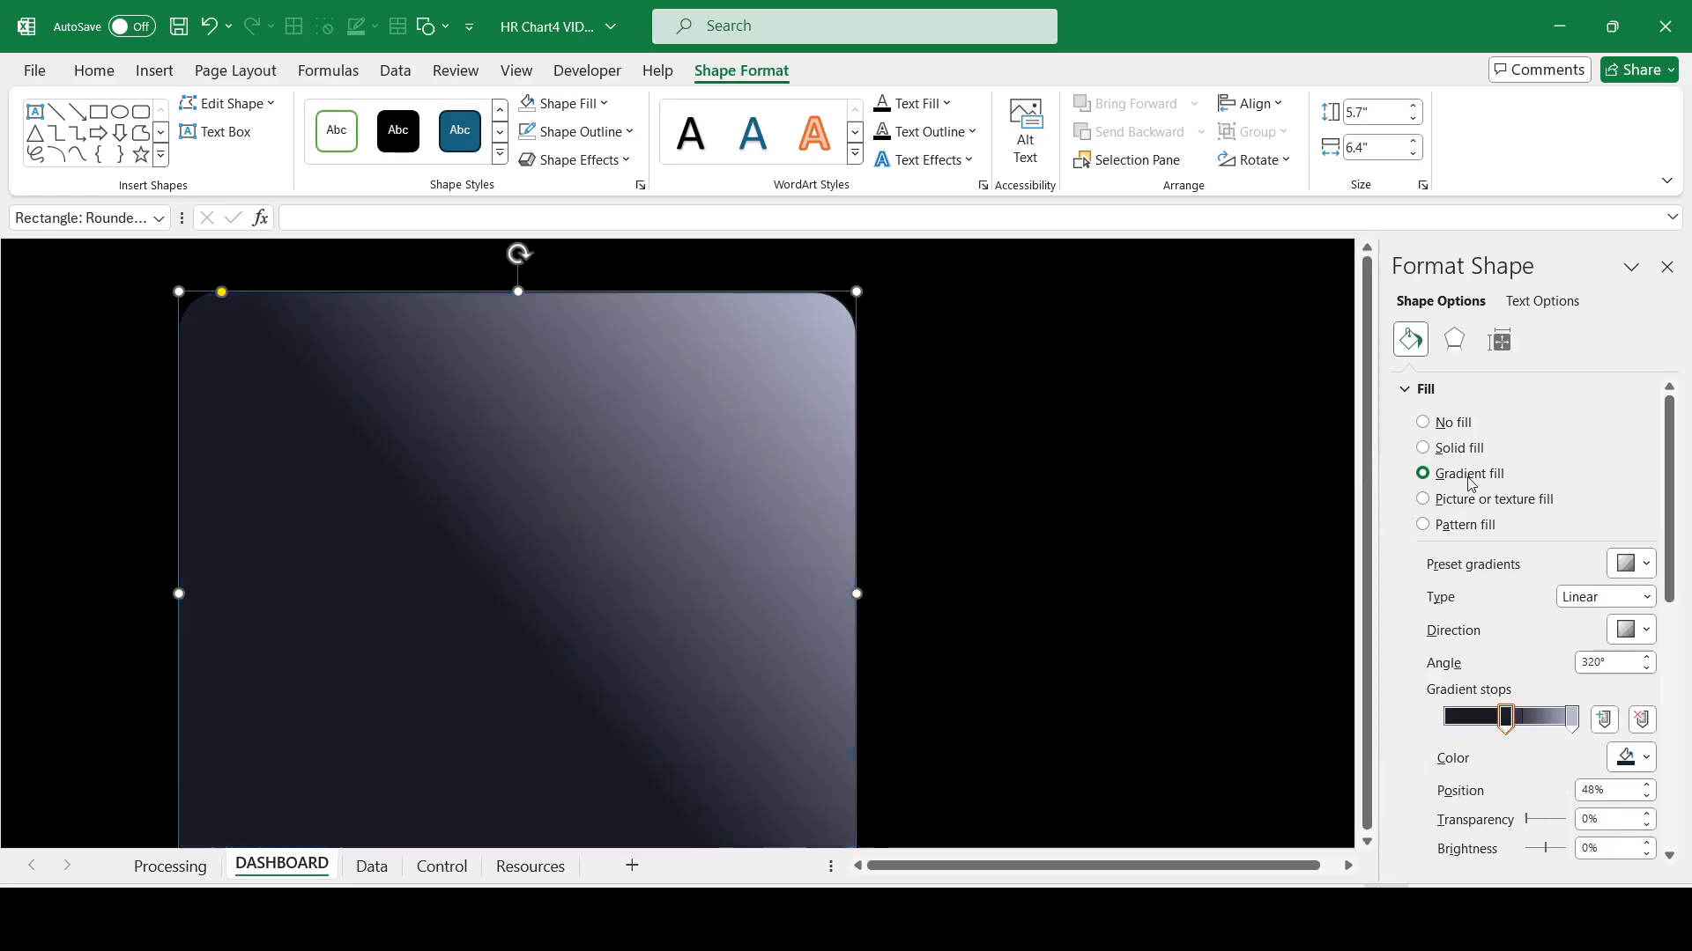
scroll(1663, 460, "down", 3)
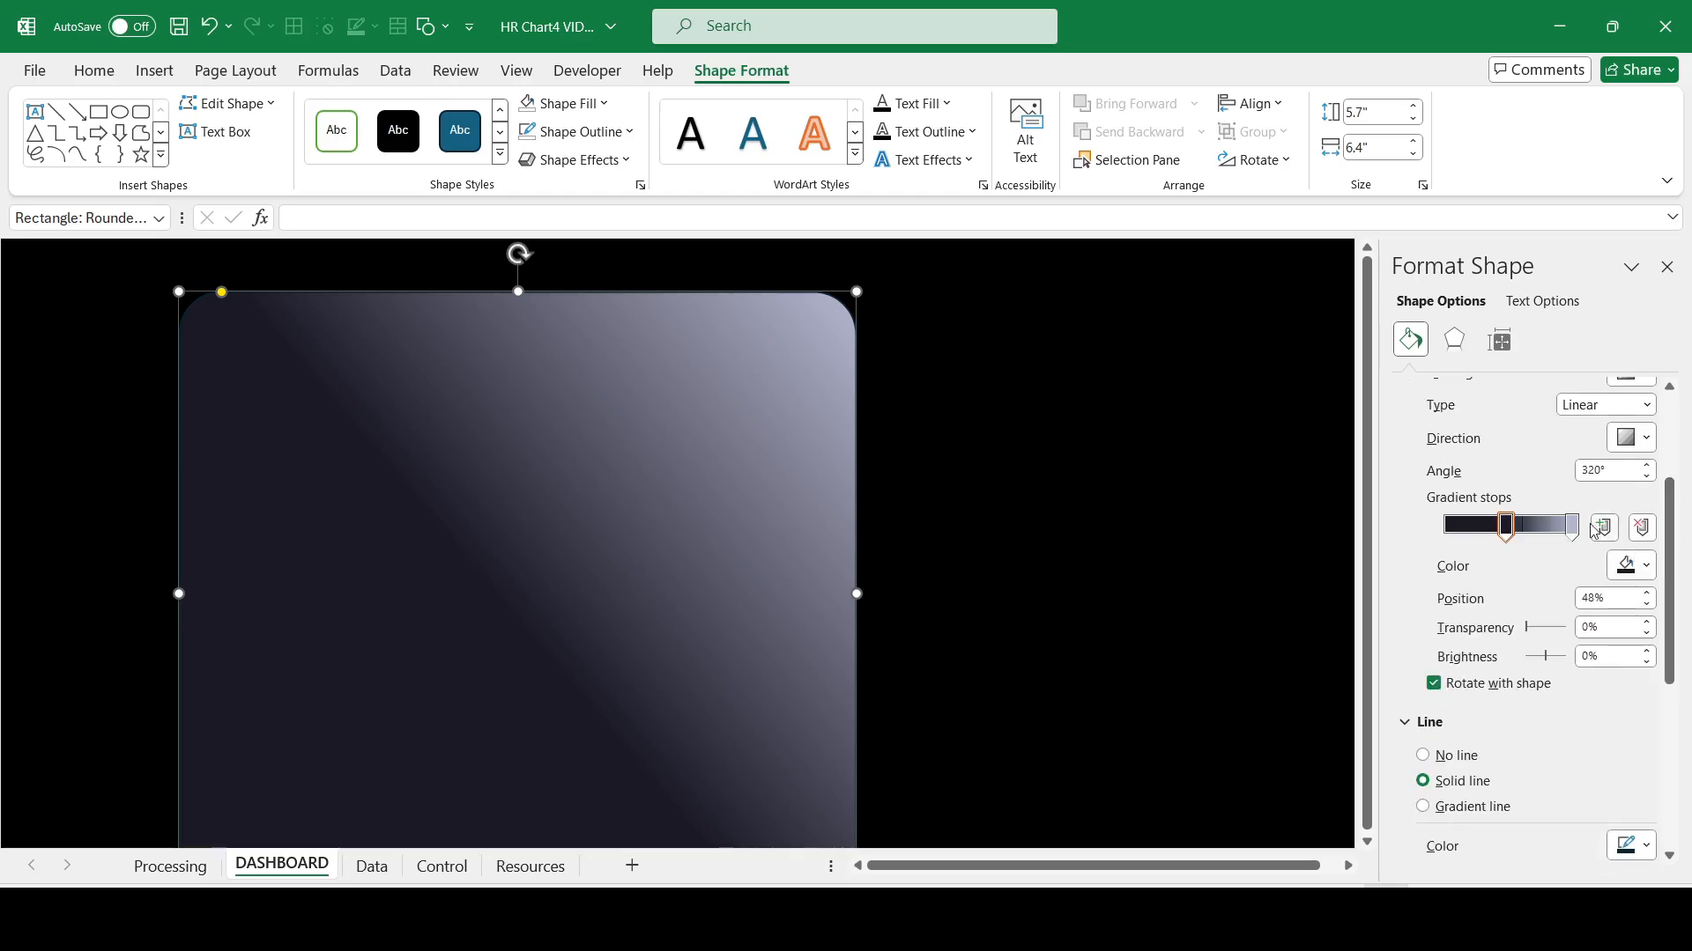
left_click(1644, 565)
left_click(1575, 866)
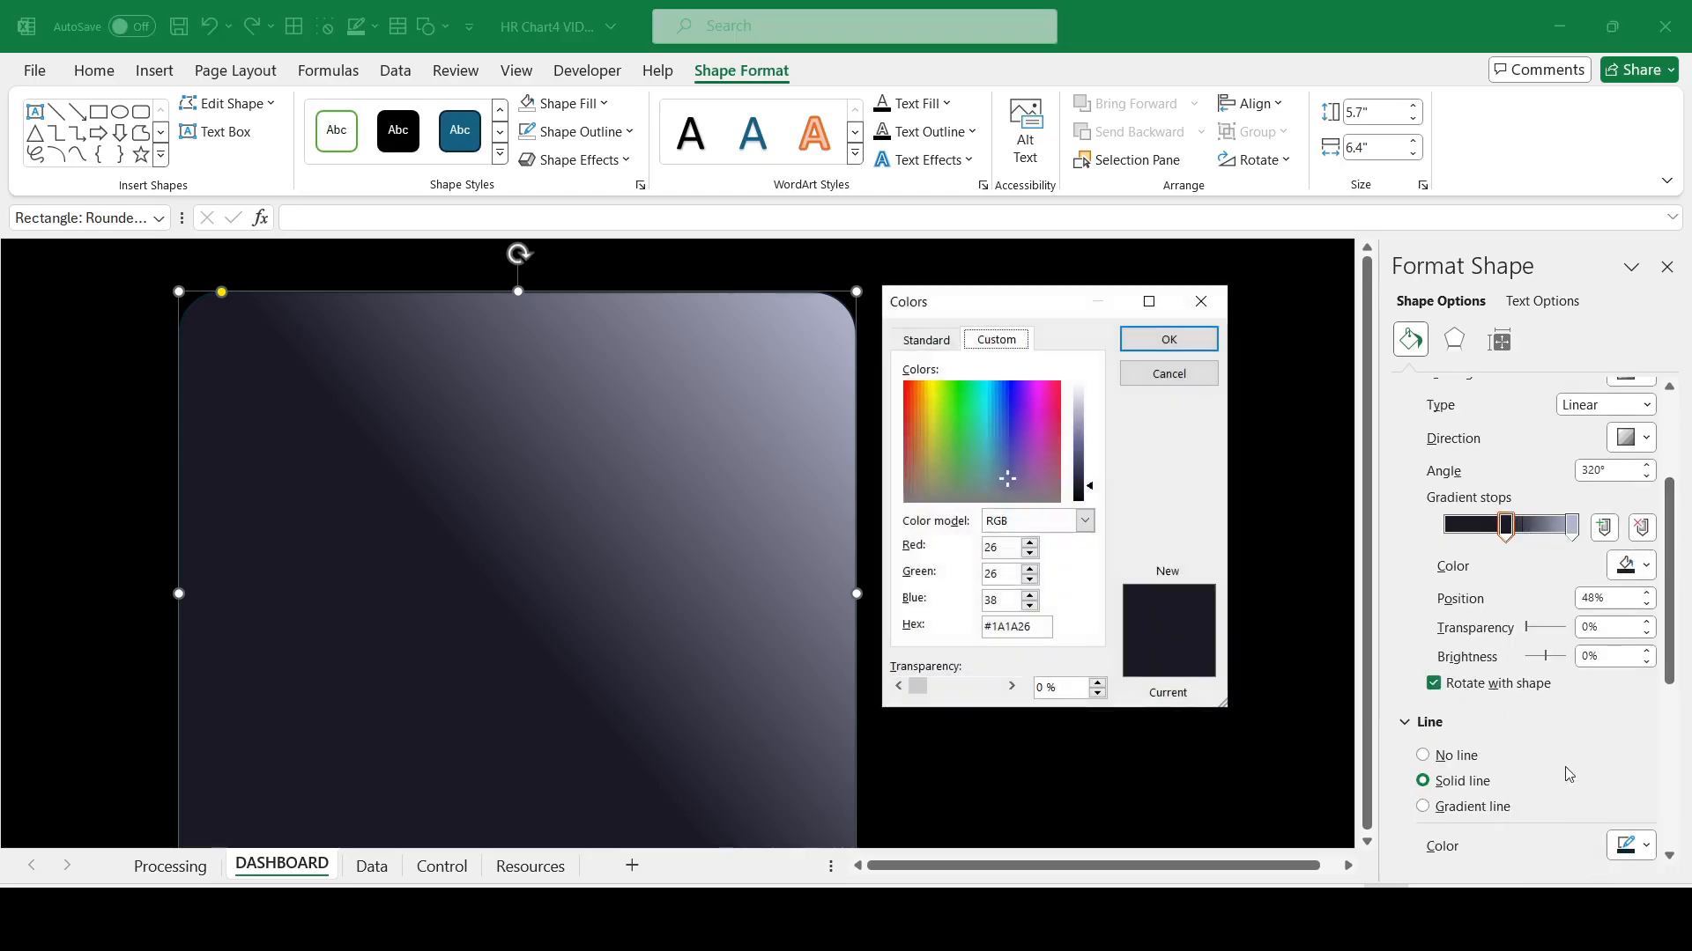
left_click(1168, 339)
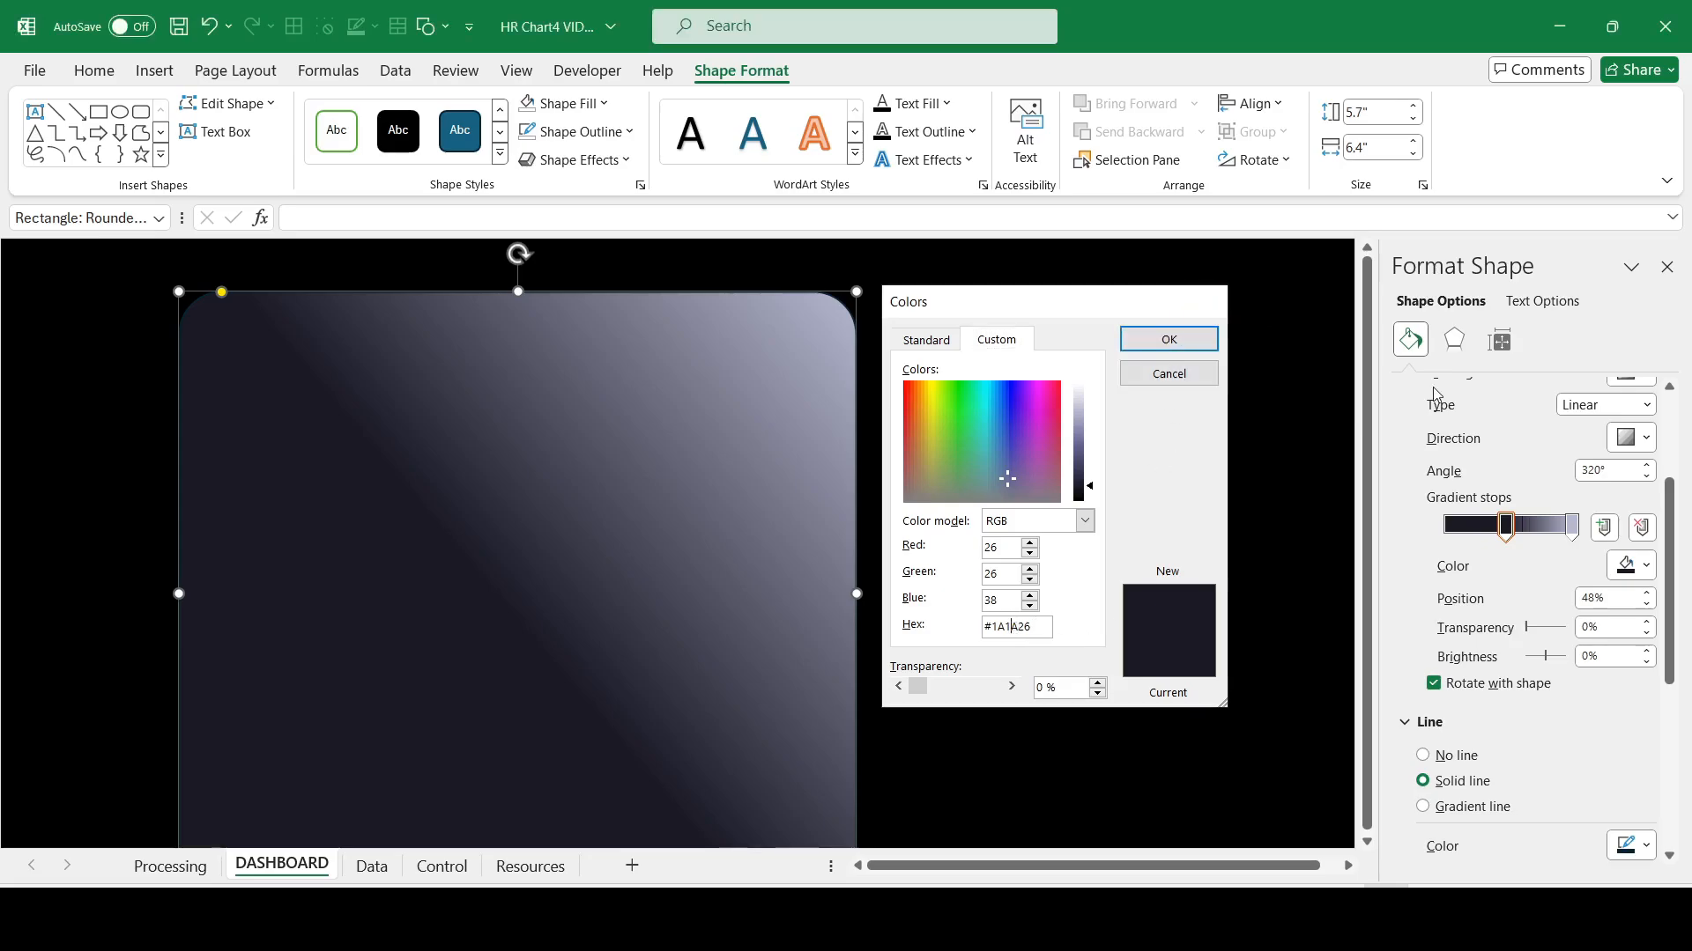
Step: Set the color of the fill gradient's 100% stop to #31333F
left_click(1573, 527)
left_click(1639, 566)
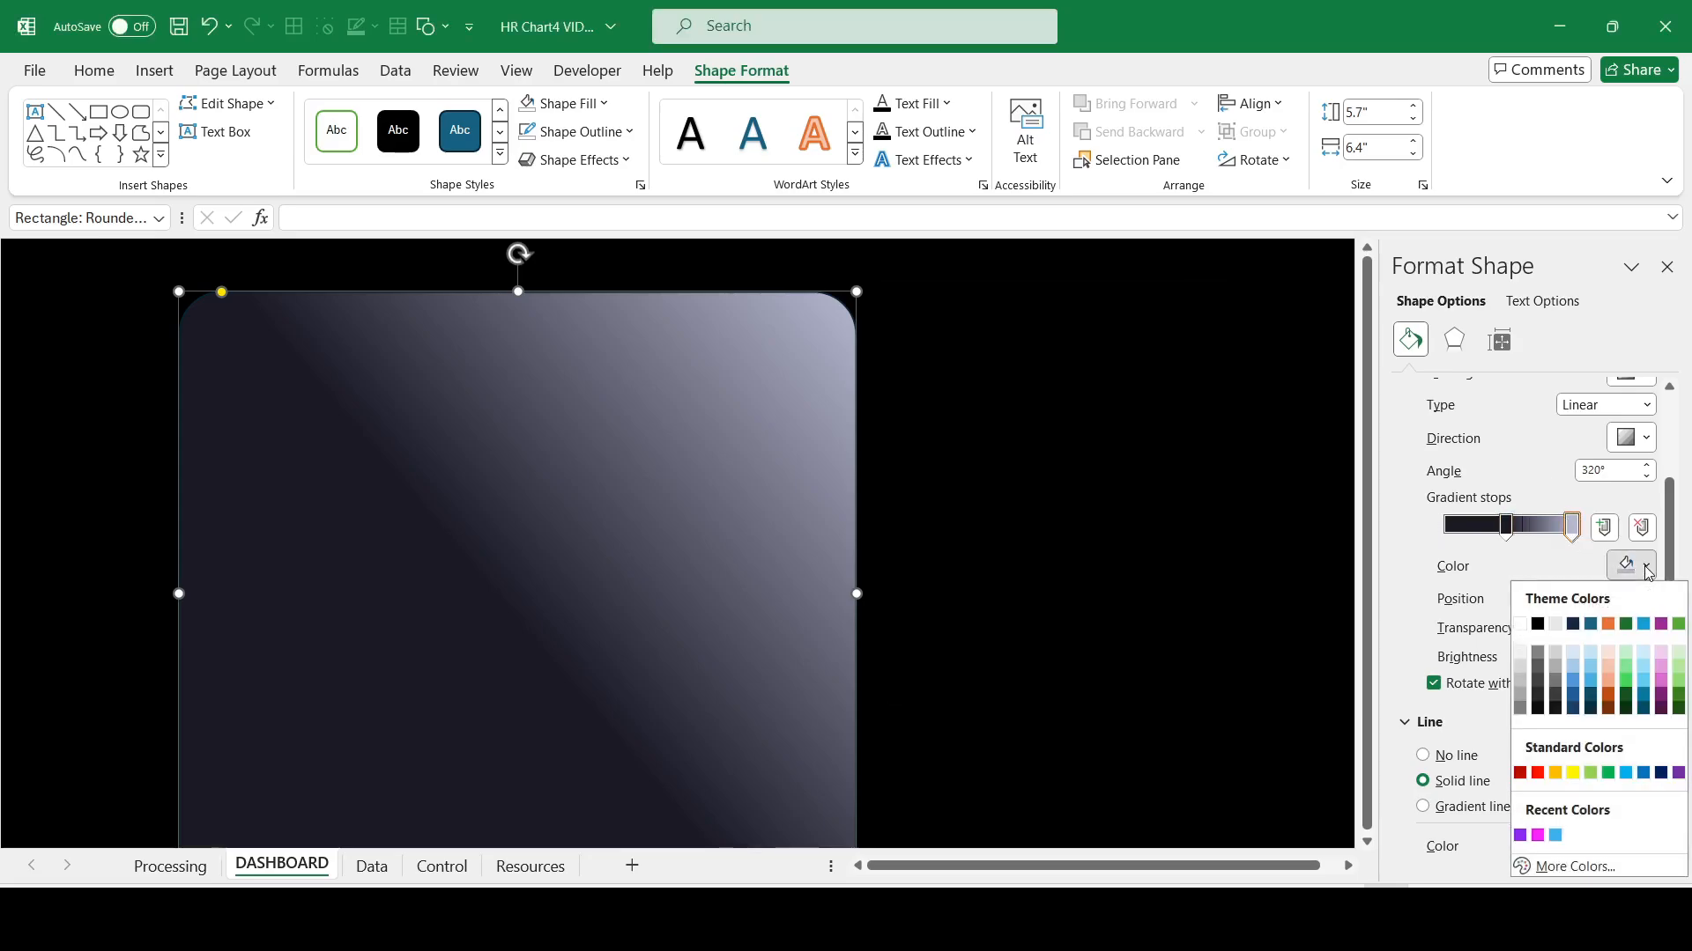
left_click(1577, 868)
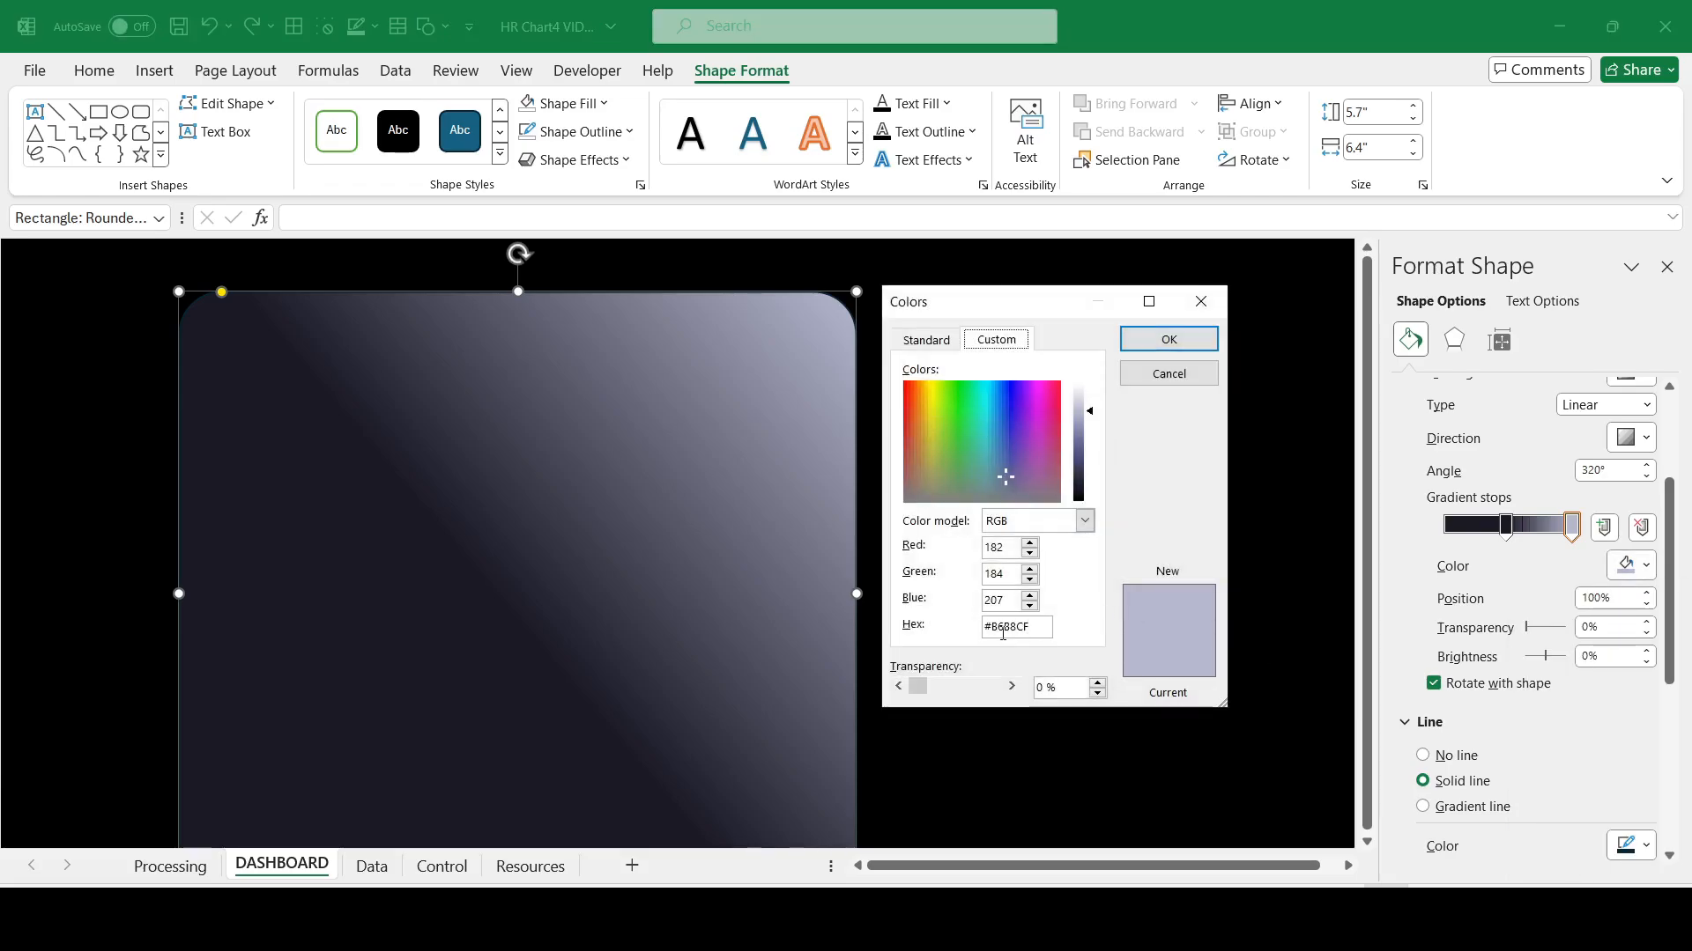
double_click(1003, 630)
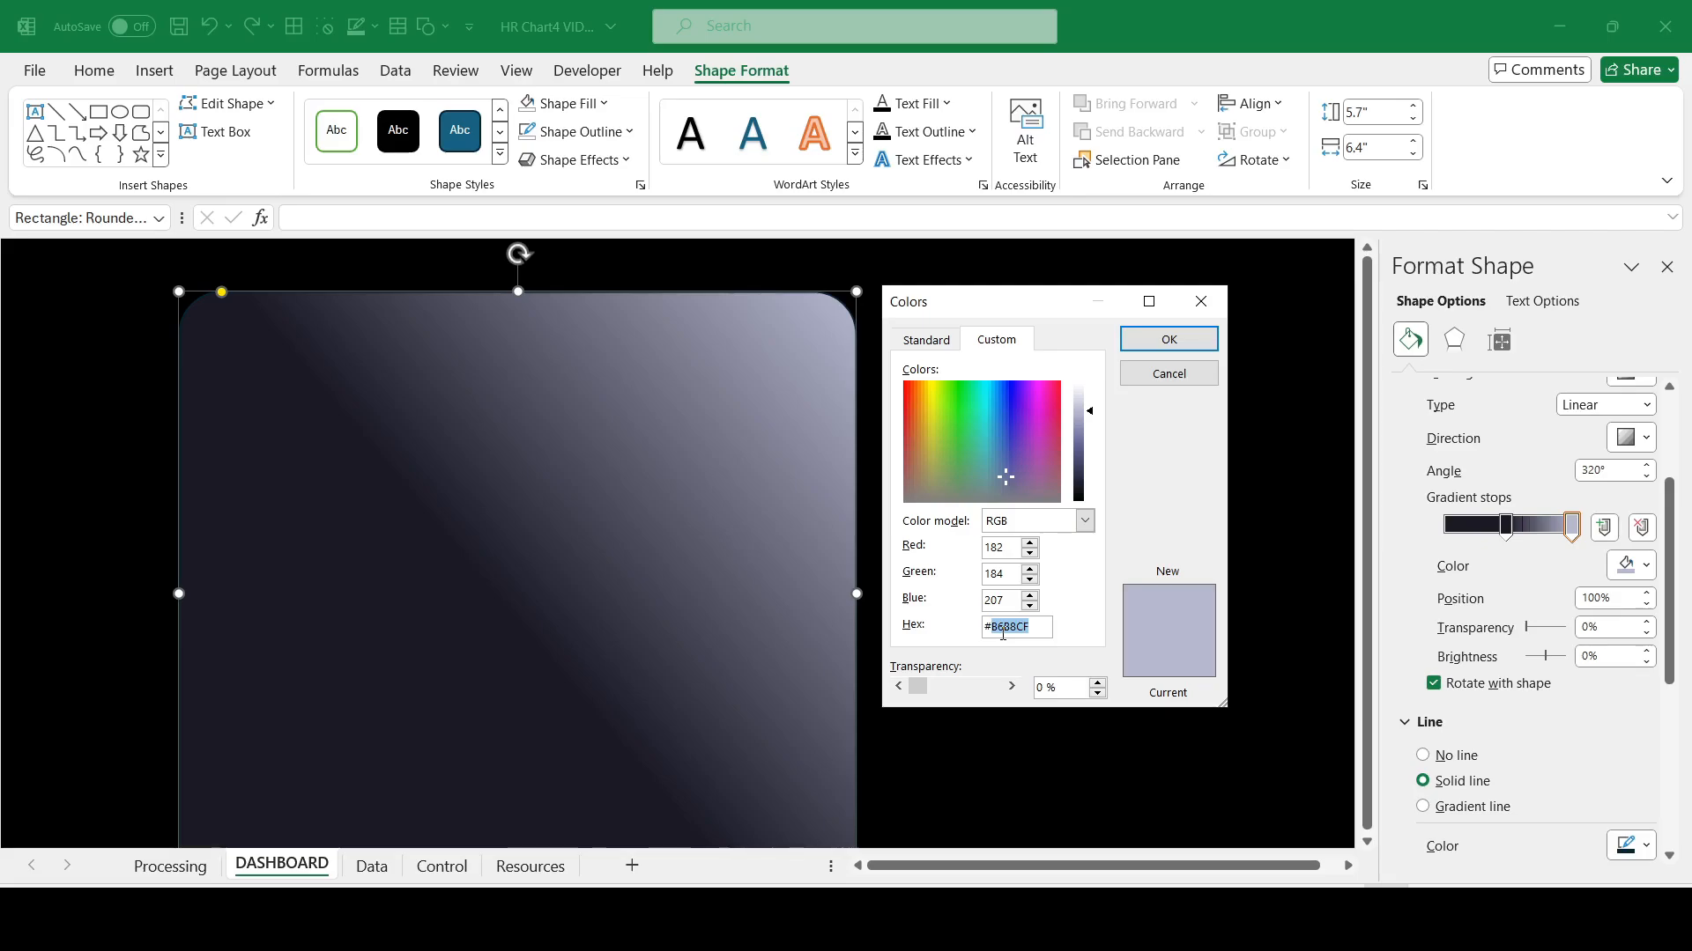
type("31333F")
key("Return")
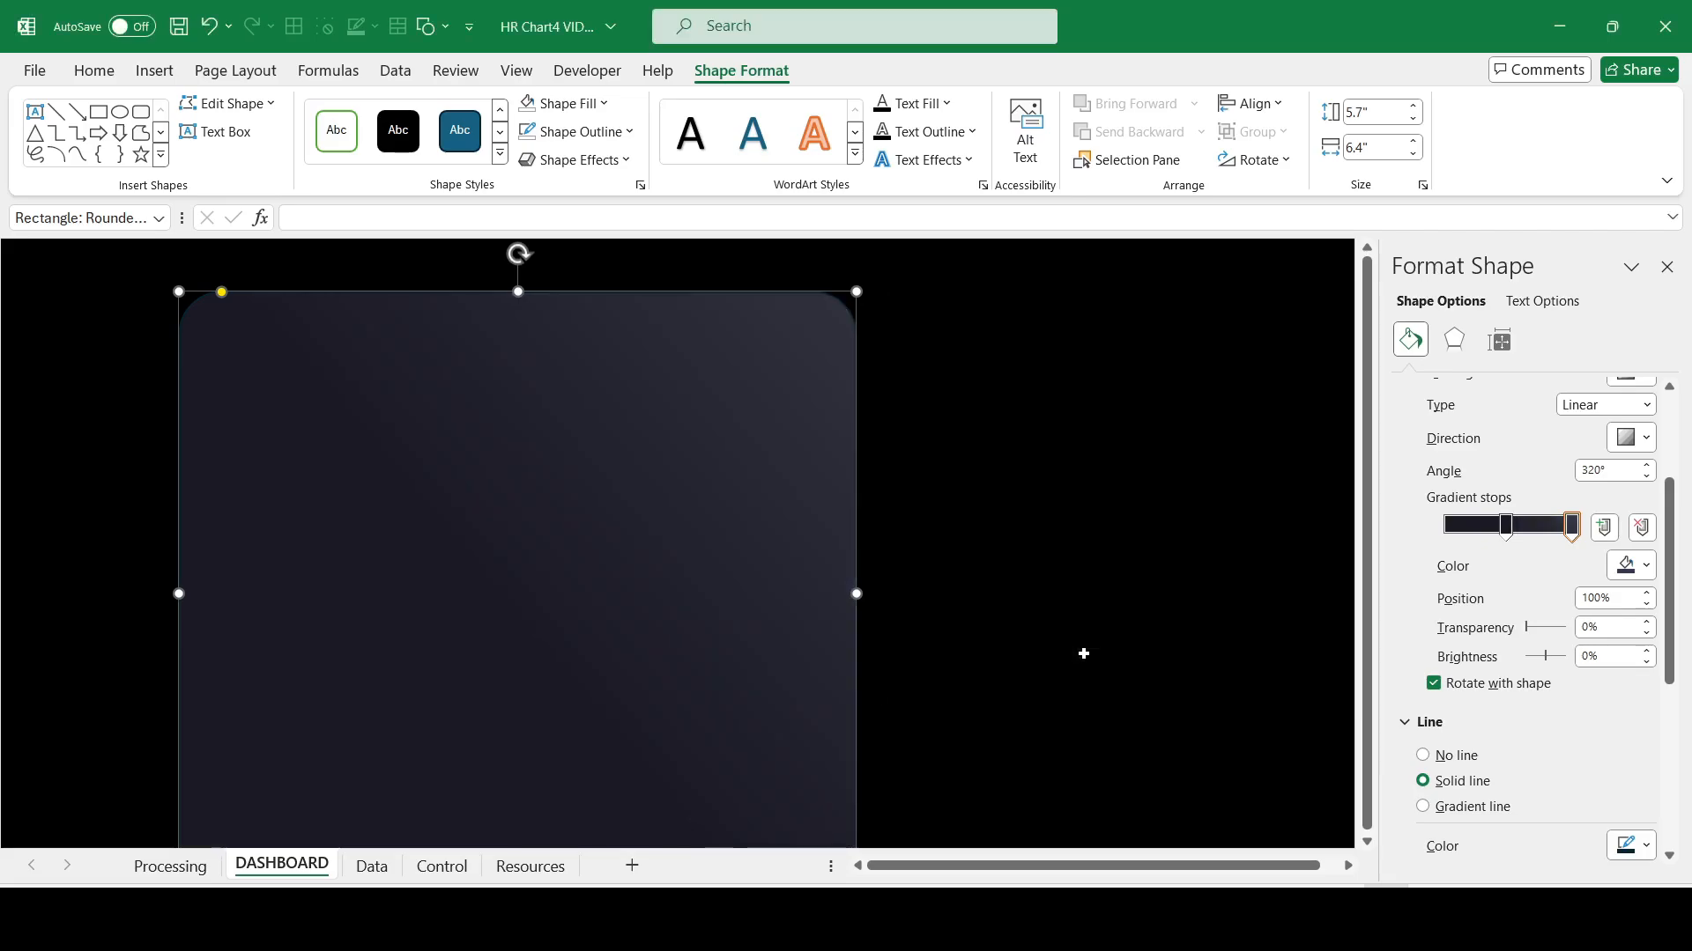
Step: Set the position of the fill gradient's dark #1A1A26 stop to 67%
left_click(1505, 526)
double_click(1628, 598)
type("67")
key("Return")
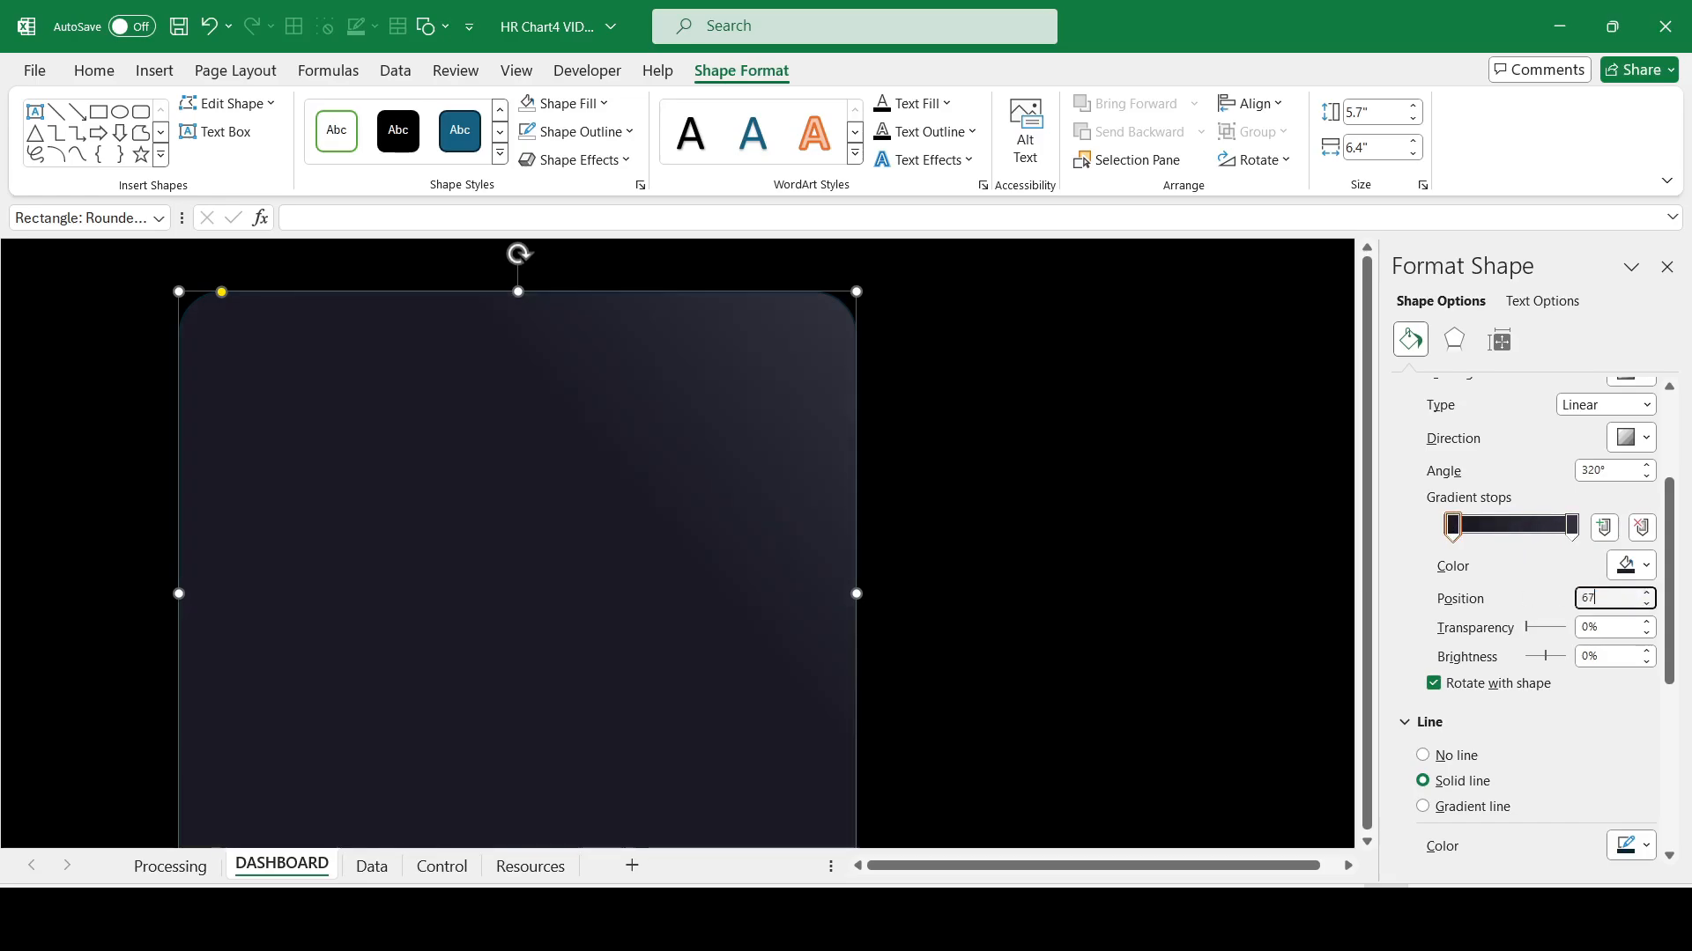
left_click(999, 594)
Step: Give the rounded rectangle a gradient outline and remove its two intermediate gradient stops
left_click(793, 396)
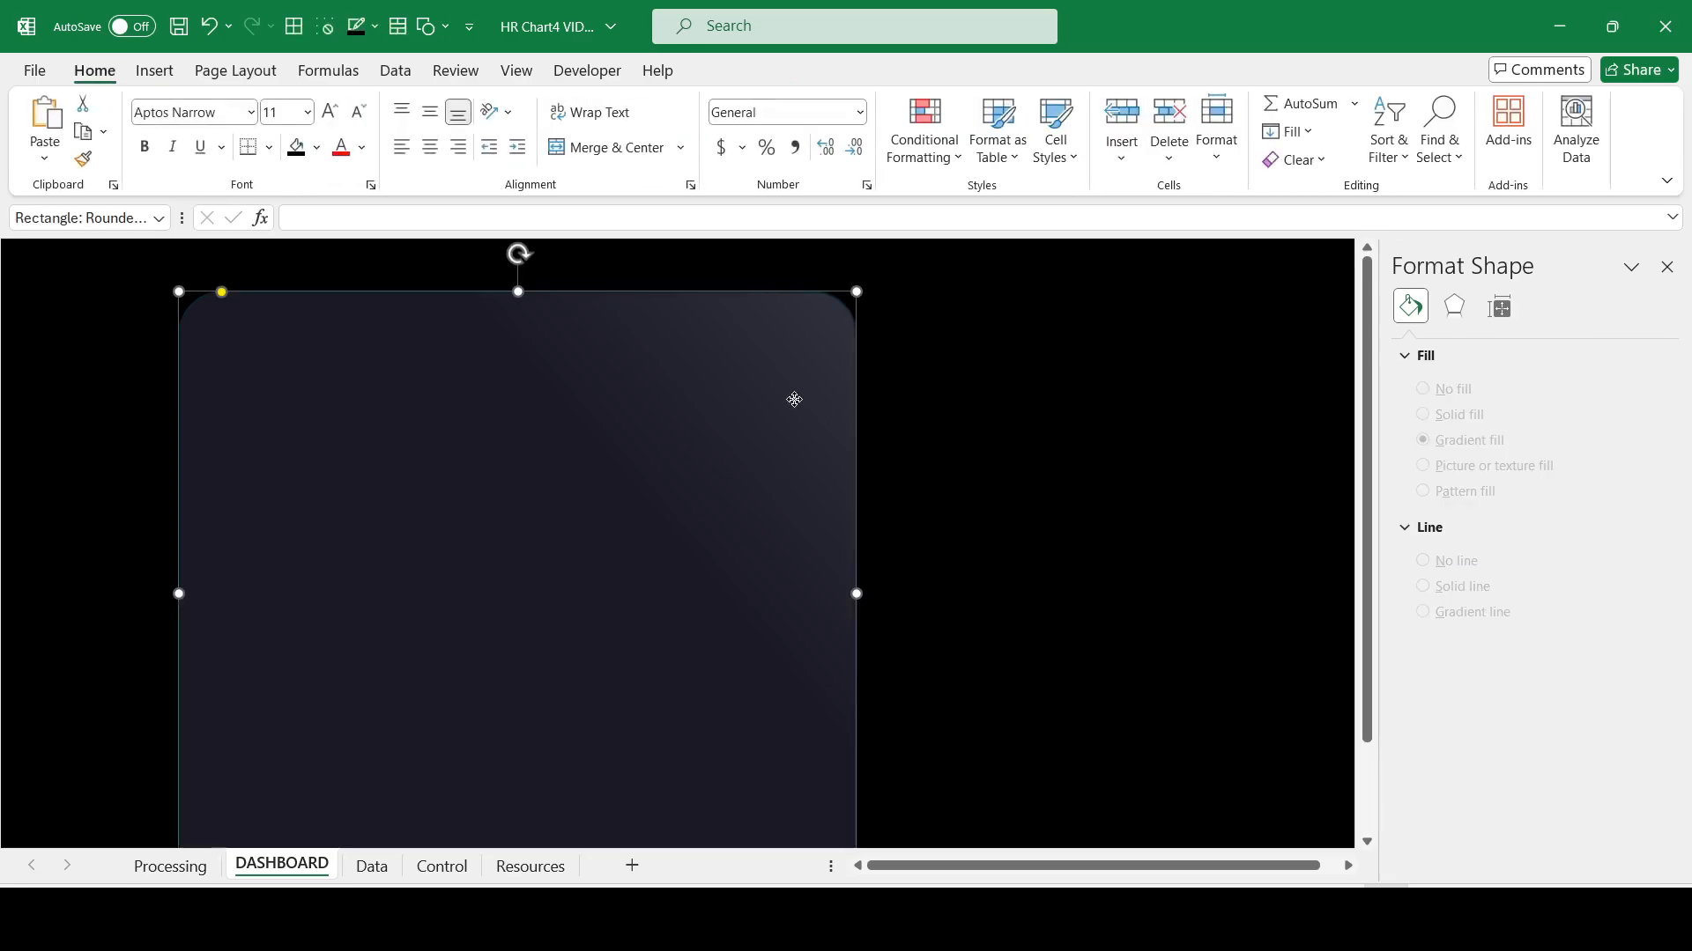
scroll(1481, 475, "down", 10)
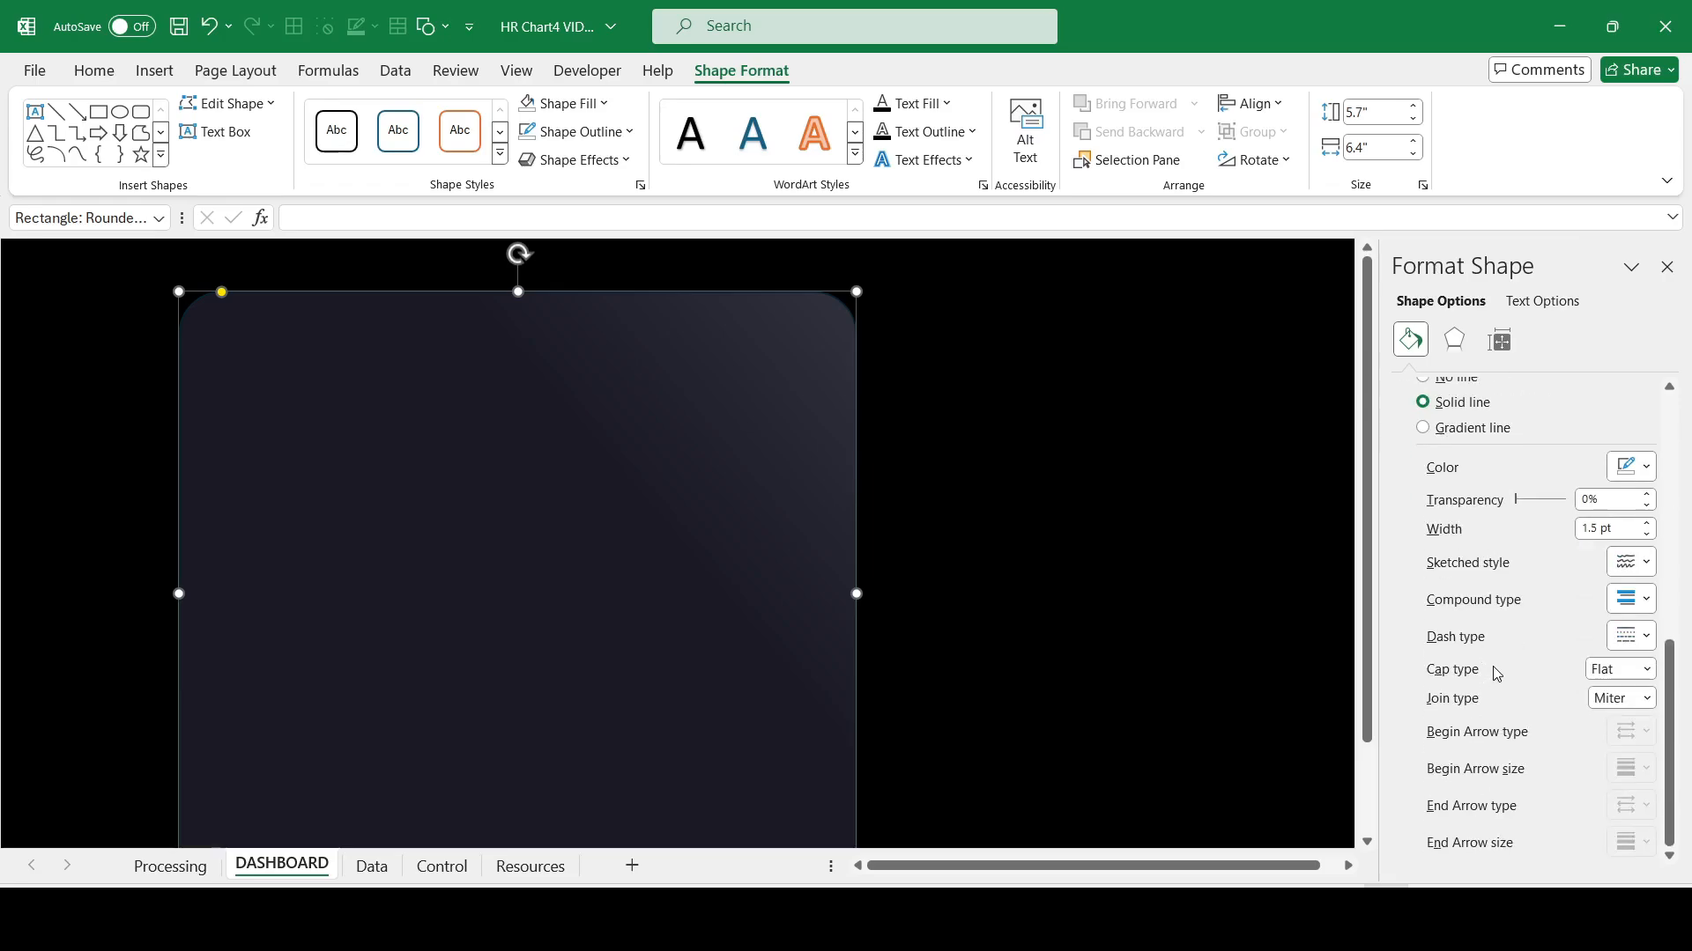
left_click(1473, 483)
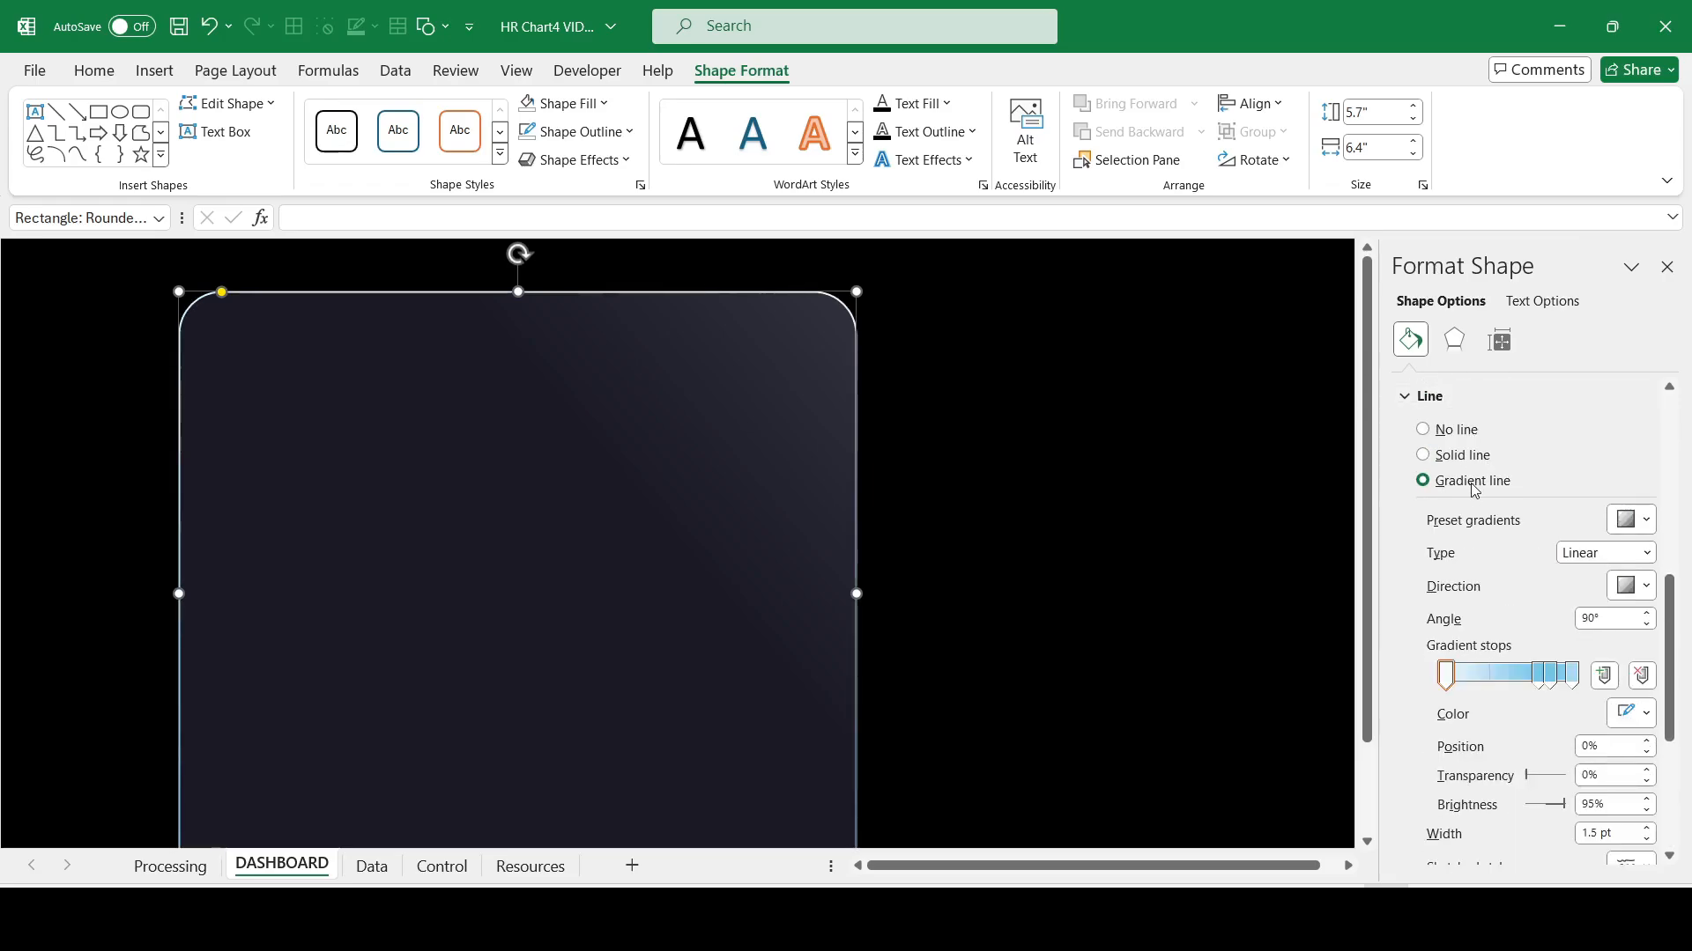
left_click(1538, 674)
left_click(1642, 676)
left_click(1555, 675)
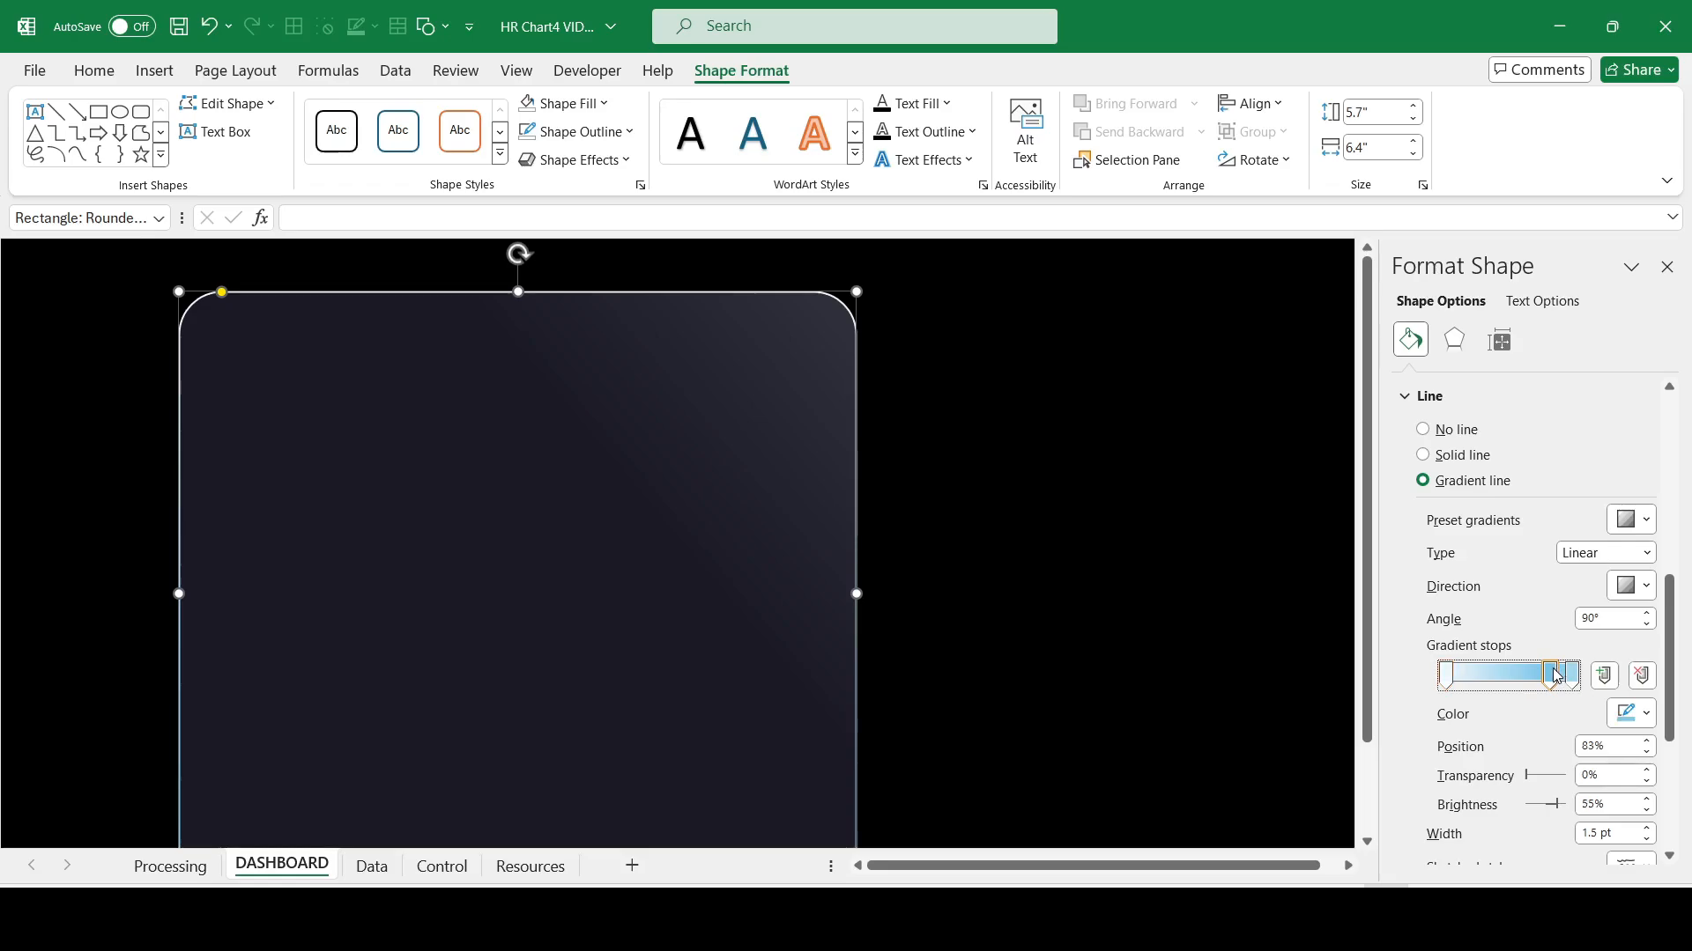
left_click(1641, 675)
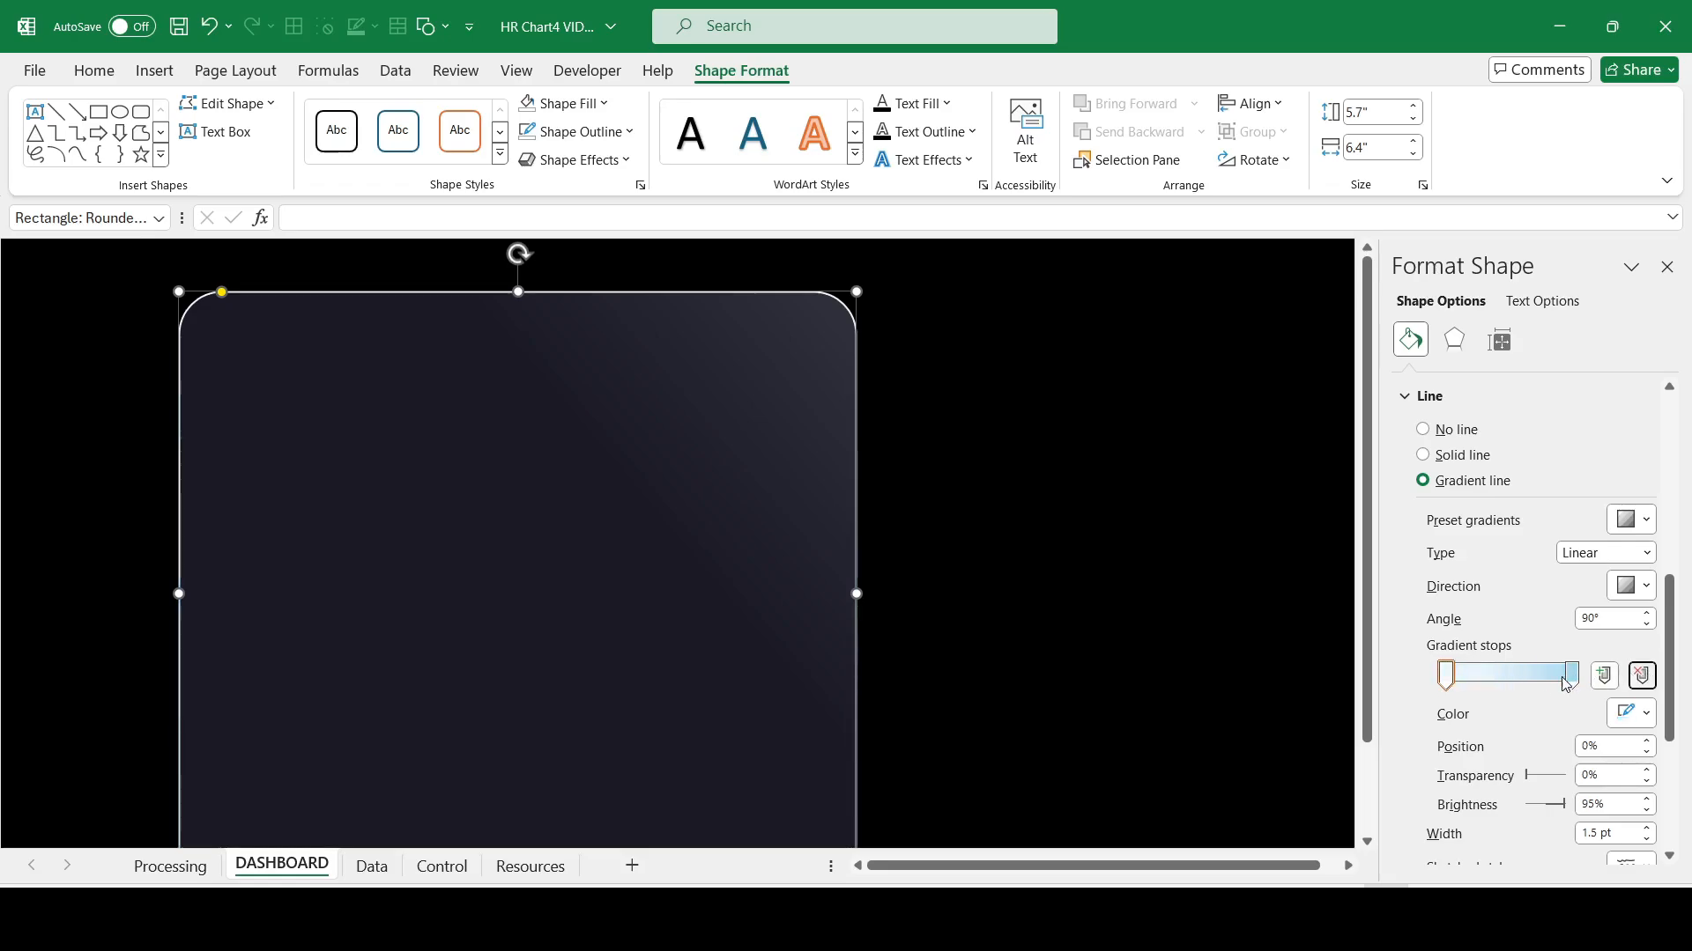
Step: Set the color of the outline gradient's 0% stop to #1A1A27
left_click(1646, 715)
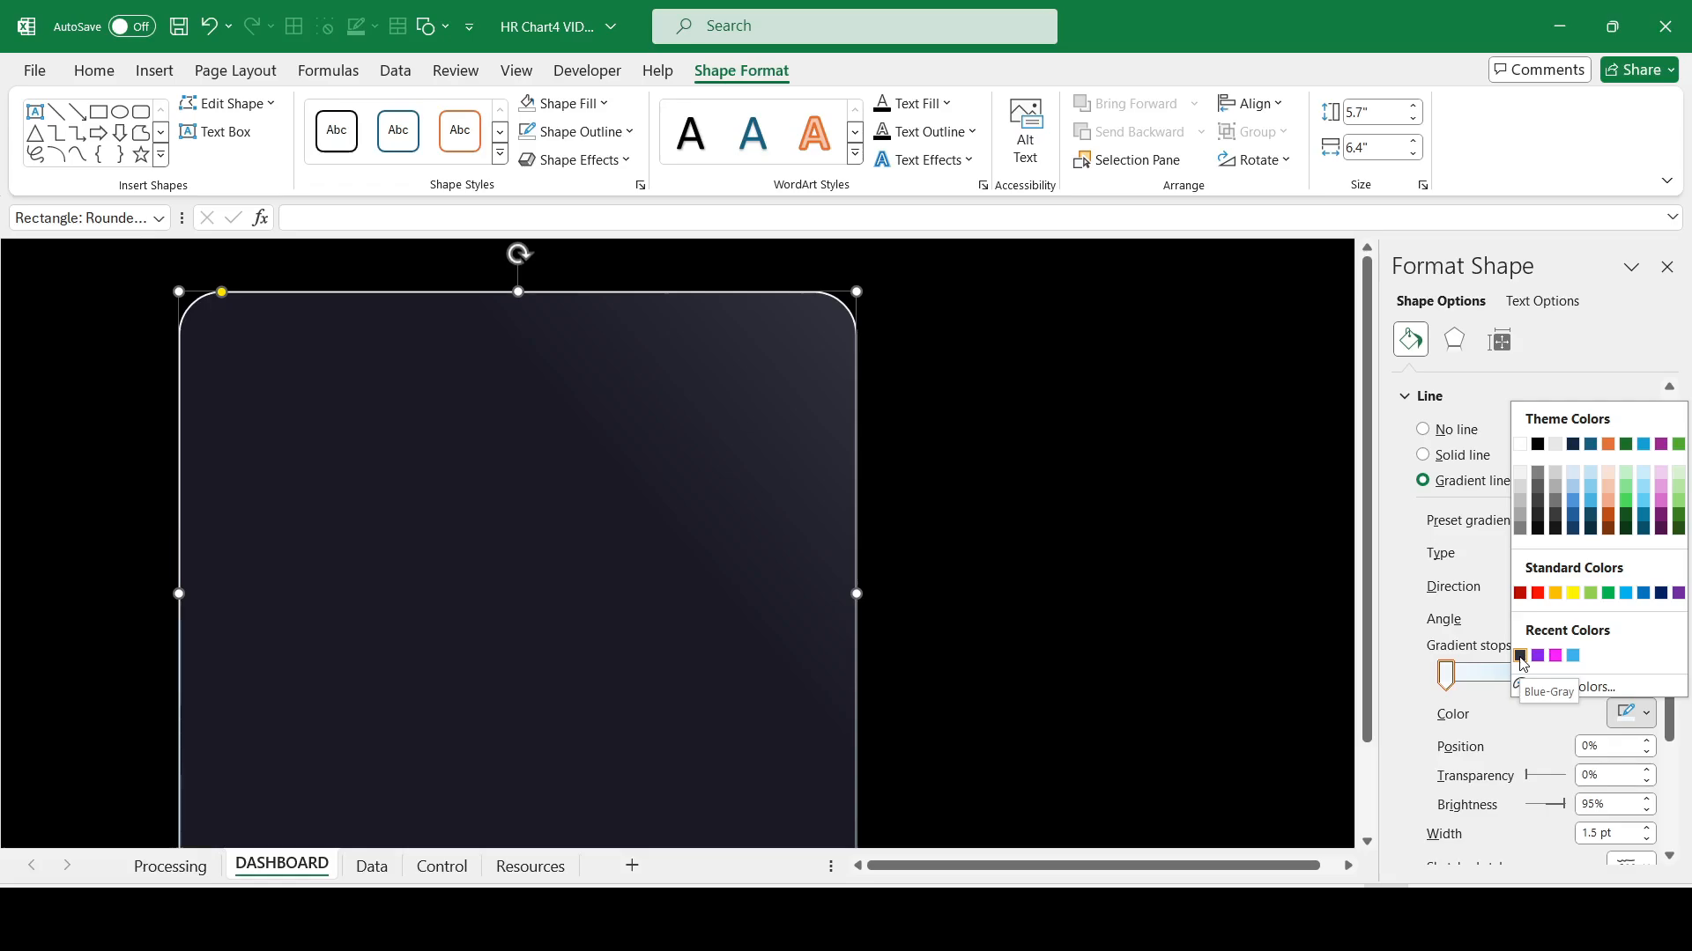
left_click(1537, 687)
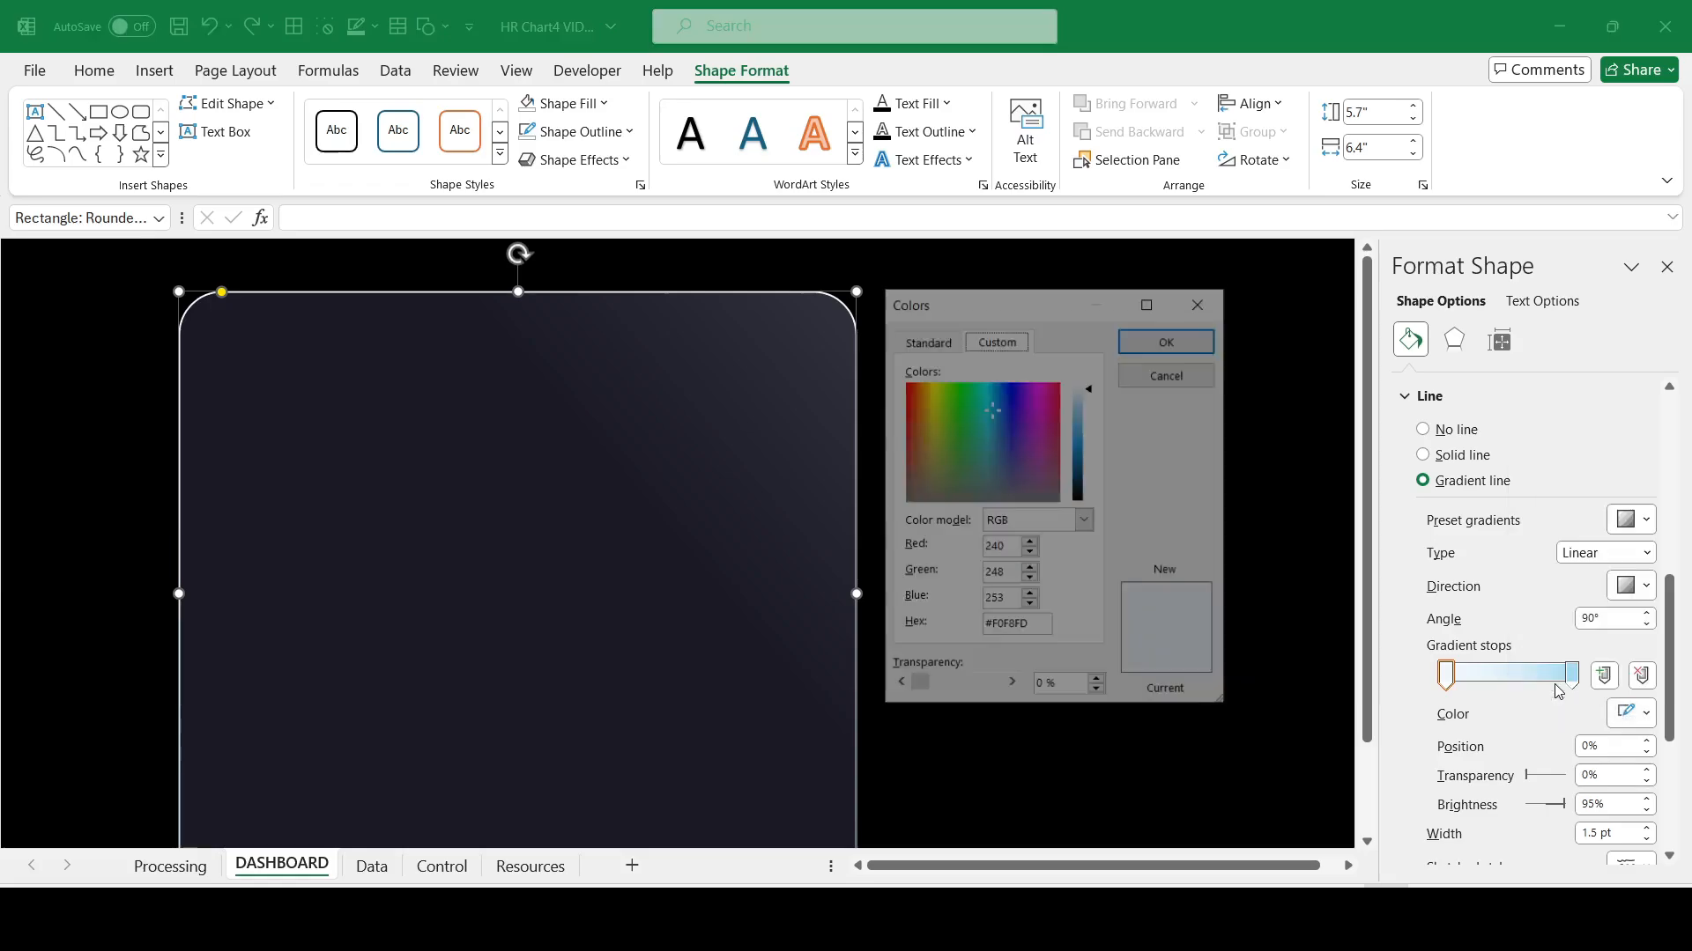
double_click(1013, 627)
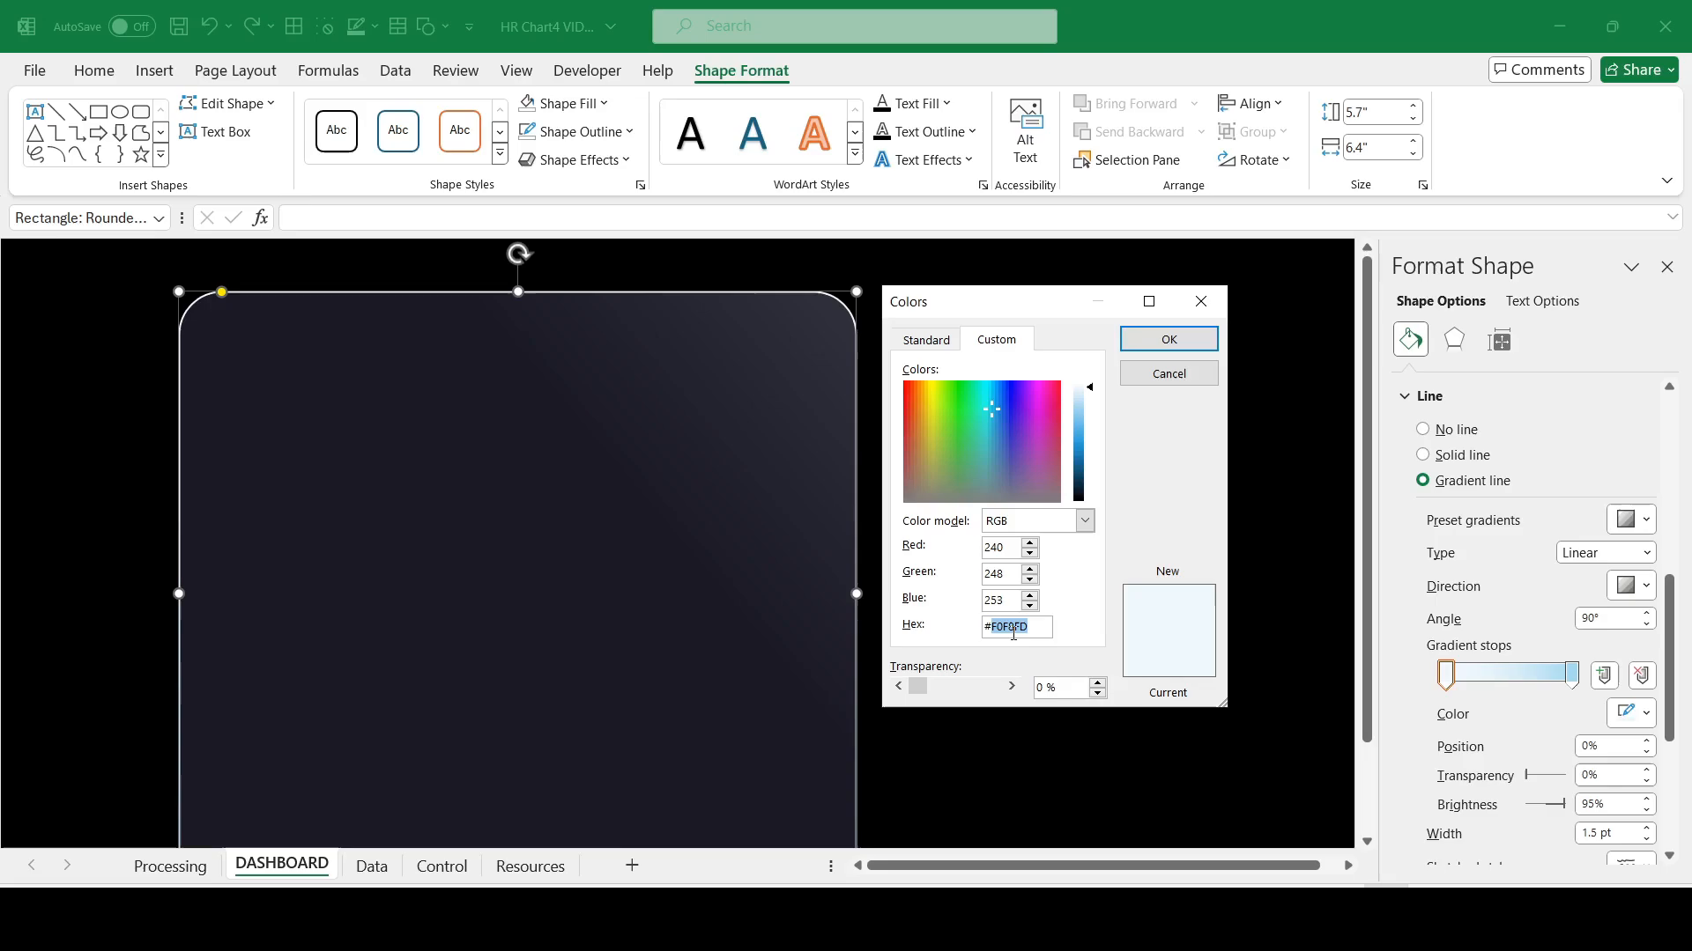
type("1A1A27")
key("Return")
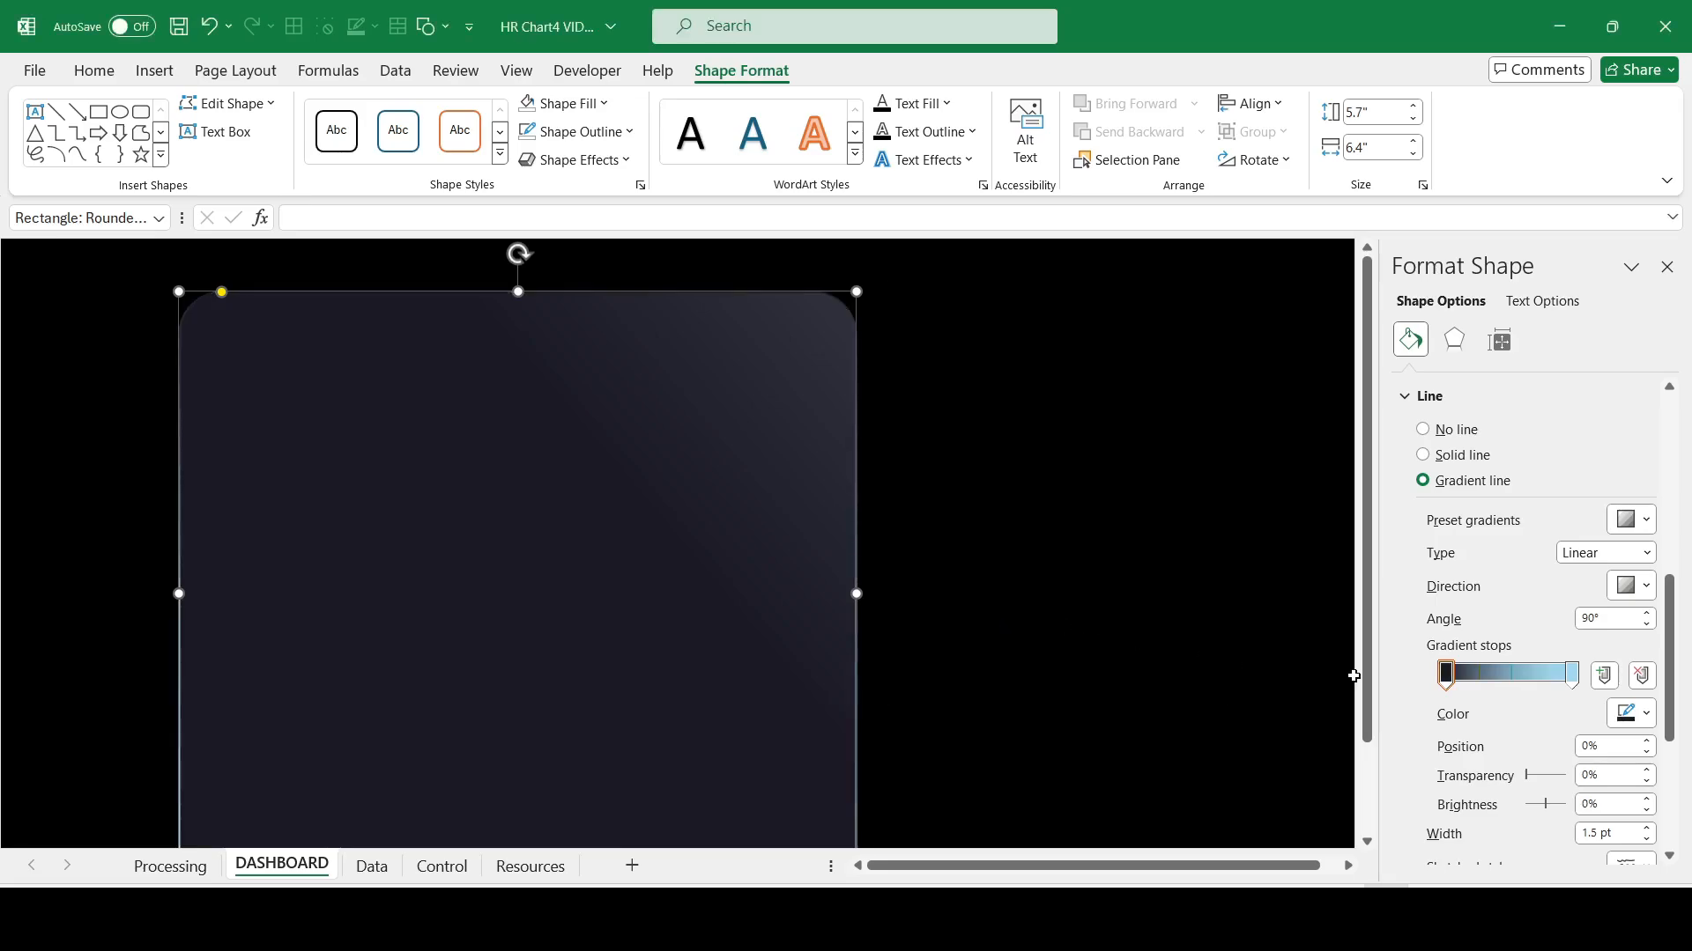
Step: Give the outline gradient a diagonal direction with a 310° angle, and move its dark stop to 32%
left_click(1644, 590)
left_click(1419, 696)
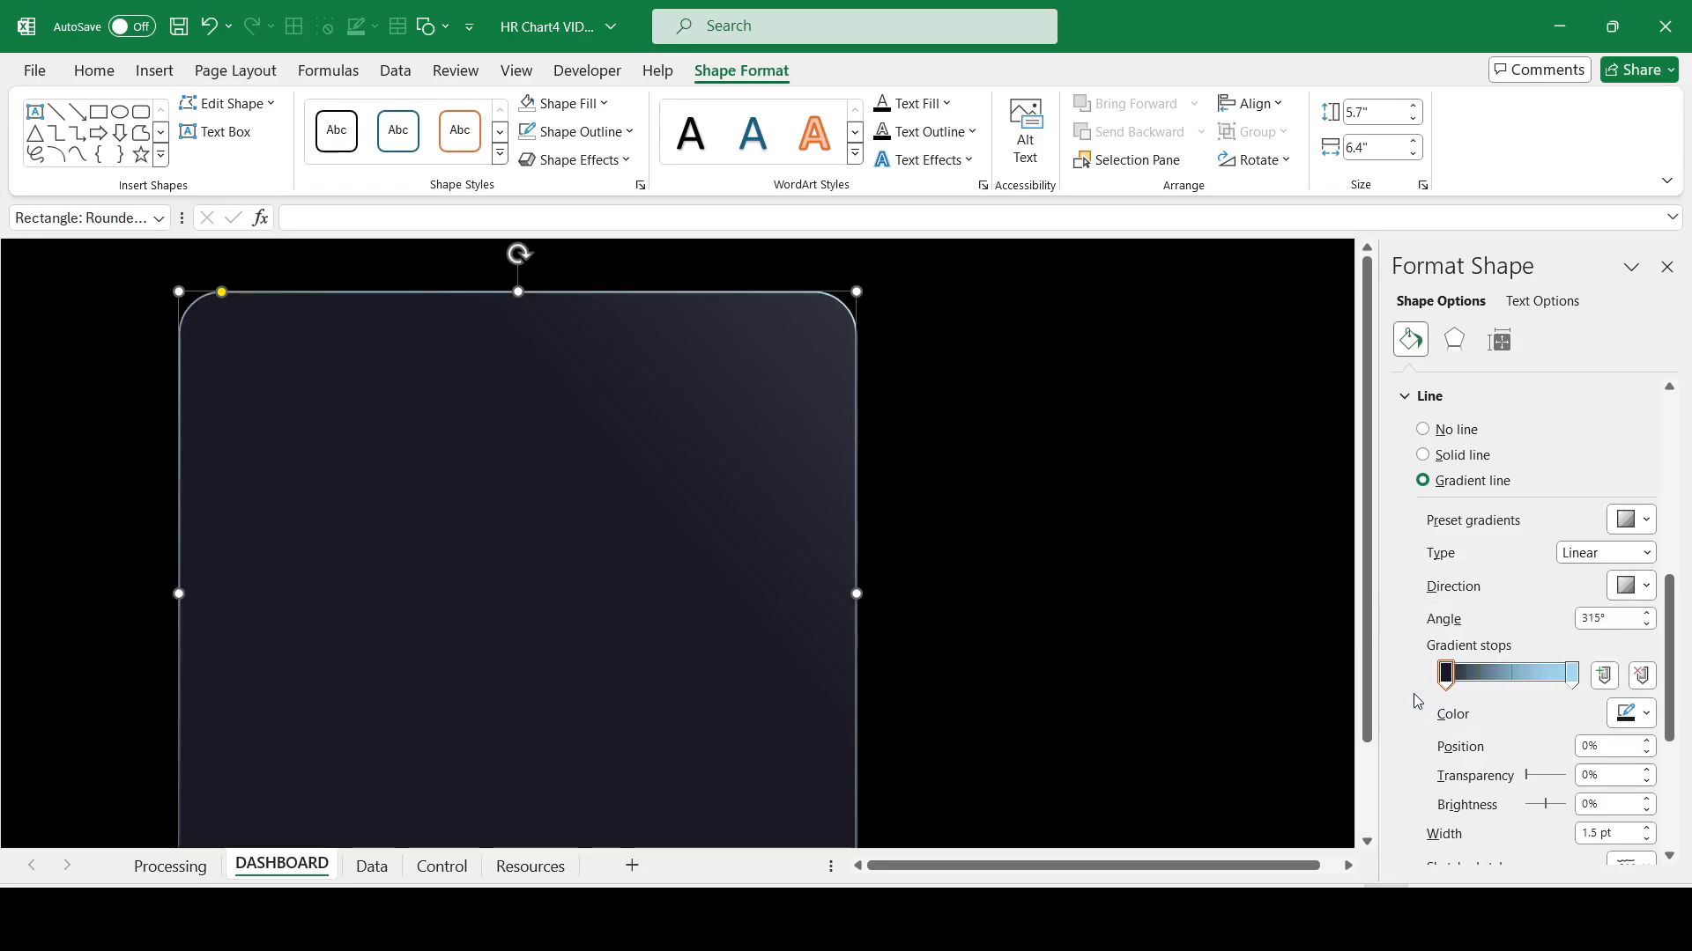
left_click(1646, 613)
left_click(1646, 613)
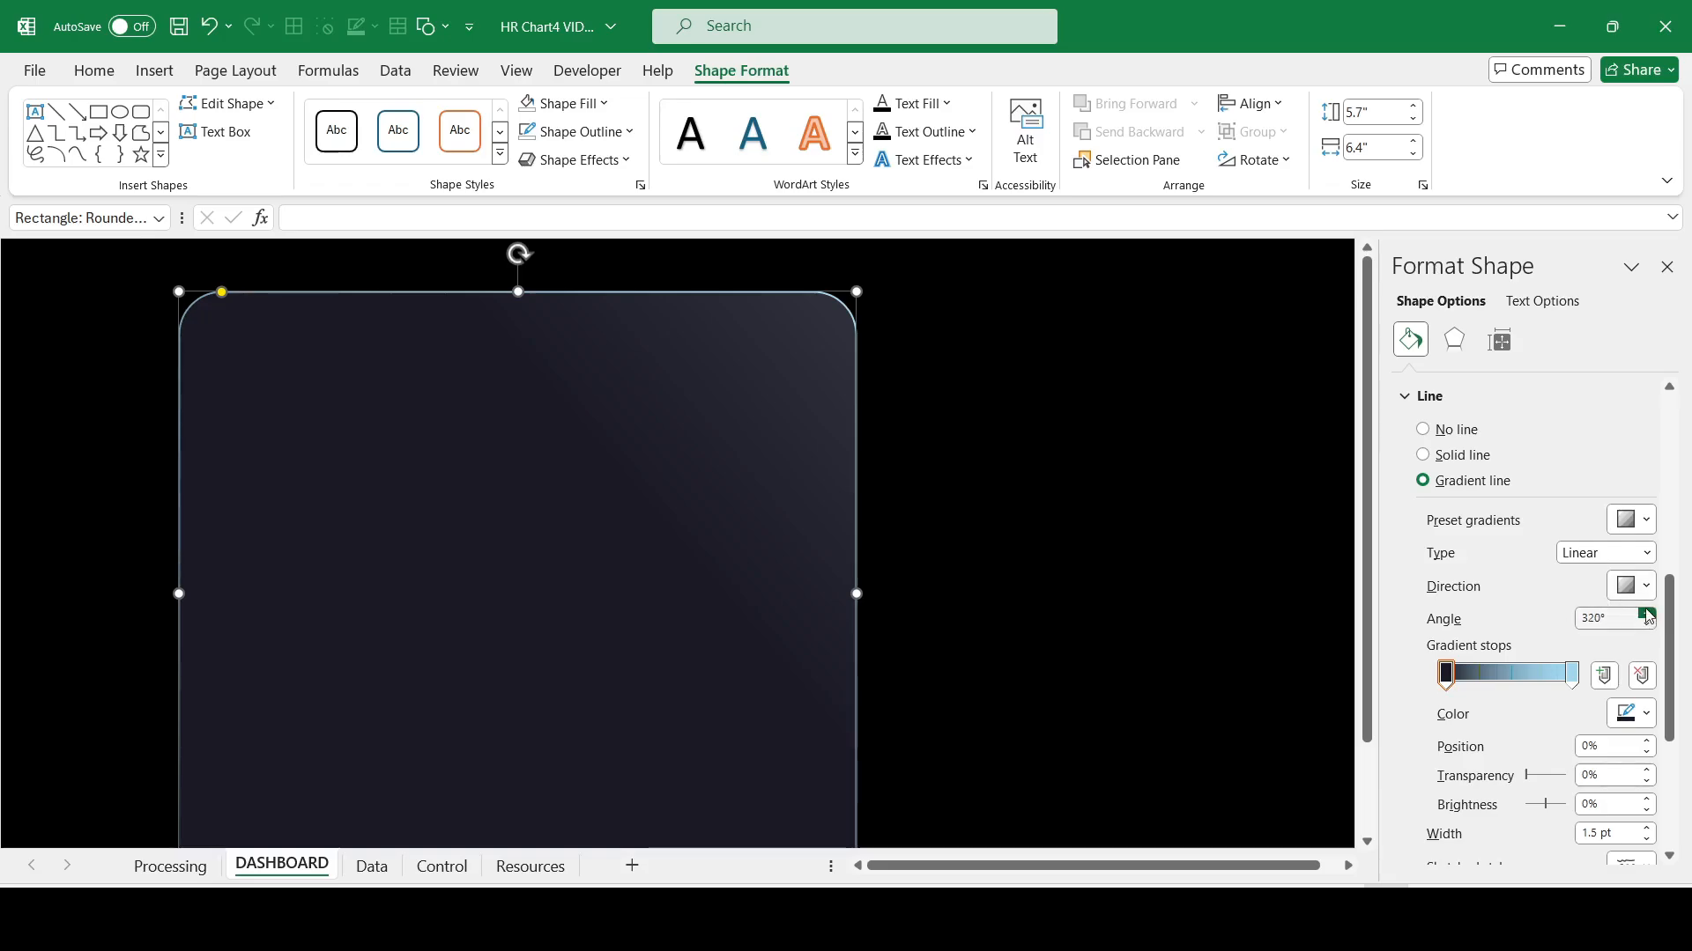
left_click(1646, 613)
left_click(1646, 615)
left_click(1645, 622)
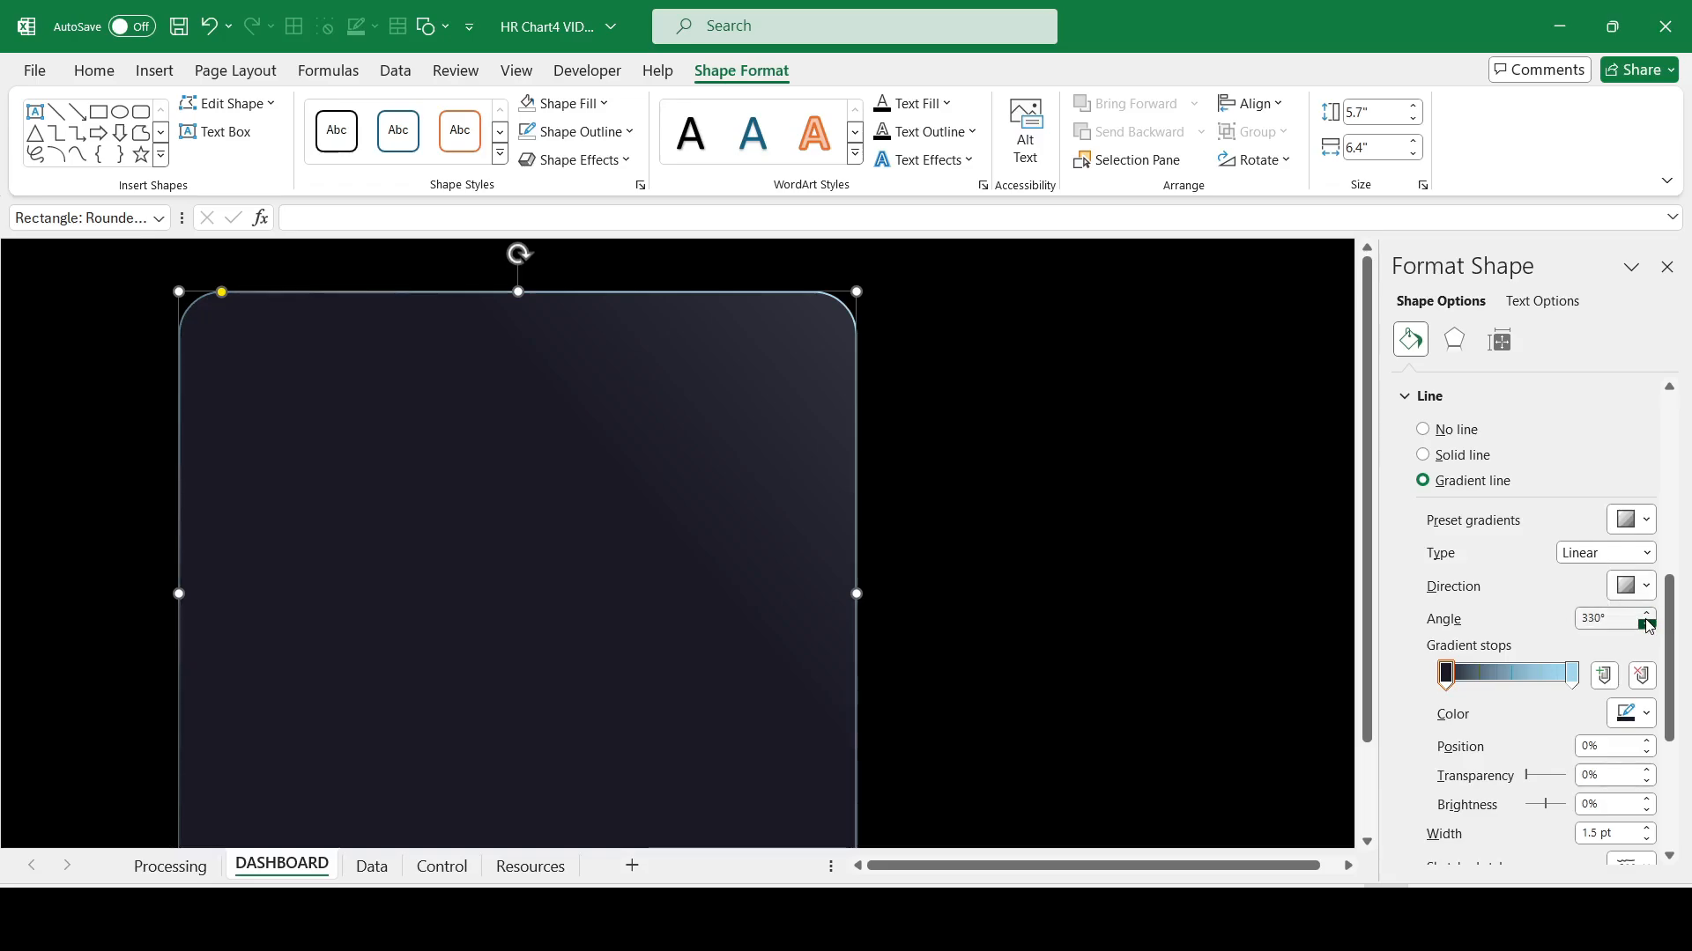
left_click(1645, 622)
left_click(1646, 623)
left_click(1646, 623)
left_click(1646, 623)
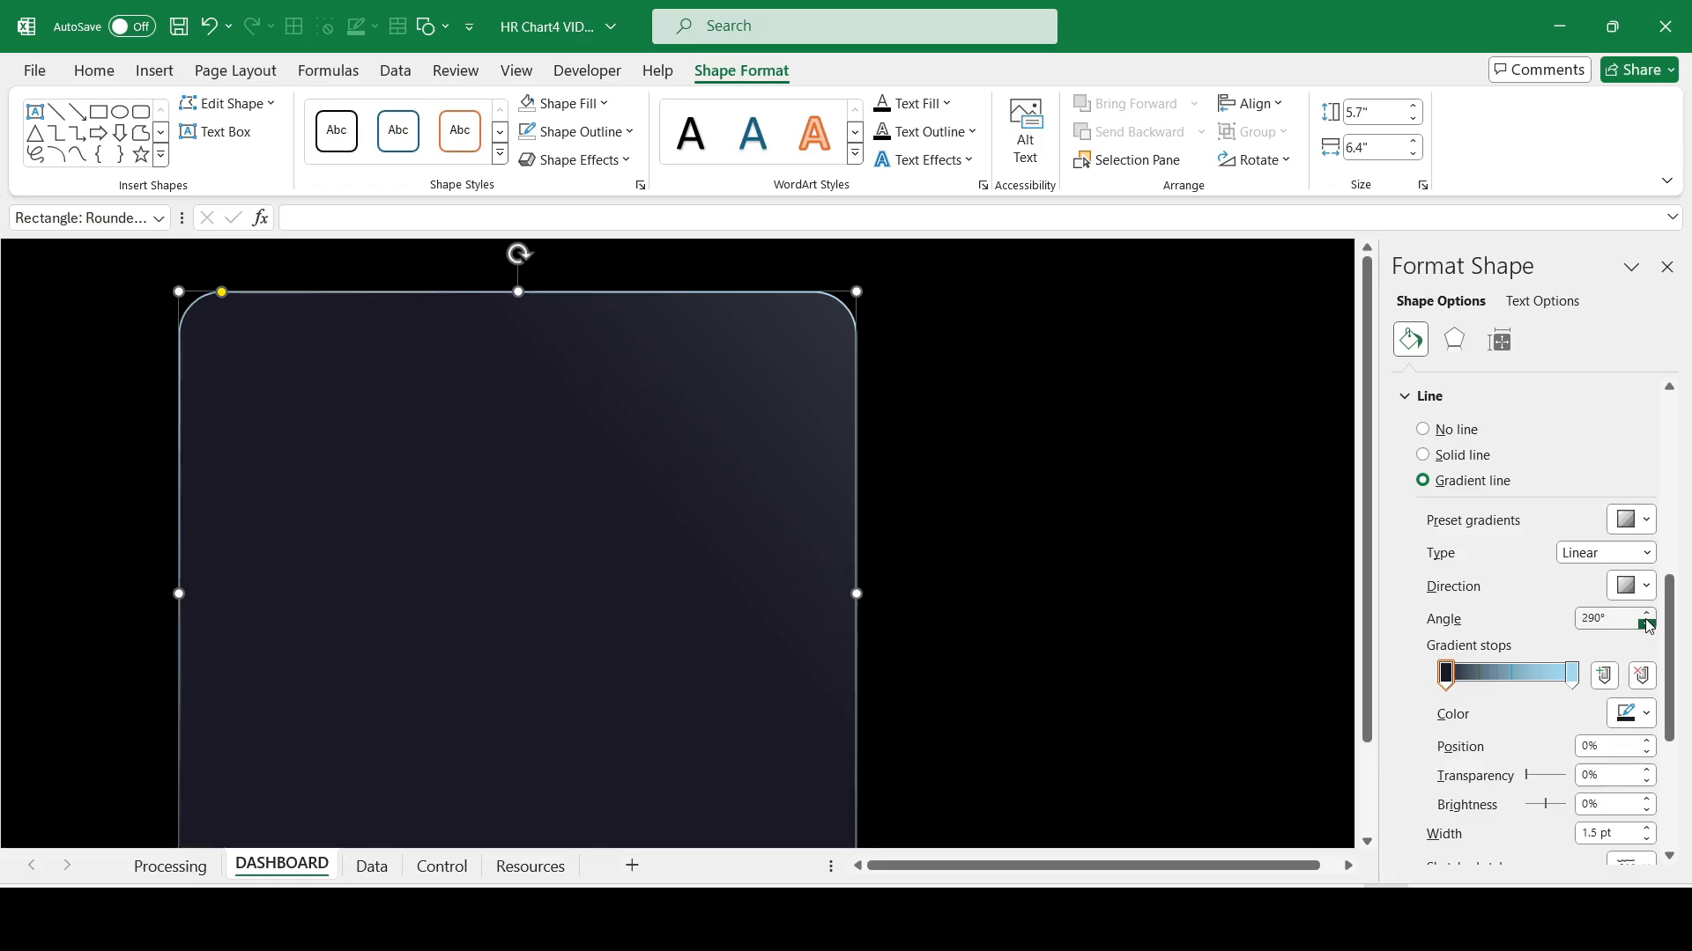
left_click_drag(1465, 677, 1505, 676)
left_click(1646, 614)
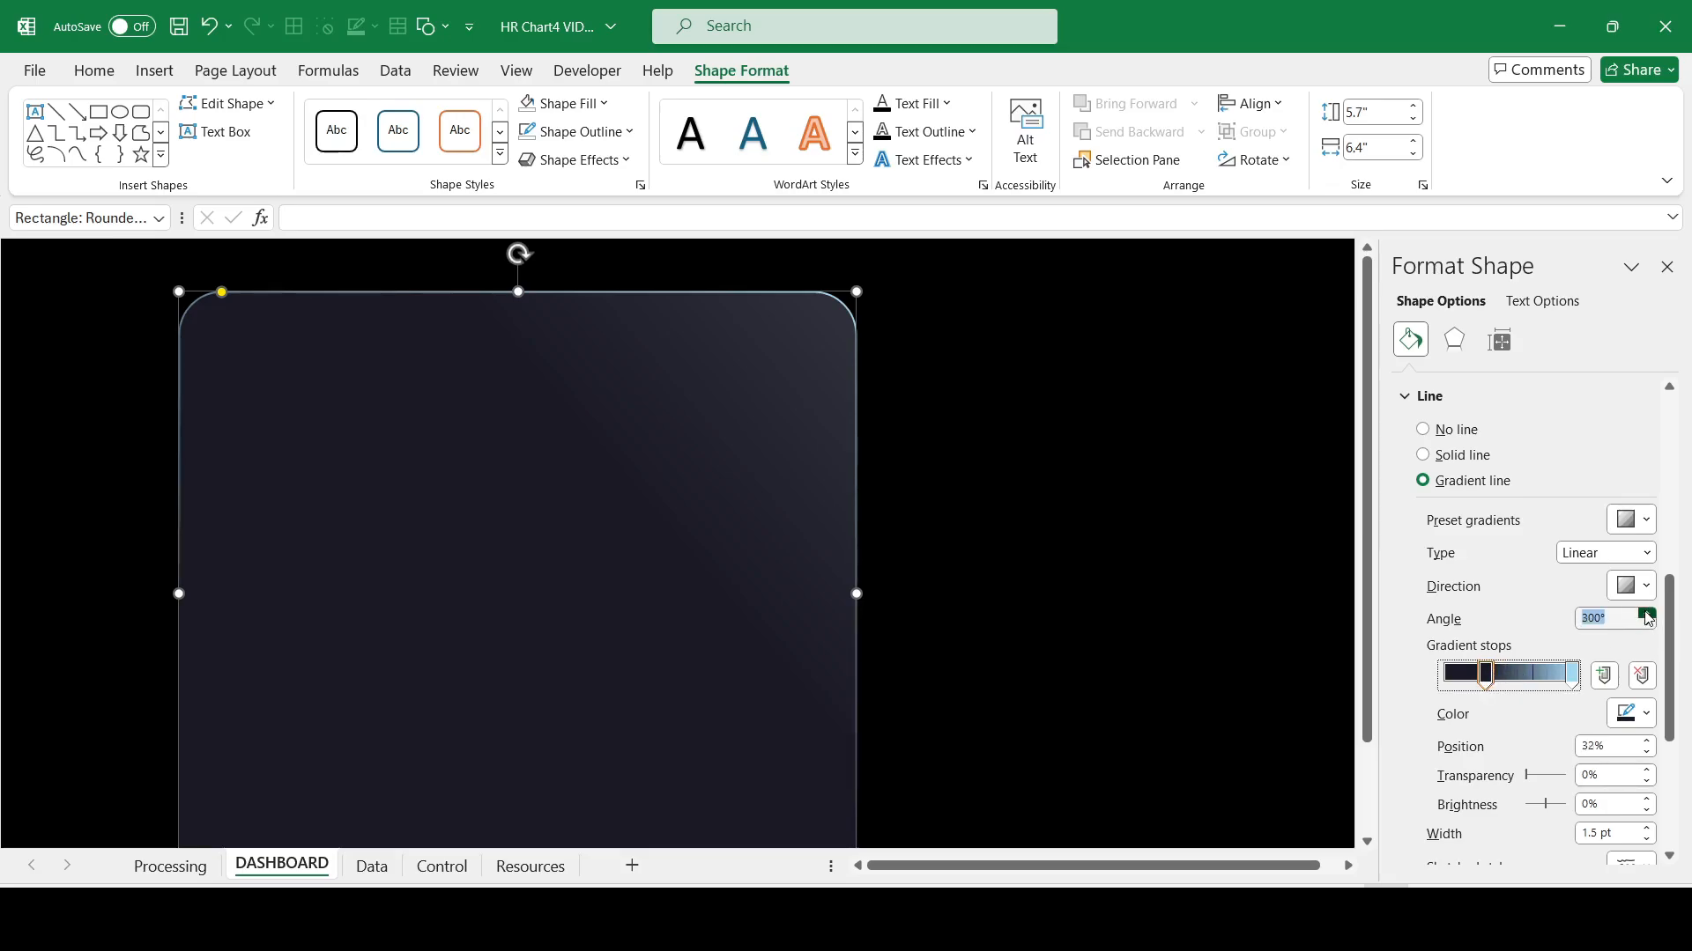
left_click(1645, 614)
Step: Set the color of the outline gradient's 100% stop to #B6B8CF
left_click(1571, 674)
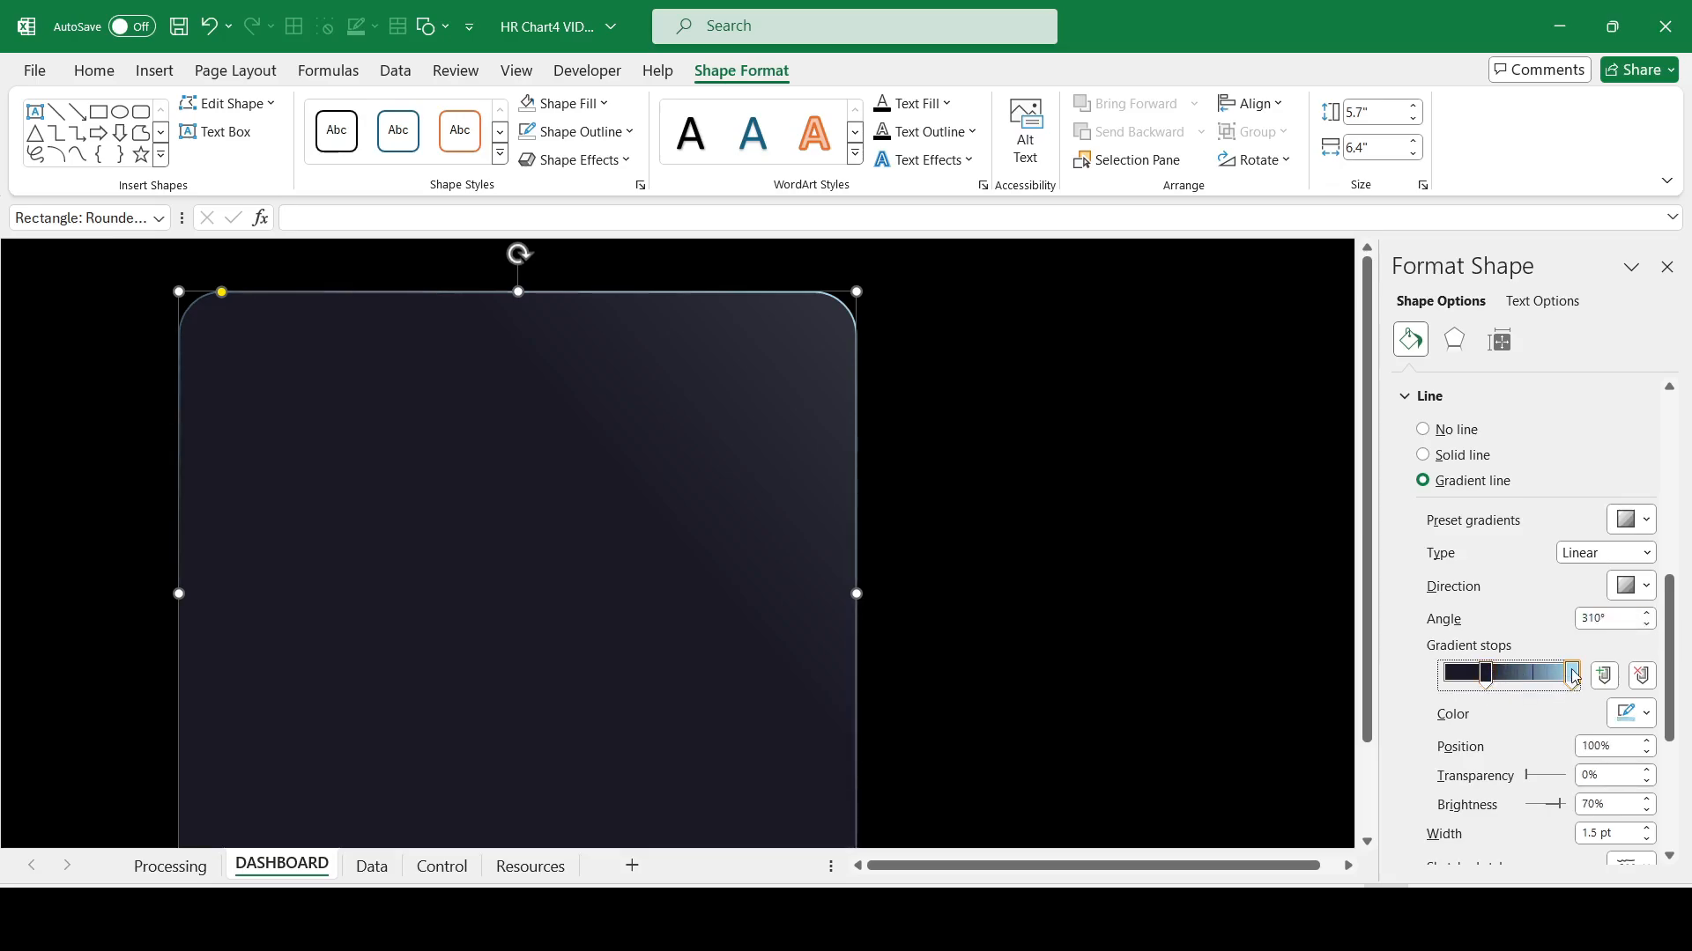
left_click(1646, 714)
left_click(1614, 696)
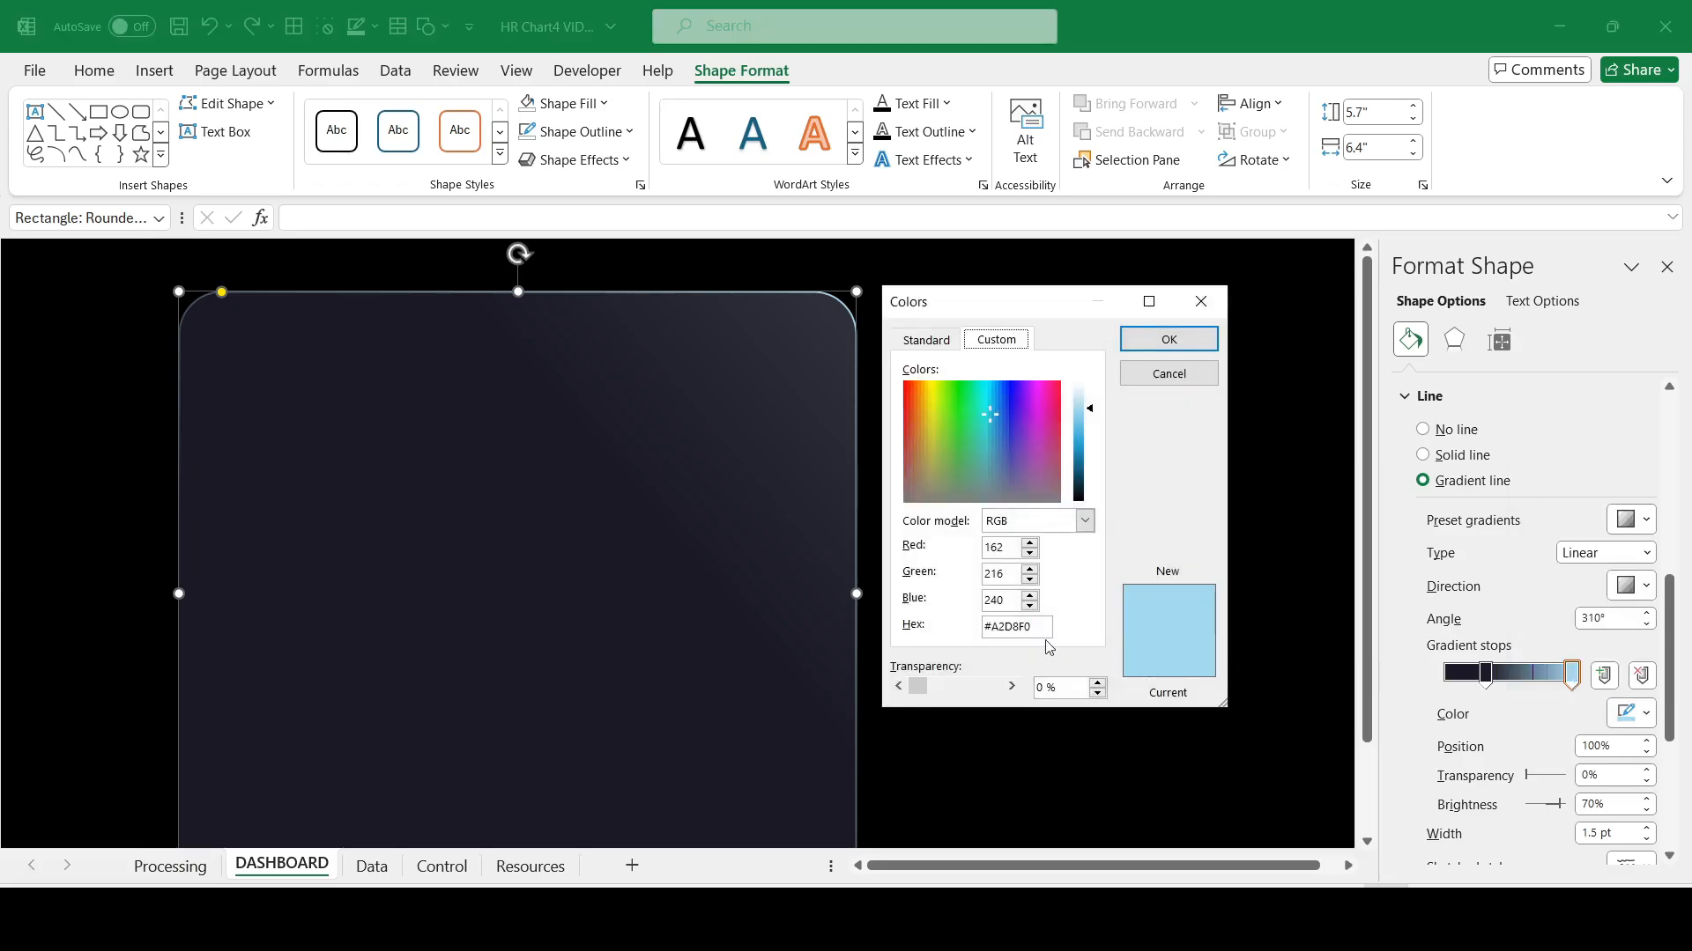
double_click(1022, 627)
type("B6B8CF")
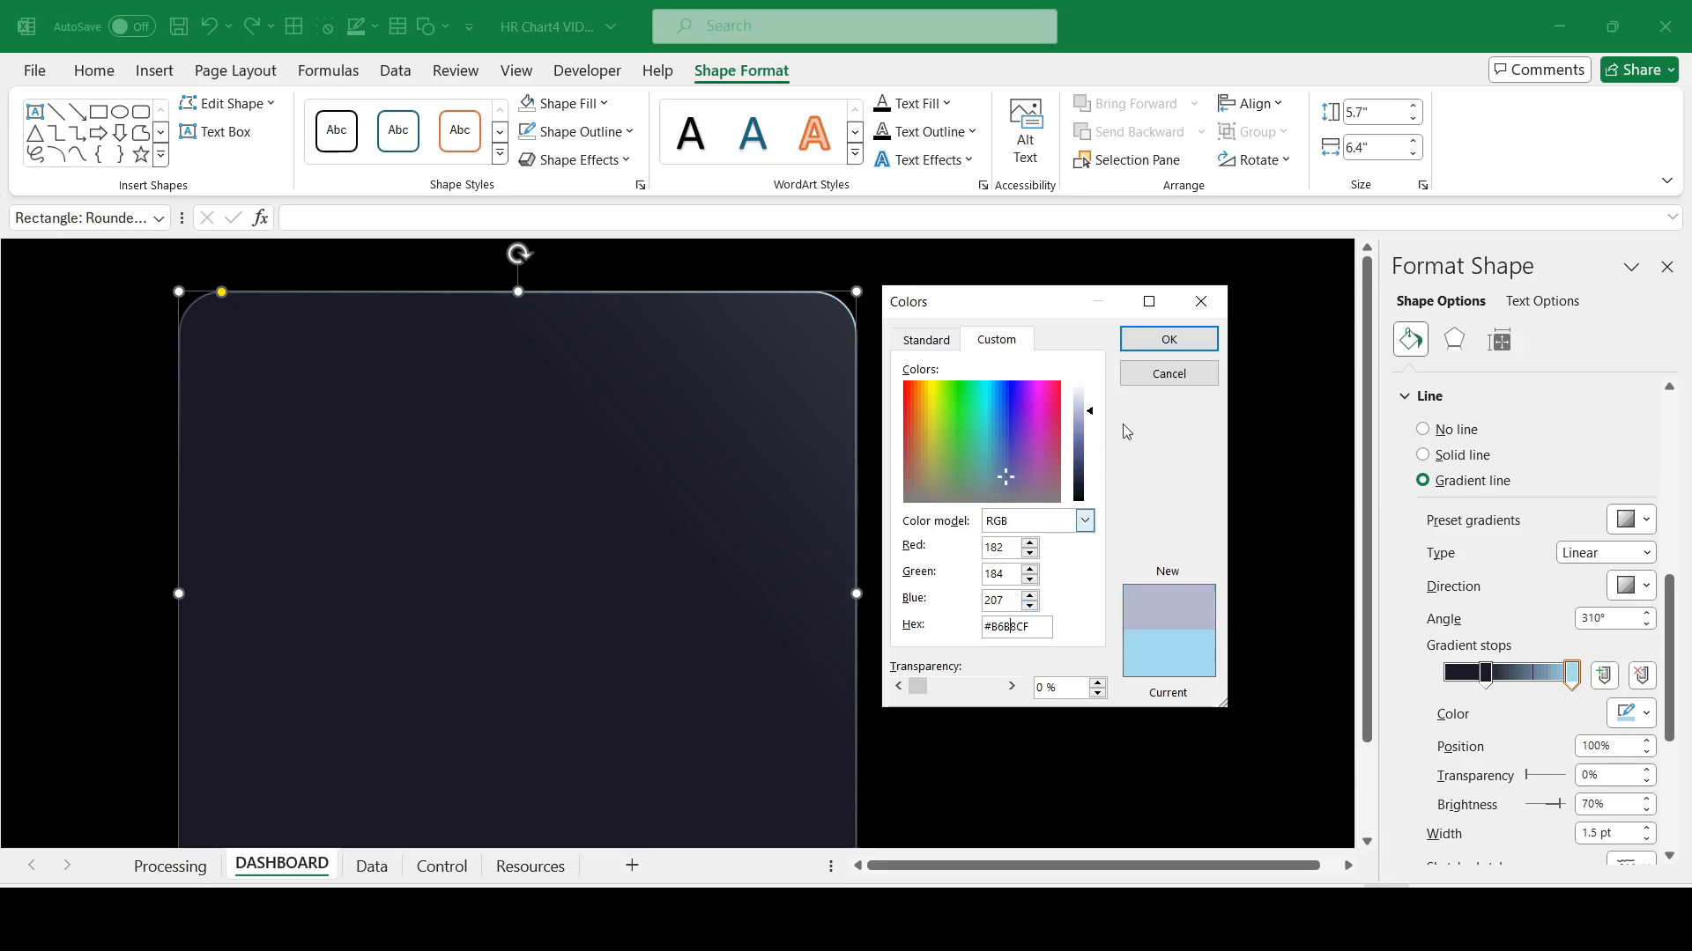
left_click(1170, 339)
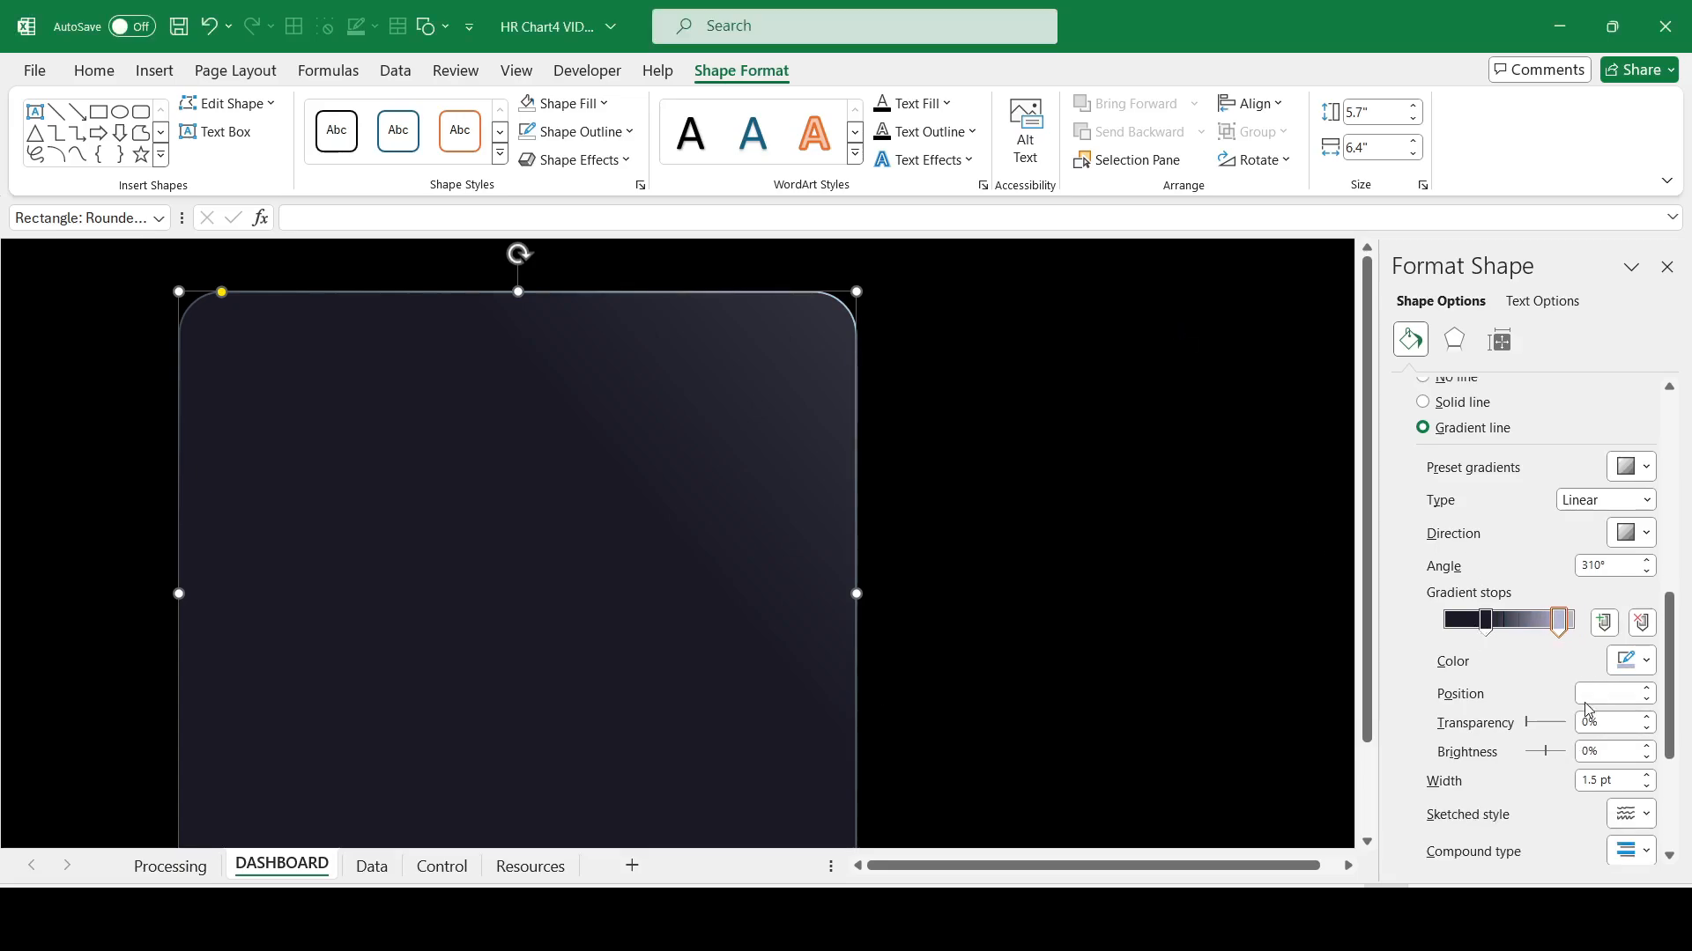
Step: Move the outline gradient's light stop to 90% and set the outline width to 0.75 pt
scroll(1478, 630, "down", 1)
left_click_drag(1572, 620, 1560, 620)
left_click(1648, 789)
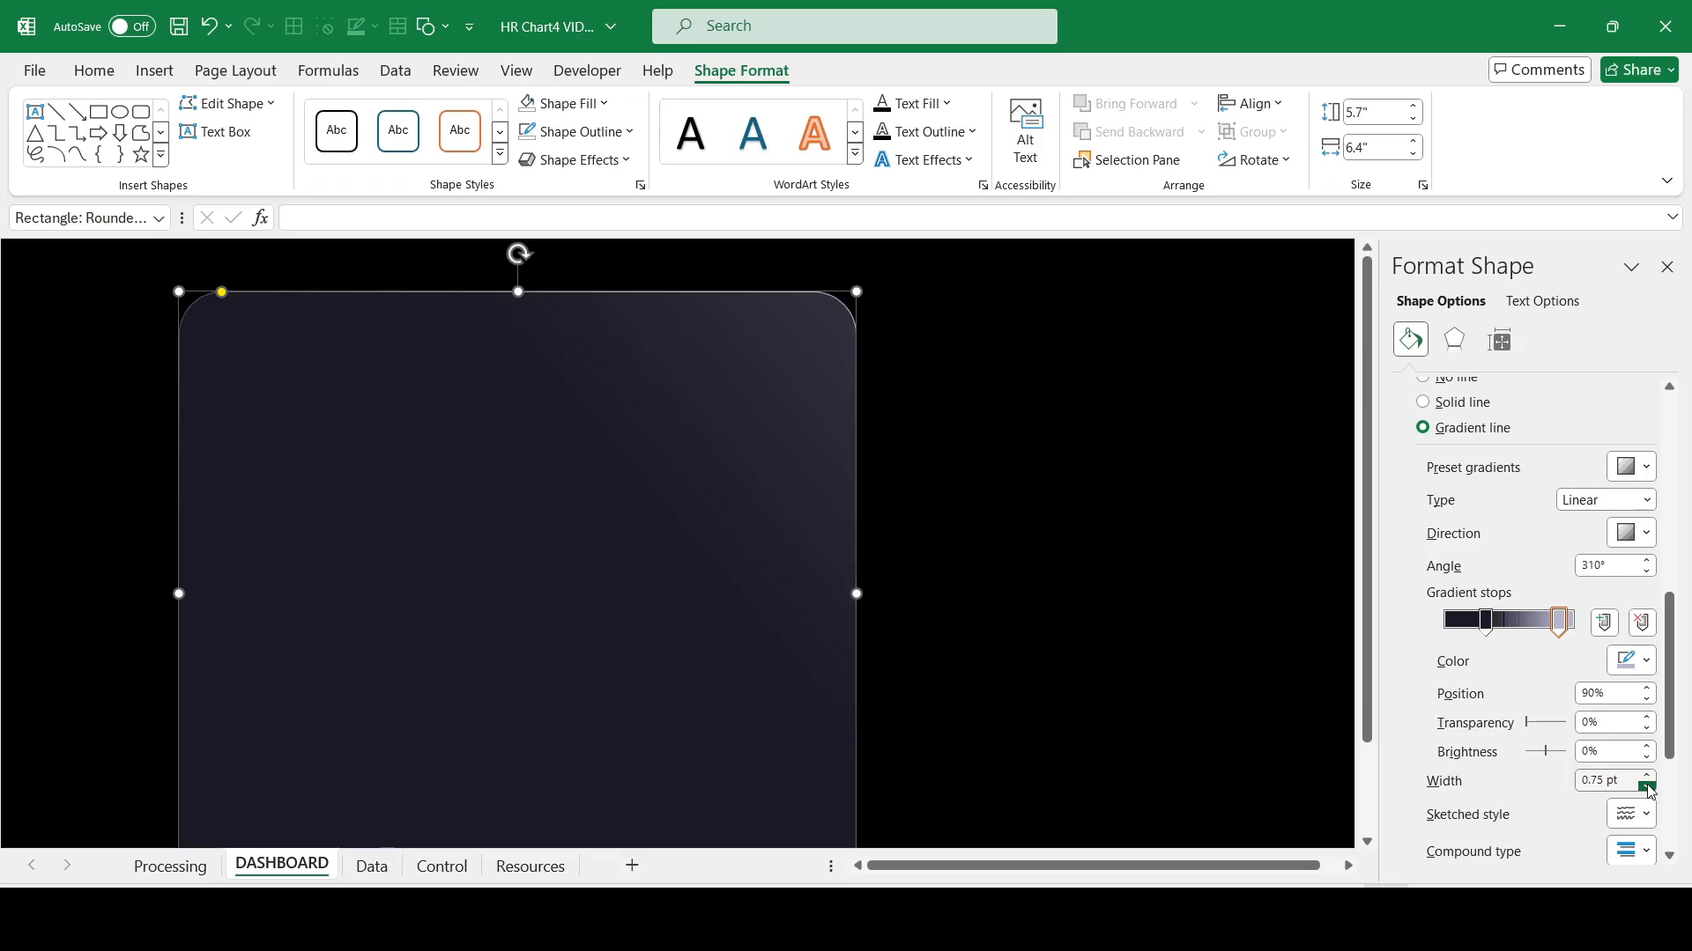
left_click(1136, 665)
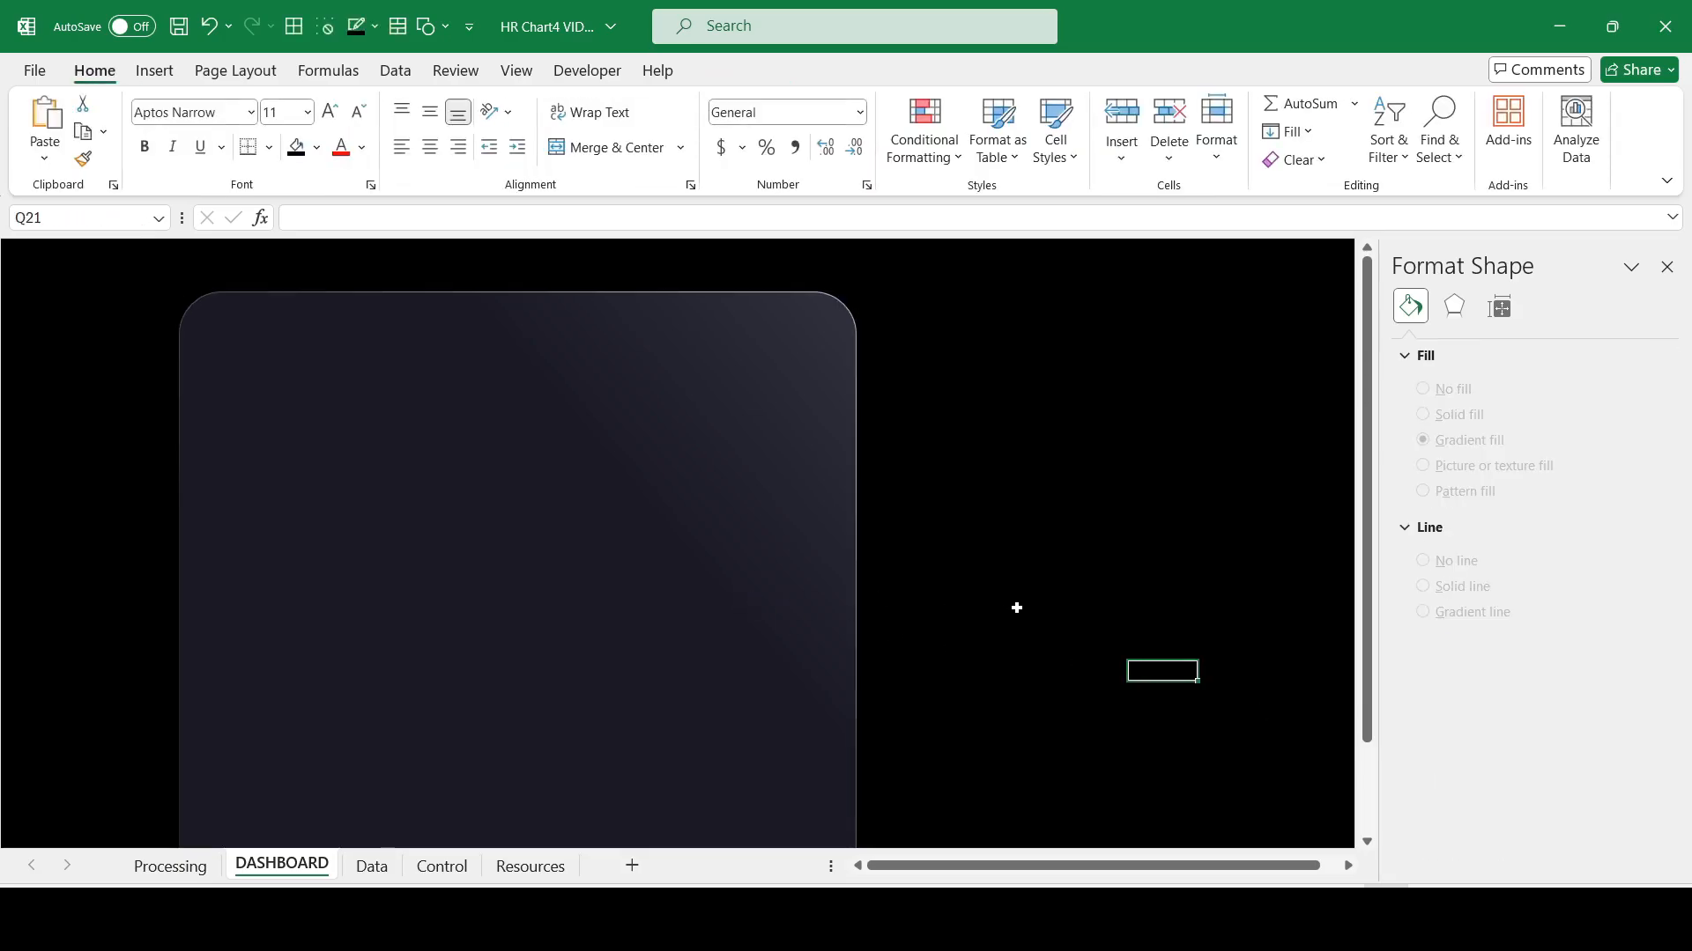
scroll(1015, 604, "down", 2)
scroll(1012, 600, "up", 2)
Step: Draw a rounded rectangle about 4.28 by 1.13 inches in the panel's upper part and fully round its ends into a pill
left_click(154, 71)
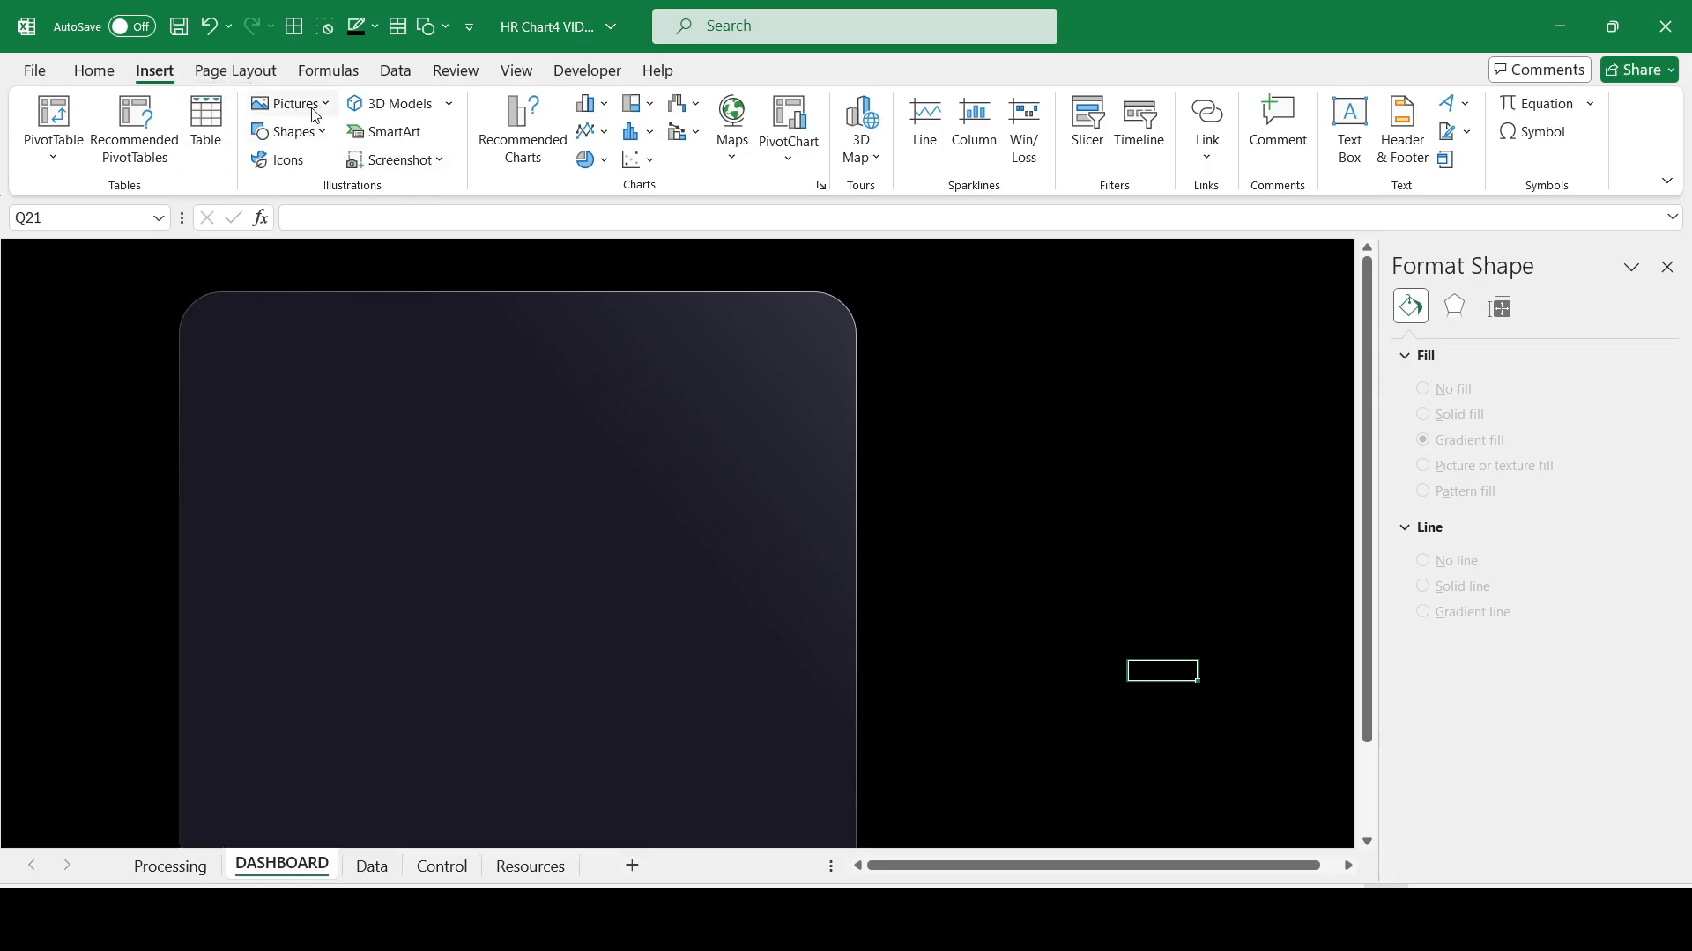
left_click(288, 131)
left_click(343, 192)
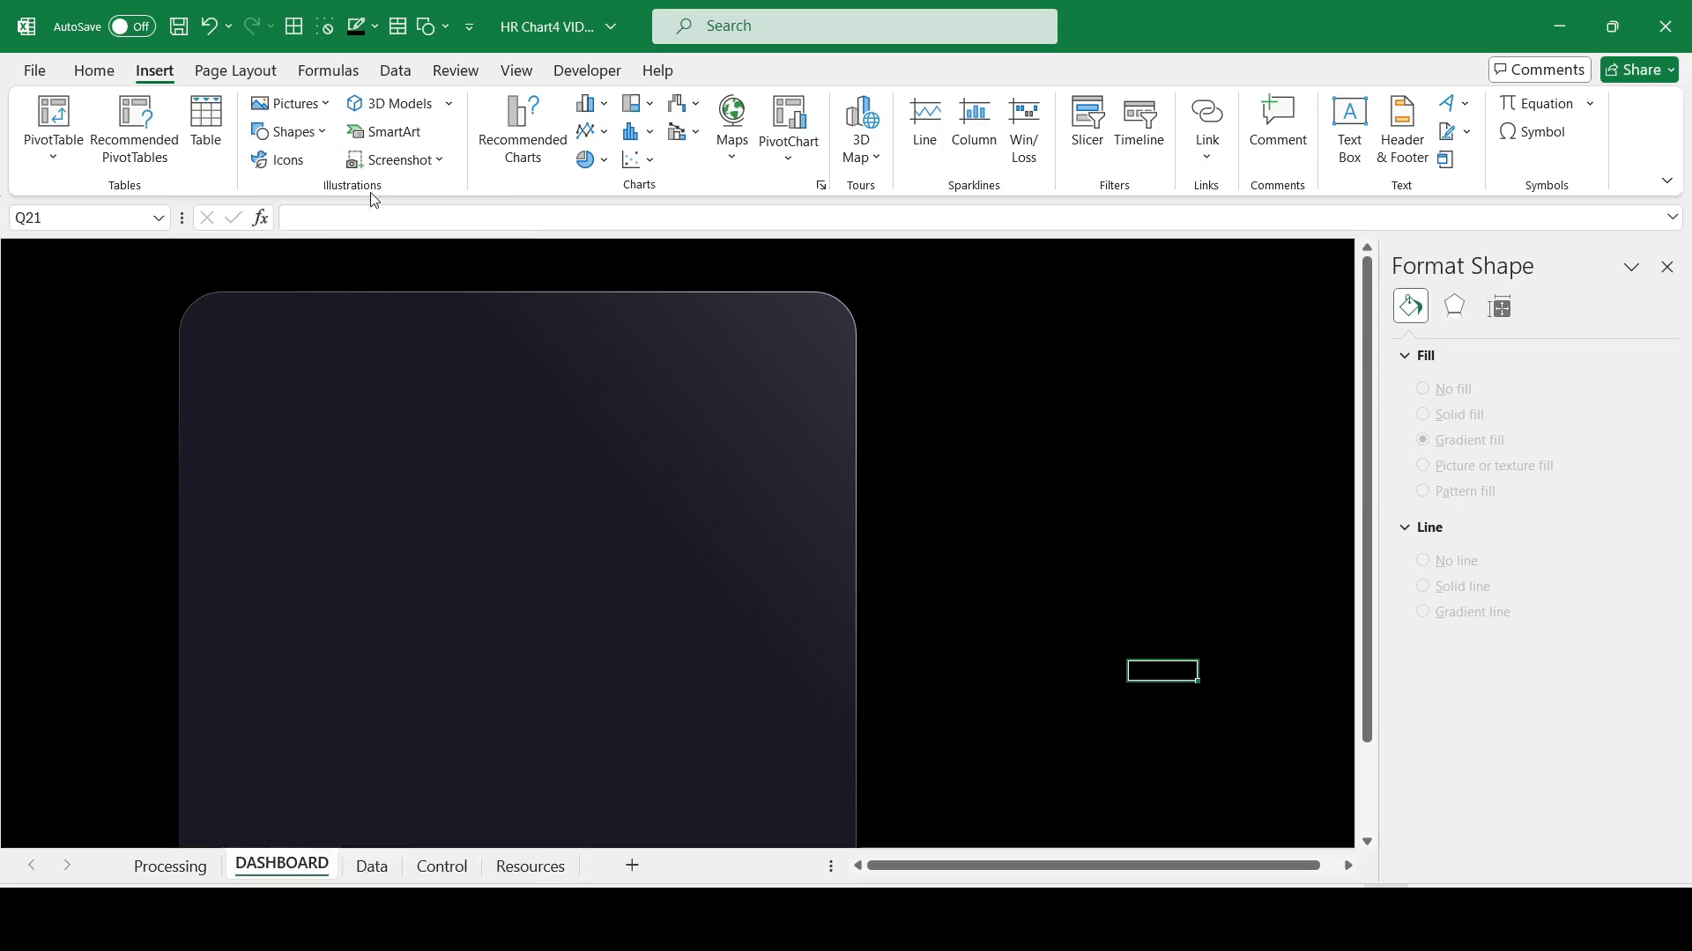
left_click_drag(302, 389, 754, 509)
left_click_drag(324, 389, 414, 405)
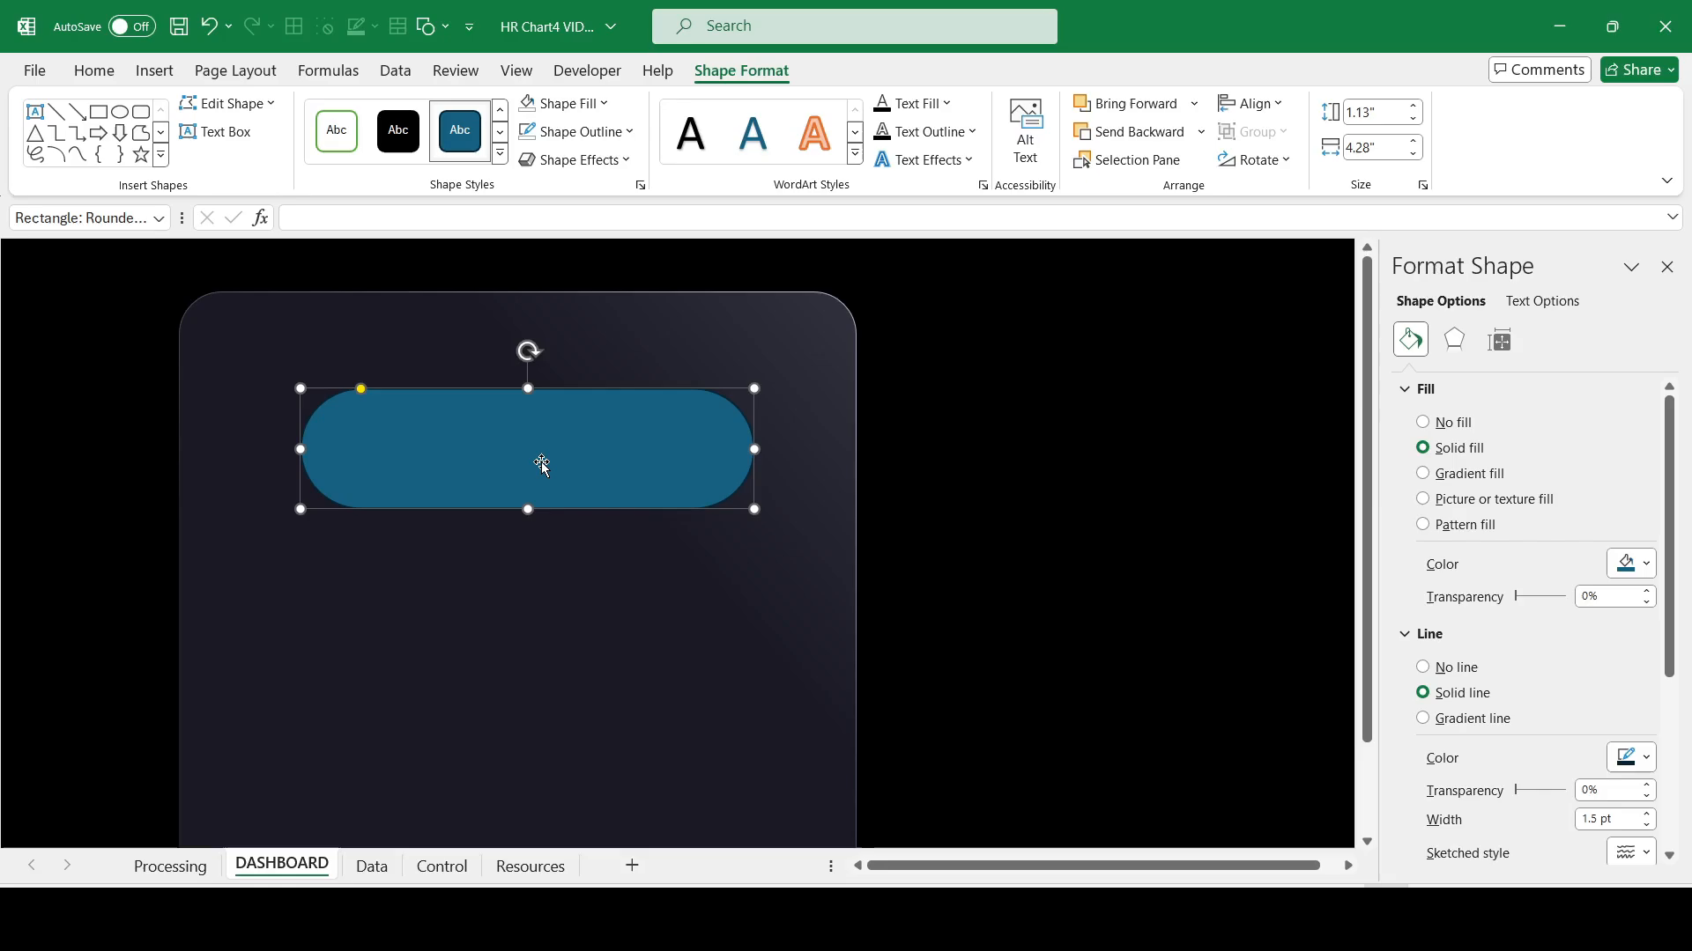
Step: Remove the pill shape's outline and give it a solid black fill
scroll(1473, 754, "down", 3)
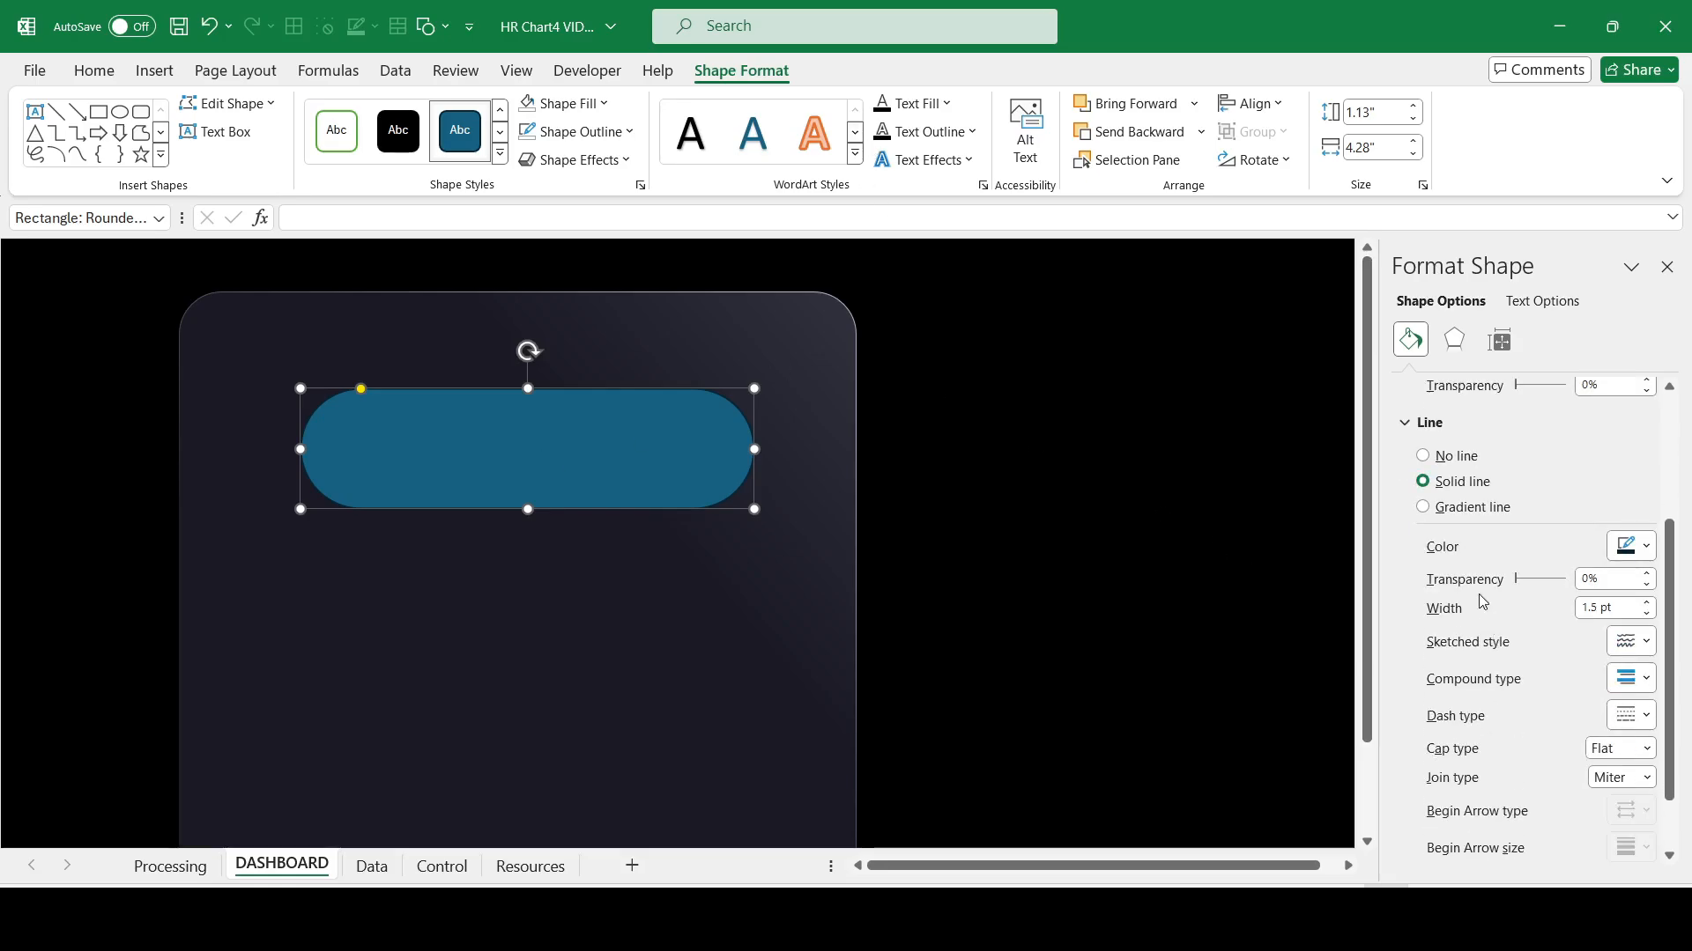
left_click(1458, 455)
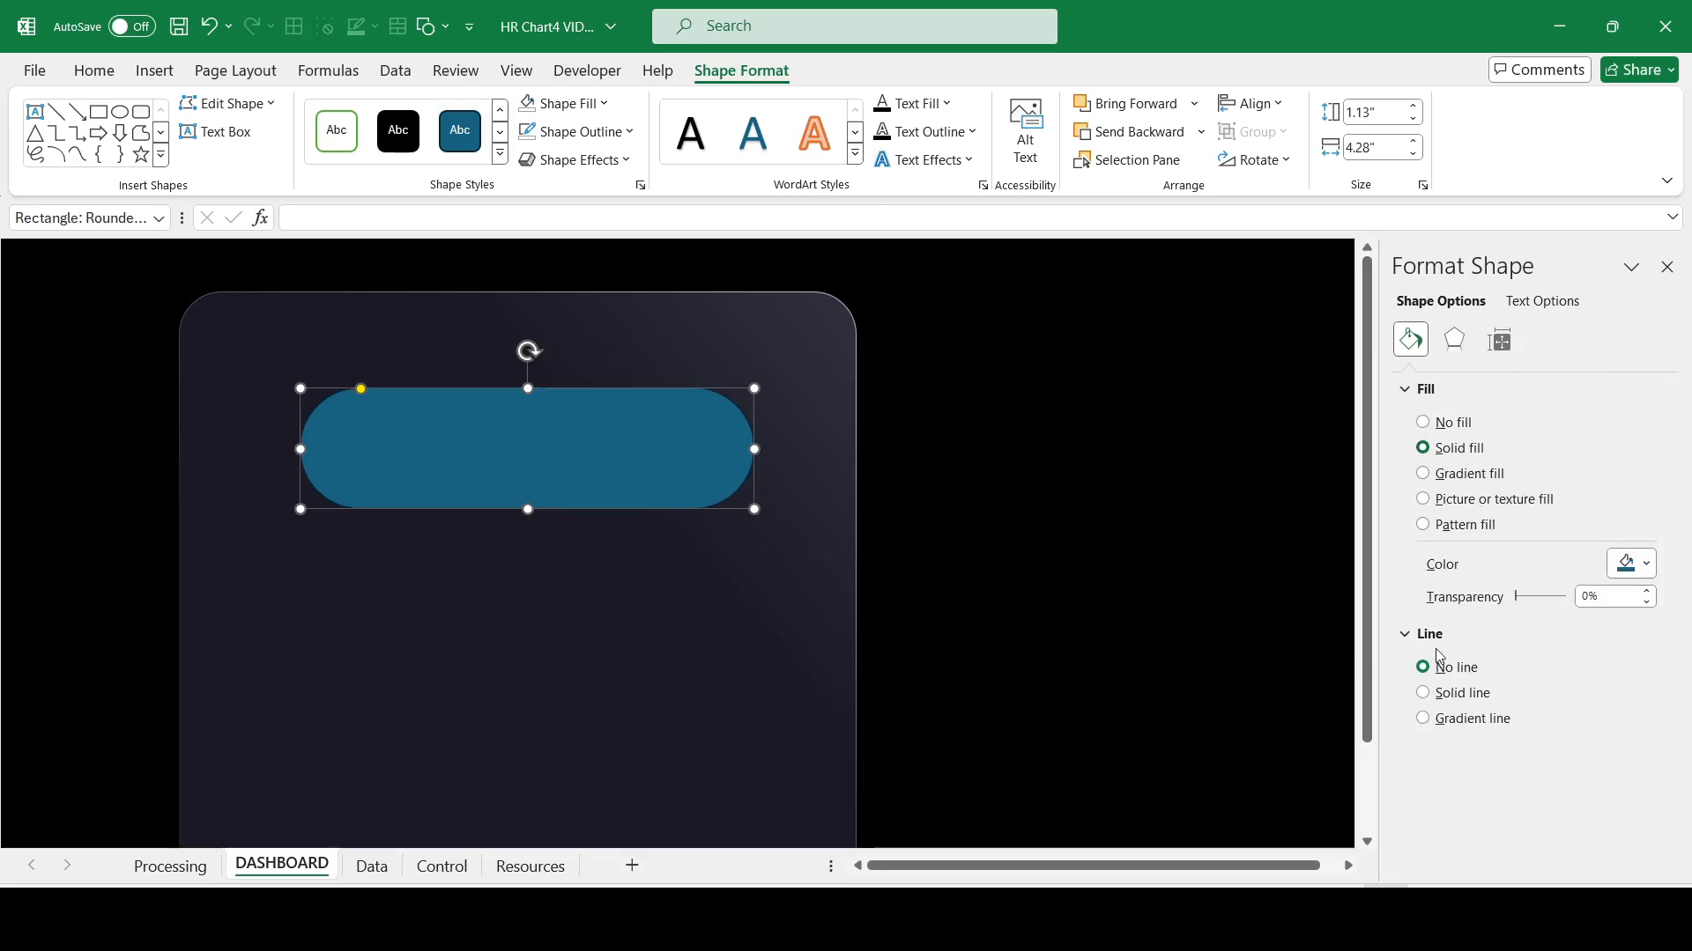
left_click(1631, 564)
left_click(1539, 627)
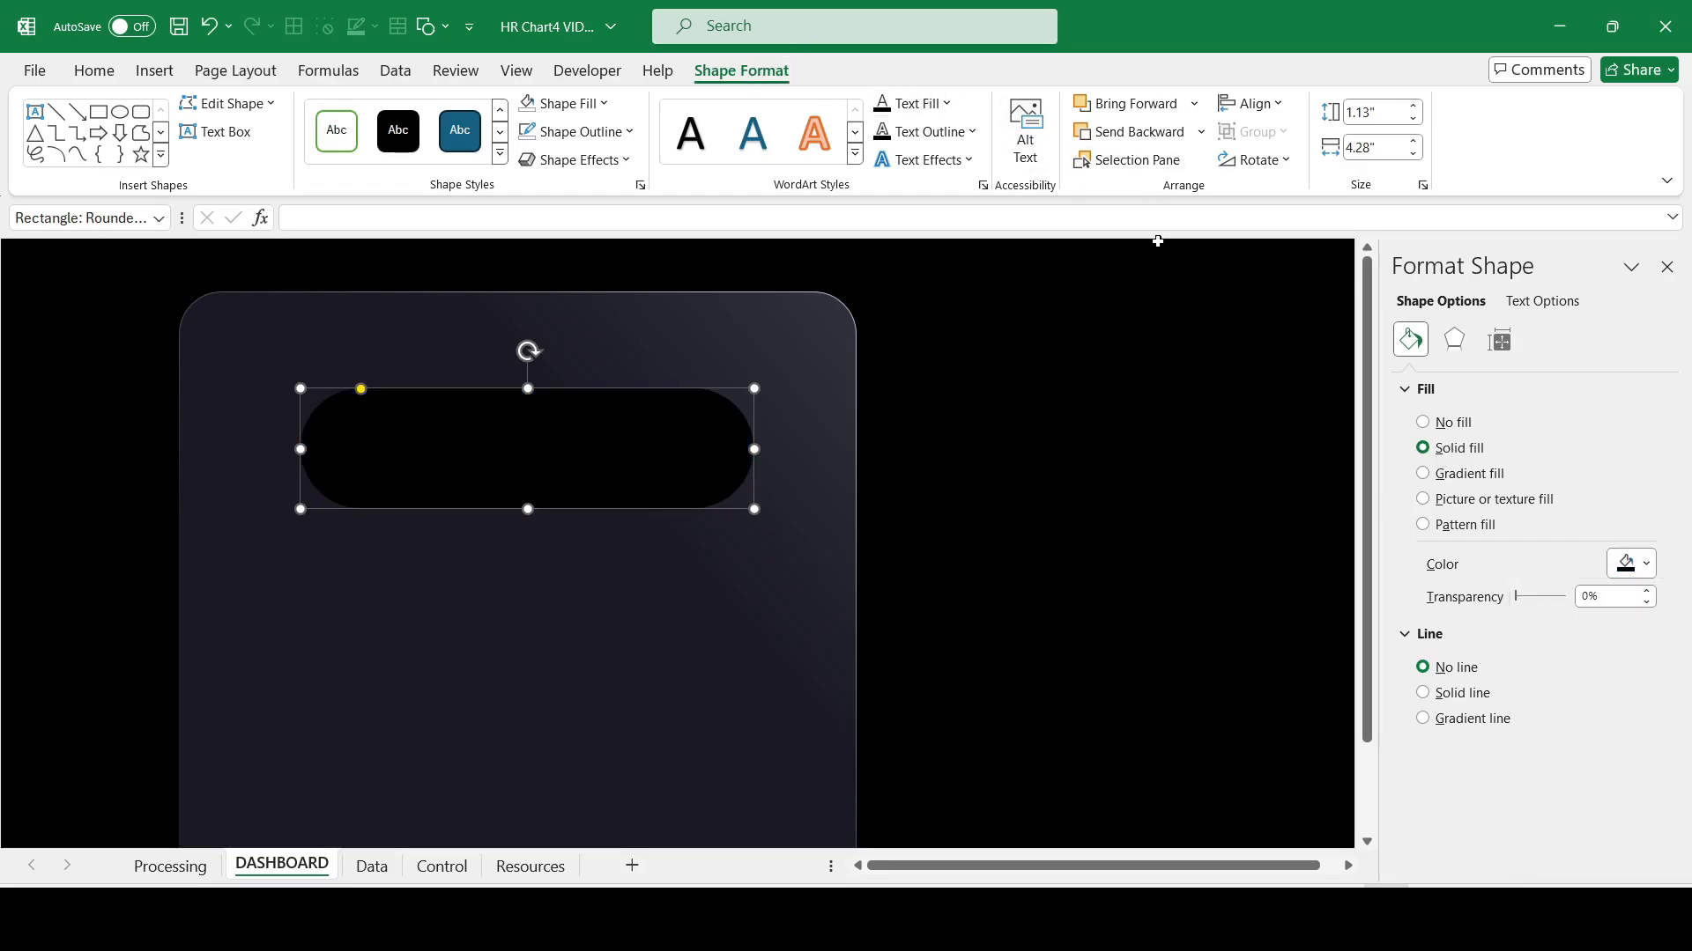
Step: Size the black pill to 1.13 inches high and 5.53 inches wide, and reposition it inside the panel
left_click(1375, 111)
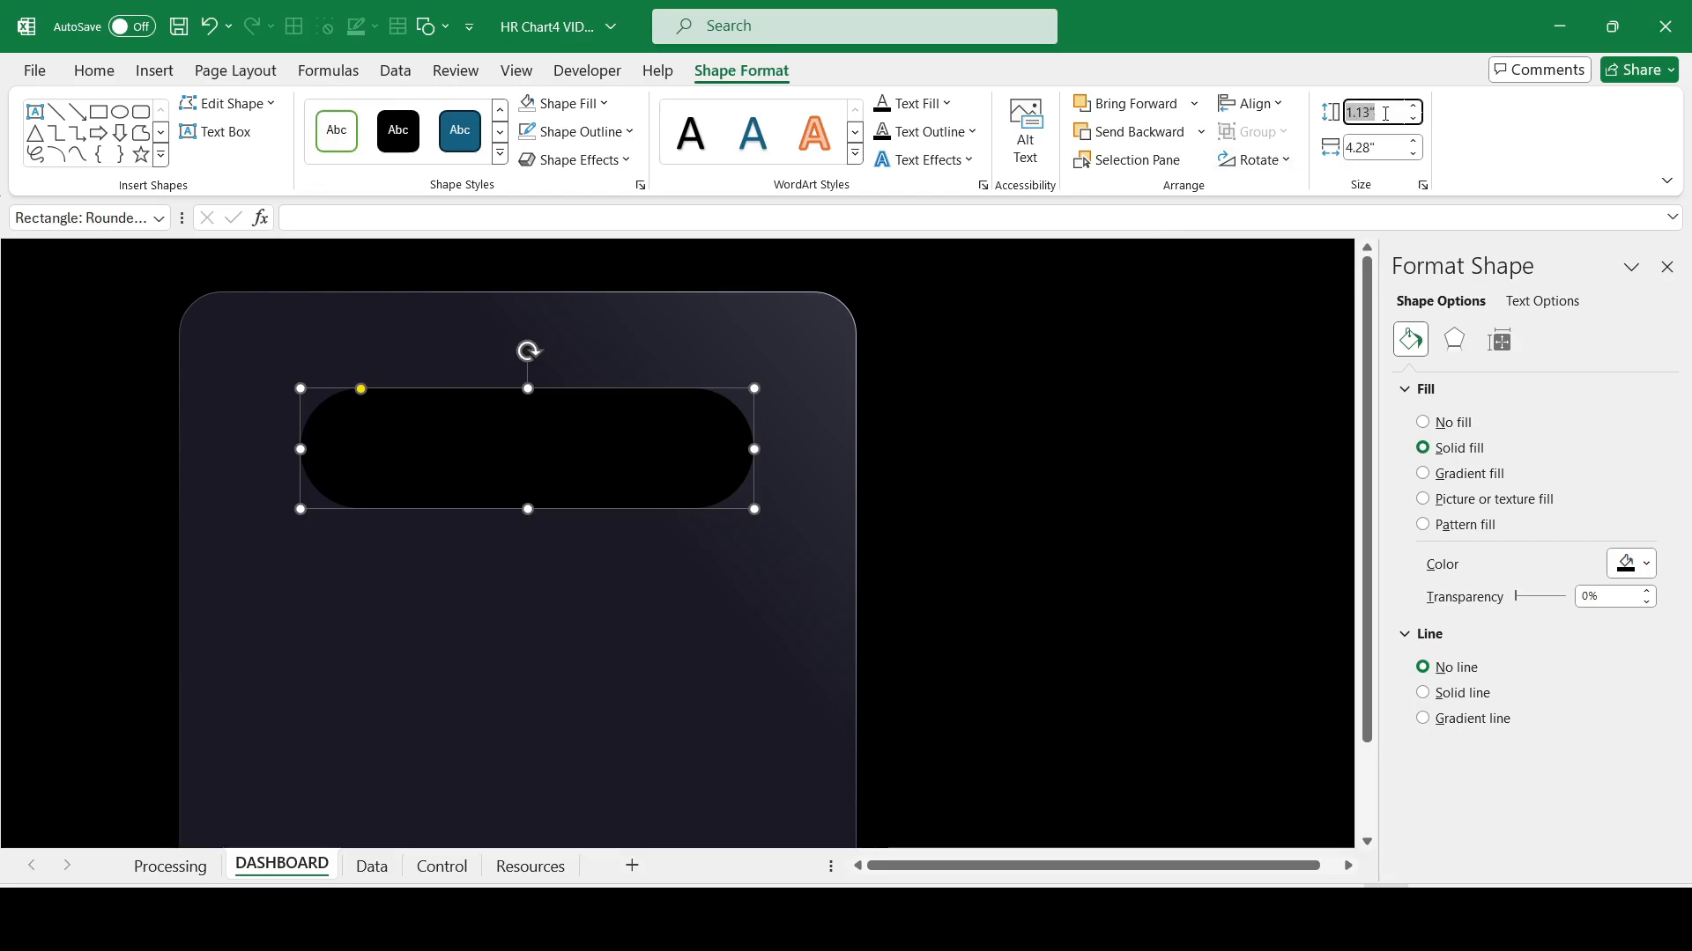
type("5")
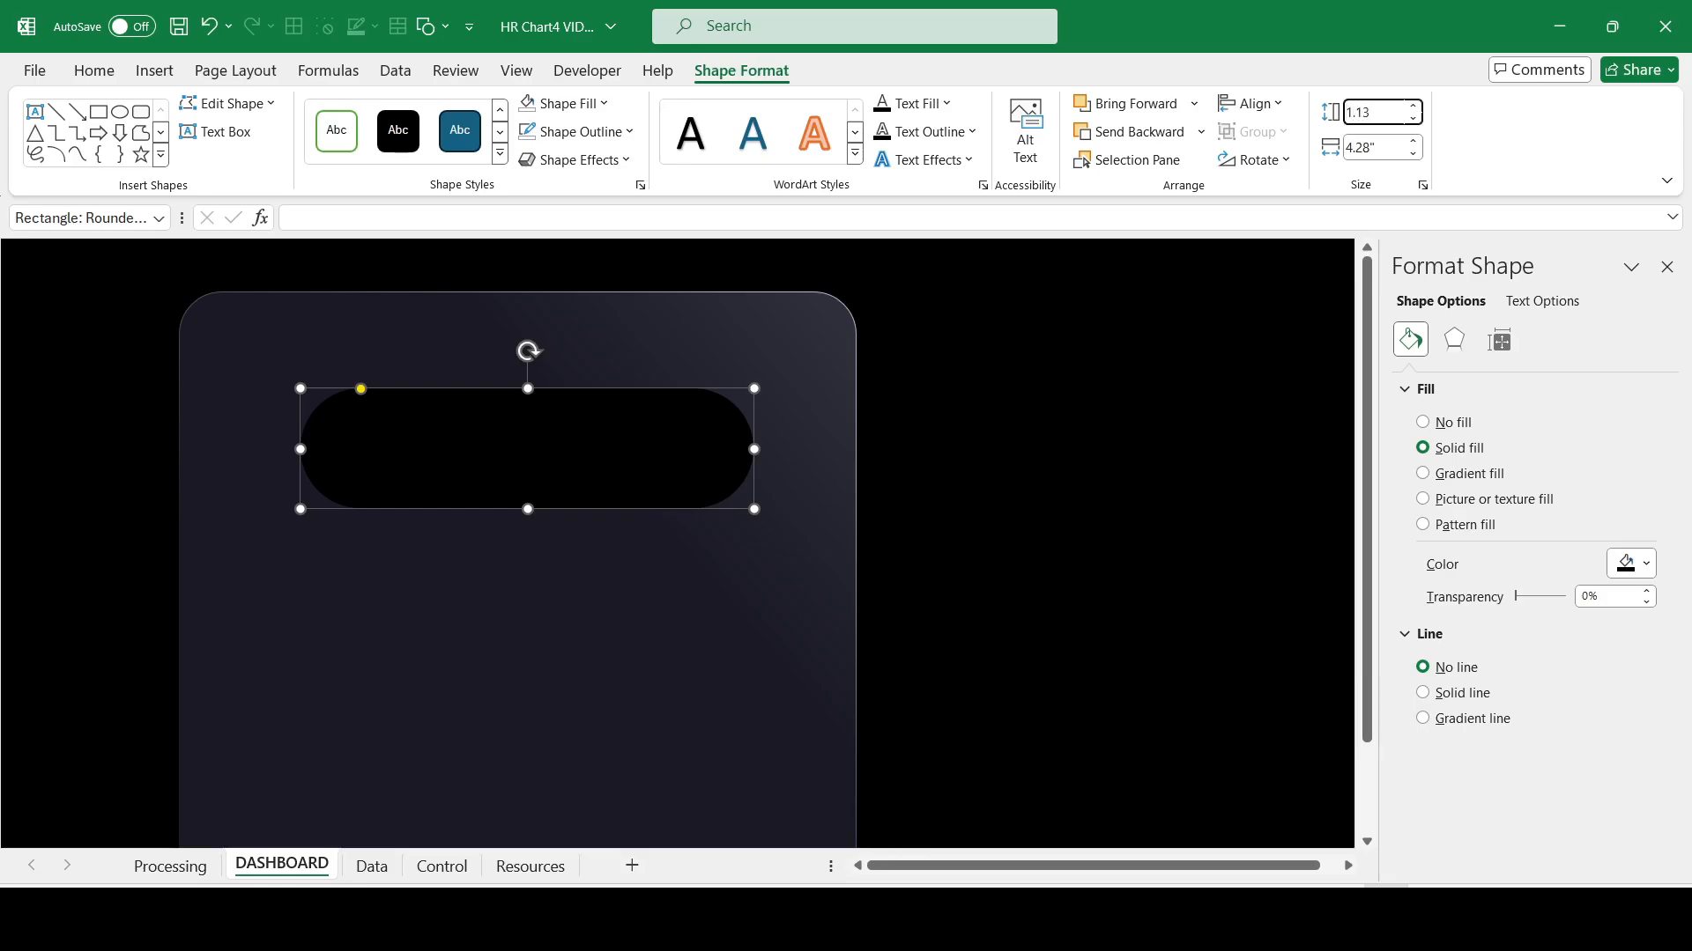
key("Tab")
type("5")
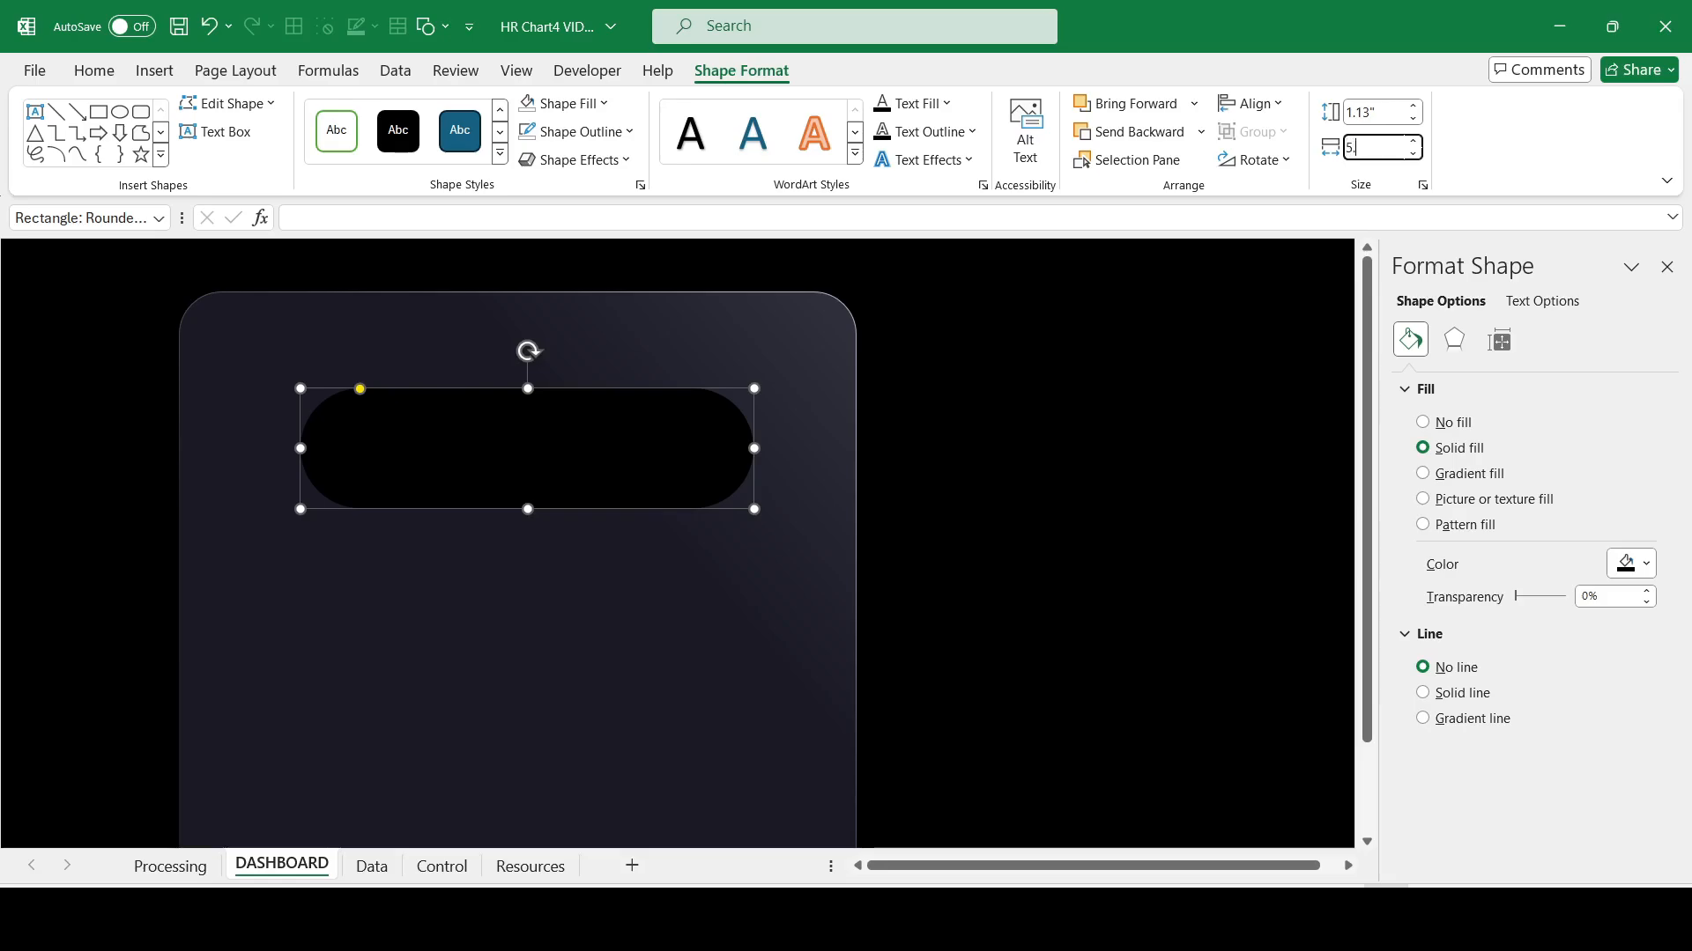
key("Return")
left_click_drag(726, 421, 617, 521)
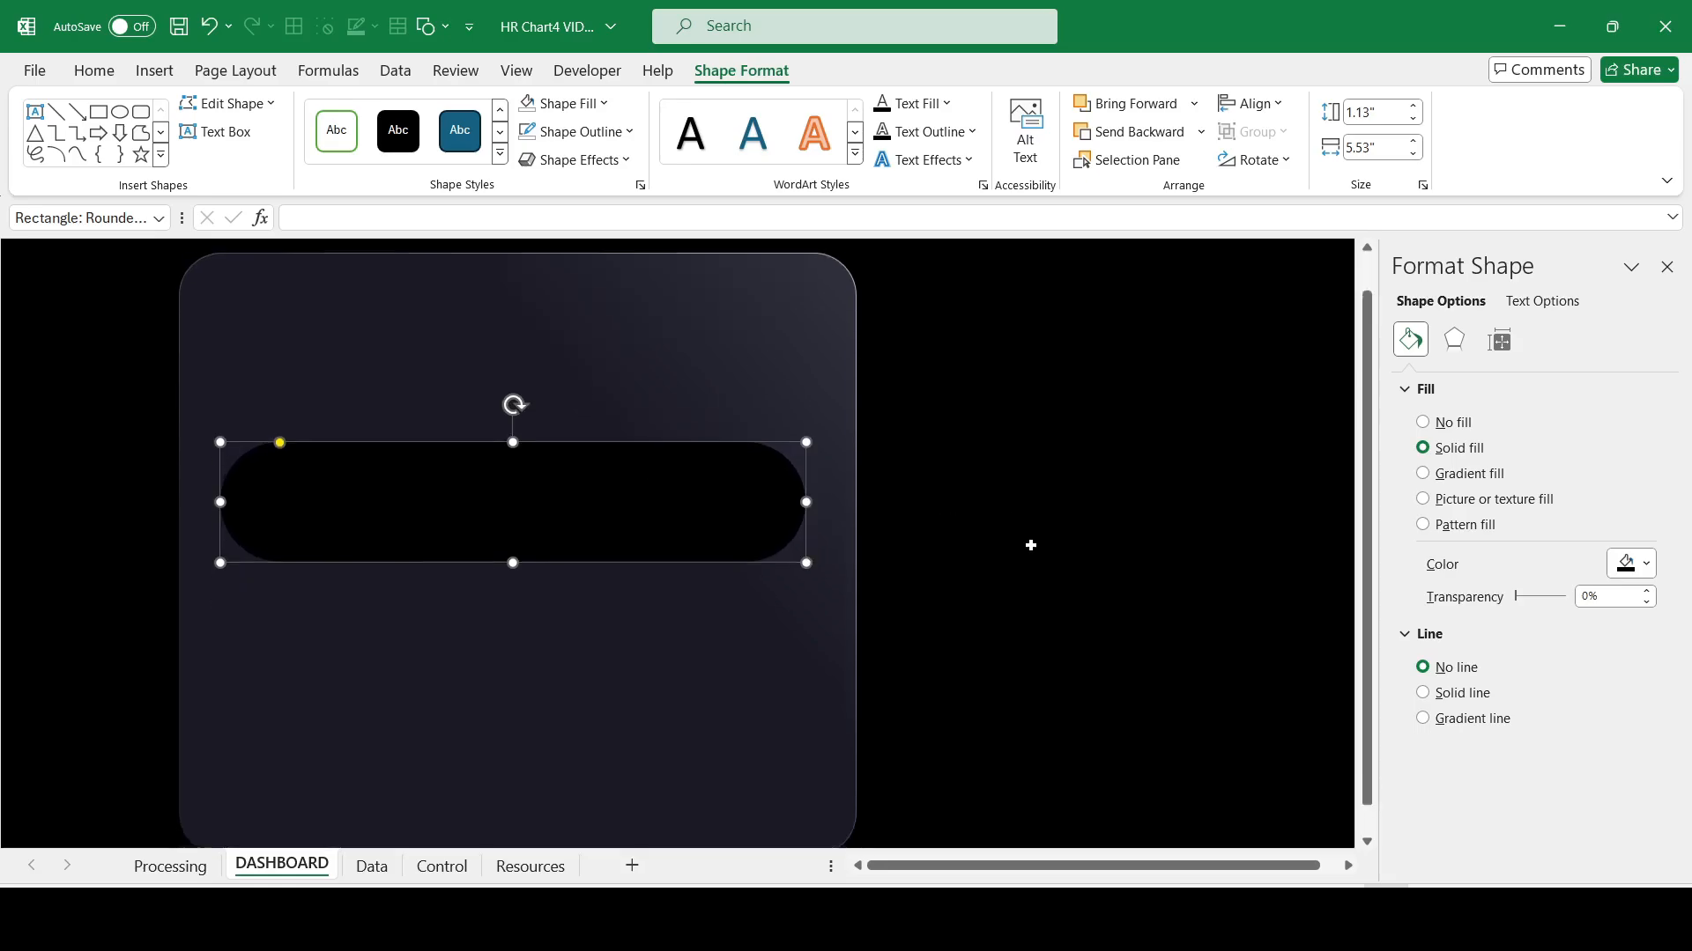
Step: Collapse the ribbon and place a duplicate of the black pill in the lower part of the panel
left_click(94, 70)
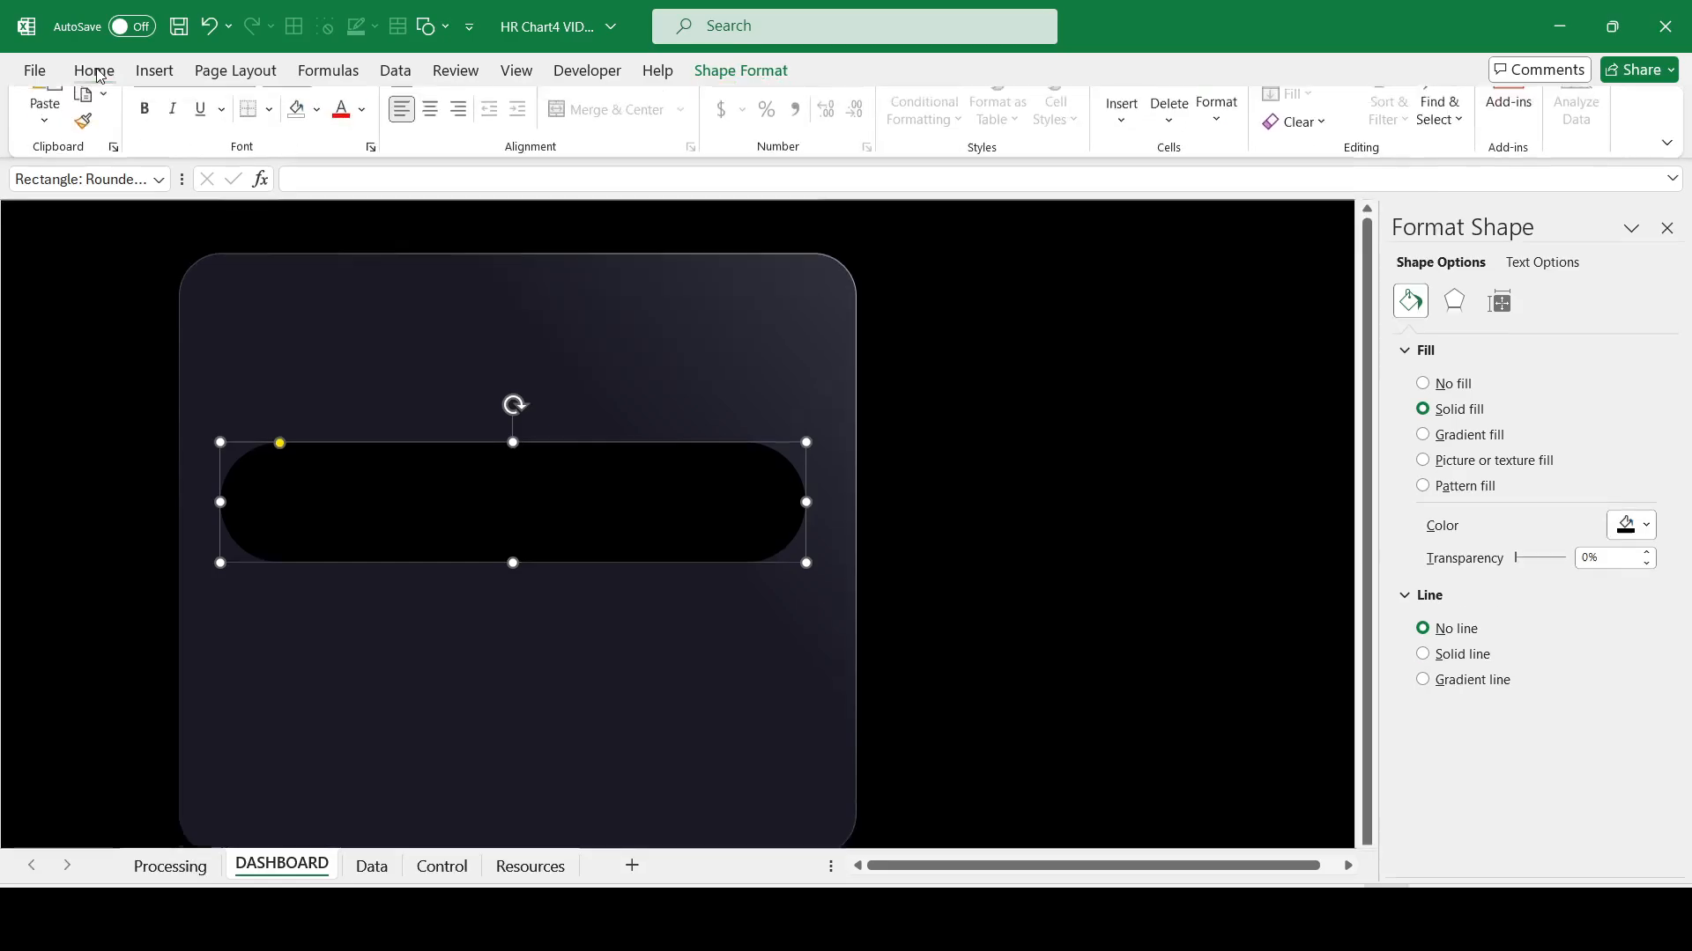
double_click(89, 70)
left_click_drag(595, 438, 551, 645)
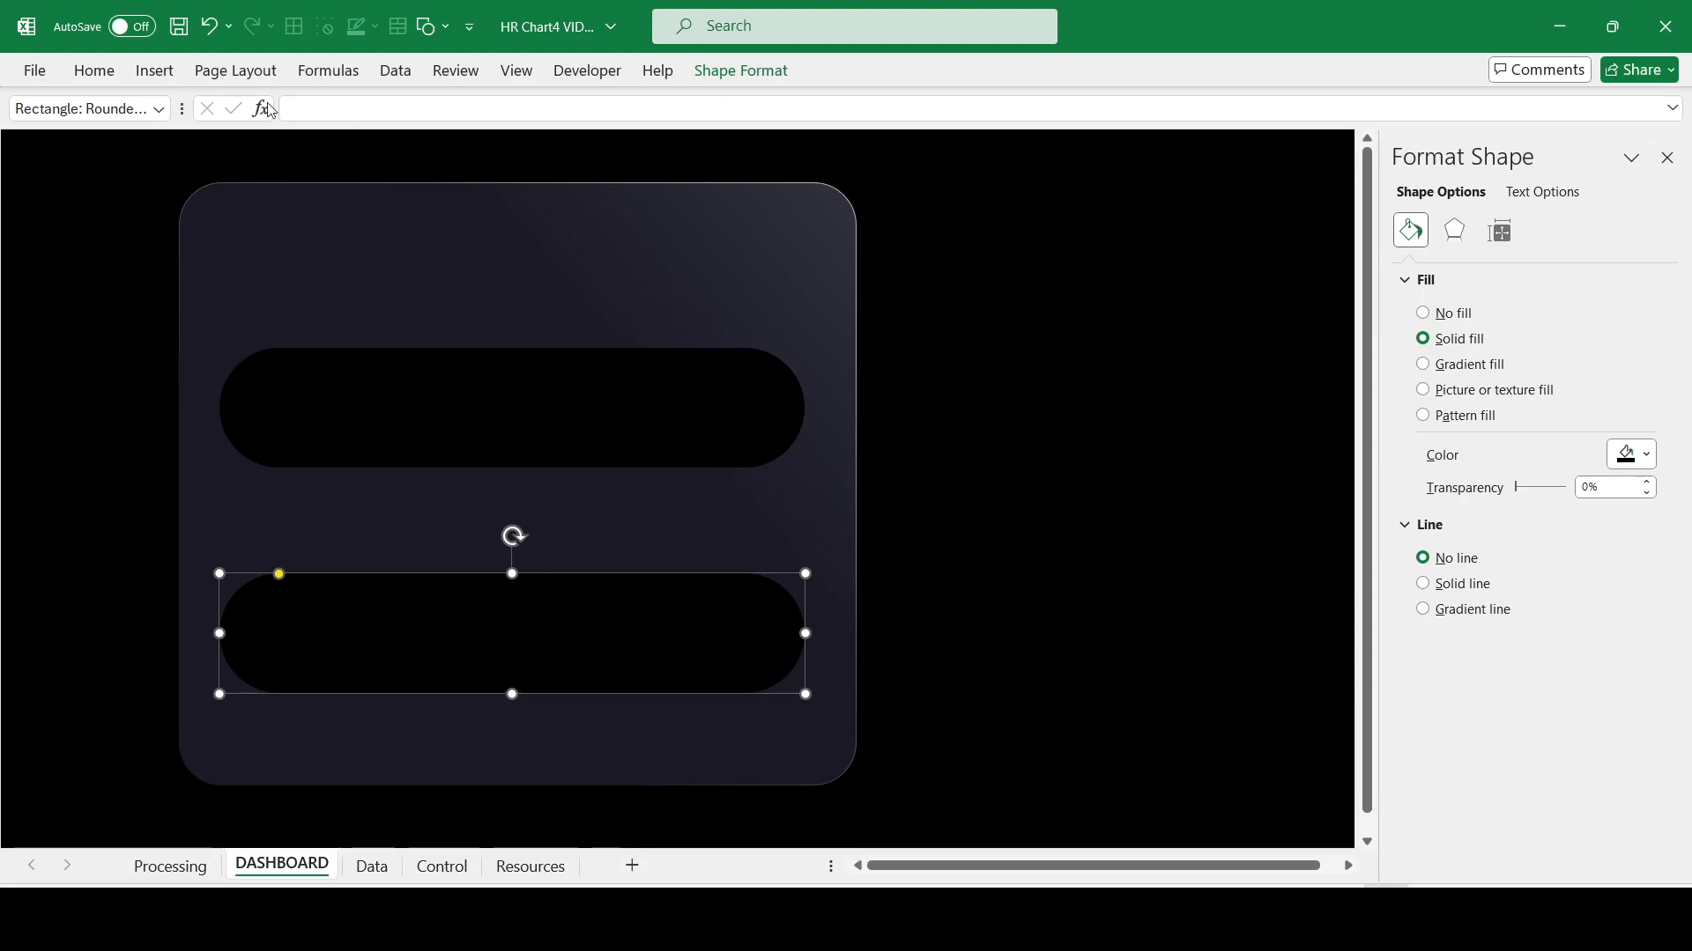
Step: Draw a thin horizontal rectangle about 4.77 inches wide and 0.08 inches high across the upper pill
left_click(159, 73)
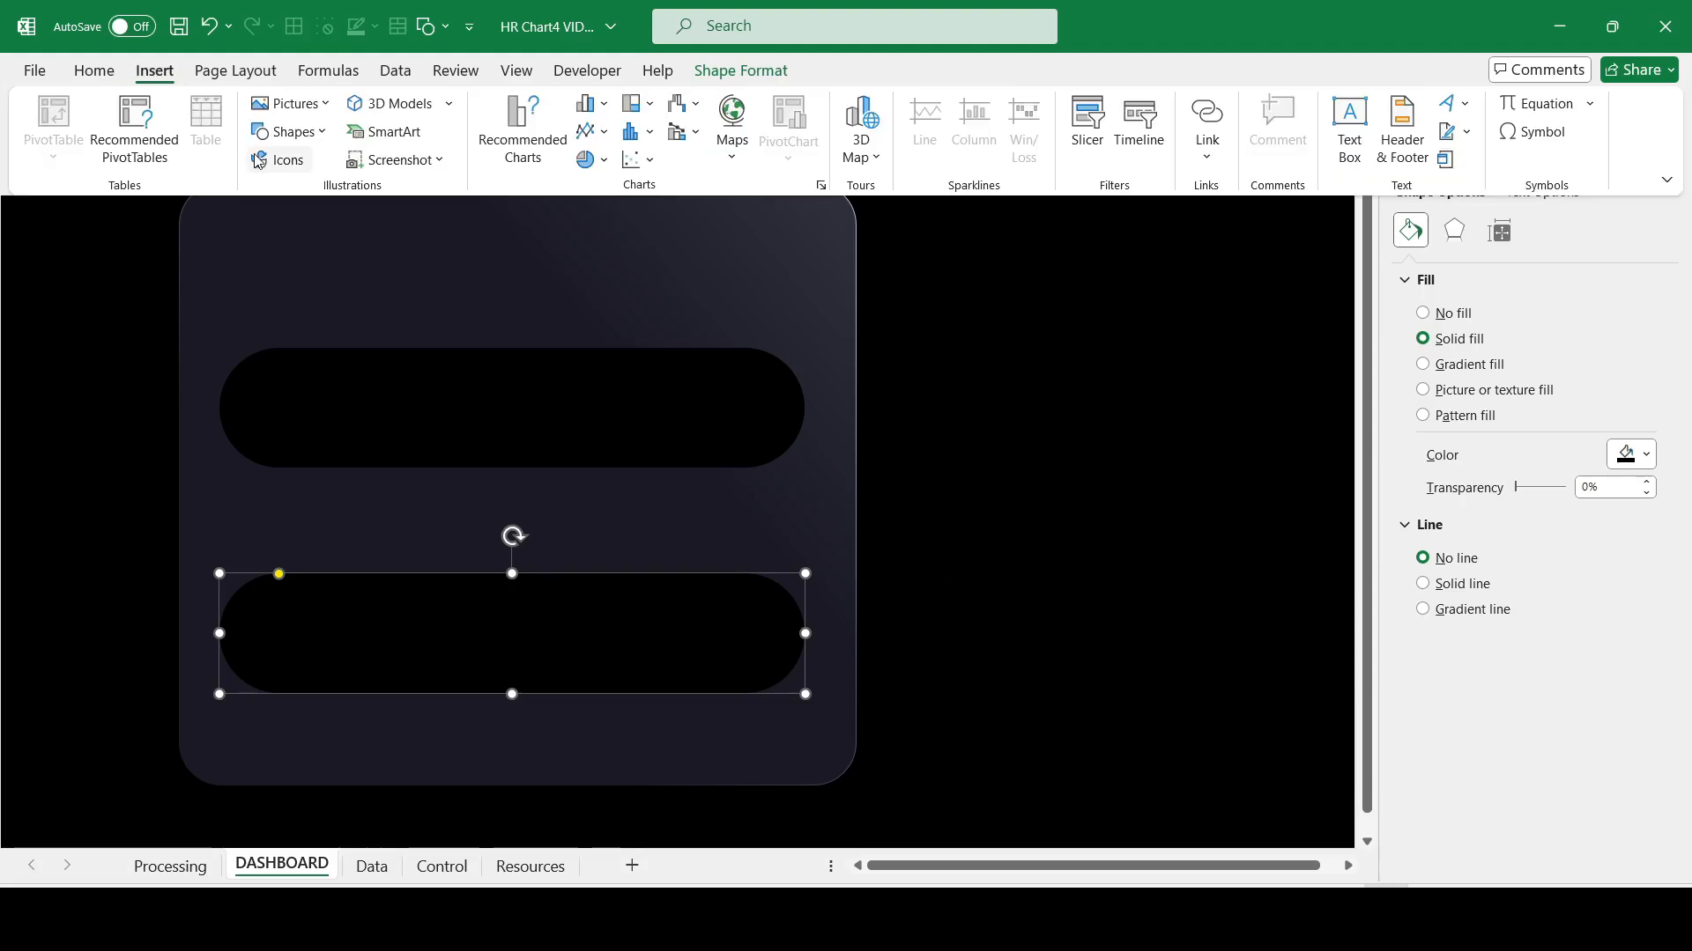
left_click(287, 133)
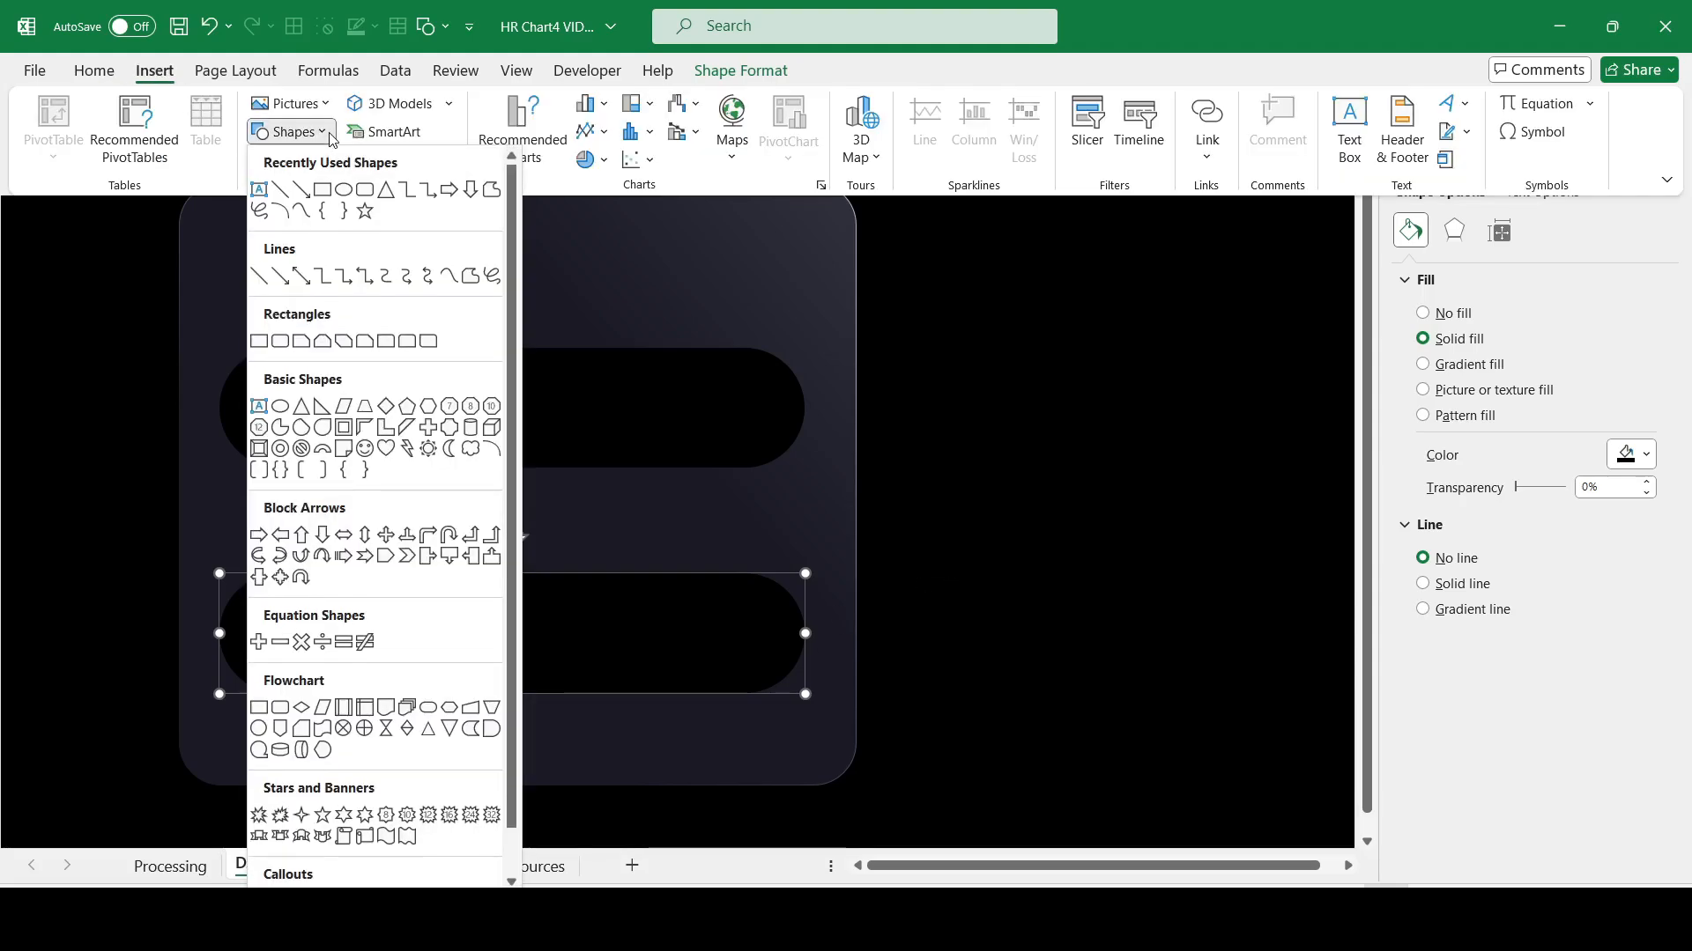
left_click(323, 194)
left_click_drag(261, 390, 767, 403)
left_click_drag(624, 399, 625, 408)
Step: Align the thin rectangle and the upper pill by their vertical middles
left_click(607, 382, "shift")
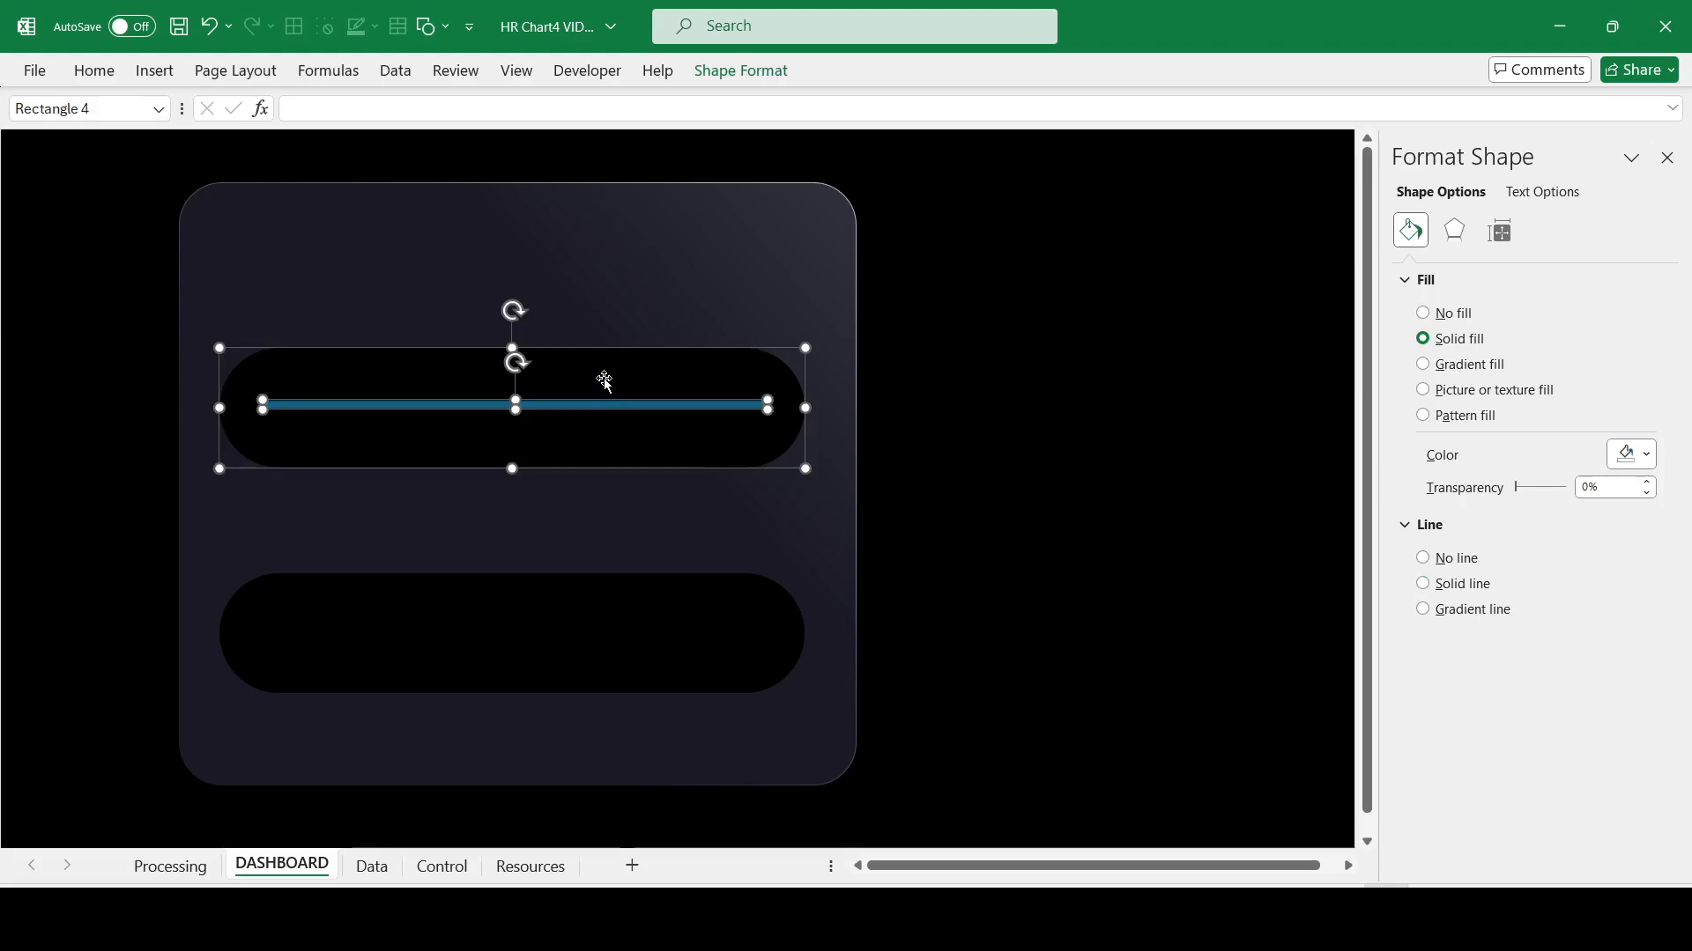
left_click(731, 70)
left_click(1271, 106)
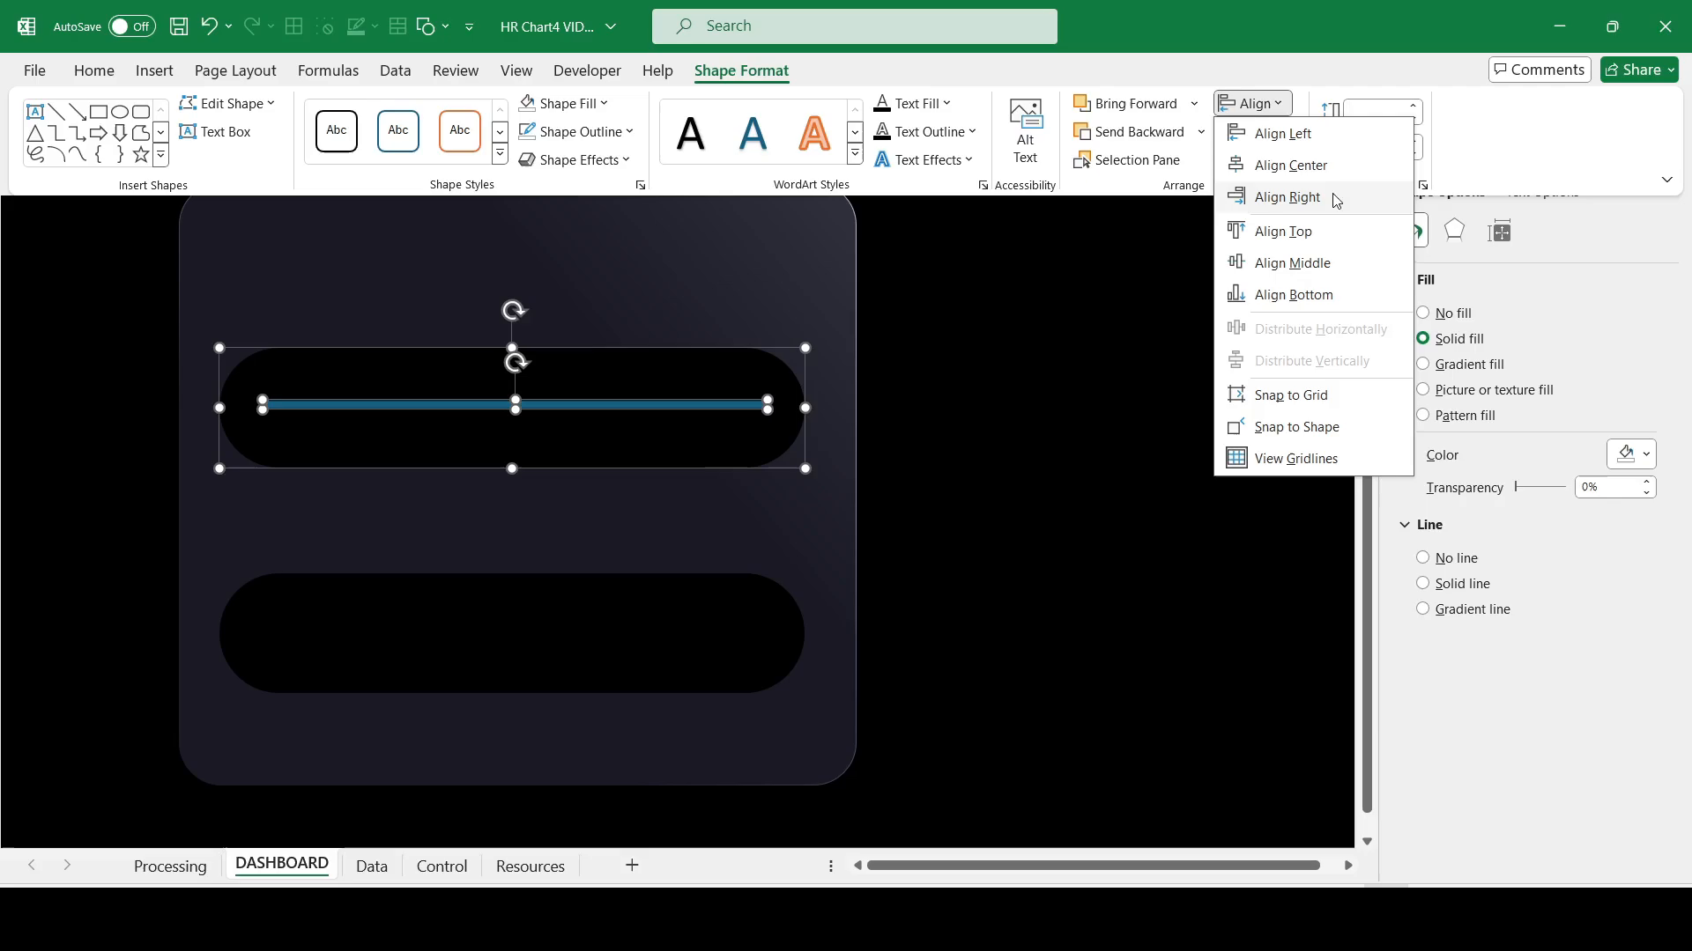
left_click(1283, 260)
left_click(1043, 492)
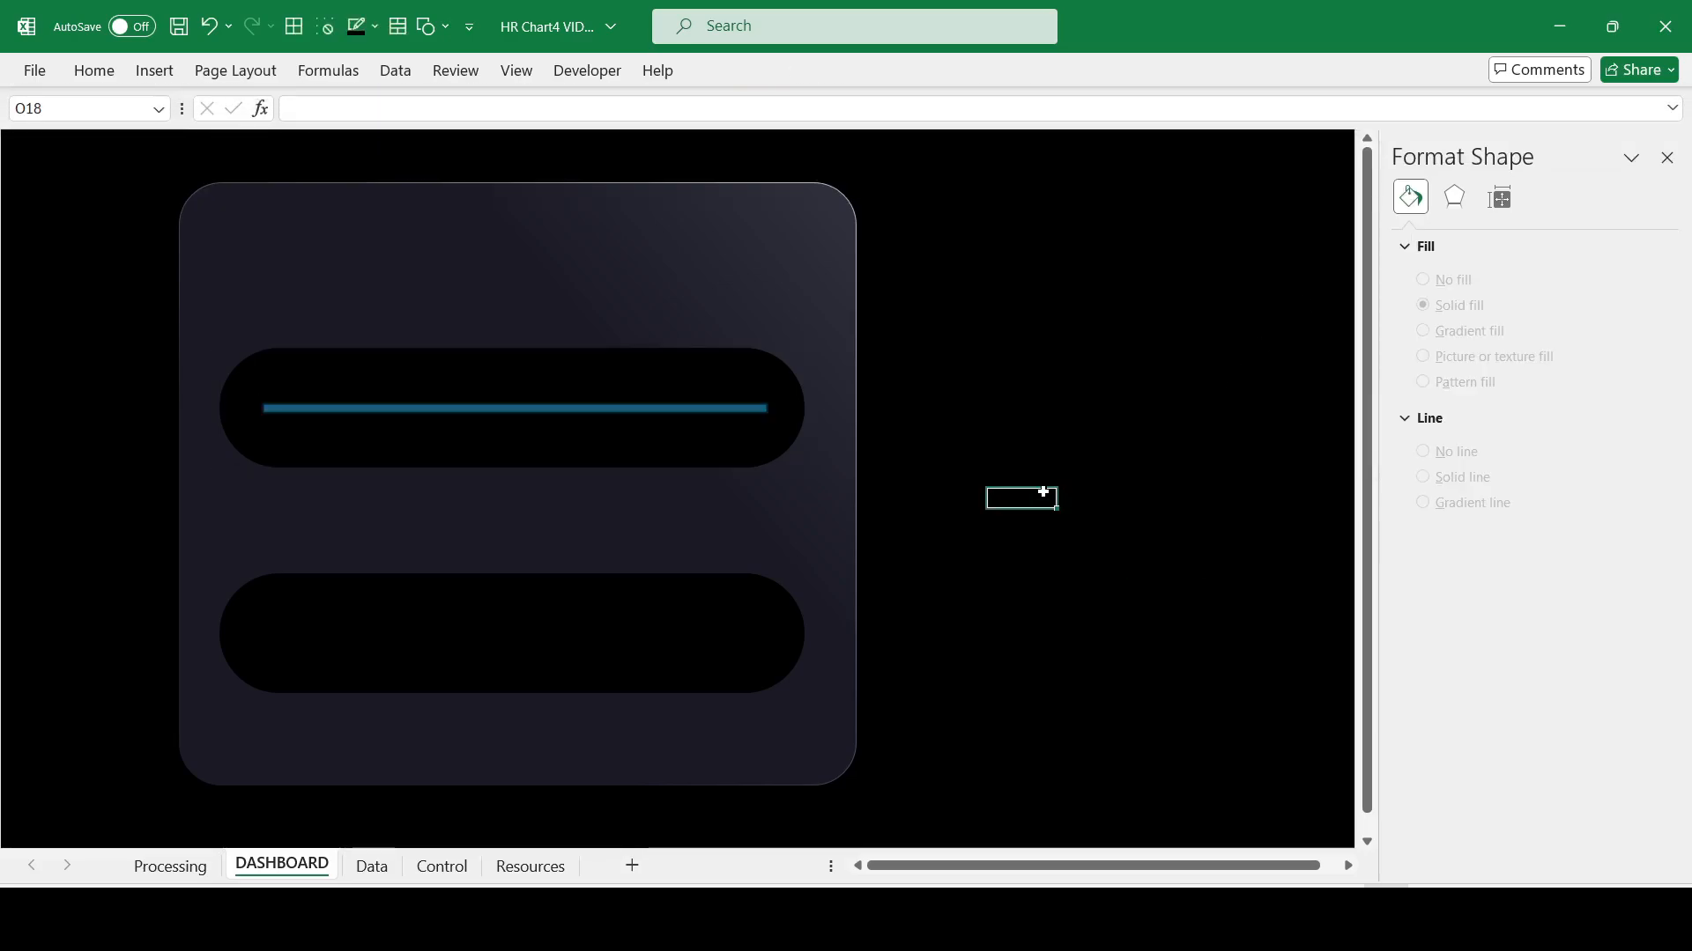
Step: Remove the thin rectangle's outline and set its height to 0.05 inches
left_click(593, 409)
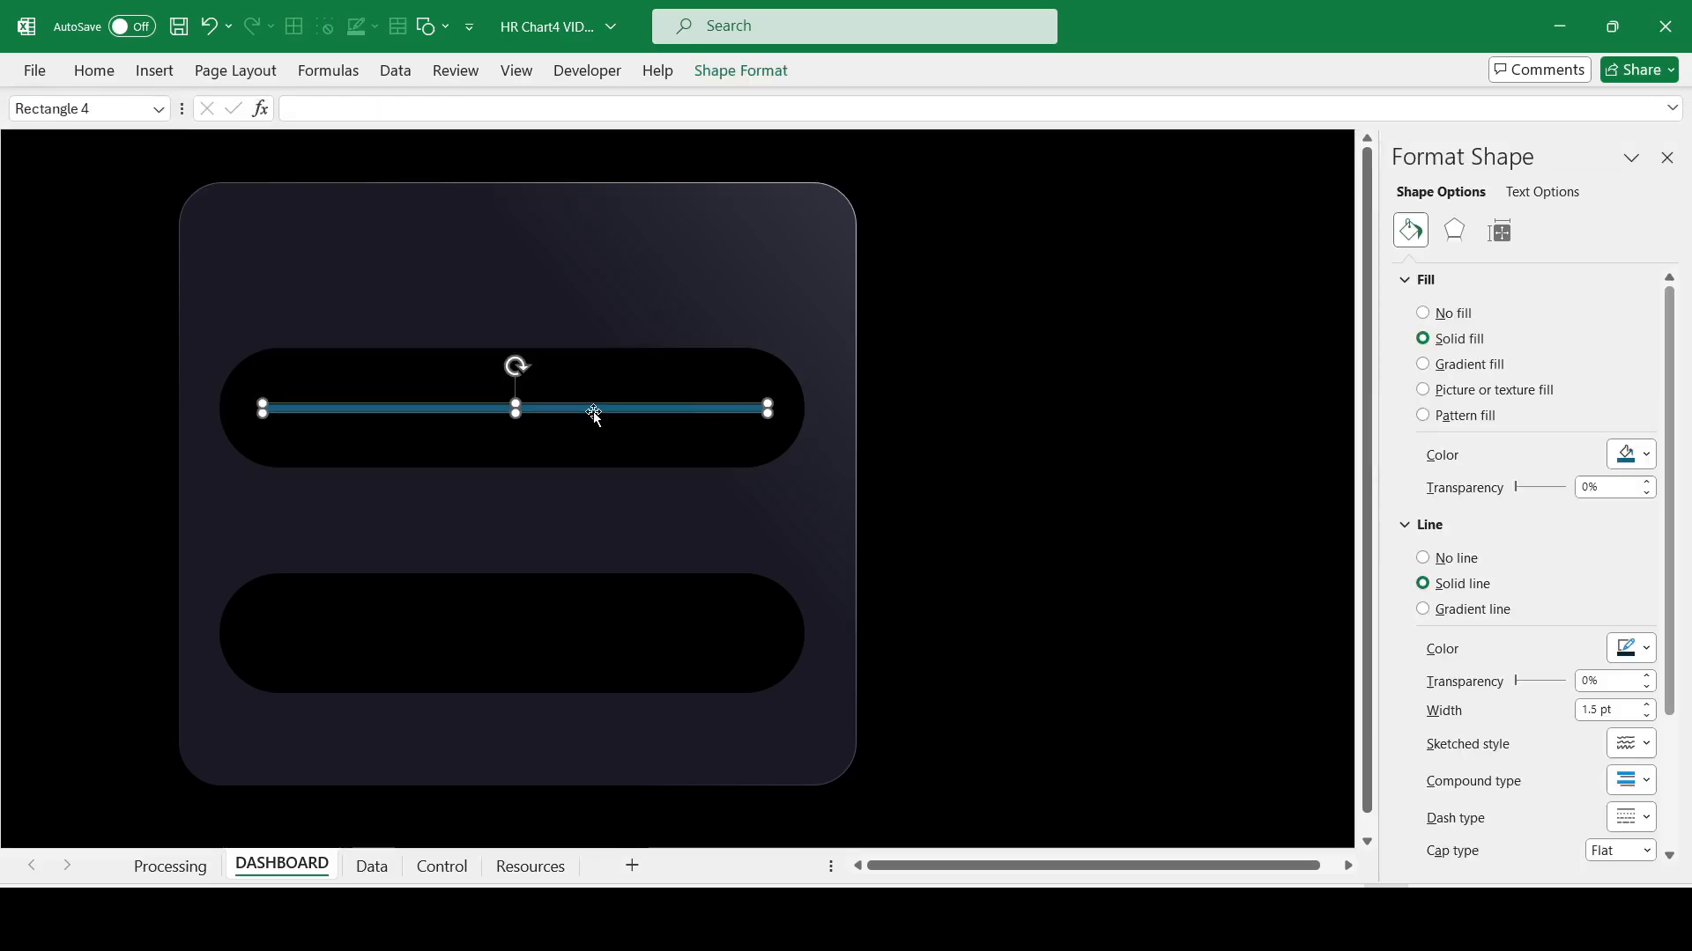
left_click(1471, 561)
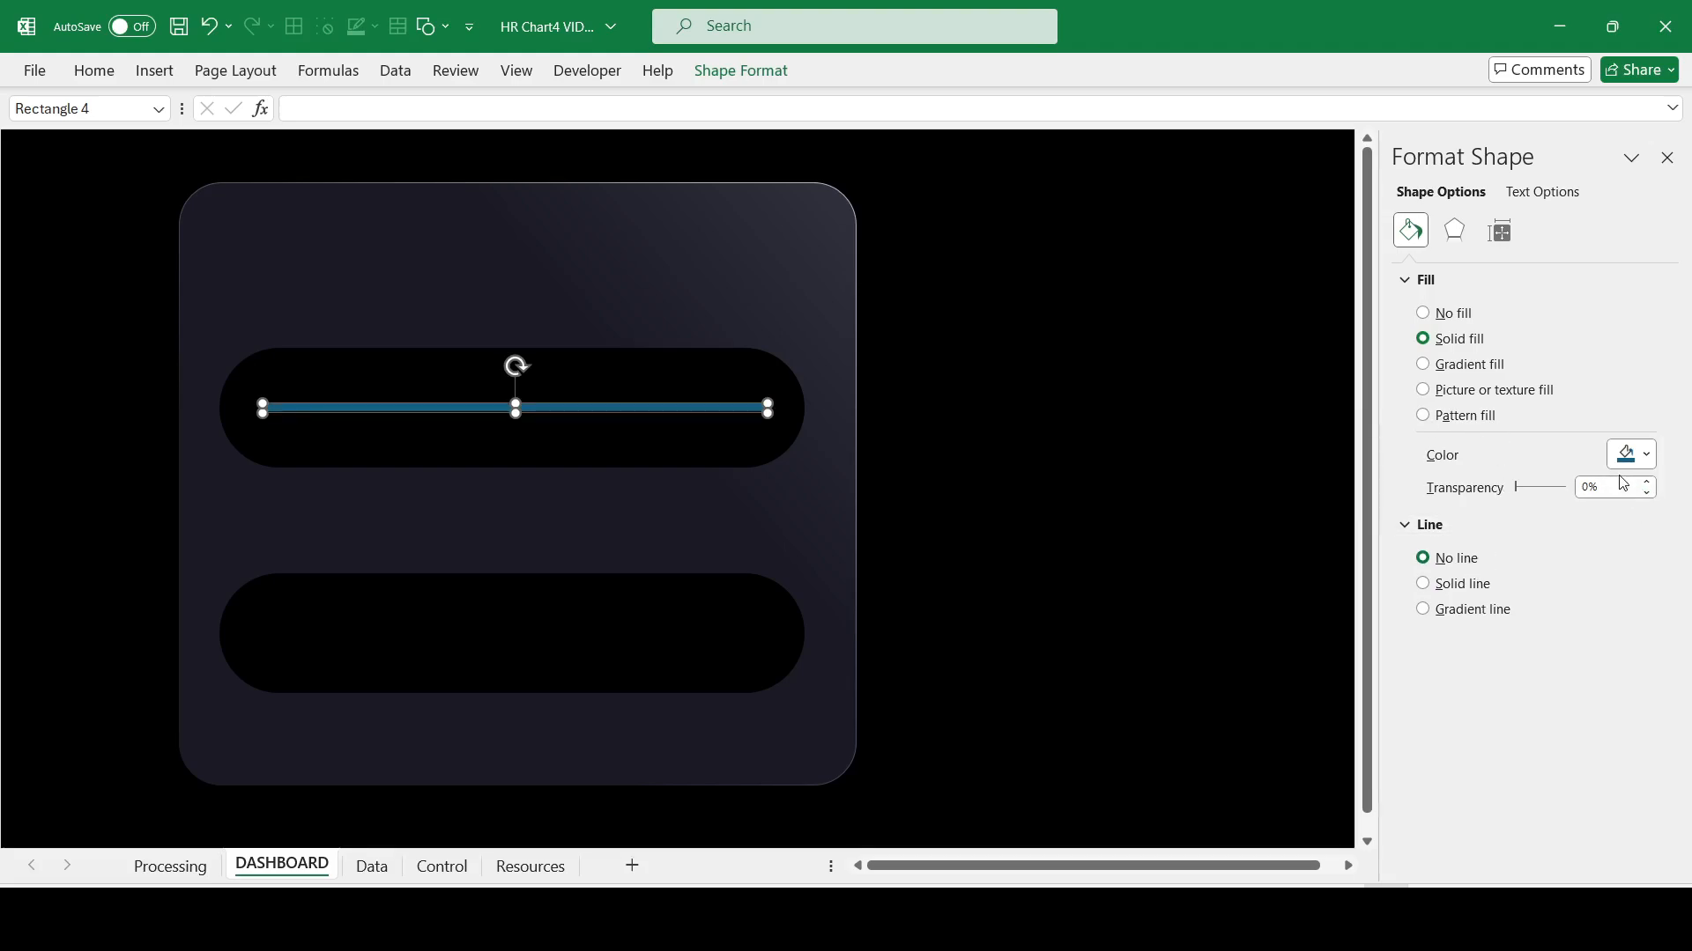
left_click(741, 70)
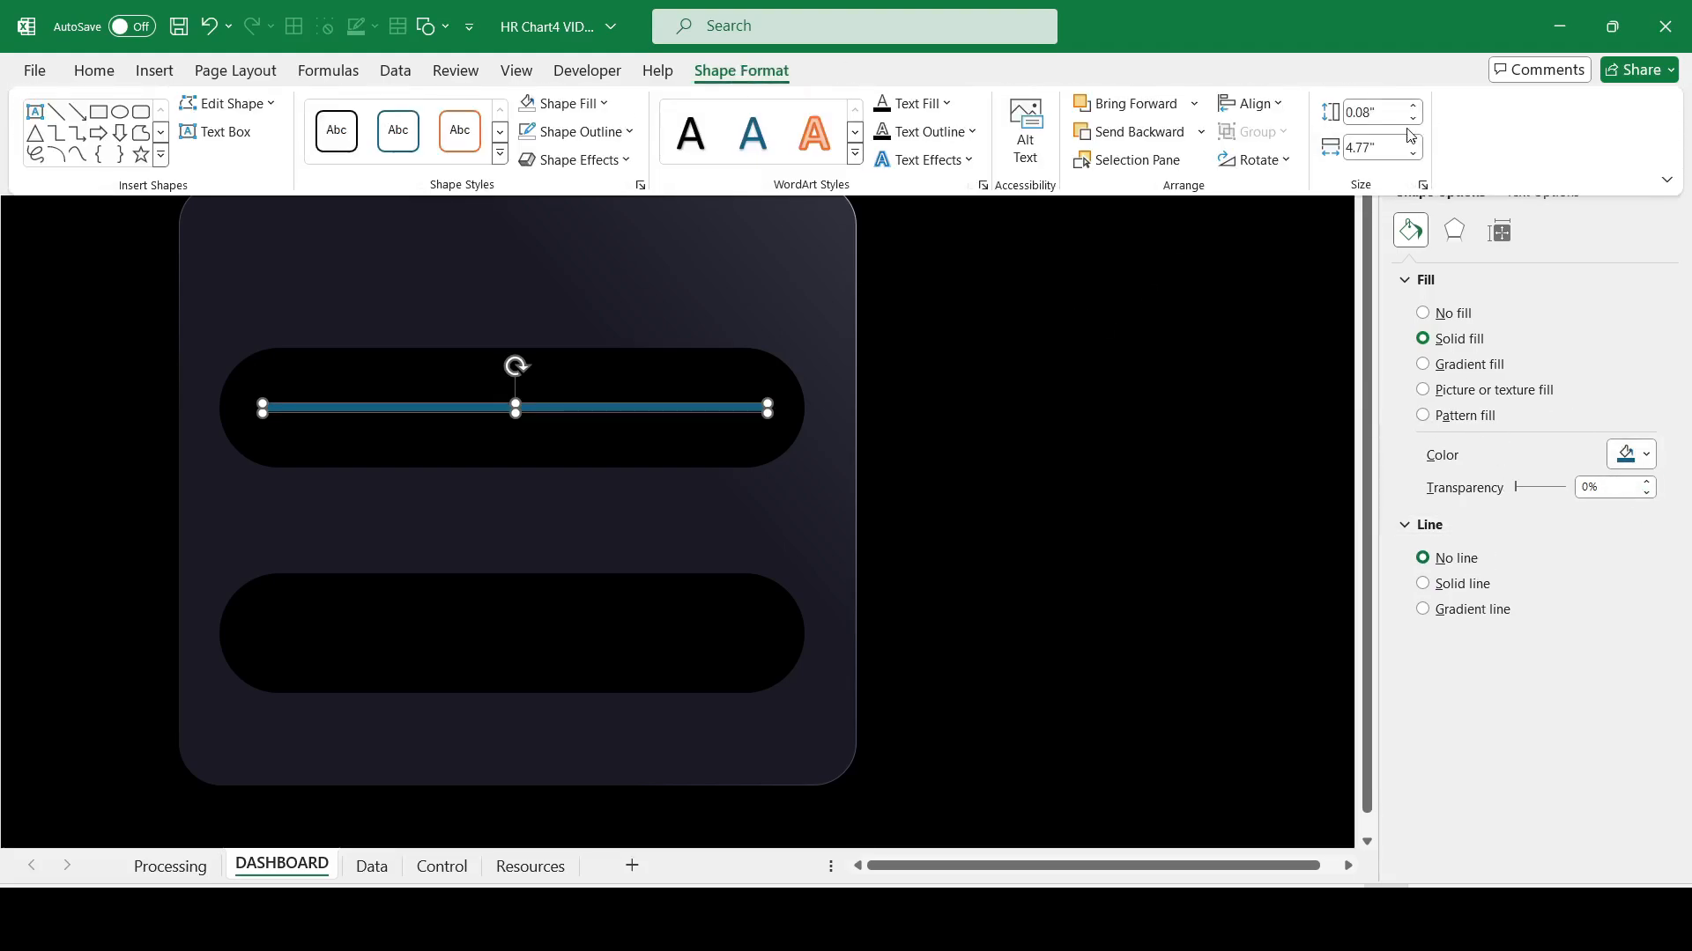
left_click(1372, 112)
key("BackSpace")
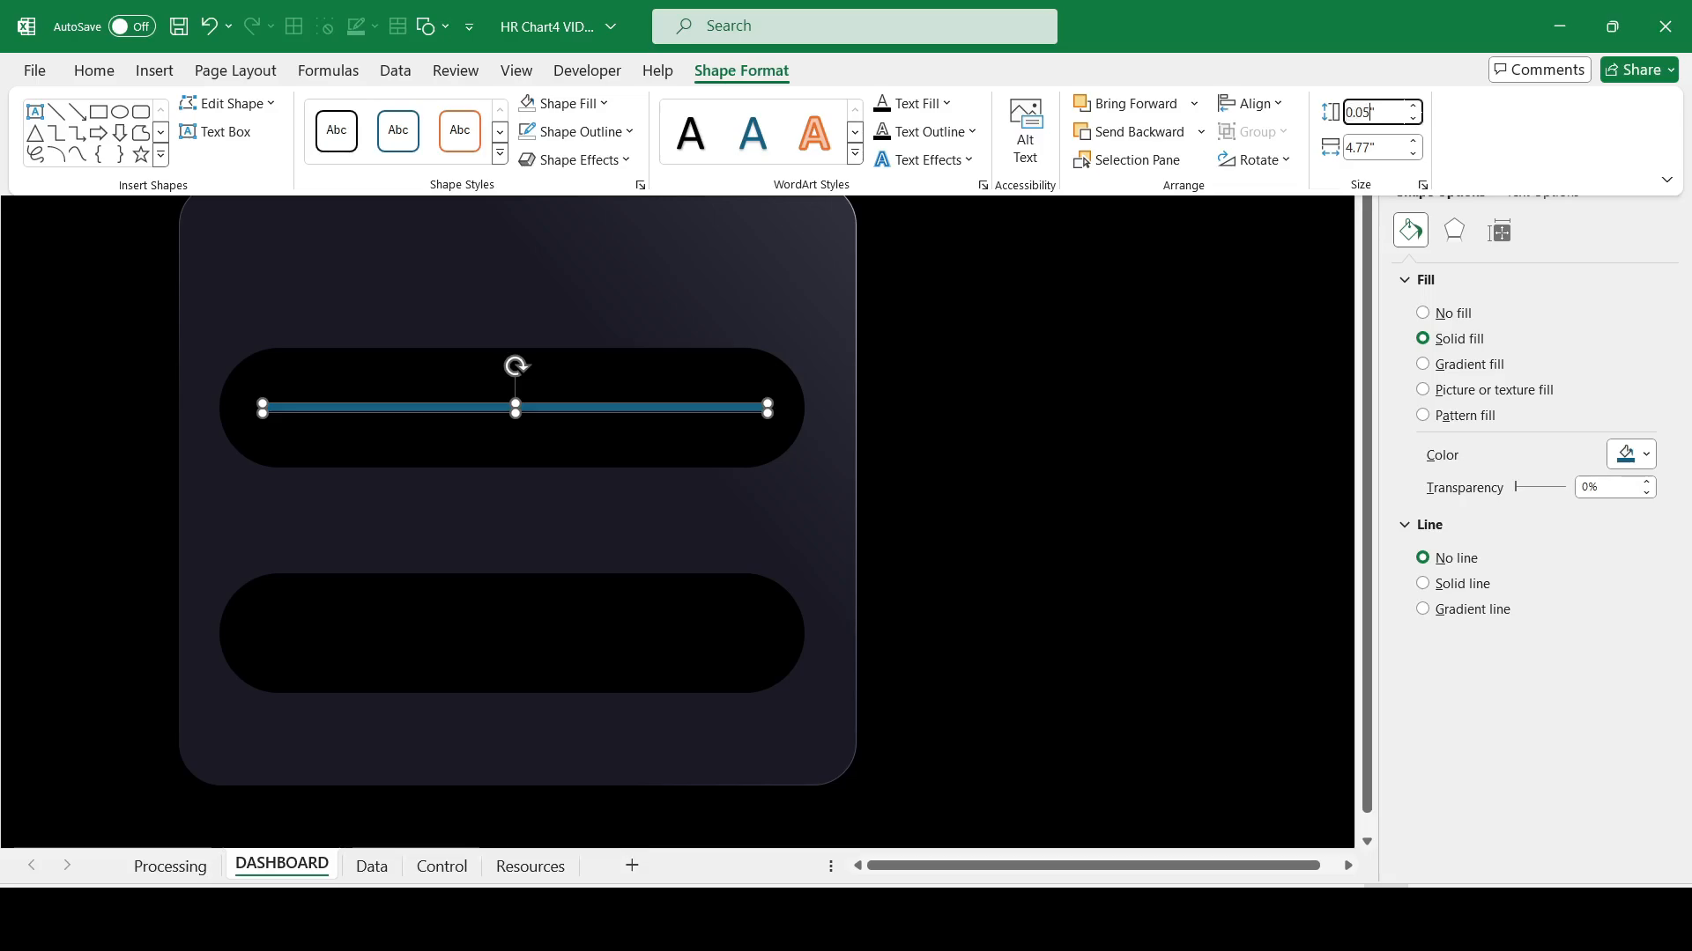
type("5")
key("Return")
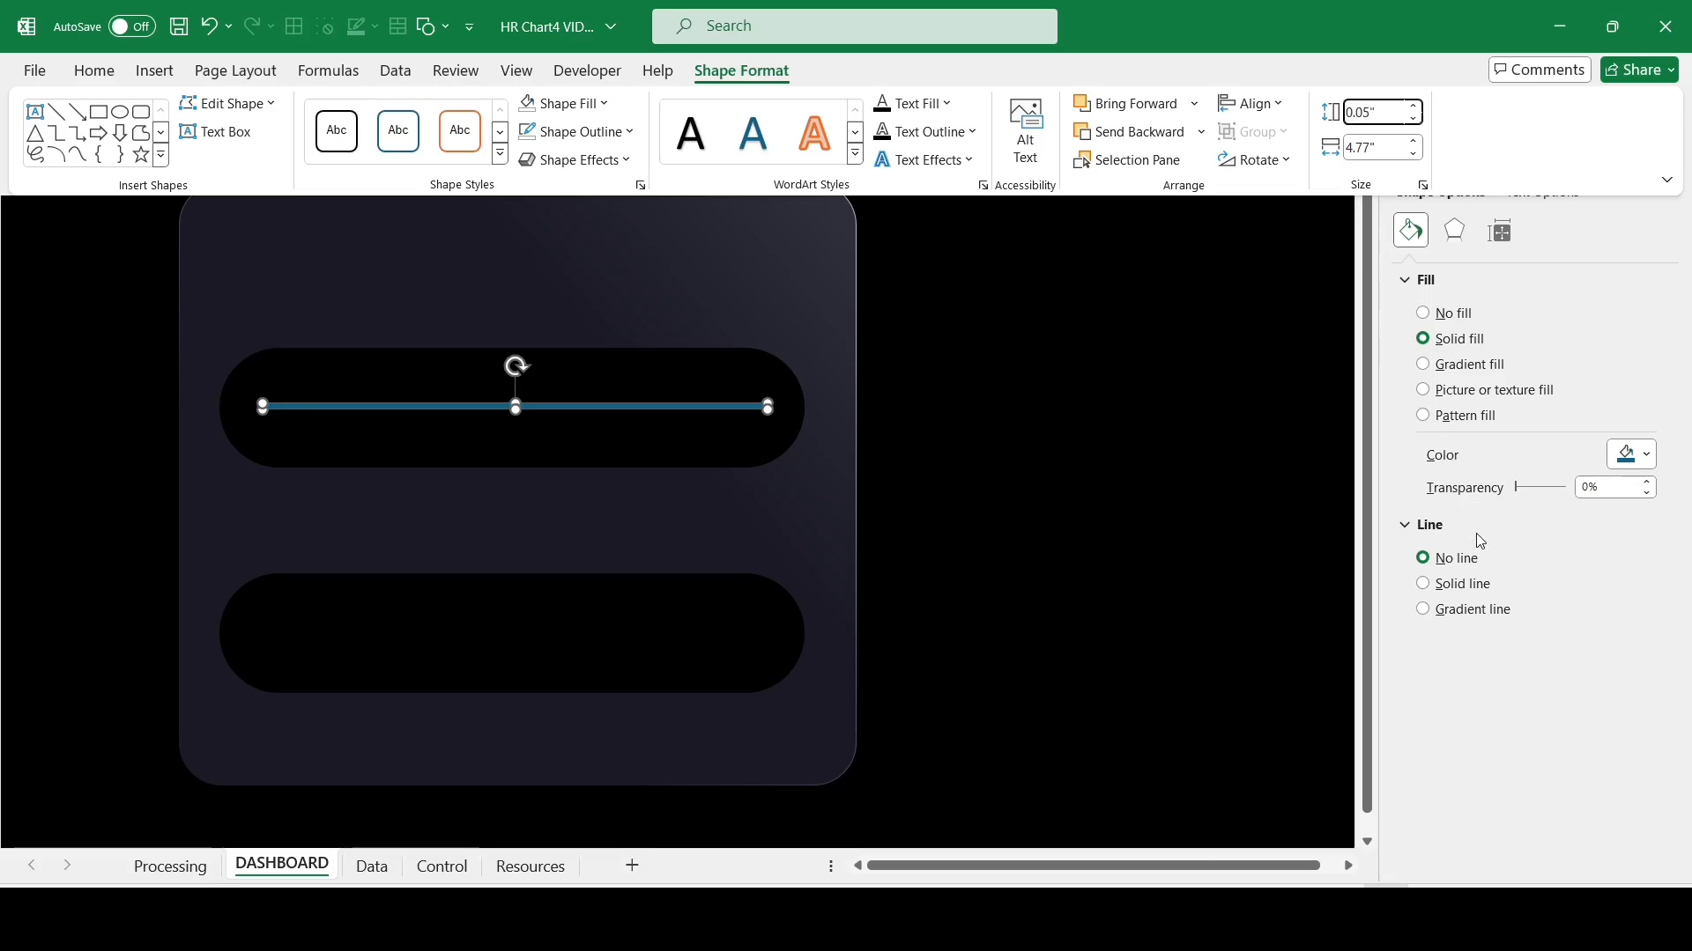
Step: Fill the thin rectangle in the upper pill with solid light blue
left_click(1649, 455)
left_click(1614, 730)
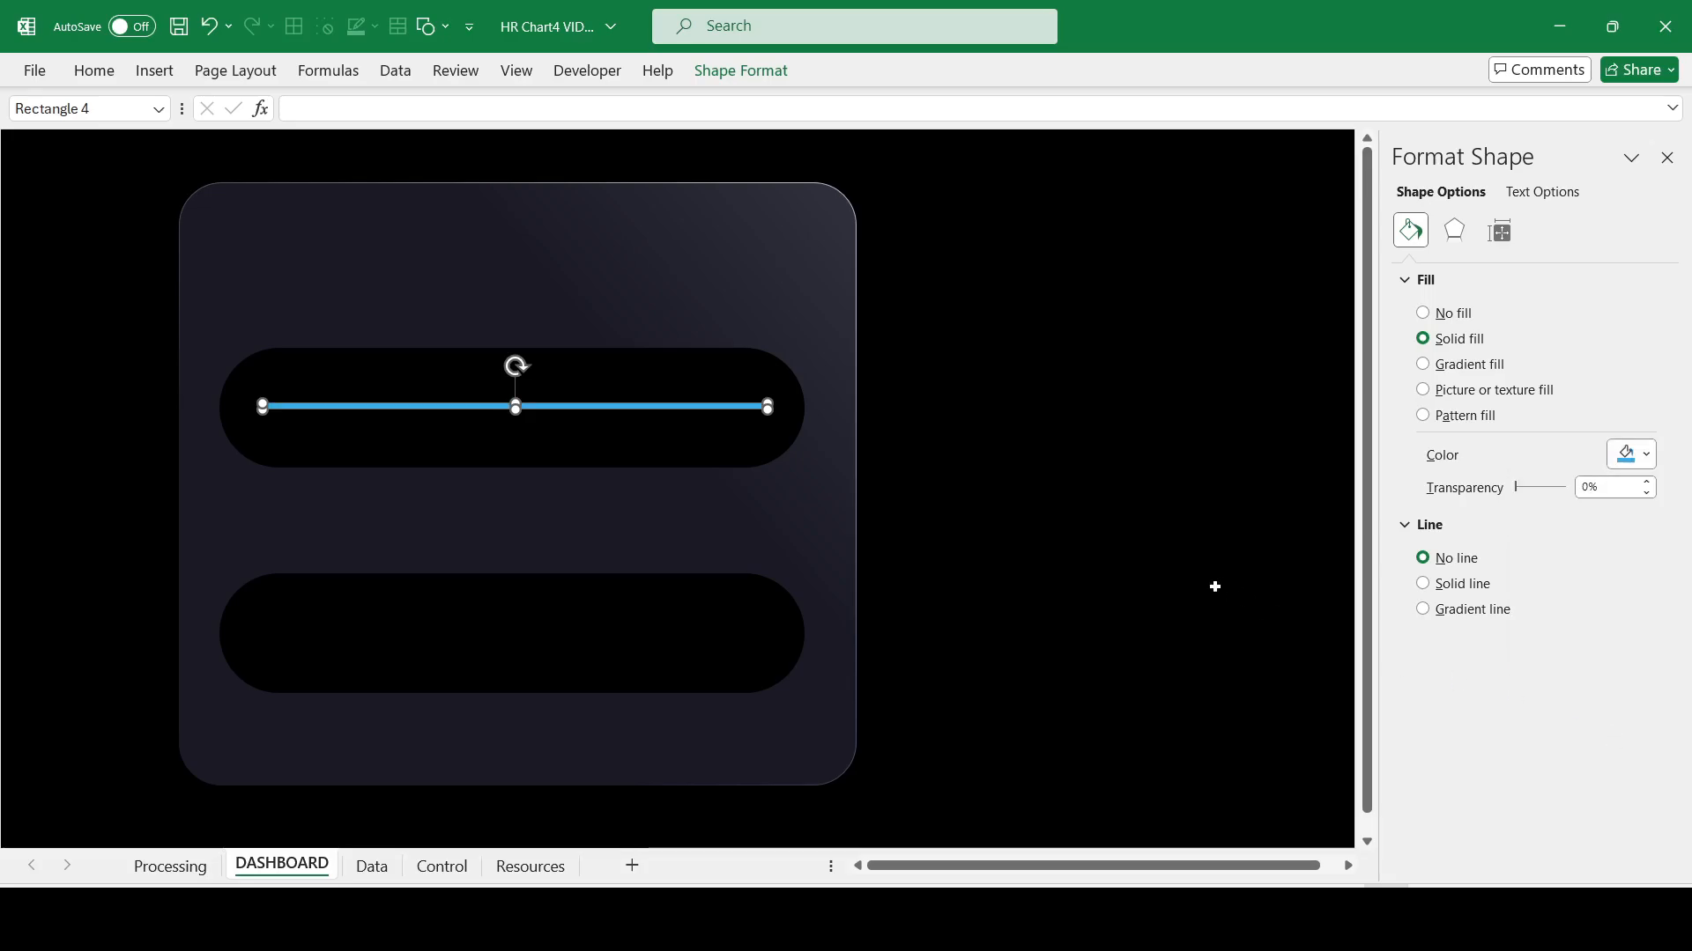
left_click(1093, 540)
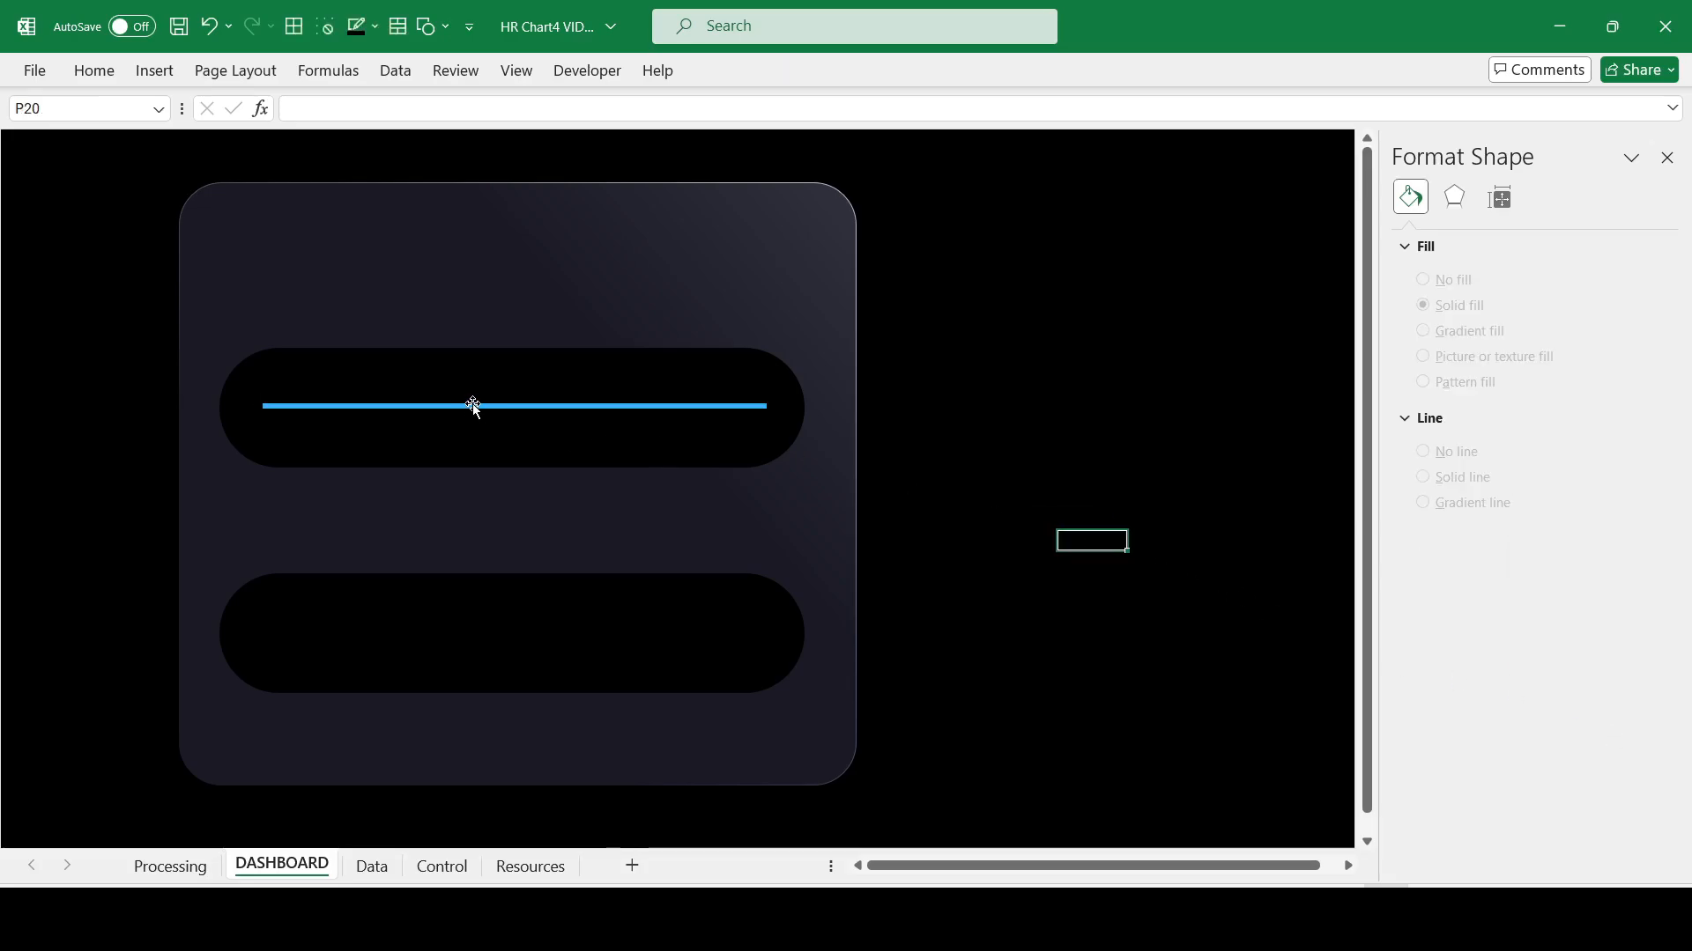
Step: Duplicate the light blue line just below the upper pill and set the copy's width to 0.05 inches
left_click(473, 406)
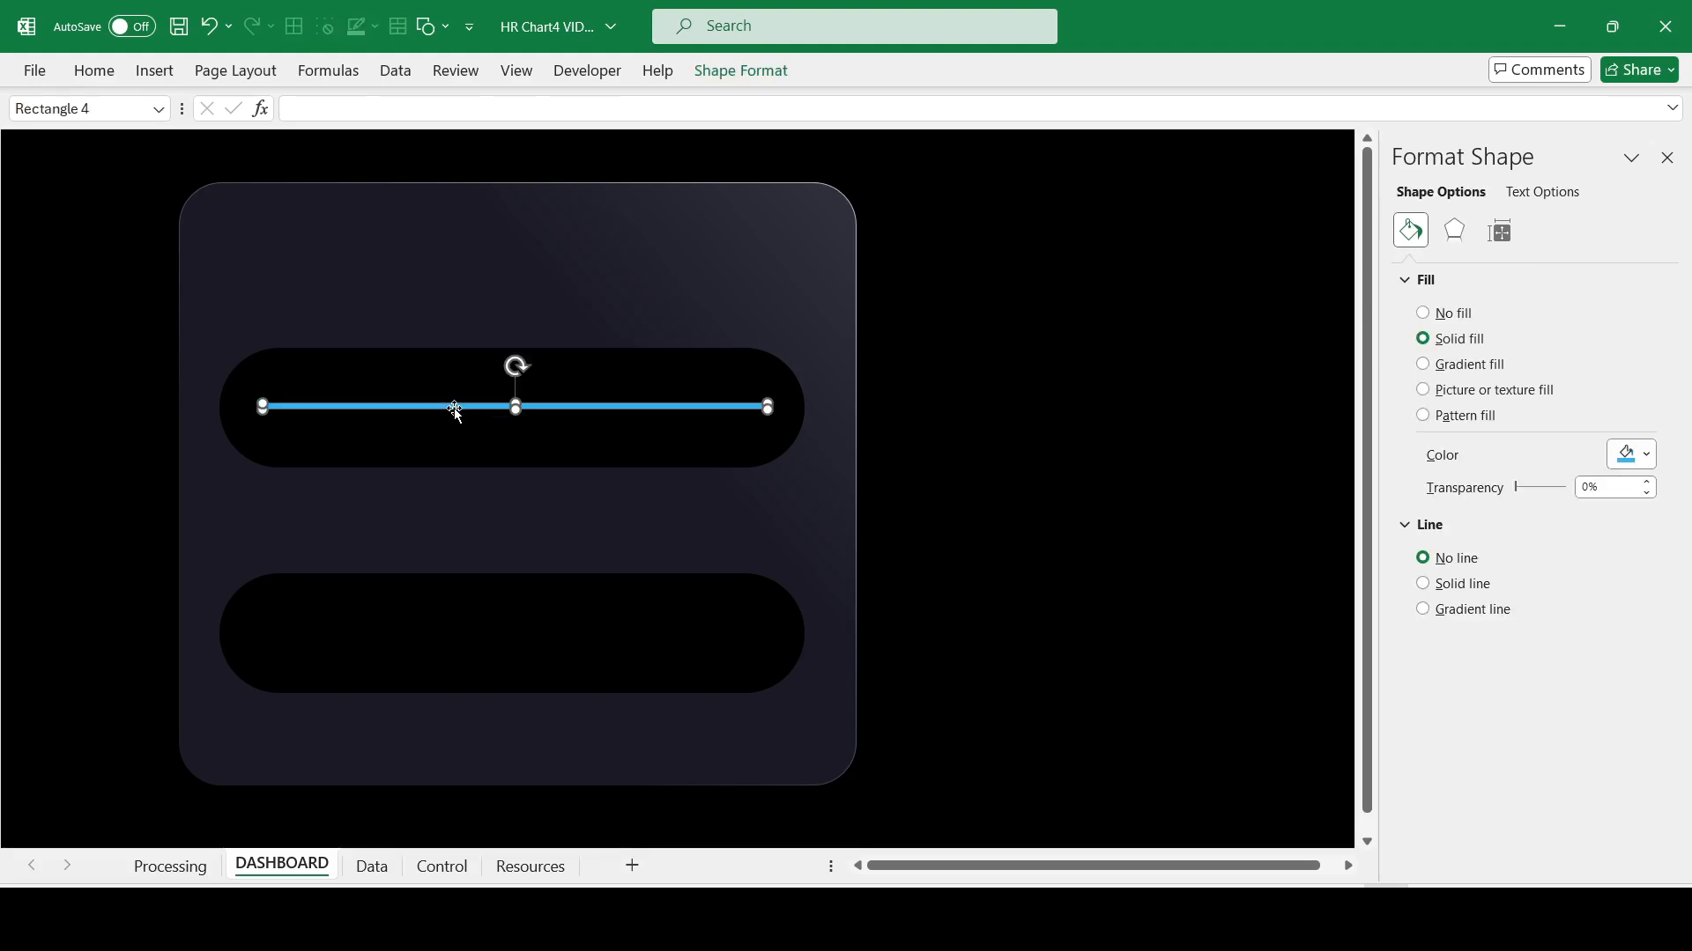
left_click_drag(454, 408, 454, 487)
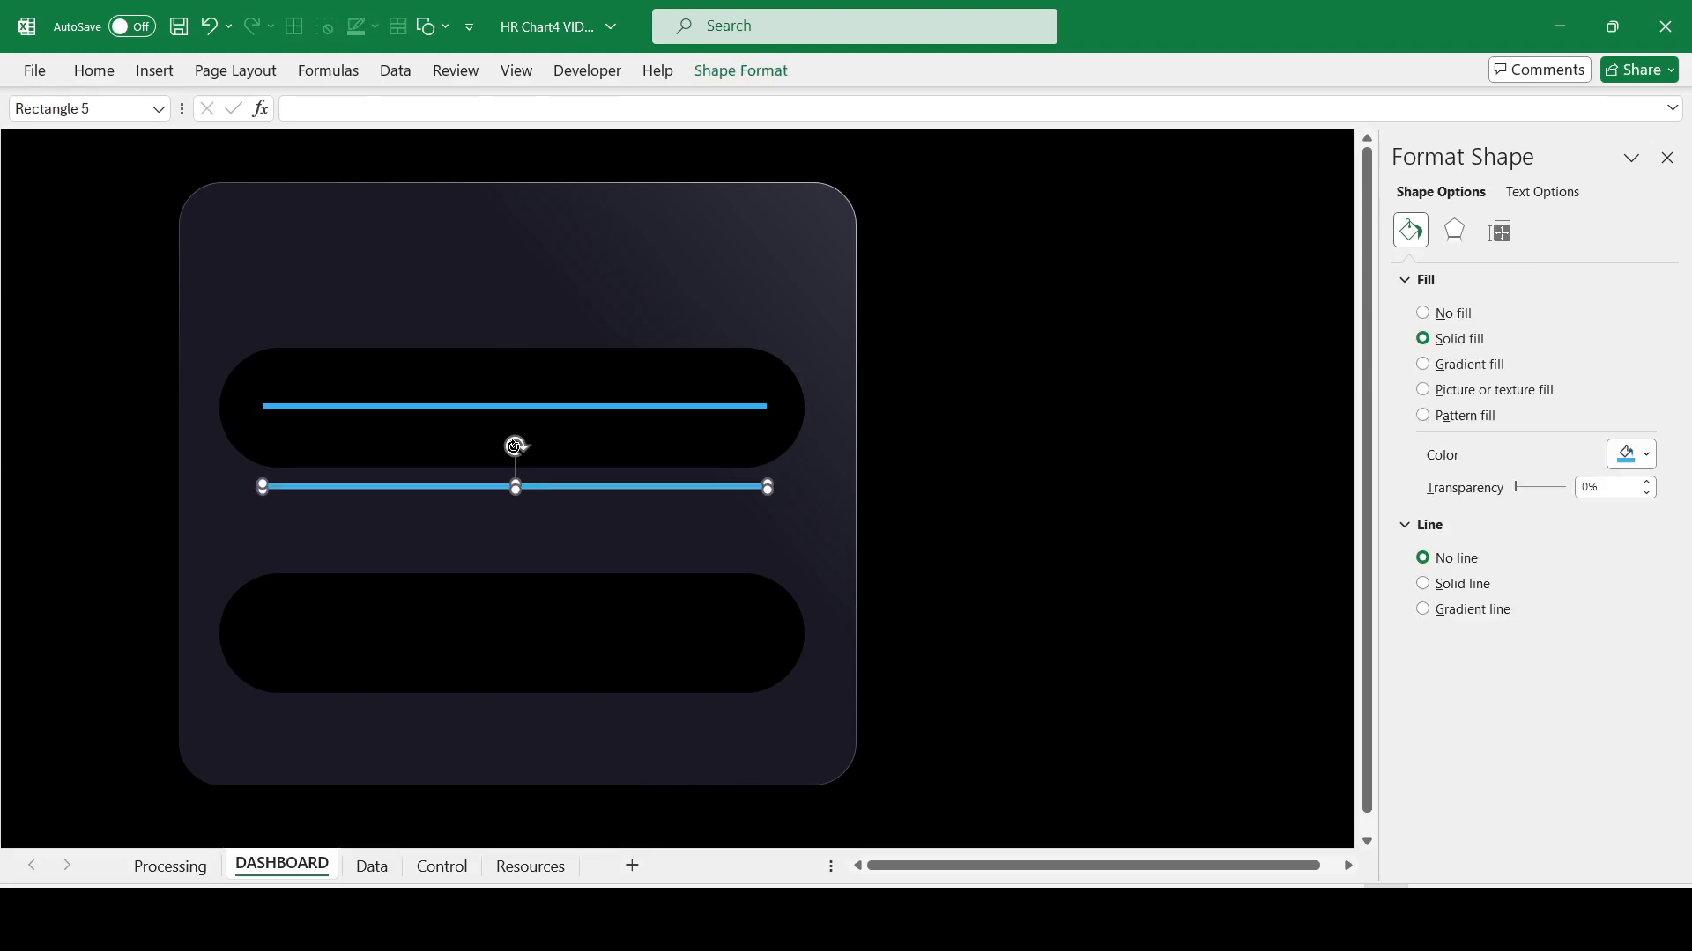
left_click(736, 71)
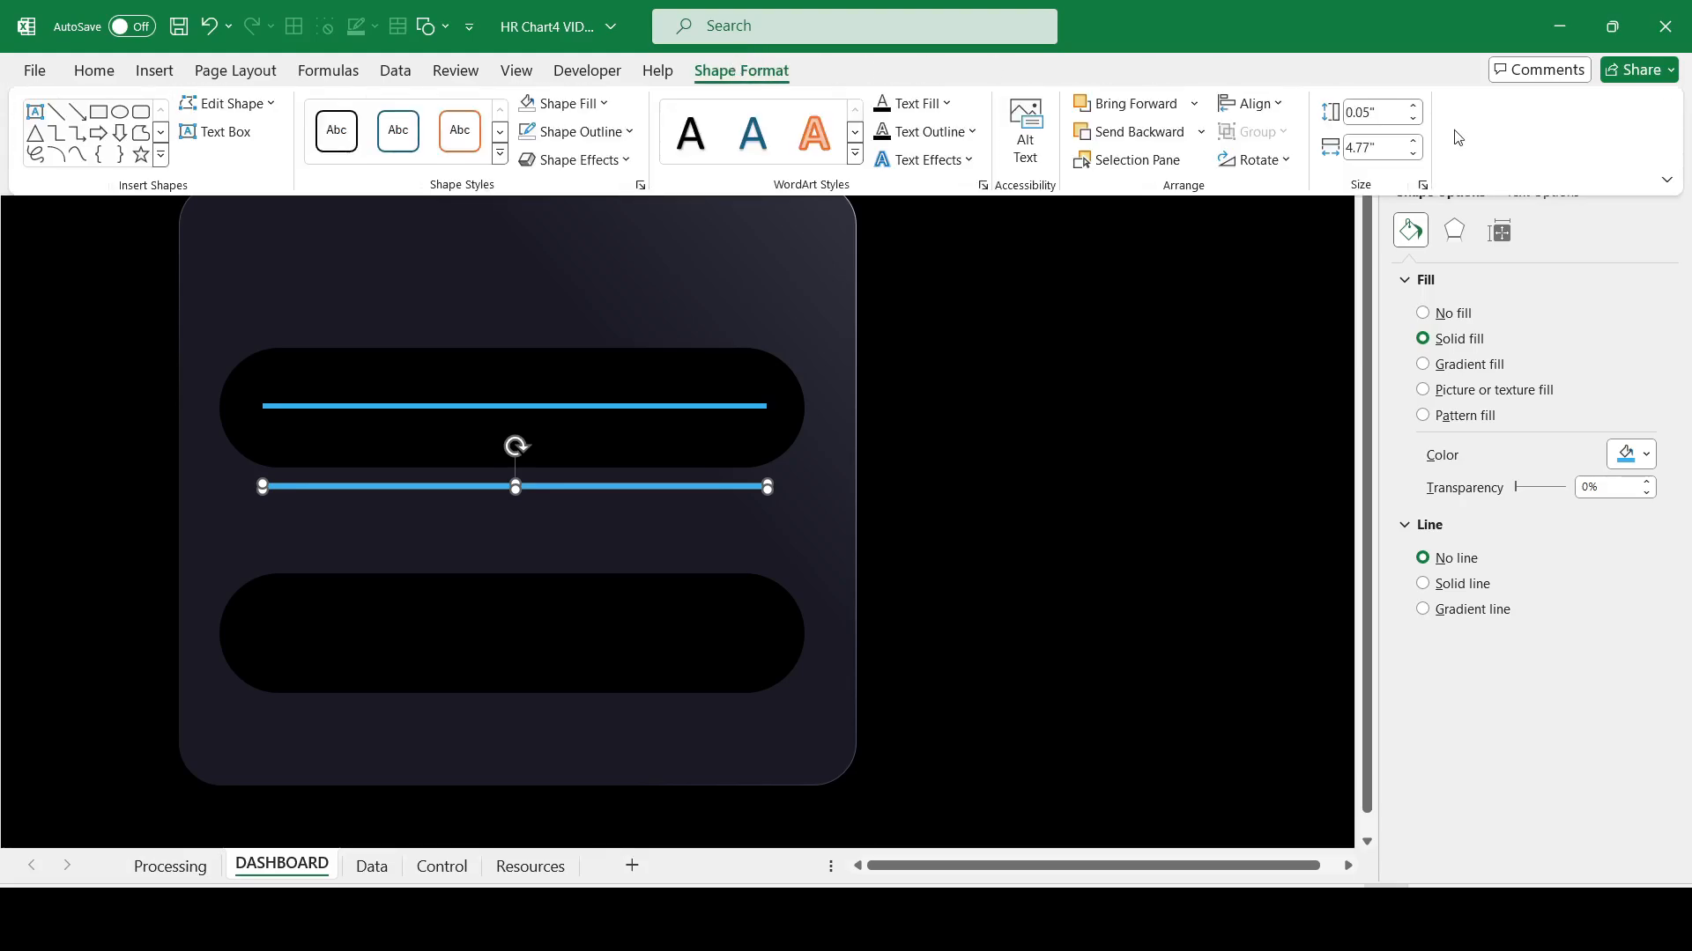
left_click(1389, 112)
left_click_drag(1390, 112, 1325, 115)
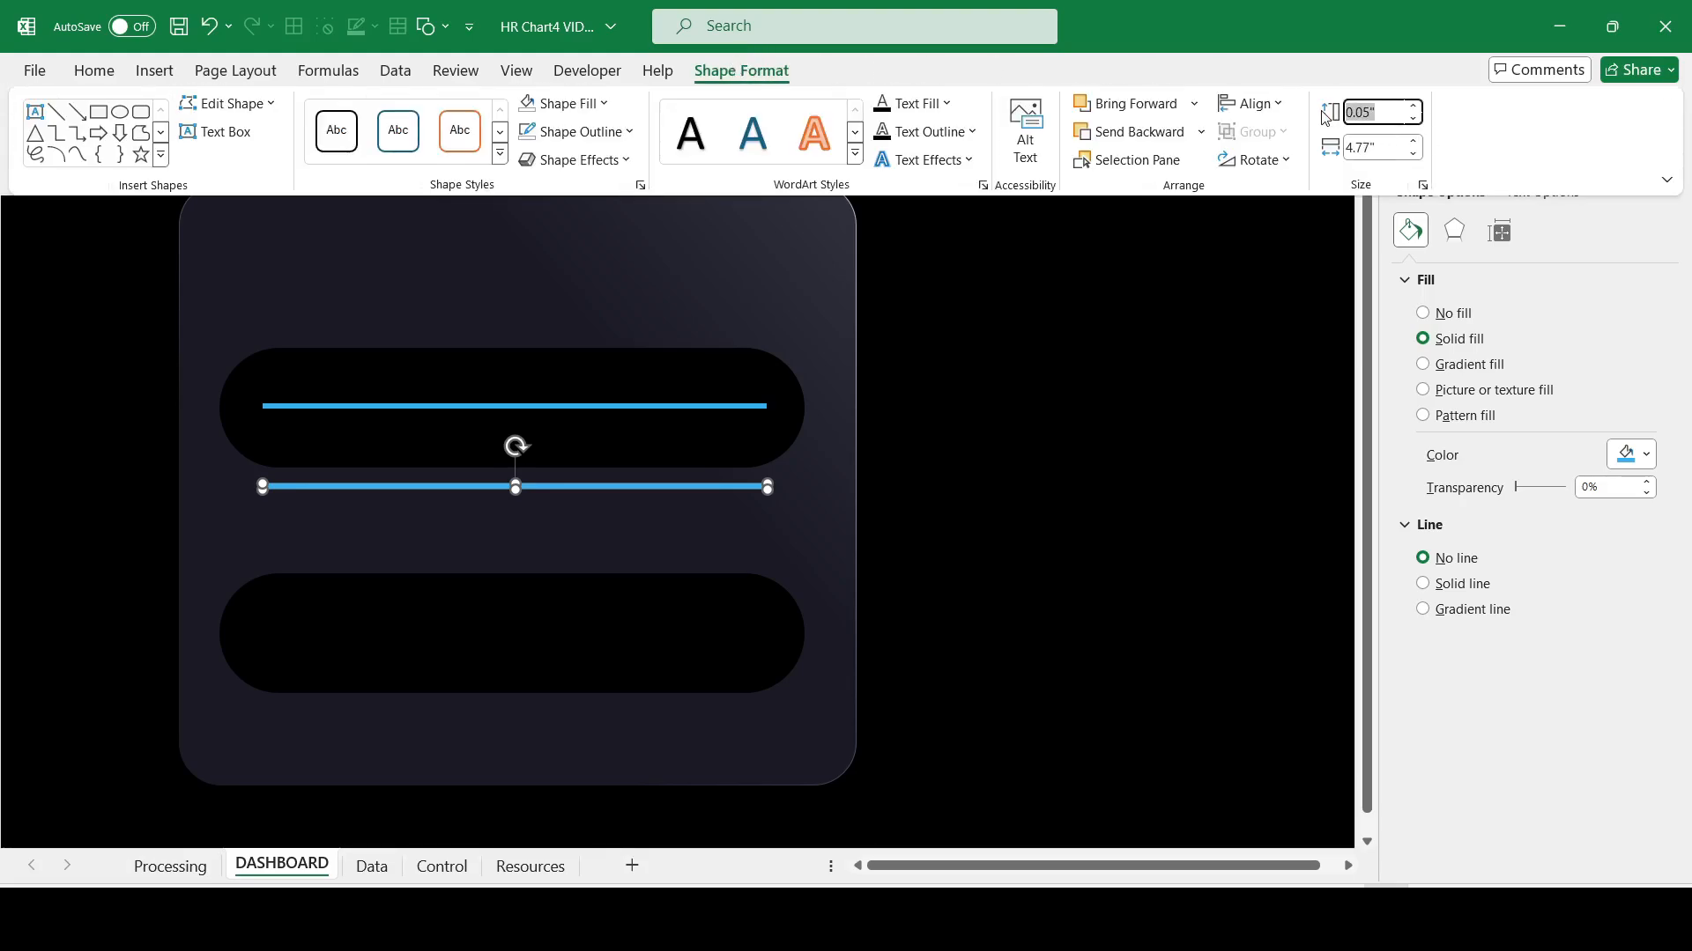
left_click(1377, 150)
type("0.05")
key("Tab")
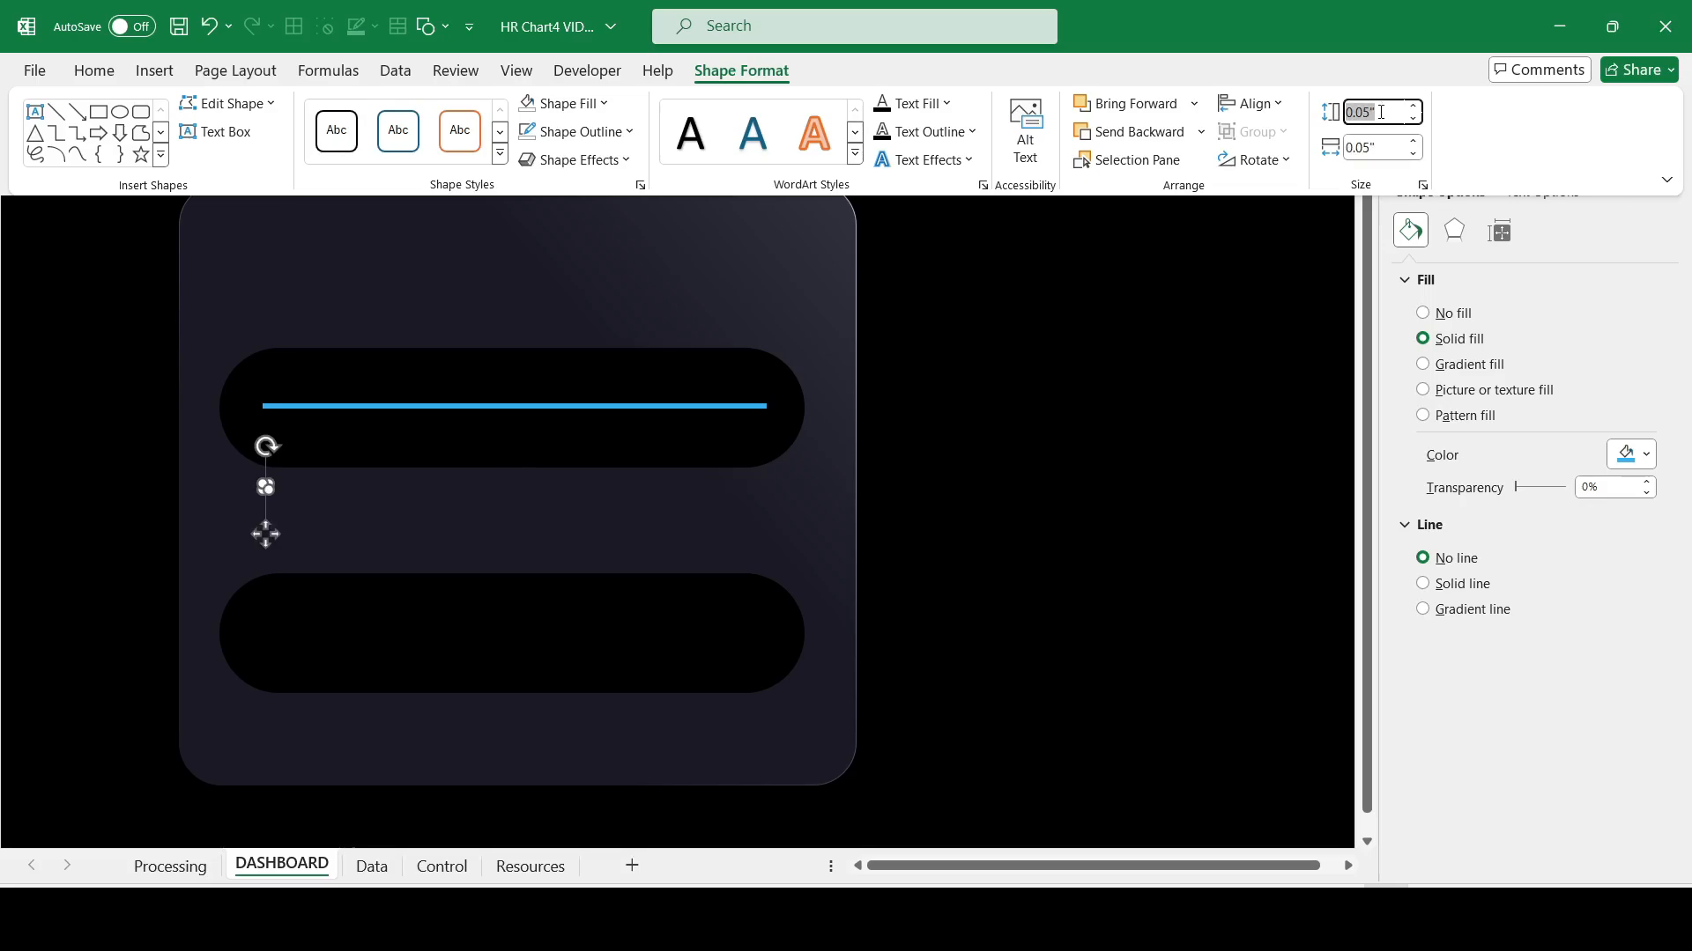
Step: Set the small light blue copy's width to 0.05 inches and its height to 0.3 inches
left_click(1413, 154)
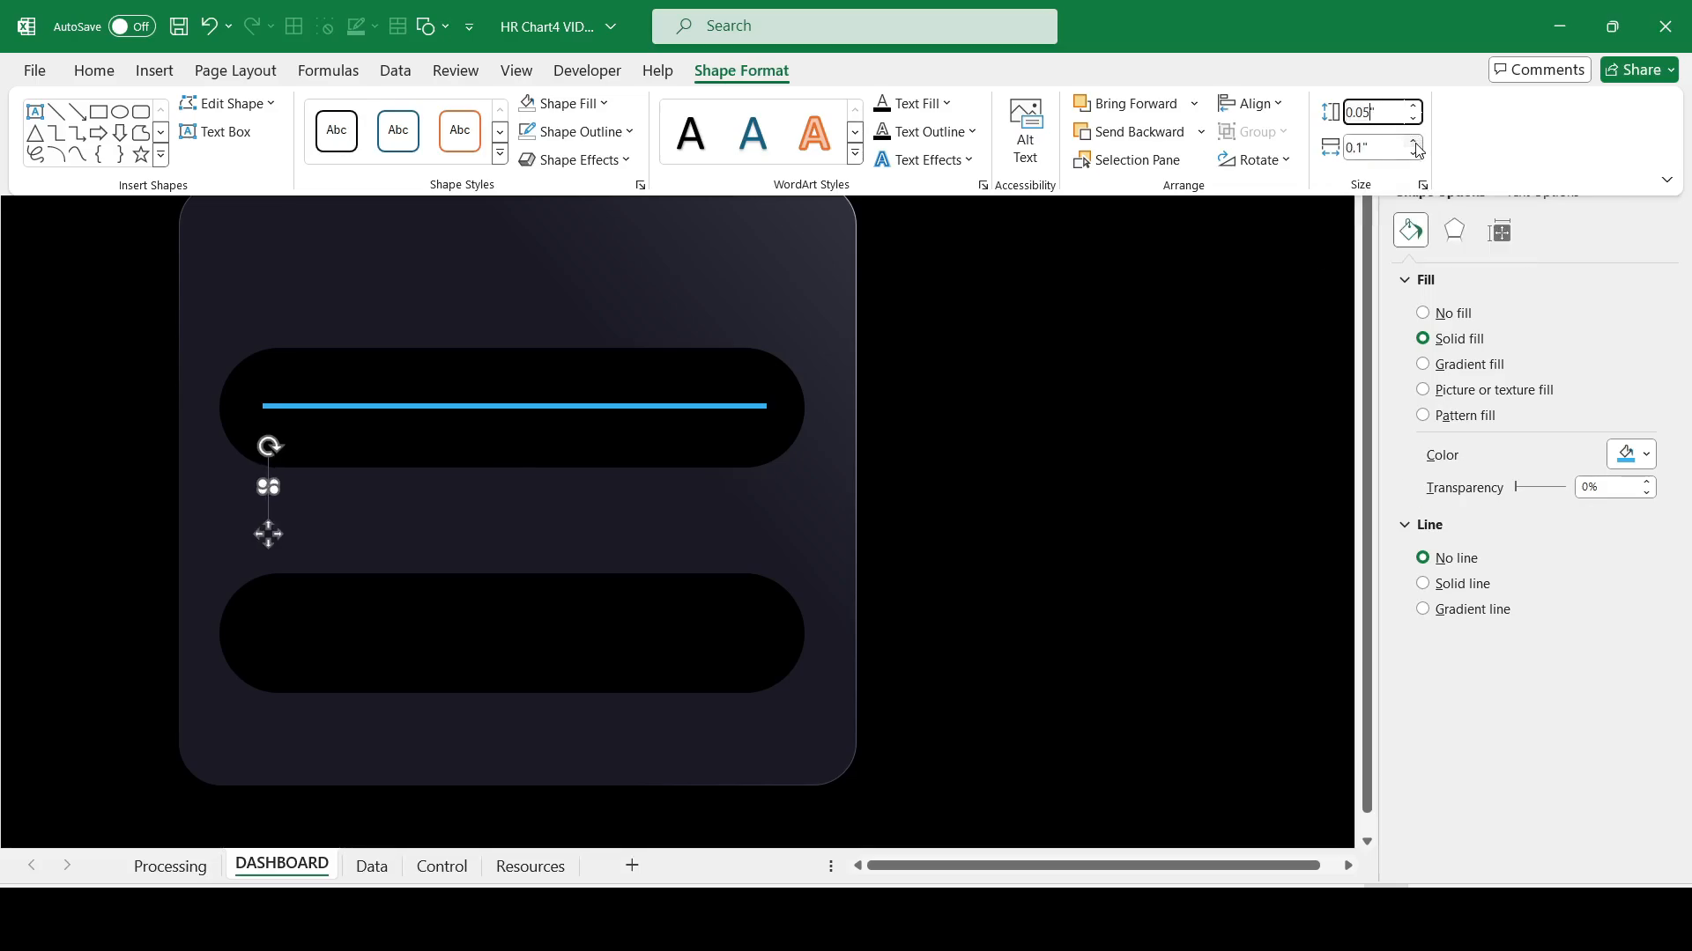
left_click(1386, 145)
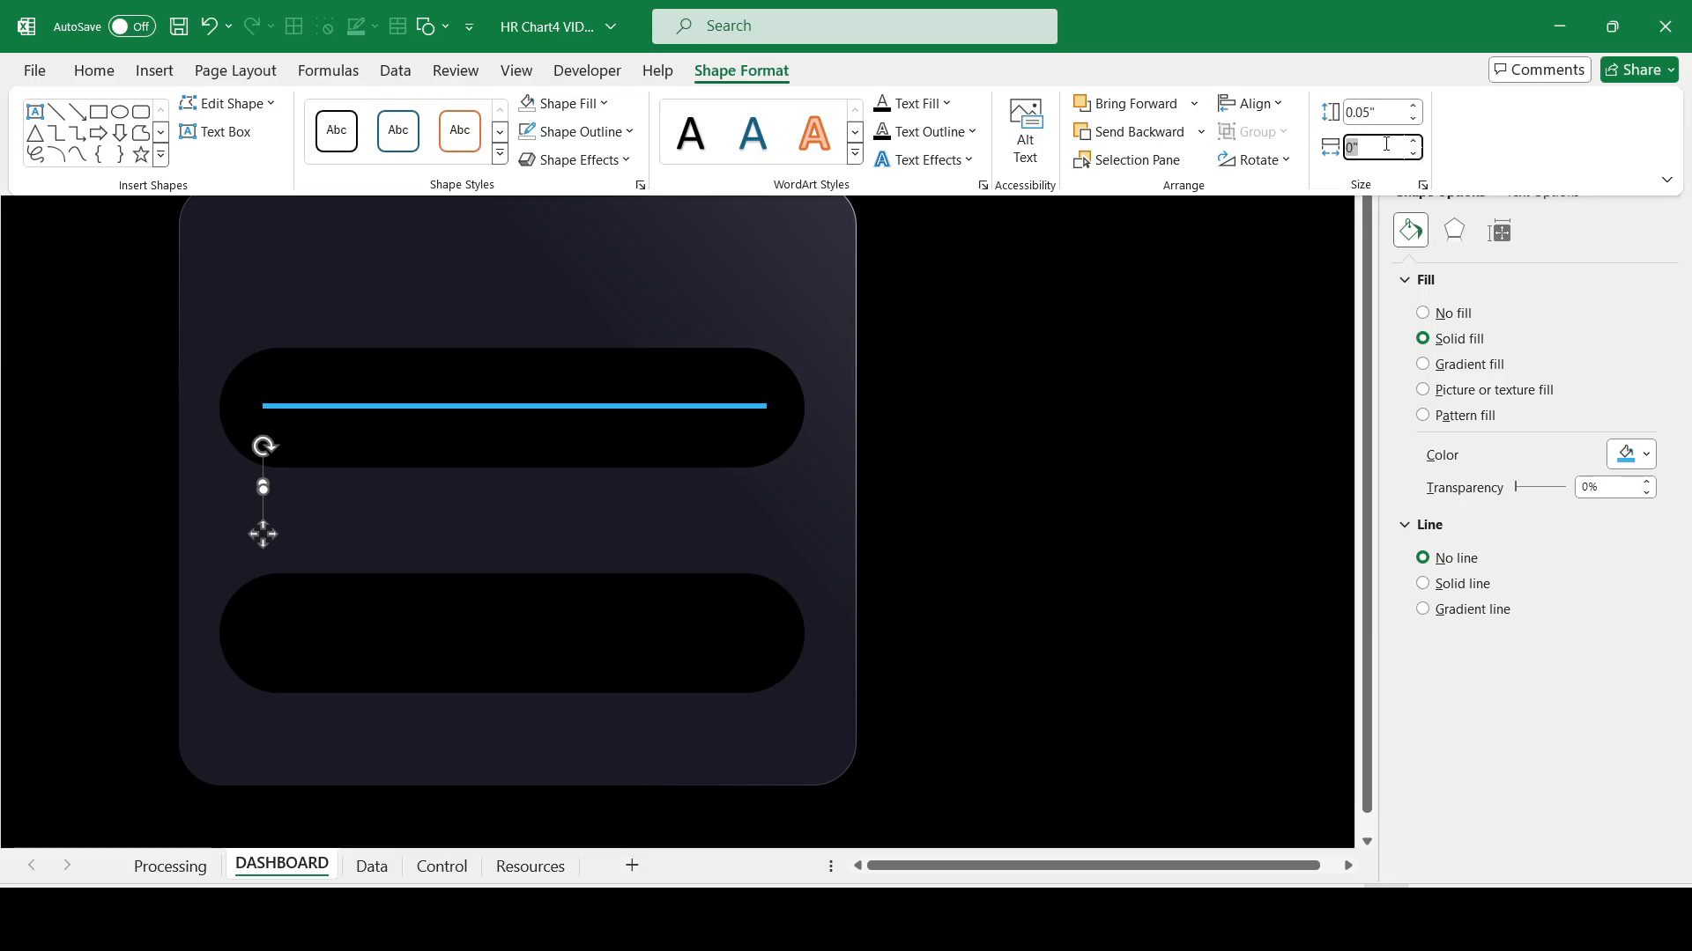
type("0.05")
key("Tab")
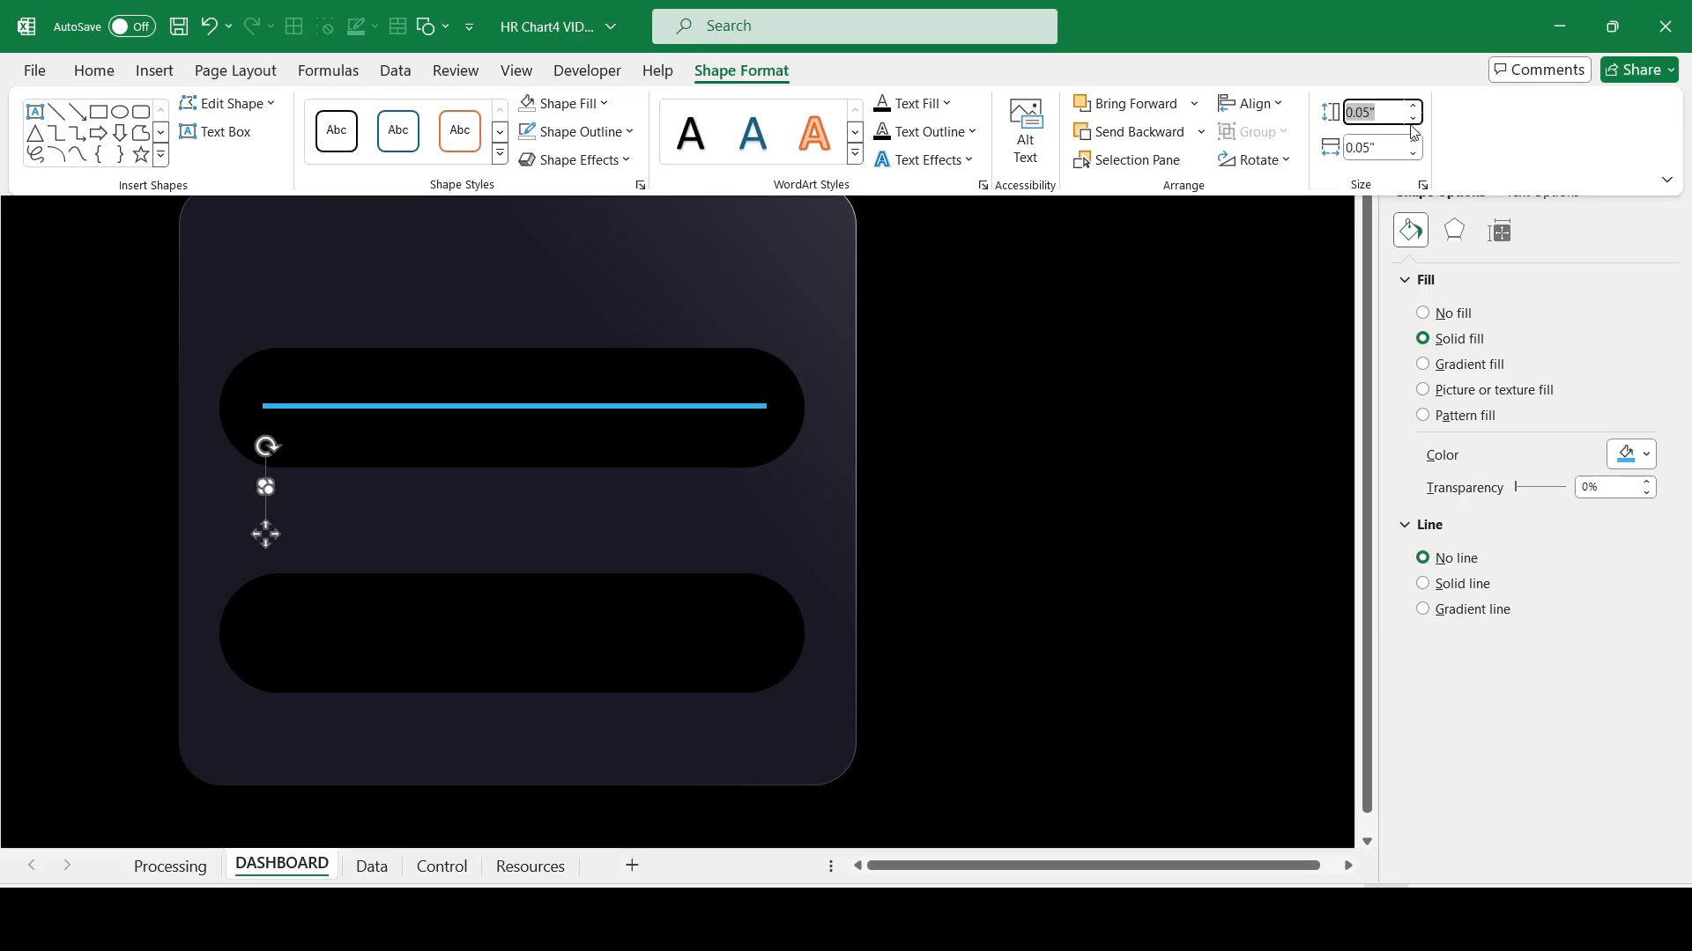
left_click(1413, 109)
left_click(1413, 109)
left_click(1413, 109)
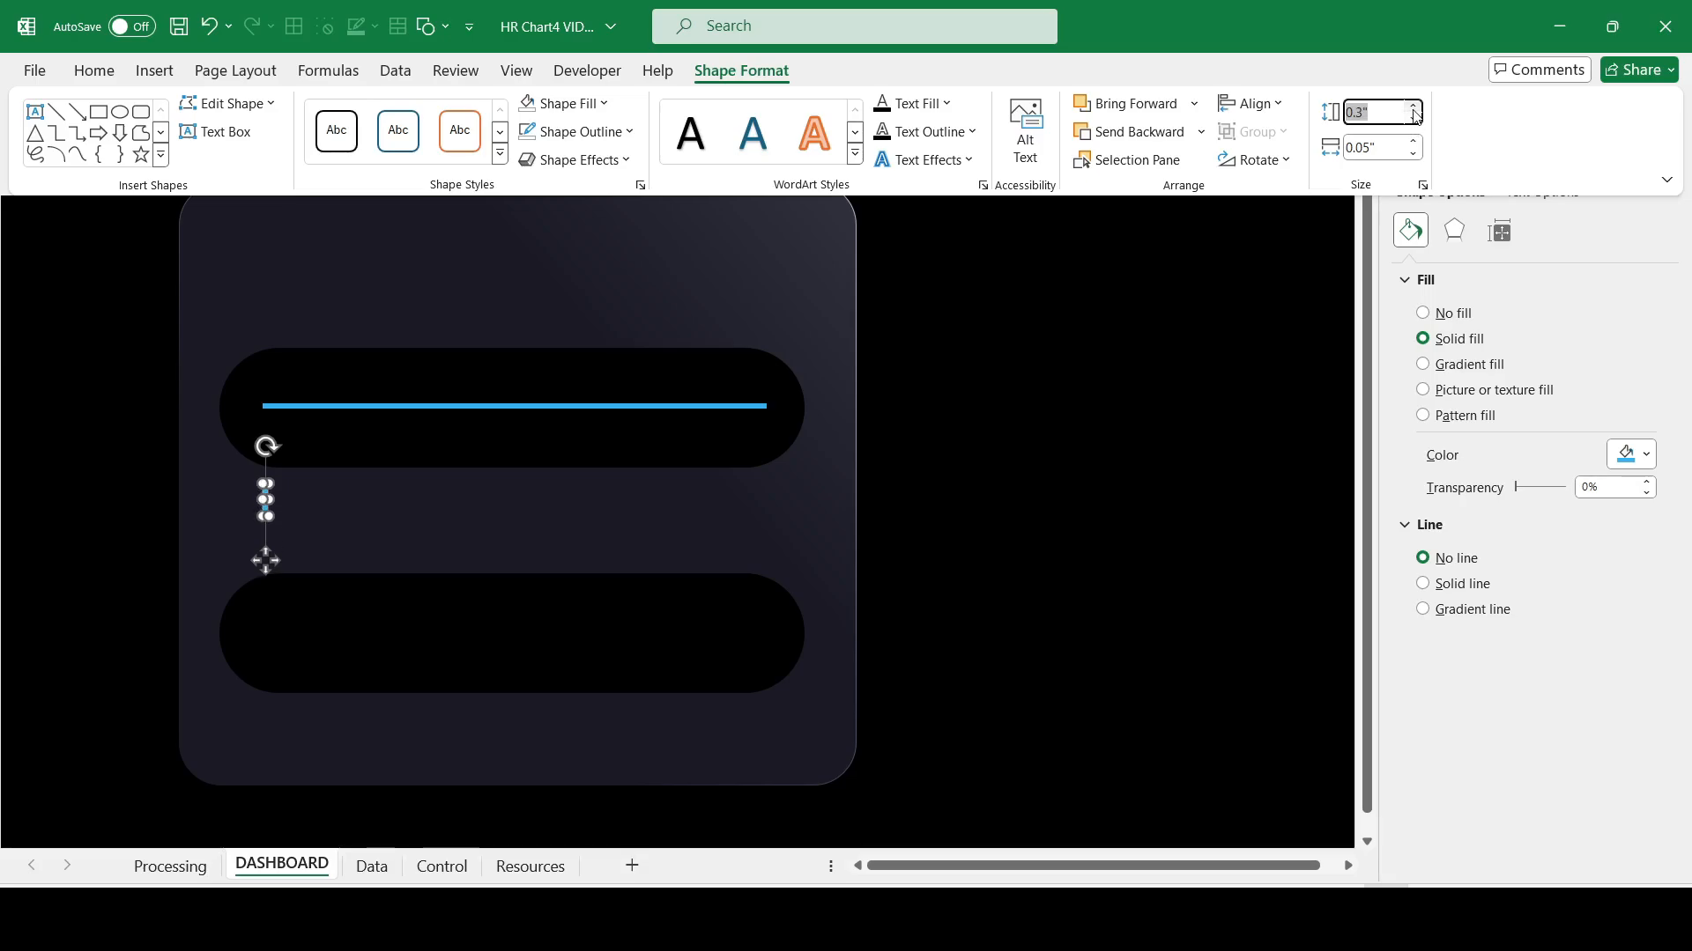
left_click(971, 418)
left_click(972, 417)
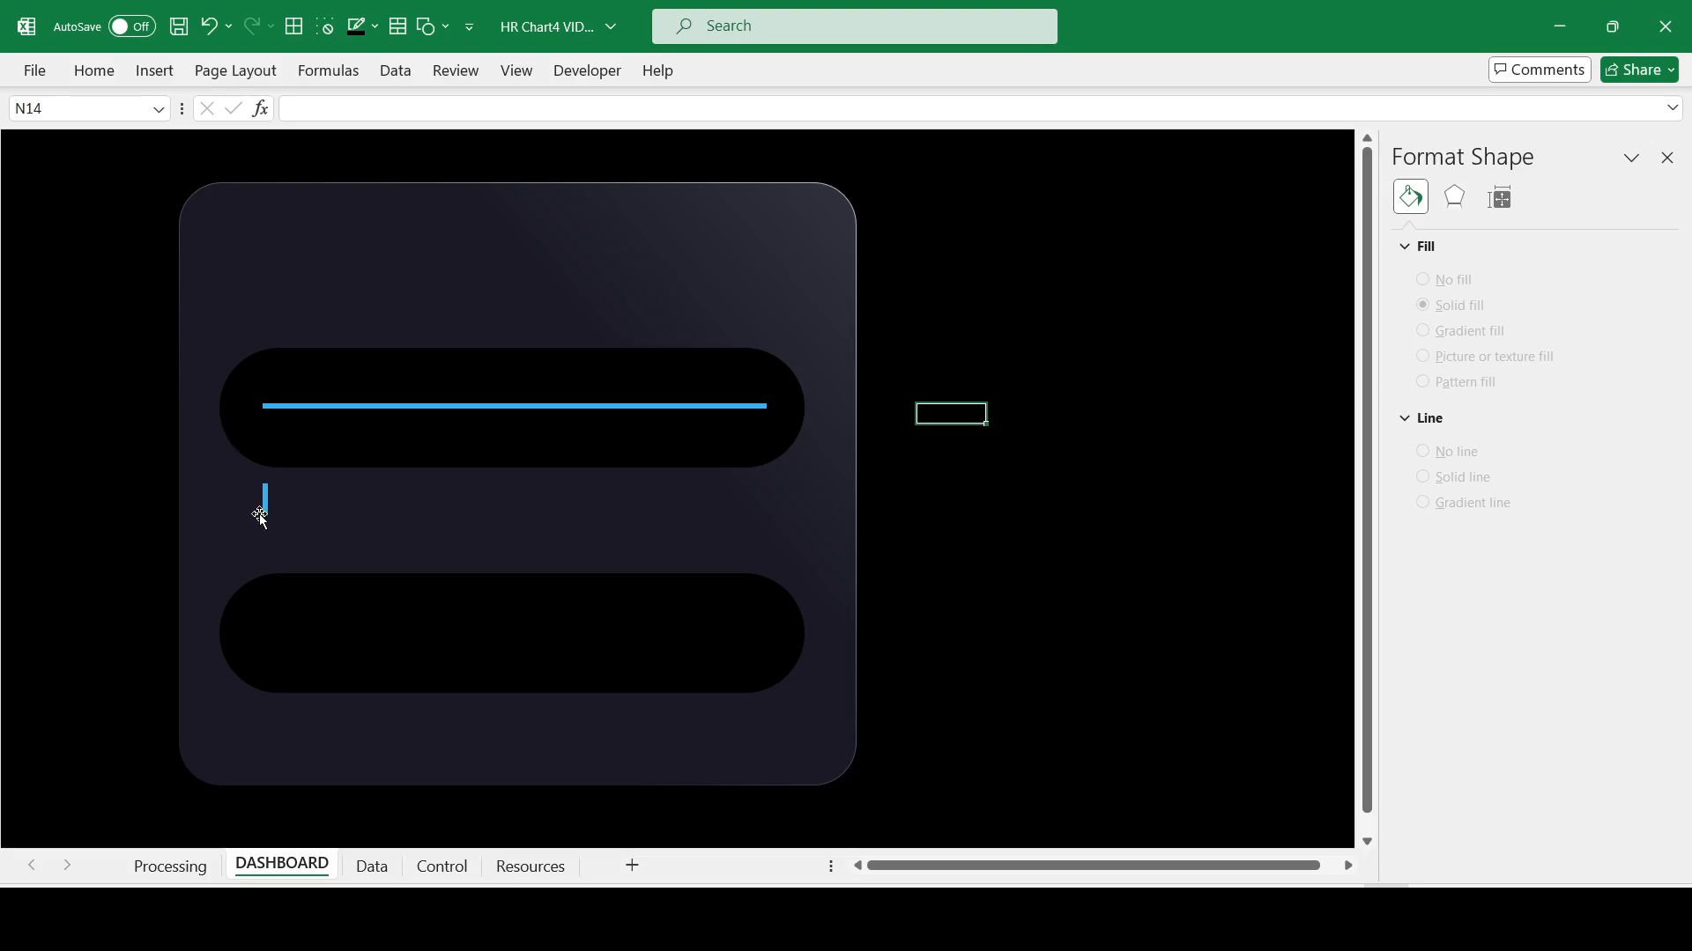
Step: Move the small light blue tick under the left end of the upper pill's line and set its height to 0.15 inches
left_click_drag(267, 510, 281, 435)
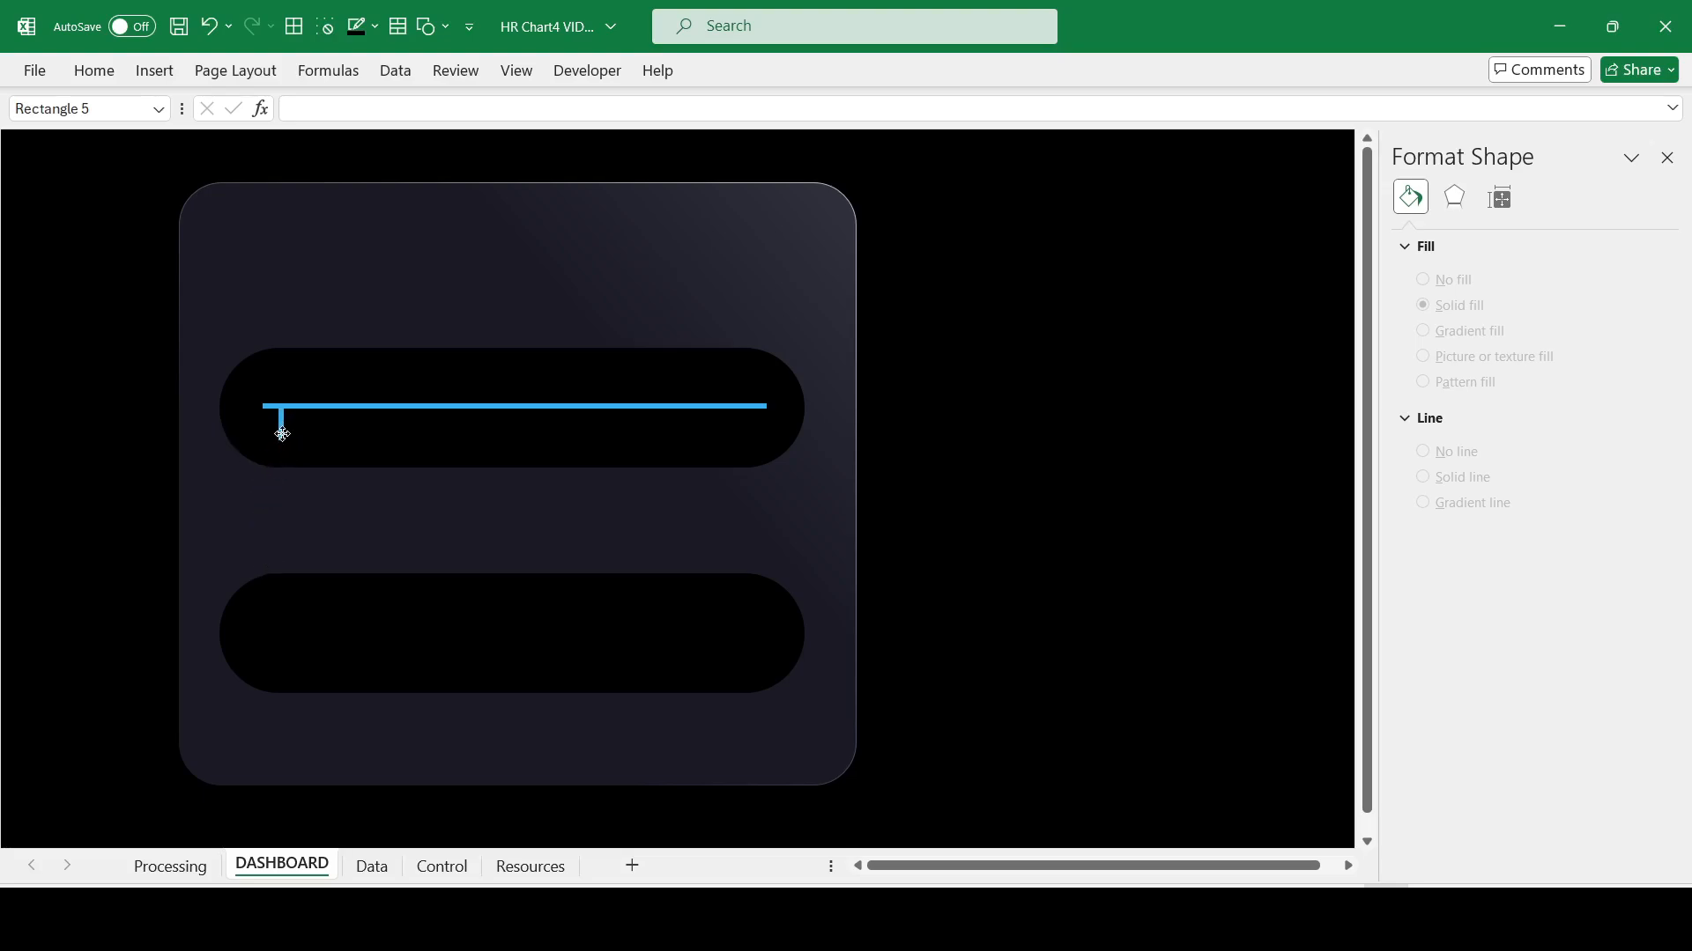
left_click(1071, 504)
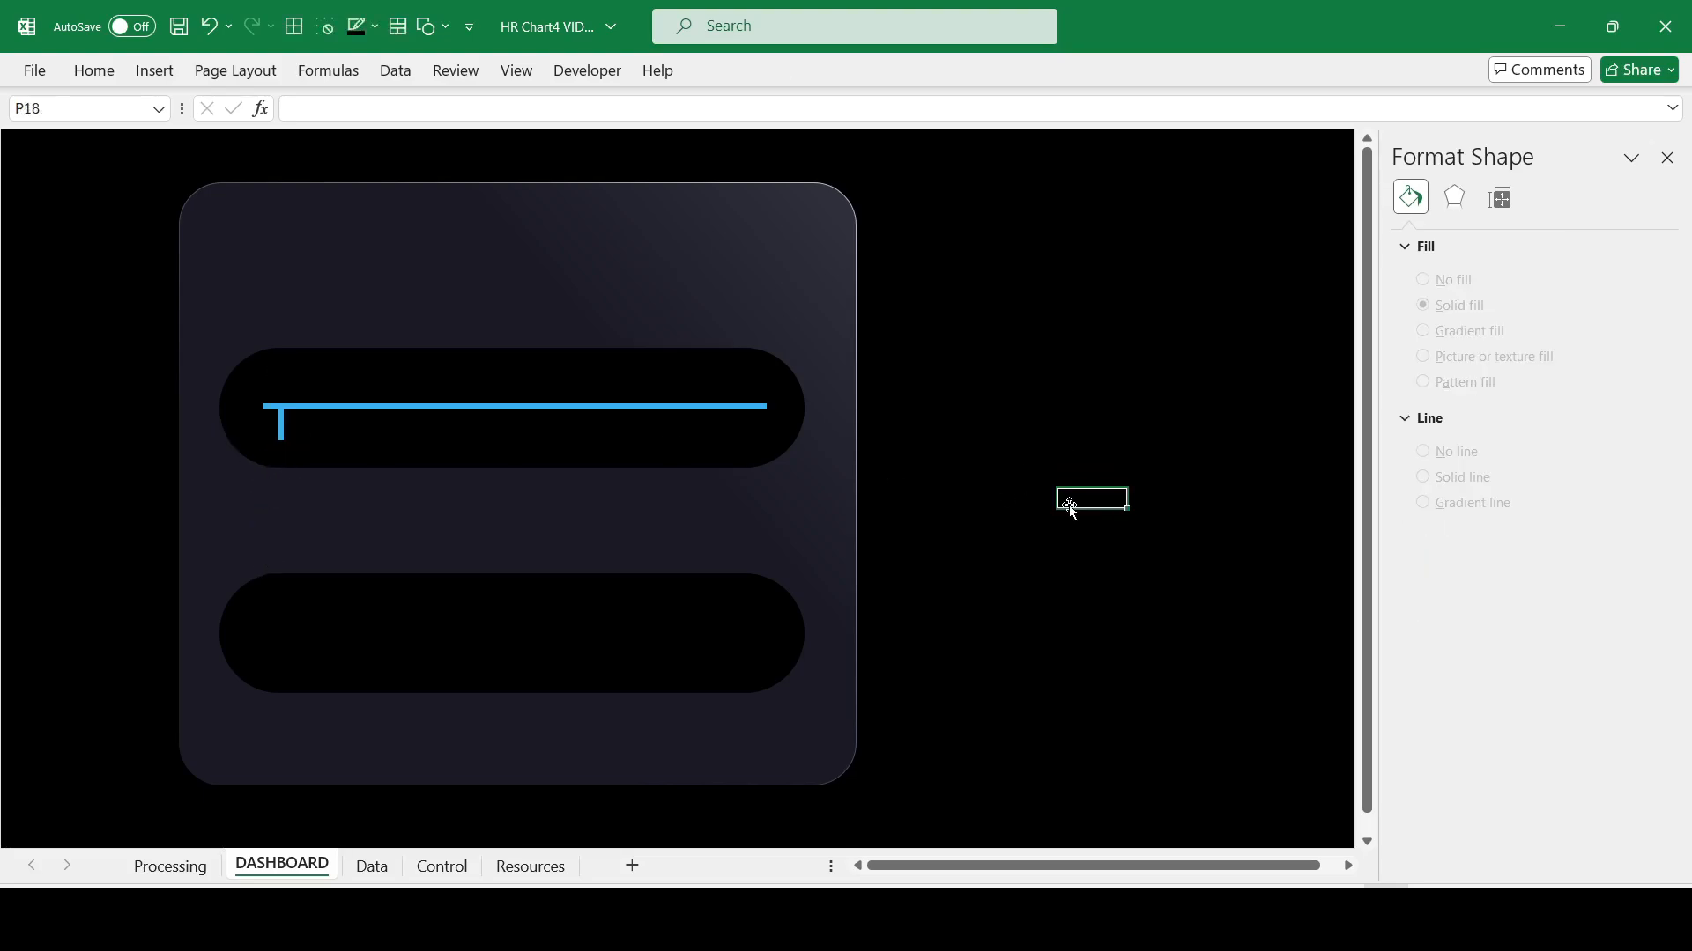
left_click(275, 421)
left_click(775, 72)
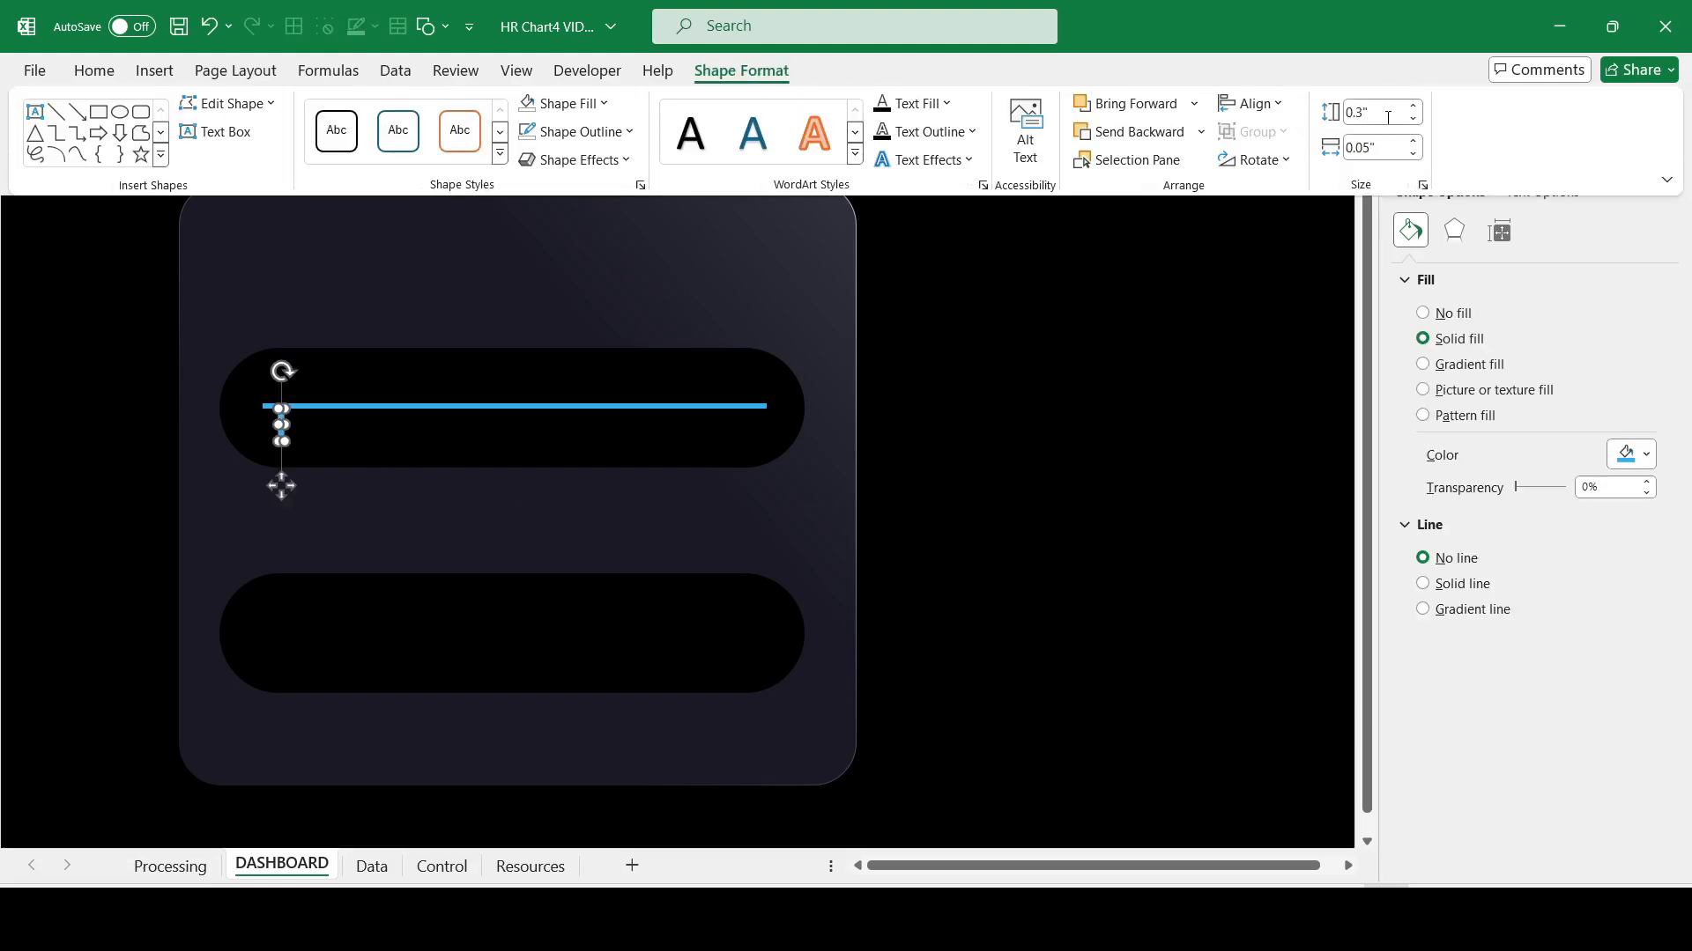
left_click(1388, 114)
key("Delete")
type("1")
key("Return")
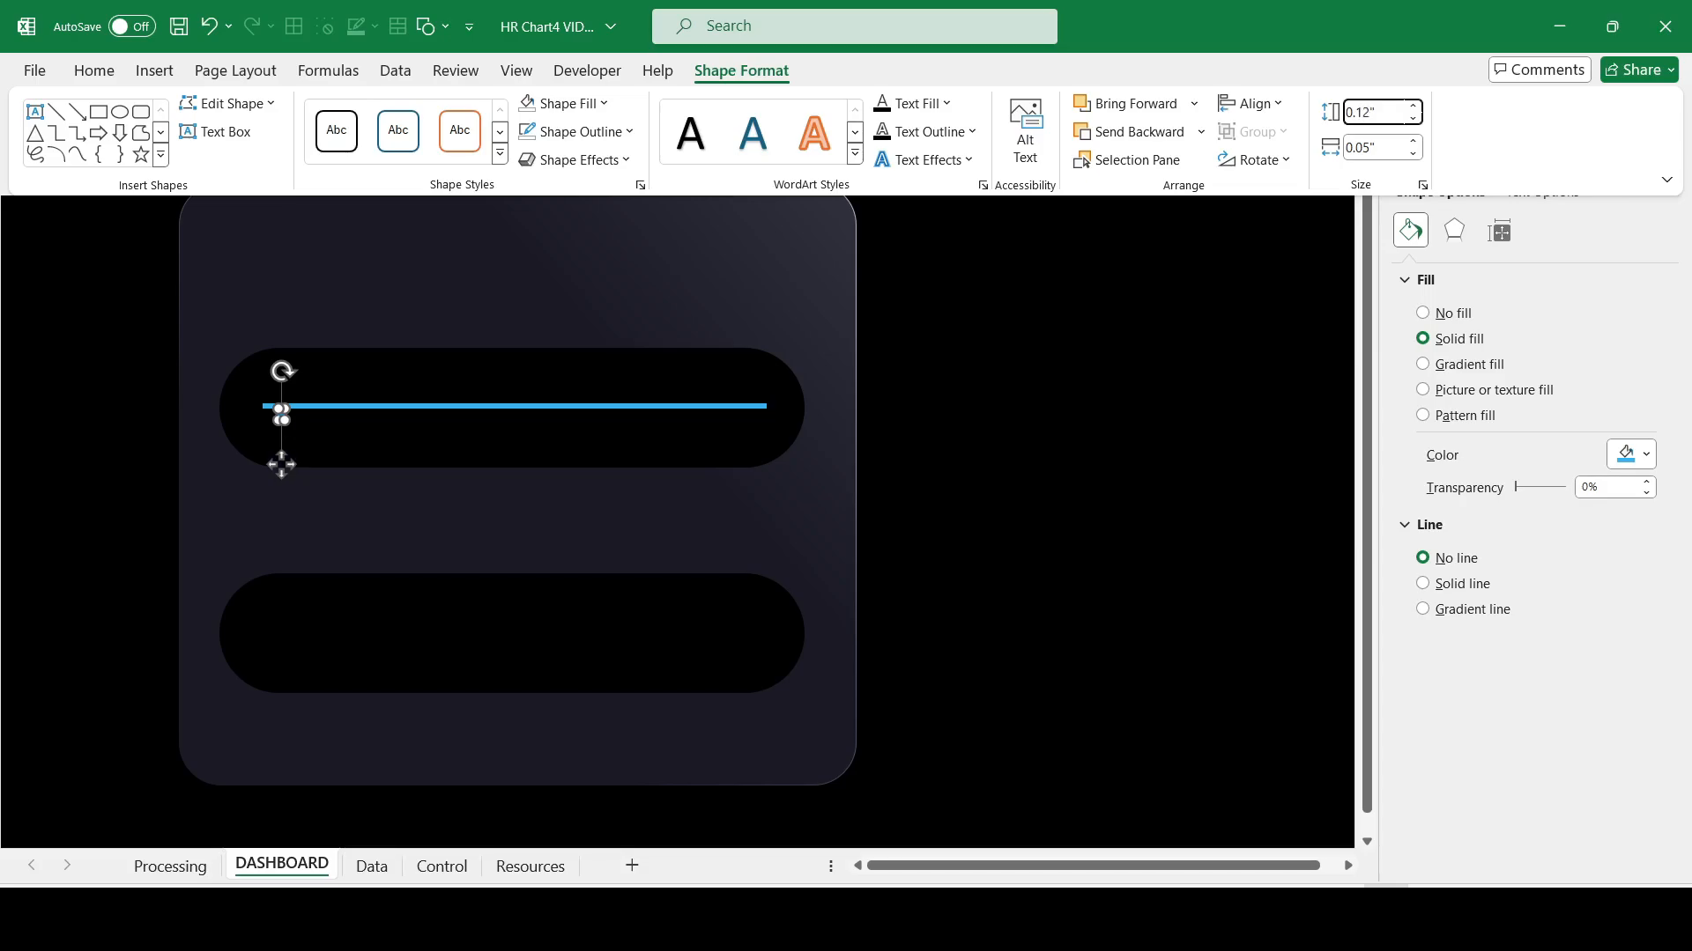
type("5")
left_click(1044, 458)
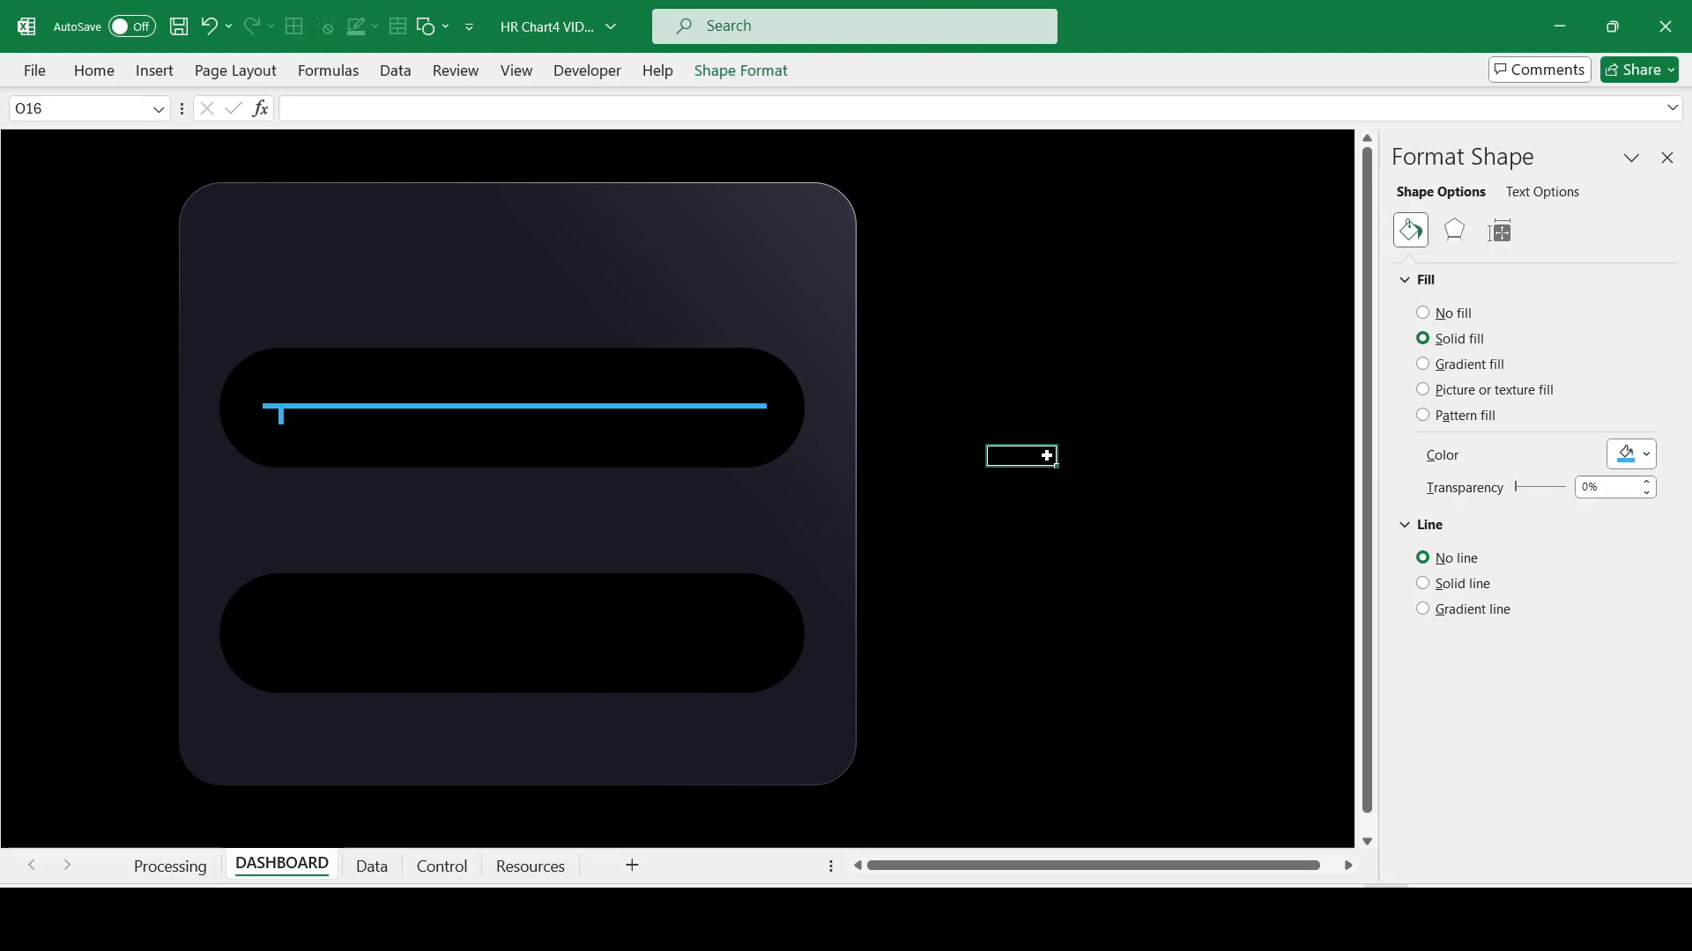
left_click(279, 416)
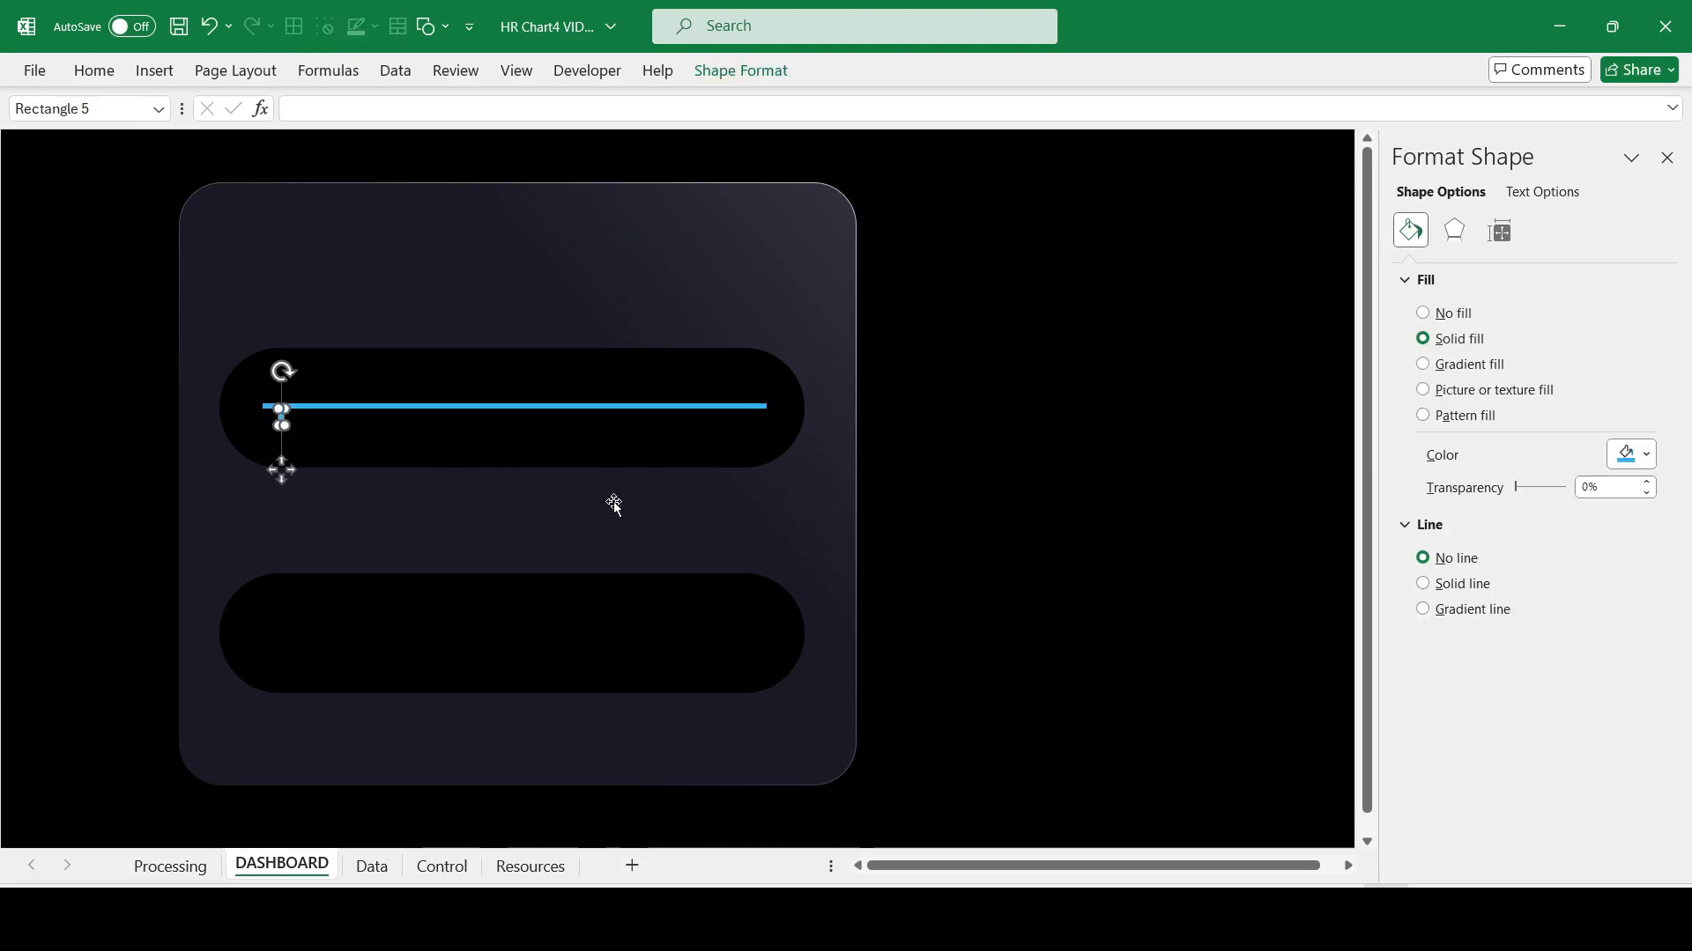
left_click(974, 480)
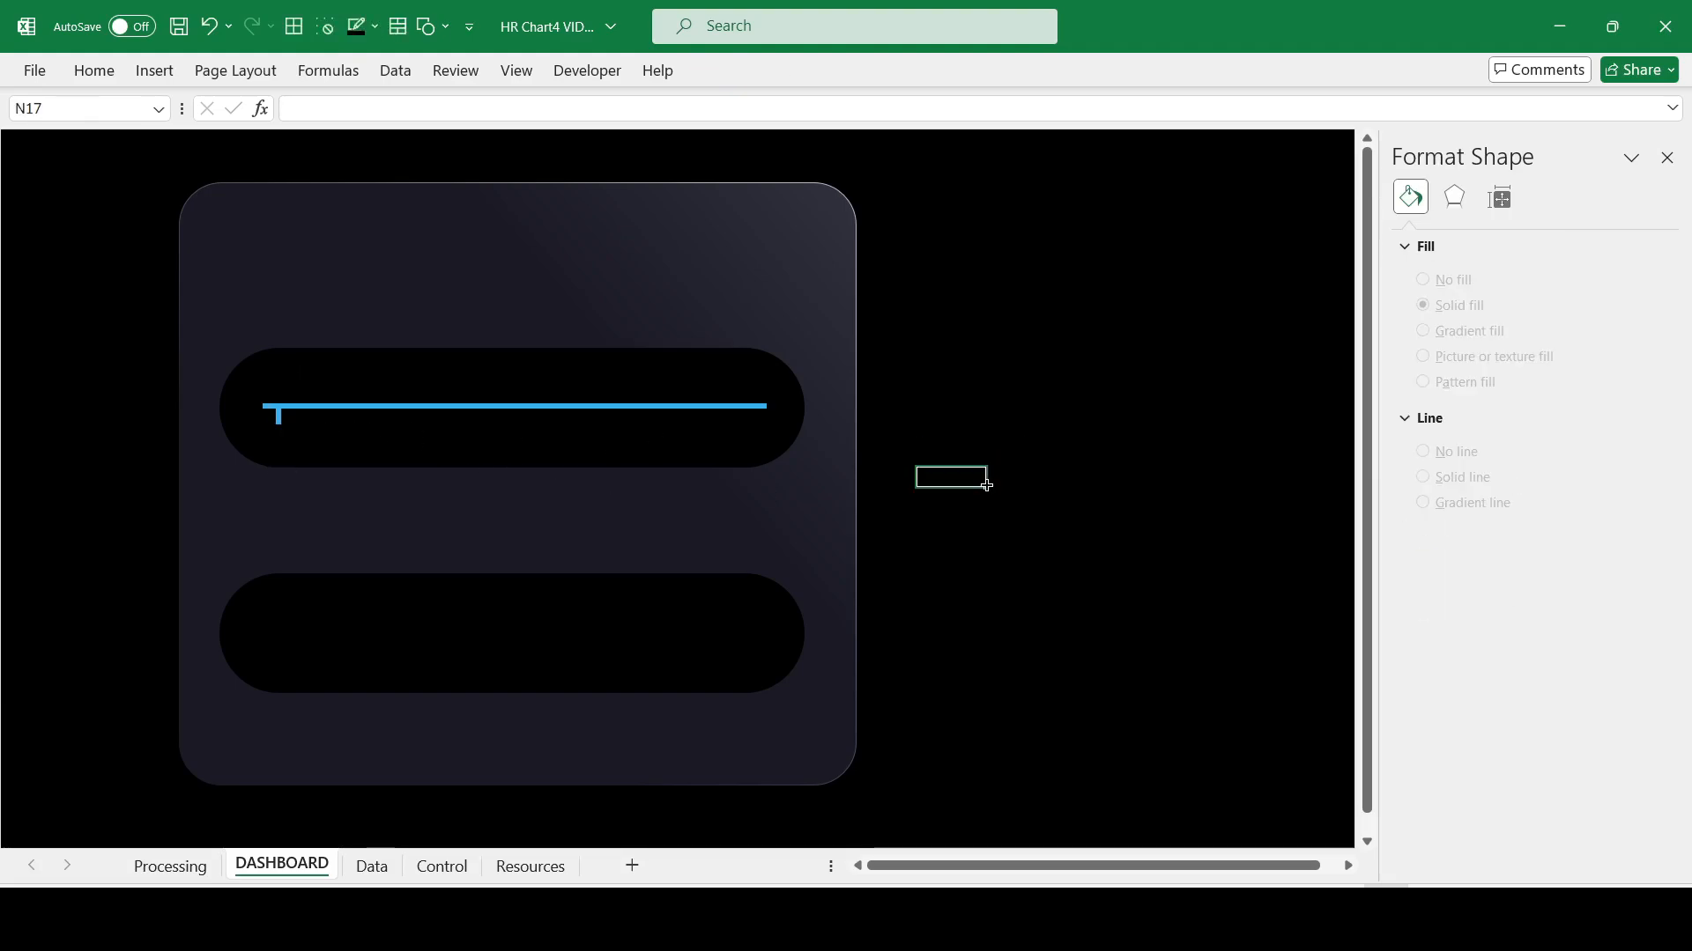
Step: Duplicate the tick under the right end of the light blue line and near its middle
left_click(278, 421)
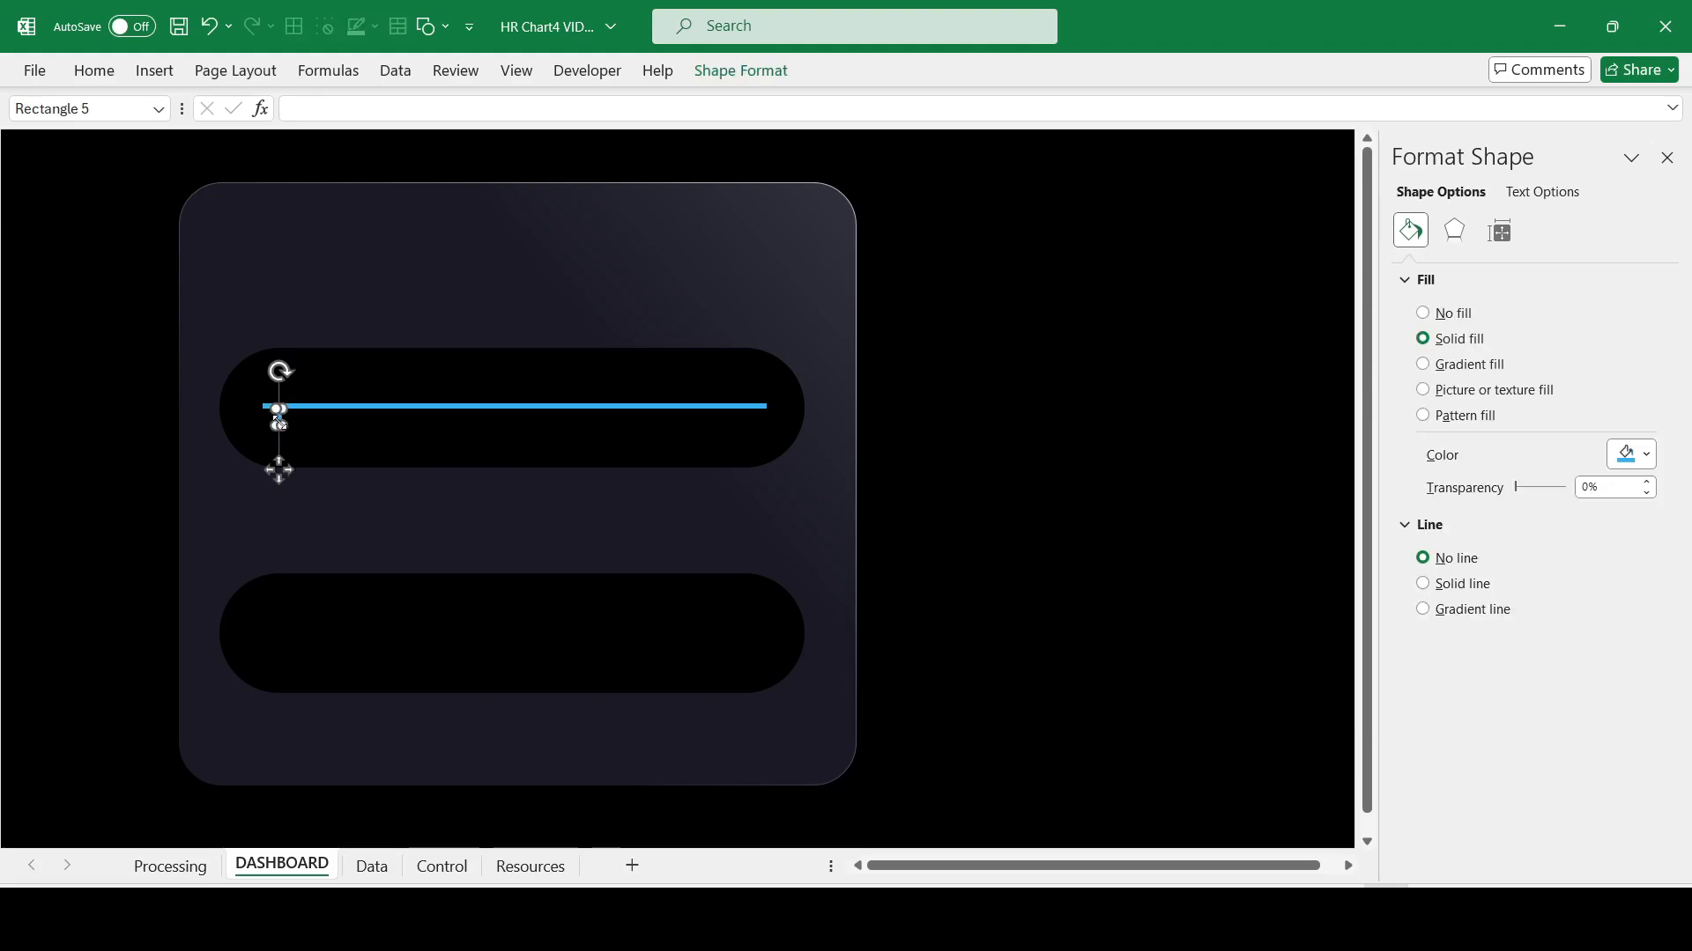
left_click_drag(279, 414, 750, 447)
left_click_drag(748, 448, 506, 430)
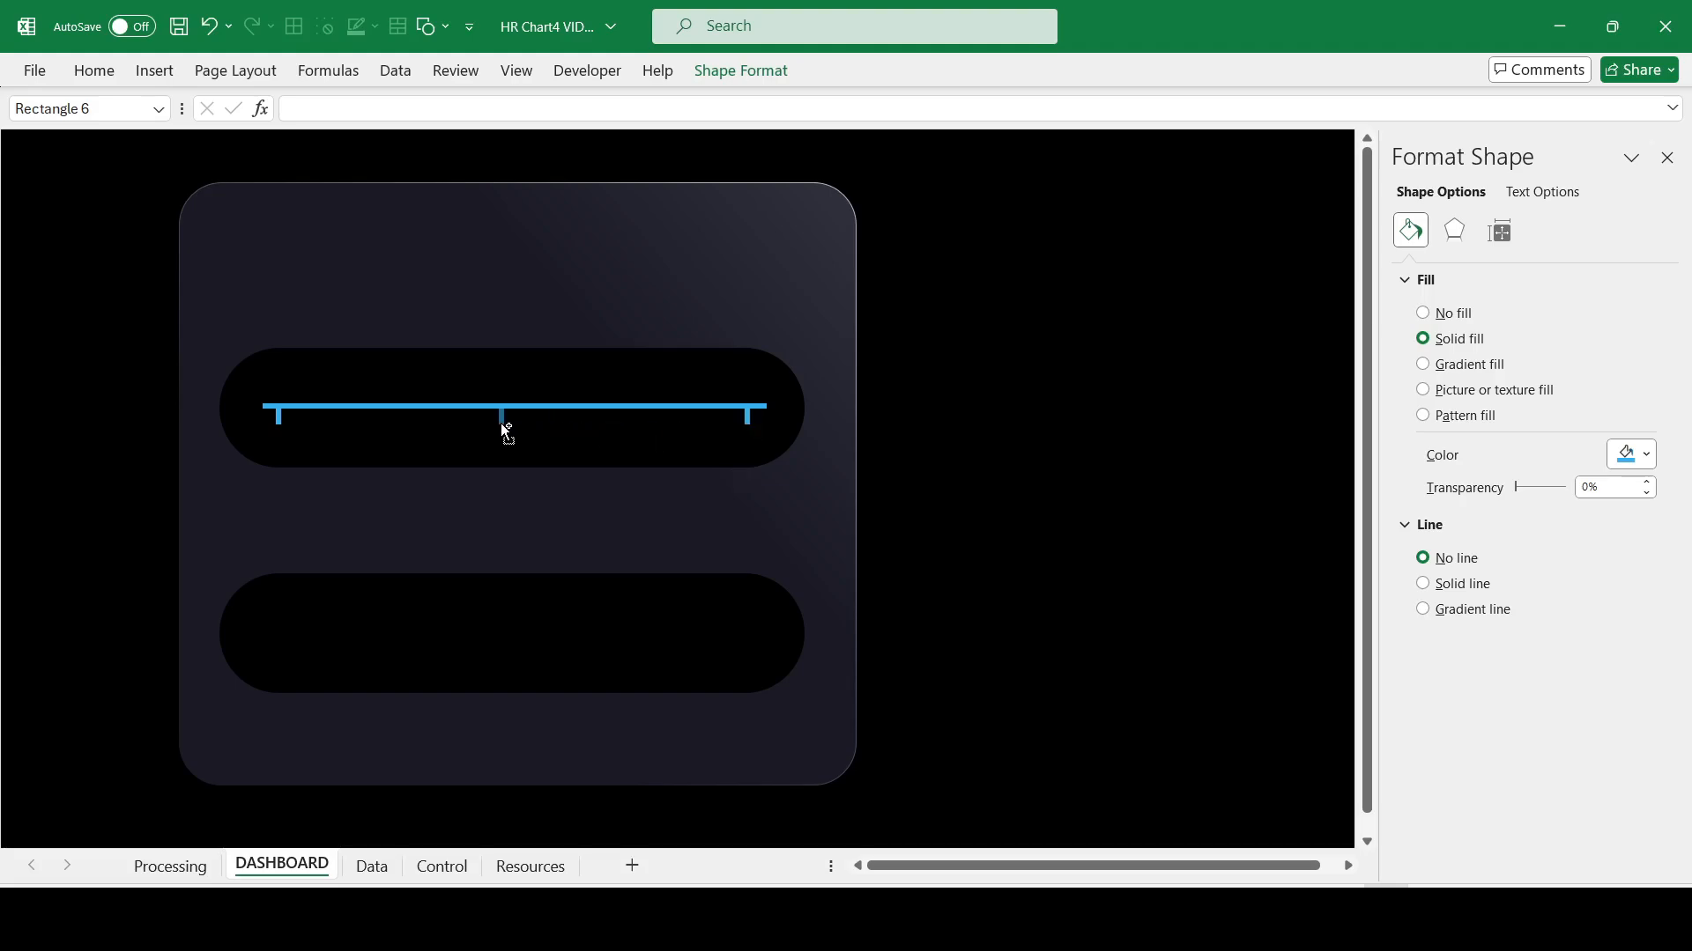
Step: Align the middle tick, the light blue line and the upper pill by their horizontal centers, and nudge the left tick slightly left
left_click(722, 456, "shift")
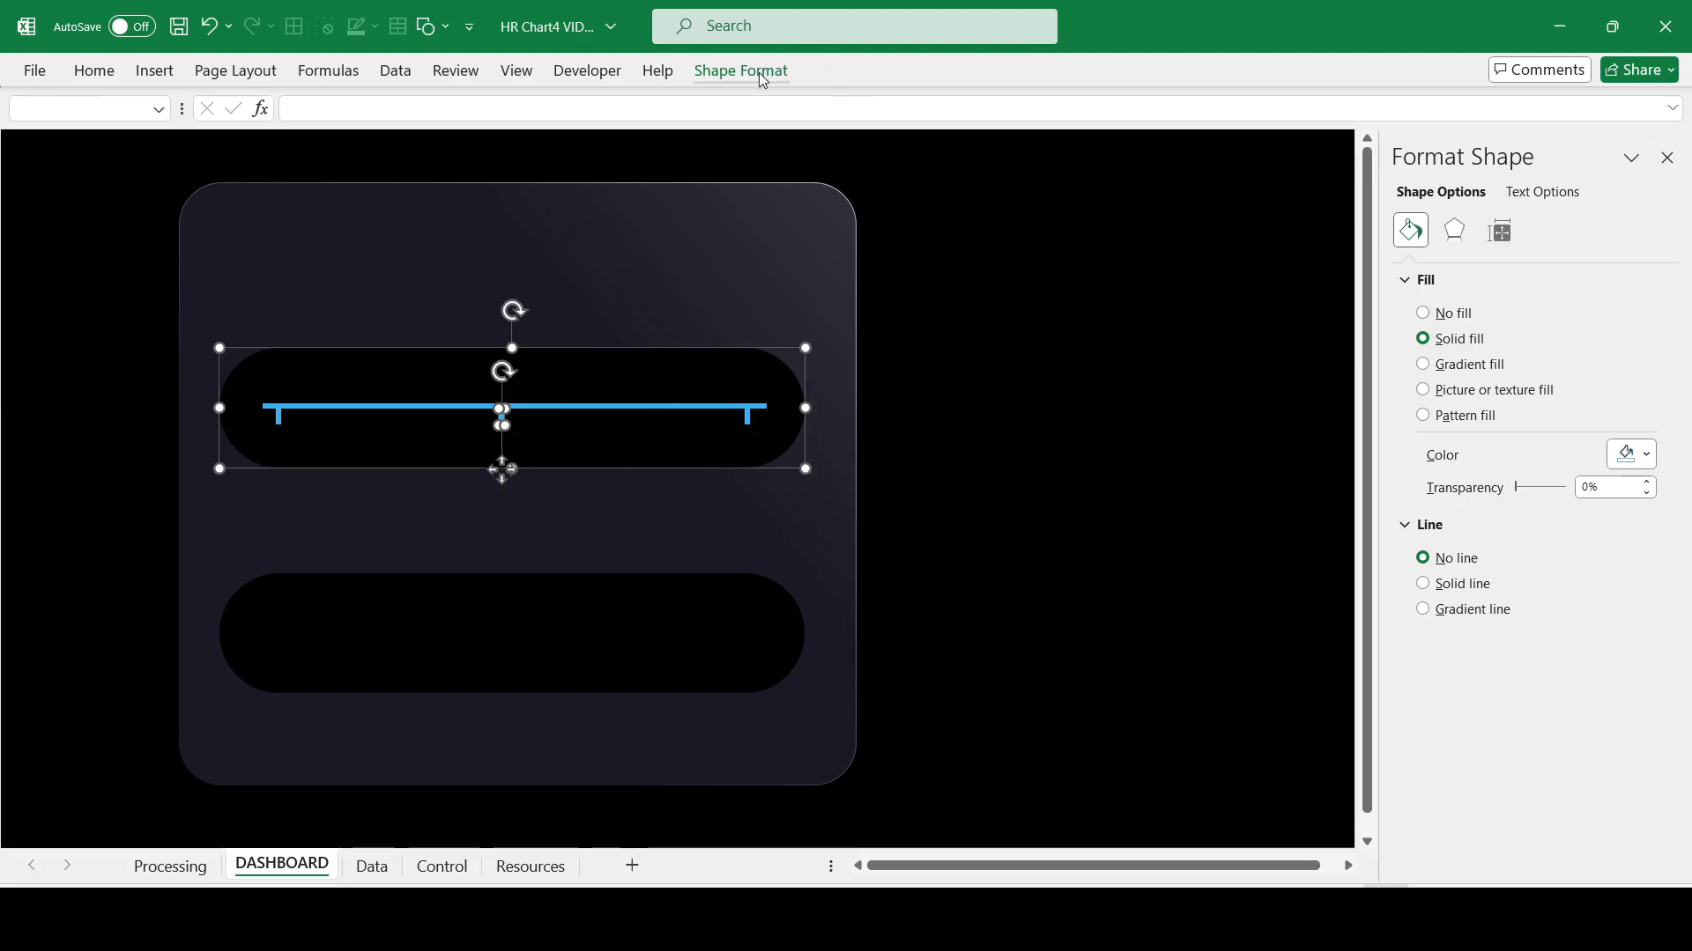
left_click(628, 410, "shift")
left_click(629, 408, "shift")
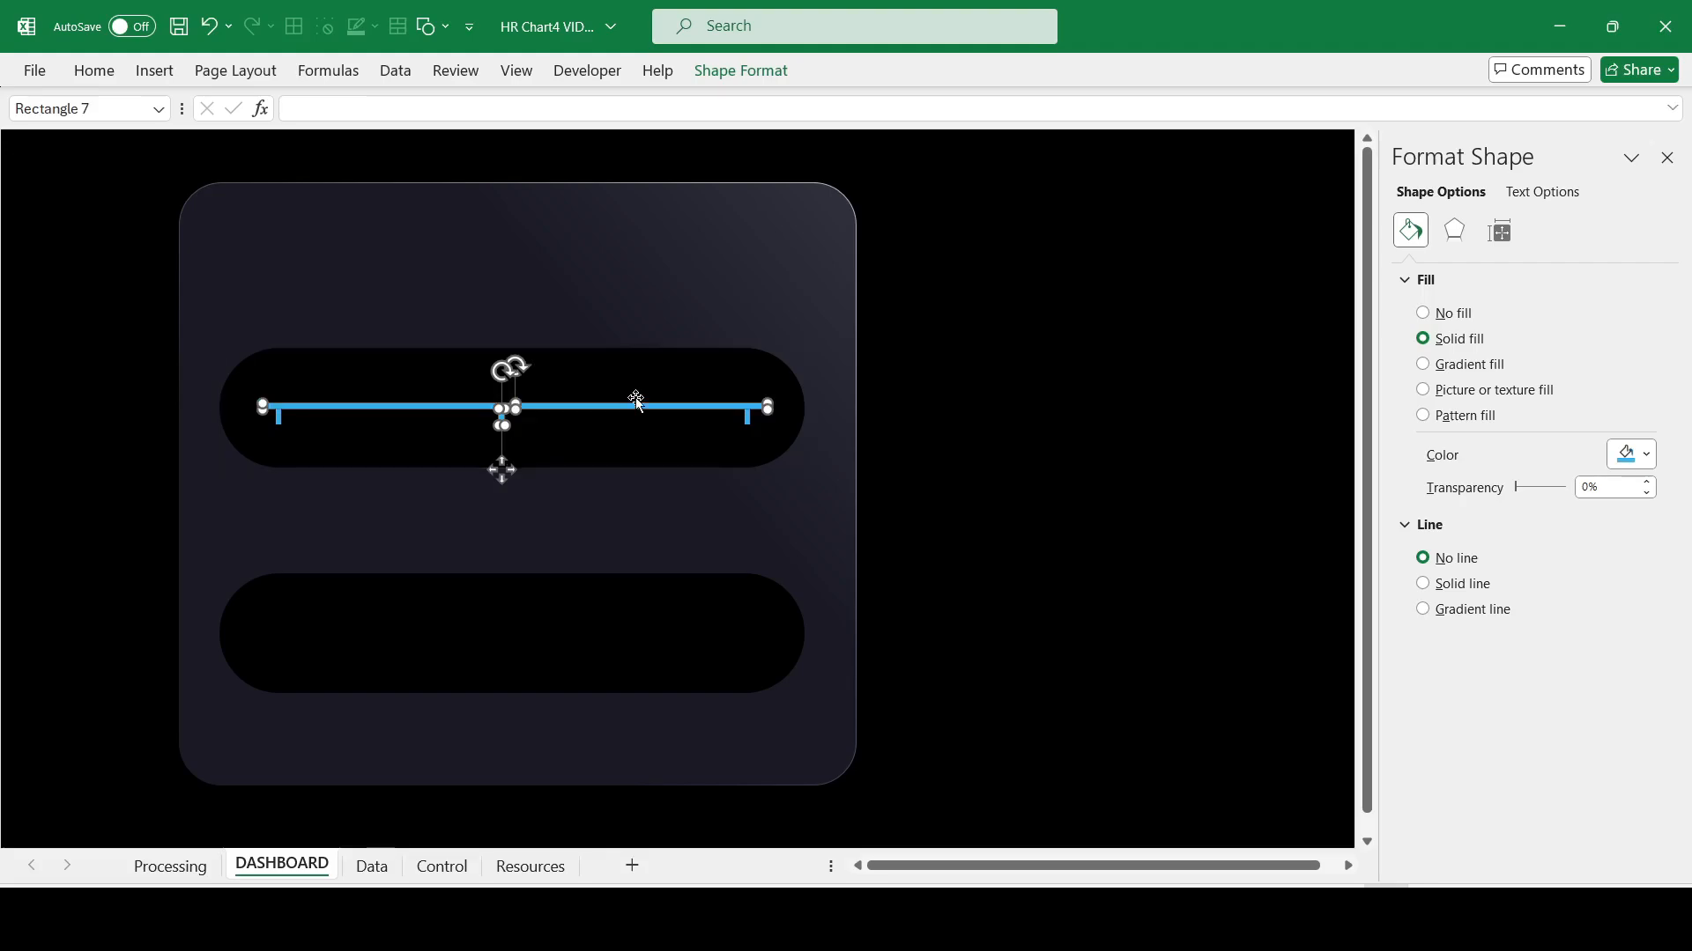
left_click(636, 389, "shift")
left_click(753, 72)
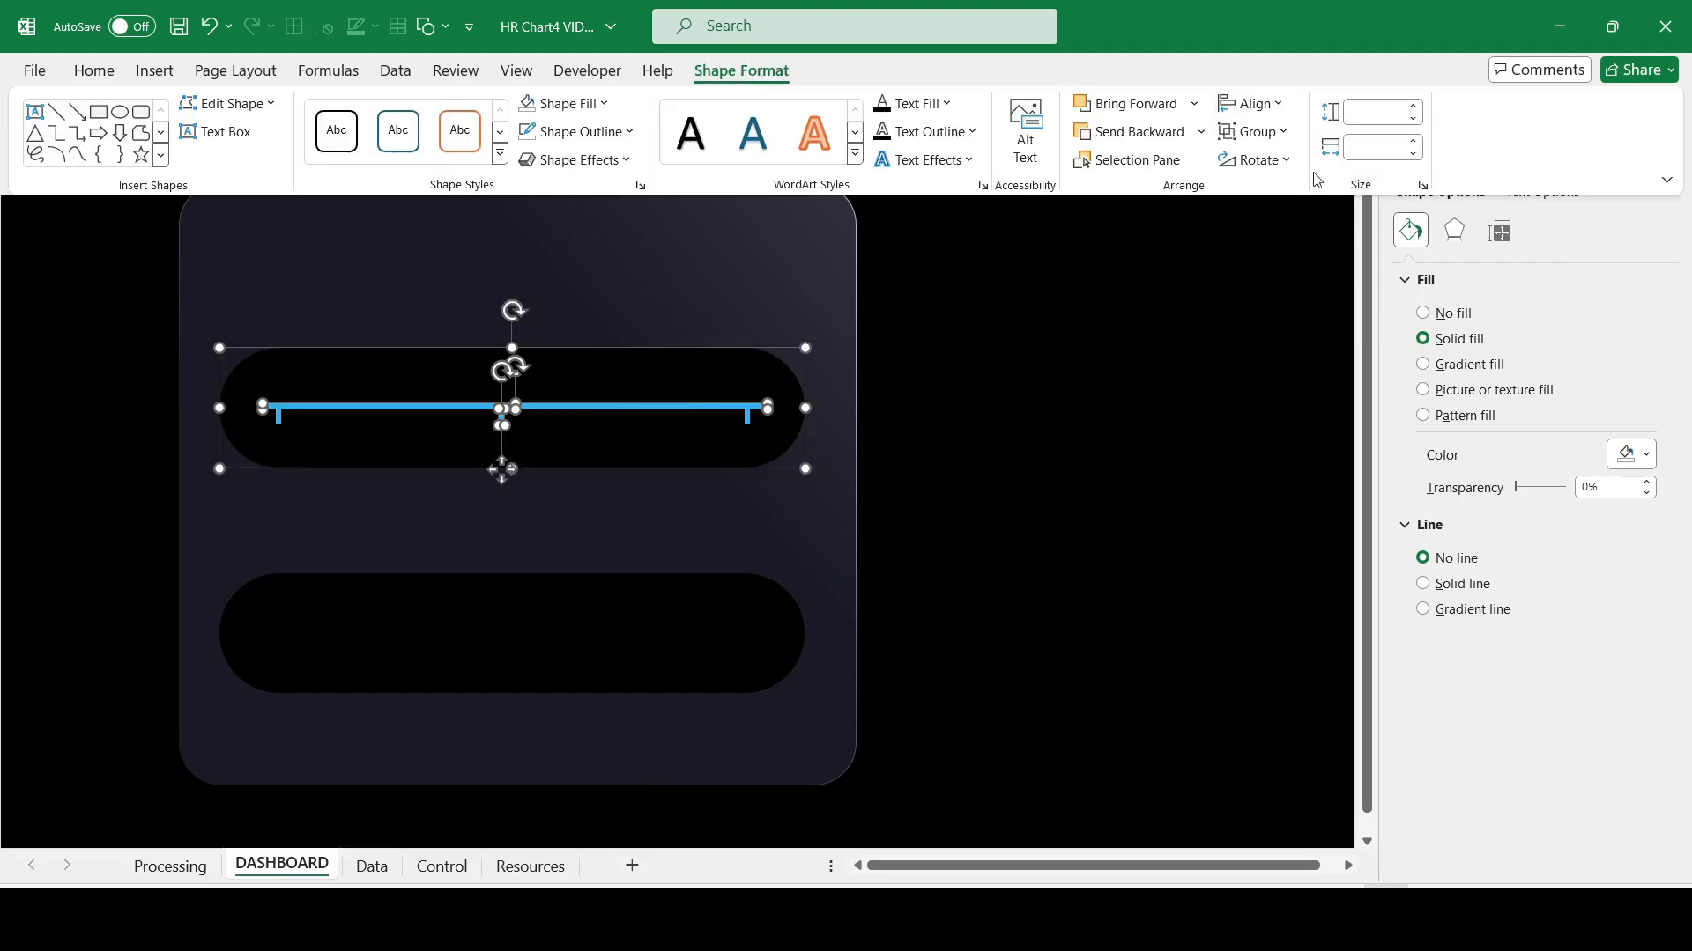
left_click(1254, 104)
left_click(1302, 176)
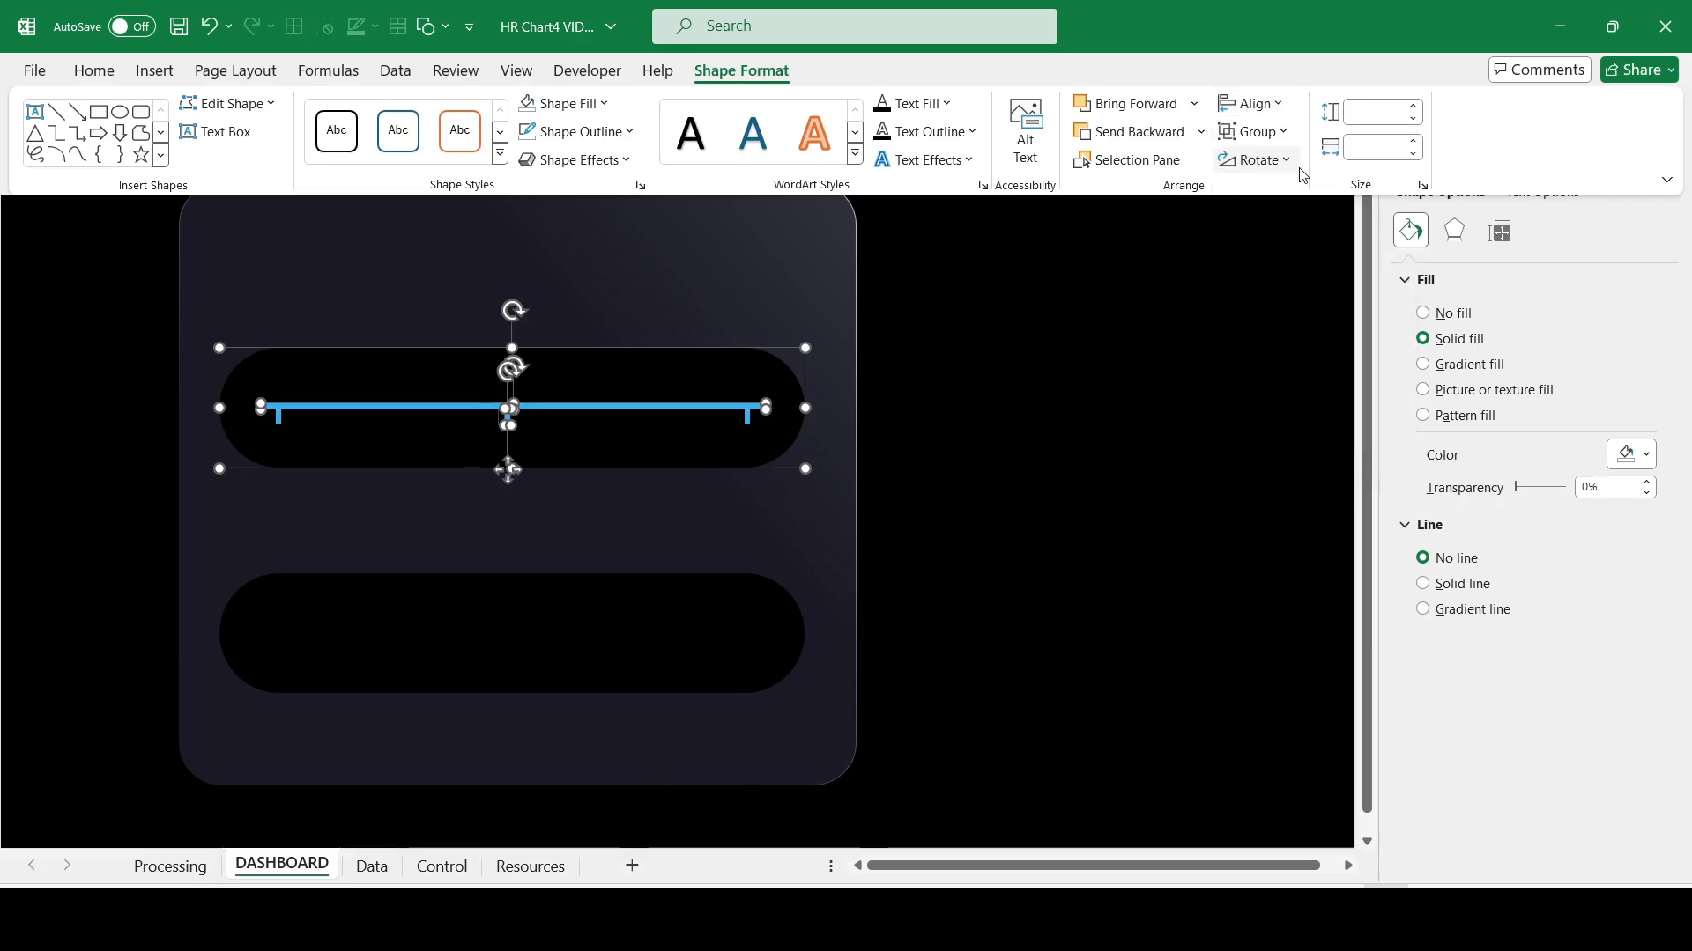
left_click(999, 481)
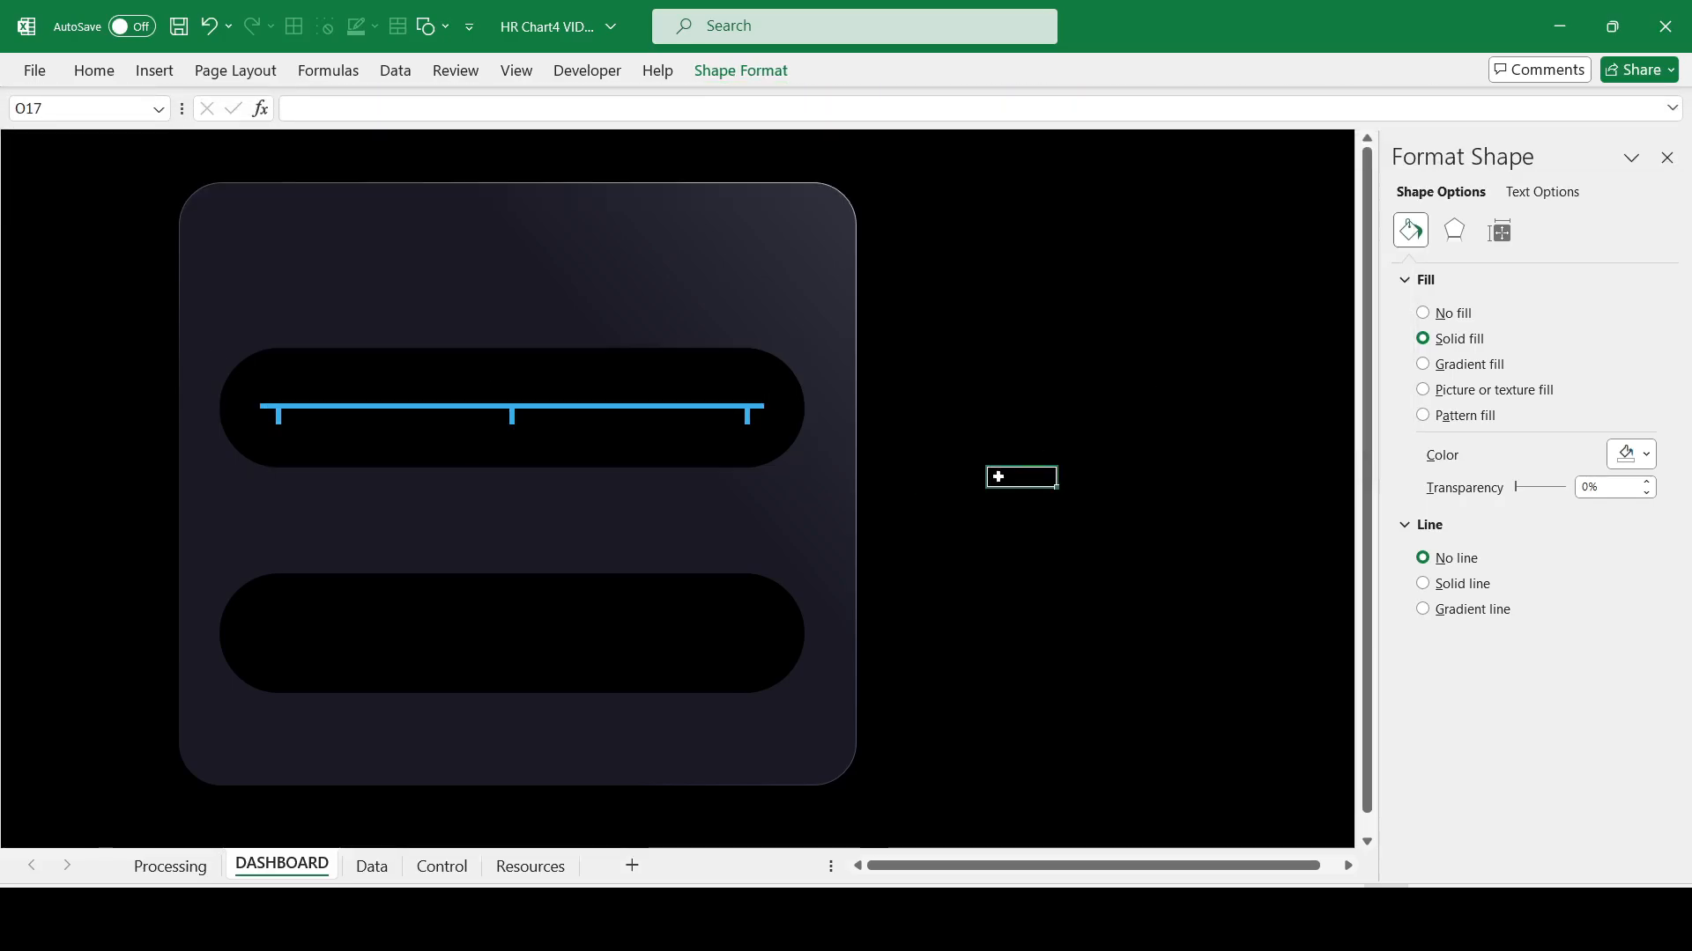
left_click(275, 414)
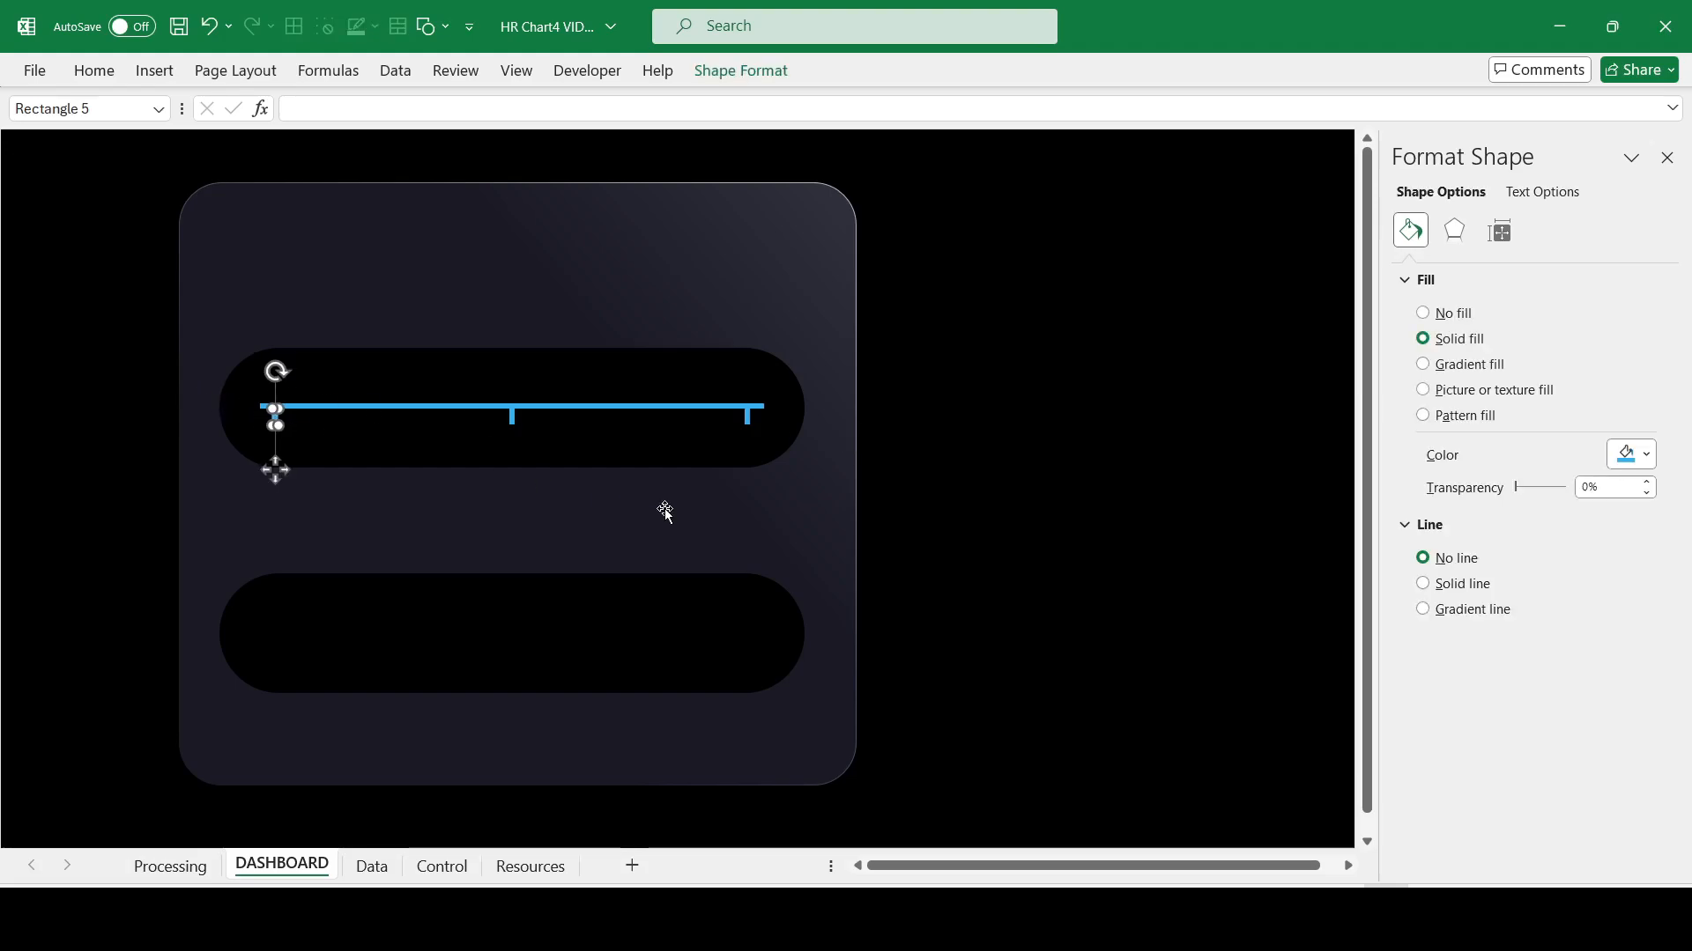
Step: Group the light blue line with its three ticks using the object list
left_click(764, 70)
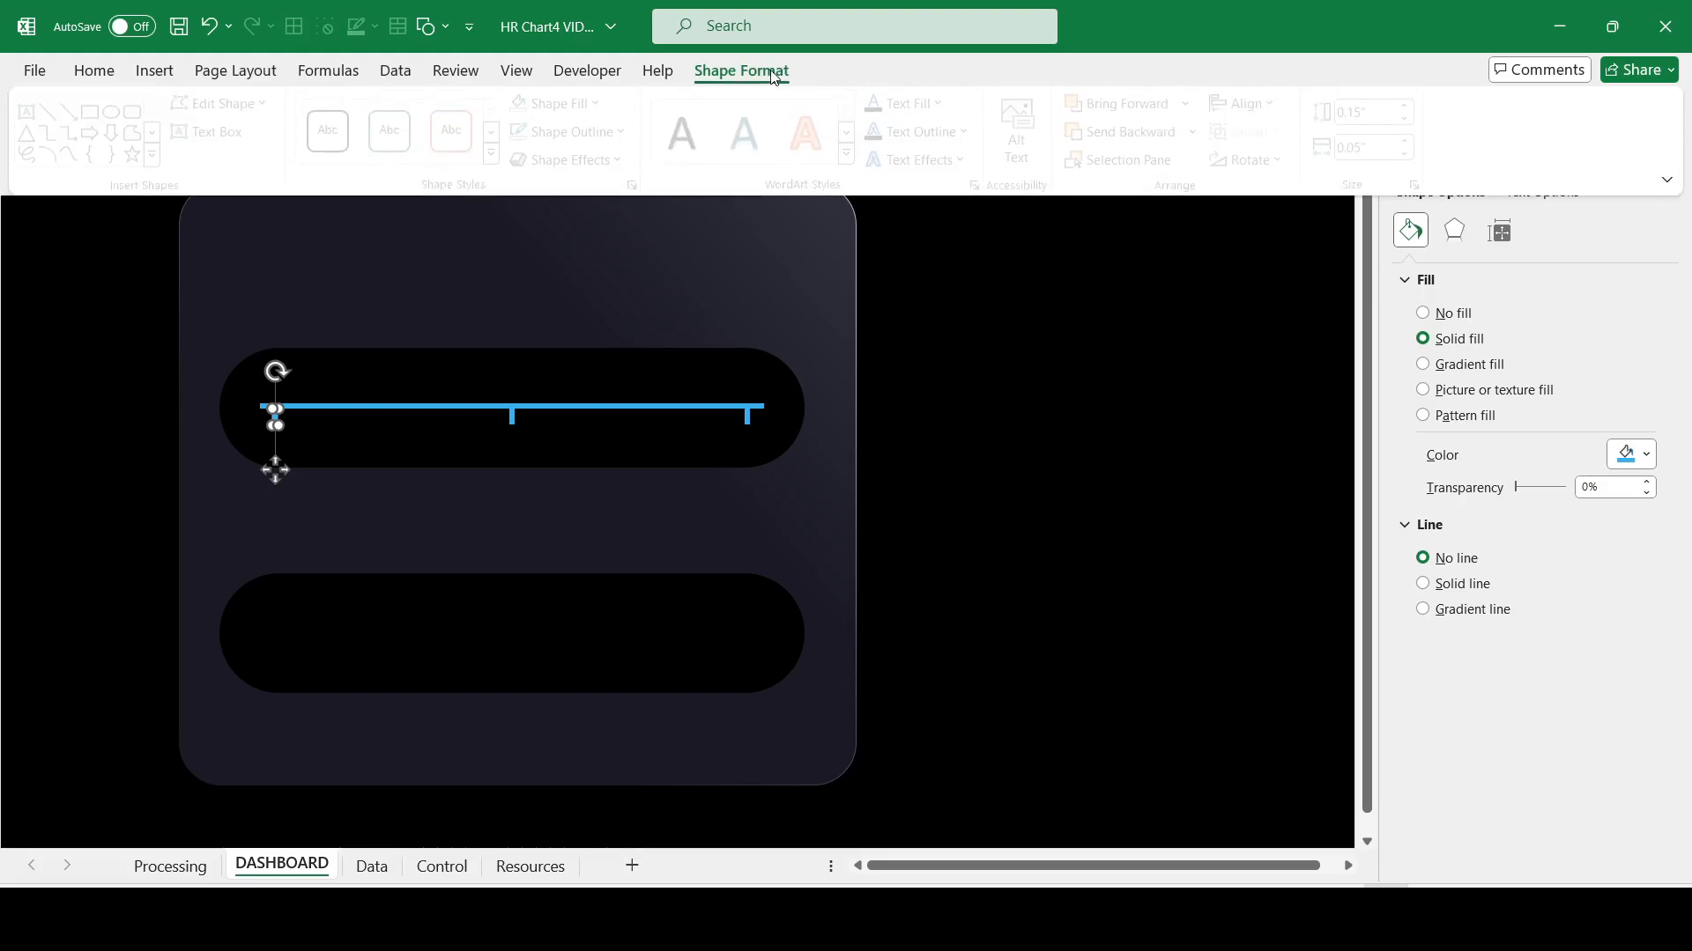
left_click(1139, 162)
left_click(1445, 235)
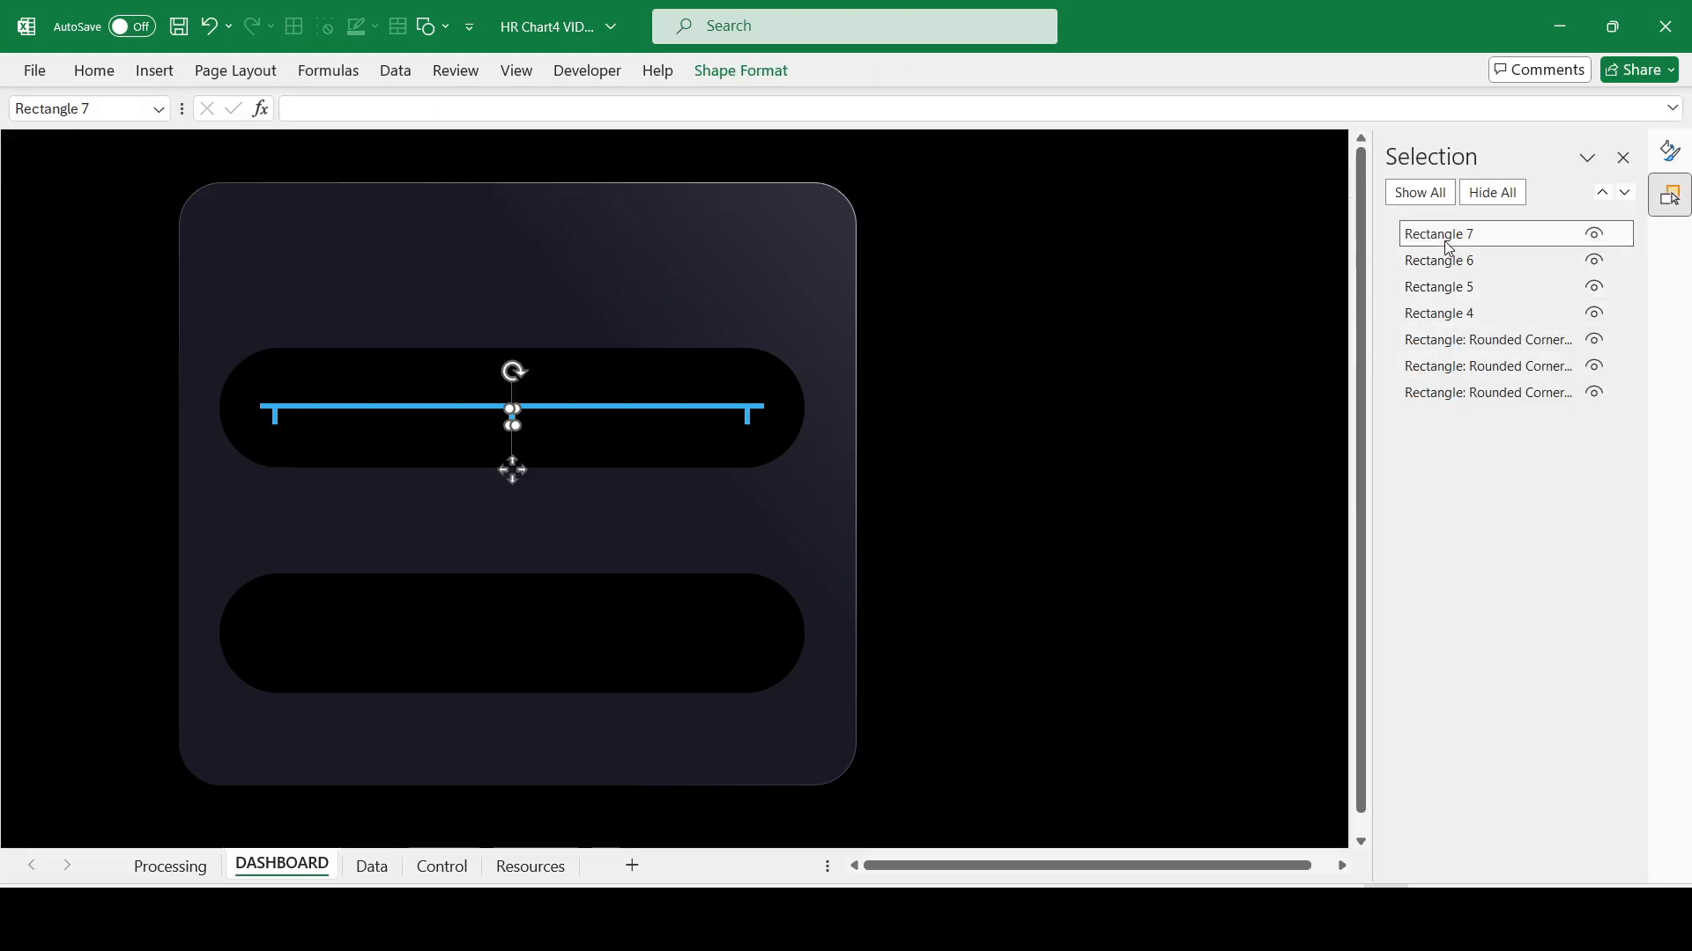
left_click(1438, 261, "ctrl")
left_click(1438, 284, "ctrl")
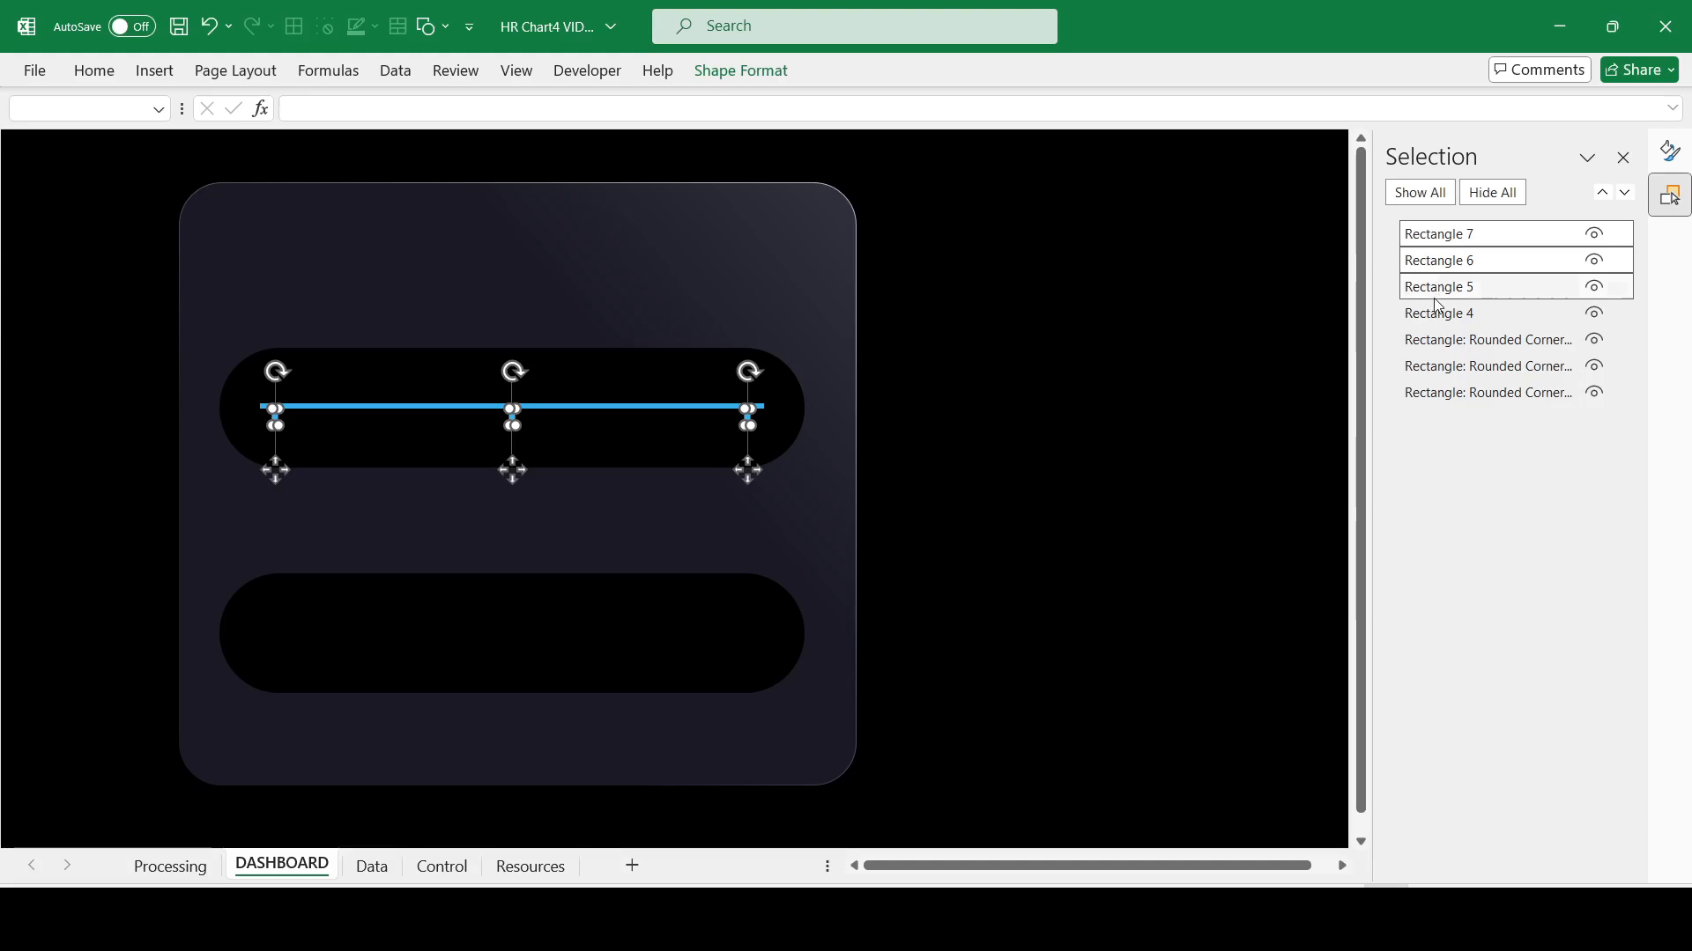
left_click(1437, 310, "ctrl")
left_click(743, 70)
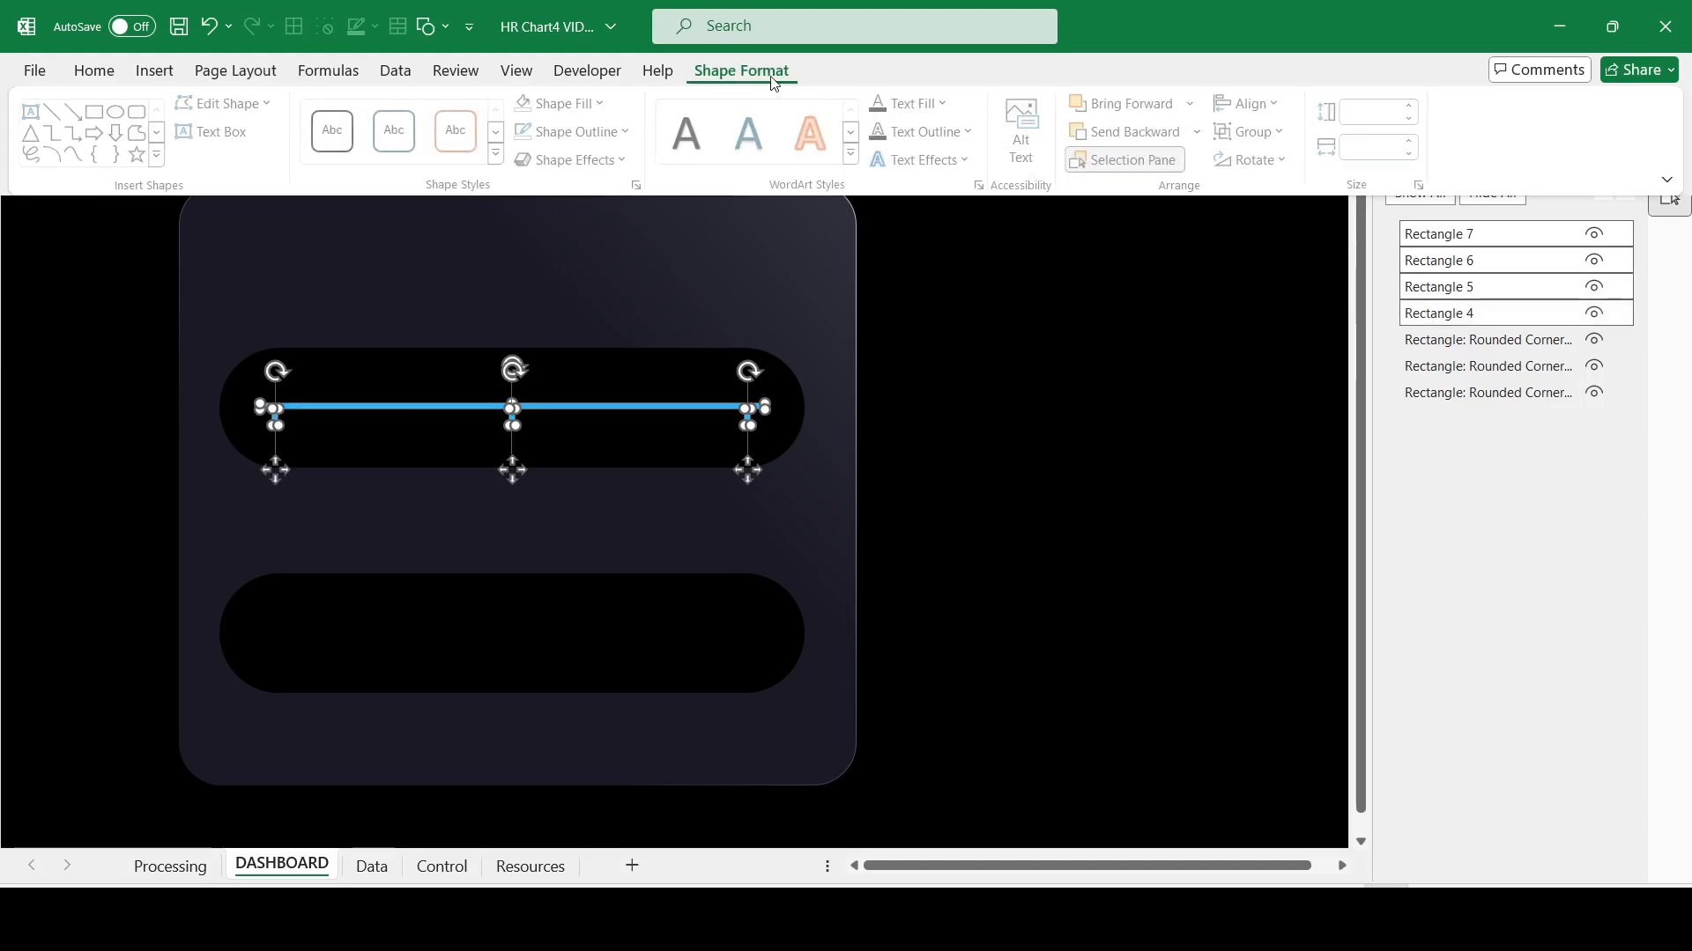
left_click(1273, 129)
left_click(1263, 163)
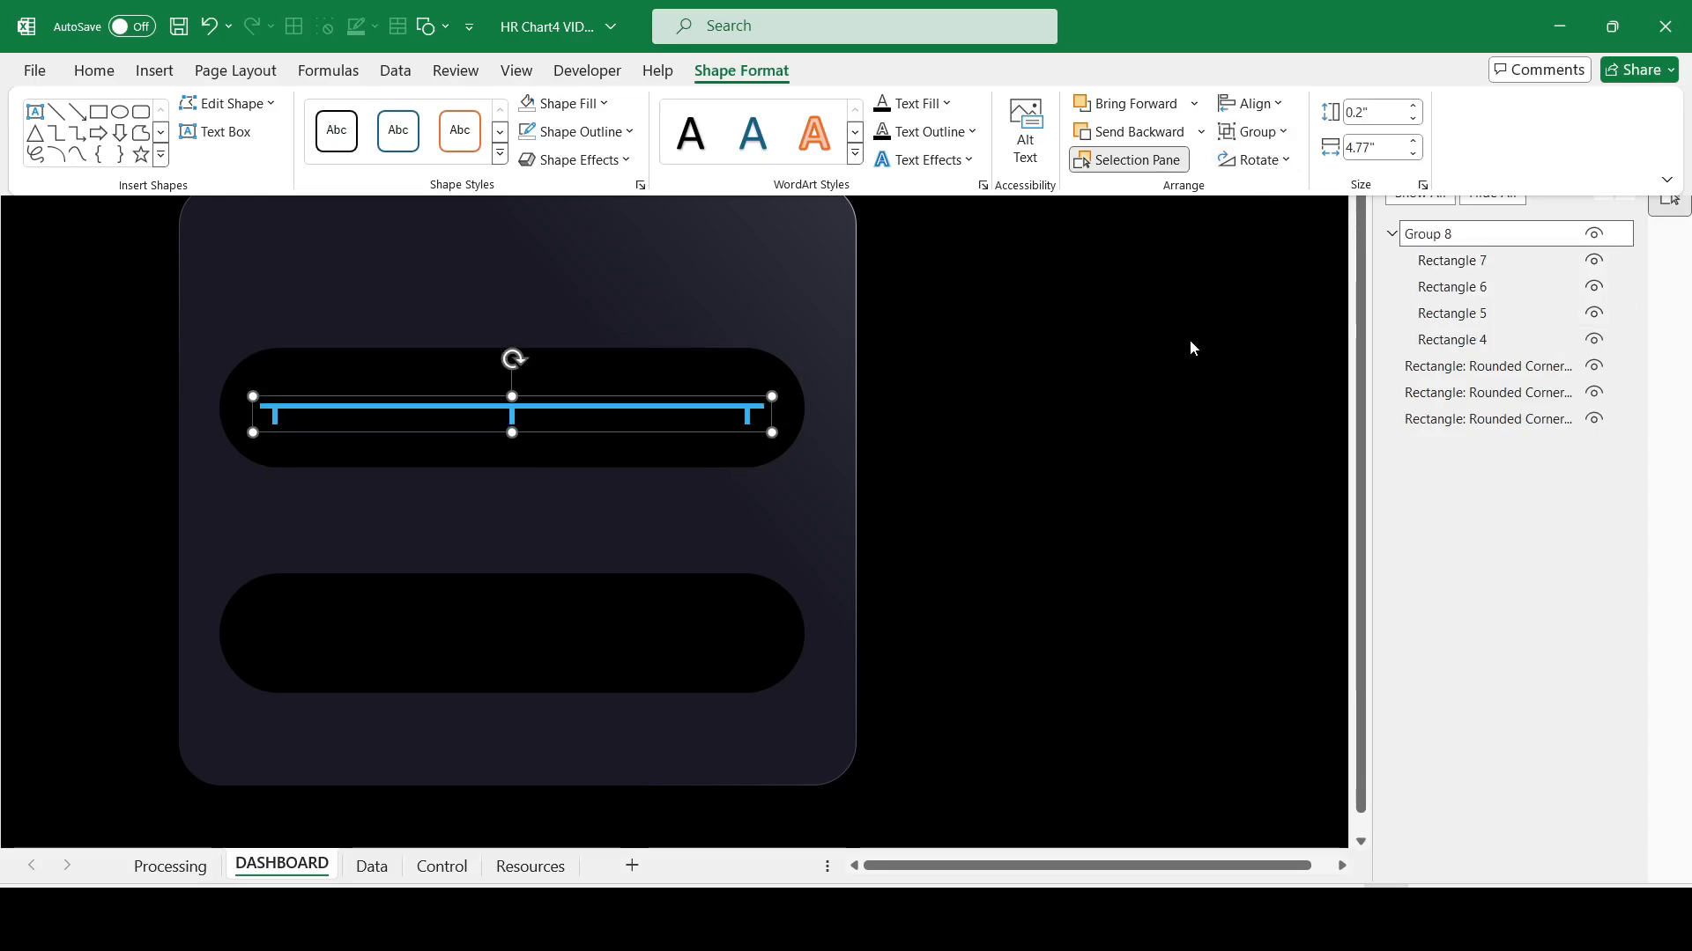
Step: Duplicate the light blue scale group into the lower pill and align it with that pill by center and middle
left_click(693, 433)
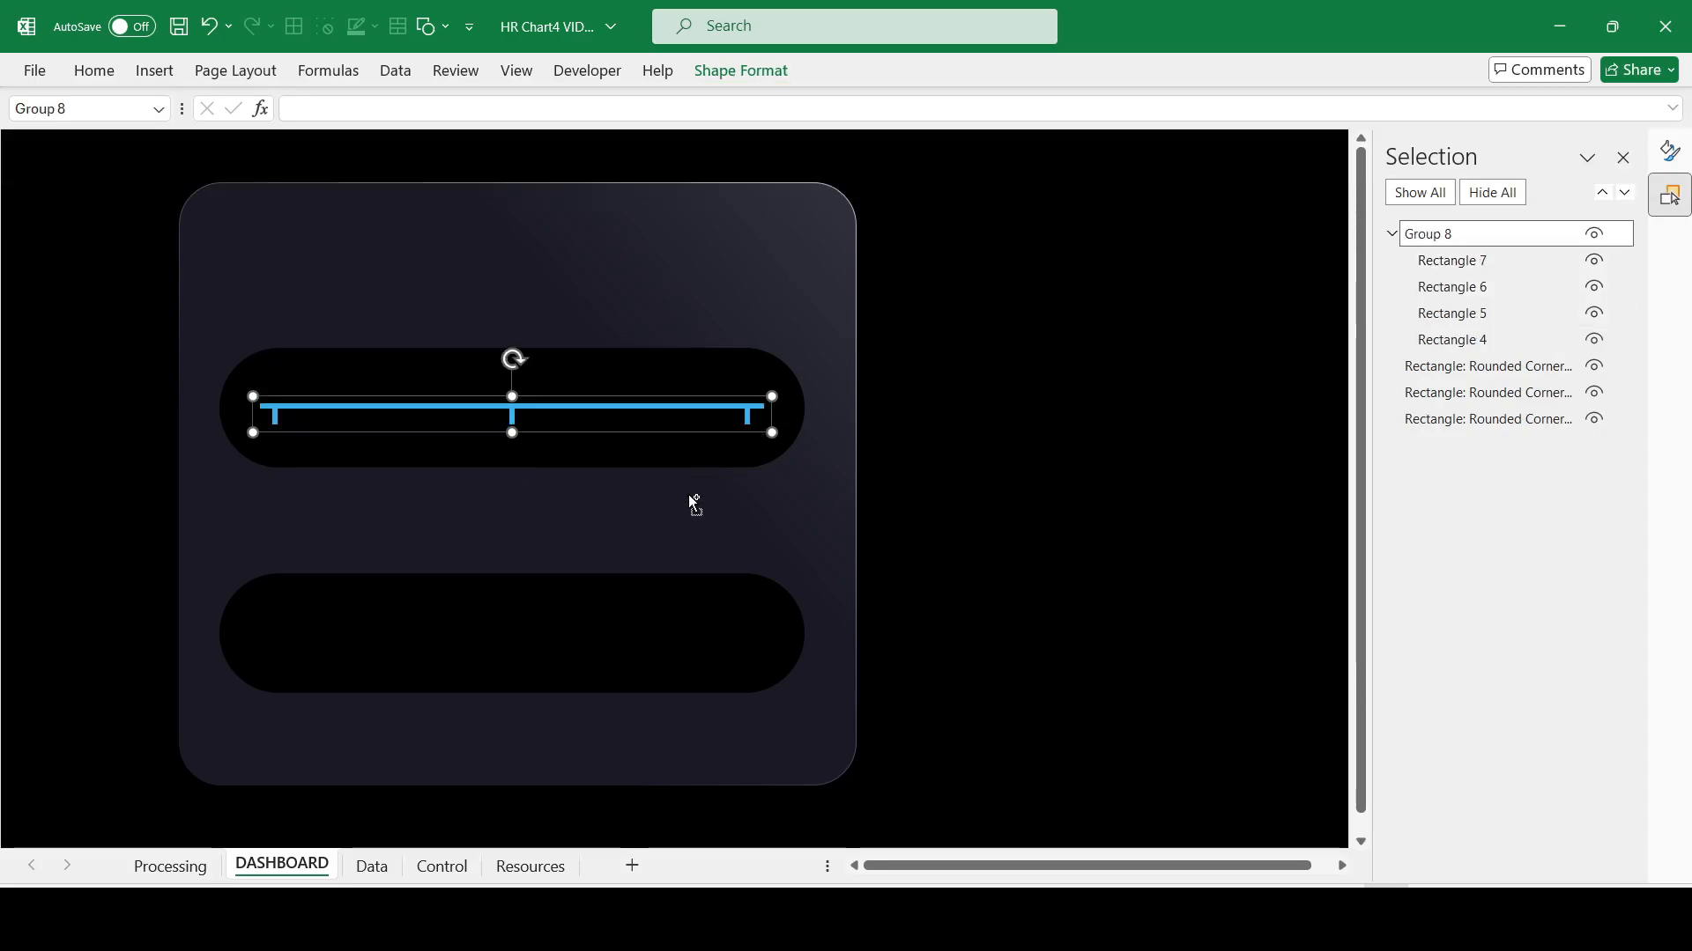
left_click_drag(667, 436, 667, 659)
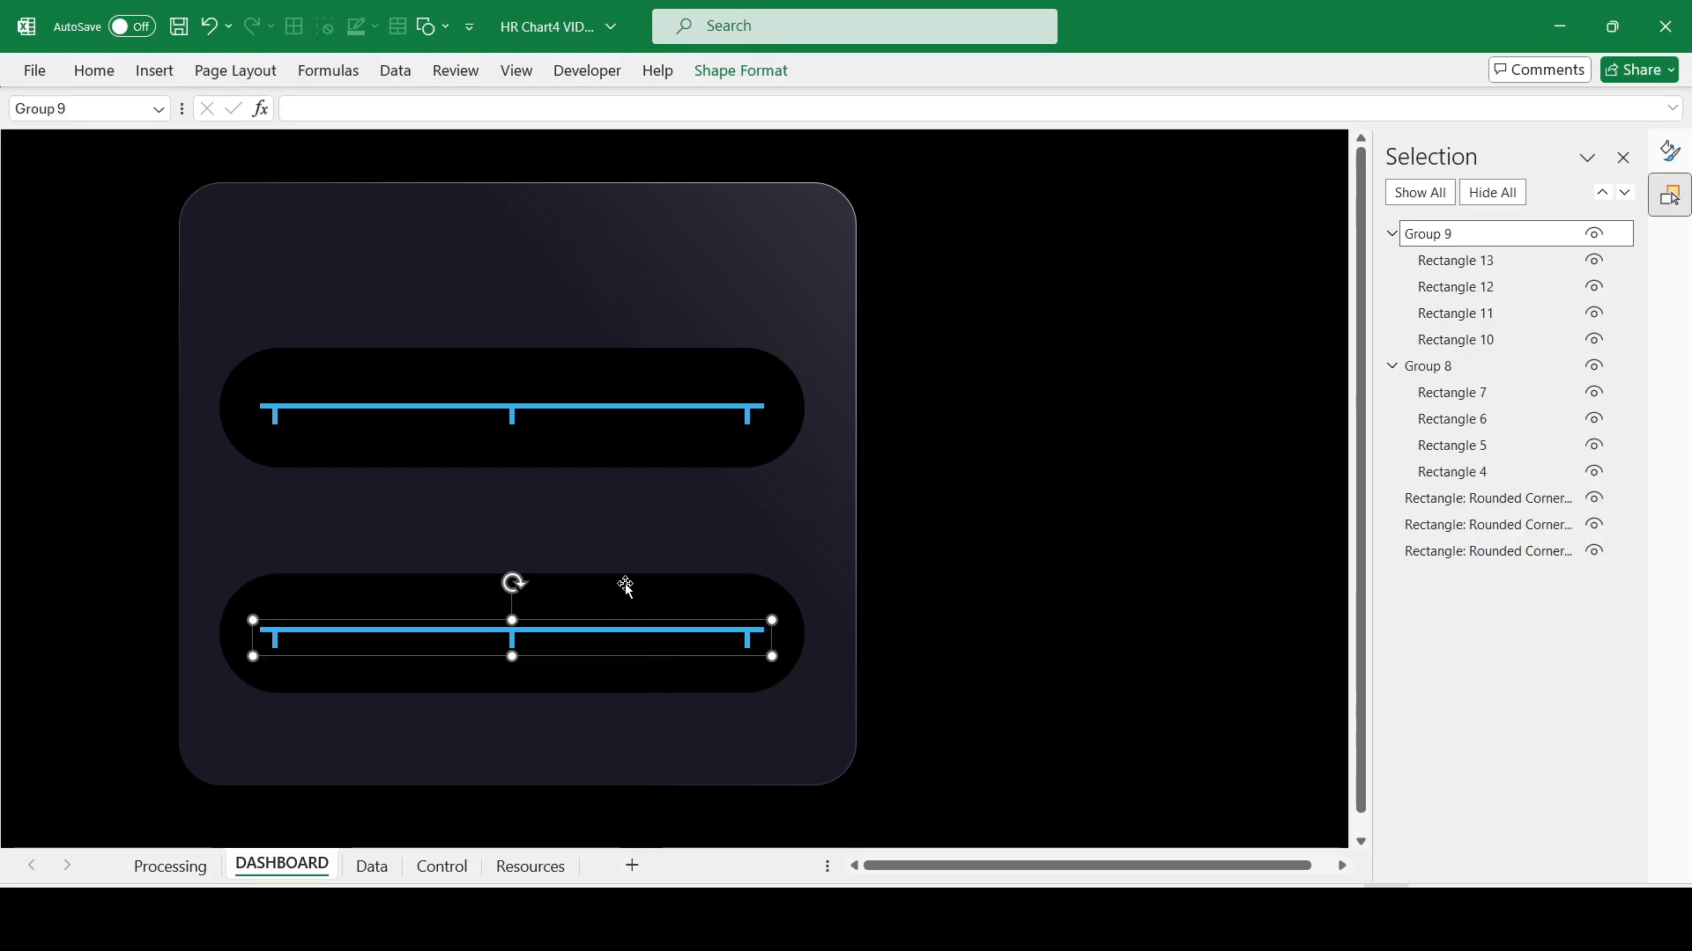
left_click(623, 585, "ctrl")
left_click(763, 72)
left_click(1251, 103)
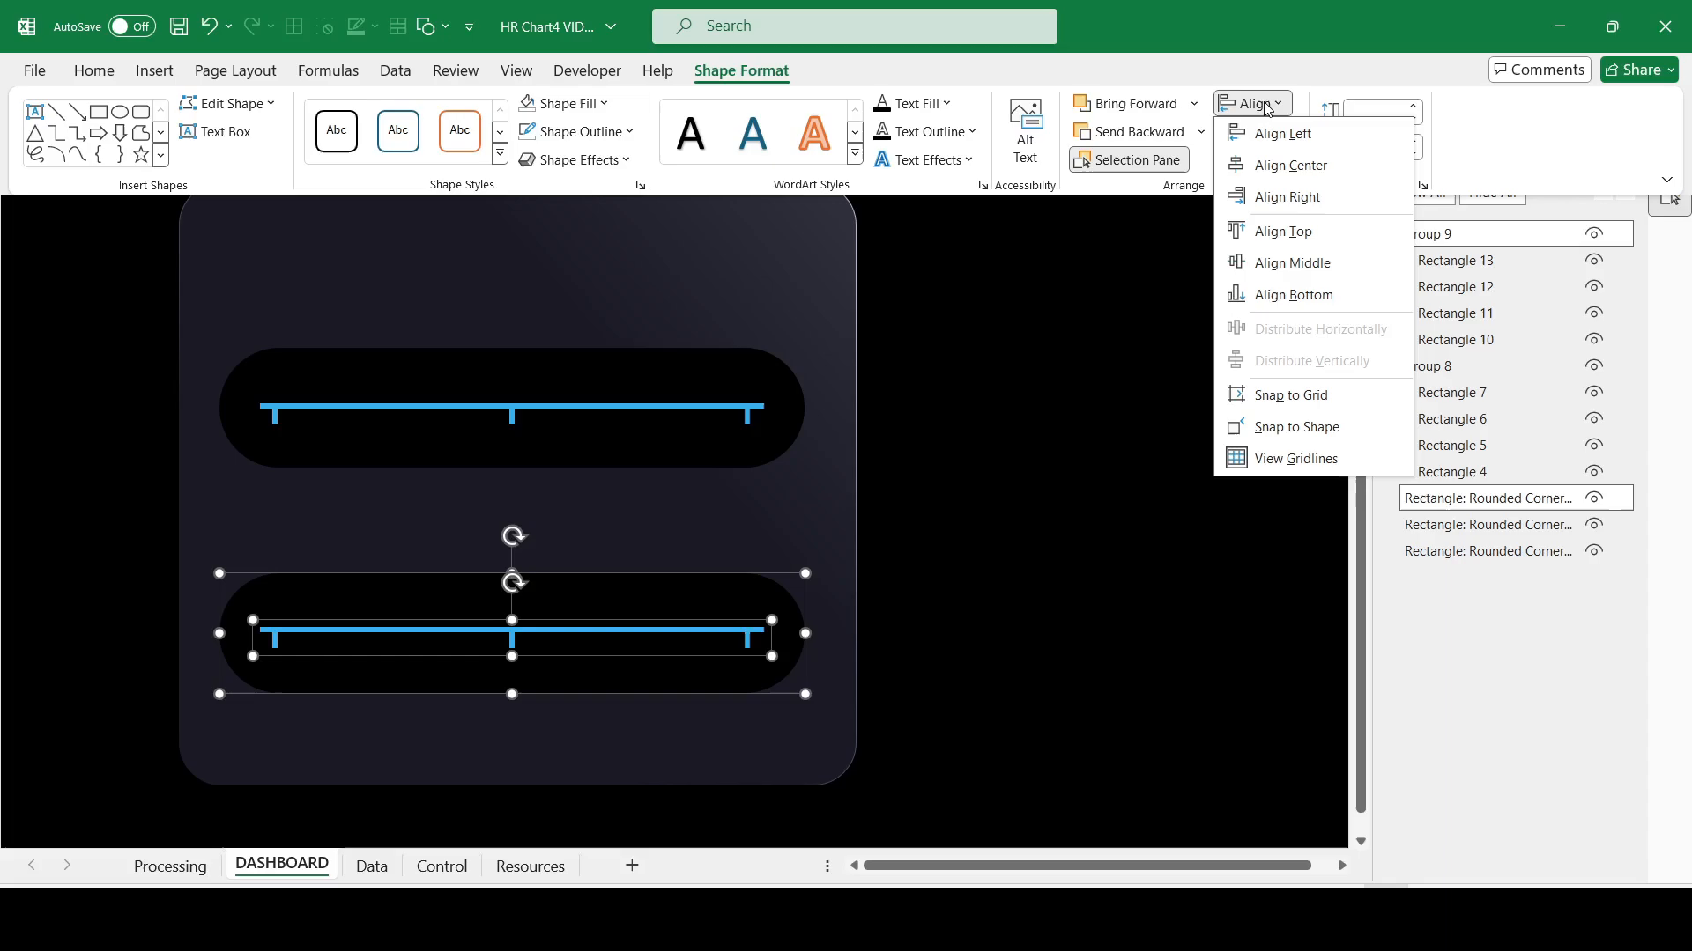
left_click(1286, 162)
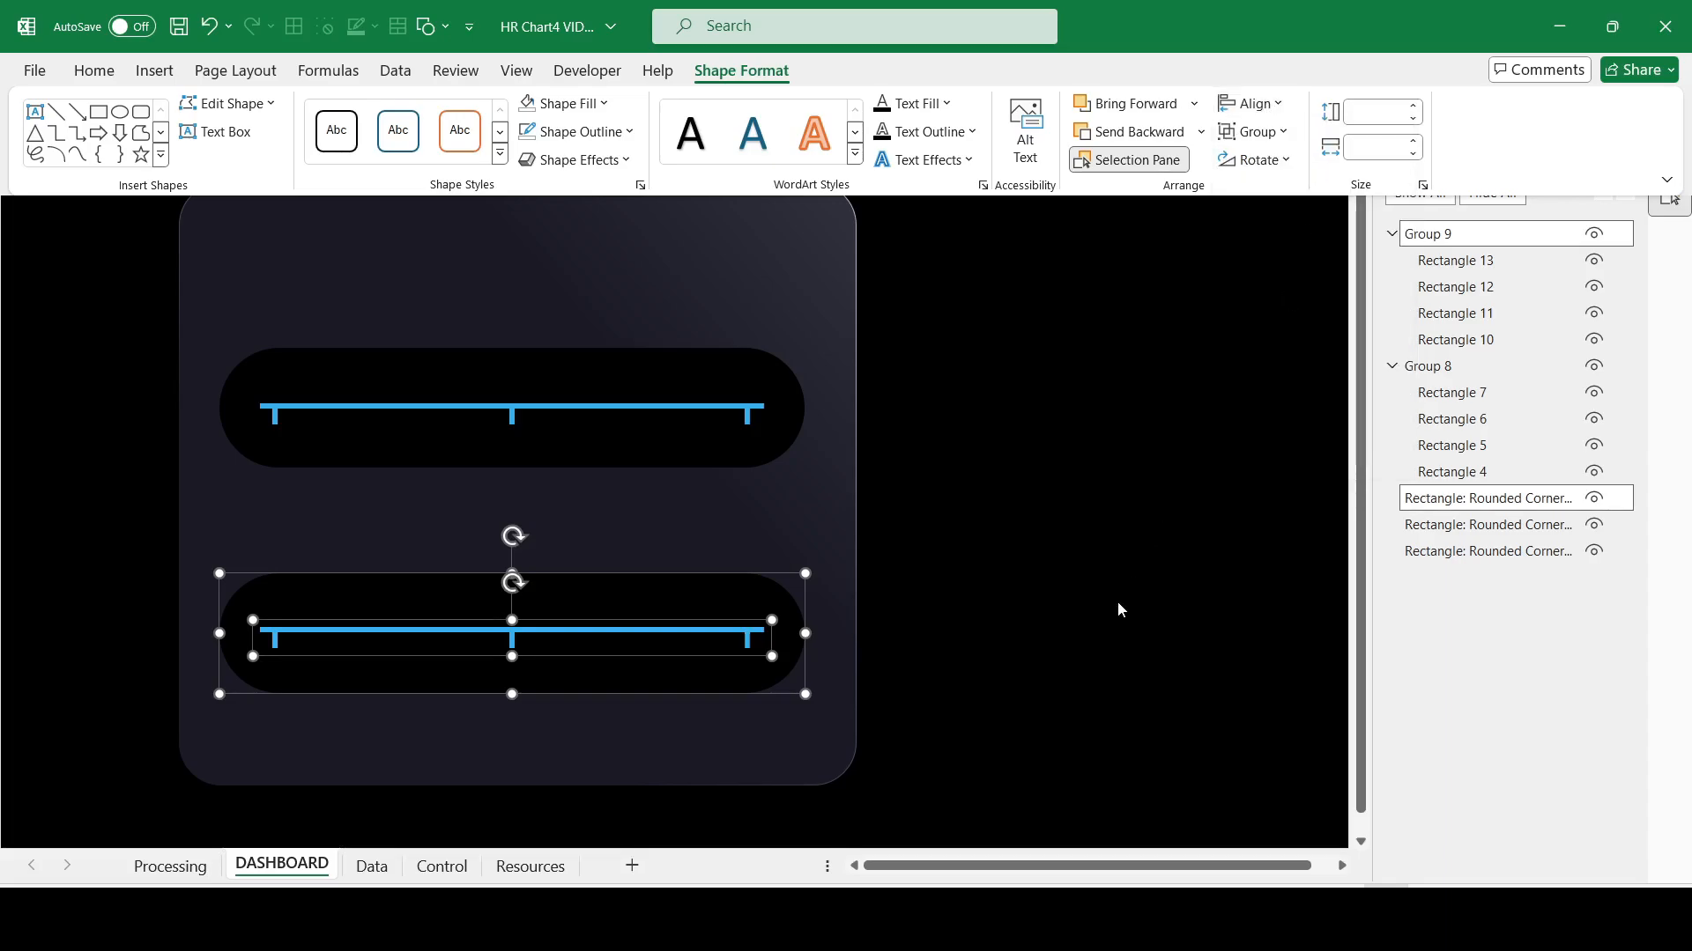
left_click(1251, 104)
left_click(1279, 262)
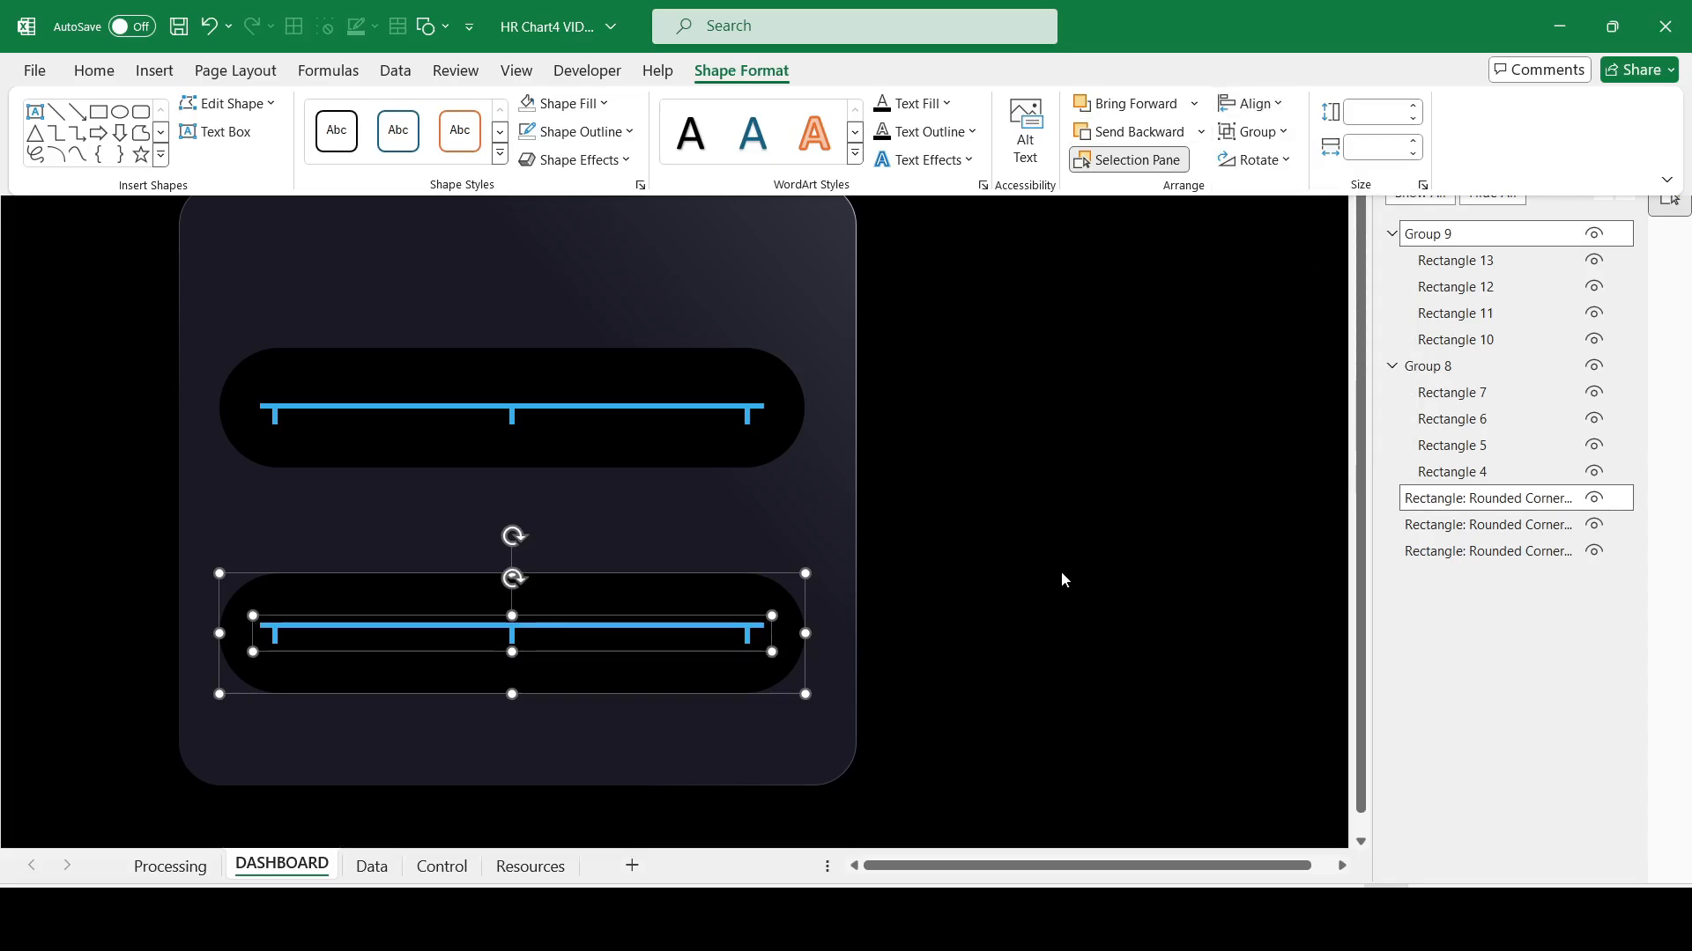
Step: Fill the scale group in the lower pill with the recently used purple
left_click(729, 633)
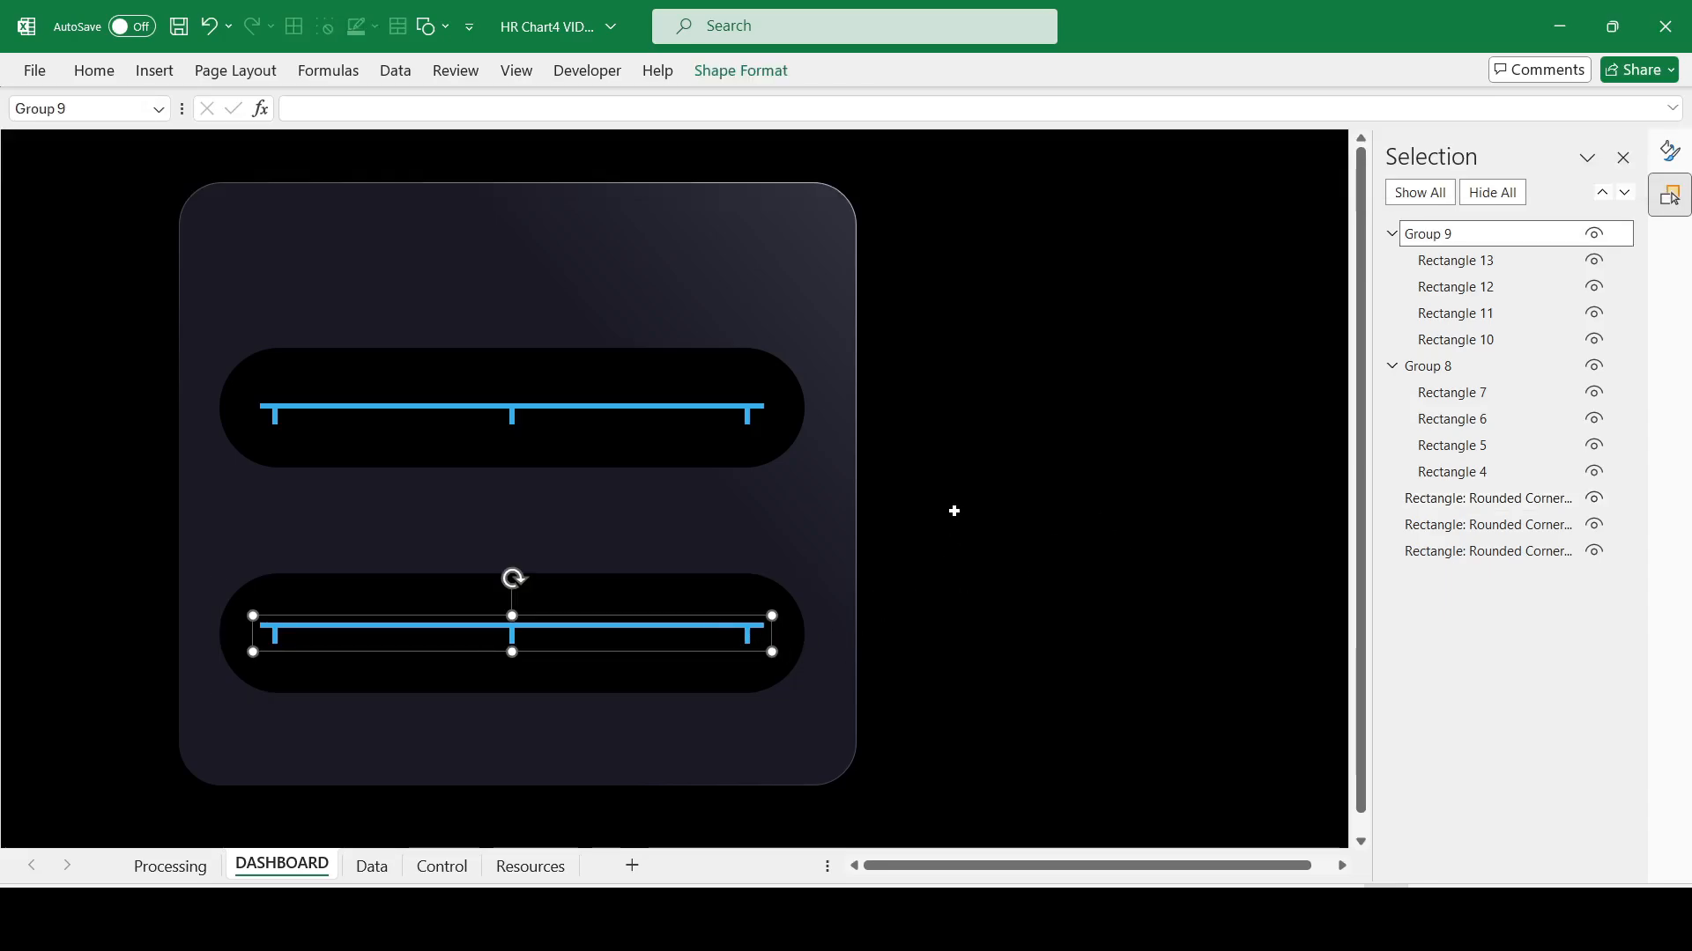
left_click(732, 72)
left_click(604, 103)
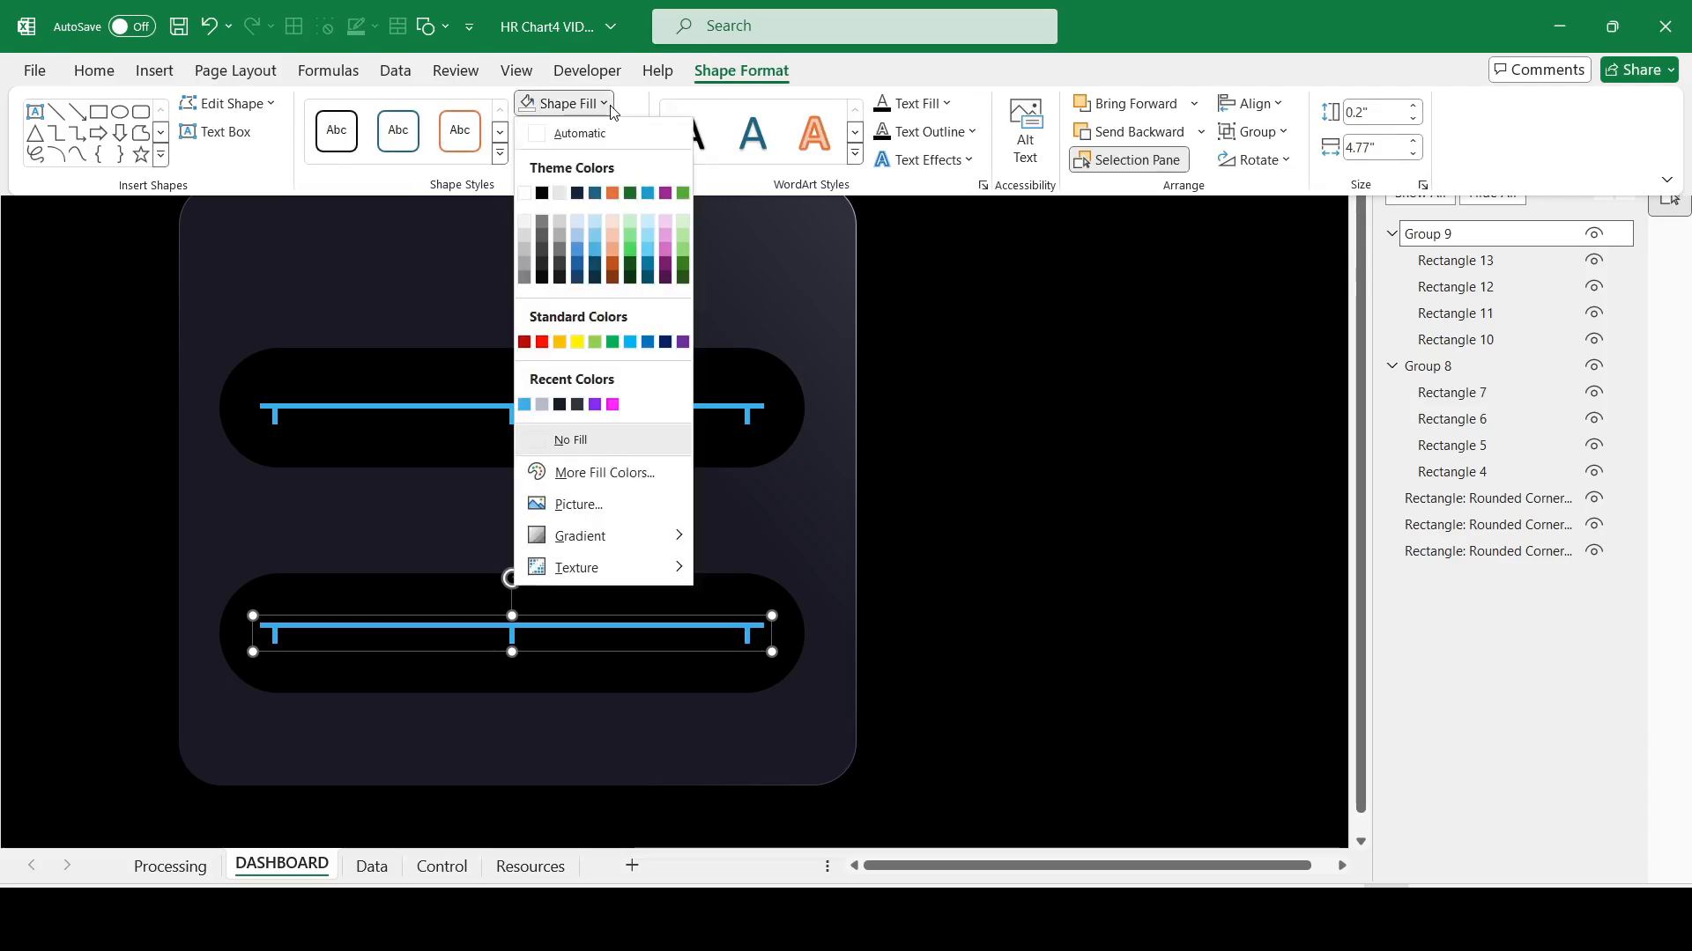
left_click(595, 404)
left_click(1019, 557)
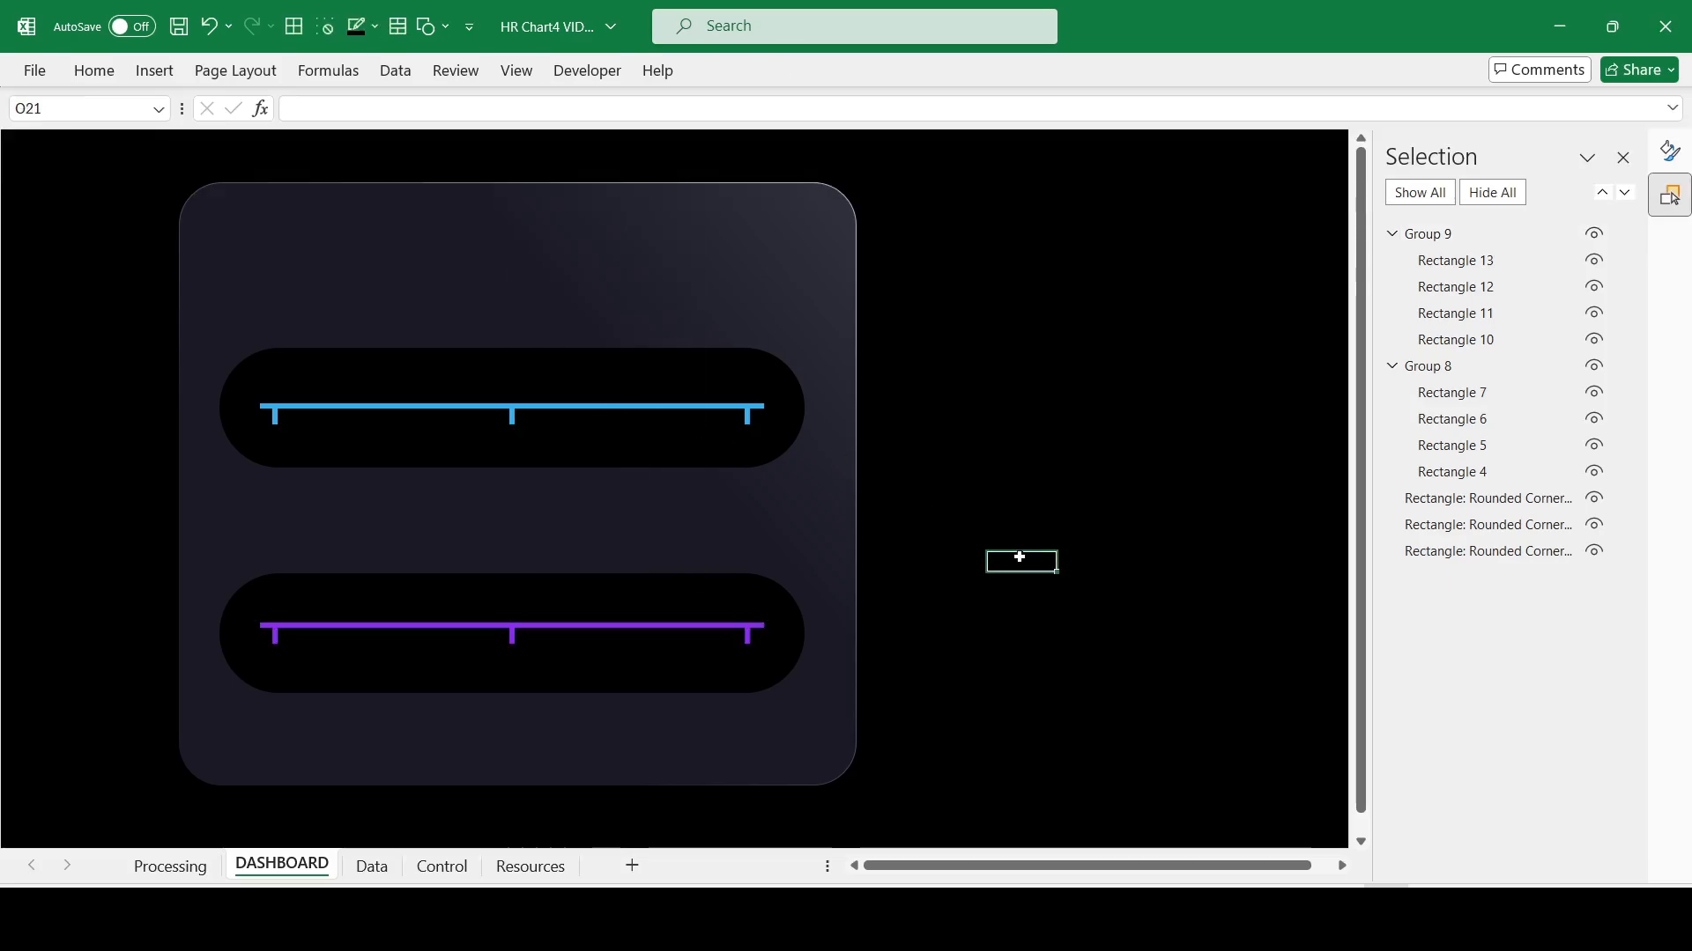
Step: Move the slider chart from the Processing sheet to the DASHBOARD sheet and place it over the two pill tracks
left_click(138, 869)
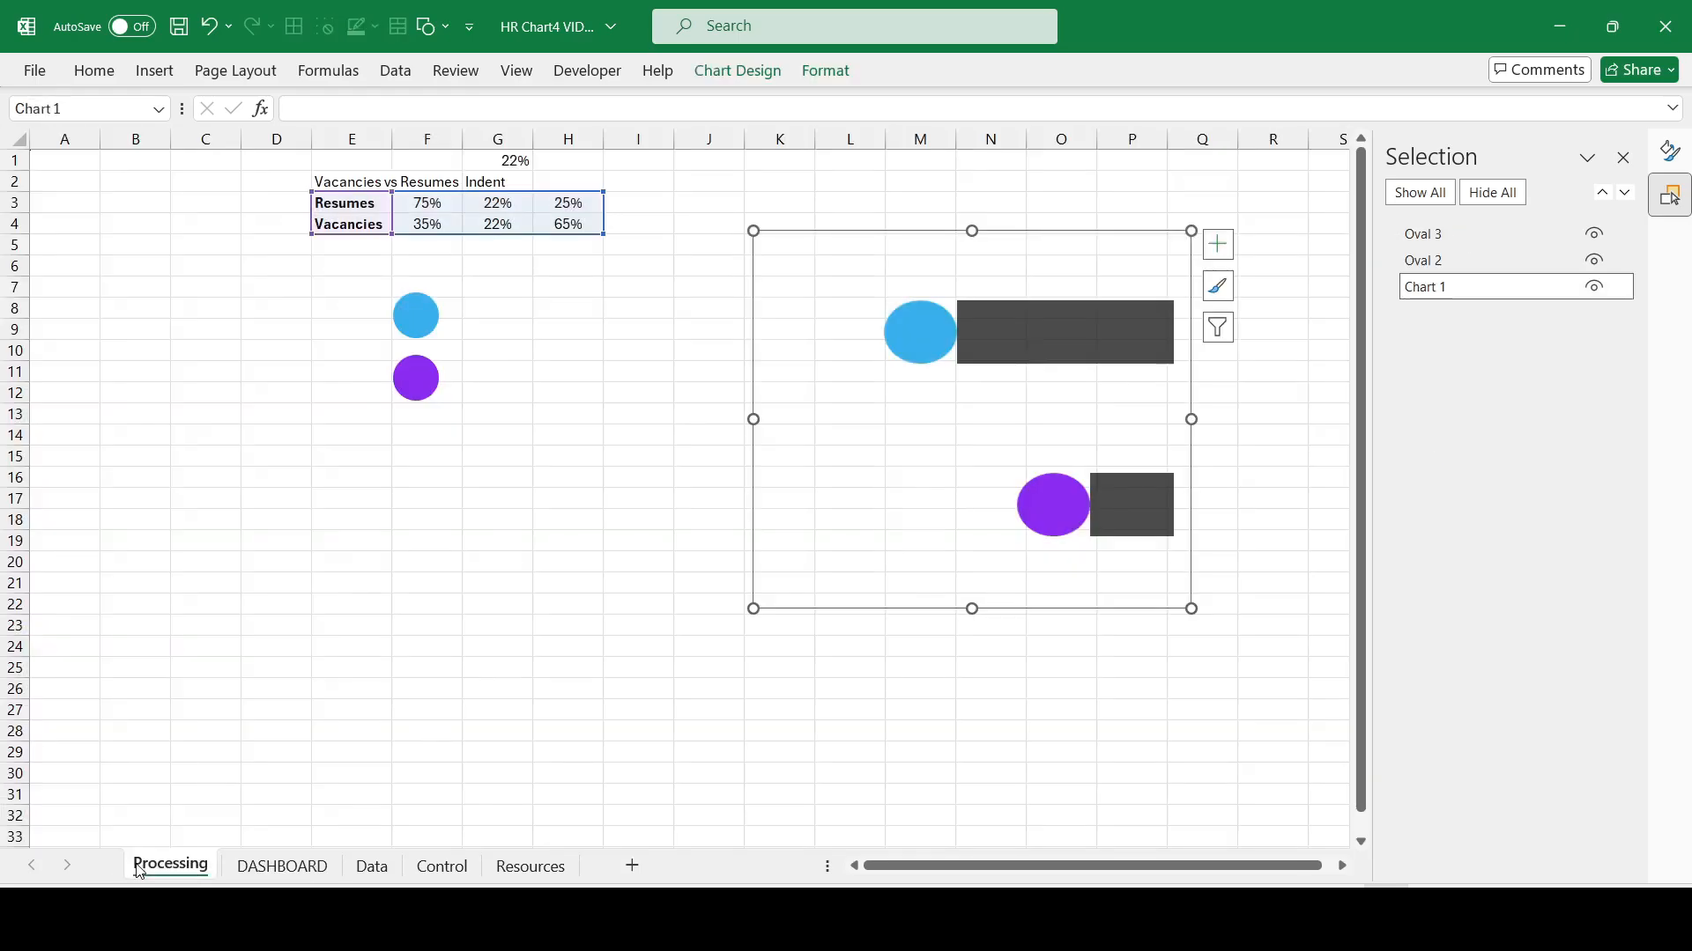
right_click(808, 236)
left_click(837, 252)
left_click(296, 869)
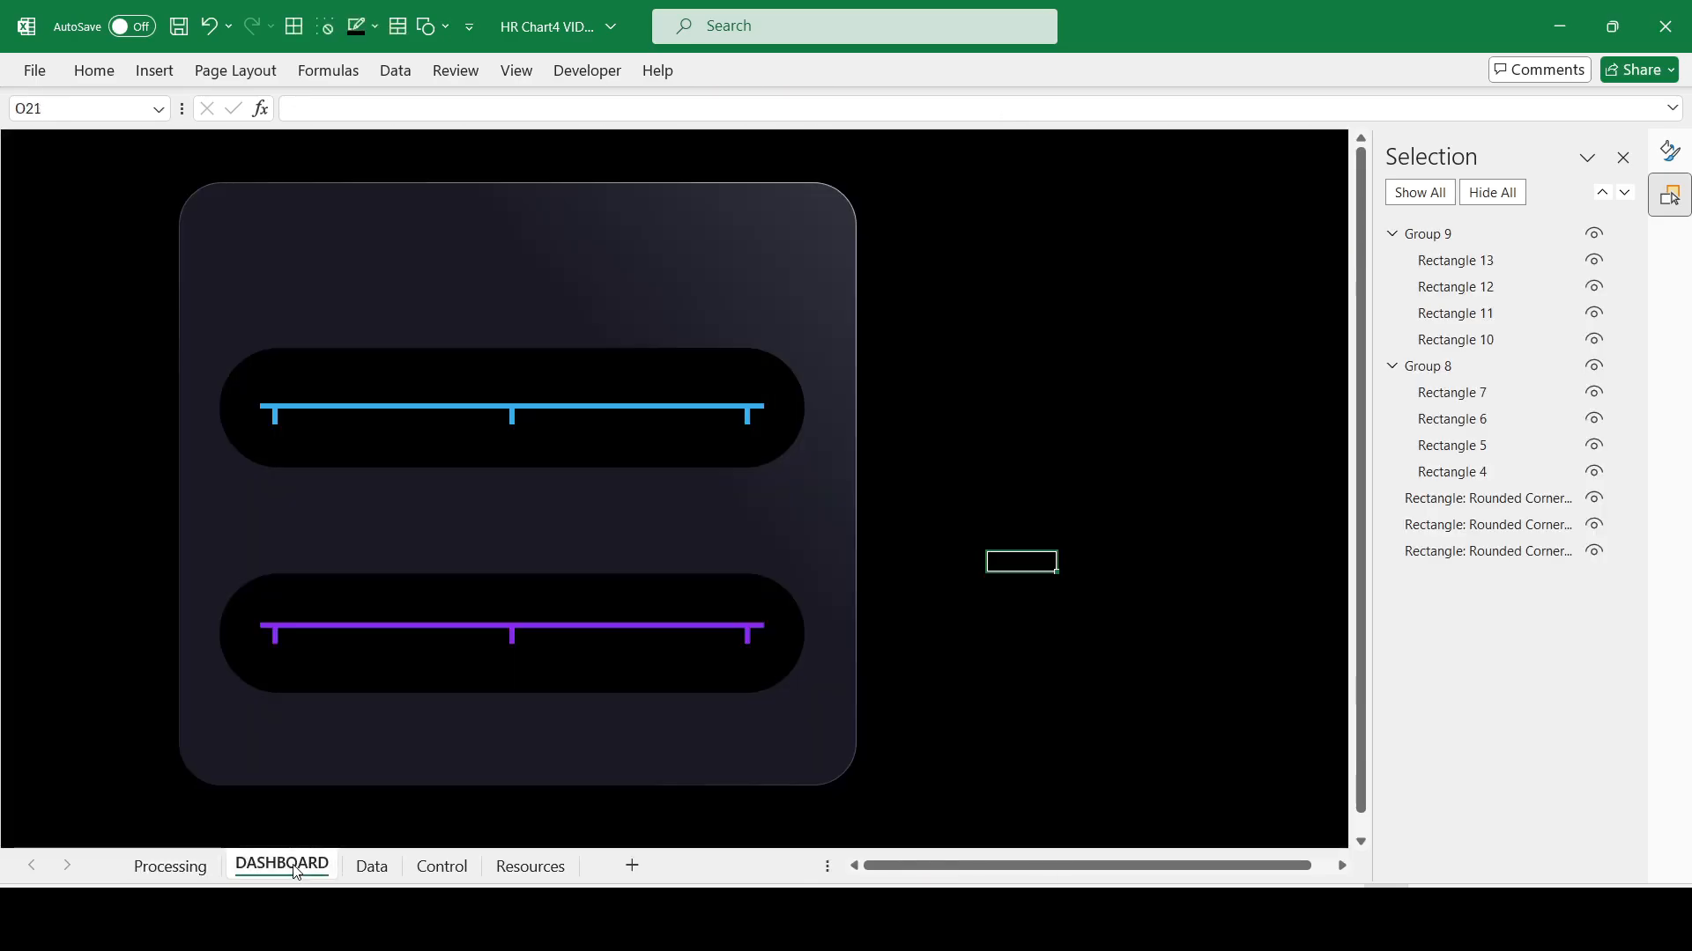
key("ctrl+v")
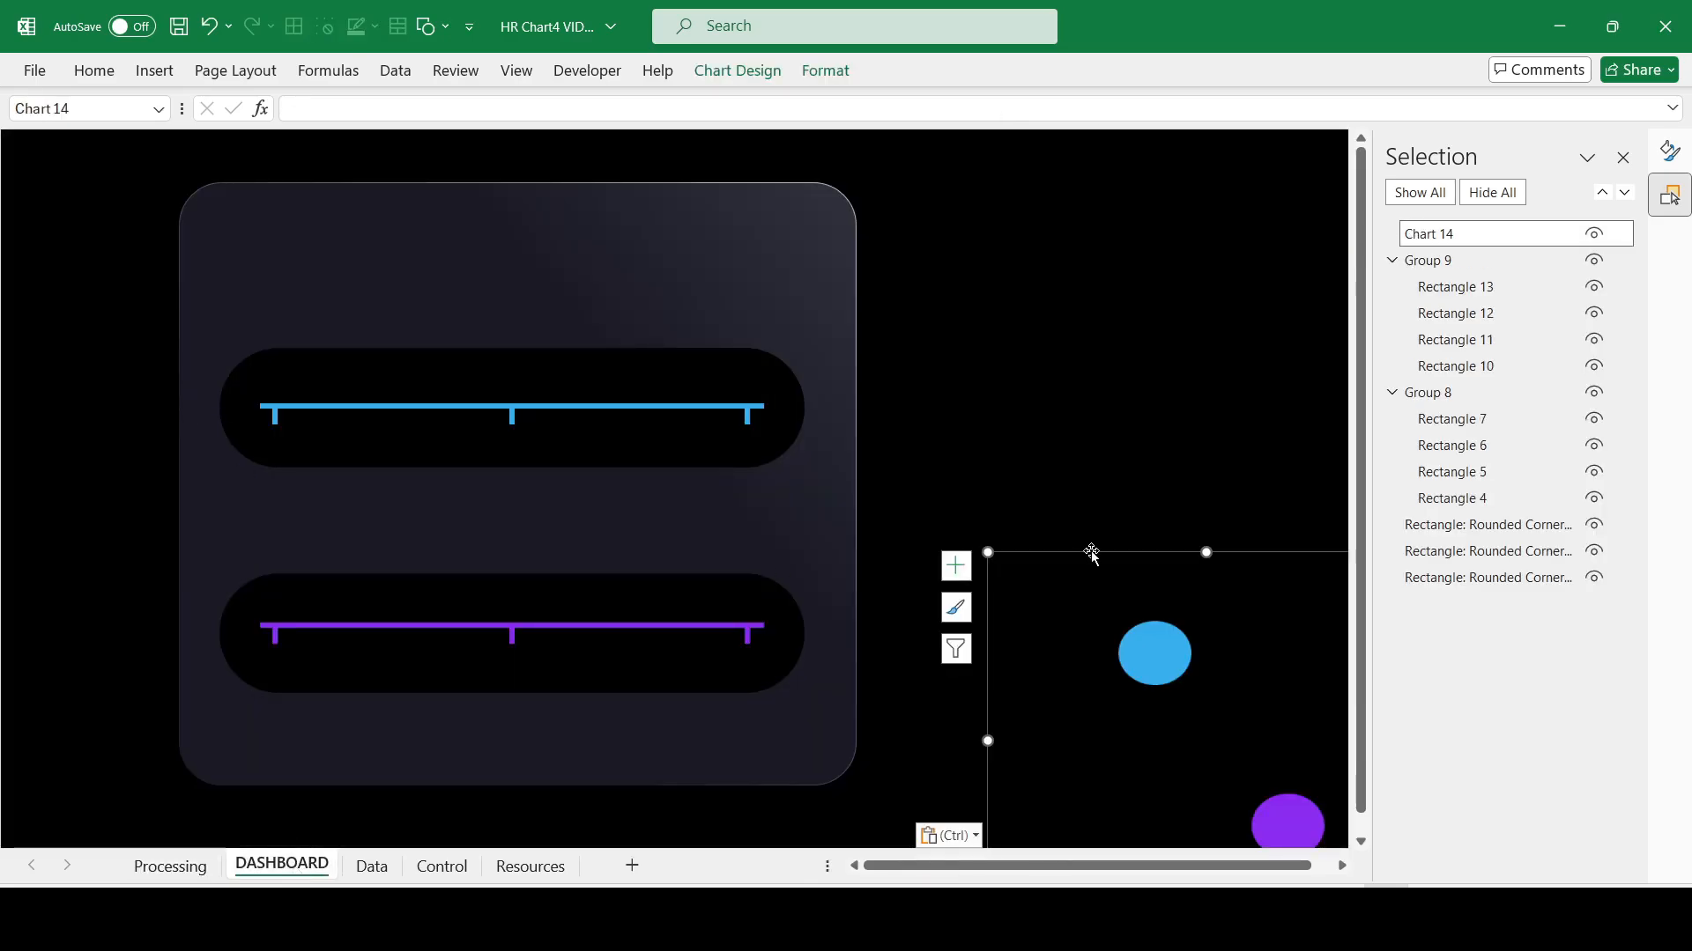
left_click_drag(1091, 553, 381, 324)
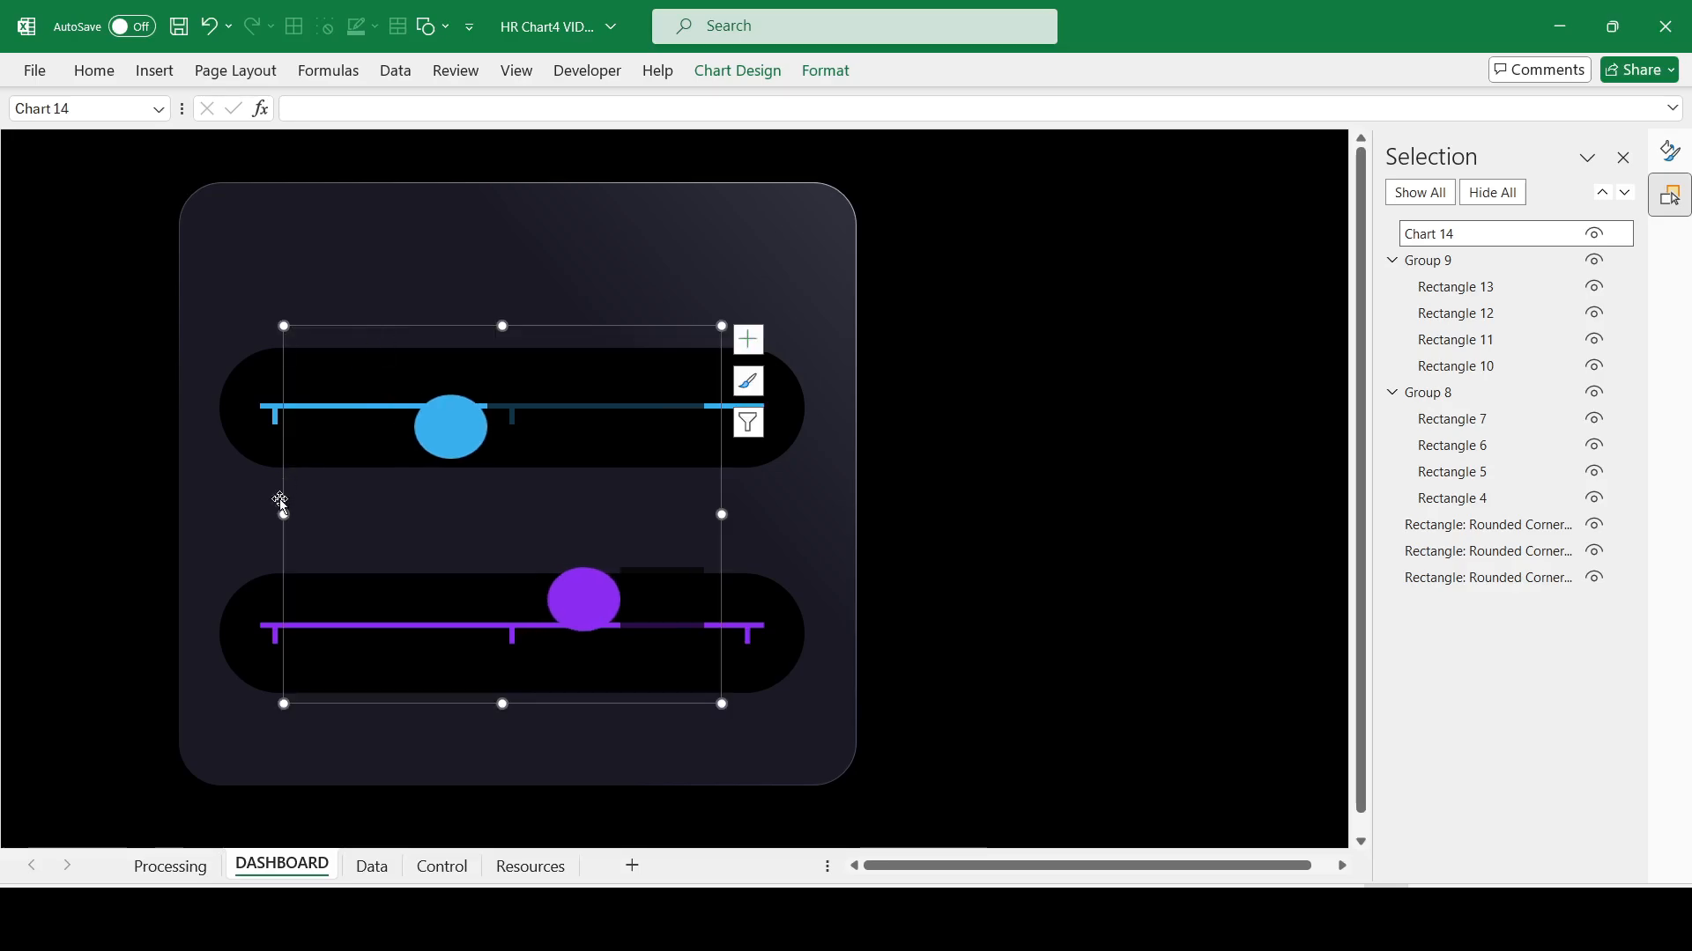
Step: Stretch the chart on all four sides so it spans both pills and its circles sit on the scale lines
left_click_drag(284, 513, 205, 514)
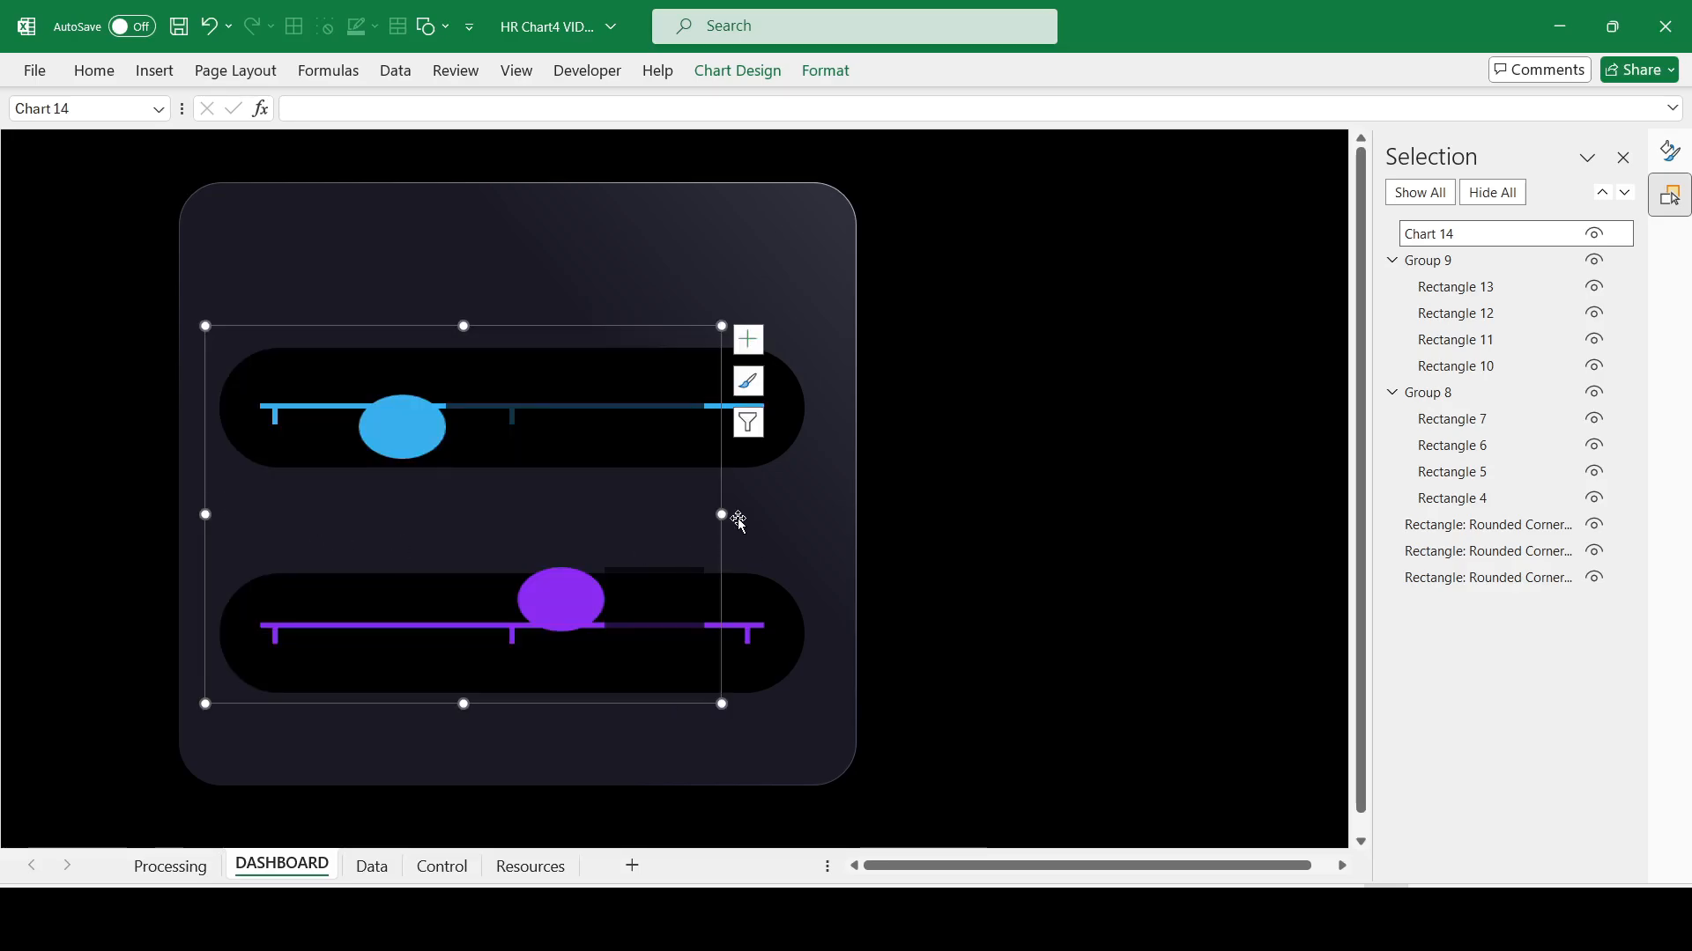
left_click_drag(722, 515, 812, 516)
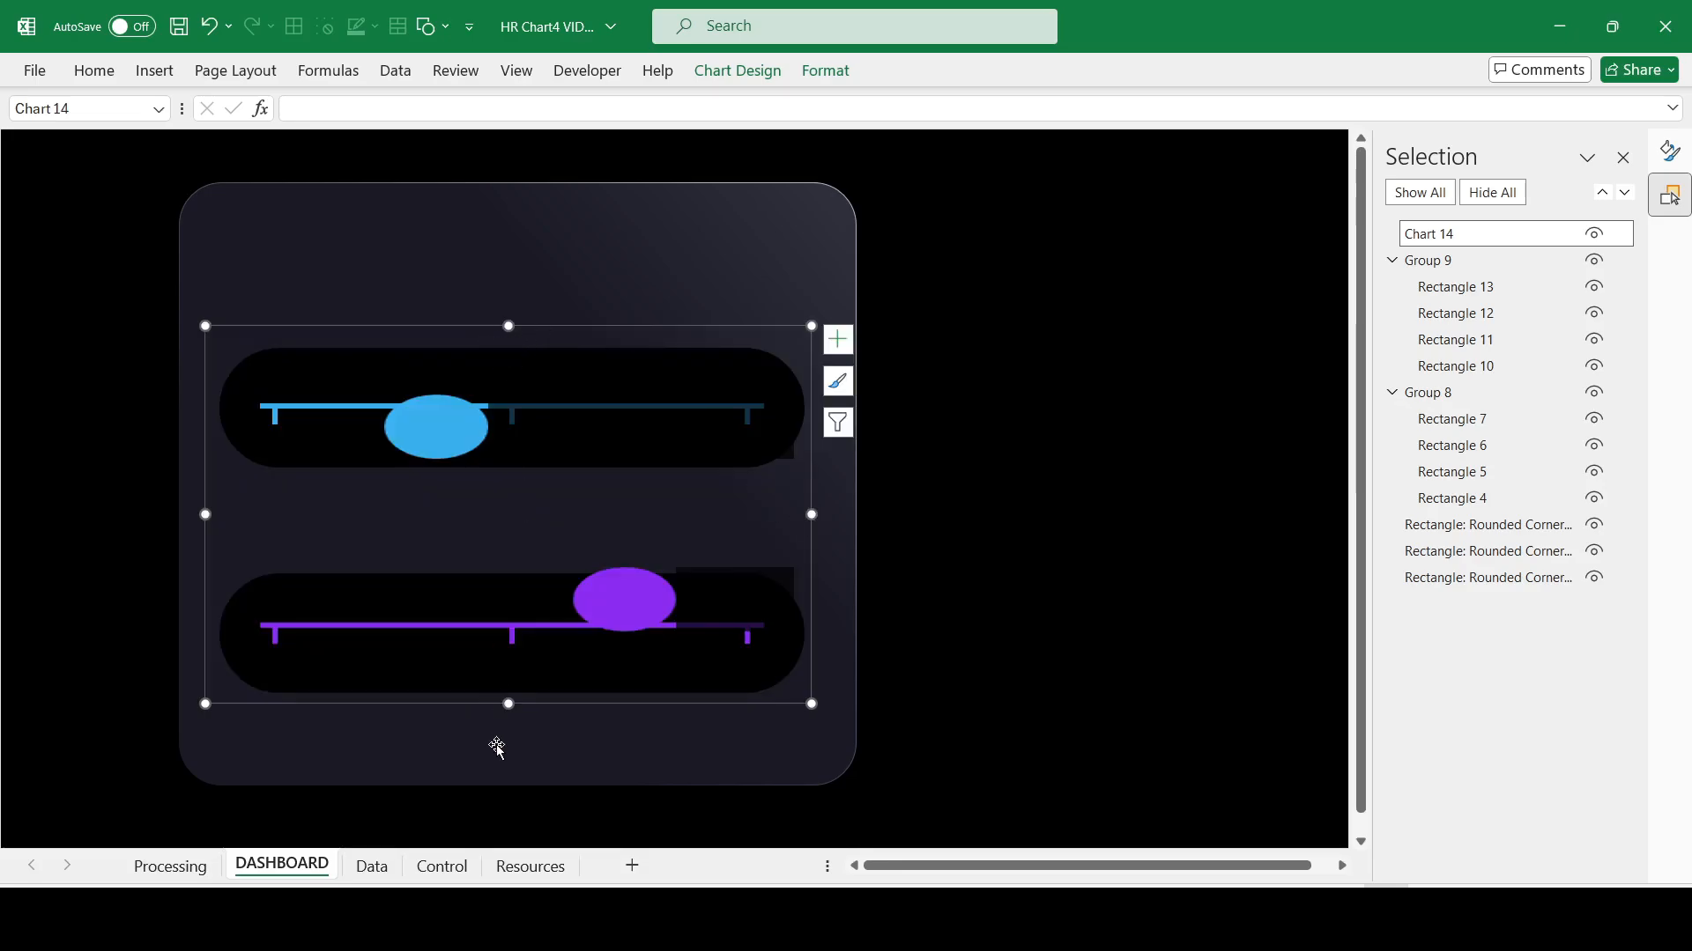
left_click_drag(508, 704, 509, 765)
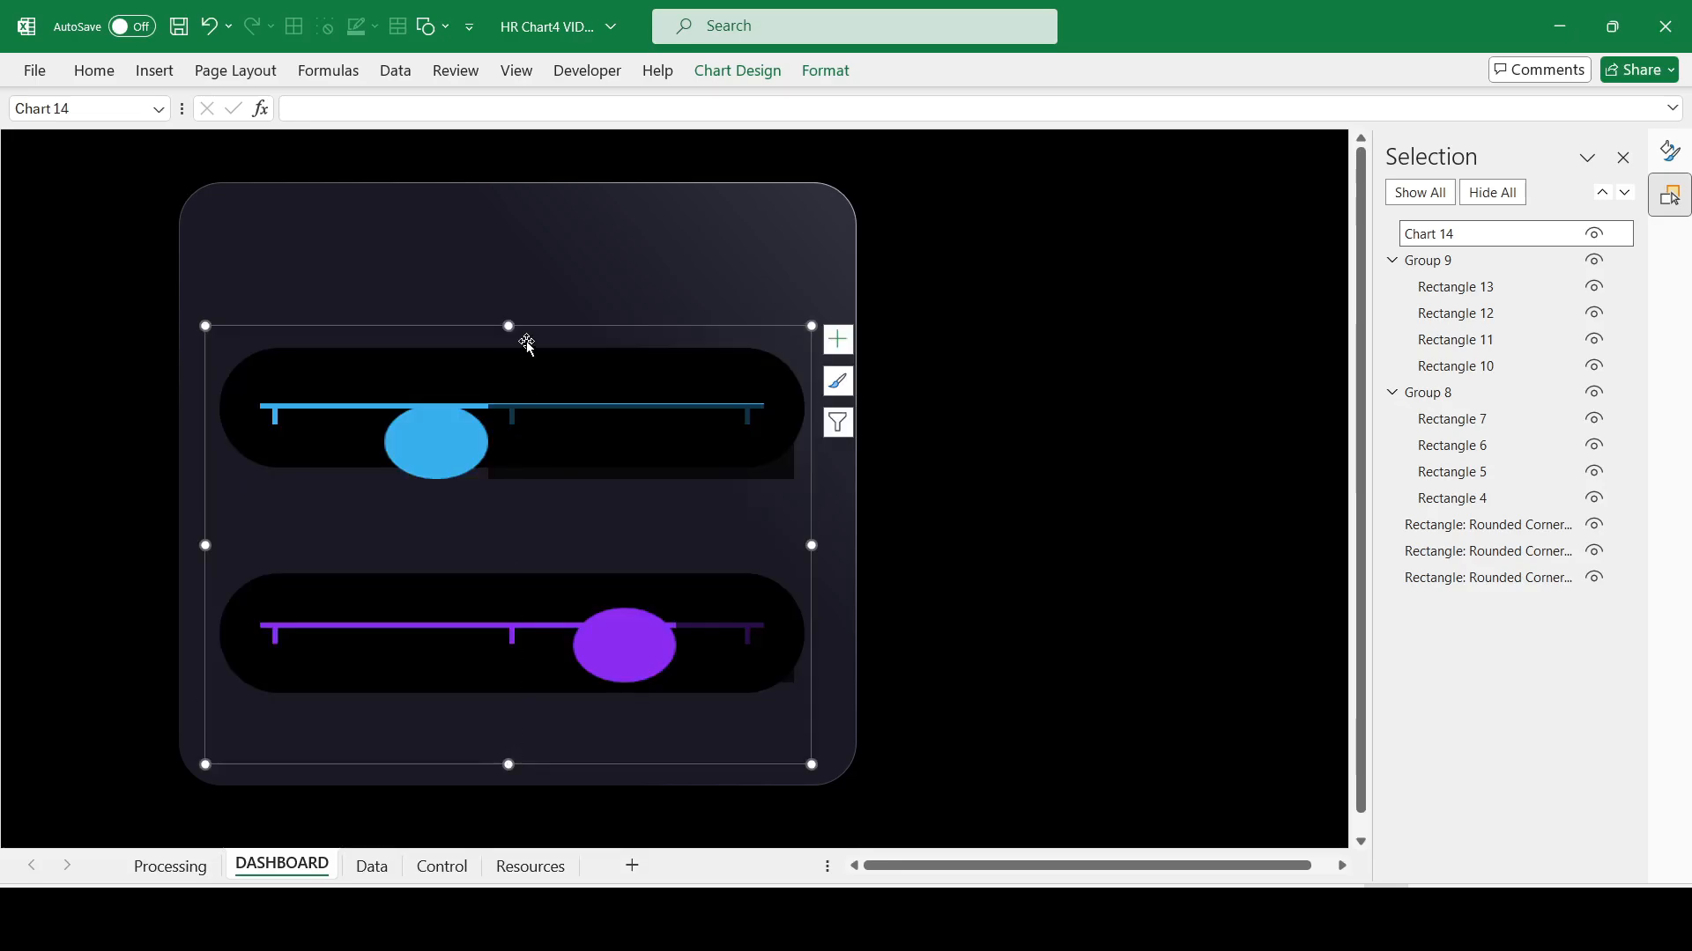
left_click_drag(508, 325, 522, 276)
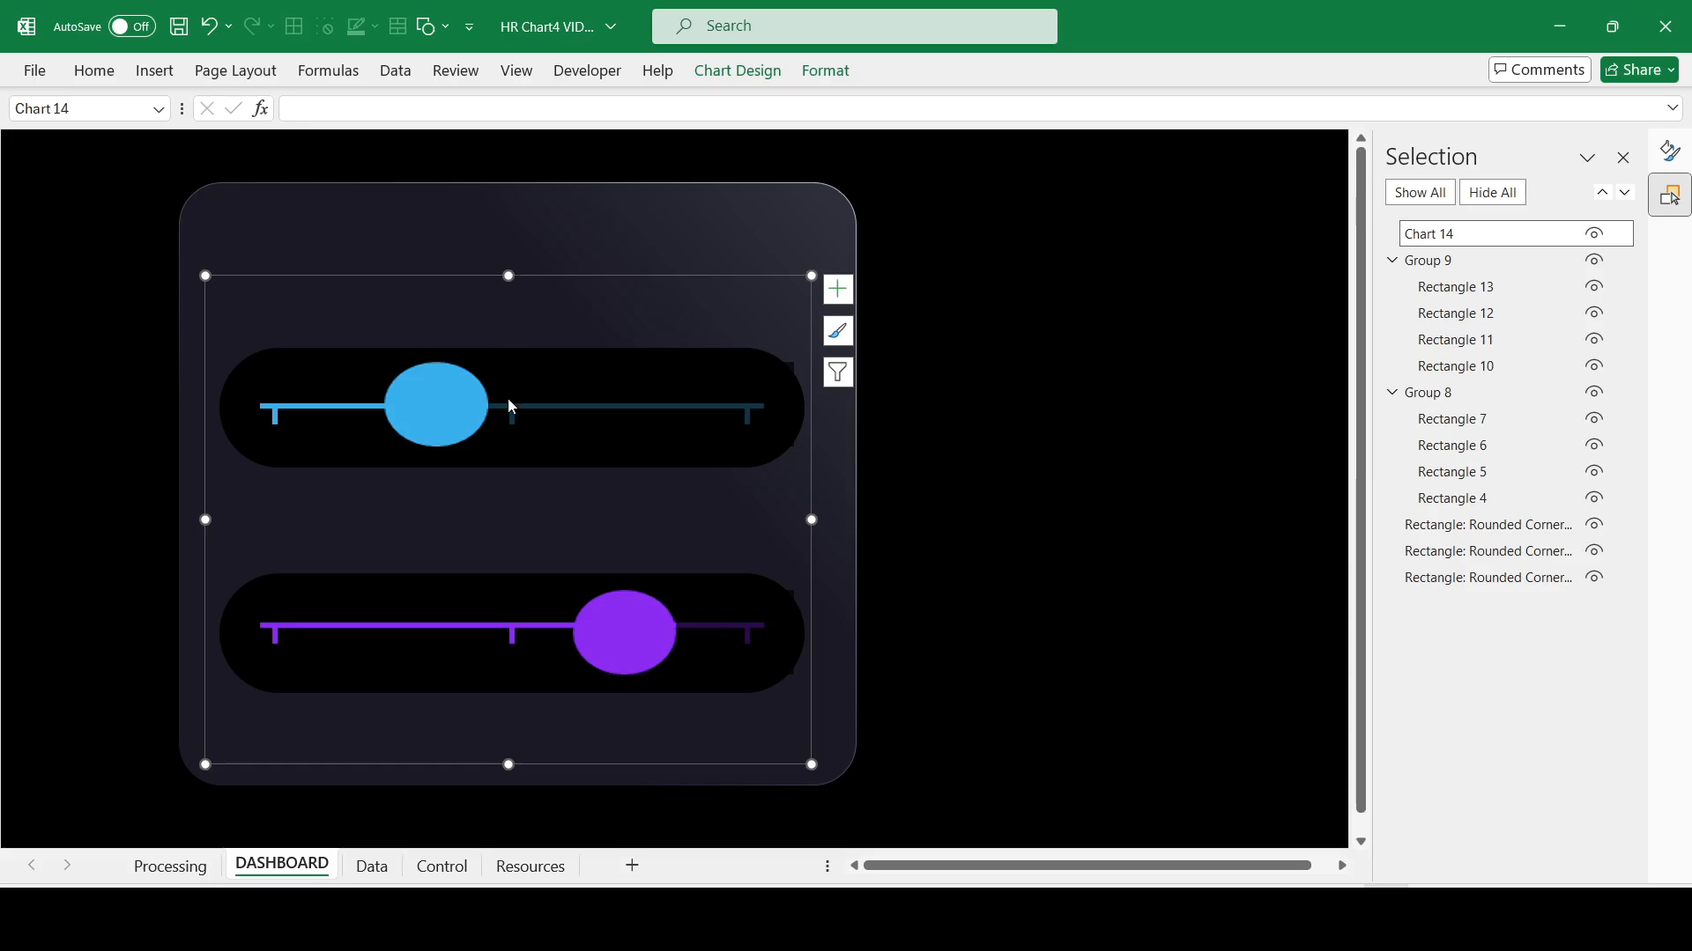
Step: Set the gap width of the chart's bar series to 402% and slightly reduce the chart's height from its lower edge
left_click(608, 398)
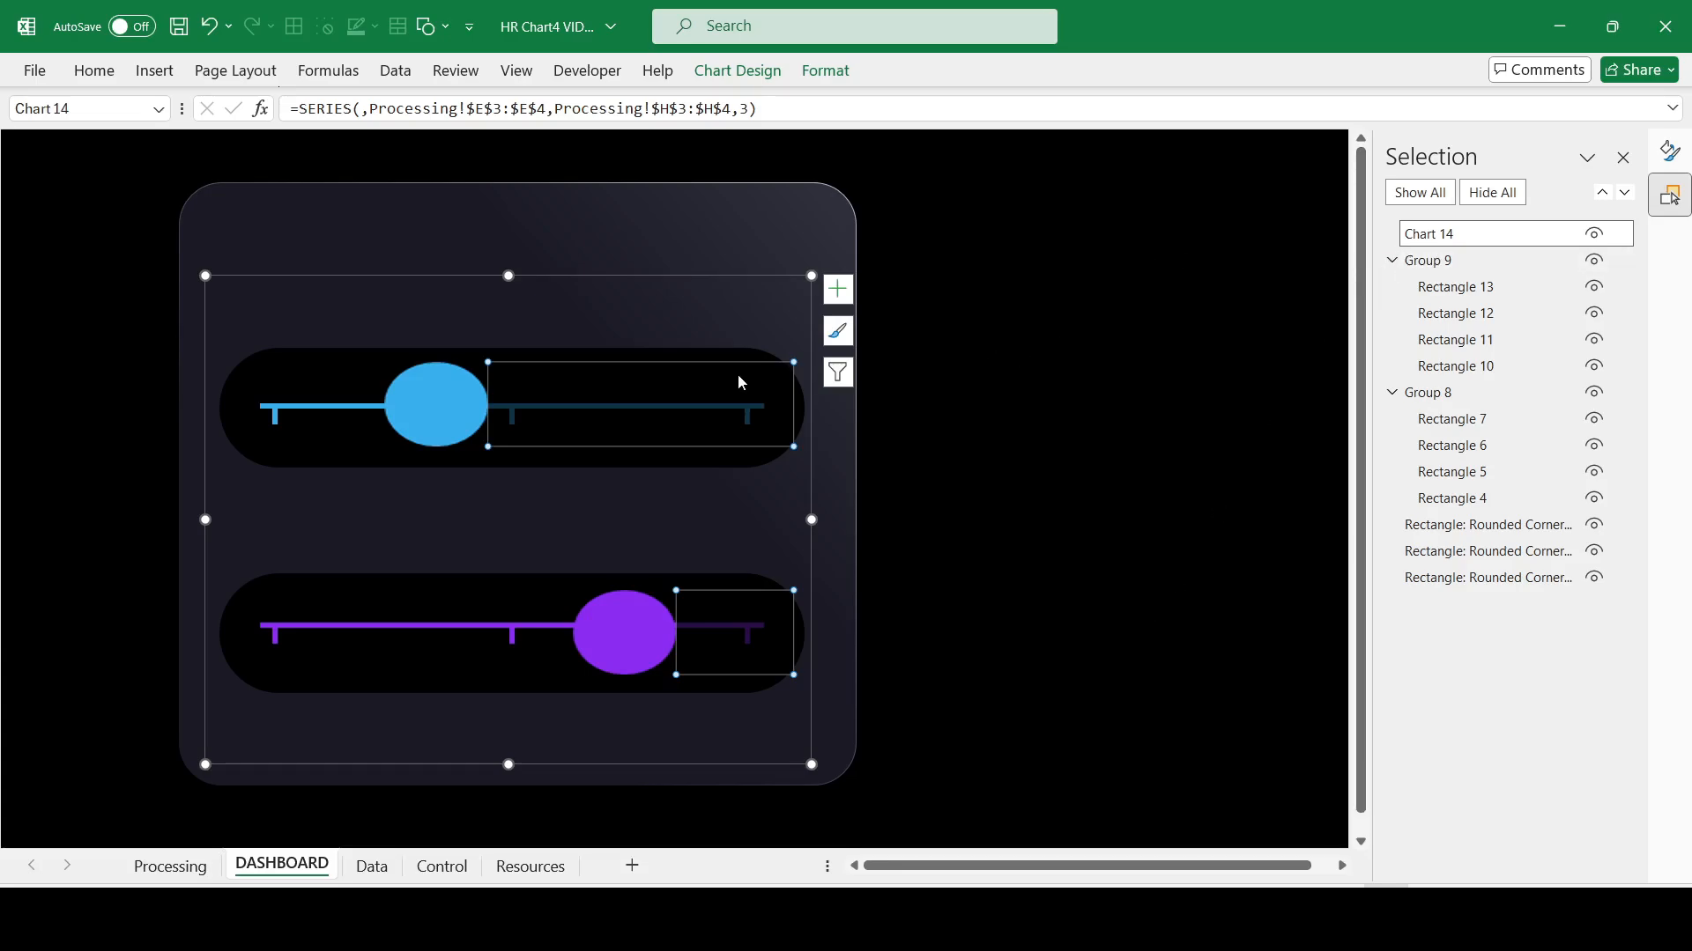
left_click(1670, 150)
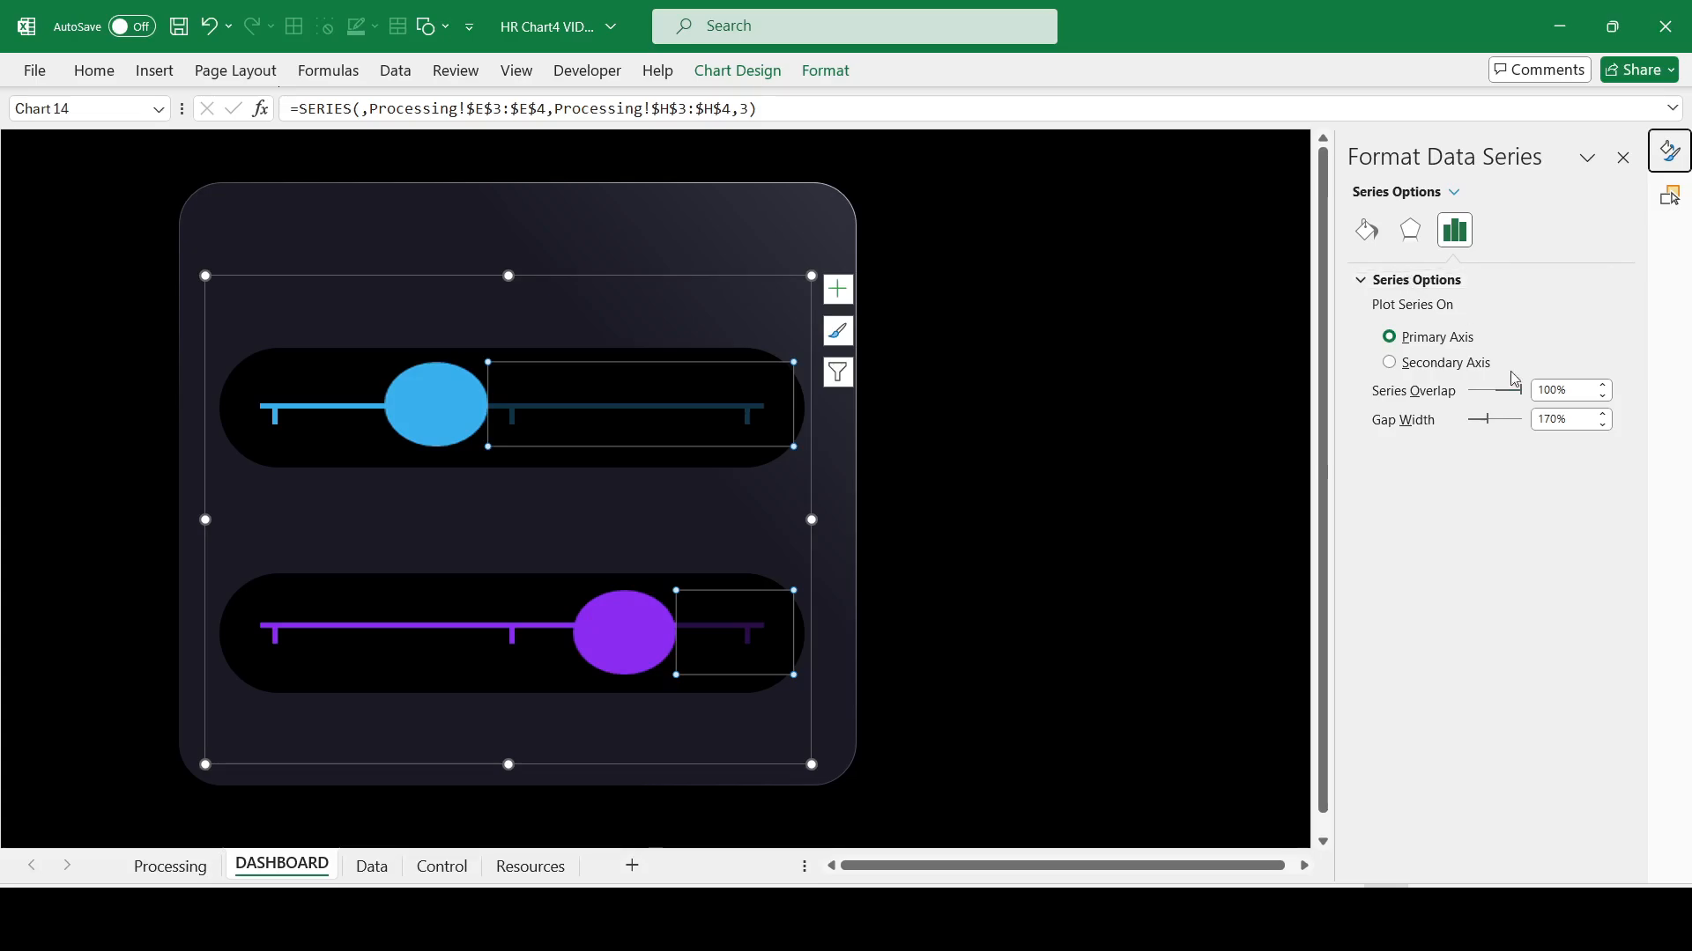
left_click_drag(1483, 427, 1510, 427)
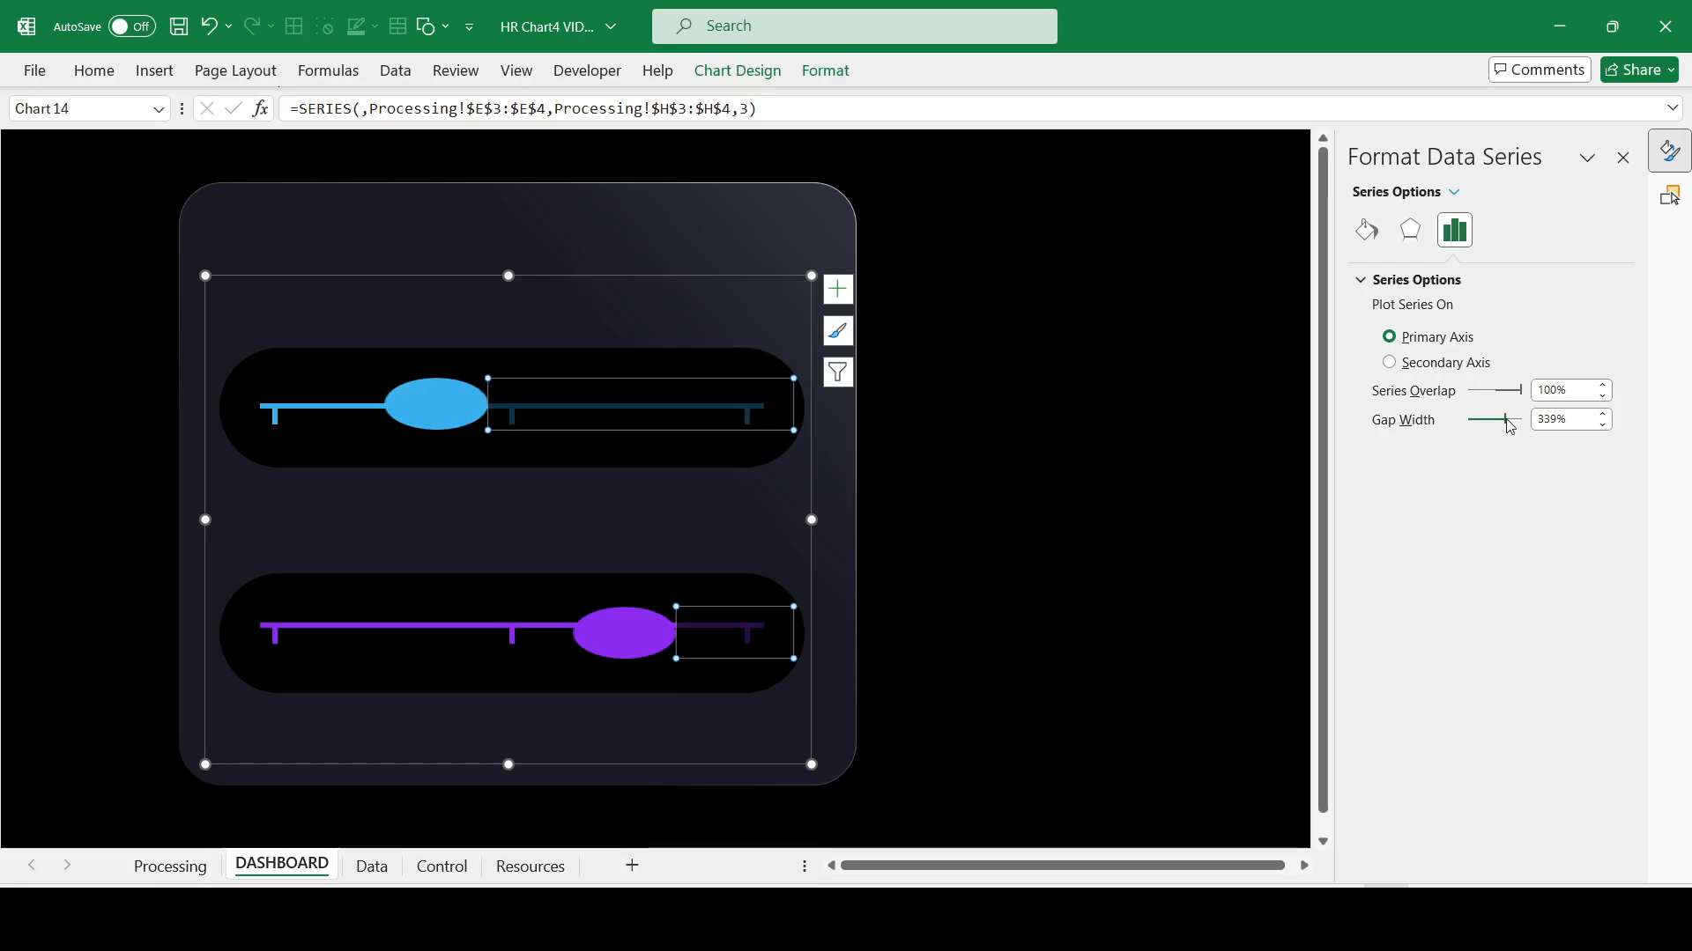
left_click_drag(1511, 426, 1514, 427)
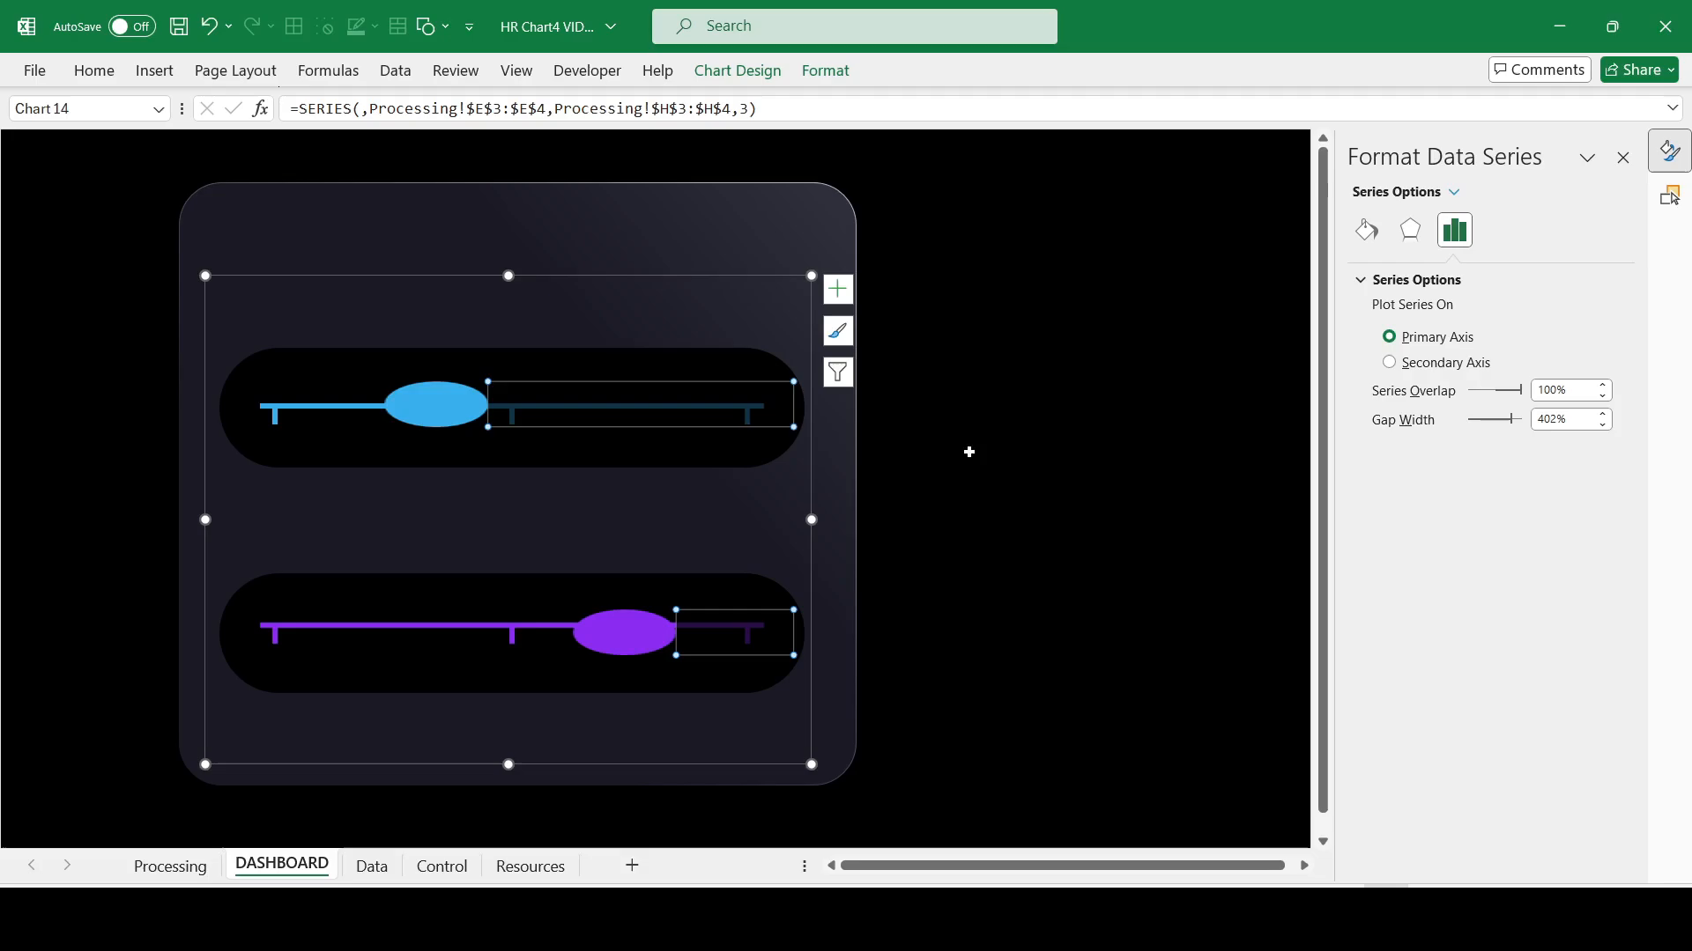
left_click_drag(508, 764, 511, 753)
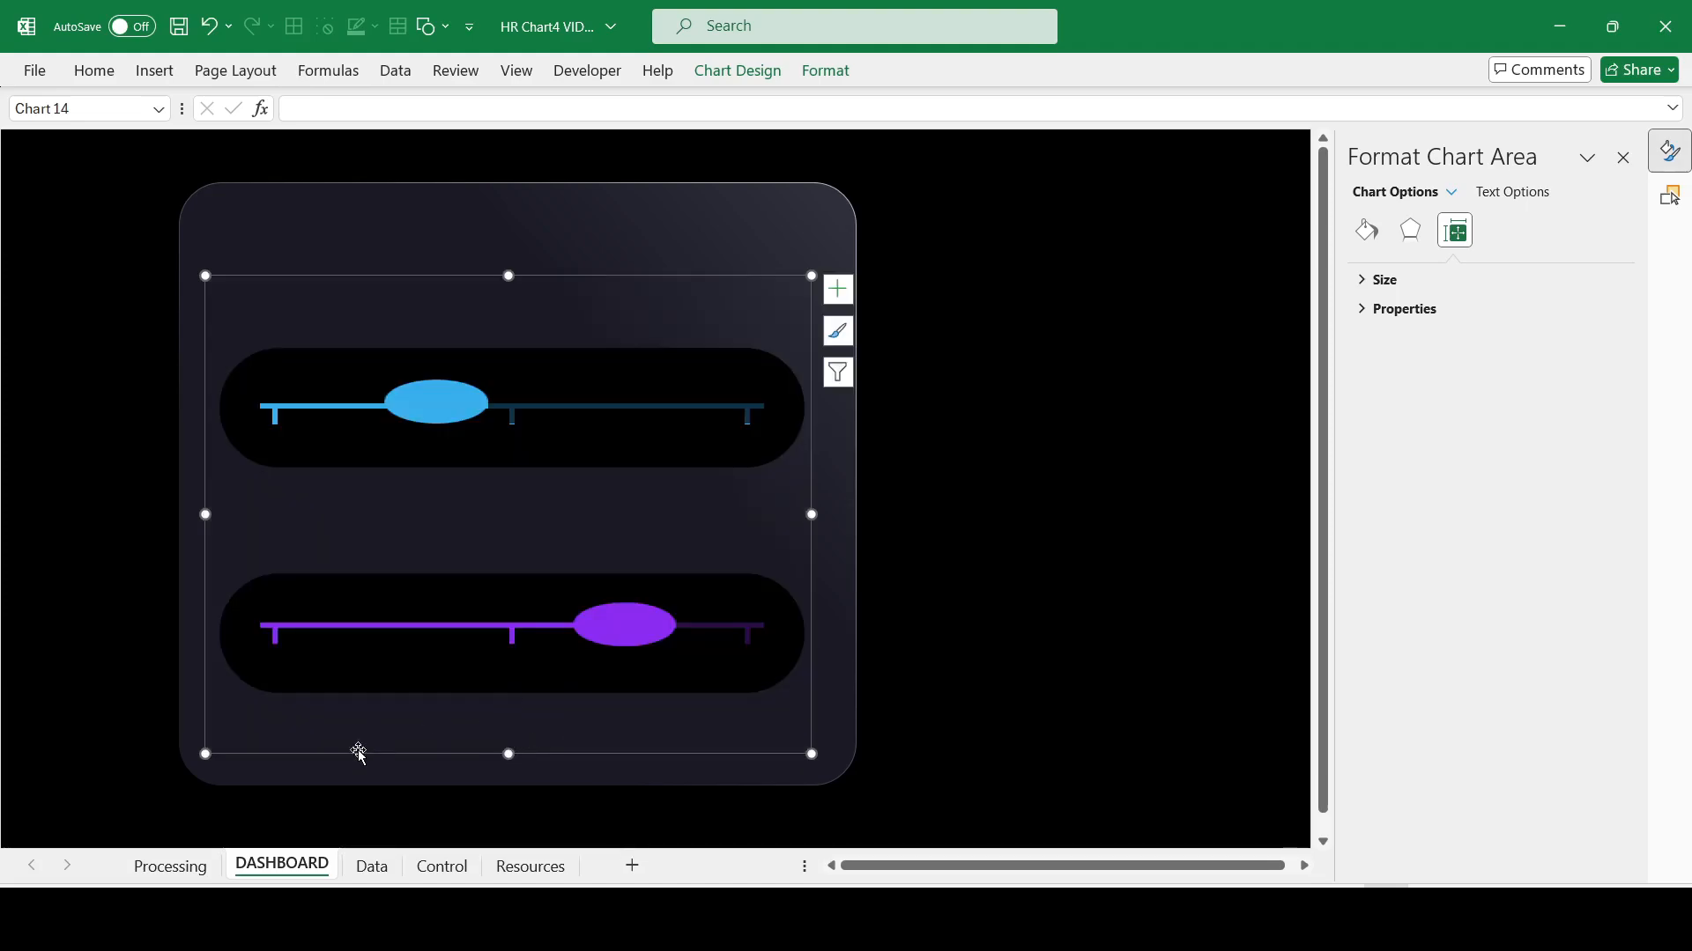
Step: On the Processing sheet, set the Vacancies value to 0% and the Resumes value to 100%
left_click(165, 866)
left_click(410, 222)
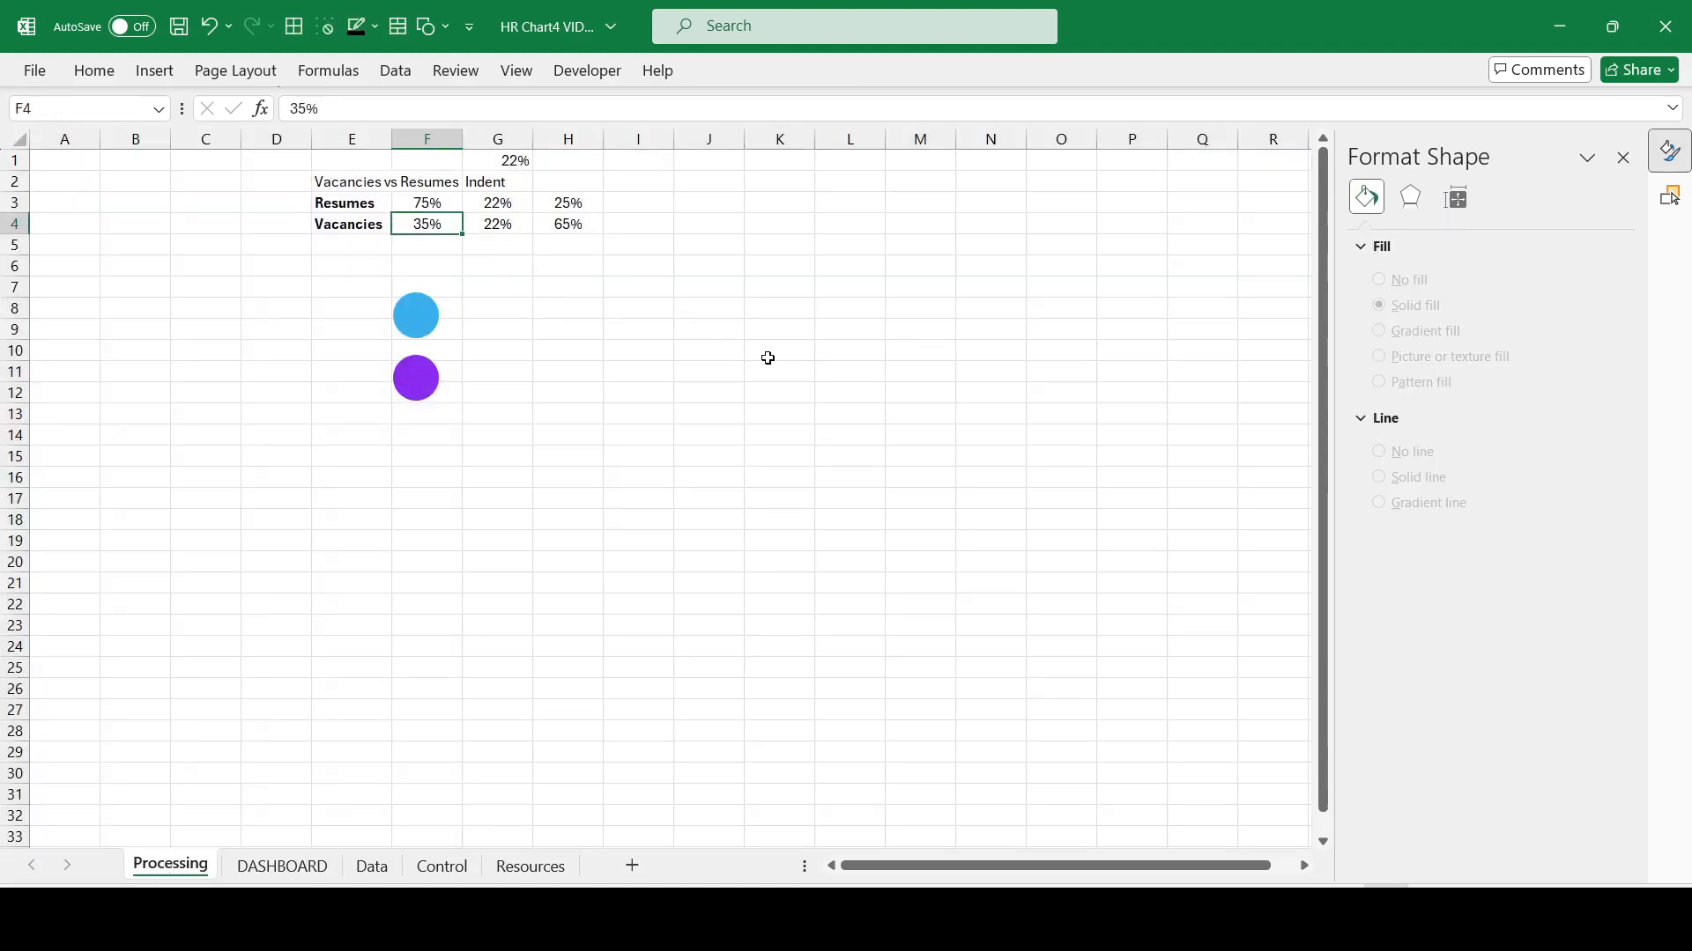
type("0")
key("Return")
key("Up")
key("Up")
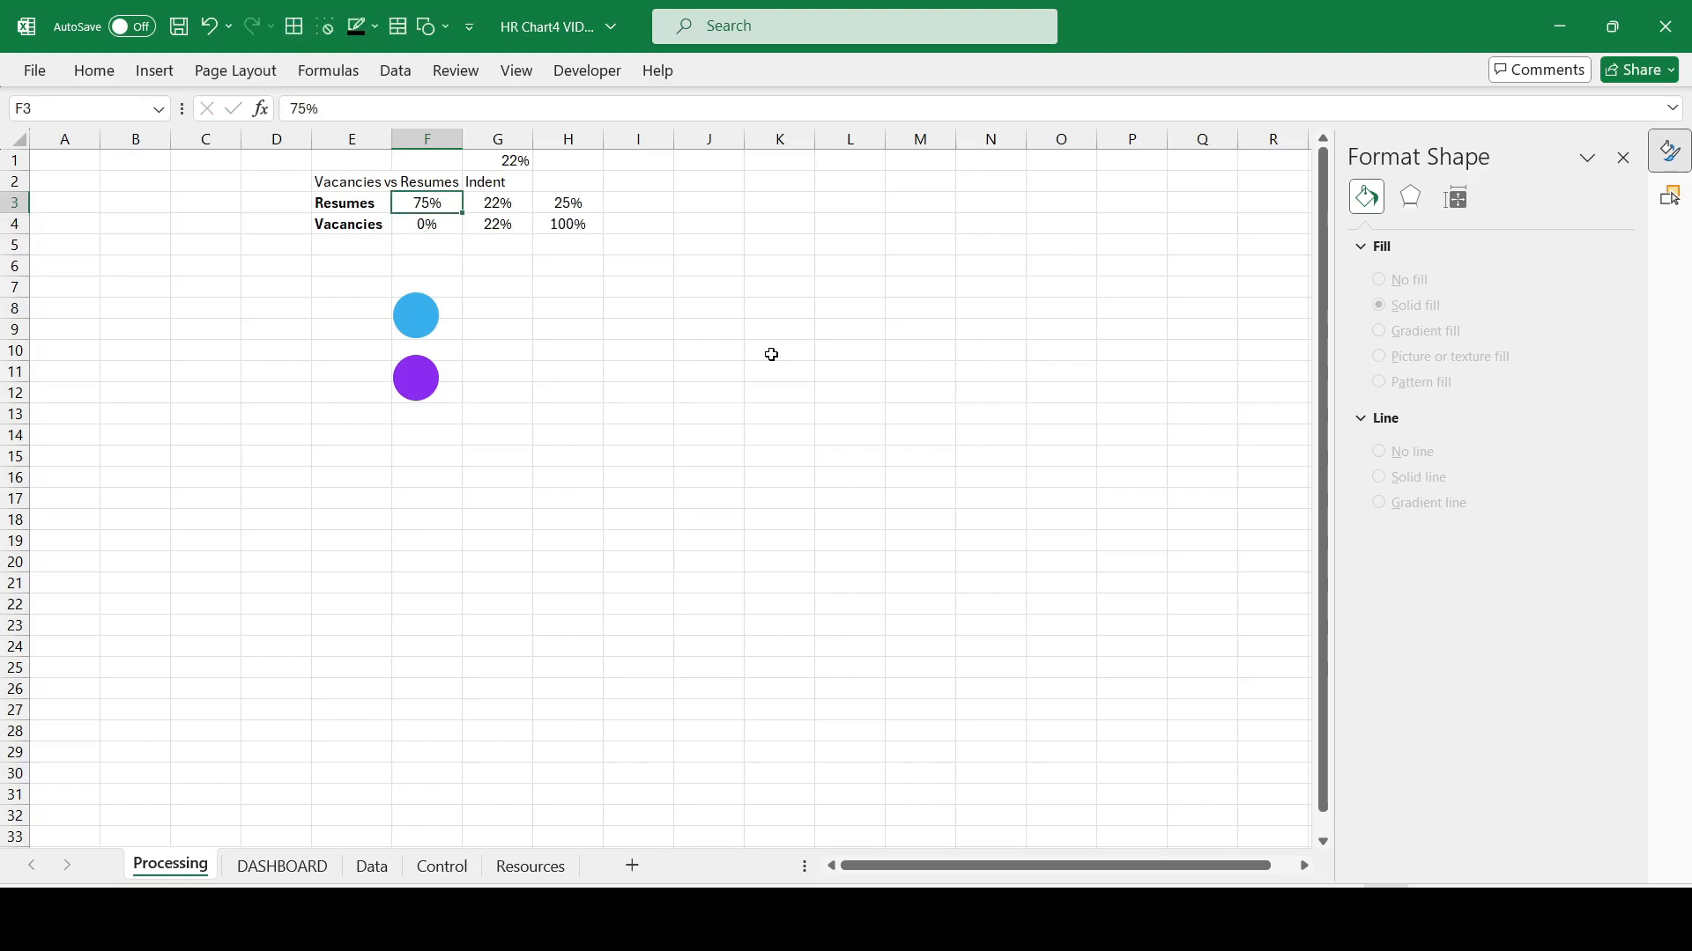
type("100")
key("Return")
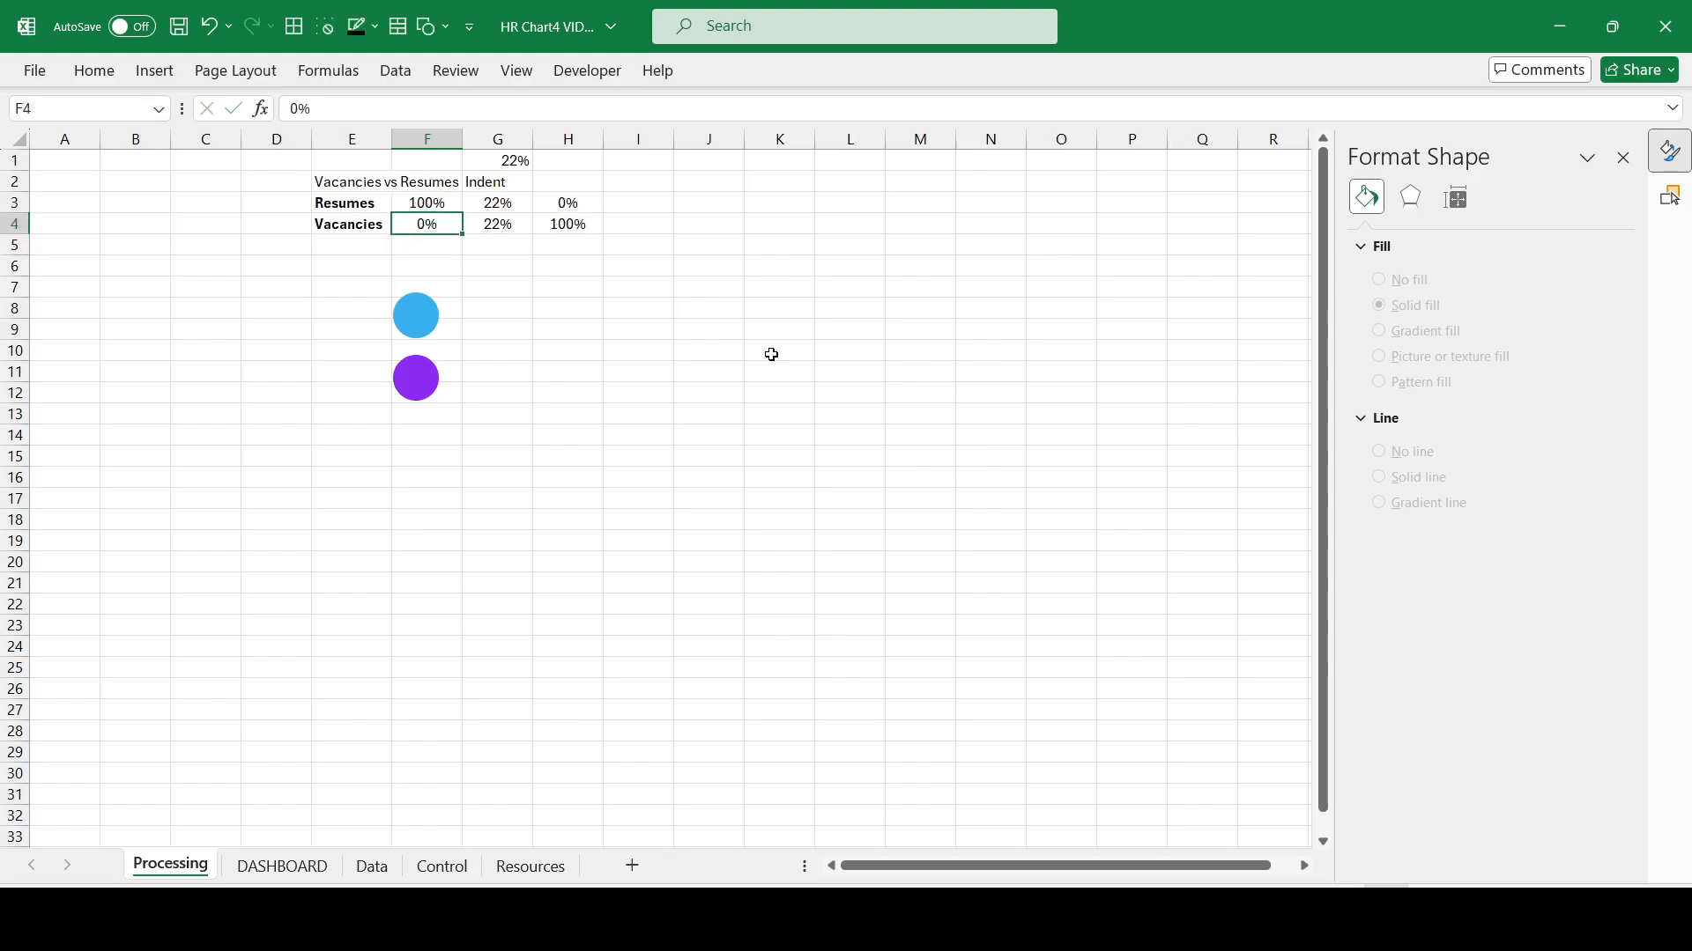
Step: Set the indent percentage in cell G1 to 25%
key("Up")
key("Up")
key("Up")
key("Right")
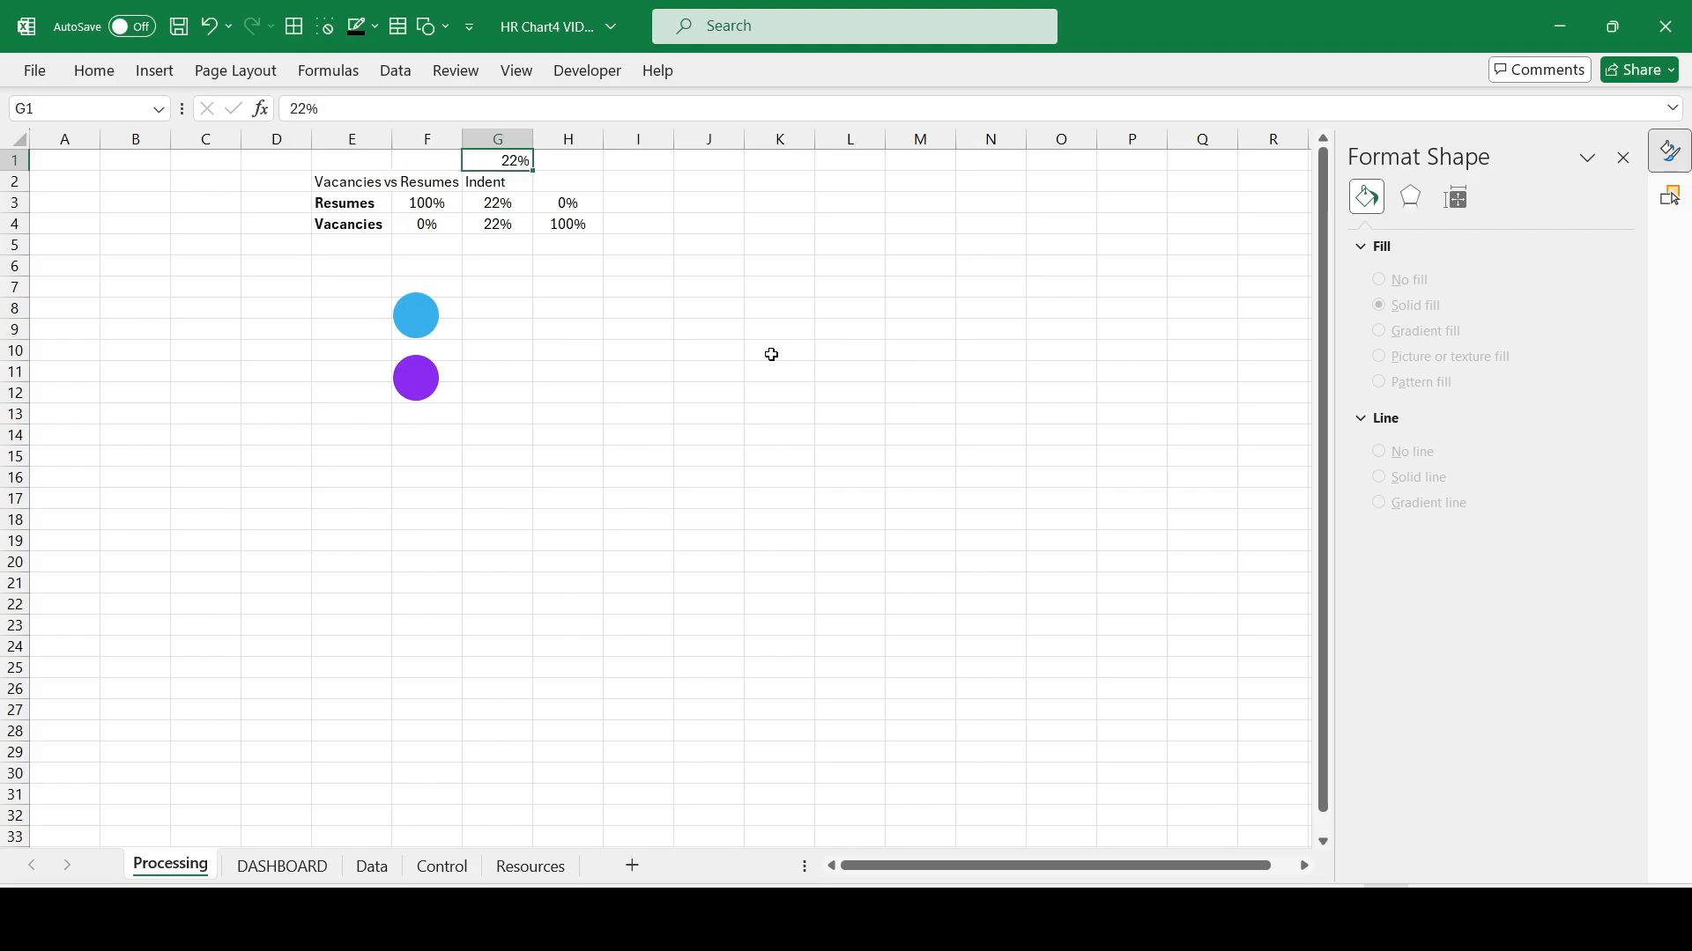
type("2")
key("Return")
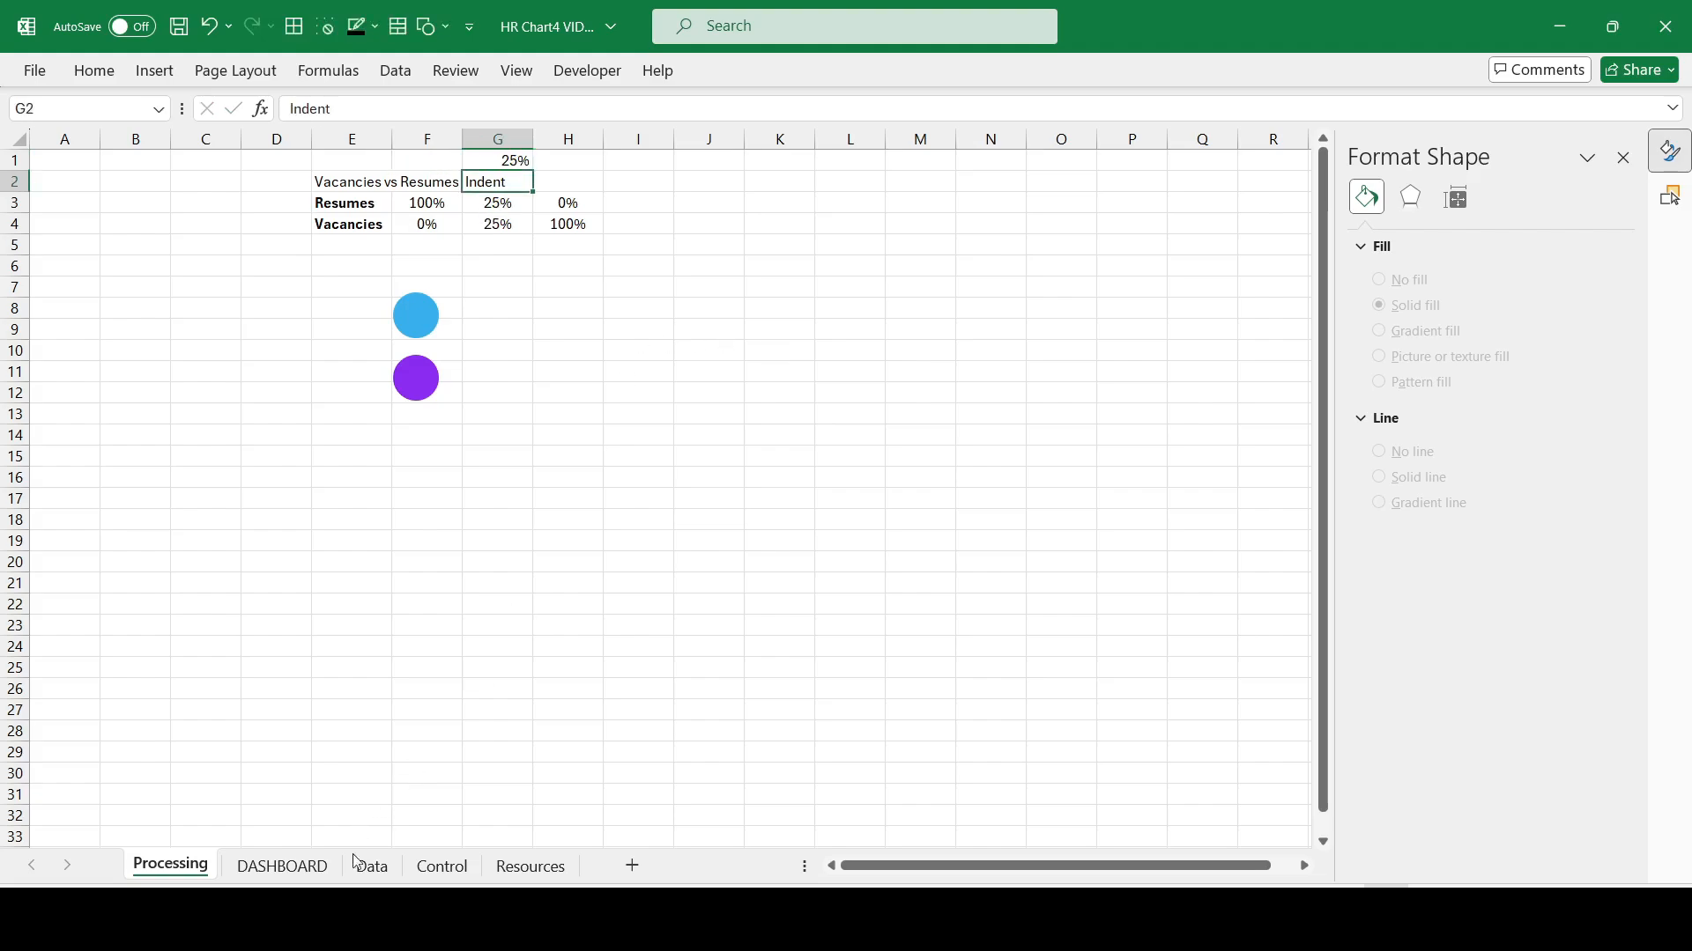
Step: On the DASHBOARD sheet, give cell B1 a white font color and enter 10% in it
left_click(293, 872)
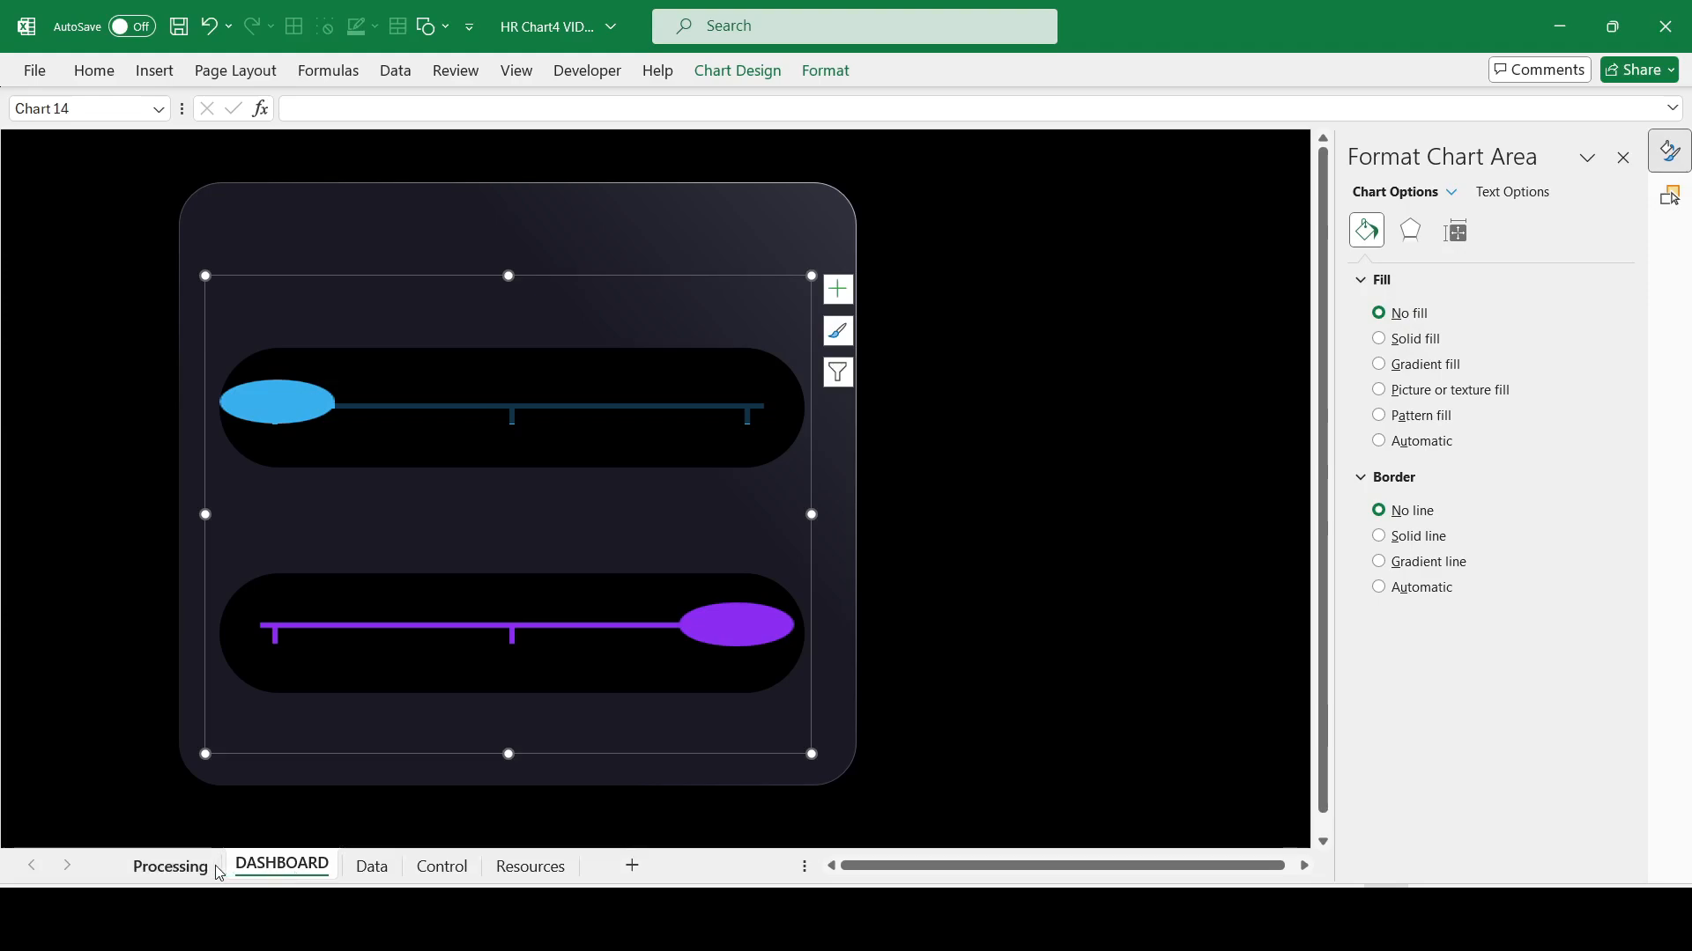
left_click(74, 148)
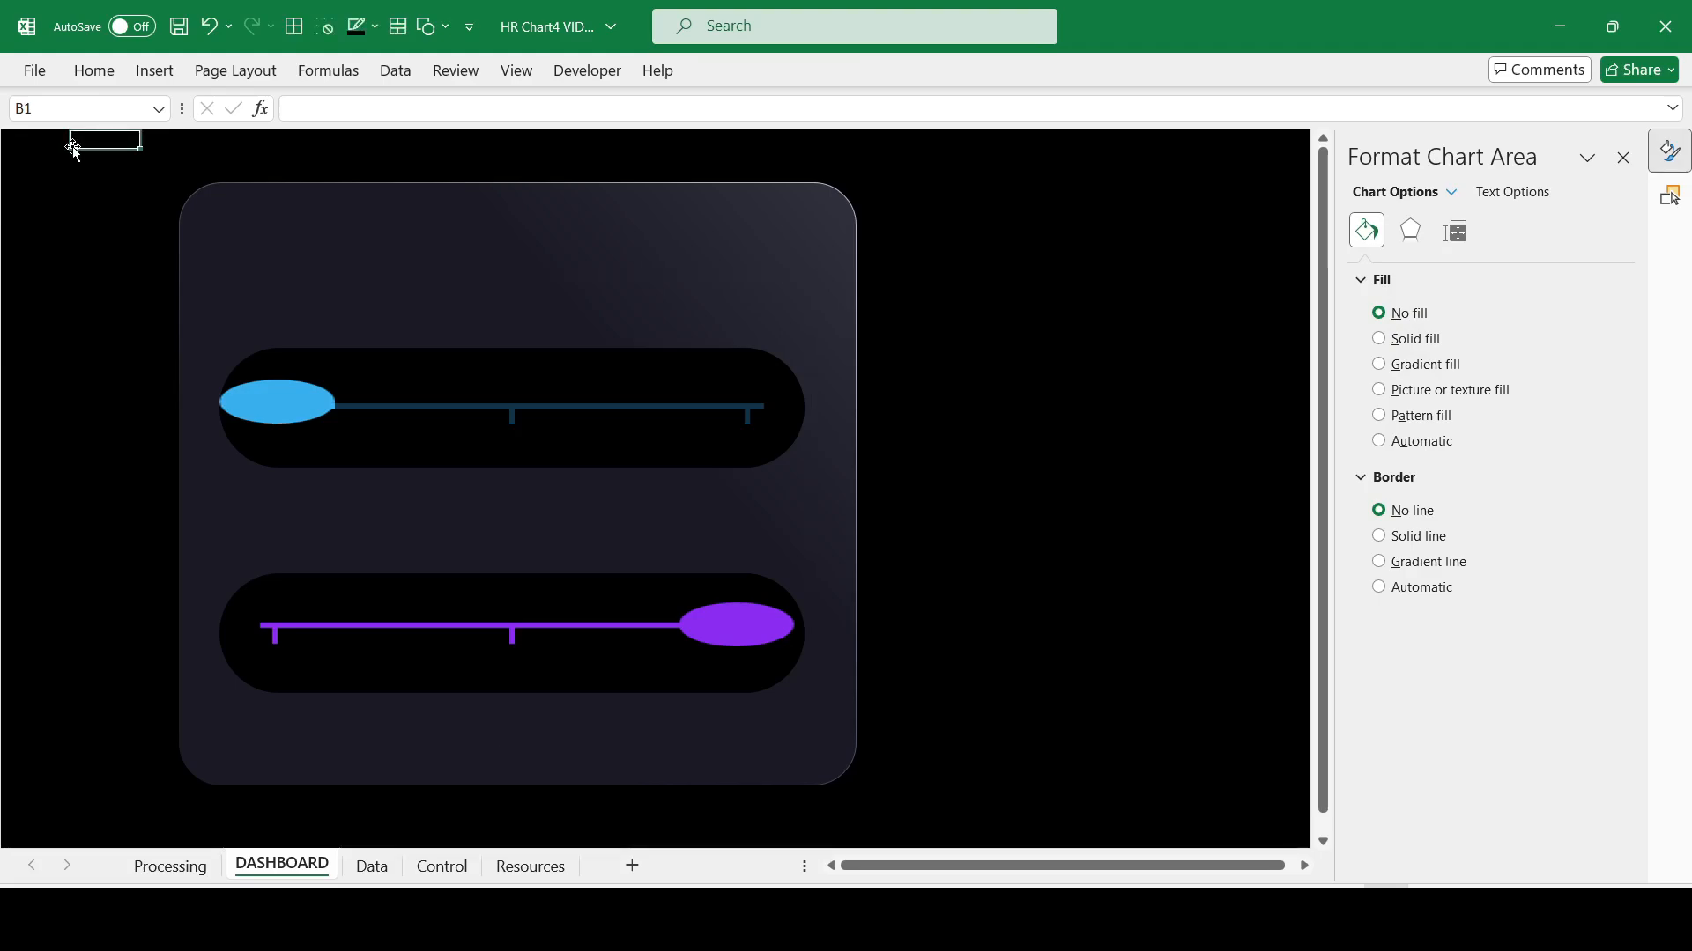
left_click(93, 70)
left_click(362, 150)
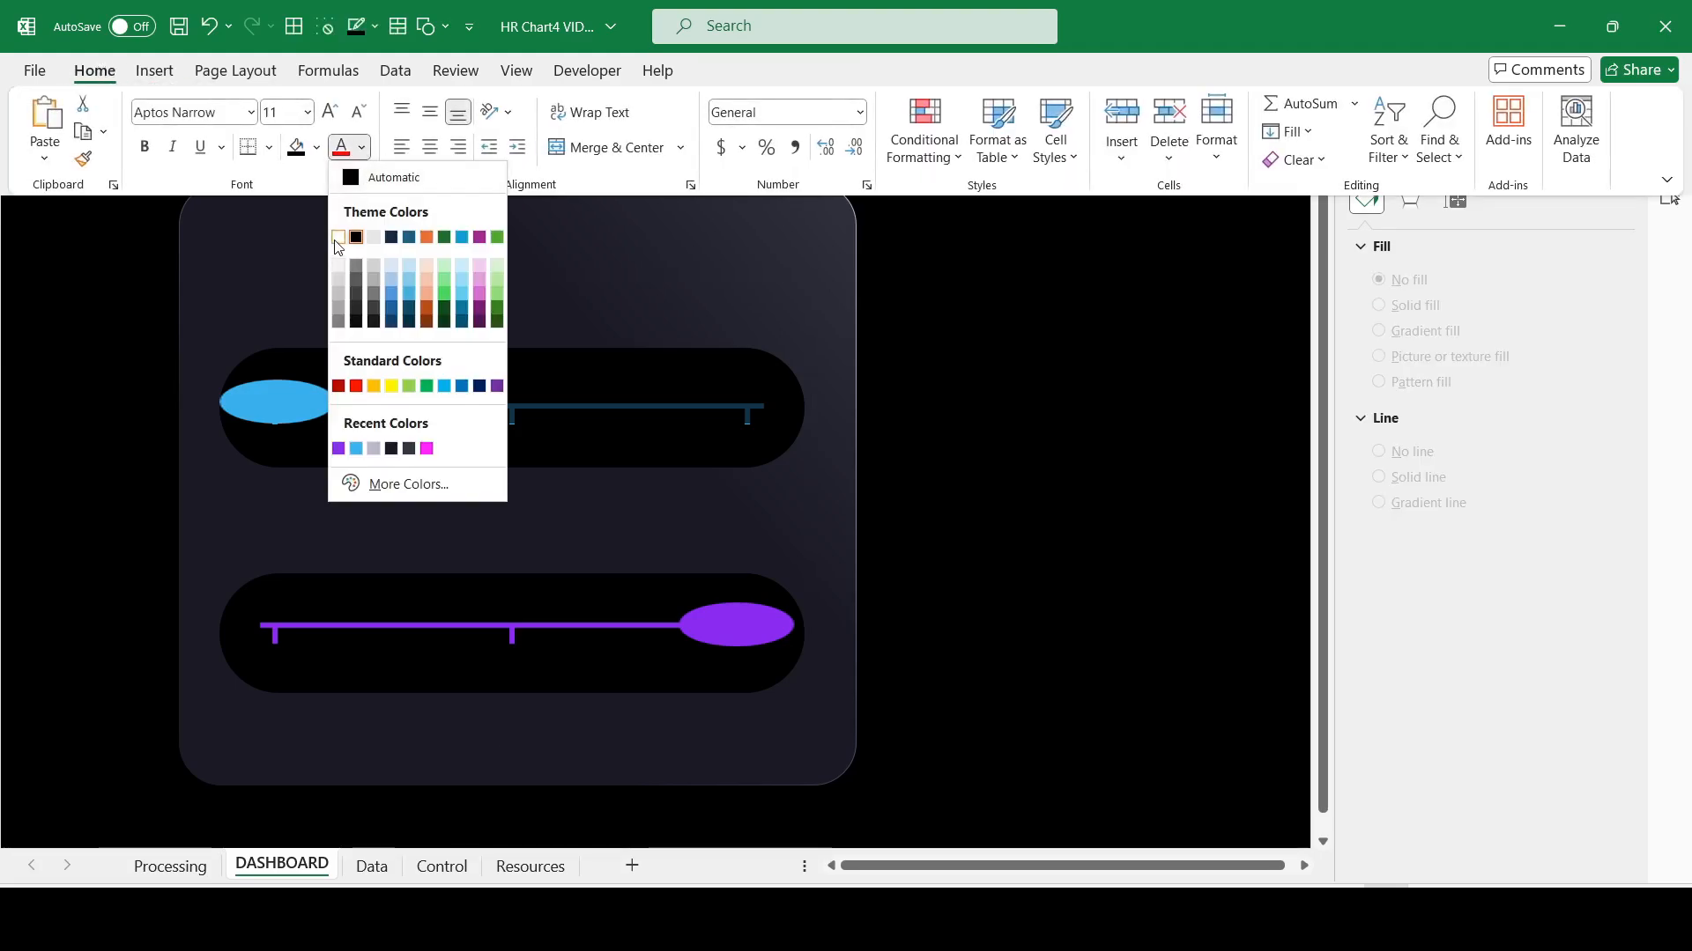
left_click(338, 238)
left_click(227, 236)
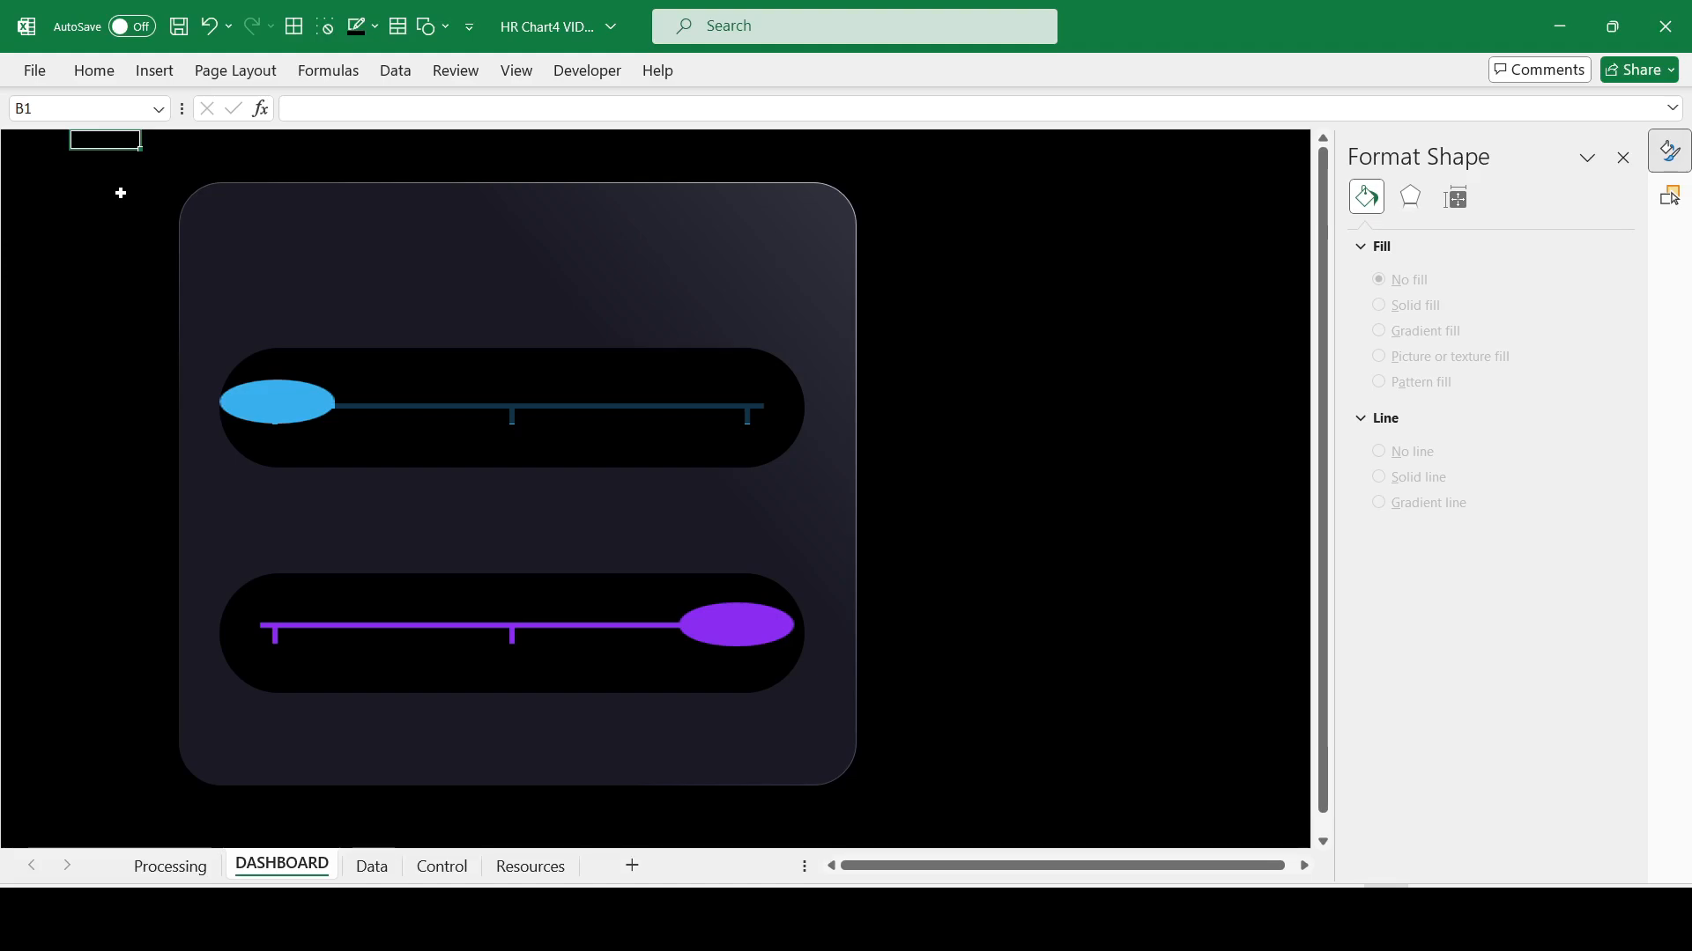
type("10%")
key("ctrl+Return")
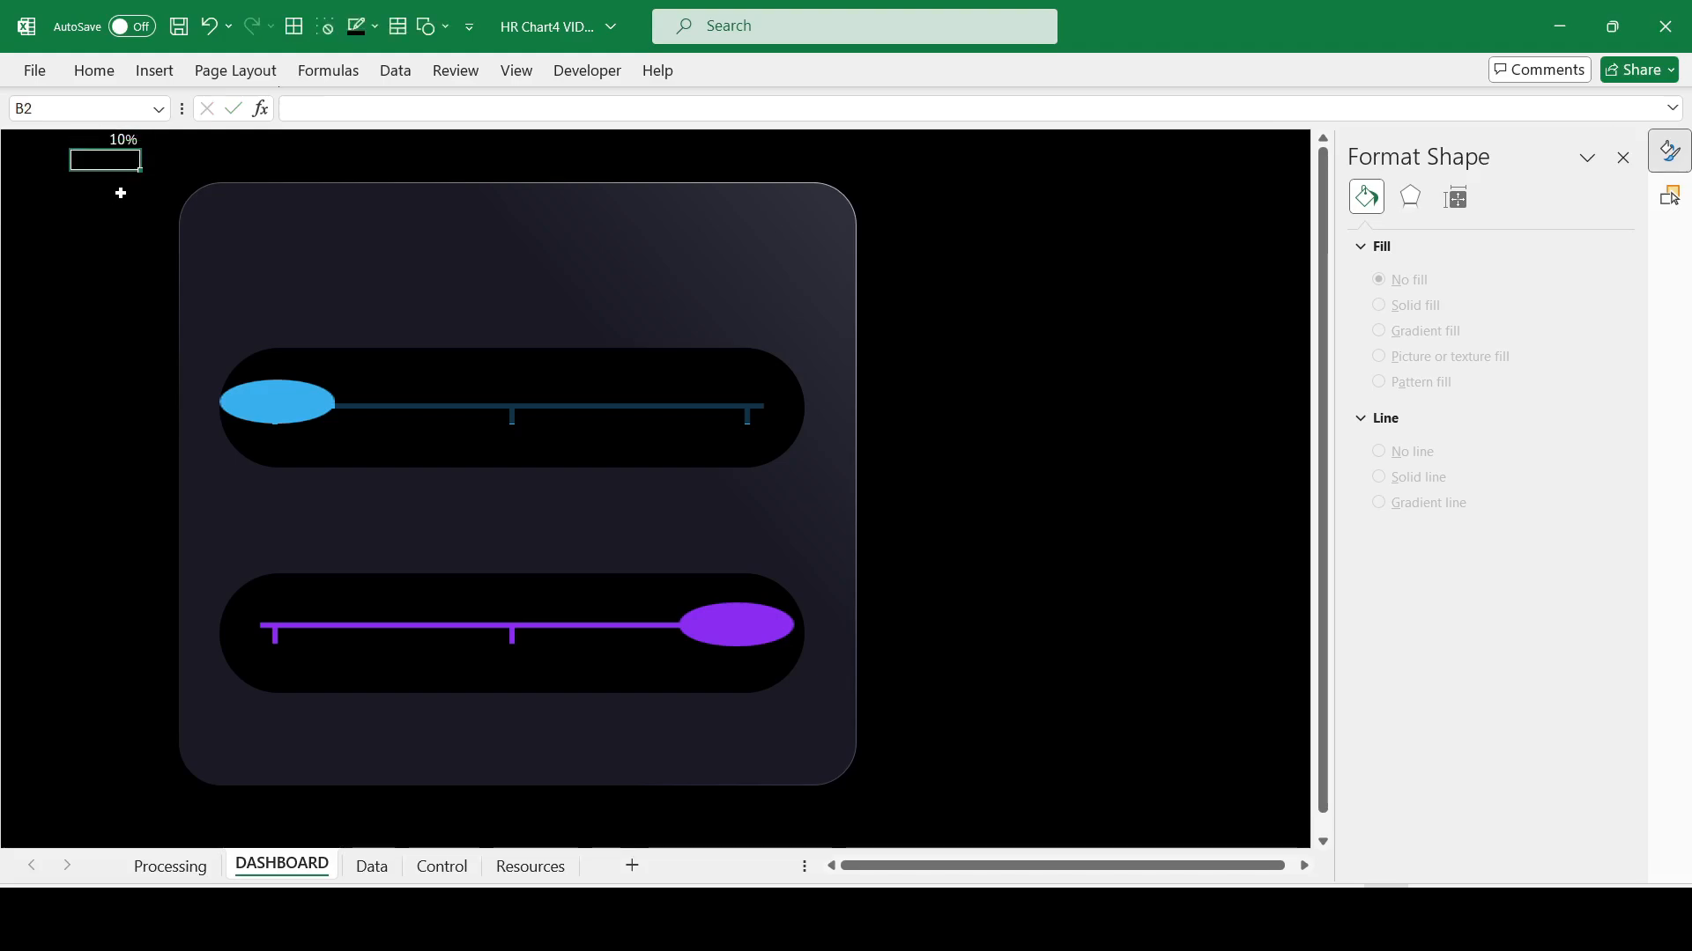
Step: Link the indent percentage in cell G1 of the Processing sheet to cell B1 of the DASHBOARD sheet
left_click(165, 870)
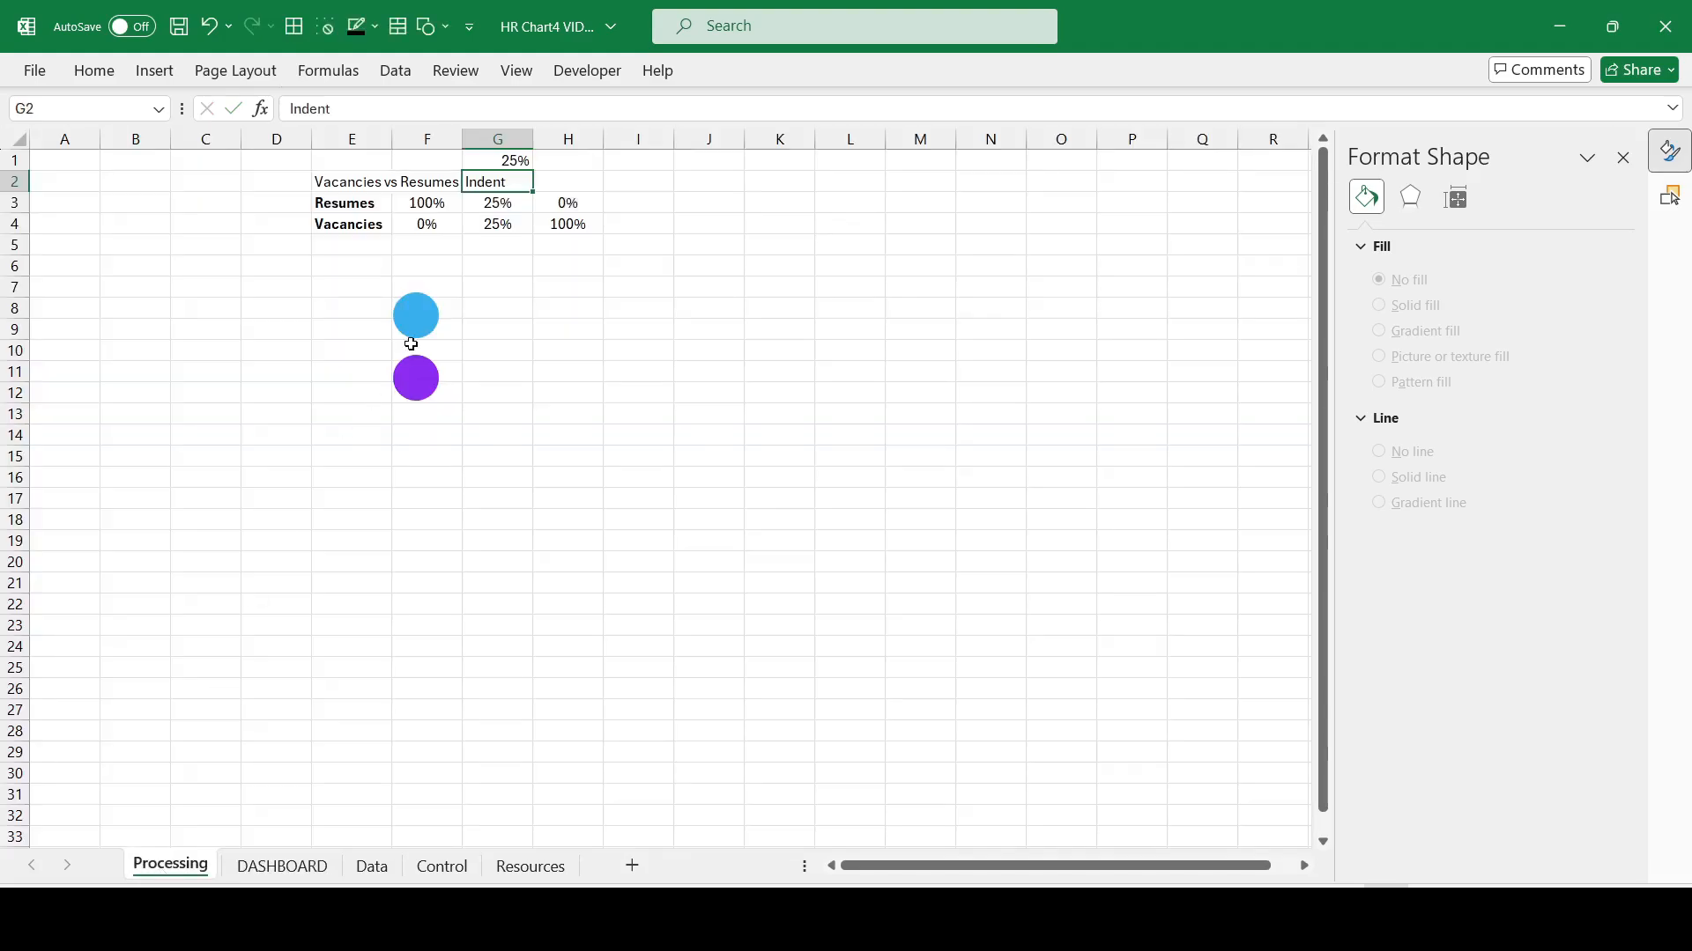
left_click(509, 156)
type("=")
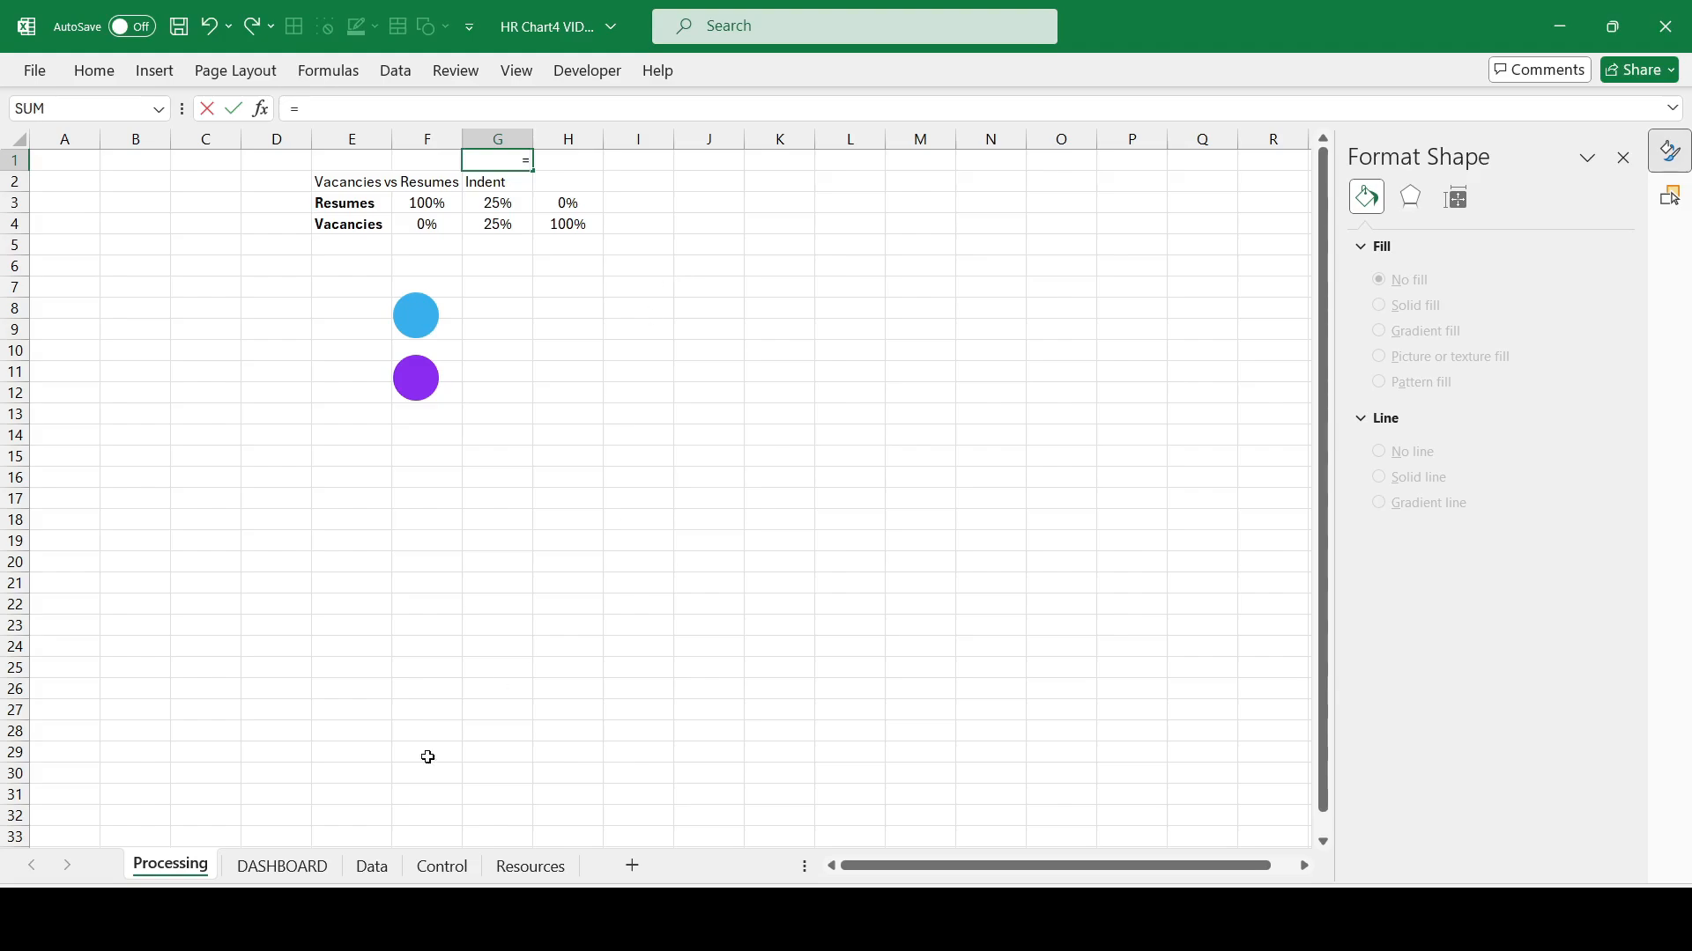
left_click(295, 872)
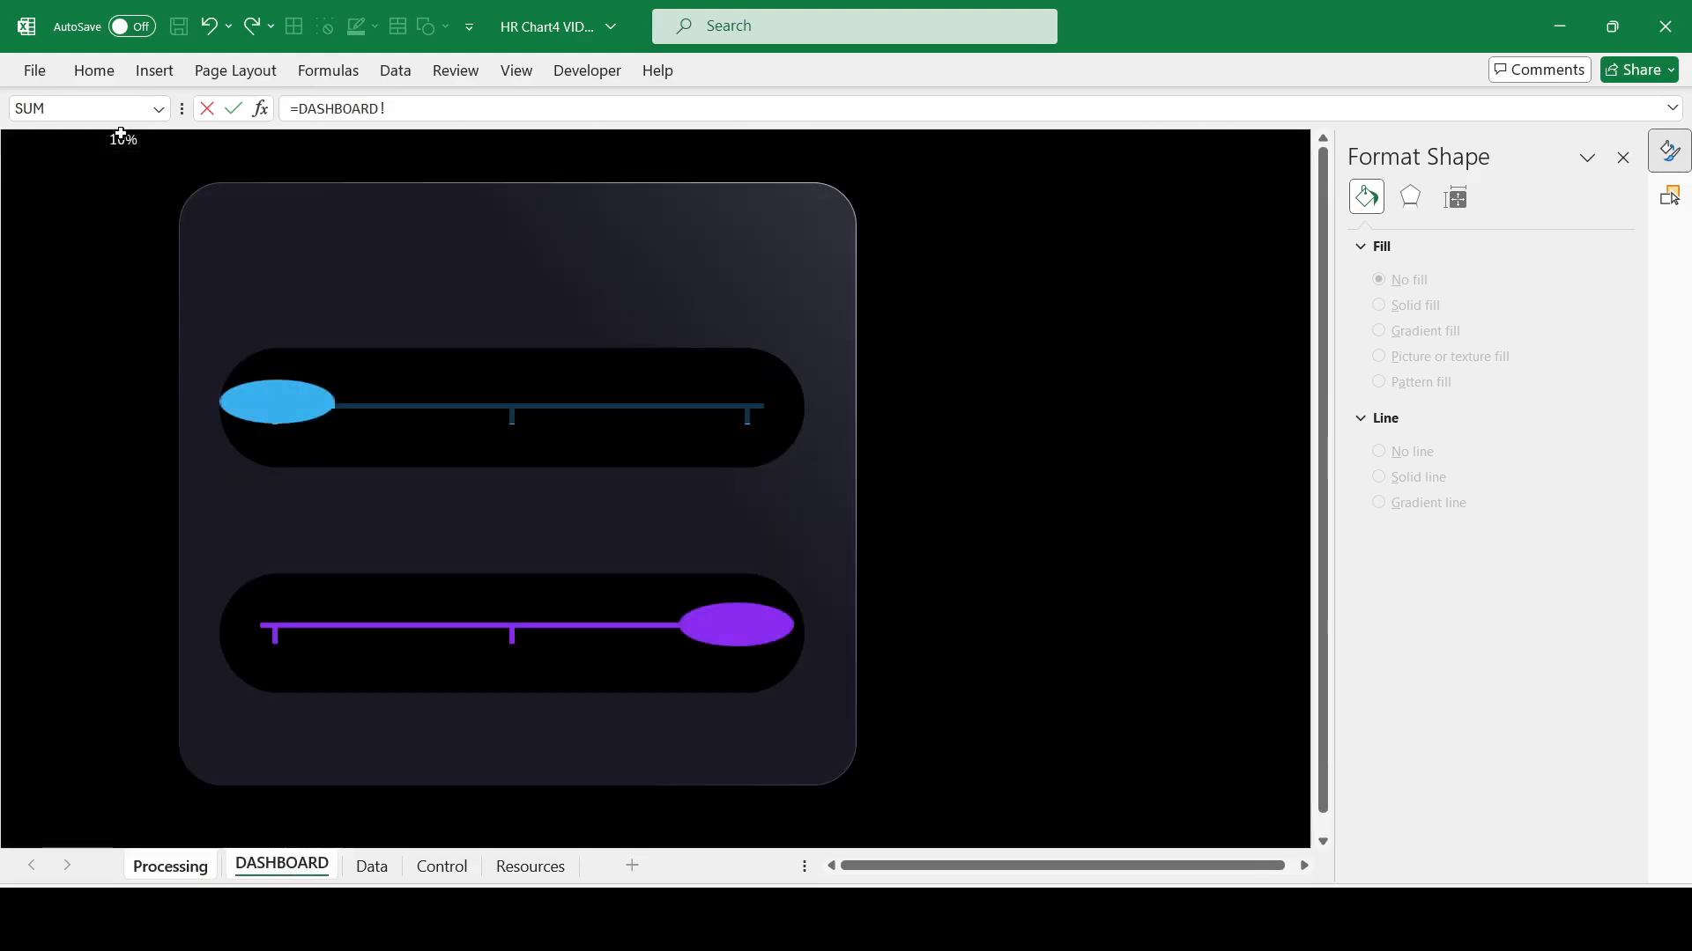
left_click(119, 136)
key("Return")
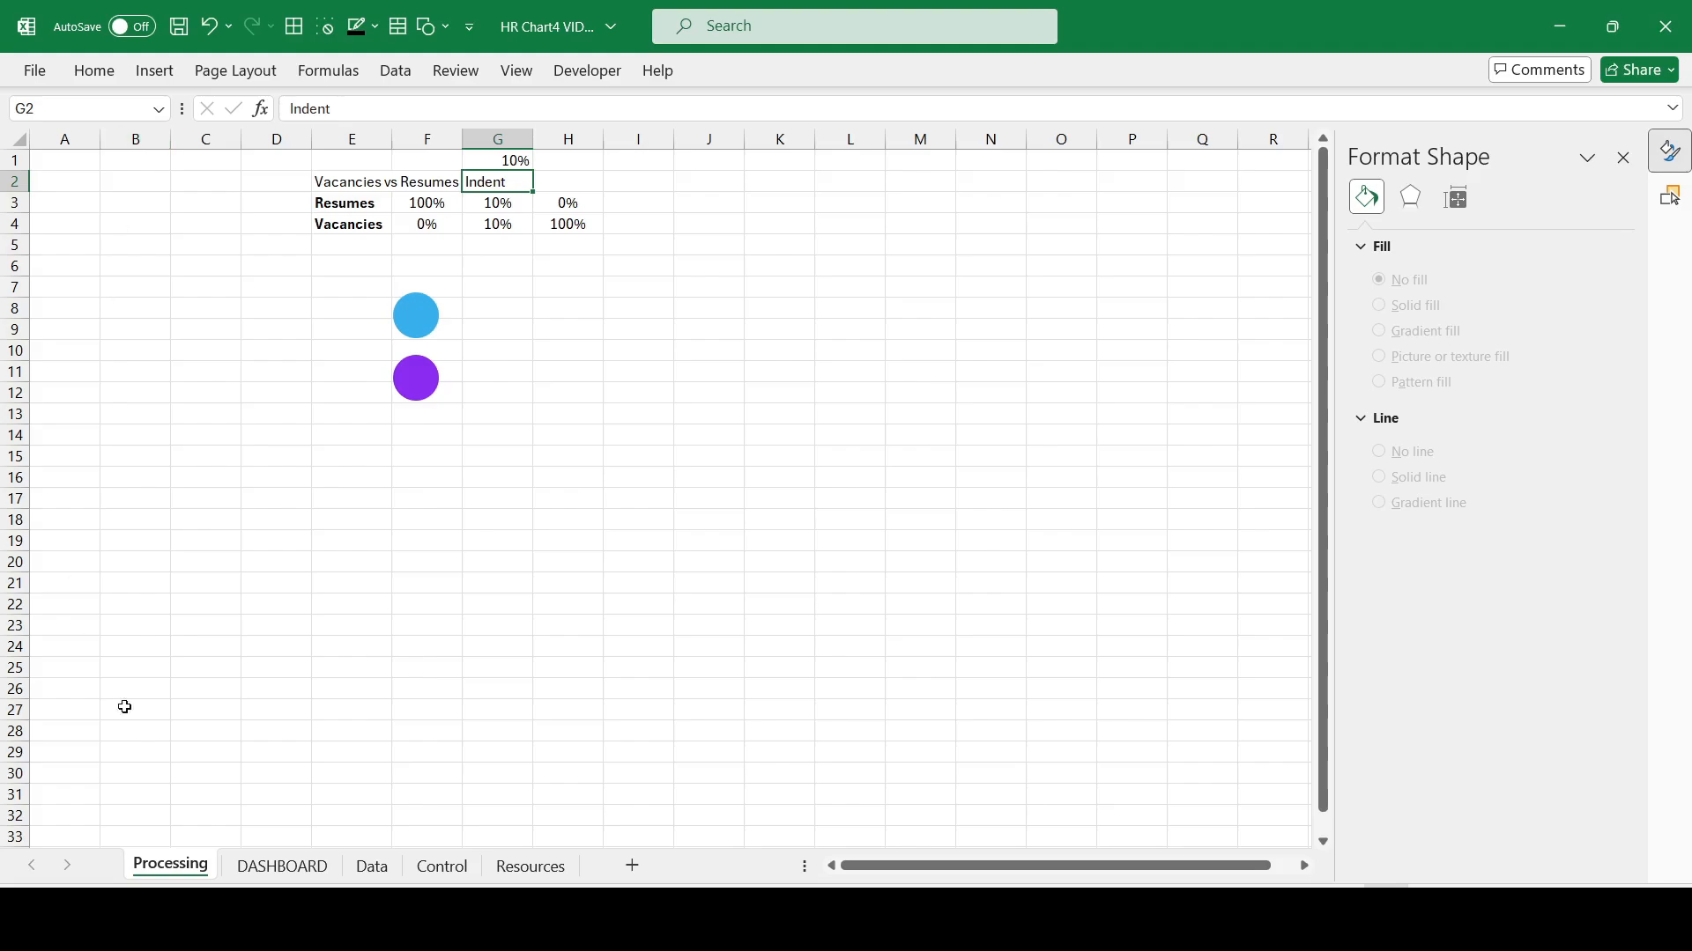
Step: Try indents of 8%, 9% and 10% in cell B1 of the DASHBOARD sheet and settle on 9% for round circles
left_click(254, 867)
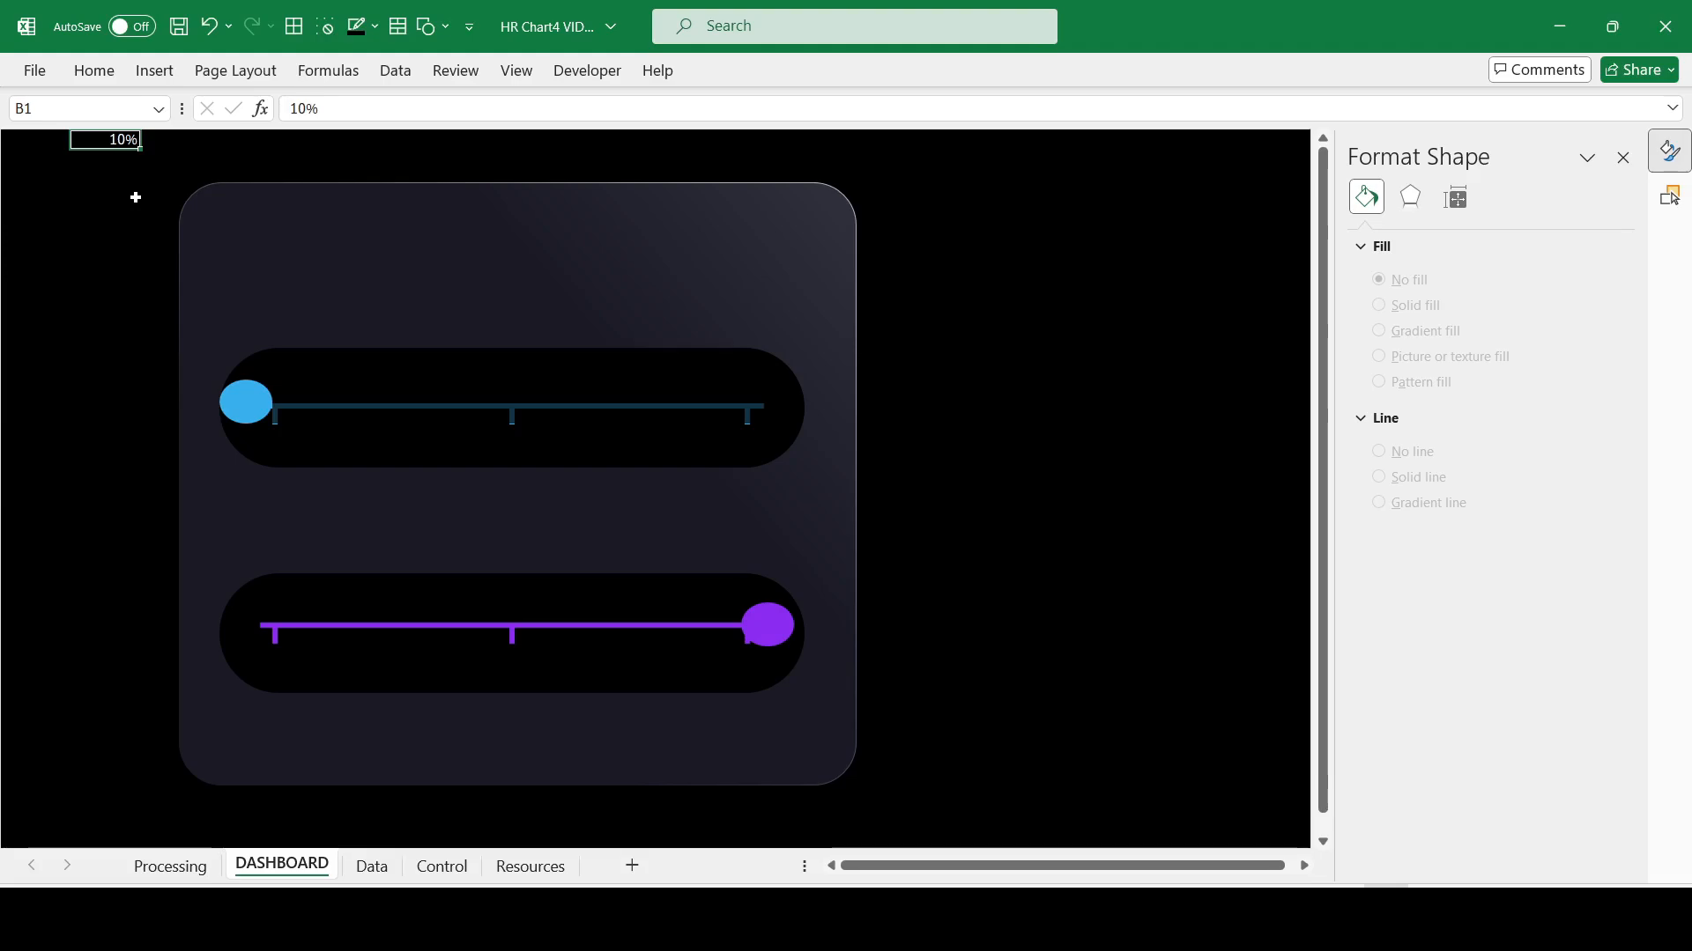
type("8")
key("Return")
key("Up")
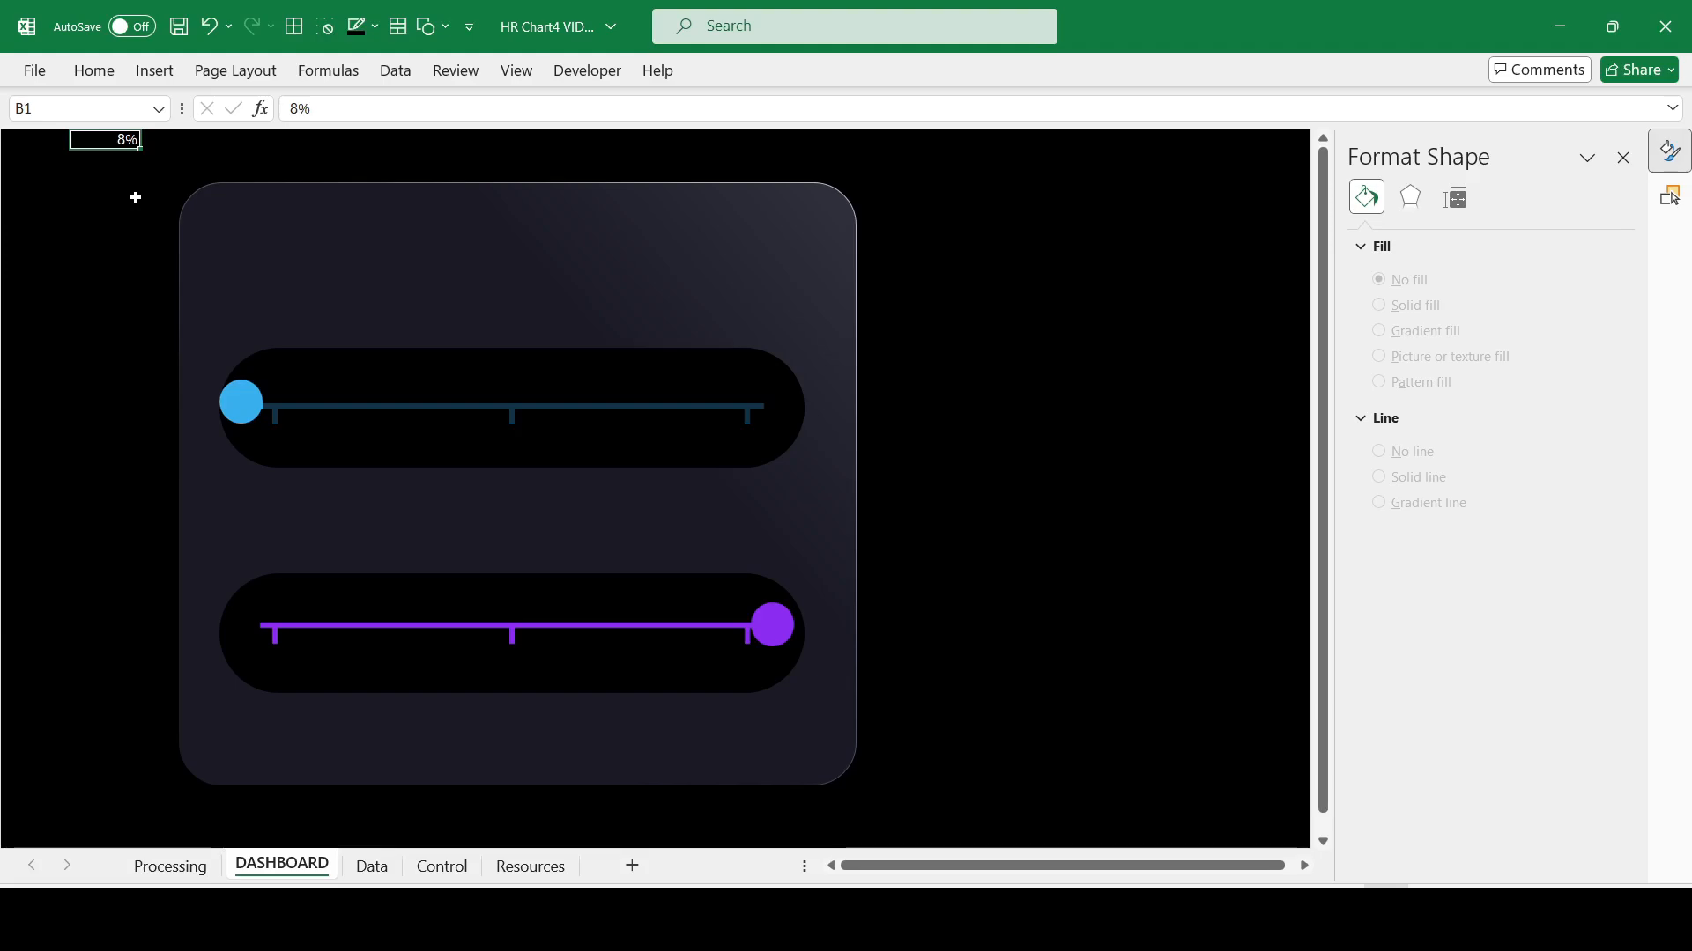
type("9")
key("Return")
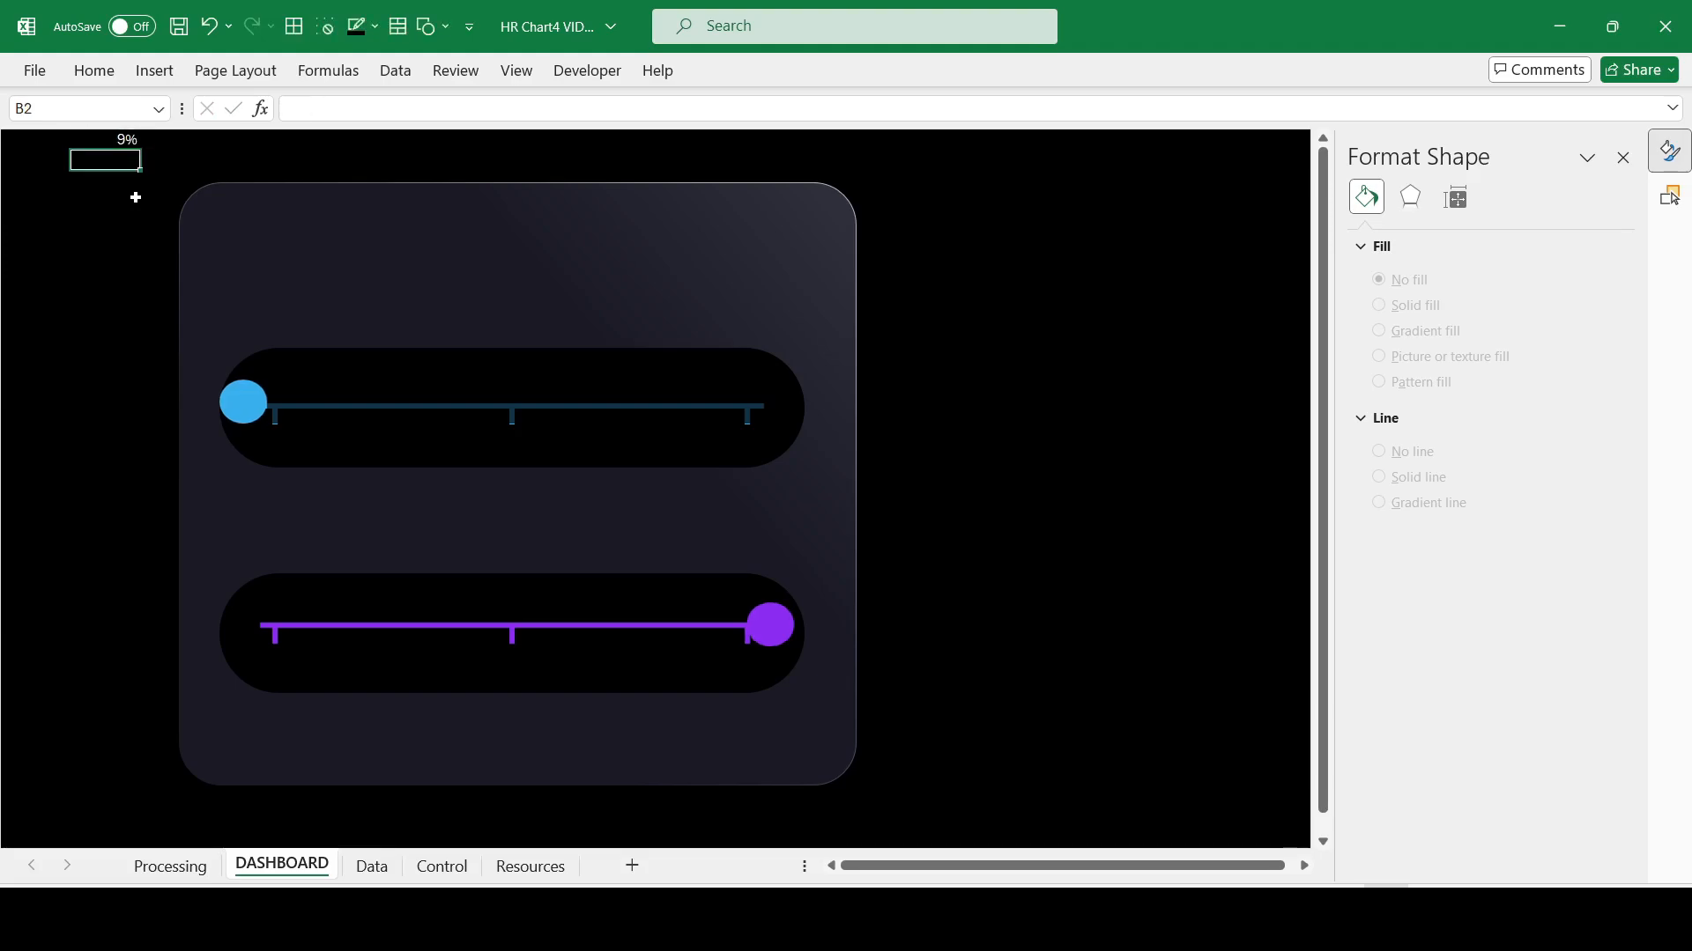
key("Up")
type("10")
key("Return")
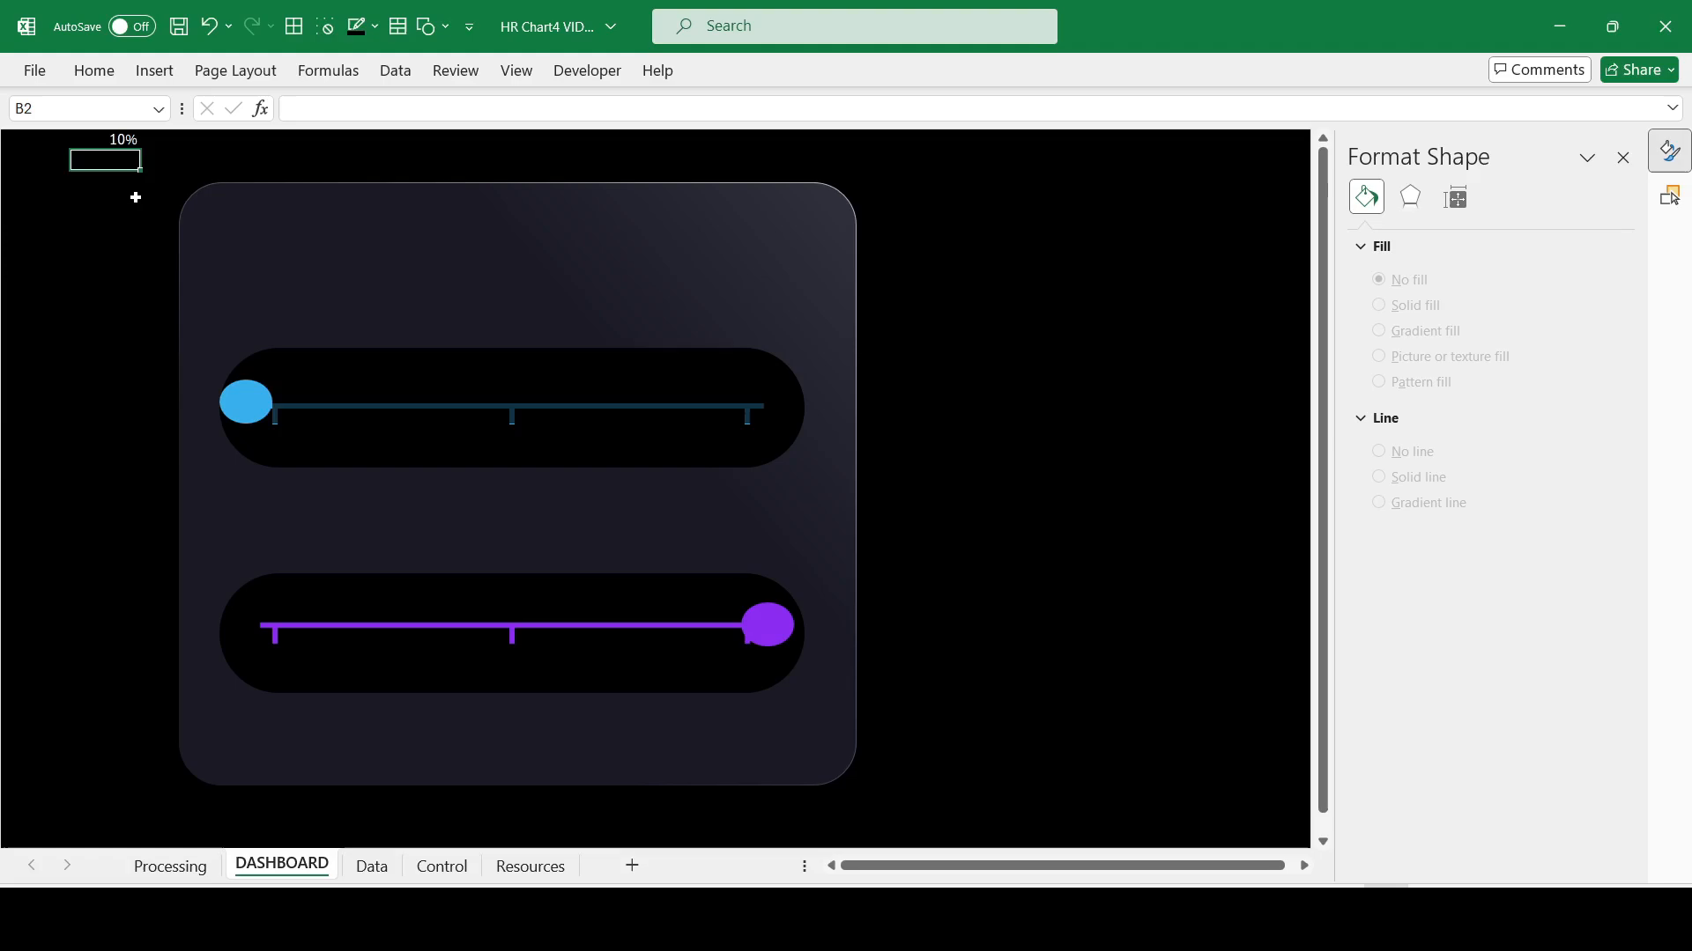
key("Up")
type("9")
key("Return")
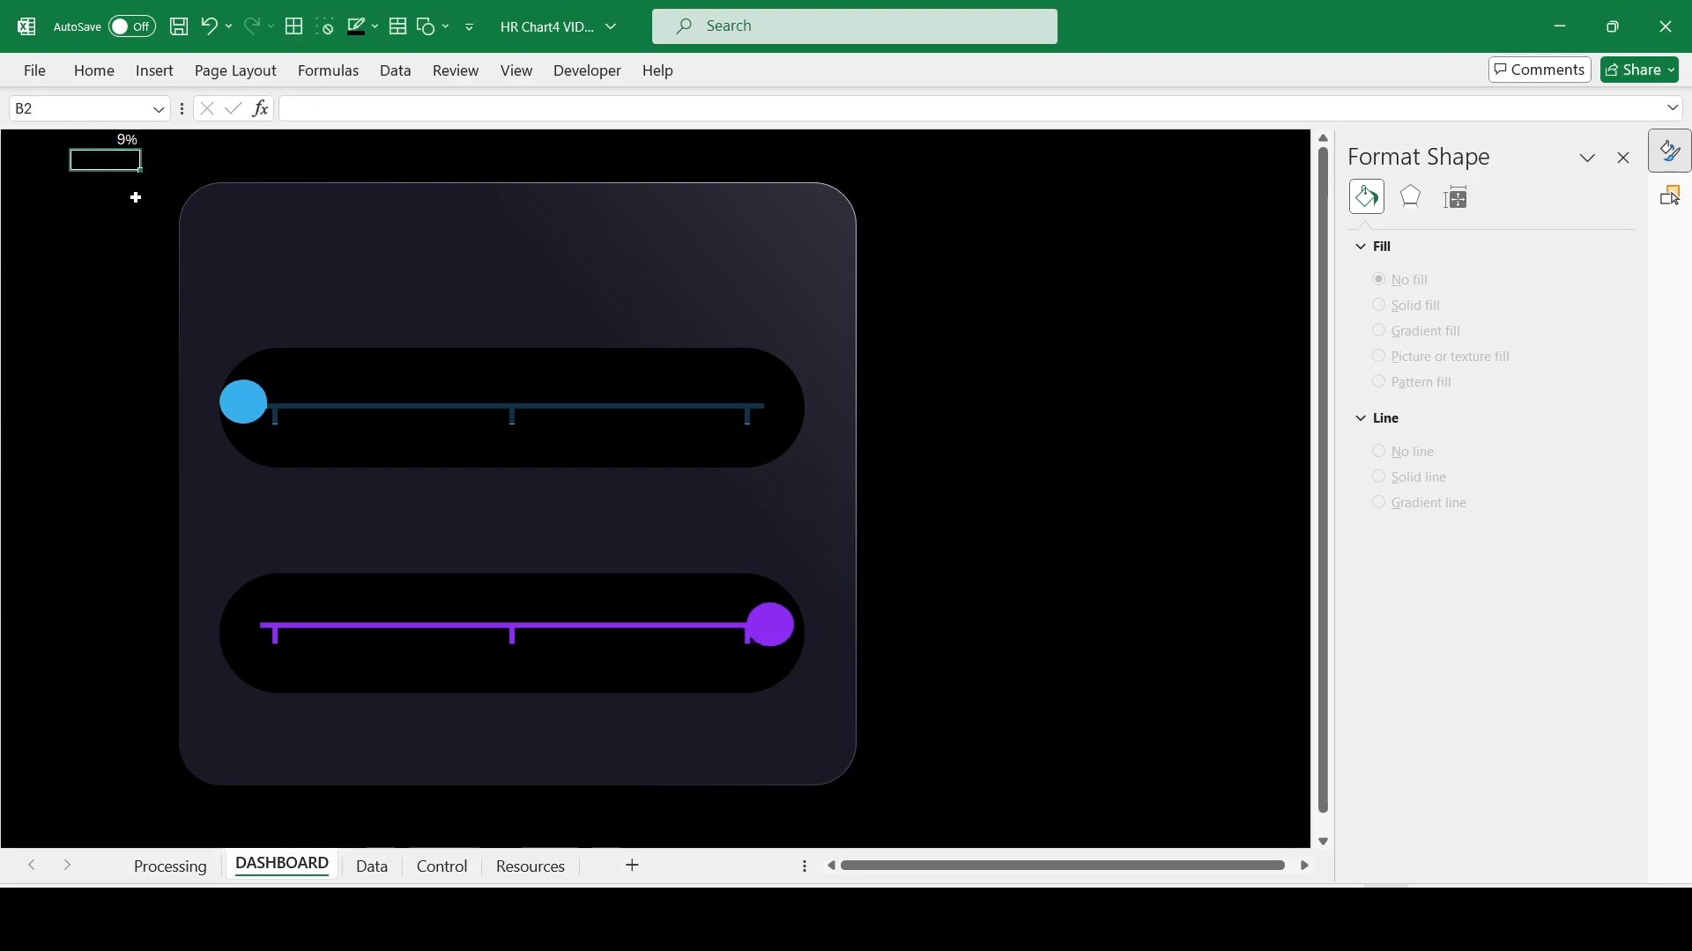
Step: Narrow and nudge the knob chart so the blue and purple circles sit over the ends of their scales and are vertically centred on the lines
left_click(276, 484)
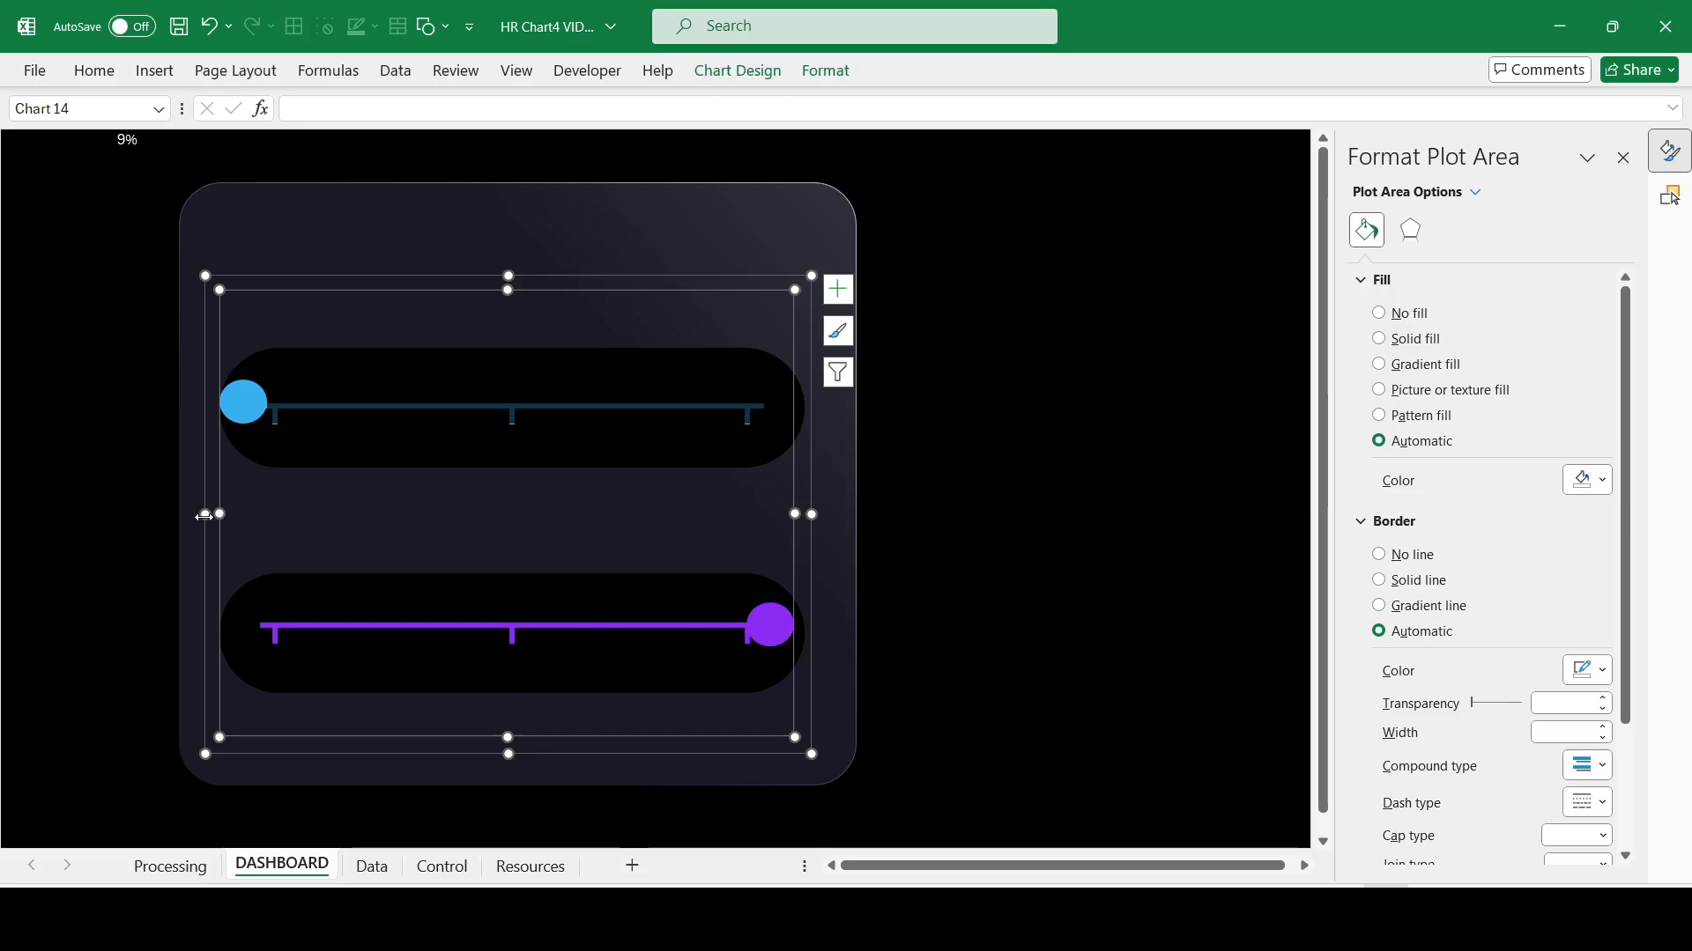
left_click_drag(204, 512, 231, 515)
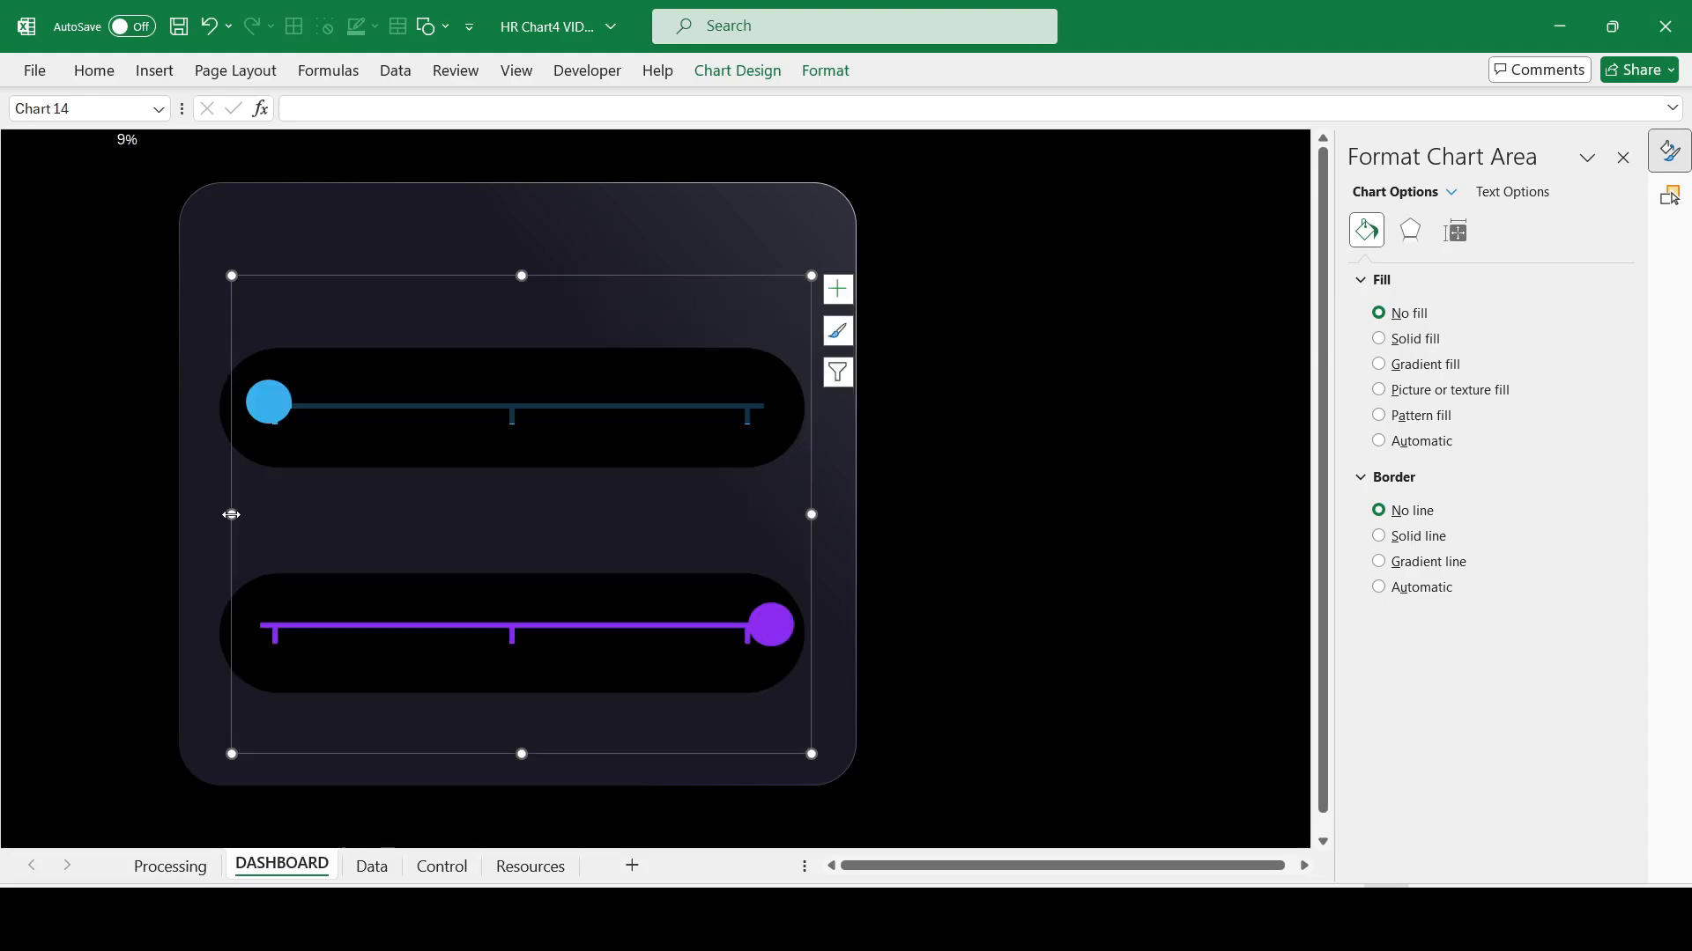
left_click(550, 275)
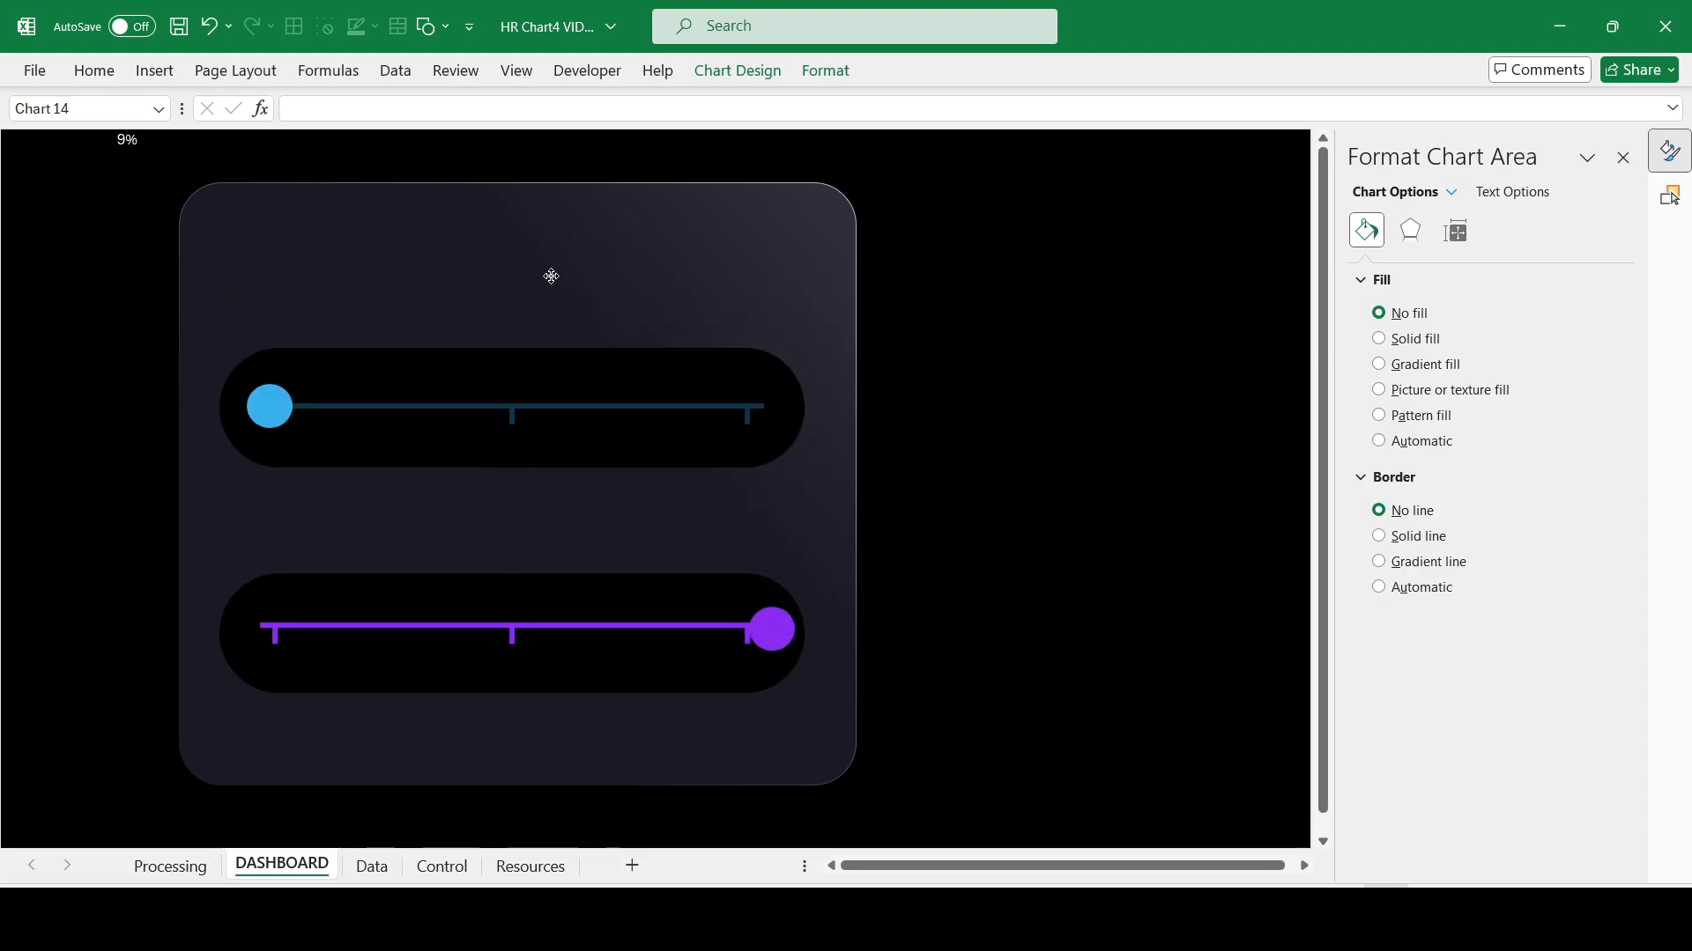
left_click(550, 278)
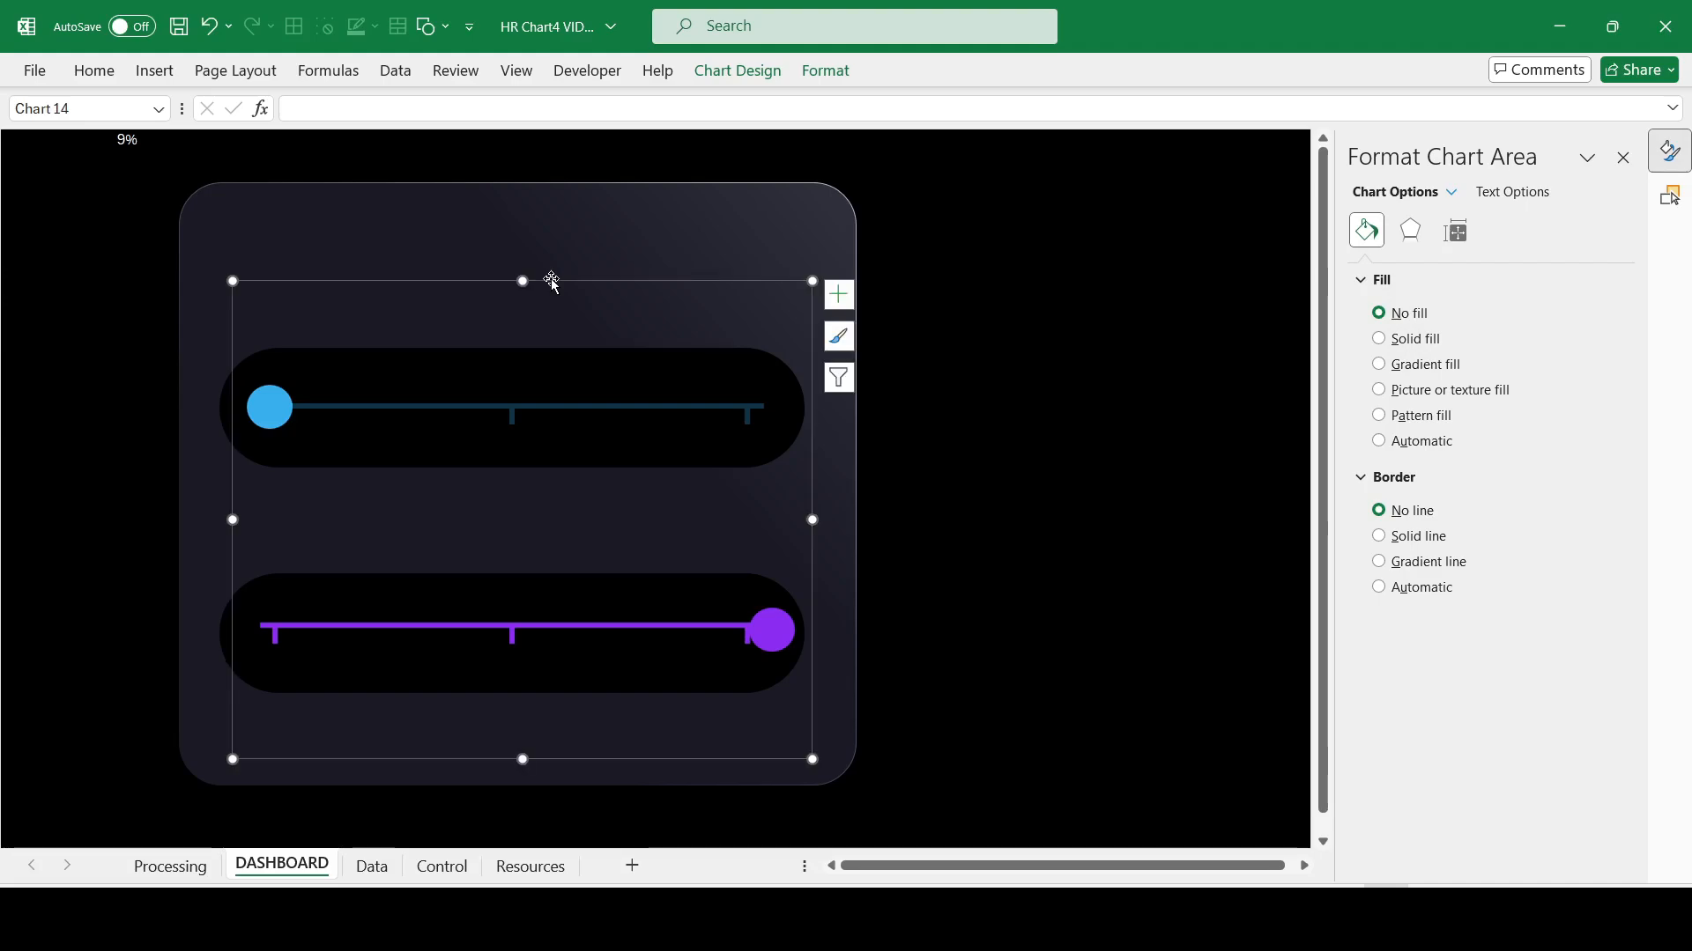
left_click_drag(811, 520, 792, 519)
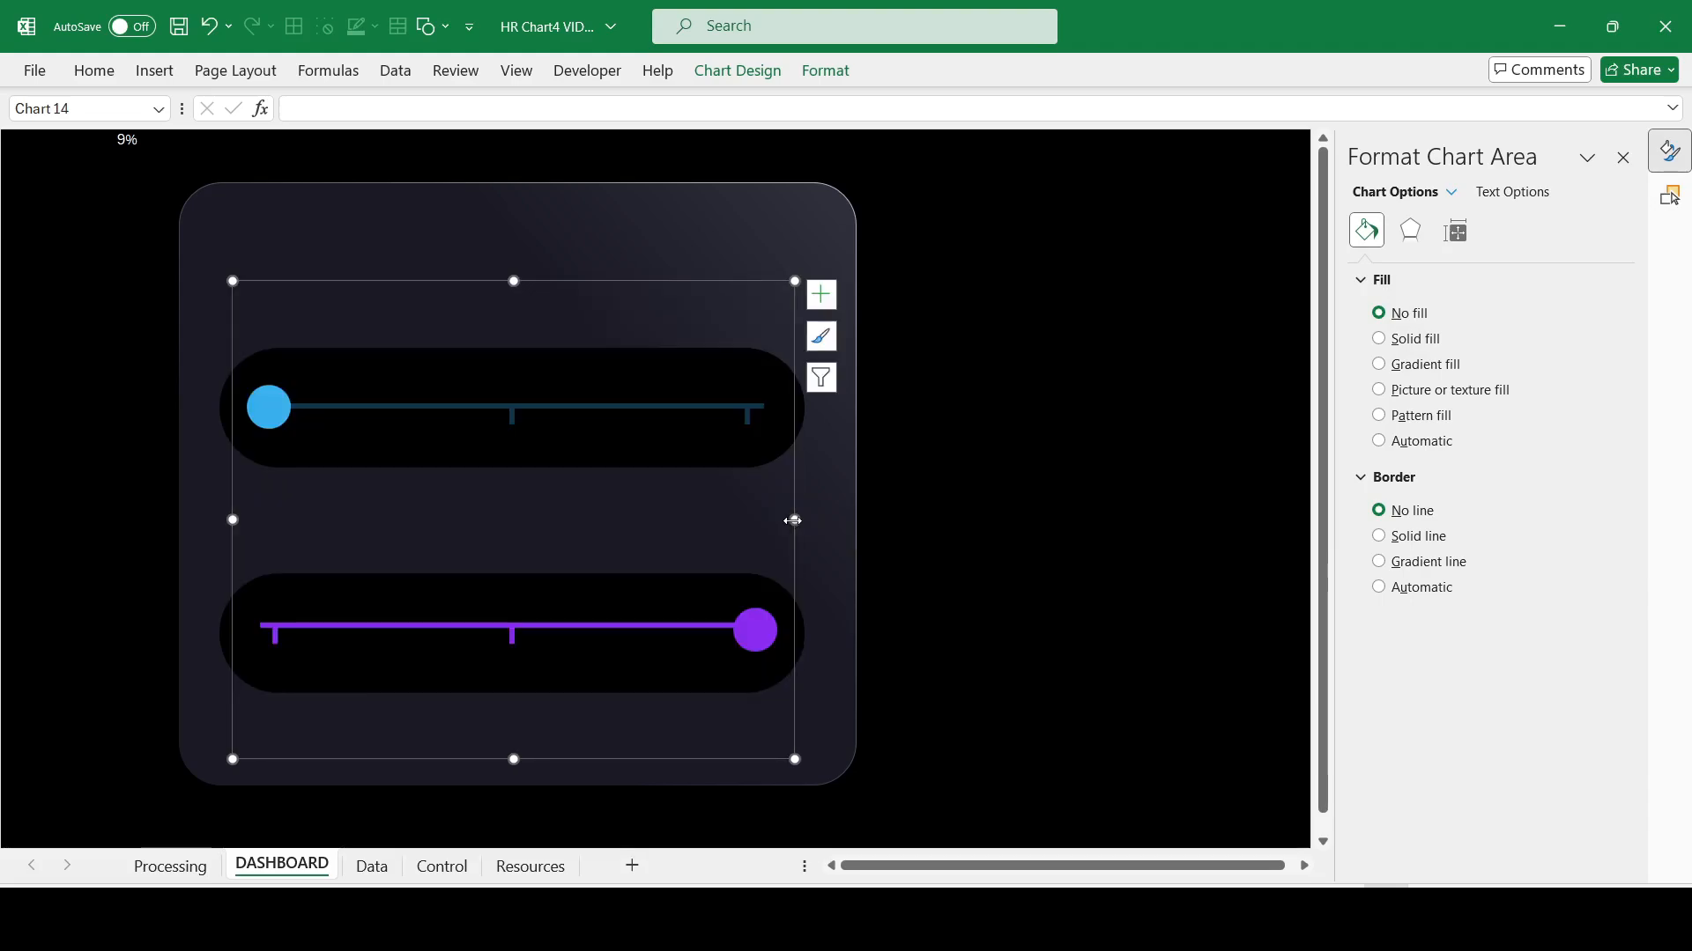
left_click_drag(518, 759, 518, 747)
left_click(1067, 587)
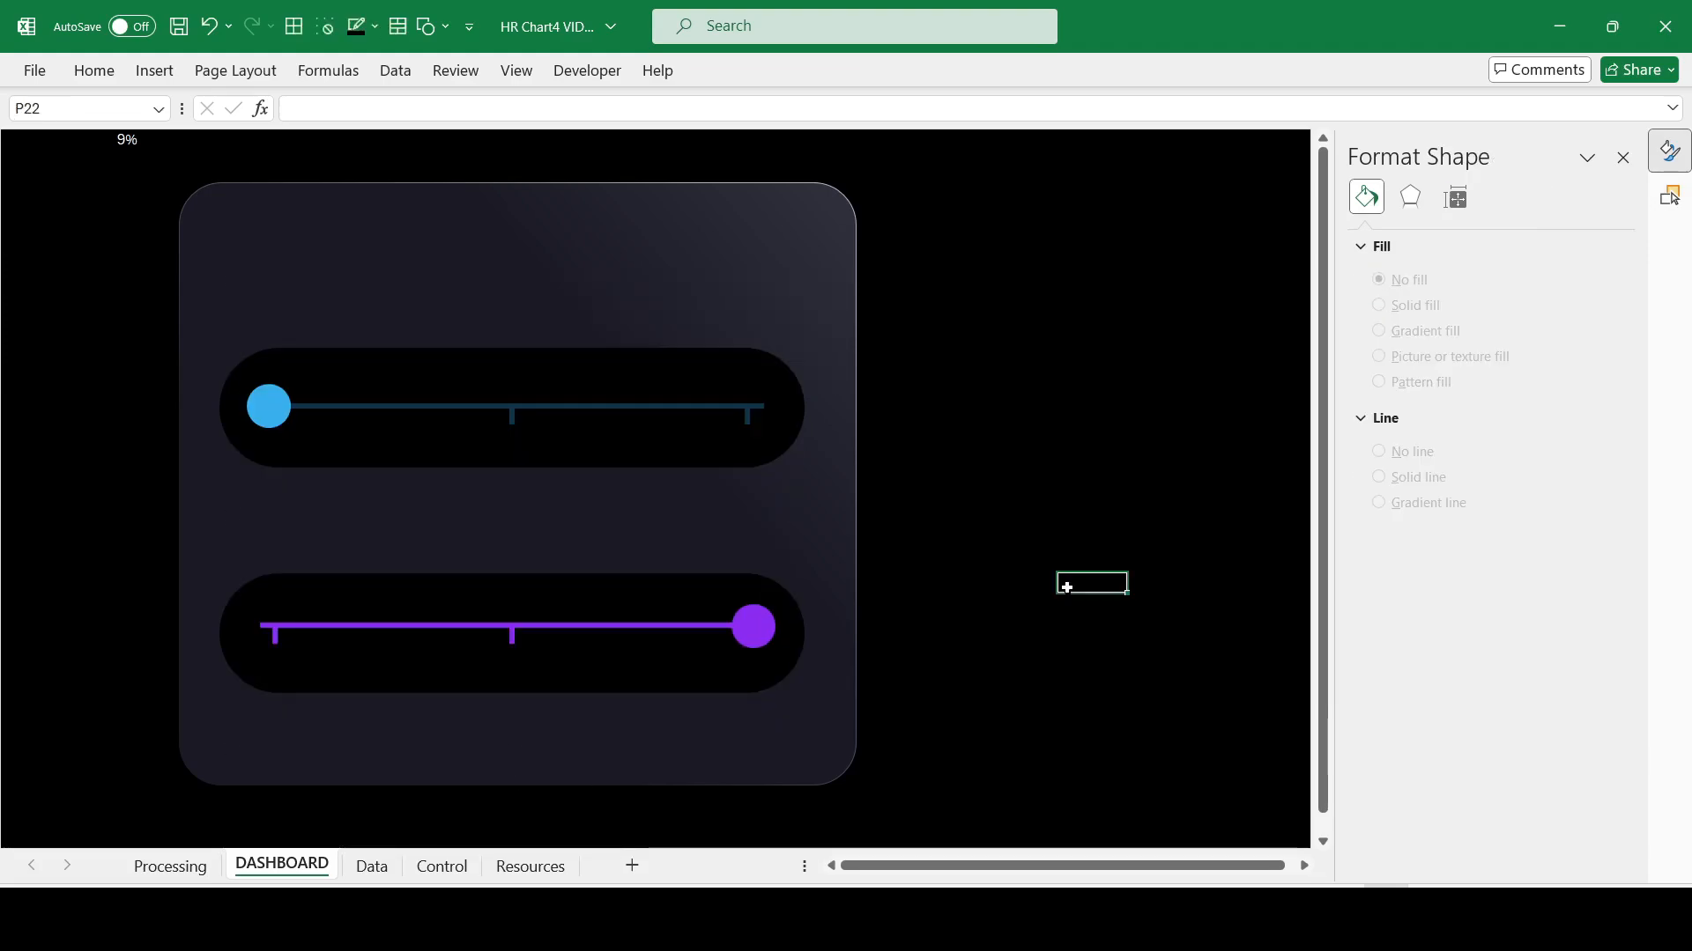
Step: Move the lower black rounded rectangle up slightly so it is vertically centred around the purple scale
left_click(1670, 196)
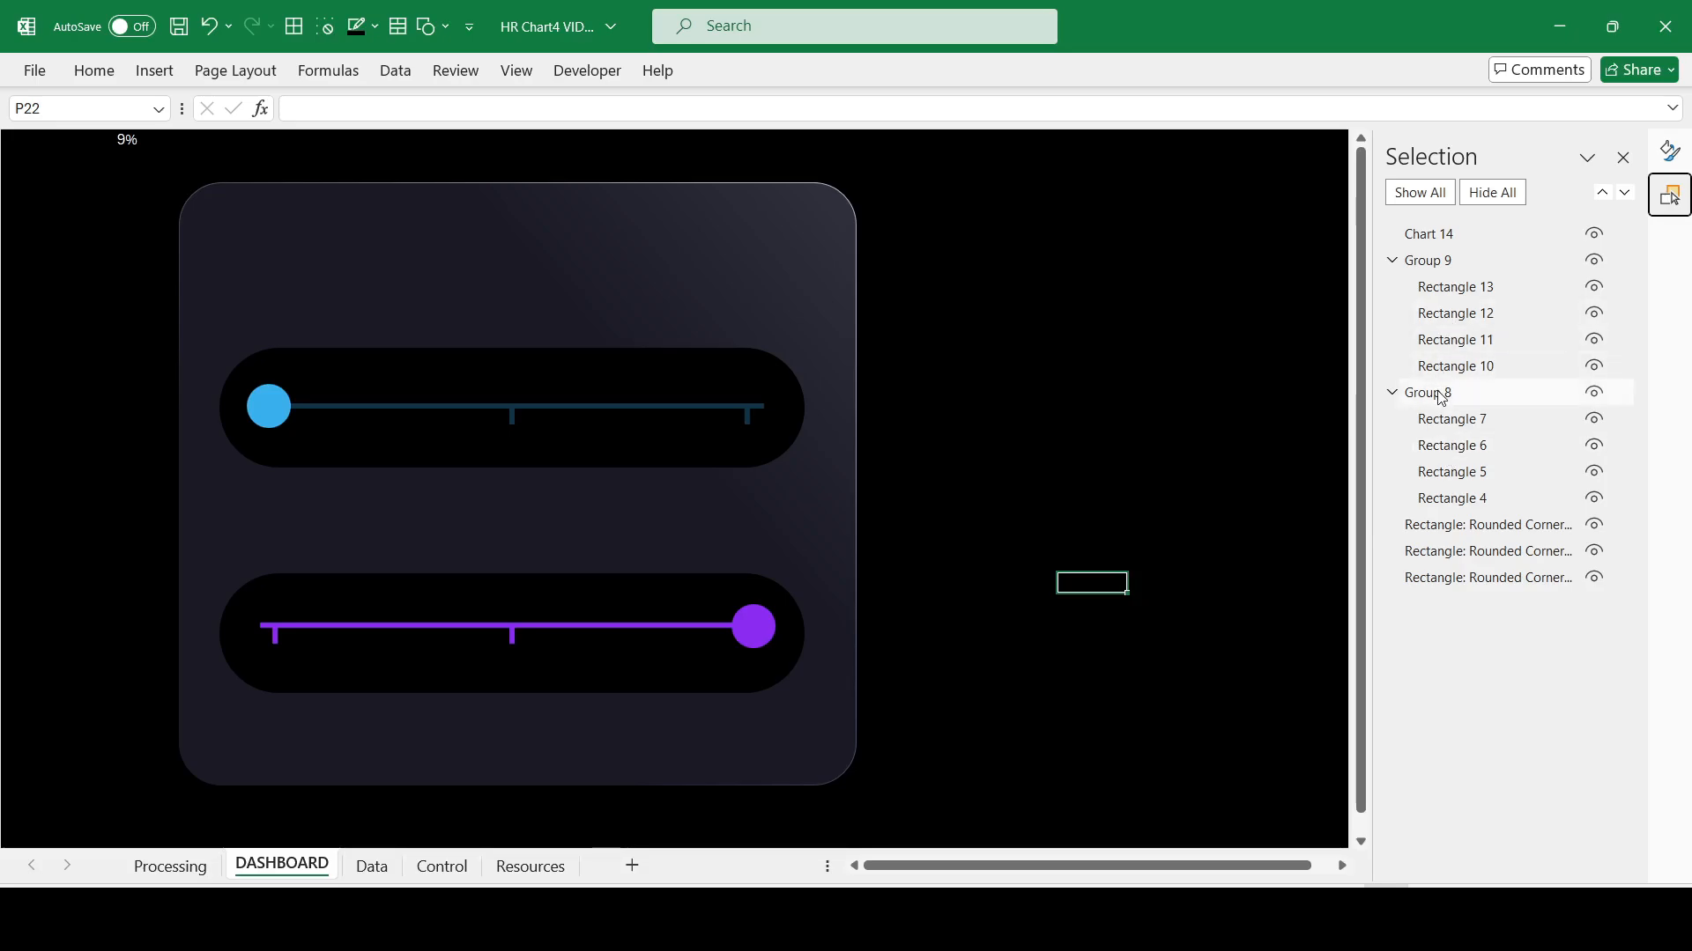
left_click(1453, 525)
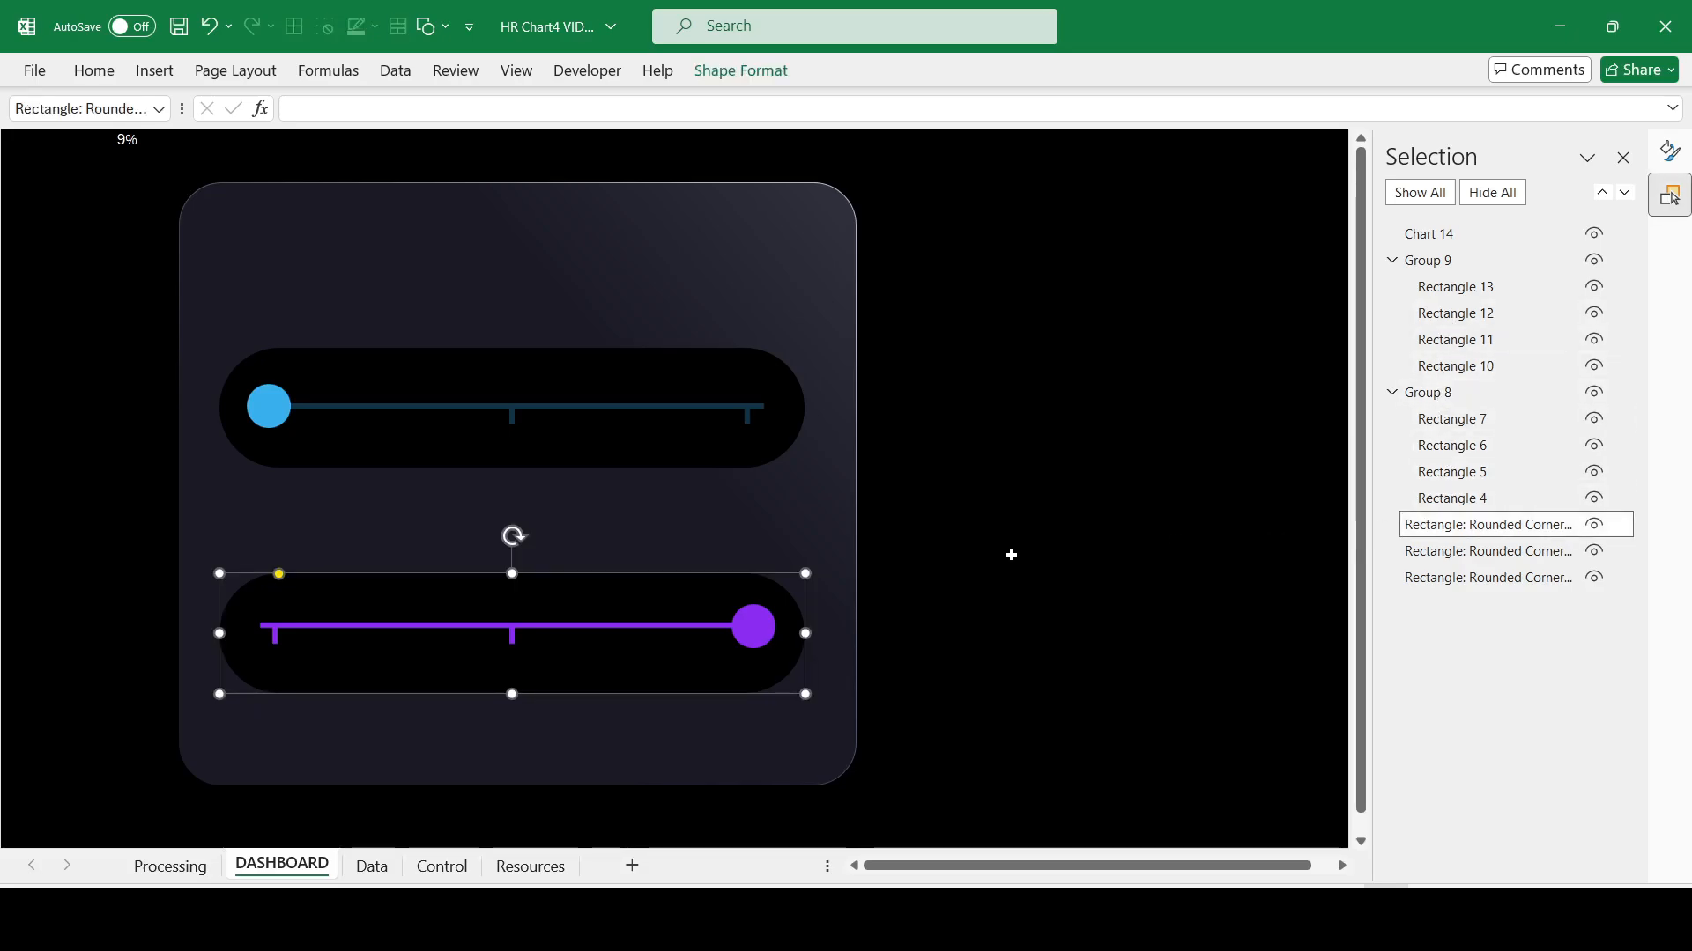
key("Up")
key("Up")
key("Up")
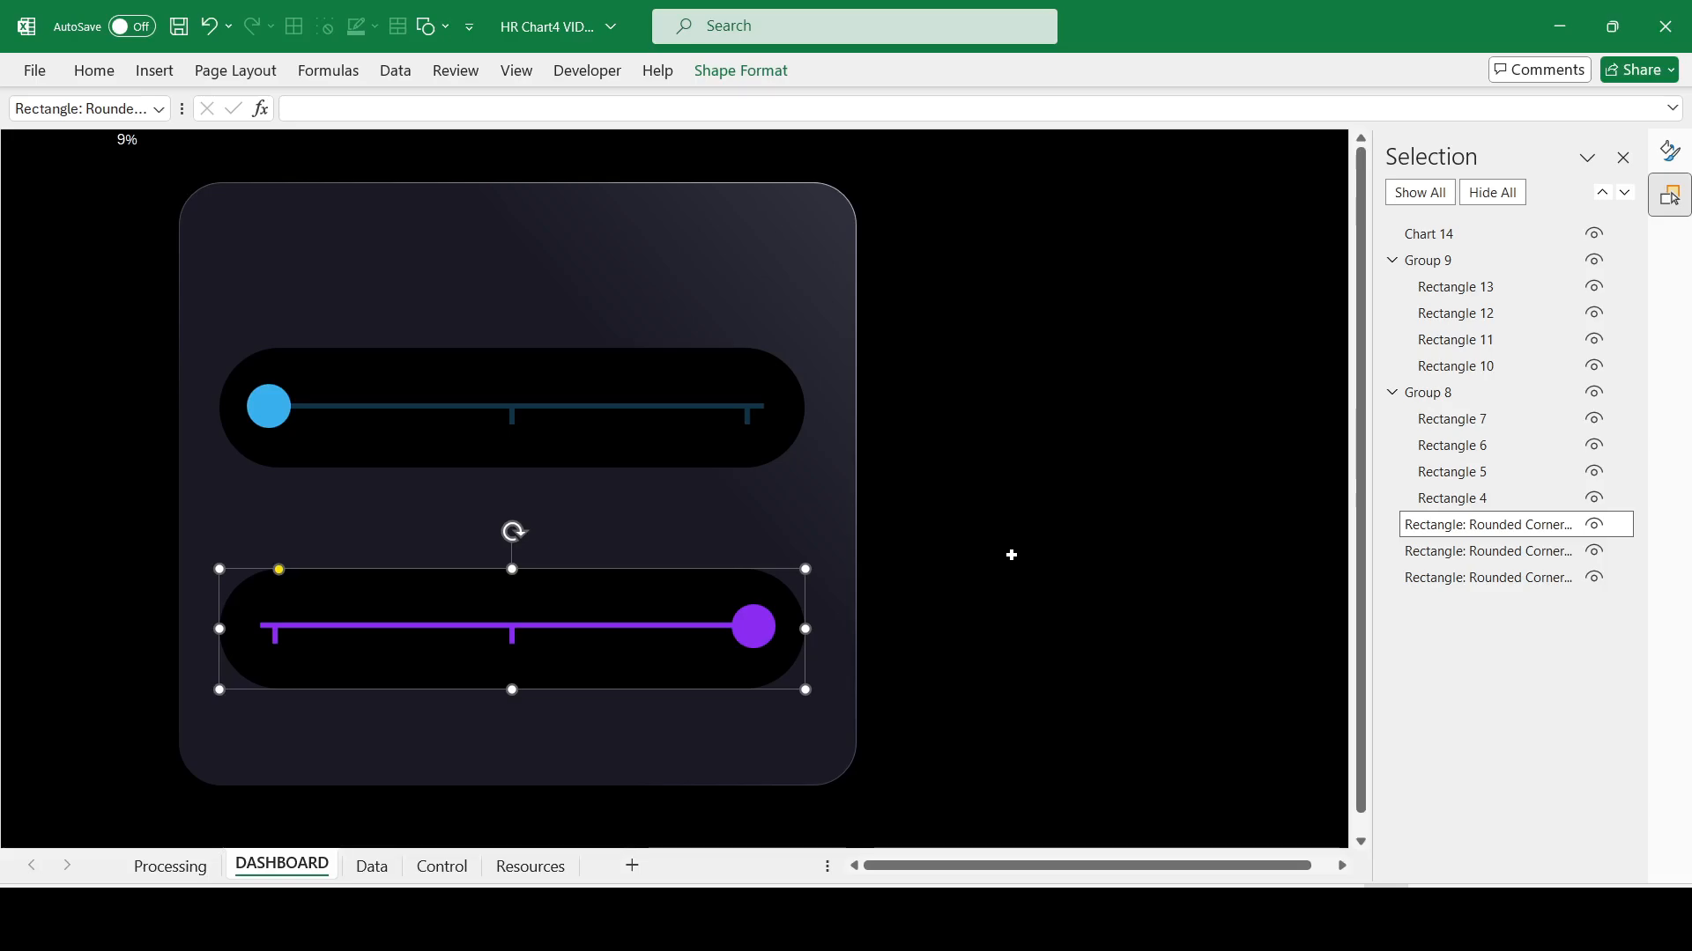
left_click(1011, 555)
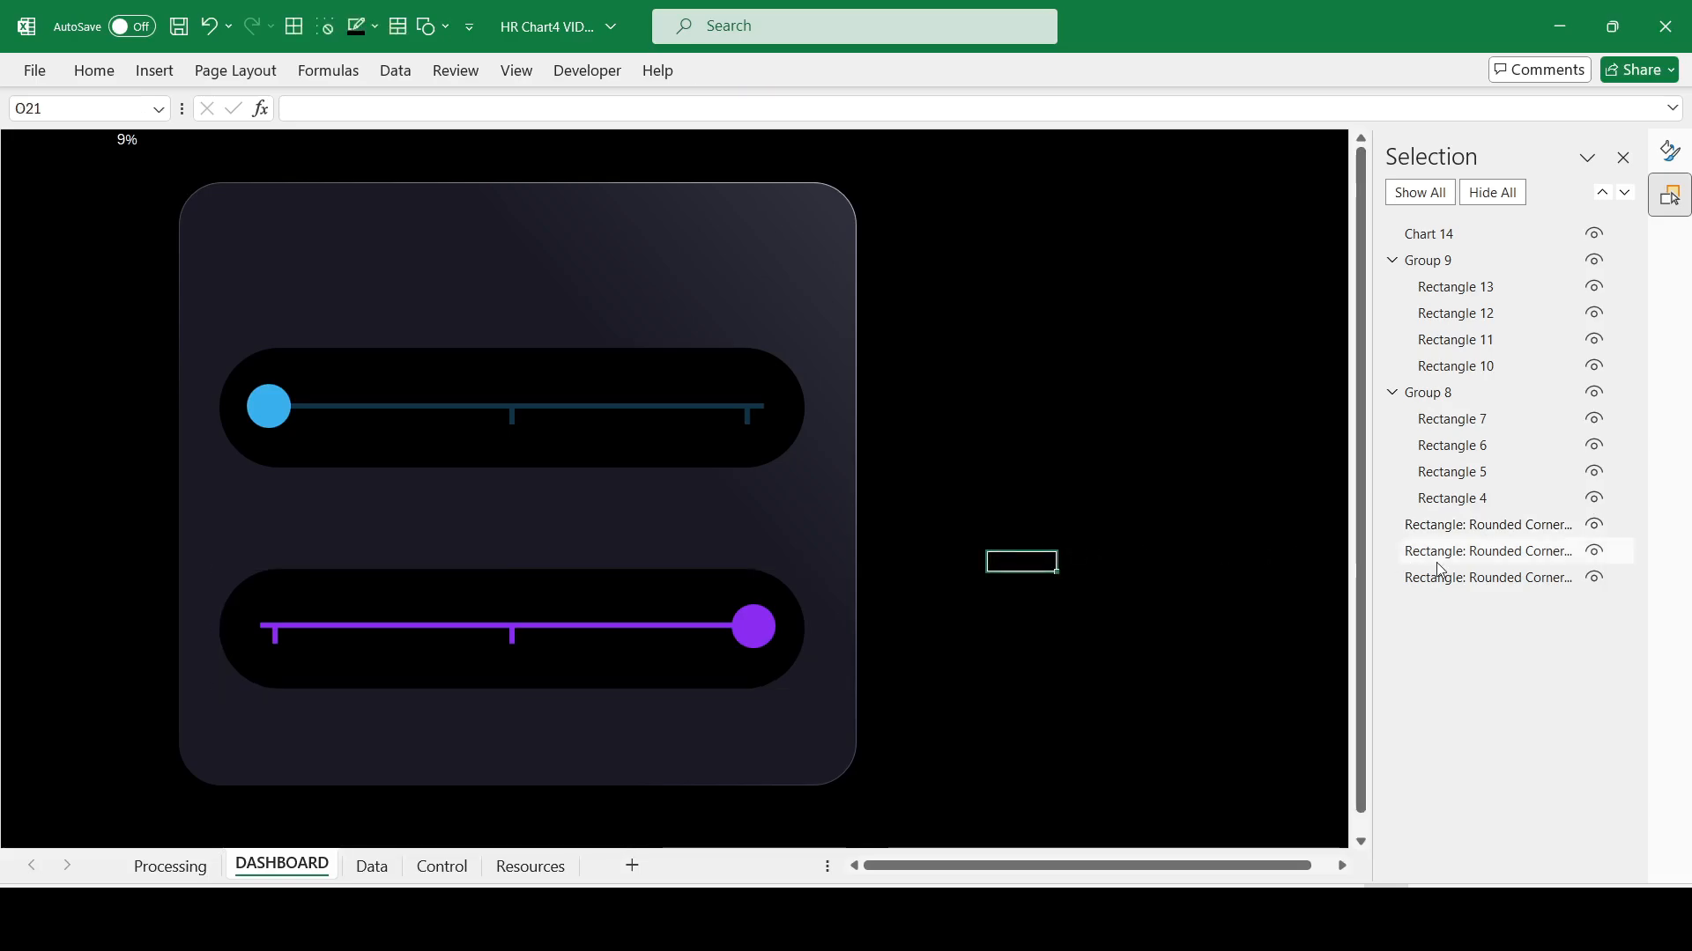
left_click(1454, 527)
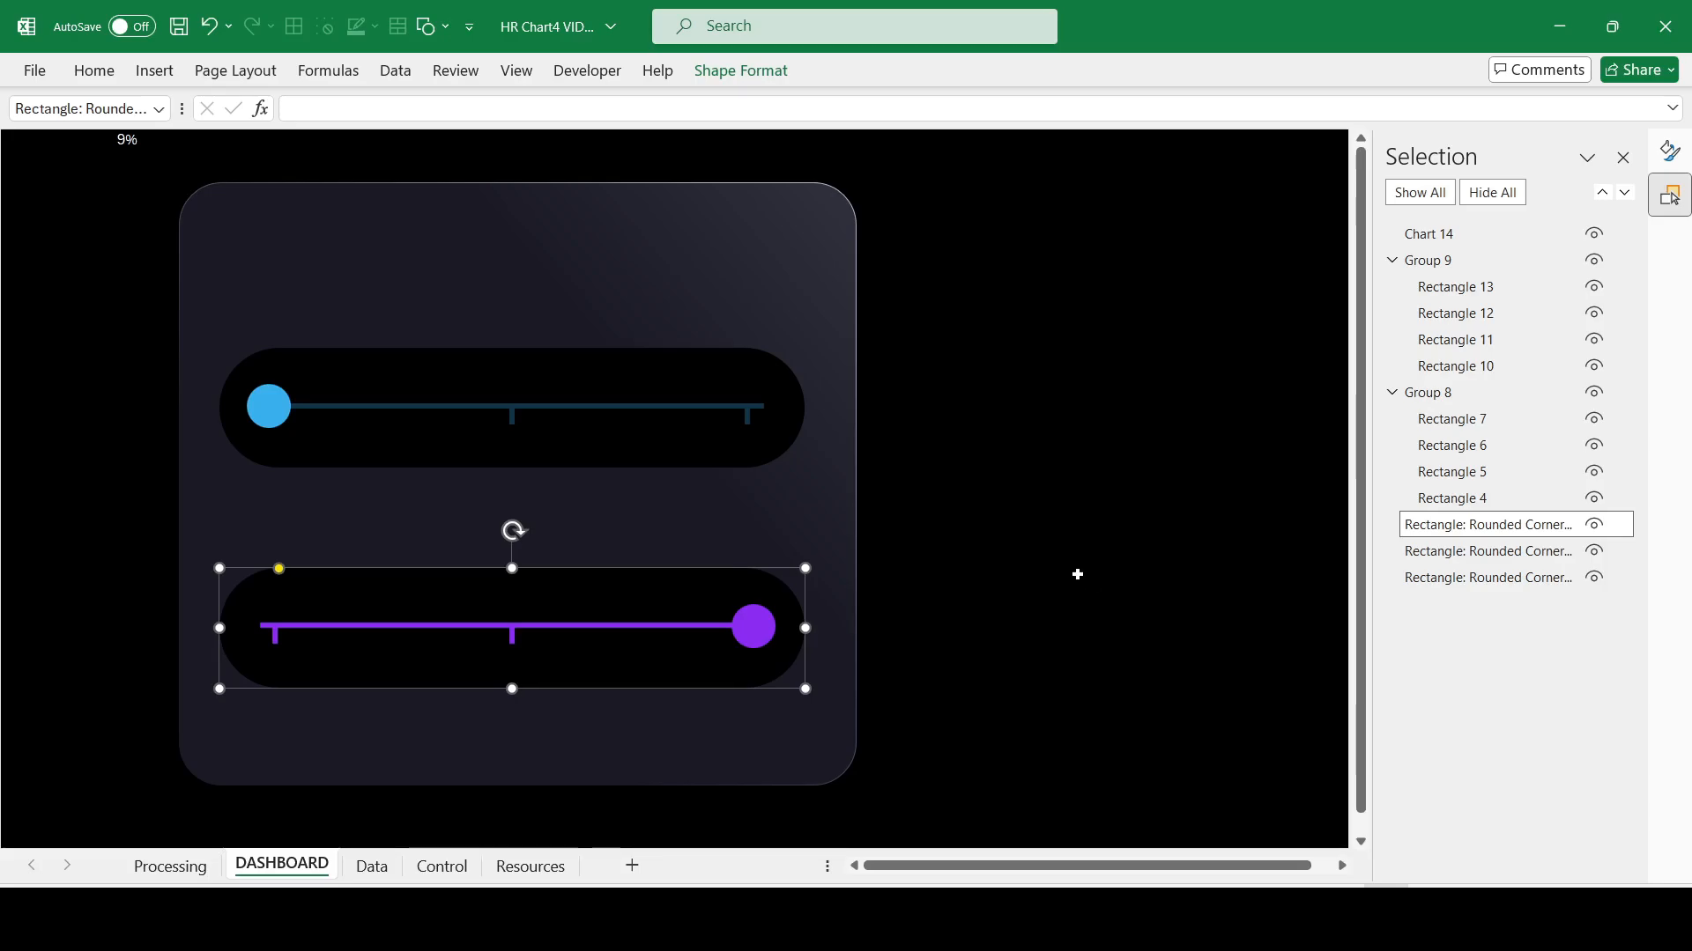
left_click(1077, 574)
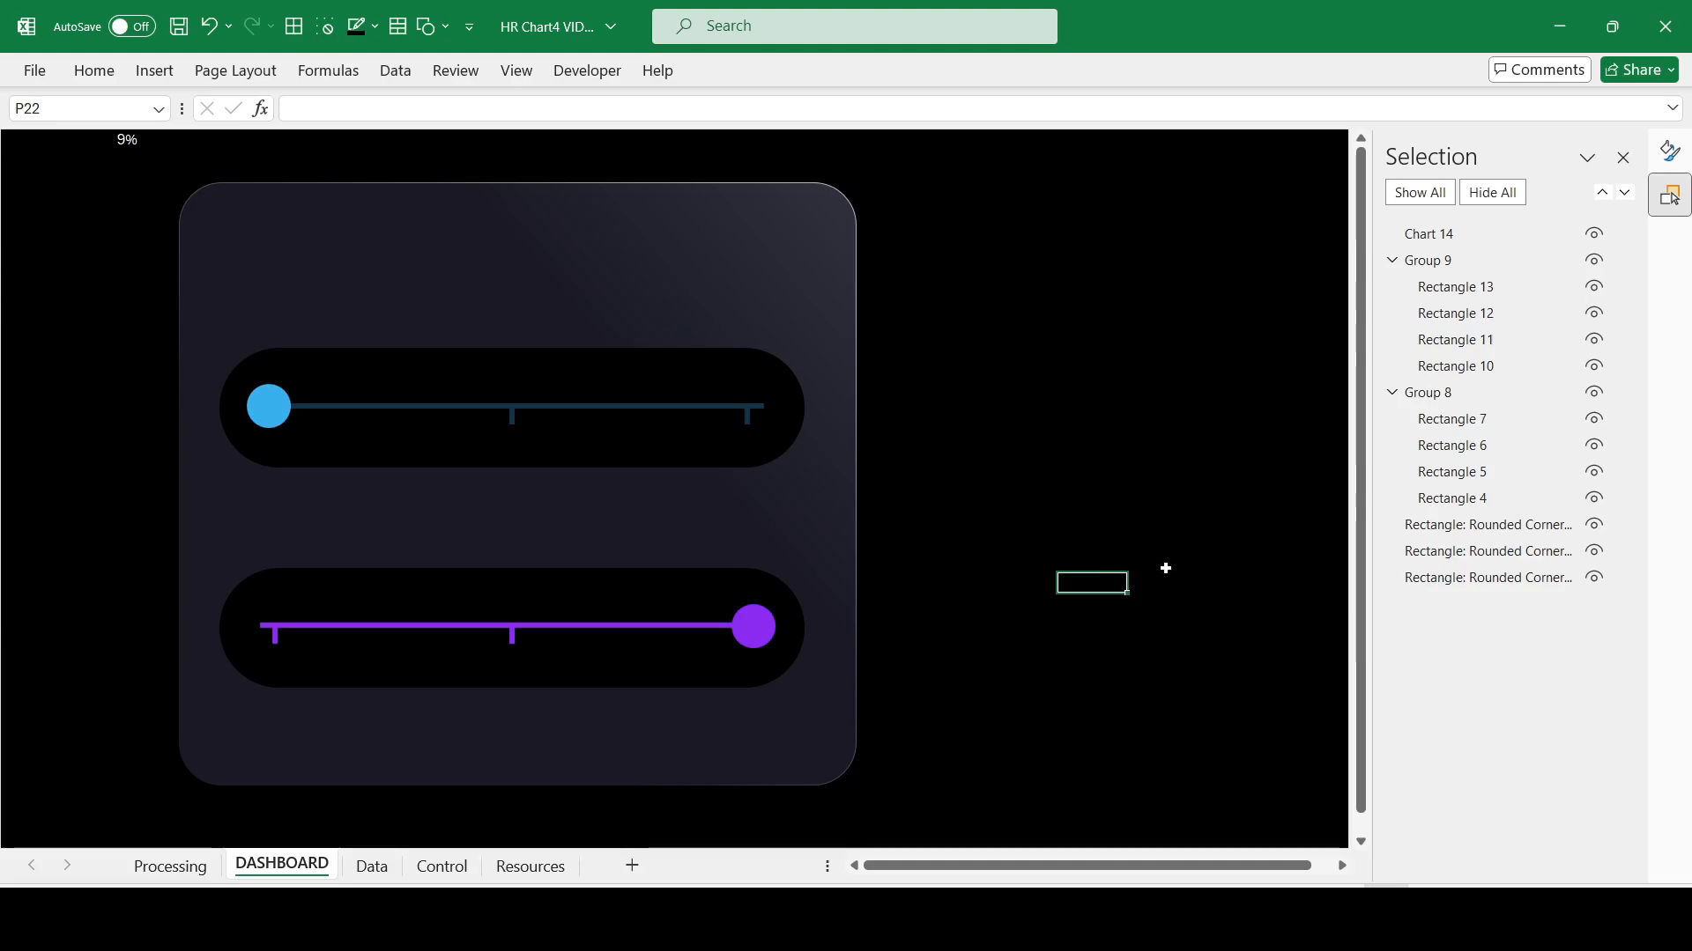
Step: Clear cell B1 of the DASHBOARD sheet and enter 9% directly in cell G1 of the Processing sheet
left_click(128, 140)
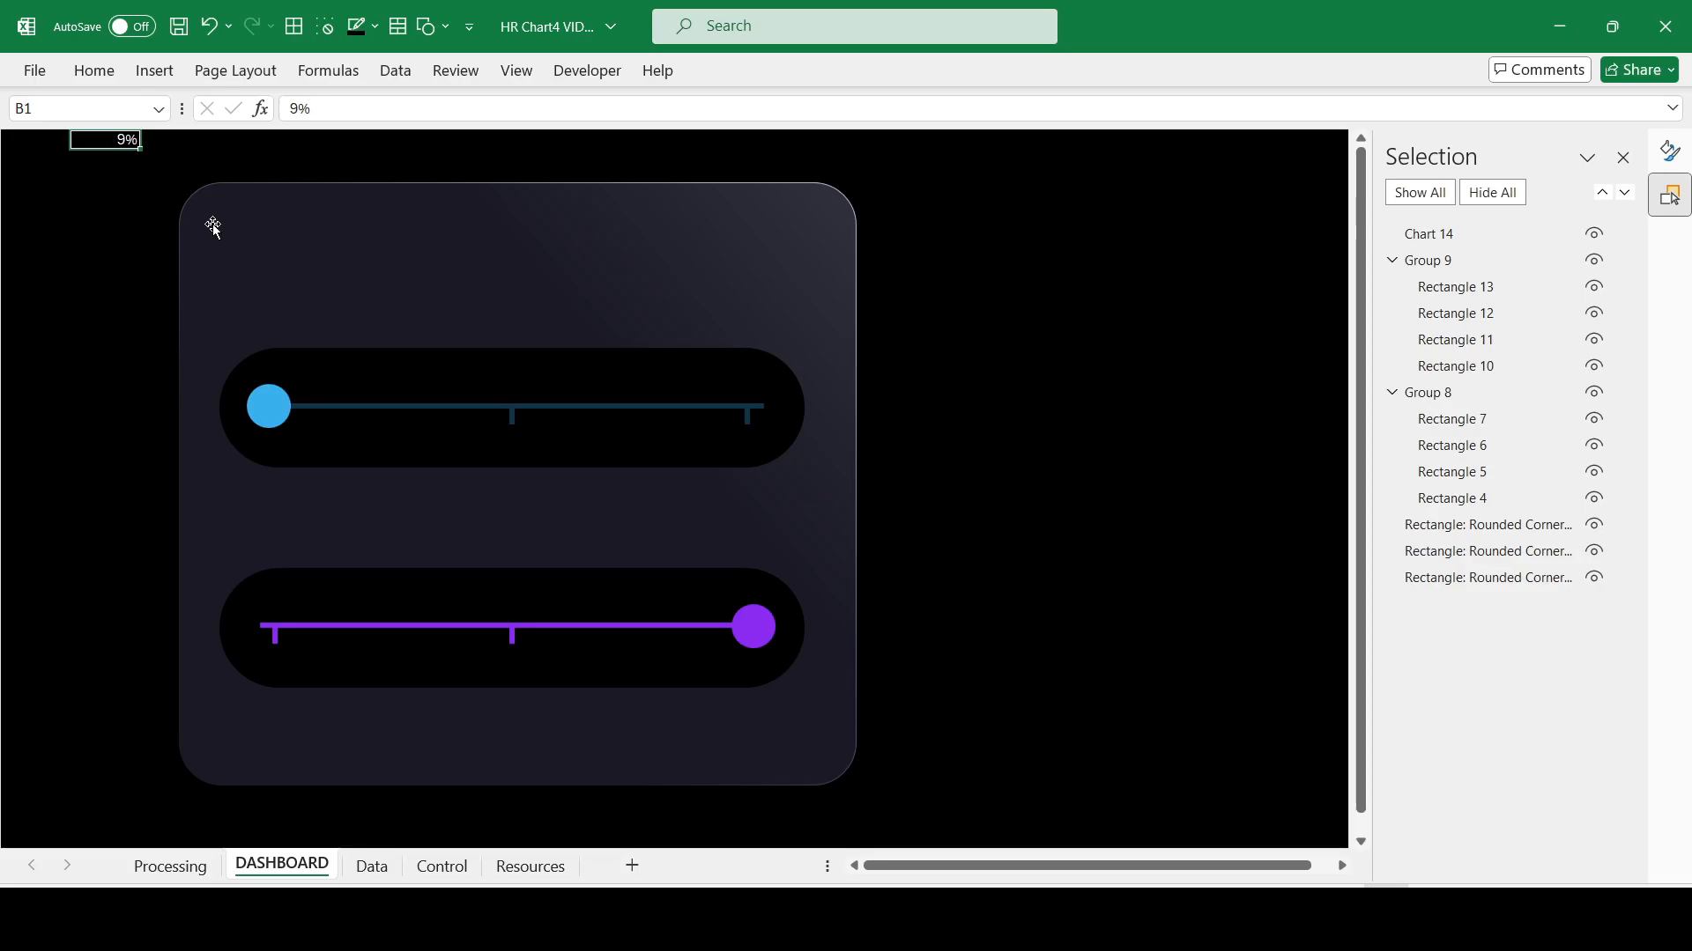
left_click(170, 866)
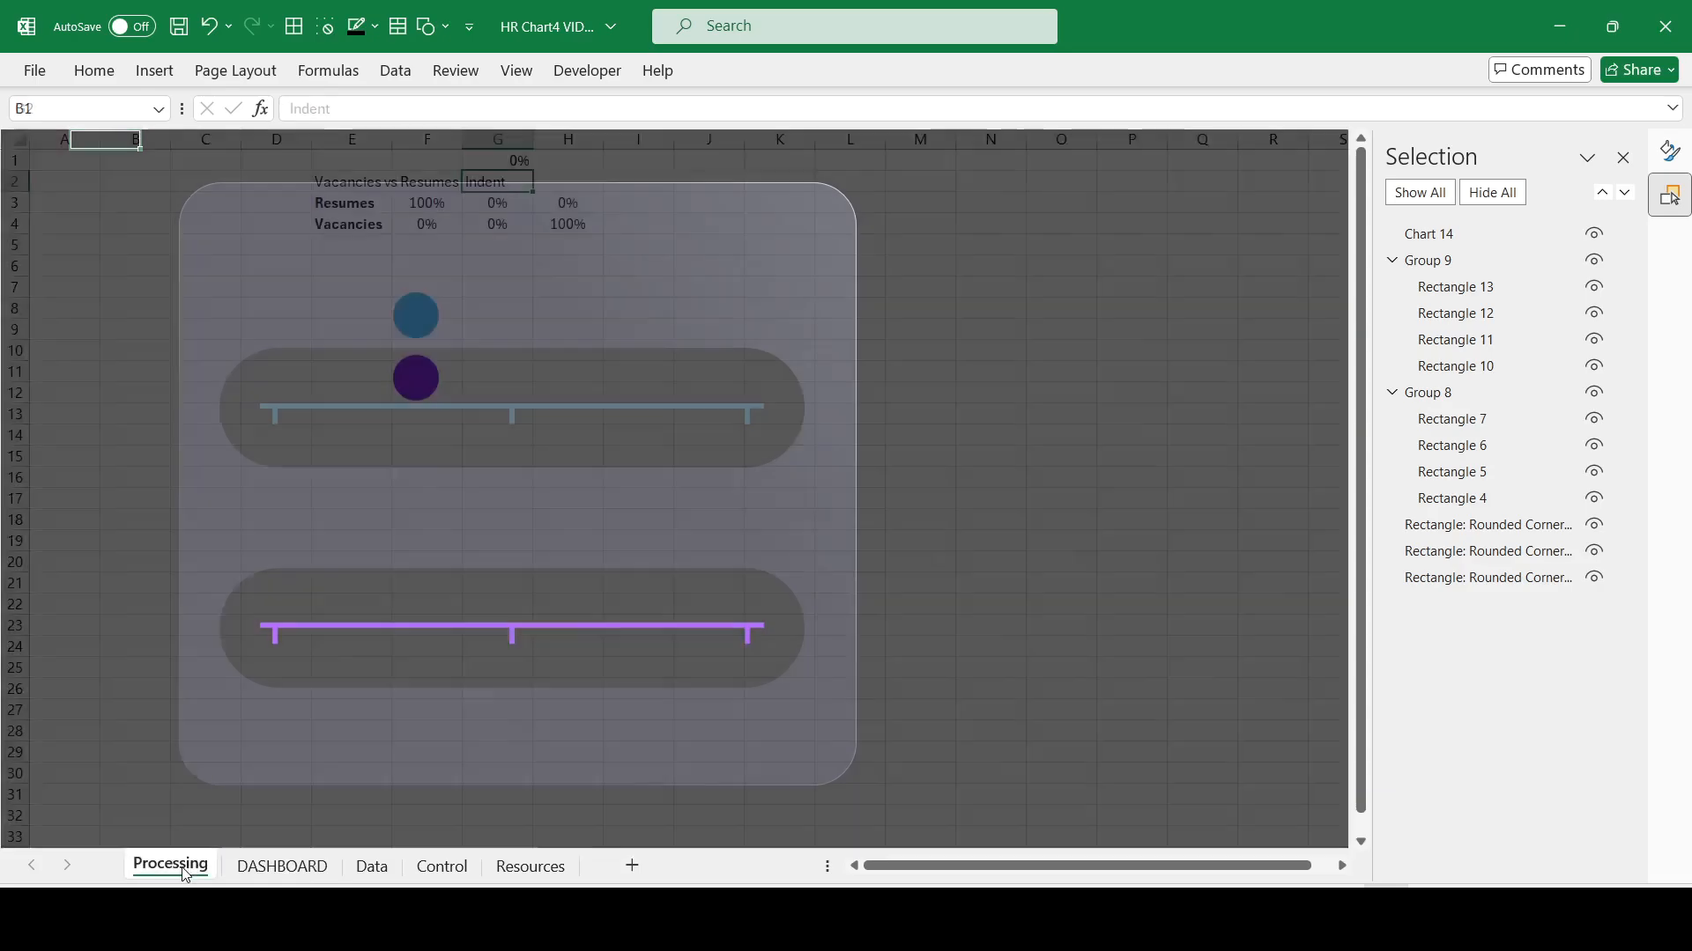
left_click(494, 162)
type("9%")
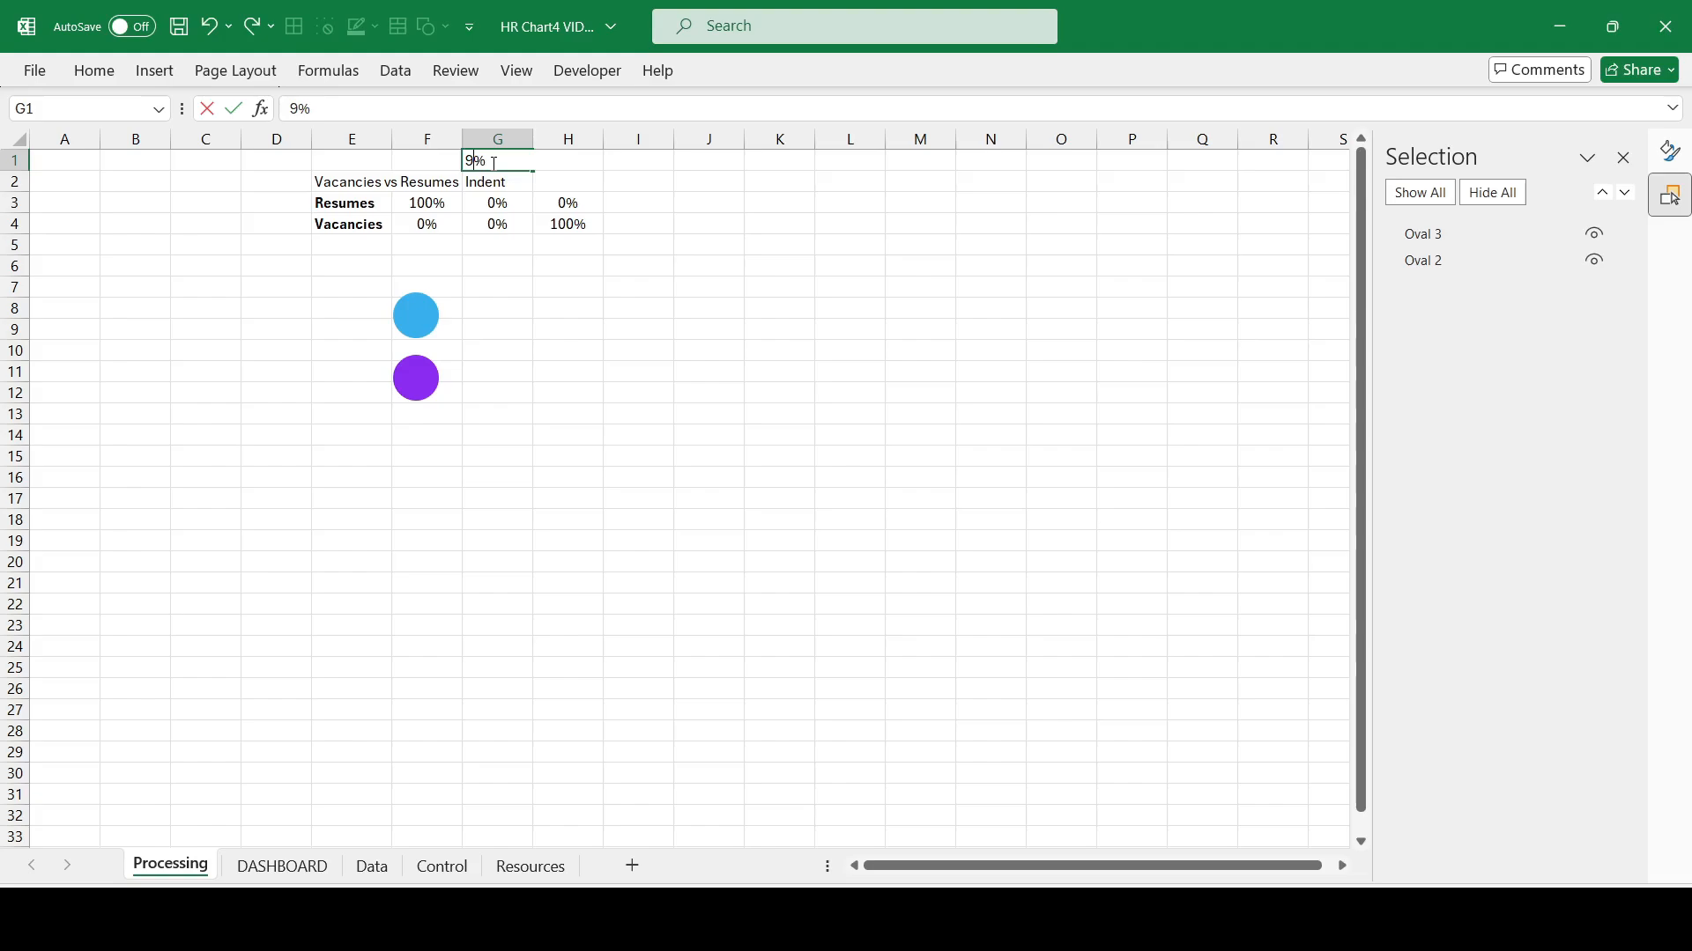
key("Return")
Step: Set Resumes in F3 to 75% and Vacancies in F4 to 35%, and check the knobs on the DASHBOARD sheet
key("Down")
key("Left")
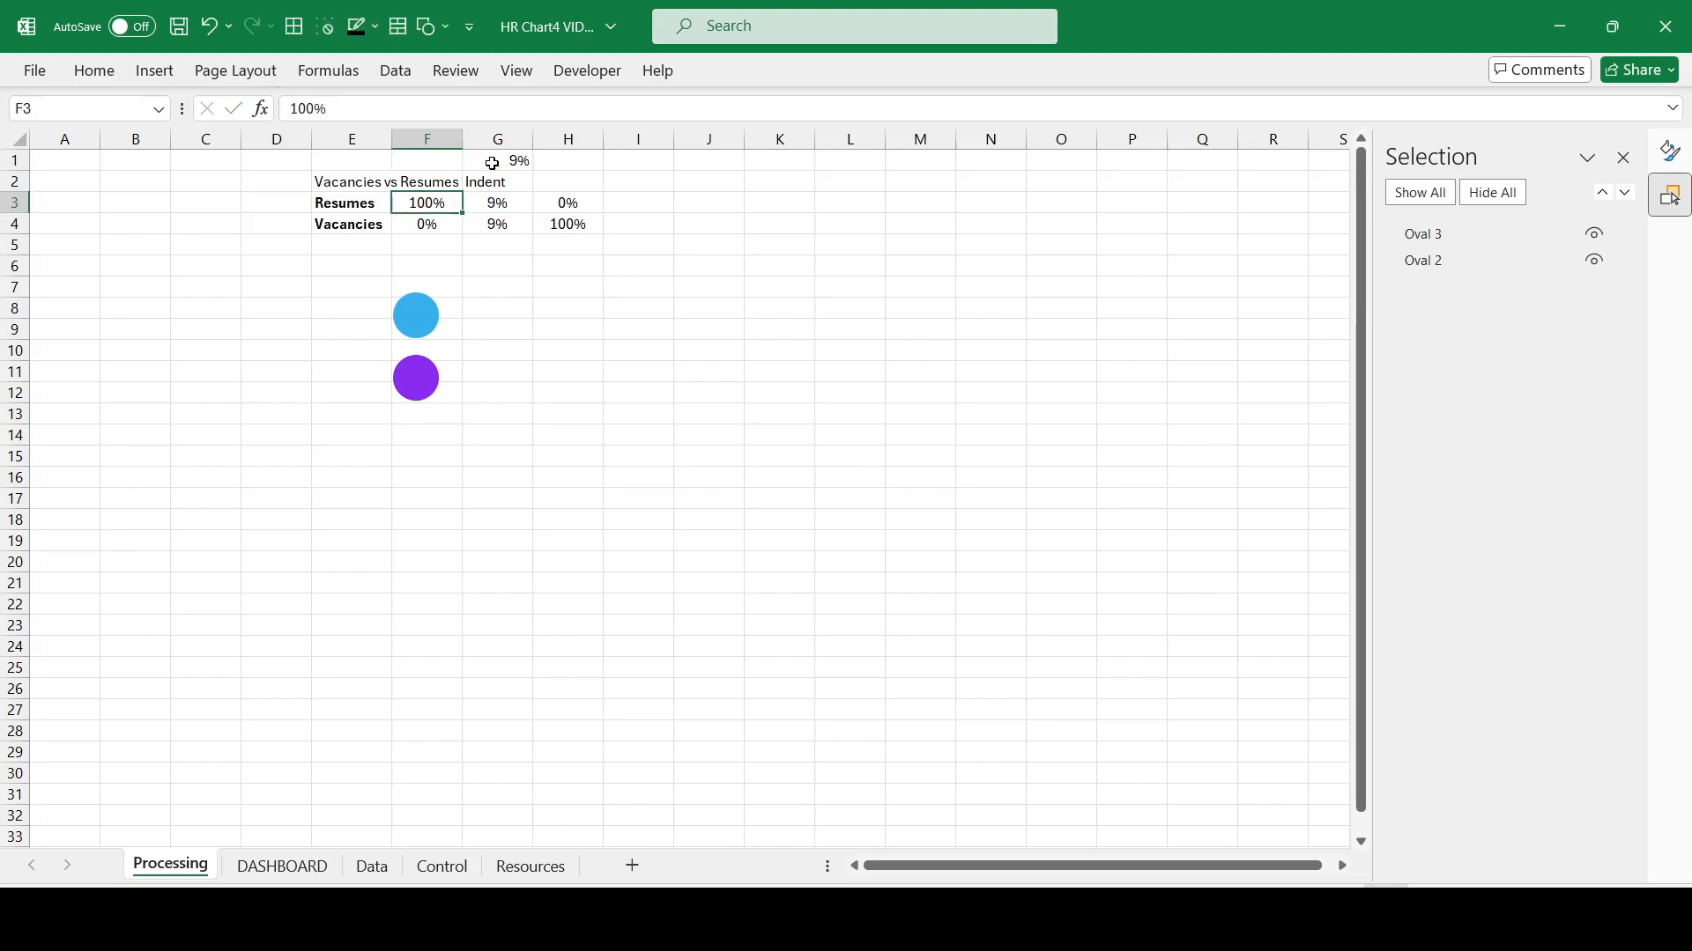
type("75")
key("Return")
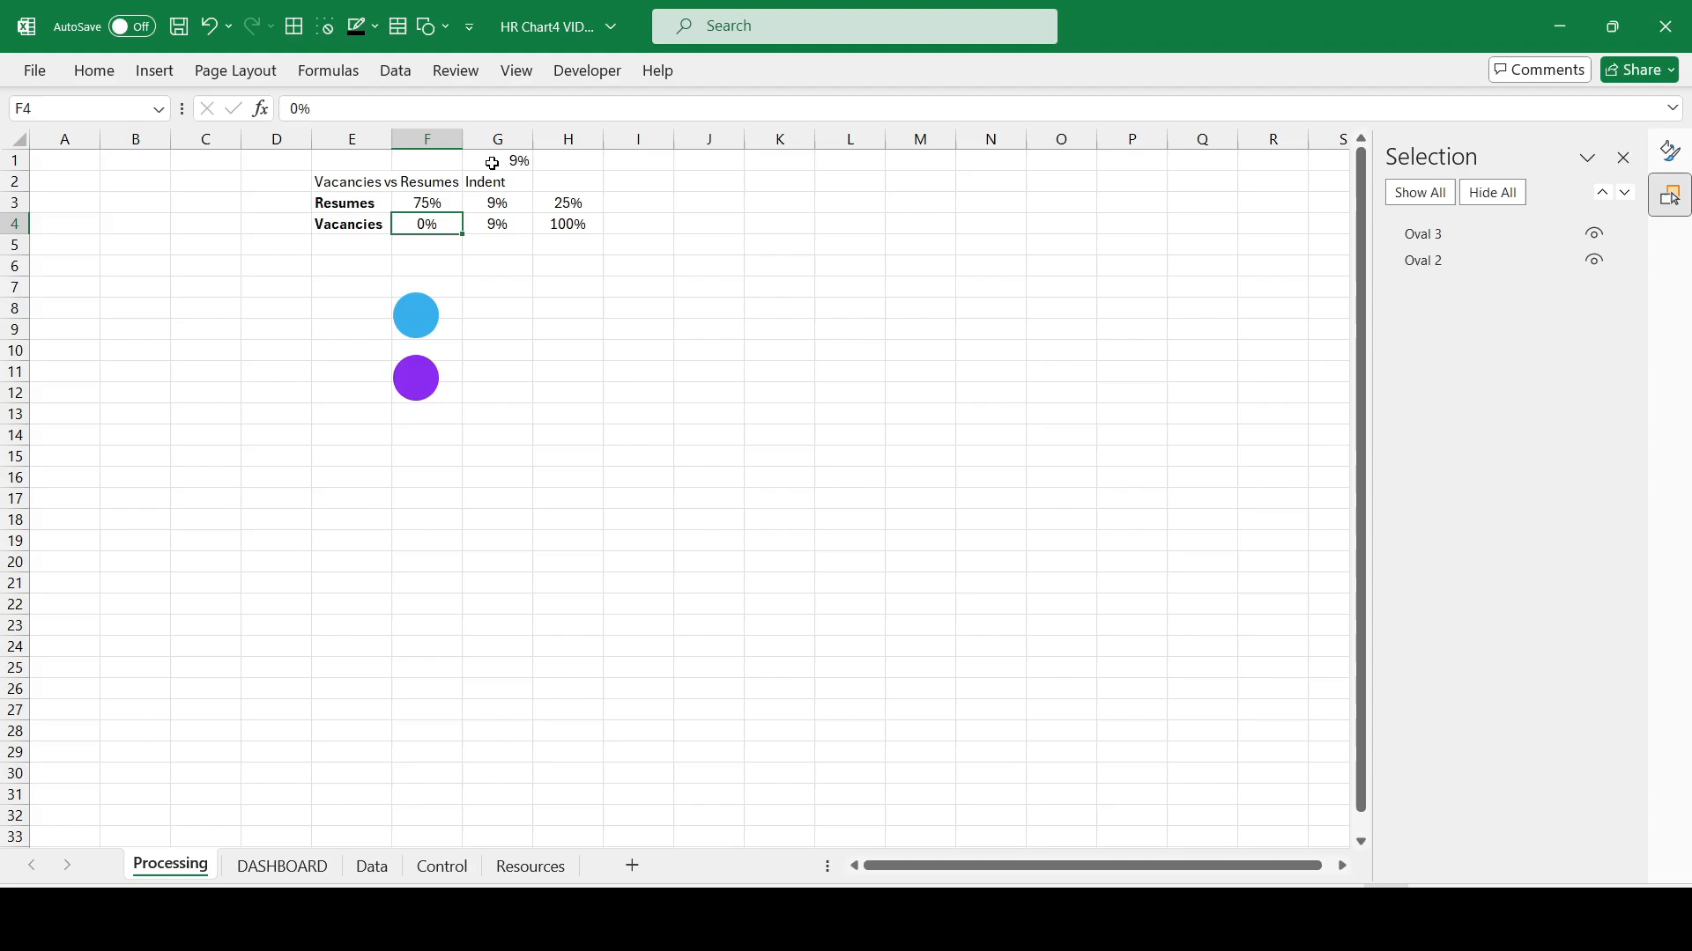
type("35")
key("Return")
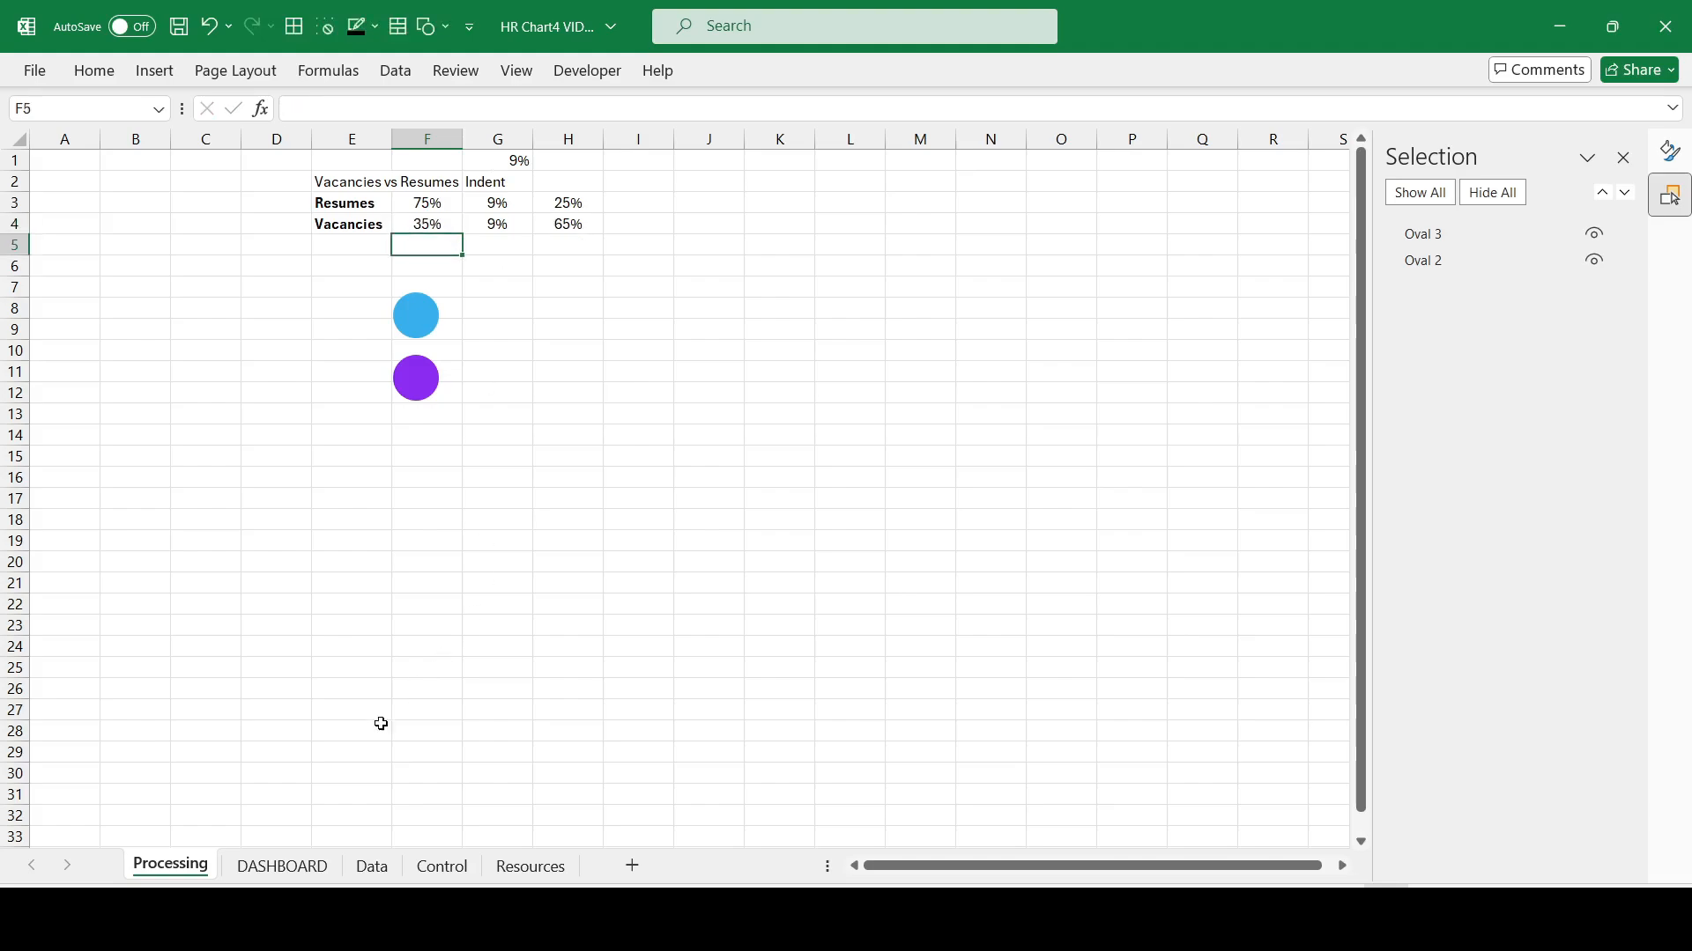
left_click(303, 869)
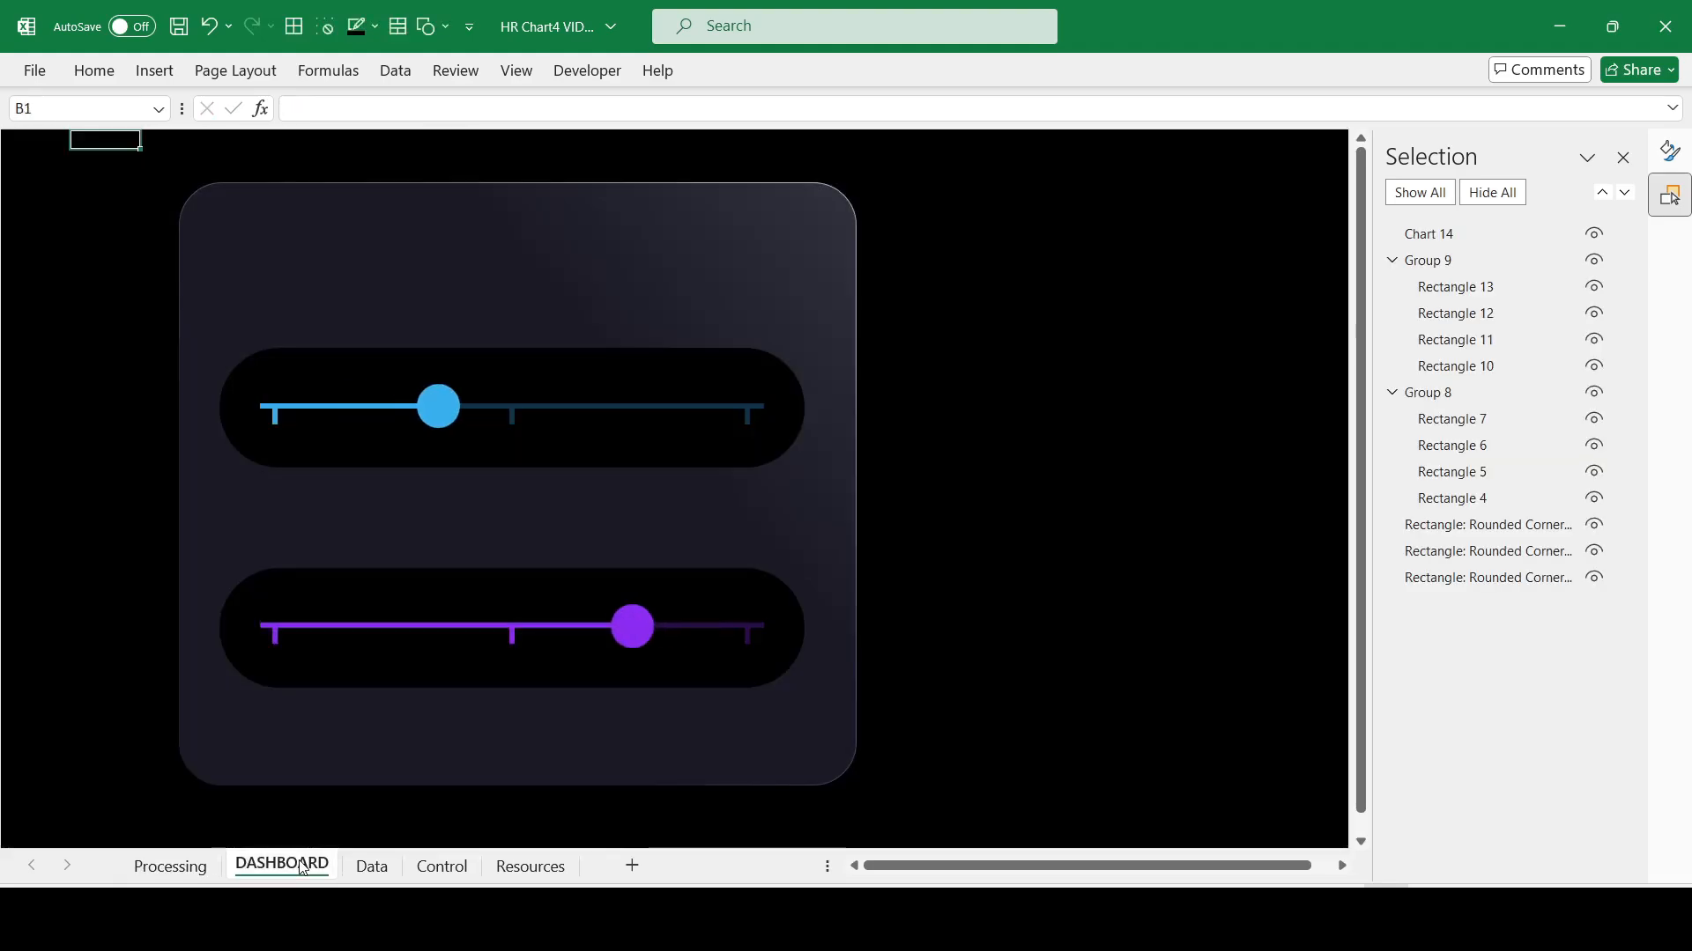
Step: Set the indent in cell G1 of the Processing sheet to 10% and check the circles on the DASHBOARD sheet
left_click(180, 867)
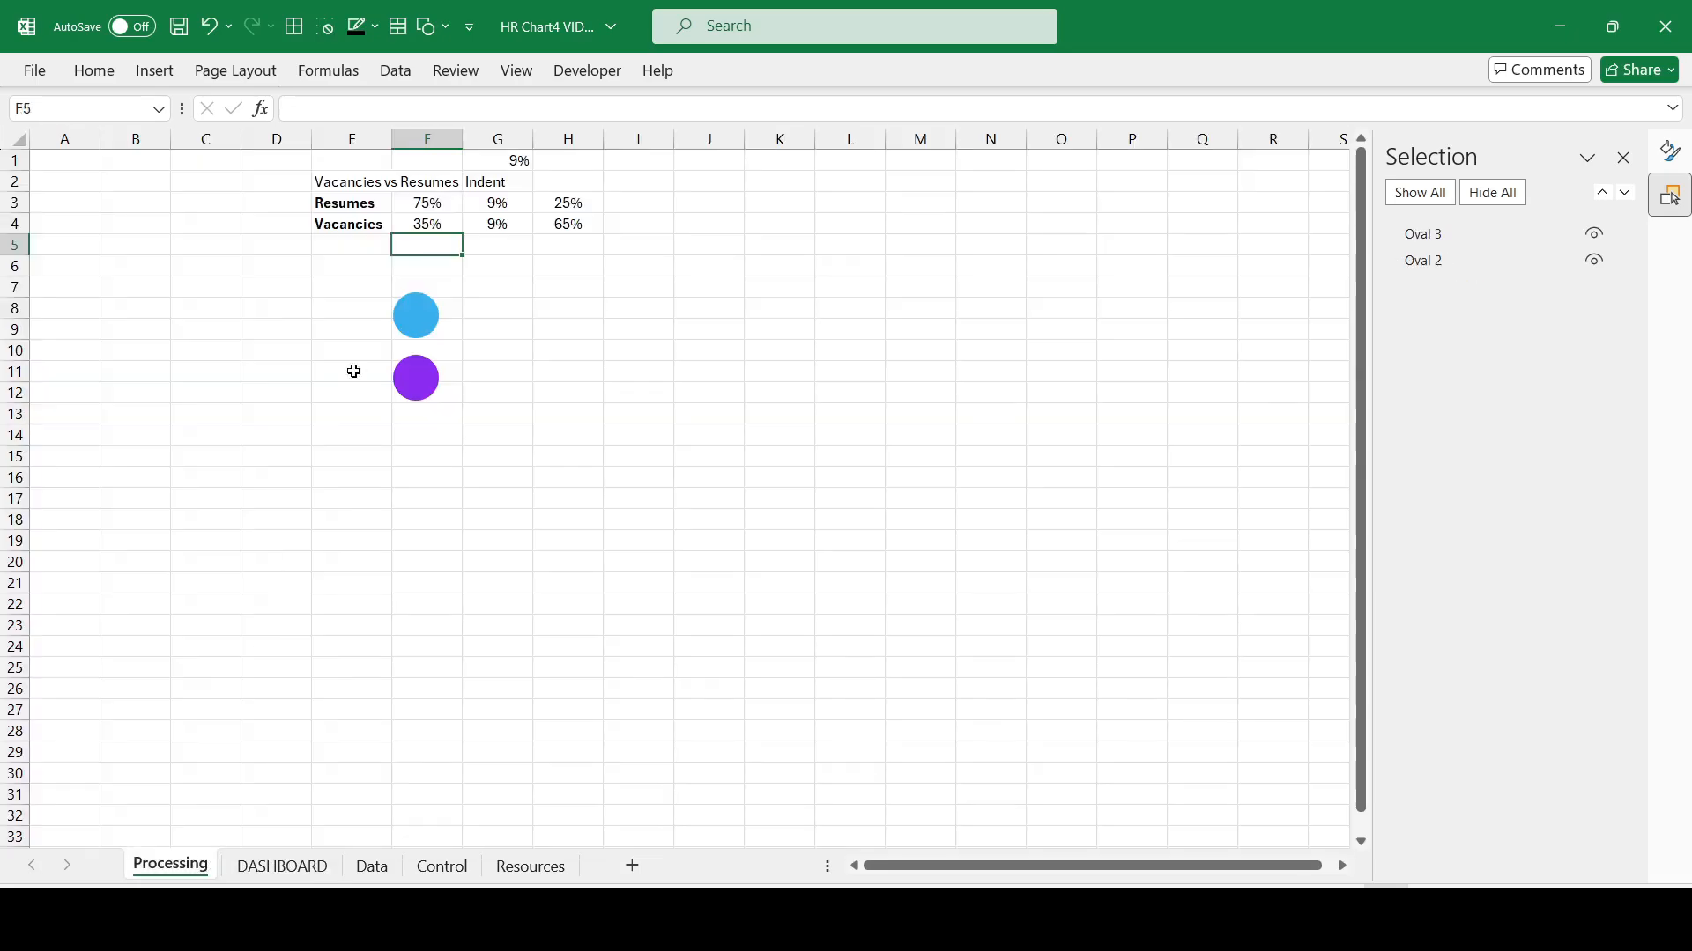
left_click(496, 157)
type("10")
key("Return")
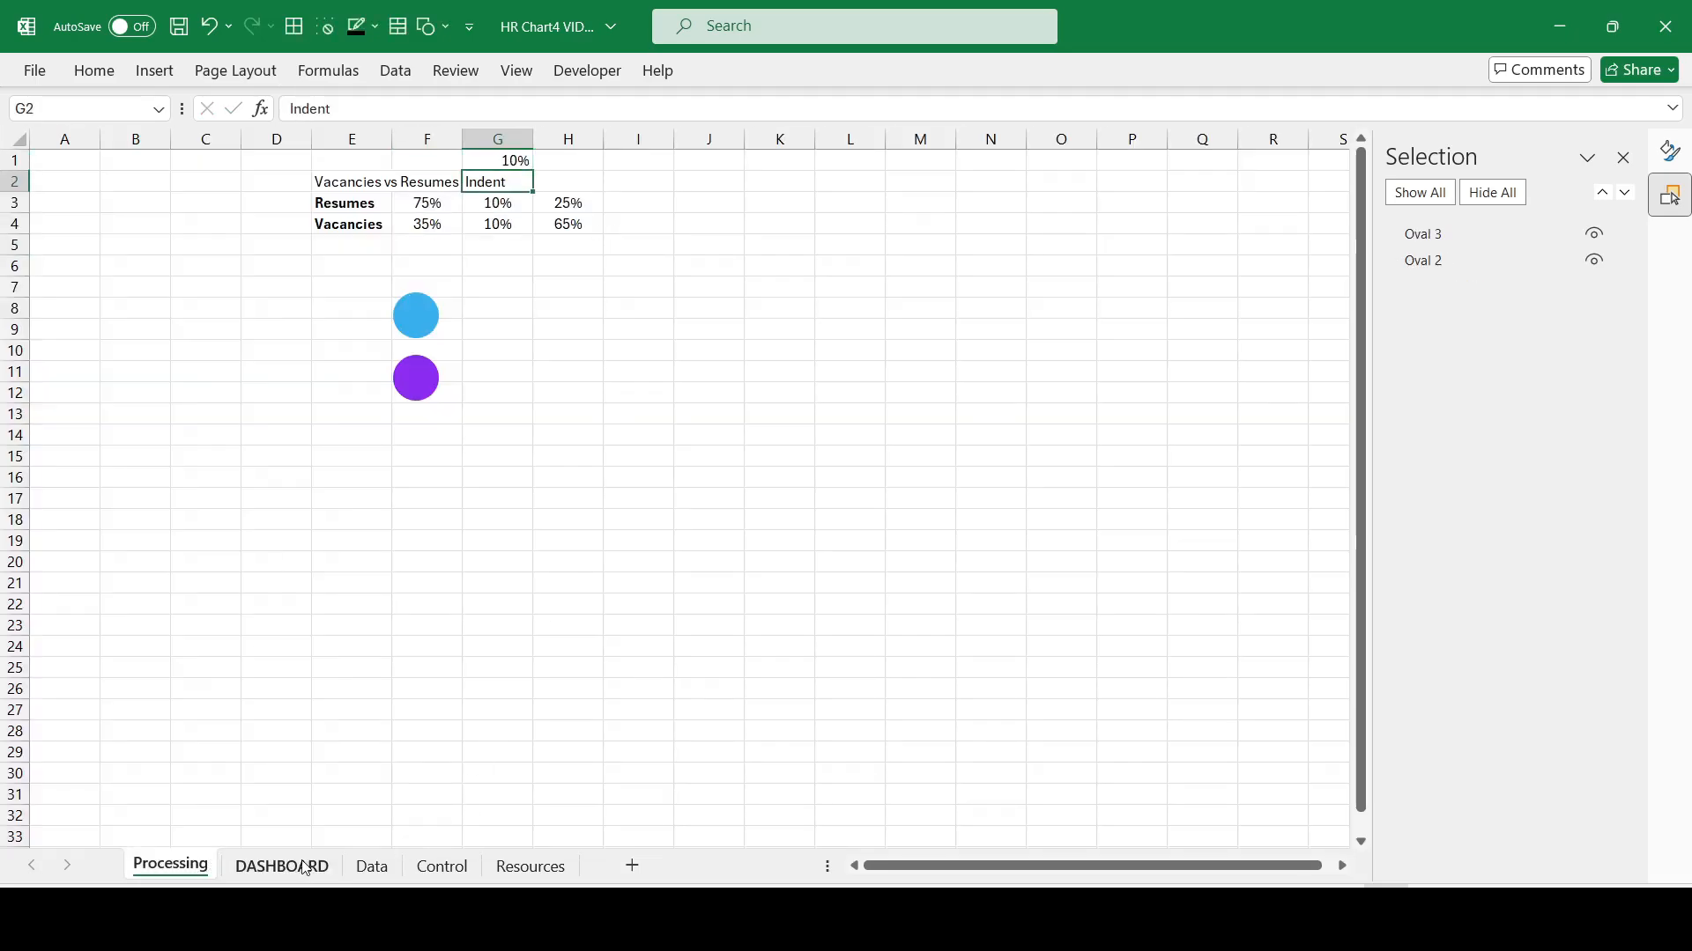
left_click(305, 870)
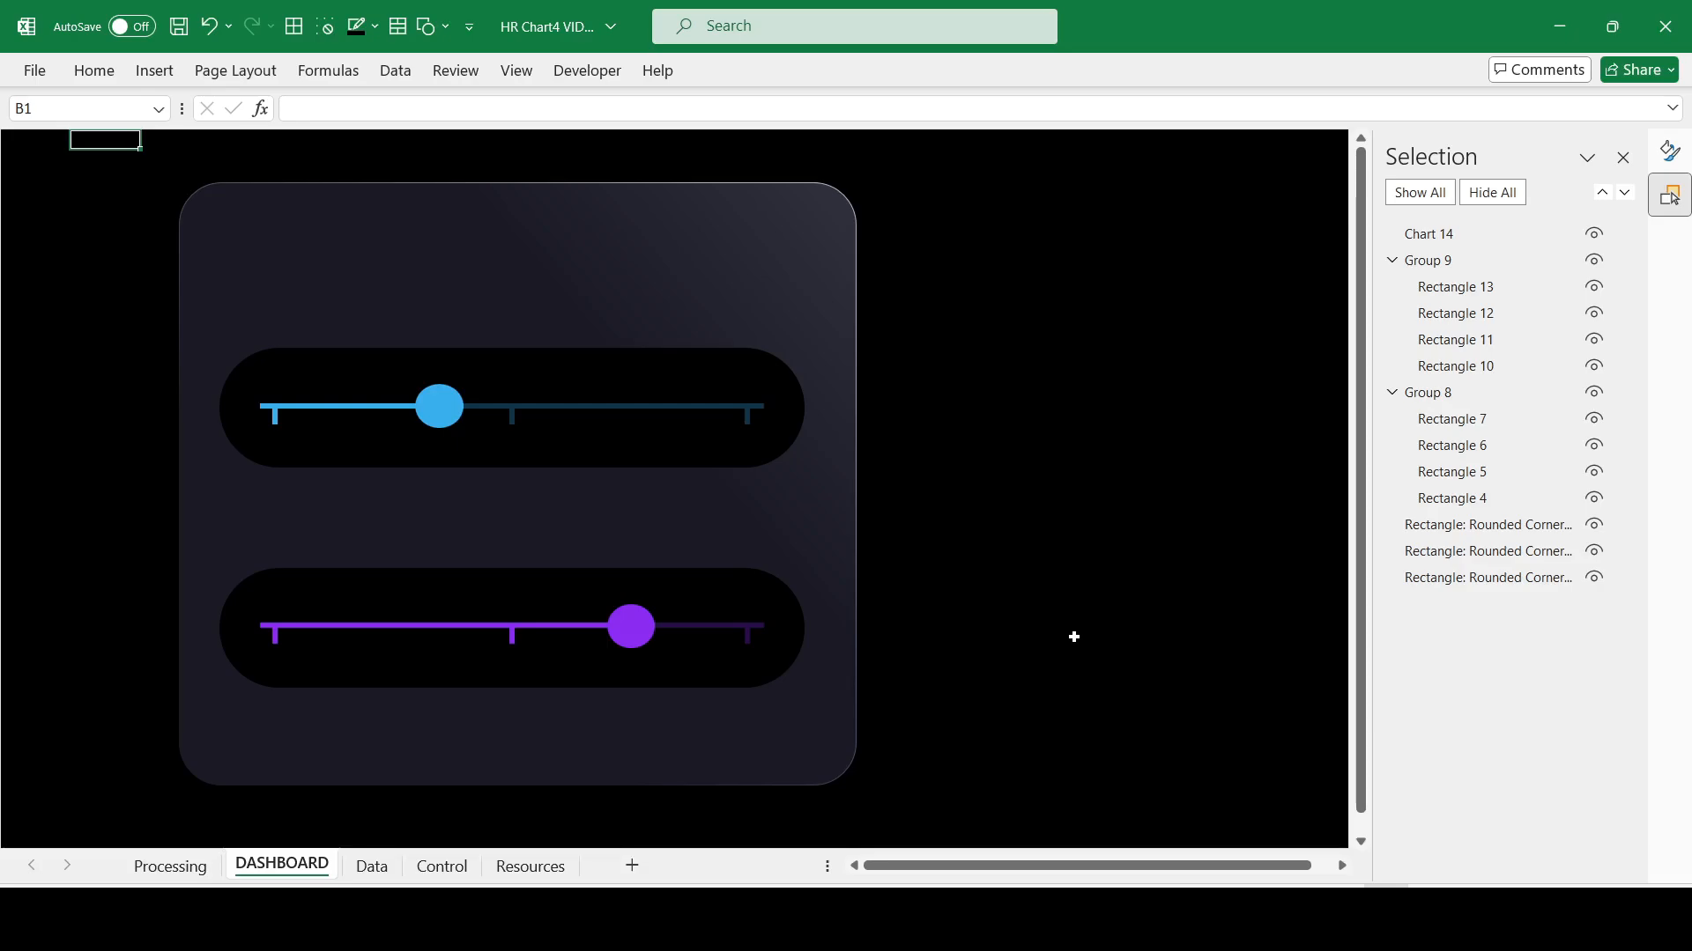
Step: Insert a text box about 3.76 by 0.61 inches above the upper pill and link it to cell E2 of the Processing sheet
left_click(166, 68)
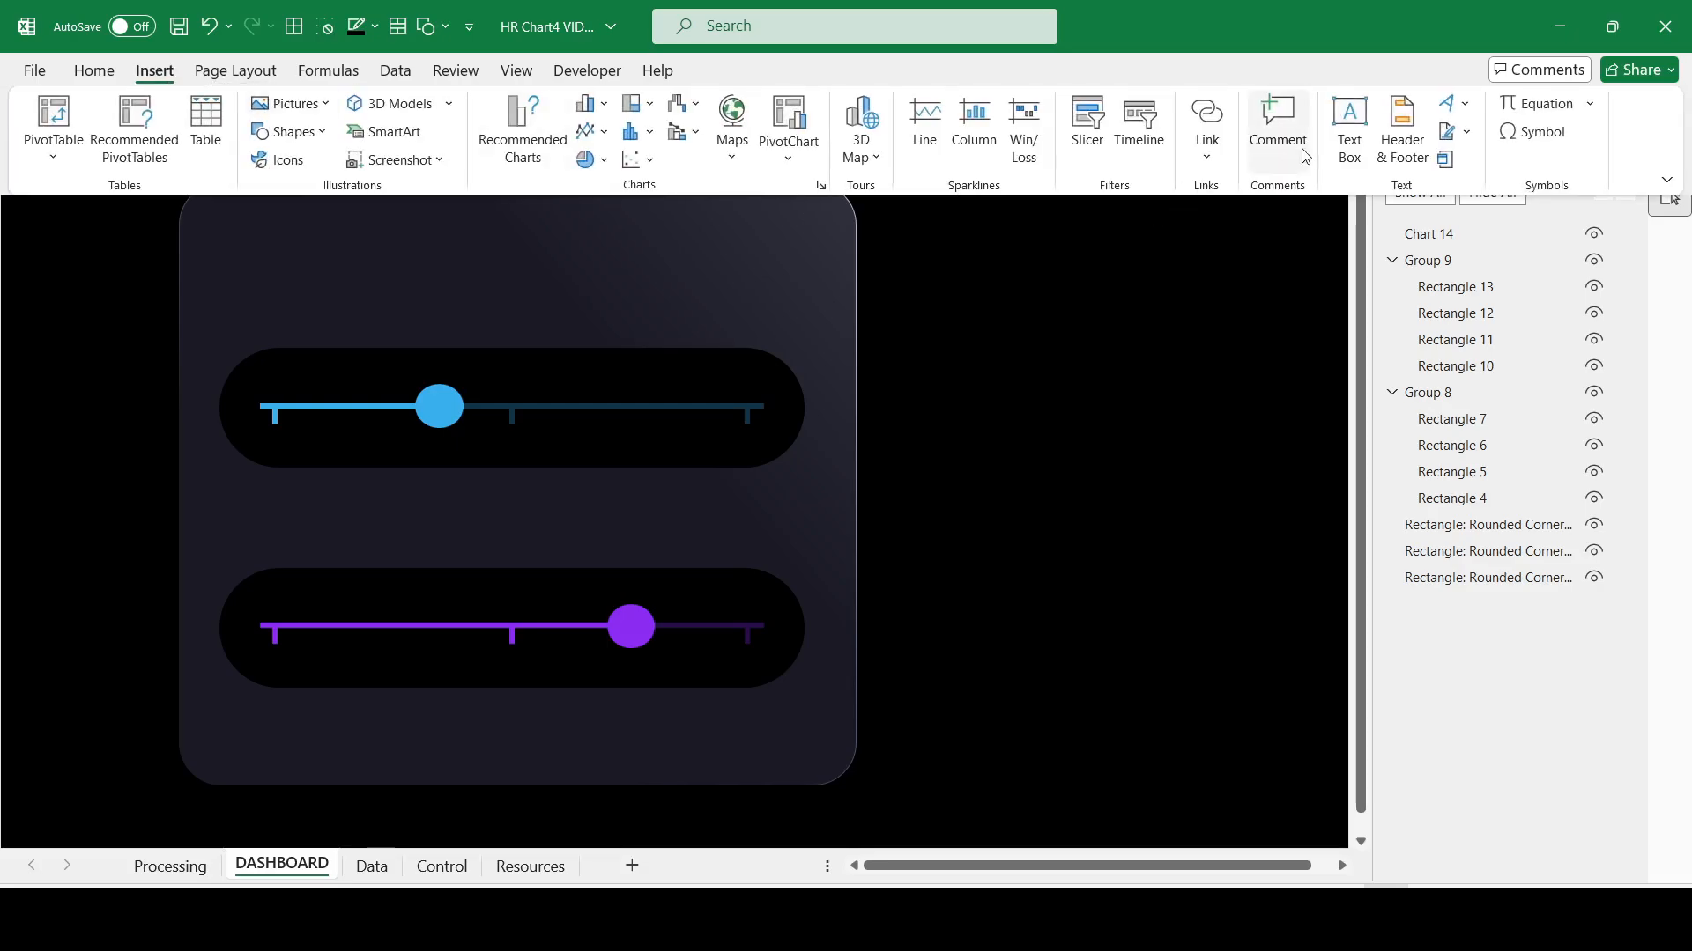
left_click(1270, 222)
left_click_drag(316, 220, 715, 285)
key("Escape")
type("=")
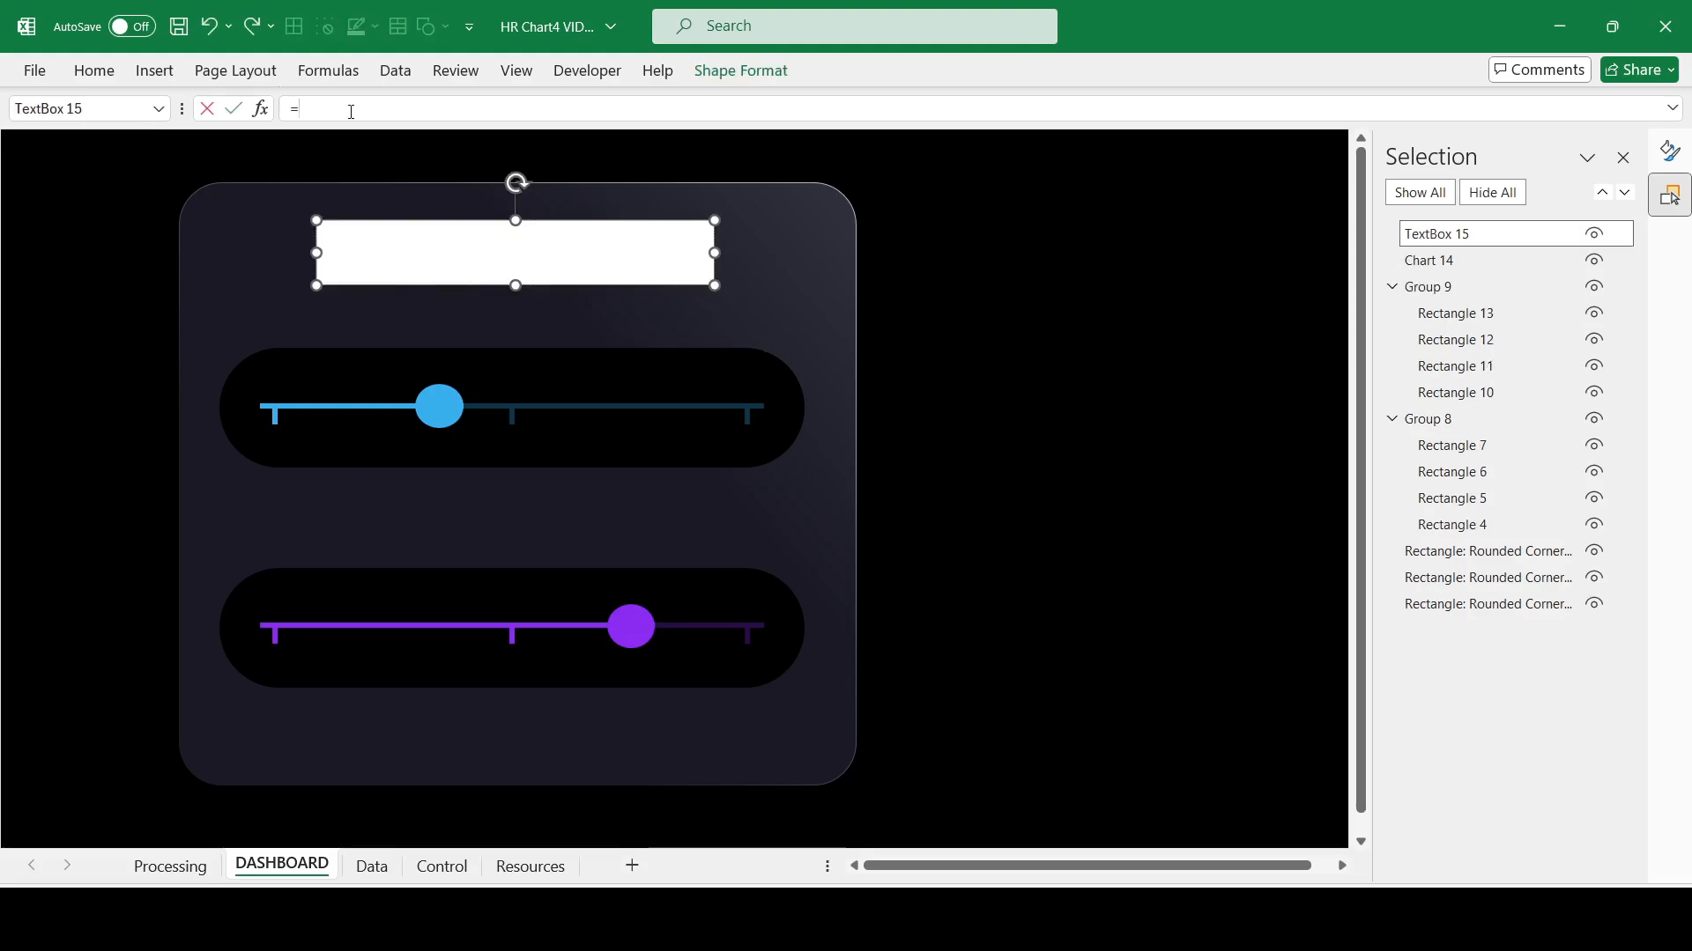
left_click(170, 866)
left_click(353, 181)
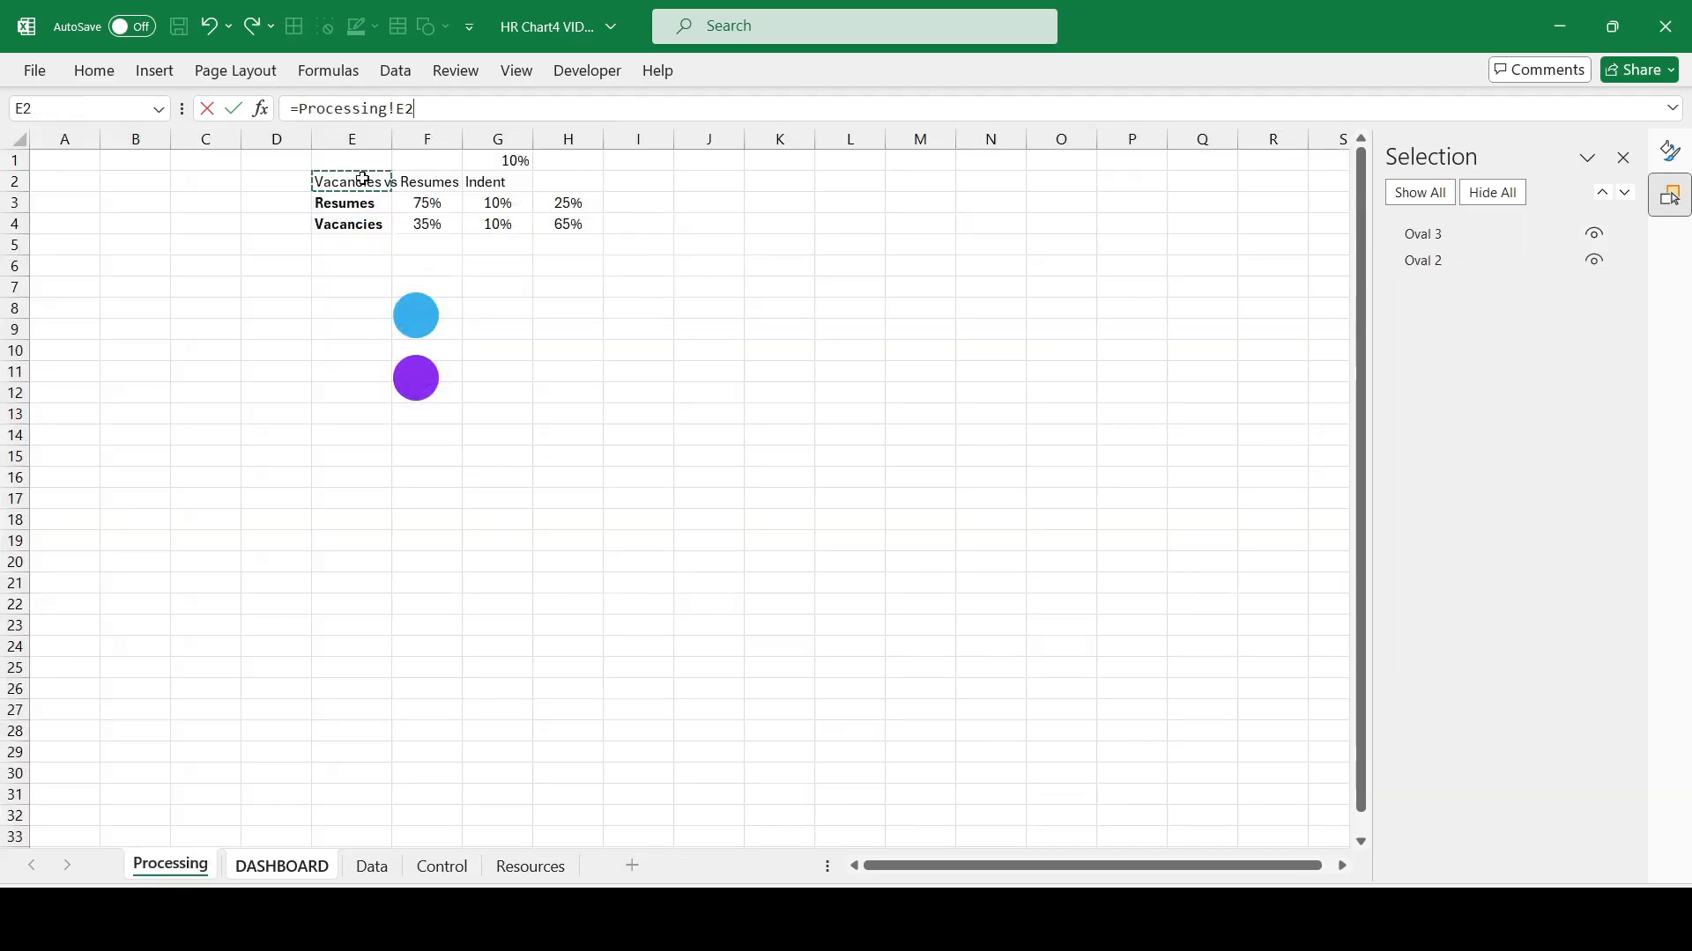
key("Return")
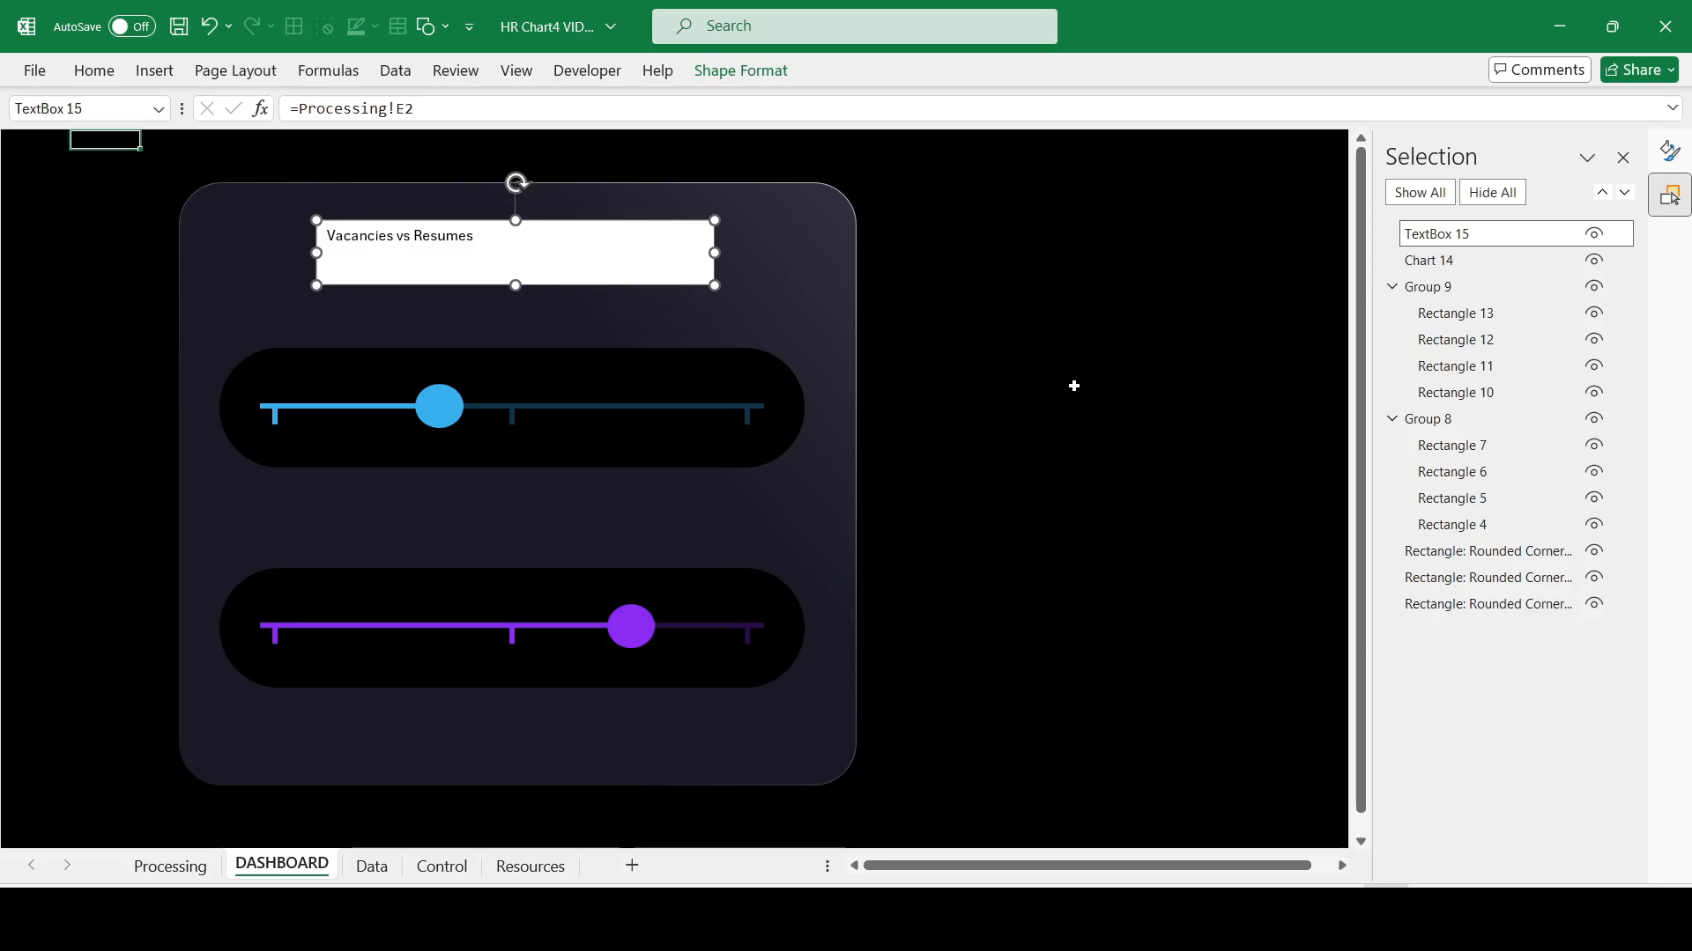
Step: Set the title text box's font size to 28 and centre its text horizontally and vertically
left_click(95, 71)
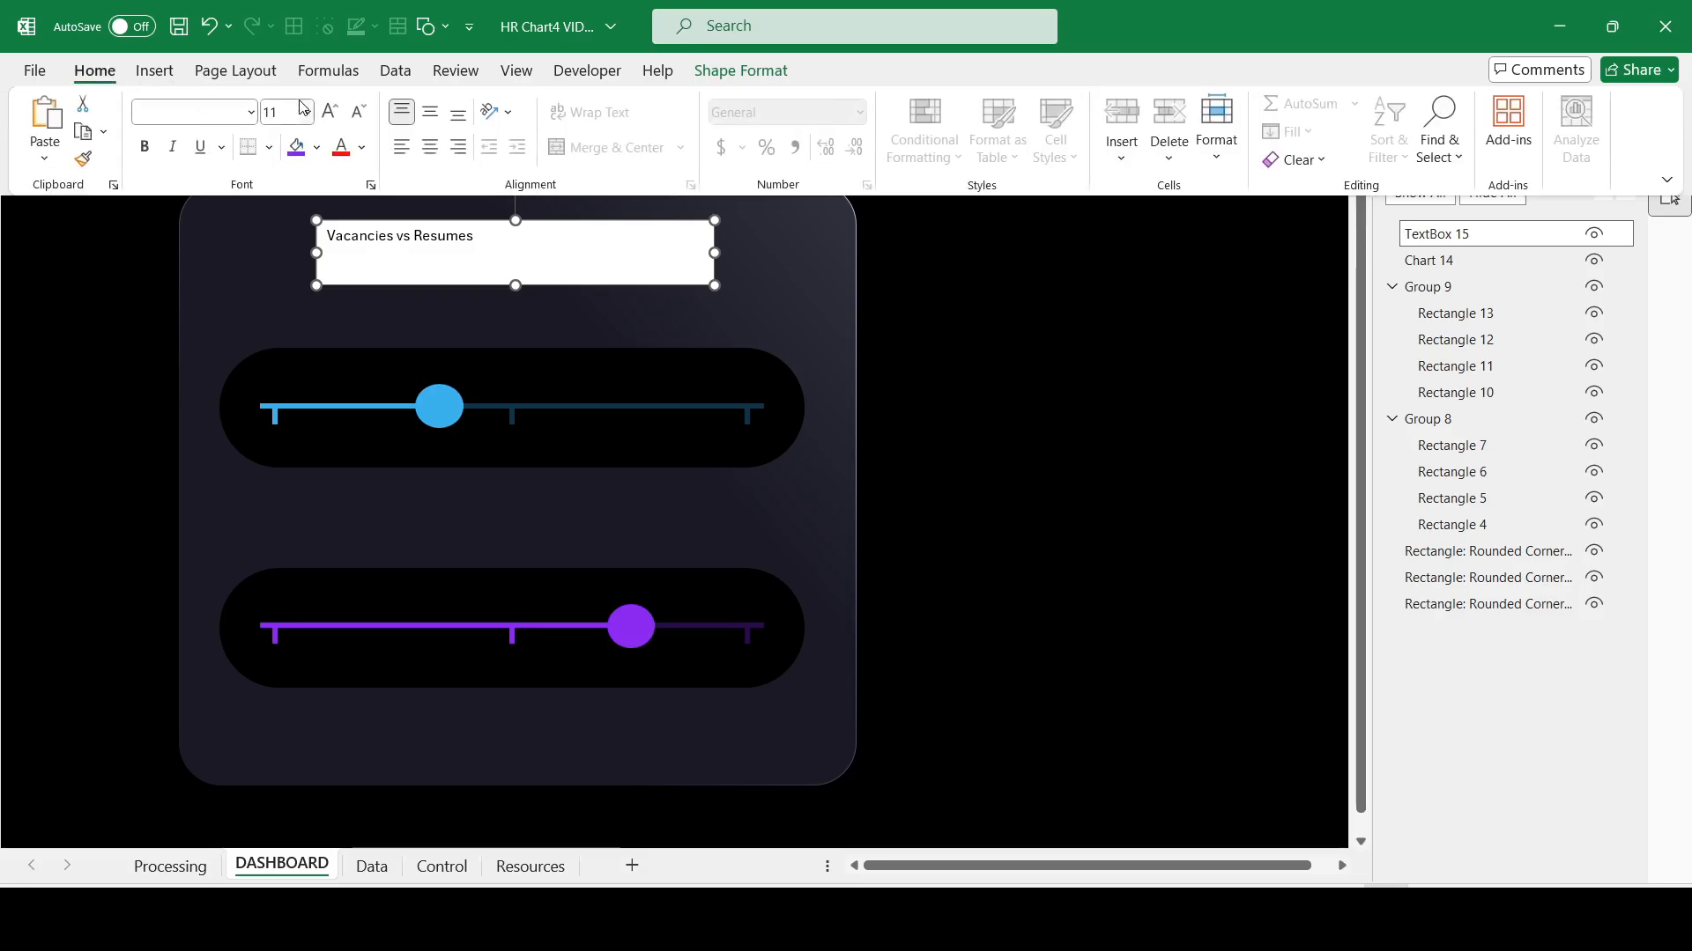
left_click(288, 104)
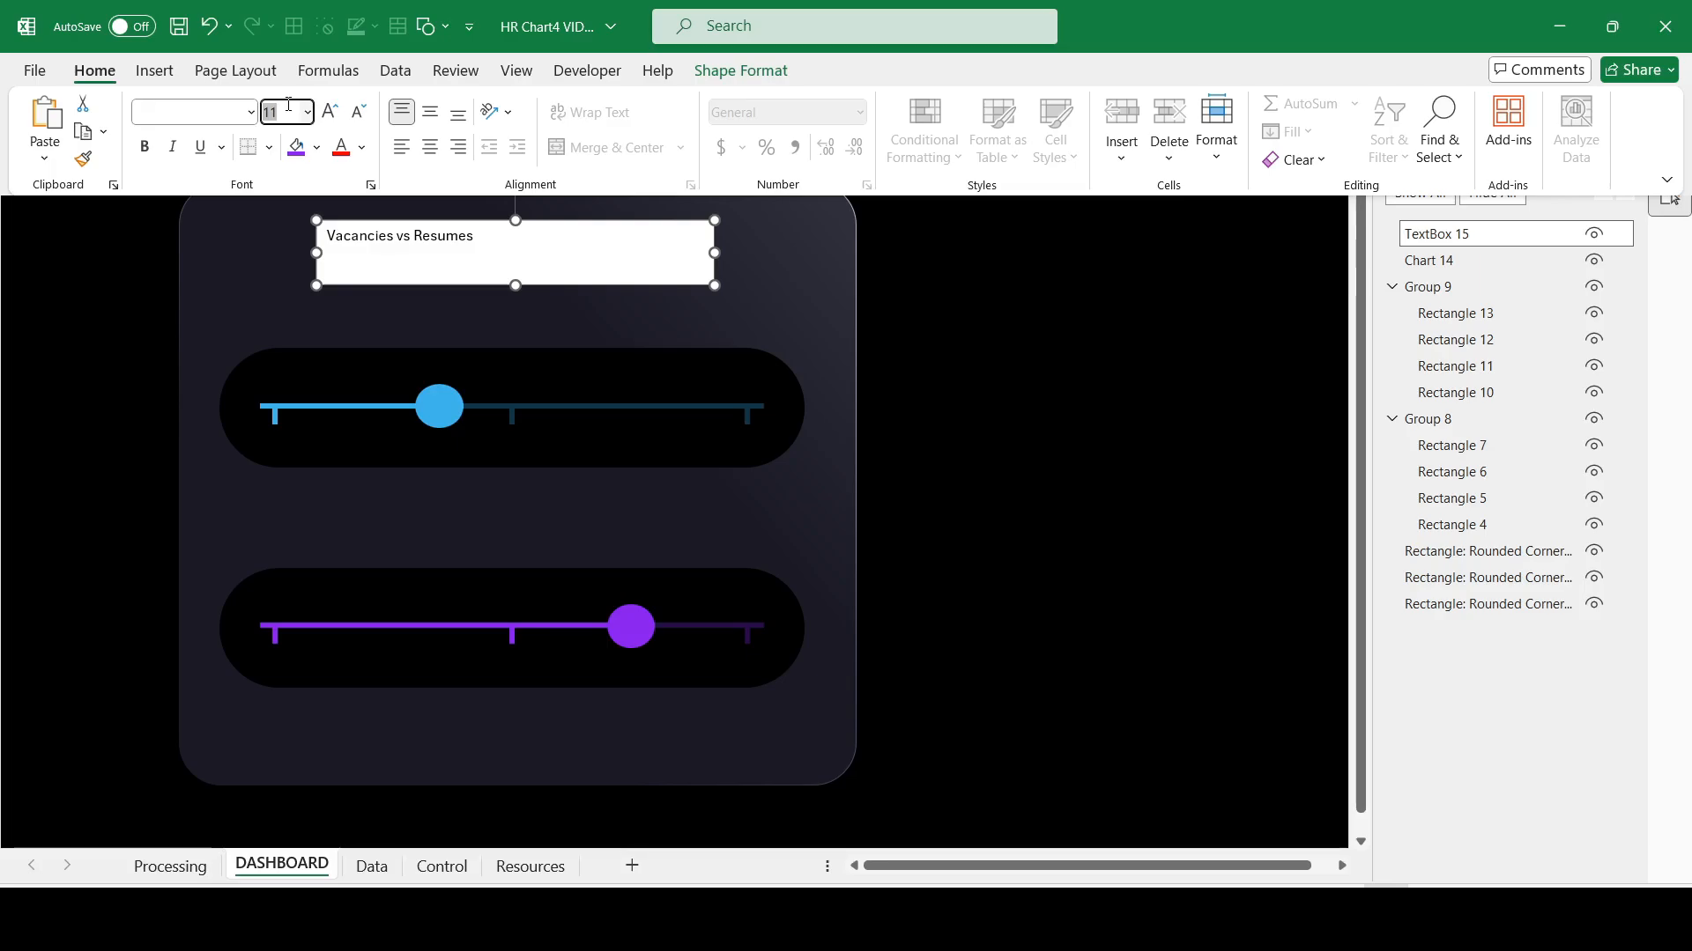
key("Escape")
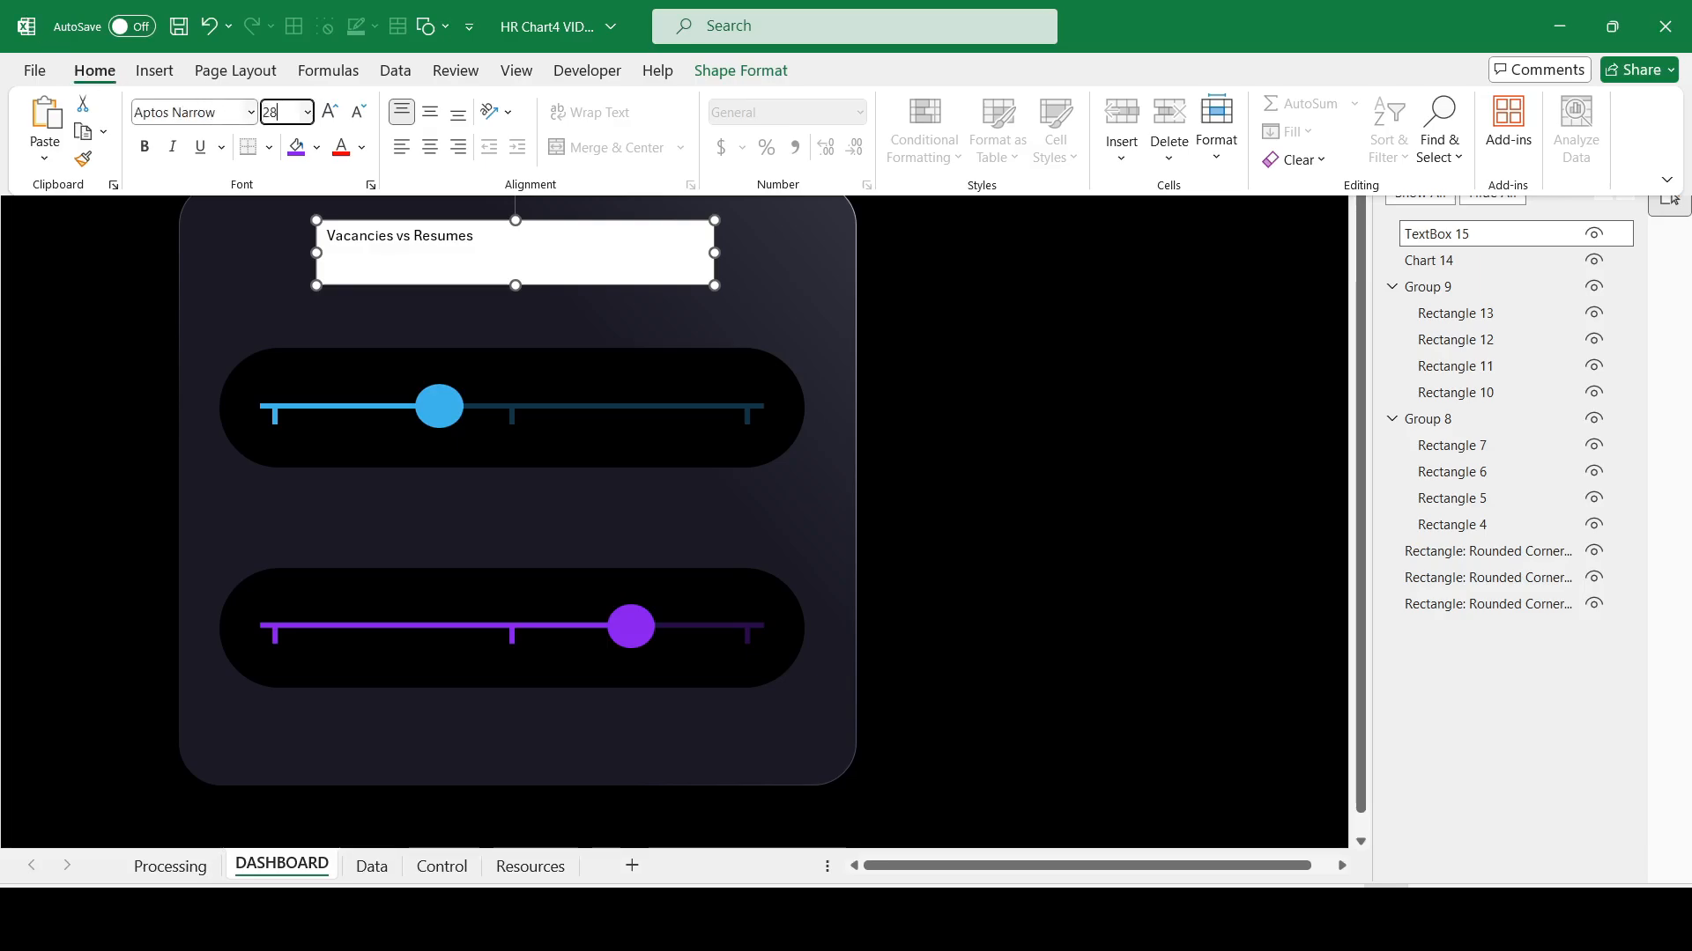
type("28")
key("Return")
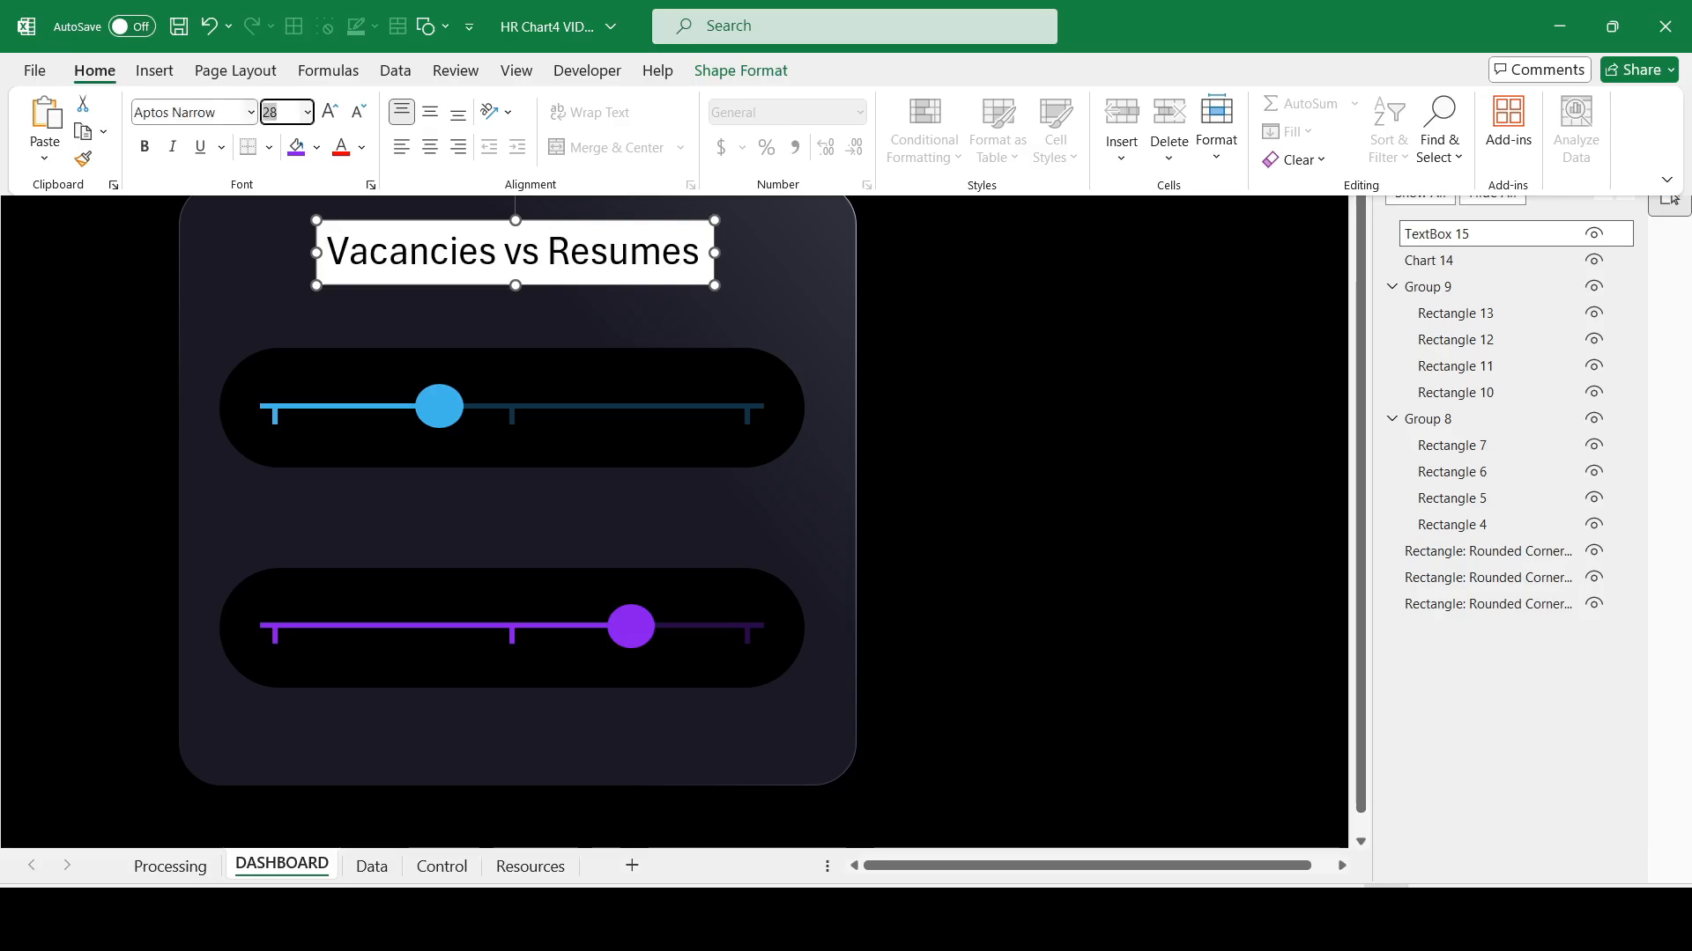
left_click(430, 147)
left_click(430, 114)
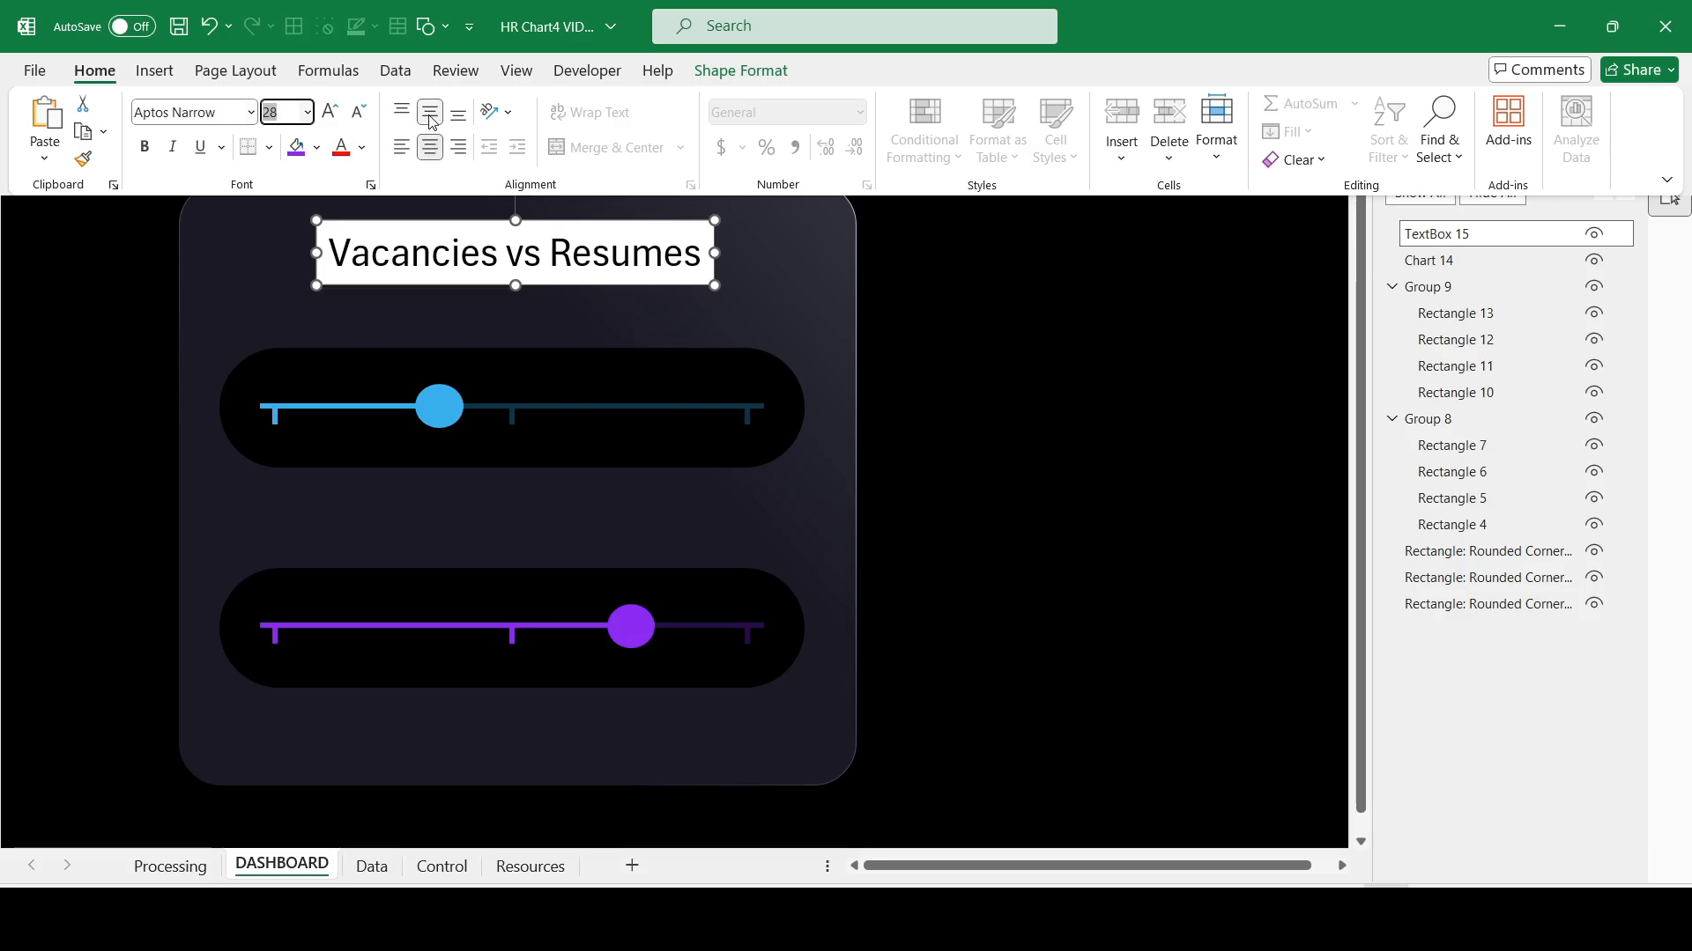
Step: Remove the outline and the fill of the title text box
left_click(747, 71)
left_click(590, 132)
left_click(564, 103)
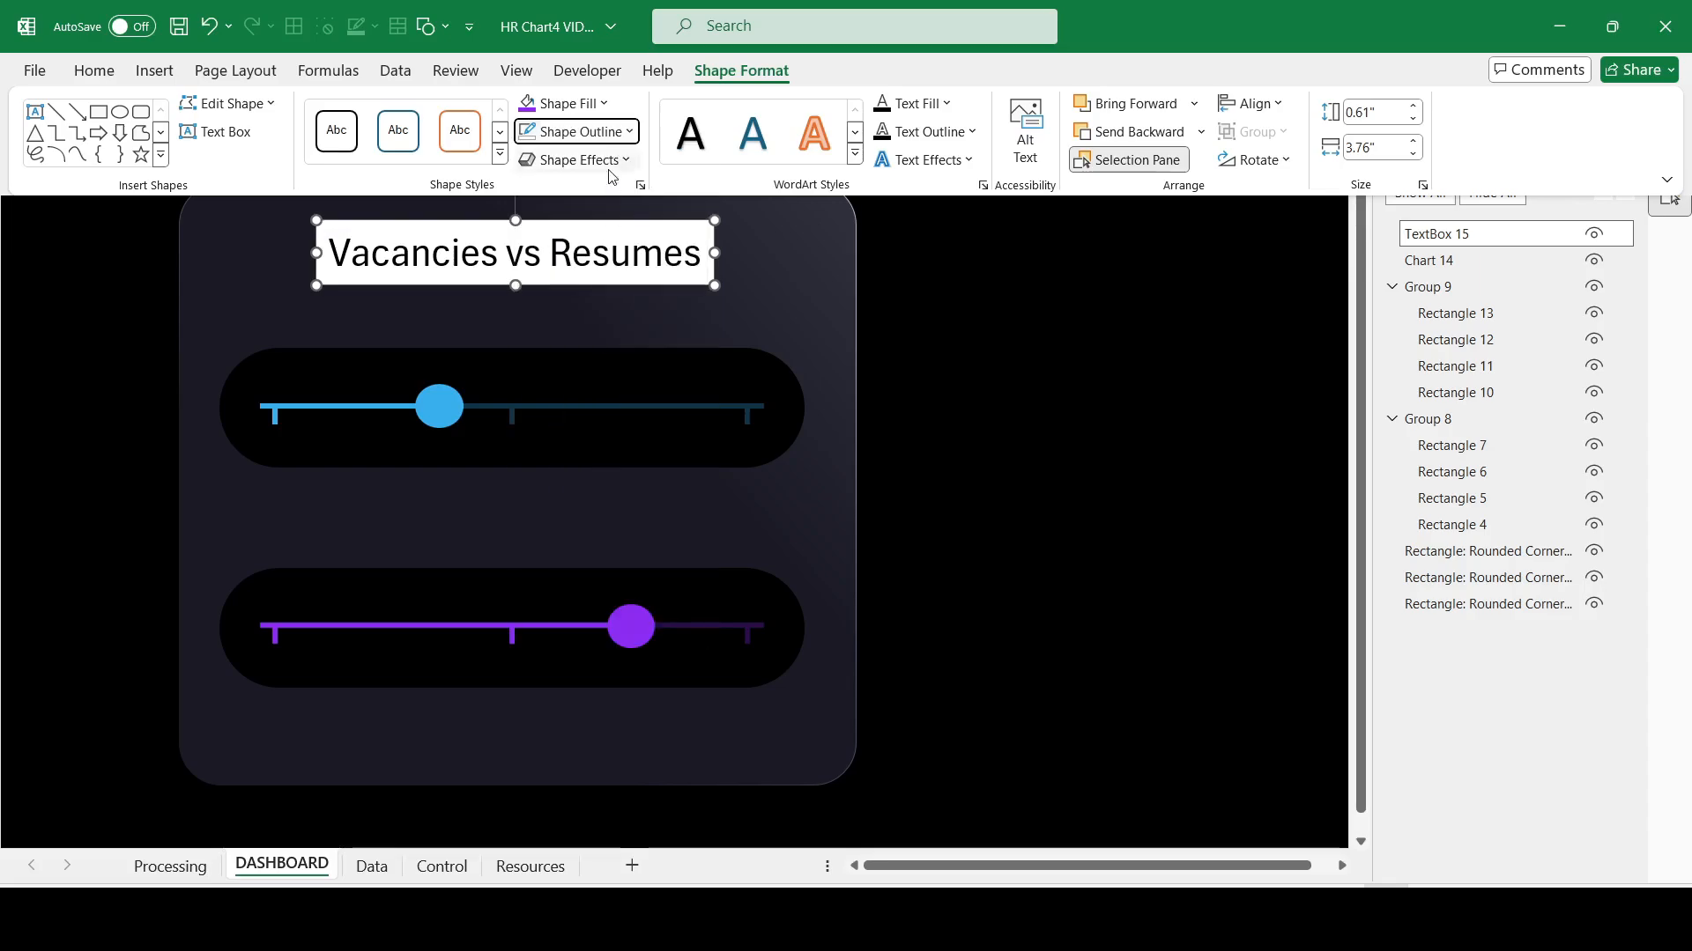
left_click(625, 440)
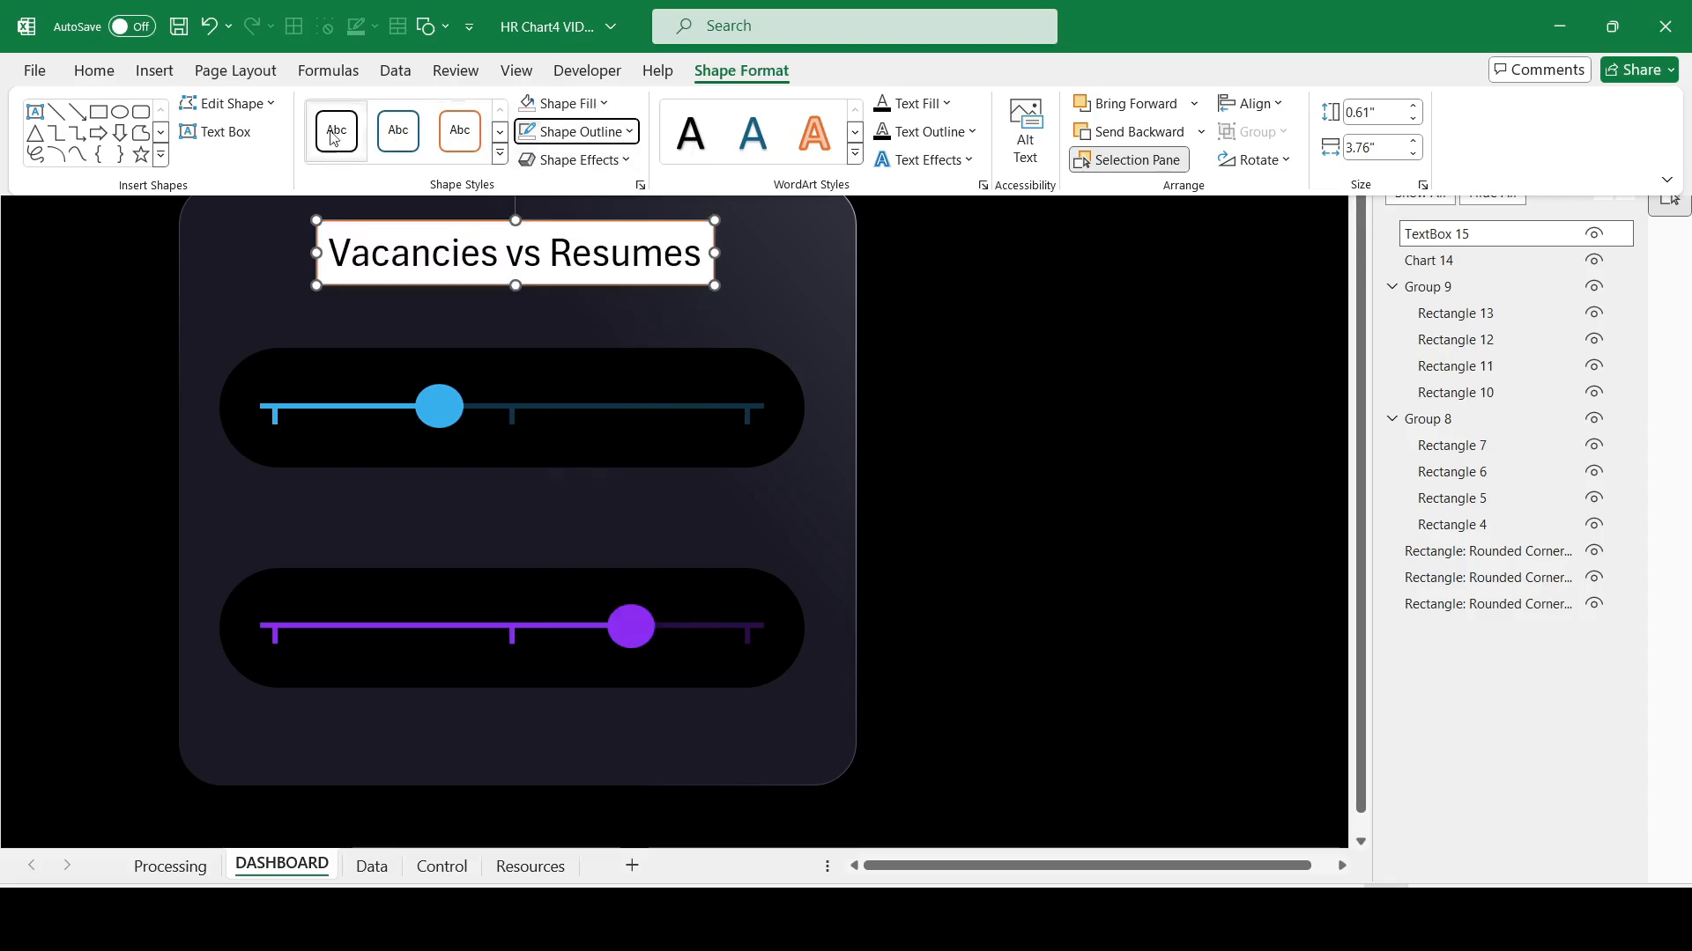
Step: Change the font color of the title text box to a pale blue theme color
left_click(94, 71)
left_click(362, 148)
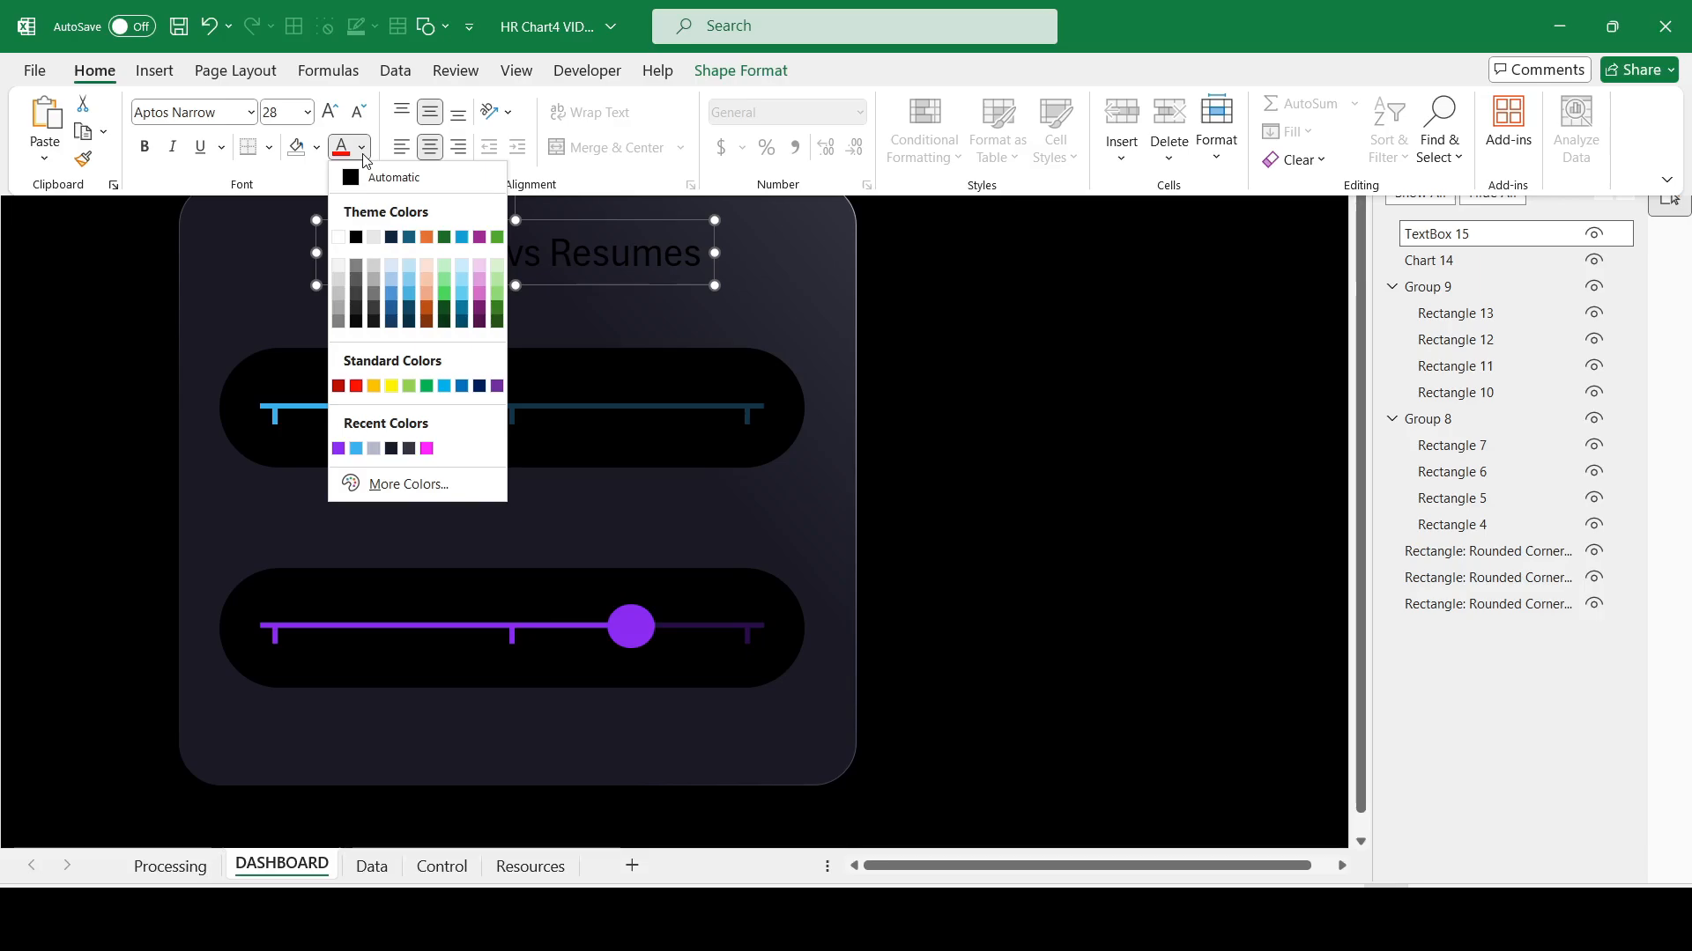
left_click(467, 267)
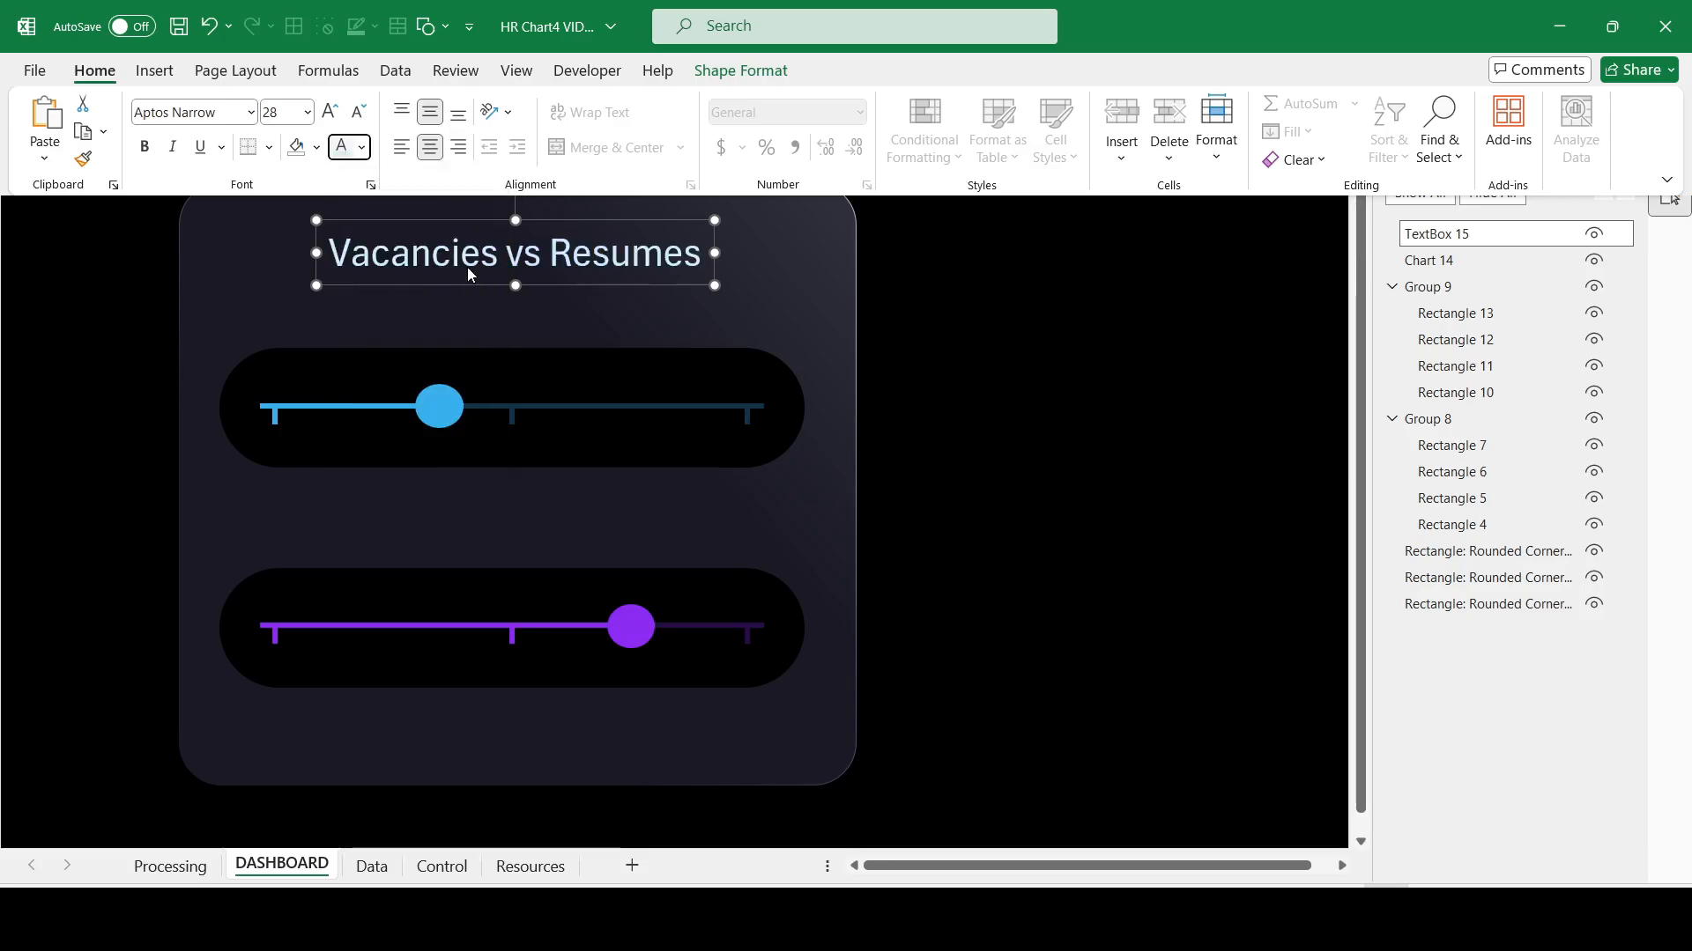
Step: On the Processing sheet, enter the heading Applicant to Job Ratio in B1 with Interview in B2 and Offer in C2
left_click(1190, 611)
left_click(952, 605)
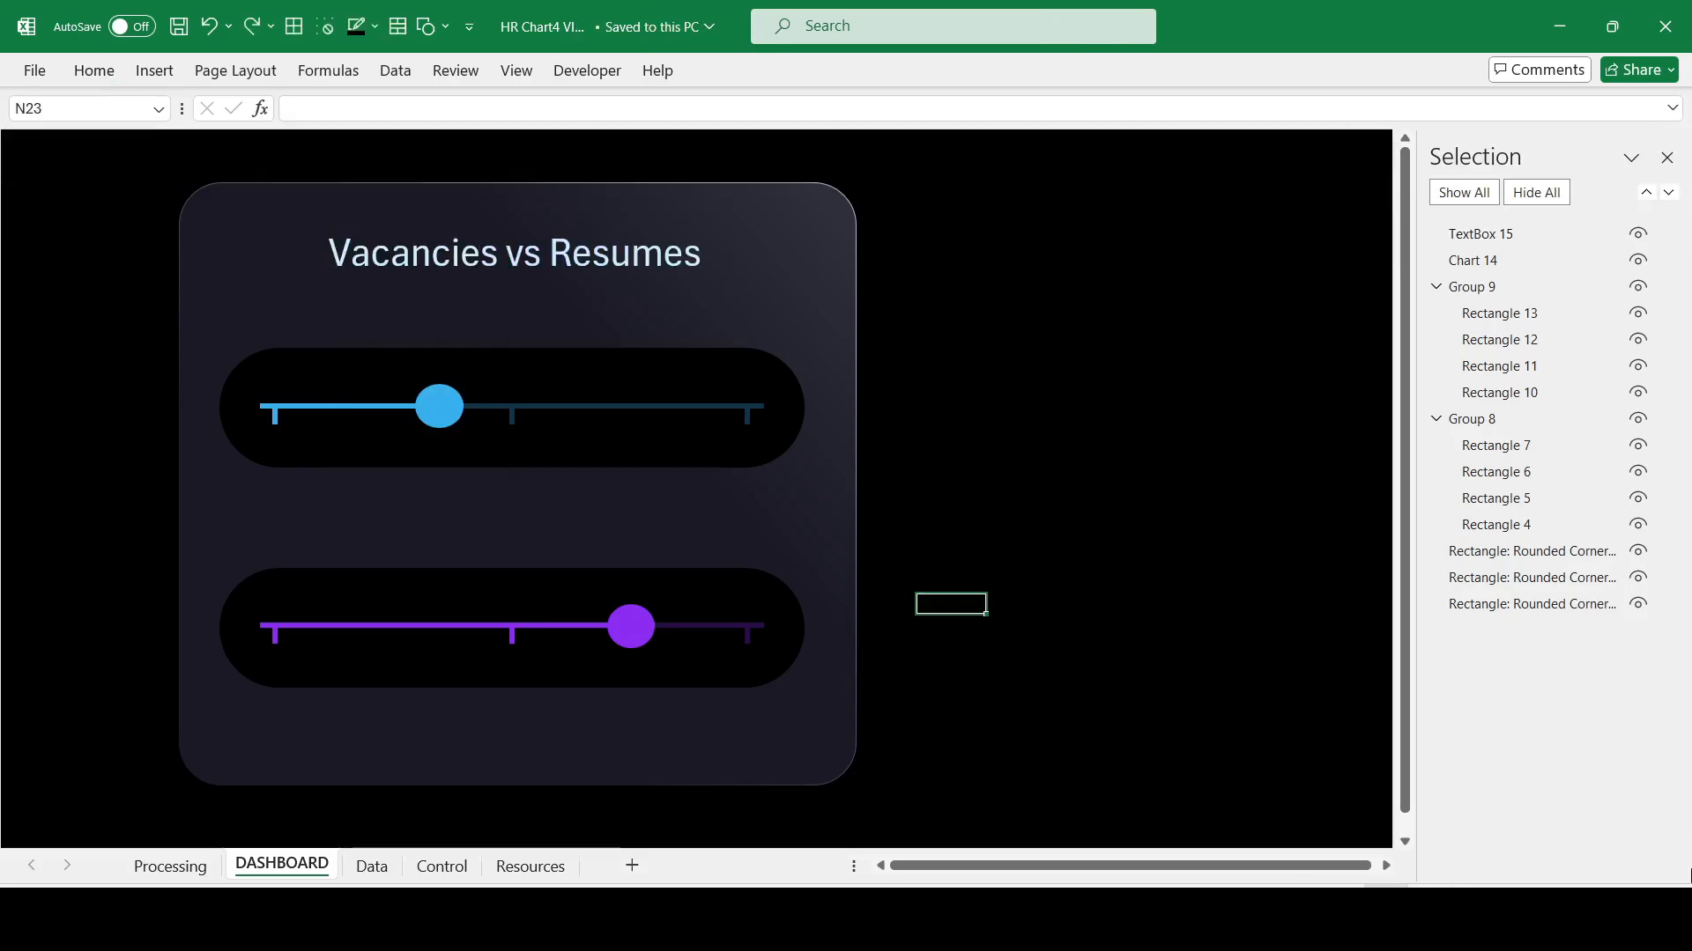
left_click(172, 865)
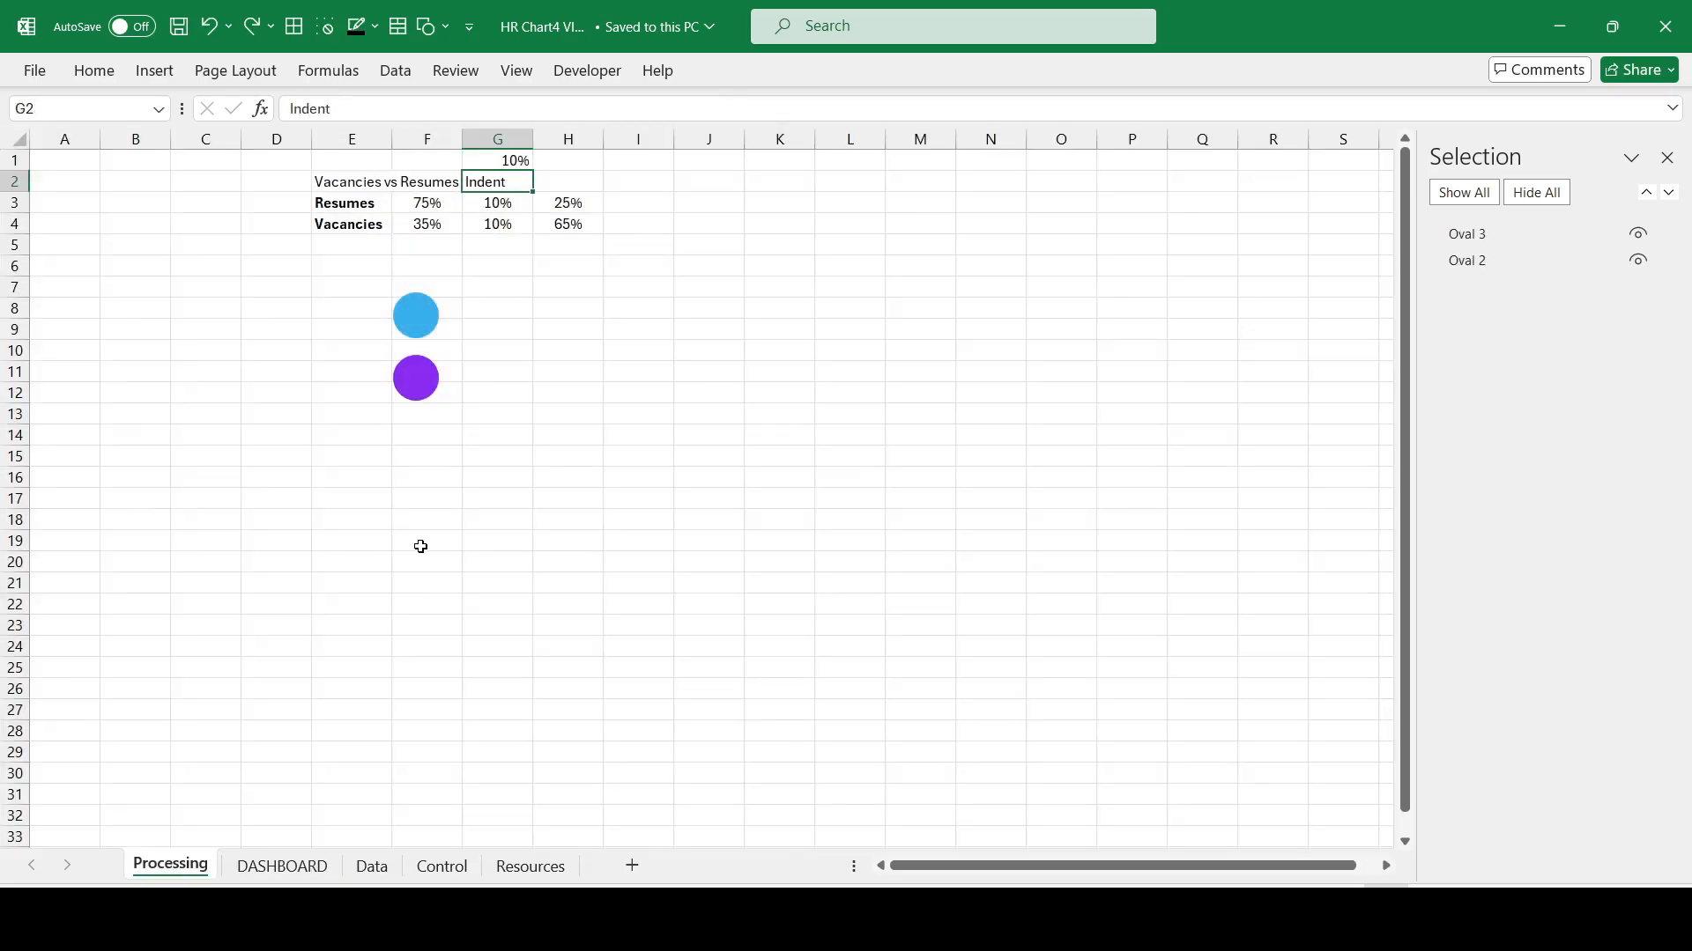
left_click(88, 165)
left_click(135, 163)
type("Applicant to Job Ratio\t Interview\tOffer")
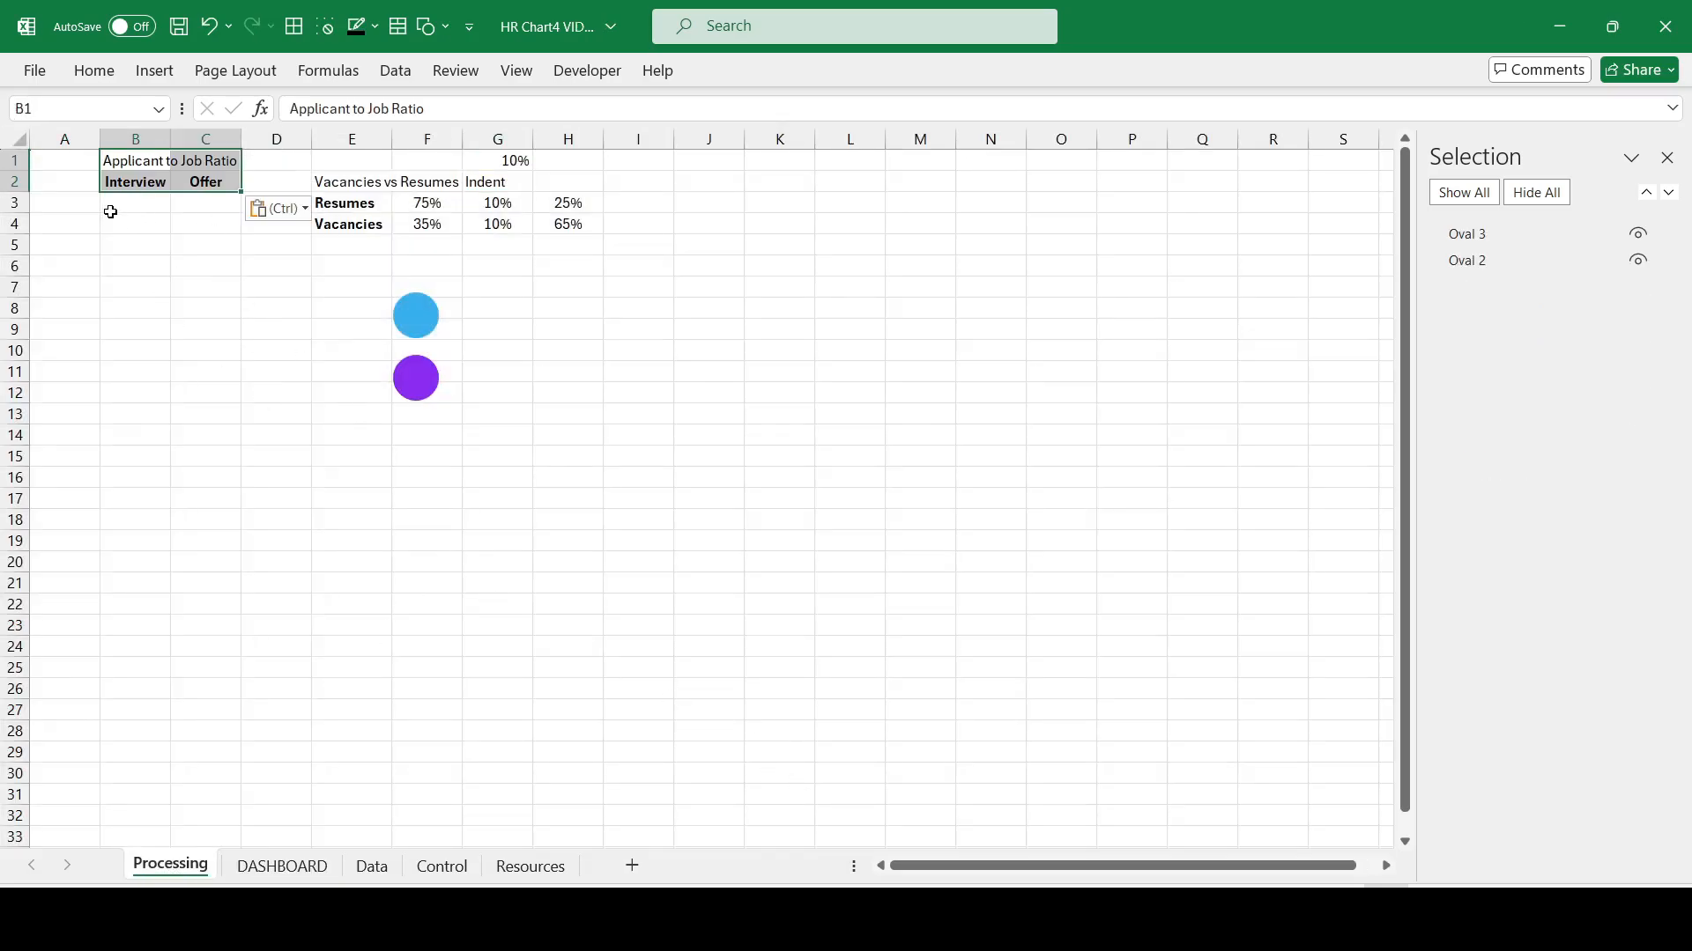
Step: Enter the row heading APJO Weekly in cell A2
left_click(69, 180)
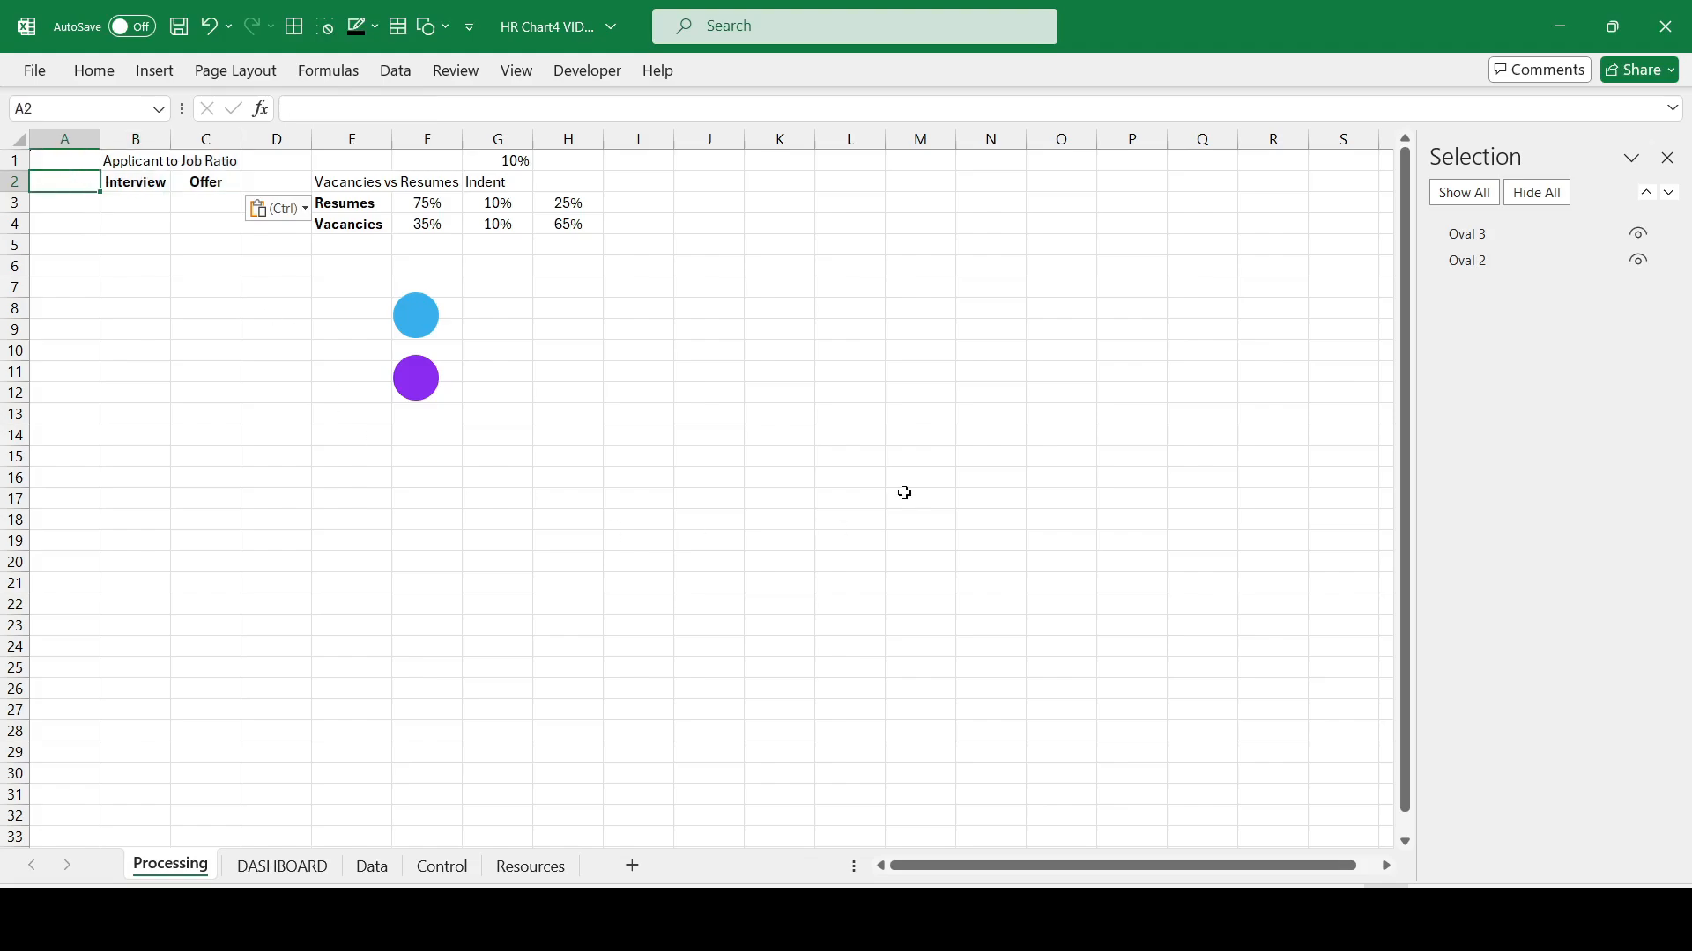
type("APJ")
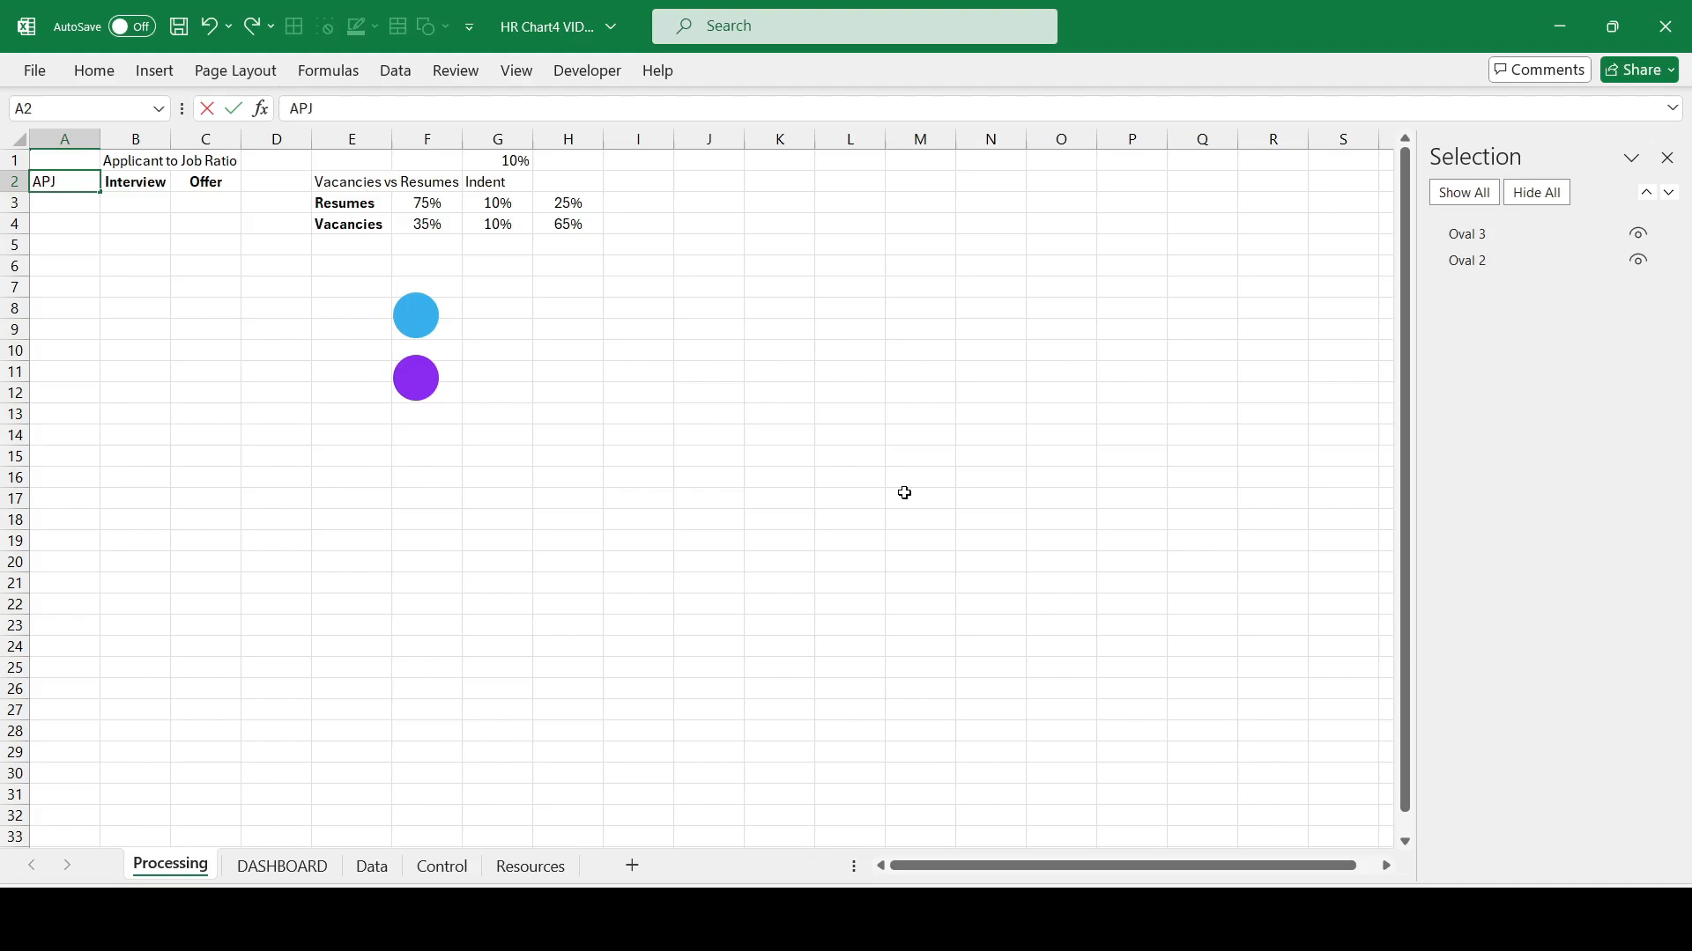
type("O Weekly")
key("Return")
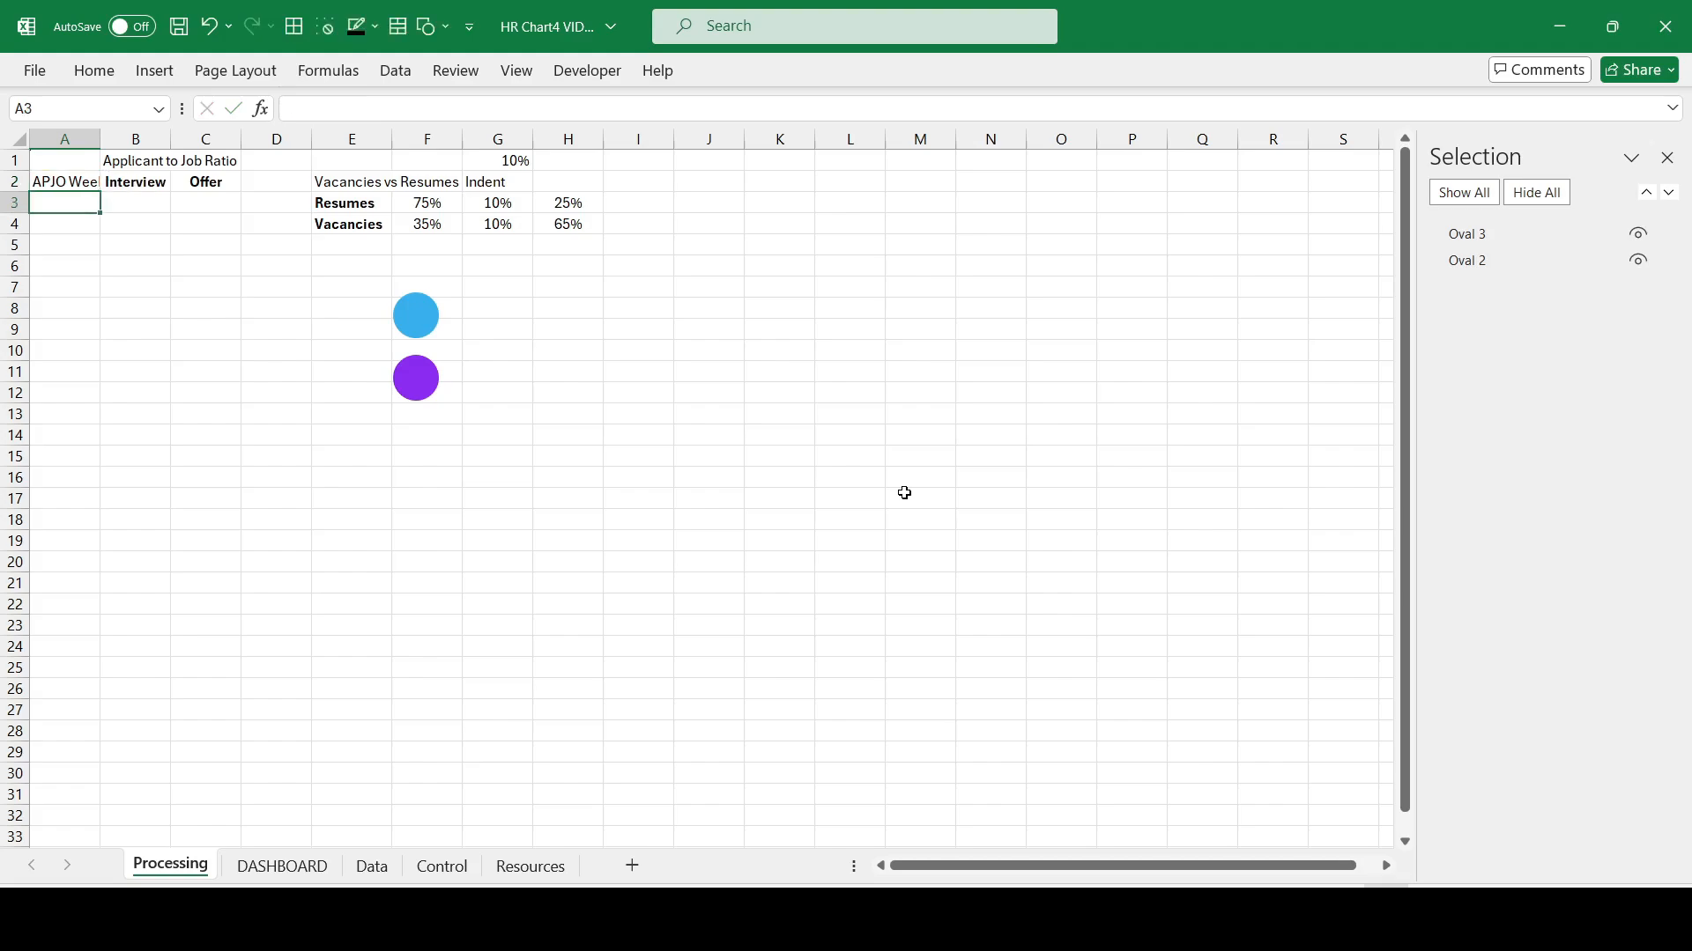
Step: Enter the boundary labels start in cell A3 and end in cell A11
type("st")
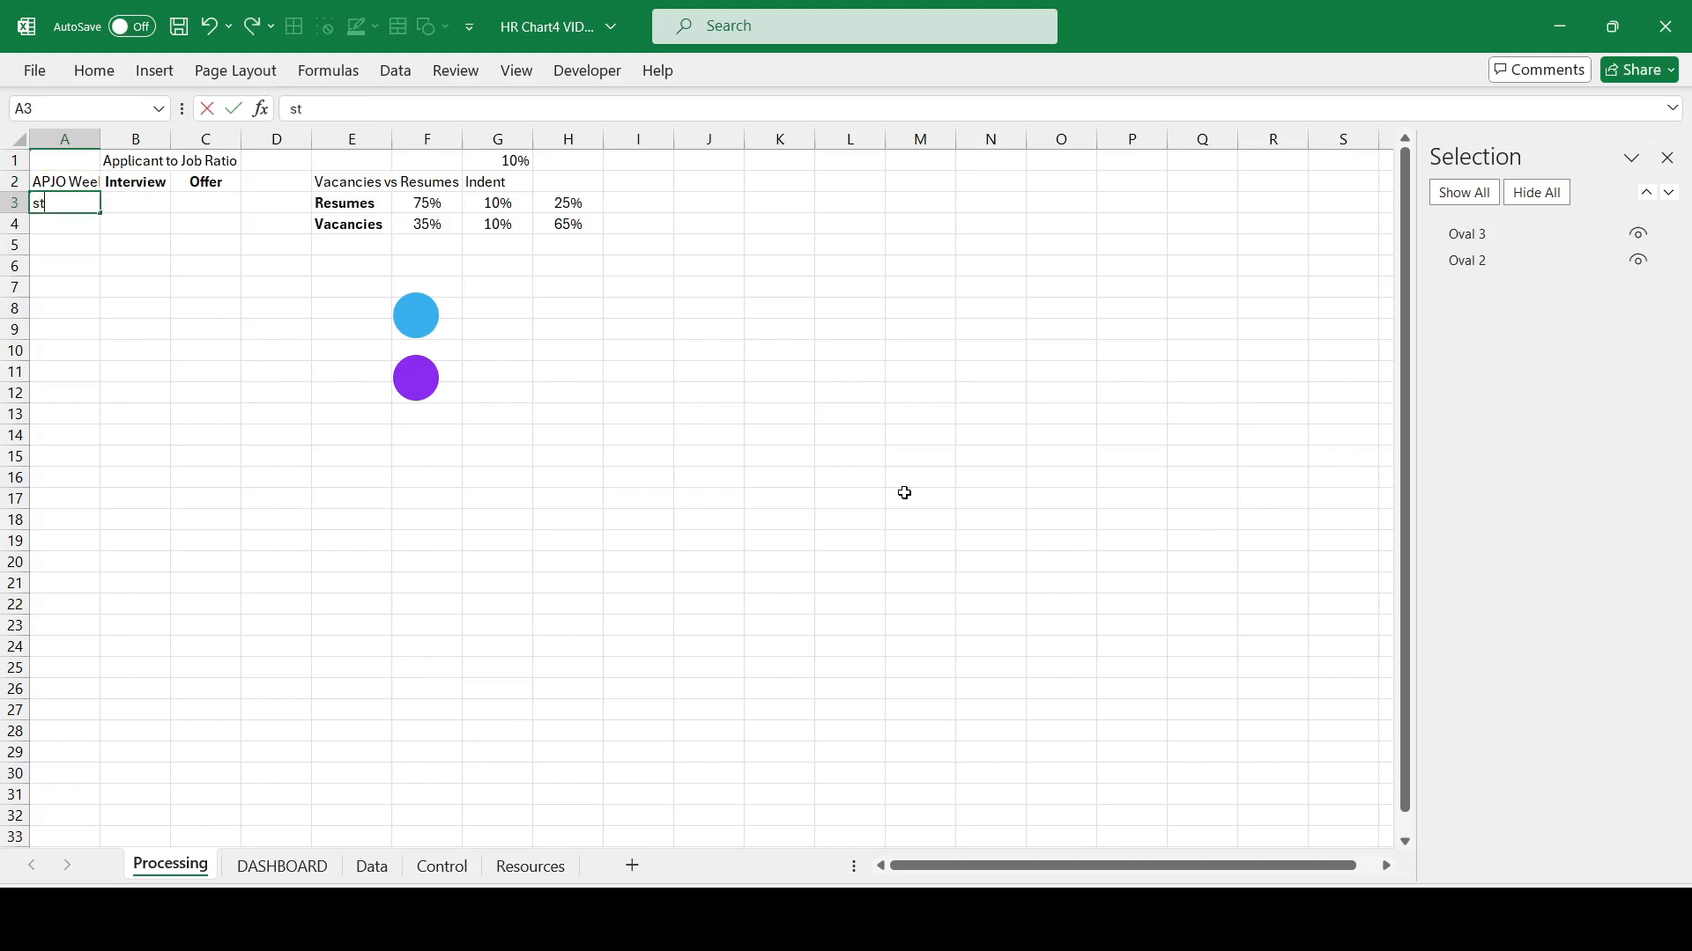
type("art")
key("Return")
key("Down")
key("Down")
key("Down")
key("Down")
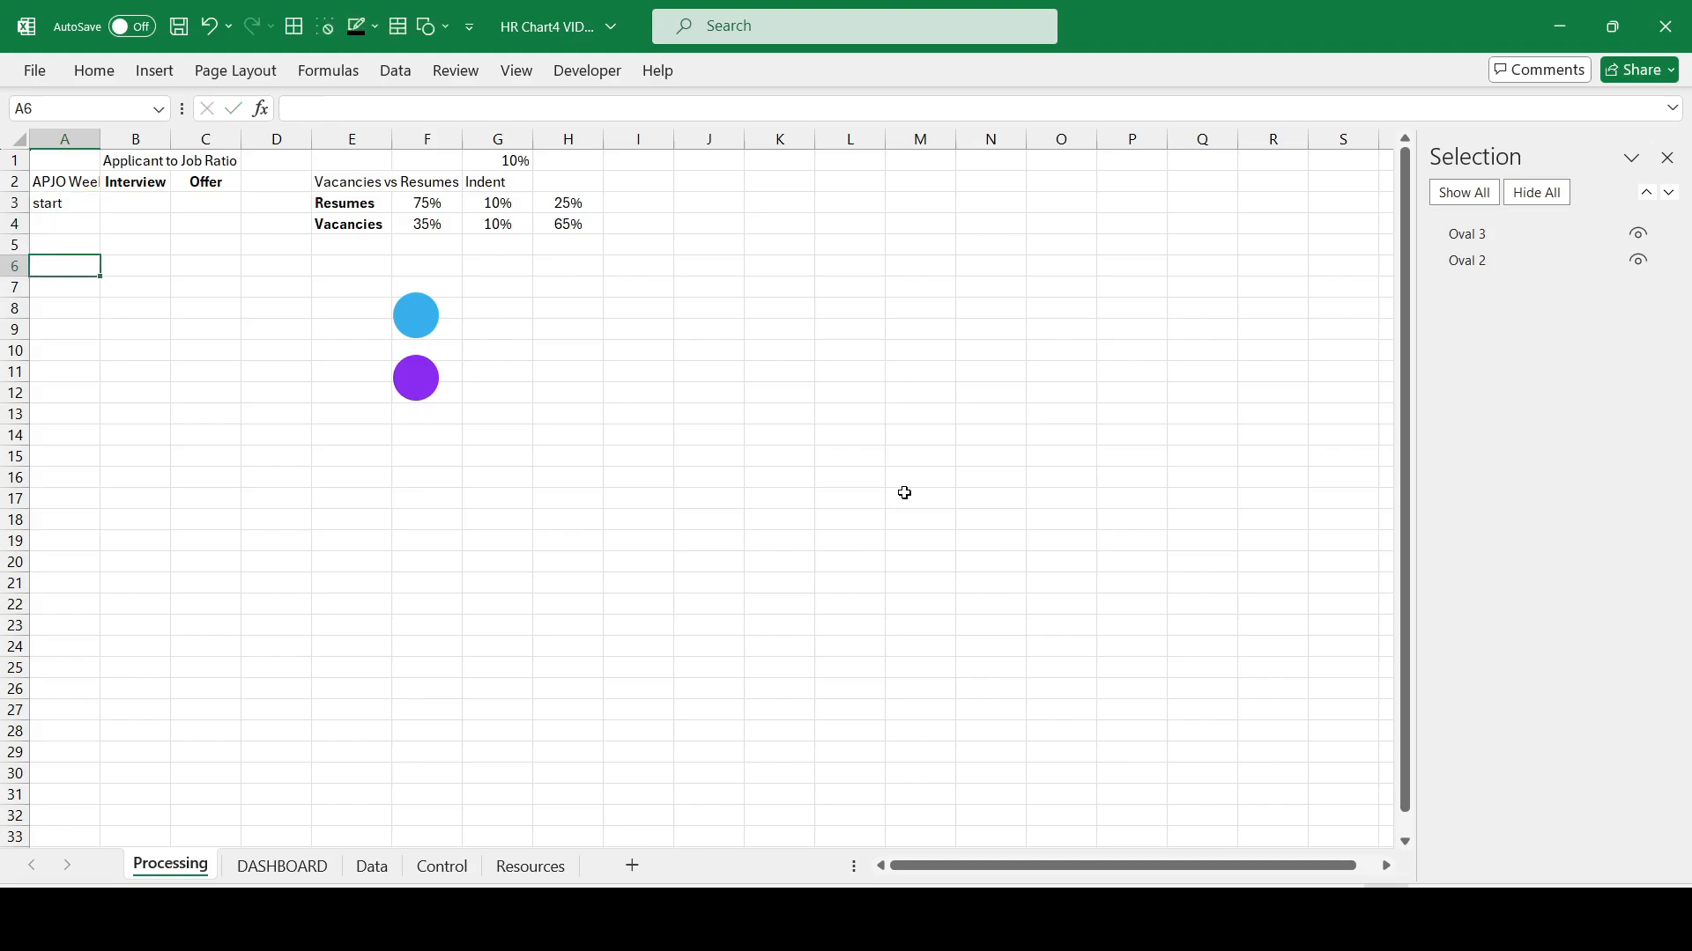
key("Down")
key("Down")
key("Down")
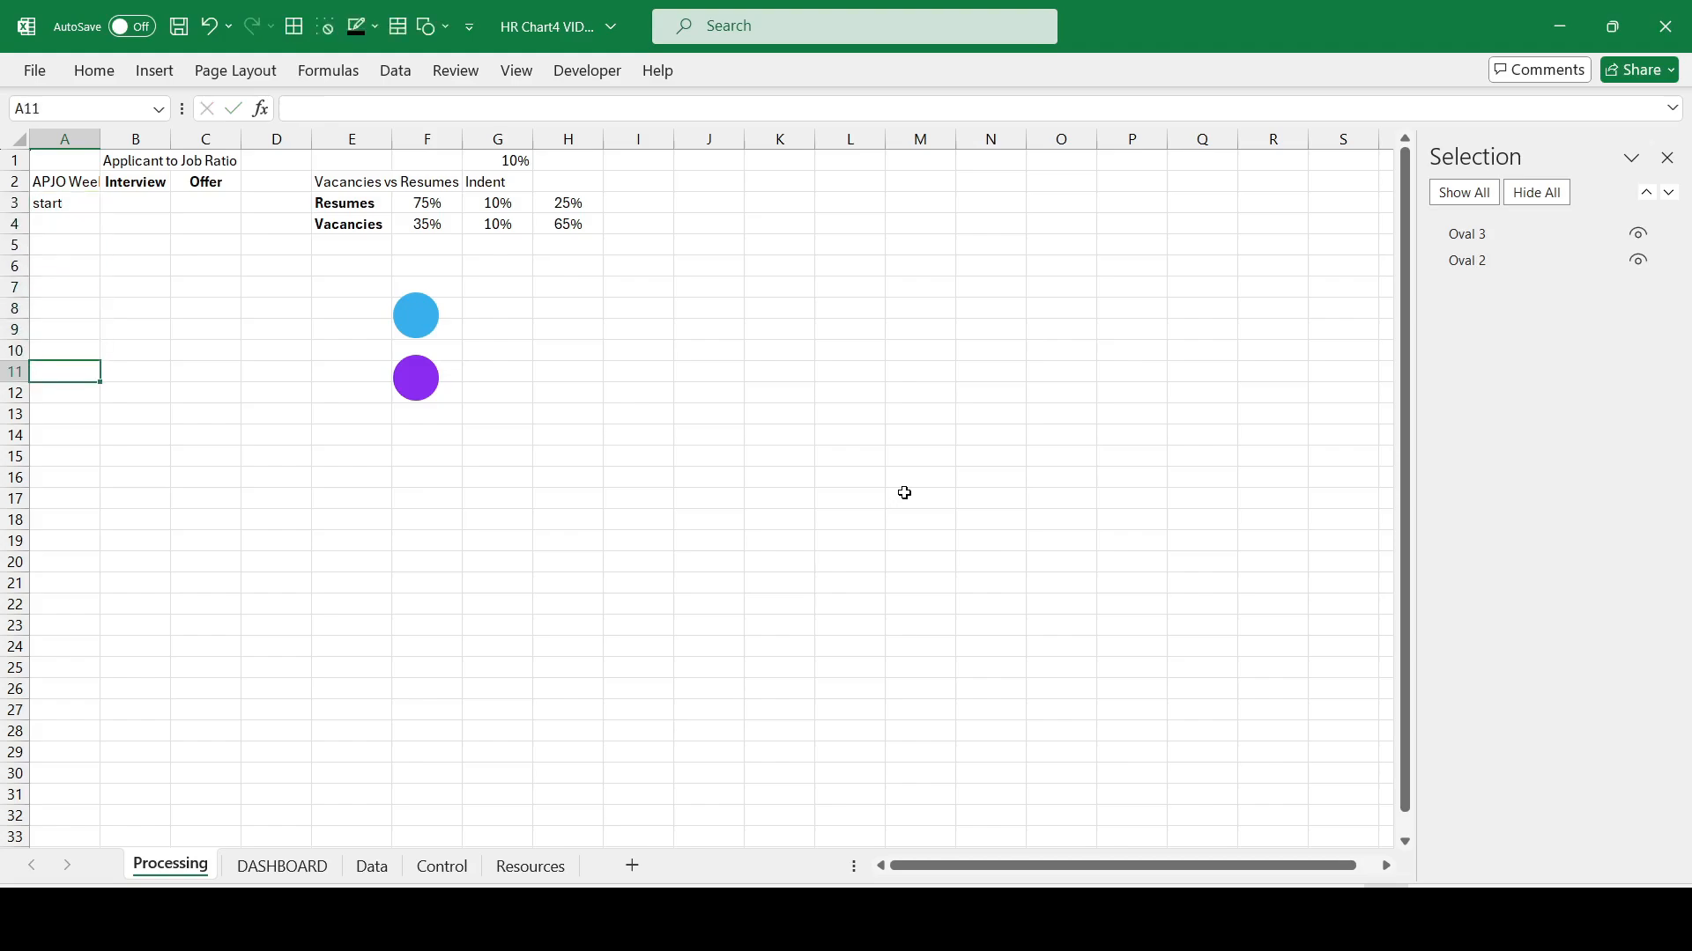
type("end")
Step: Fill A4:A10 with the weekdays Sunday through Saturday and widen column A to fit its labels
key("Right")
key("Up")
key("Up")
key("Up")
key("Up")
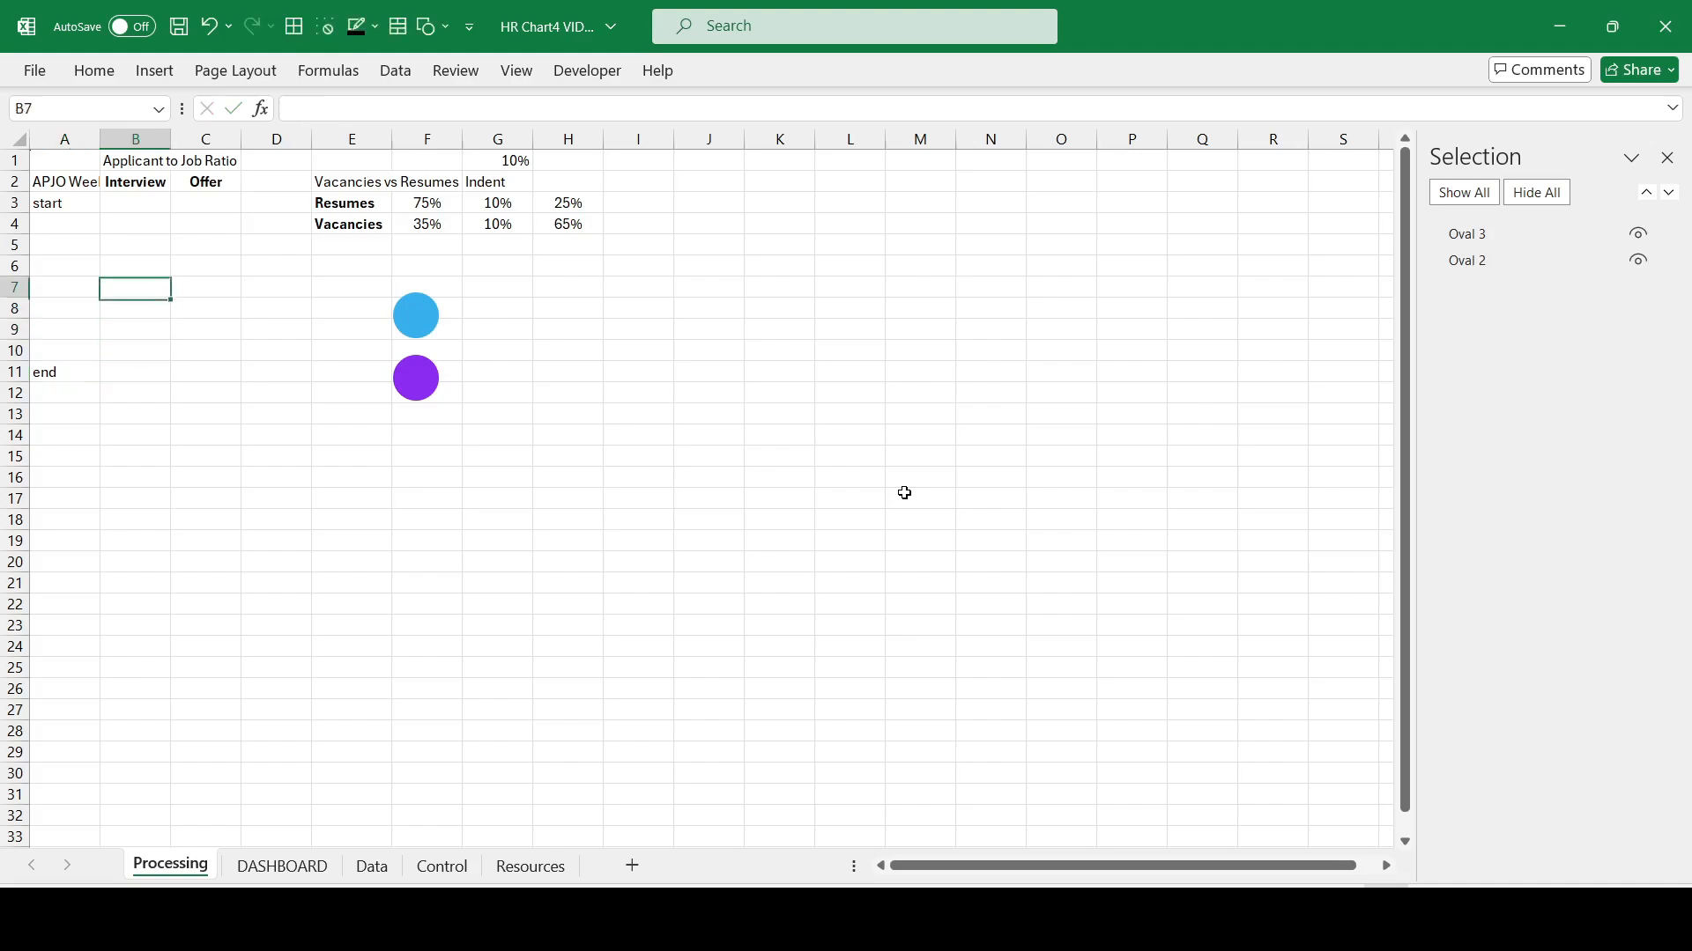
key("Left")
key("Up")
key("Up")
key("Up")
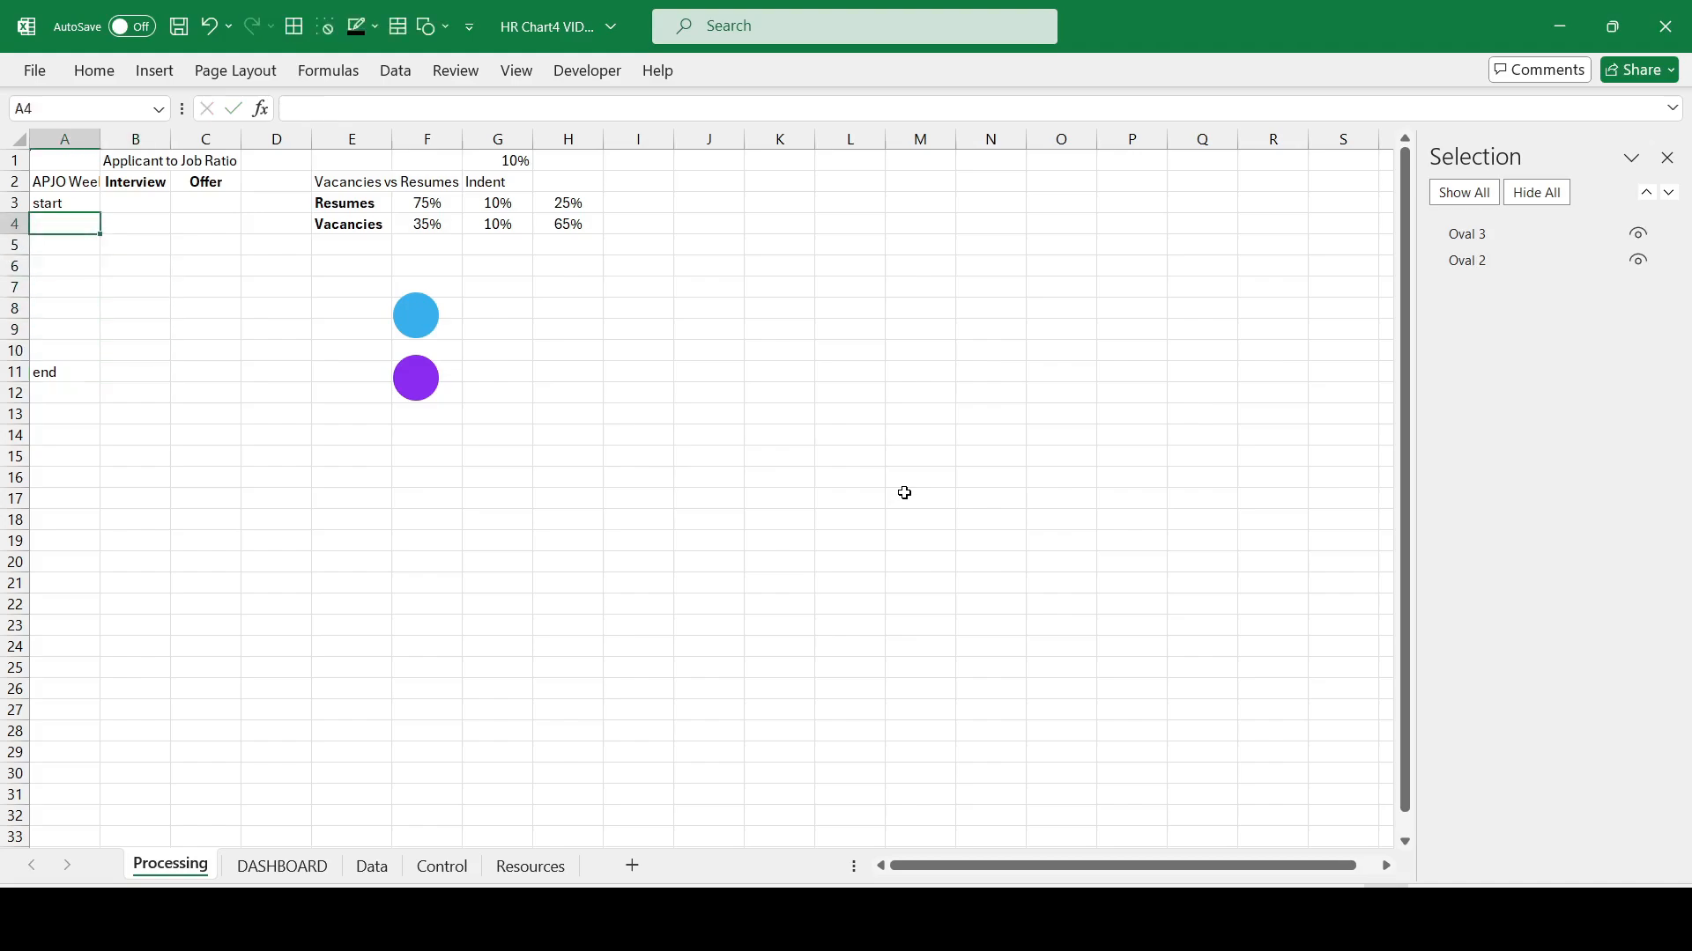
type("Sunday")
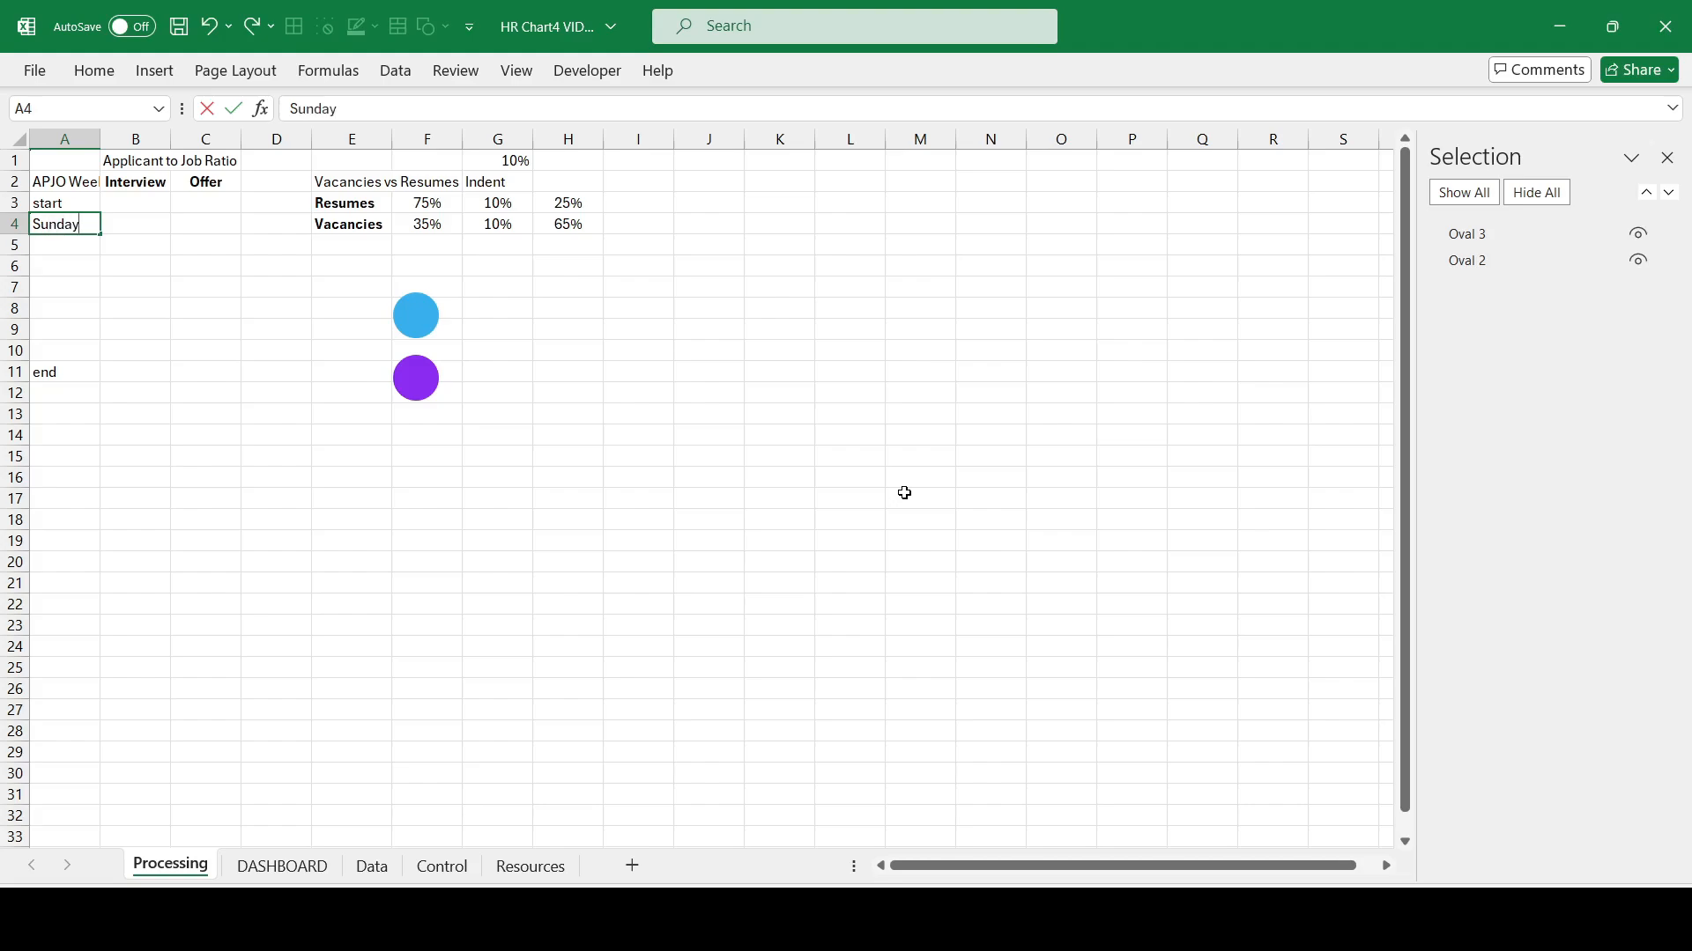
key("ctrl+Return")
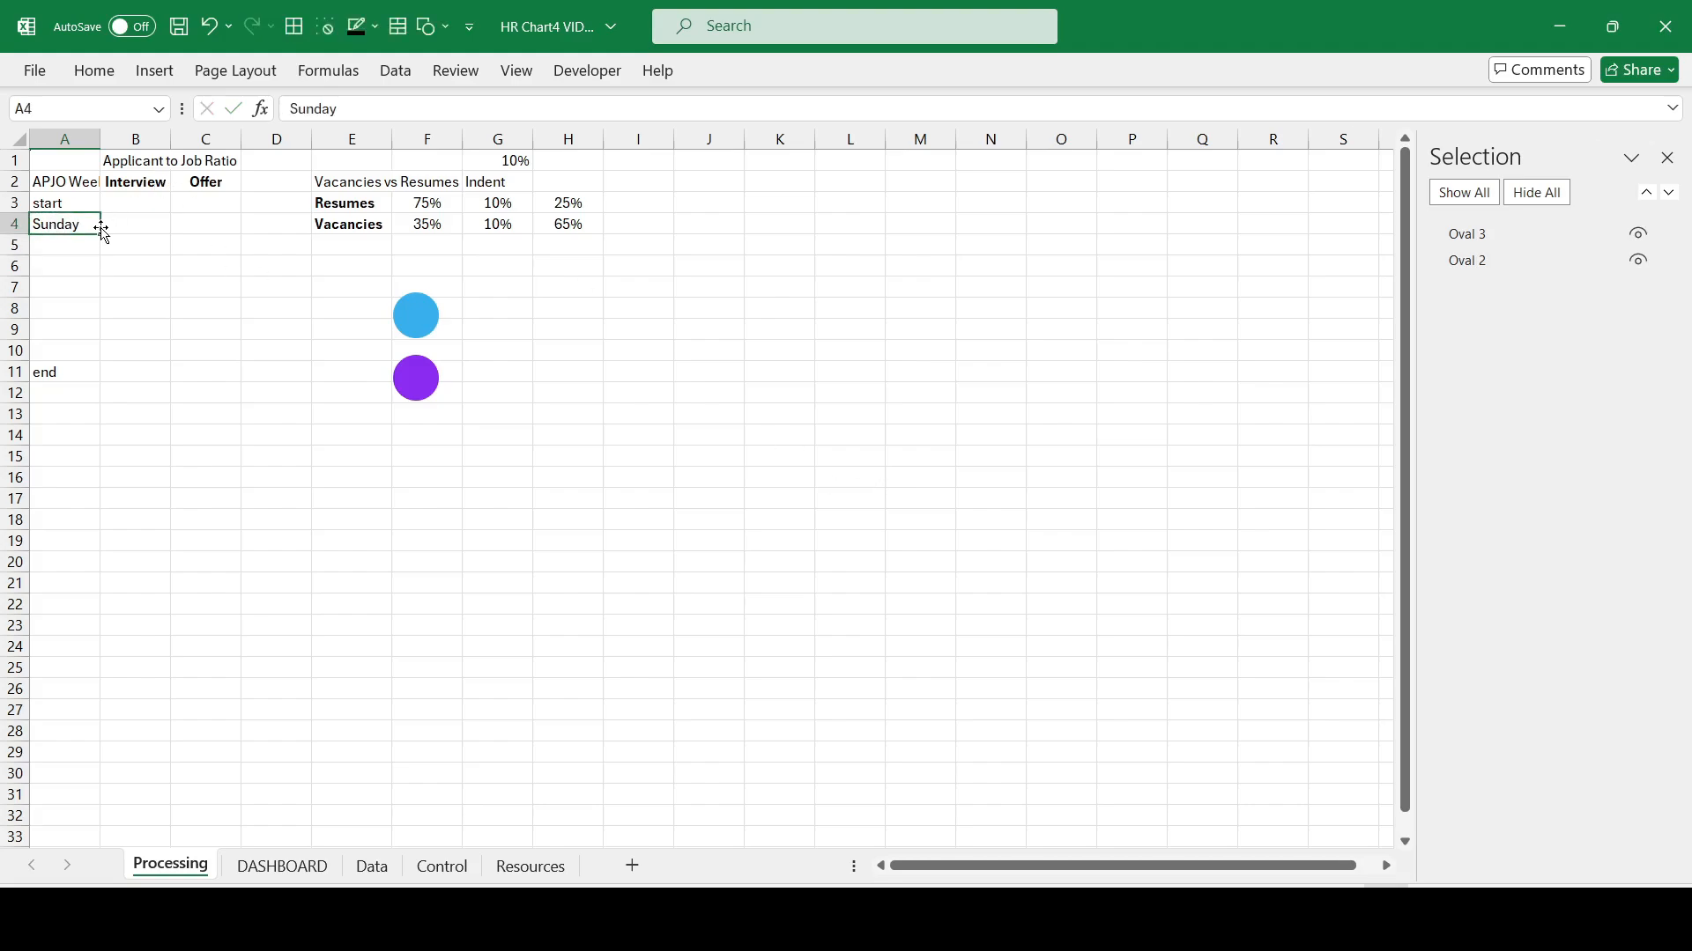
left_click_drag(102, 234, 87, 365)
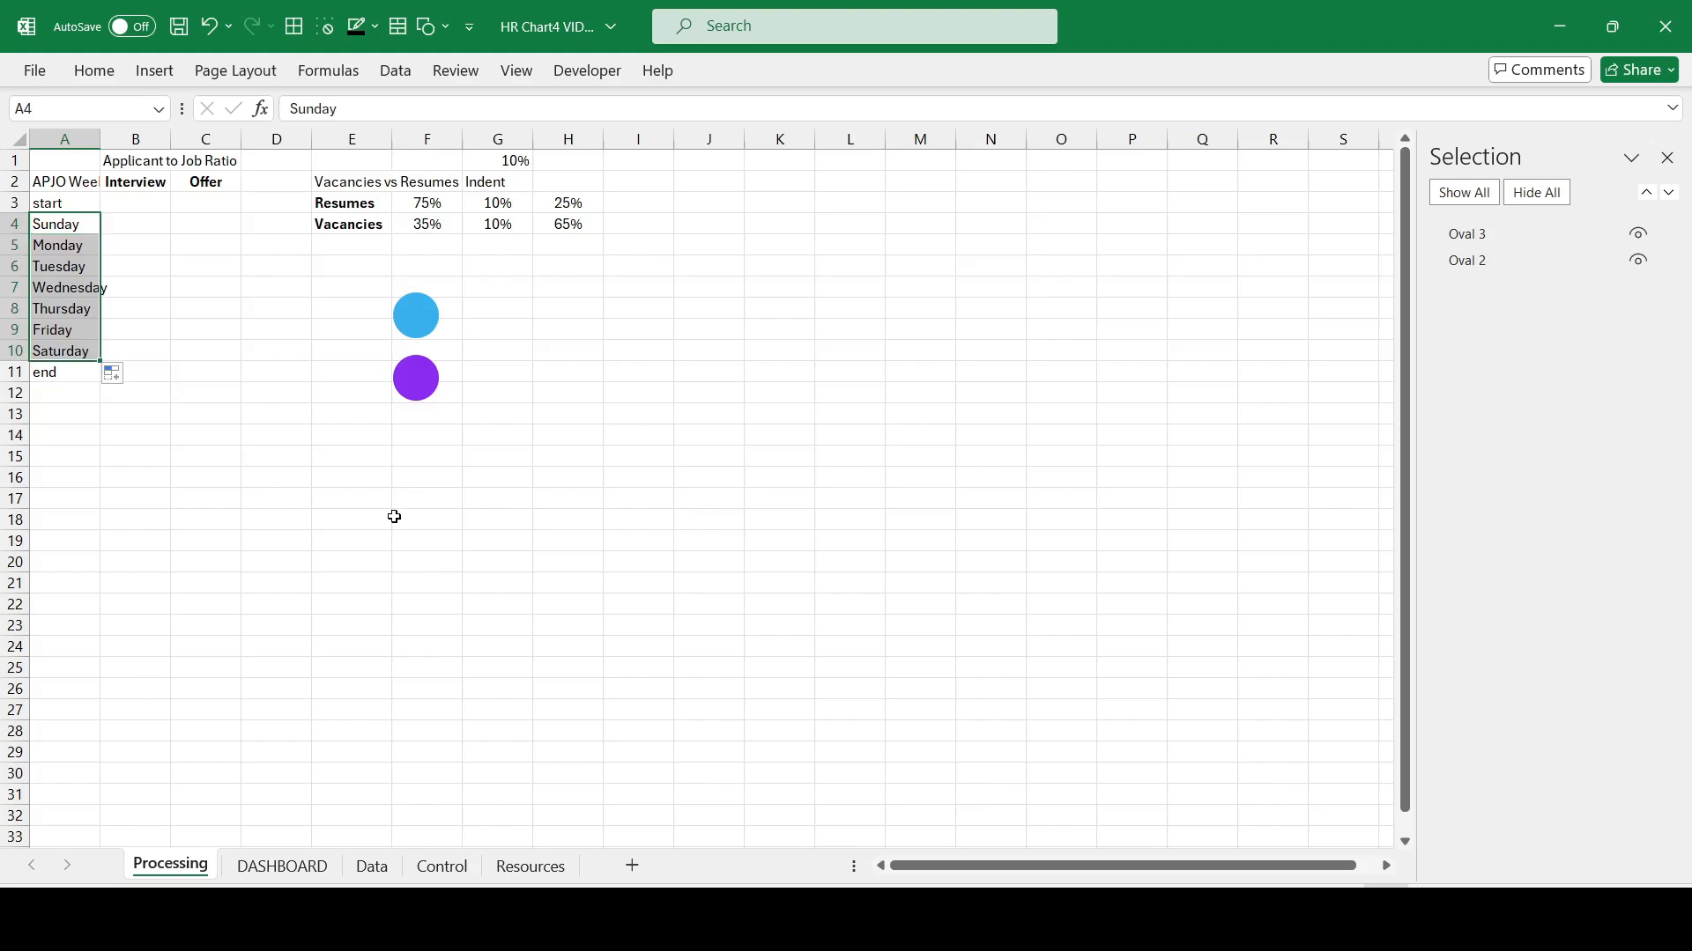
left_click_drag(98, 139, 118, 139)
Step: Enter =RANDBETWEEN(10,35) in B4 and fill it across B4:C10 for both Interview and Offer
left_click(161, 229)
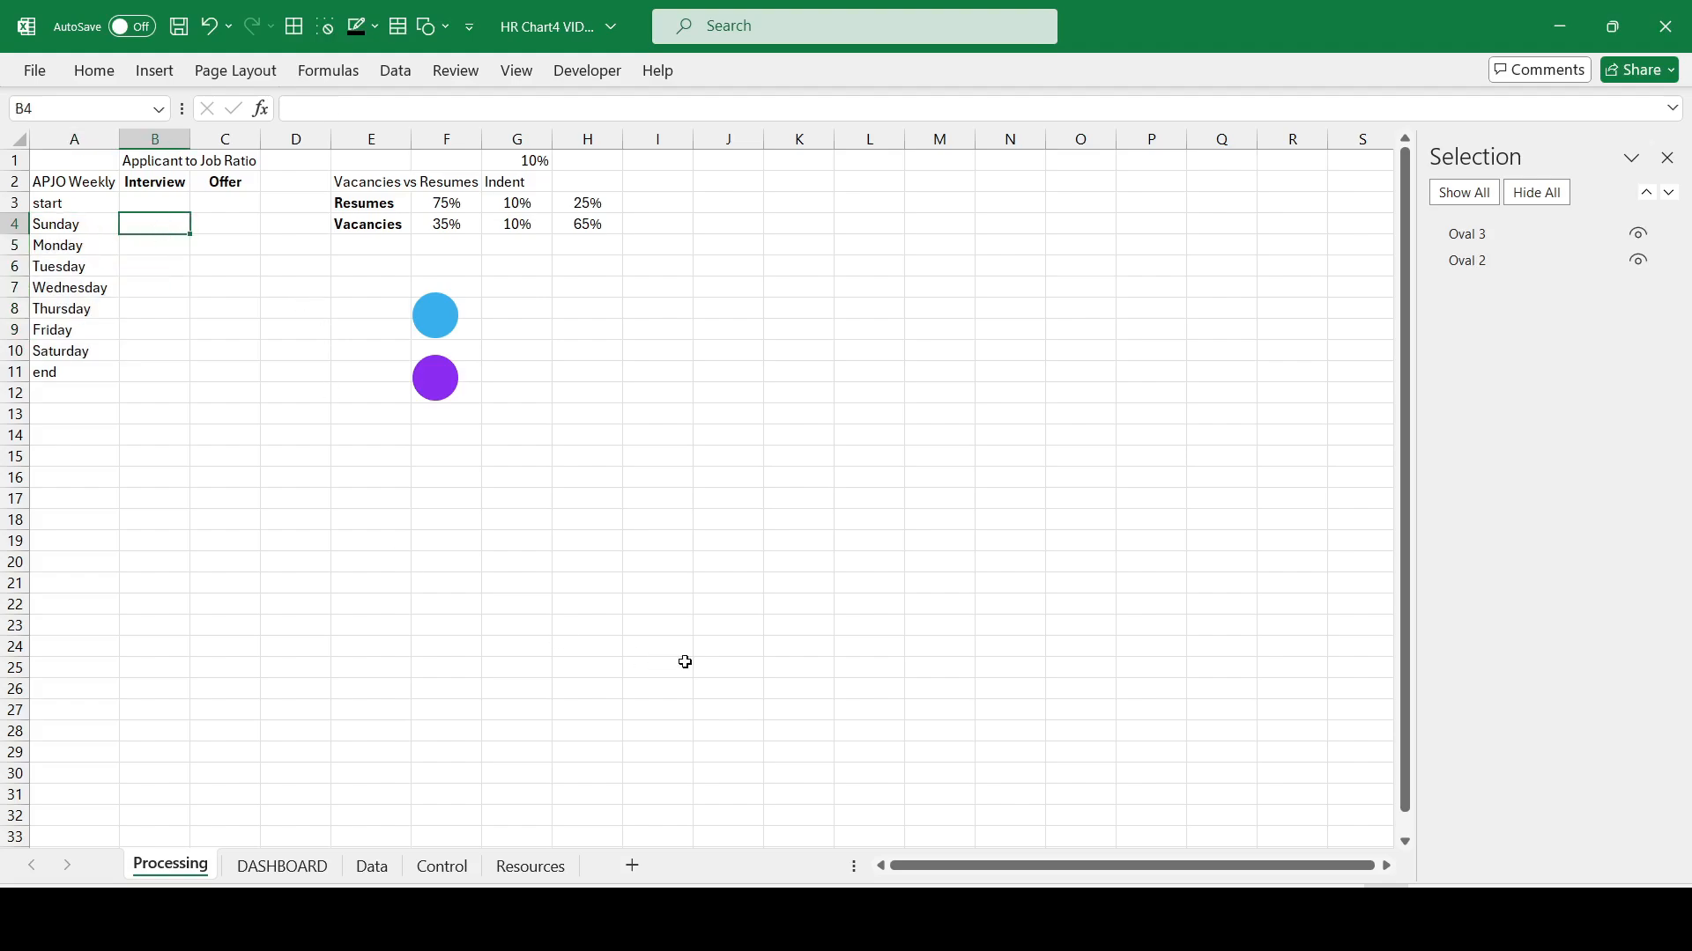
type("=ra")
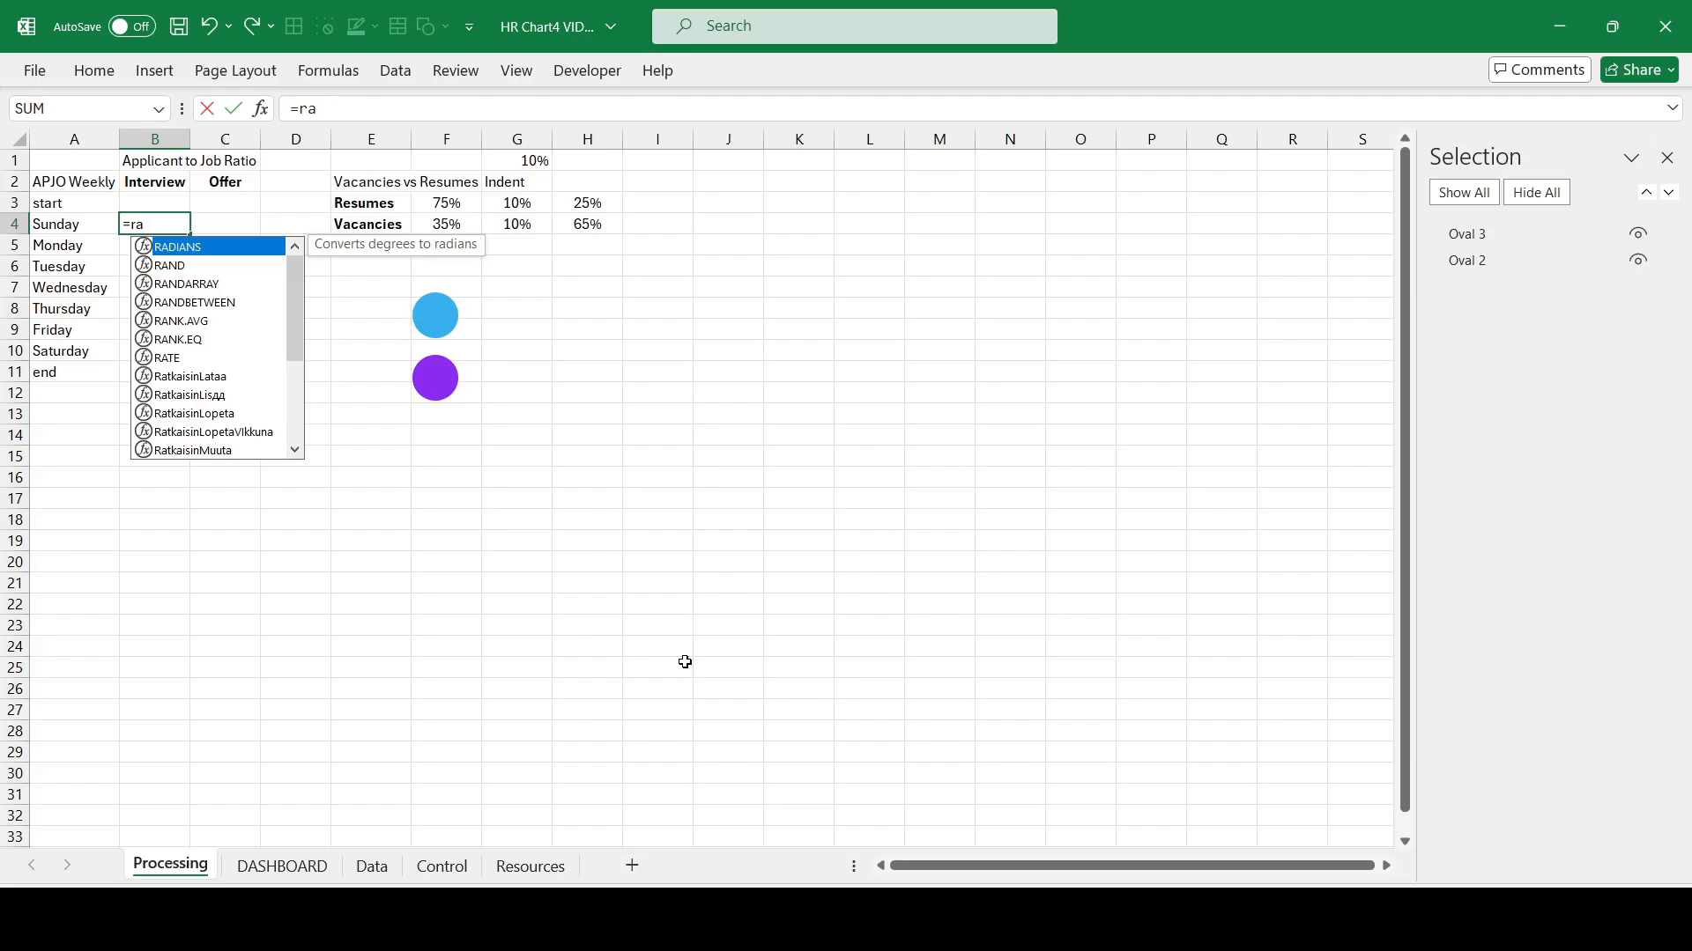
key("Down")
key("Down")
key("Down")
key("Tab")
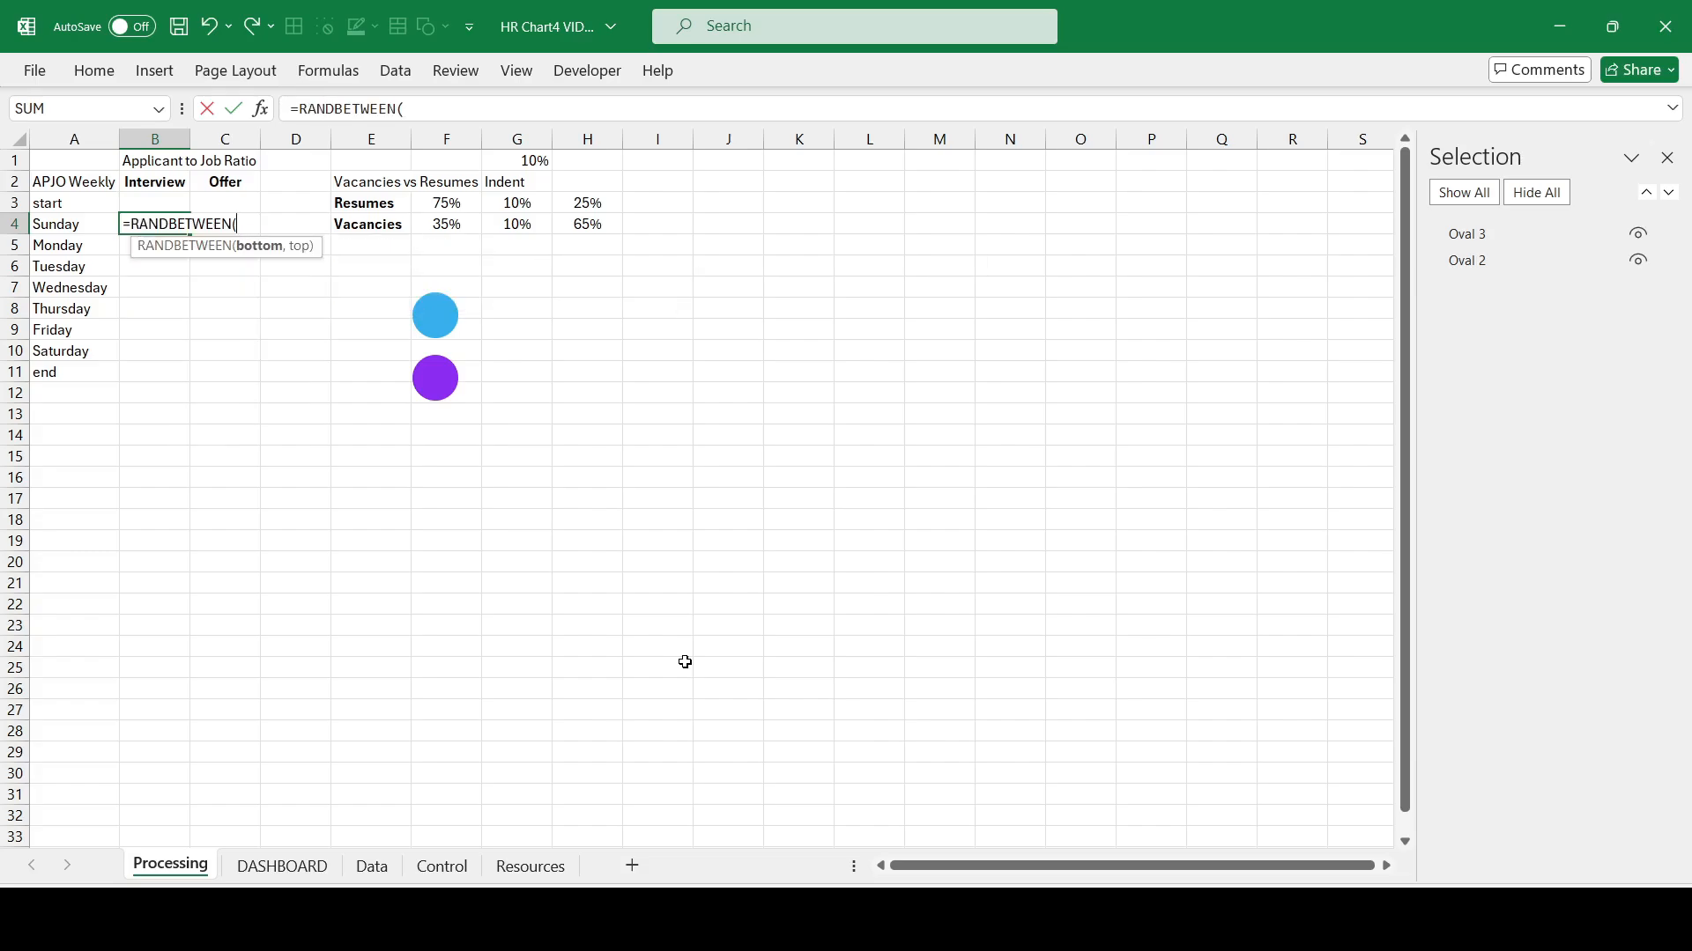
type("10,35)")
key("ctrl+Return")
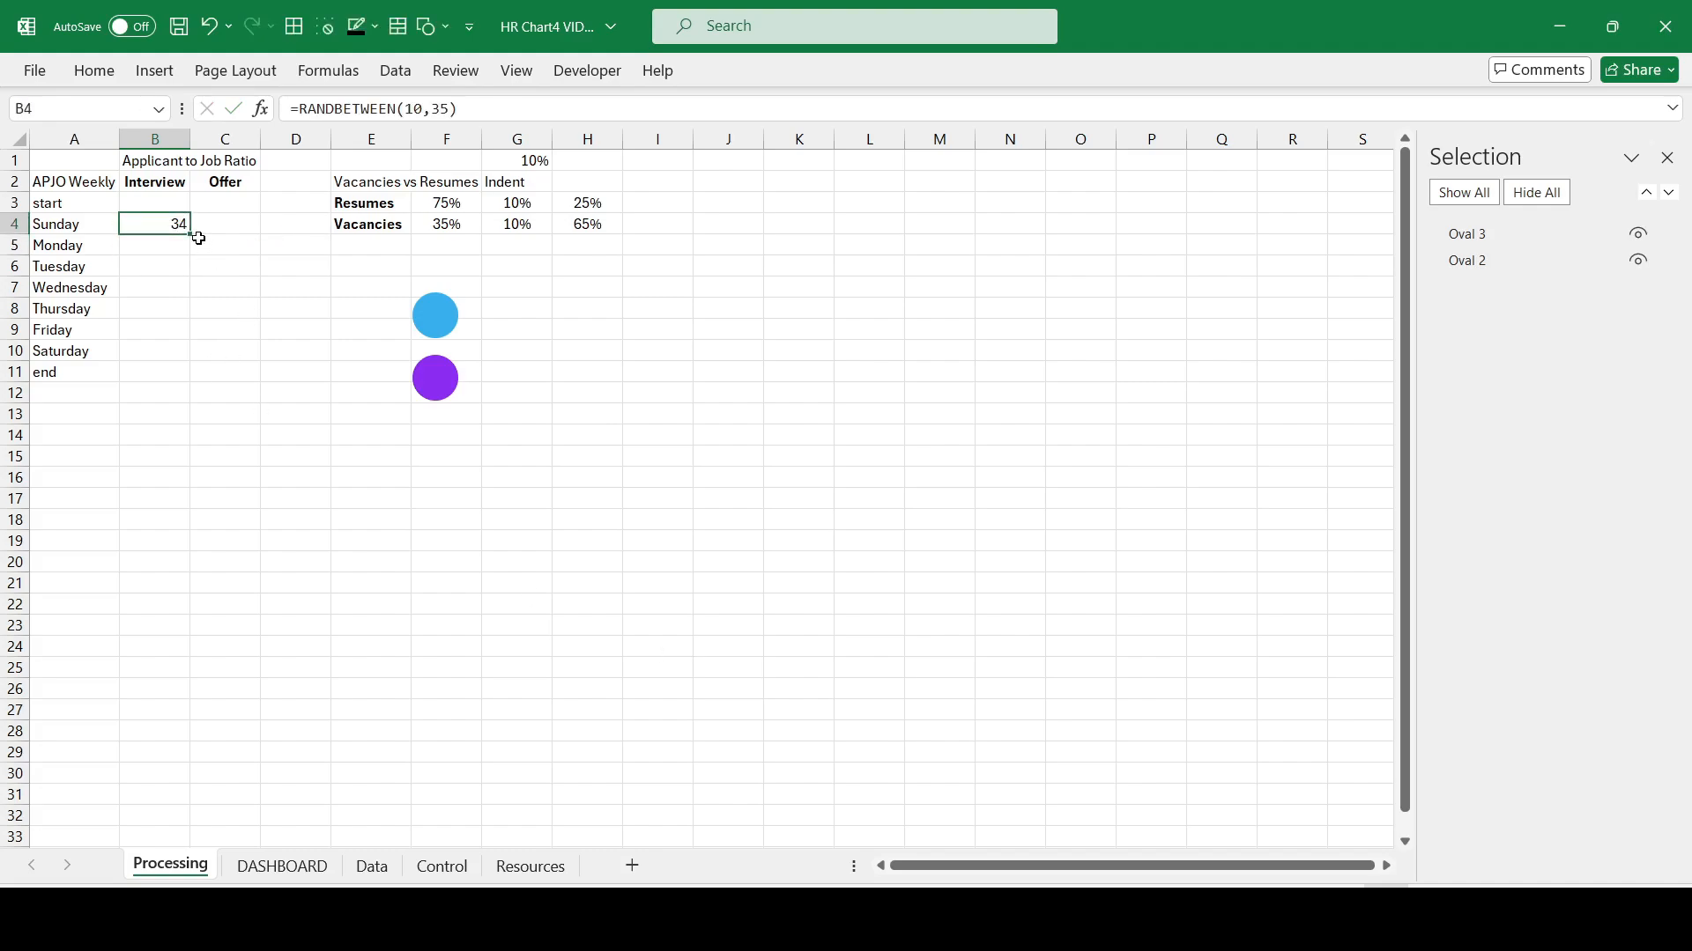
left_click_drag(191, 239, 257, 360)
Step: Replace the random formulas in B4:C10 with their fixed values using Paste Special Values
right_click(196, 271)
left_click(208, 256)
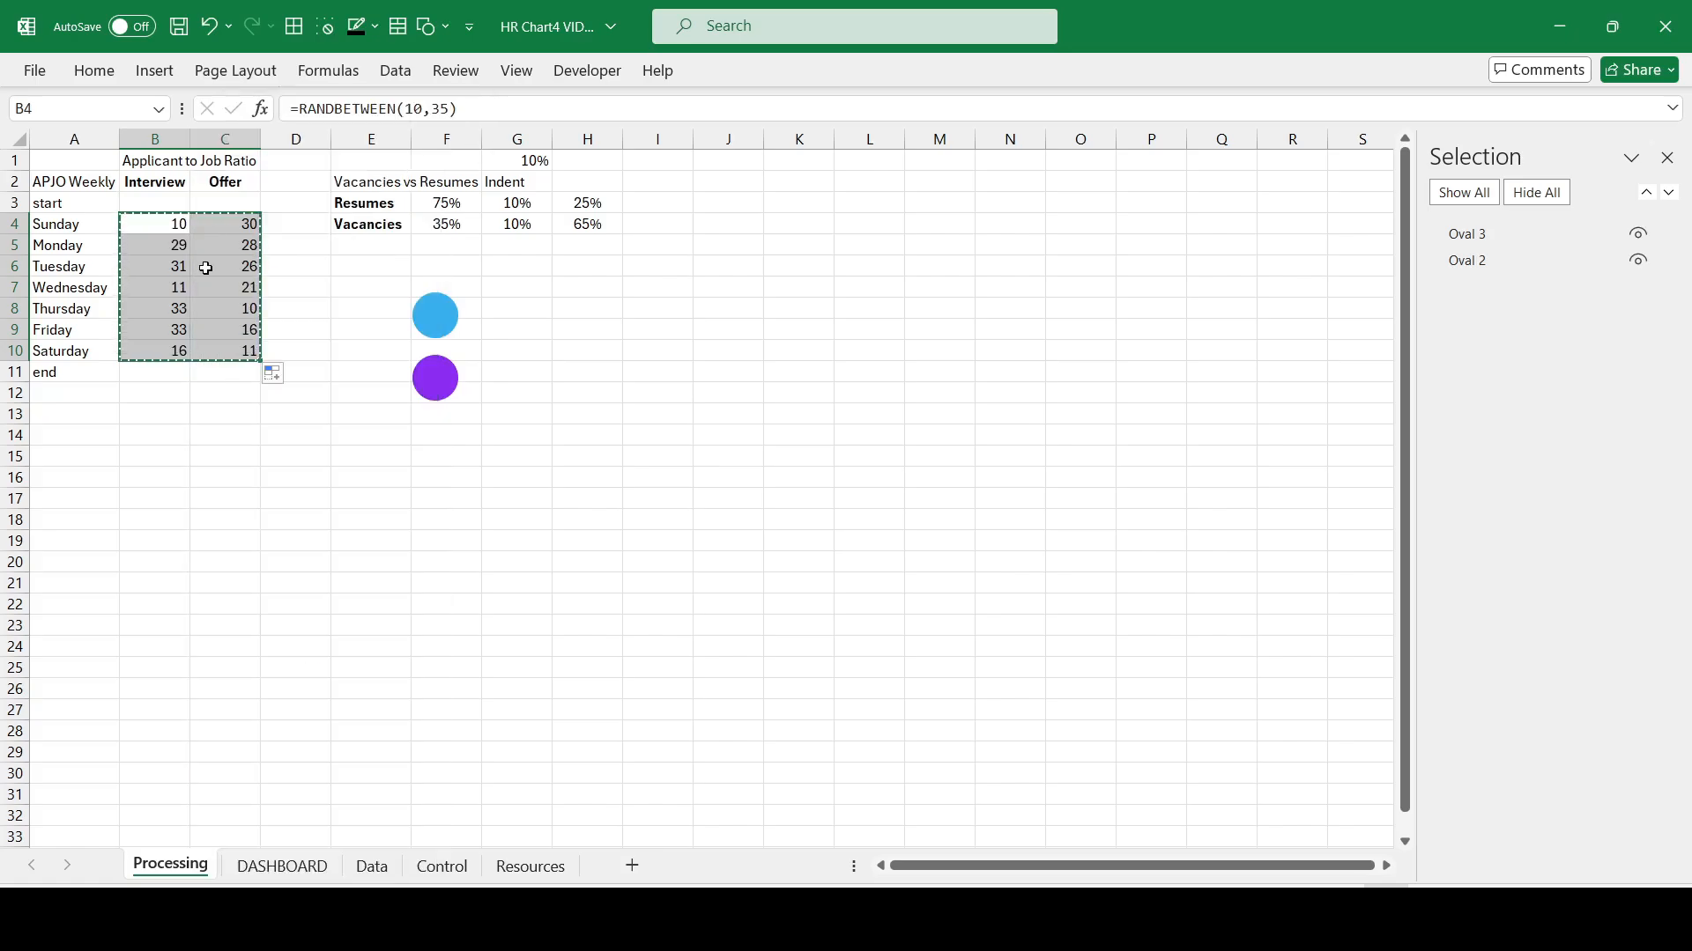
right_click(142, 231)
left_click(178, 330)
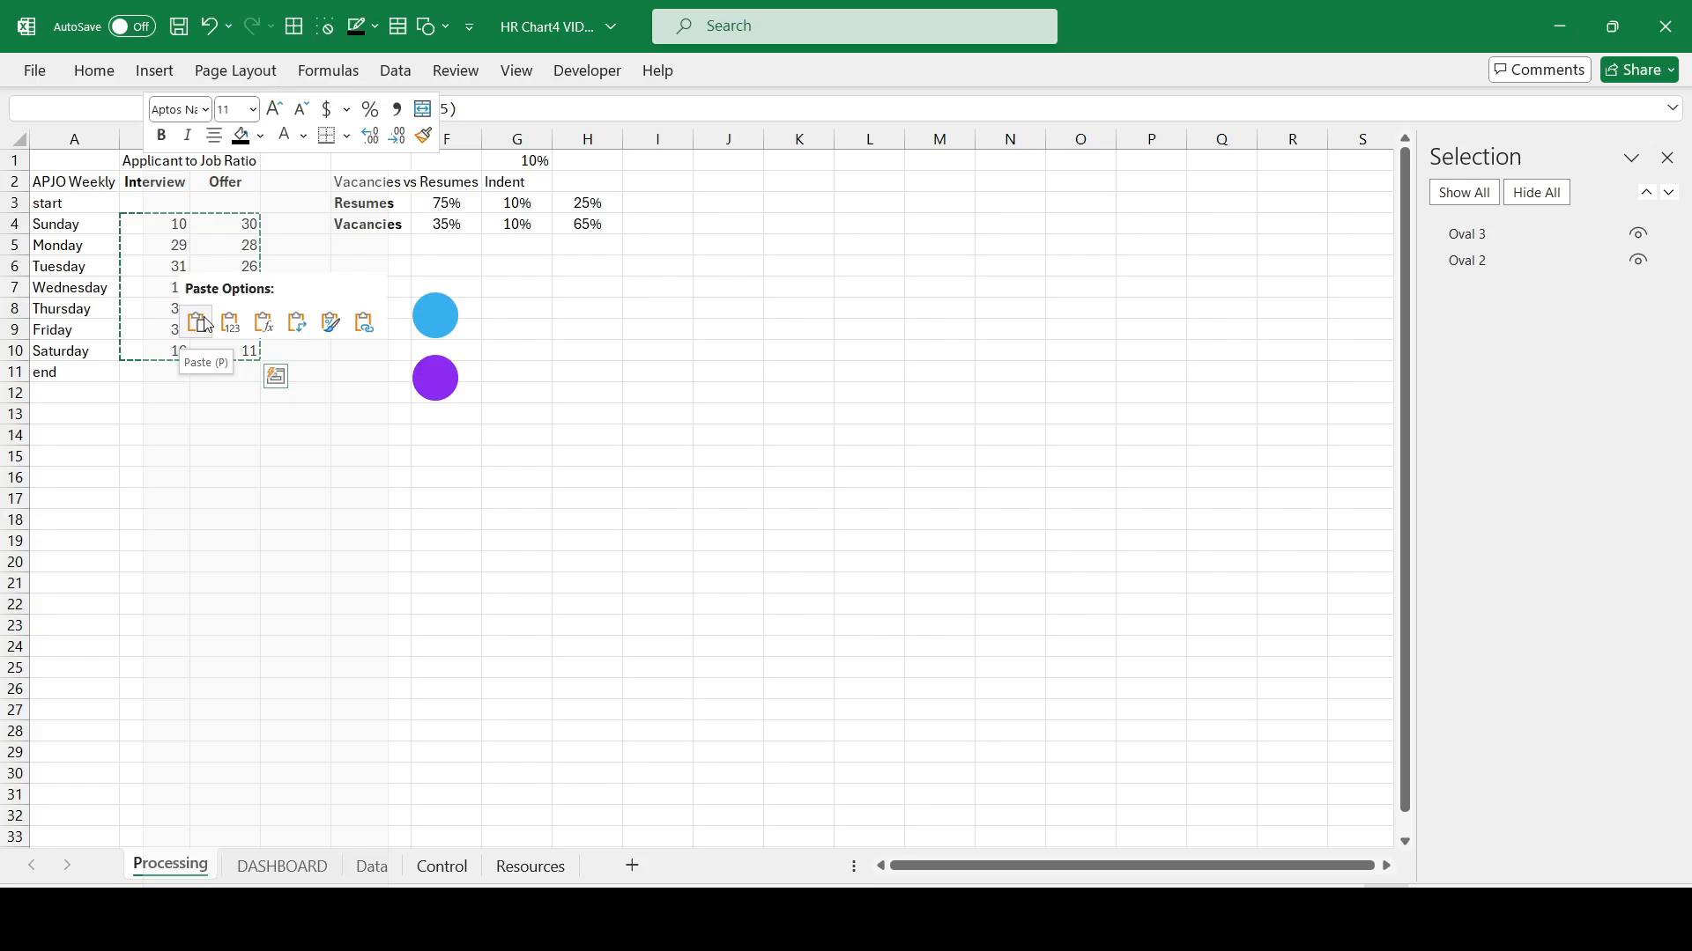
right_click(152, 227)
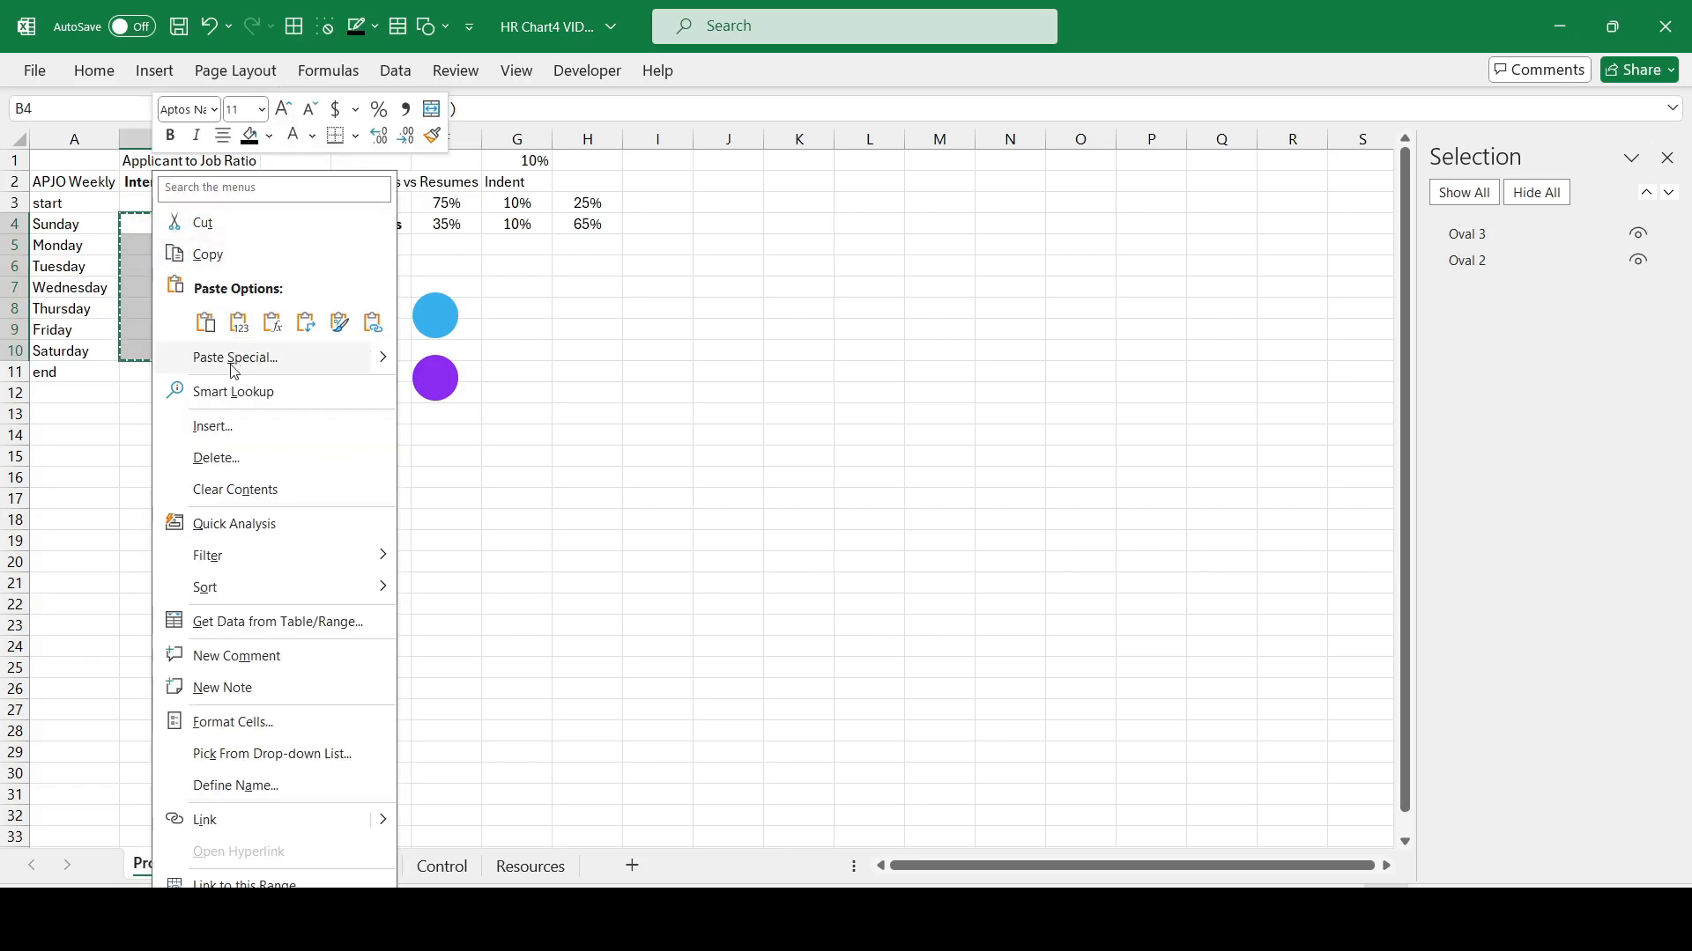
left_click(236, 352)
left_click(77, 316)
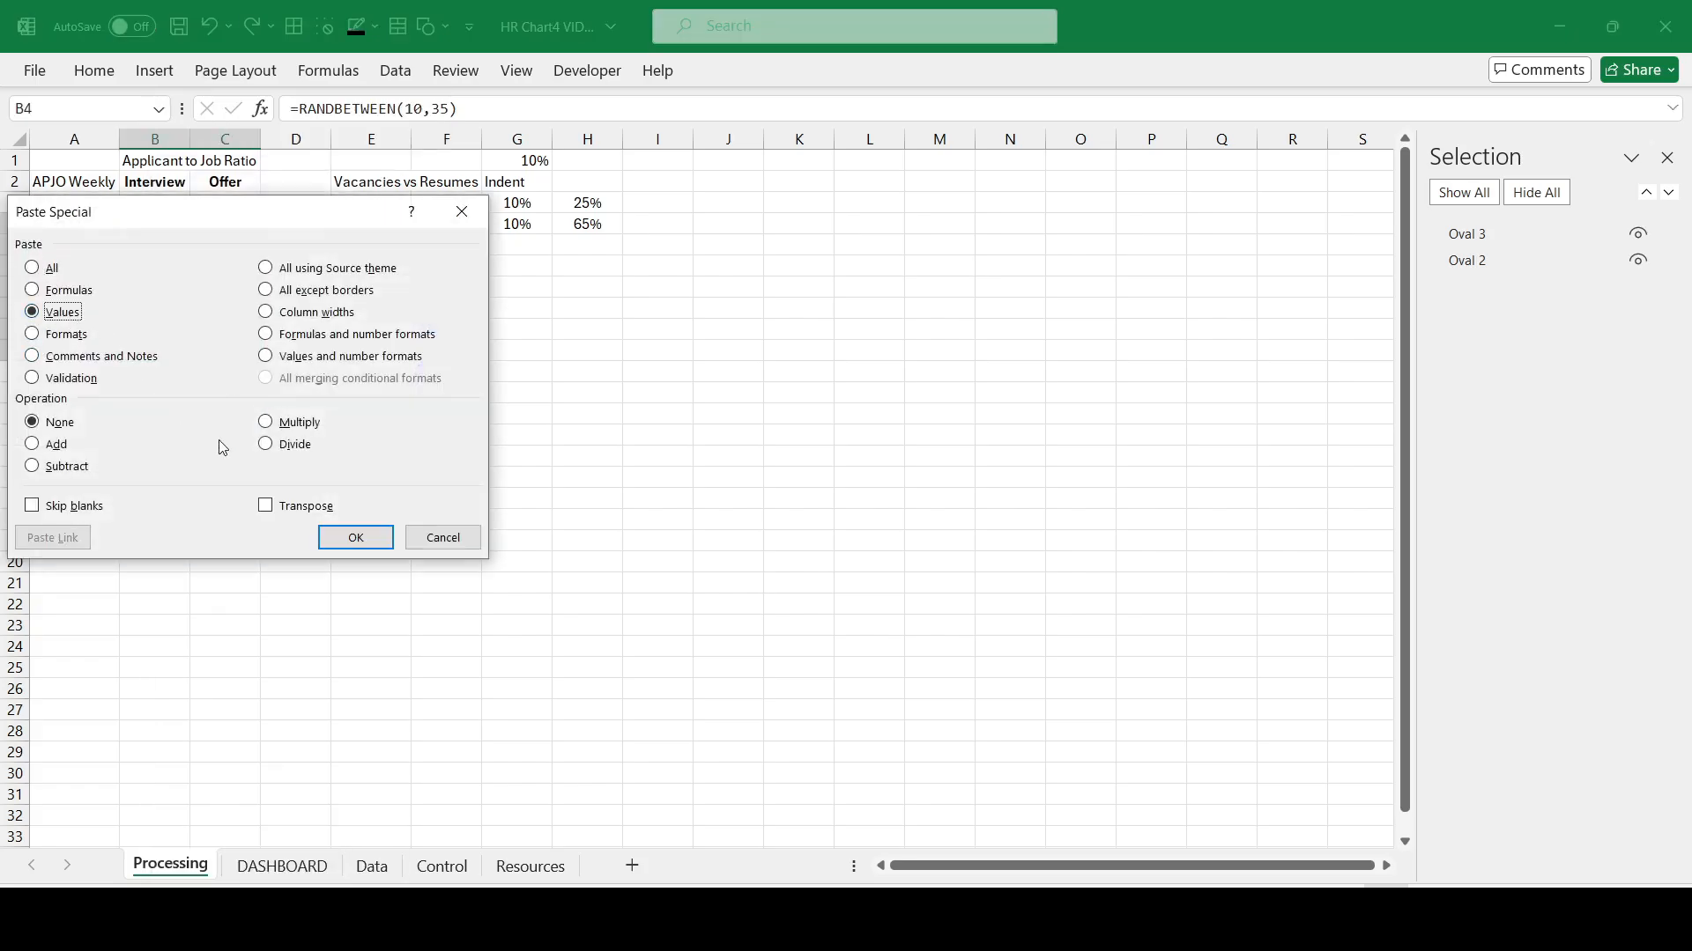
left_click(343, 538)
left_click(144, 255)
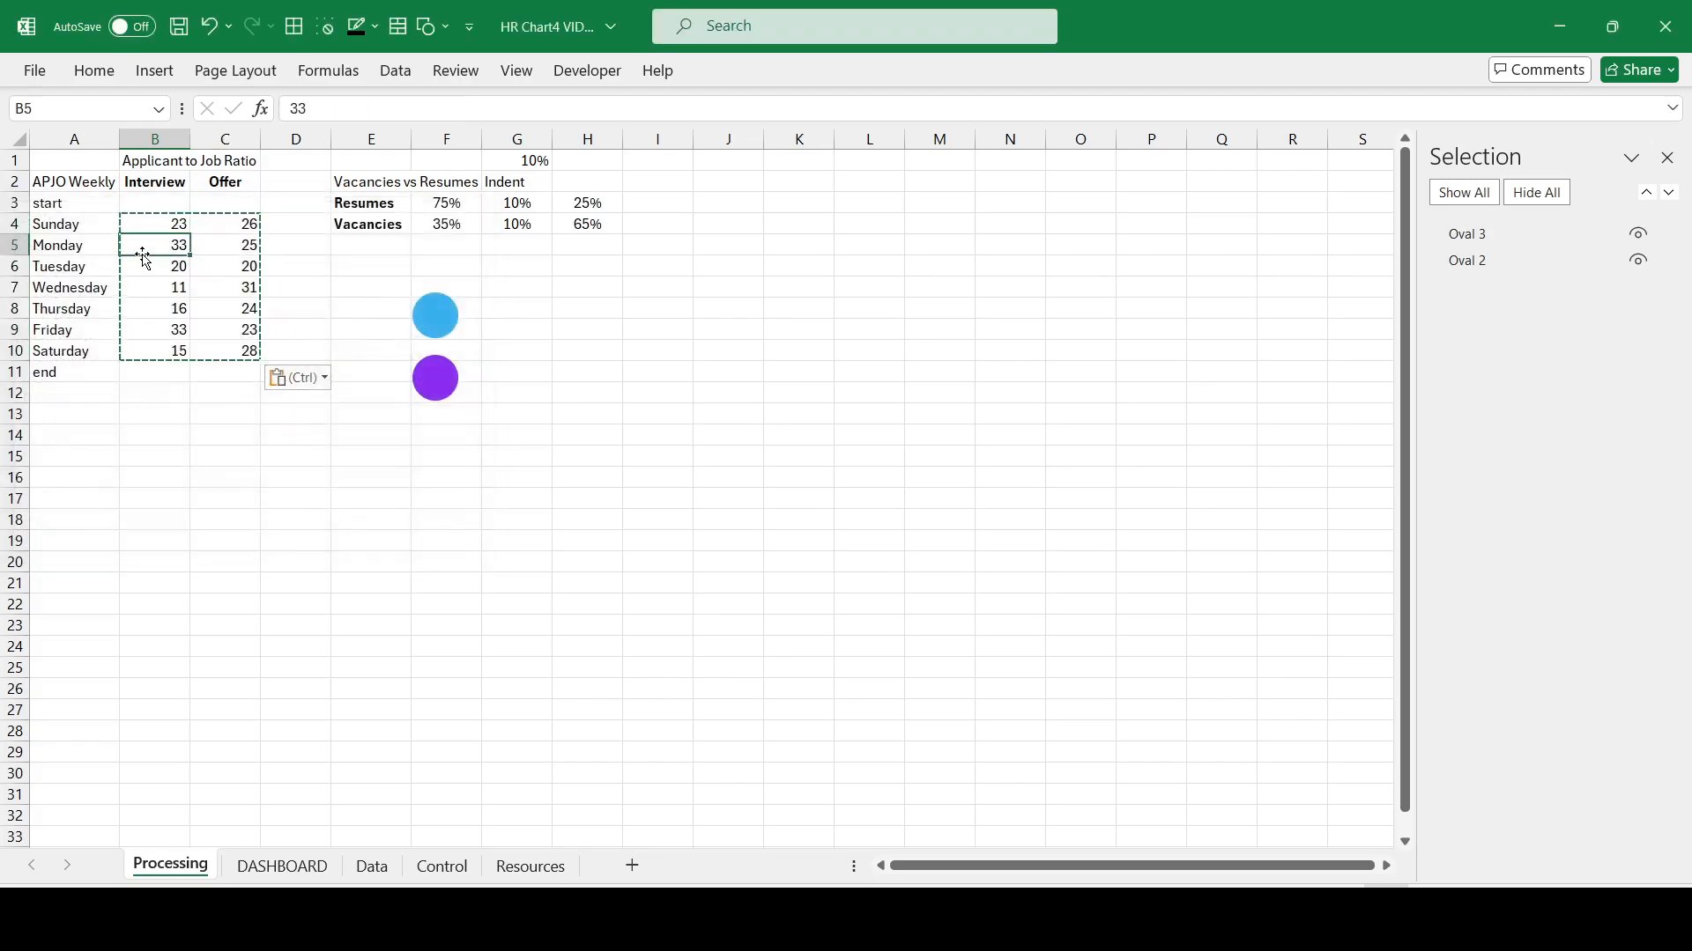
Step: Enter =B4/1.3 in the start row's cell B3 and fill it across to C3
left_click(141, 205)
type("=")
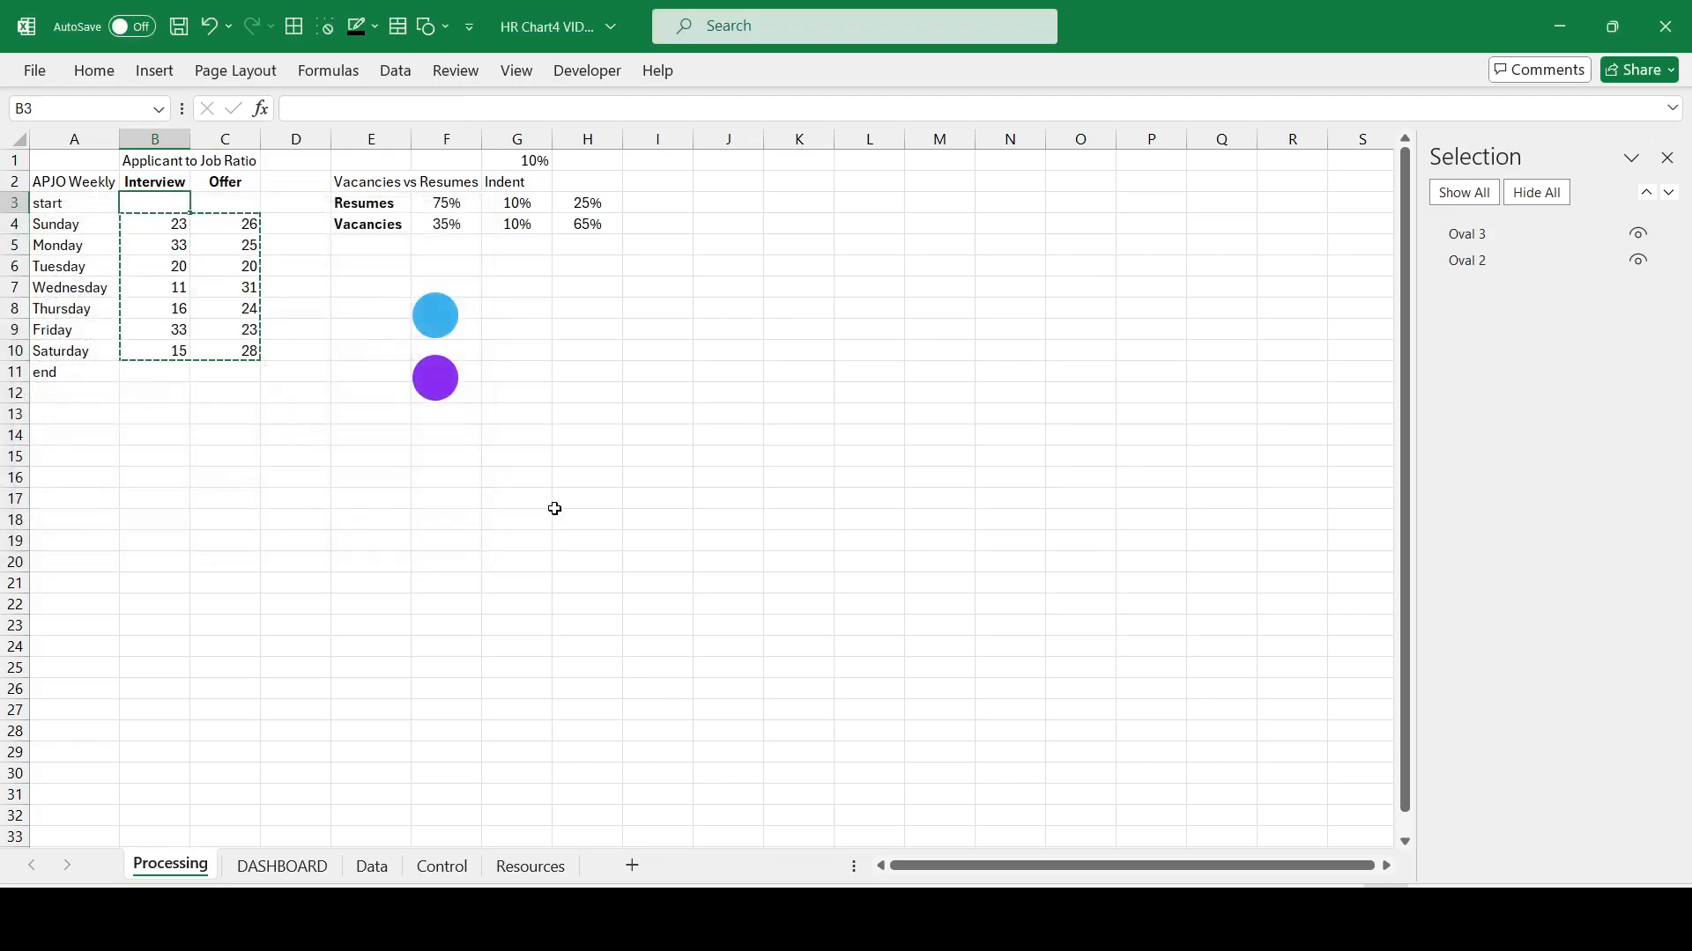
key("Down")
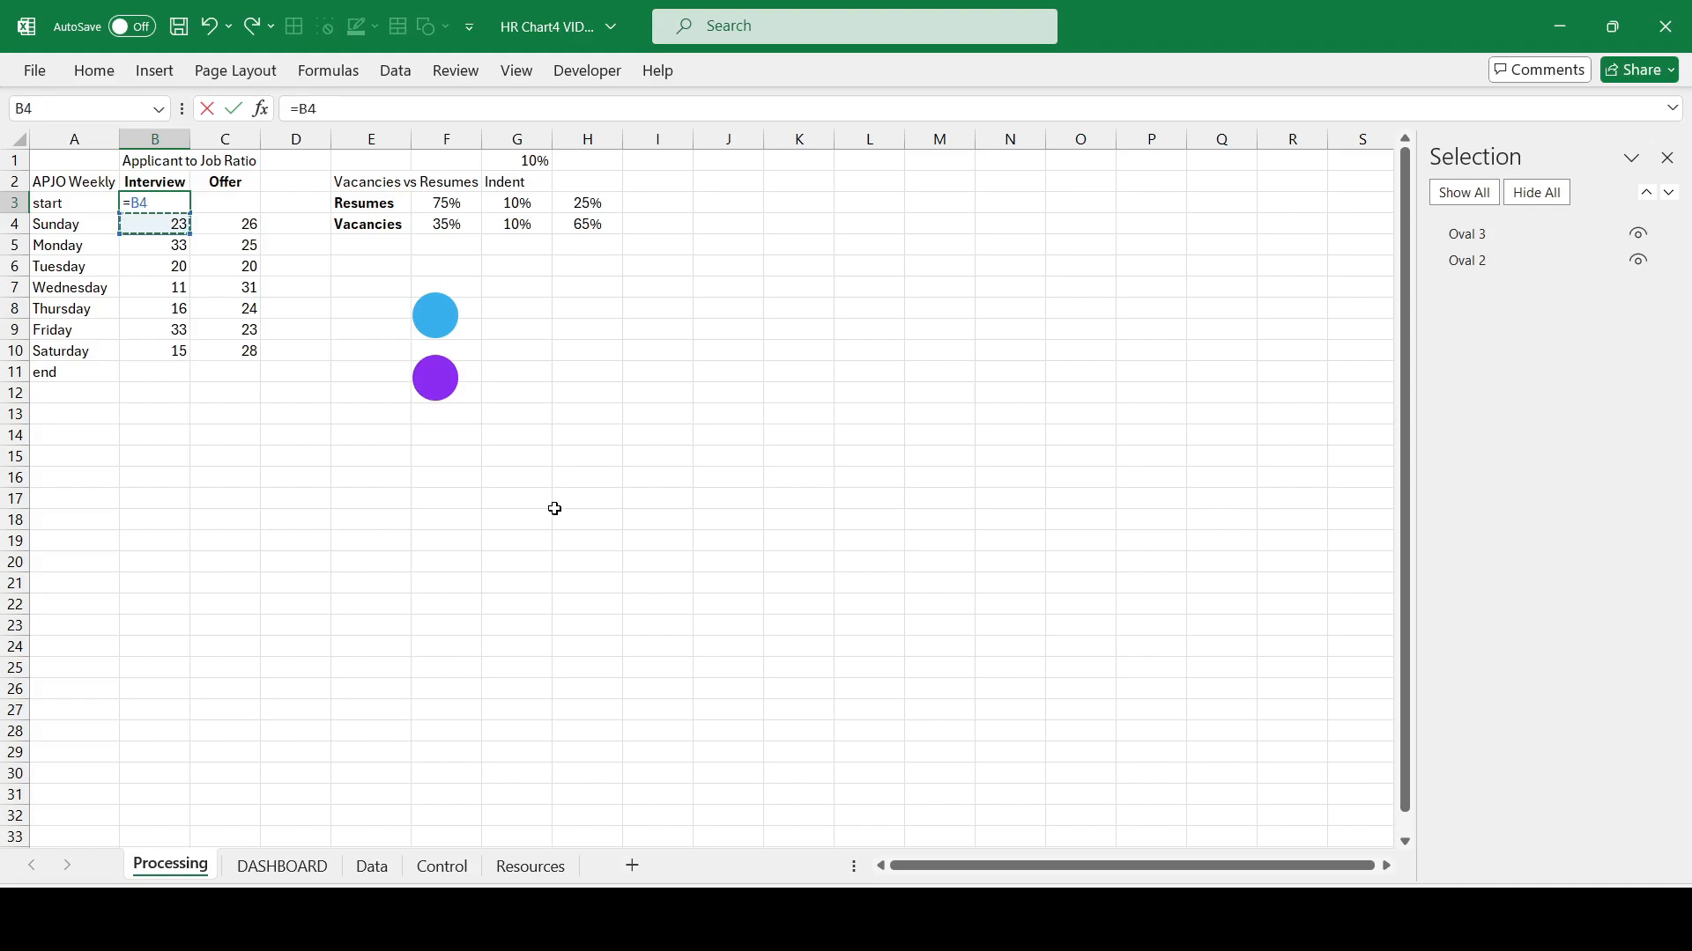
type("/1.3")
key("ctrl+Return")
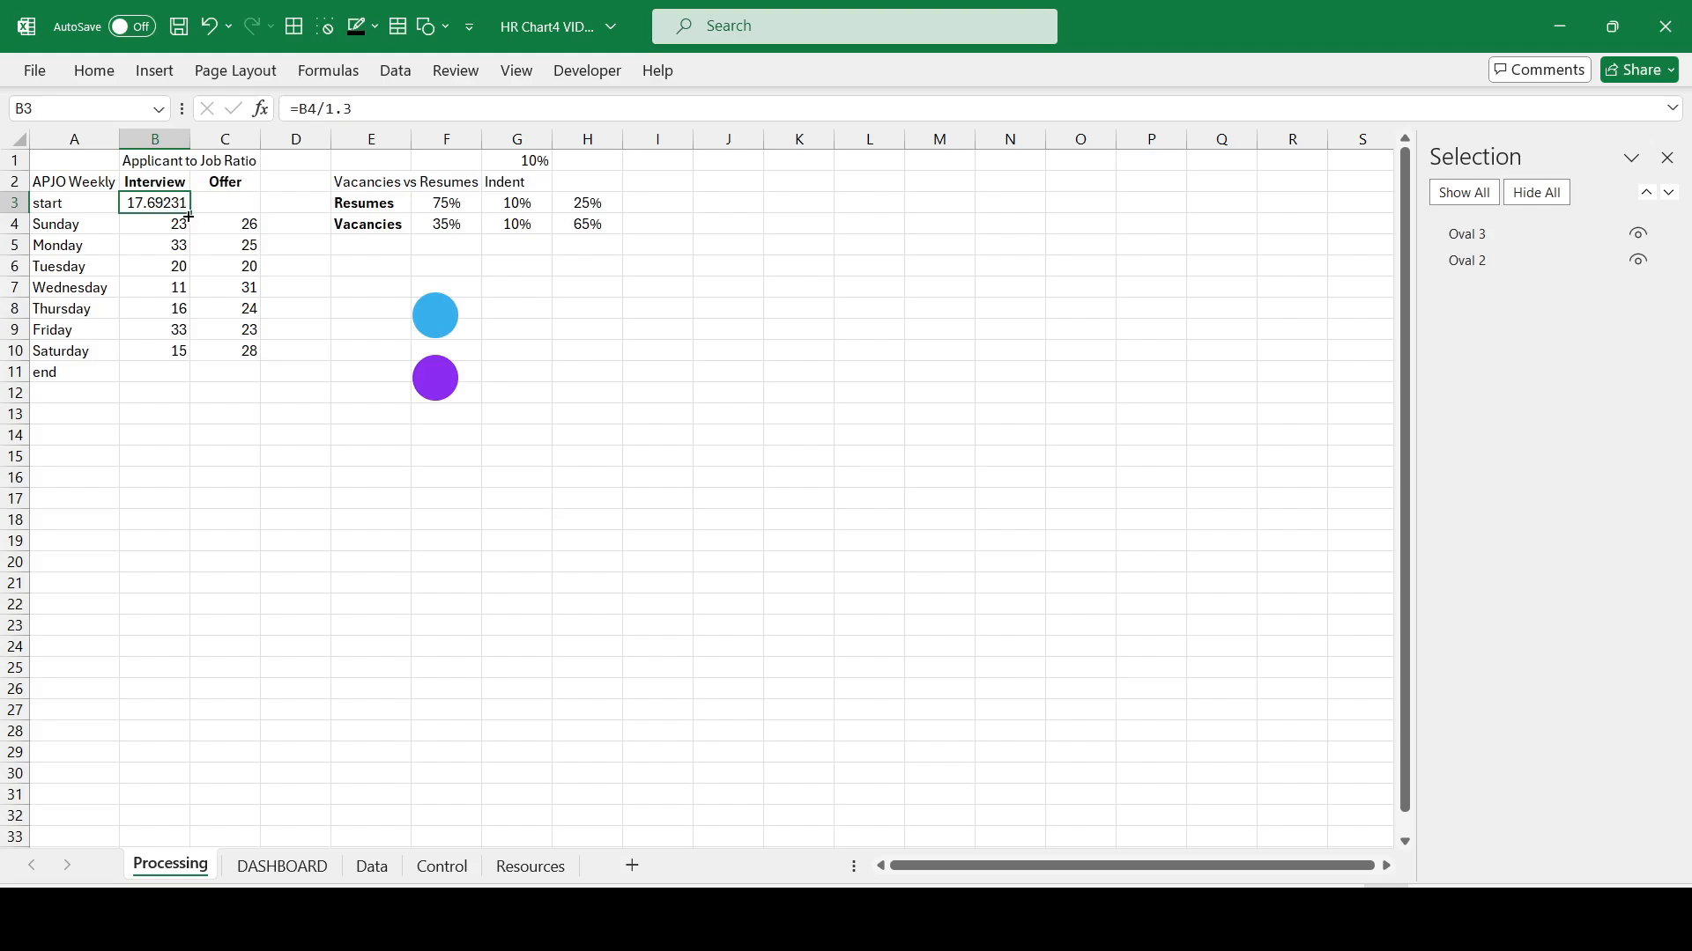
left_click_drag(188, 216, 254, 213)
Step: Enter =B10/1.13 in the end row's cell B11 and fill it across to C11
left_click(170, 375)
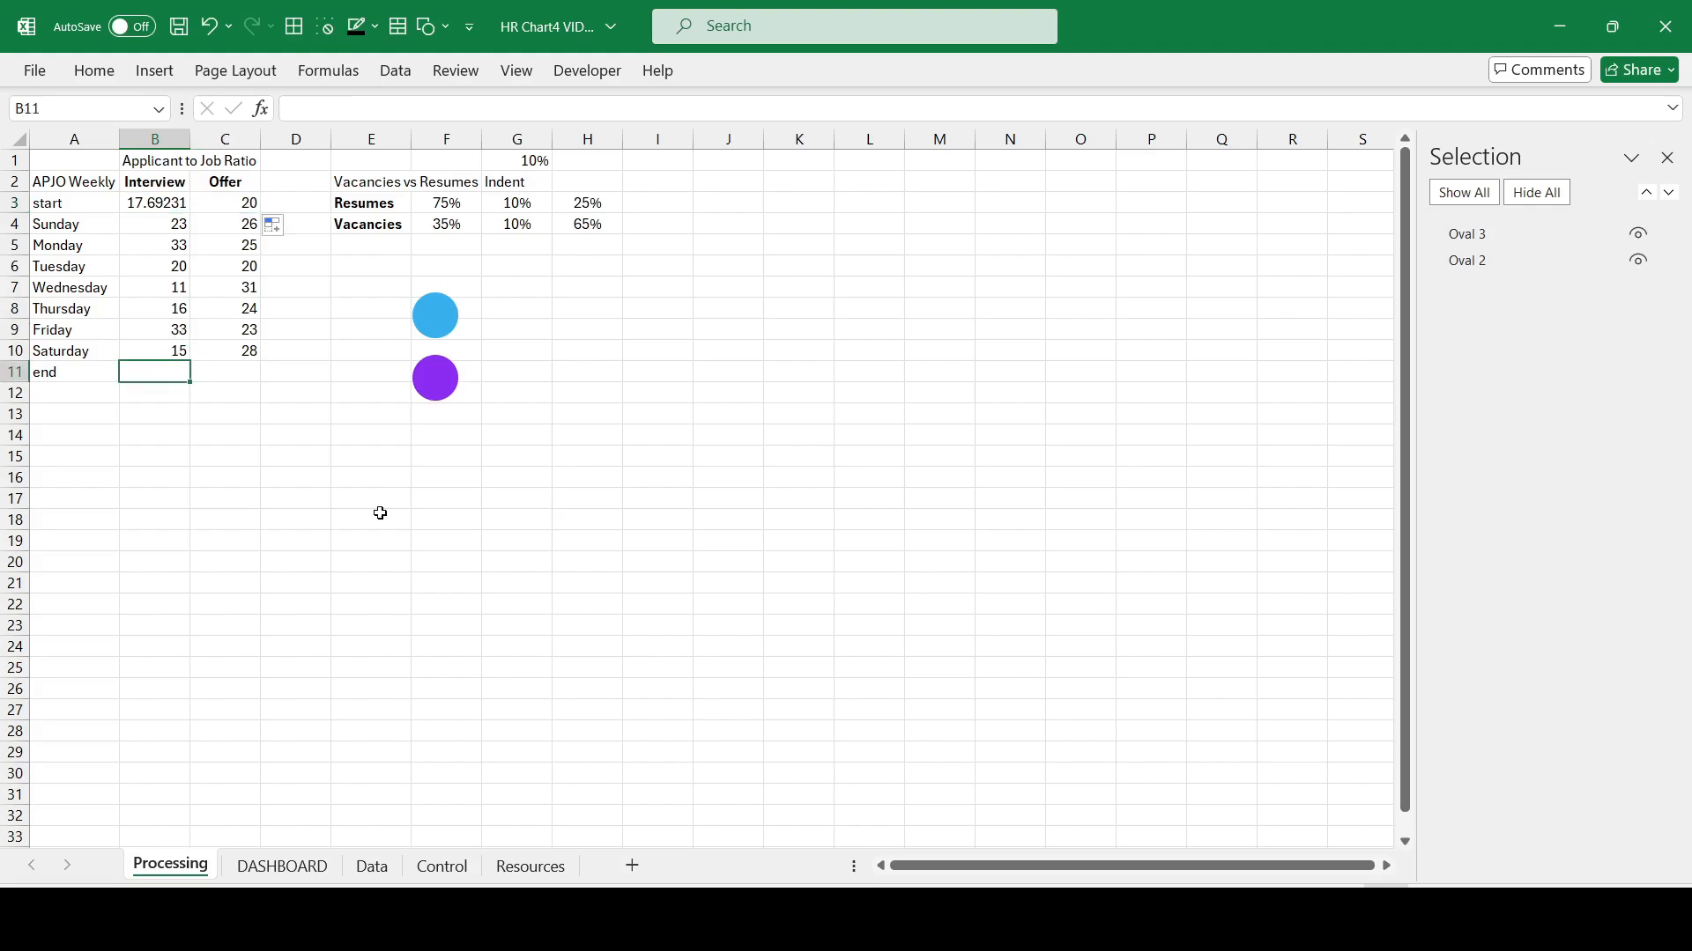
type("=")
key("Up")
type("/")
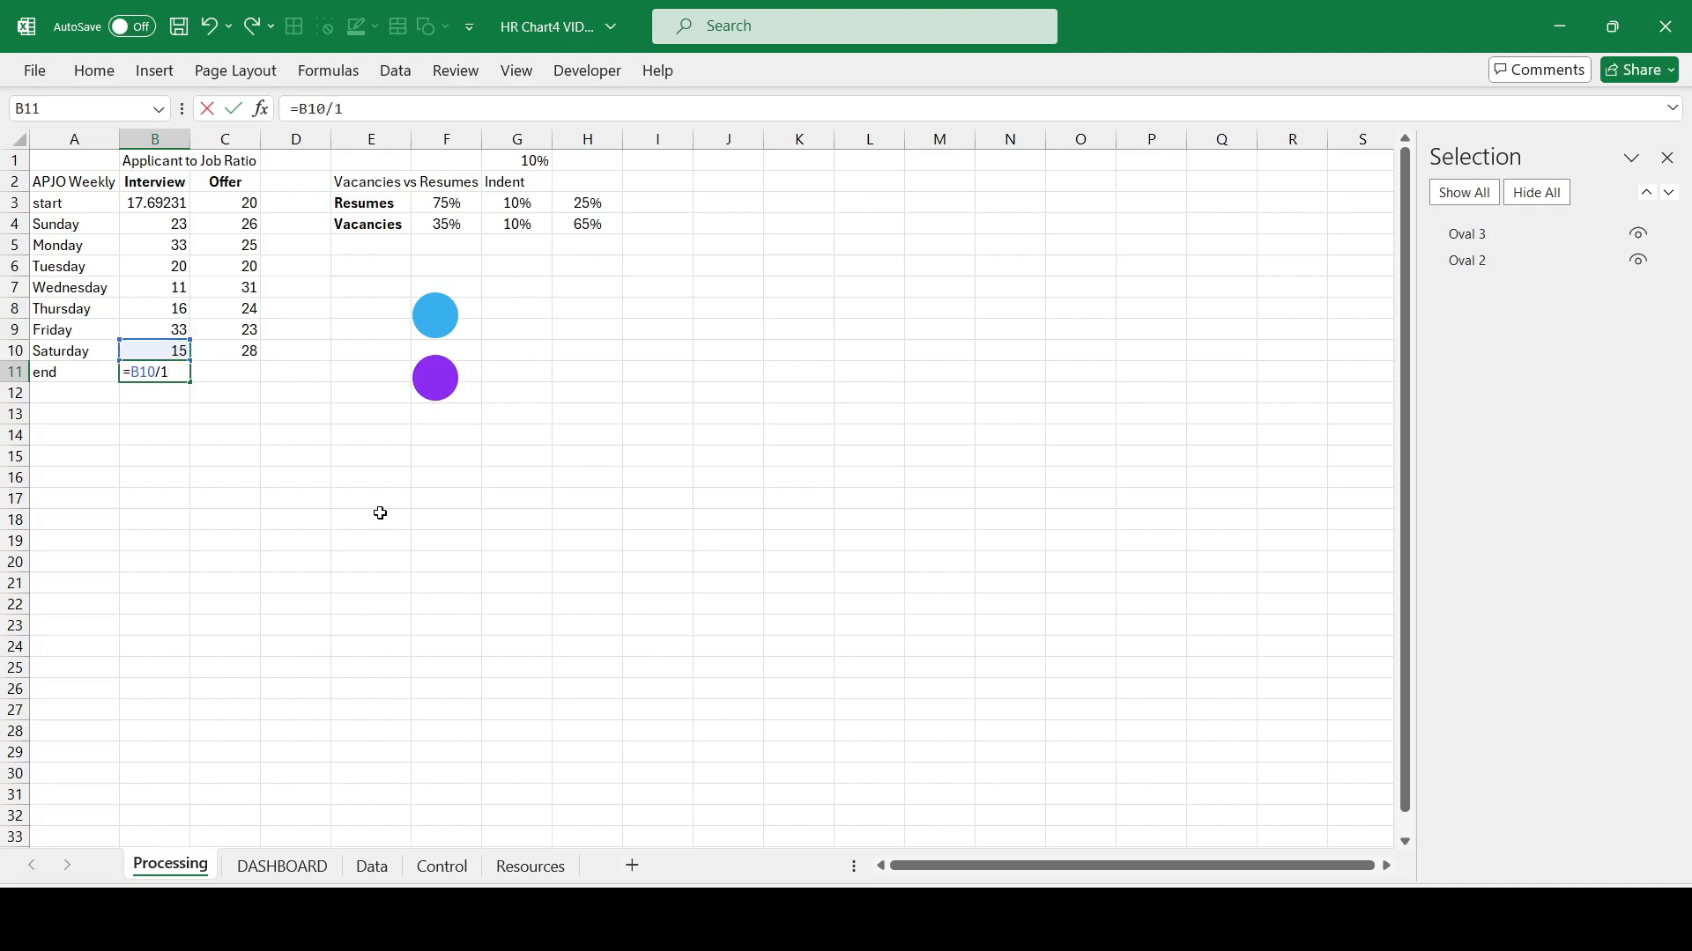
key("ctrl+Return")
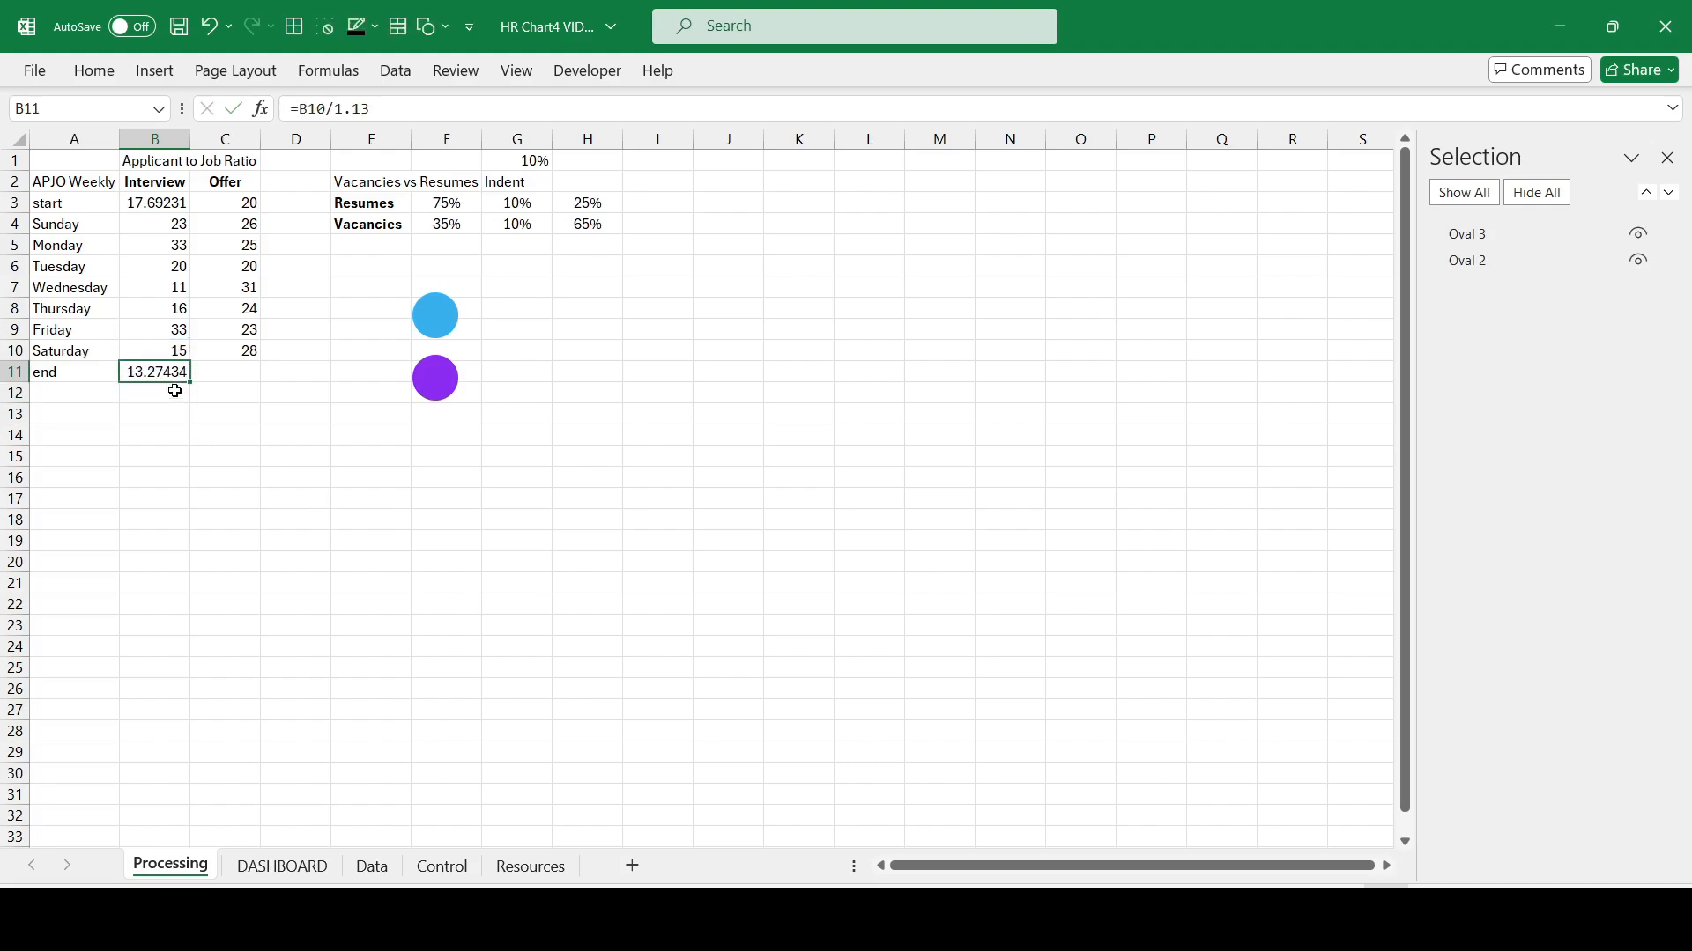
left_click_drag(187, 383, 256, 379)
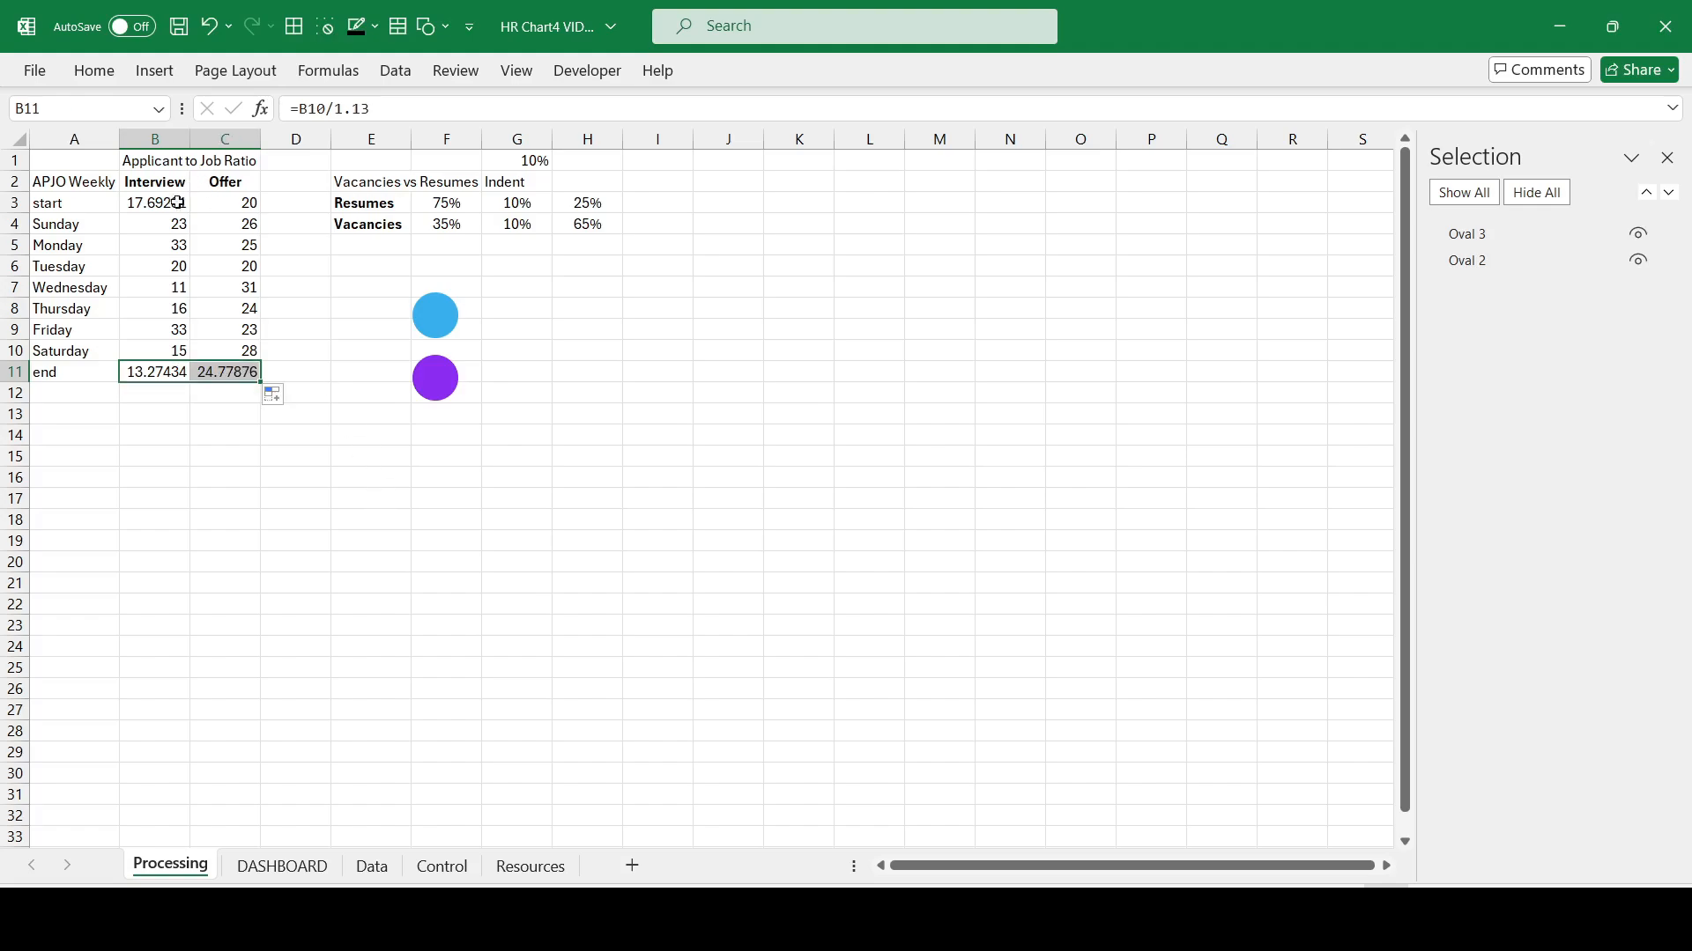
left_click(162, 227)
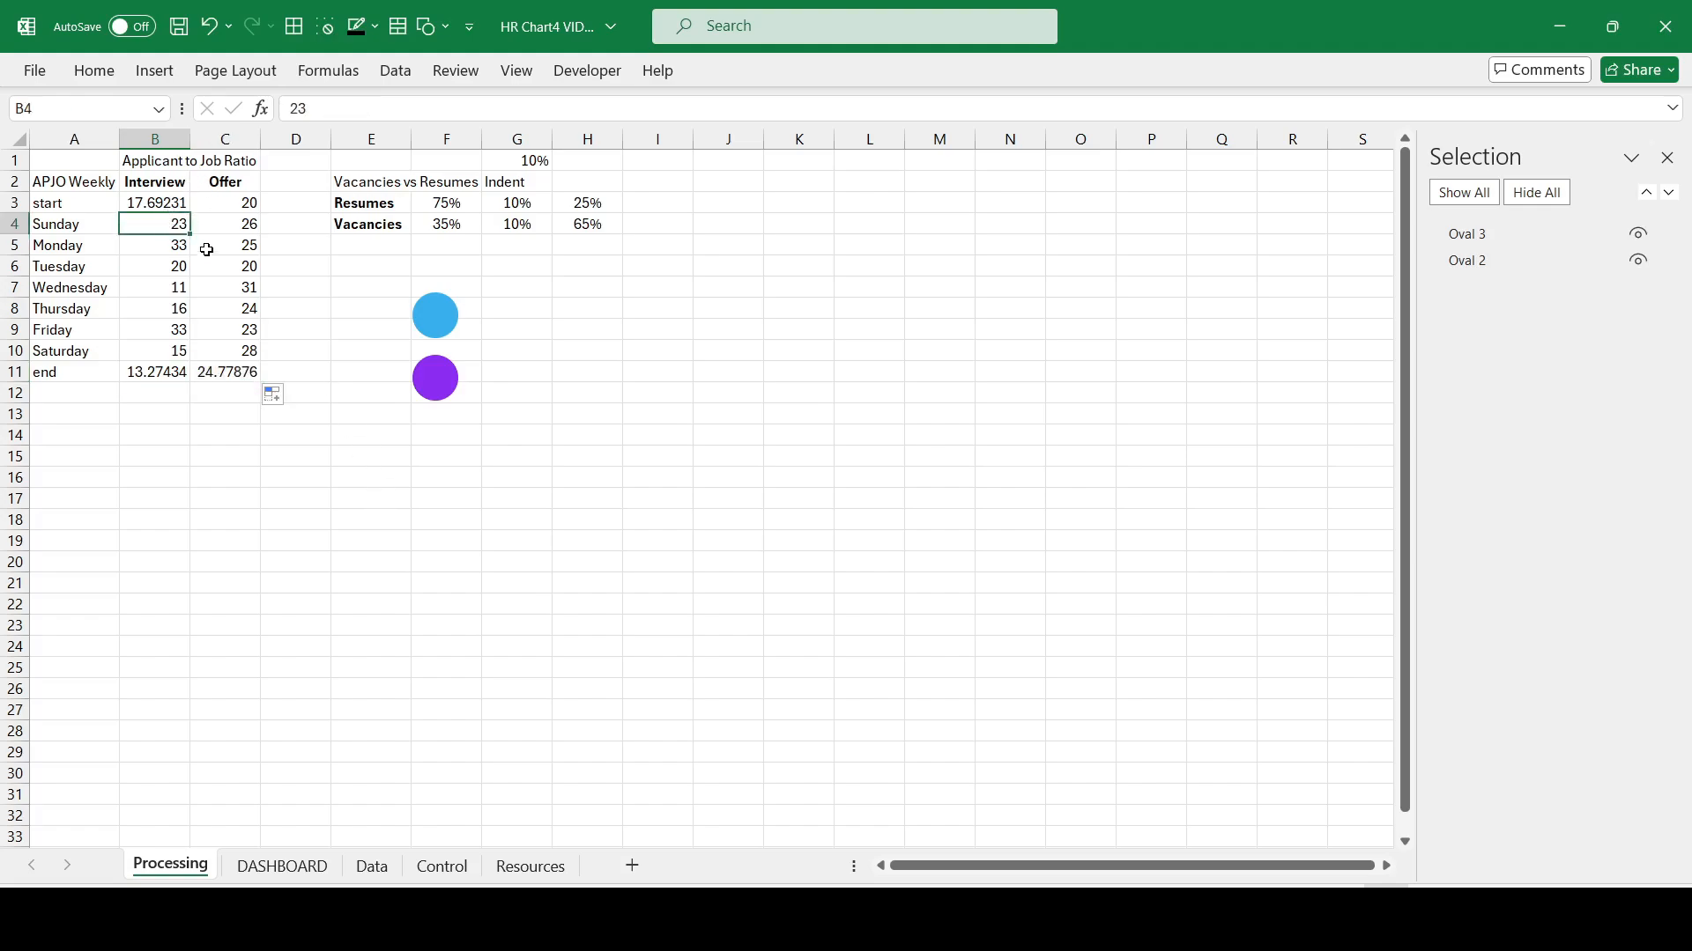
Step: Insert a 2-D area chart from the Interview and Offer data in B2:C11
left_click_drag(150, 182, 251, 375)
left_click(161, 73)
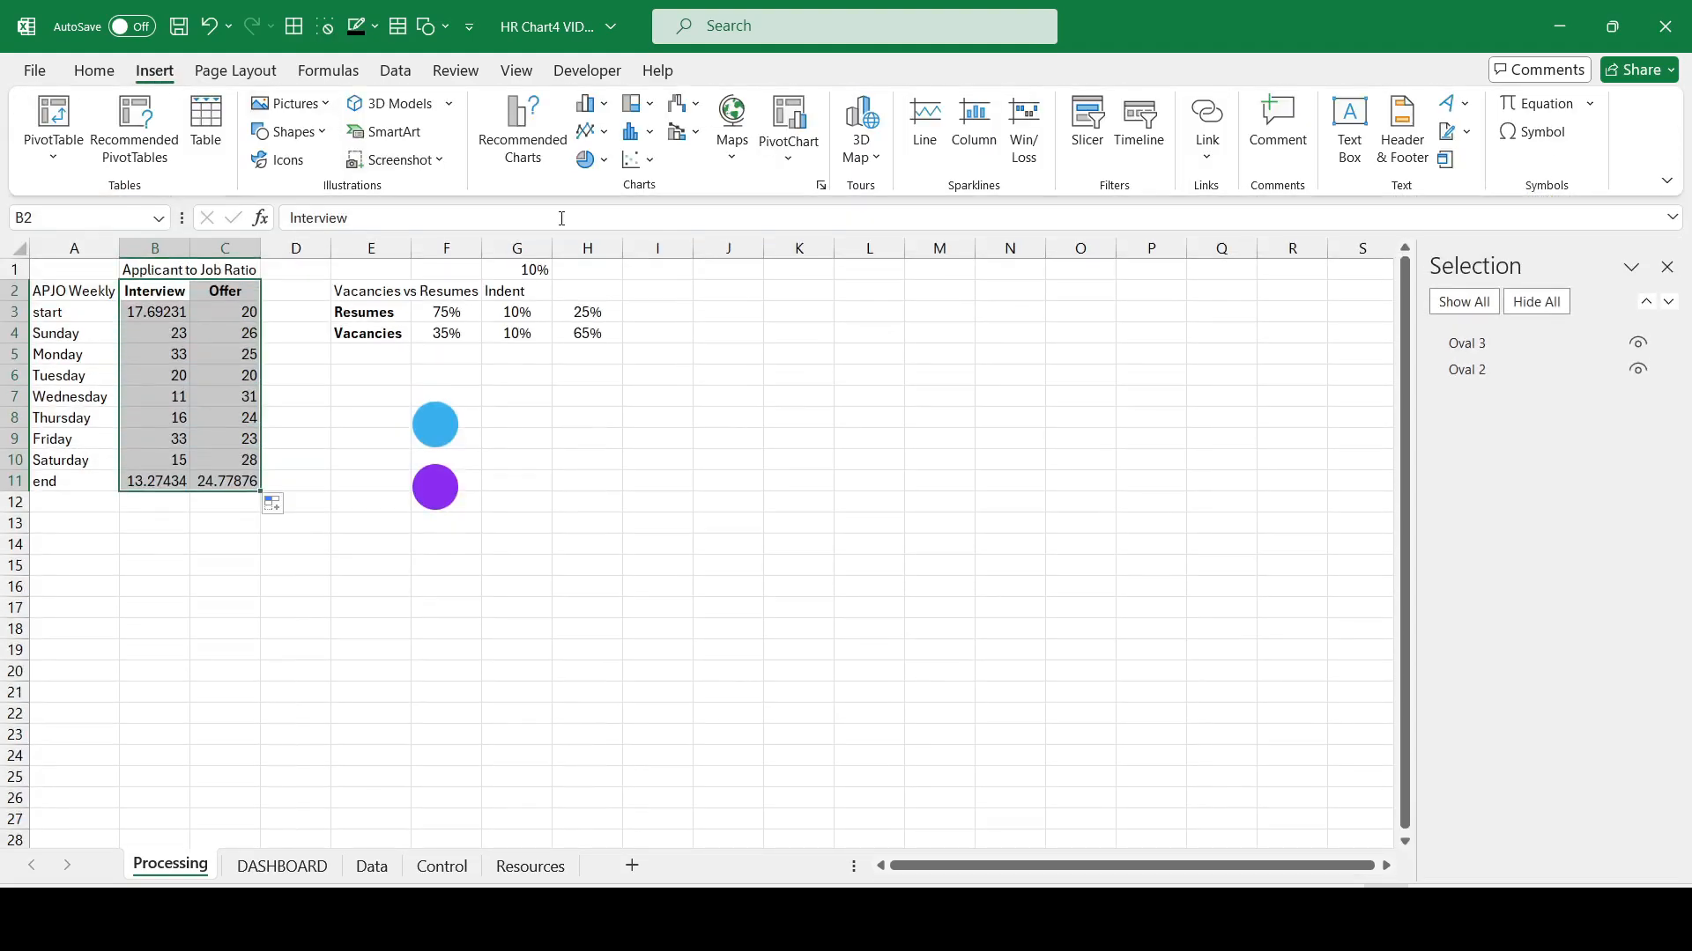
left_click(605, 137)
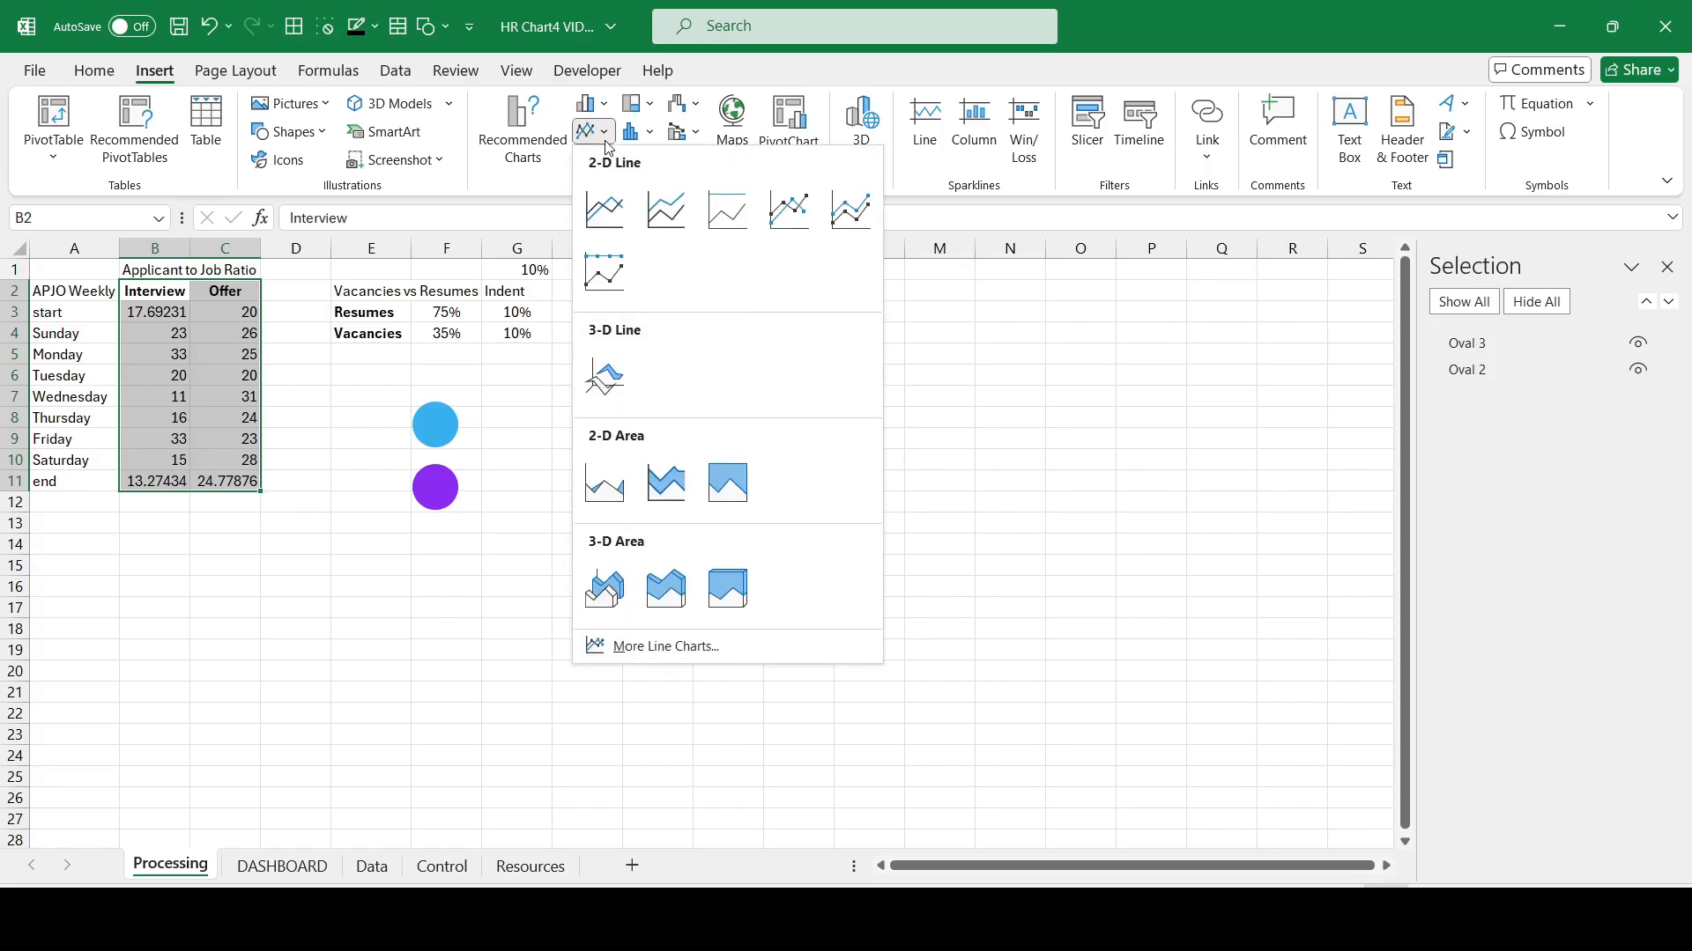
left_click(620, 493)
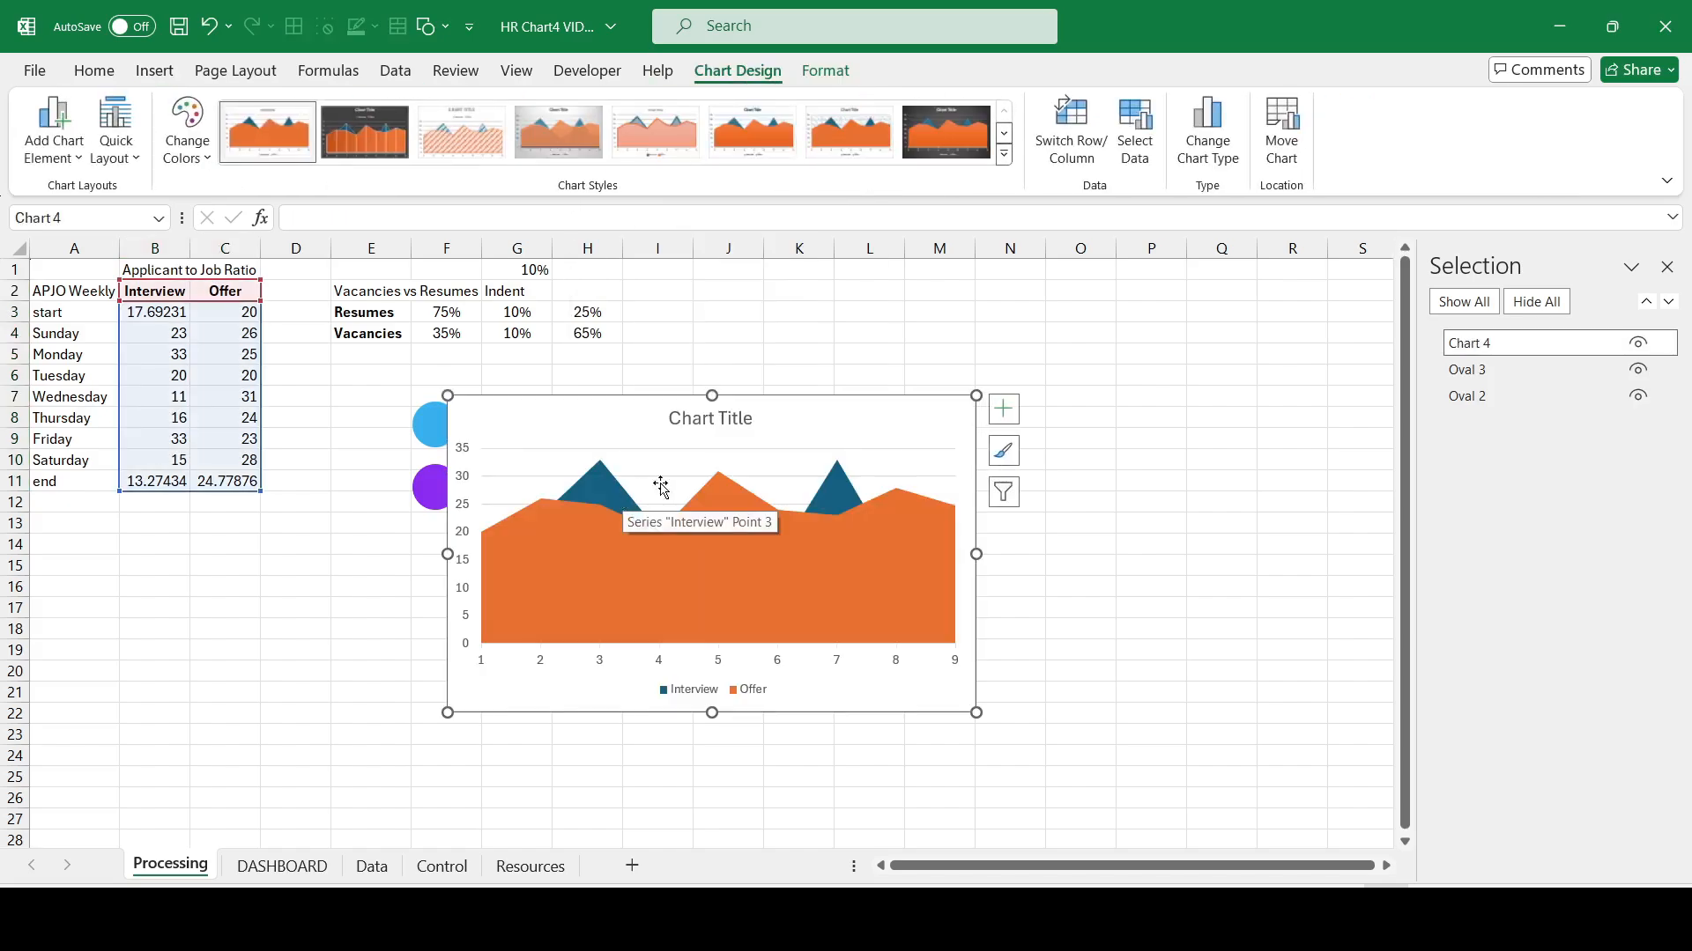
Step: Add a third series to the area chart using the Interview values in B3:B11
left_click(1134, 141)
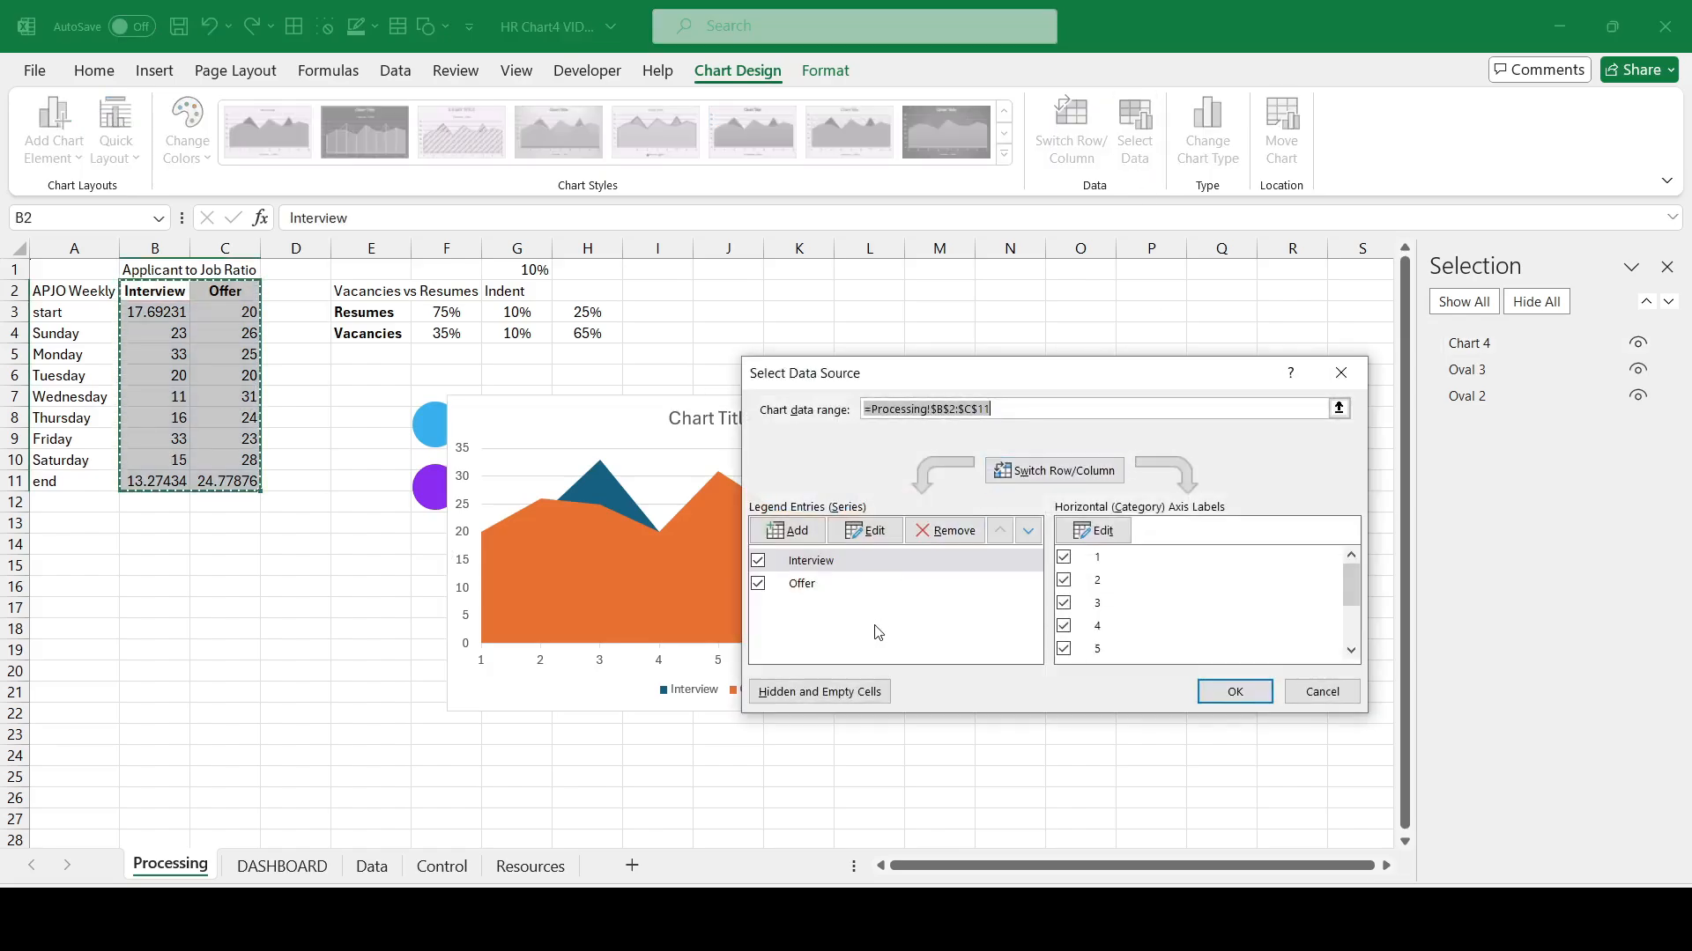
left_click(787, 529)
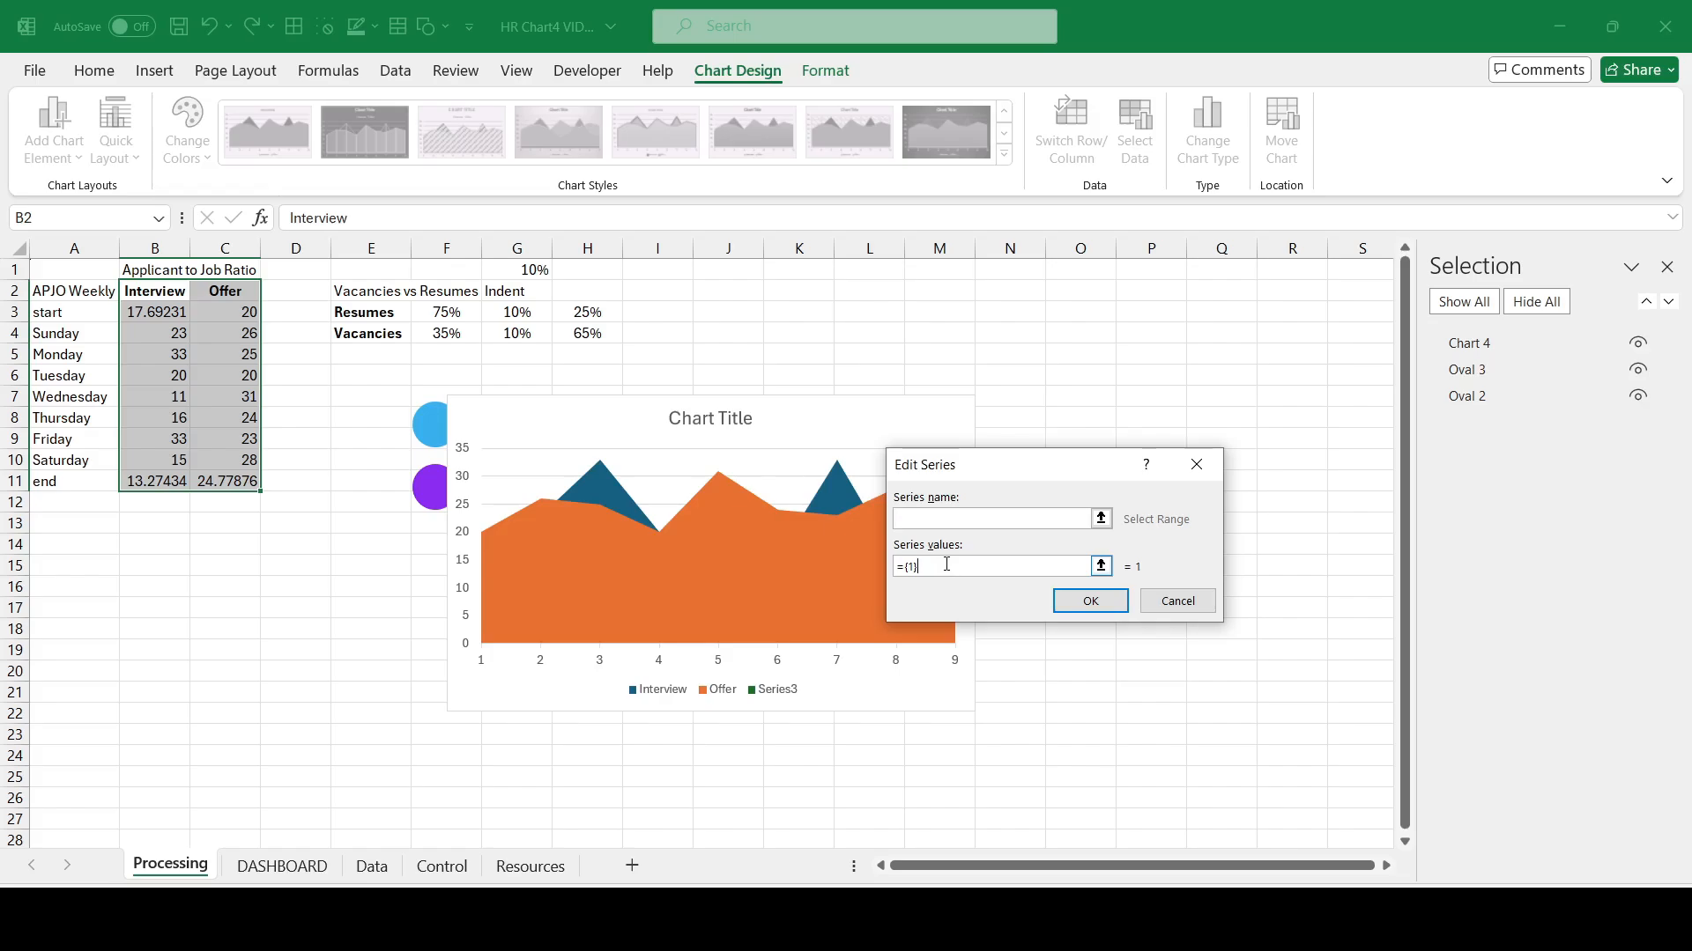
left_click(941, 568)
left_click_drag(159, 315, 159, 481)
left_click(1089, 602)
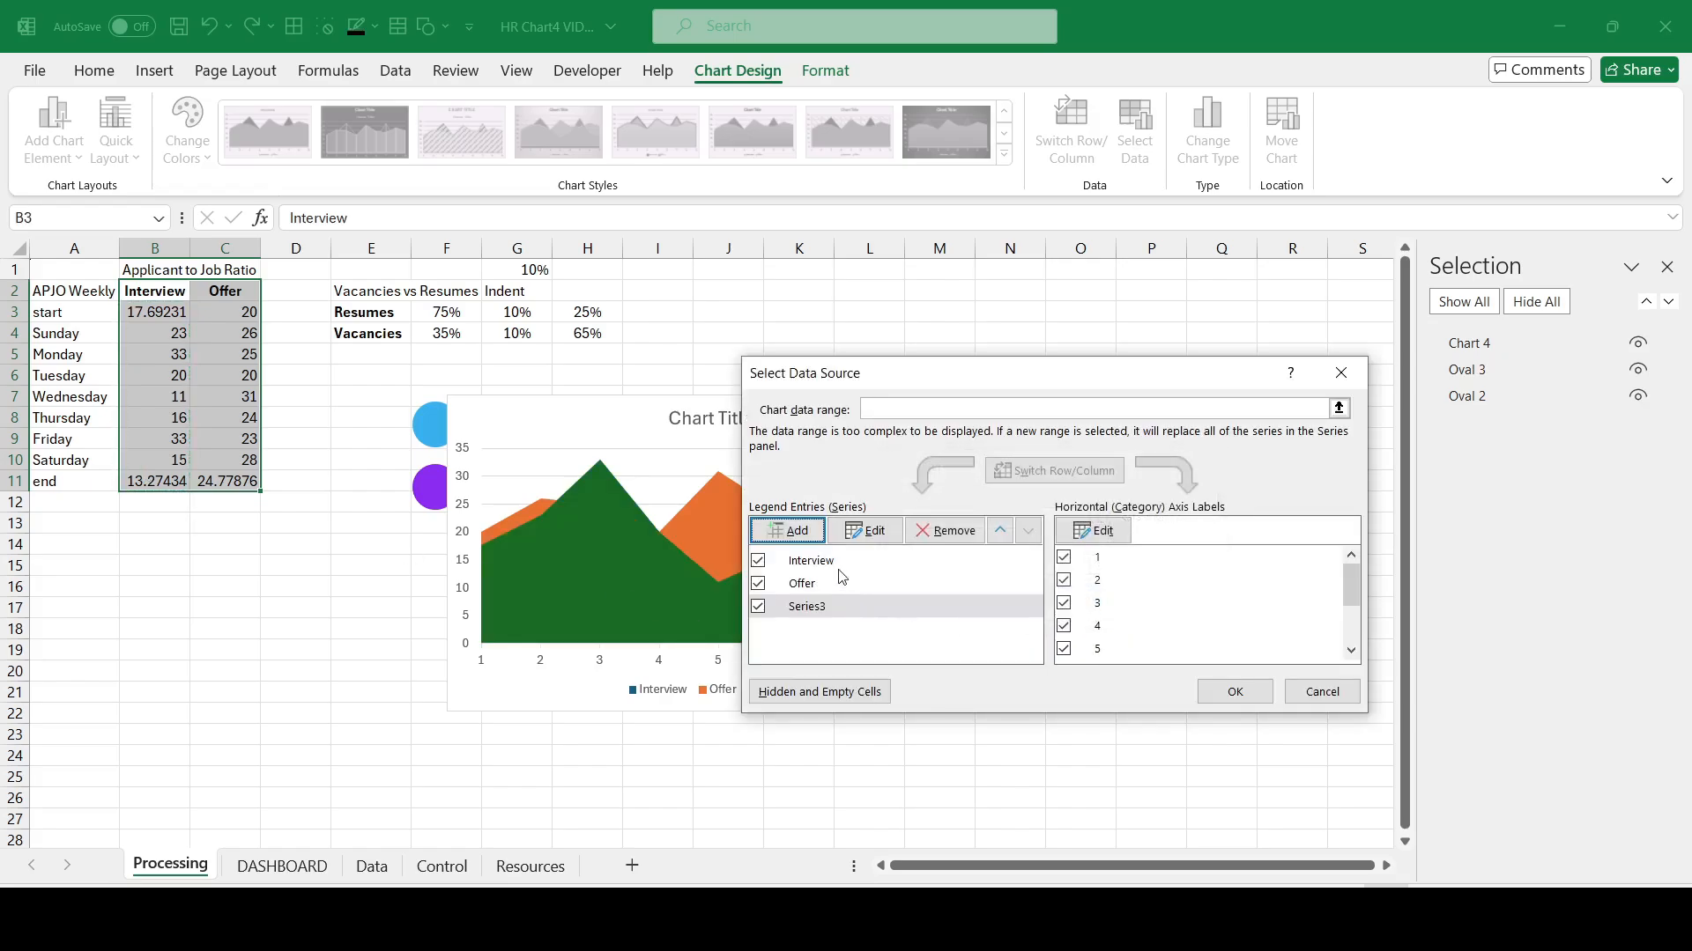
Step: Add a fourth series to the chart using the Offer values in C3:C11 and apply the data source changes
left_click(787, 529)
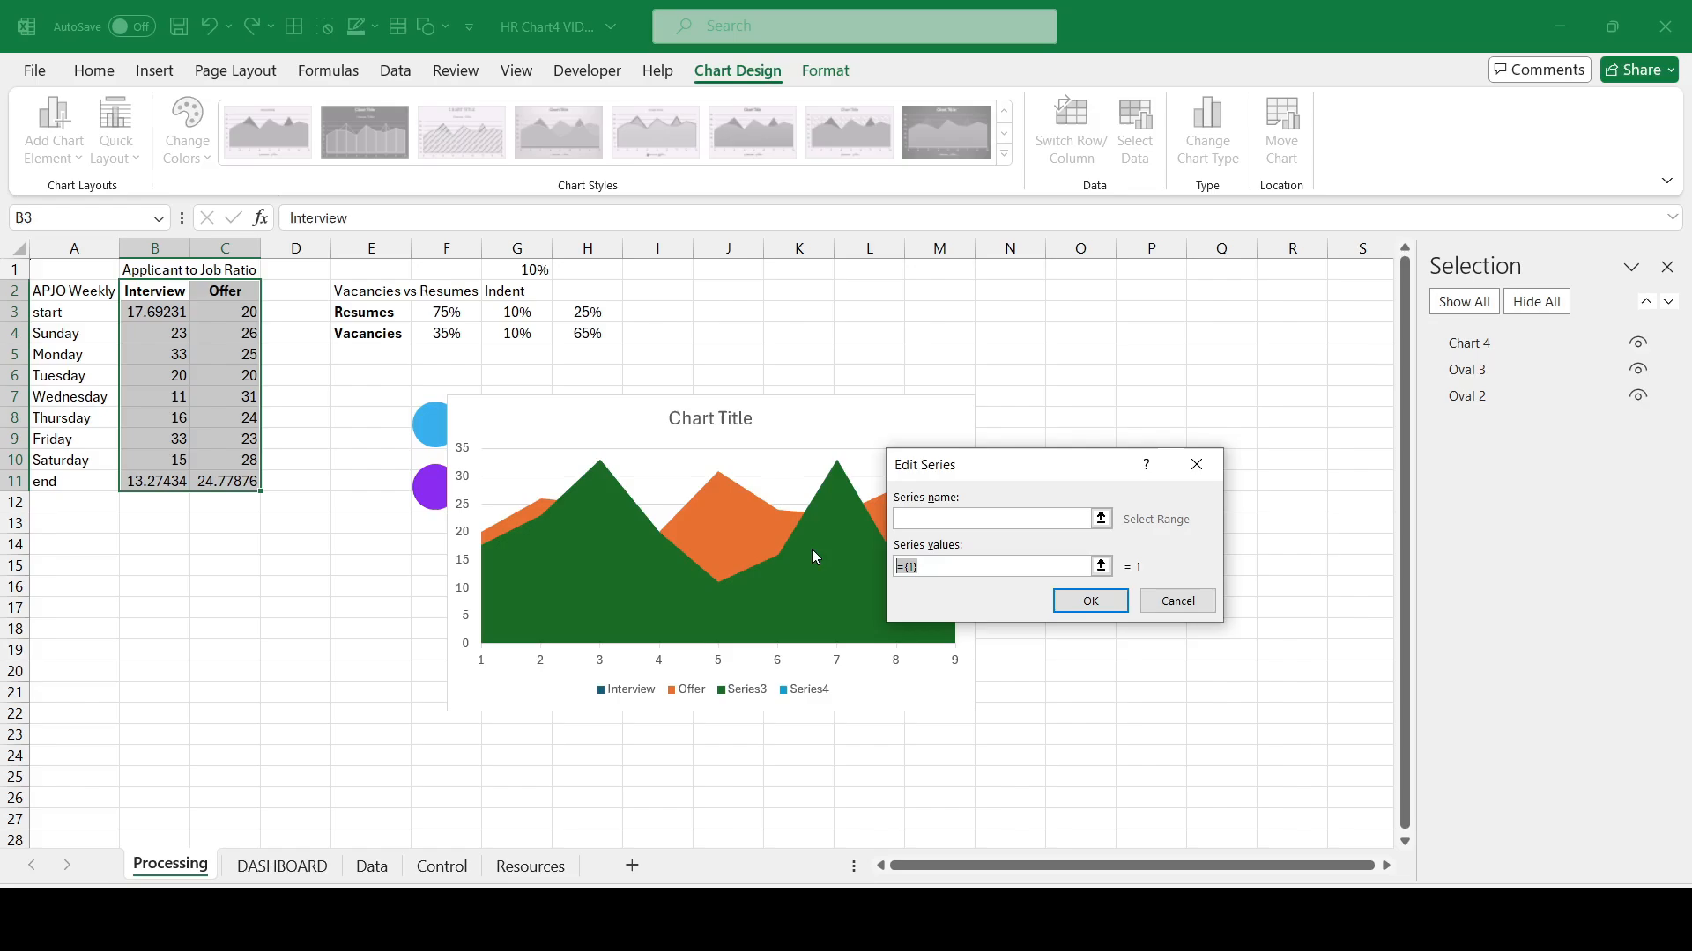
key("BackSpace")
left_click_drag(227, 312, 231, 481)
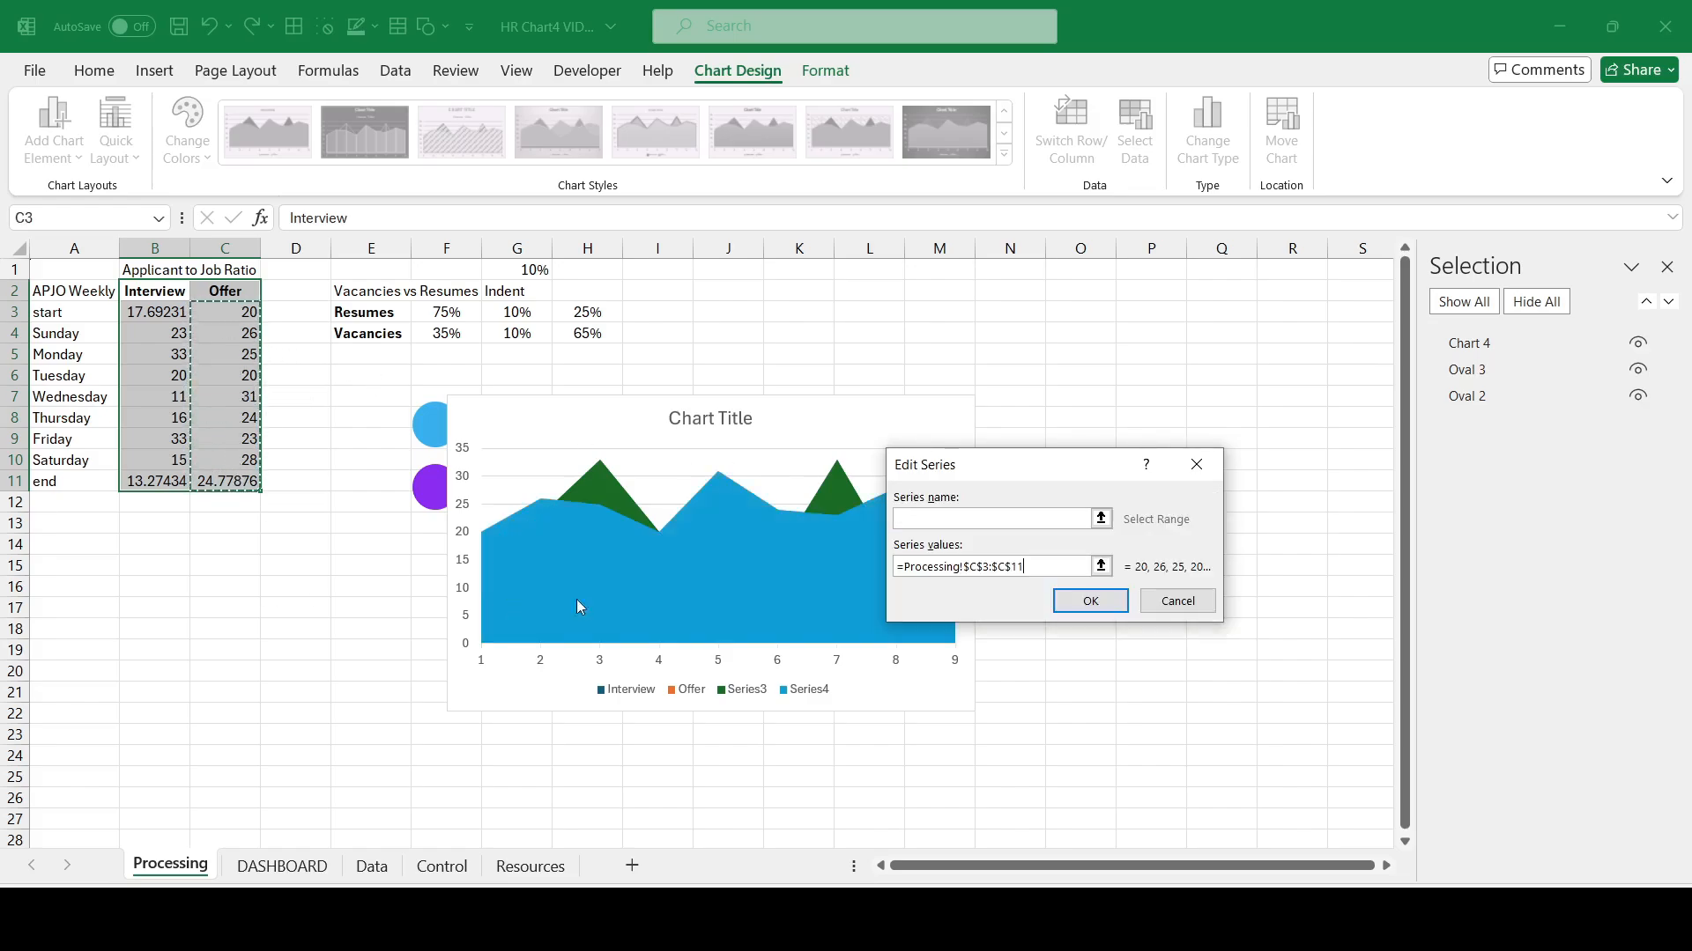
left_click(1077, 606)
left_click(1227, 692)
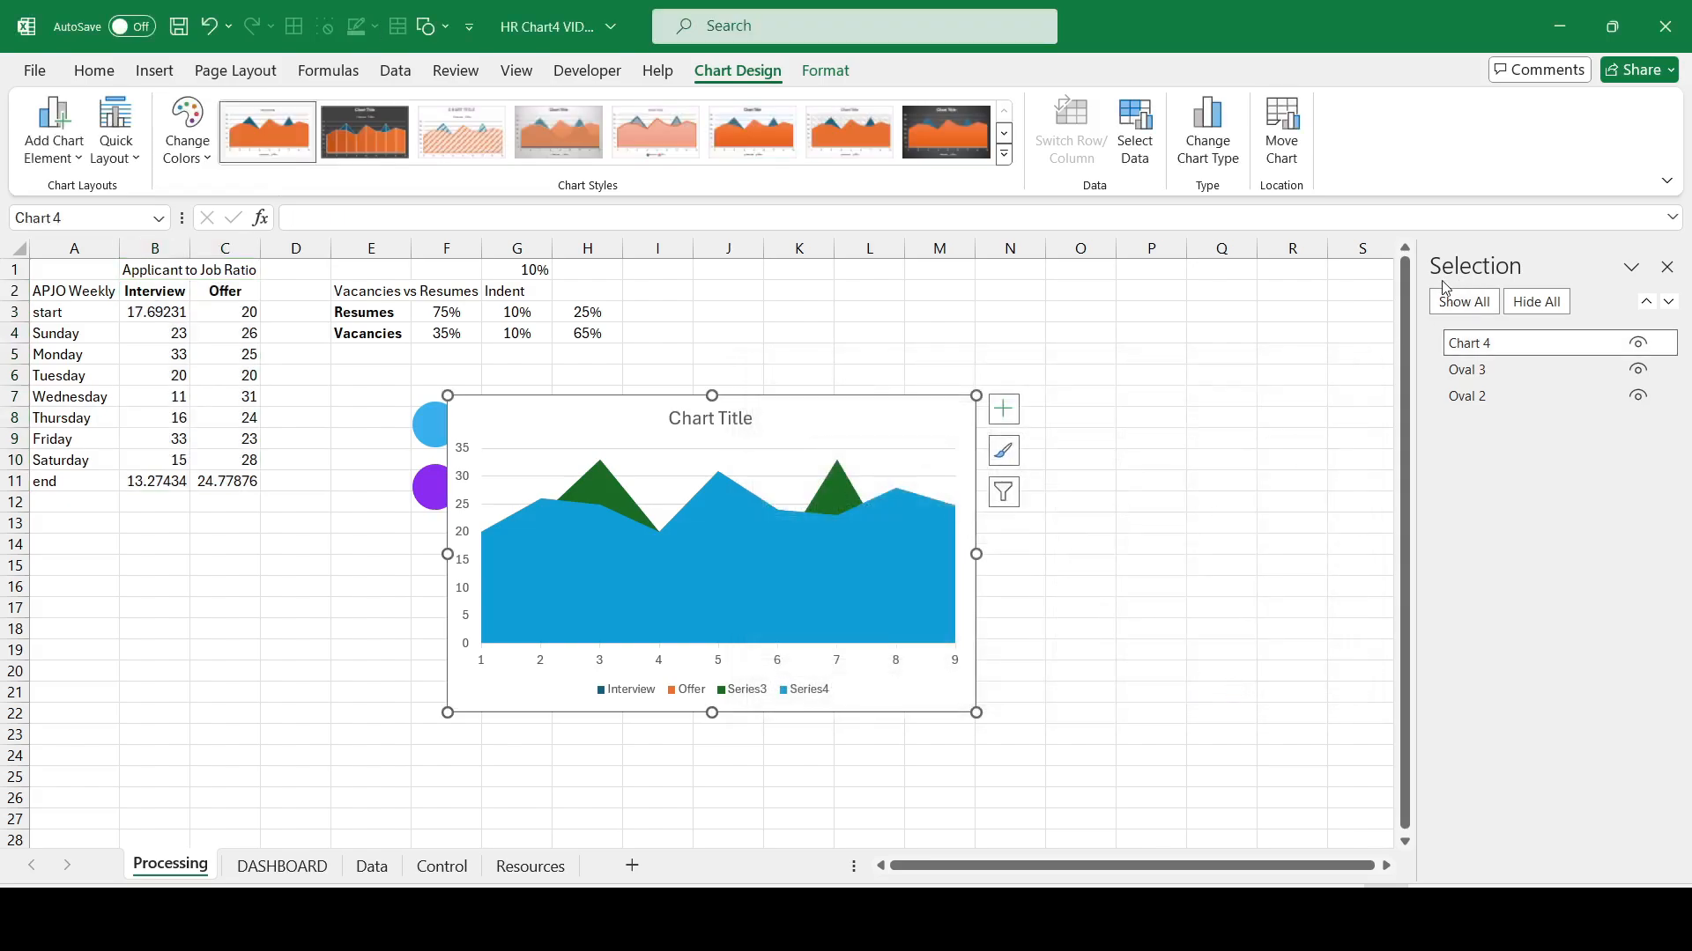
Step: Change the added Interview series, Series 3, to a 2-D line with markers
right_click(881, 529)
left_click(991, 767)
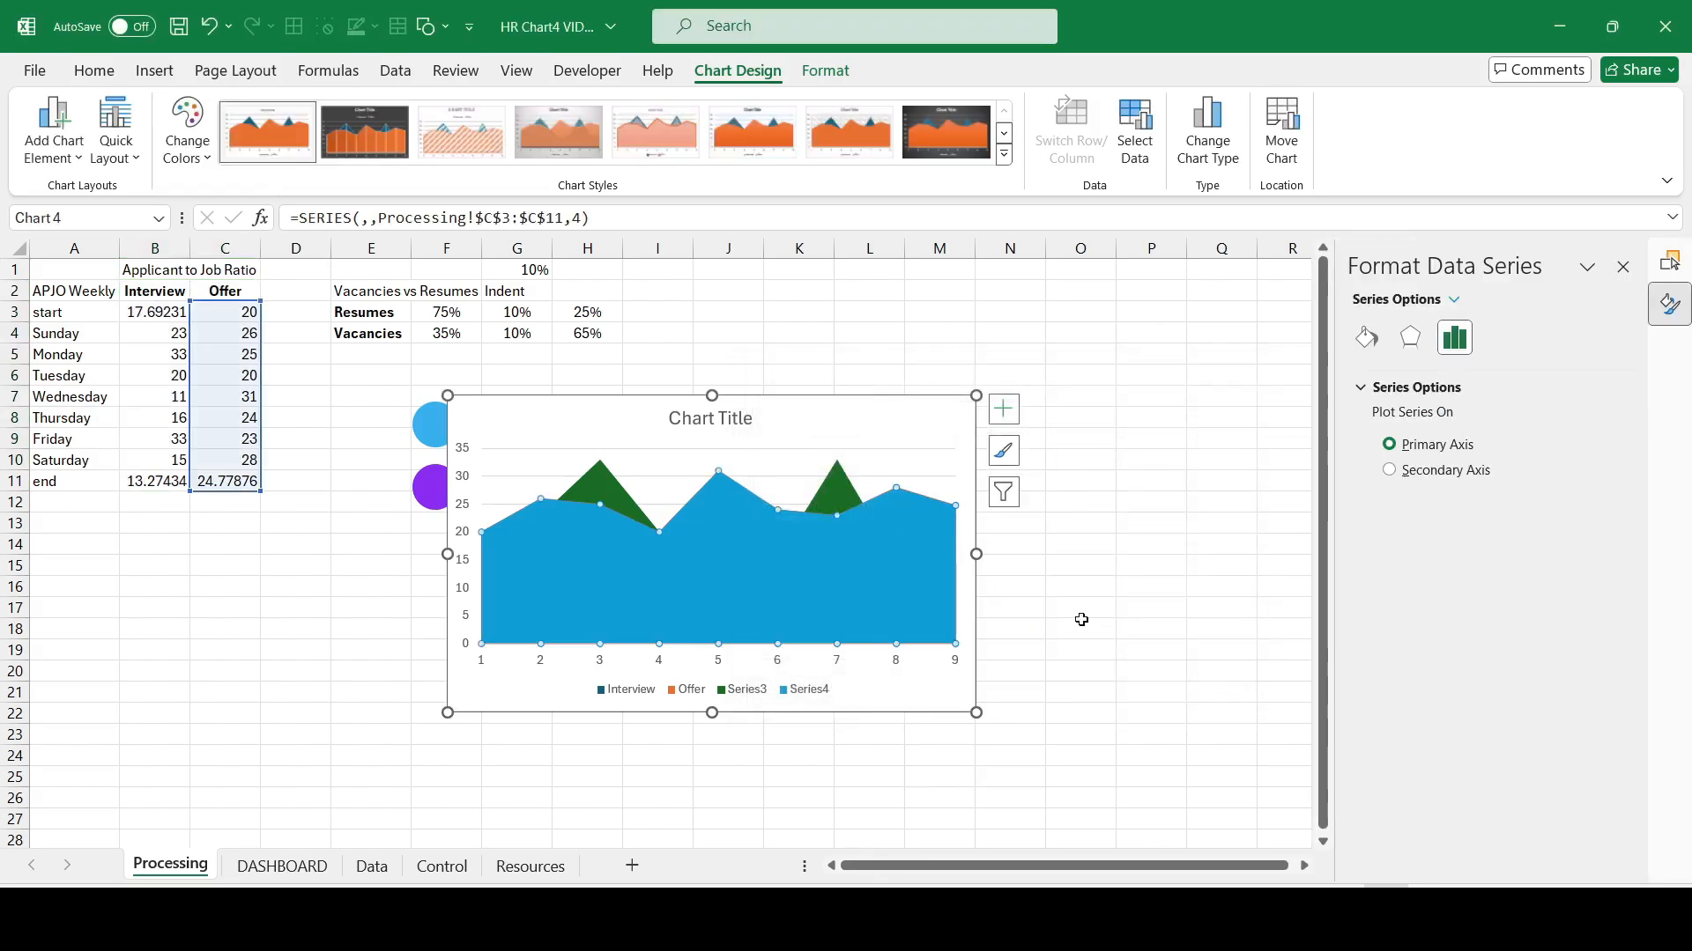
left_click(1456, 300)
left_click(1522, 562)
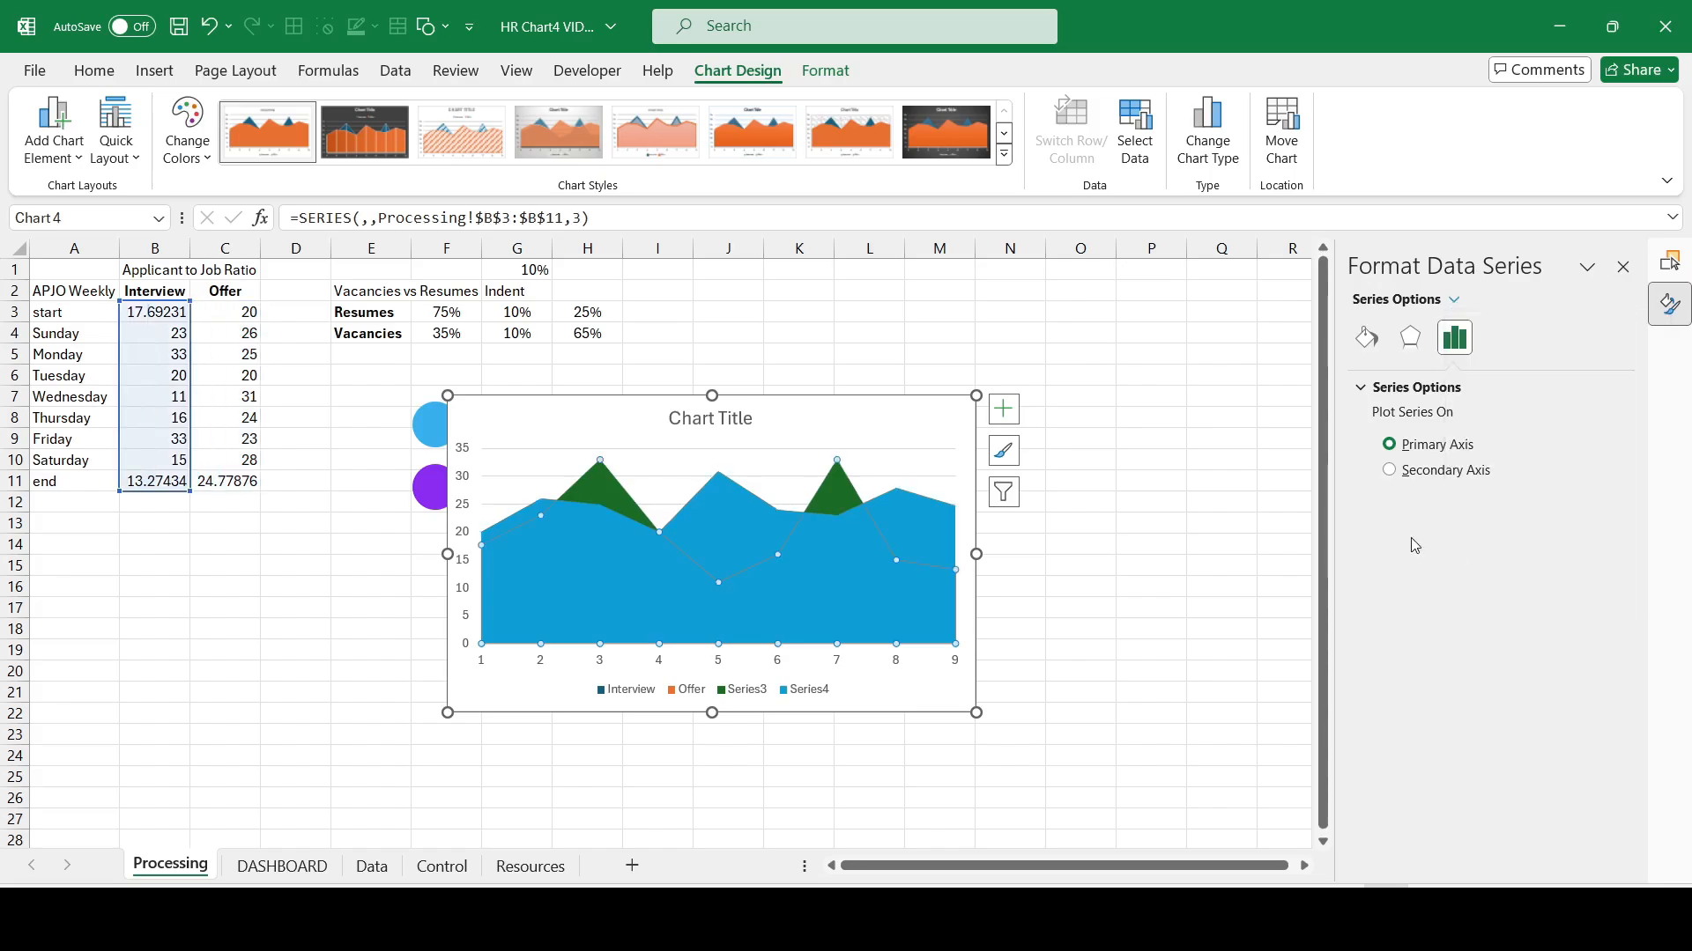
left_click(155, 72)
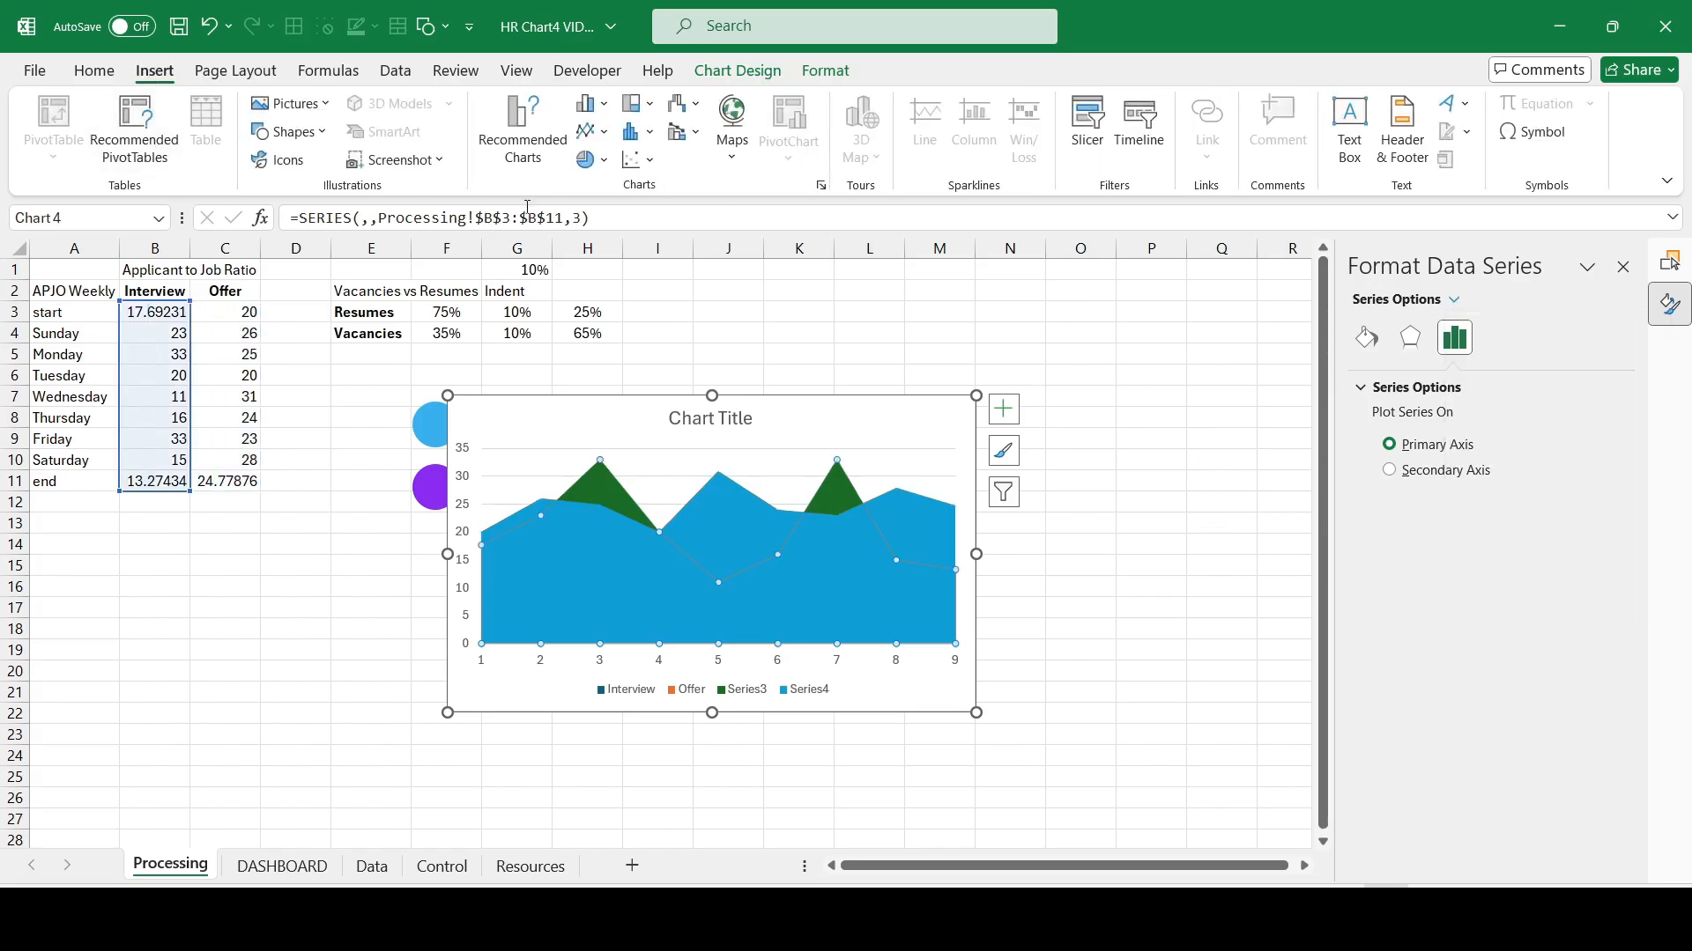
left_click(592, 131)
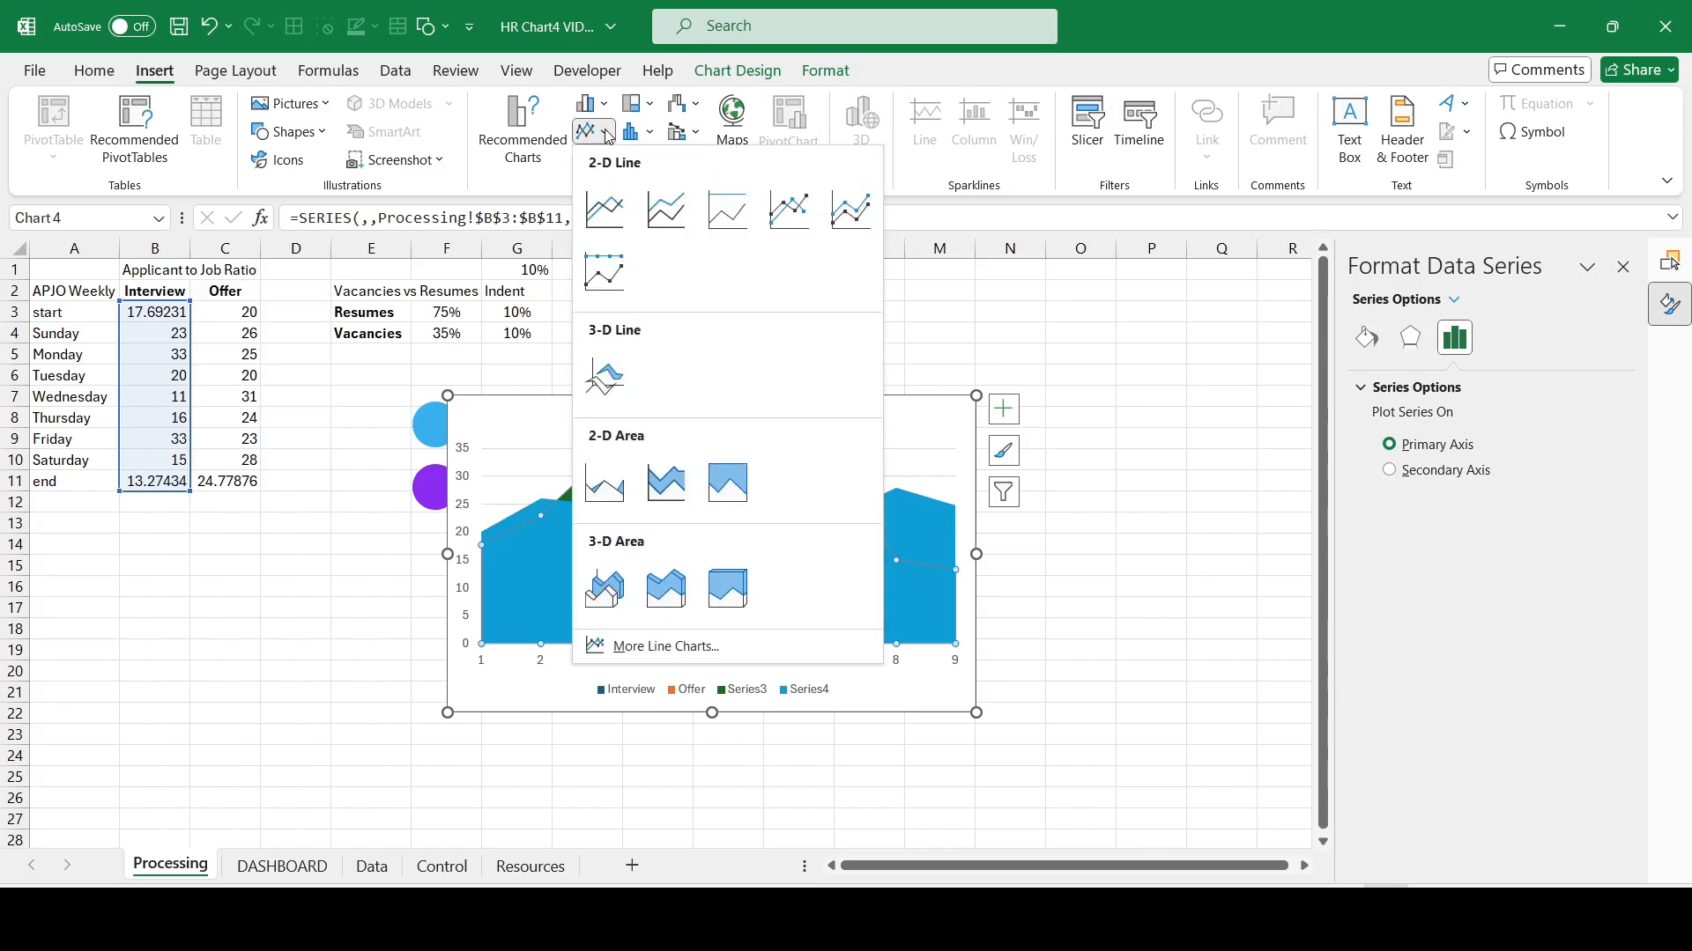
left_click(797, 220)
Step: Change the added Offer series, Series 4, to a 2-D line with markers
left_click(1453, 301)
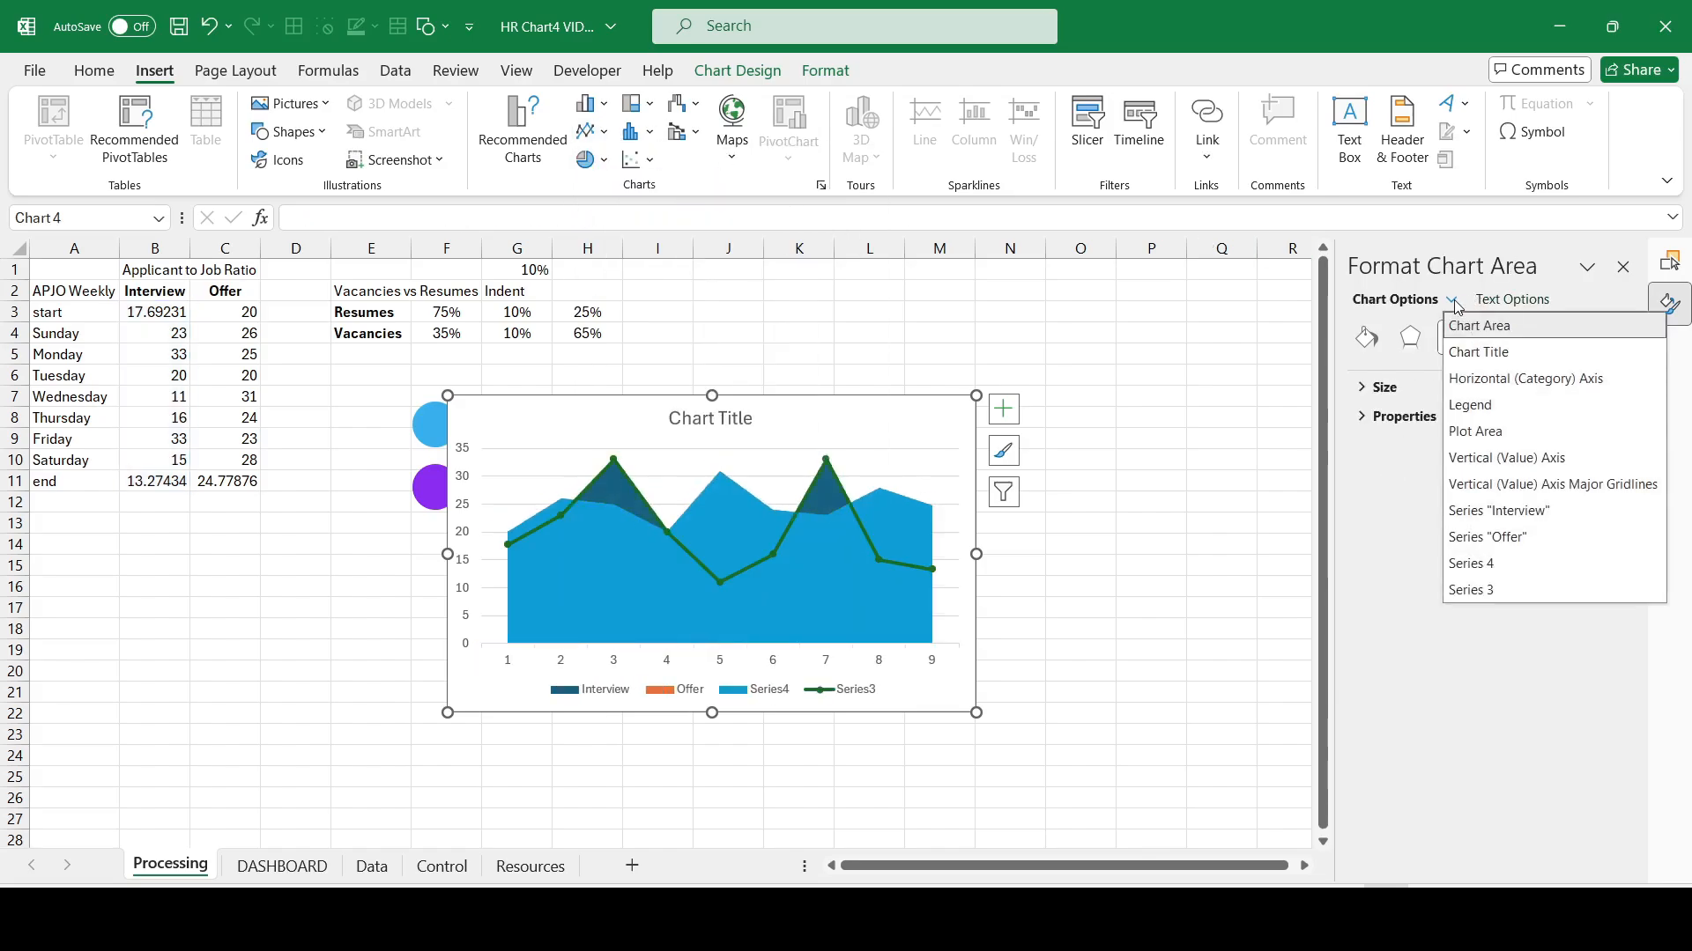
left_click(1530, 564)
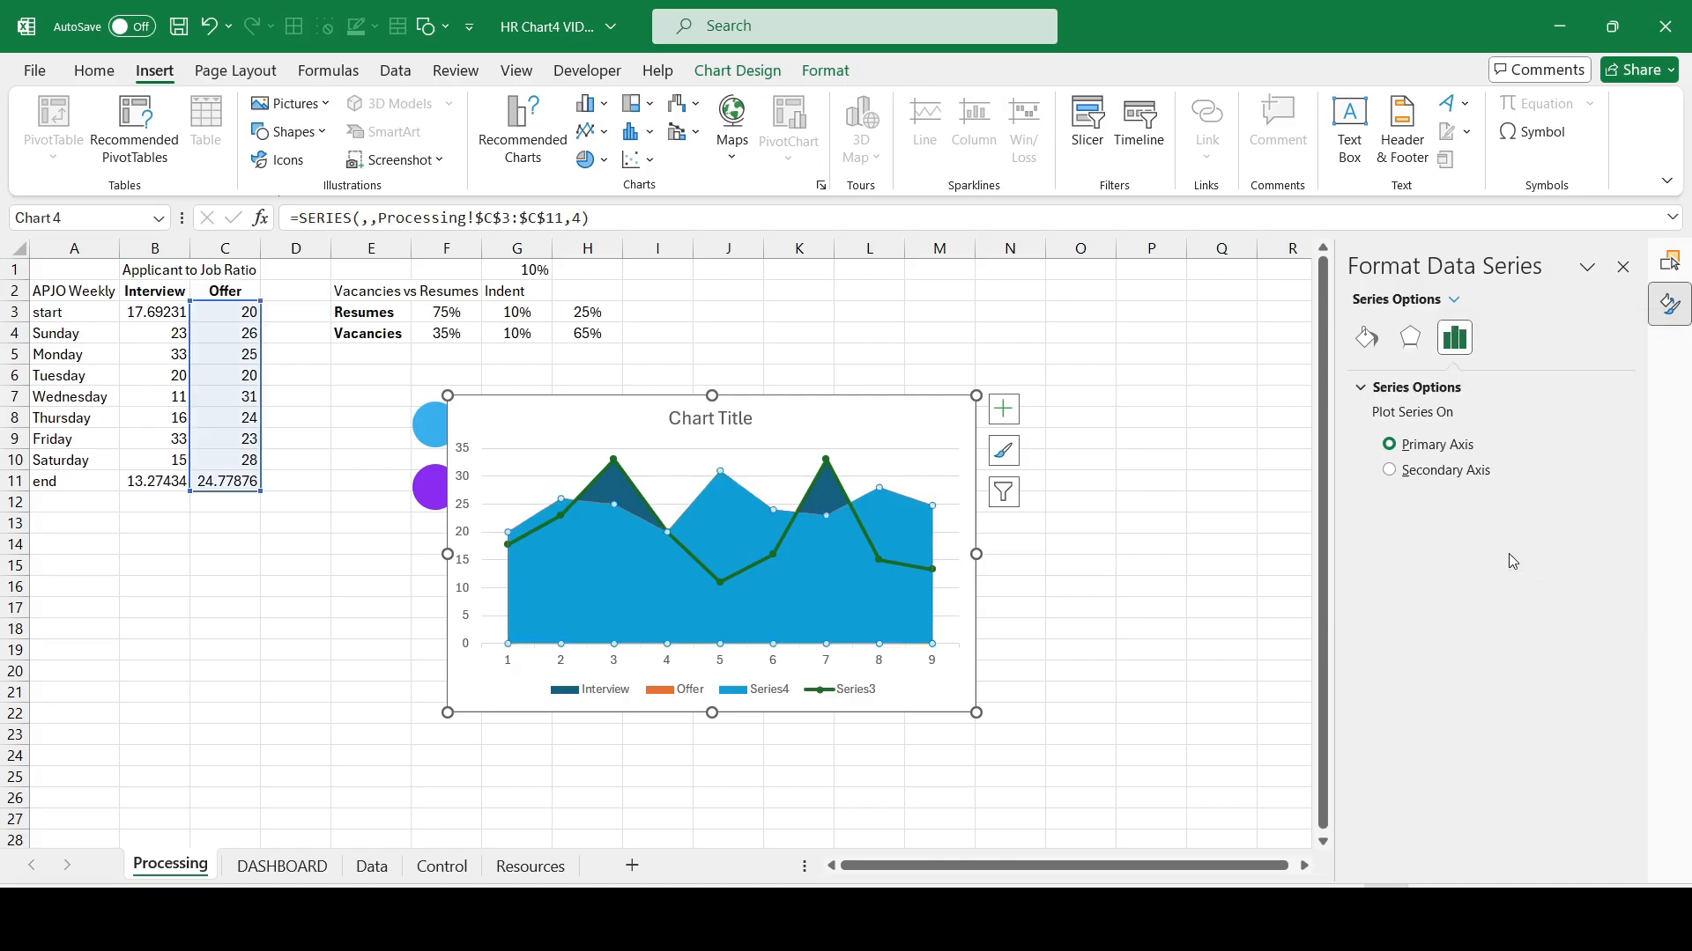
left_click(592, 131)
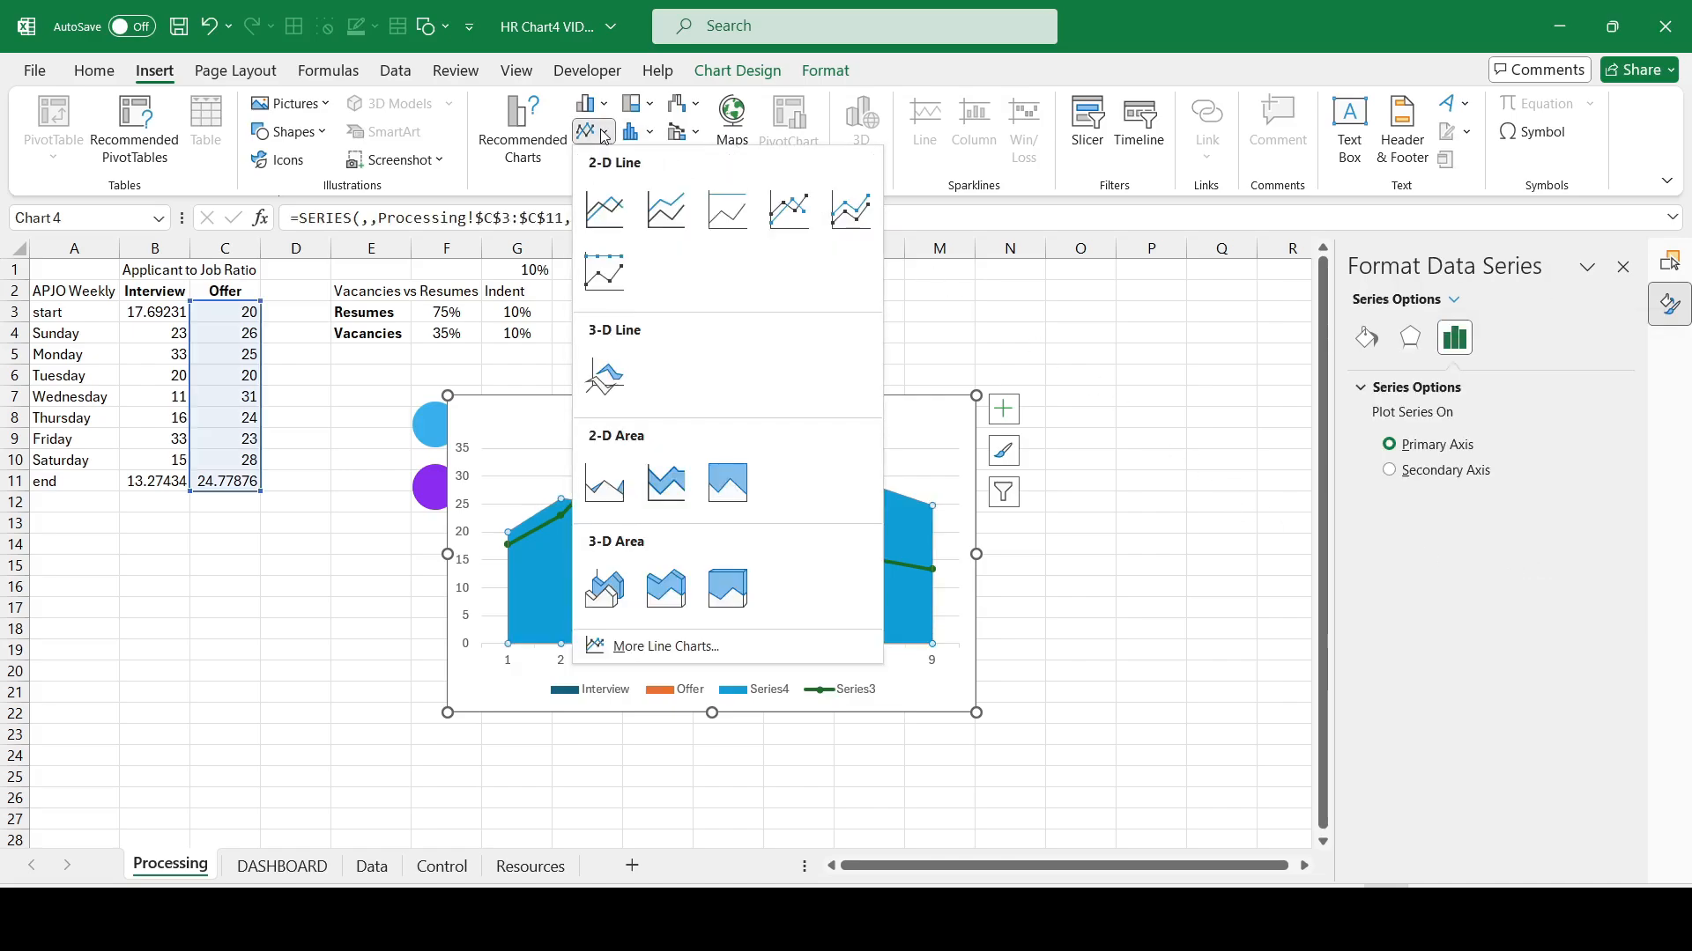
left_click(789, 223)
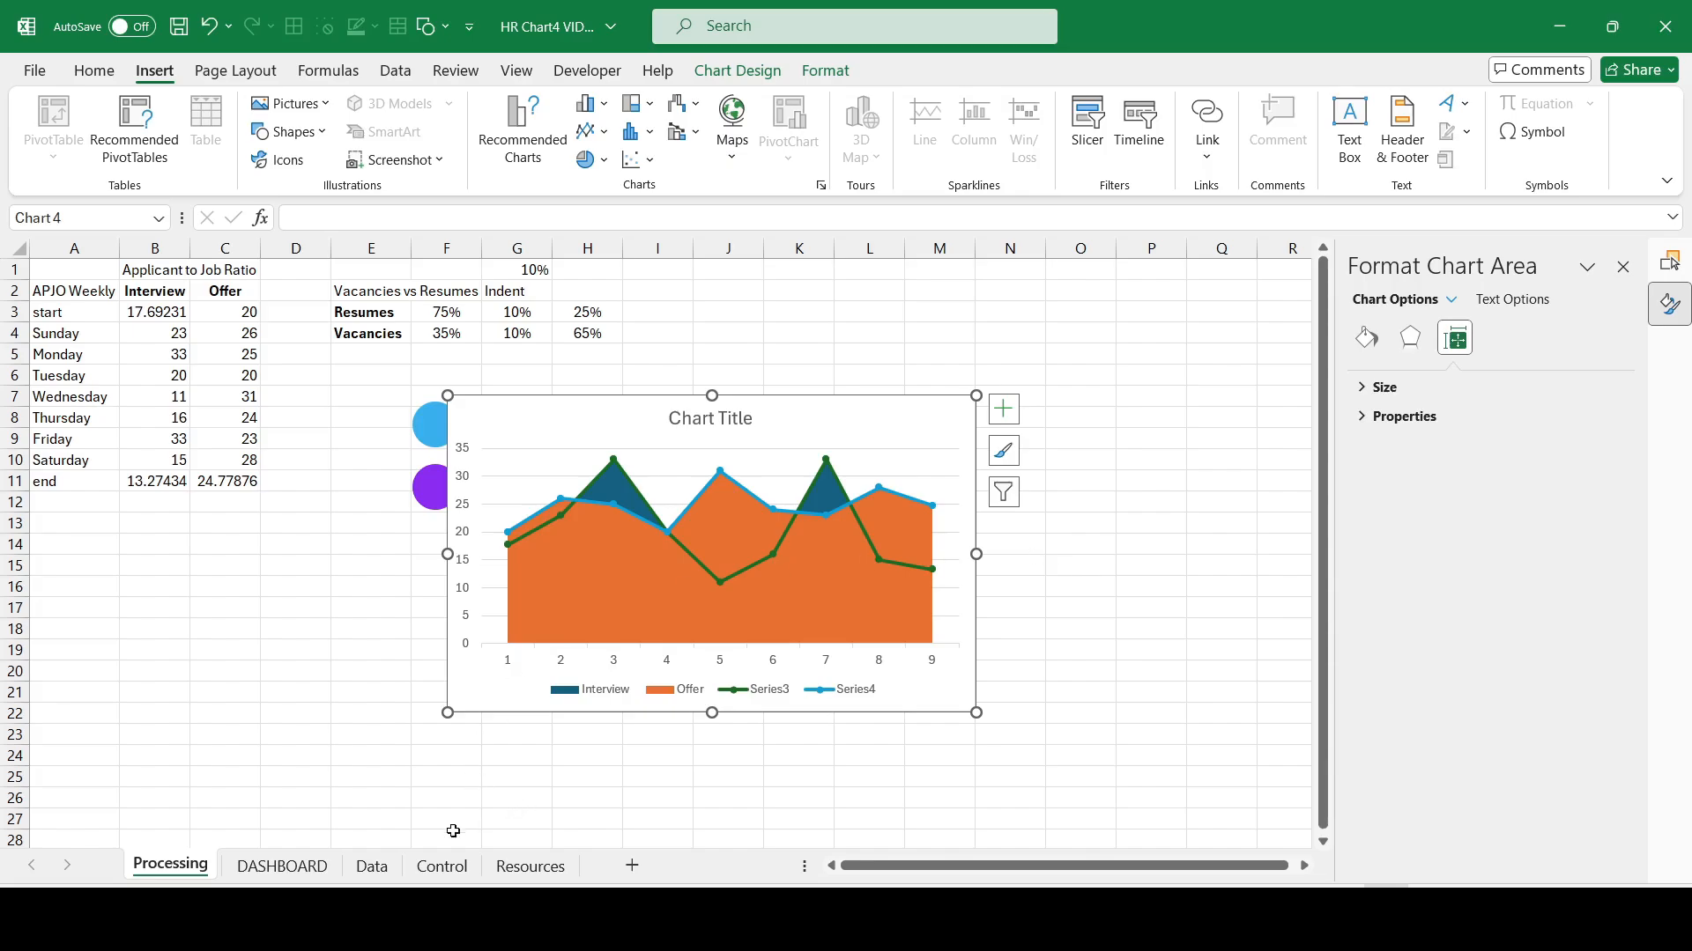
Step: On the DASHBOARD sheet, close the side panes, collapse the ribbon and duplicate the Vacancies vs Resumes background card alongside the original
left_click(283, 866)
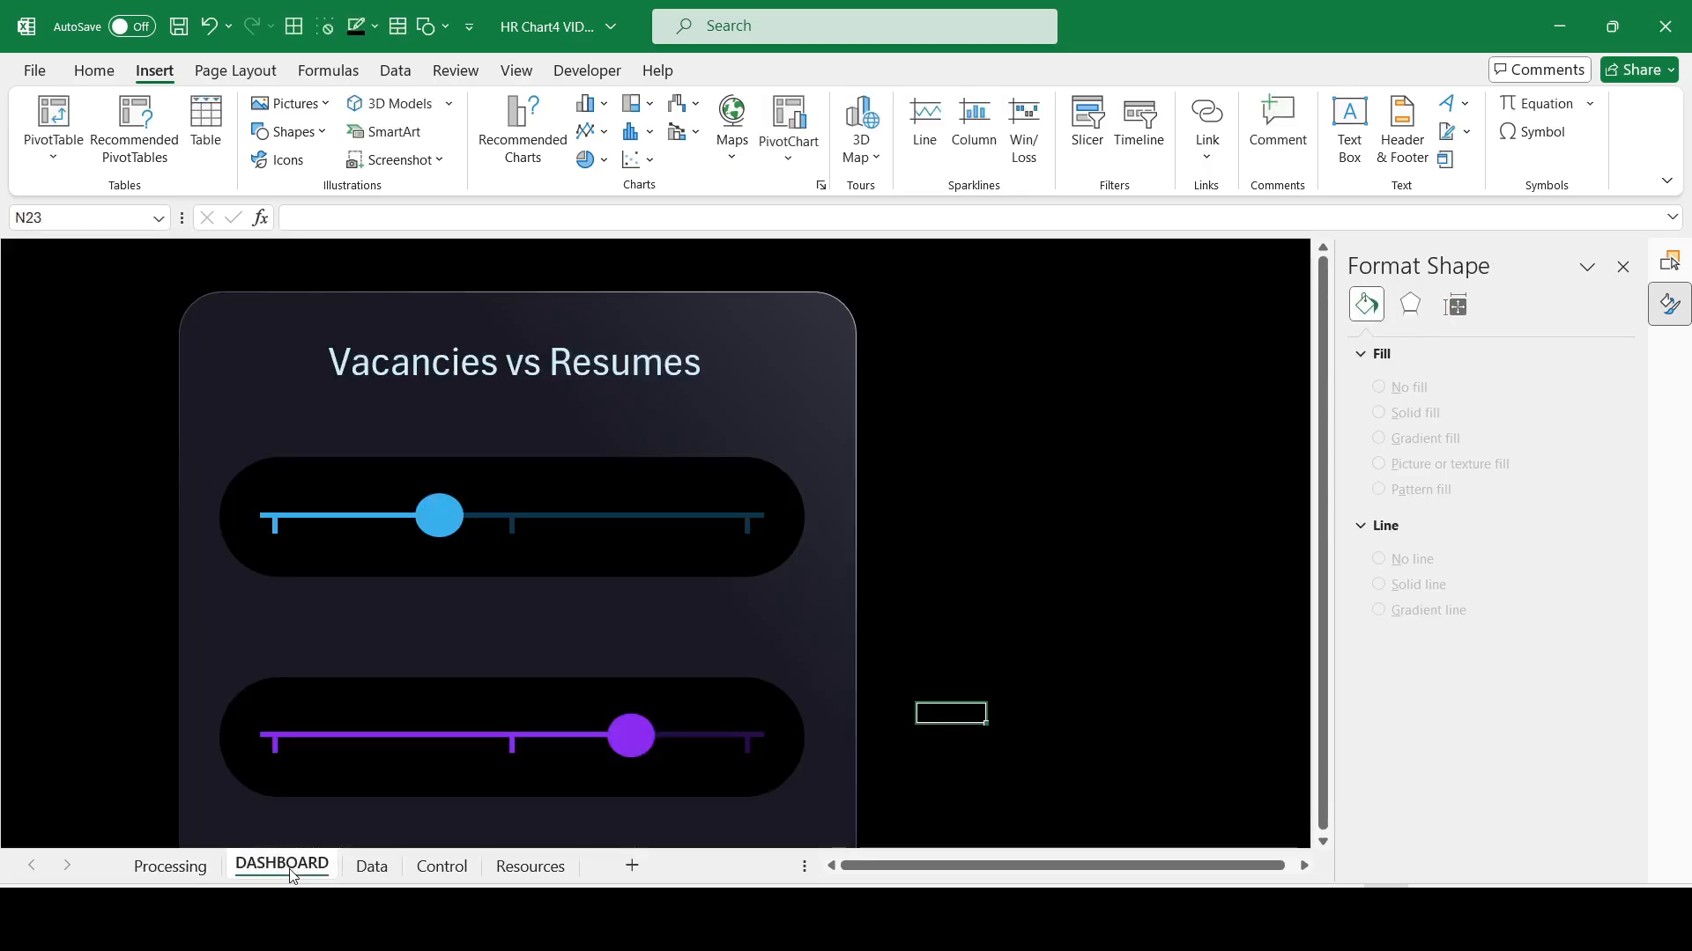
left_click(1623, 267)
left_click(1665, 266)
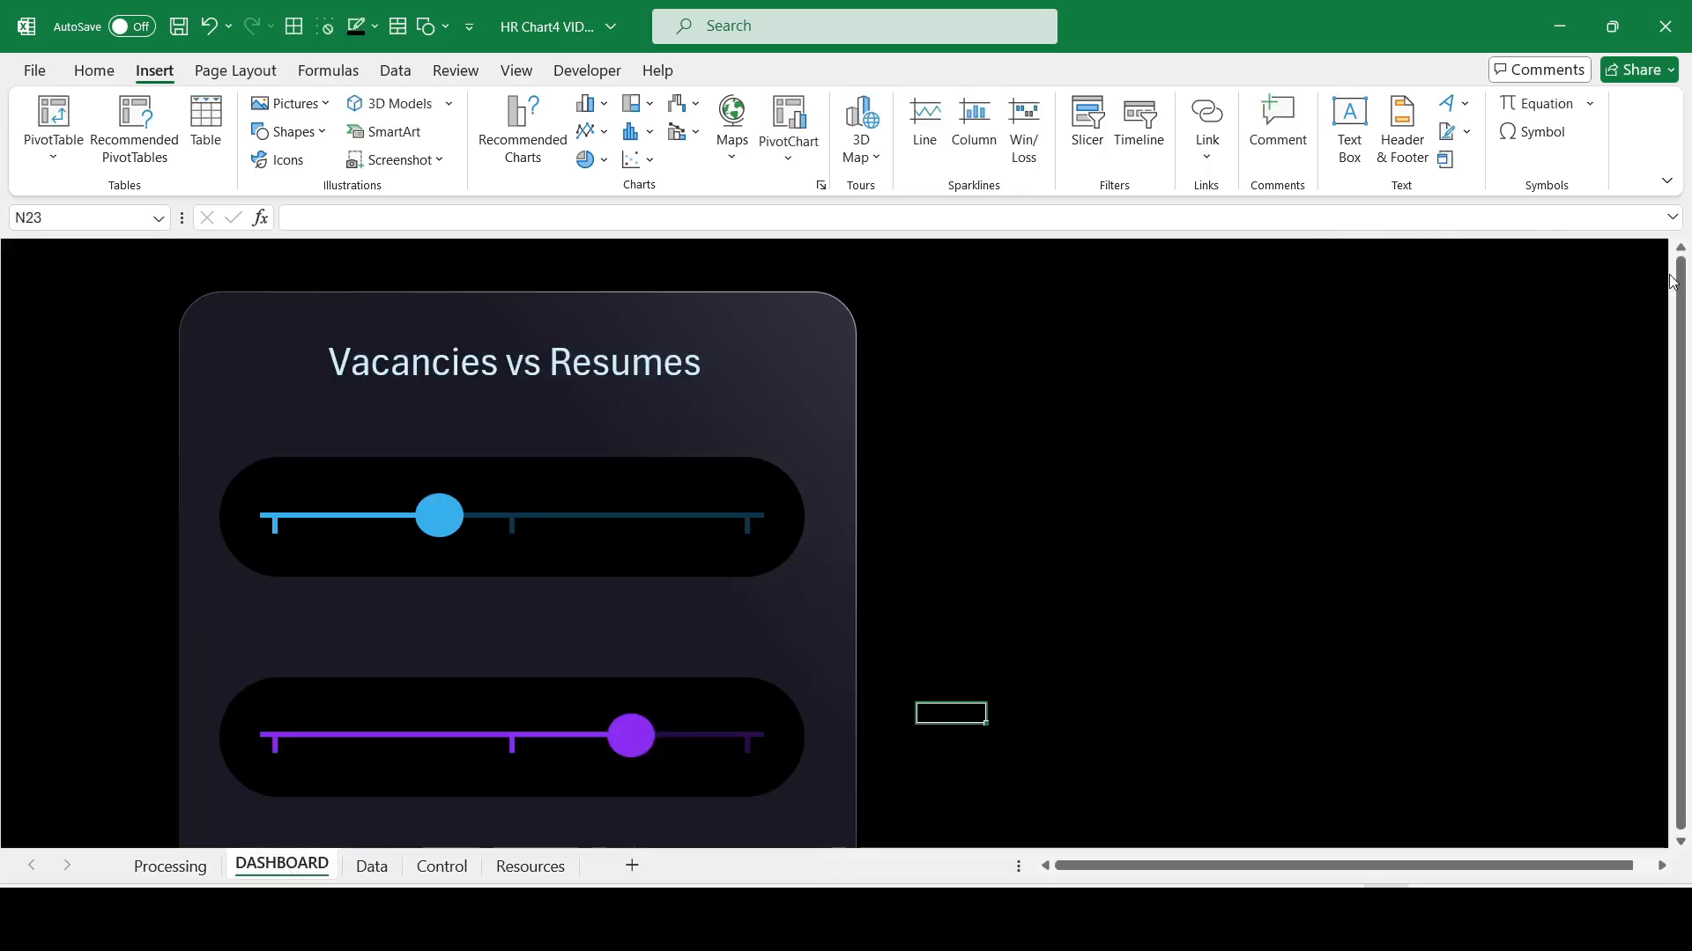
double_click(161, 75)
left_click(818, 515)
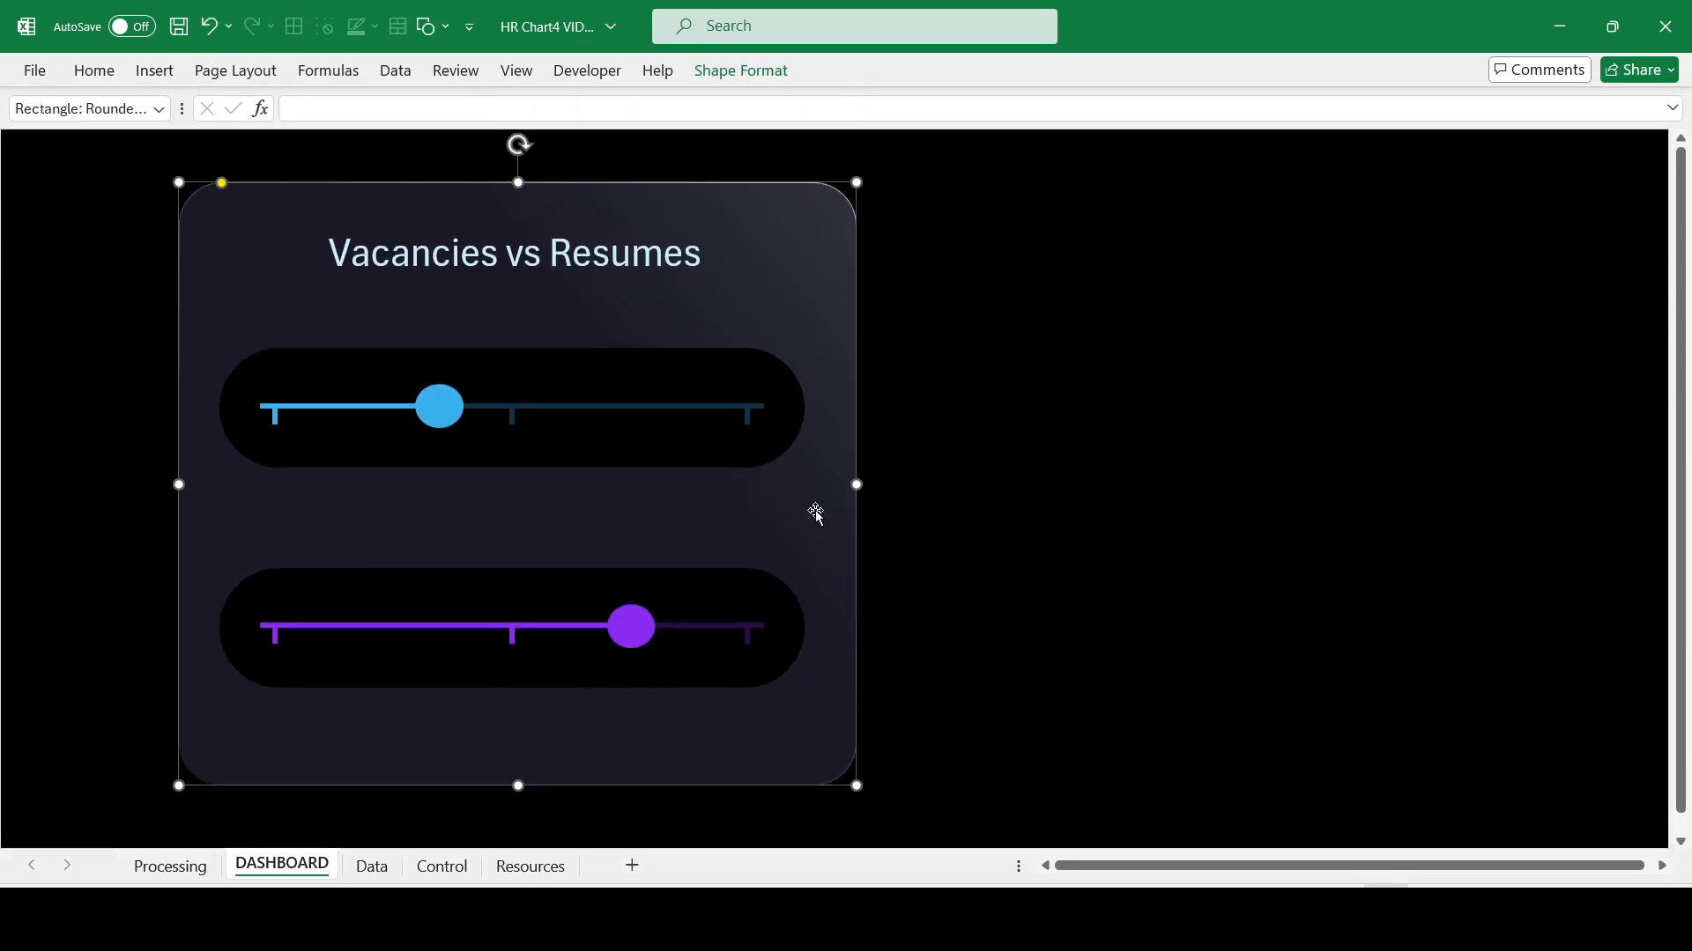
left_click_drag(823, 238, 1583, 333)
Step: Set the position of the duplicated card's darker gradient stop to 48%
right_click(1319, 487)
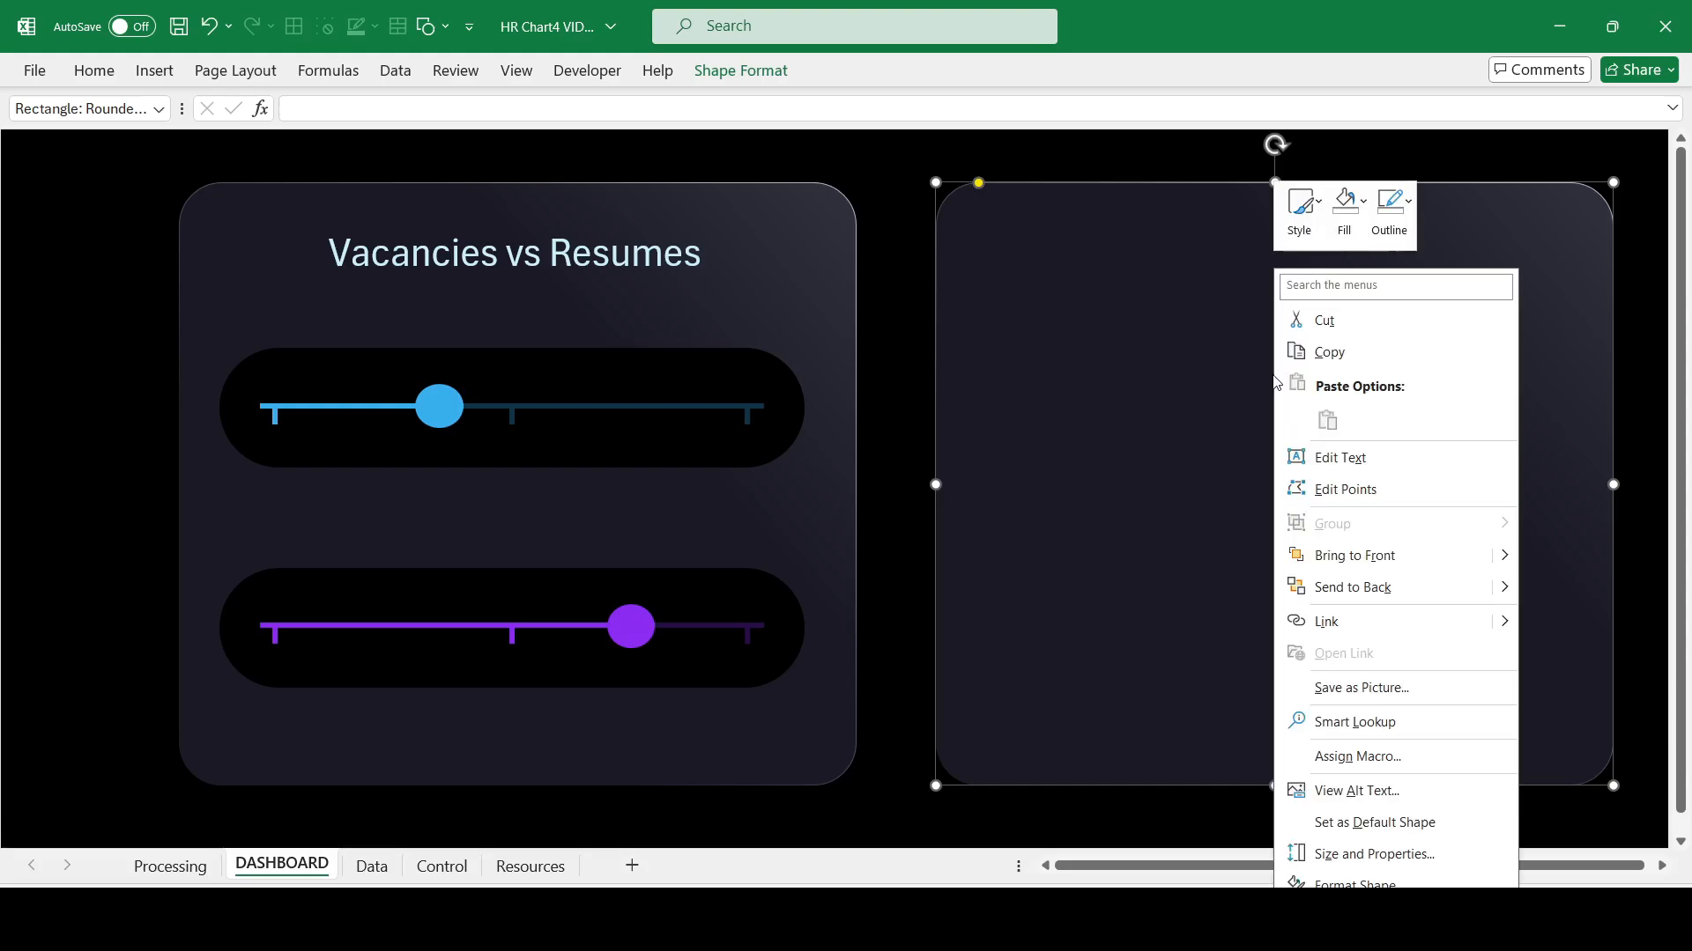
left_click(1383, 885)
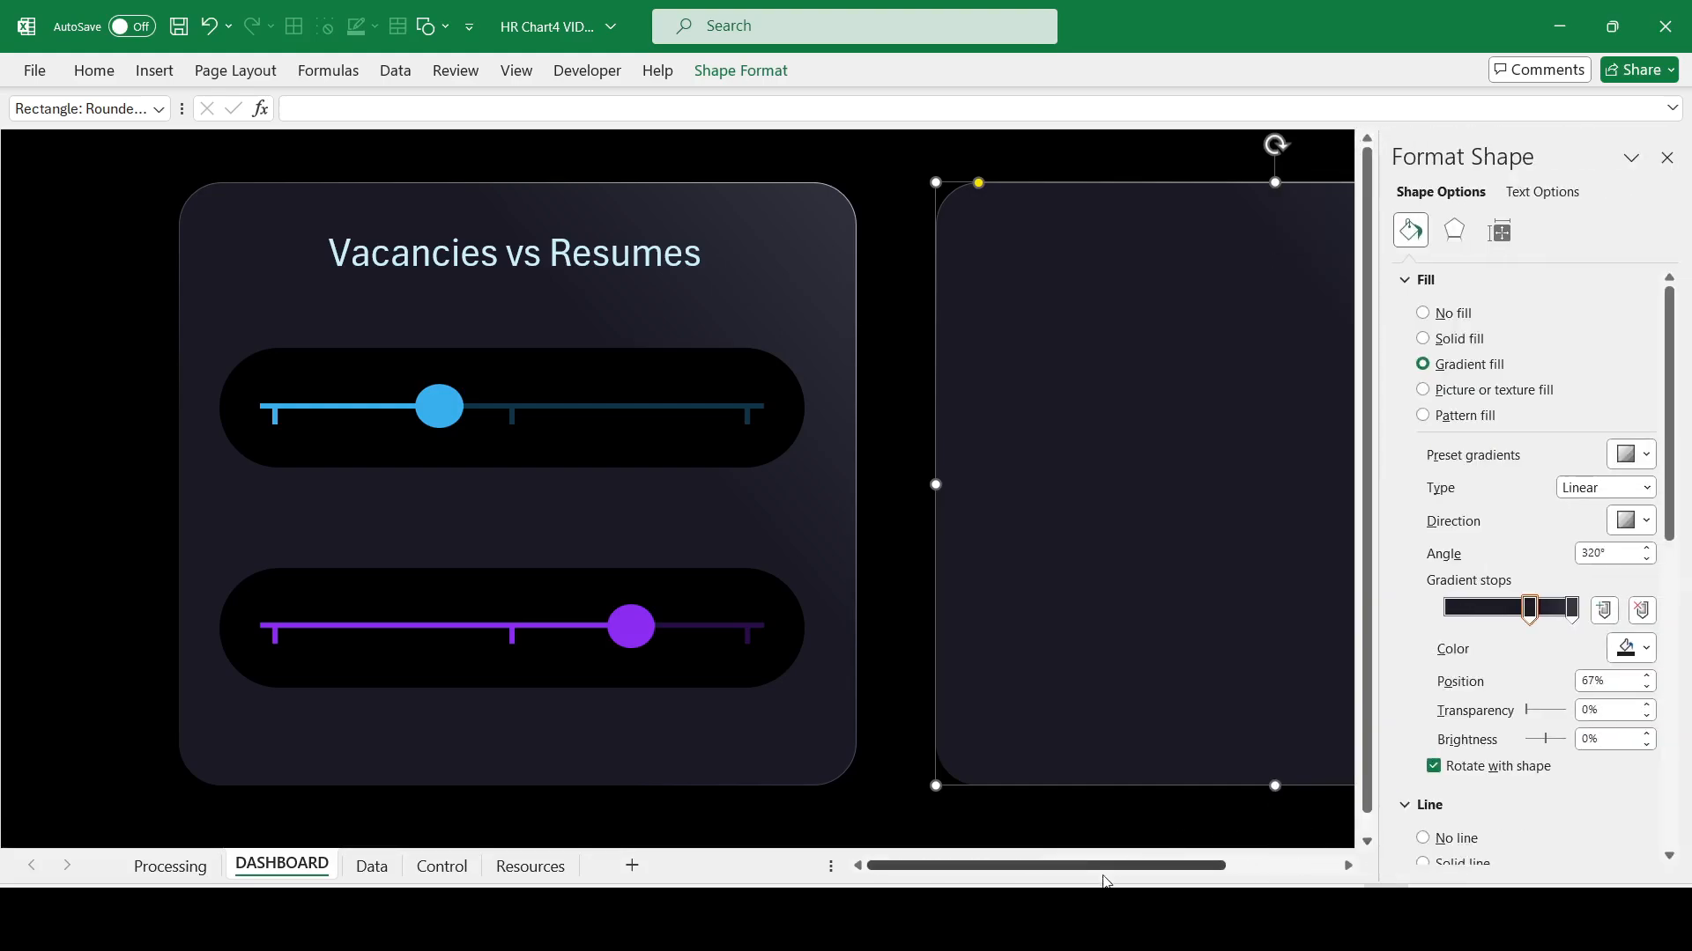
left_click_drag(1119, 872, 1251, 876)
double_click(1586, 681)
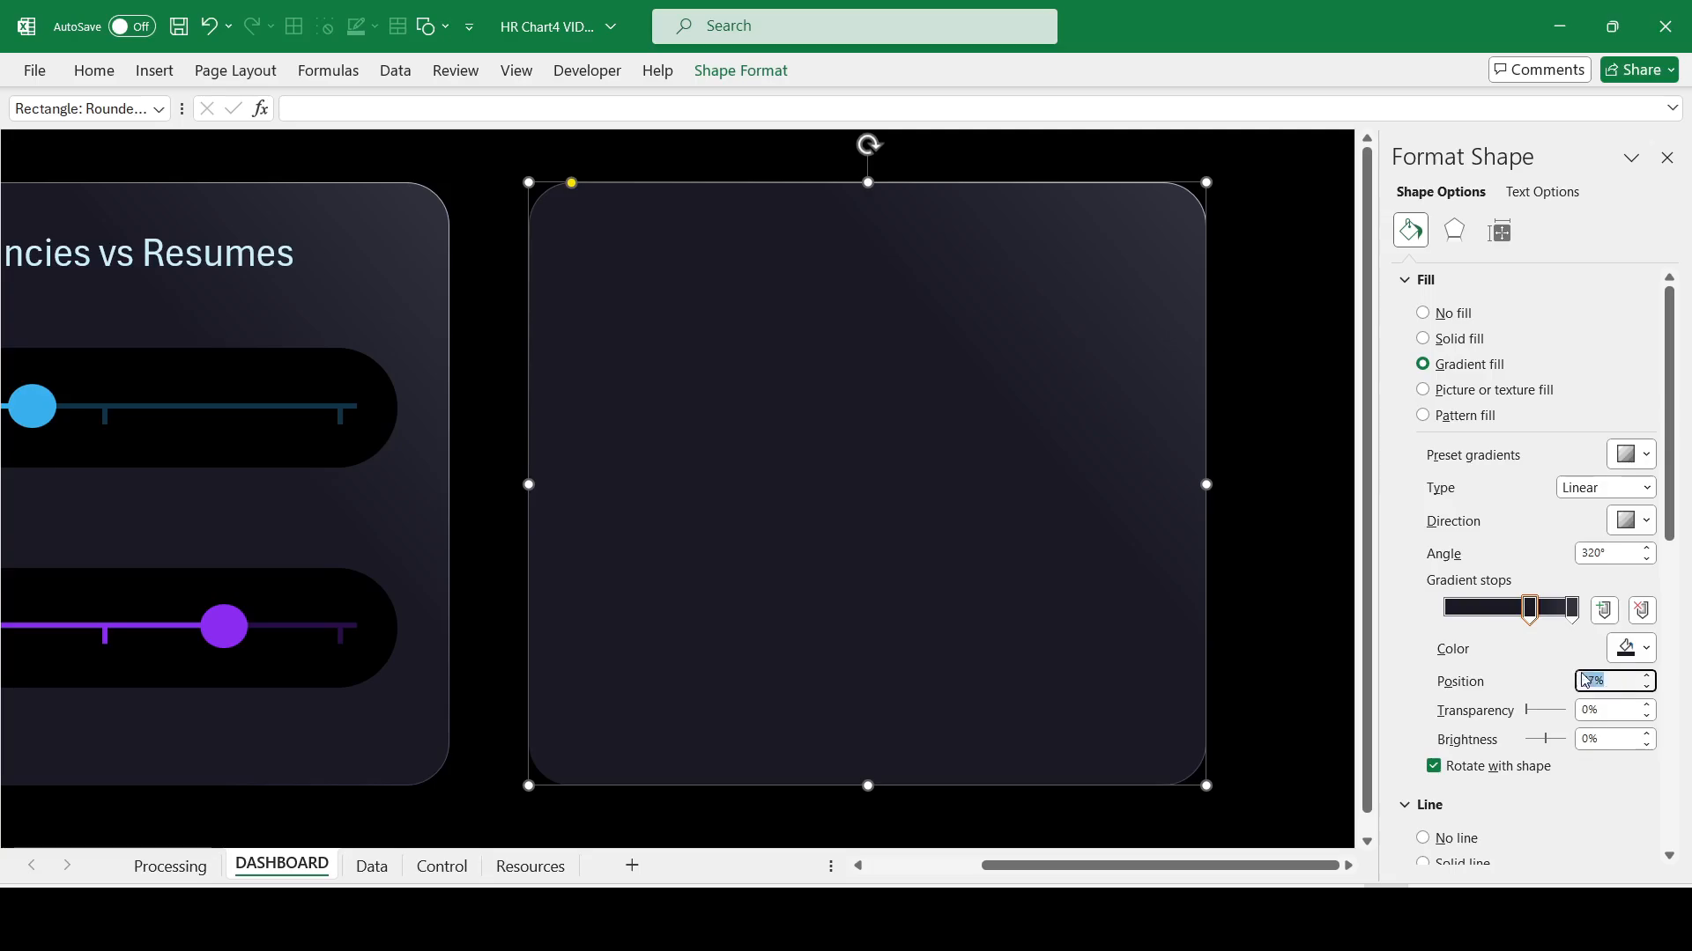
type("48")
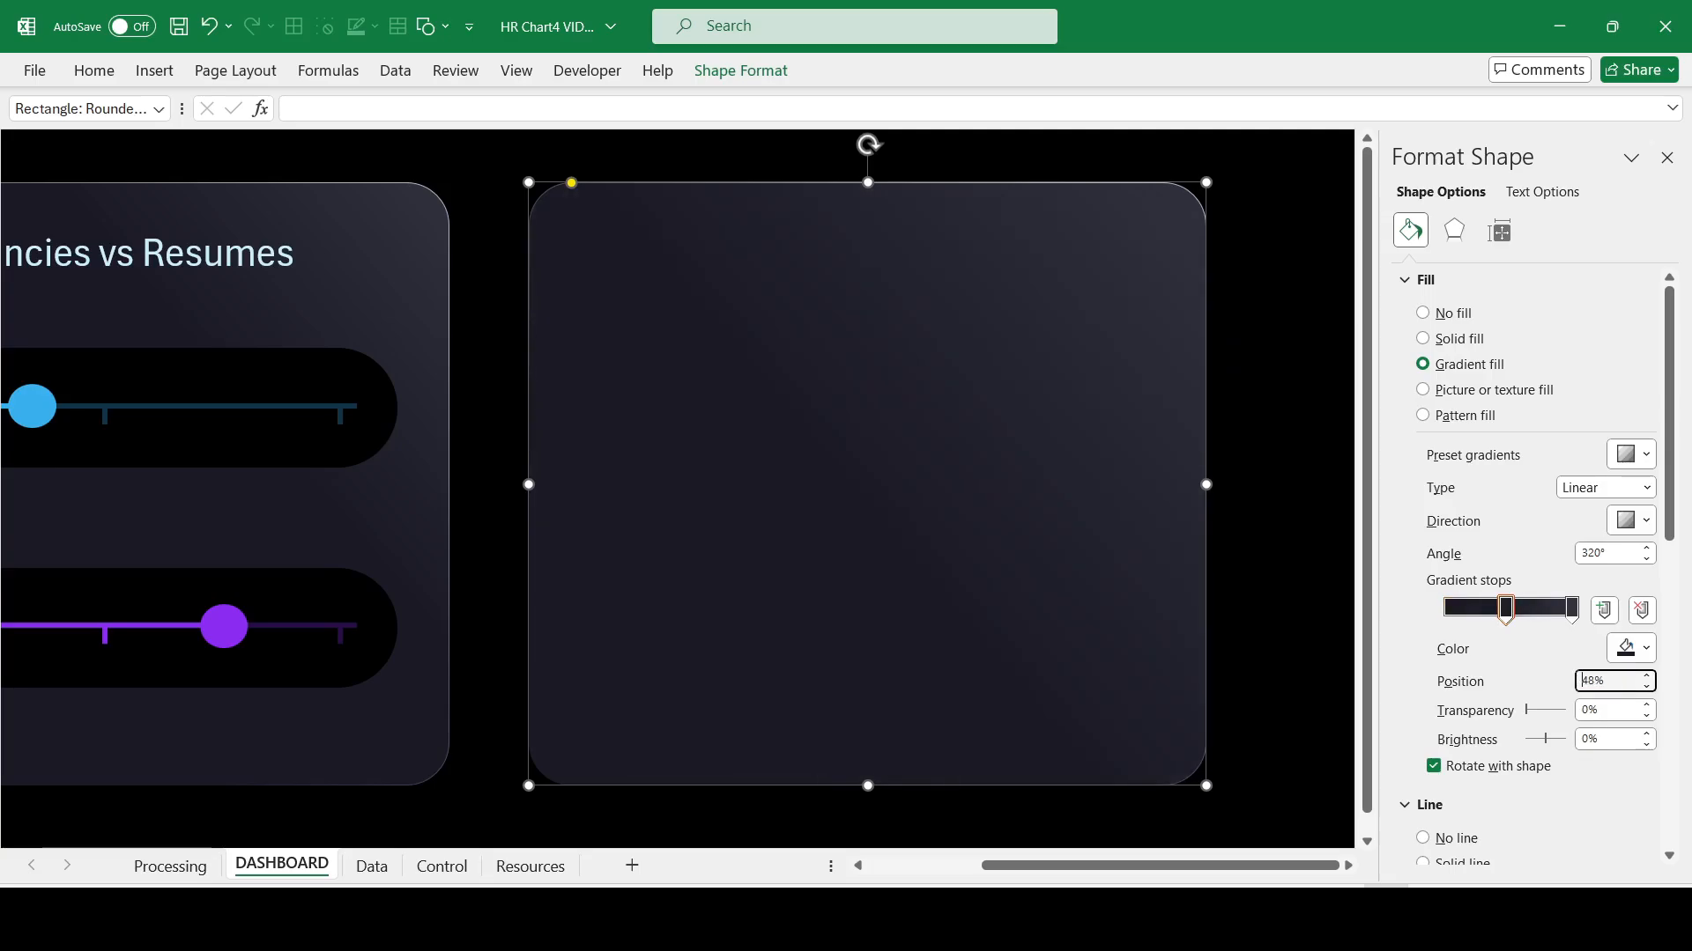
Step: Set the color of the duplicated card's 100% gradient stop to hex #3C3F4E
left_click(1574, 608)
left_click(1631, 648)
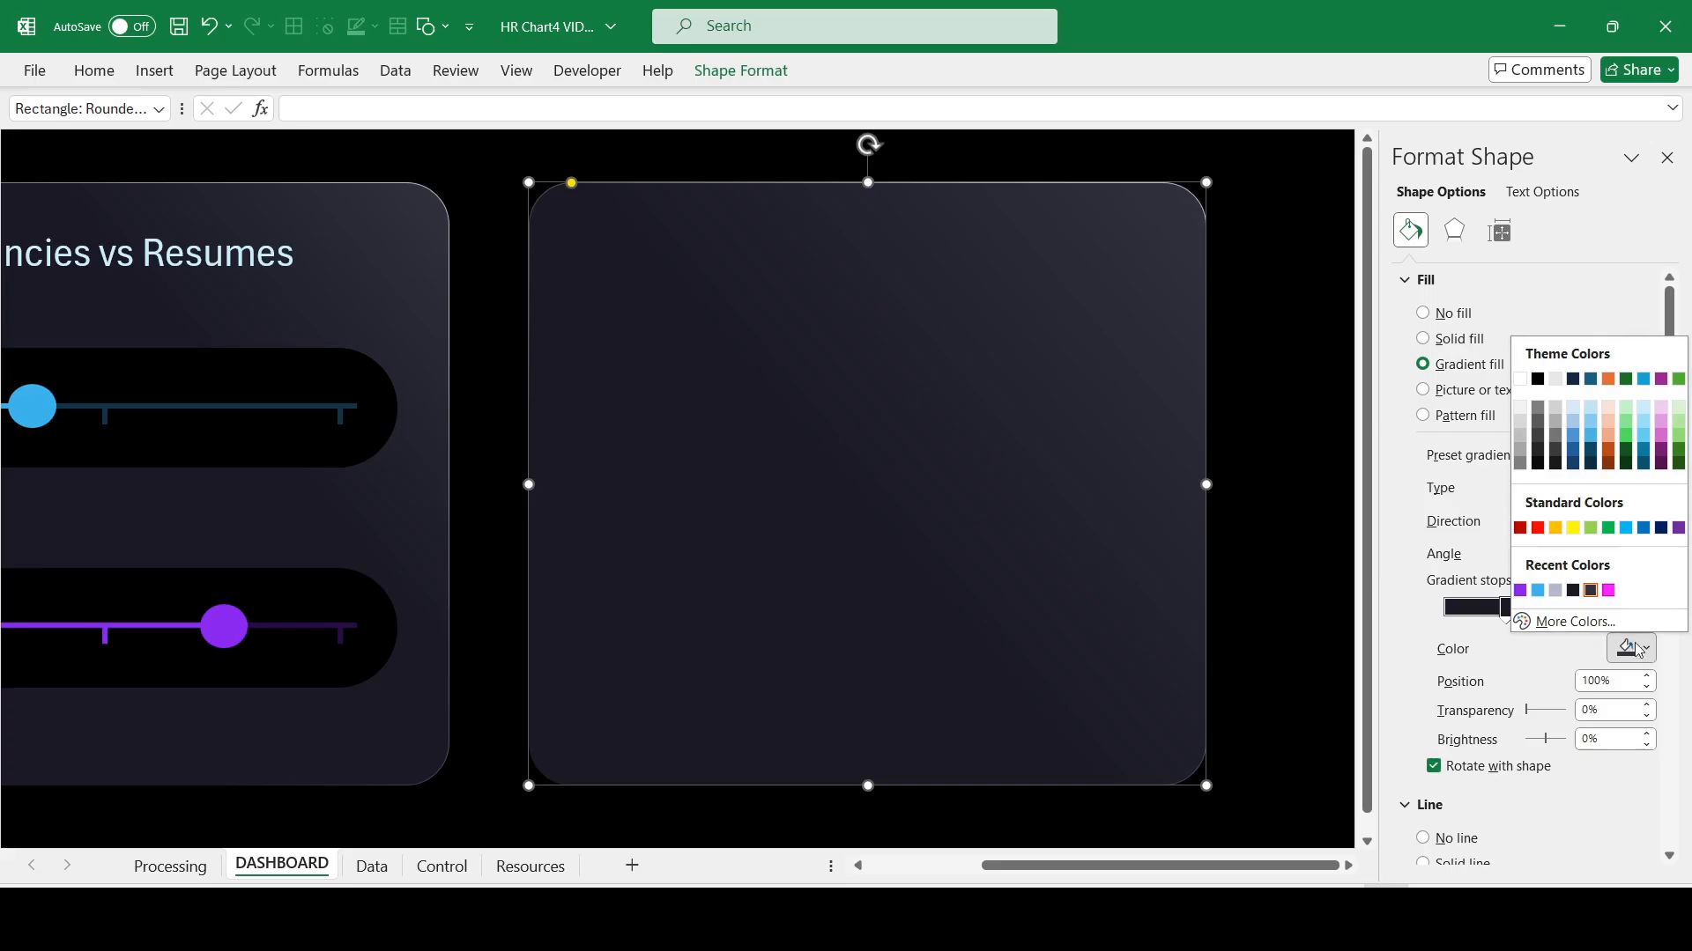
left_click(1628, 628)
double_click(995, 626)
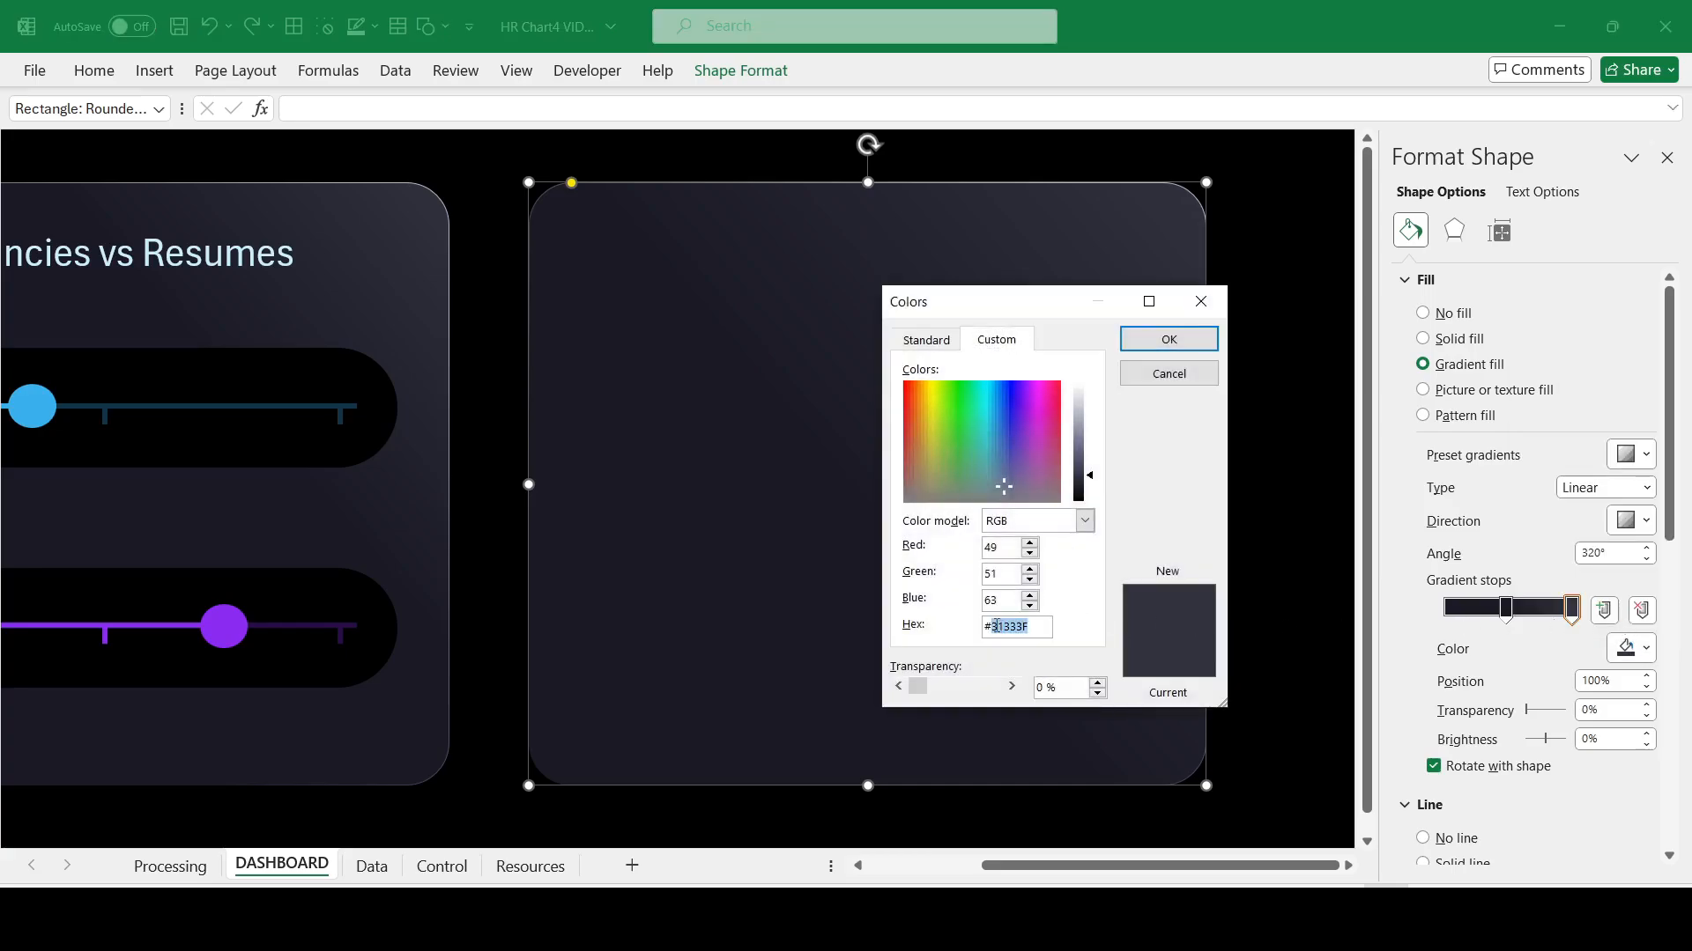
type("3C3F4E")
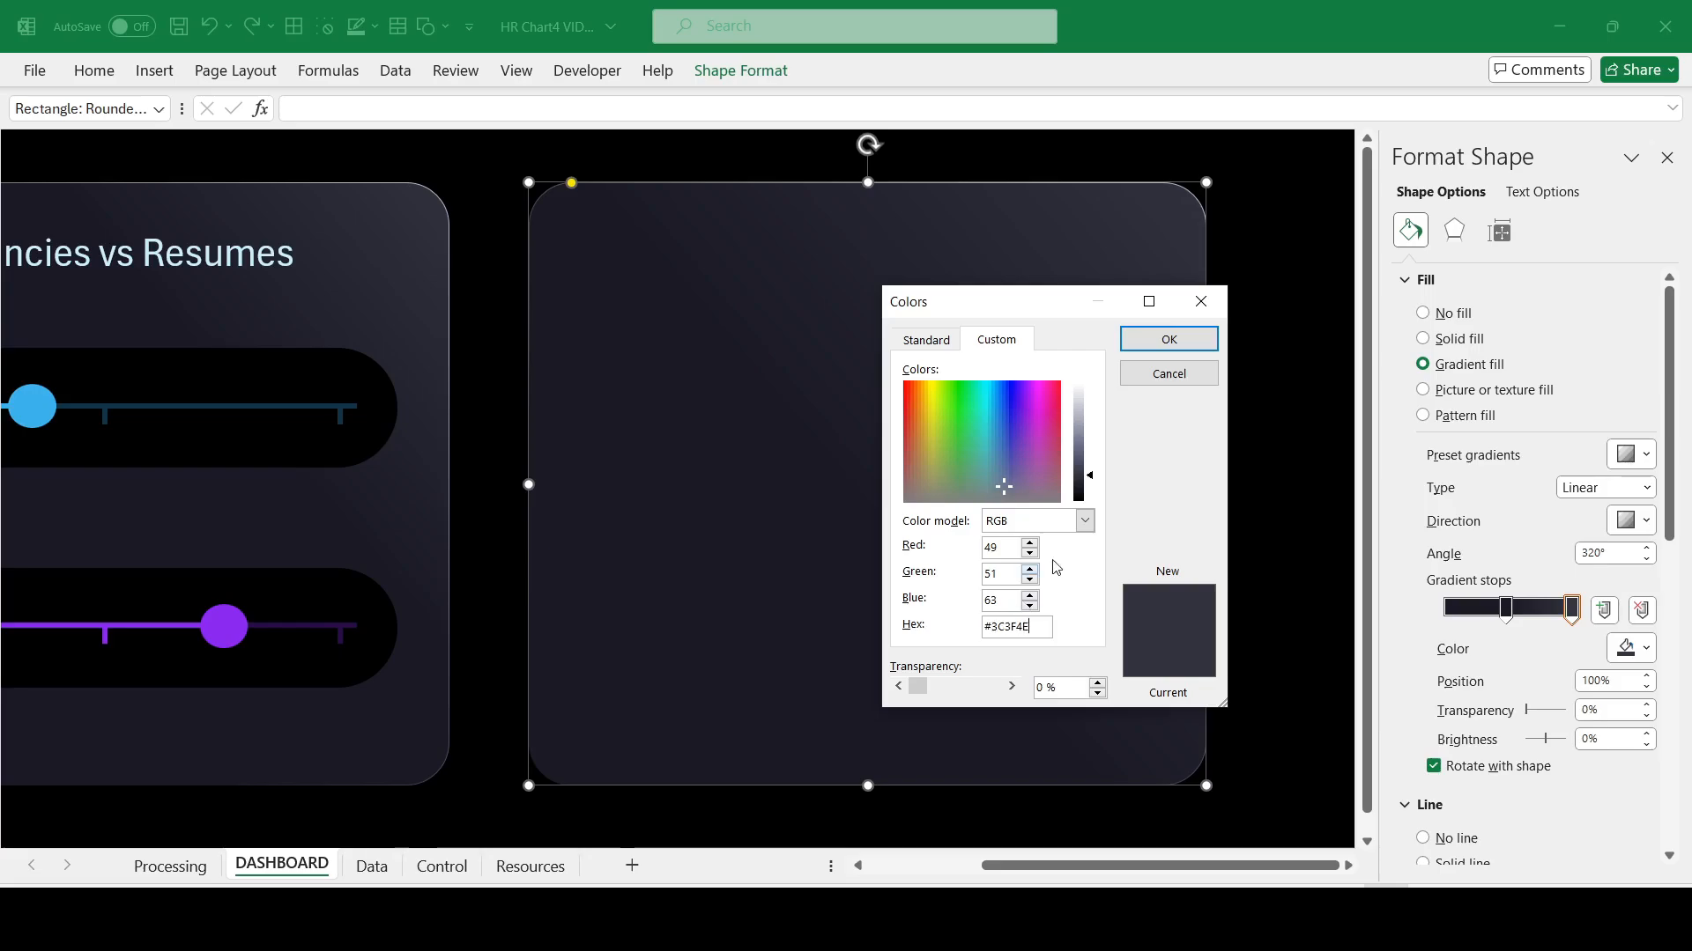
left_click(1162, 342)
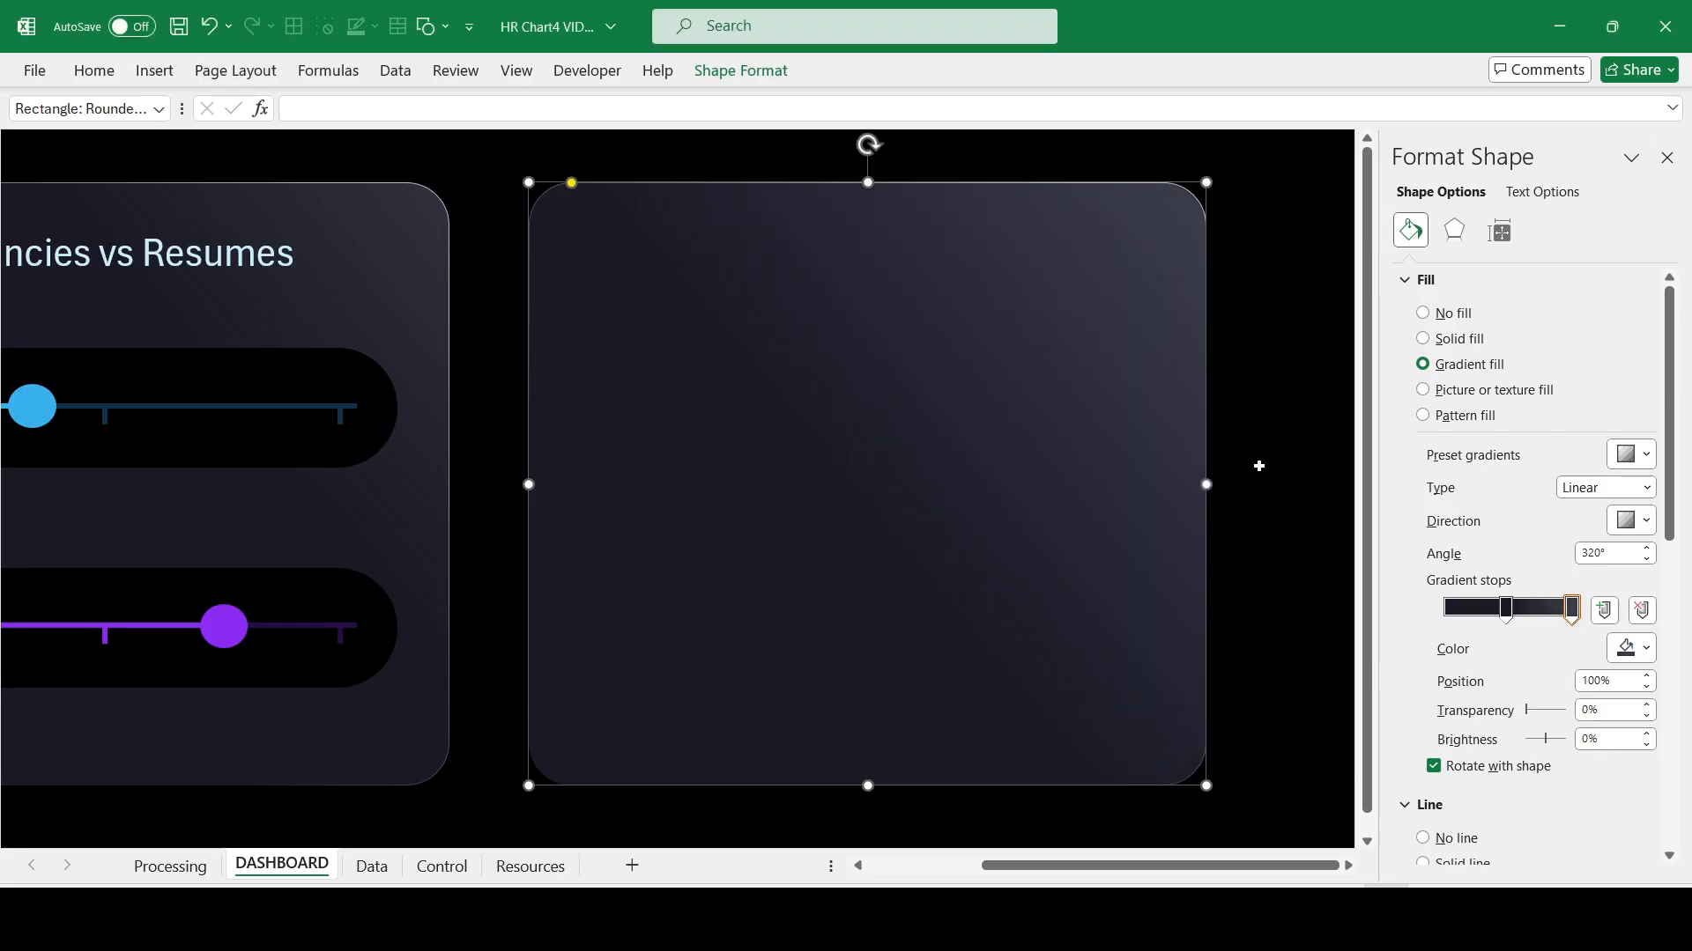
left_click(1286, 497)
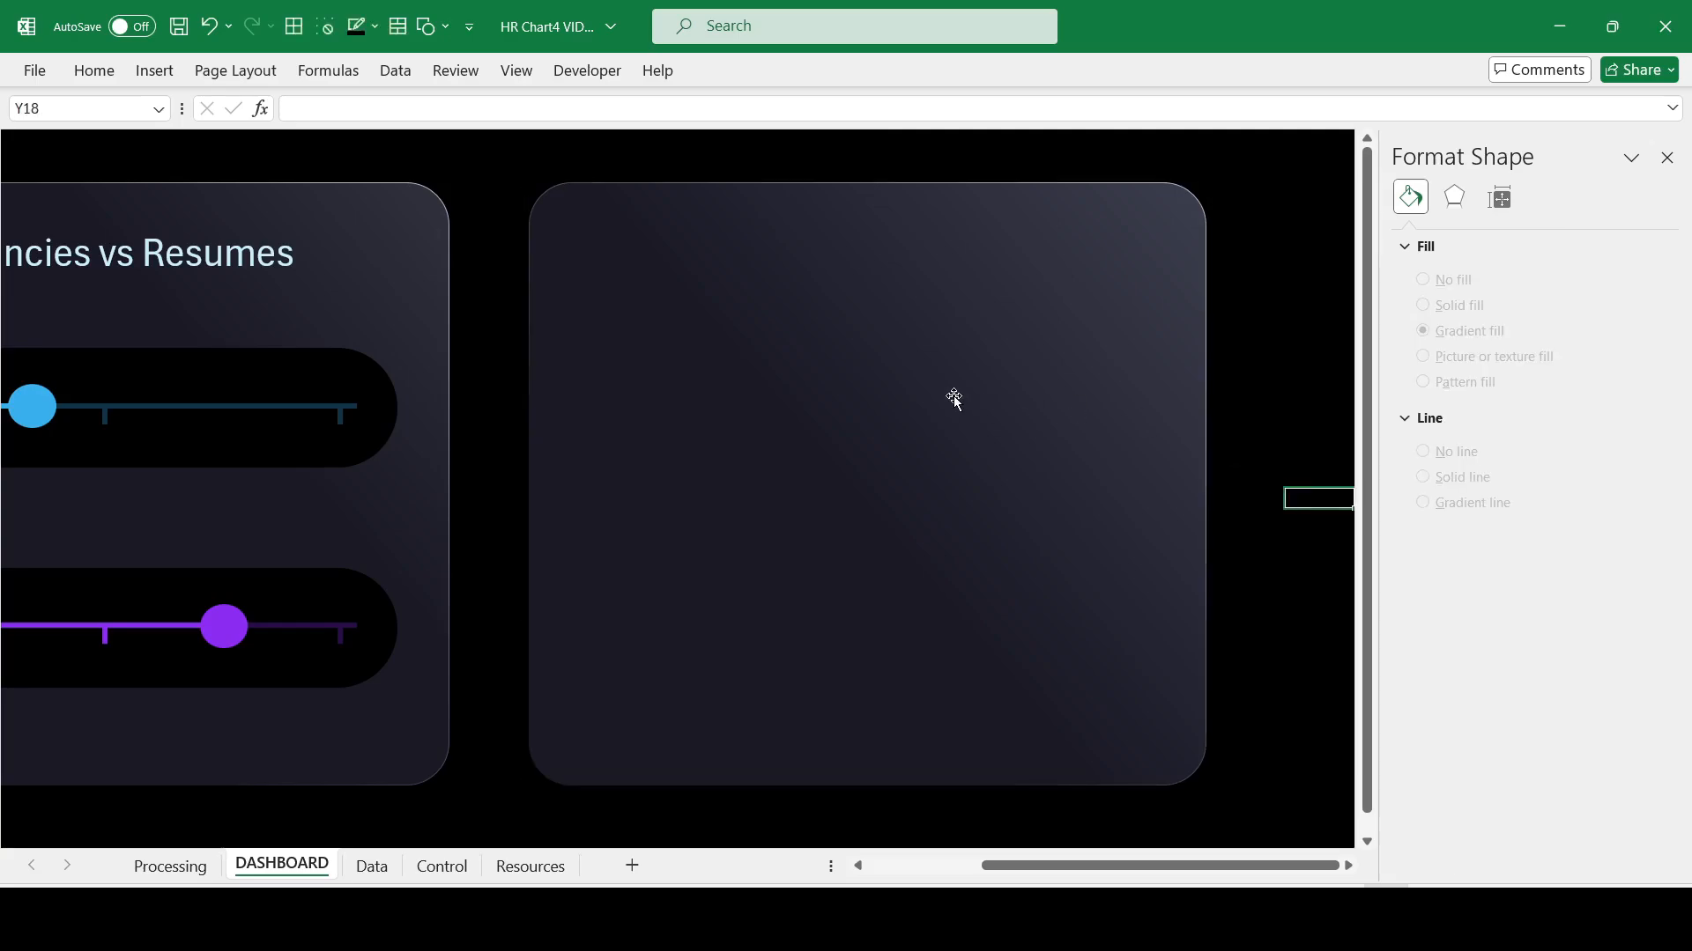
Step: Open the context options of the combined area and line chart on the Processing sheet
left_click(184, 870)
right_click(573, 300)
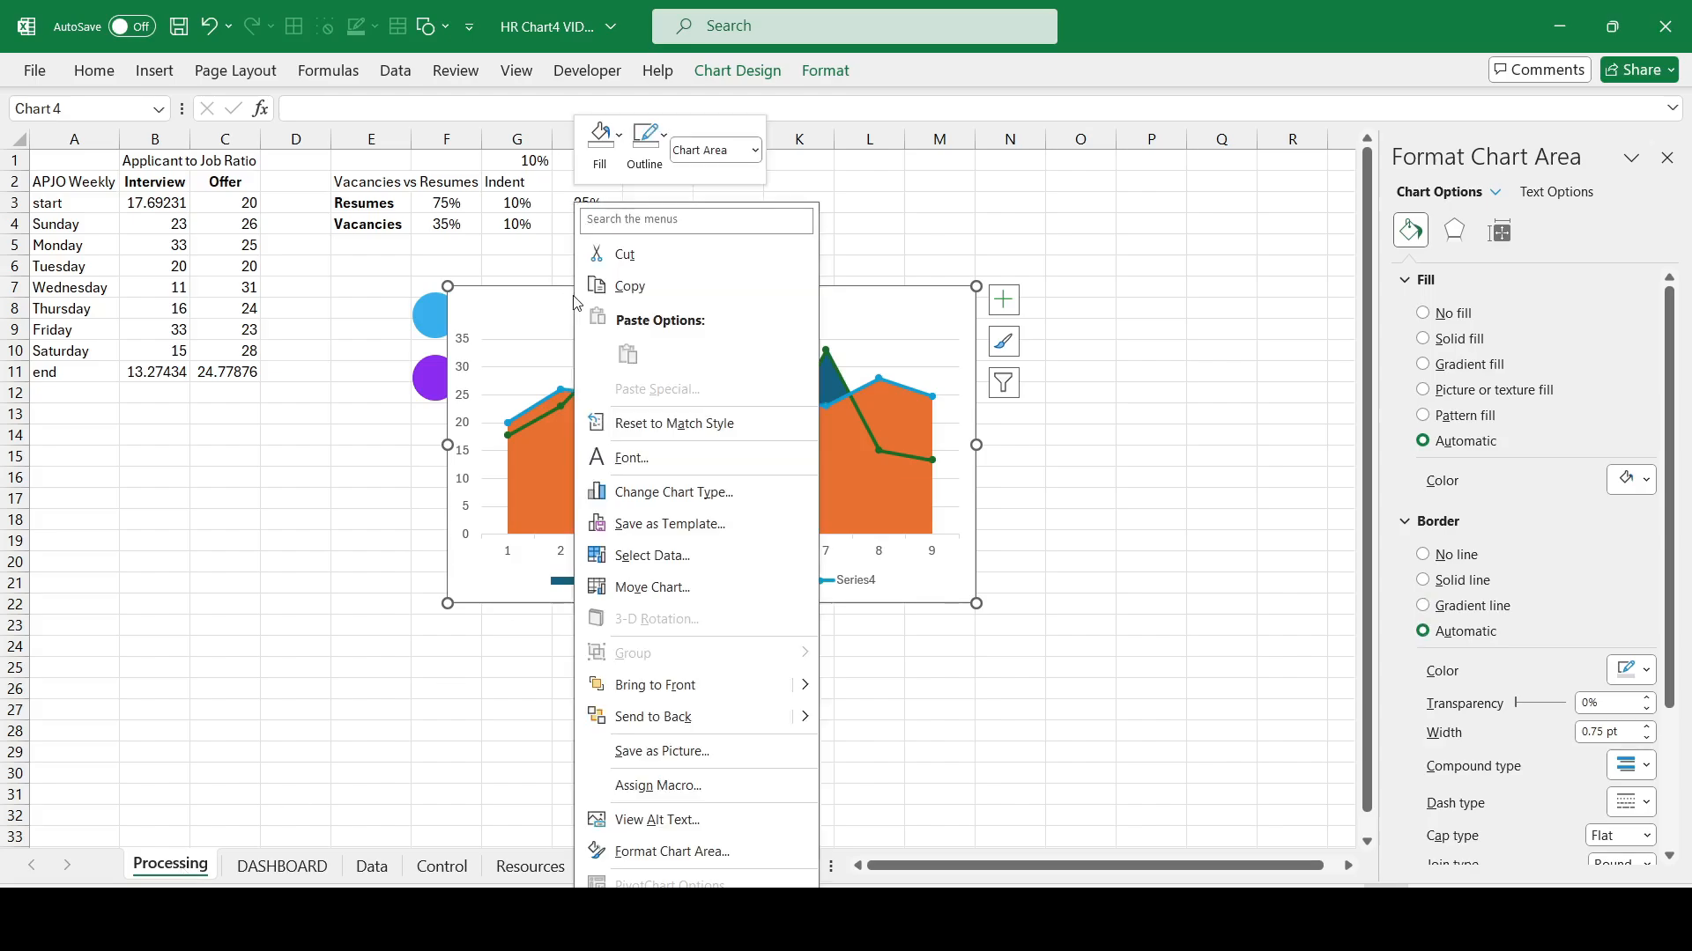
Step: Move the combo chart from the Processing sheet to the DASHBOARD sheet and place it over the empty rounded card
left_click(625, 255)
left_click(282, 866)
key("ctrl+v")
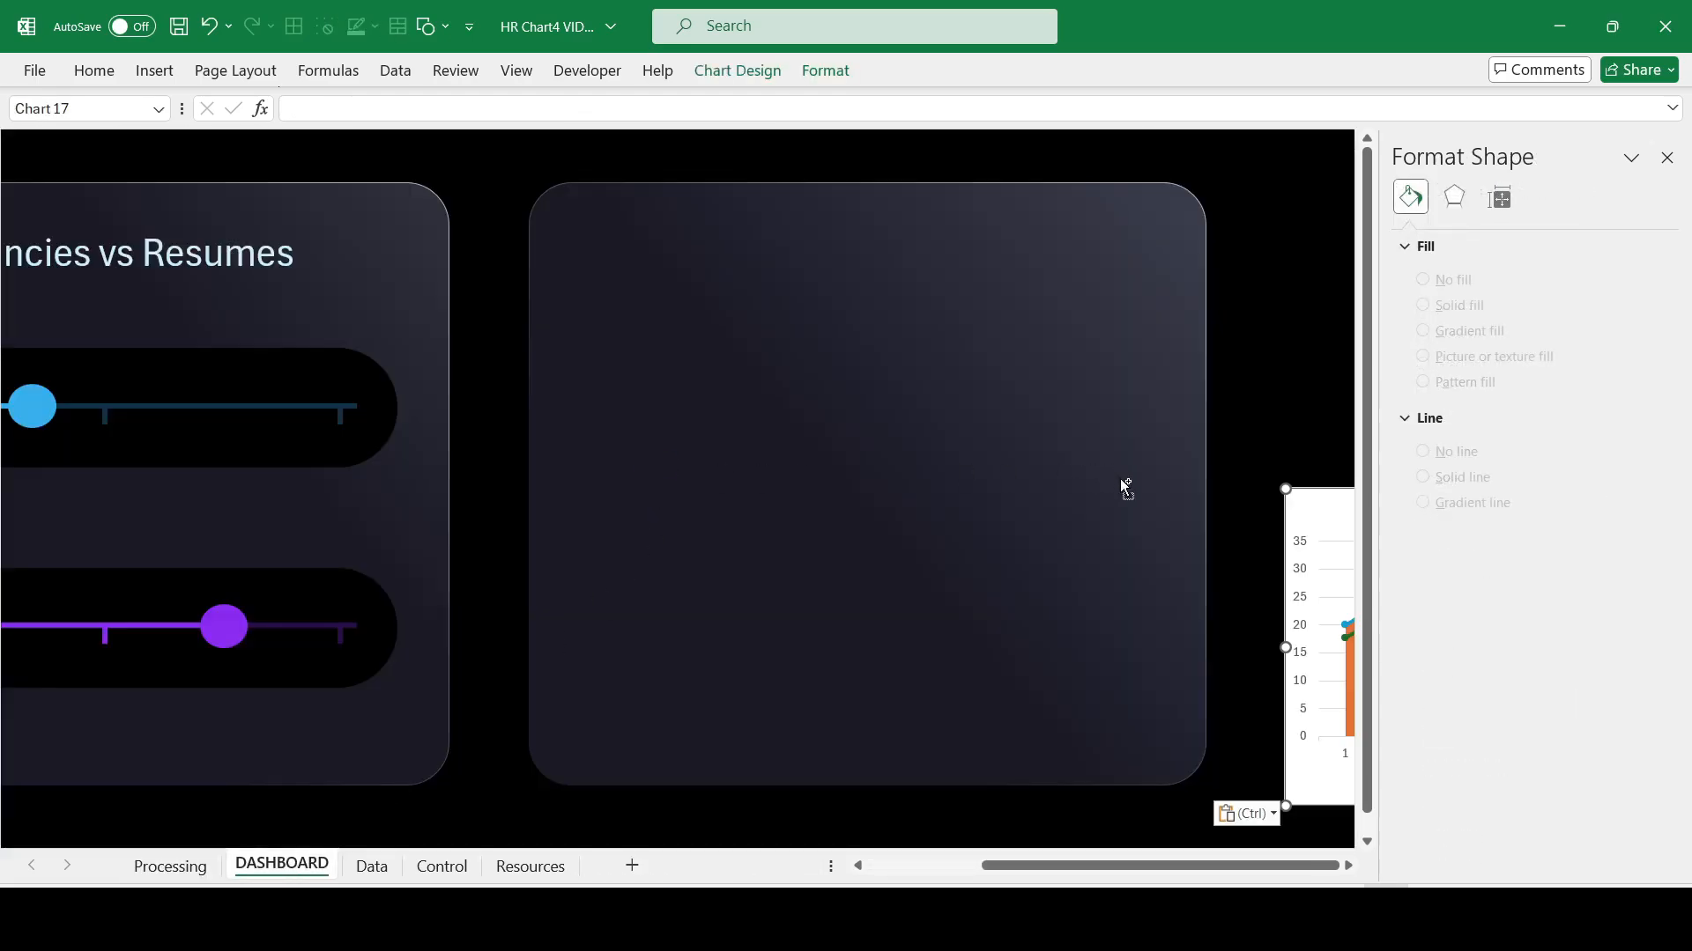
left_click_drag(1325, 508, 657, 341)
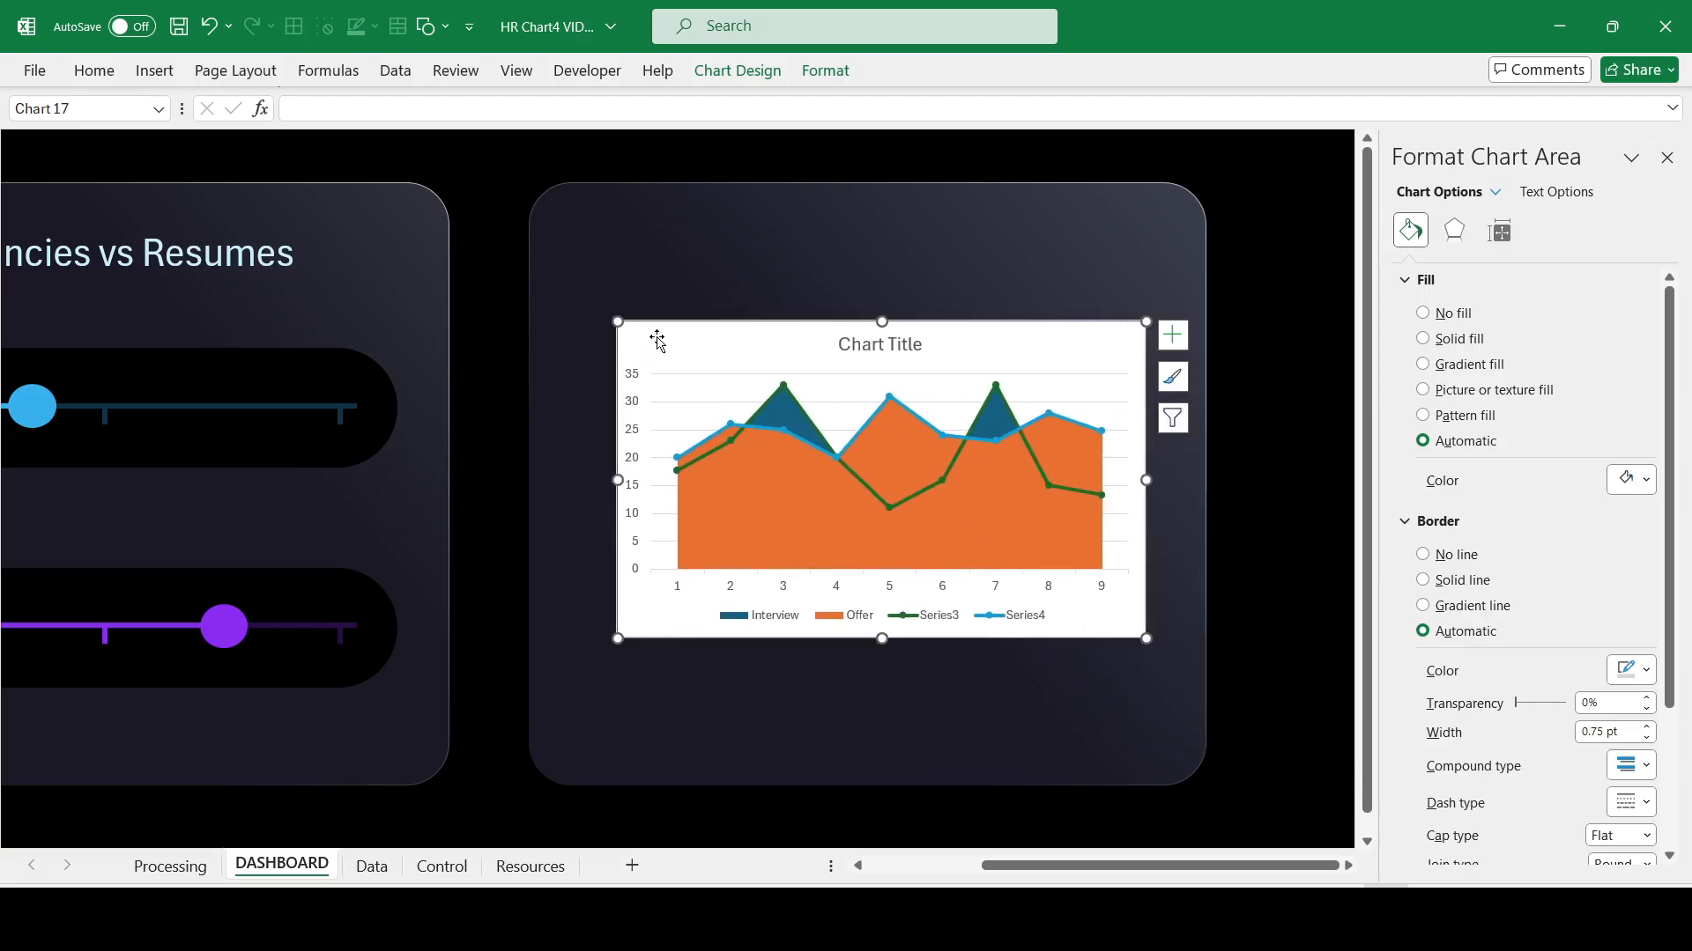
Step: Remove the chart area's fill and outline so the dark card shows behind the chart
left_click(828, 71)
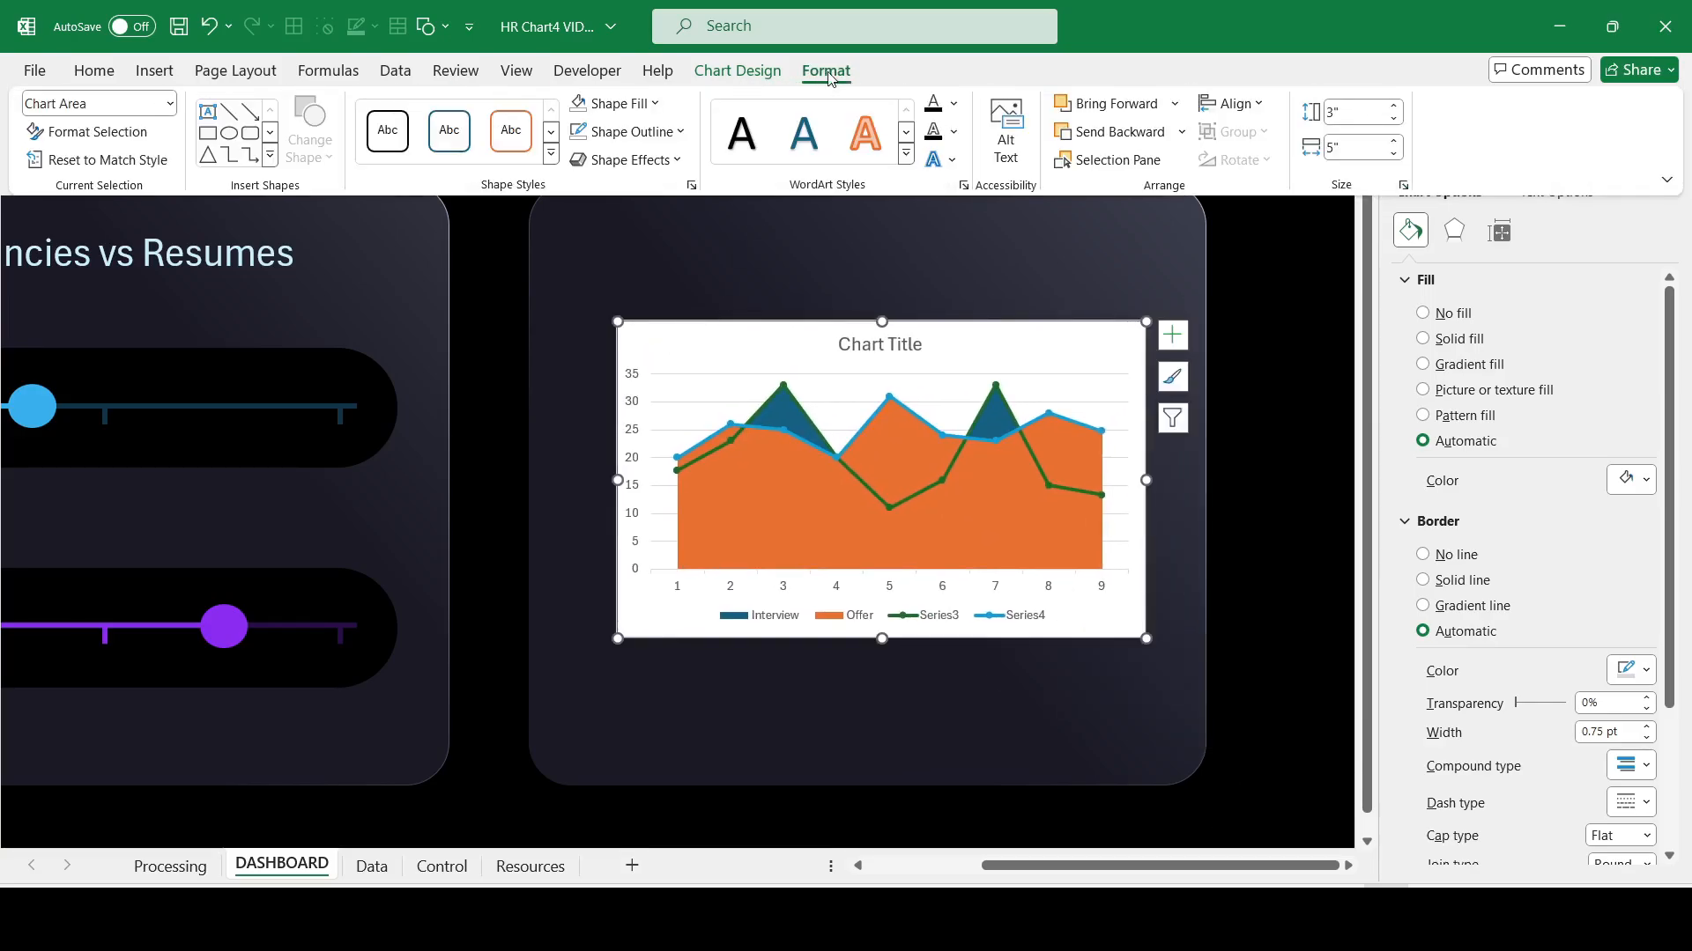
left_click(656, 103)
left_click(622, 440)
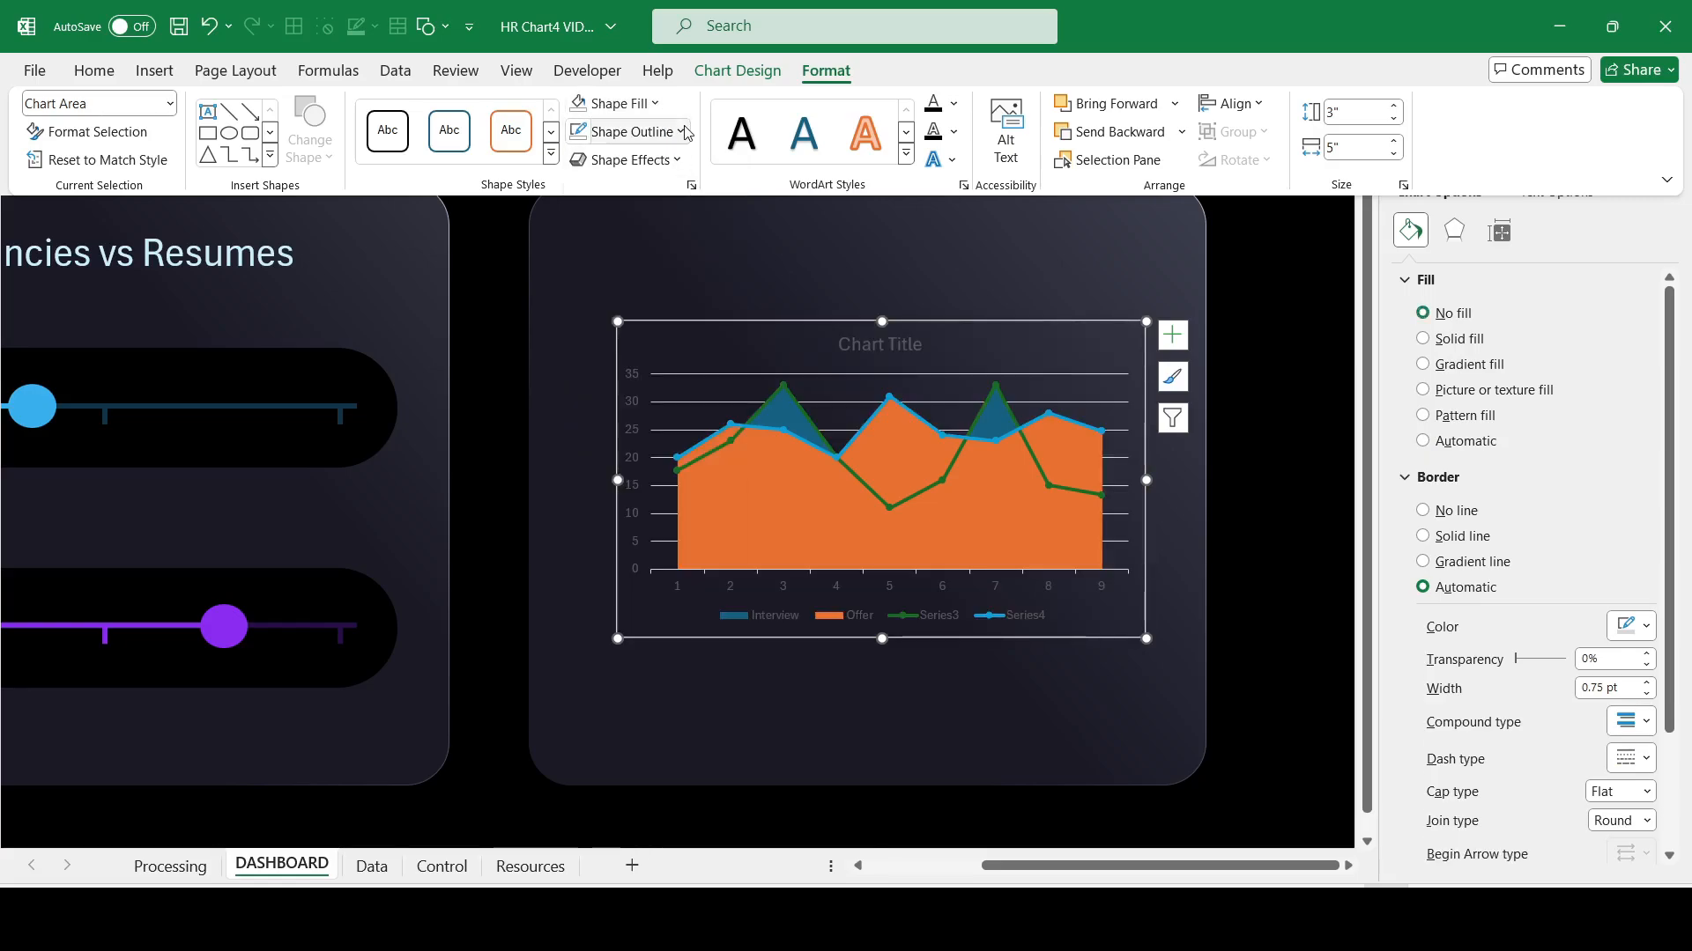
left_click(627, 132)
left_click(615, 471)
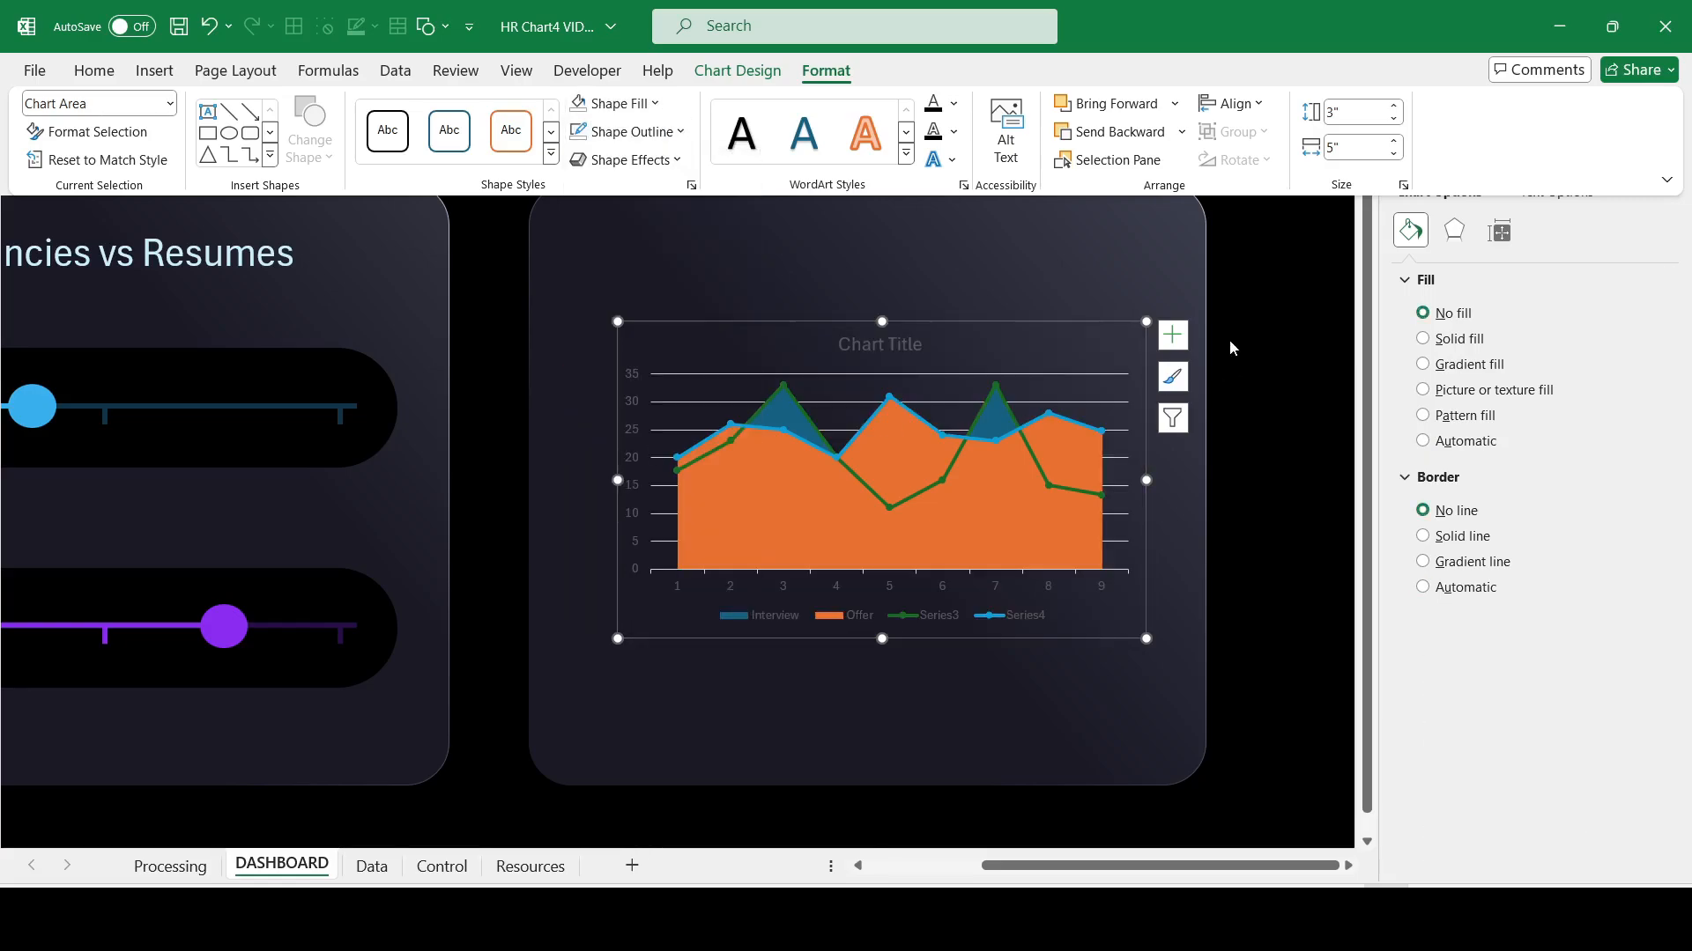
Step: Remove the axes, chart title, gridlines and legend from the chart
left_click(1170, 333)
left_click(1221, 364)
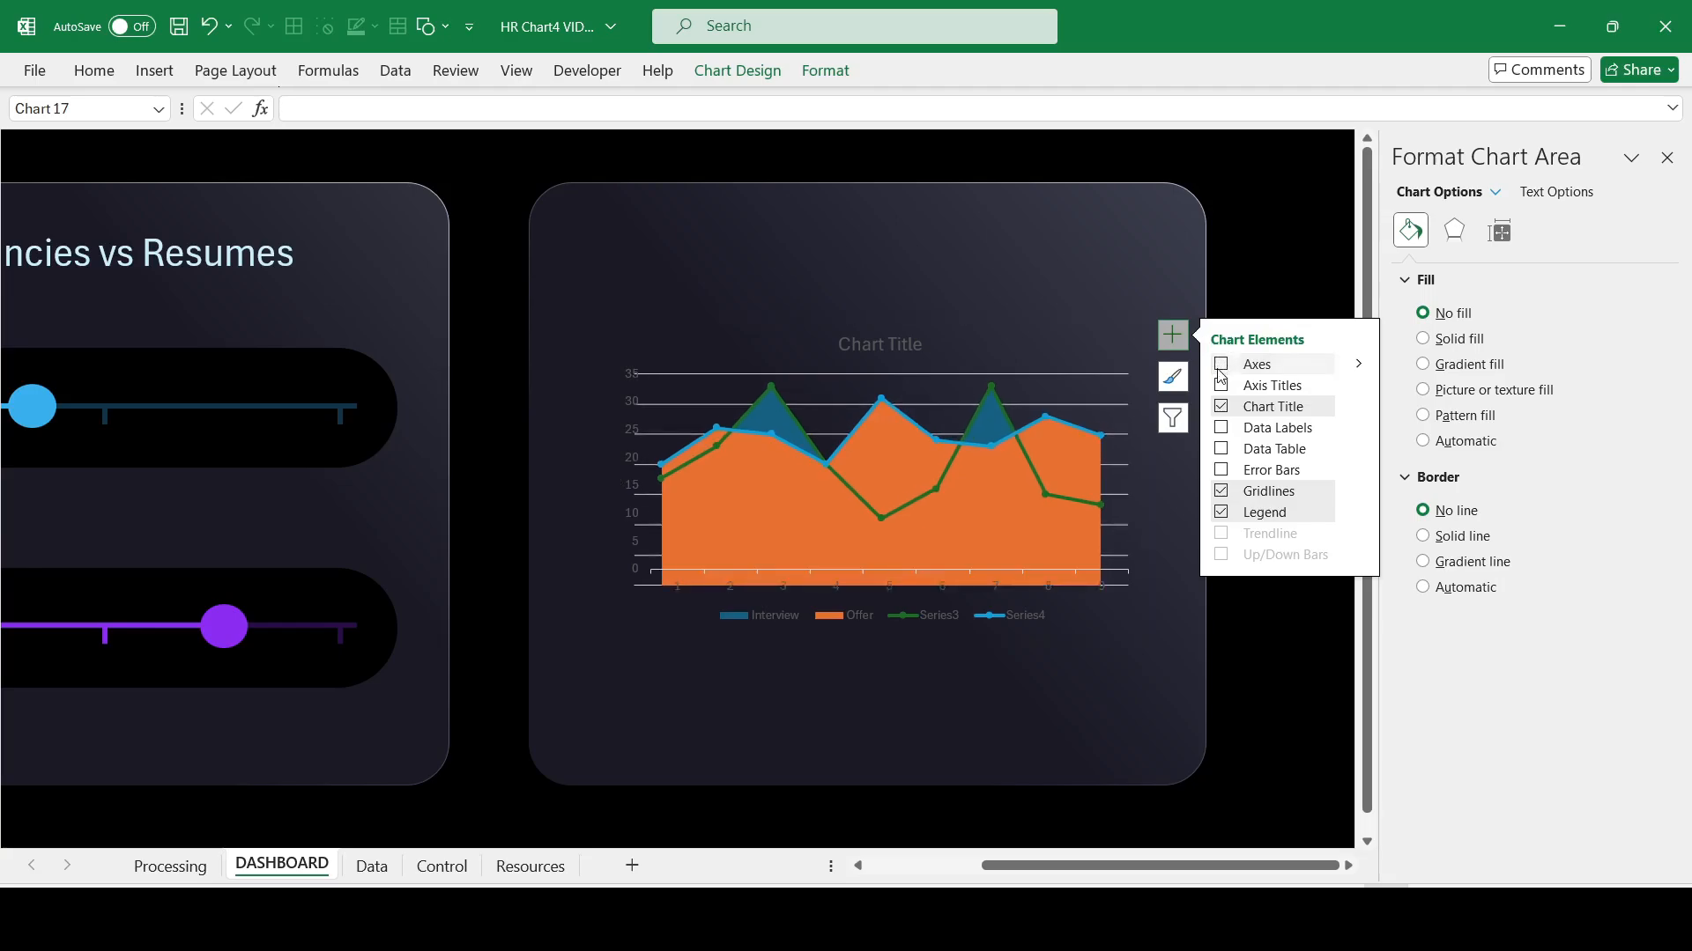
left_click(1221, 408)
left_click(1221, 491)
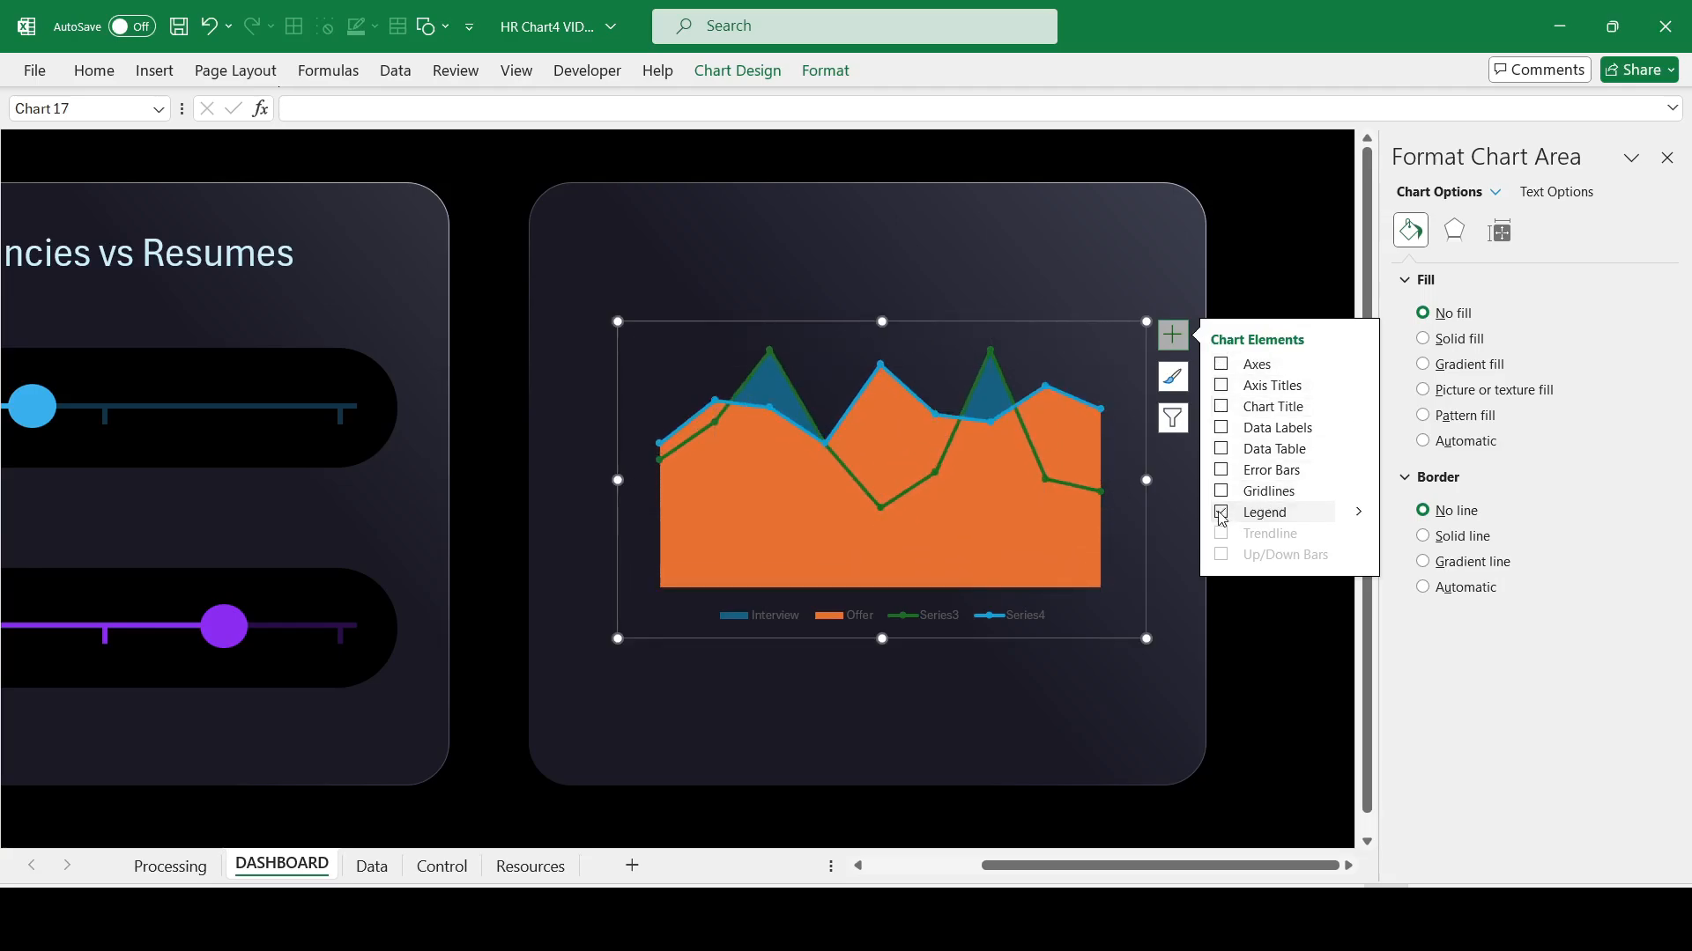
left_click(1221, 512)
left_click(944, 642)
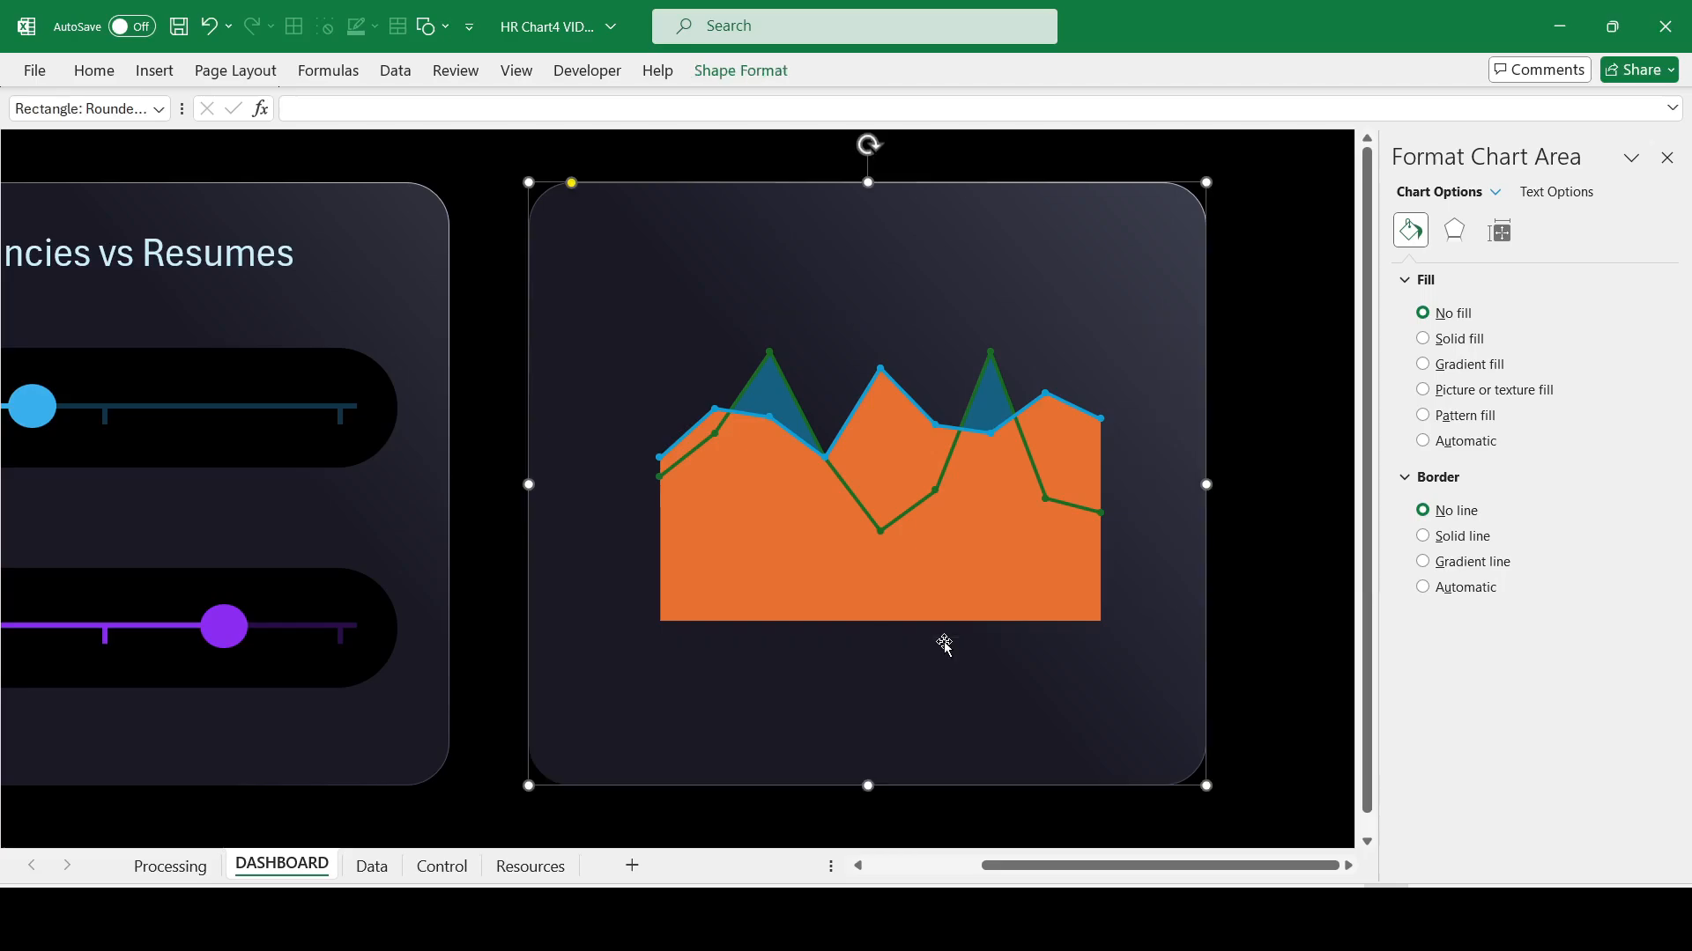
Step: Enlarge and reposition the chart so its areas span the card's full width and reach down to the card's lower edge
left_click(880, 552)
left_click_drag(702, 320, 564, 335)
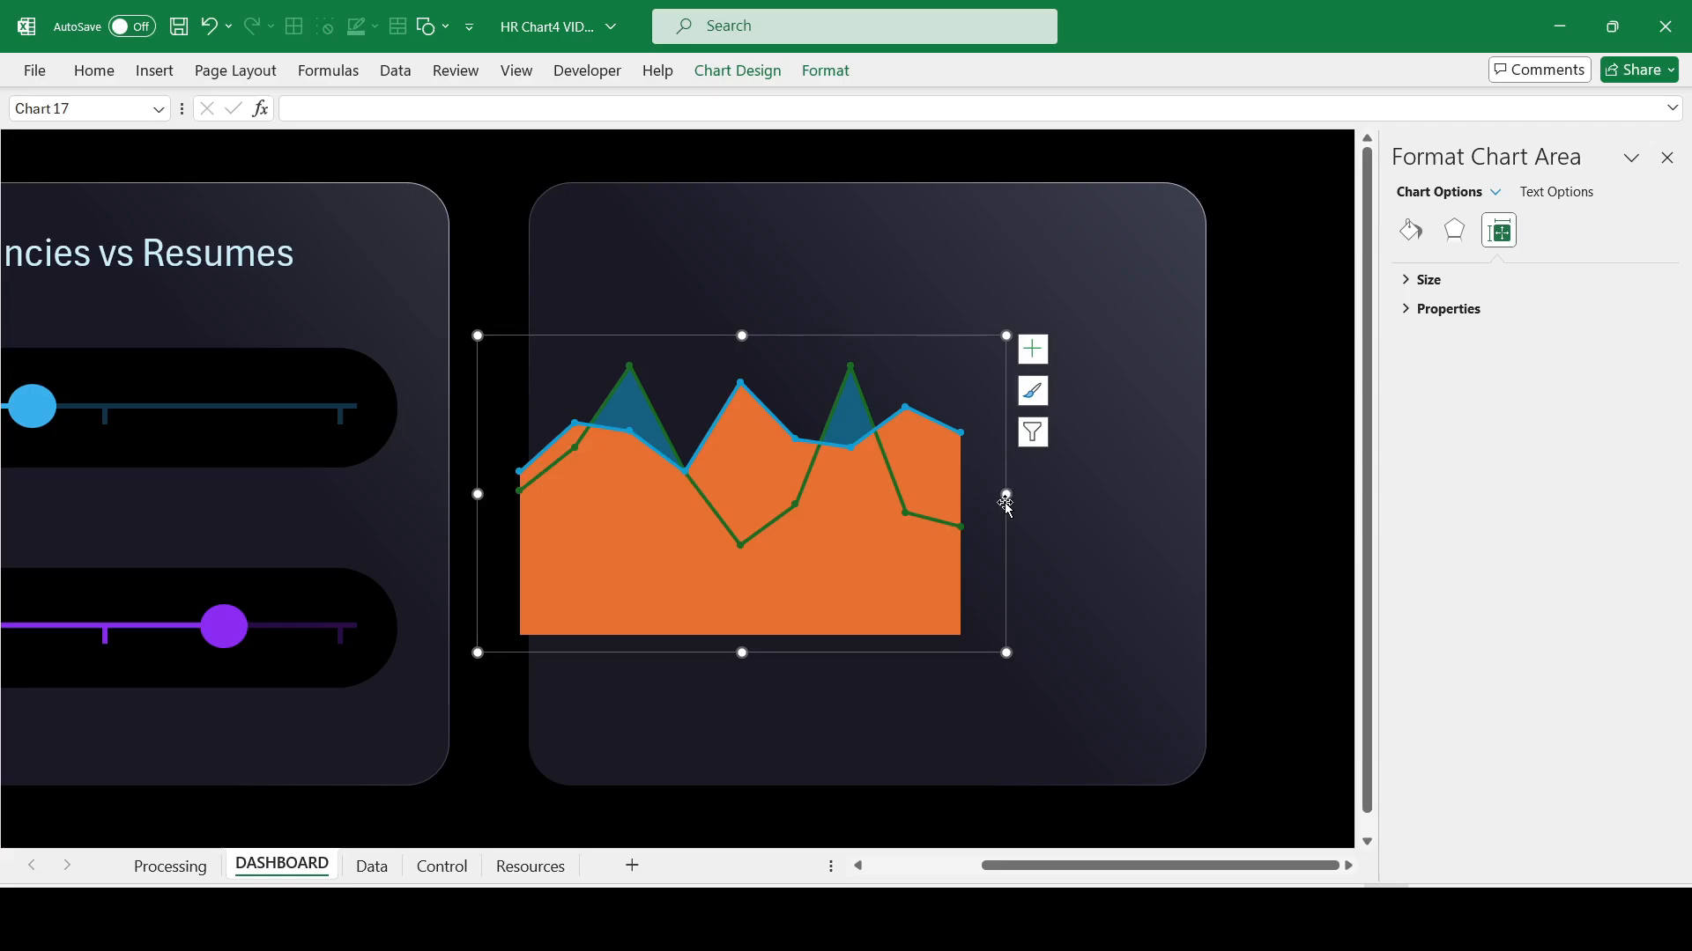
left_click_drag(1006, 494, 1273, 510)
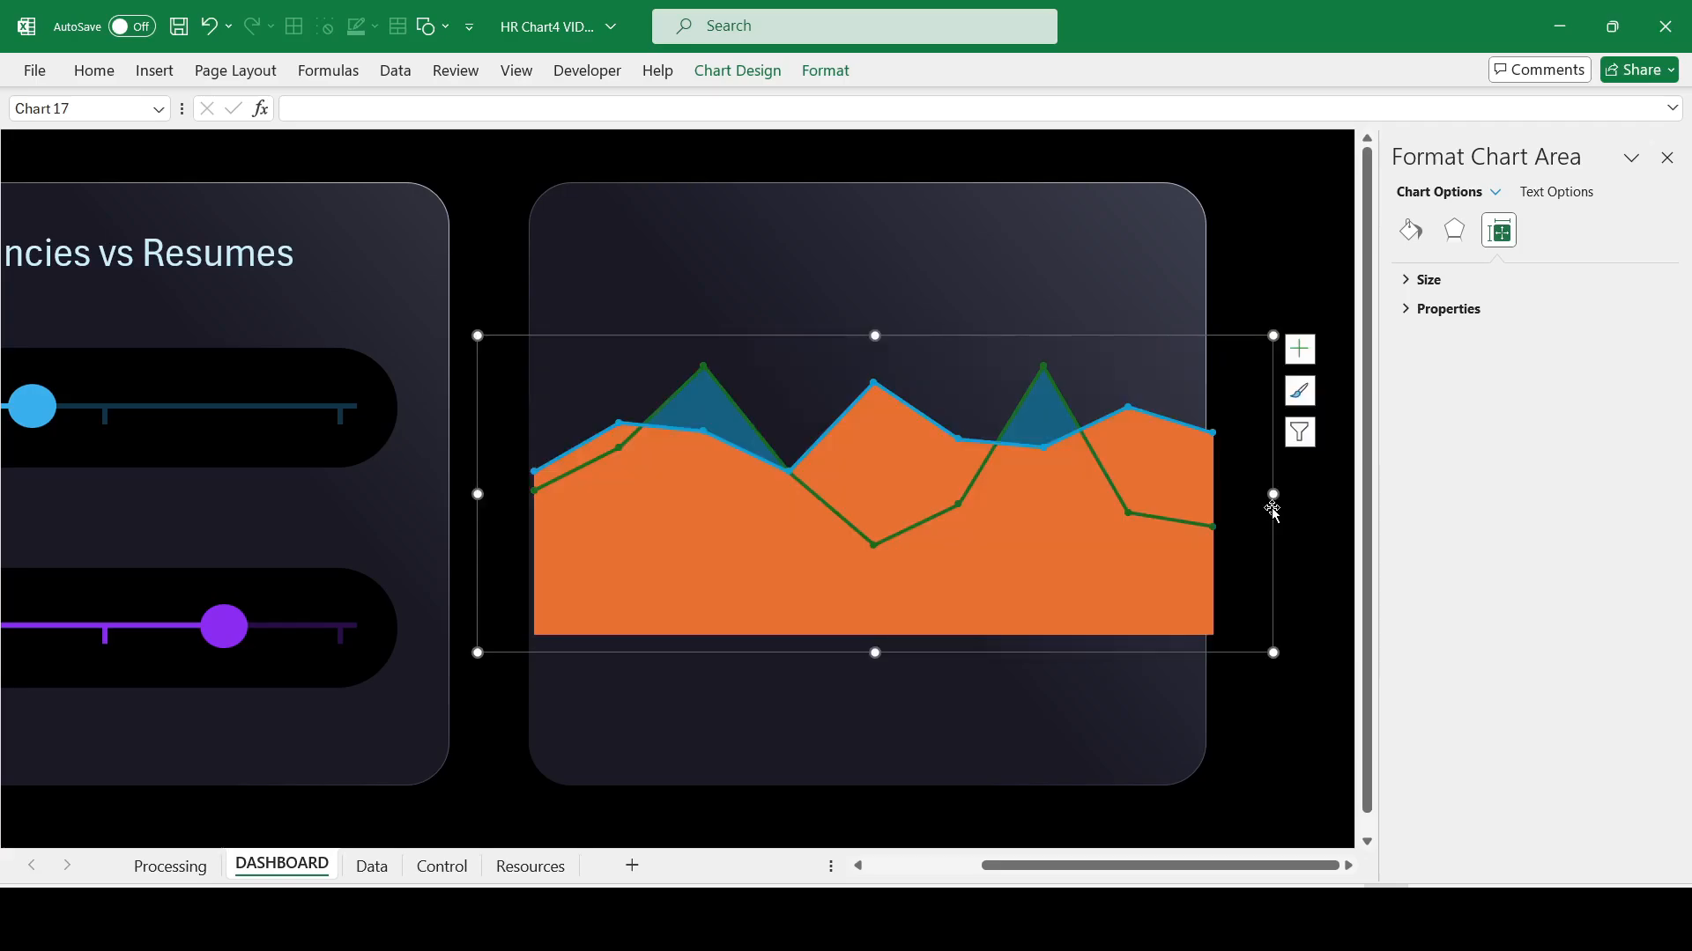
left_click_drag(476, 498, 457, 502)
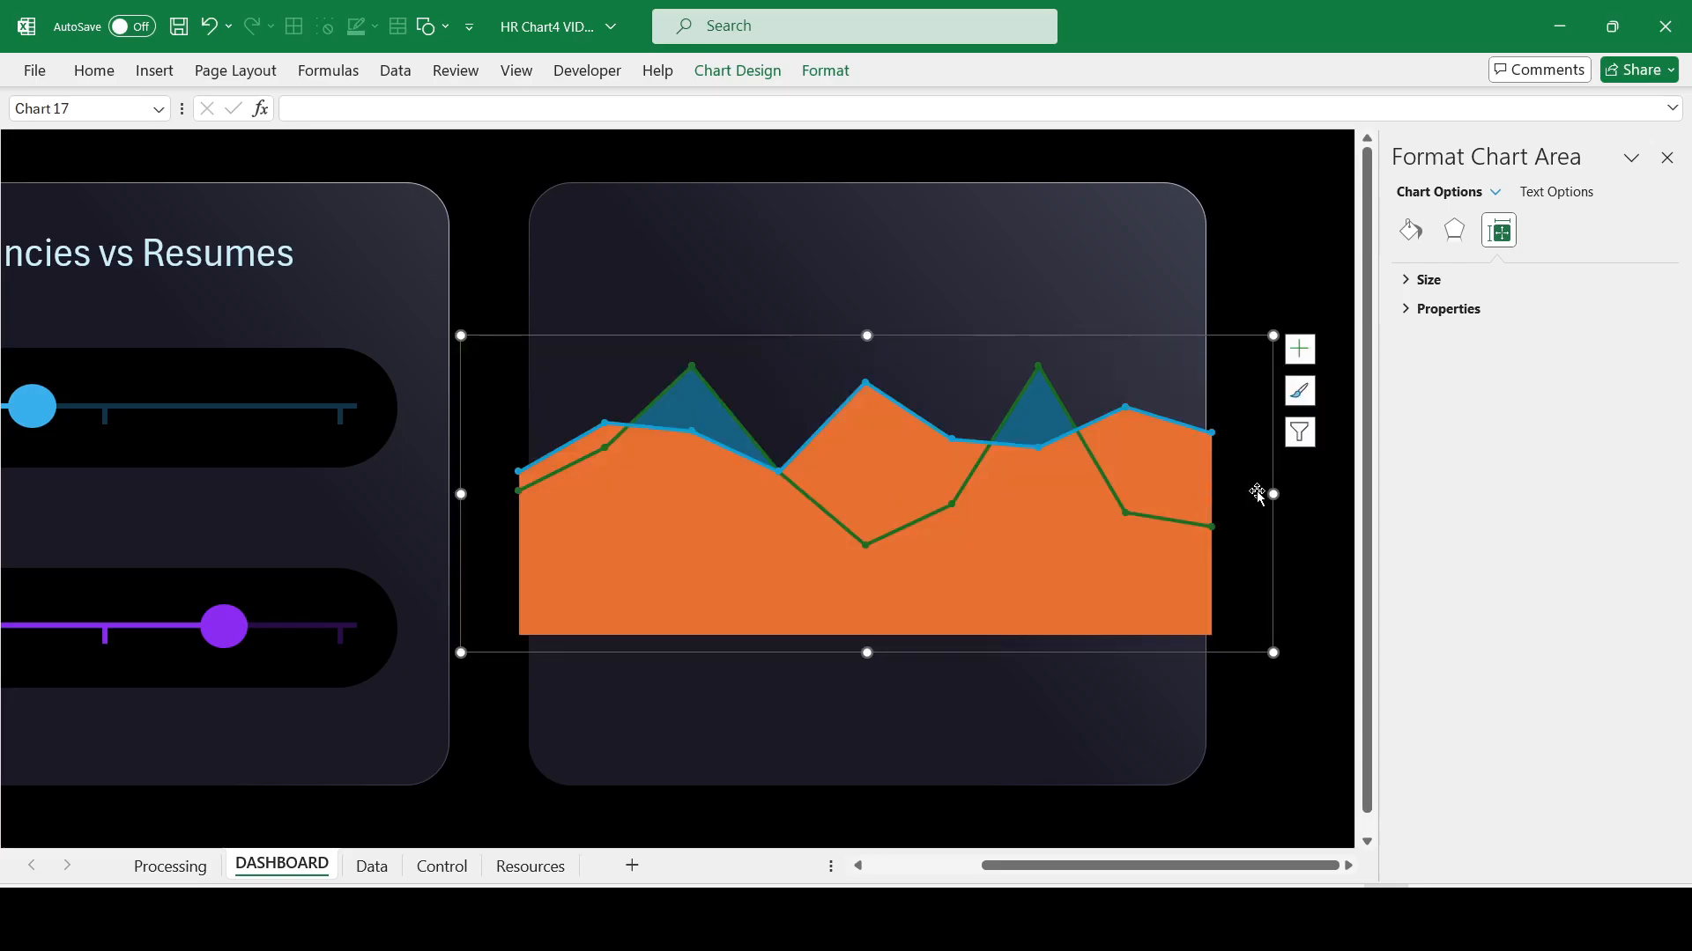
left_click_drag(1273, 494, 1283, 493)
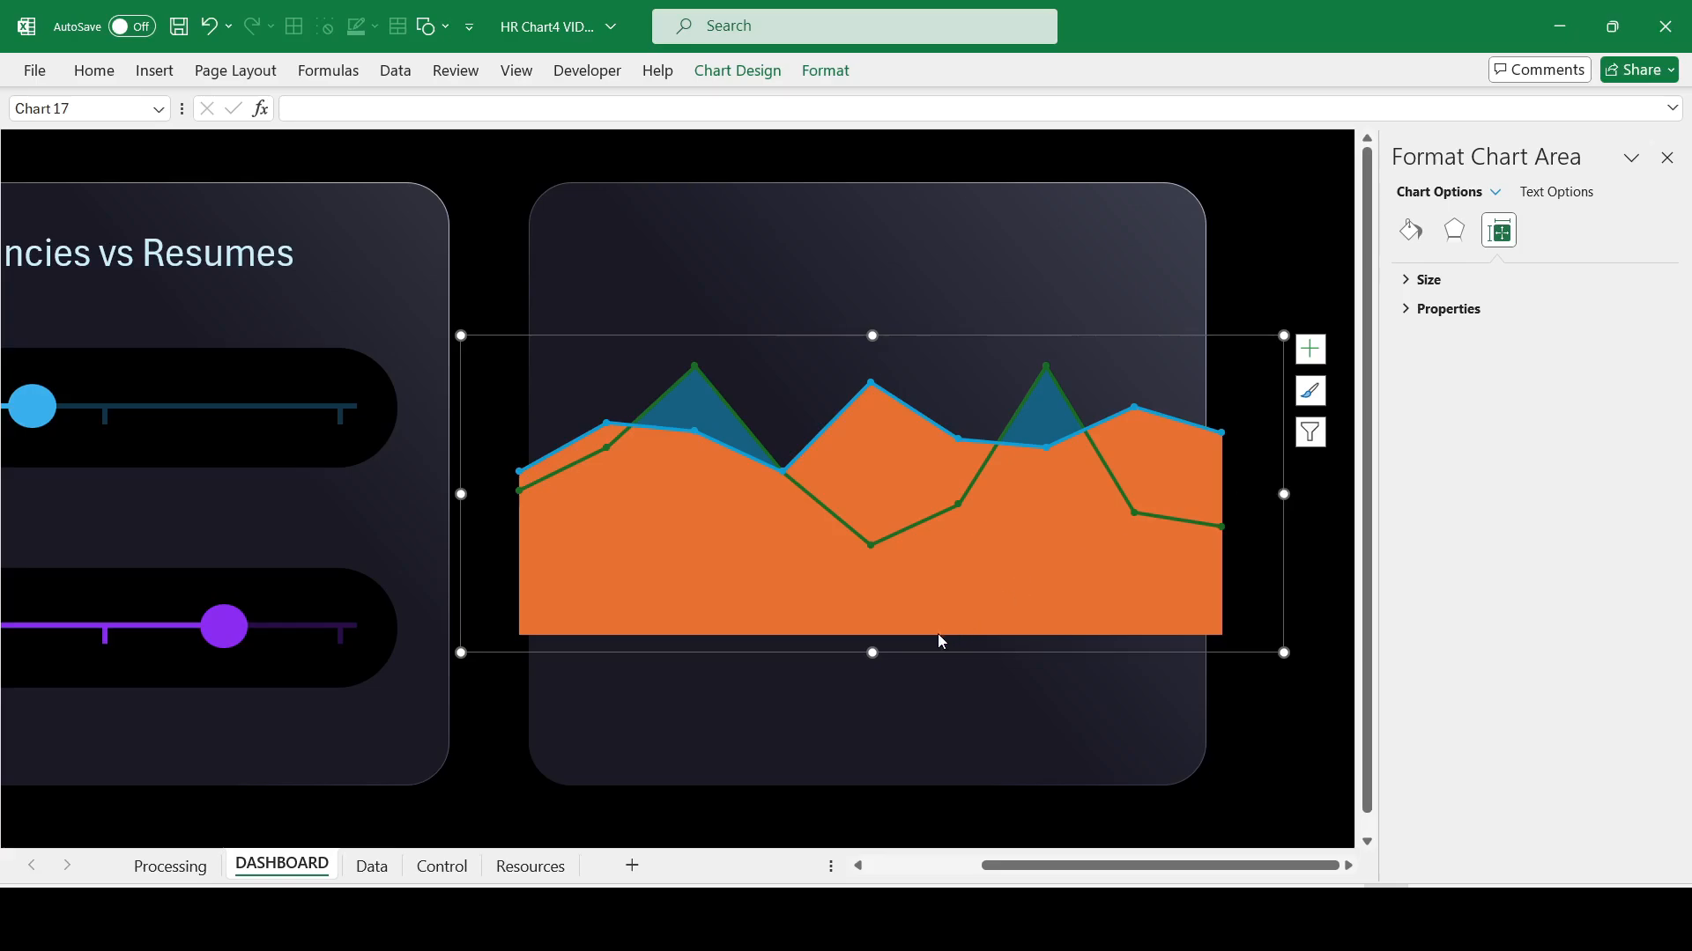
left_click_drag(872, 652, 868, 776)
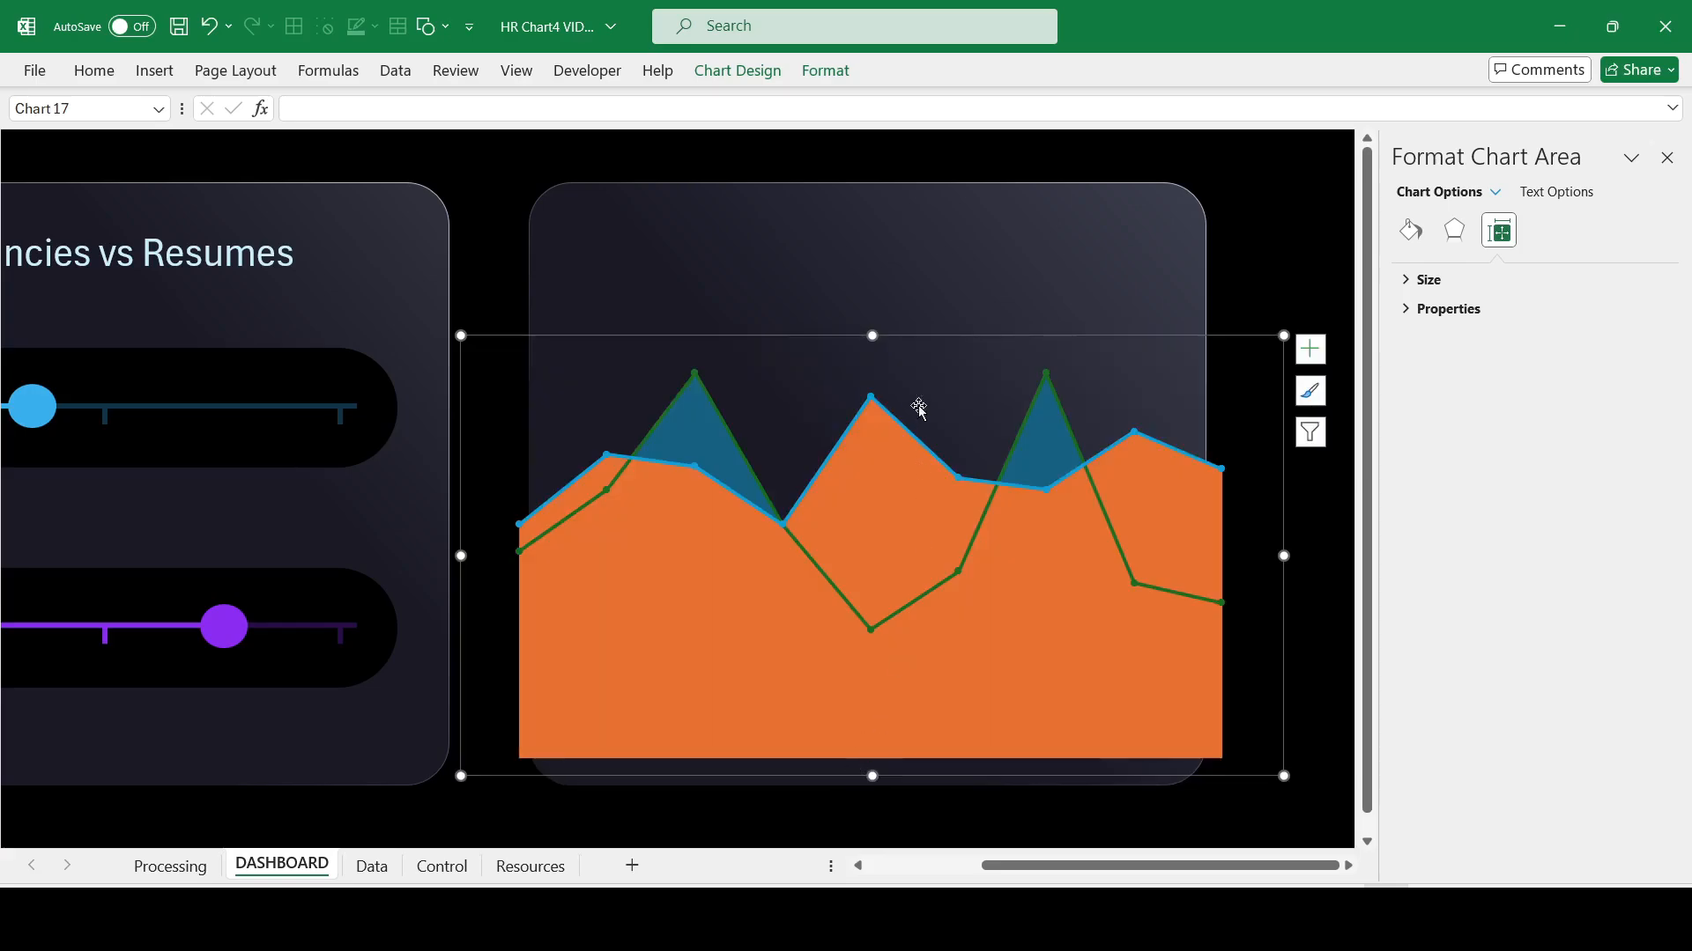
mouse_move(924, 336)
left_mouse_down()
mouse_move(921, 377)
mouse_move(870, 356)
mouse_move(919, 362)
left_mouse_up()
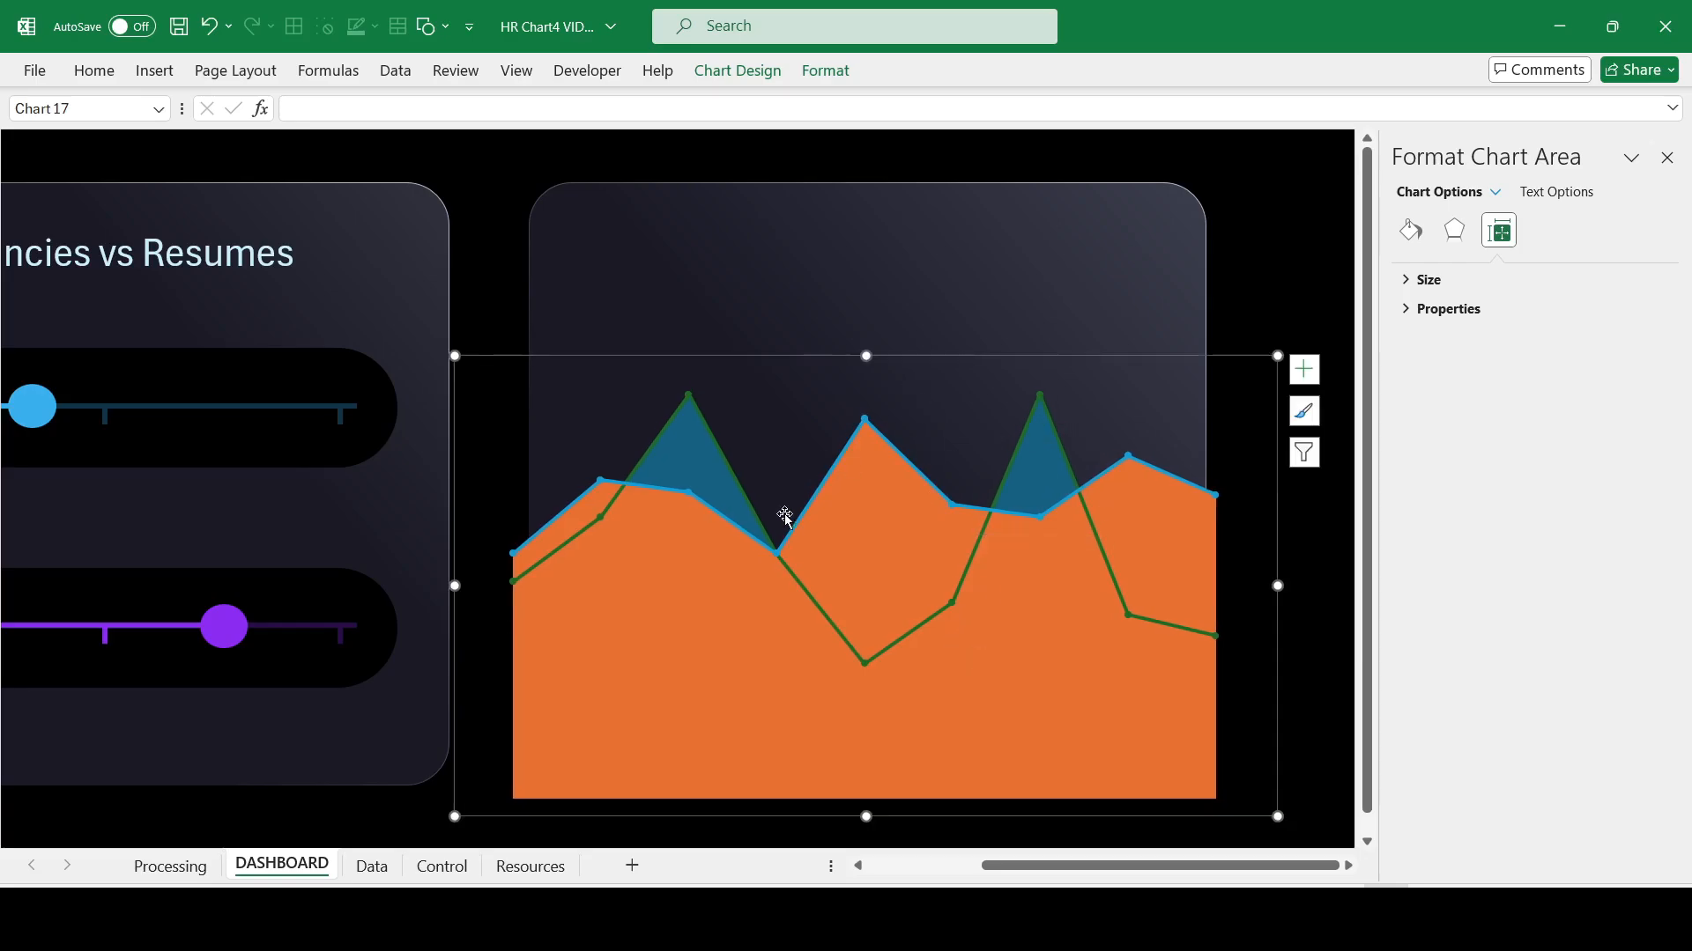
Step: Give the Interview area series a linear gradient fill with an angle of 90°
left_click(692, 469)
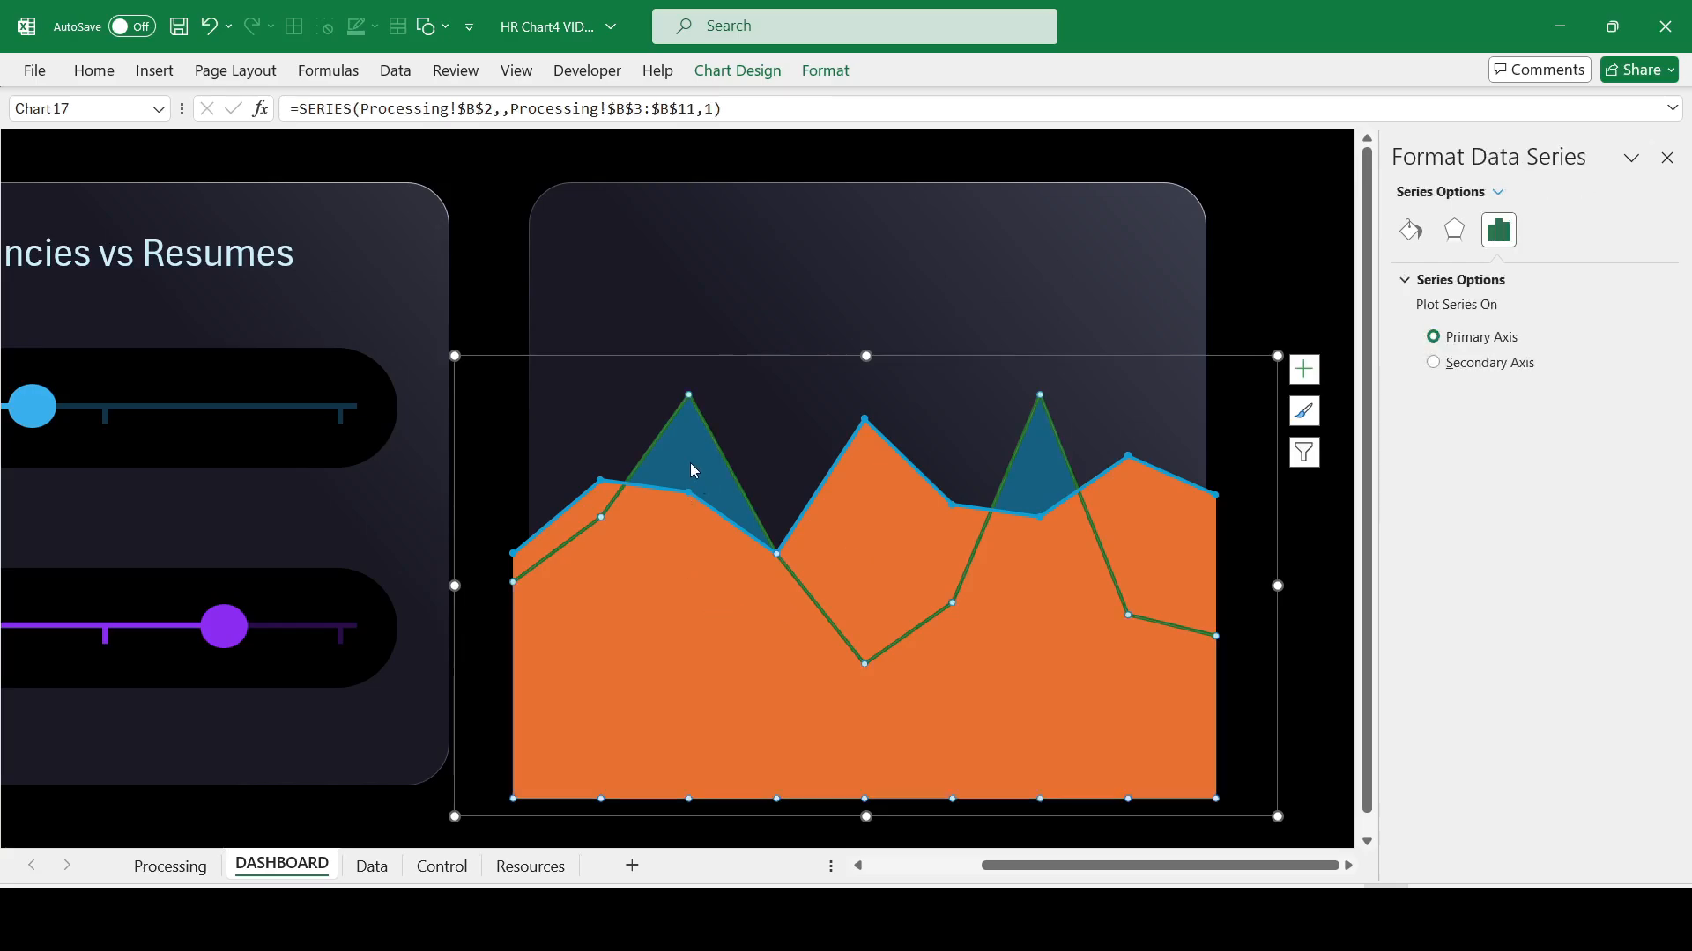
left_click(1496, 192)
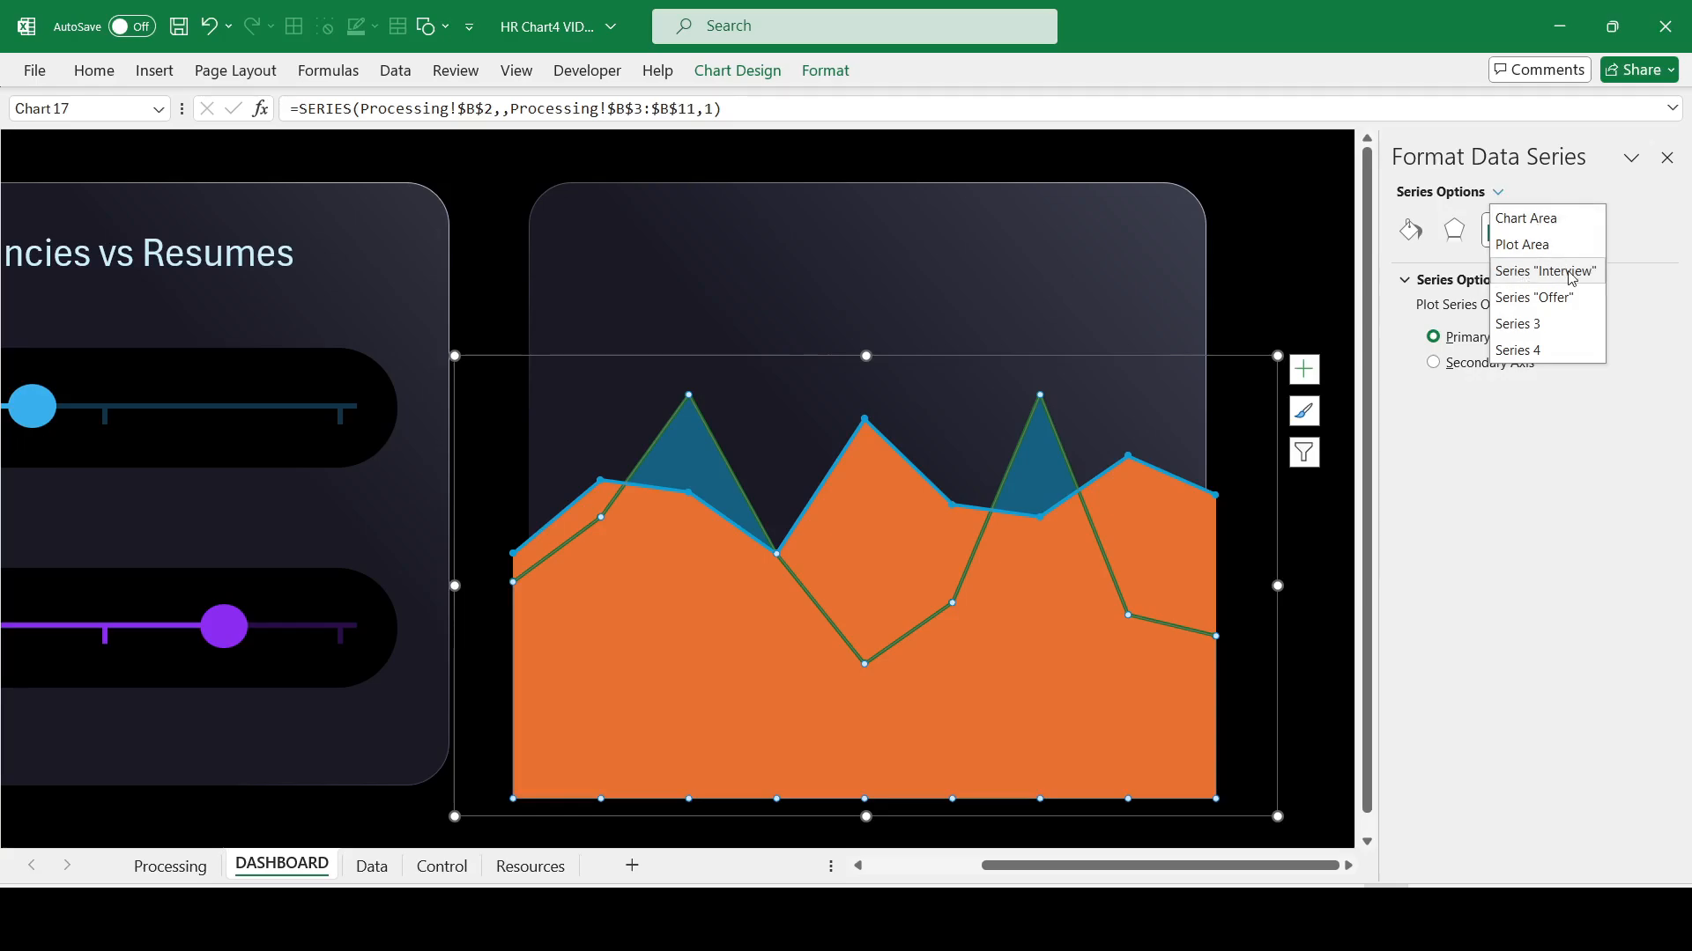
left_click(1471, 435)
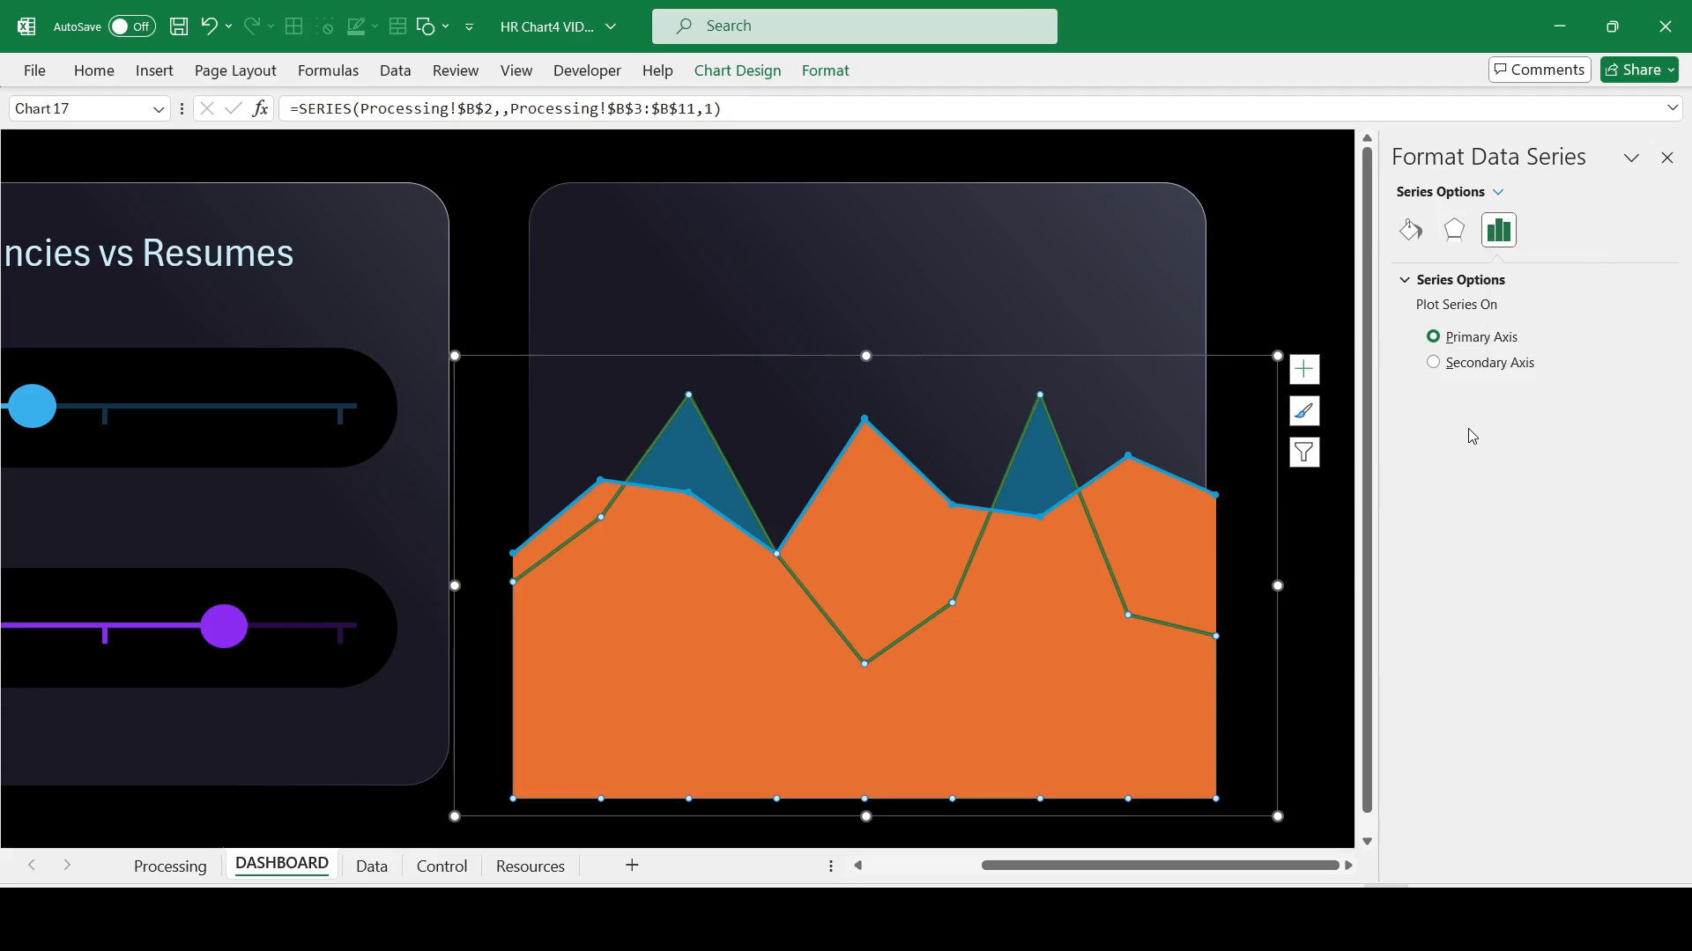
left_click(1411, 232)
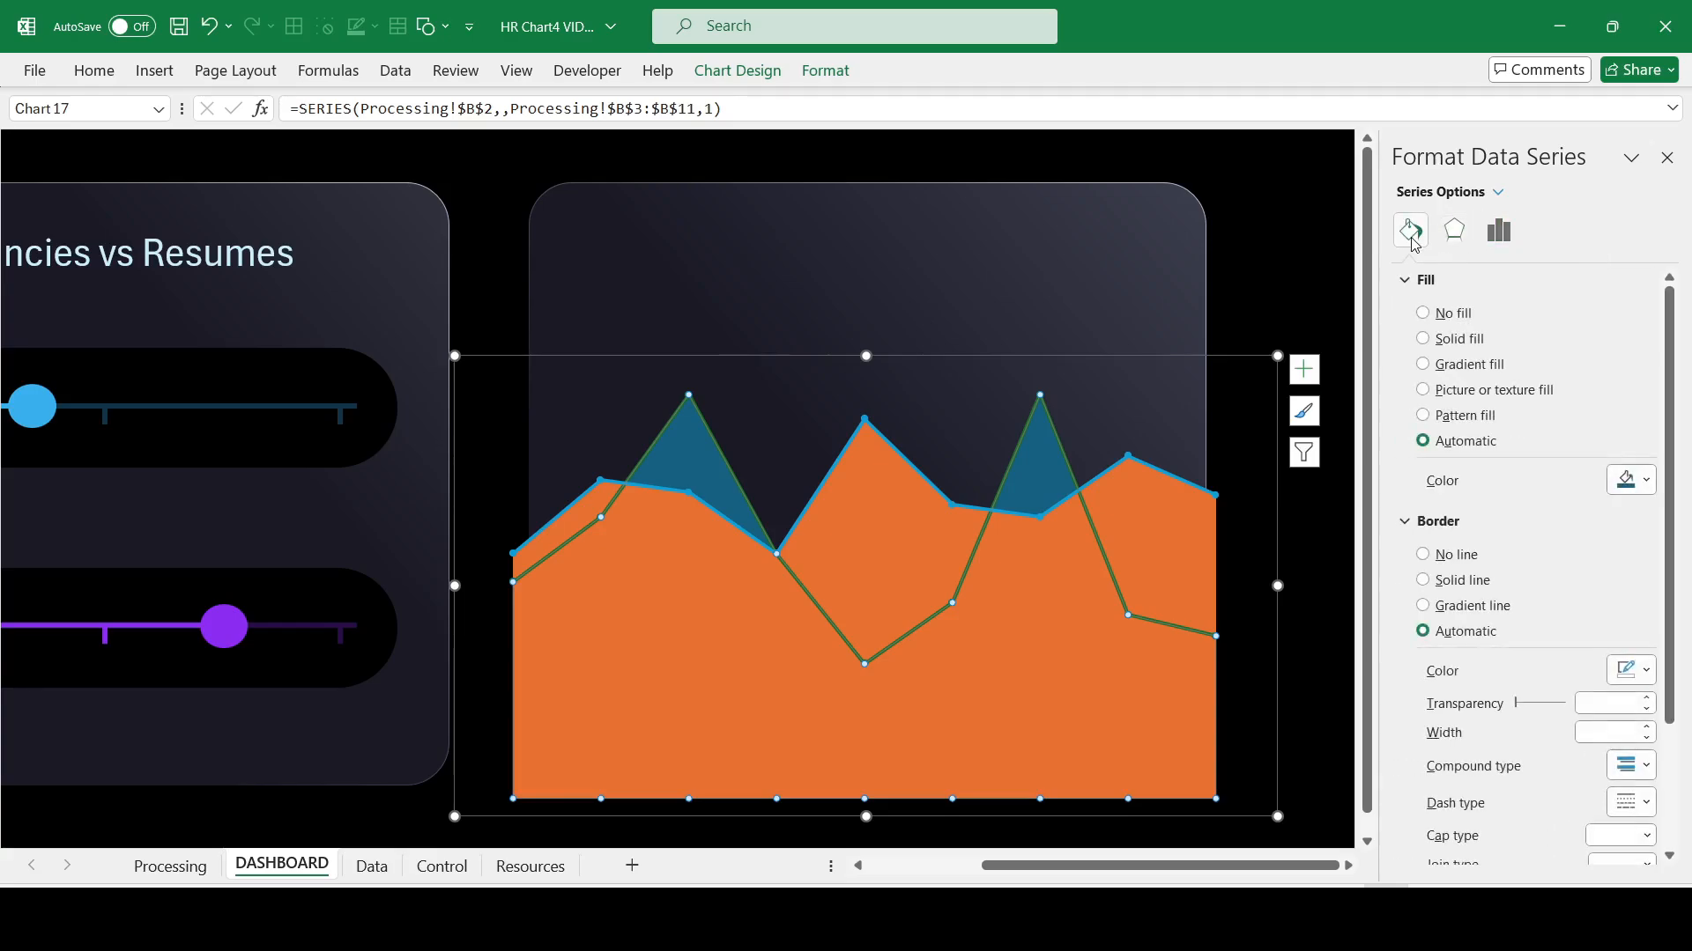
left_click(1468, 365)
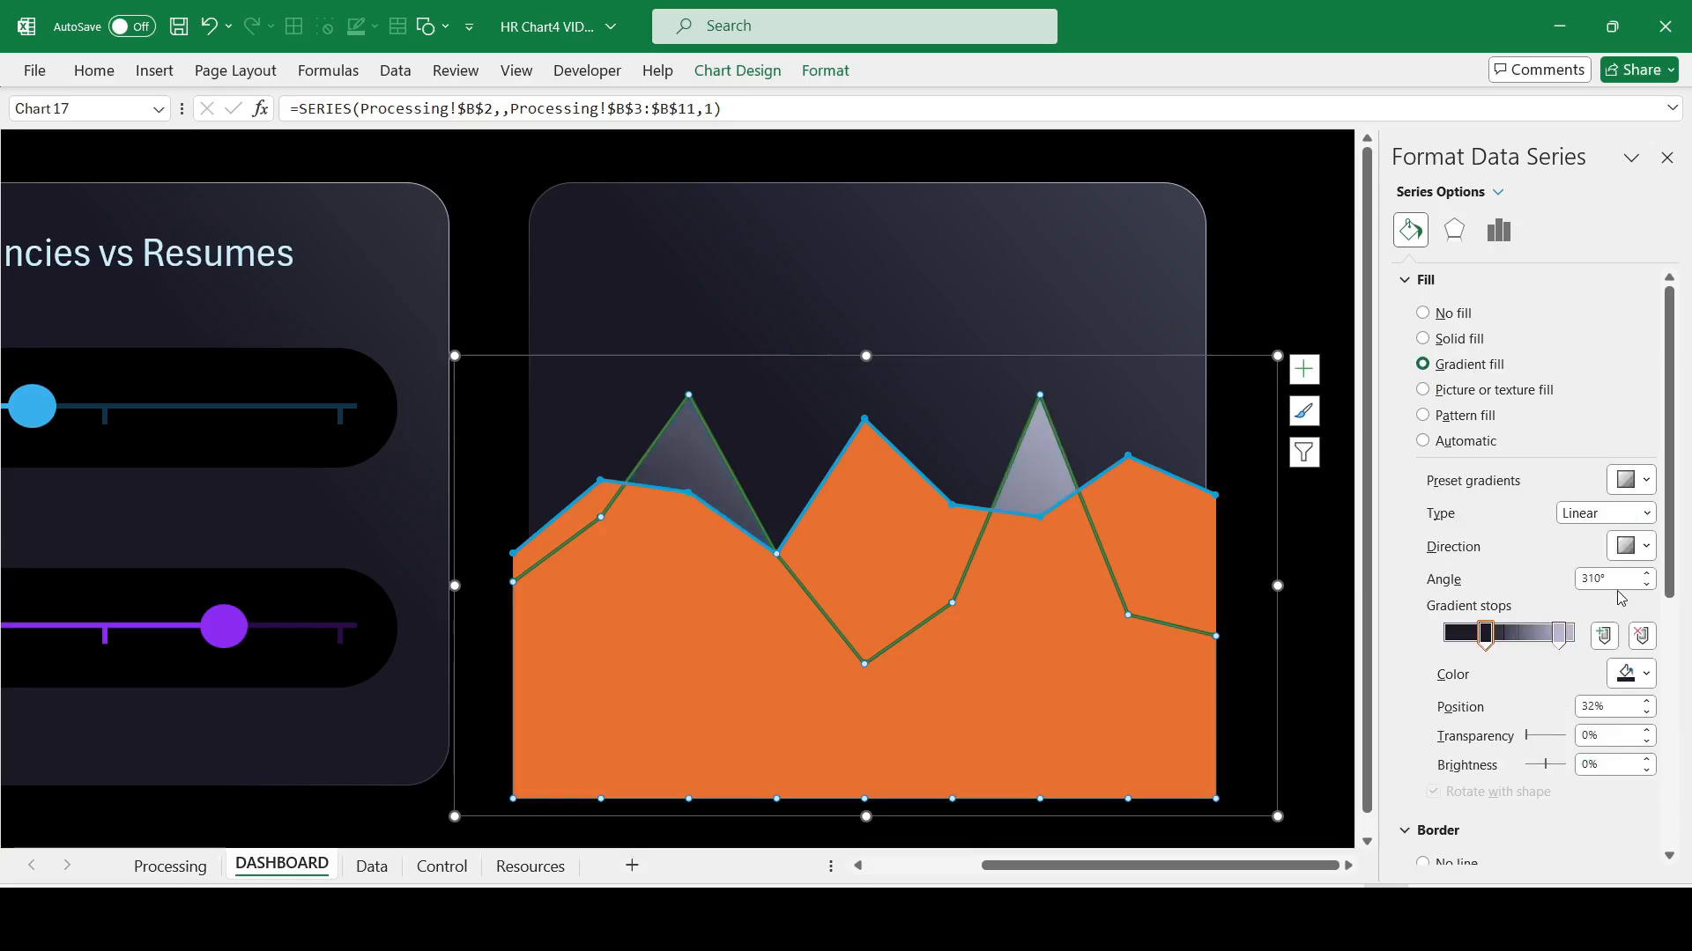
left_click(1486, 581)
type("90")
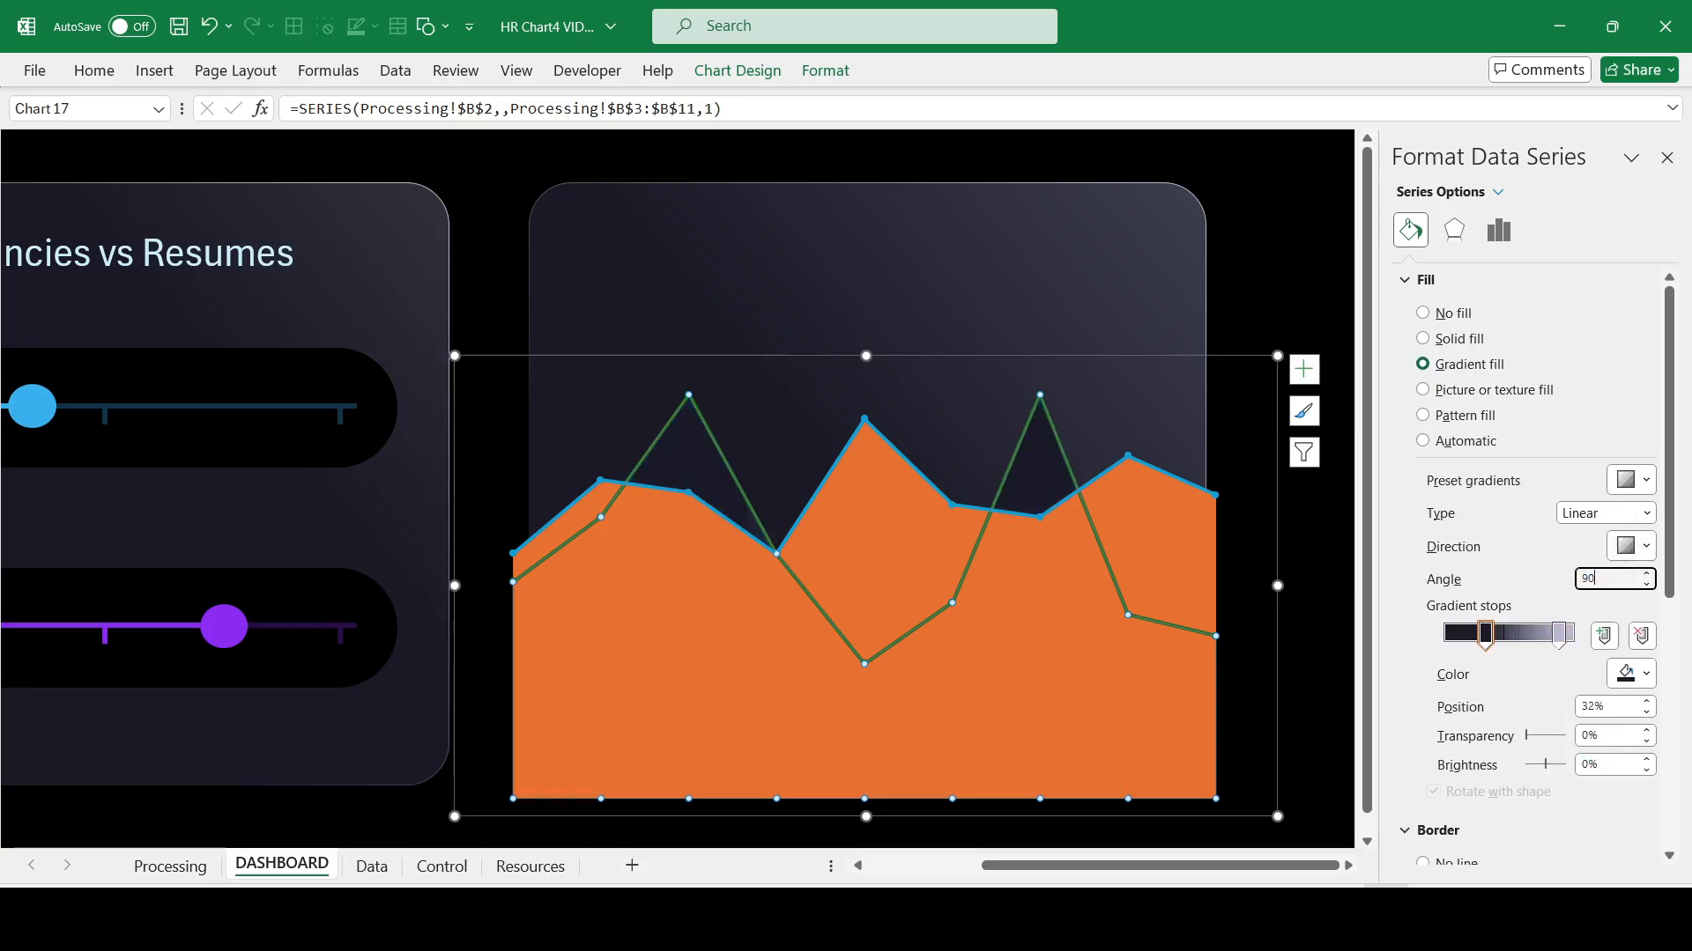
Step: Set the dark gradient stop of the Interview fill to position 17% and transparency 90%
left_click(1488, 636)
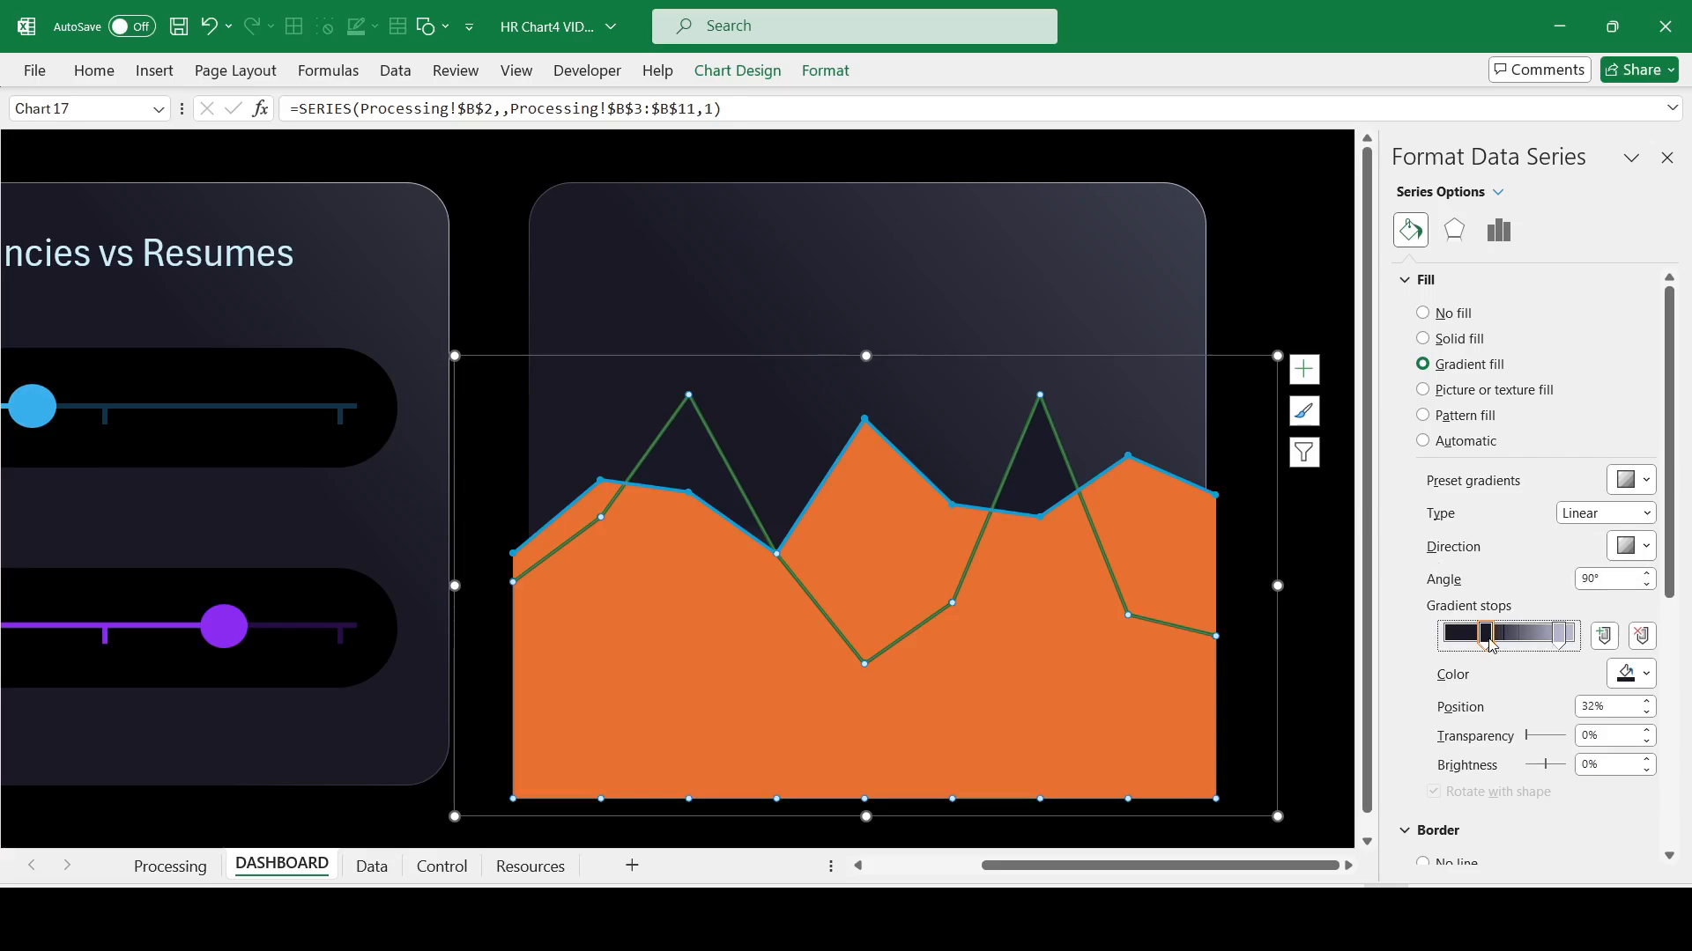
left_click(1610, 708)
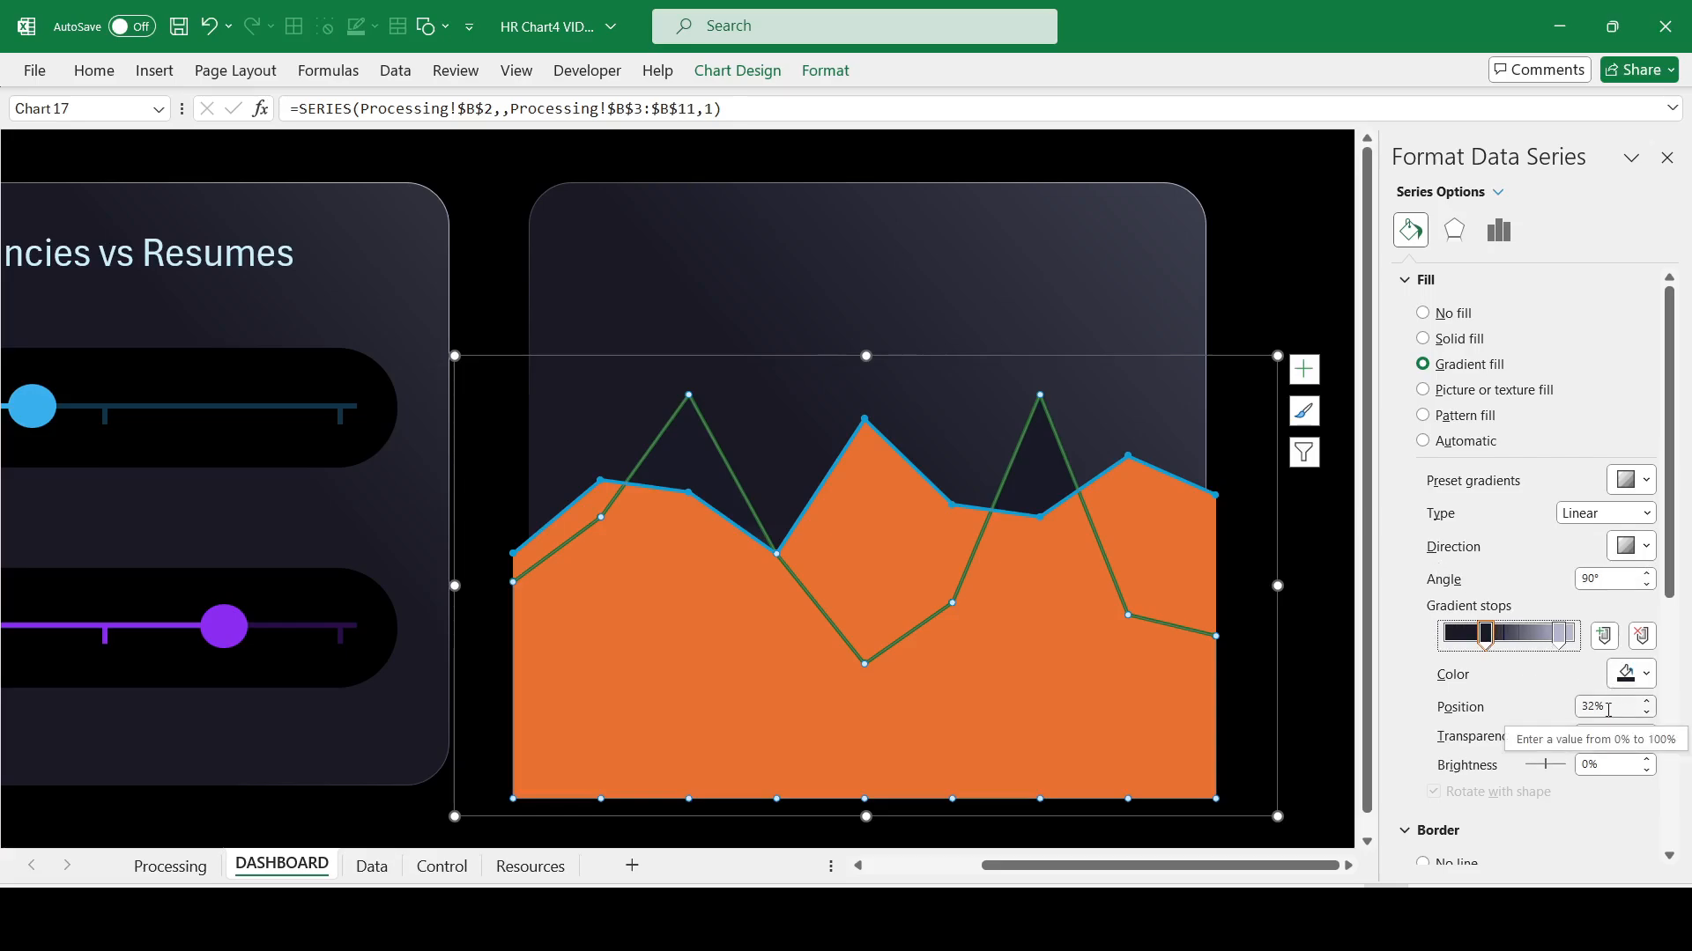
type("17")
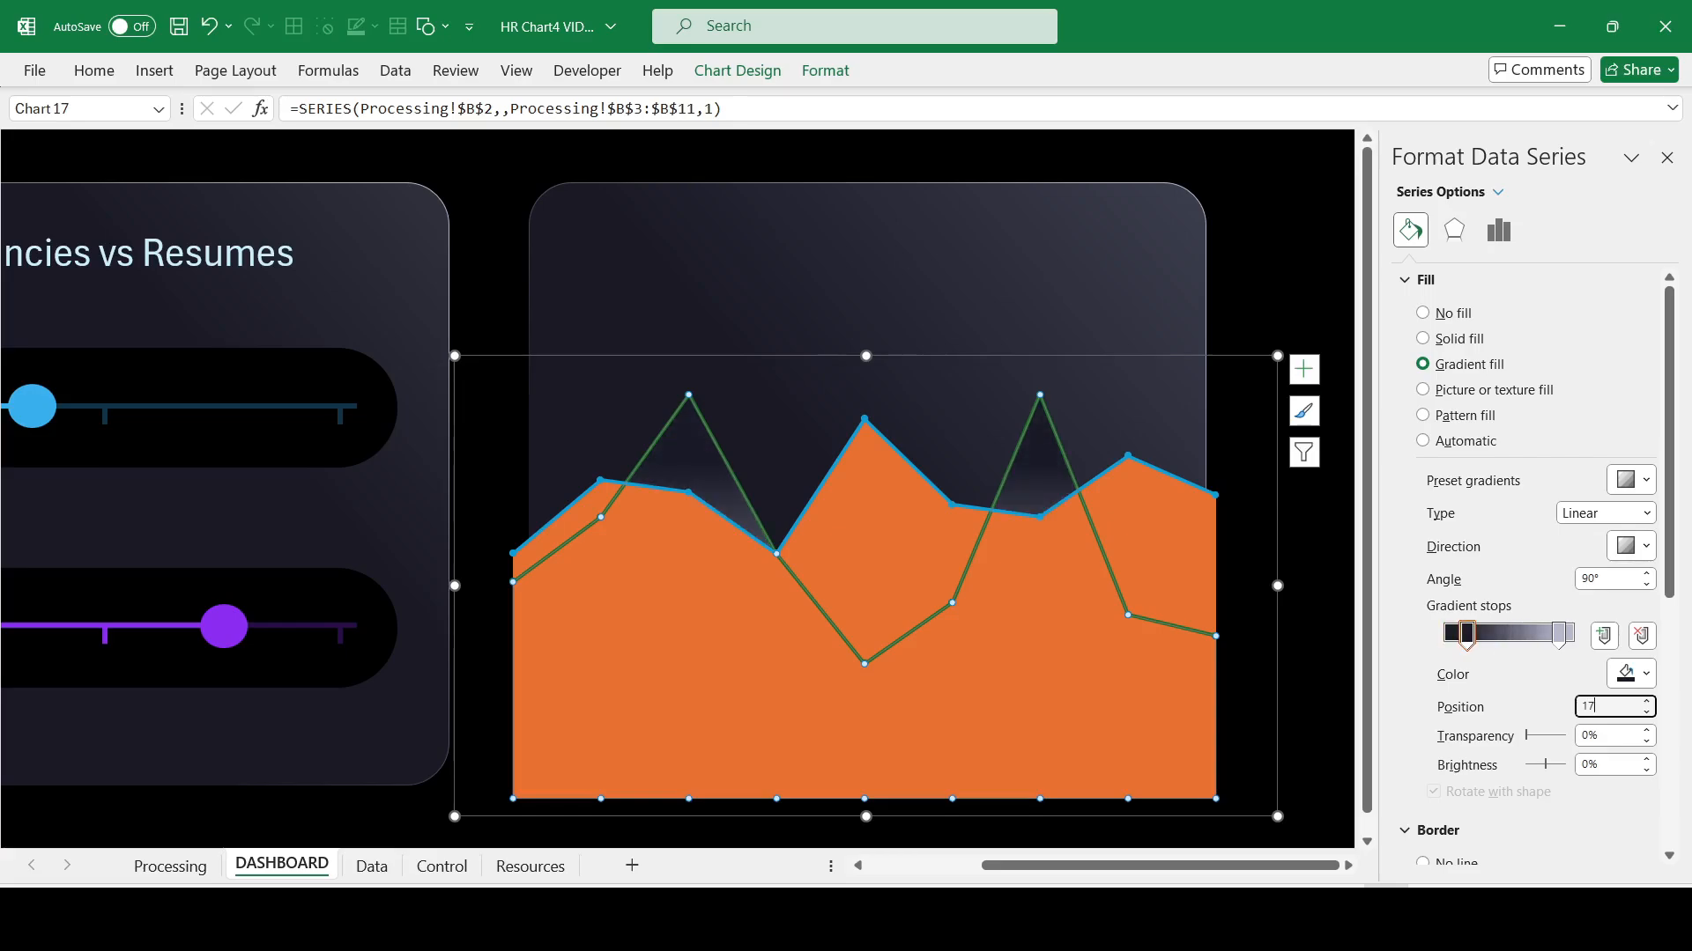
left_click(1609, 737)
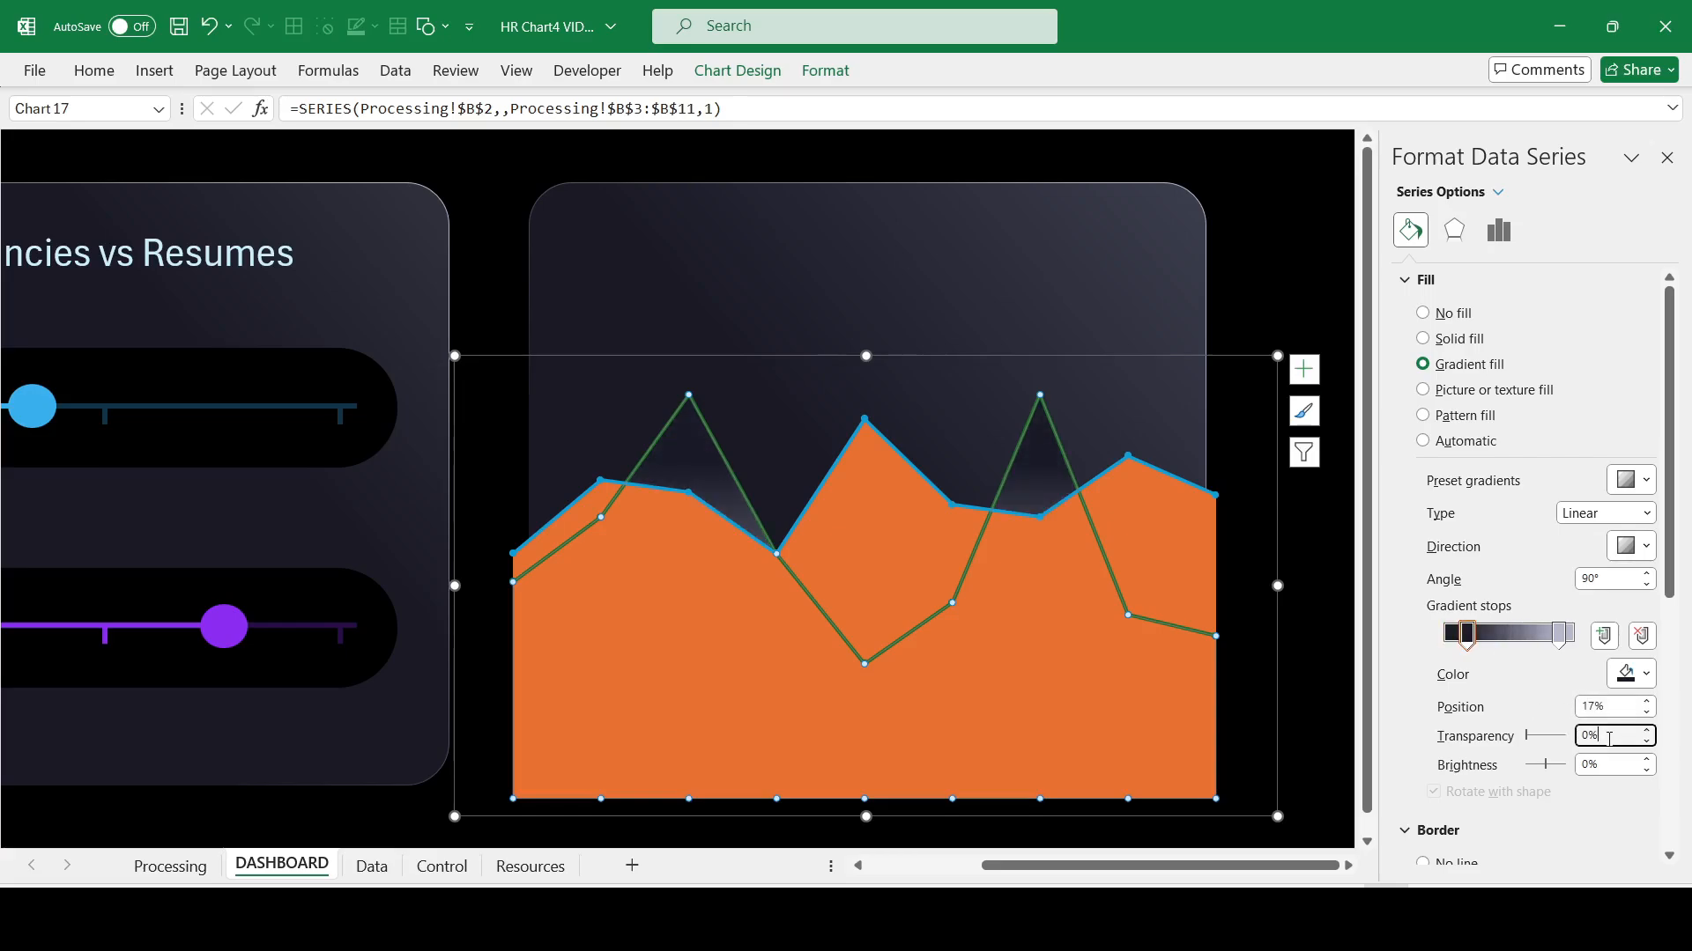
type("90")
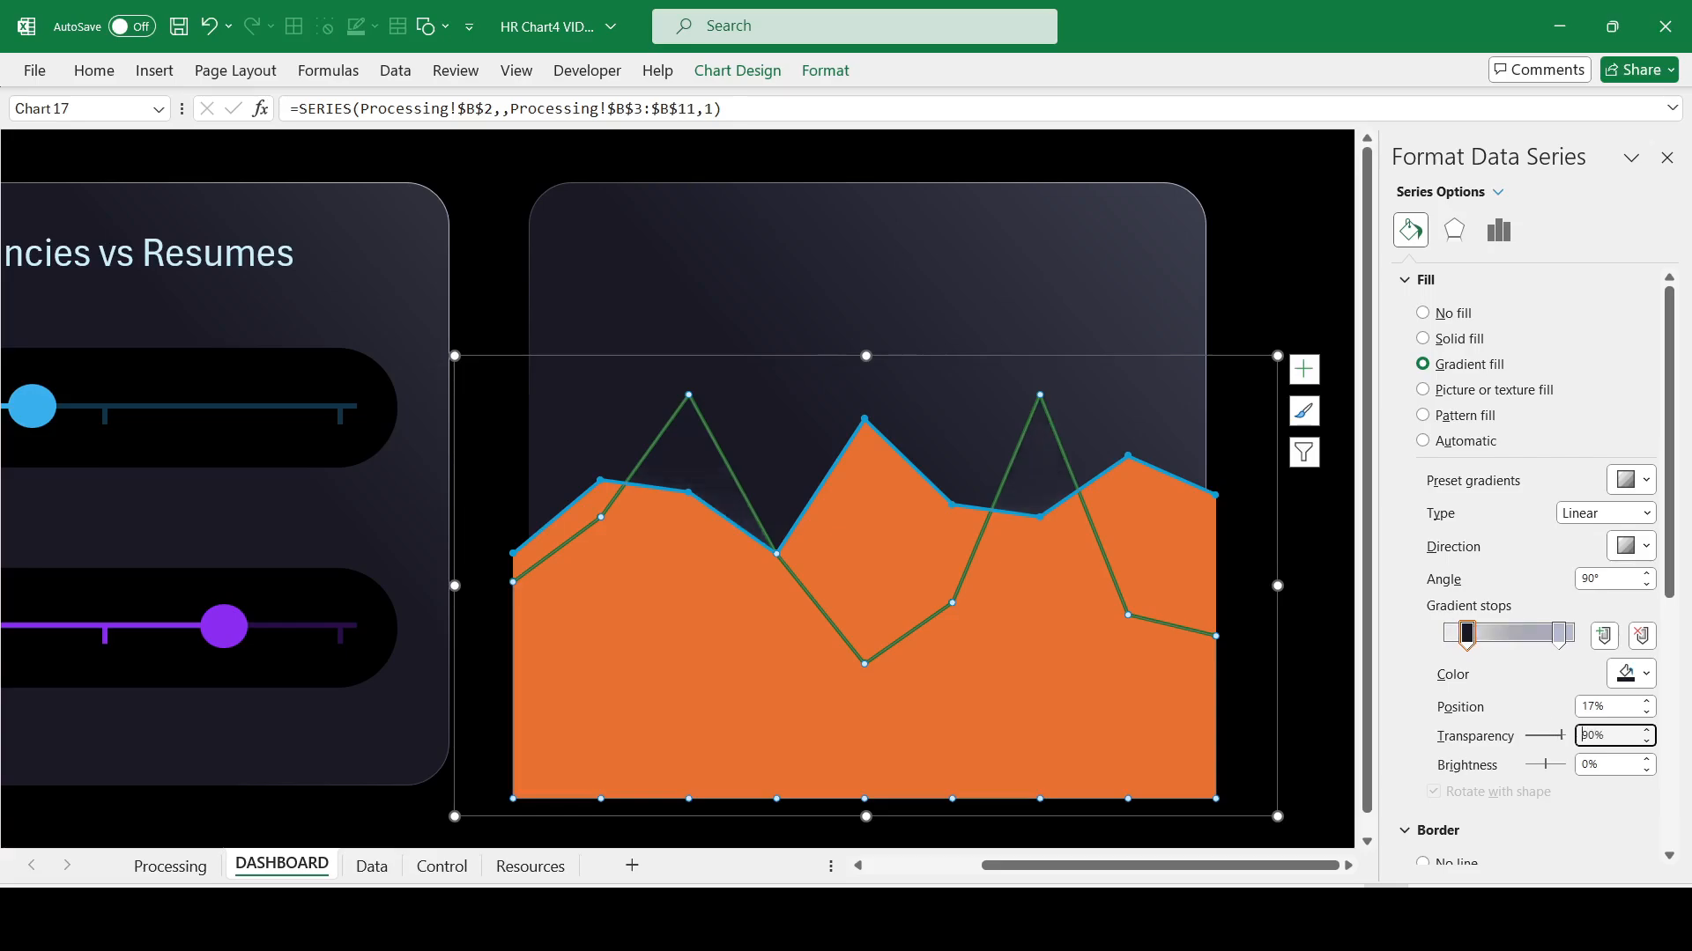
Step: Color both gradient stops of the Interview fill with the recent light blue and place the end stop at 100%
left_click(1647, 676)
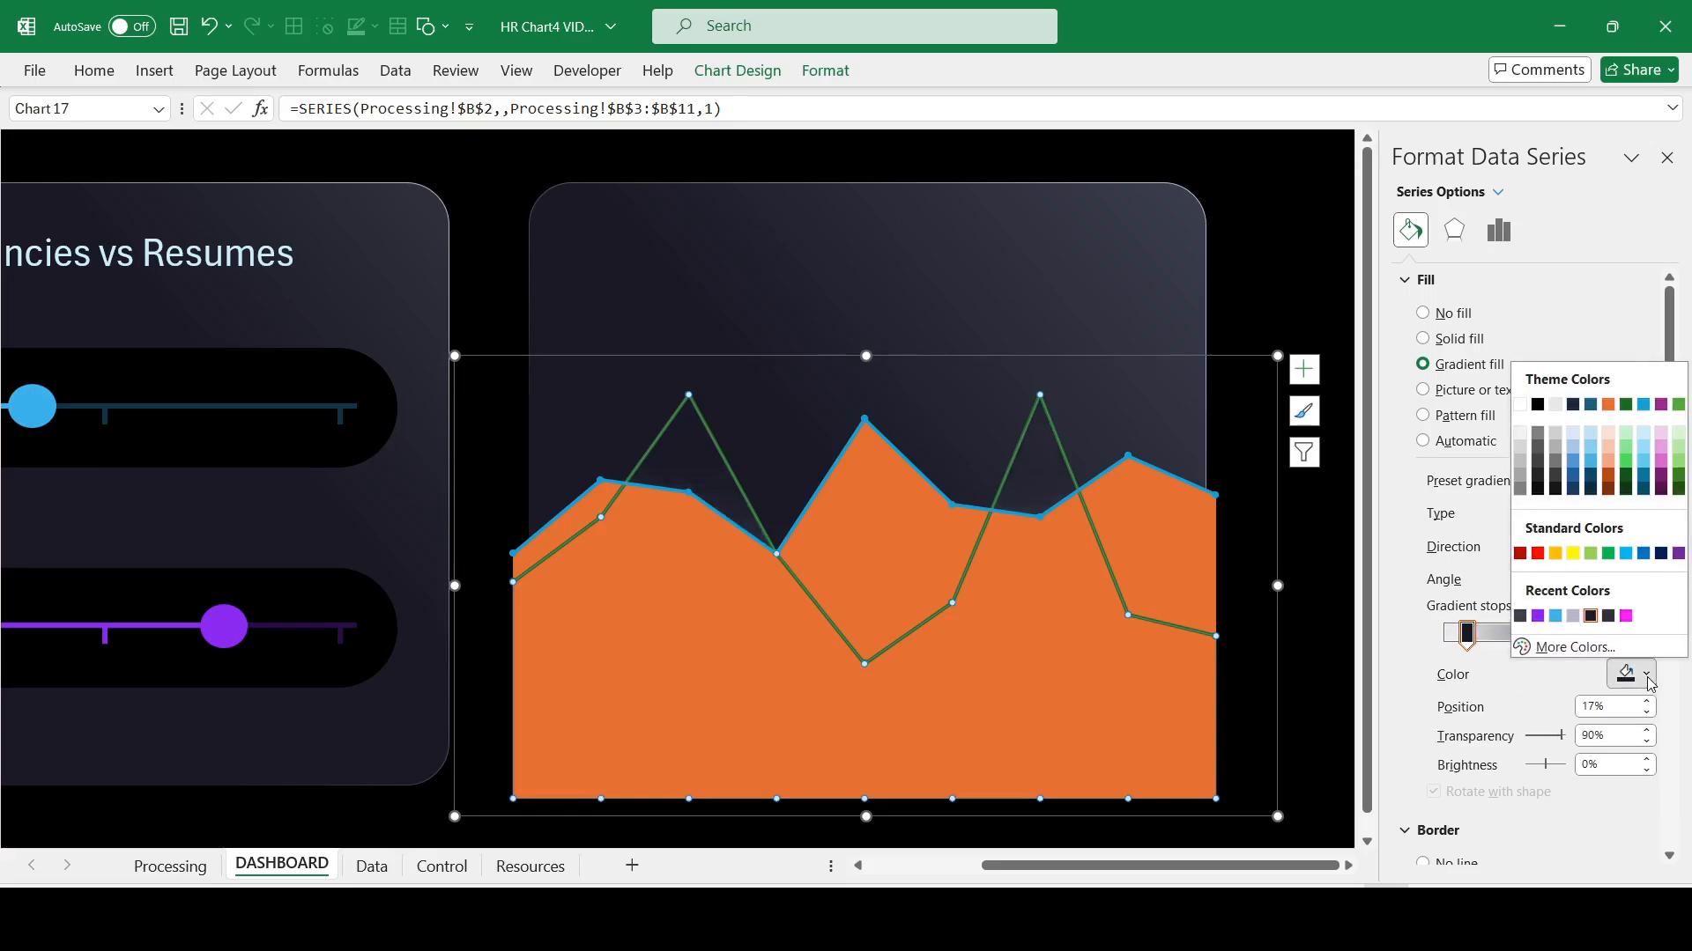
left_click(1556, 617)
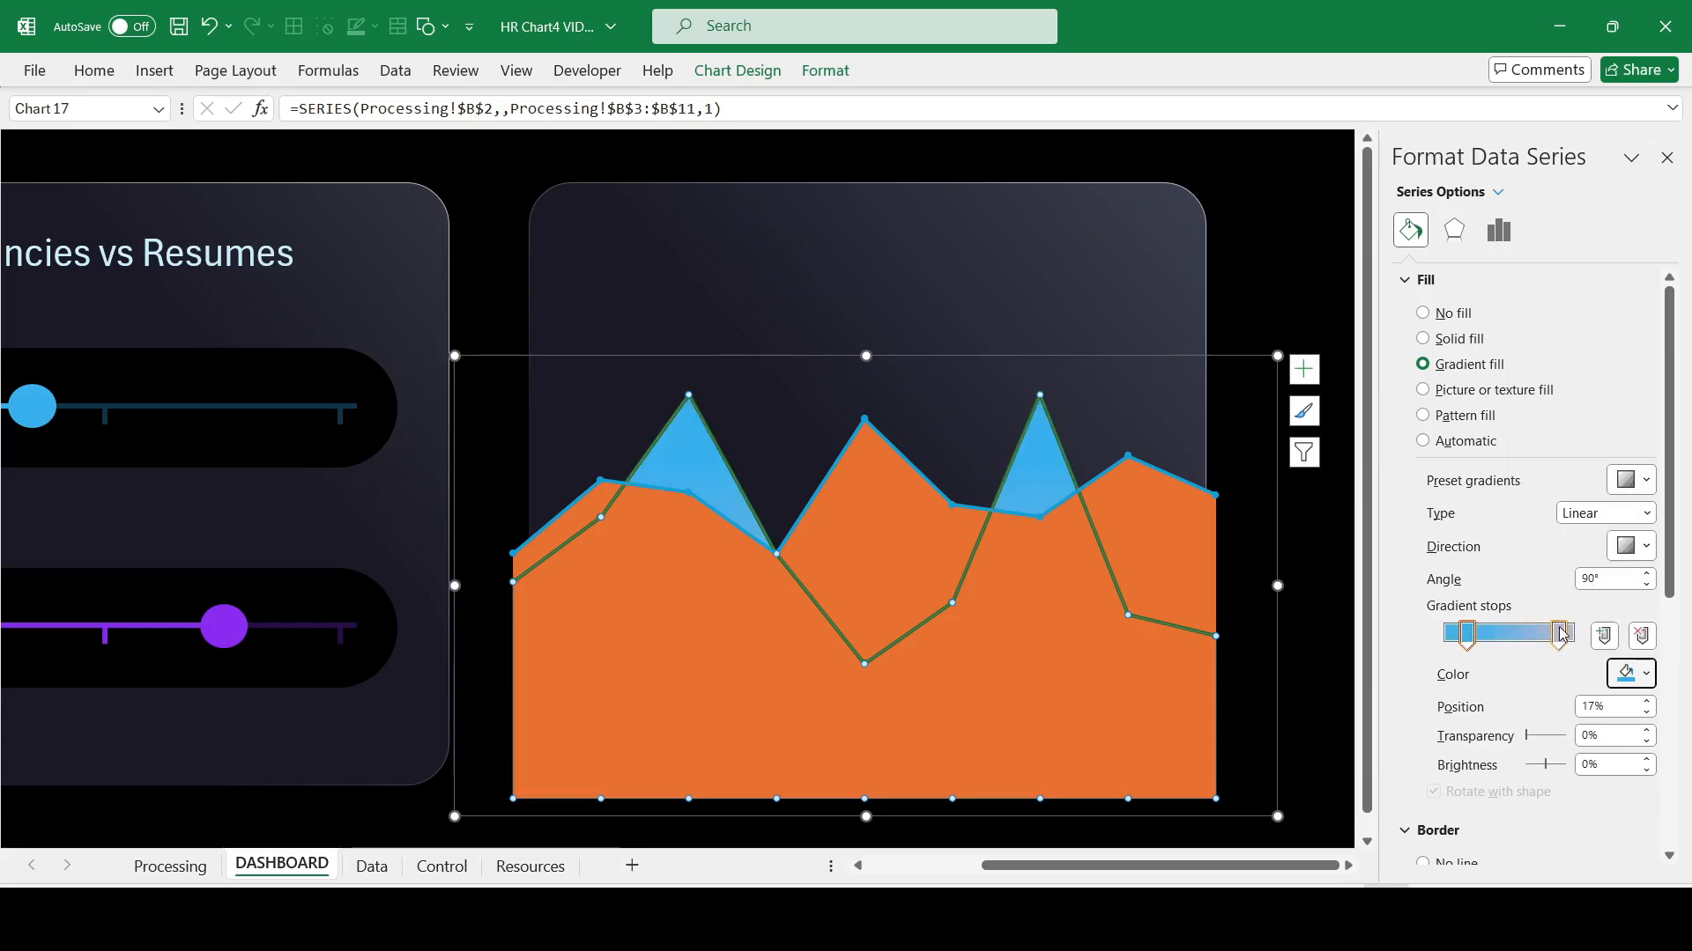
left_click(1560, 632)
left_click(1641, 681)
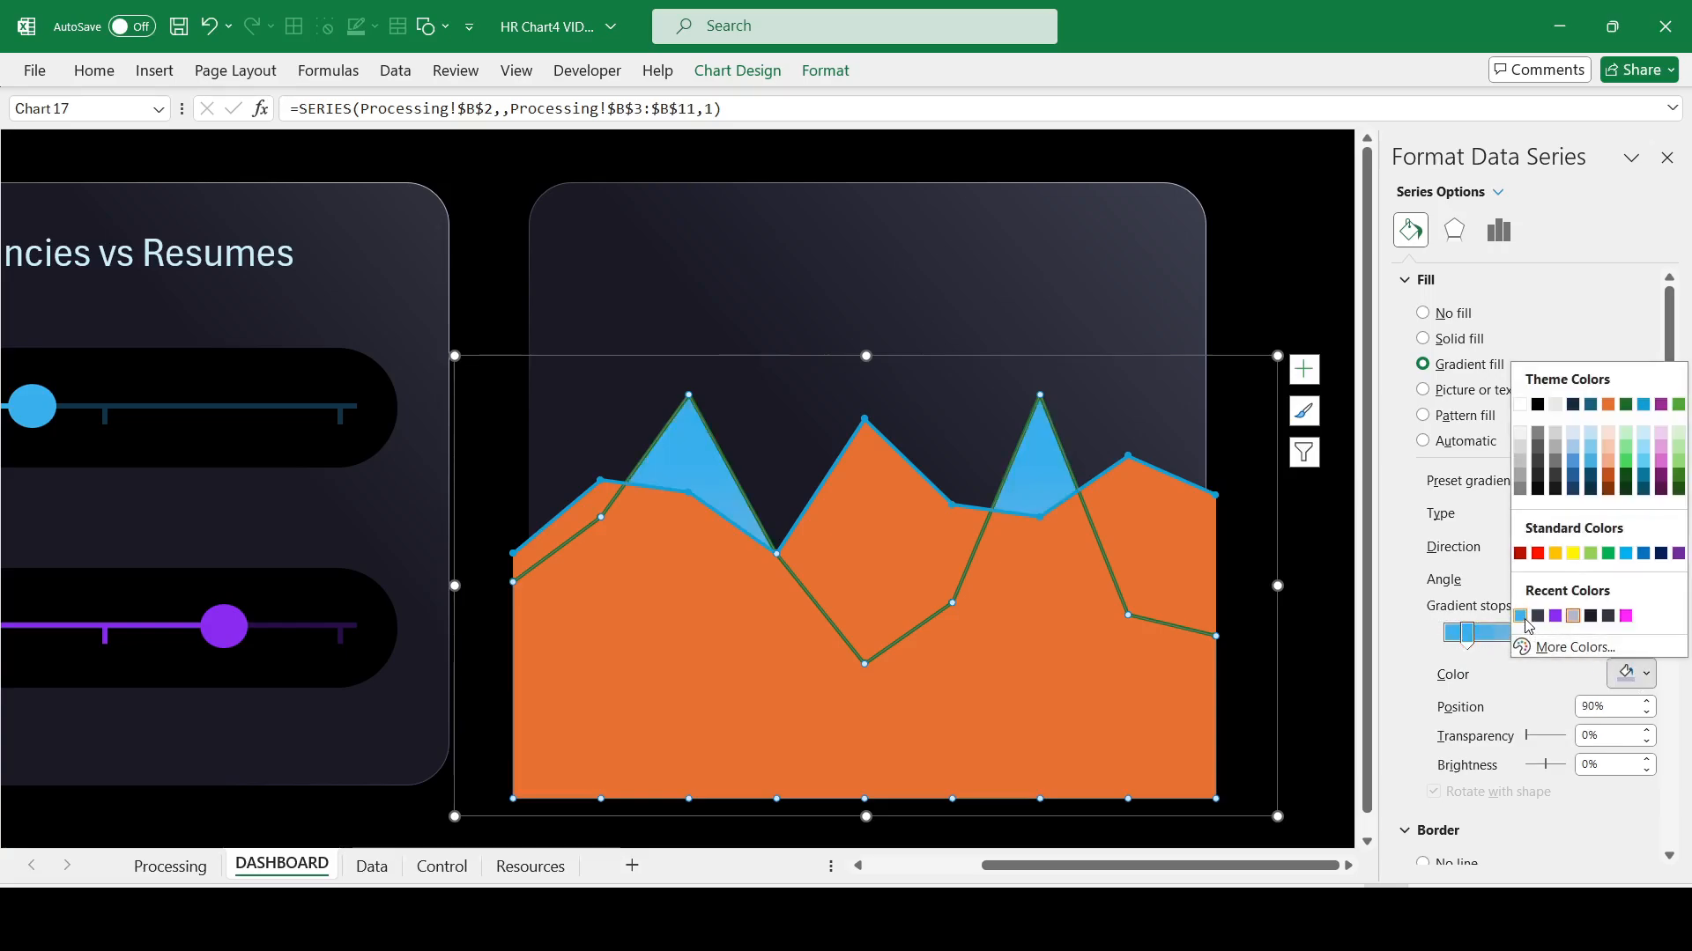
left_click(1520, 616)
Step: Set the transparency of the Interview fill's 17% gradient stop to 90%
left_click(1467, 633)
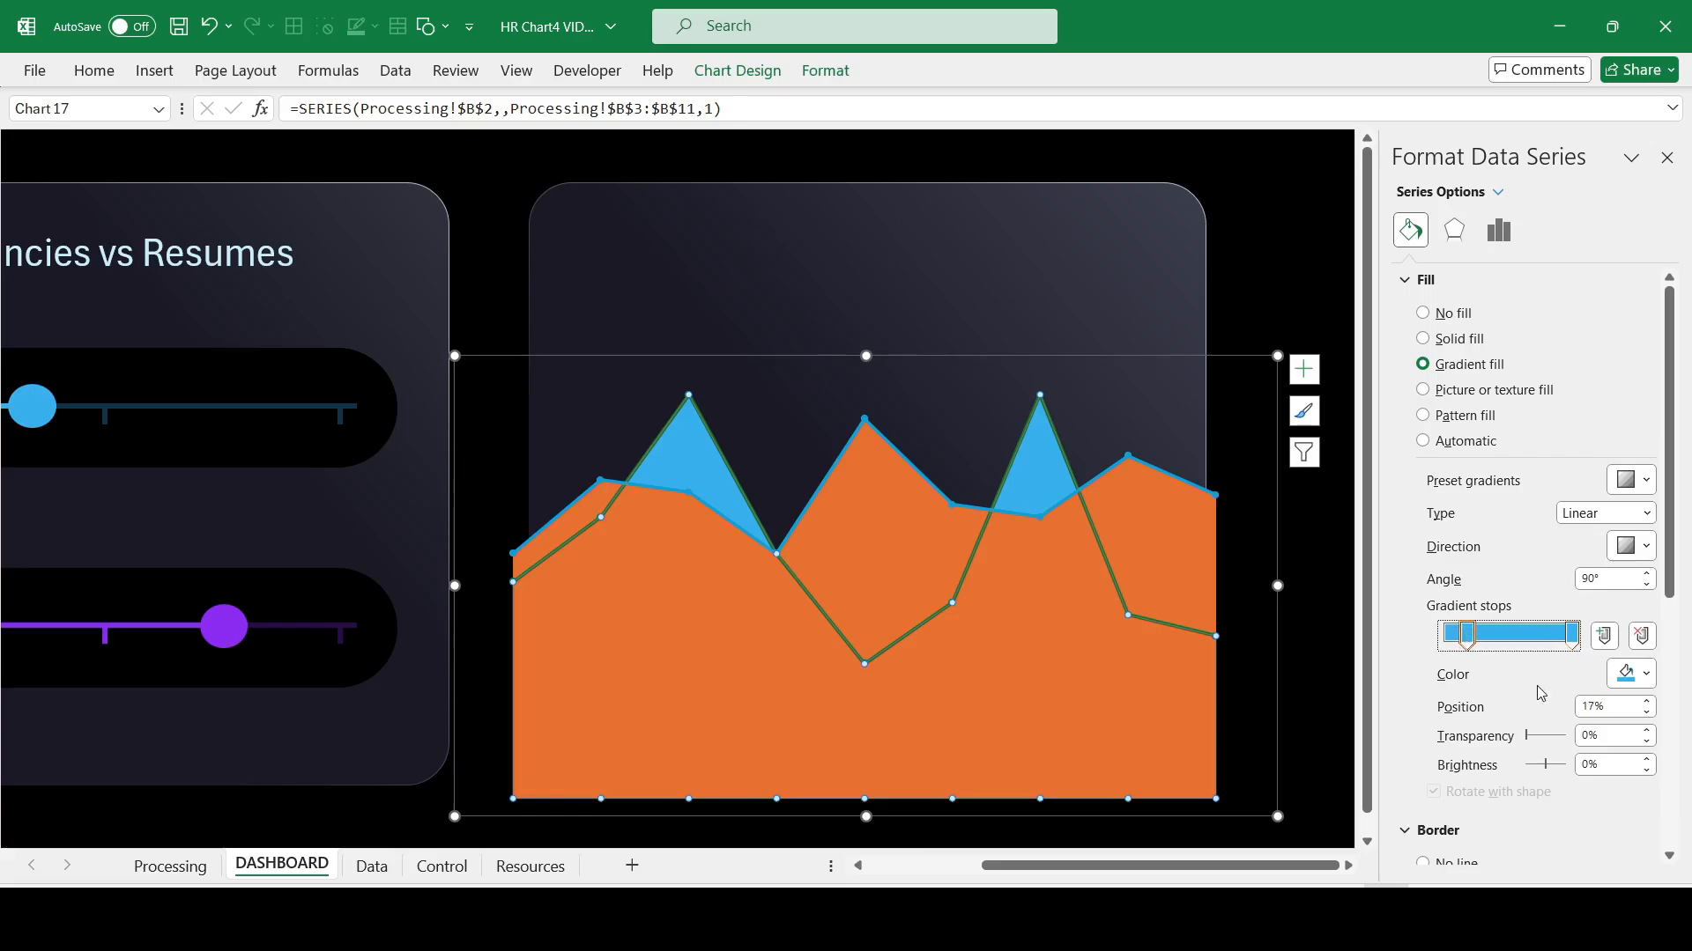
double_click(1608, 736)
type("90")
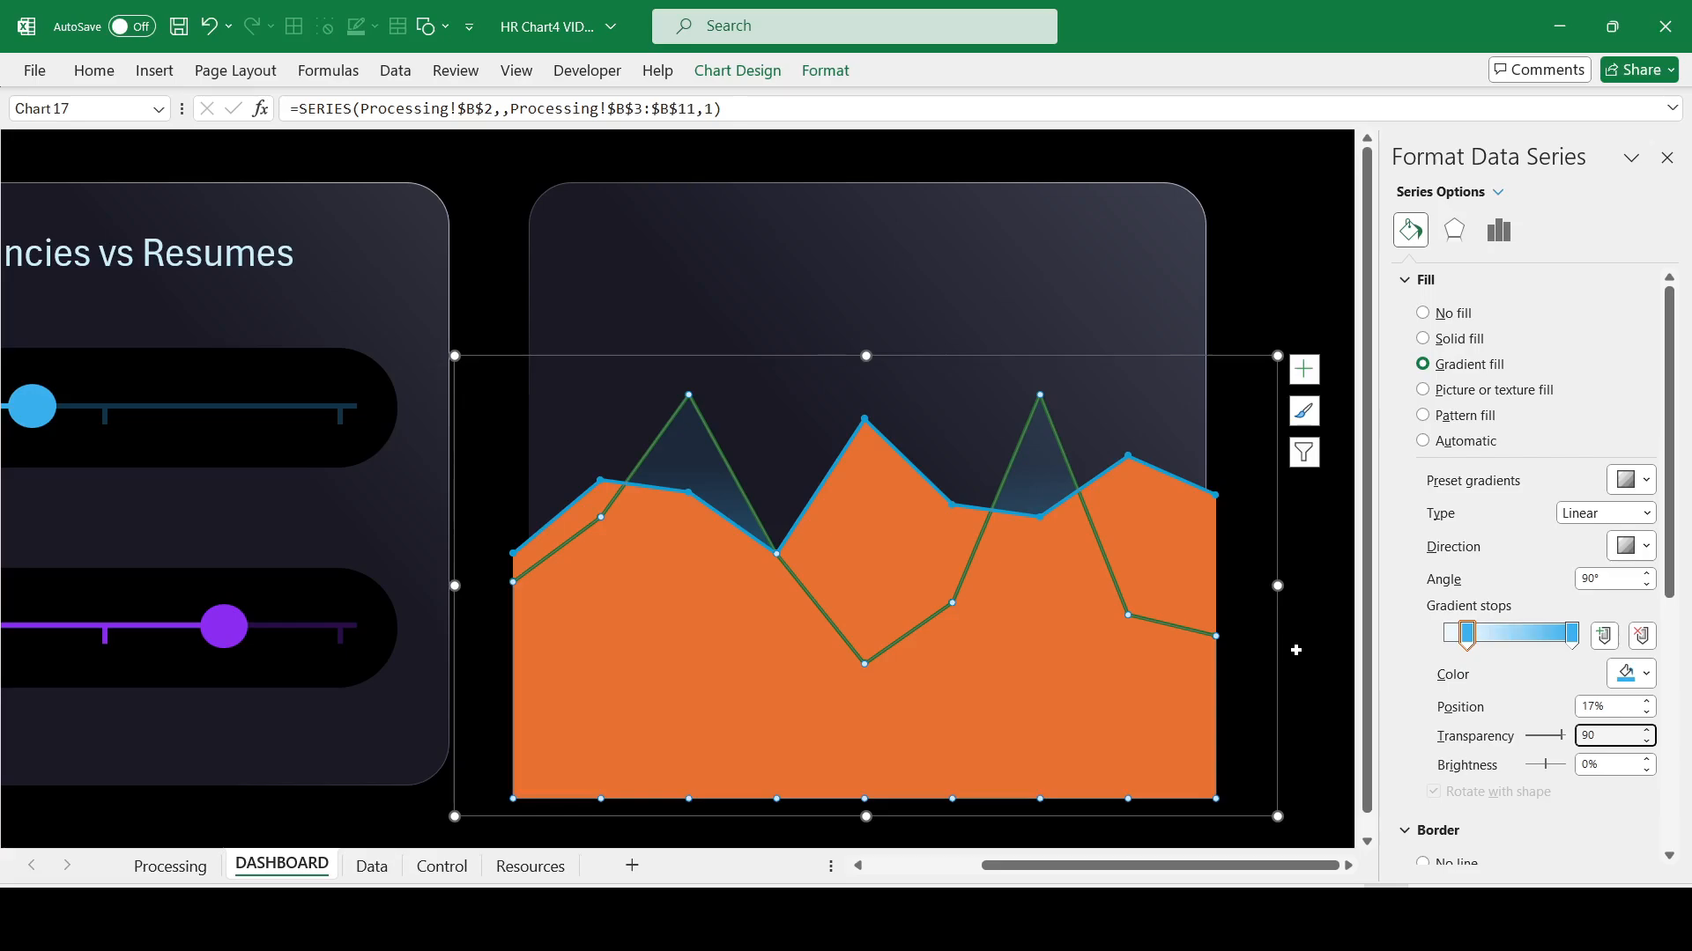
Step: Apply a gradient fill to the Offer area series and color both its stops with the recent purple
left_click(1167, 544)
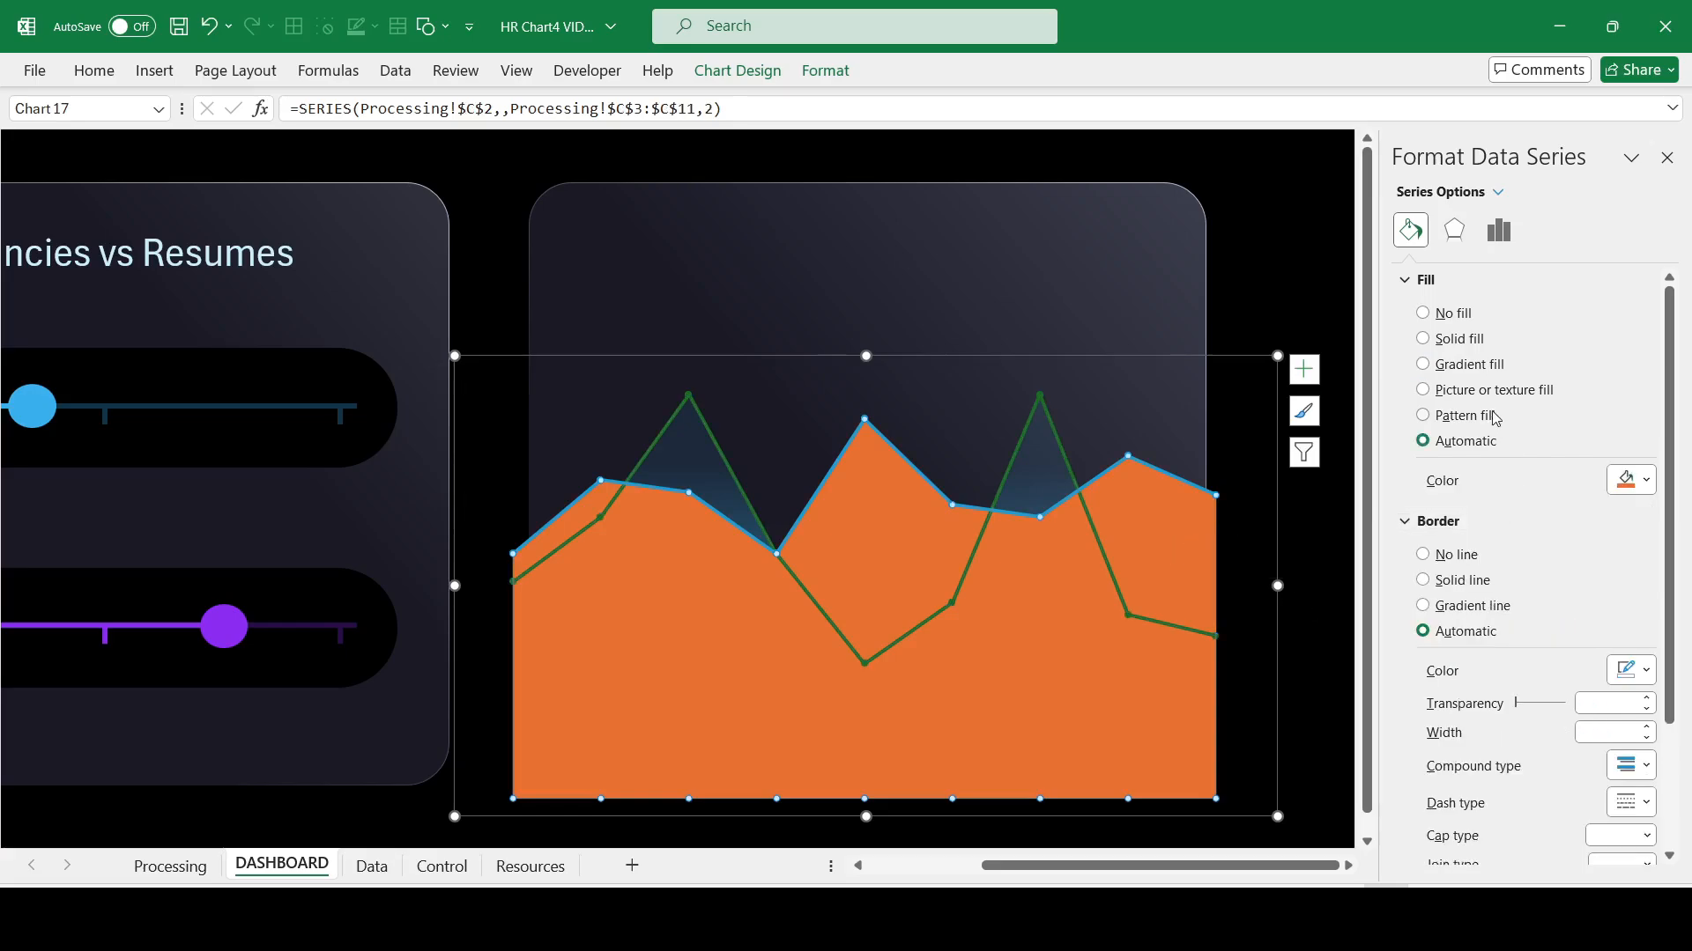
left_click(1469, 365)
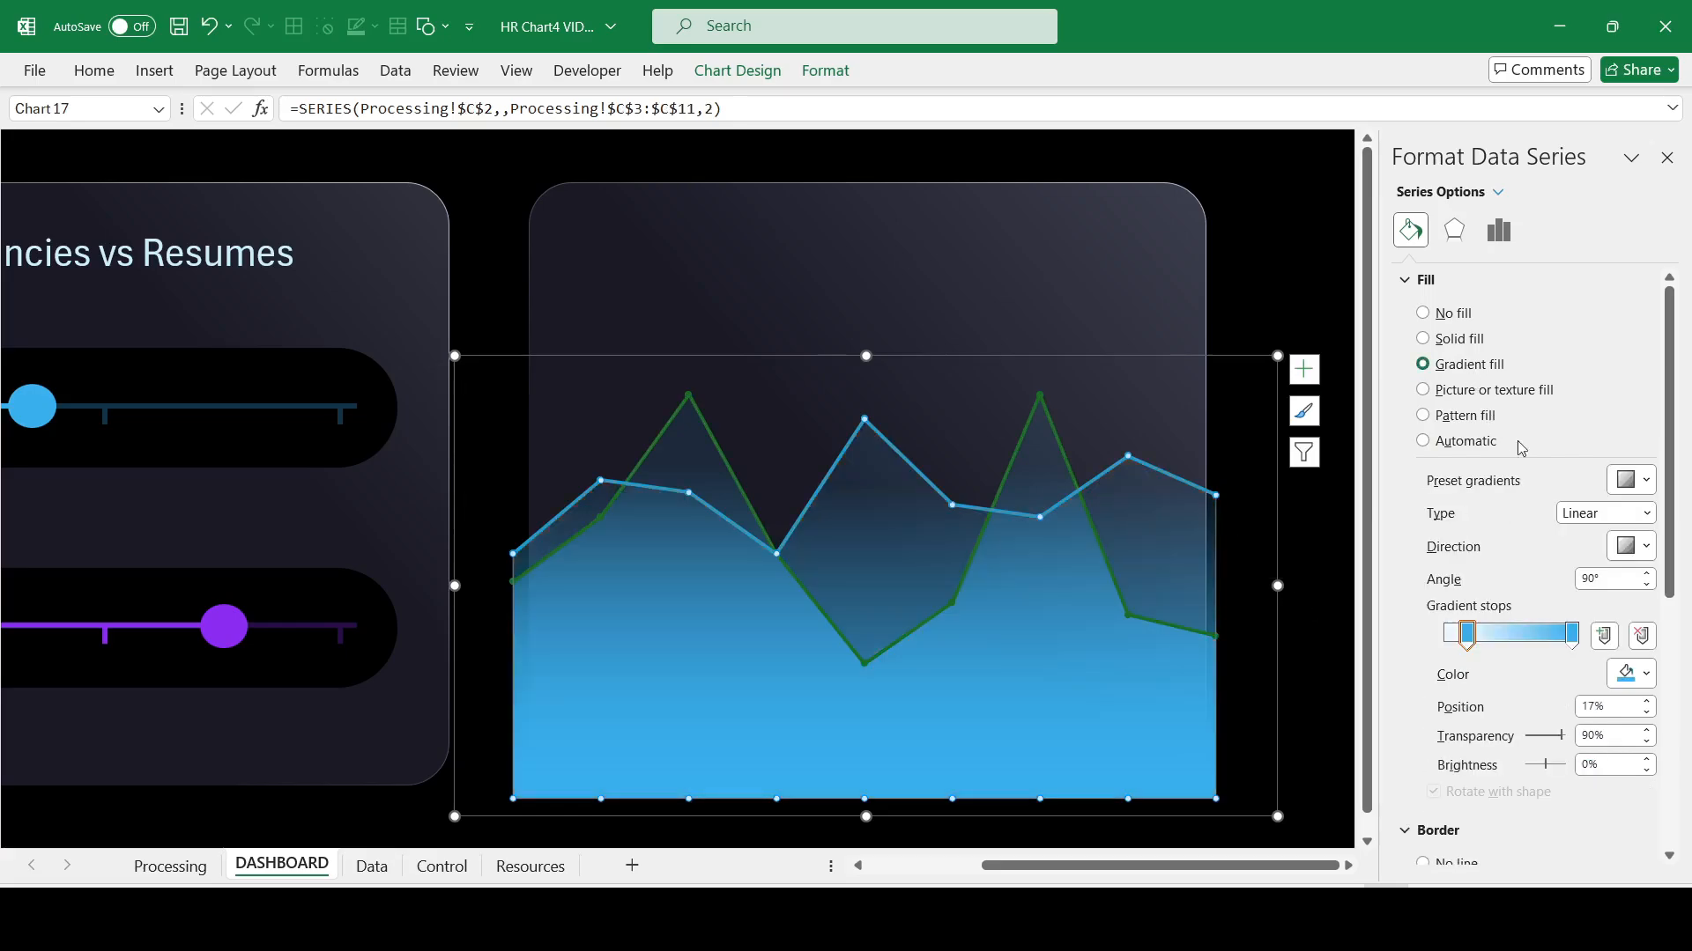
left_click(1644, 675)
left_click(1555, 615)
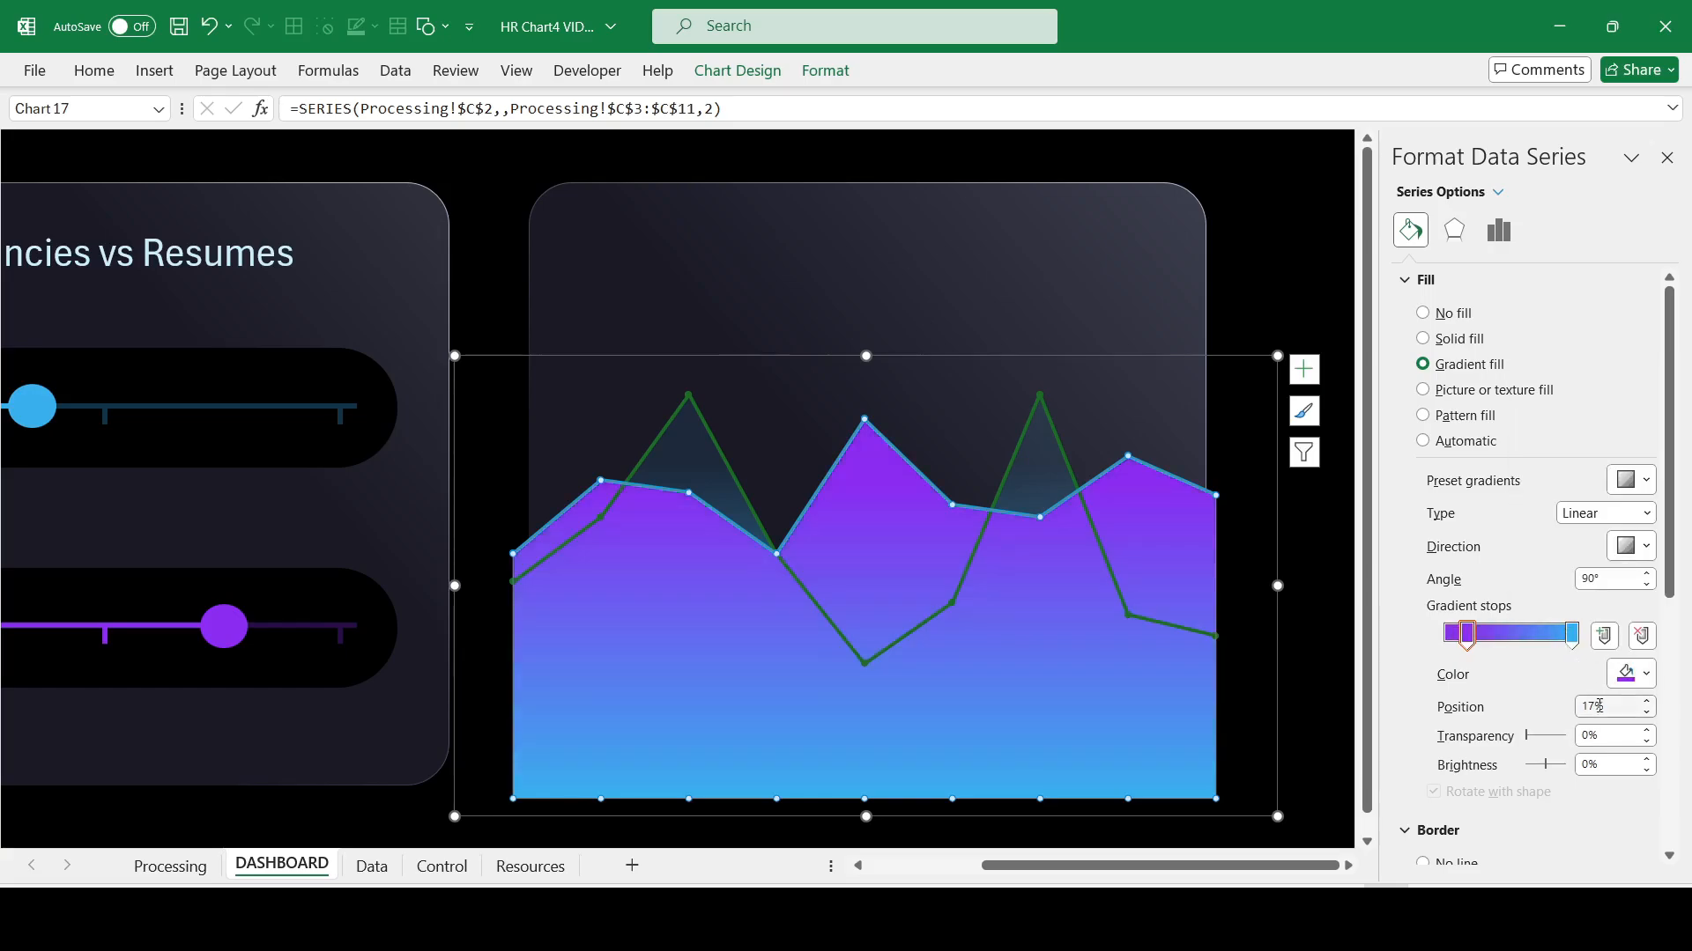
left_click(1572, 632)
left_click(1644, 675)
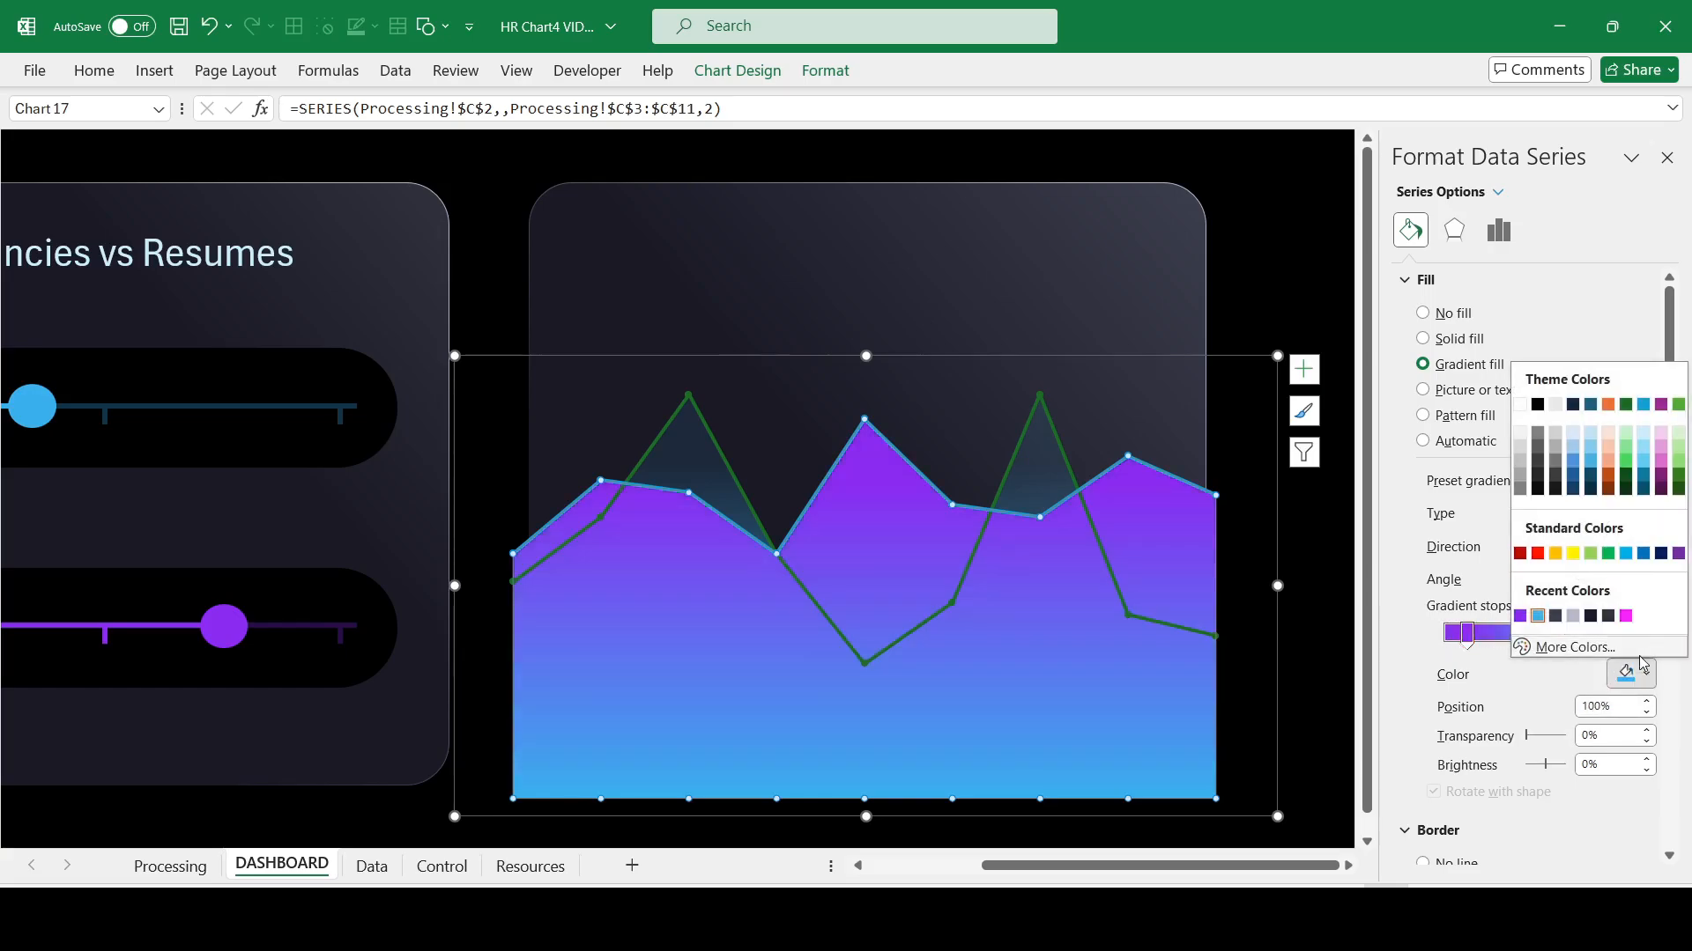
left_click(1527, 622)
Step: Set the transparency of the Offer fill's 17% gradient stop to 90%
left_click(1467, 633)
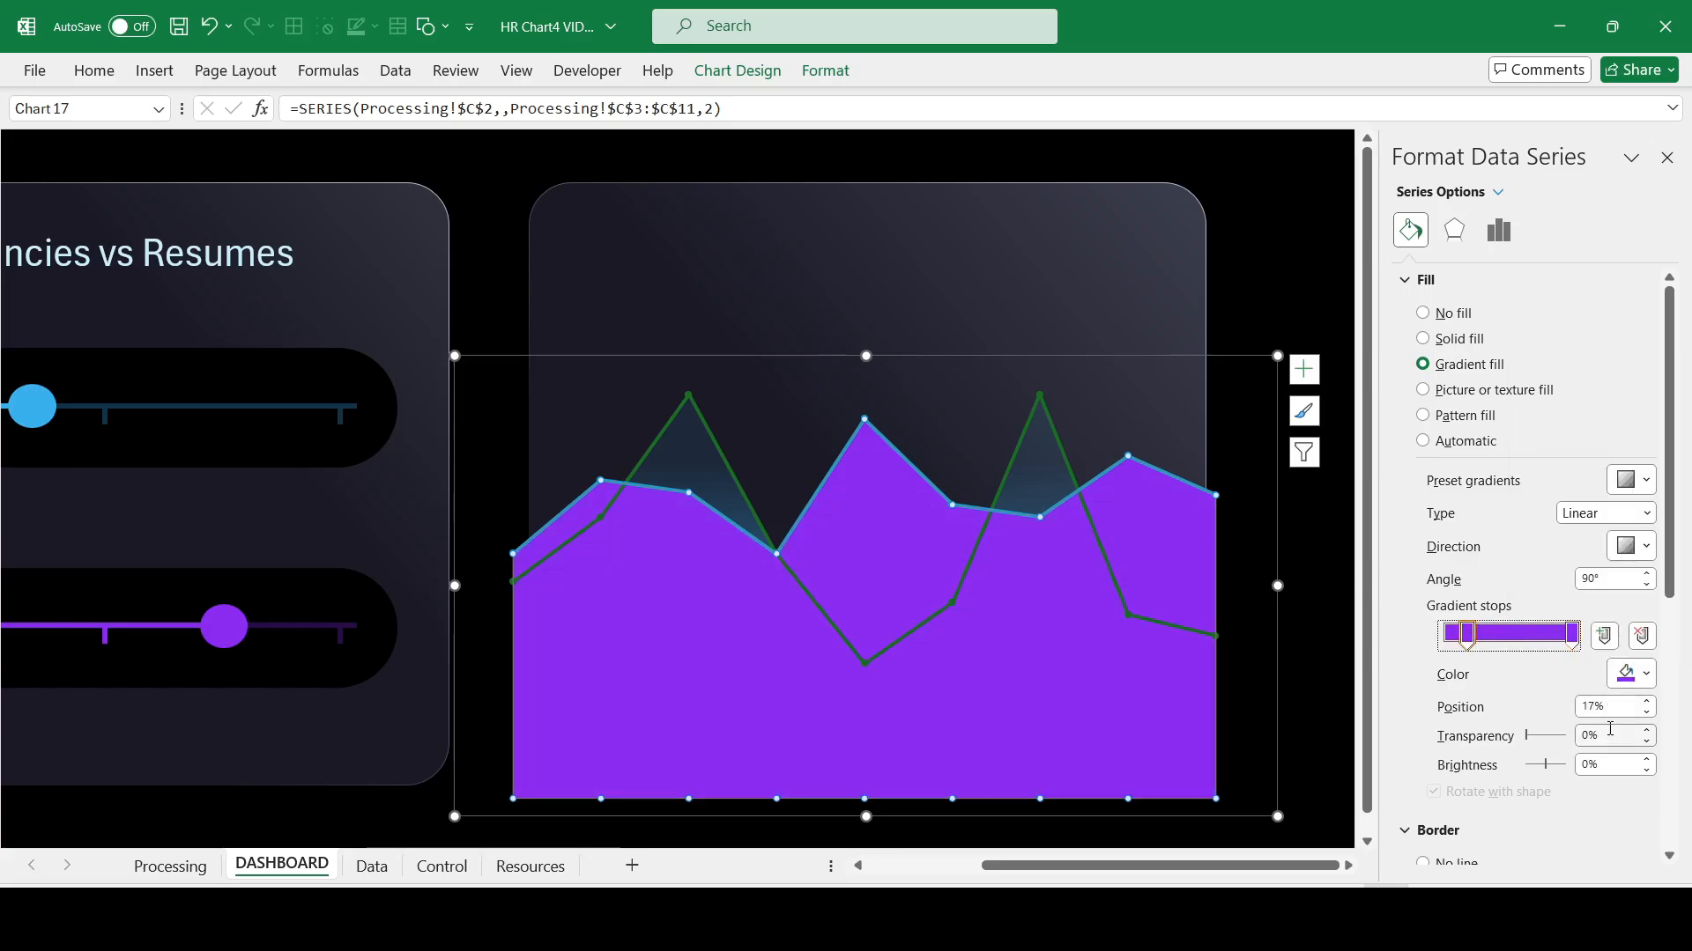
left_click(1573, 736)
type("90")
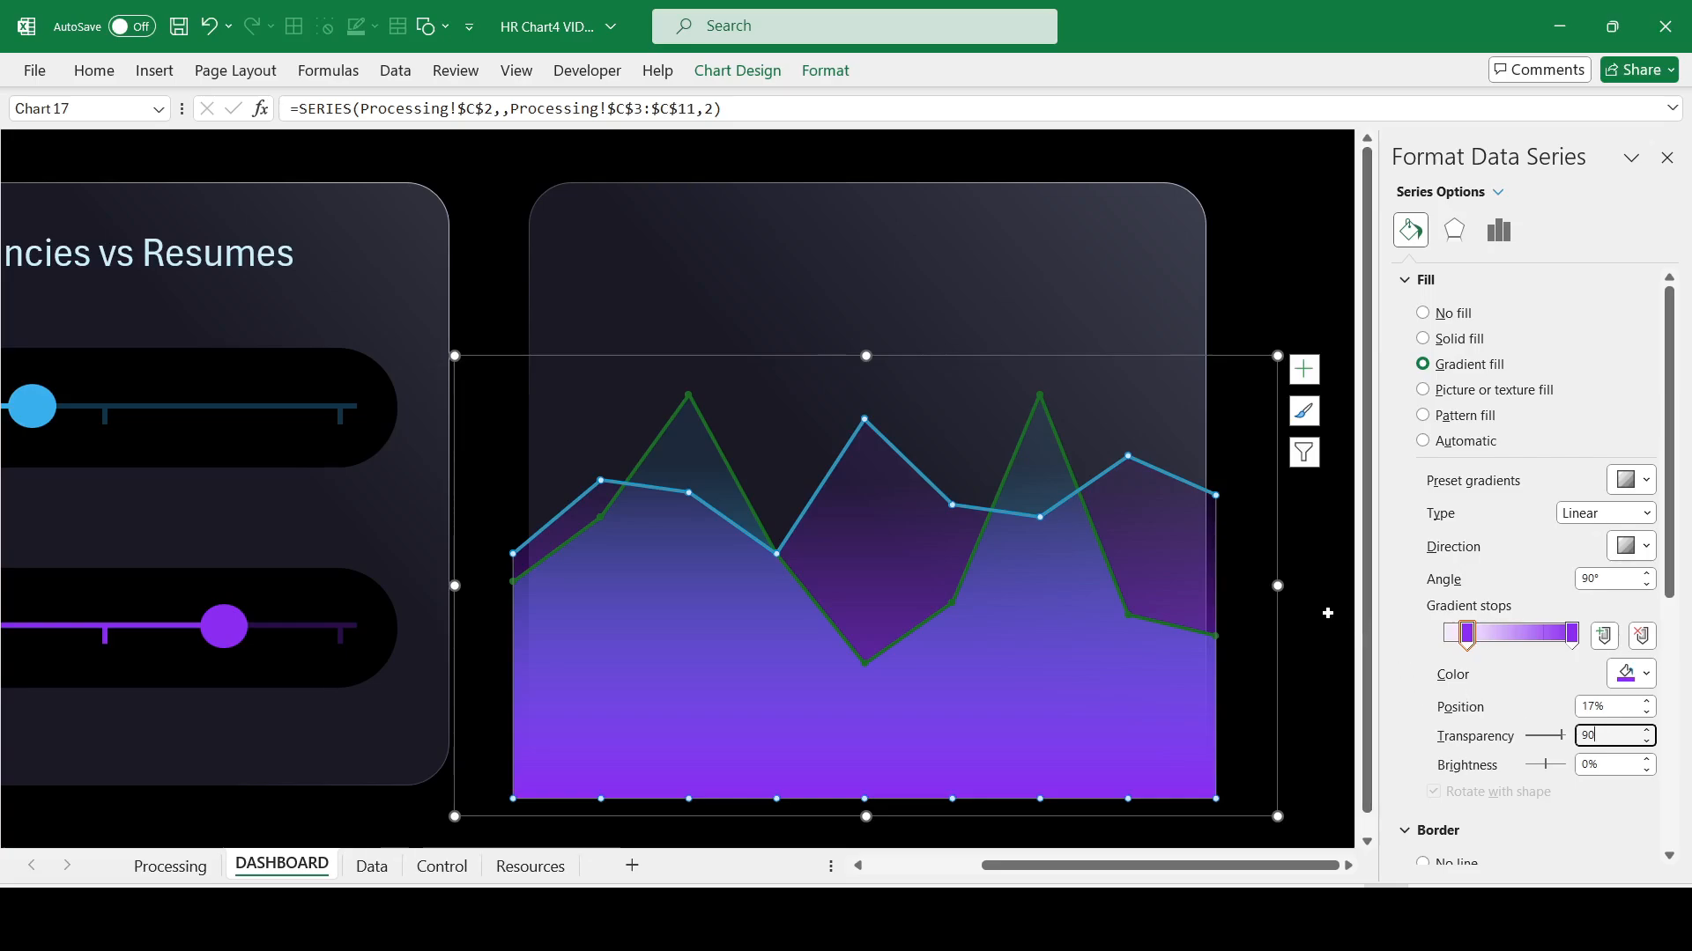
left_click(1231, 217)
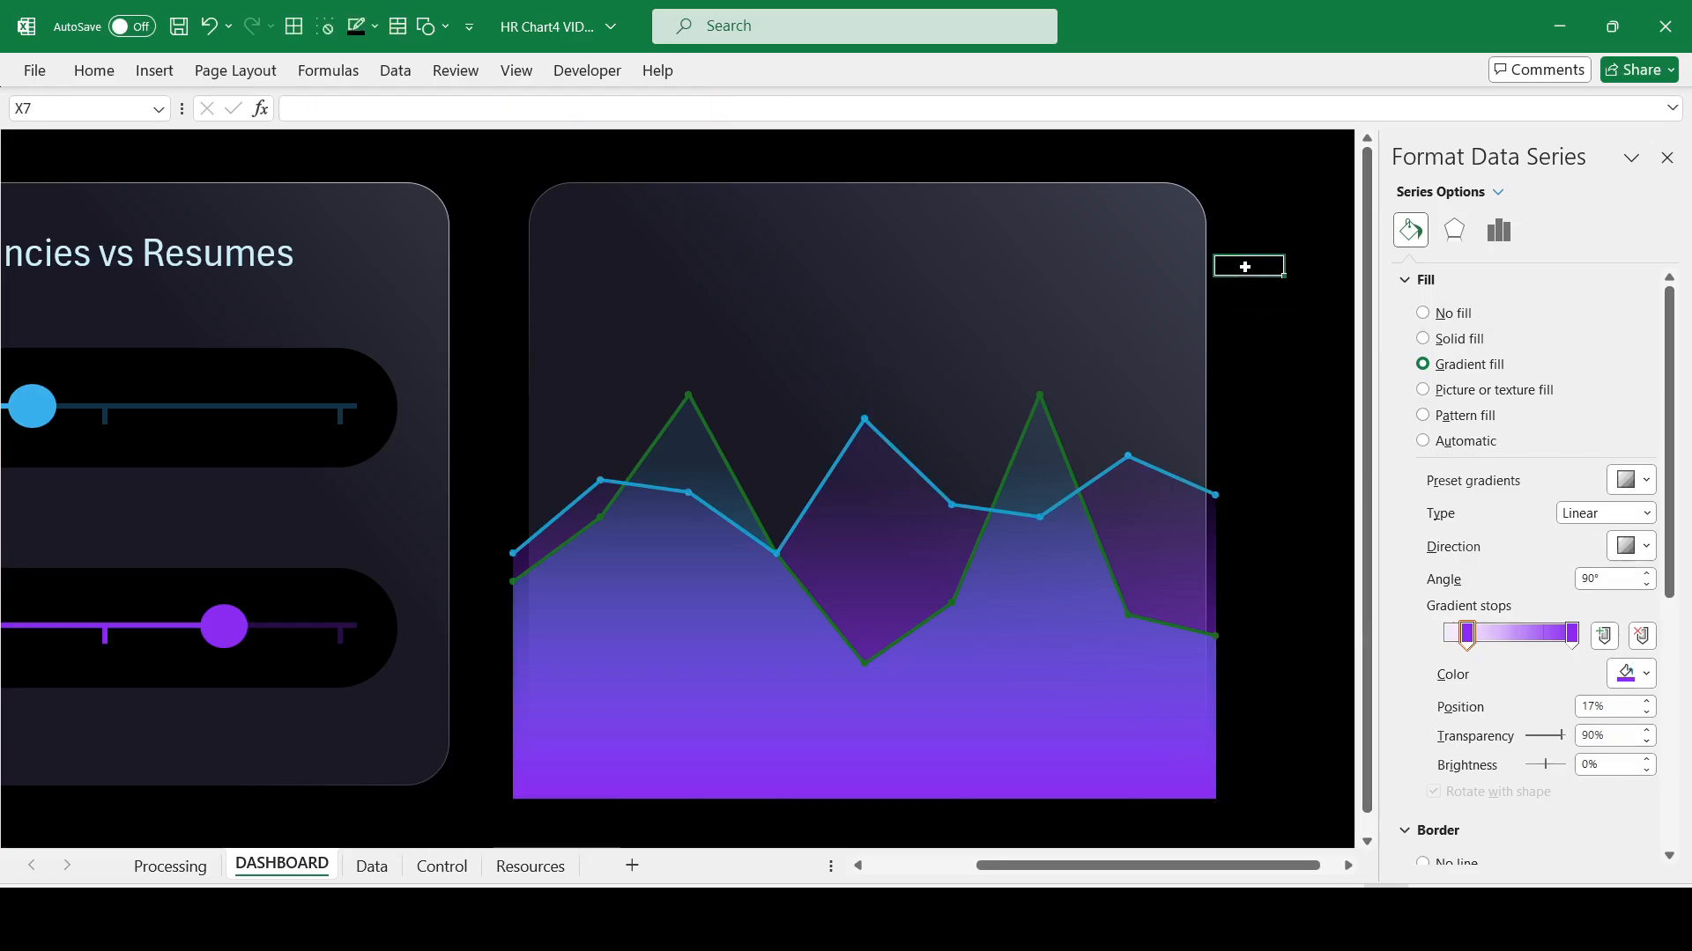
Step: Move the Interview area fill's transparent gradient stop to position 15%
left_click(1044, 460)
left_click(1410, 230)
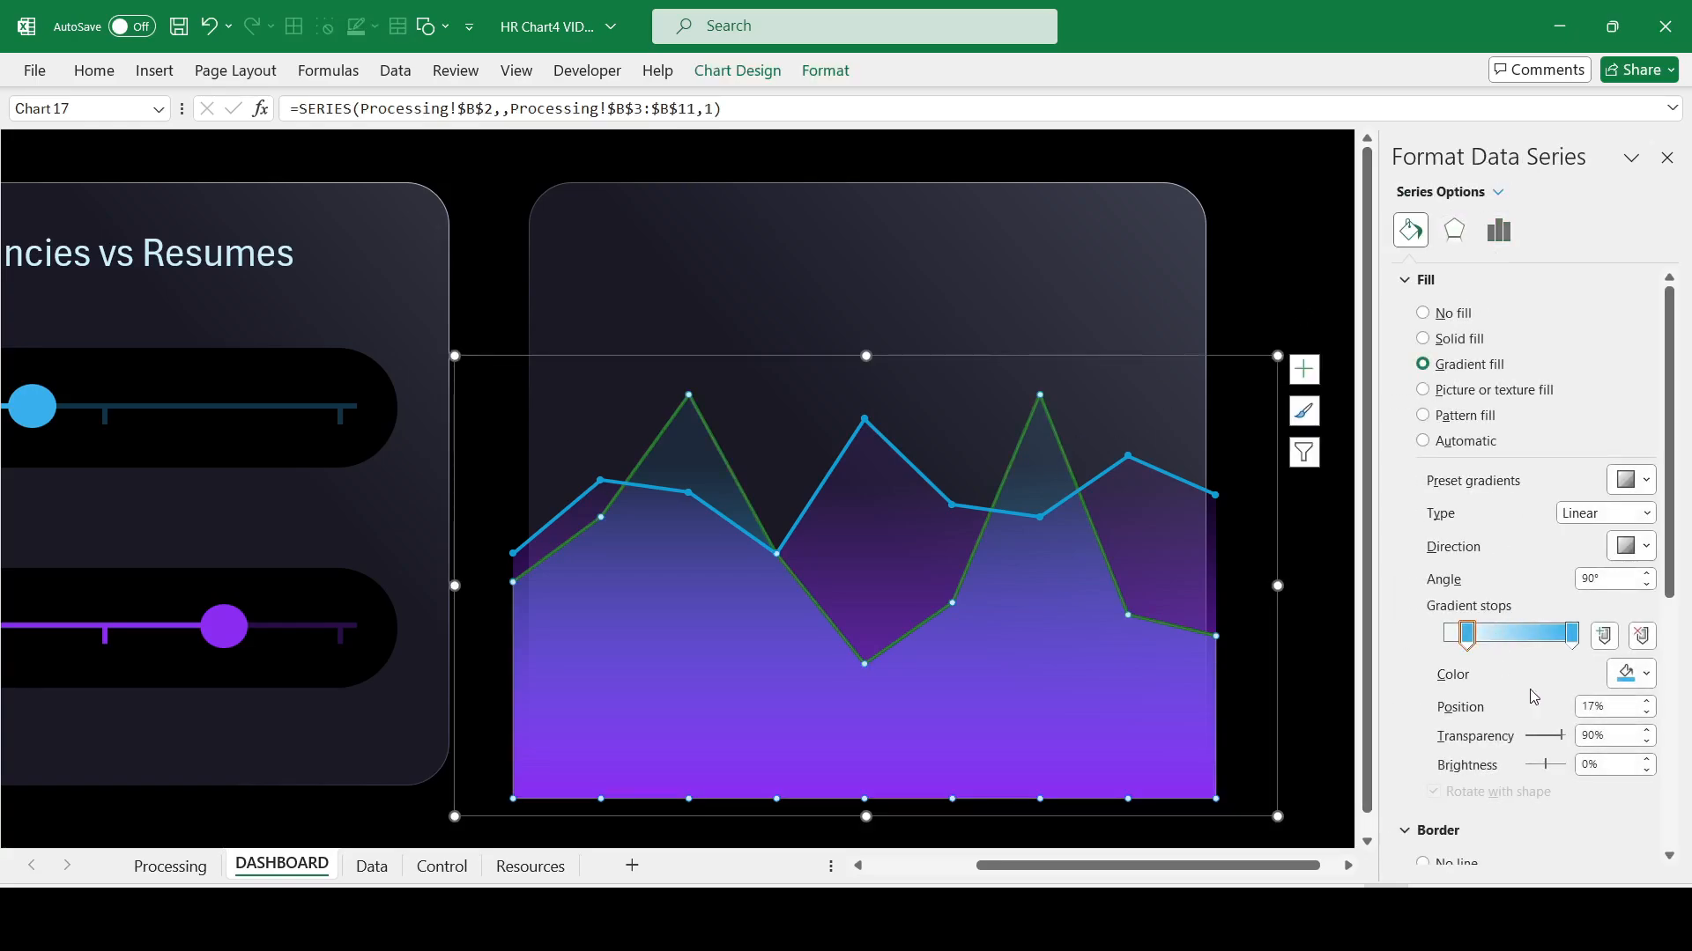
double_click(1627, 712)
type("15")
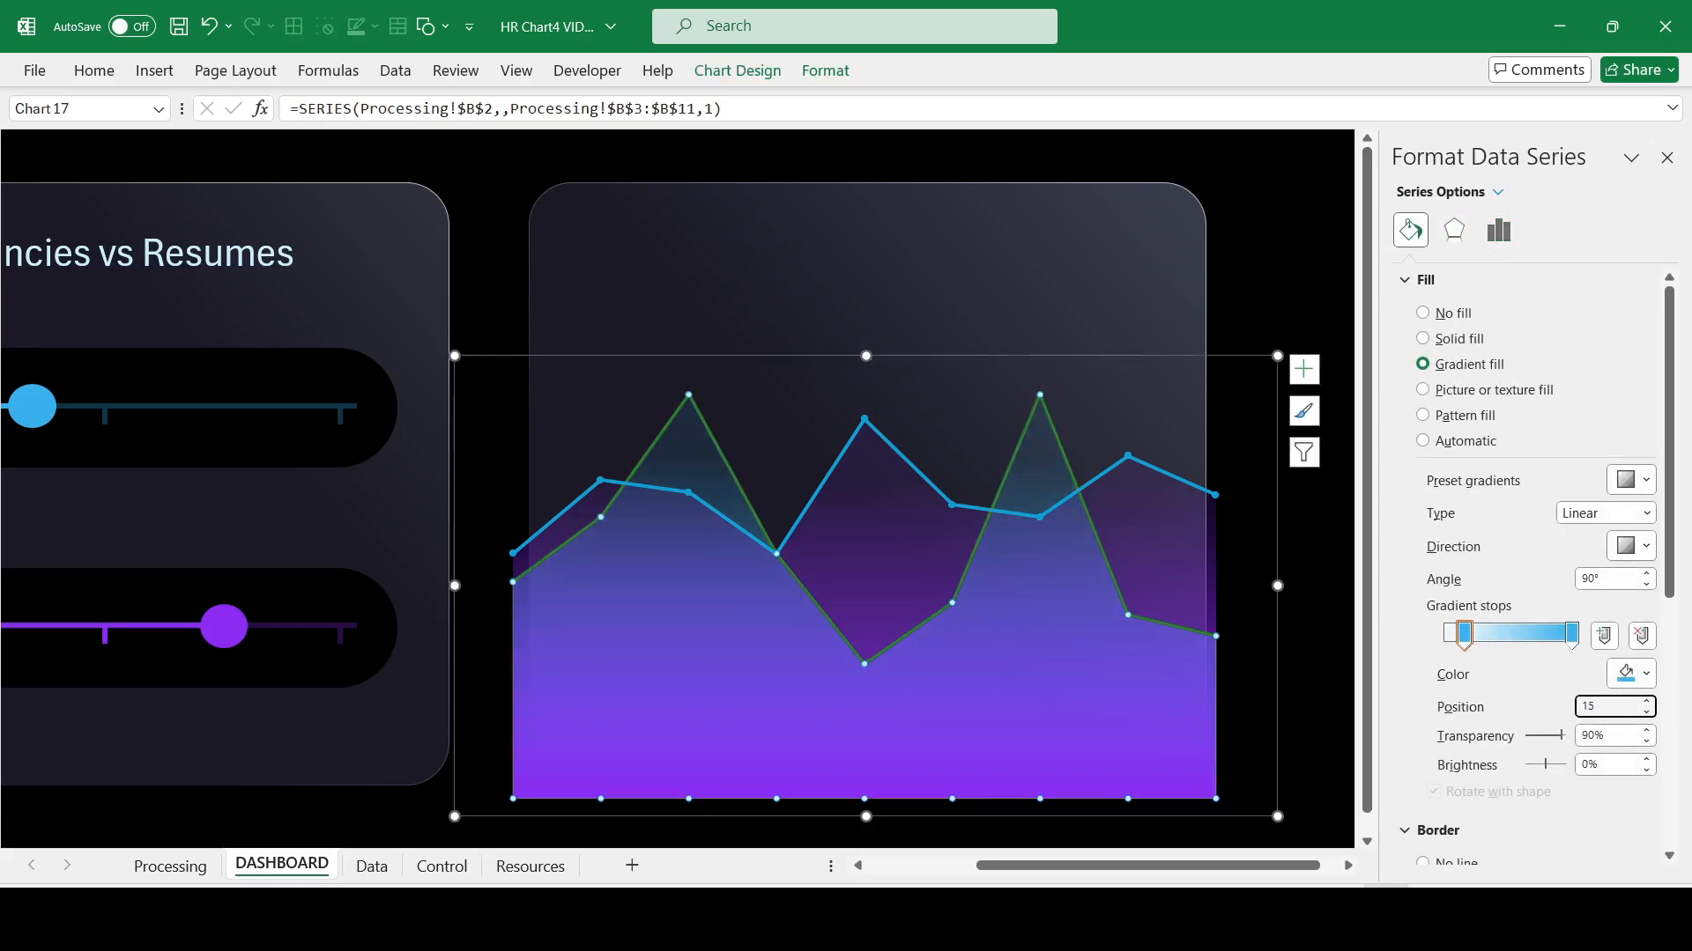
left_click(1282, 307)
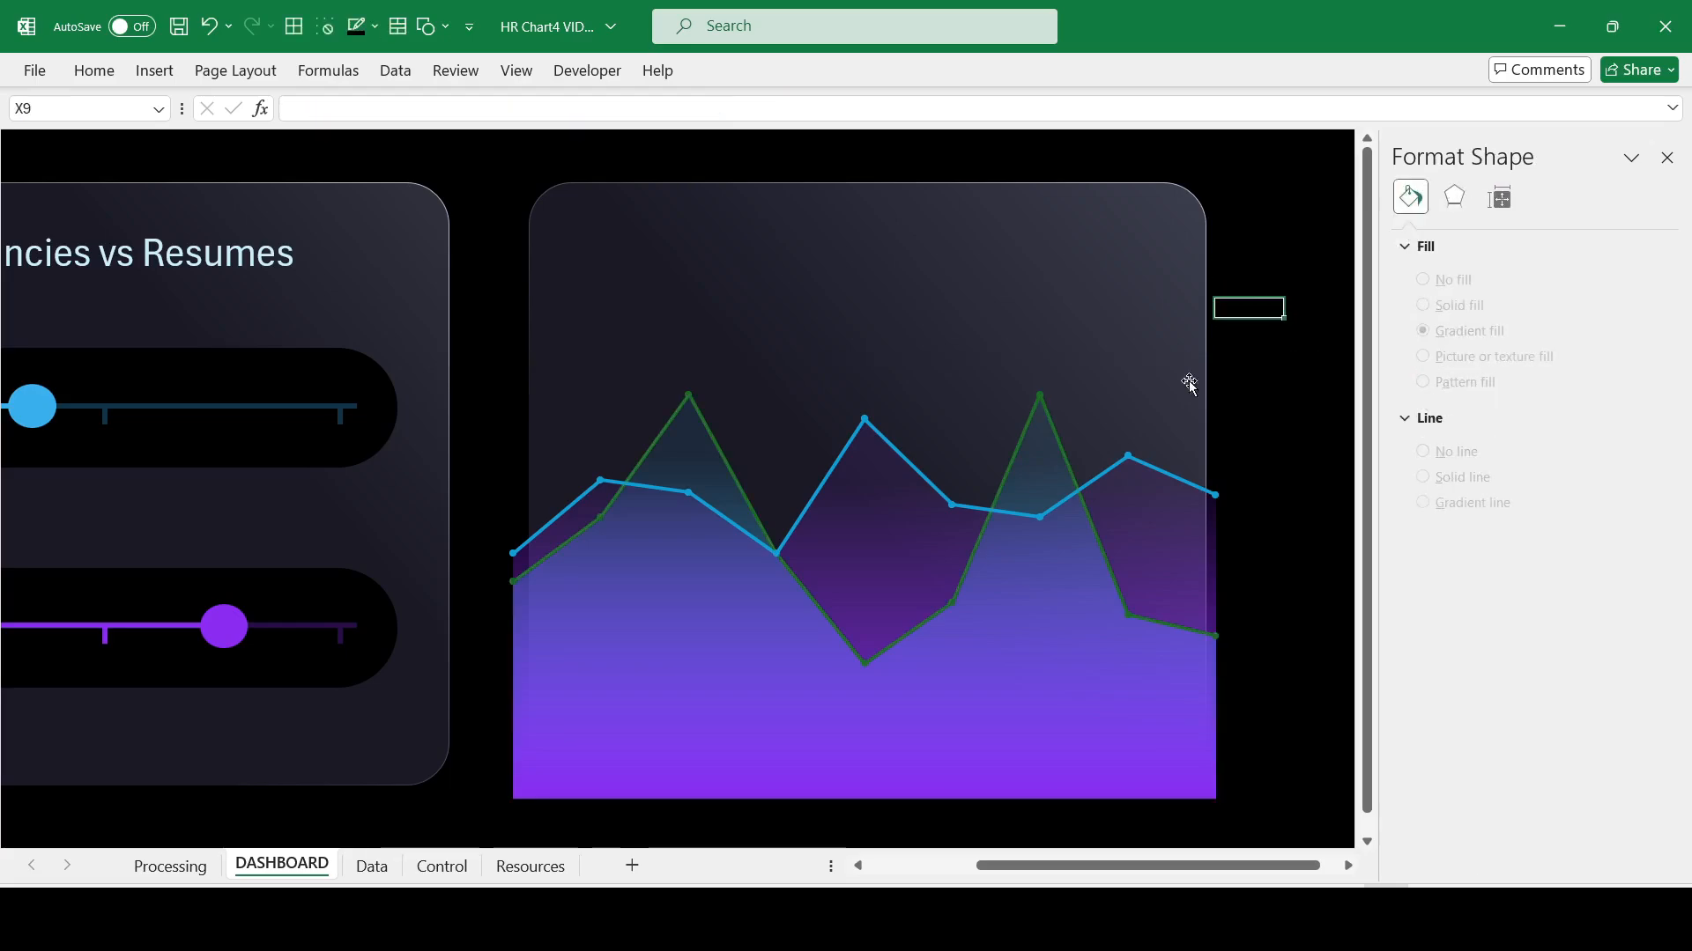
Step: Format the Interview line as a 1.5 pt solid line in the recent light blue
left_click(712, 436)
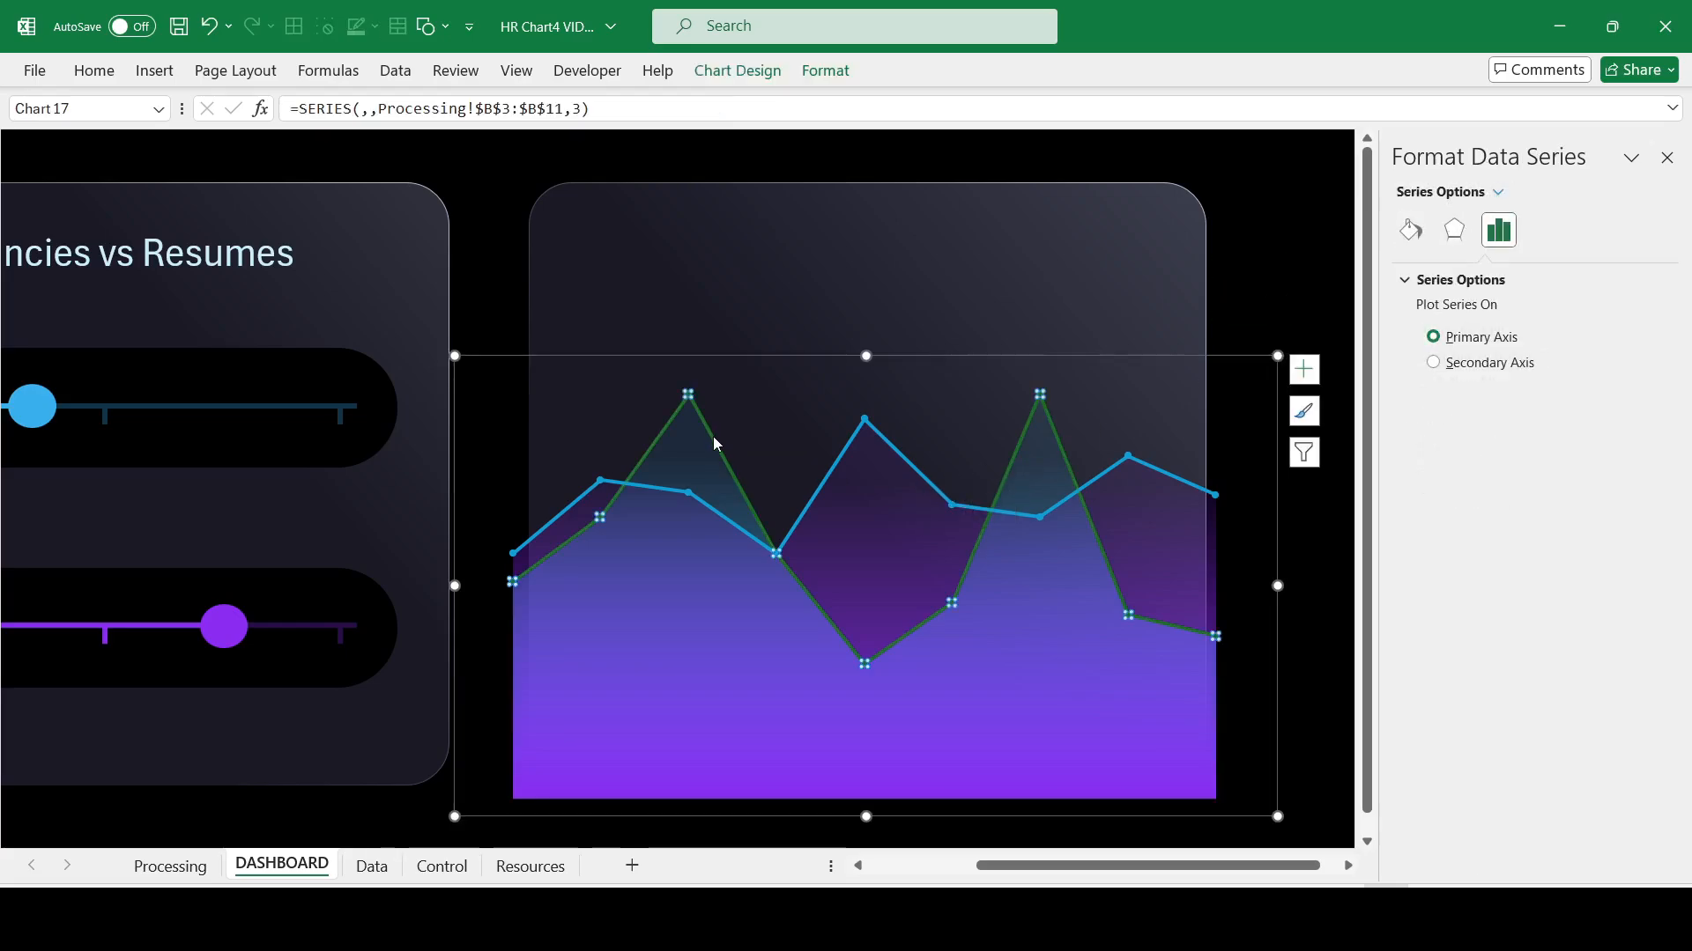
left_click(1411, 232)
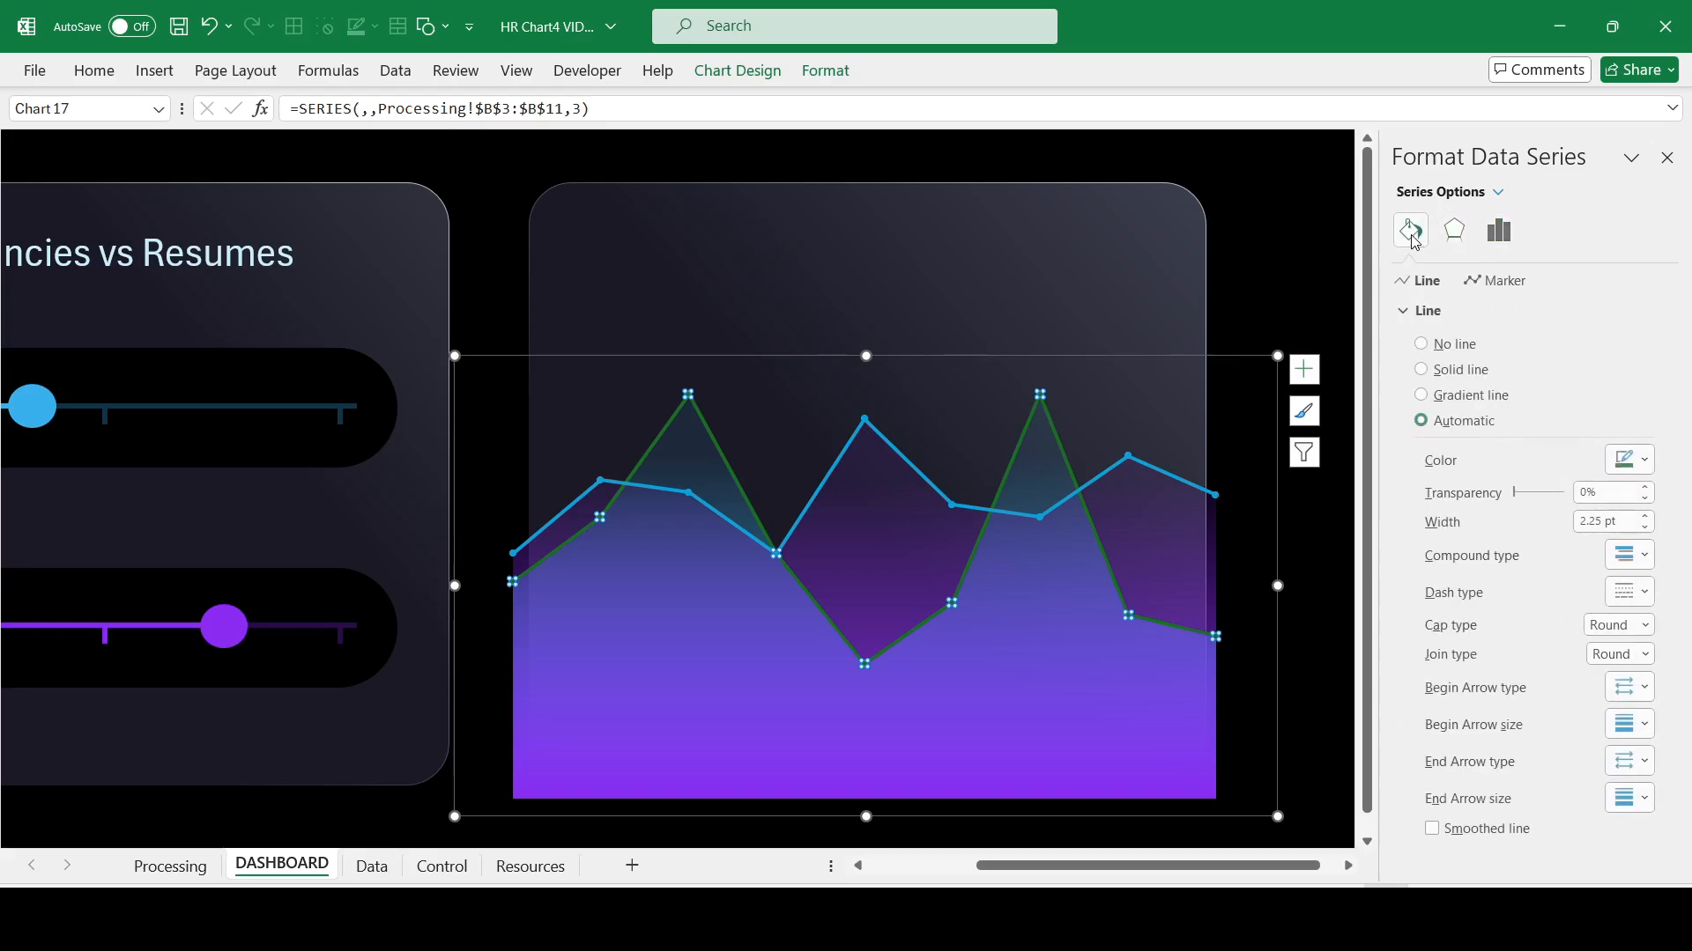
left_click(1646, 526)
left_click(1646, 526)
left_click(1647, 526)
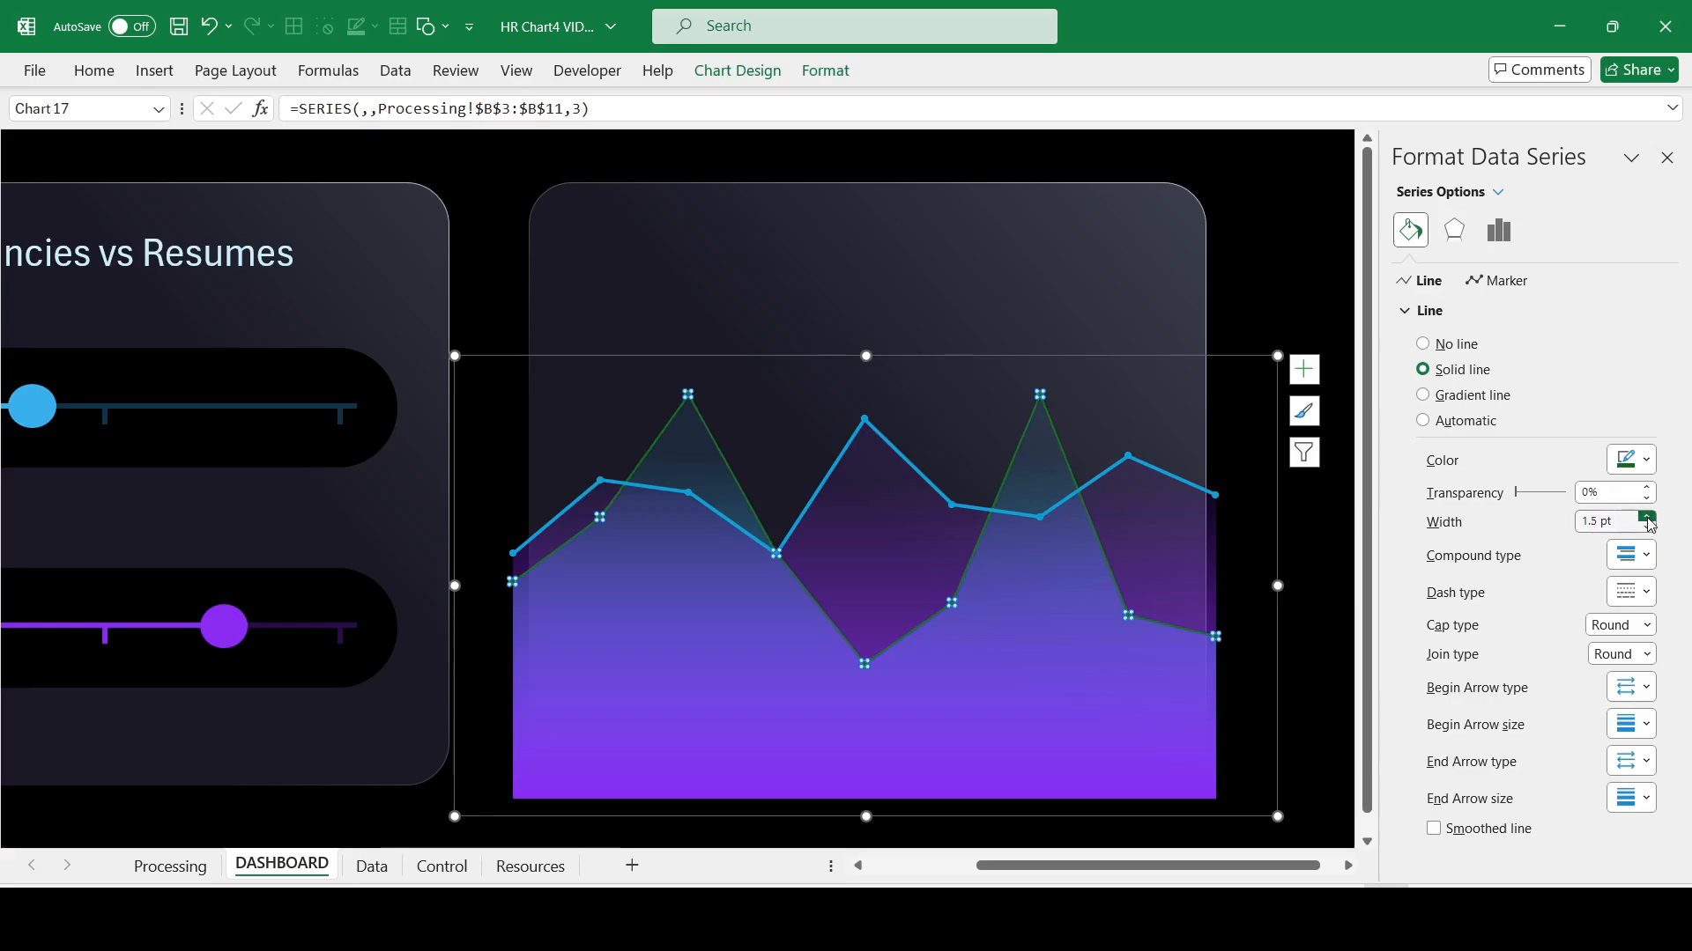
left_click(1631, 459)
left_click(1538, 740)
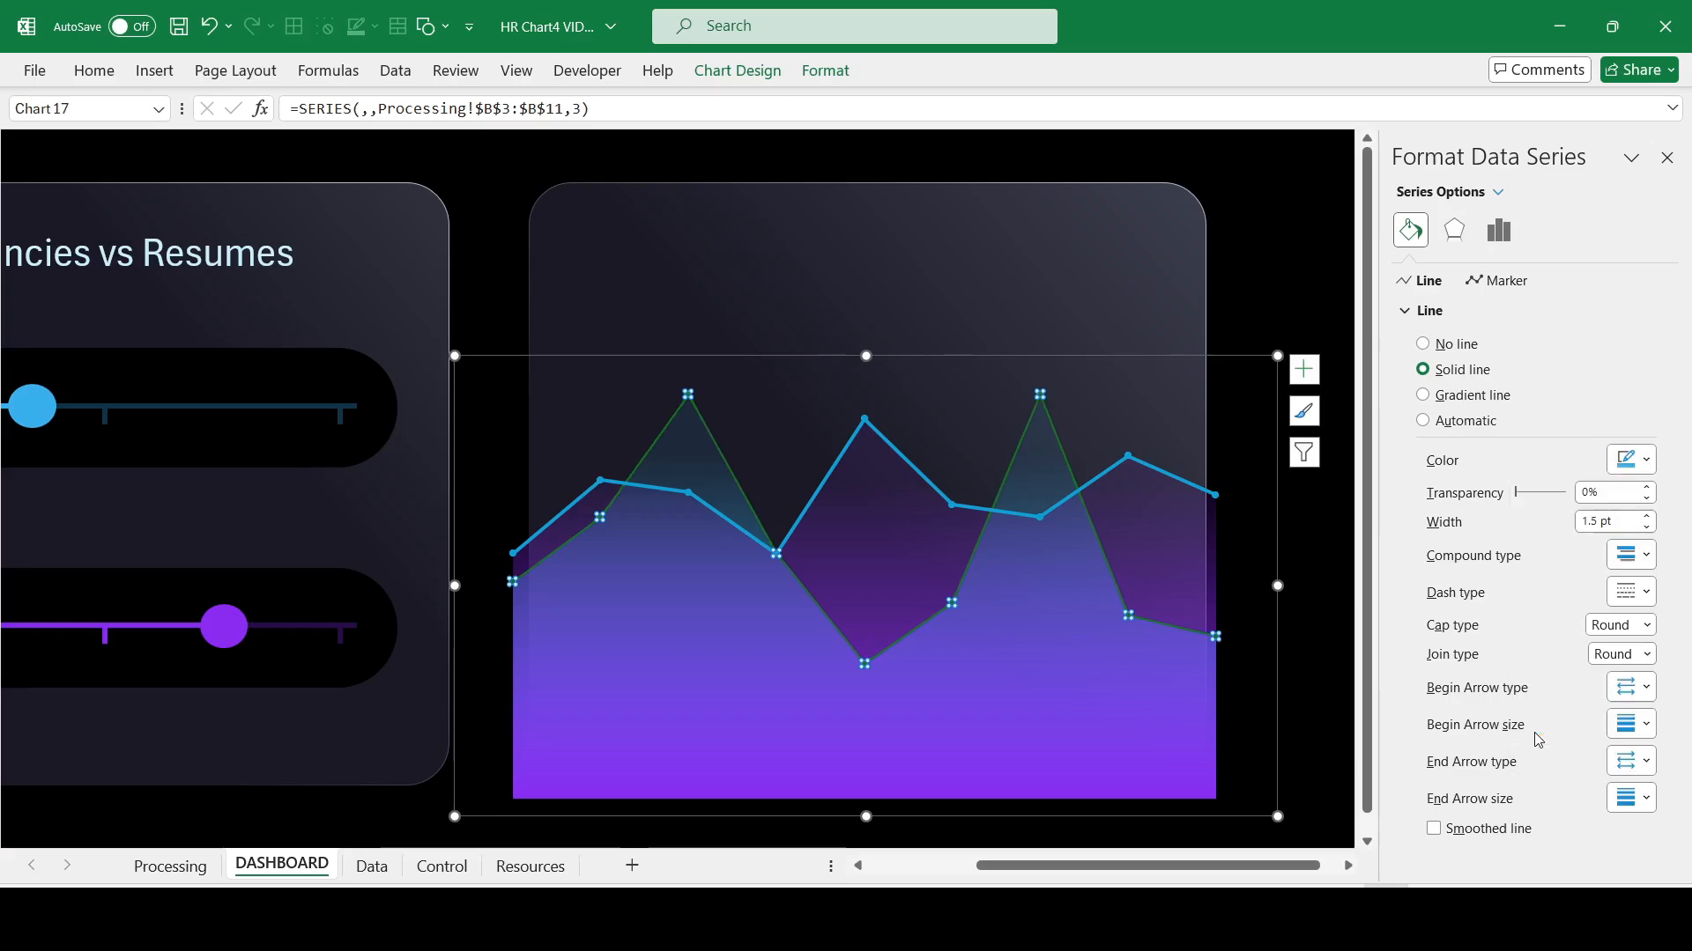
Step: Give the Interview line's markers a solid border in the recent light blue and a dark blue theme fill
left_click(1500, 282)
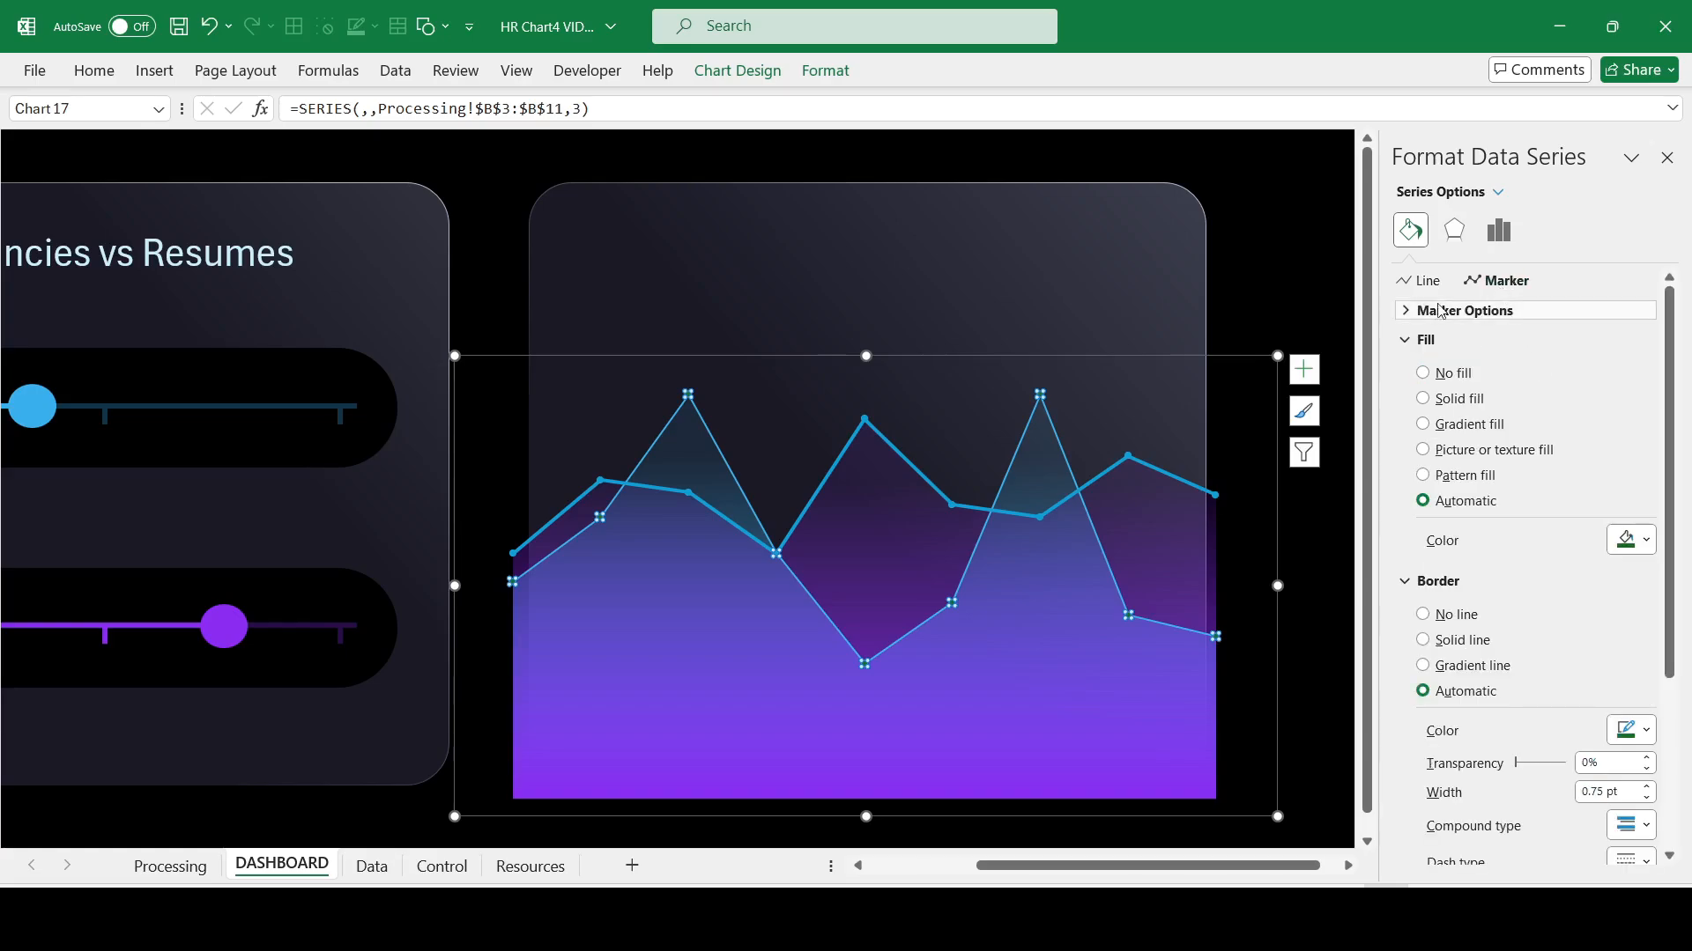
left_click(1445, 310)
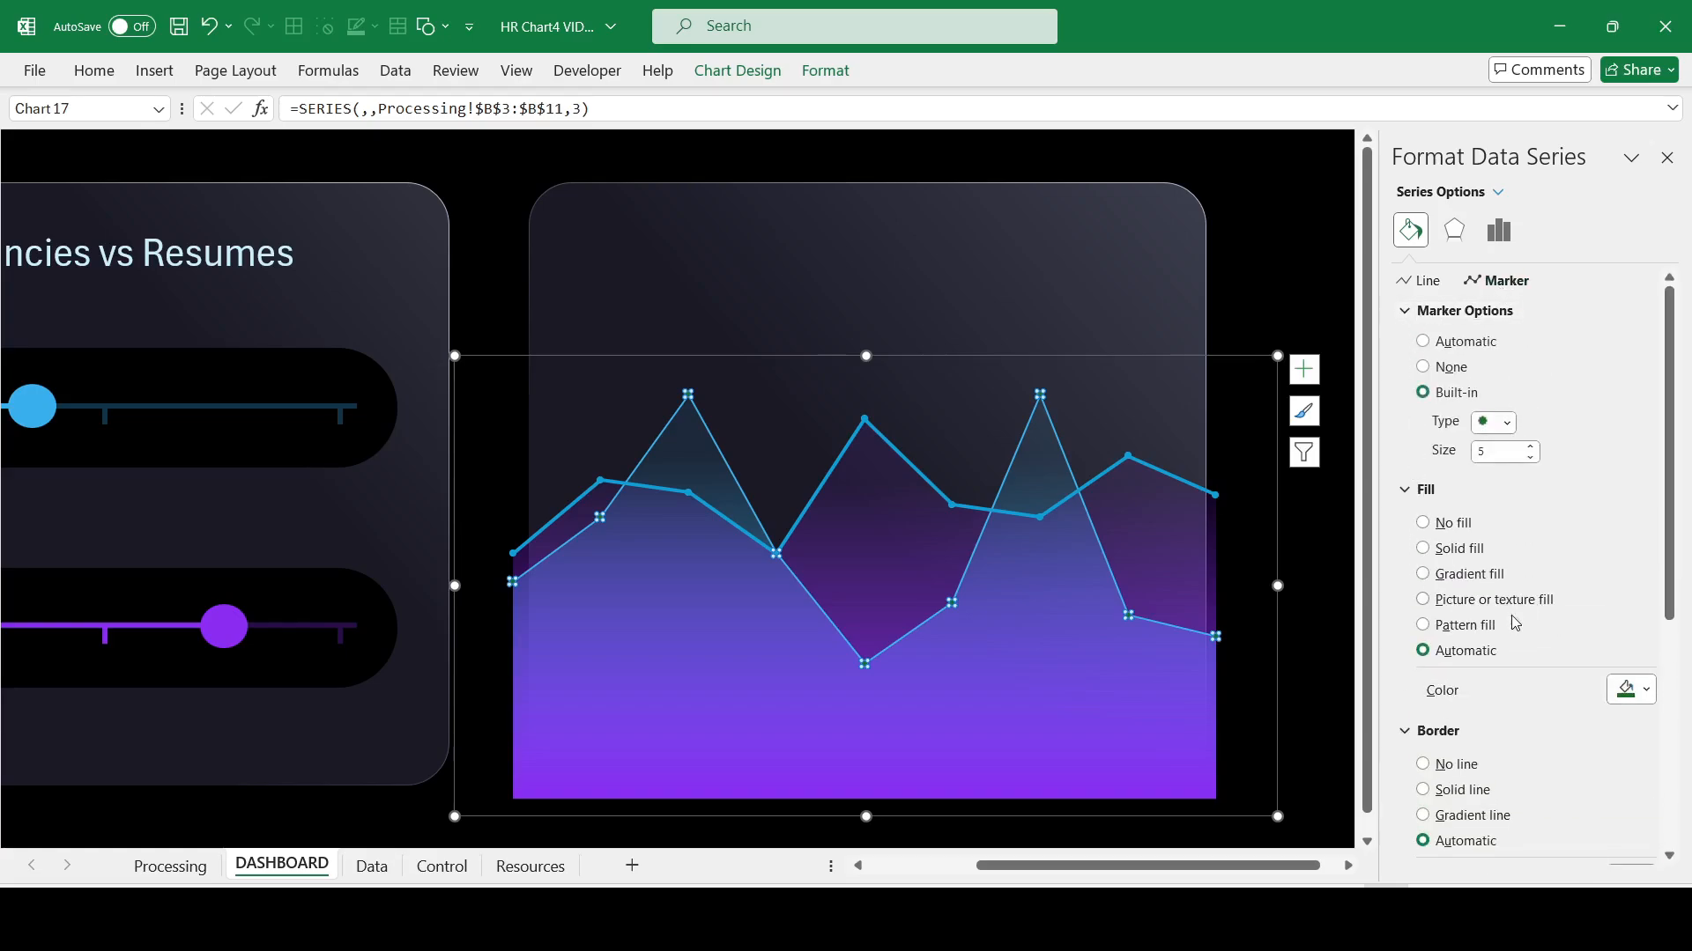
scroll(1502, 772, "down", 2)
left_click(1451, 685)
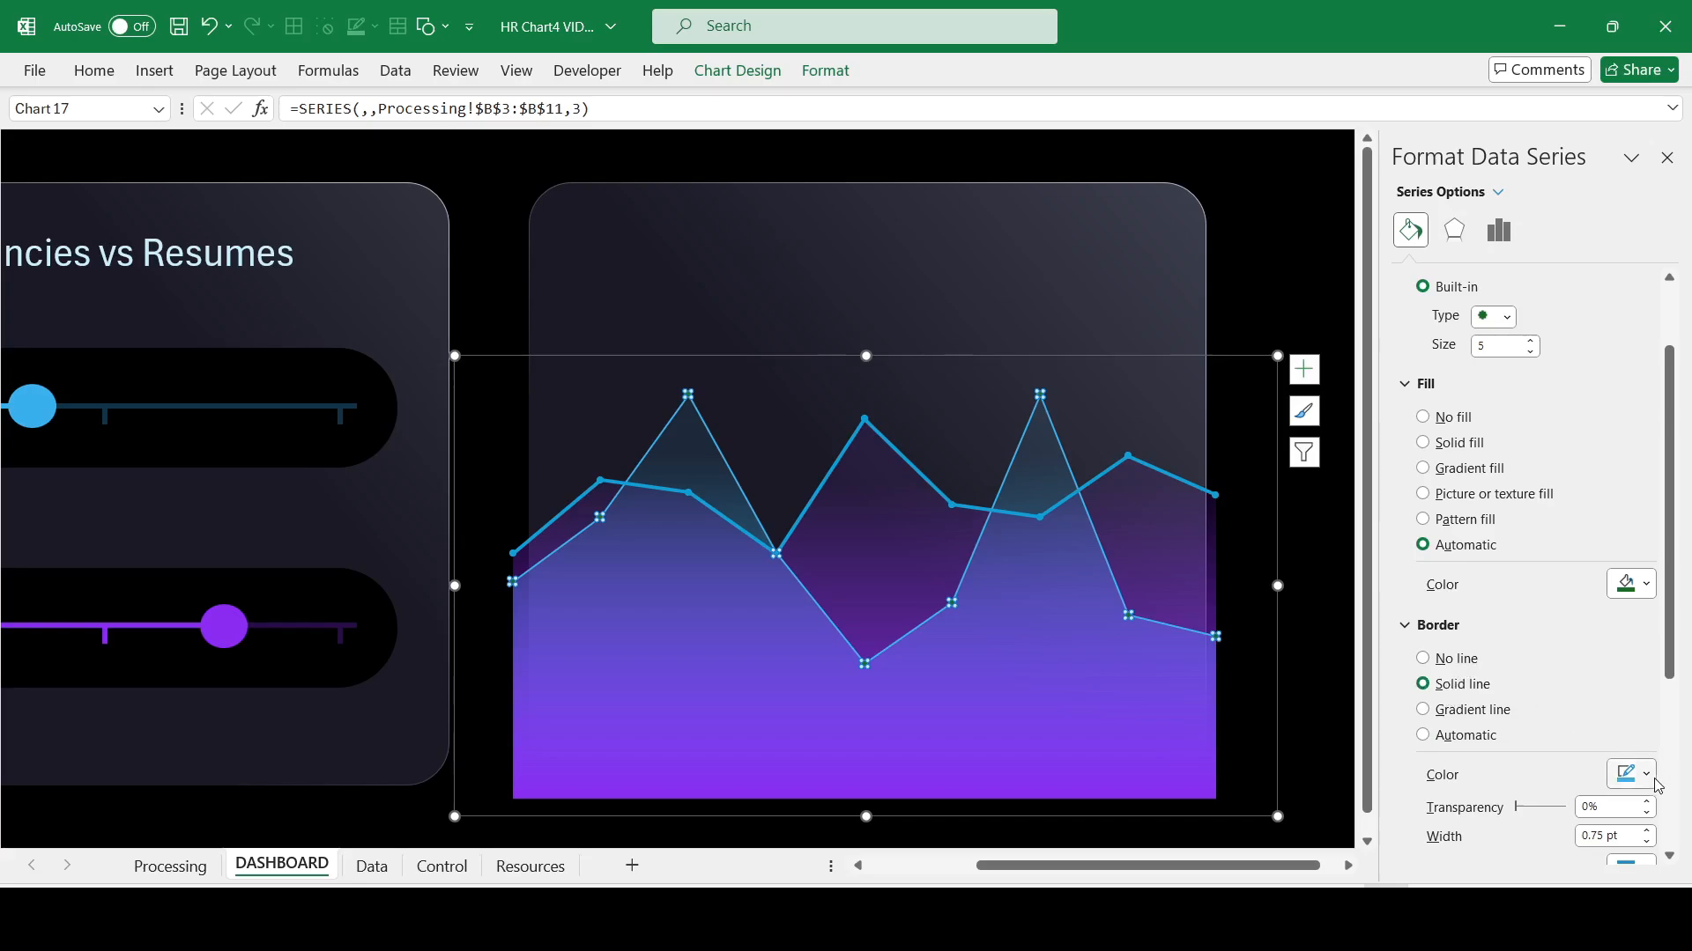
left_click(1648, 780)
left_click(1520, 716)
left_click(1646, 586)
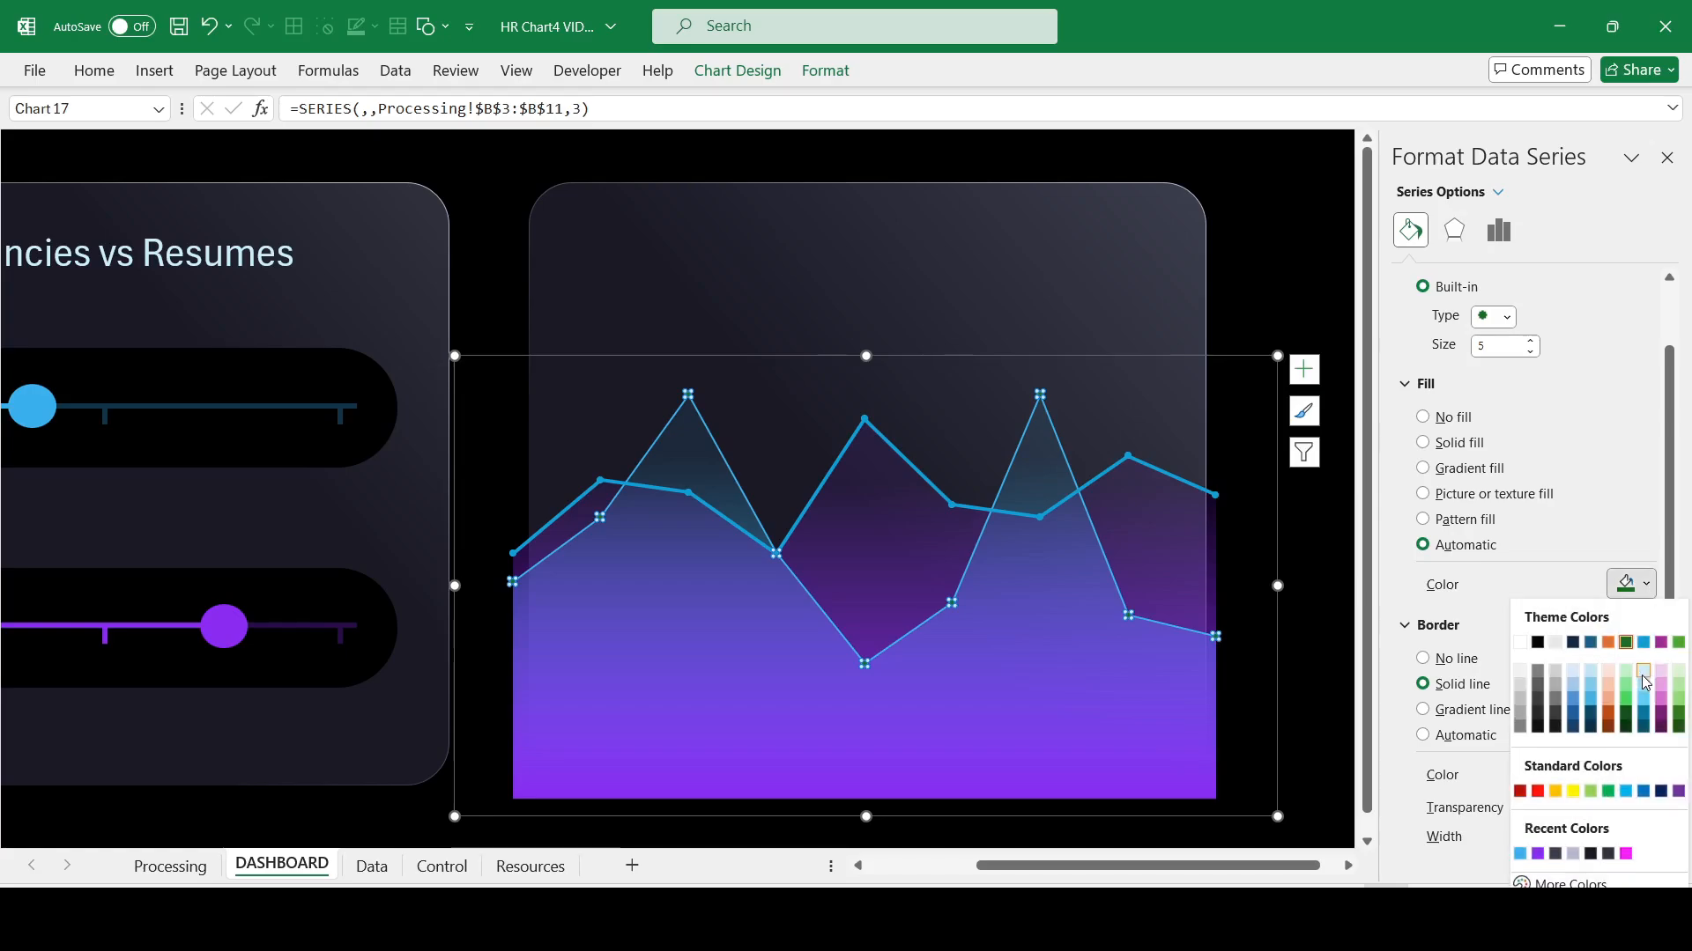
left_click(1577, 728)
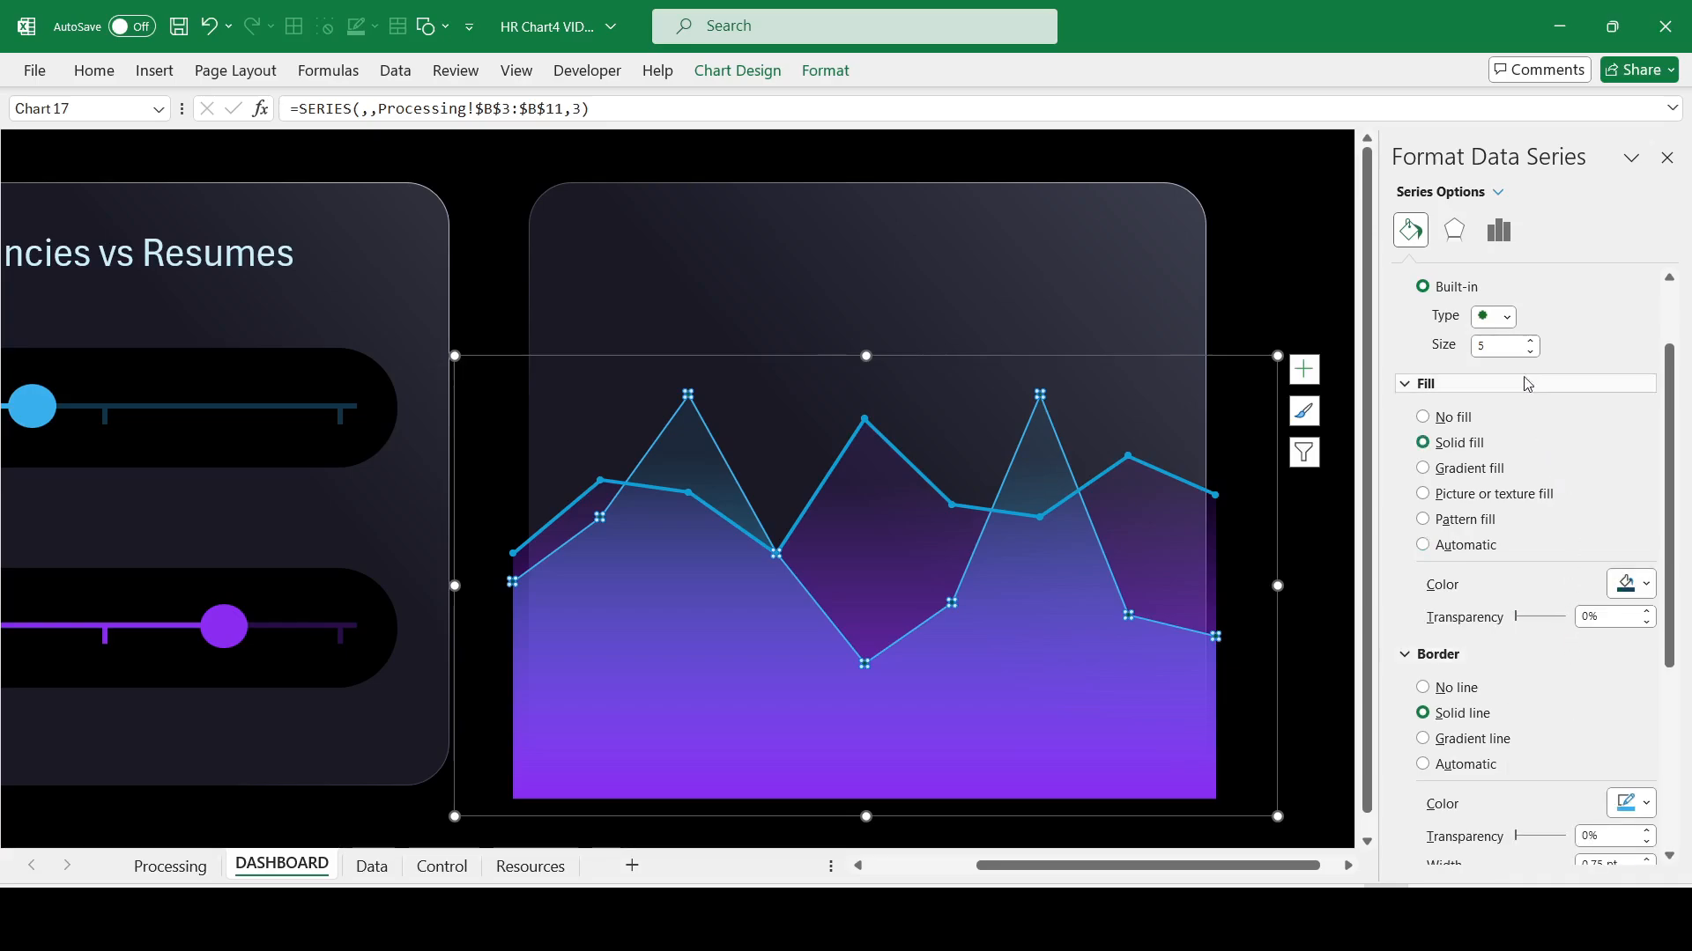
Step: Set the Interview line's marker size to 10
left_click_drag(1520, 346, 1445, 352)
type("10")
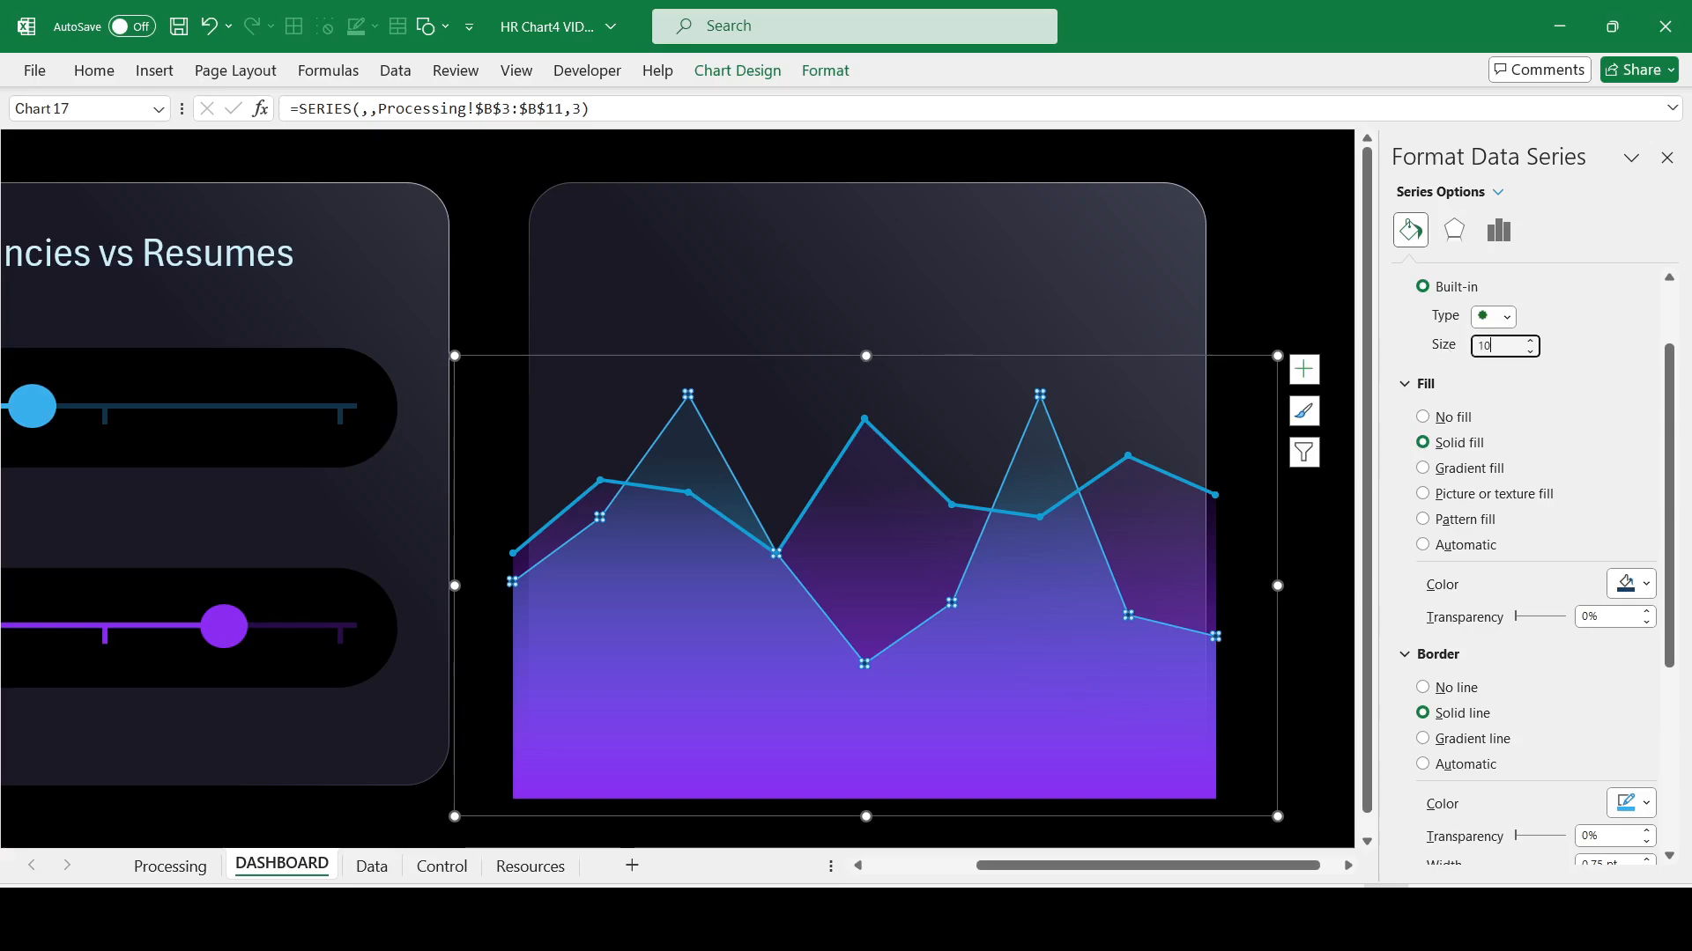
left_click(1647, 586)
left_click(1247, 252)
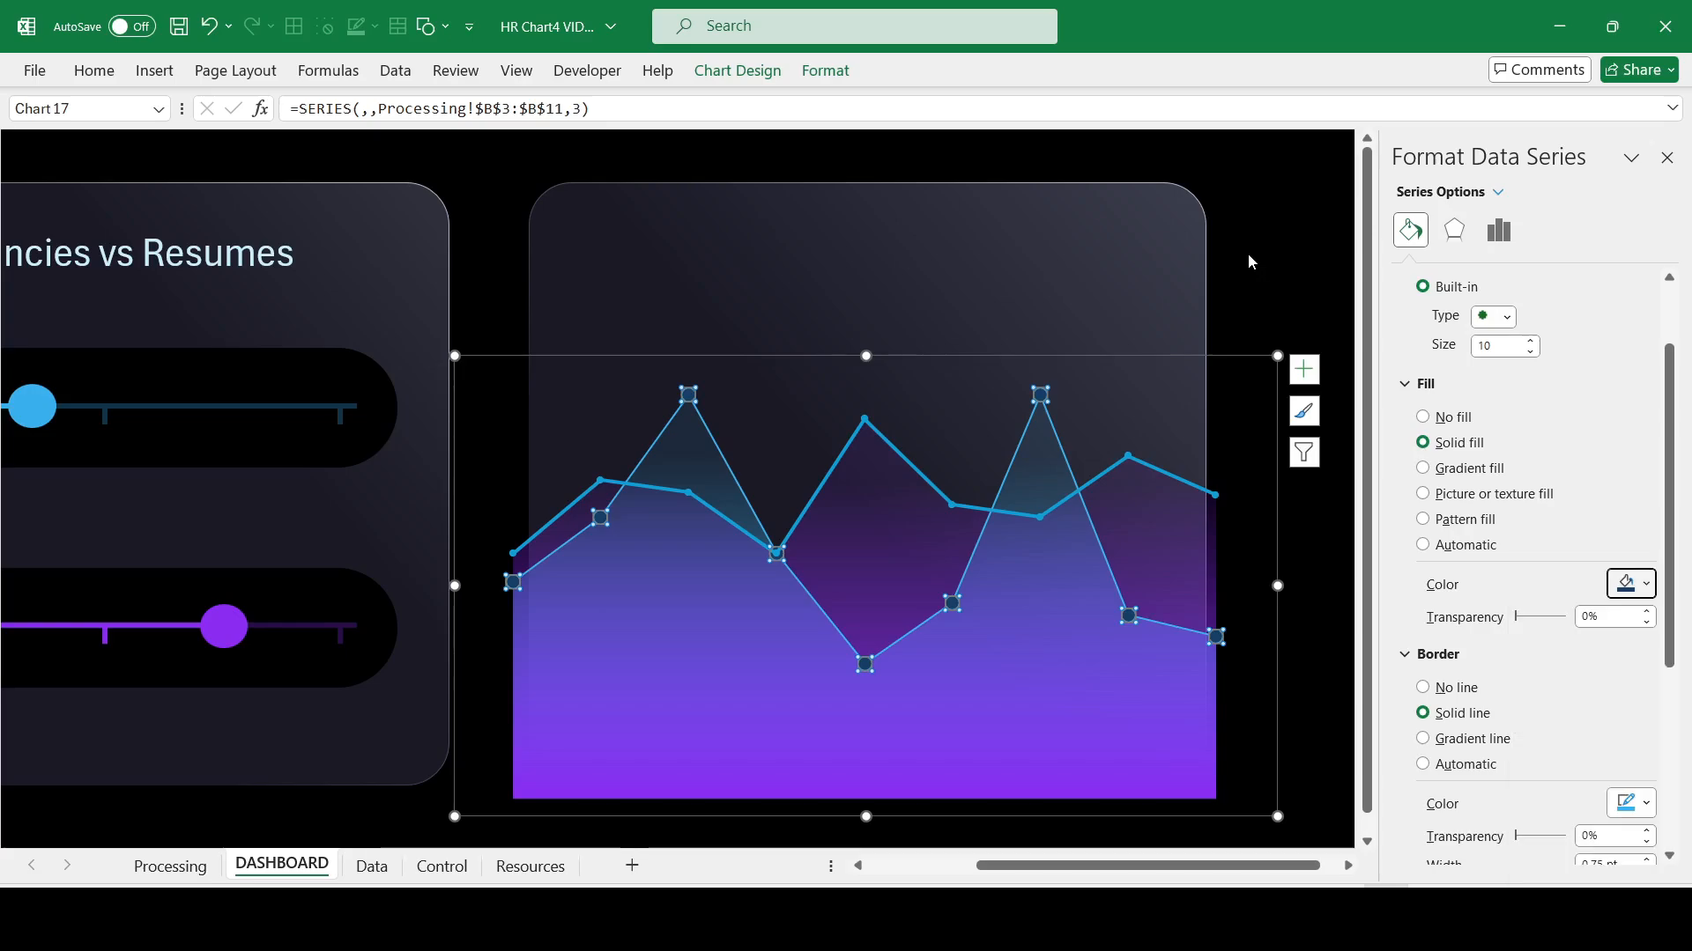
left_click(1247, 252)
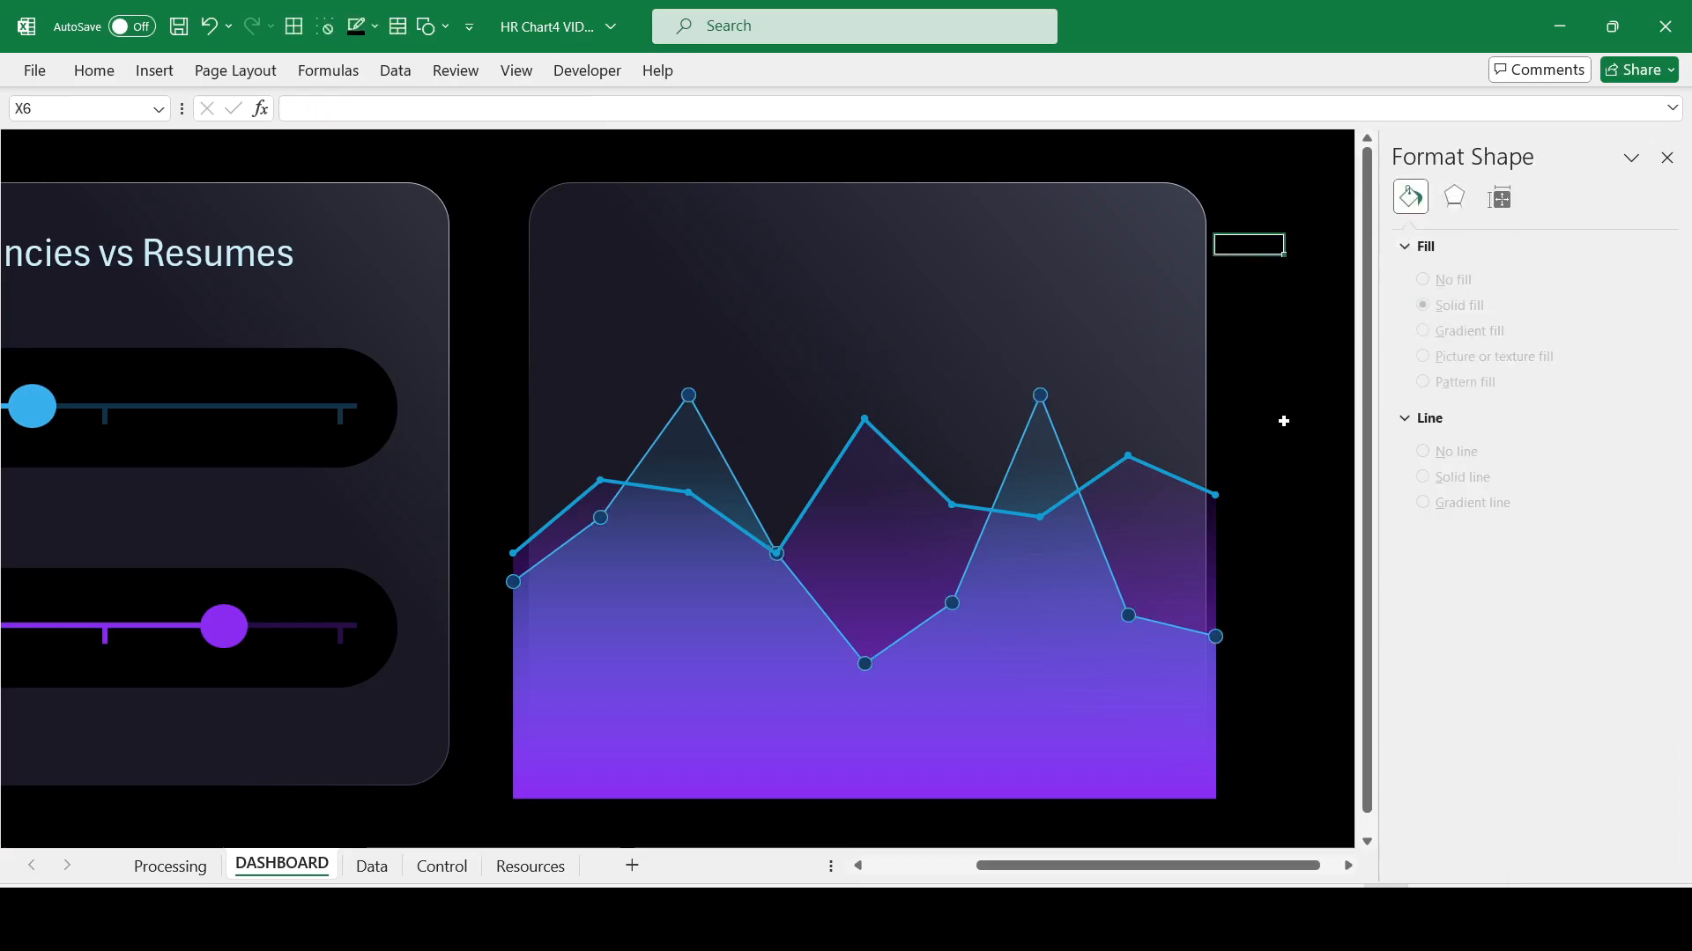
Step: Format the Offer line as a 1.5 pt solid line in the recent purple
left_click(1097, 475)
left_click(1410, 231)
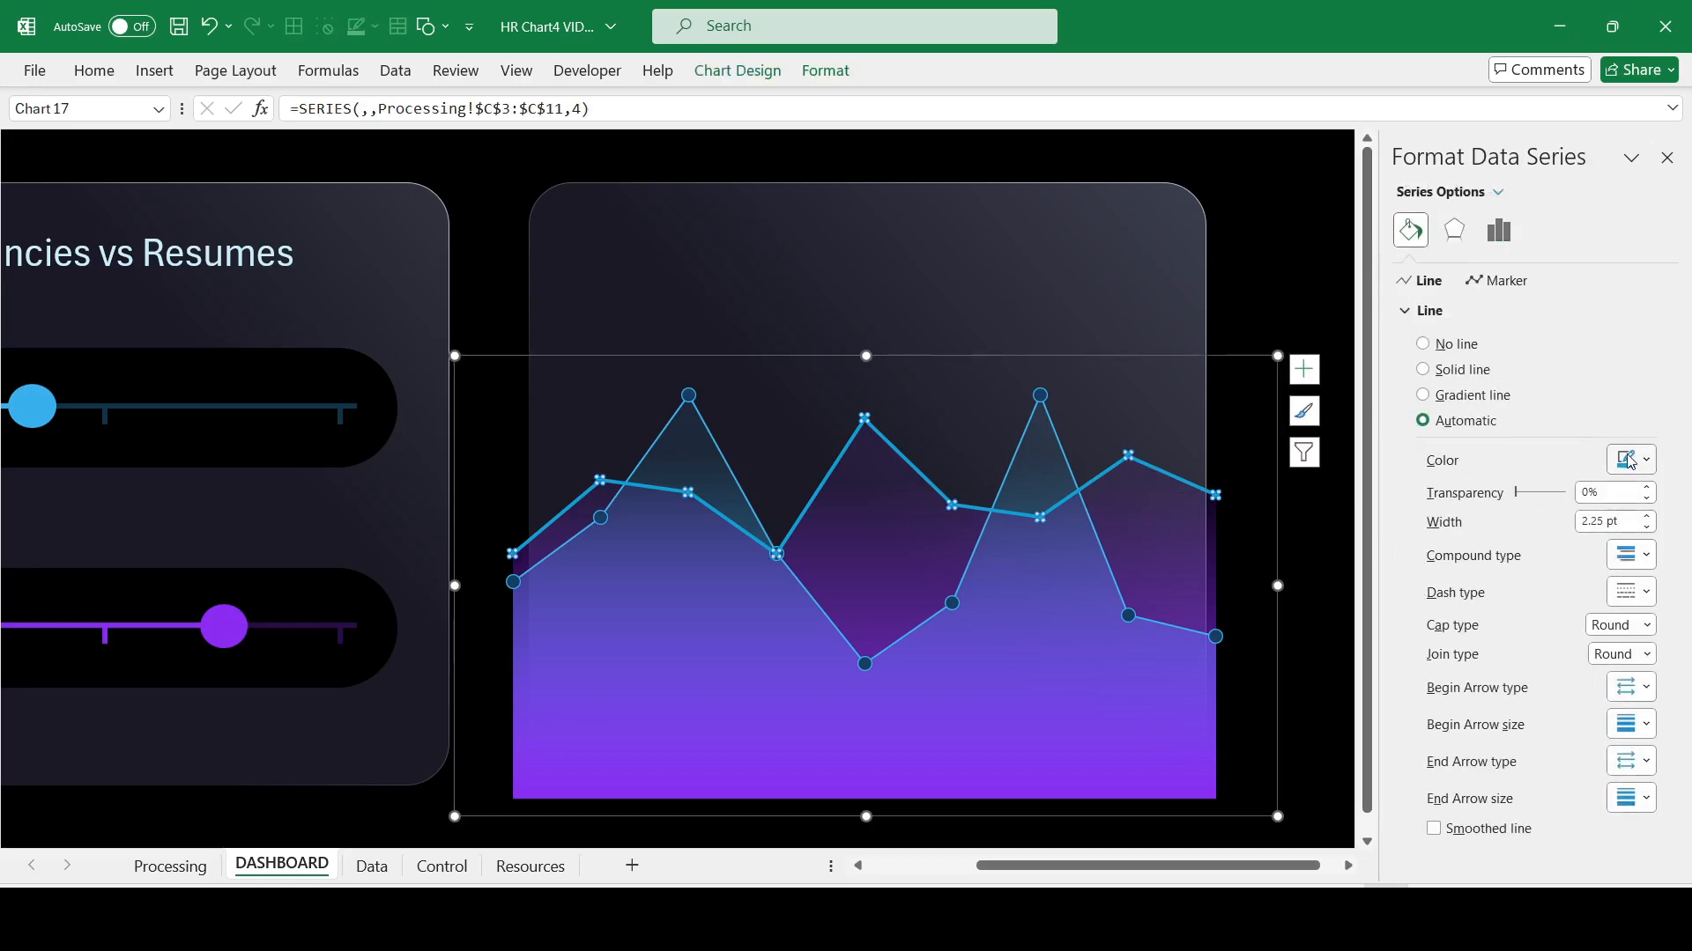
left_click(1646, 526)
left_click(1646, 527)
left_click(1645, 527)
left_click(1641, 464)
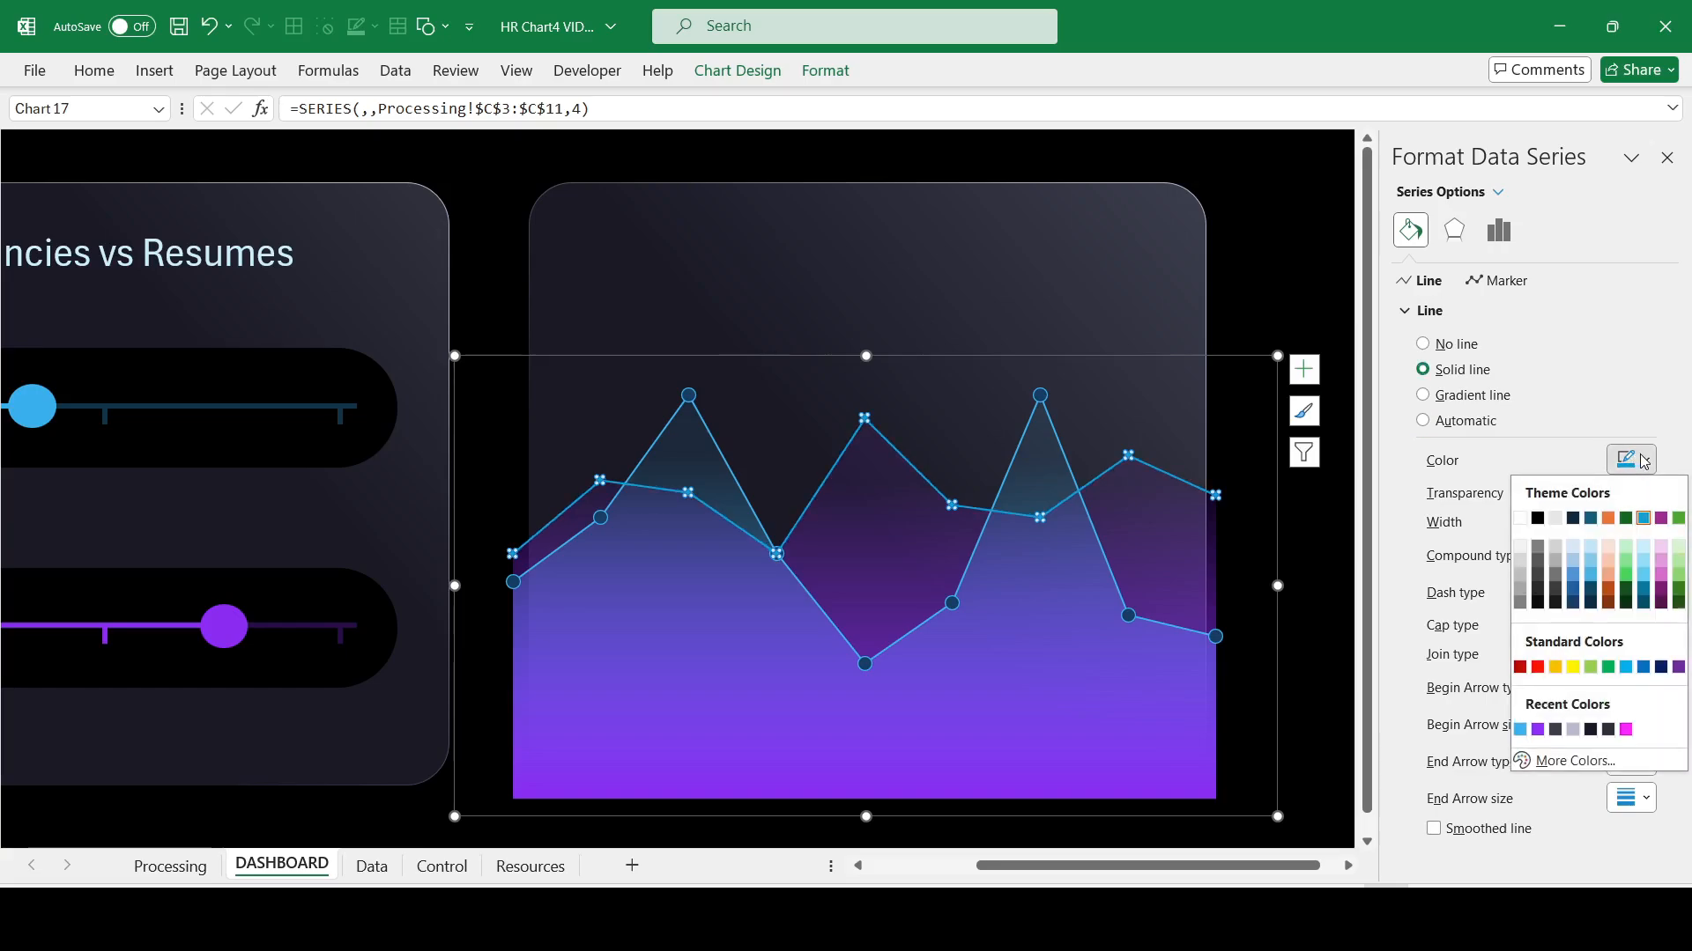
left_click(1539, 730)
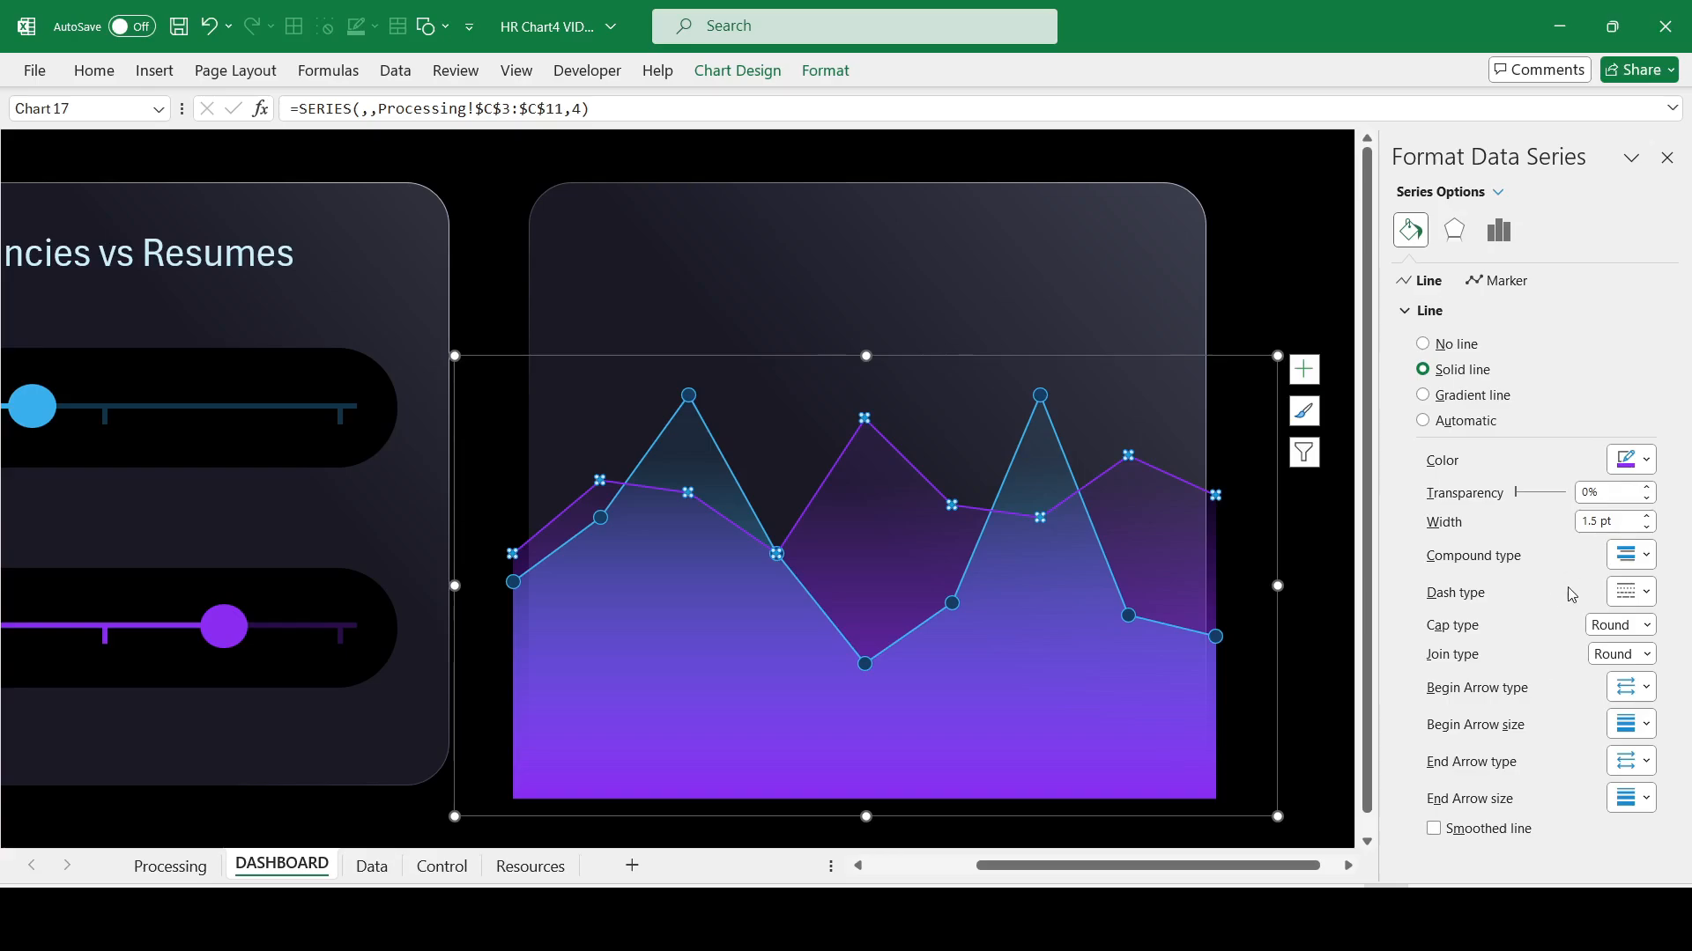
Step: Set the Offer line's marker size to 10 and fill the markers with the lightest purple theme shade
left_click(1500, 282)
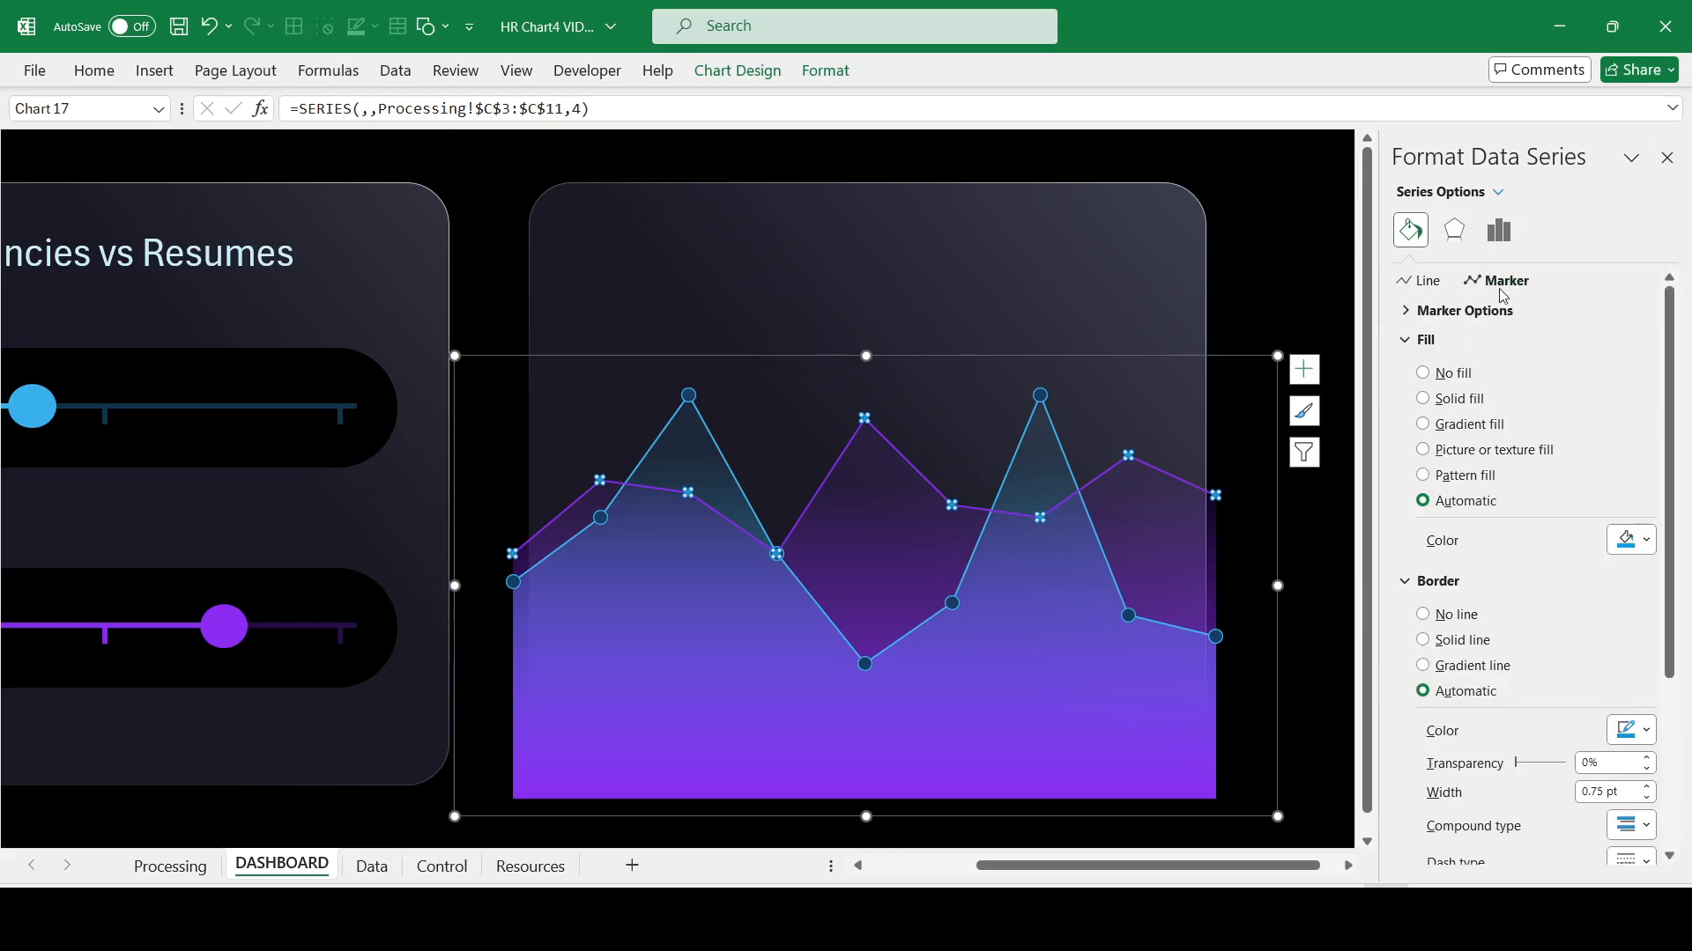
left_click(1423, 321)
left_click(1436, 459)
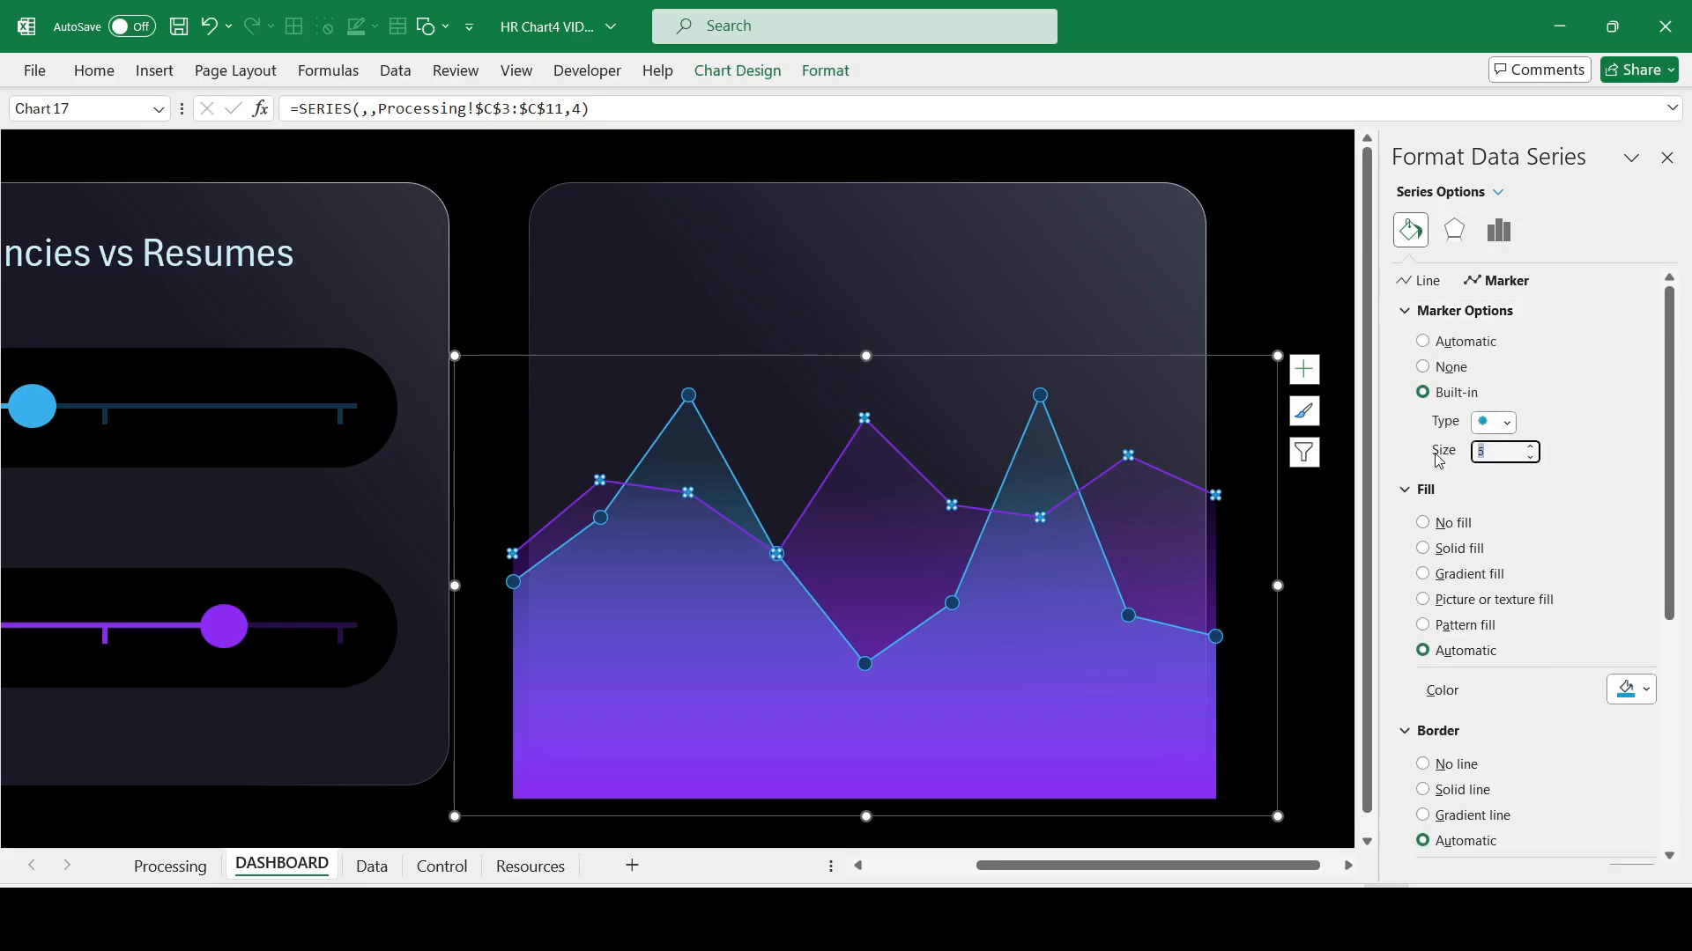
type("10")
key("Return")
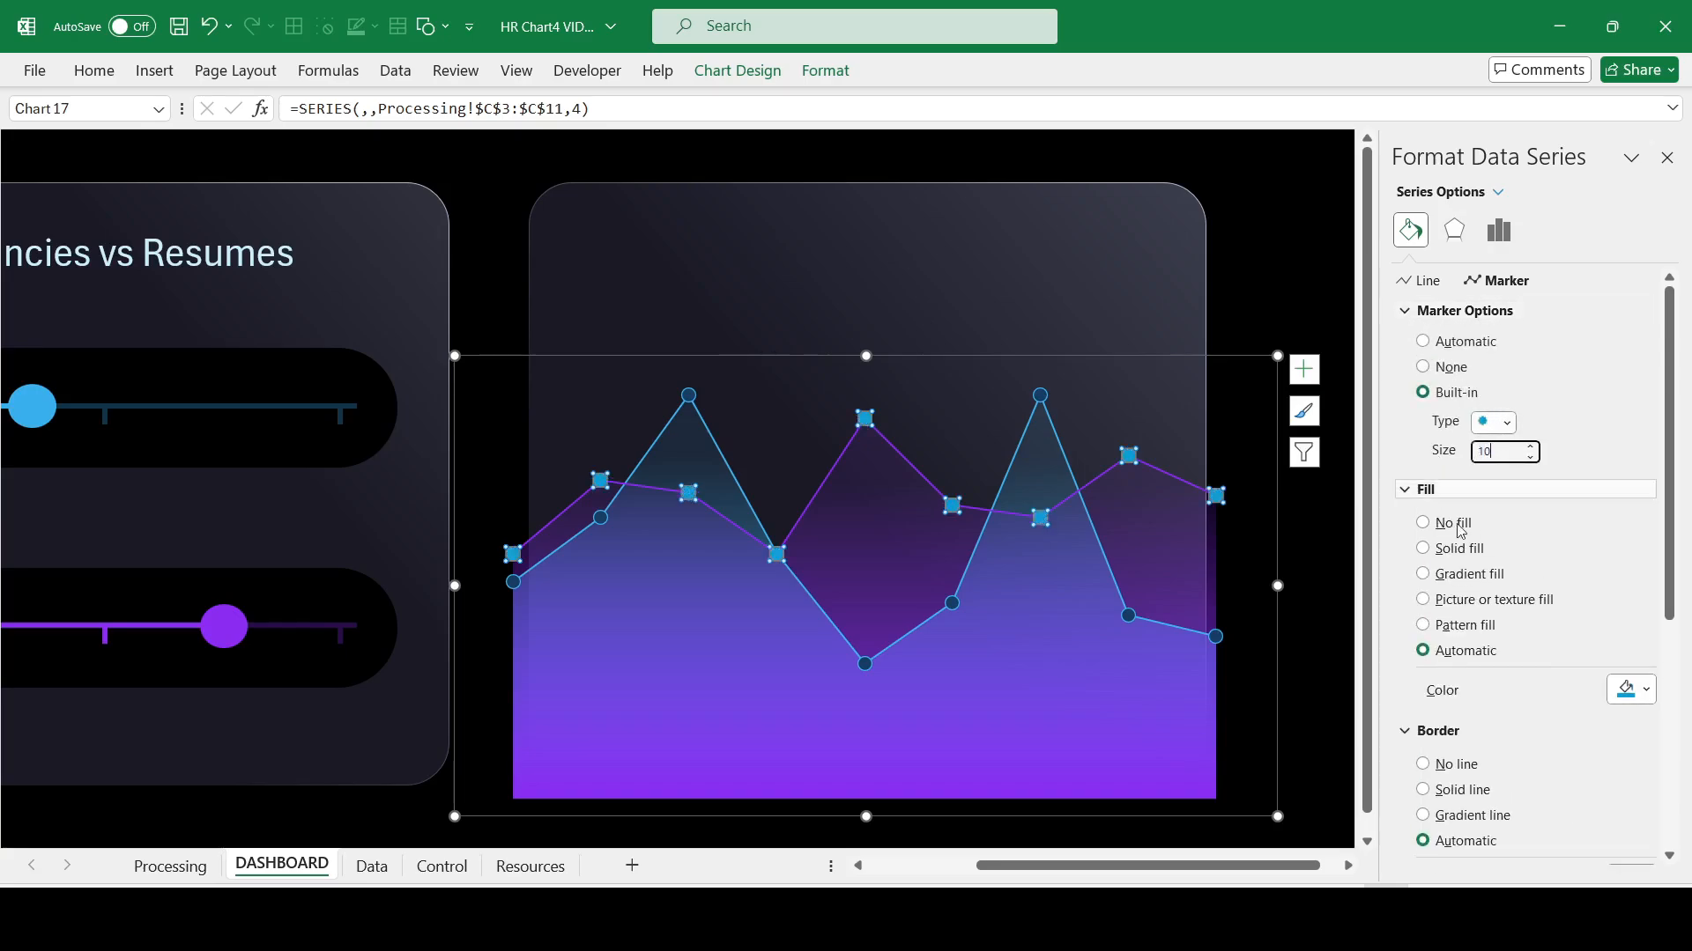
left_click(1645, 692)
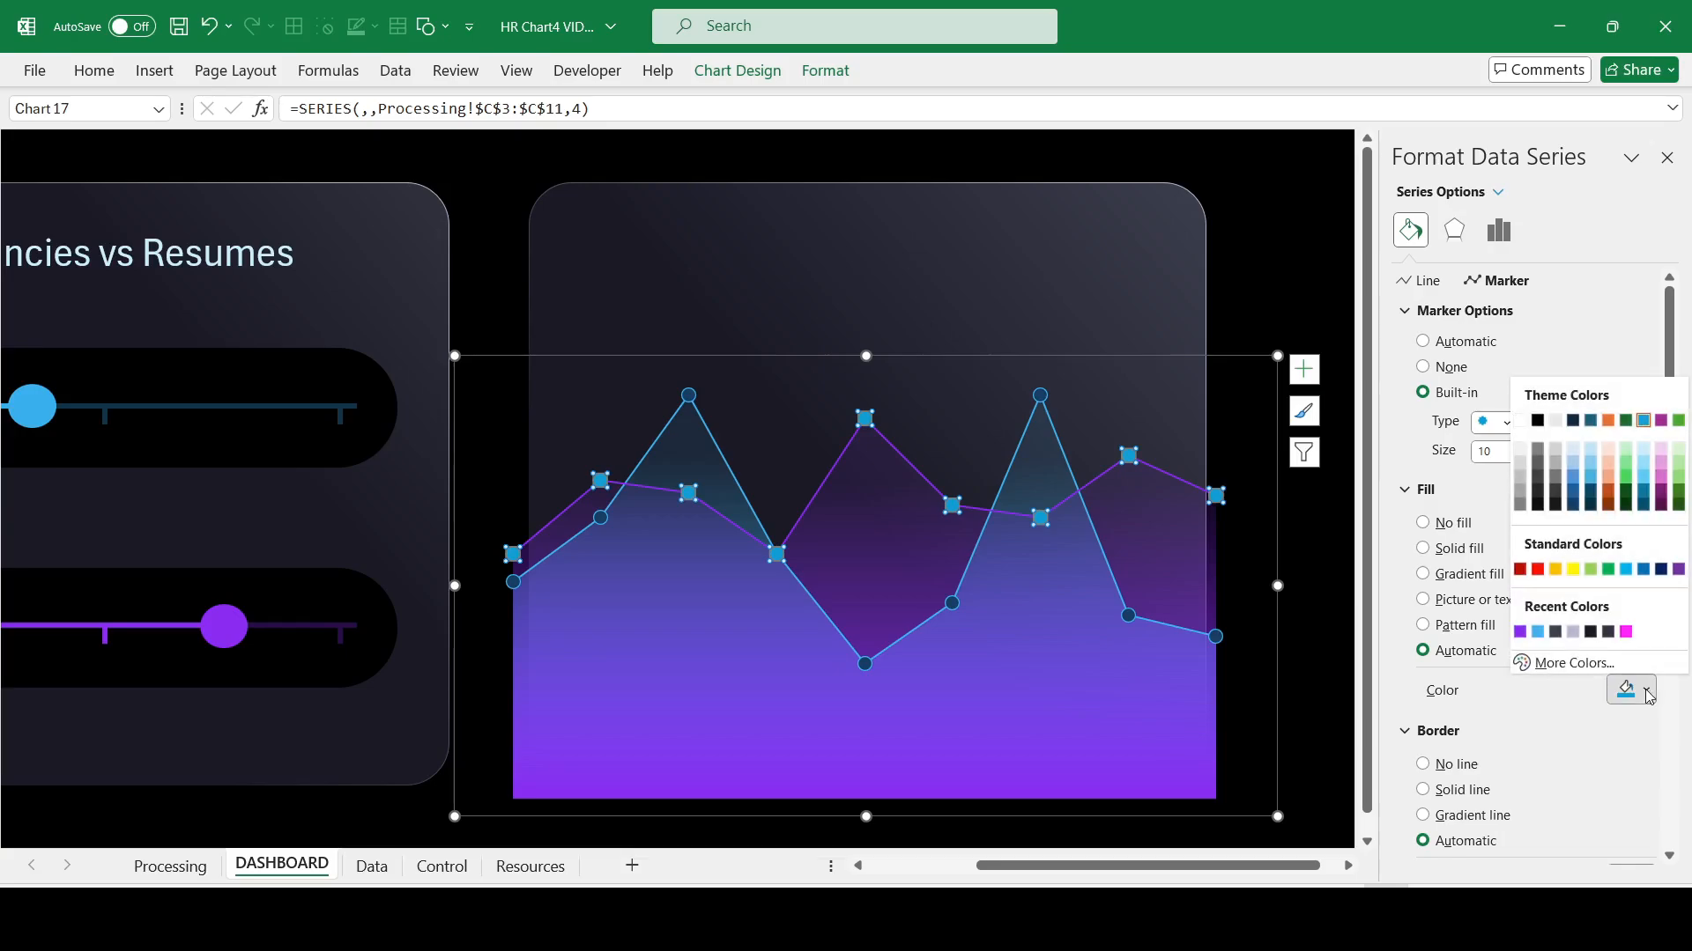
left_click(1662, 451)
Step: Give the Offer line's markers a 1.5 pt solid border in the recent purple
scroll(1512, 646, "down", 3)
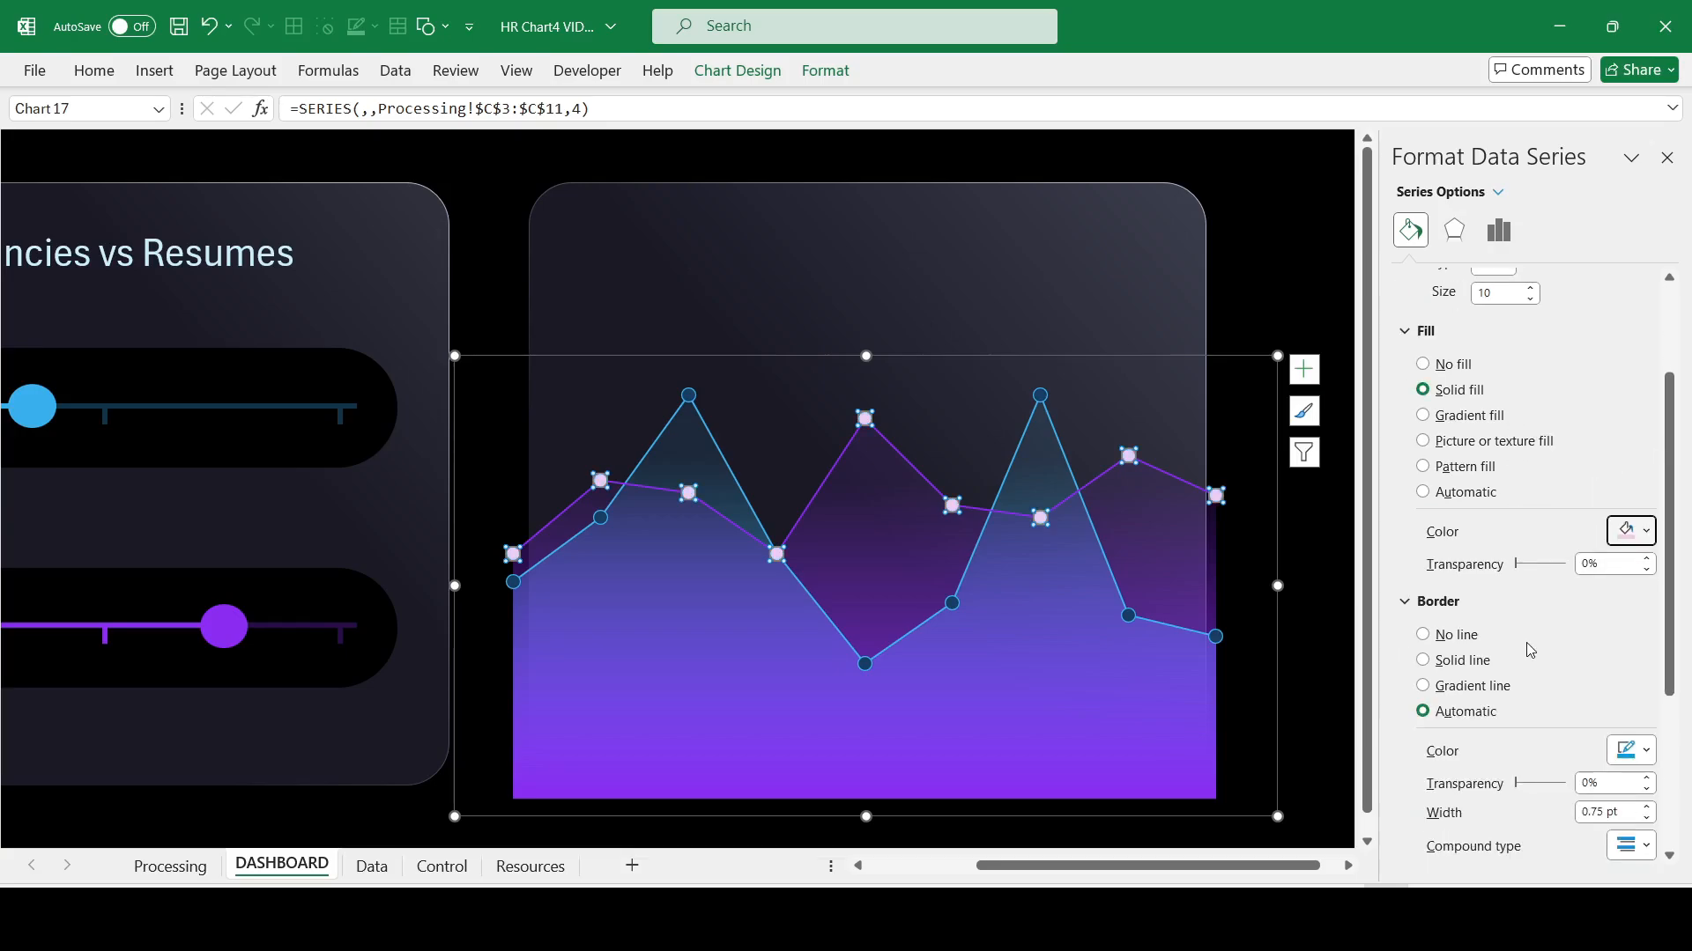
scroll(1530, 650, "down", 1)
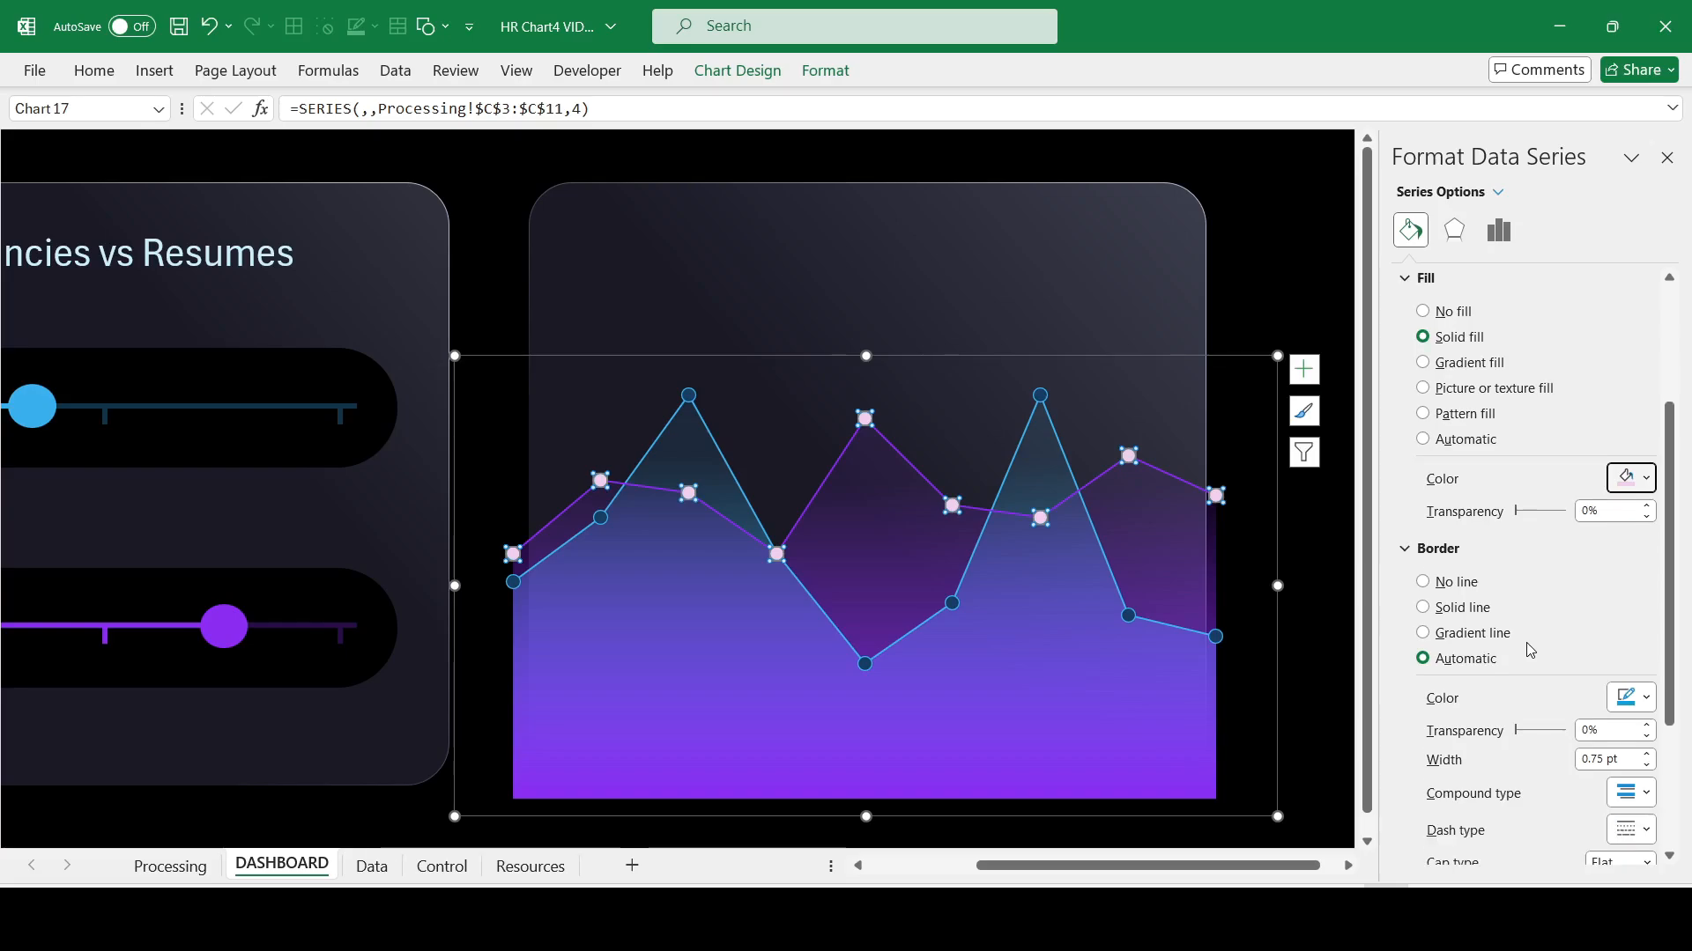
left_click(1646, 754)
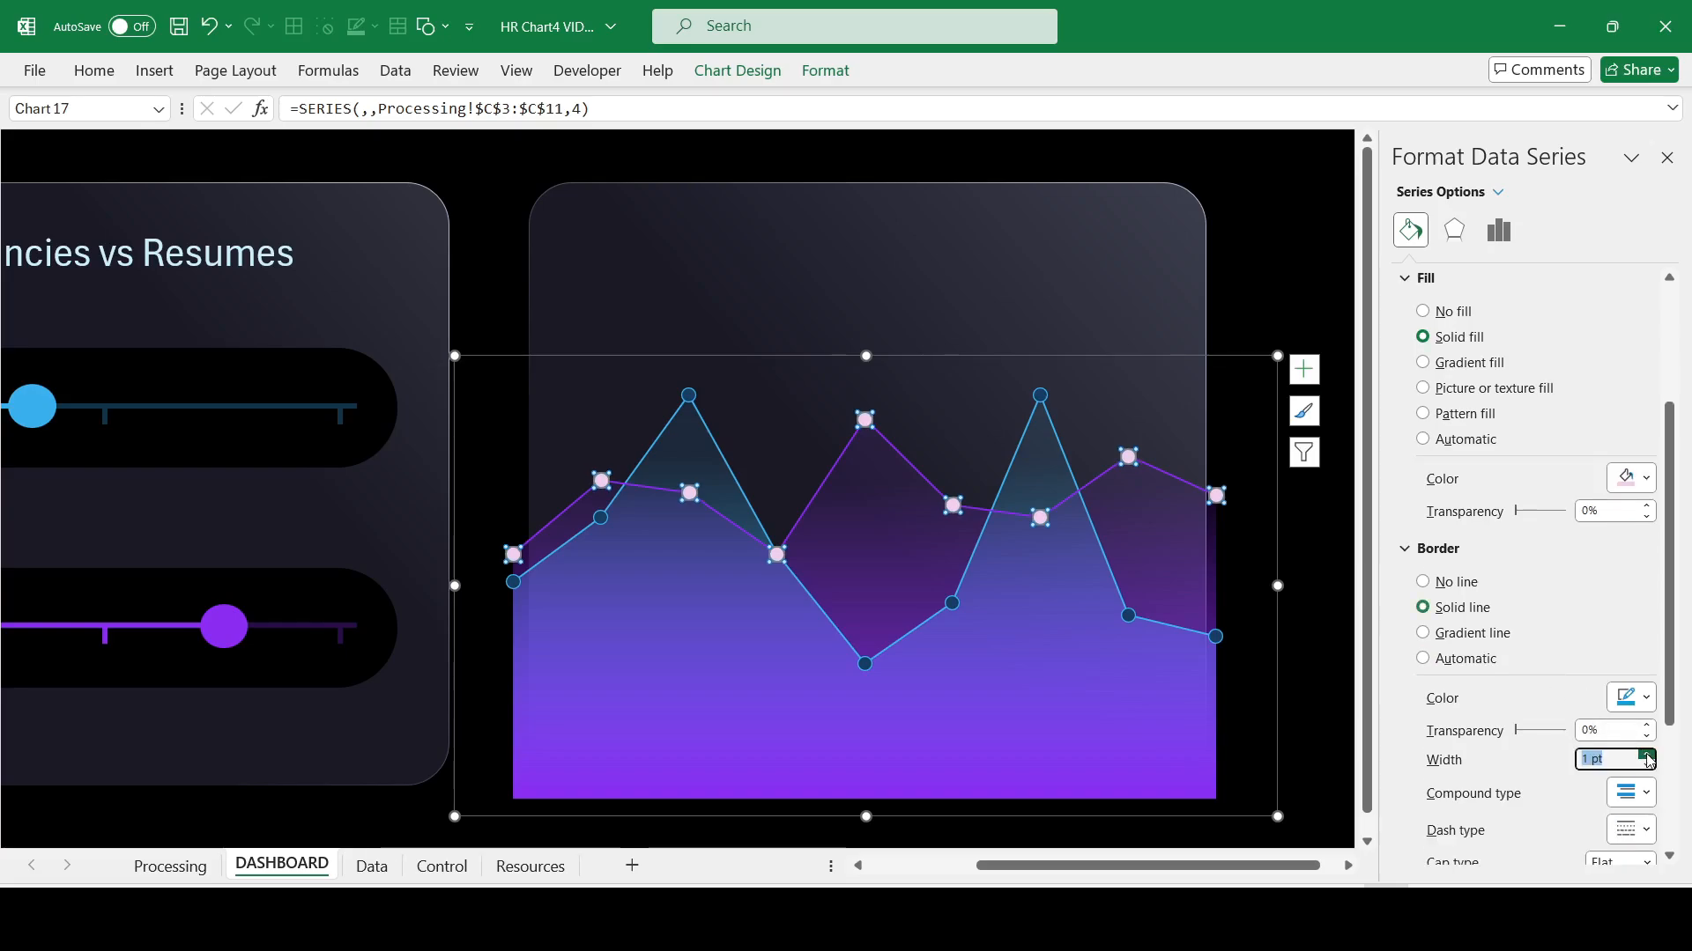
left_click(1647, 754)
left_click(1647, 755)
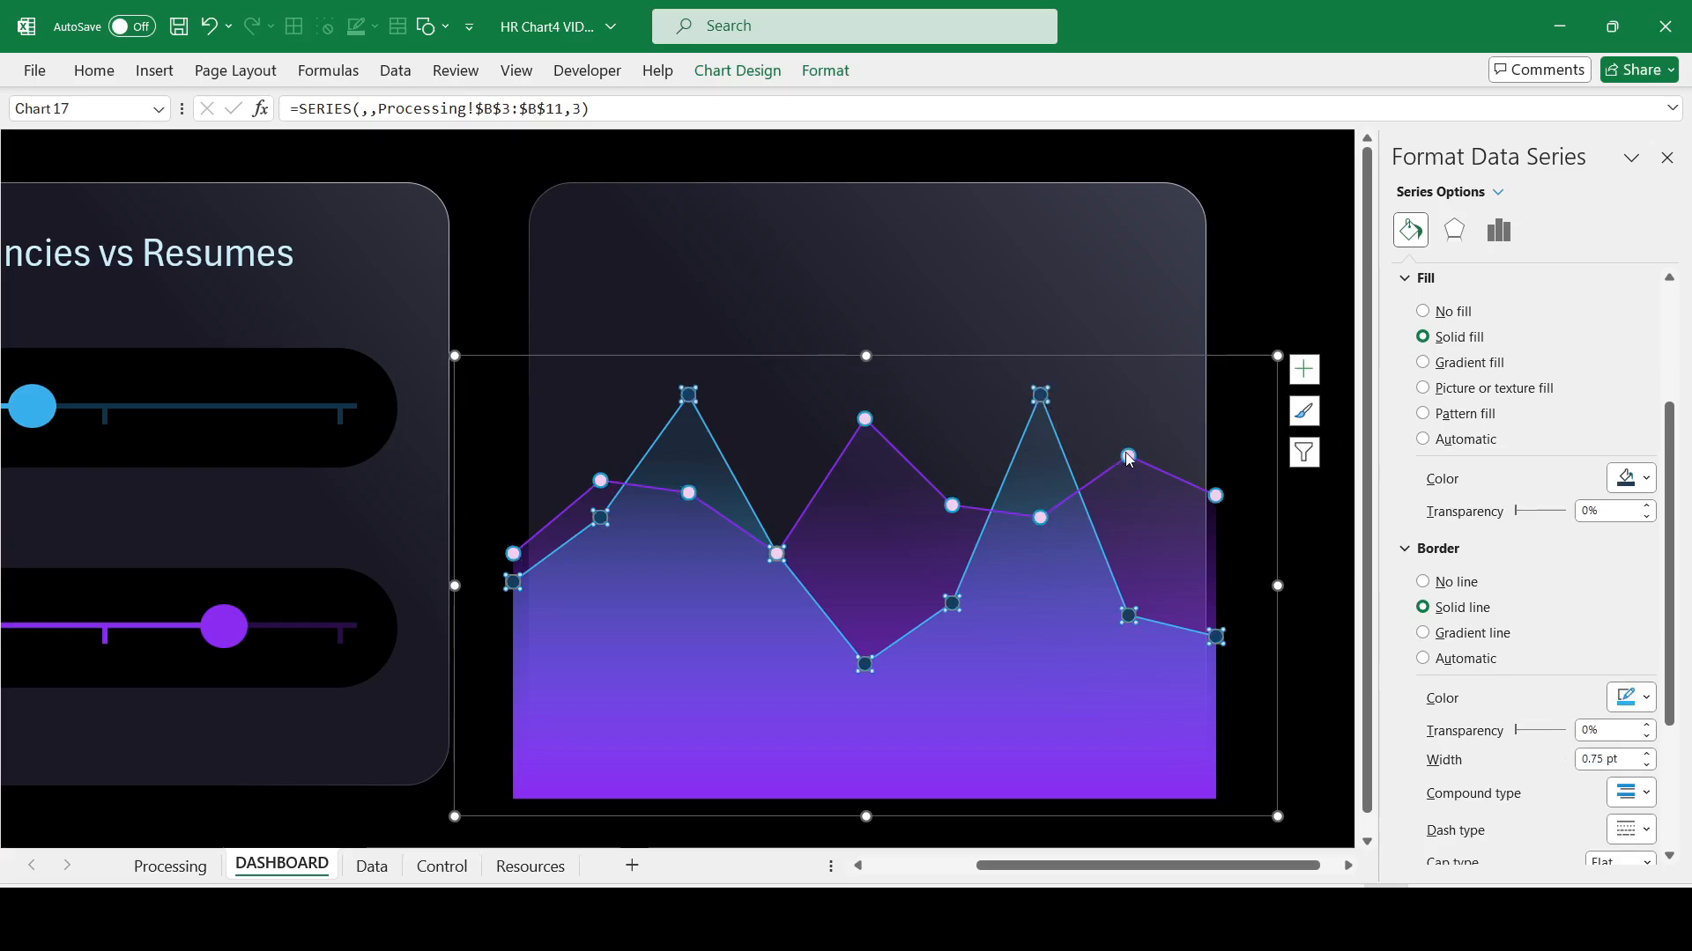
left_click(1637, 700)
left_click(1521, 642)
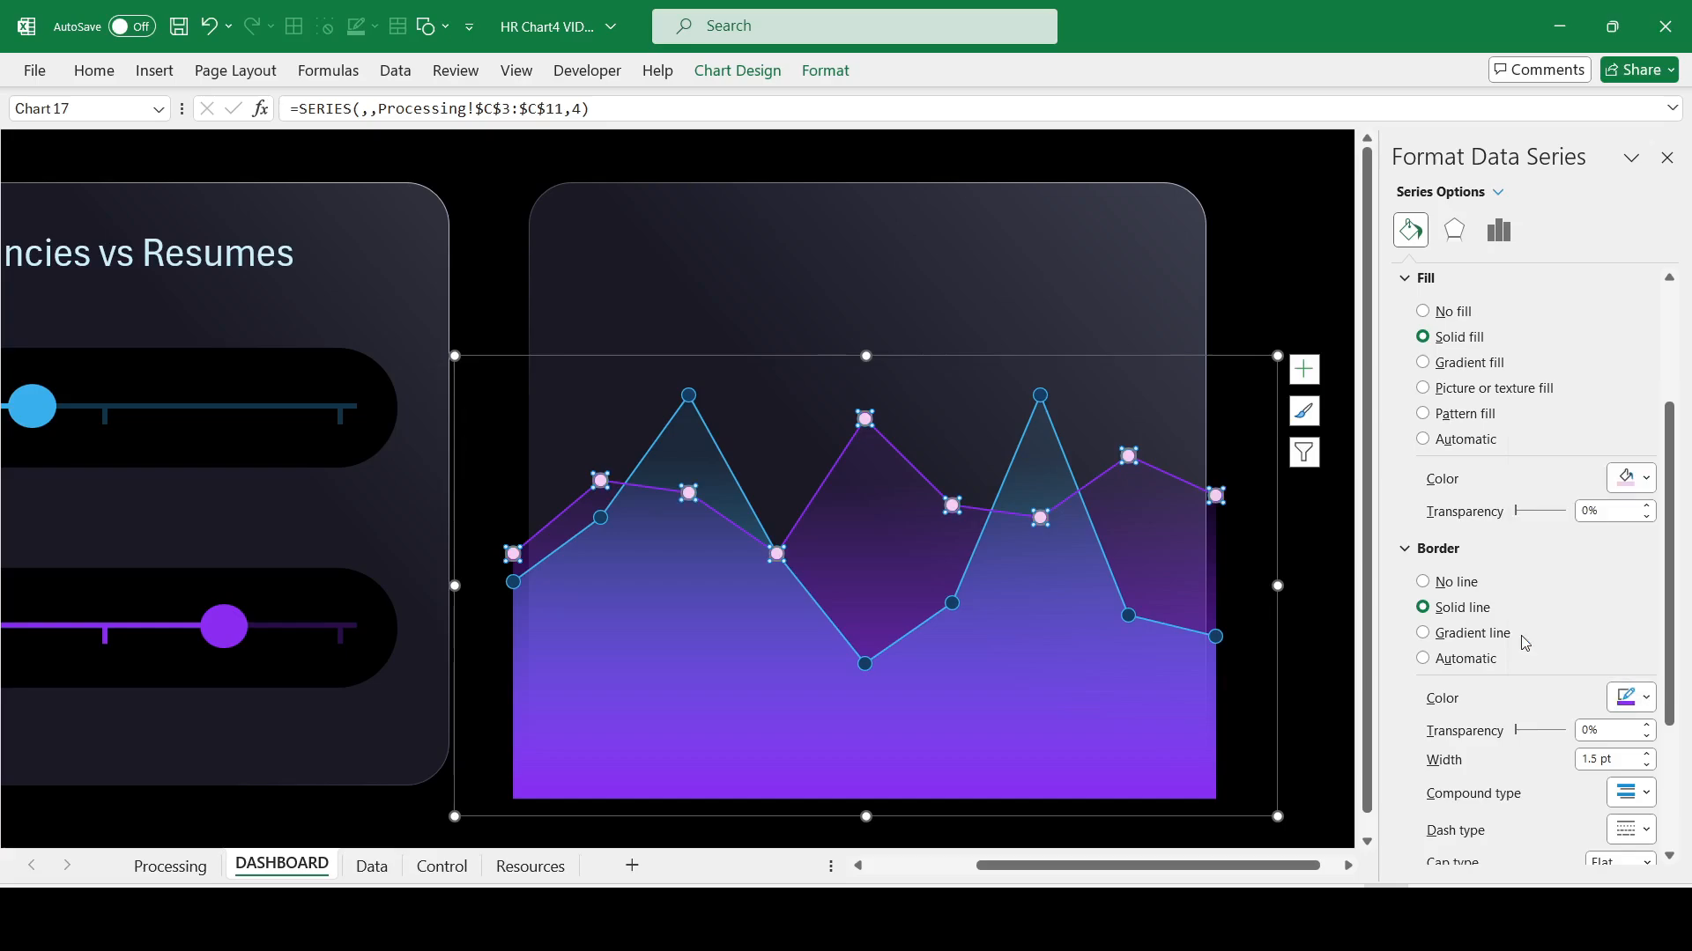
Step: Set the border width of the Interview line's markers to 1.5 pt
left_click(1042, 408)
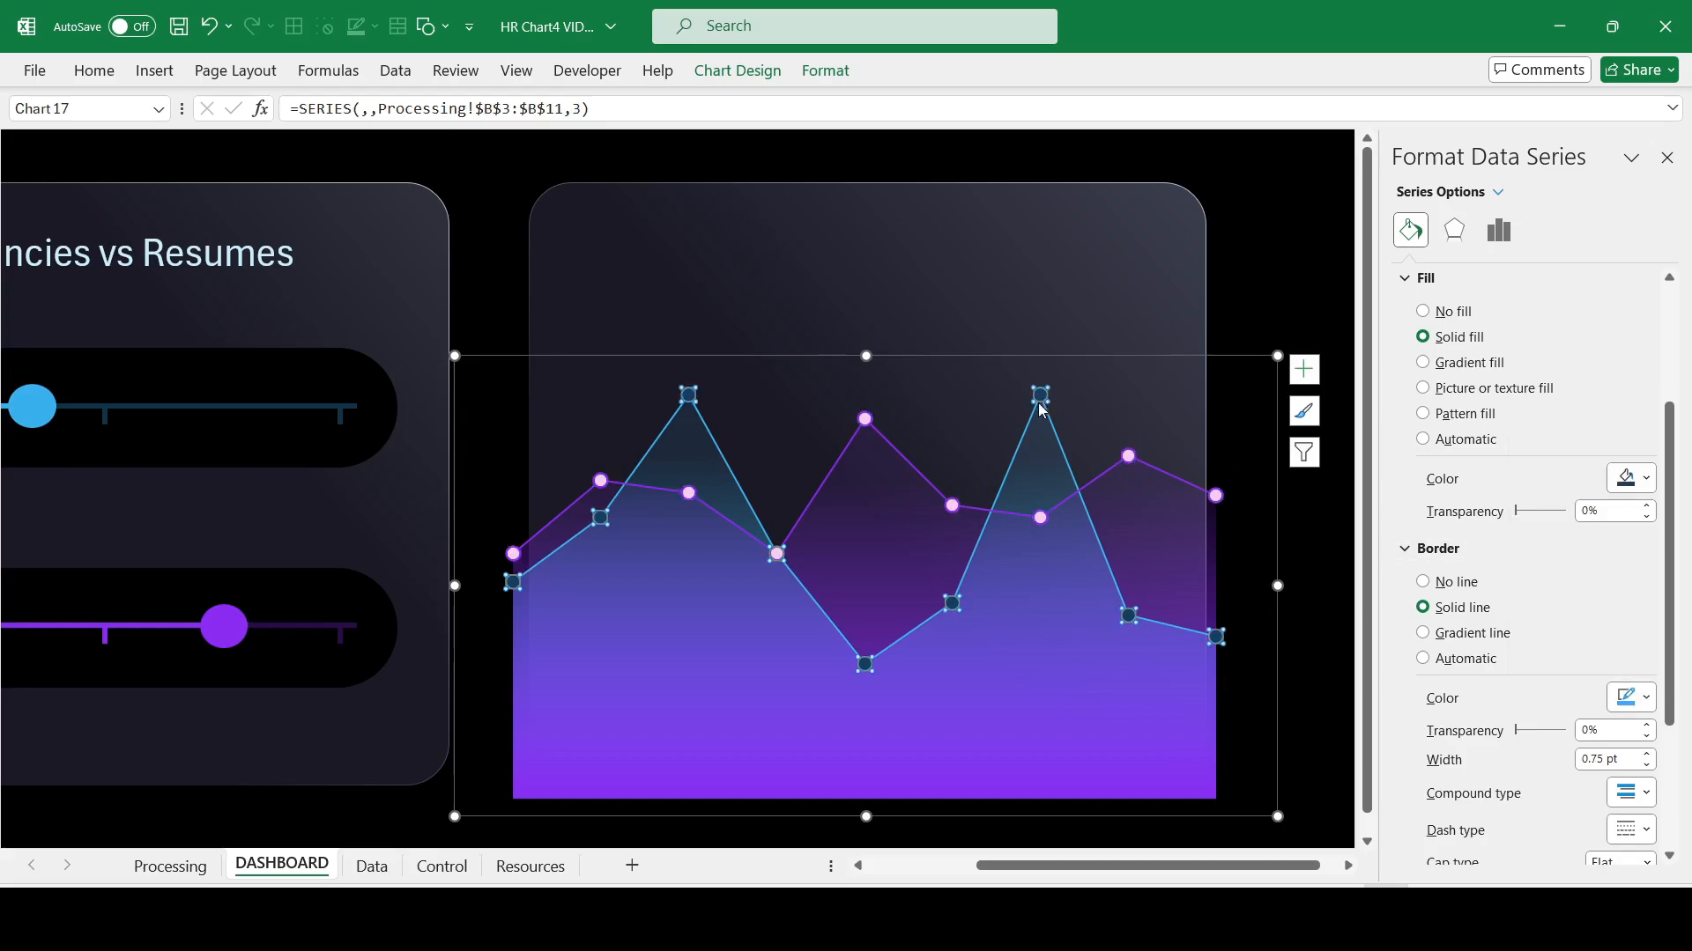
left_click(1646, 754)
left_click(1646, 754)
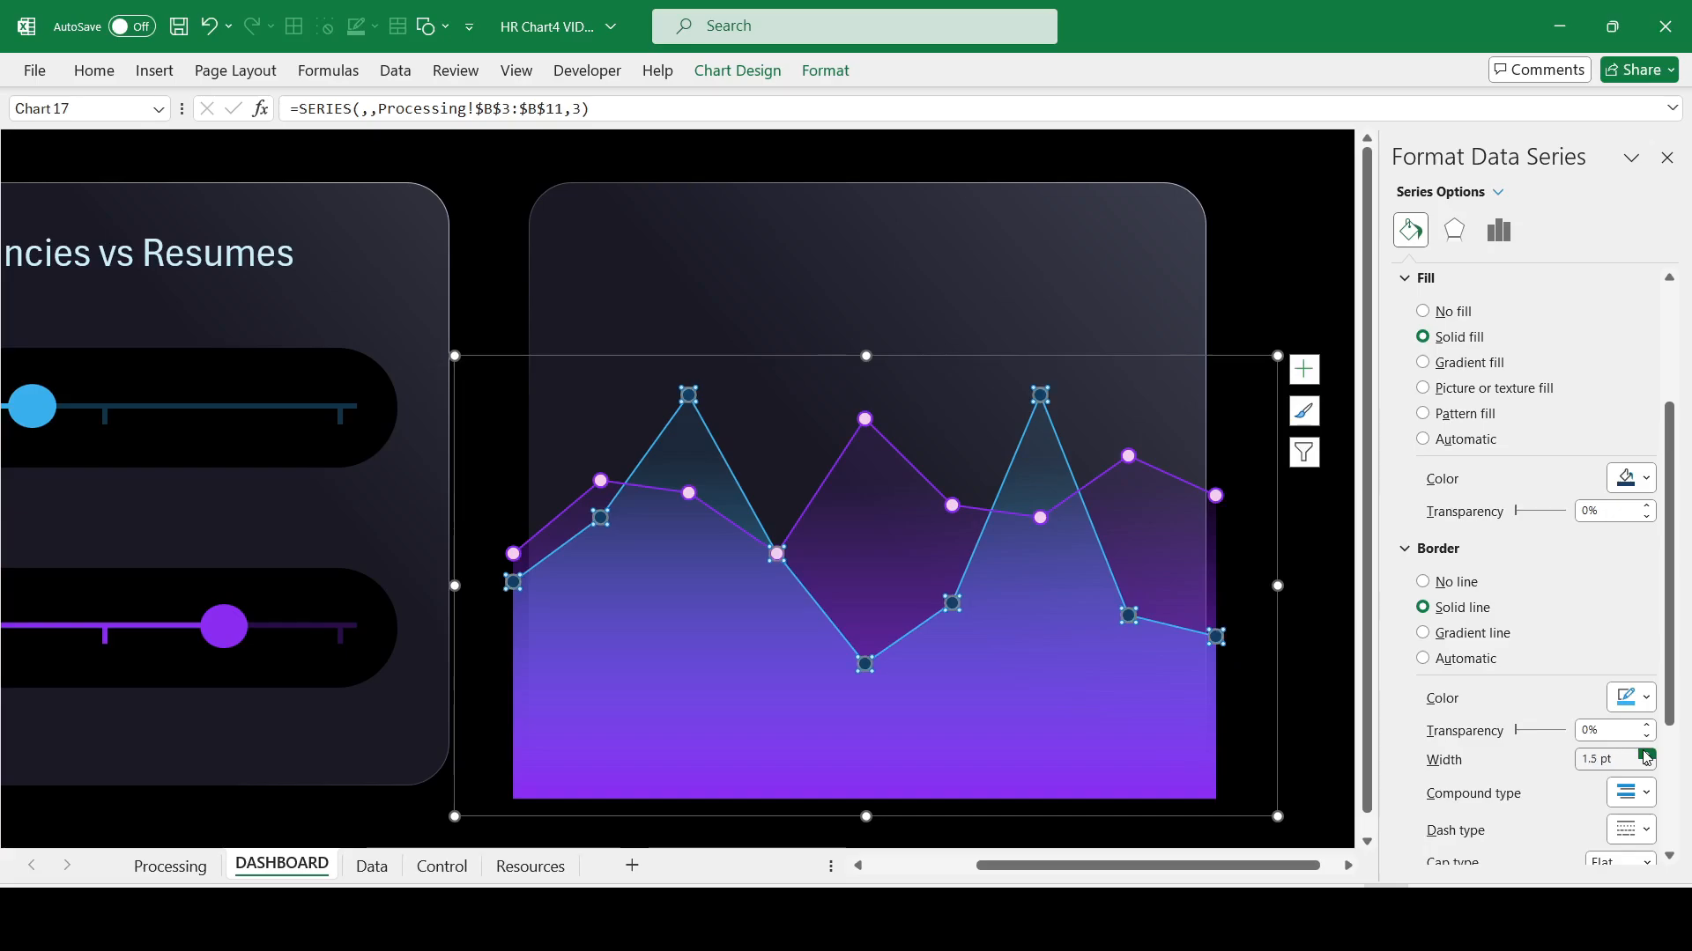
left_click(1645, 753)
left_click(1299, 217)
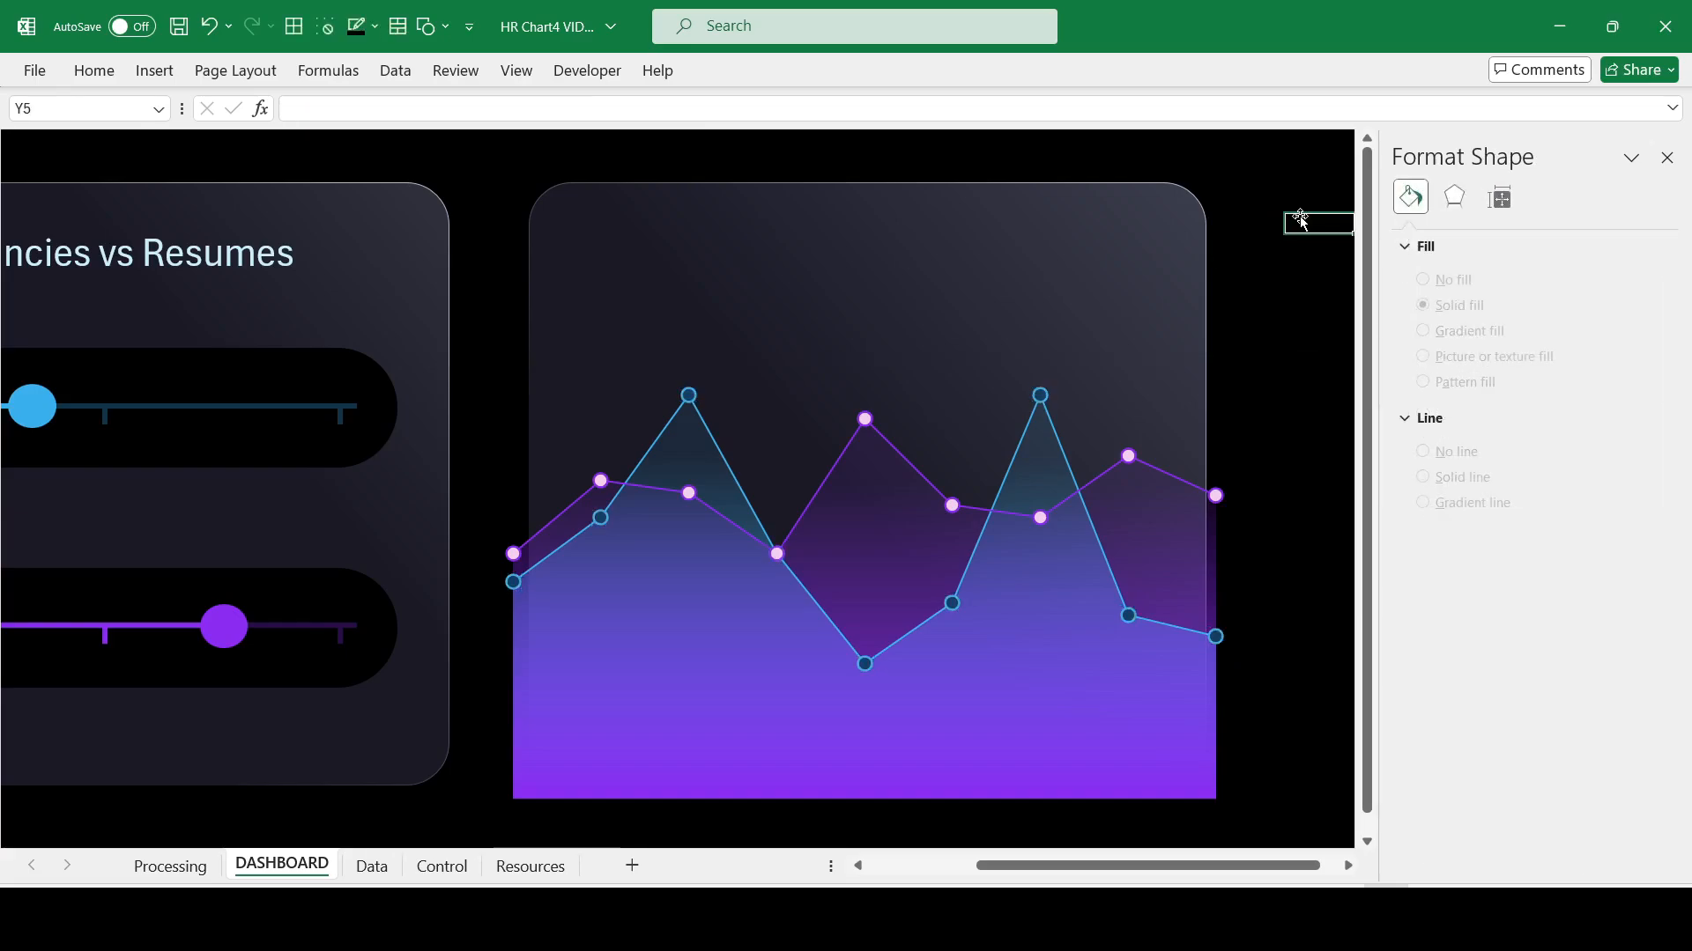
Step: Reduce the marker border width of both the blue Interview line and the purple Offer line to 1 pt
left_click(1047, 405)
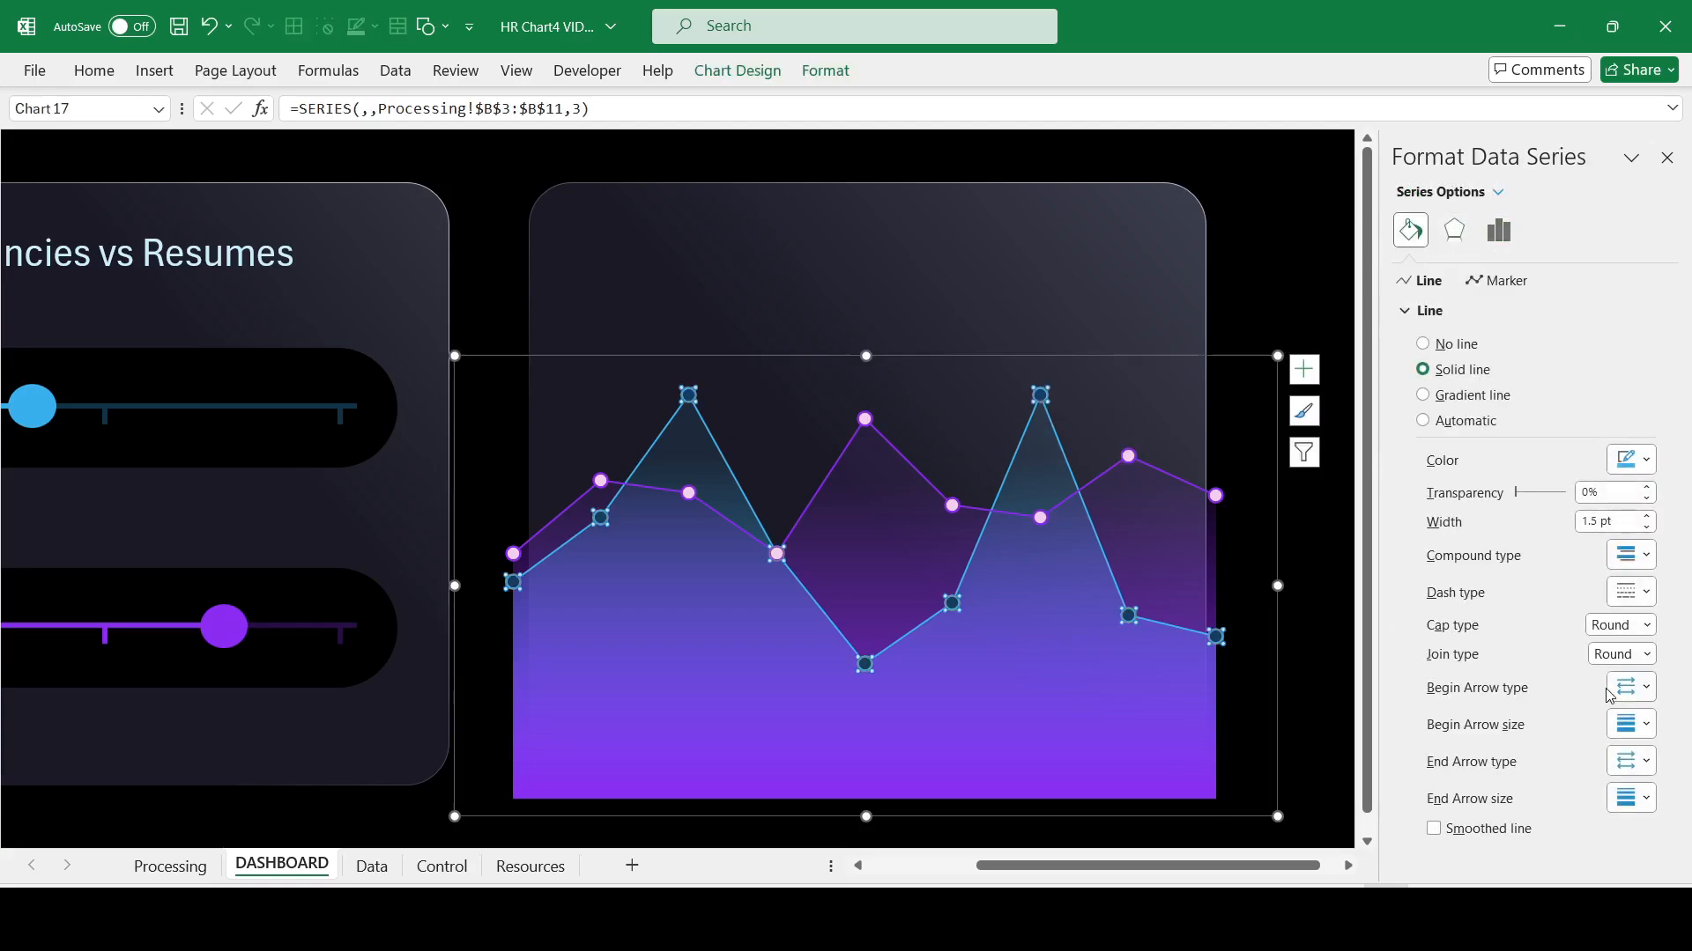
left_click(1497, 281)
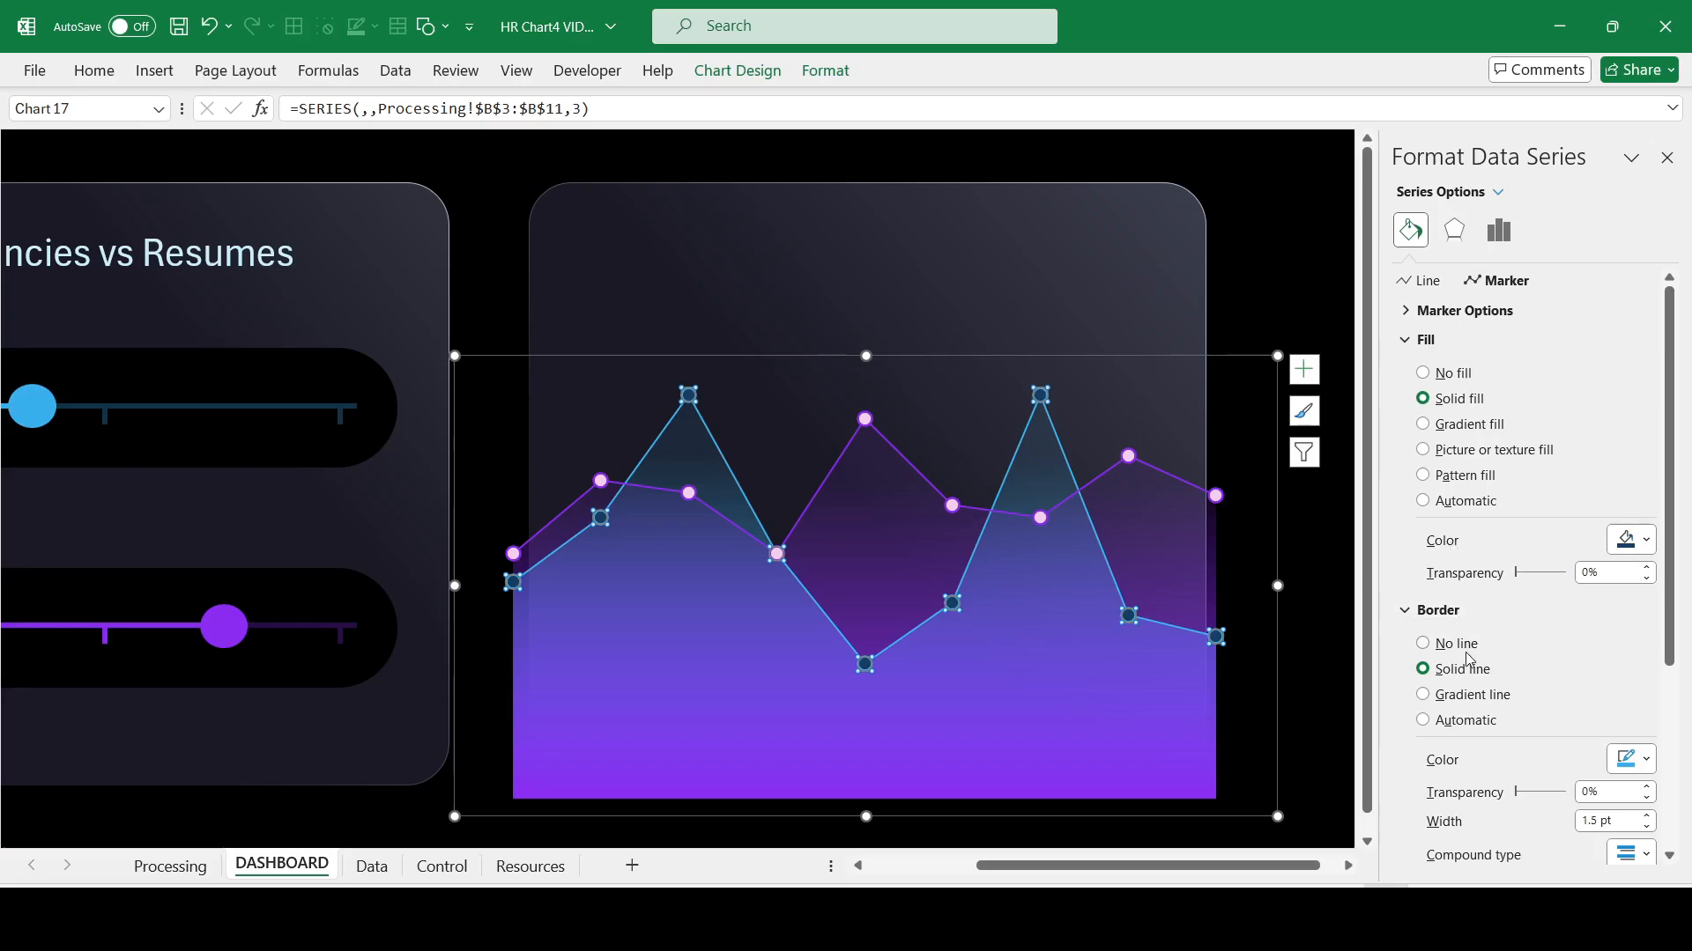
left_click(1646, 828)
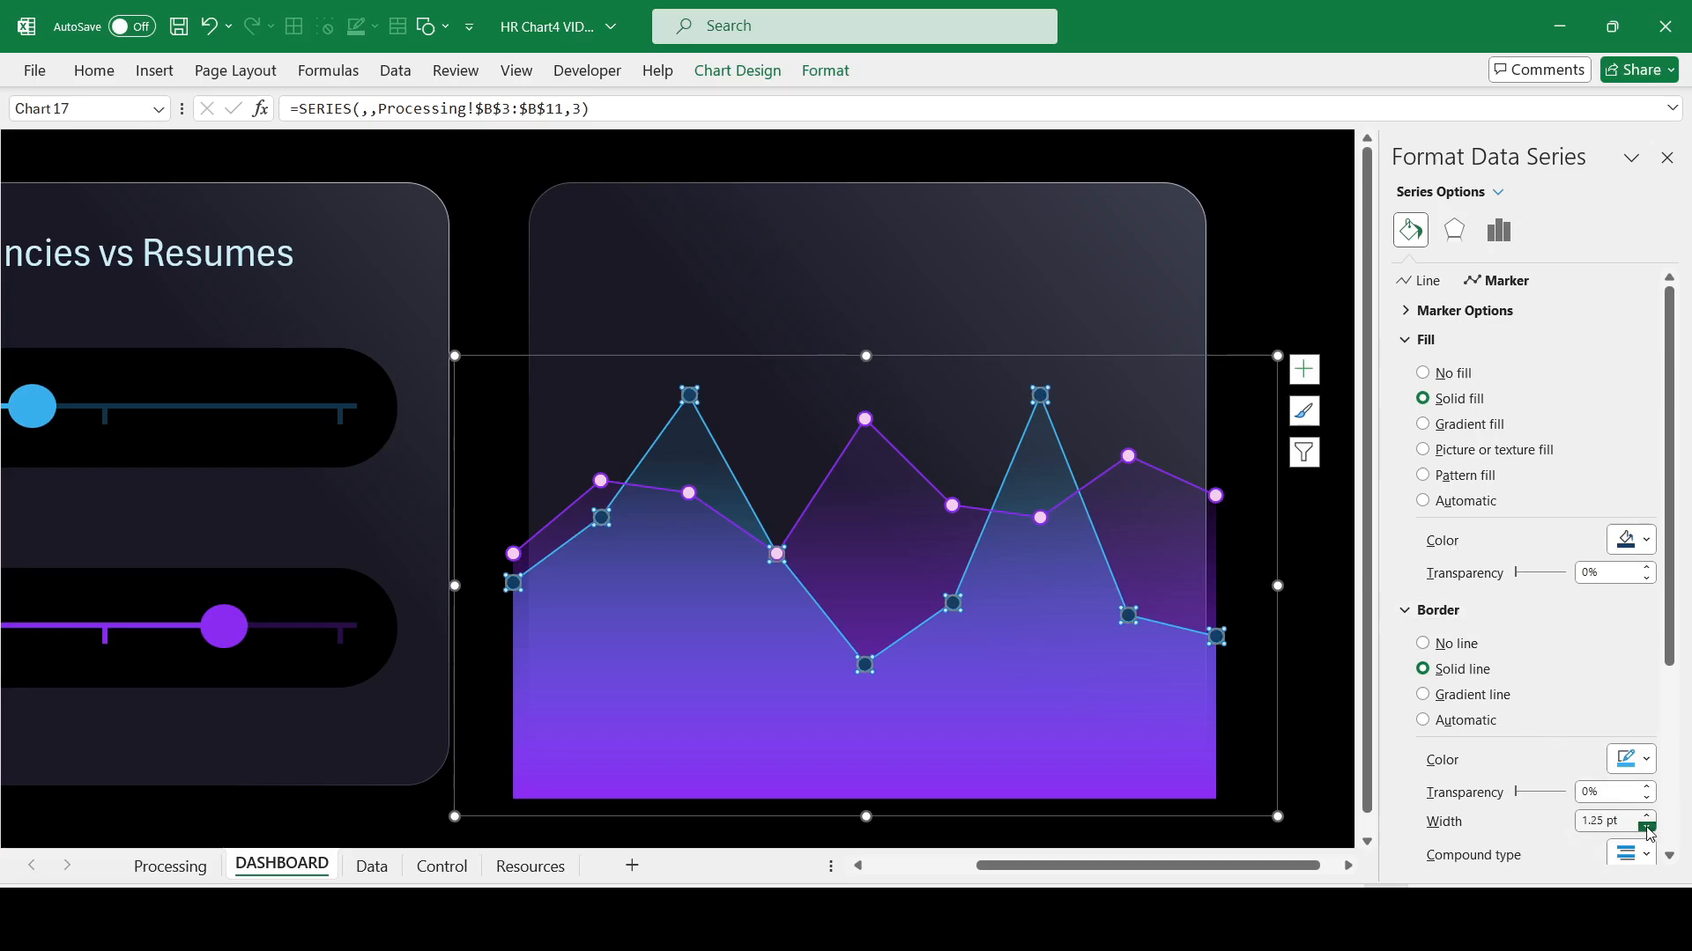
left_click(1648, 829)
left_click(1128, 456)
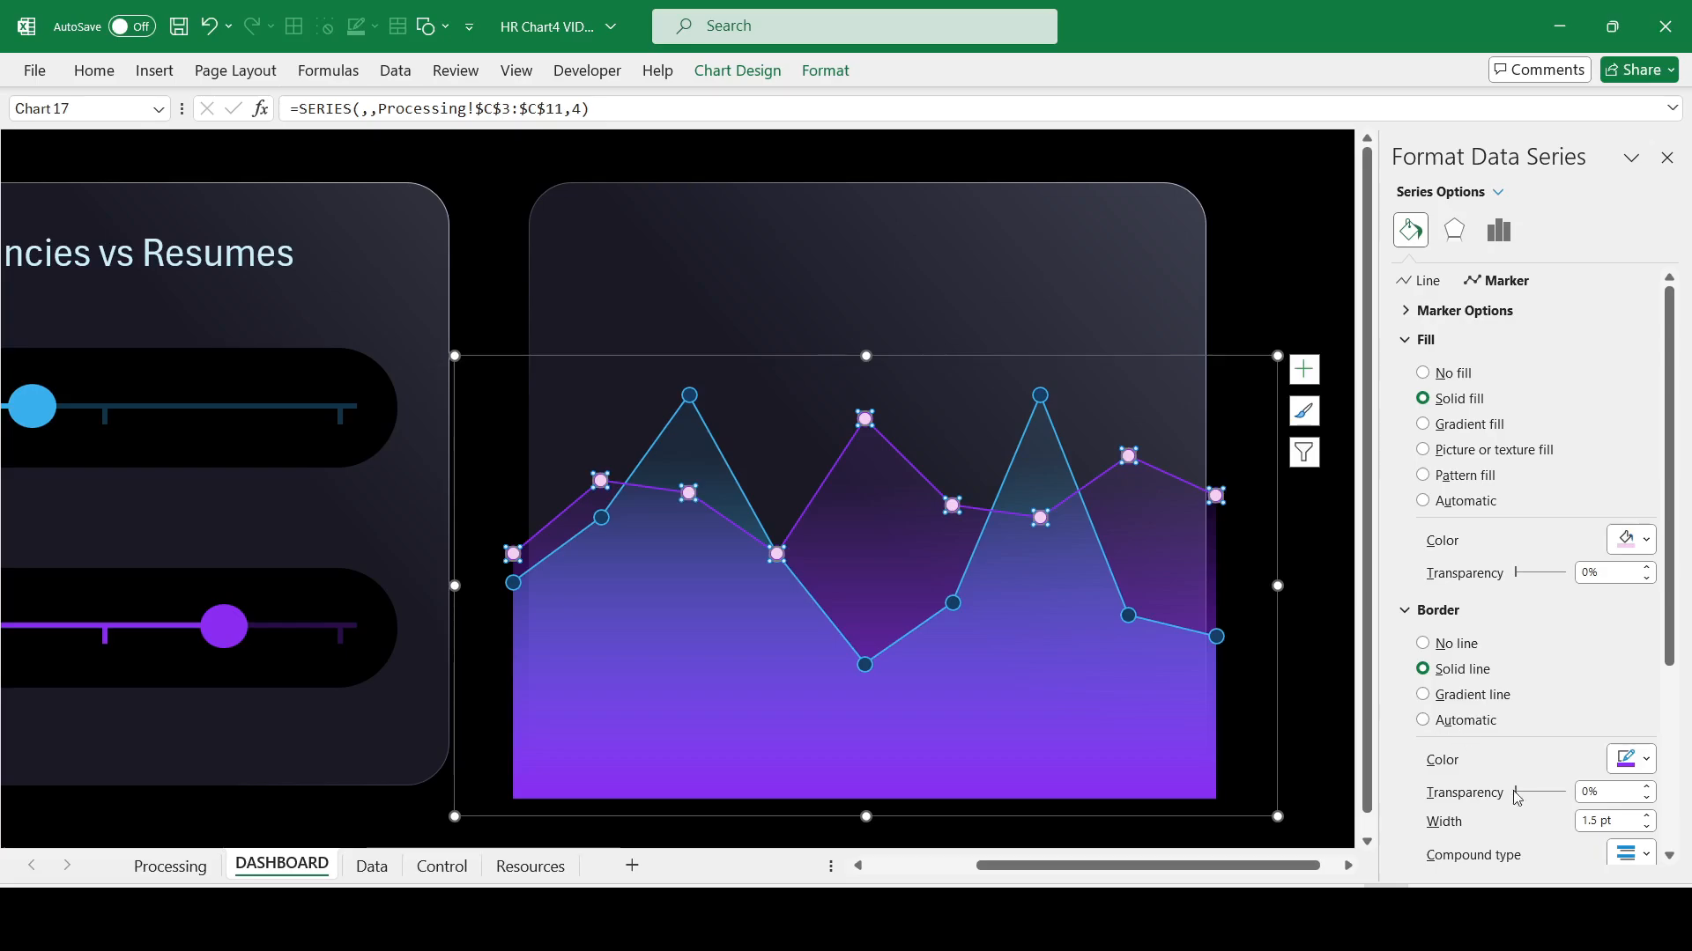
left_click(1647, 828)
left_click(1647, 828)
left_click(1313, 233)
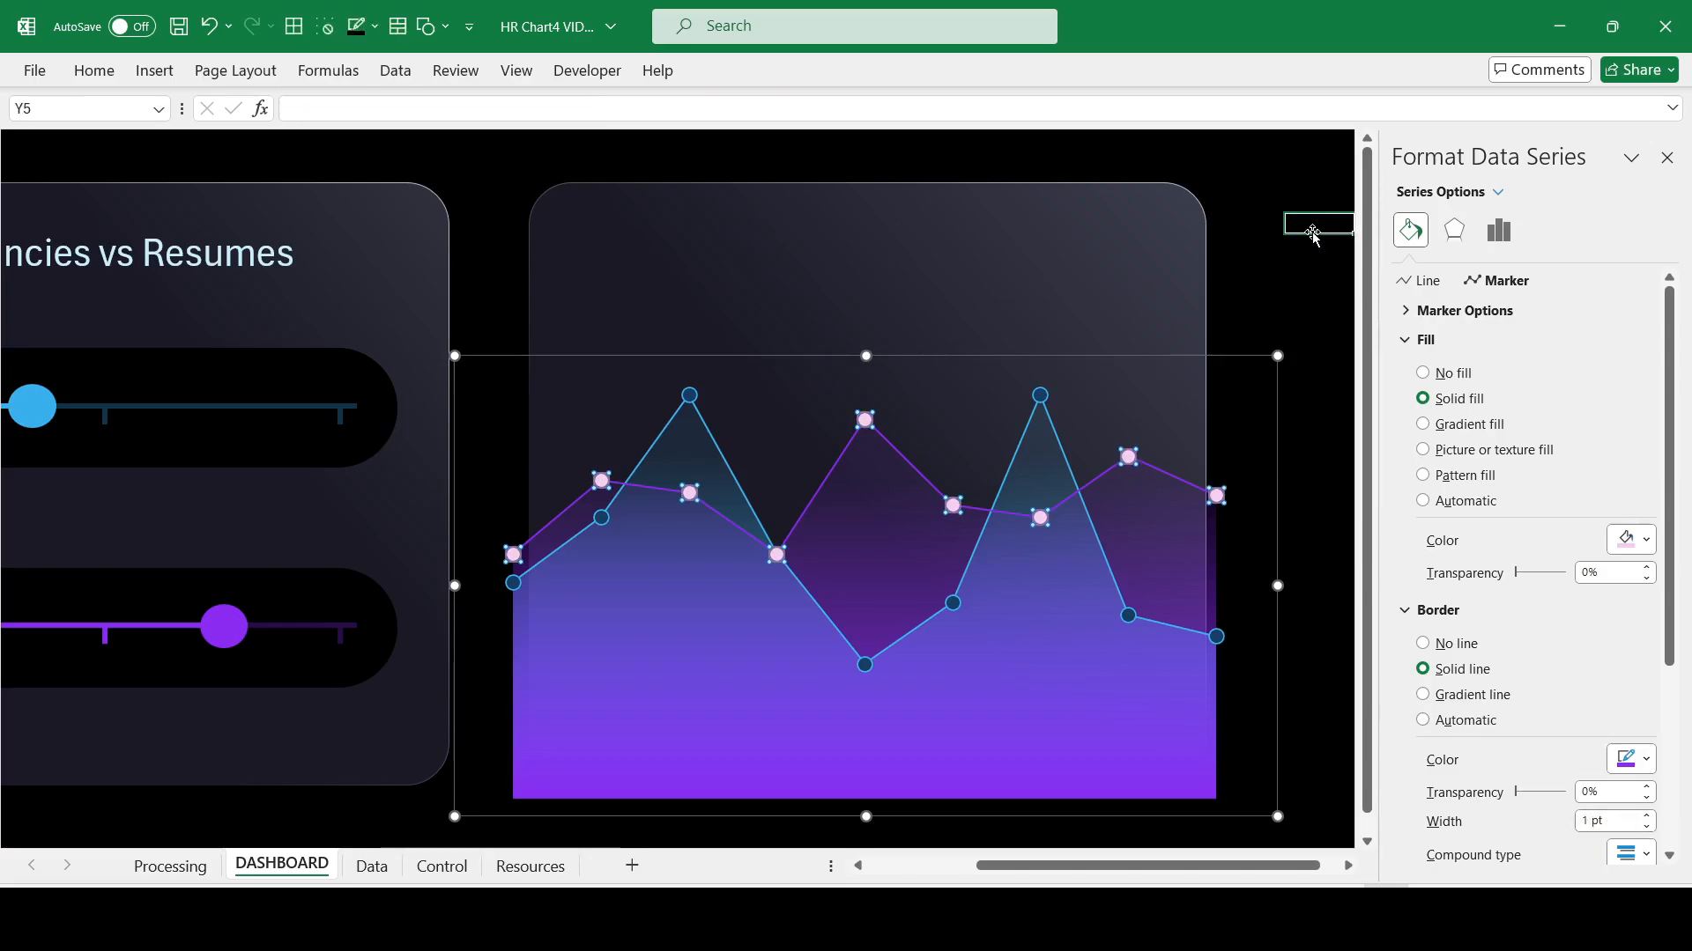
left_click(1311, 456)
Step: Copy the rounded rectangle card behind the chart and paste it onto the slide in PowerPoint
right_click(1075, 270)
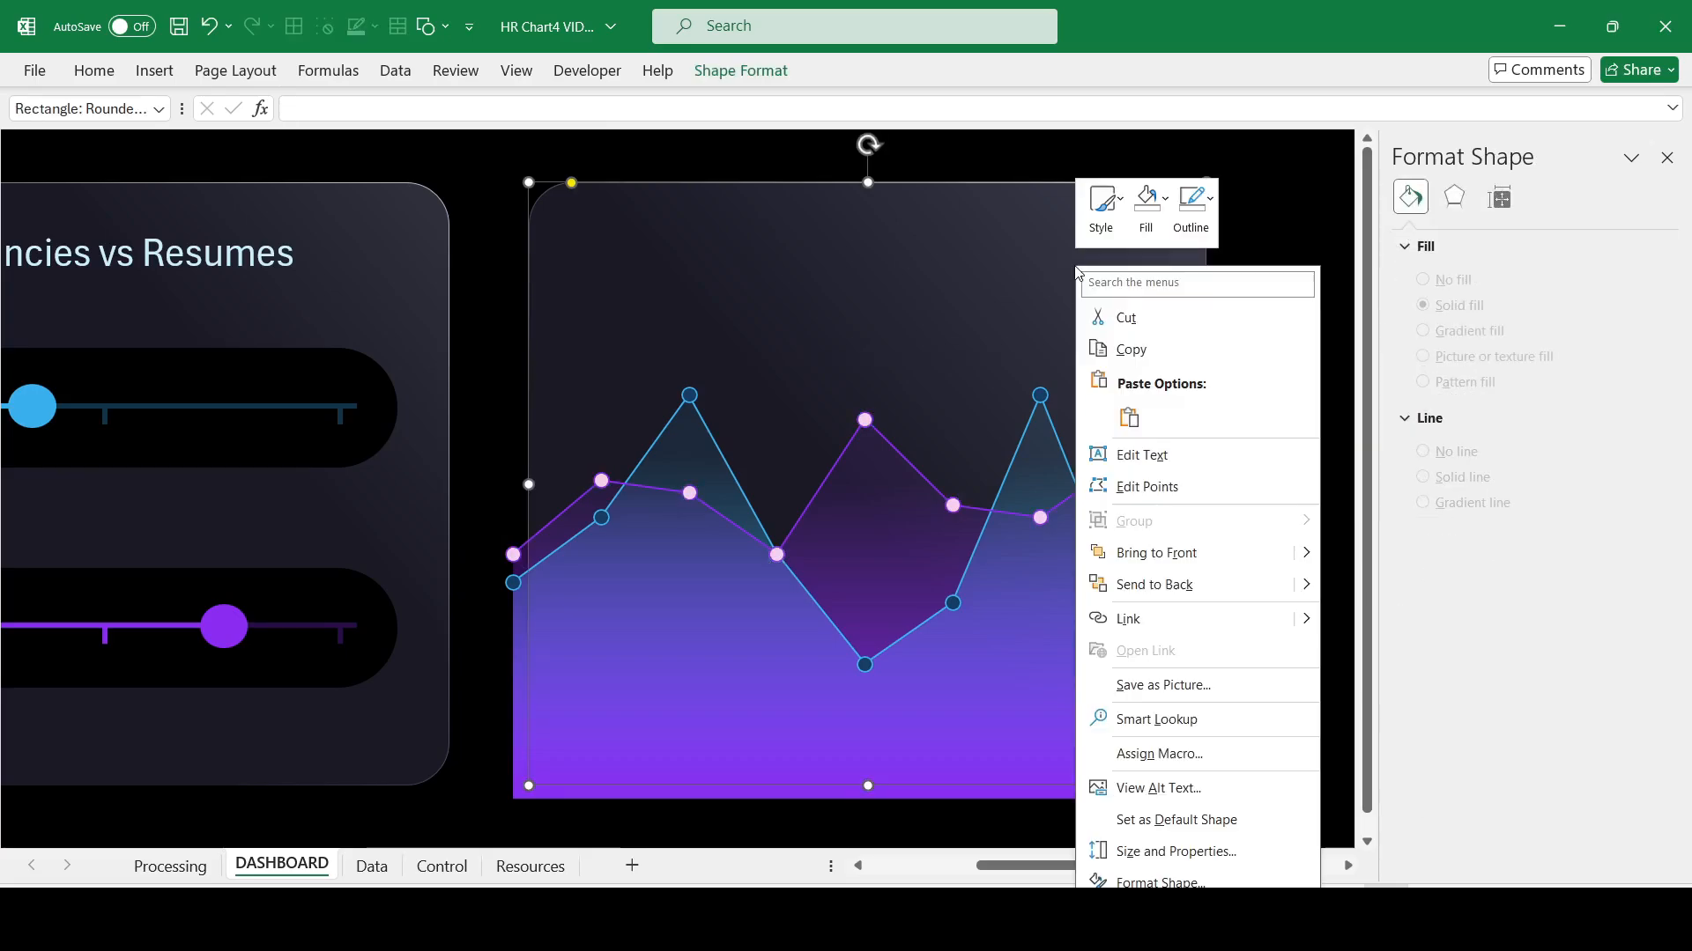
left_click(1159, 358)
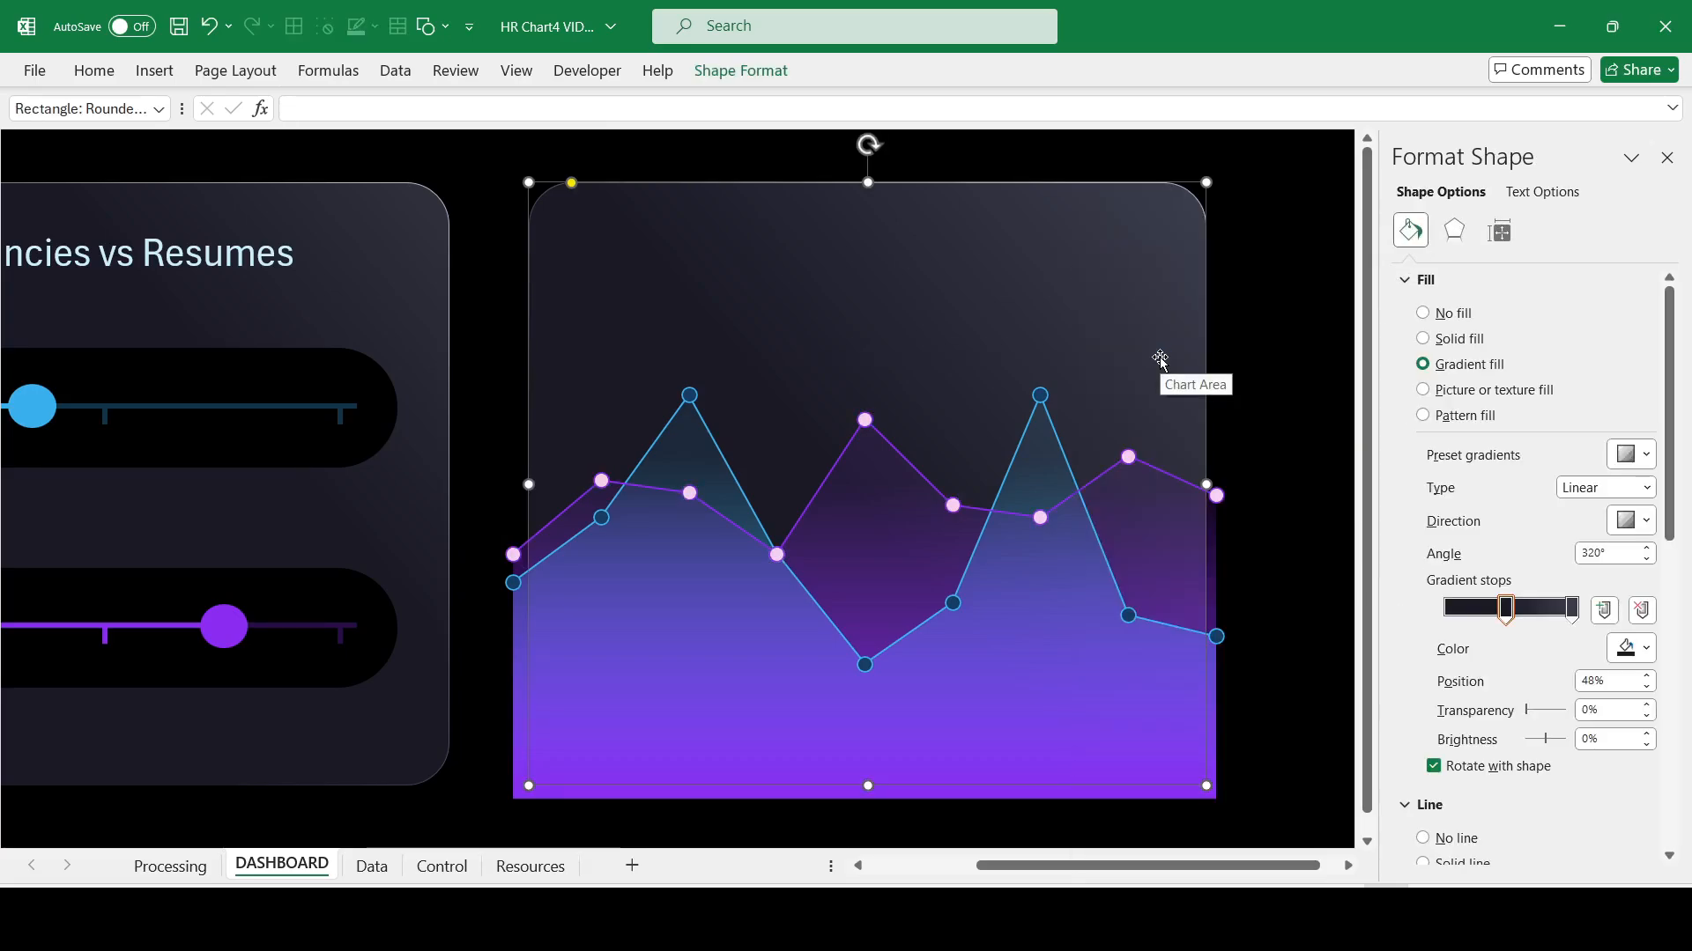
key("alt+Tab")
key("ctrl+v")
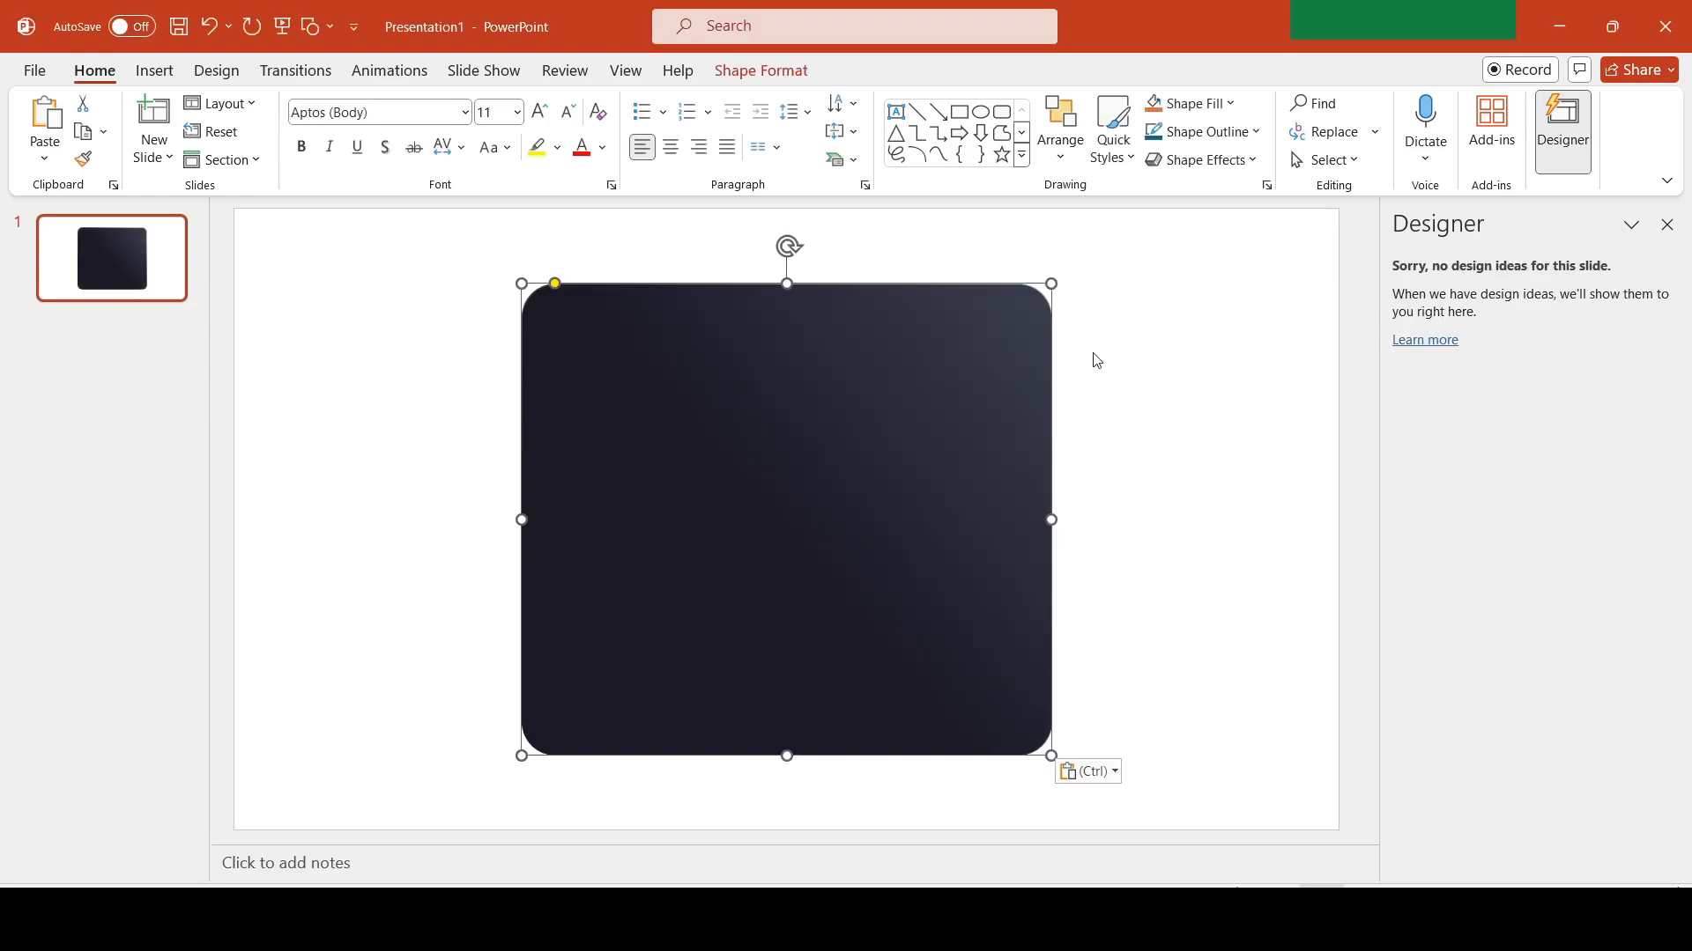
Step: Draw a rectangle about 3.42" high and 4.14" wide overlapping the pasted card's upper-left part
left_click(176, 80)
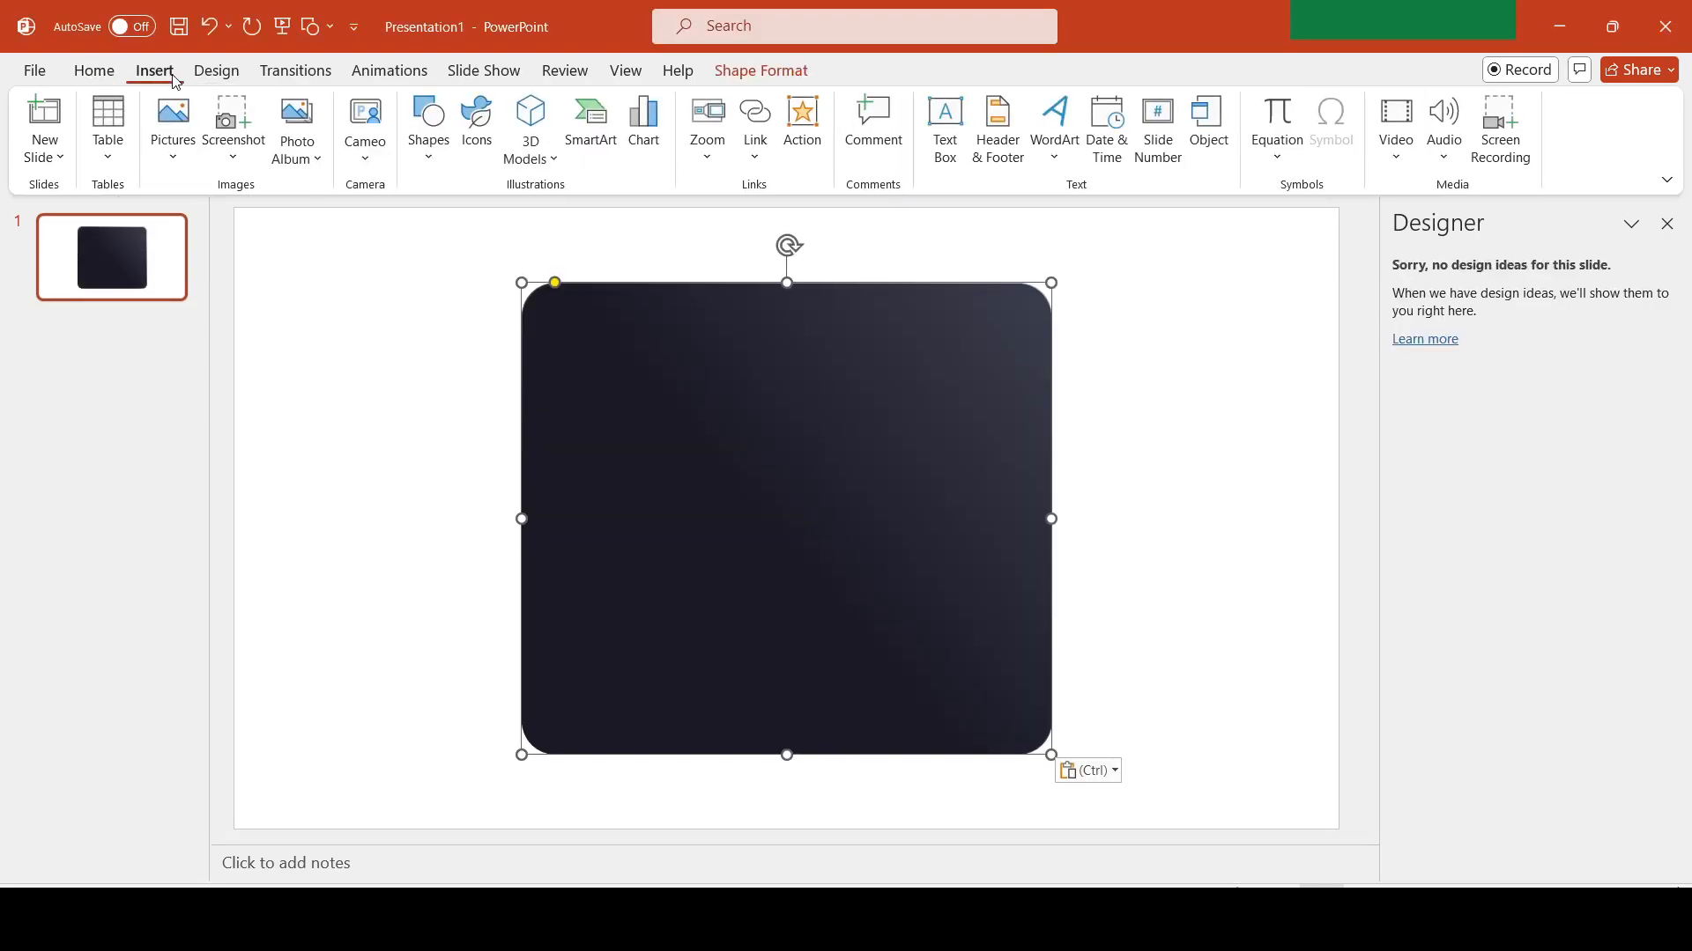
left_click(431, 145)
left_click(481, 222)
left_click_drag(426, 308, 740, 567)
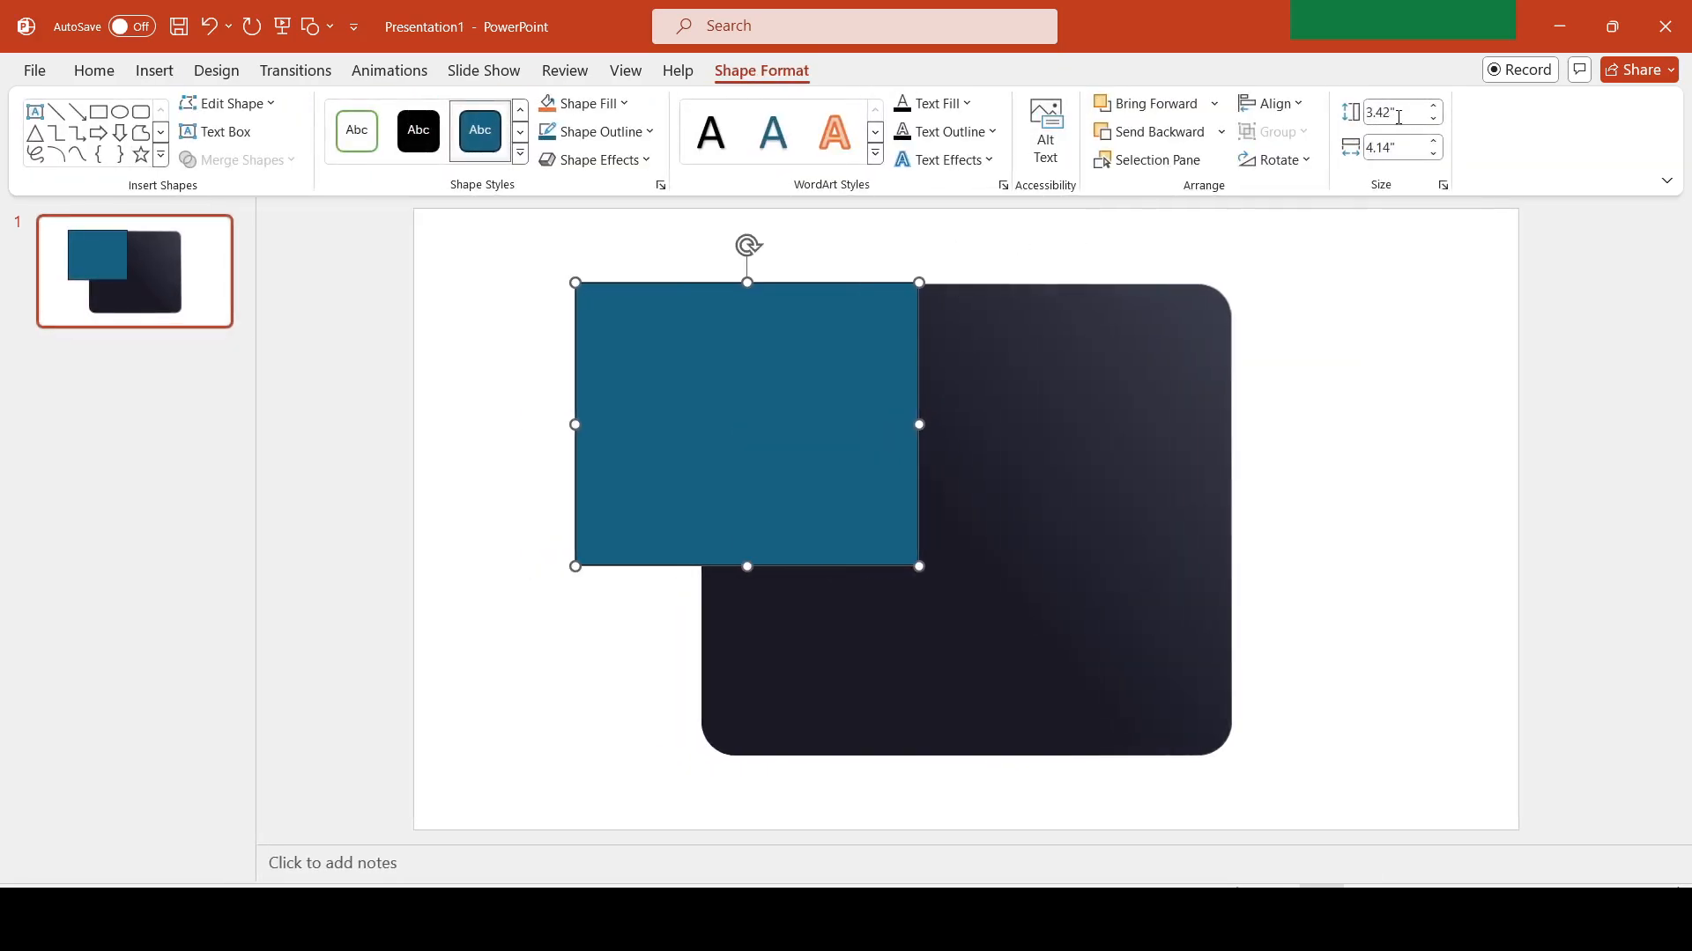
Step: Set the rectangle's height to 6.45" and its width to 7.15"
left_click(1399, 117)
type("6.45")
key("Tab")
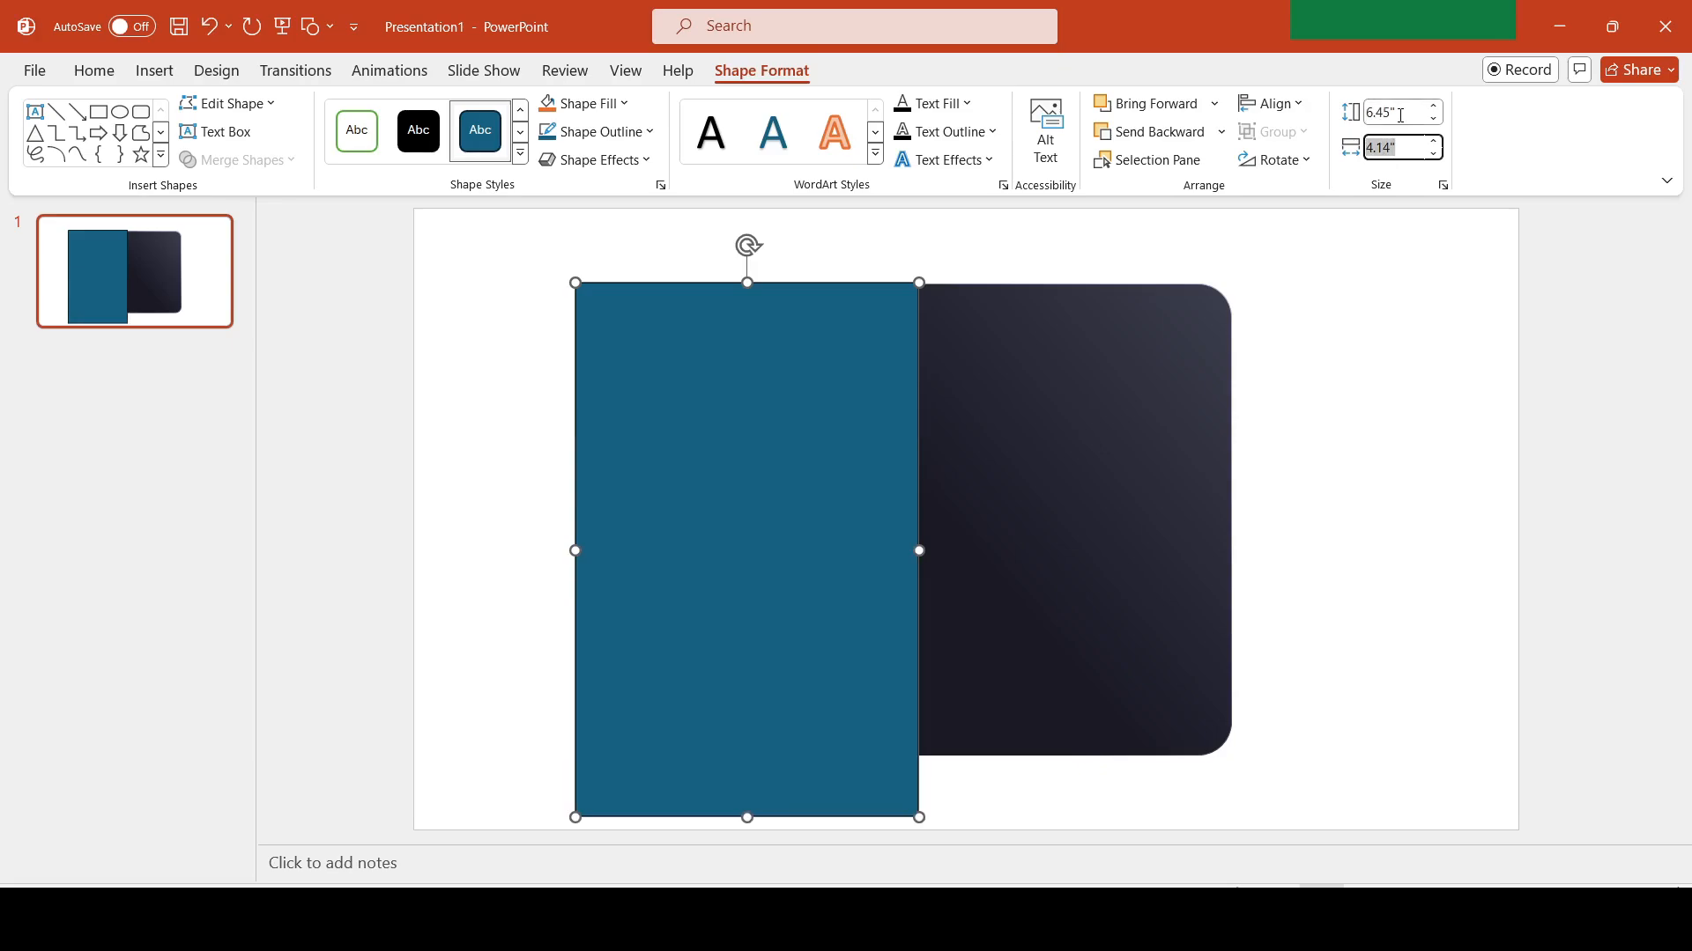
type("7.15")
key("Return")
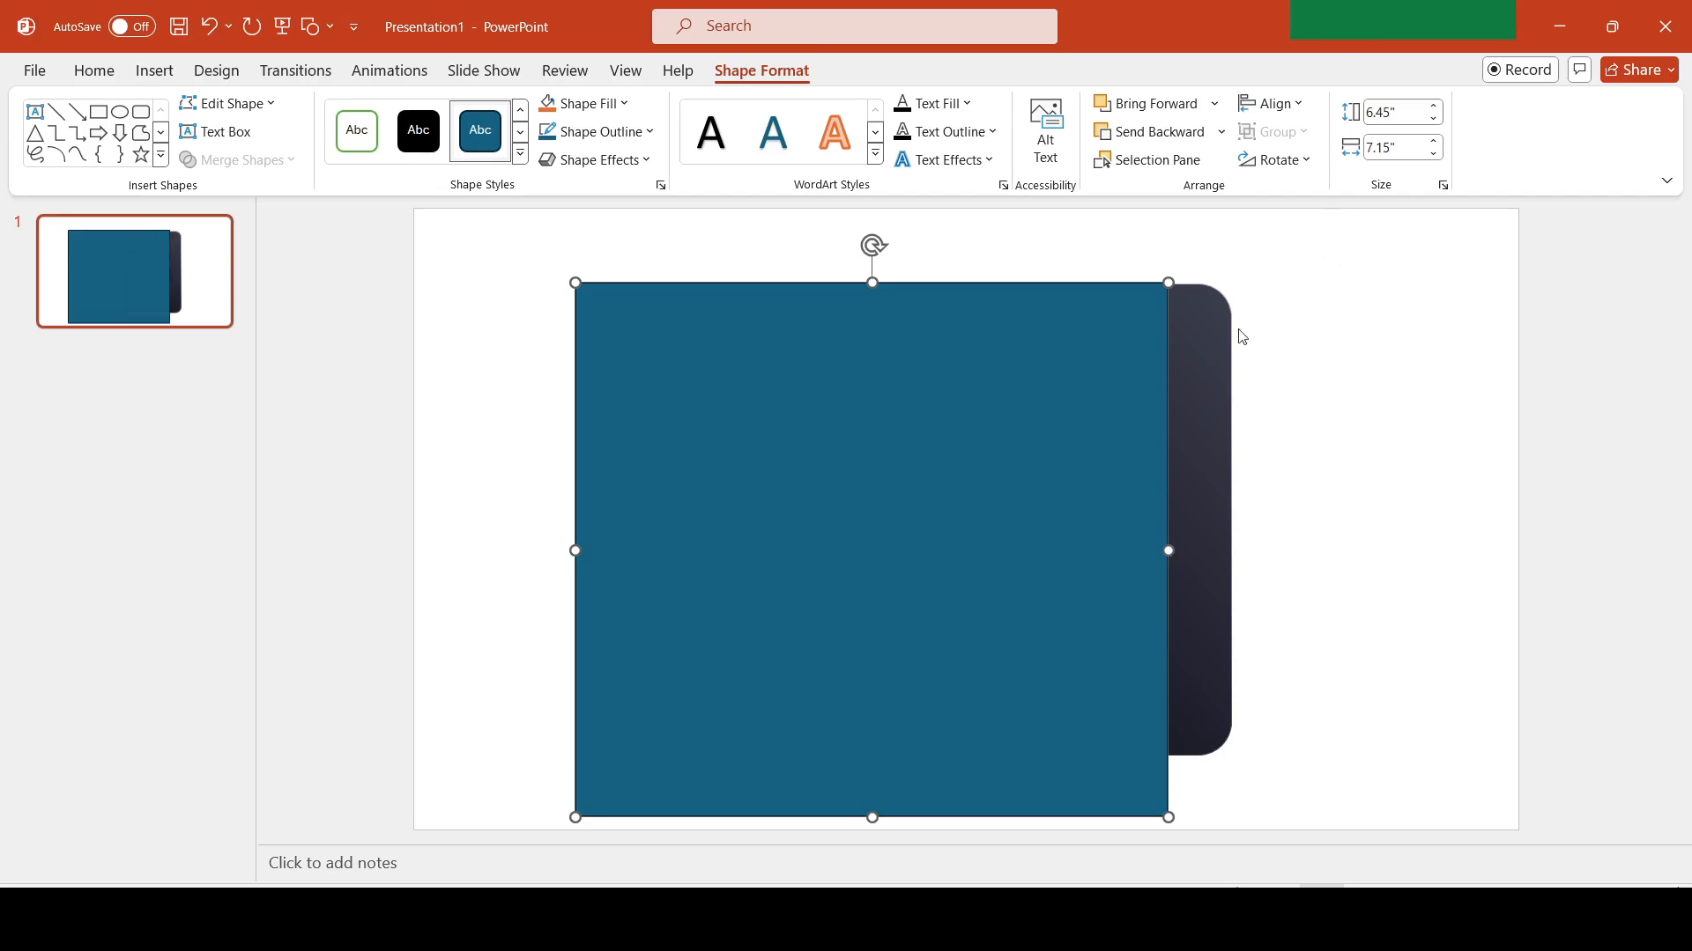
Step: Align the rectangle and the card by center and middle, and merge them with Combine into a hollow frame
left_click(1195, 374, "shift")
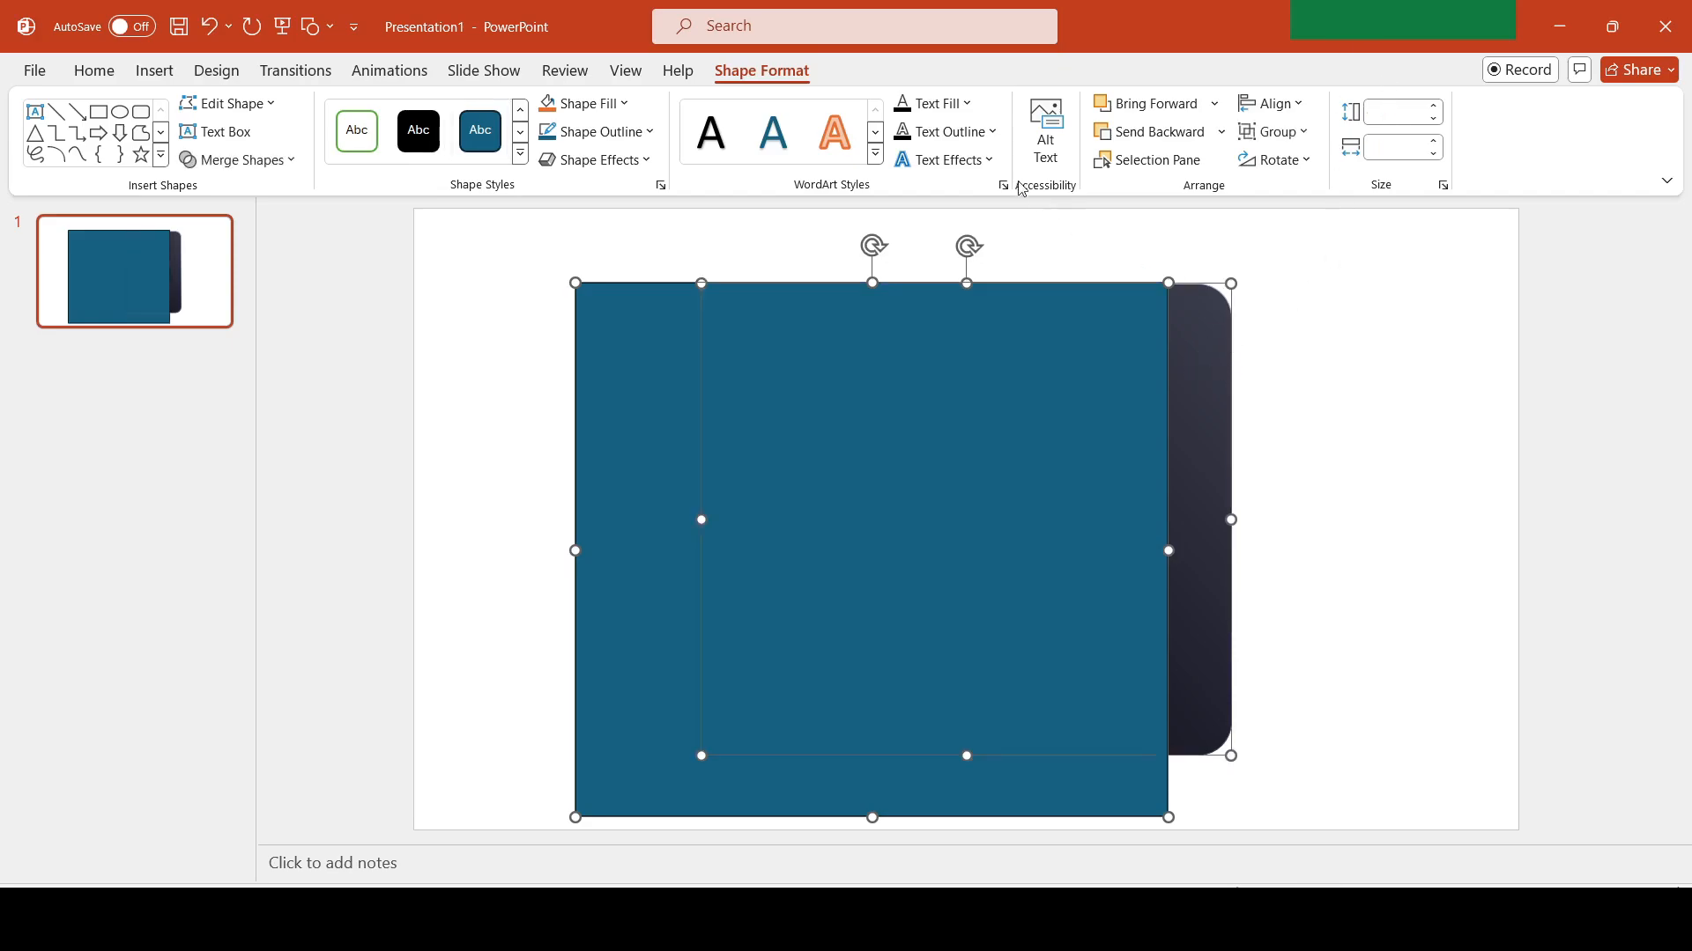
left_click(1274, 104)
left_click(1326, 164)
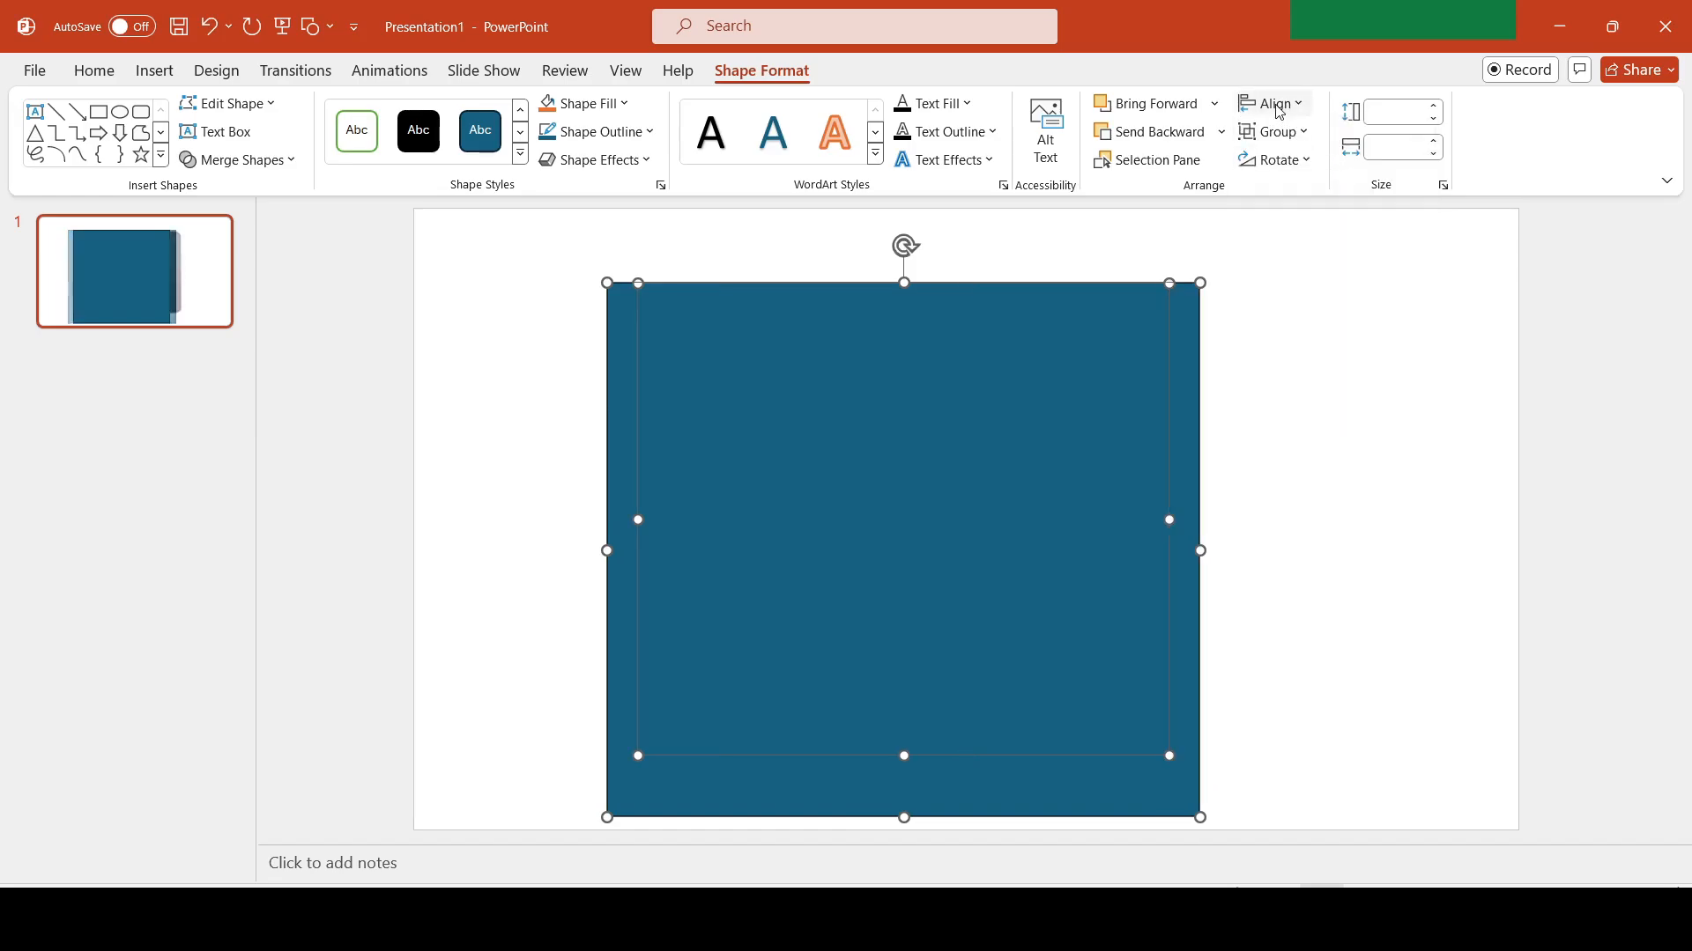
left_click(1275, 104)
left_click(1304, 231)
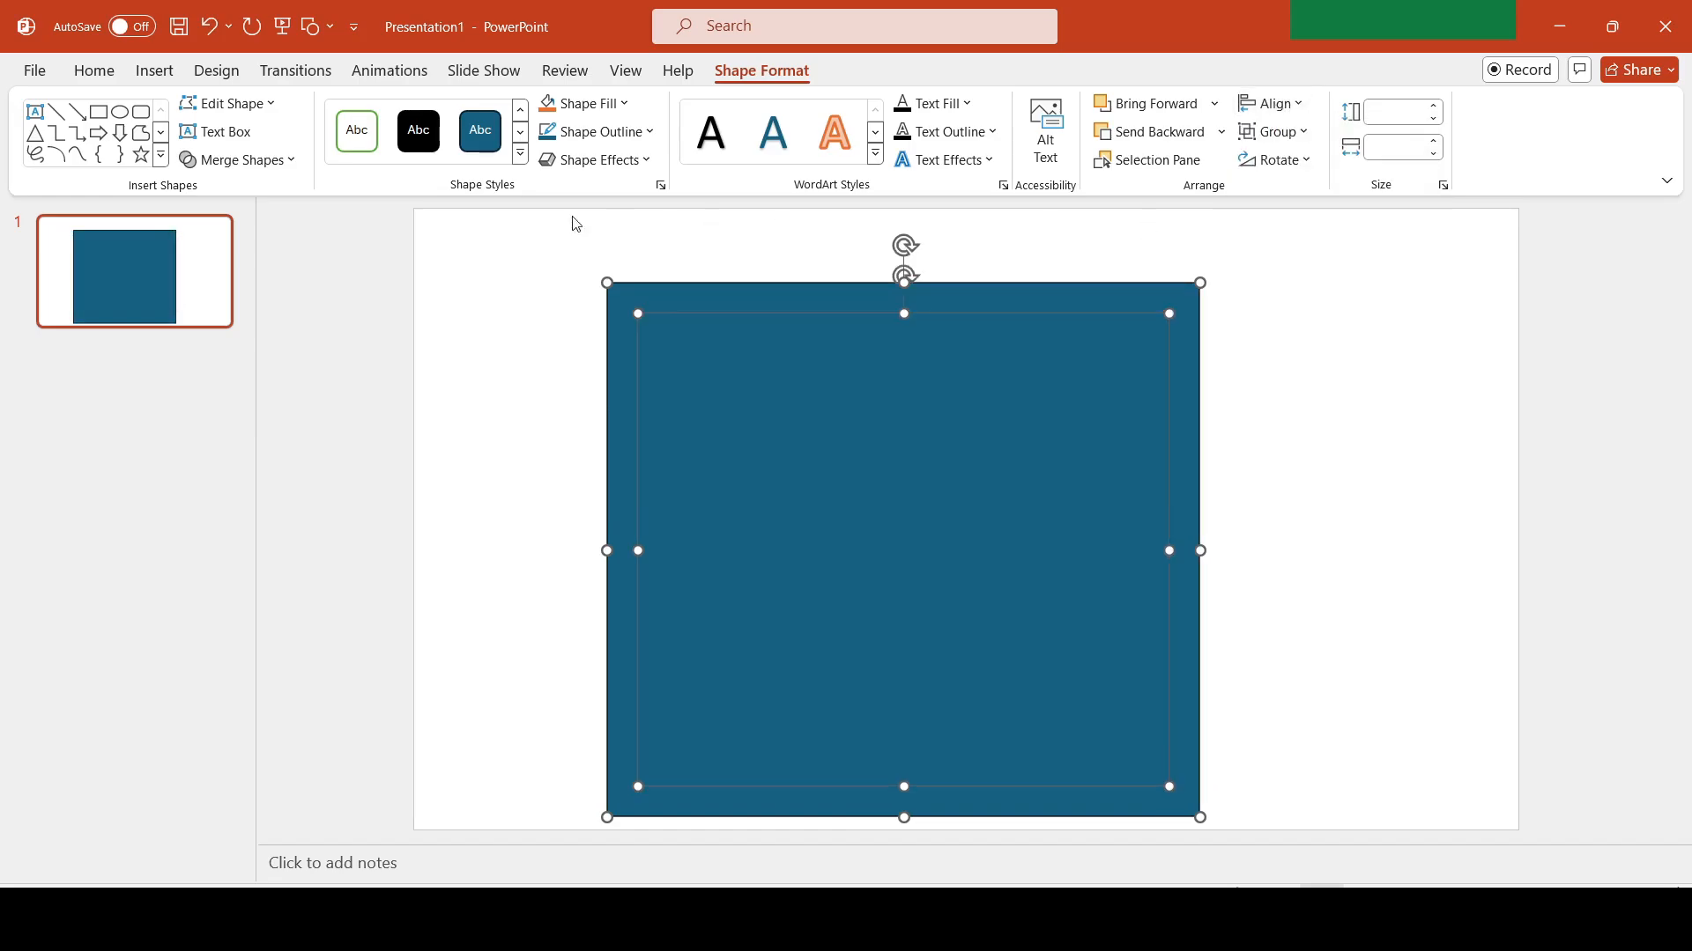
left_click(238, 159)
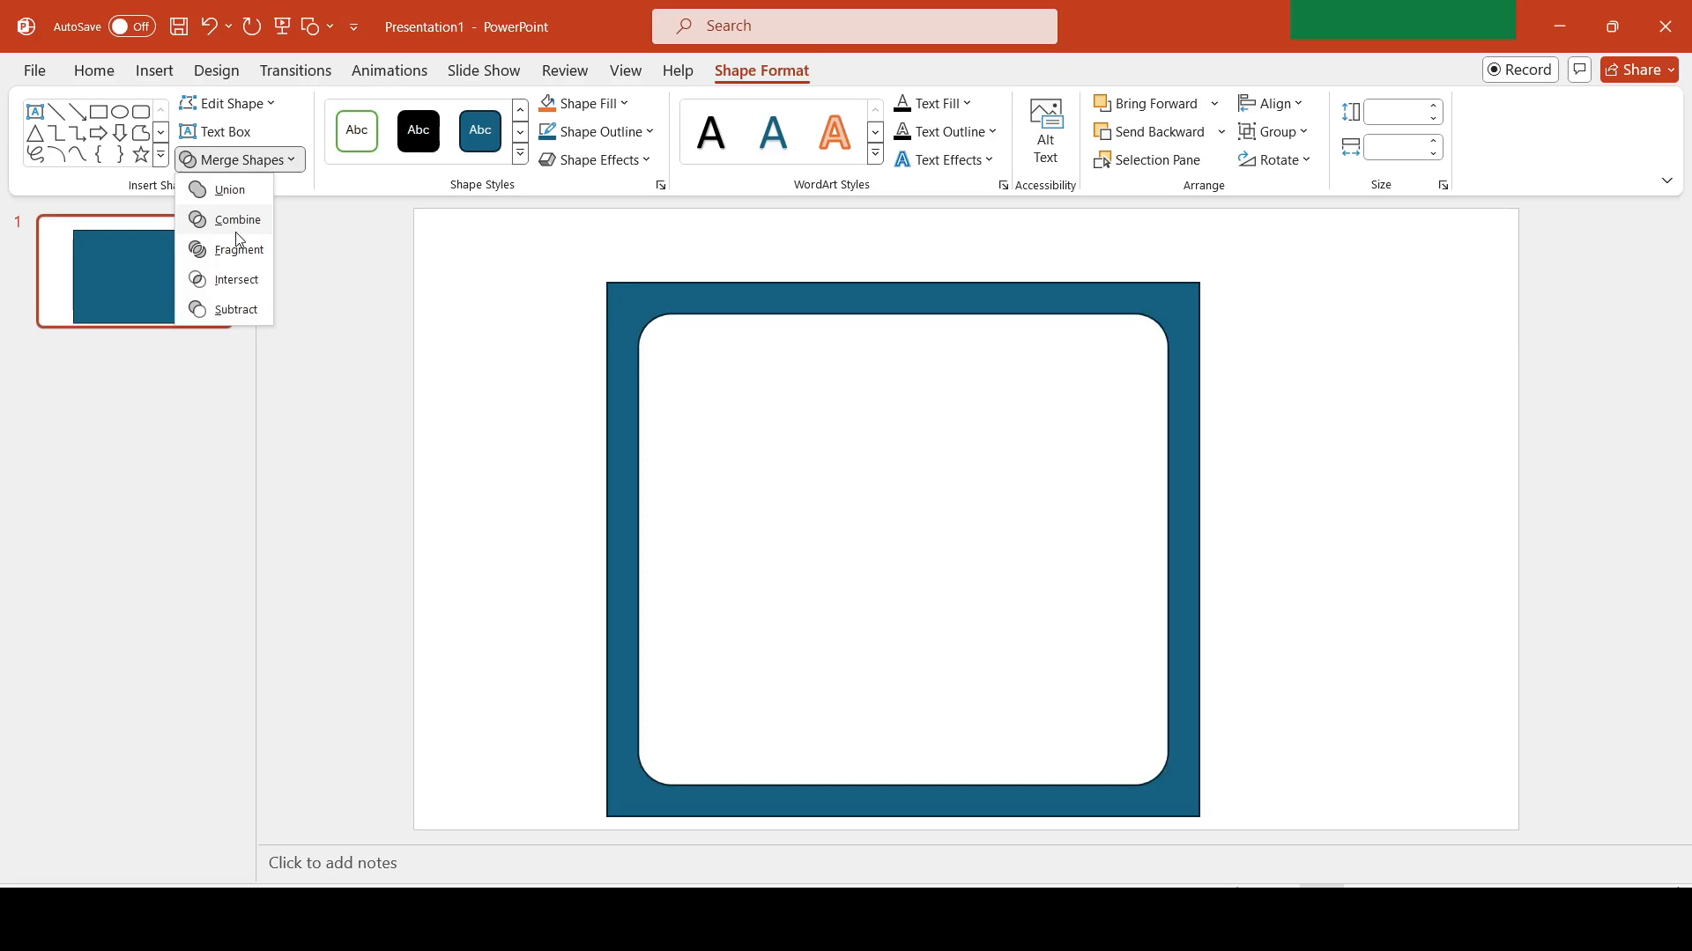
left_click(238, 232)
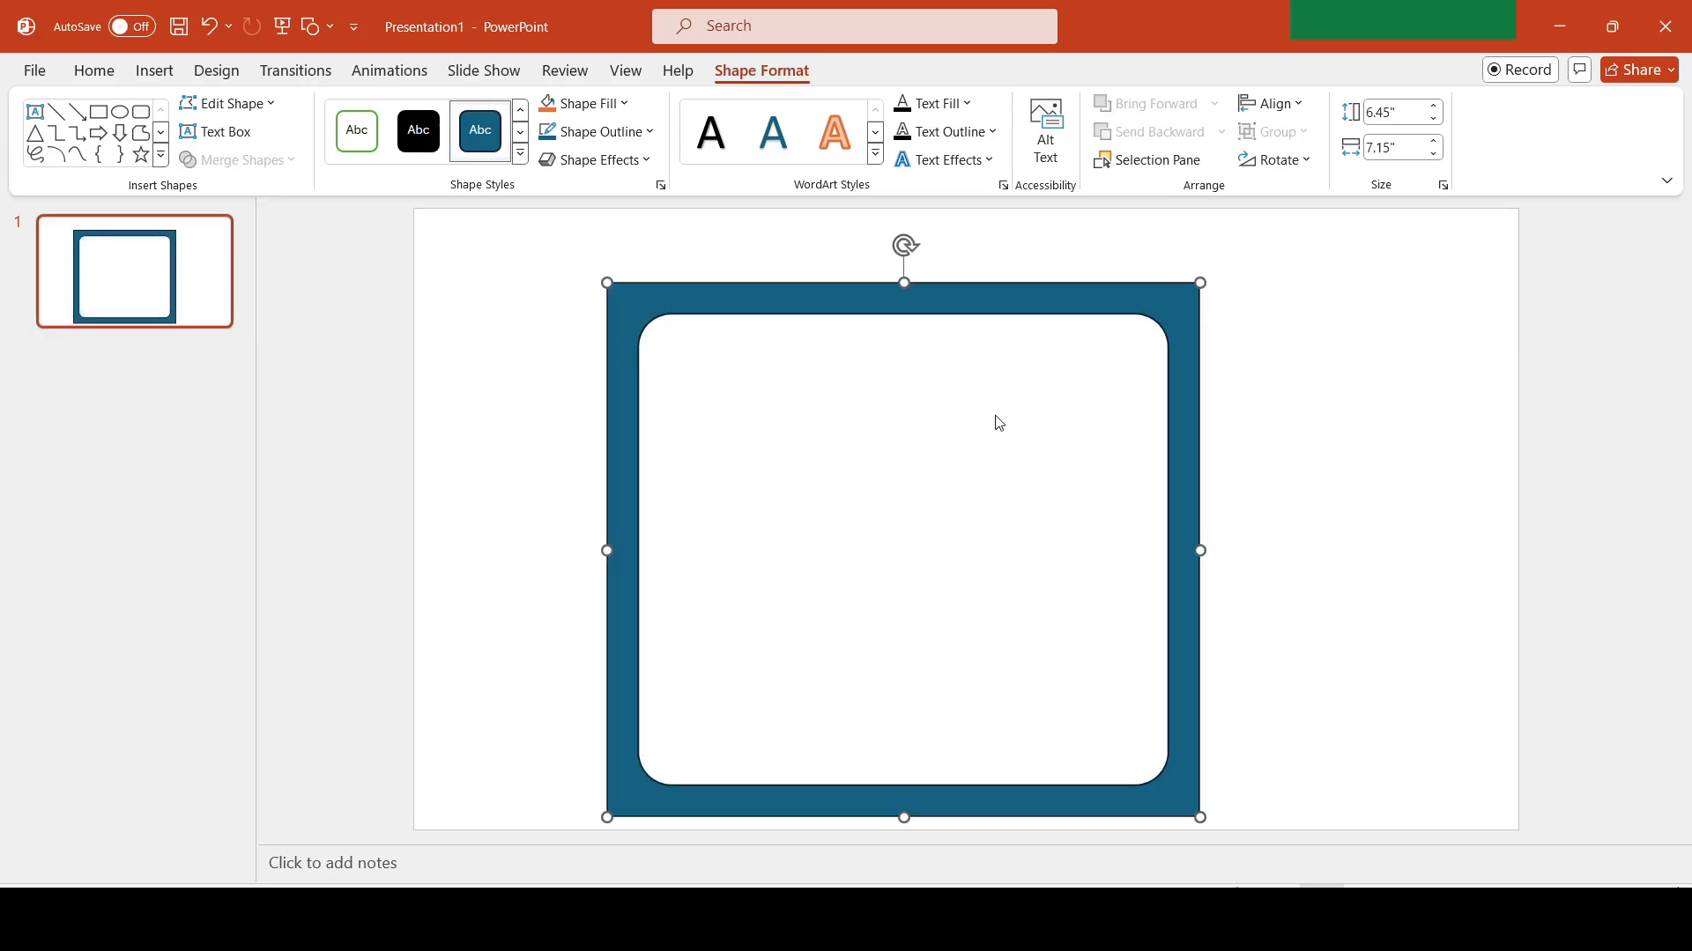
Step: Remove the frame's outline and fill it with black
left_click(599, 132)
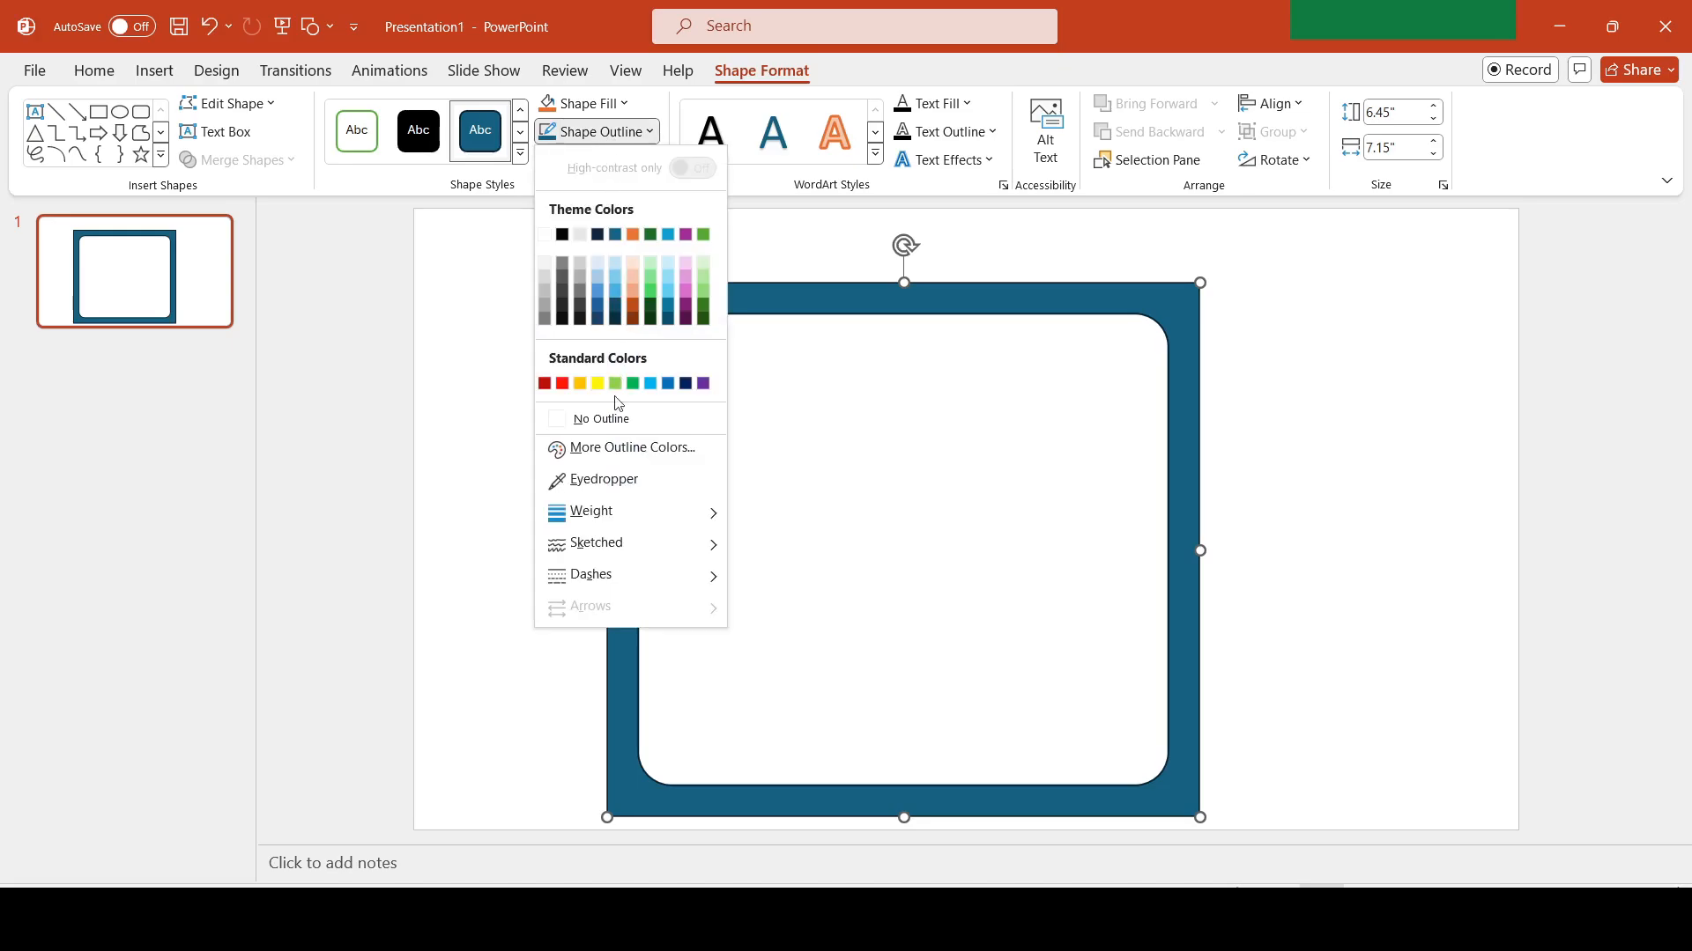
left_click(608, 419)
left_click(615, 105)
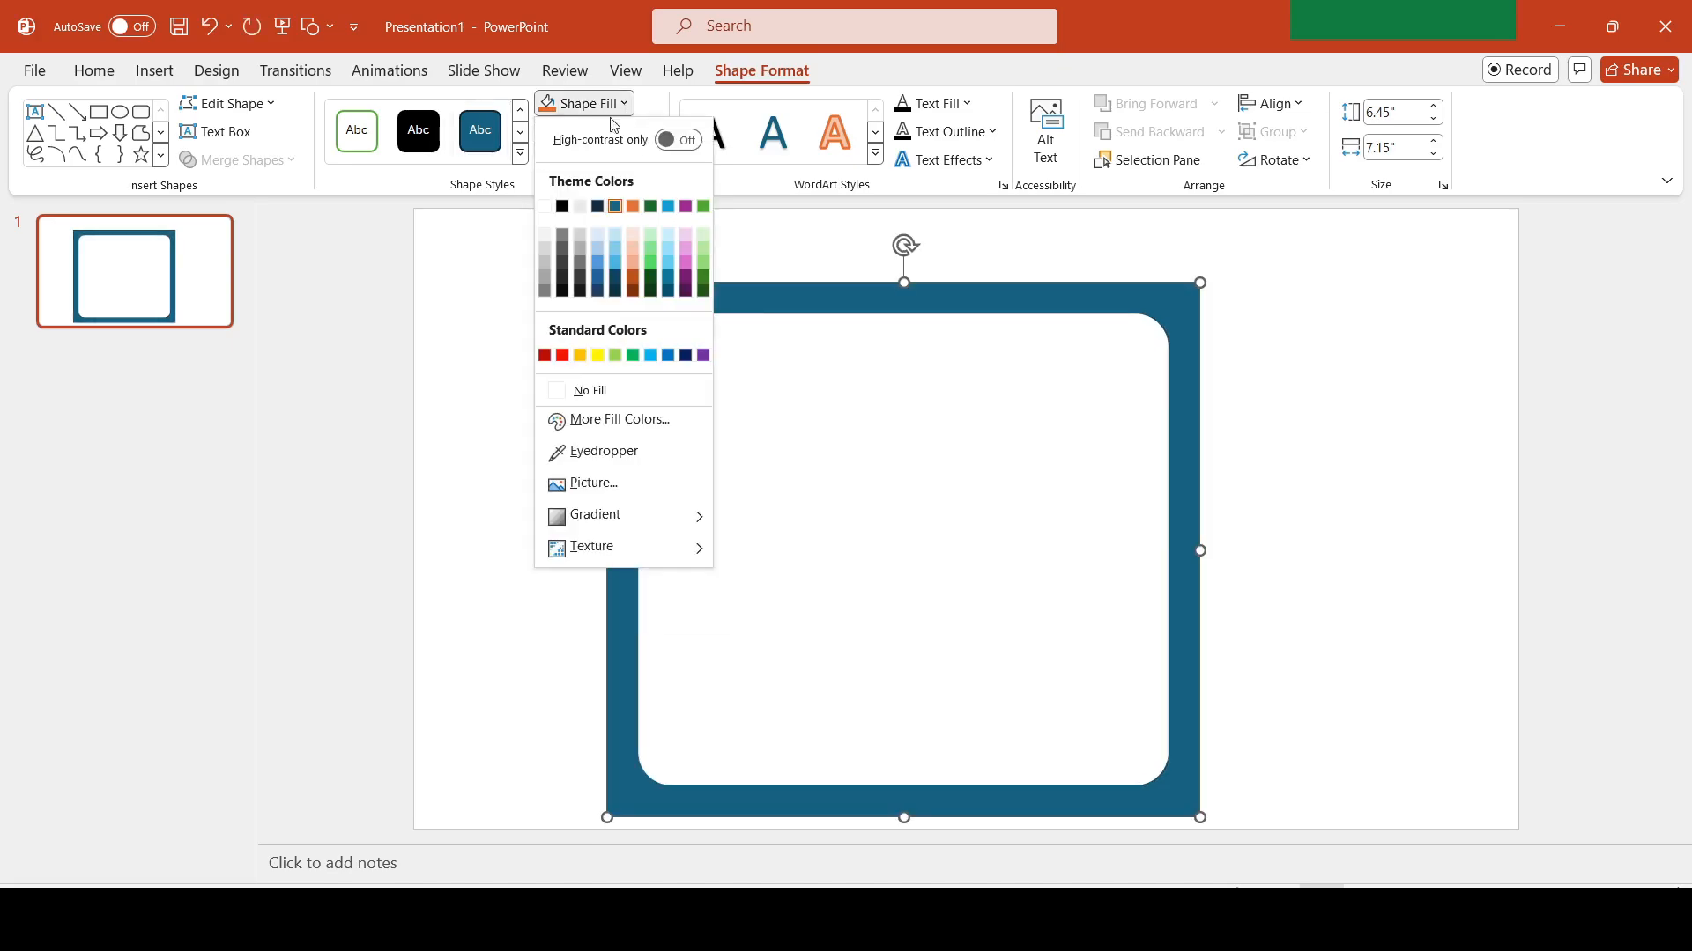
left_click(562, 208)
Step: Copy the black frame and paste it onto the DASHBOARD sheet in Excel
right_click(755, 292)
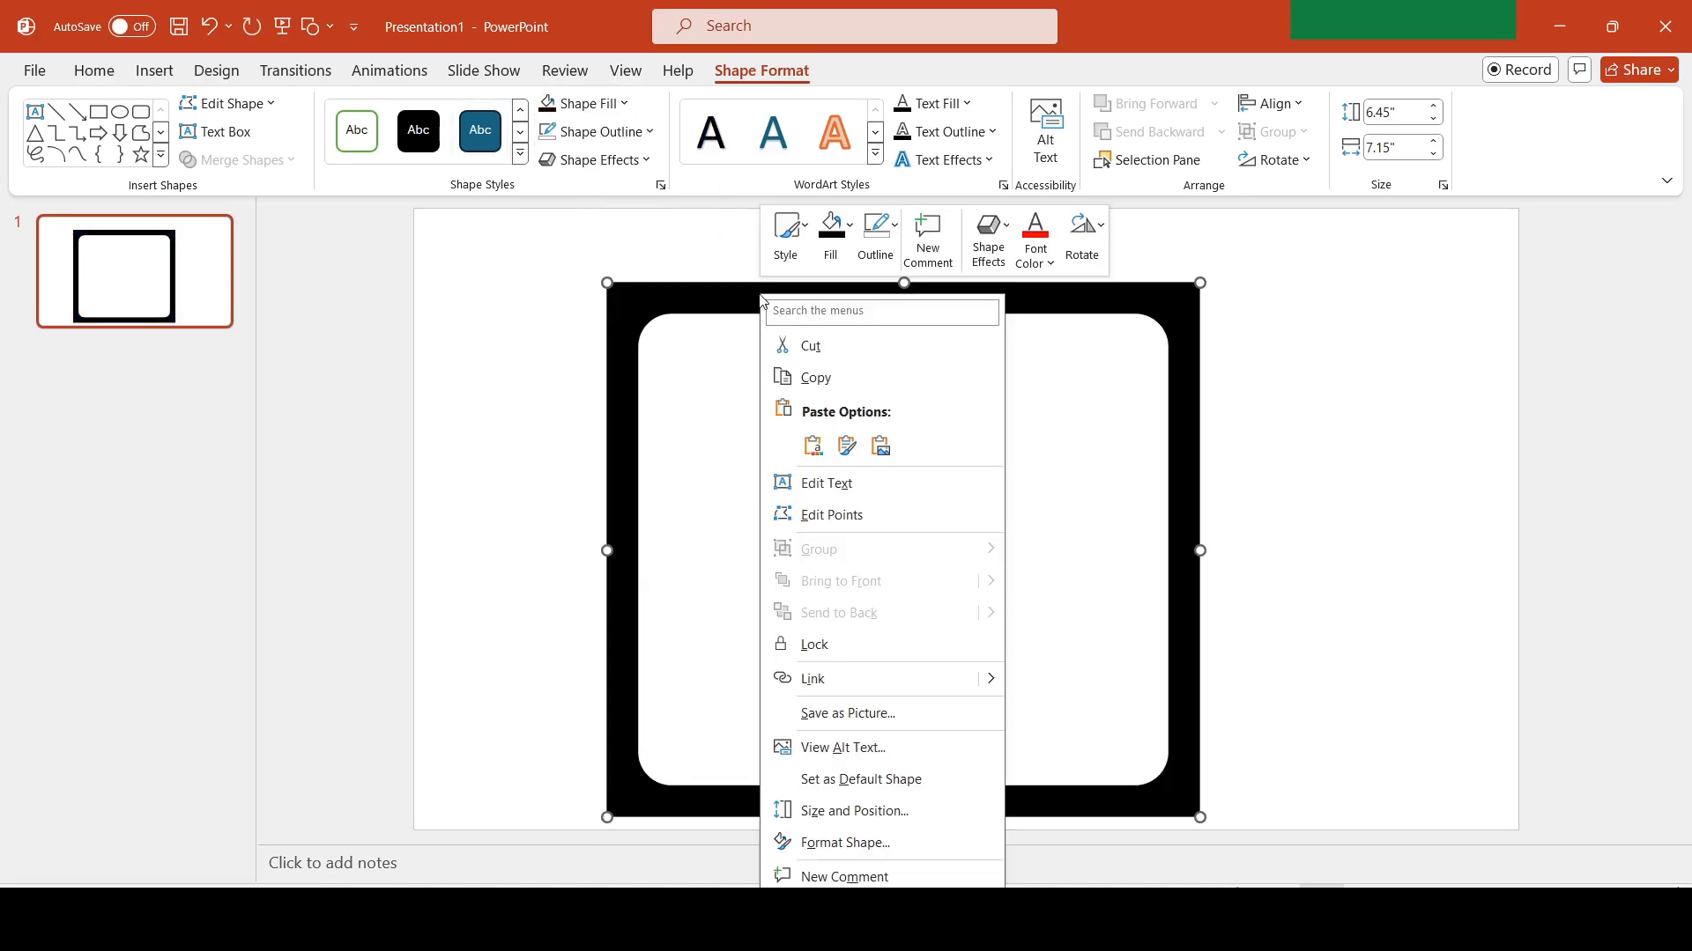
left_click(859, 379)
key("alt+Tab")
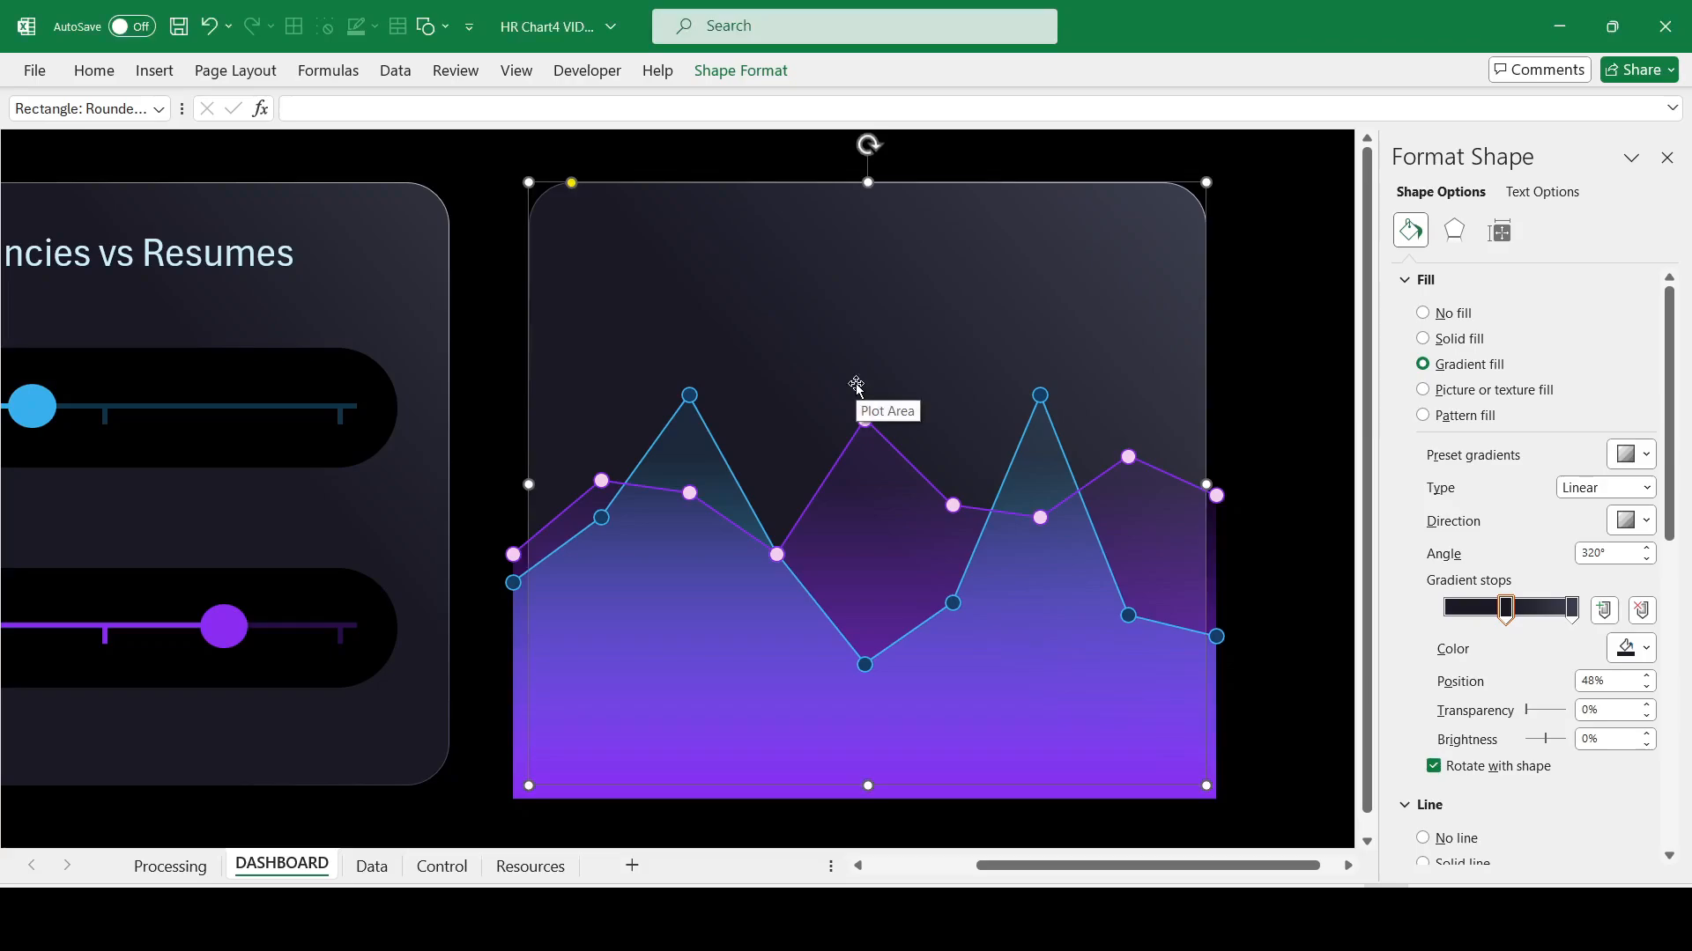
left_click(1261, 234)
key("ctrl+v")
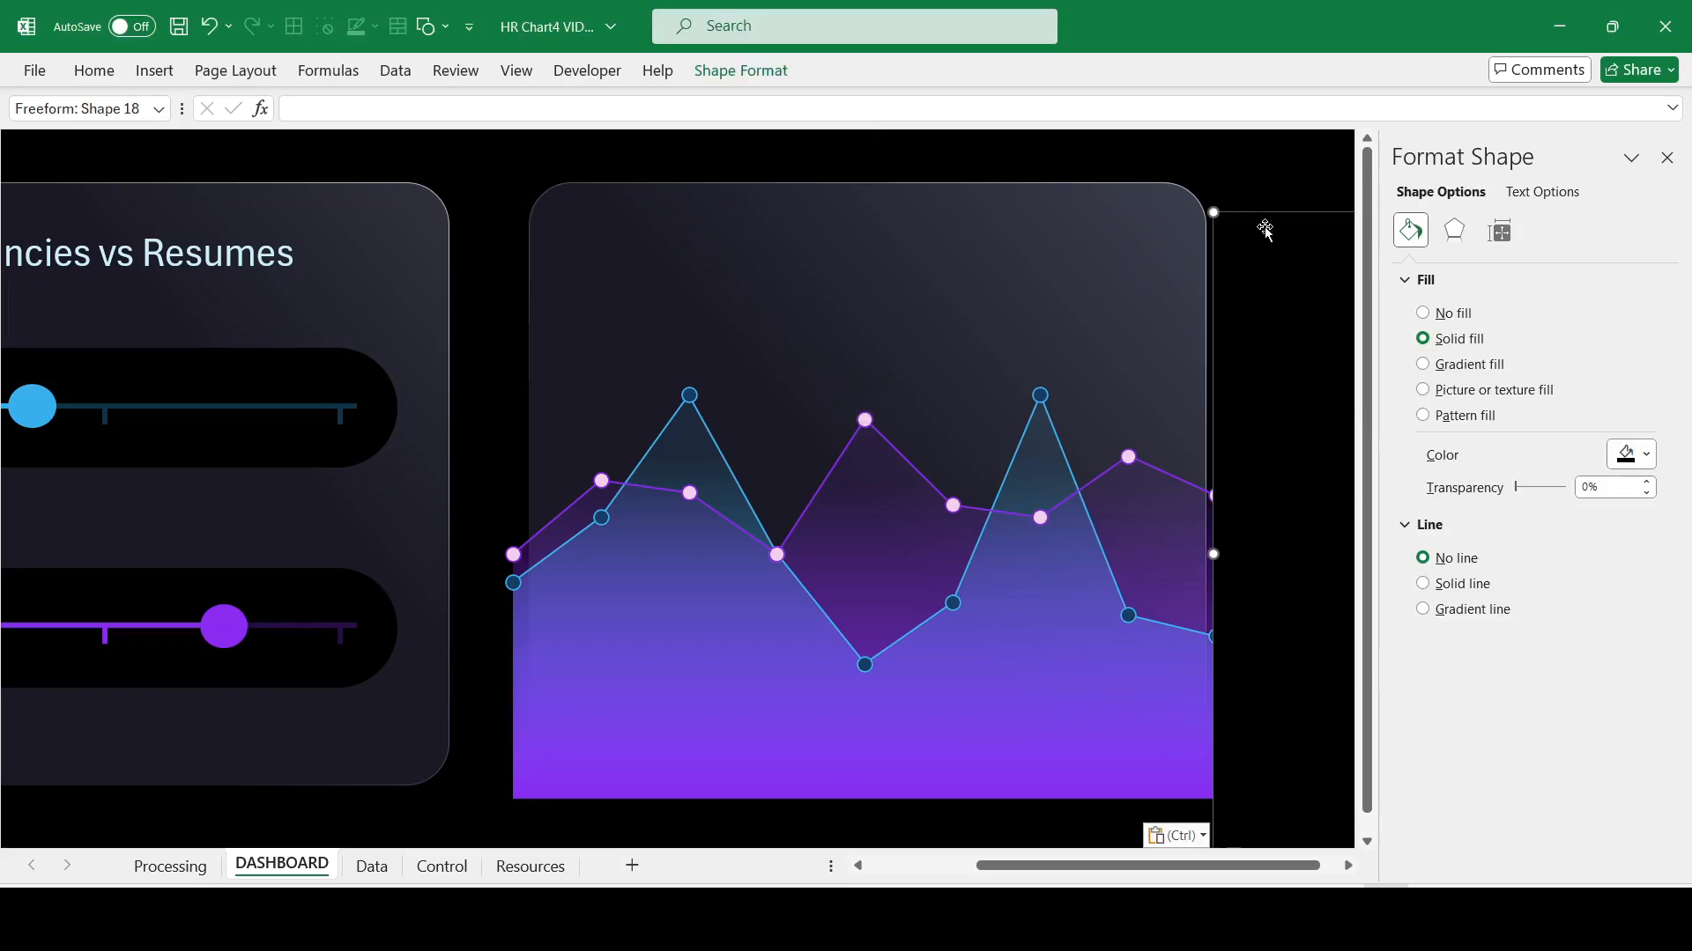
Step: Move the black frame over the chart and nudge it until its rounded opening matches the card's edges
left_click_drag(1266, 227, 538, 170)
key("Up")
key("Up")
key("Up")
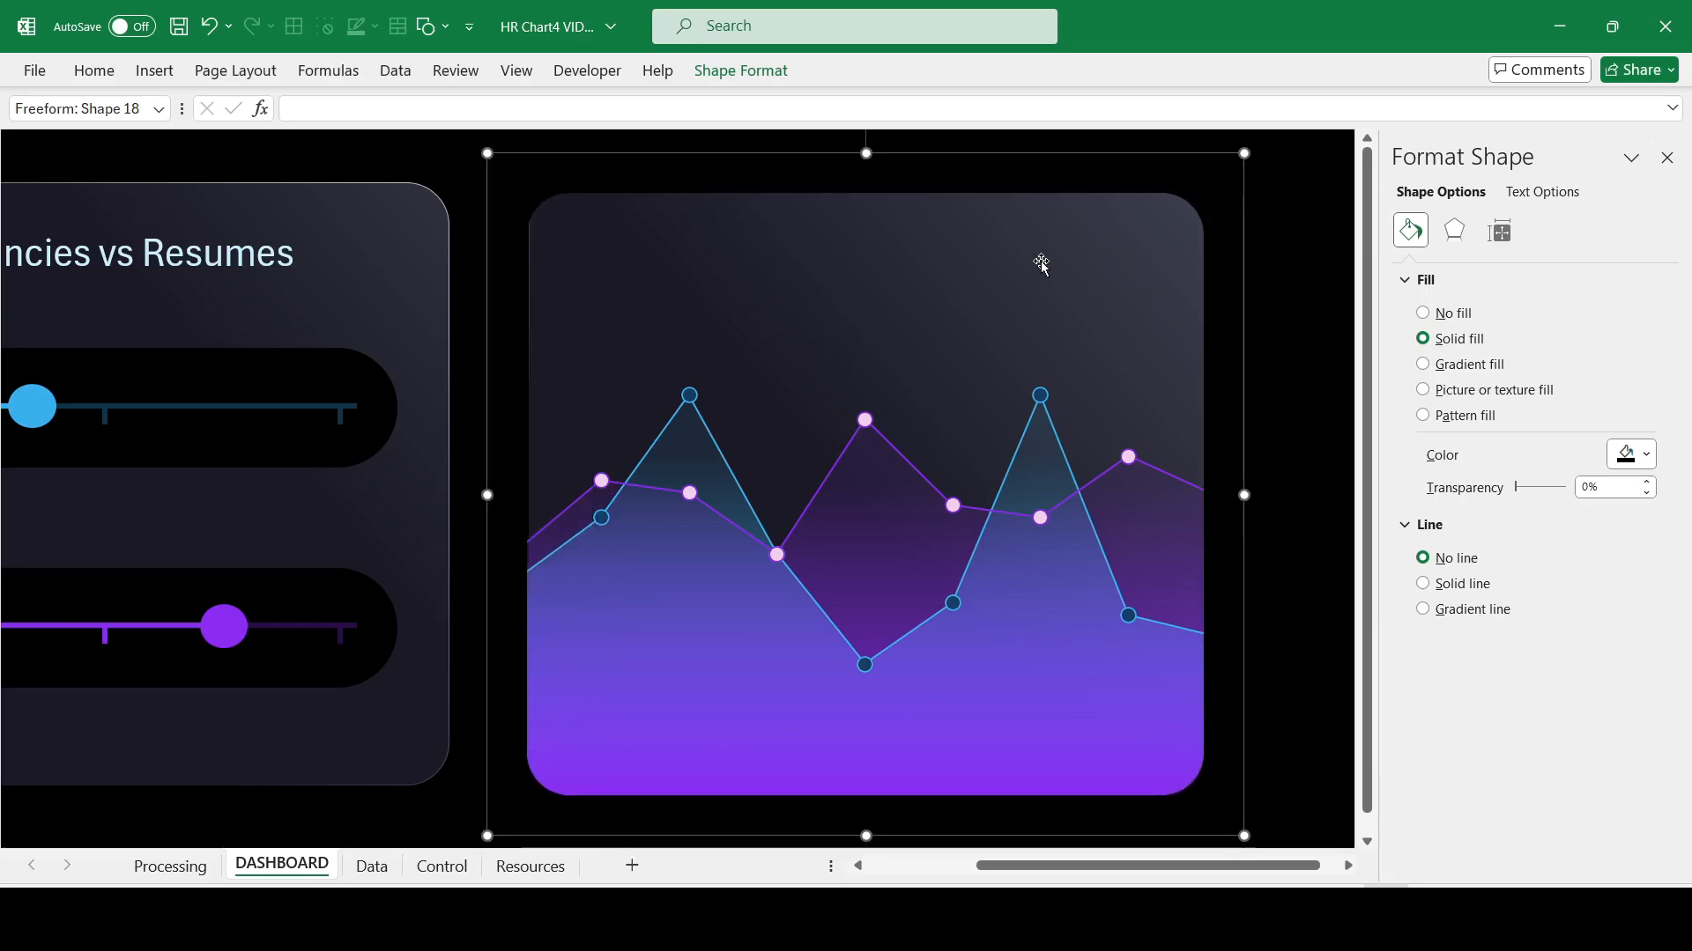
key("Up")
key("Up")
key("Up")
key("Up")
key("Up")
key("Up")
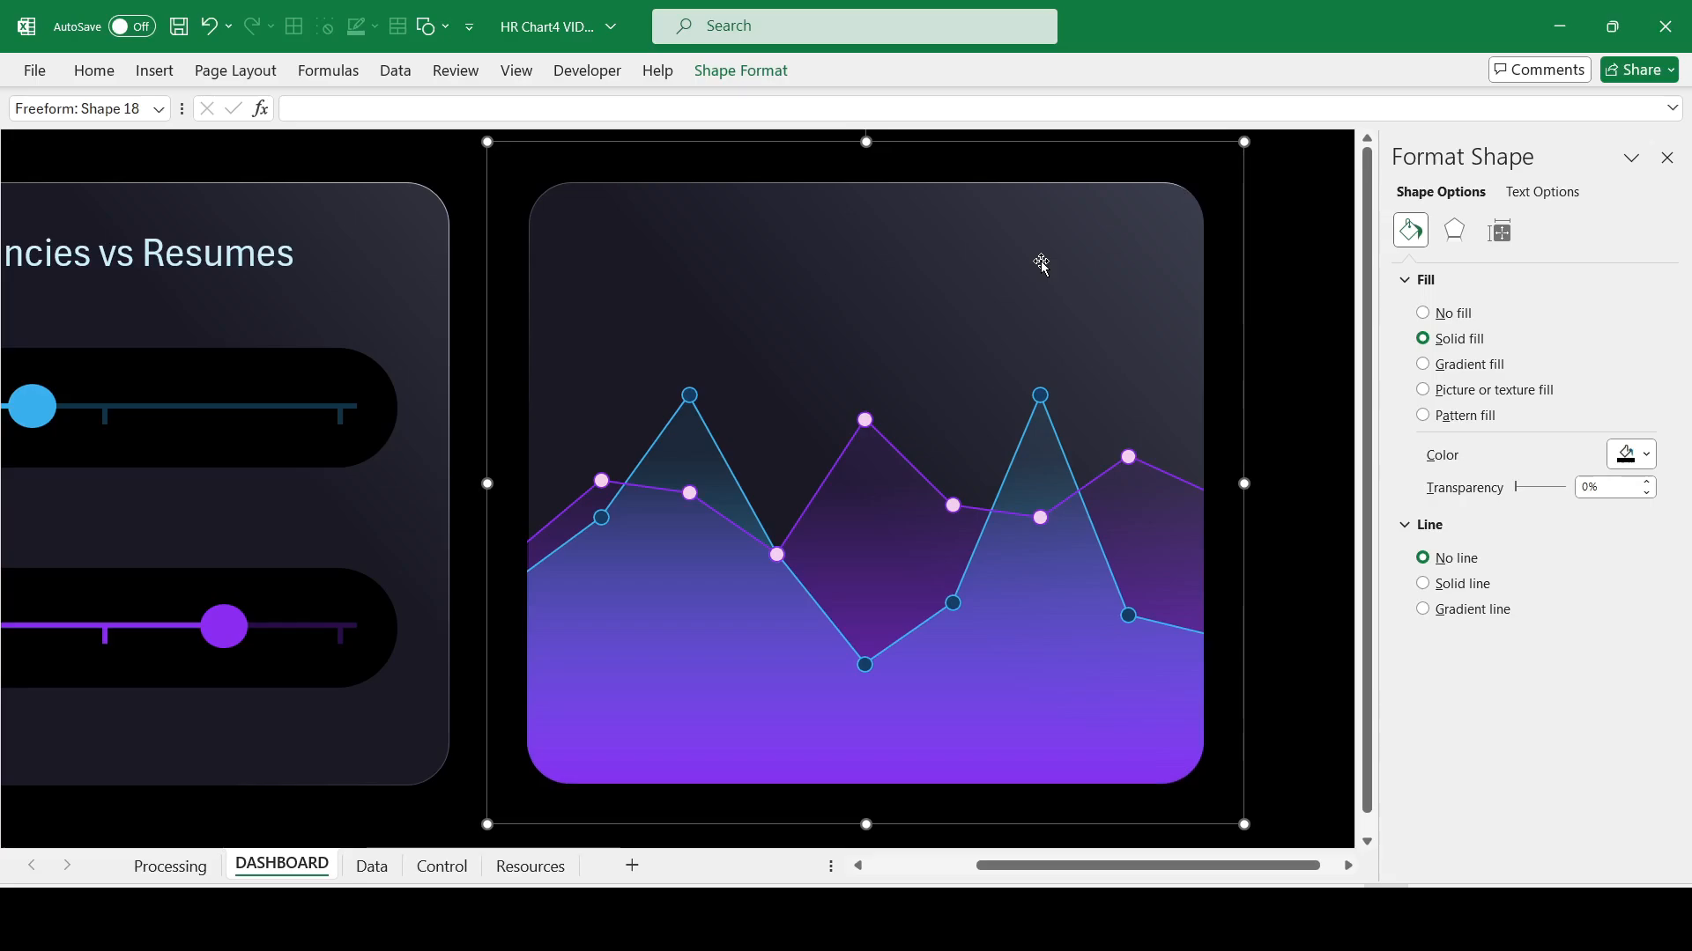
key("Right")
key("Right")
key("Right")
key("Down")
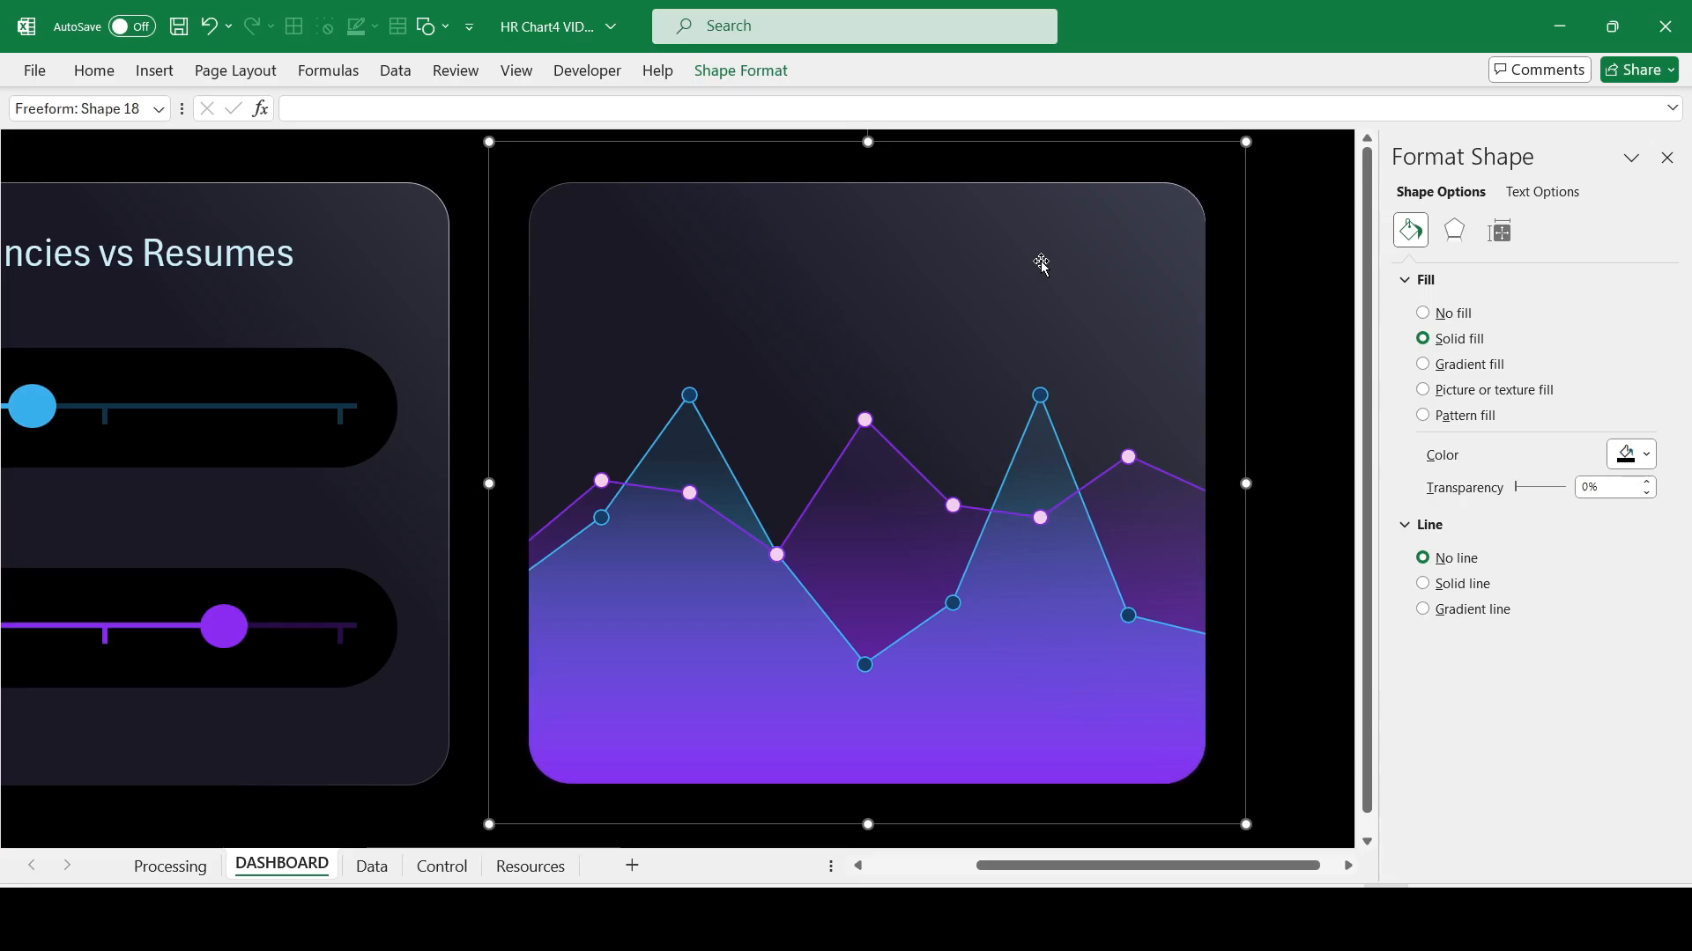
key("Down")
key("Up")
key("Left")
key("Down")
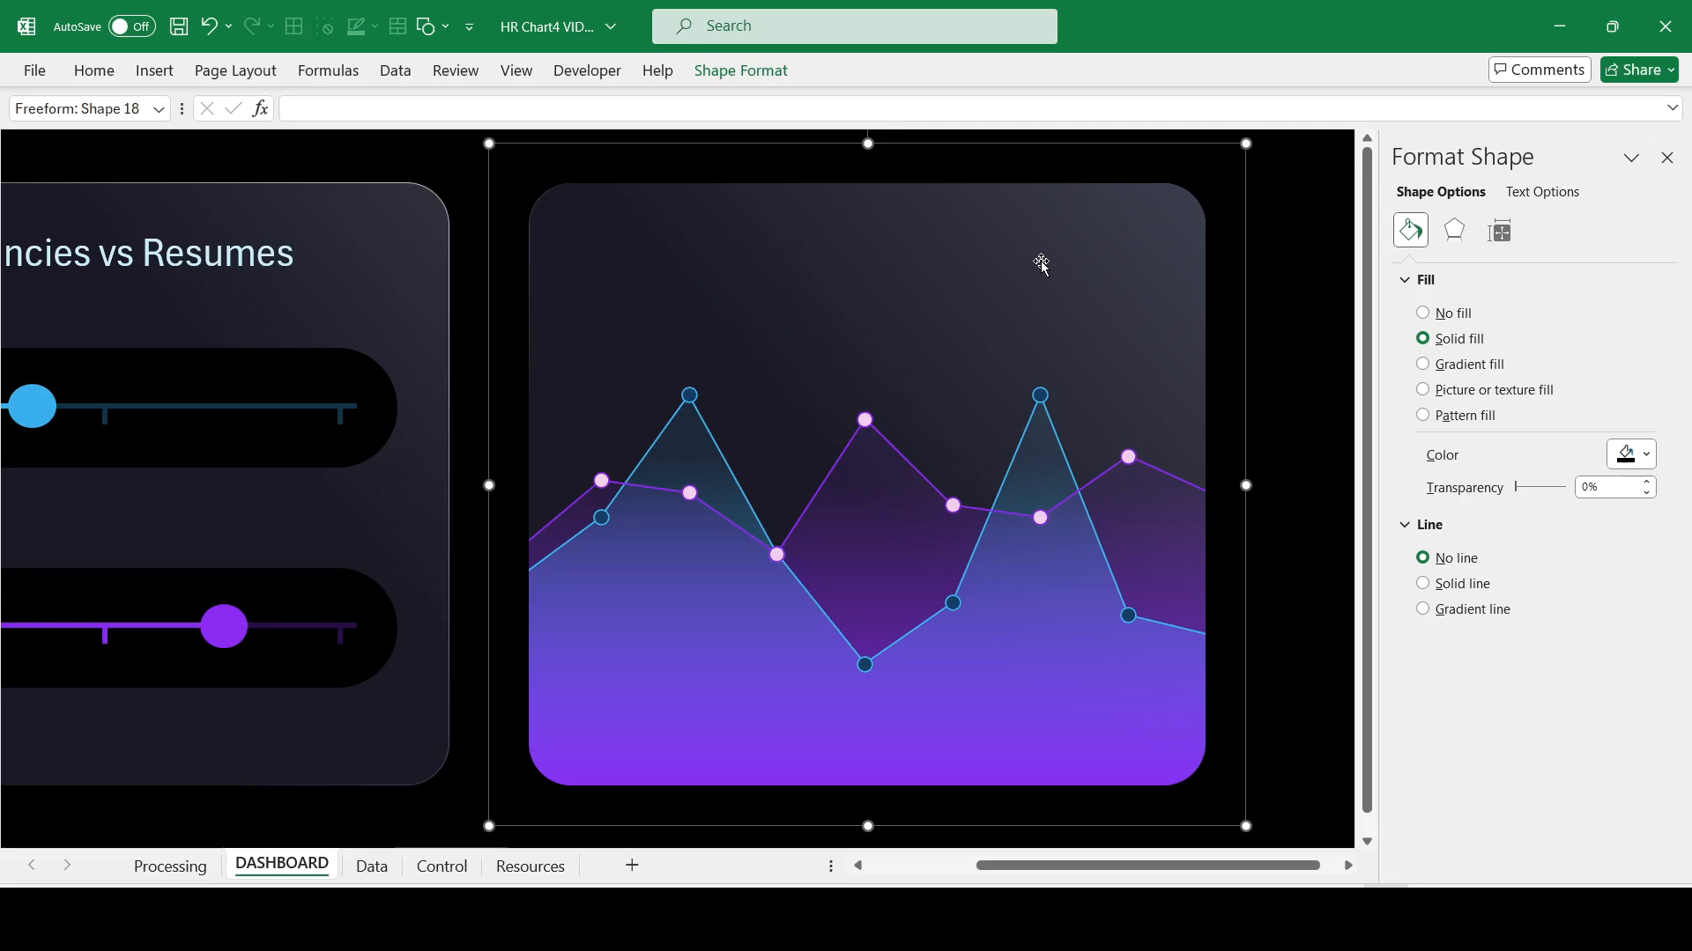
key("Right")
key("Up")
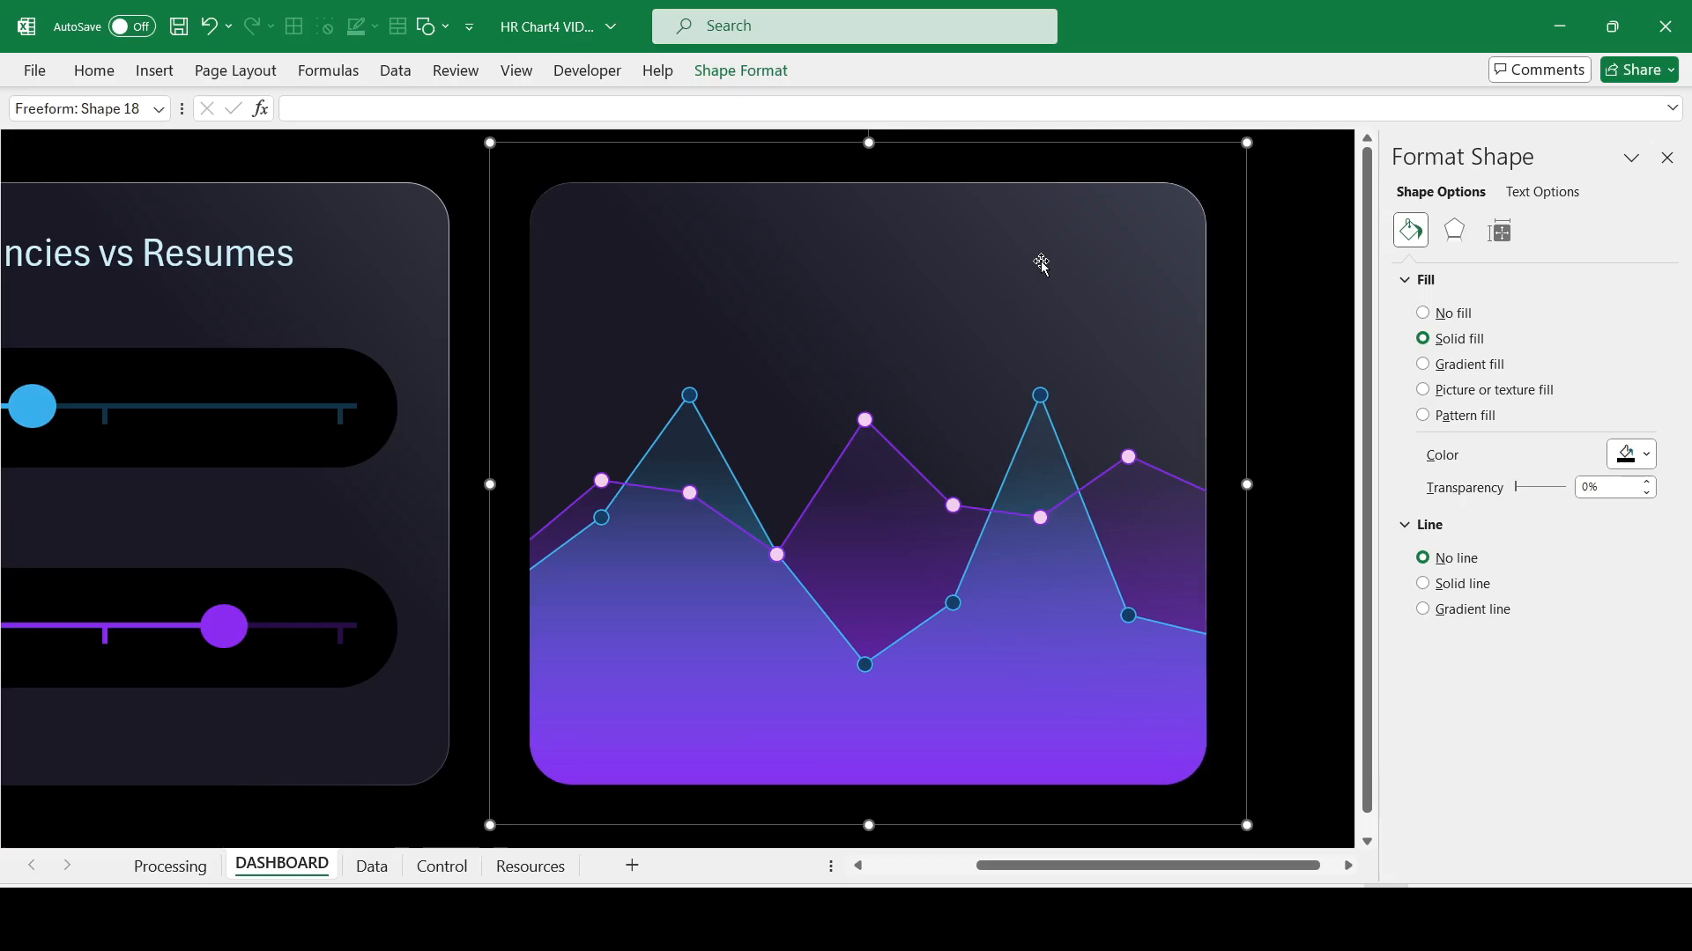
left_click(1313, 395)
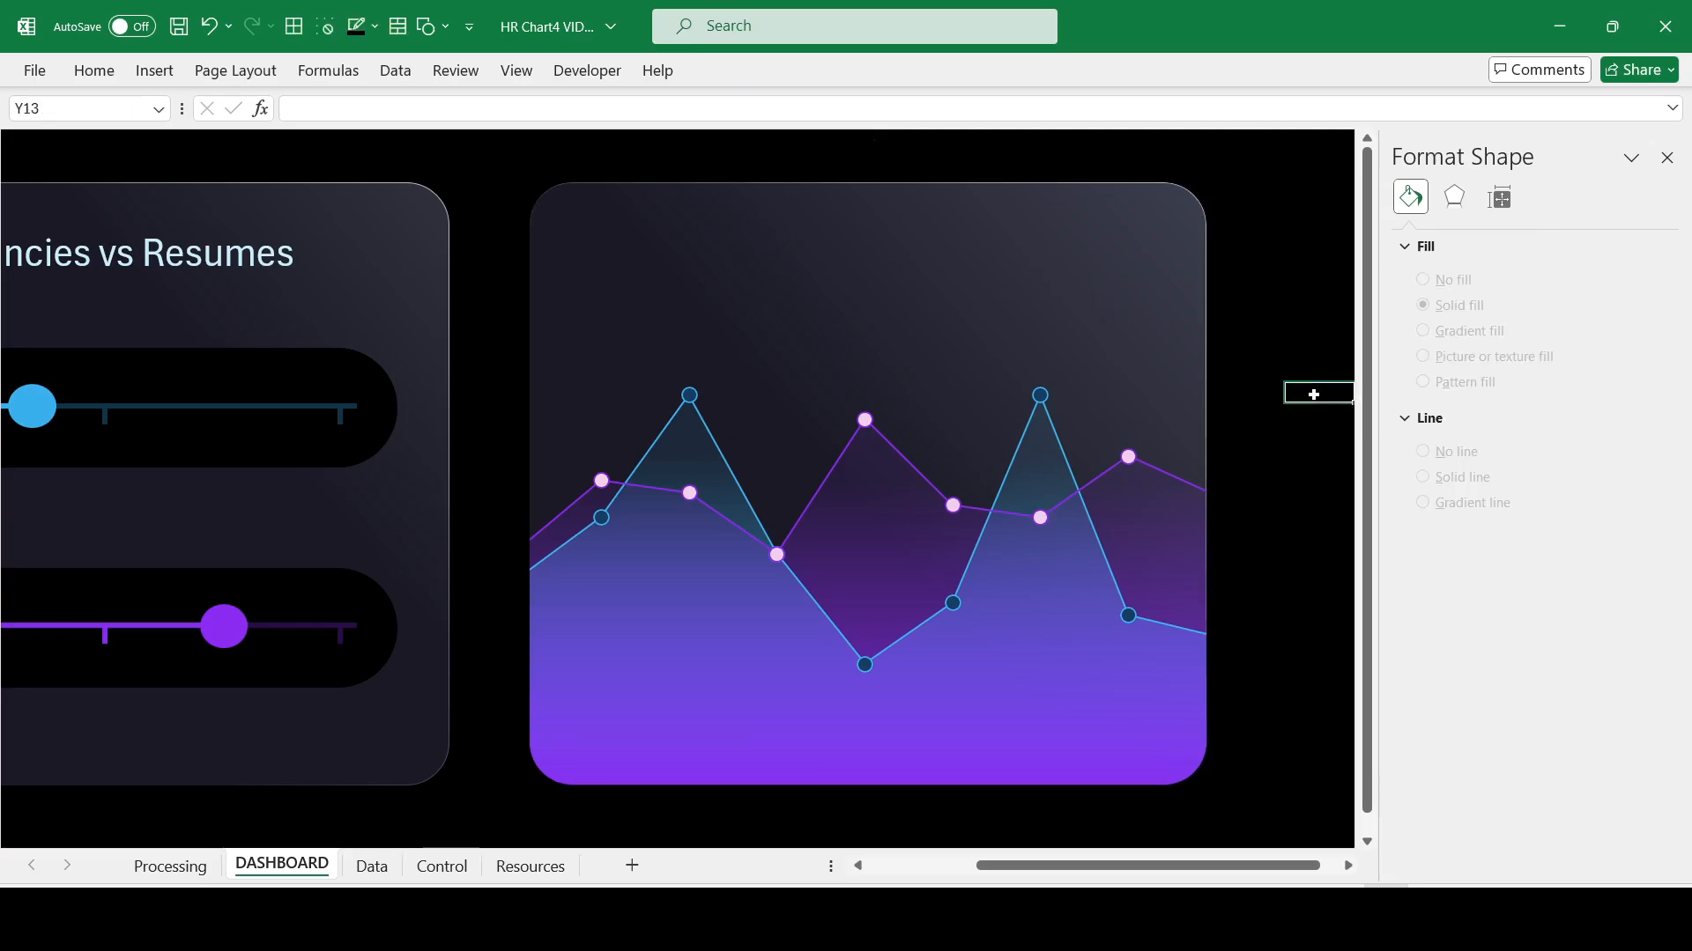
Step: Duplicate the "Vacancies vs Resumes" title text box onto the chart card and align it to the card's horizontal center
left_click(221, 258)
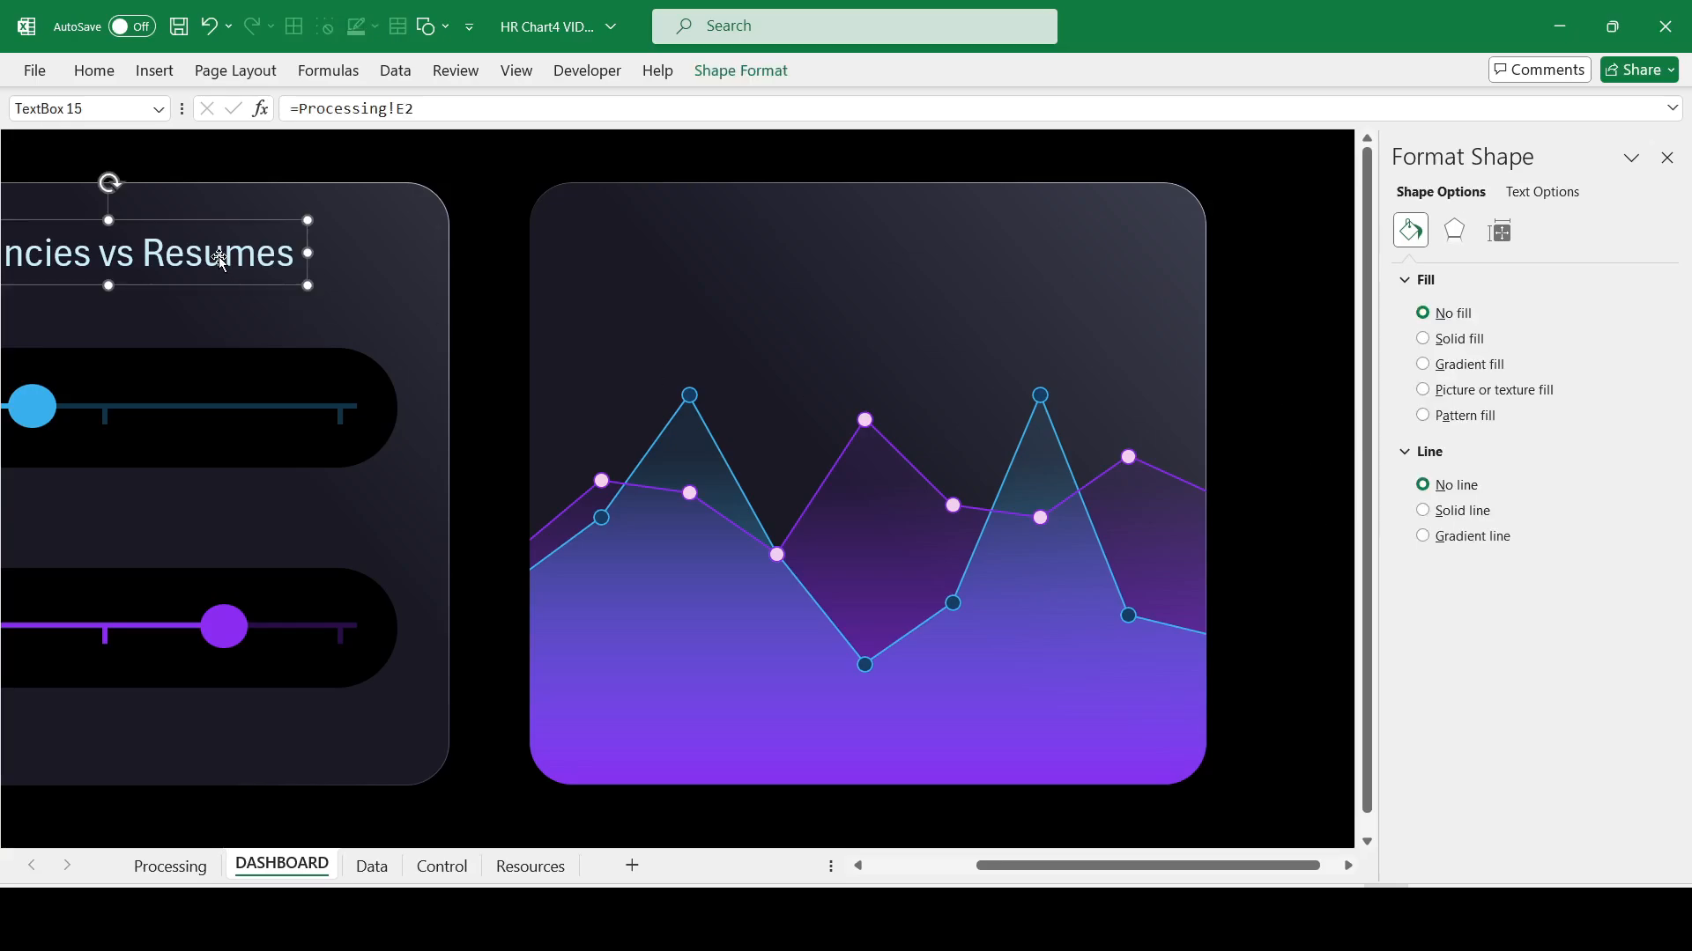
left_click_drag(218, 256, 999, 259)
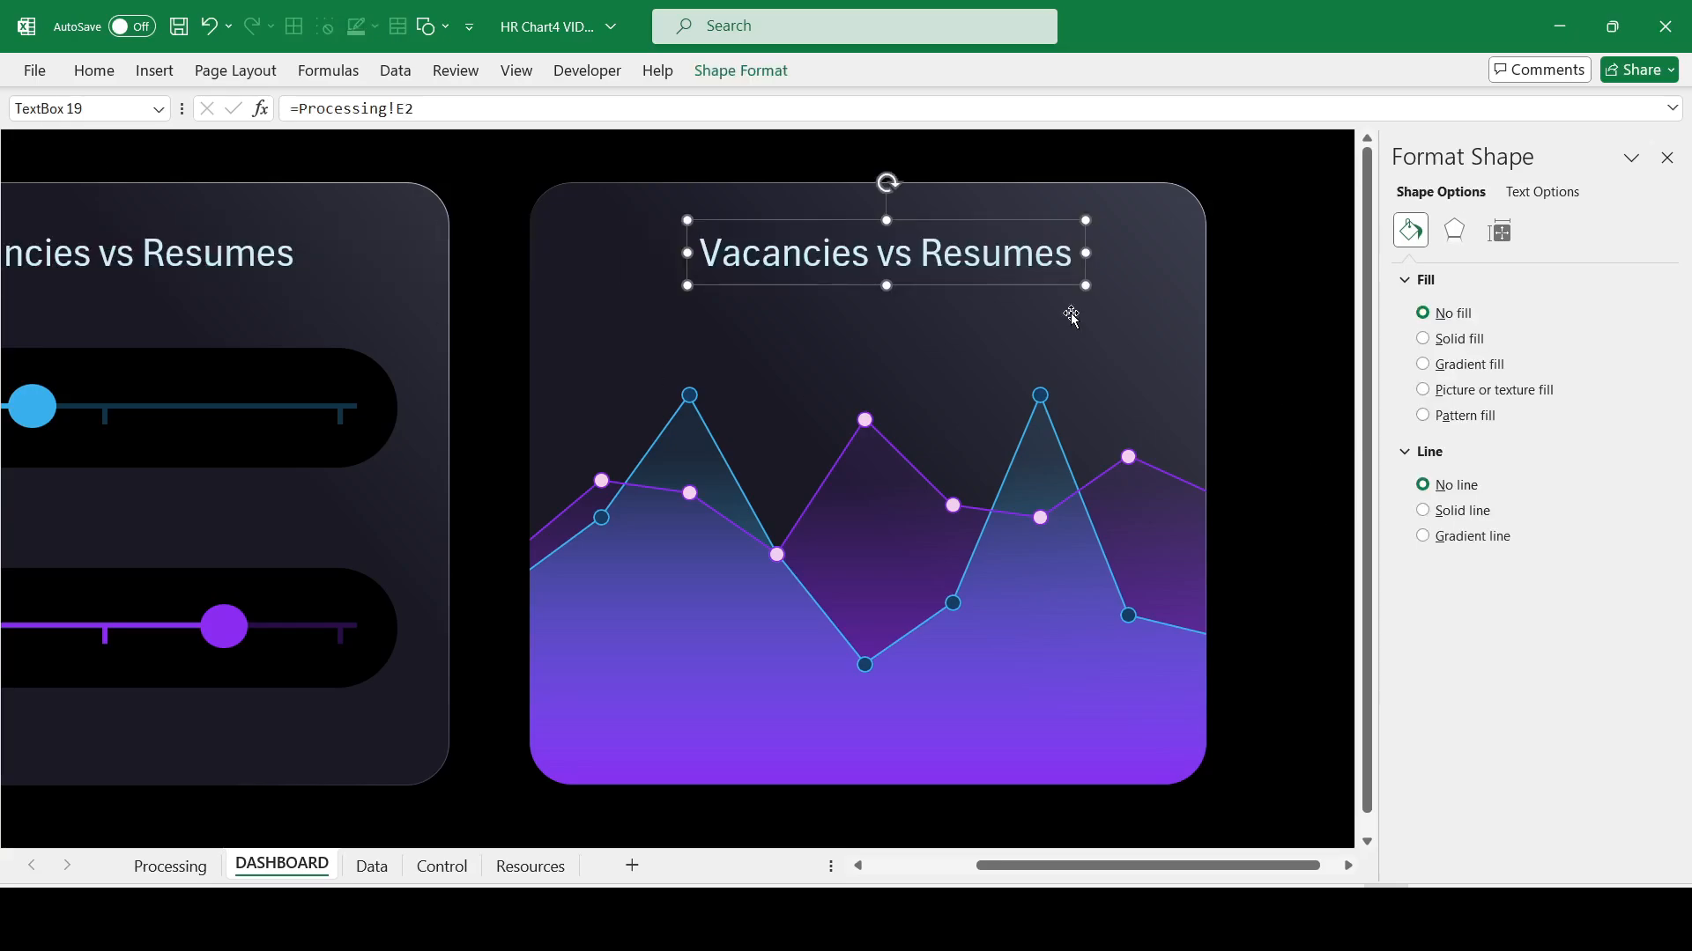
left_click(753, 183, "shift")
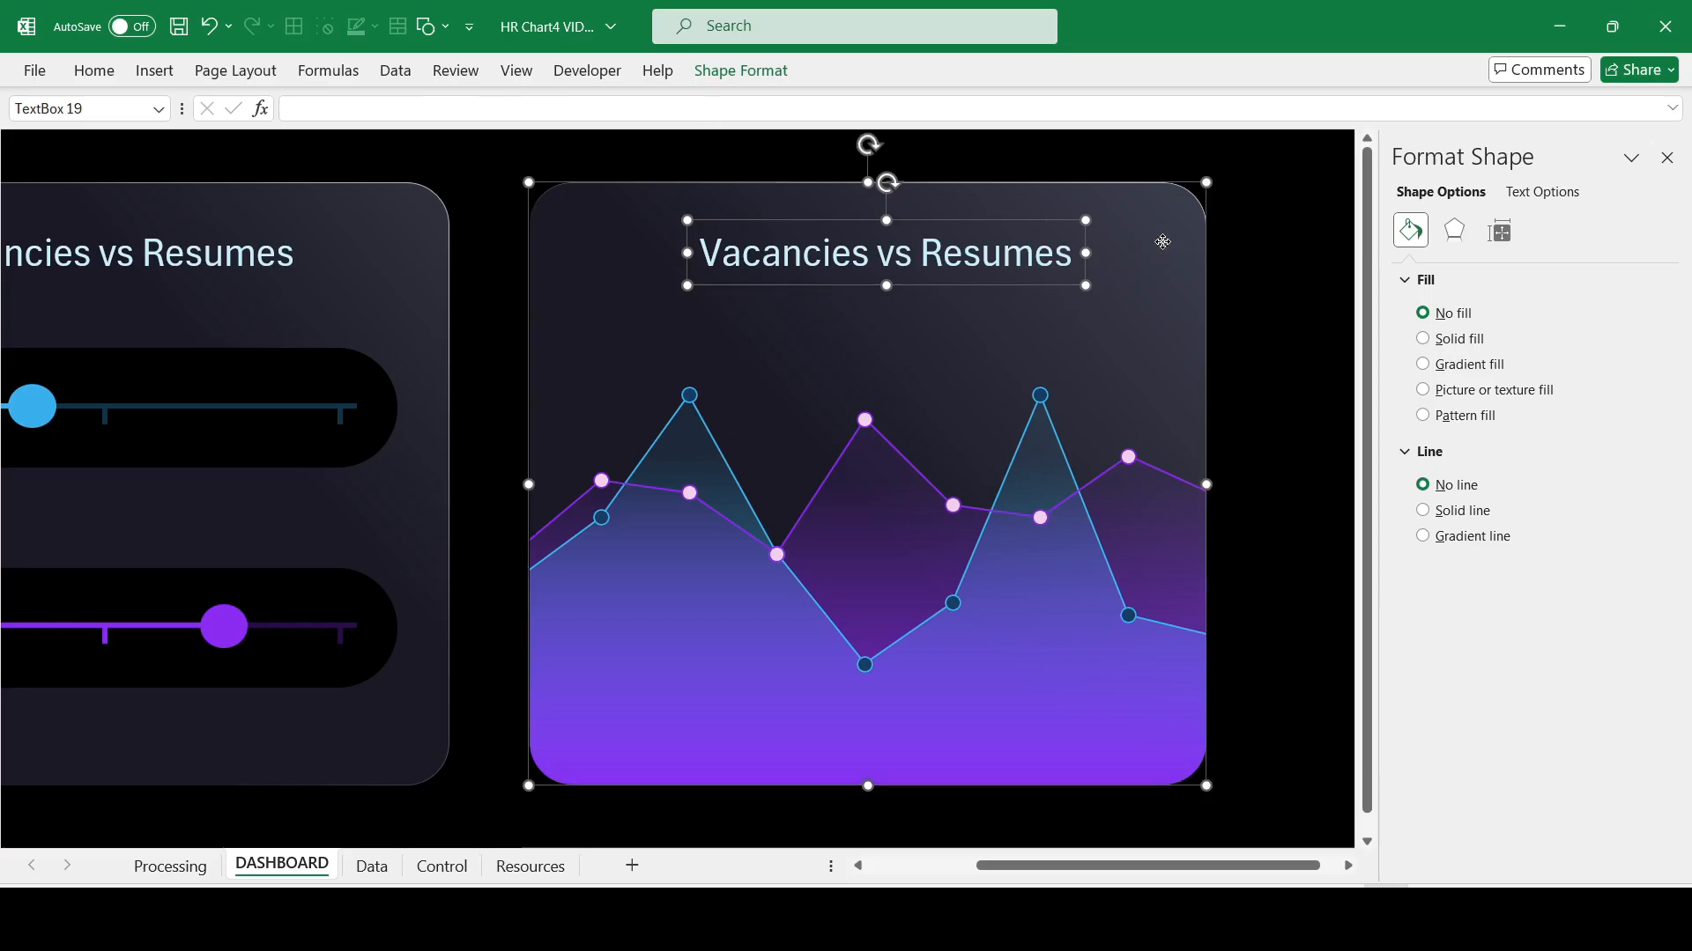
left_click(740, 70)
left_click(1251, 103)
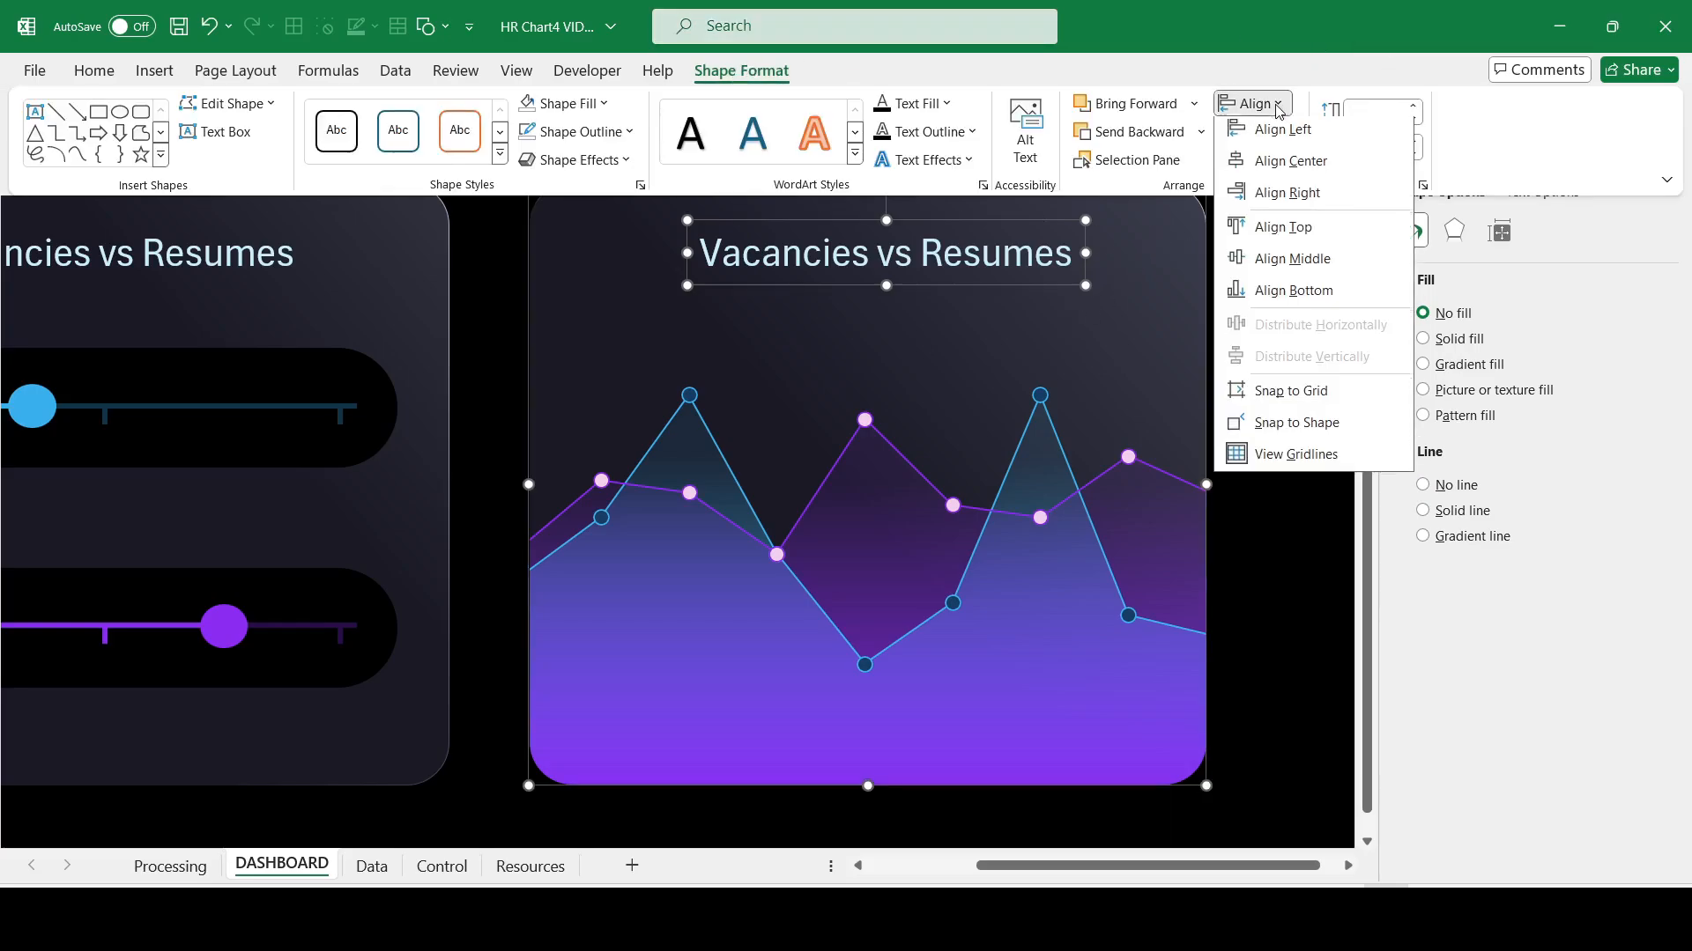
left_click(1292, 162)
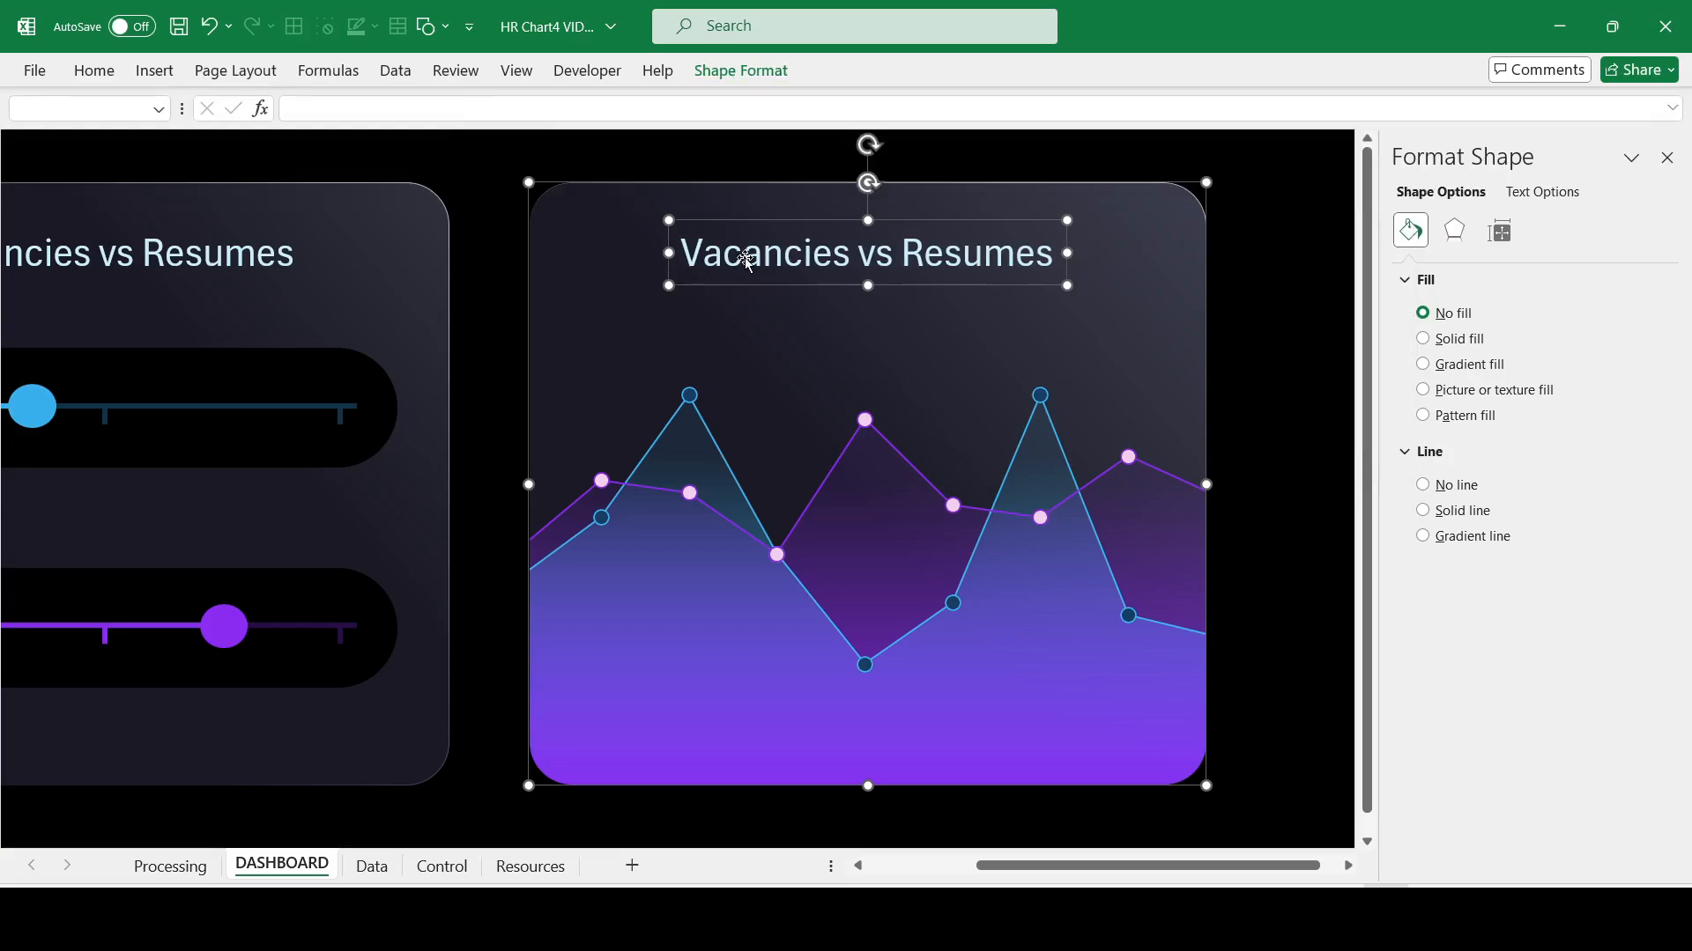
scroll(826, 757, "down", 1)
left_click(820, 770)
scroll(812, 687, "up", 1)
Step: Link the chart card's duplicated title text box to cell A2 on the Processing sheet
left_click(762, 252)
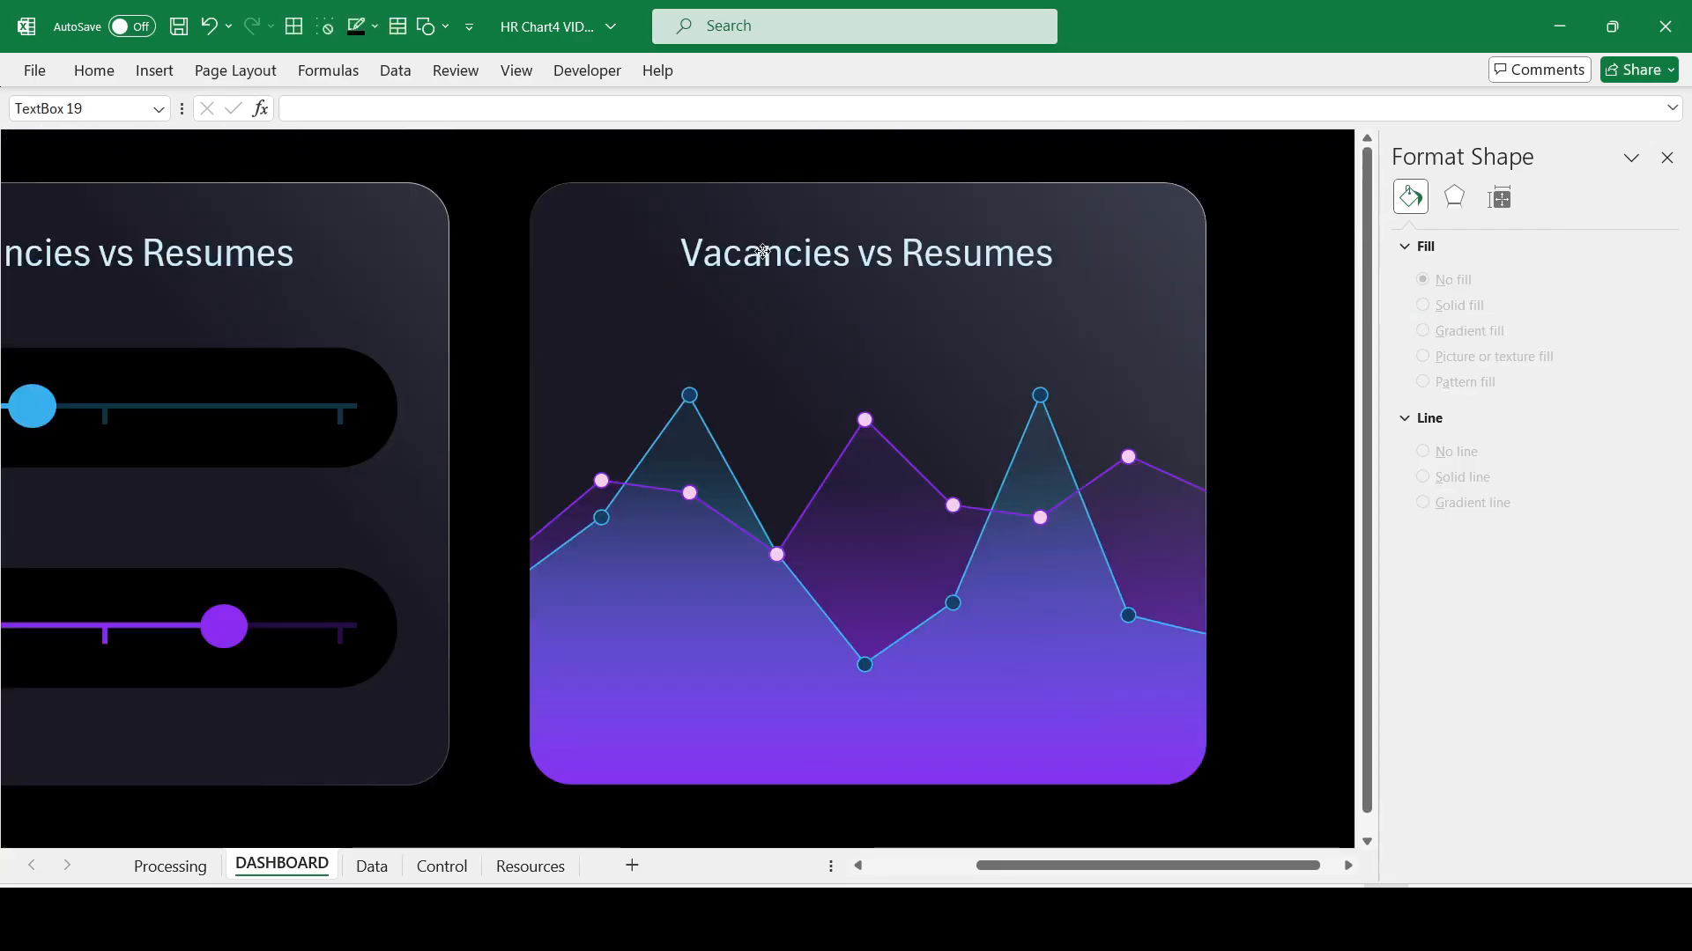
left_click_drag(465, 107, 69, 58)
type("=")
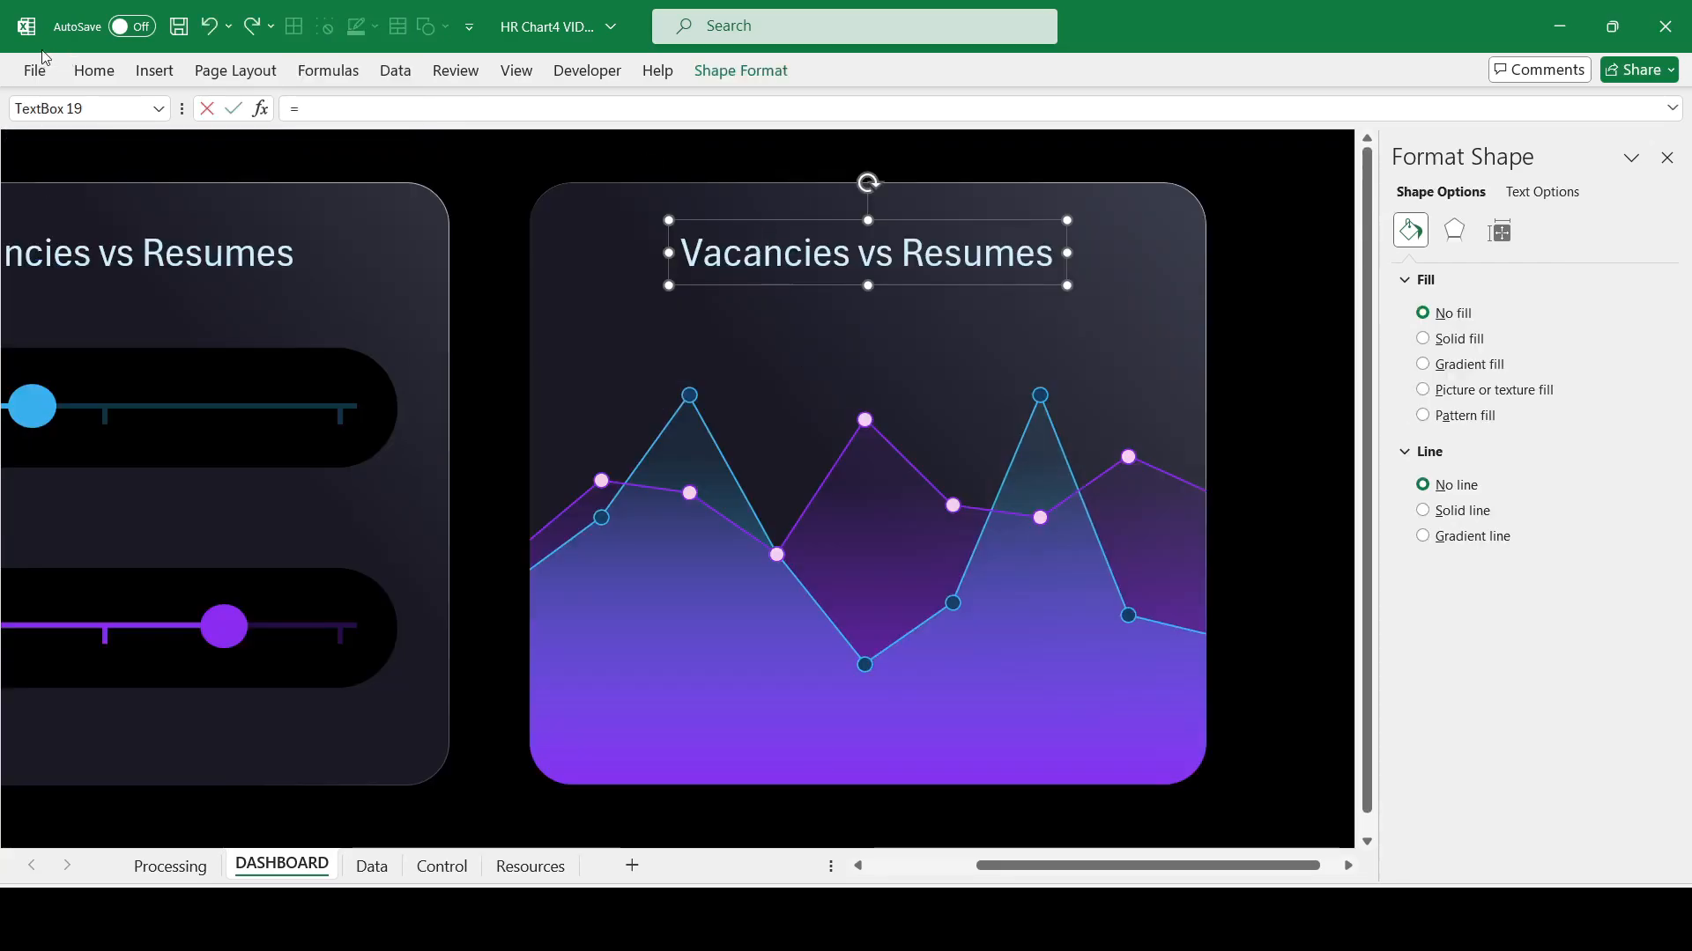
left_click(168, 865)
left_click(59, 190)
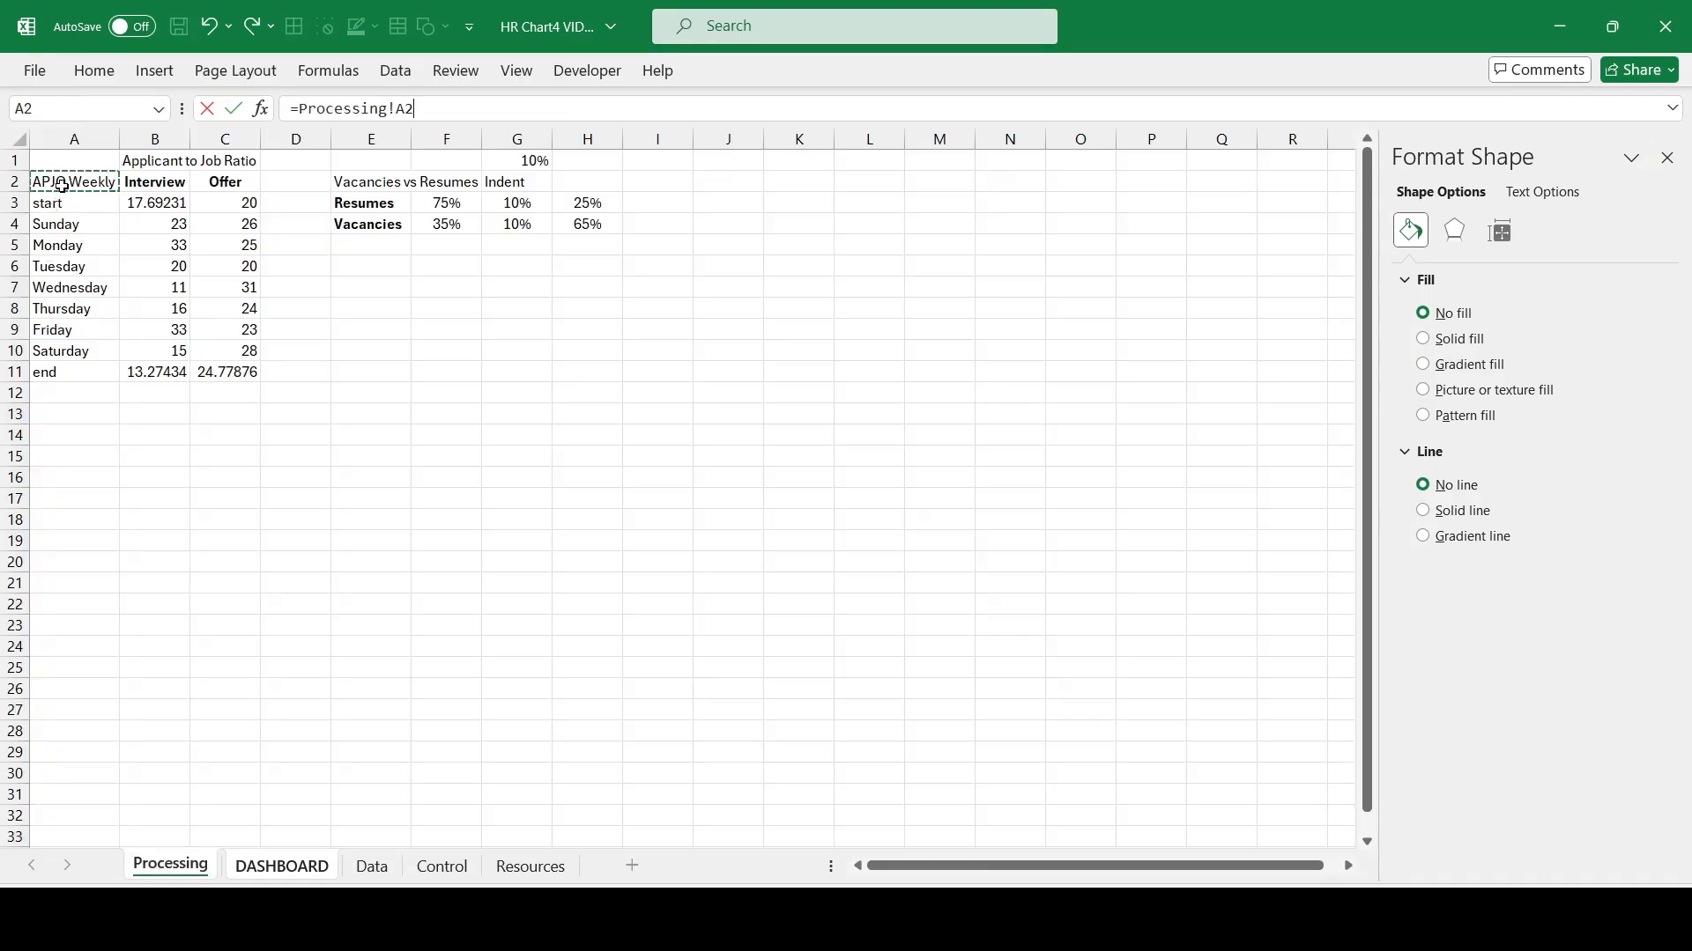
key("Return")
Step: Copy the formatting of the "Vacancies vs Resumes" title onto the "APJO Weekly" title
left_click(120, 247)
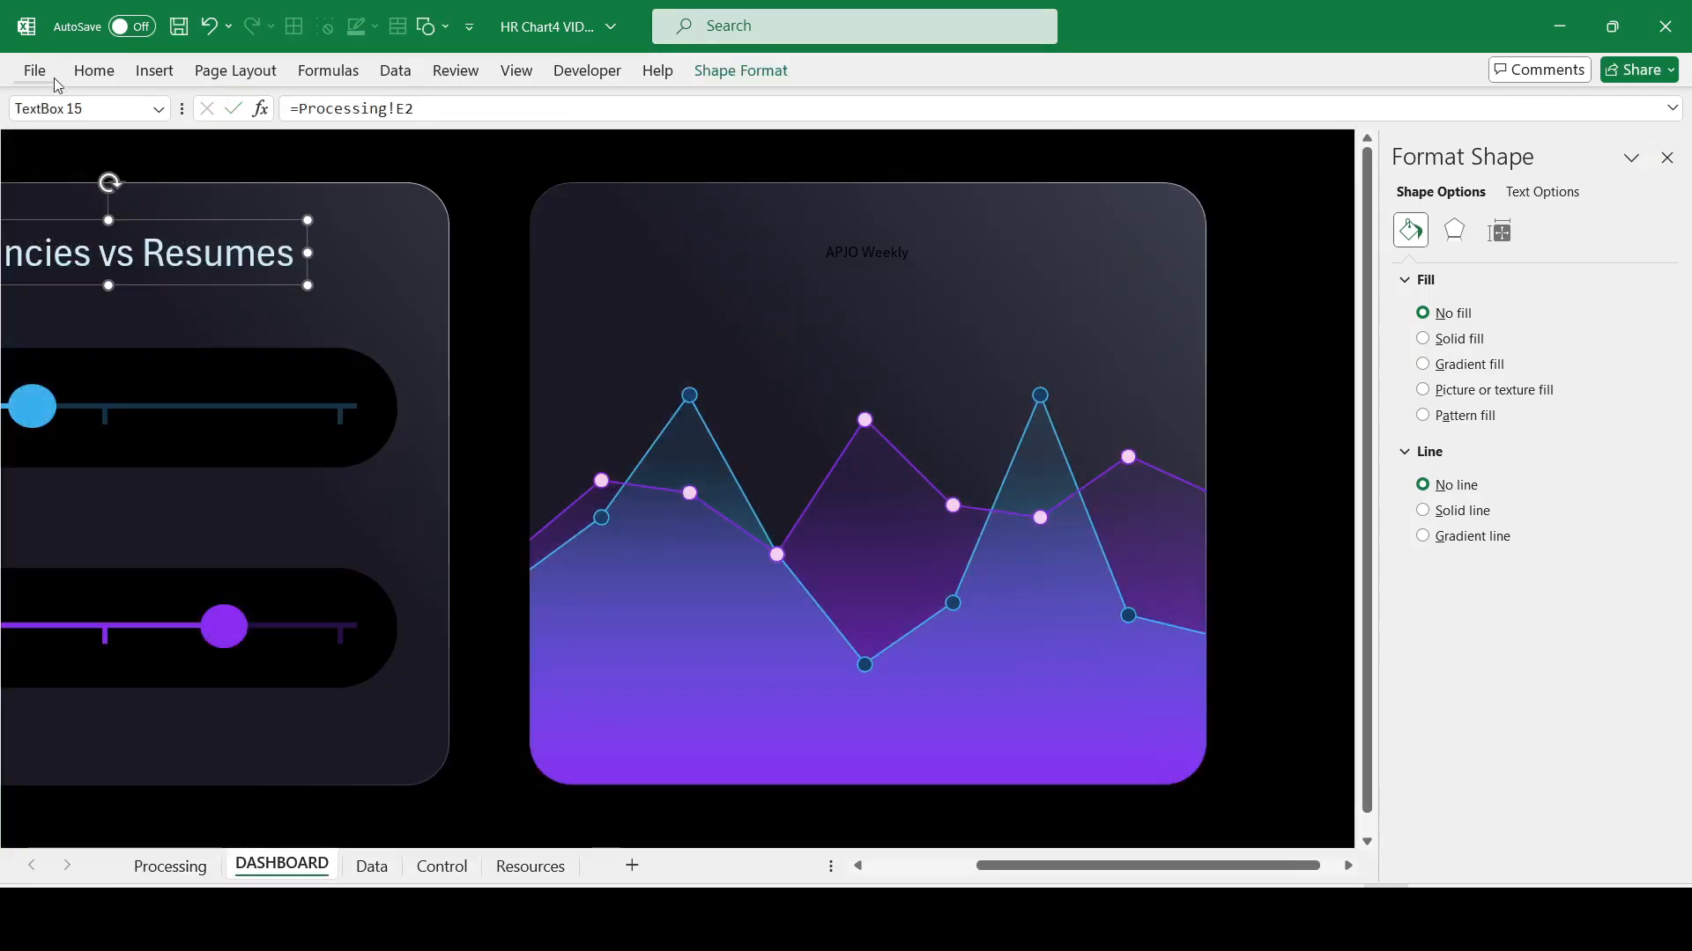
left_click(94, 70)
left_click(82, 158)
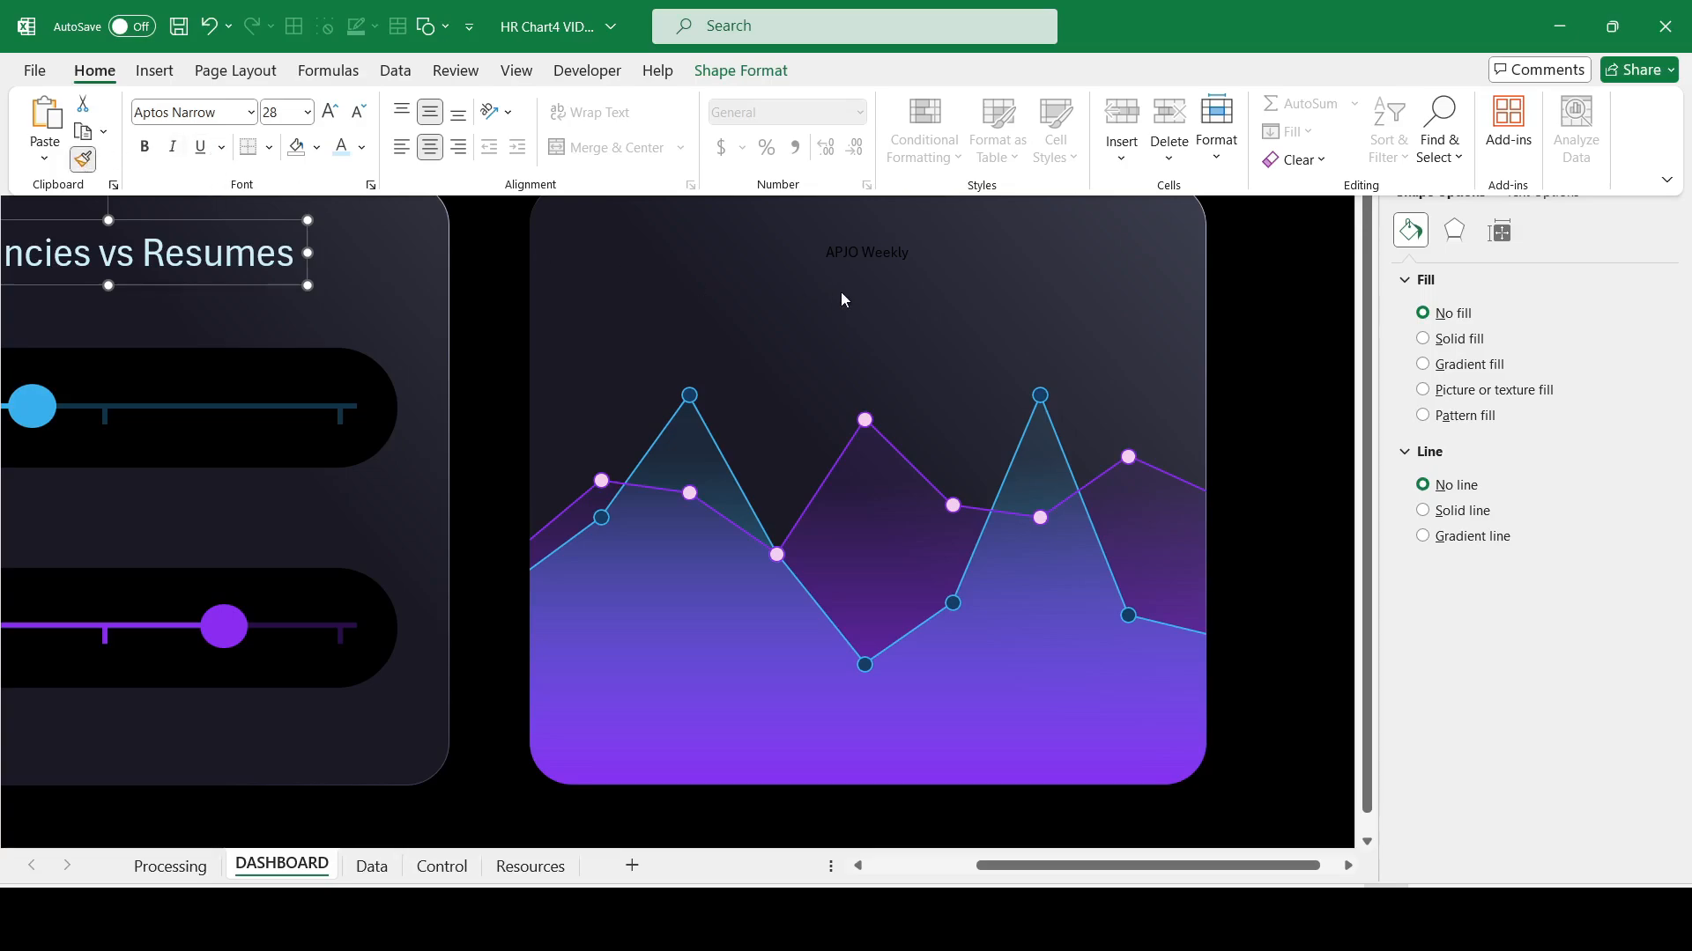
left_click(854, 253)
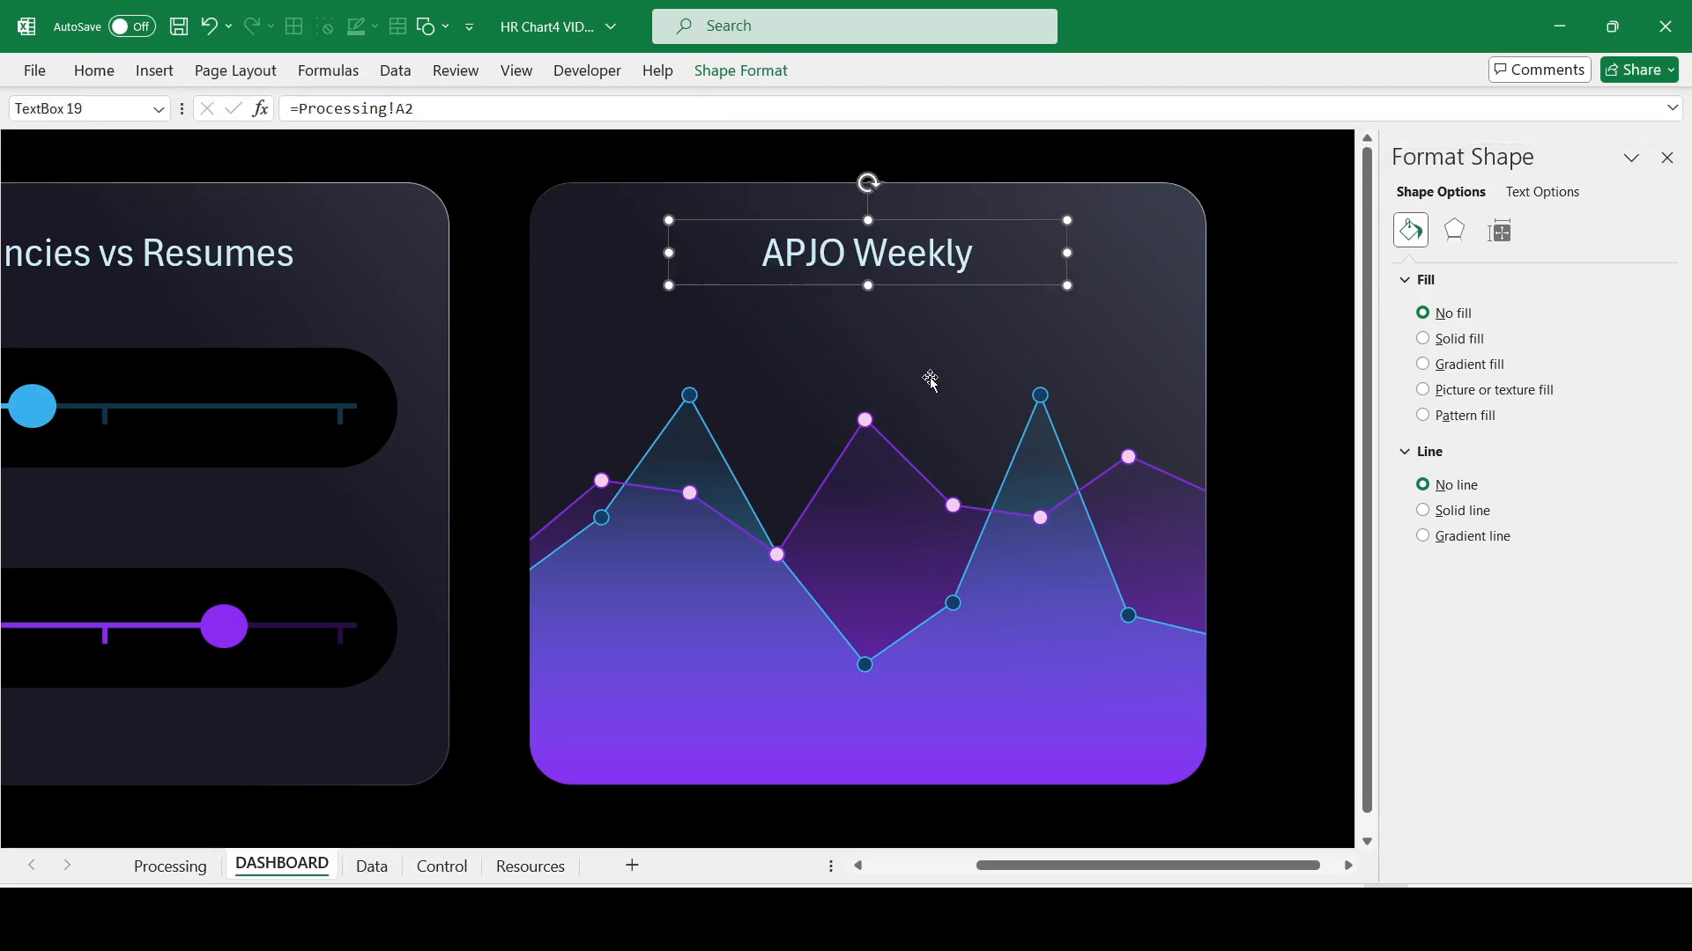
Step: Save the workbook and close the Format Shape pane to show both dashboard cards together
left_click(176, 34)
left_click(1283, 692)
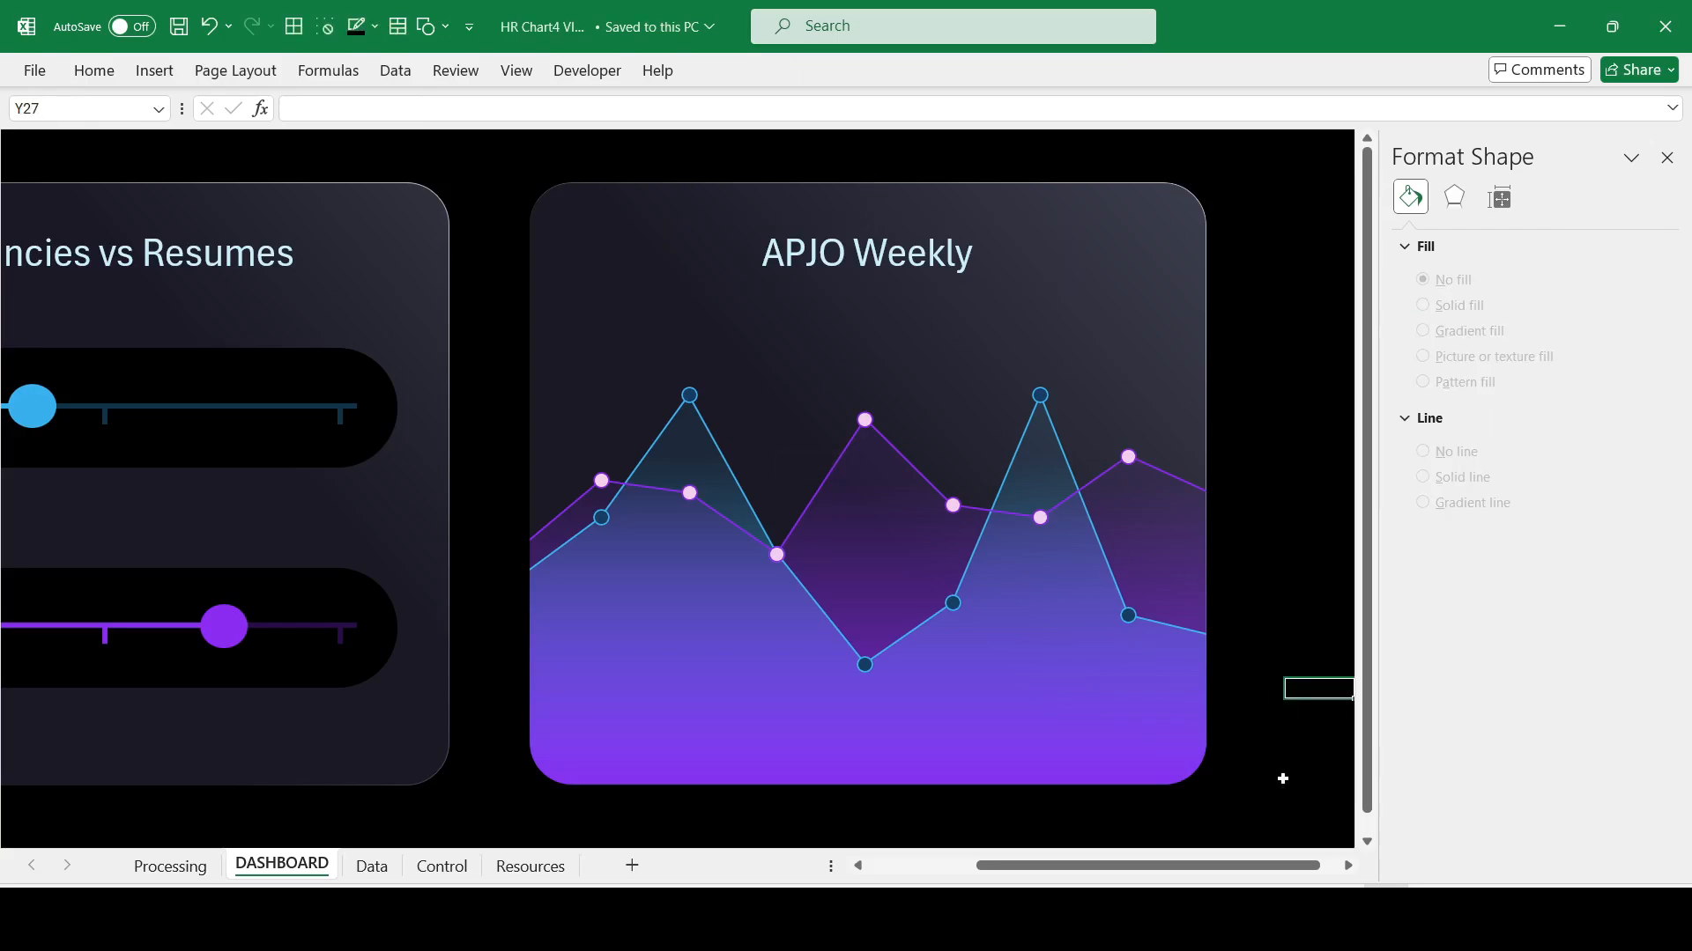
left_click_drag(1182, 869, 1107, 872)
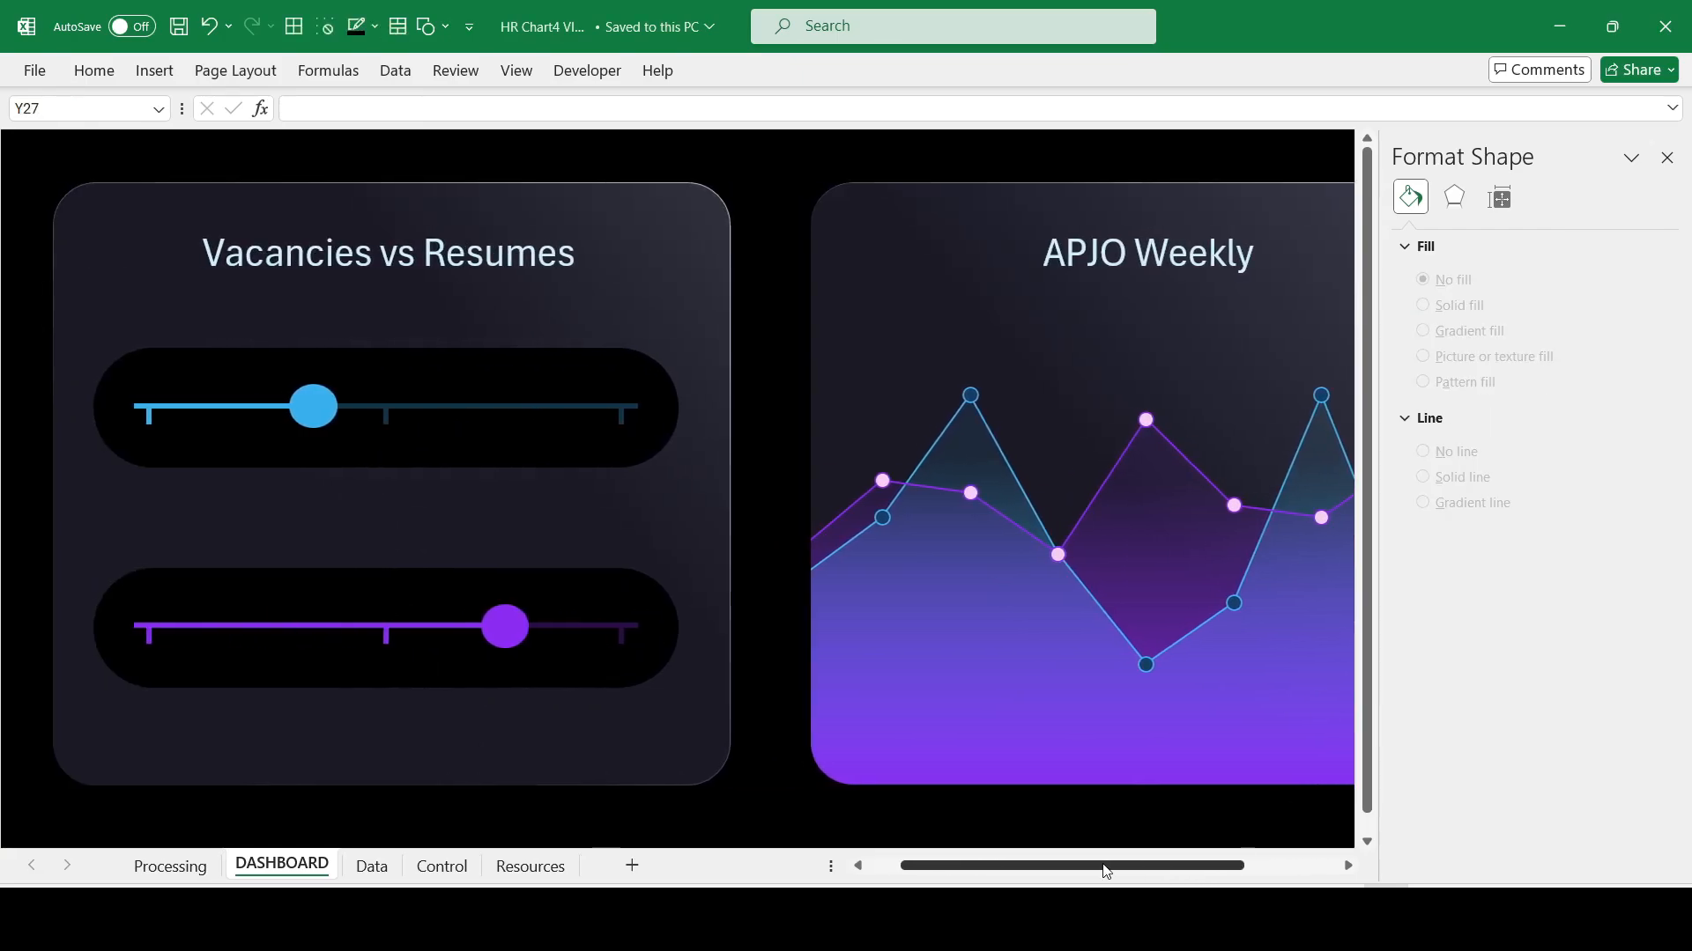
left_click(1669, 159)
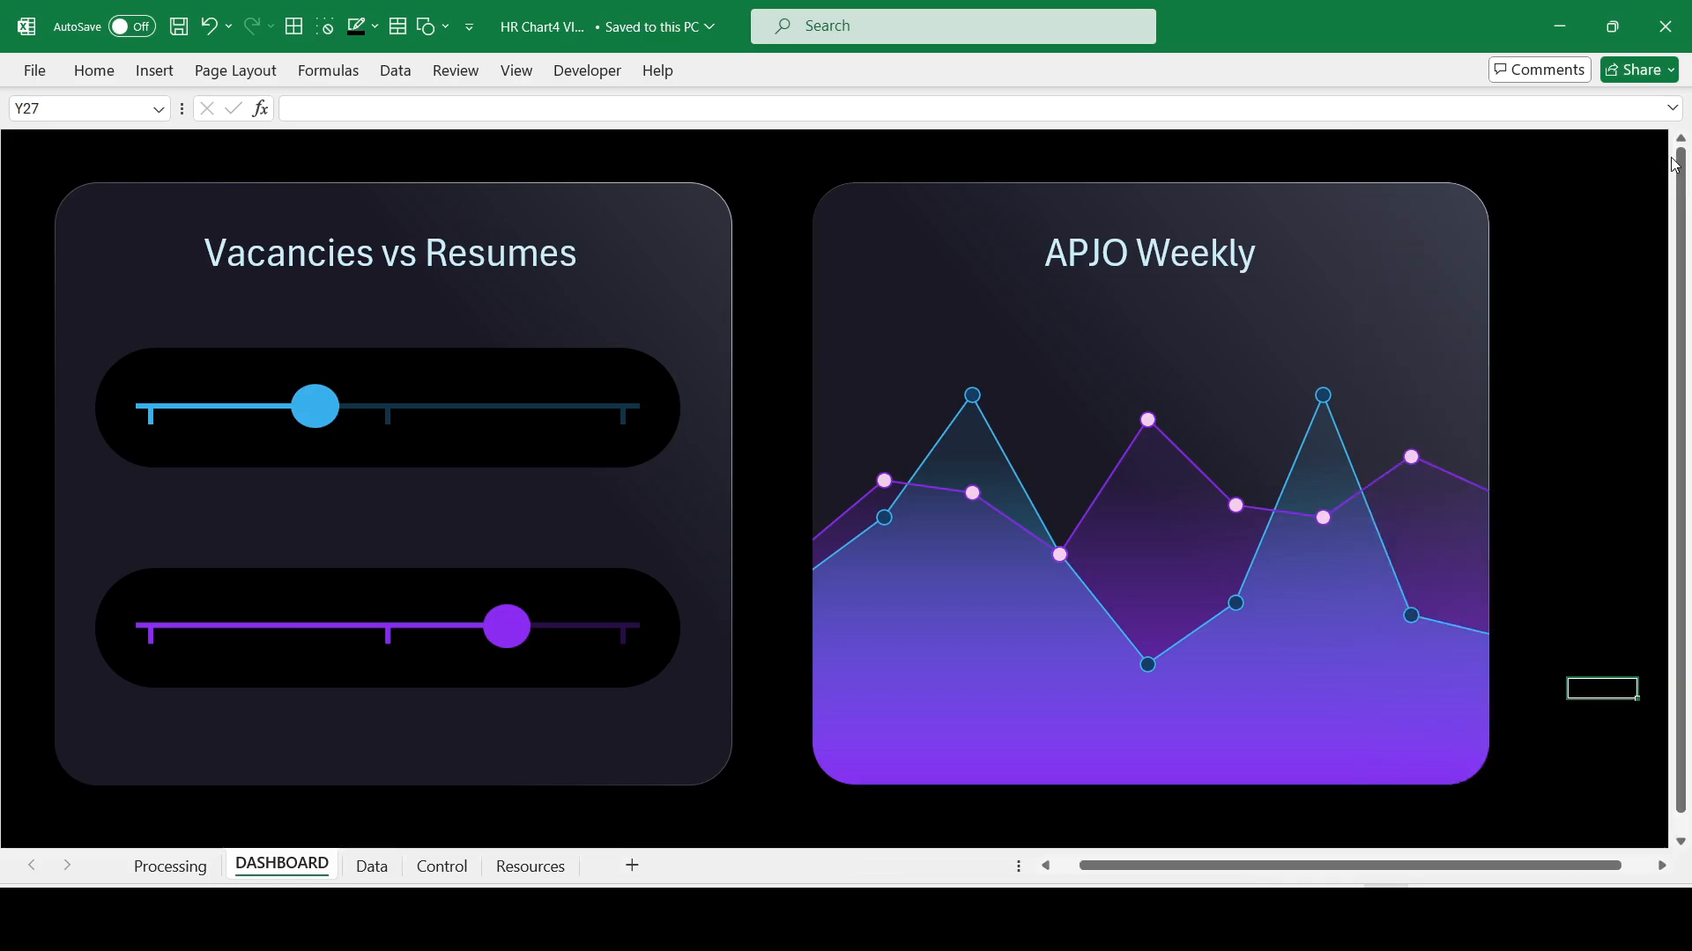
mouse_move(1401, 866)
left_mouse_down()
mouse_move(1370, 872)
mouse_move(1386, 883)
left_mouse_up()
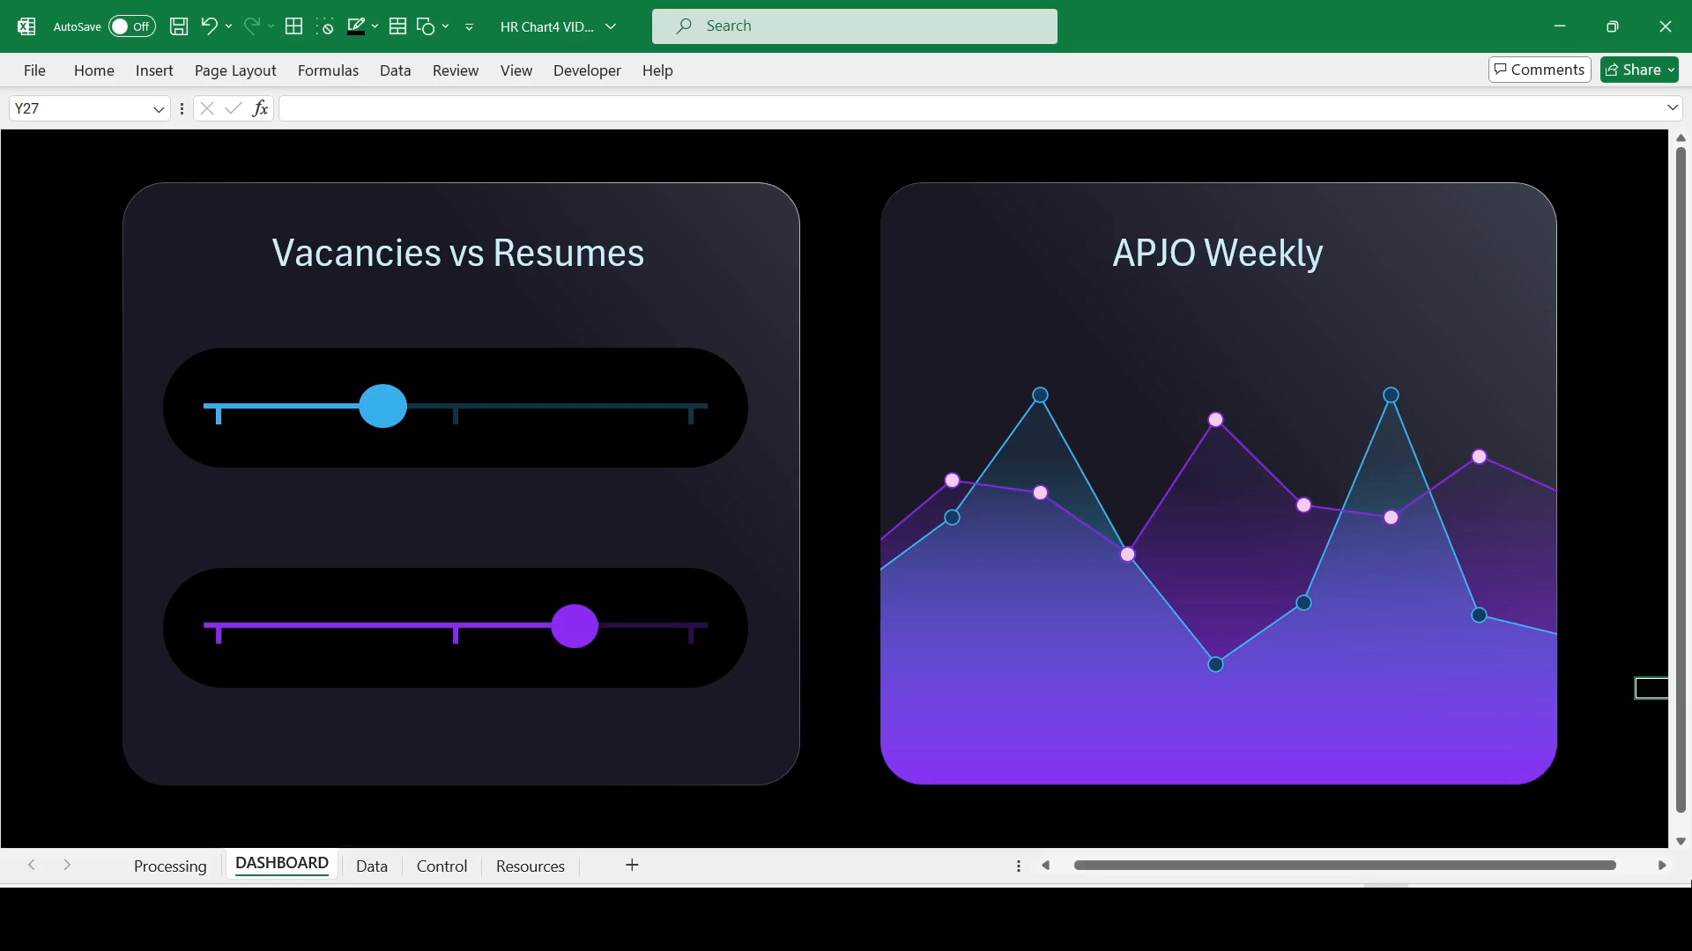
Step: Select the whole data table A1:H366 on the Data sheet and name the range mydata
left_click(372, 867)
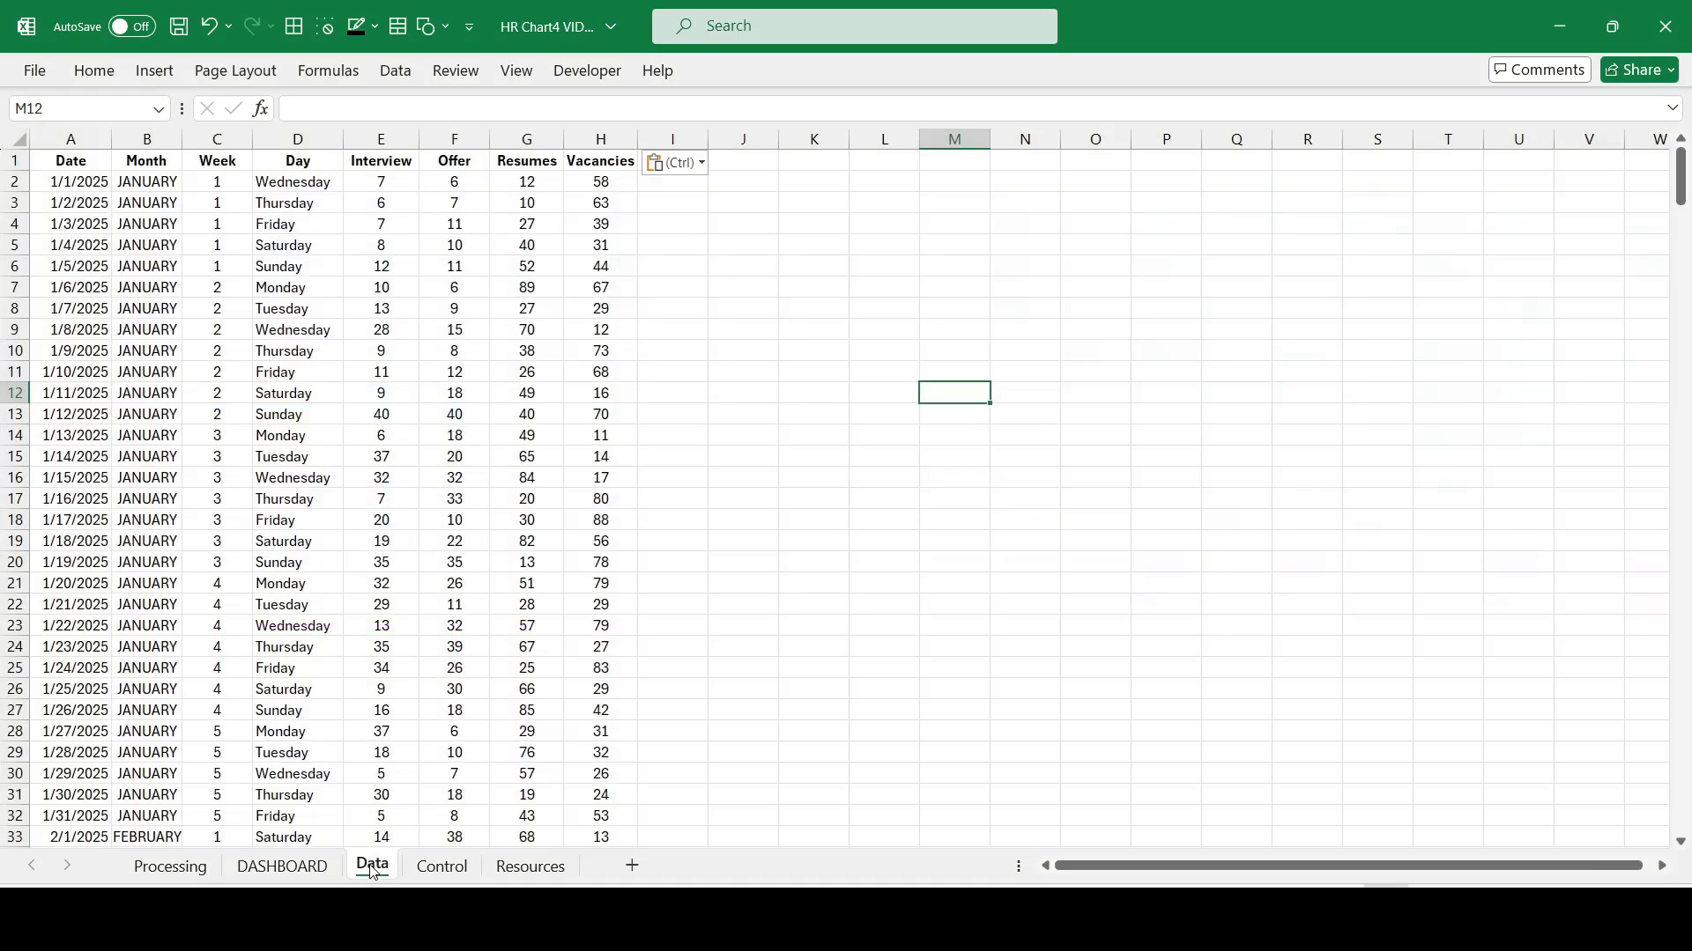
left_click_drag(59, 158, 621, 313)
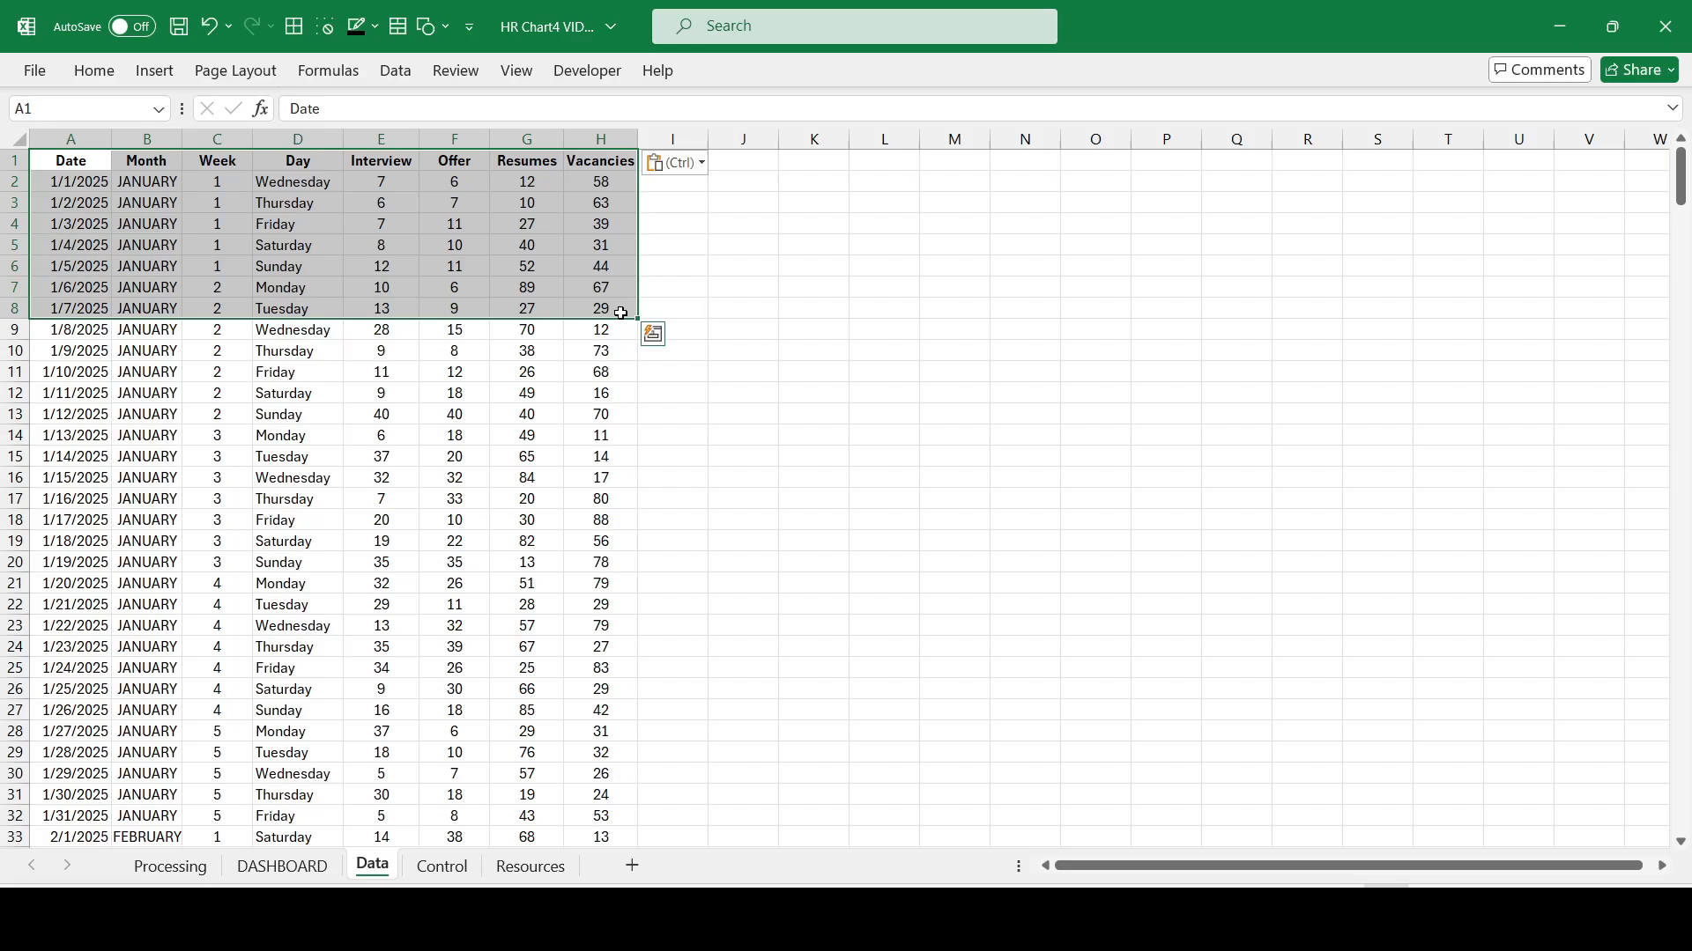
key("ctrl+shift+Down")
left_click(62, 103)
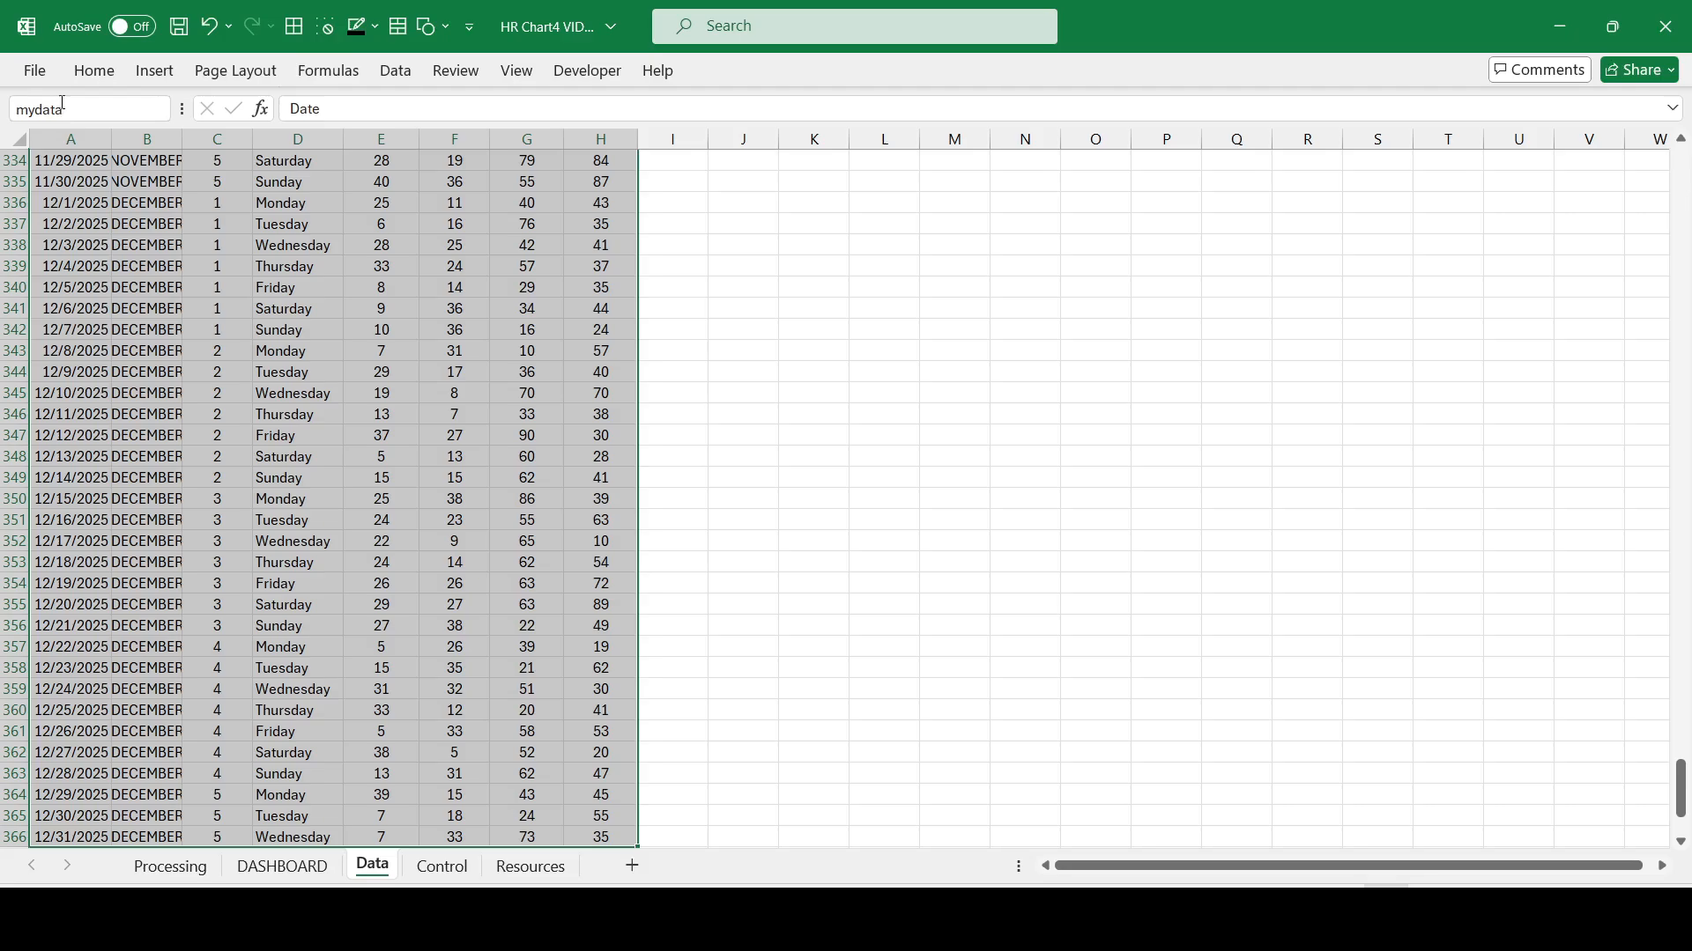
key("Return")
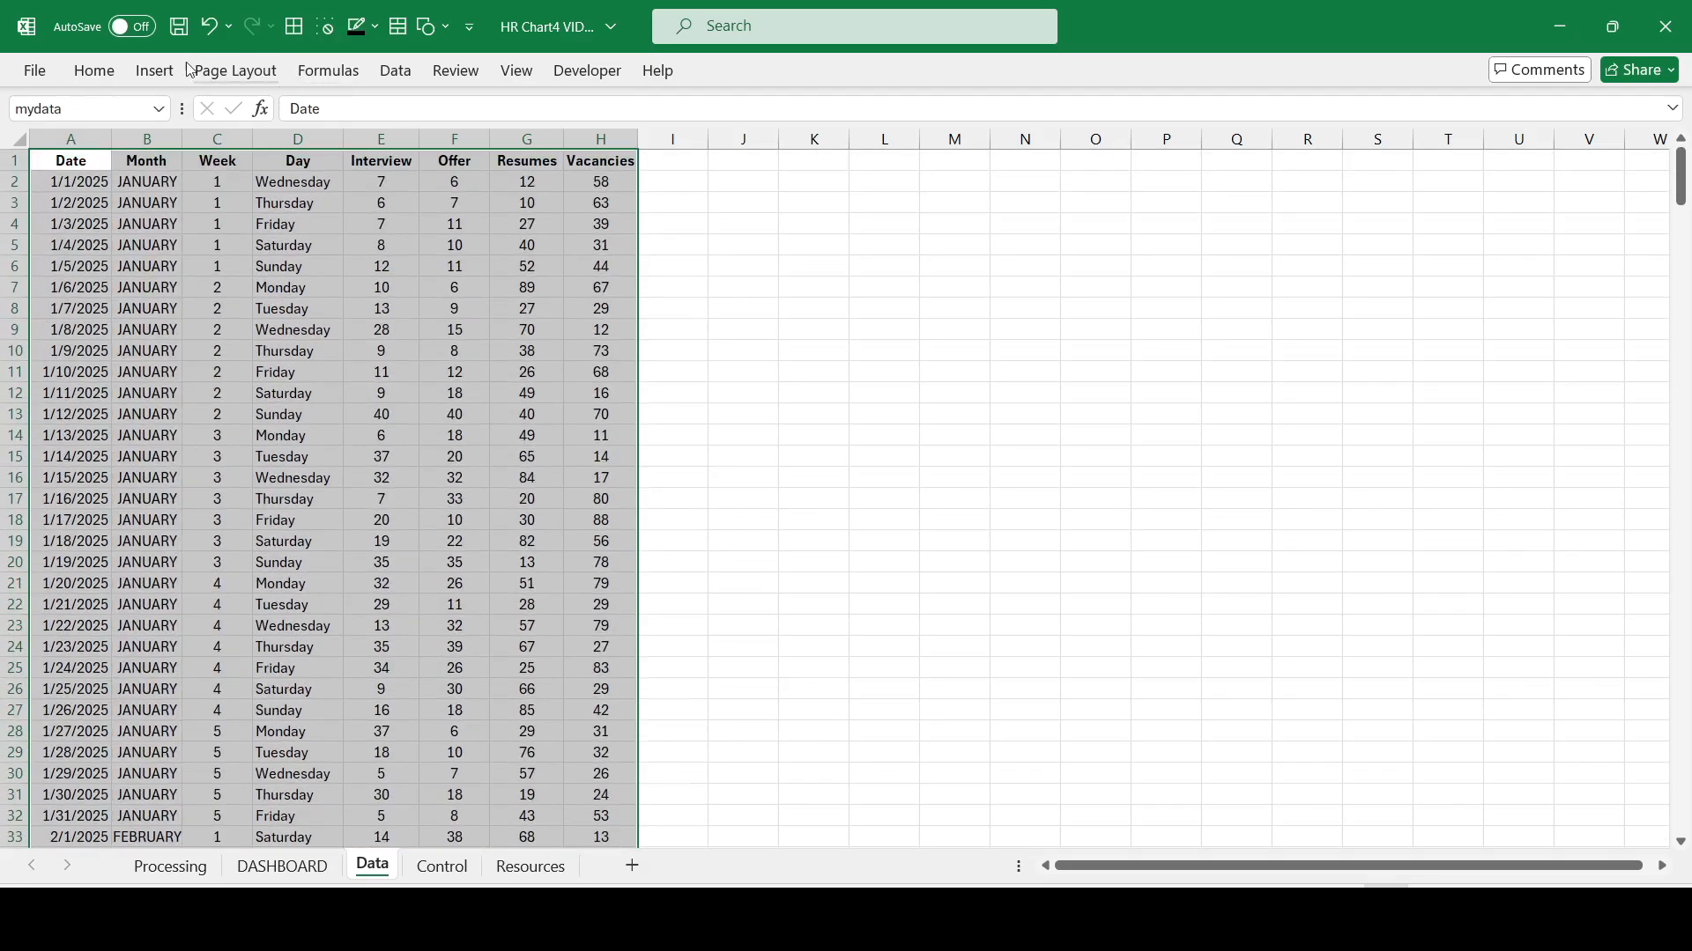
left_click(328, 71)
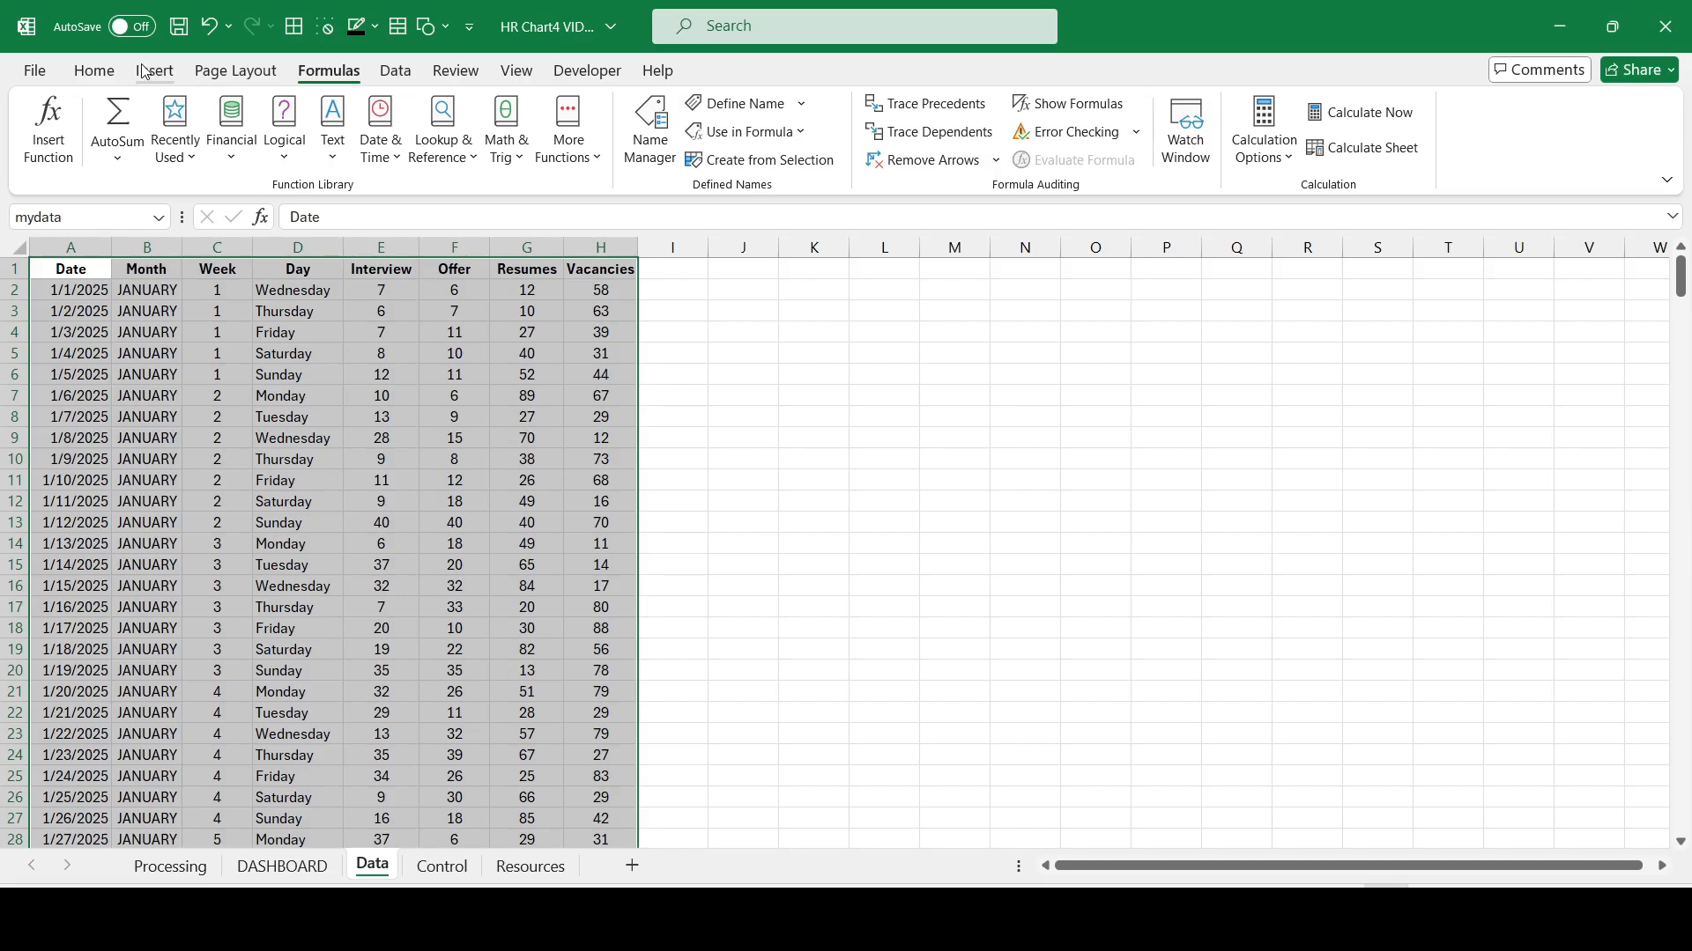
left_click(146, 72)
left_click(54, 120)
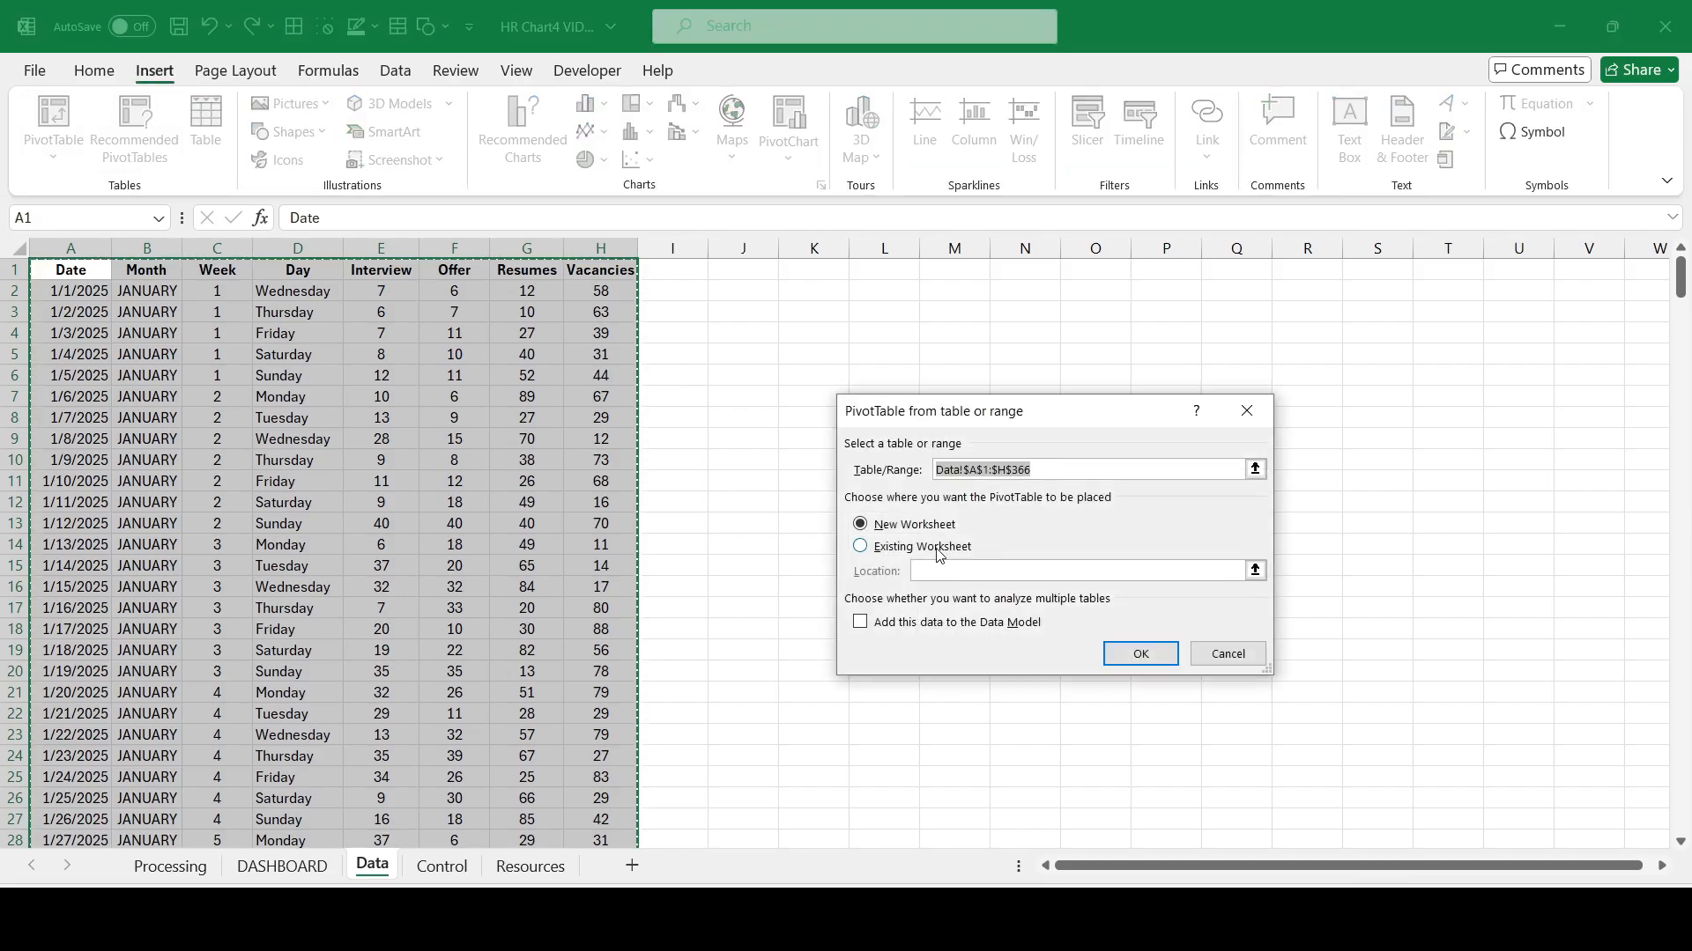
left_click(1245, 410)
Step: Check the name and reference of the mydata range in the Name Manager
left_click(328, 70)
left_click(623, 147)
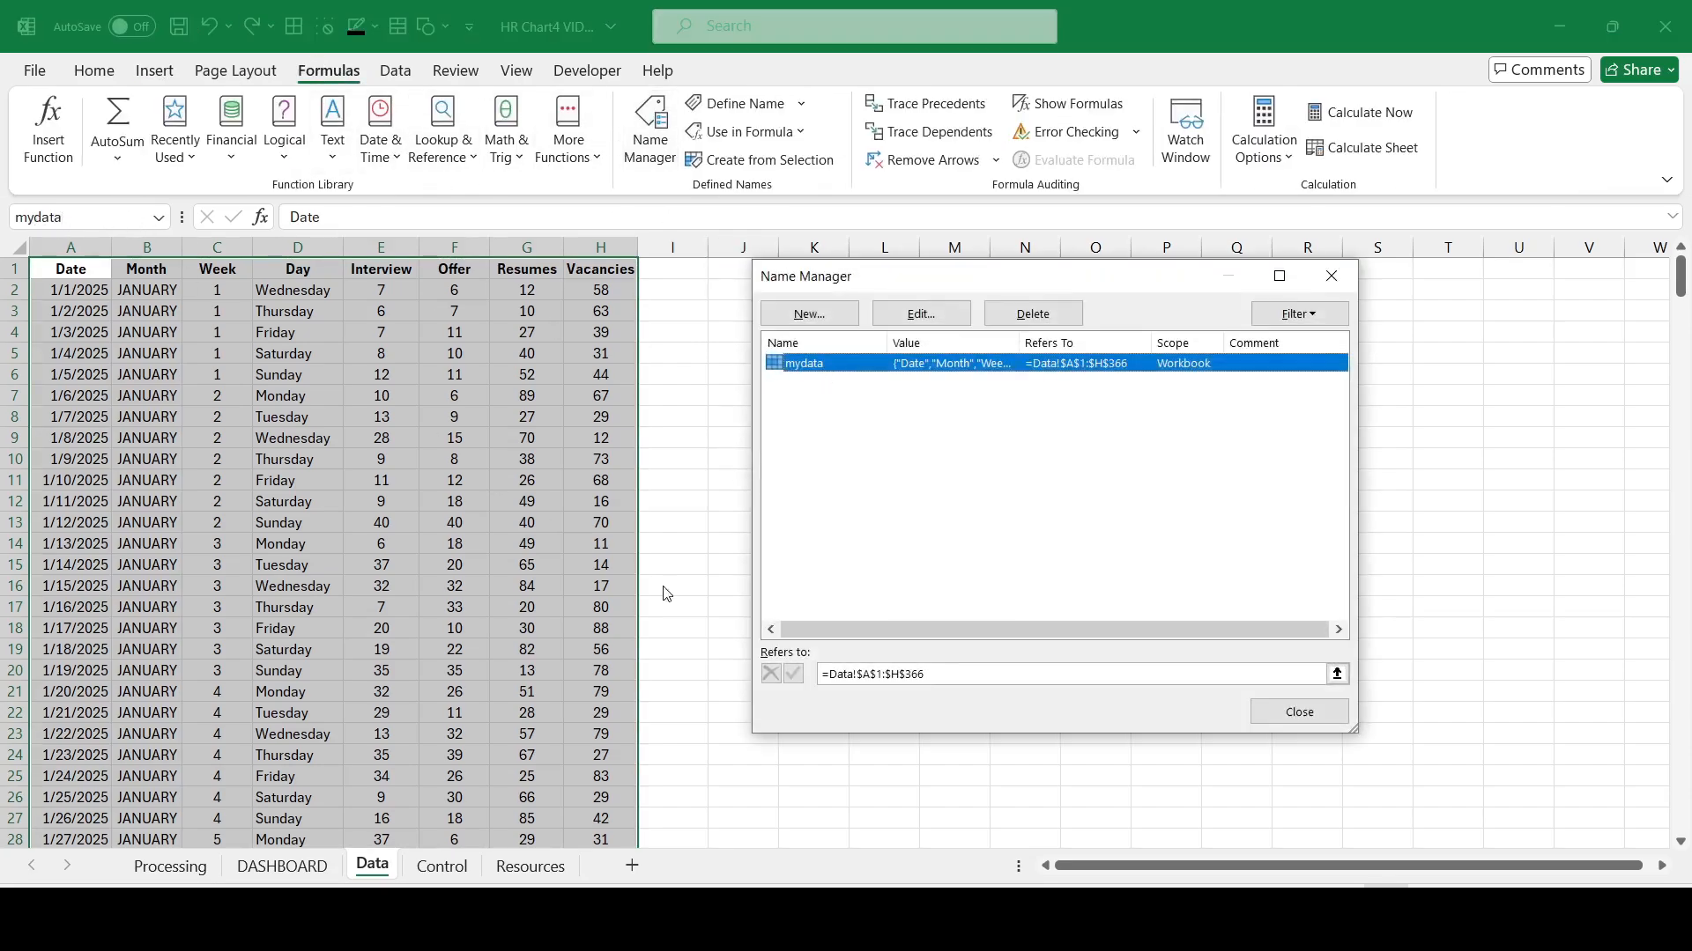
left_click(1299, 711)
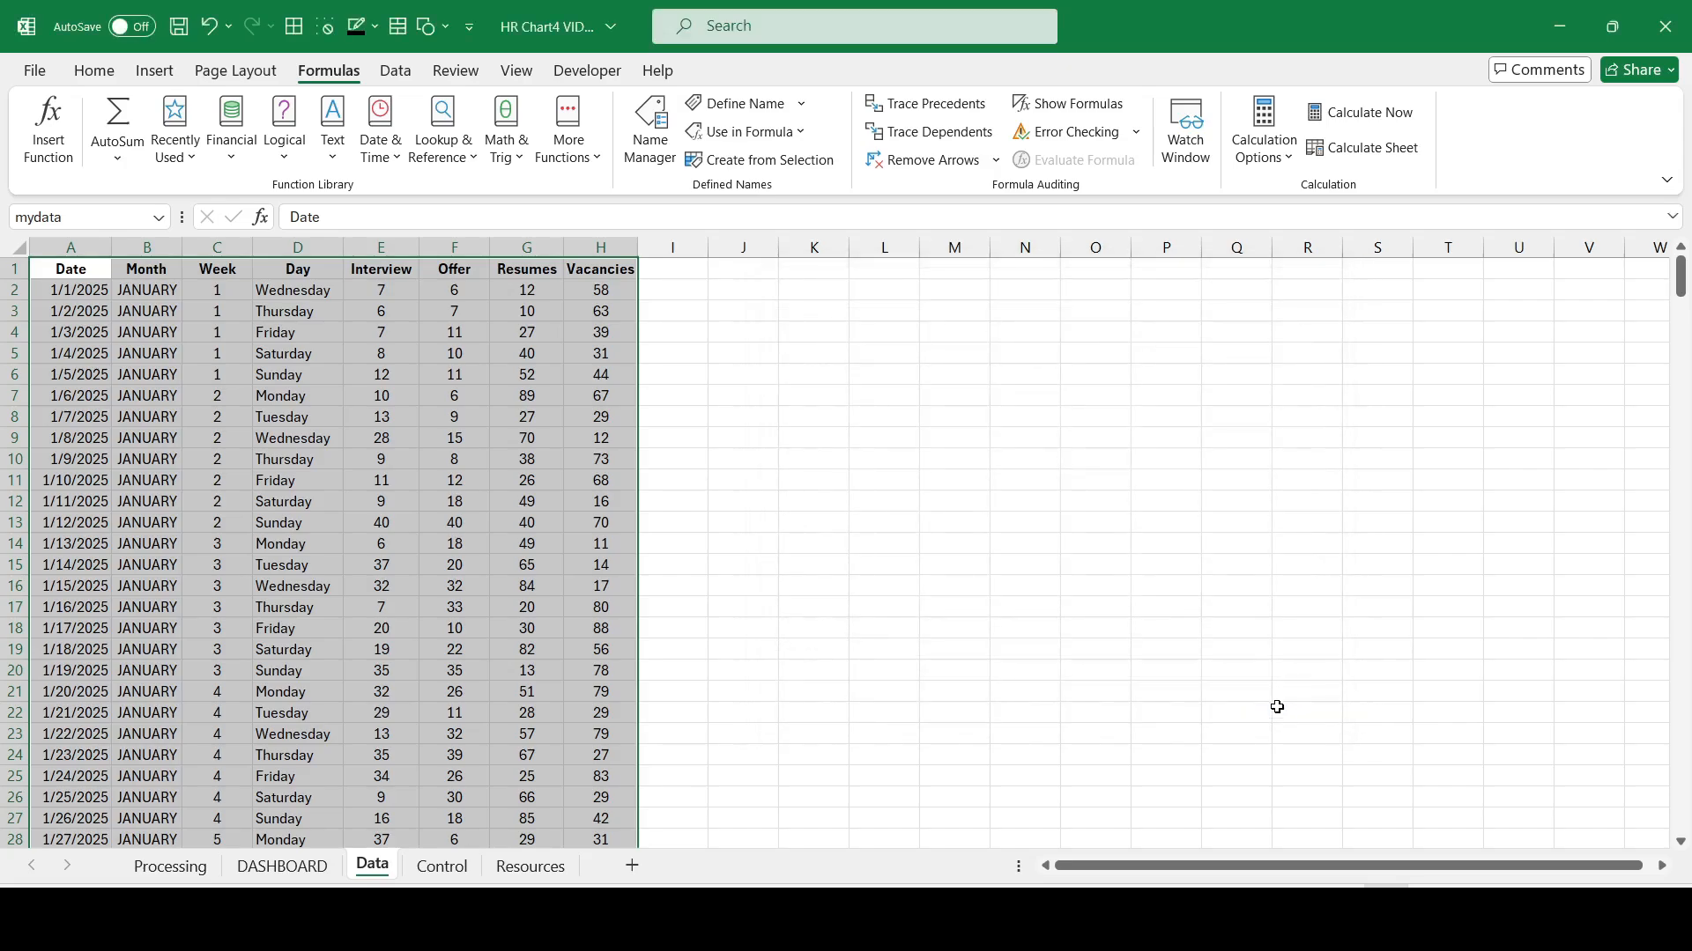
Step: Insert a PivotTable based on mydata in the existing Control sheet at cell A3
left_click(151, 72)
left_click(52, 124)
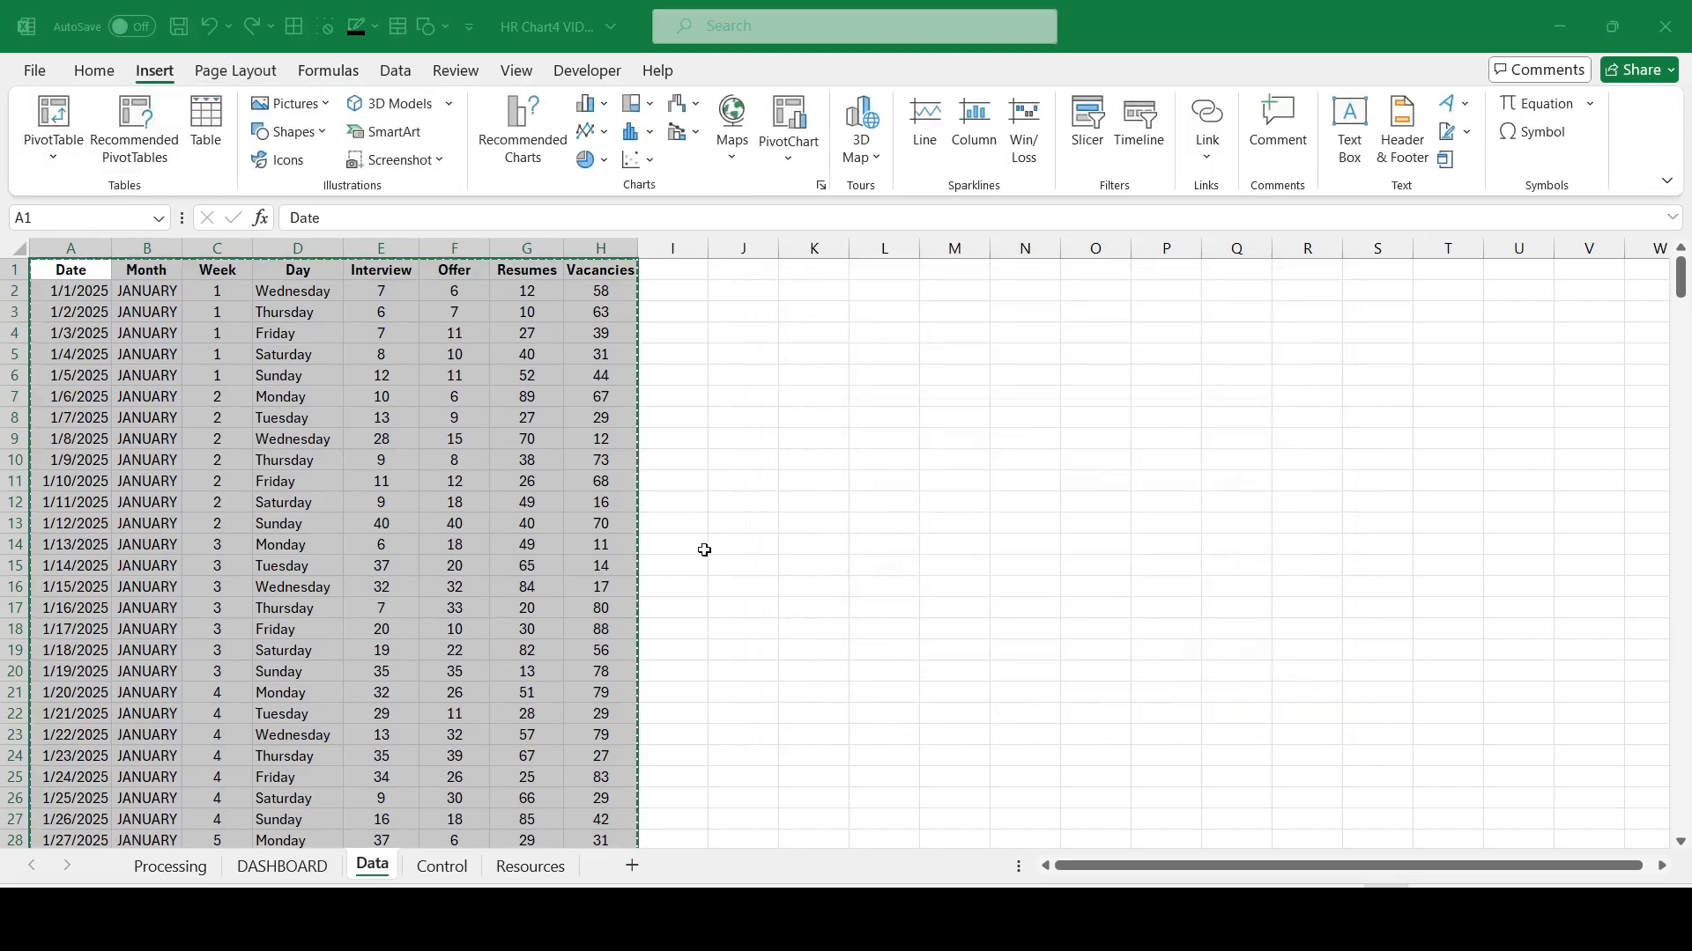
type("mydata")
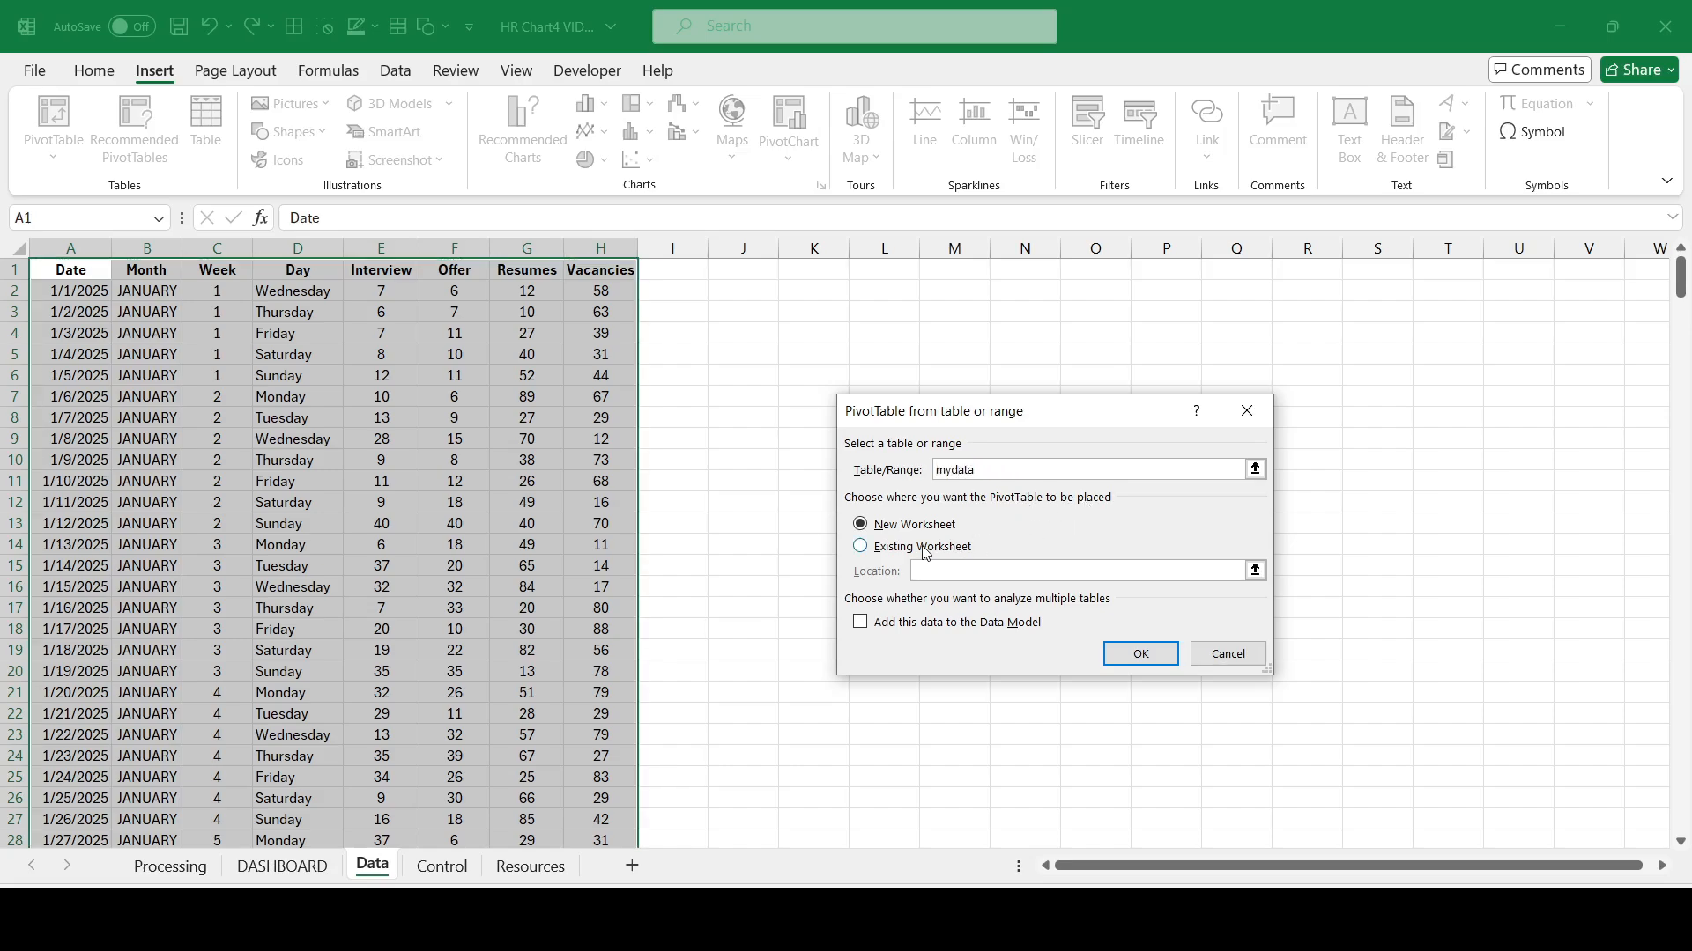
left_click(922, 547)
left_click(442, 866)
left_click(56, 312)
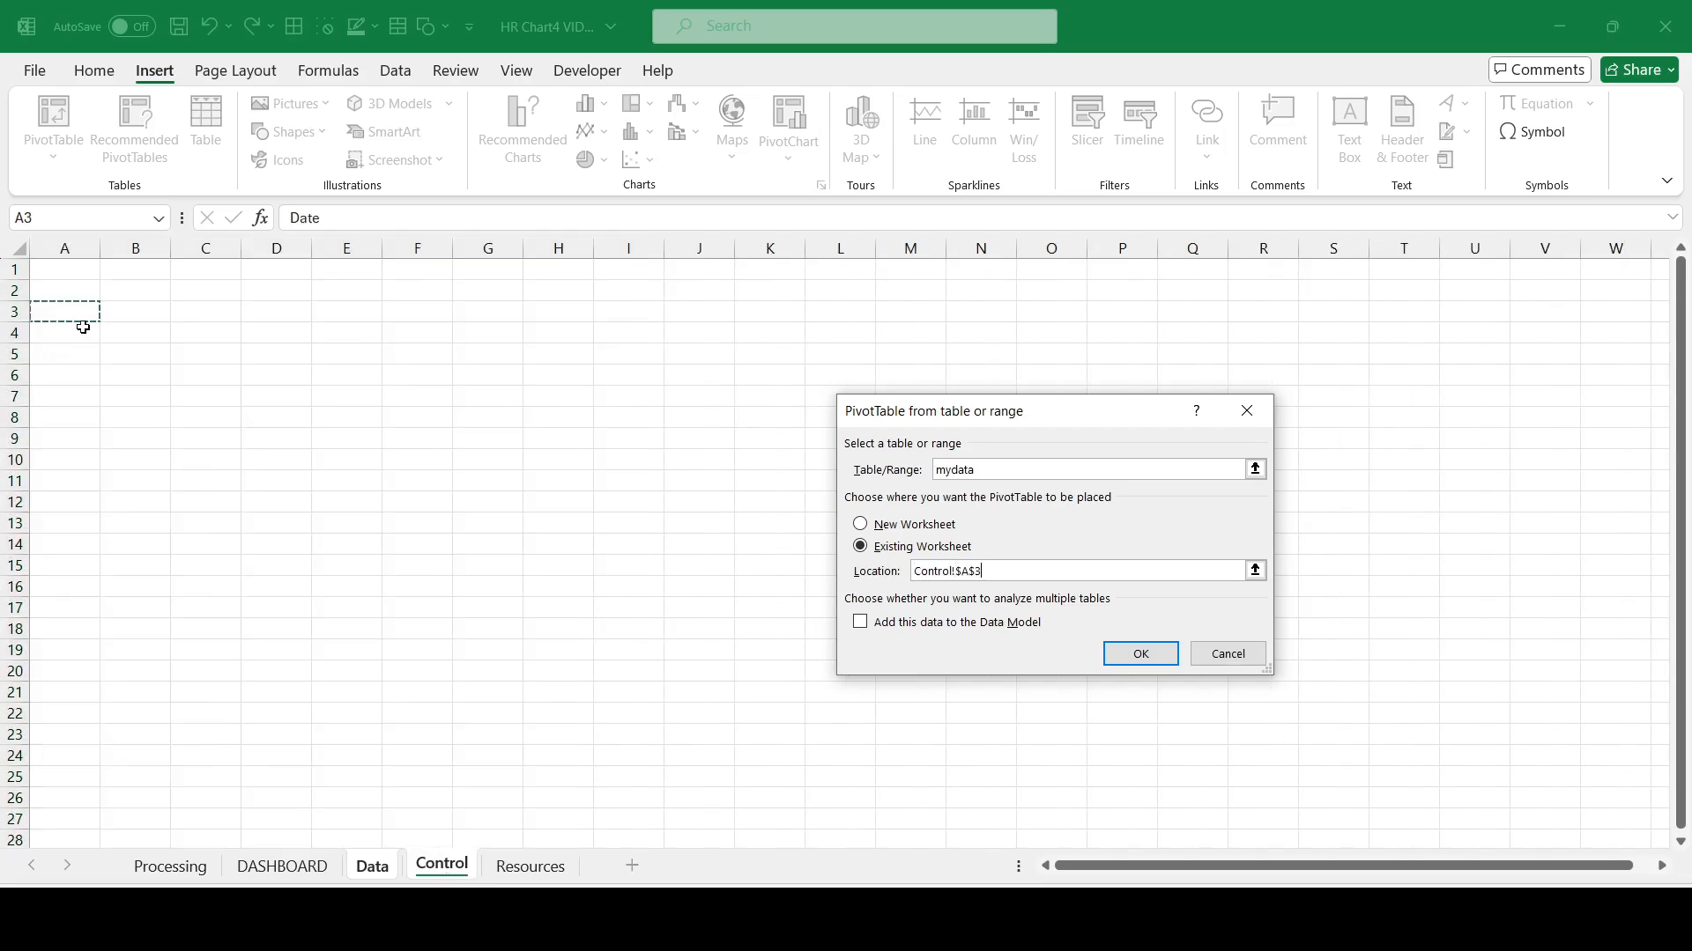
left_click(1138, 653)
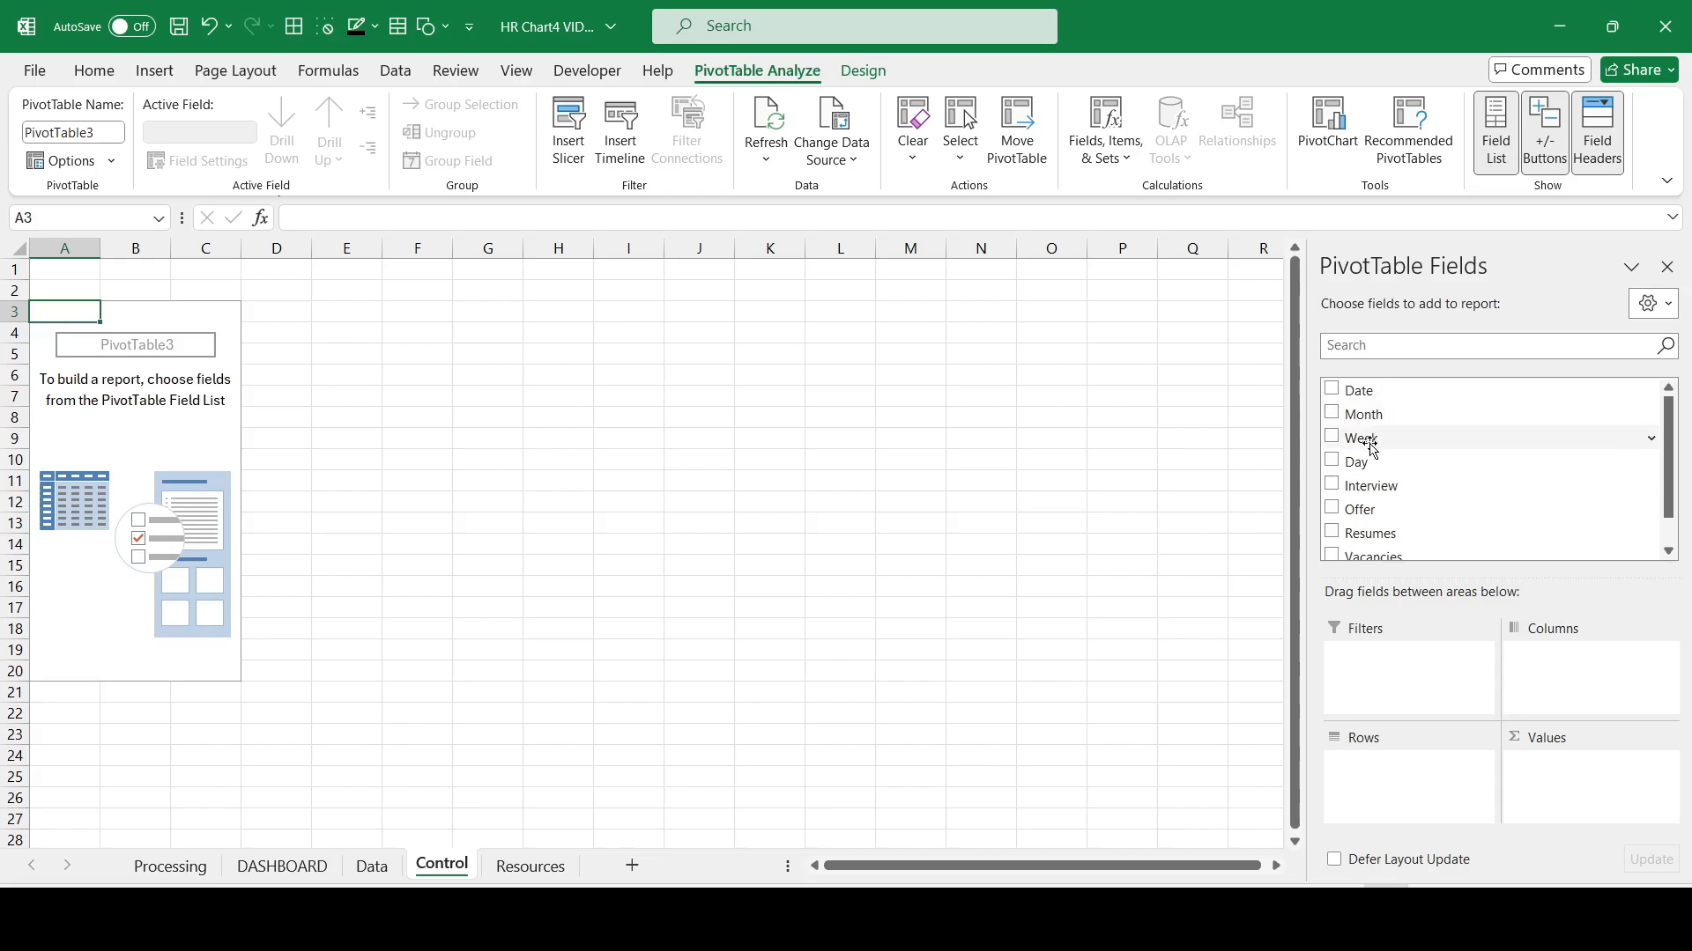
Step: Set Day as the PivotTable's row field and add Interview, Offer, Resumes and Vacancies as summed values
left_click_drag(1361, 461, 1372, 770)
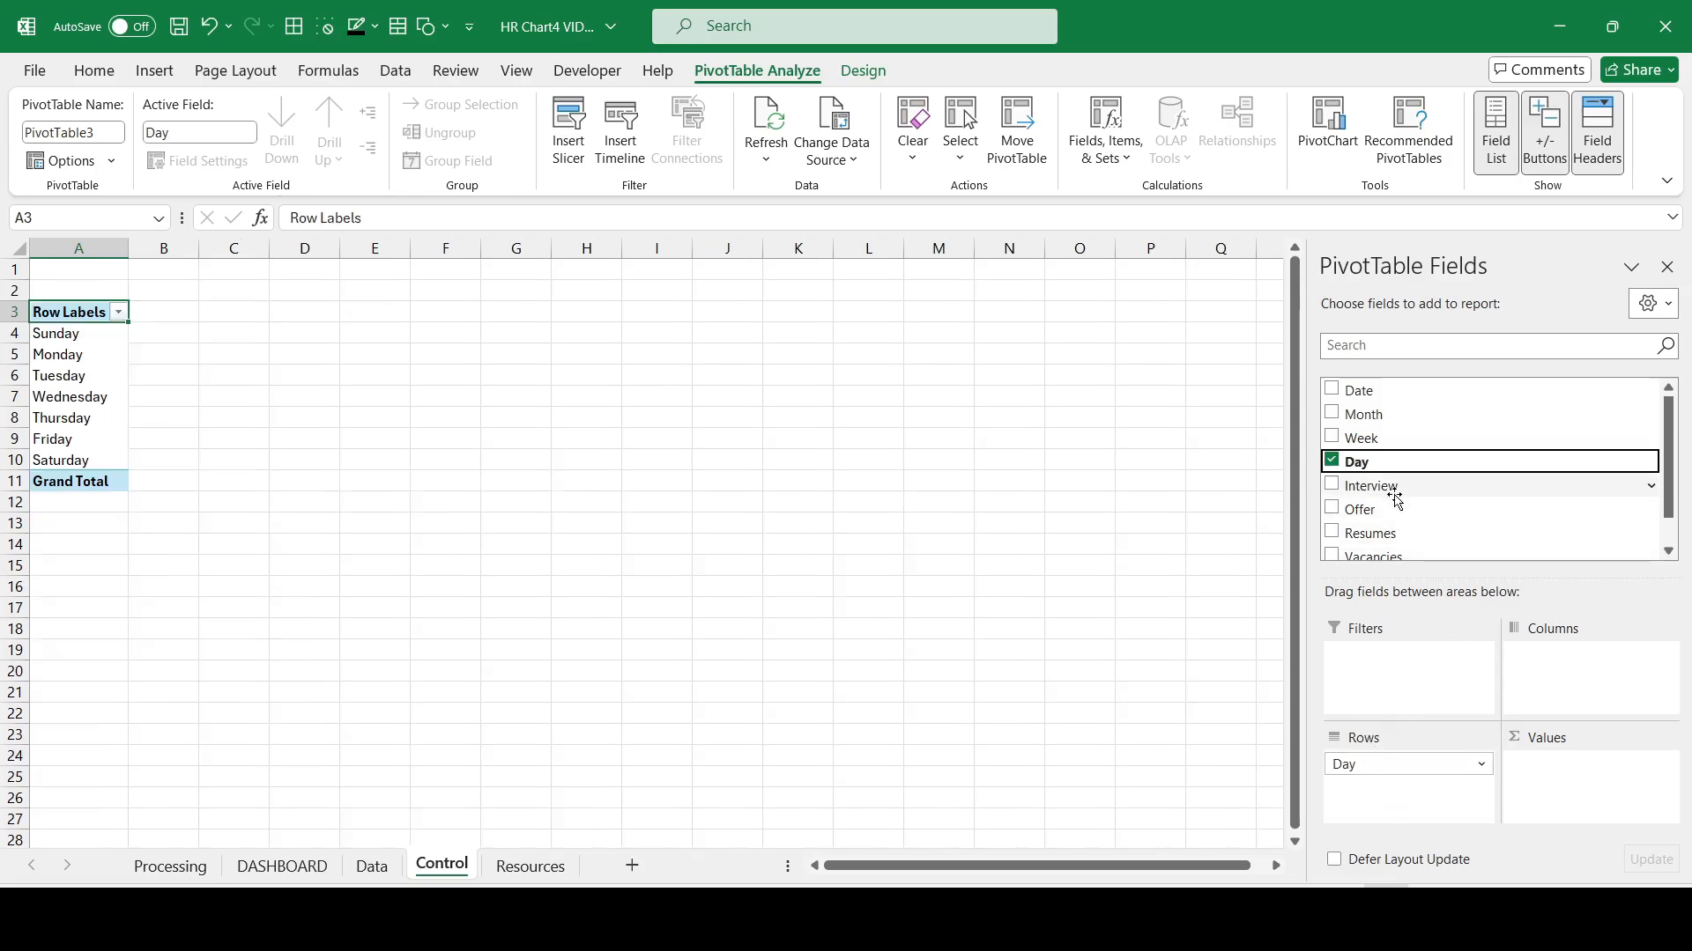
left_click(1338, 489)
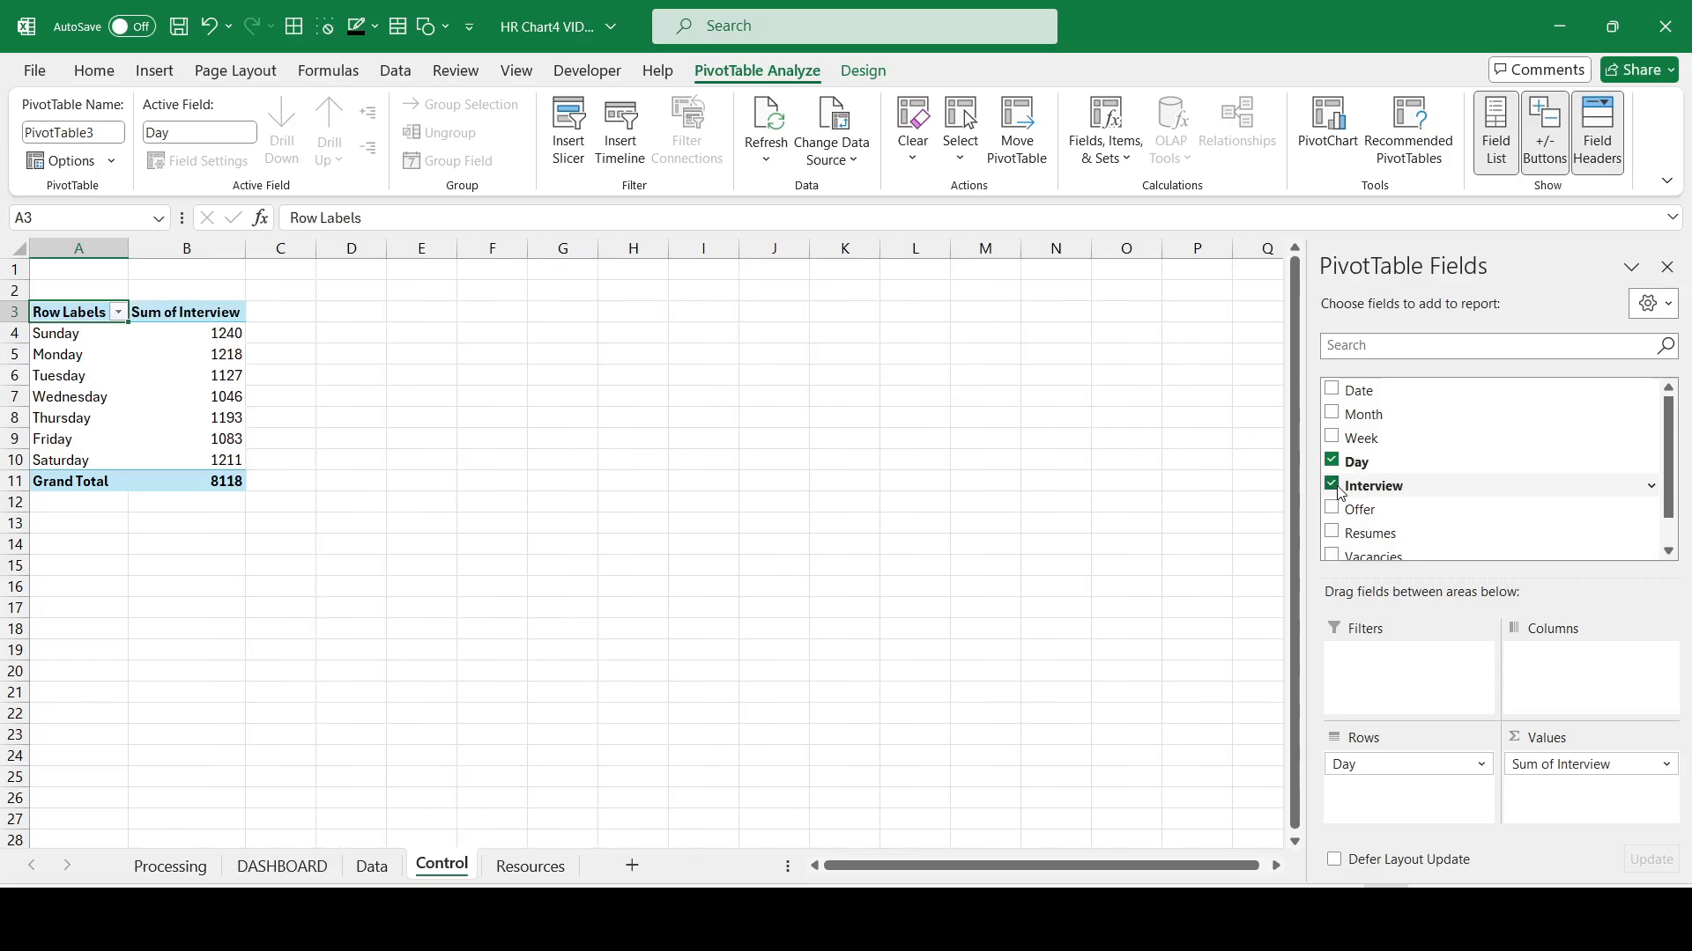
left_click(1337, 509)
left_click(1337, 533)
left_click(1336, 556)
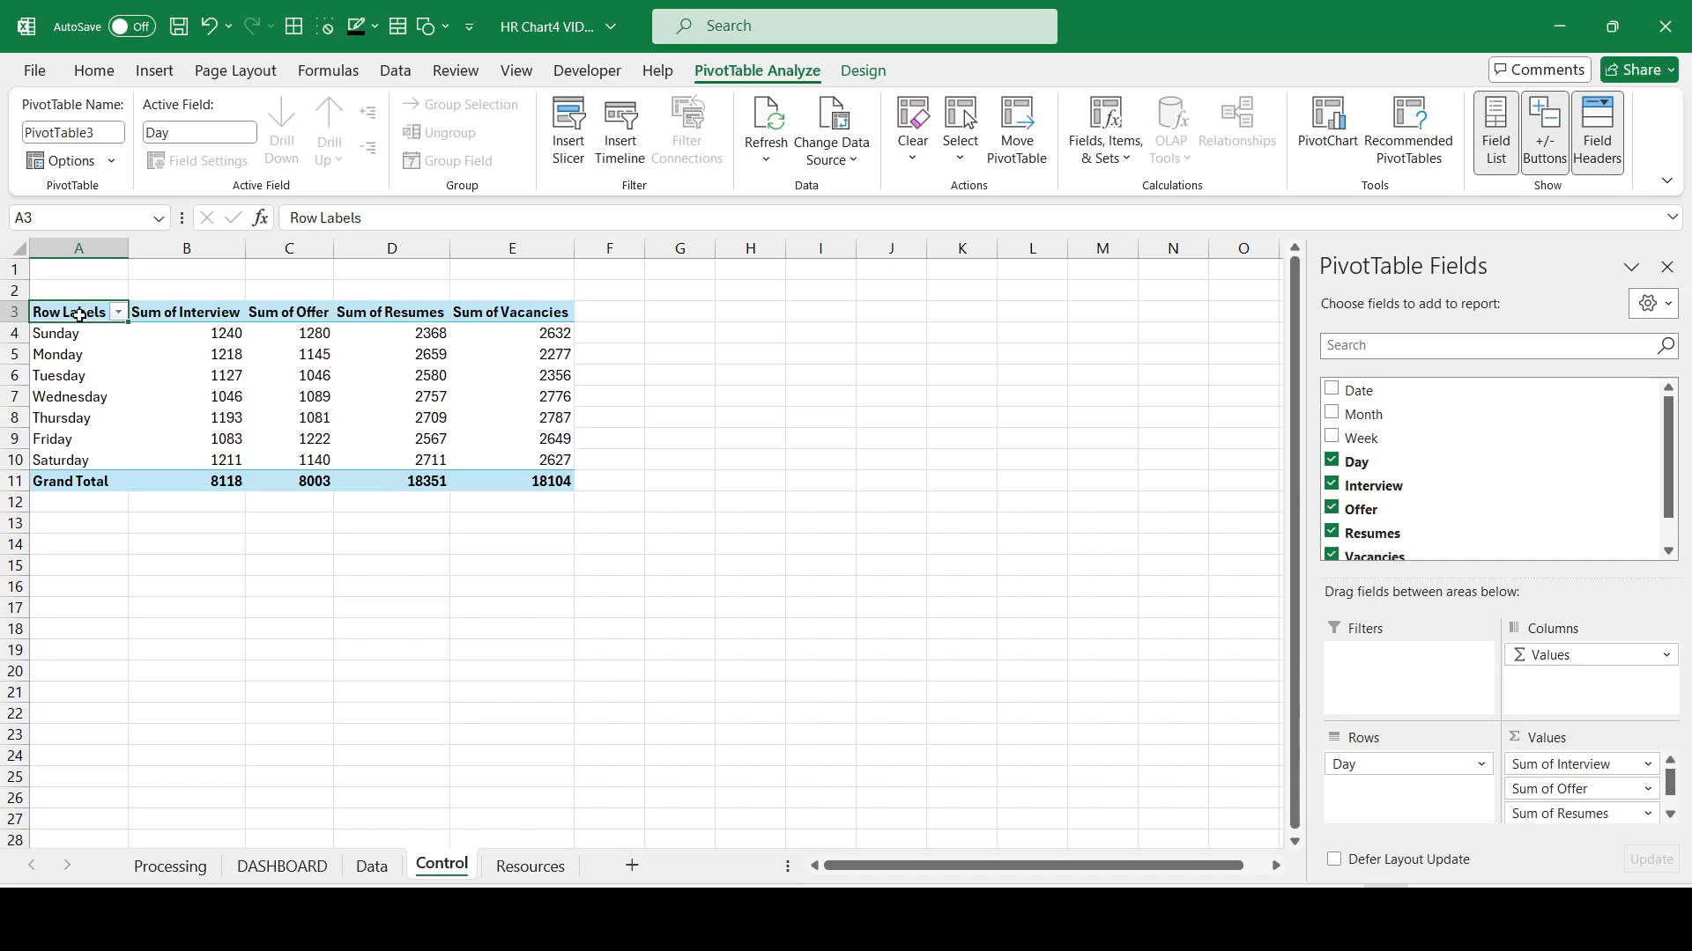
Step: Copy the whole Day PivotTable and paste it at cell A15 on the Control sheet
left_click_drag(78, 314, 498, 482)
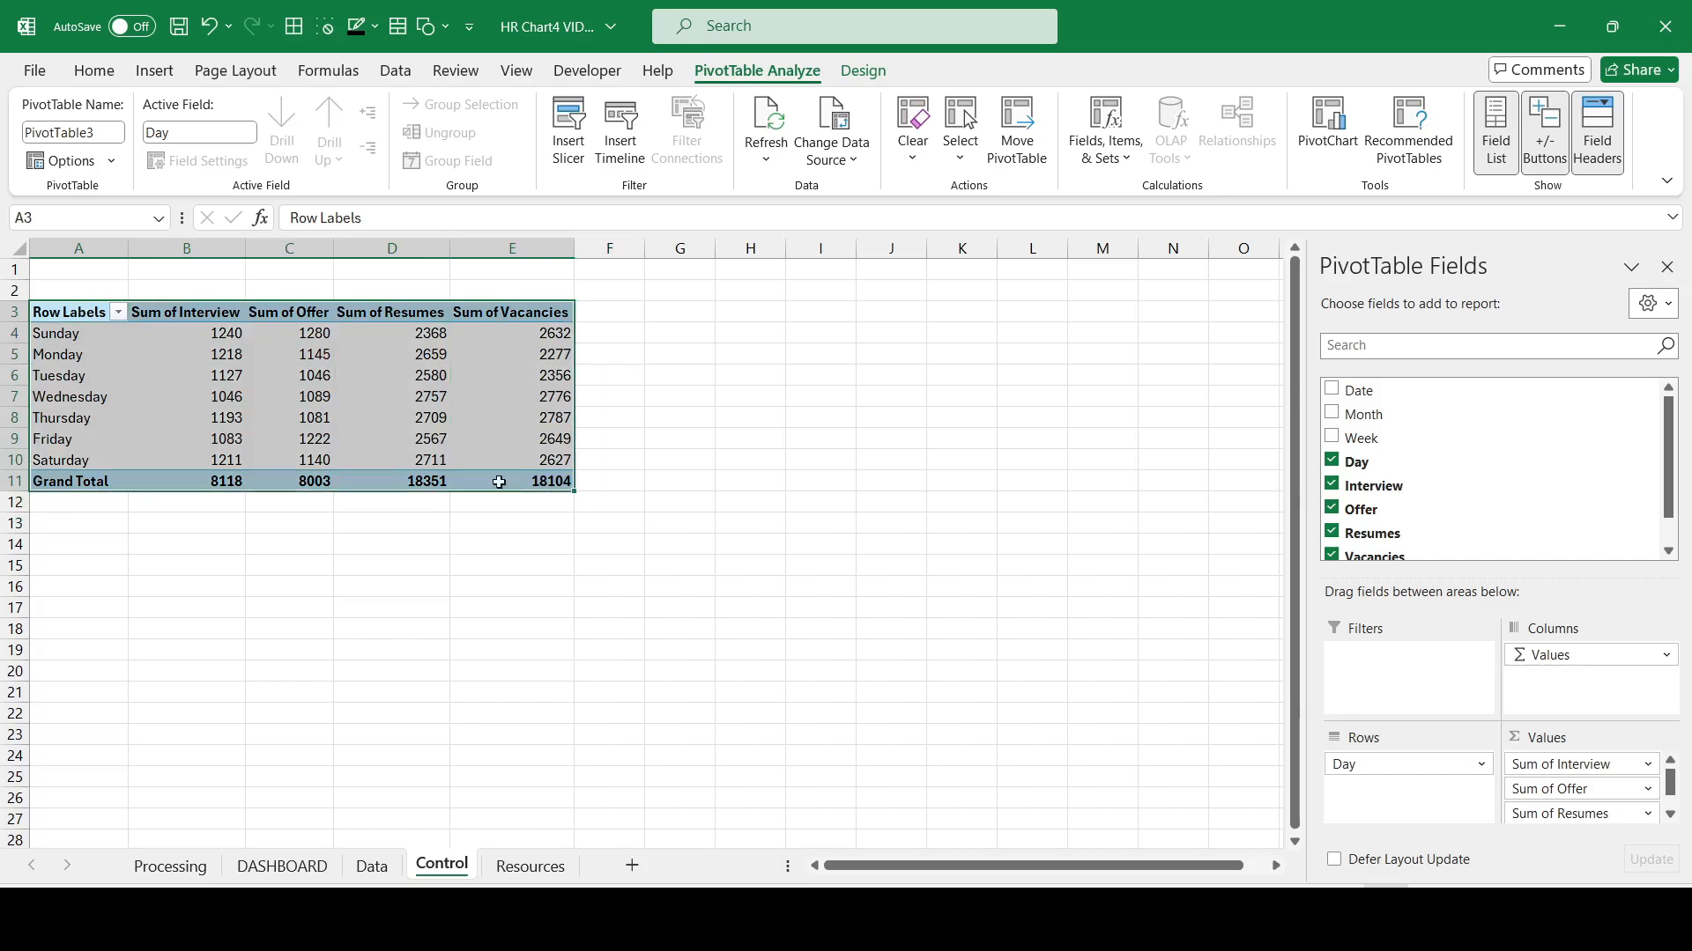
right_click(84, 315)
left_click(158, 371)
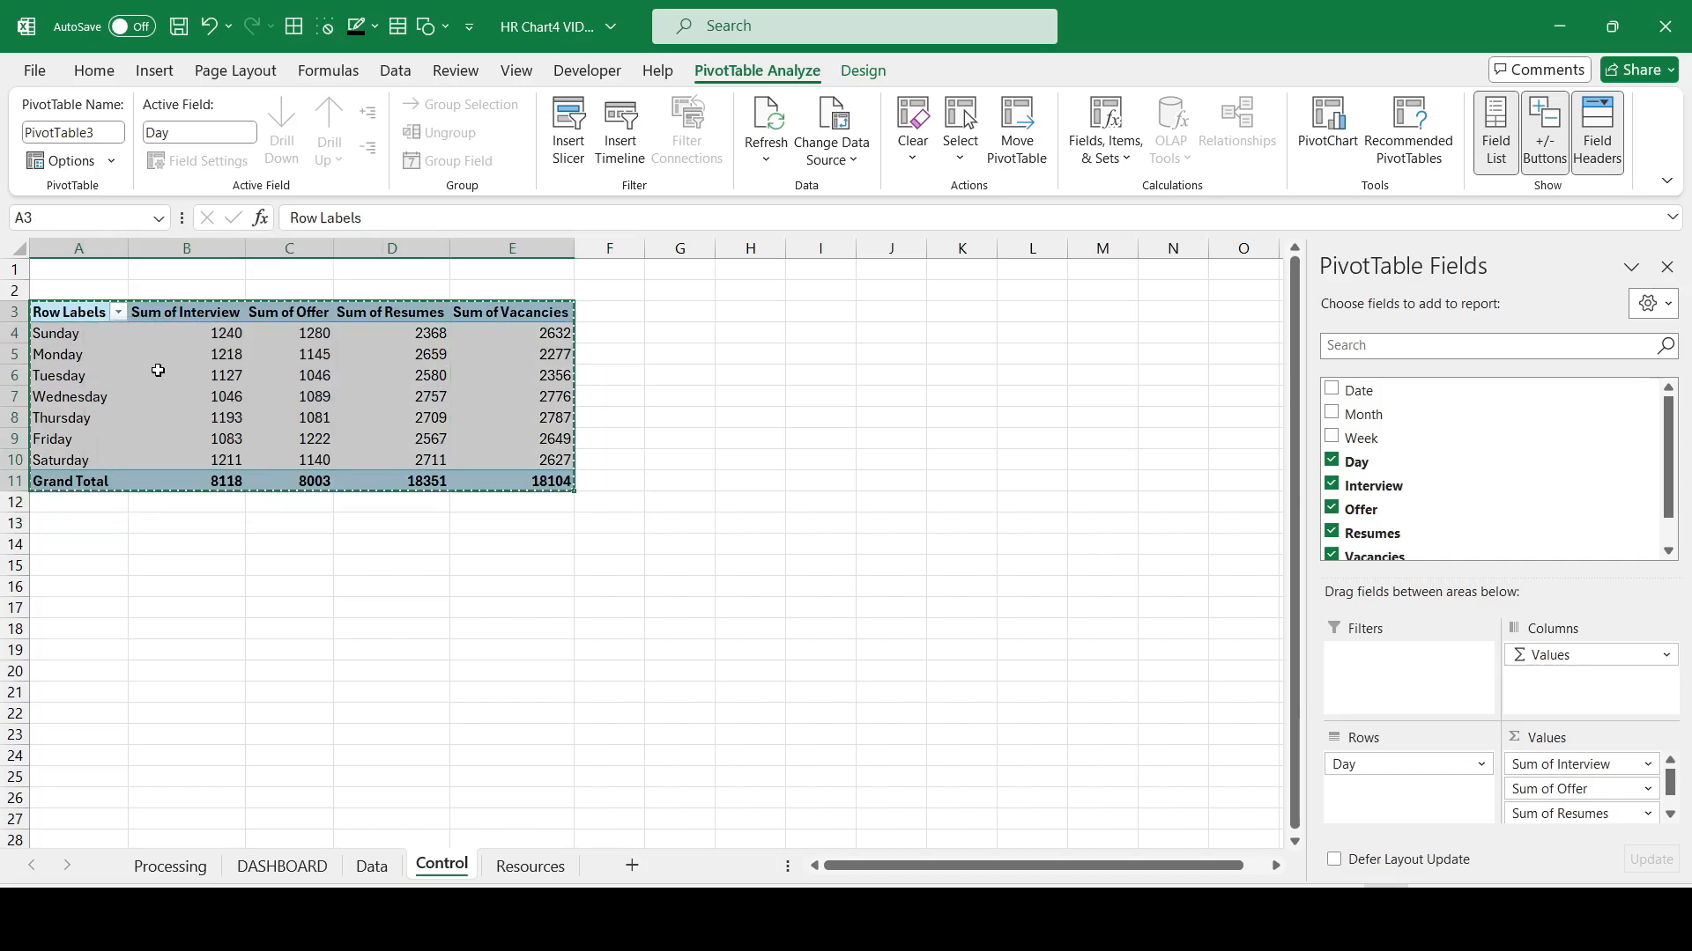
left_click(71, 564)
key("ctrl+v")
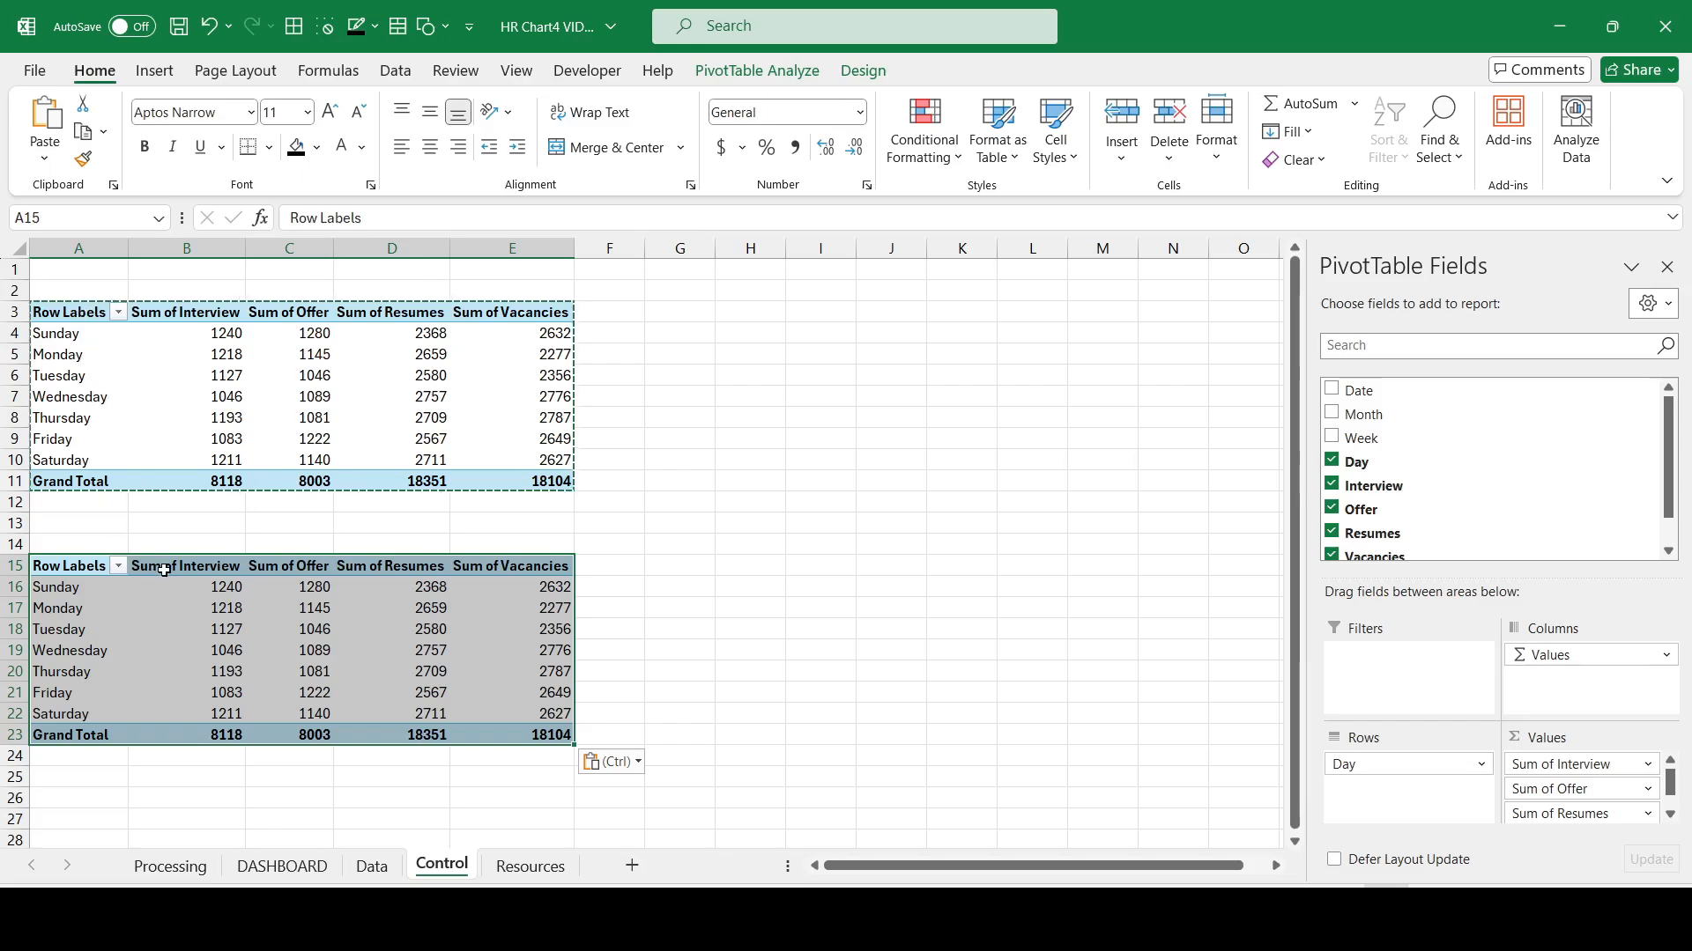
Step: Replace the Day row field with Month in the copied PivotTable
left_click(1481, 767)
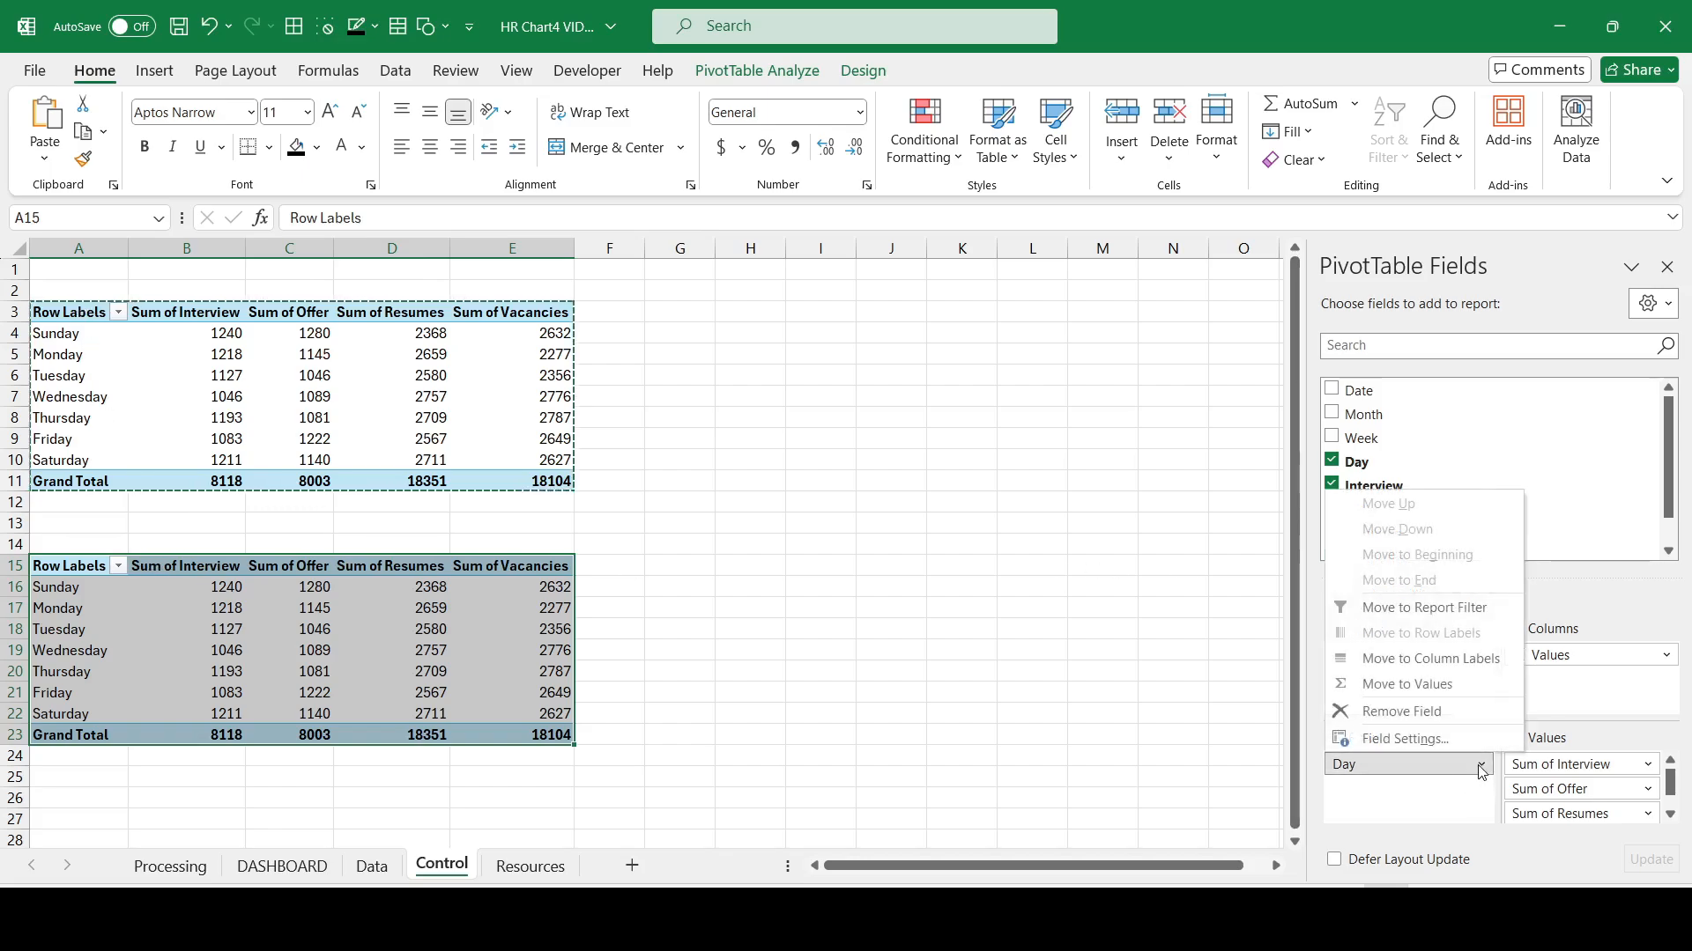
left_click(1452, 721)
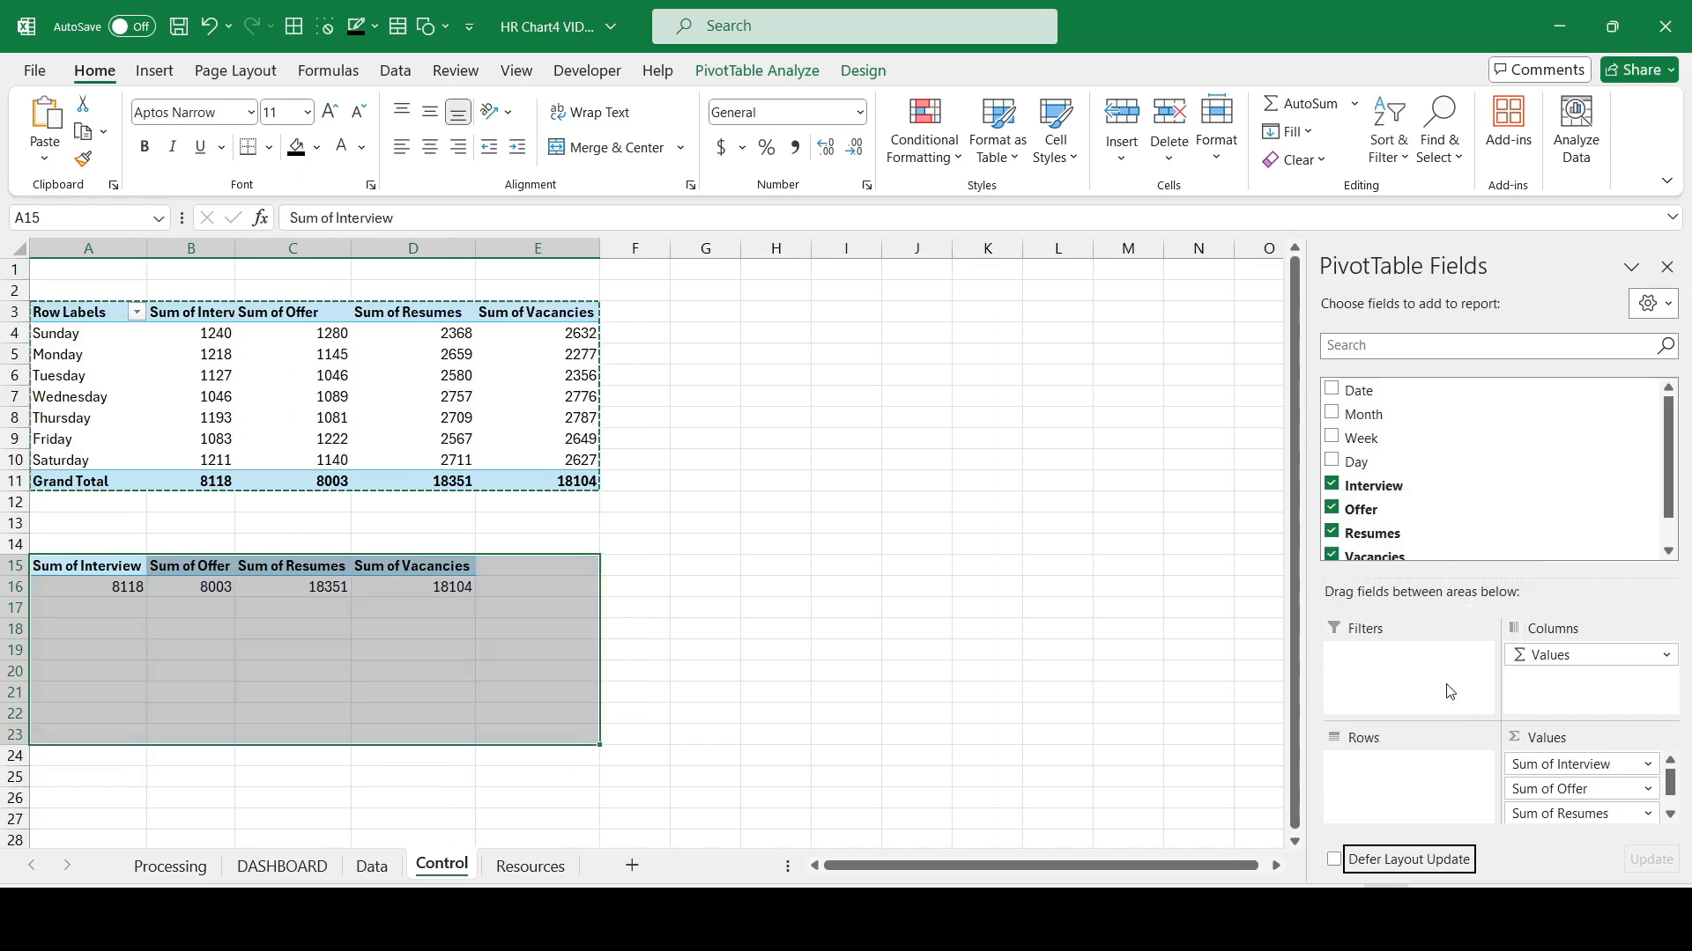
left_click_drag(1361, 414, 1371, 769)
left_click(649, 606)
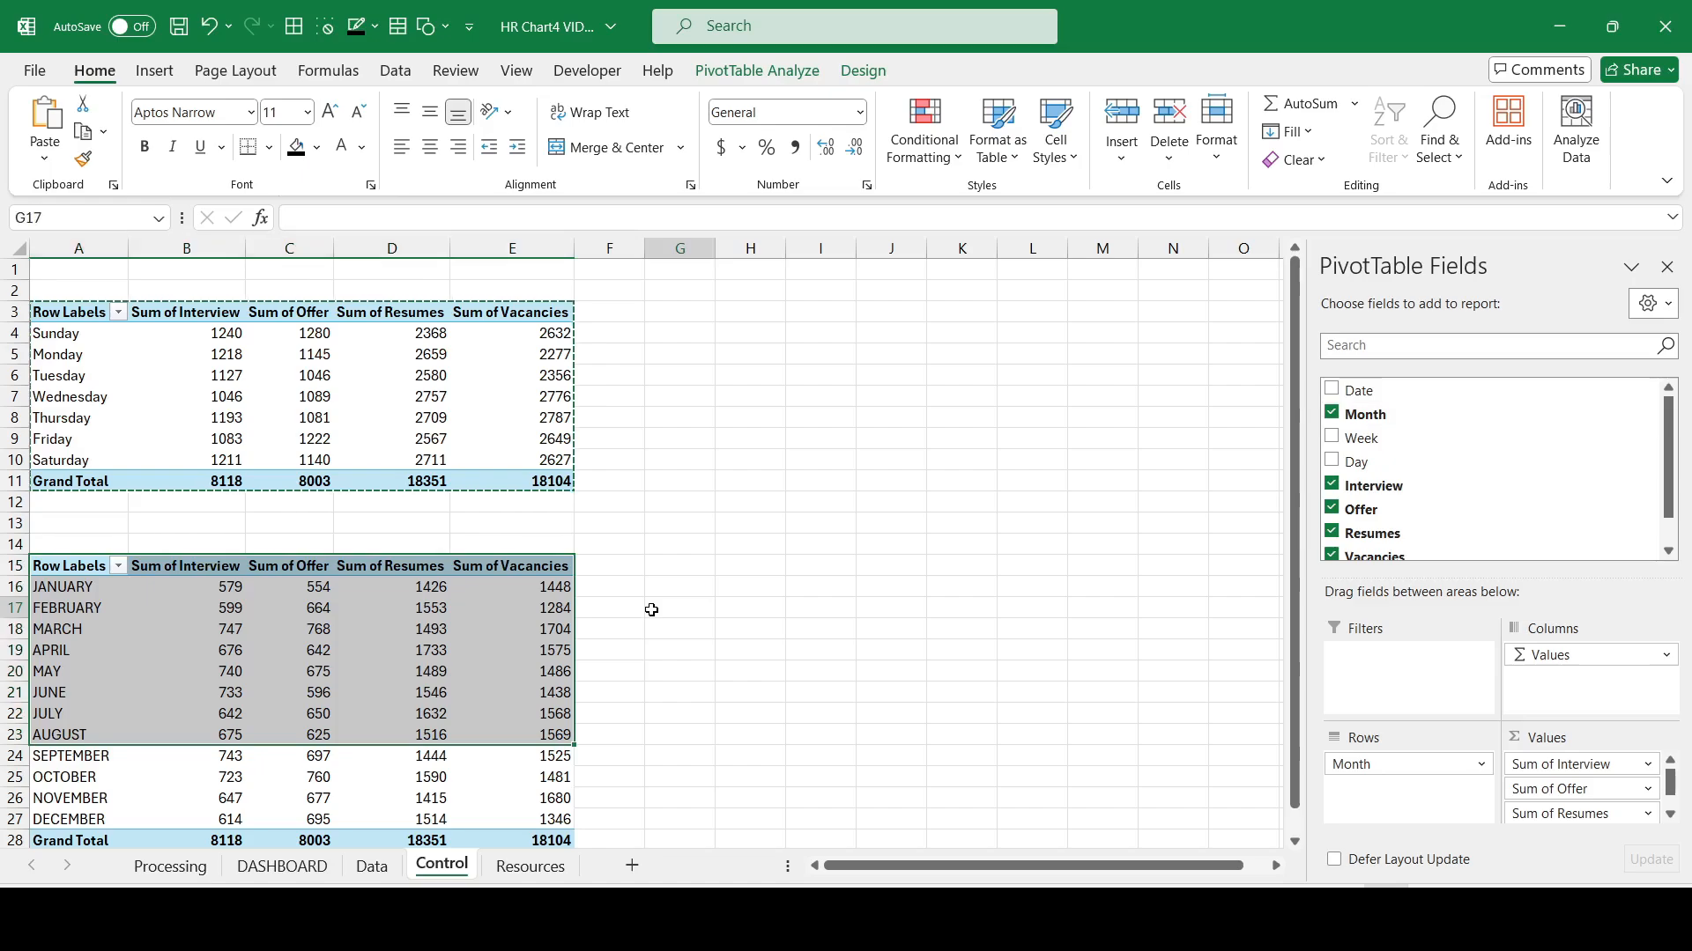
Step: Add Week as a report filter to the upper PivotTable with the Day rows
left_click(106, 610)
left_click(88, 335)
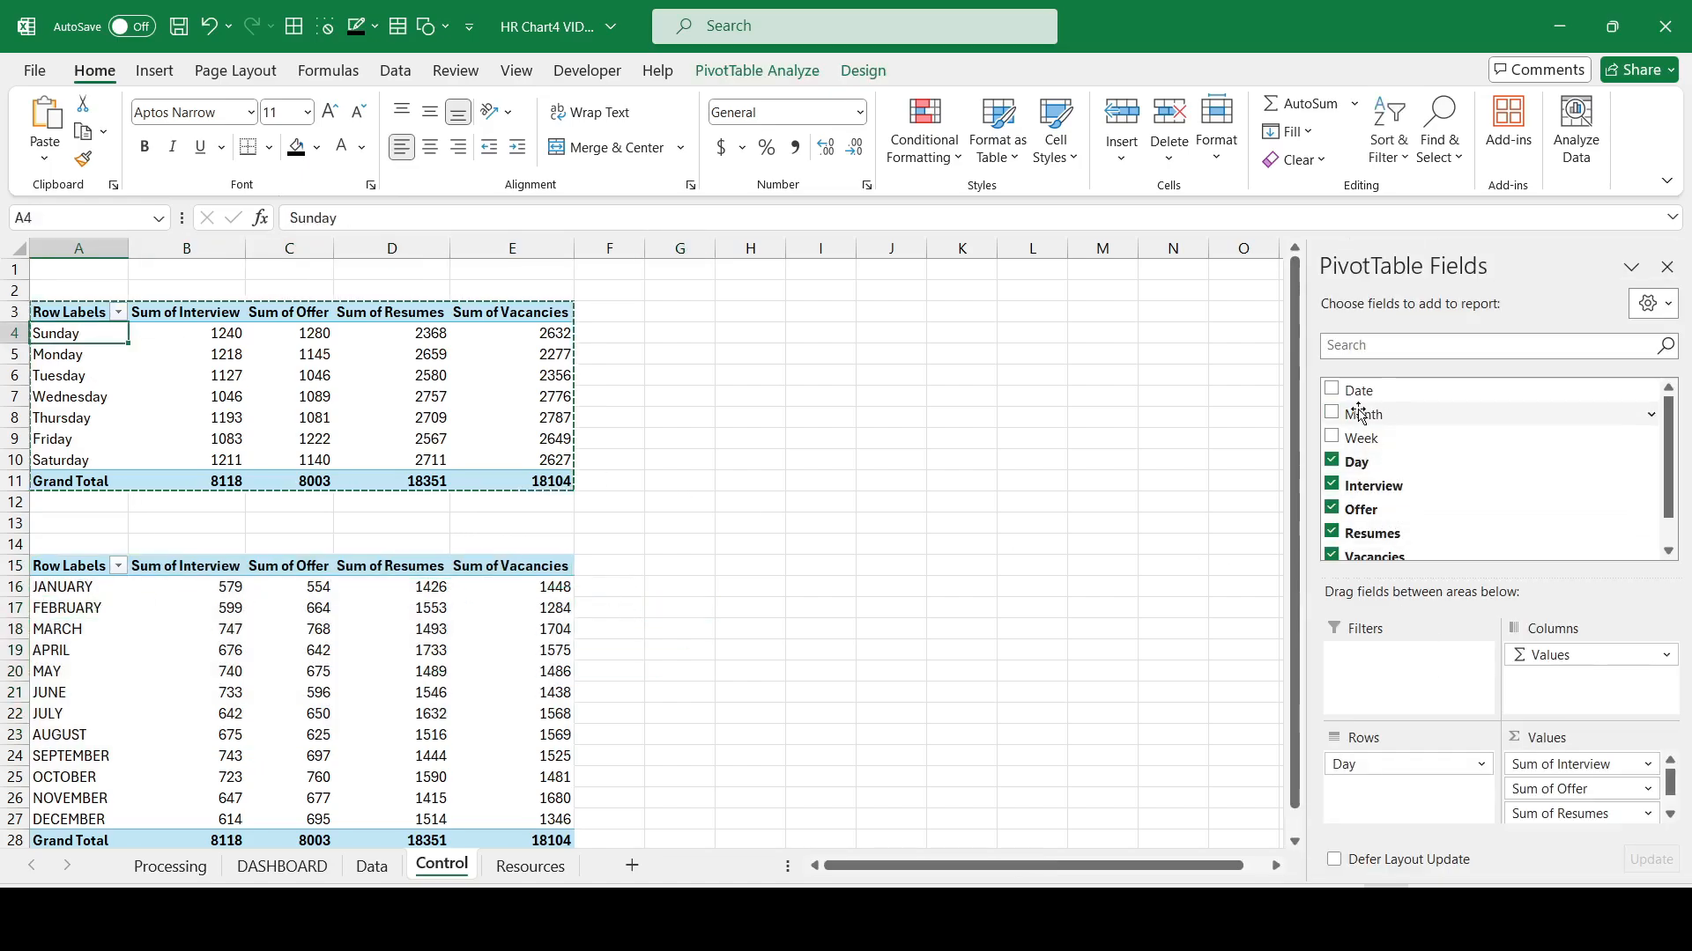
left_click_drag(1357, 449, 1363, 663)
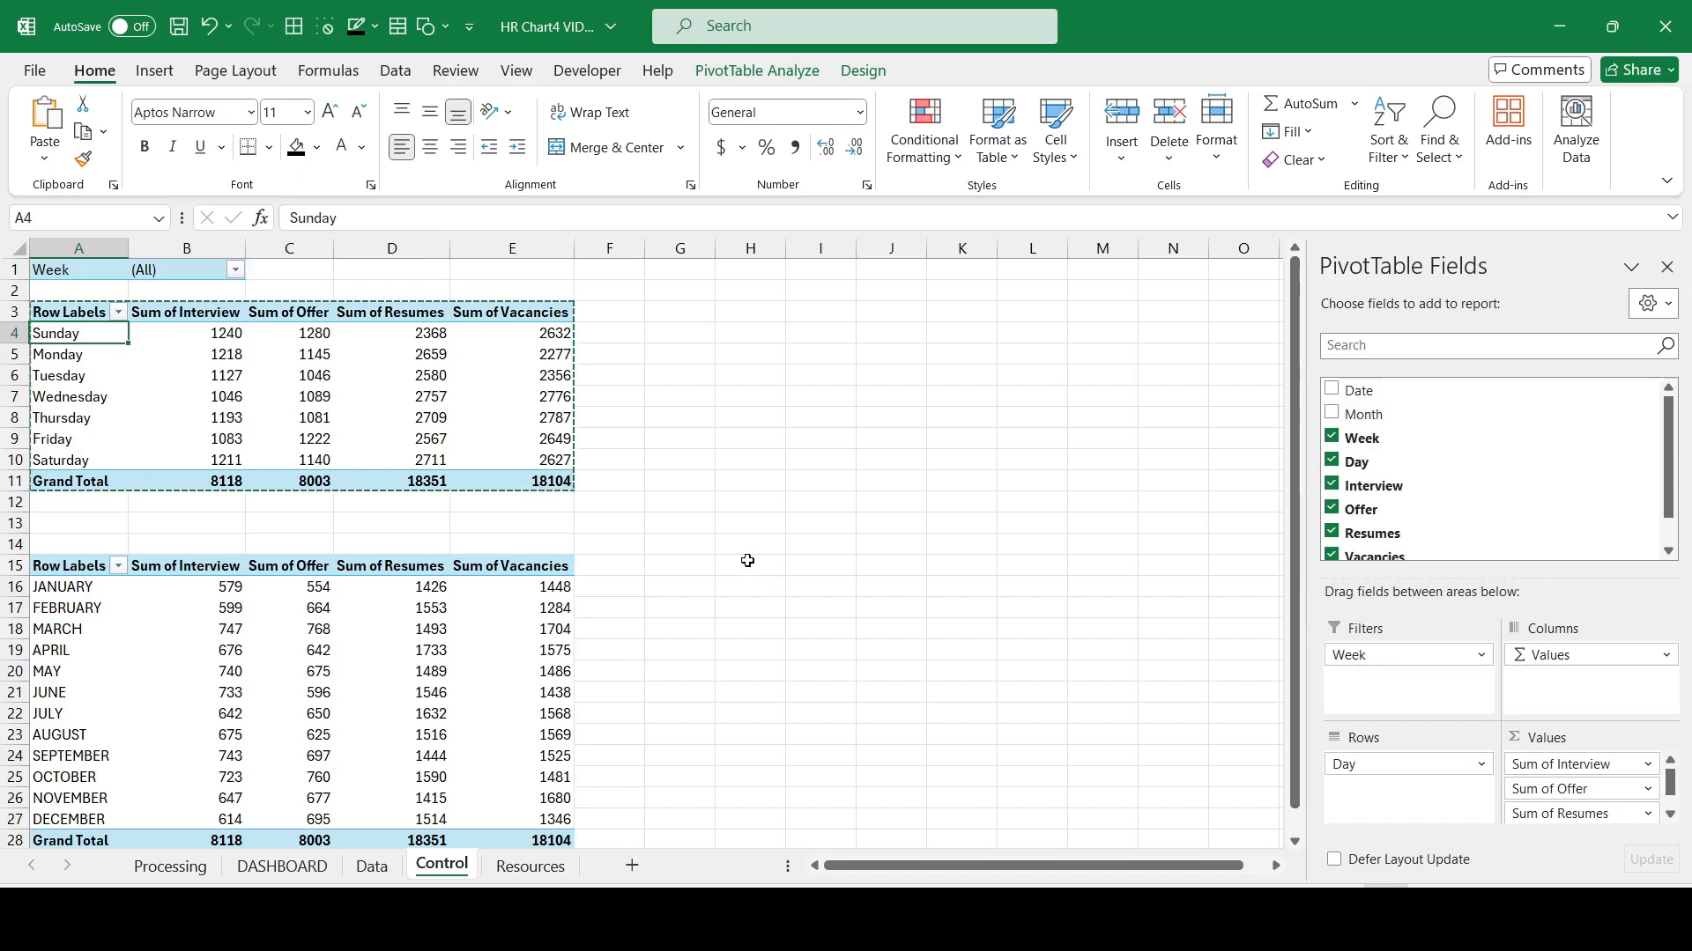
left_click(330, 675)
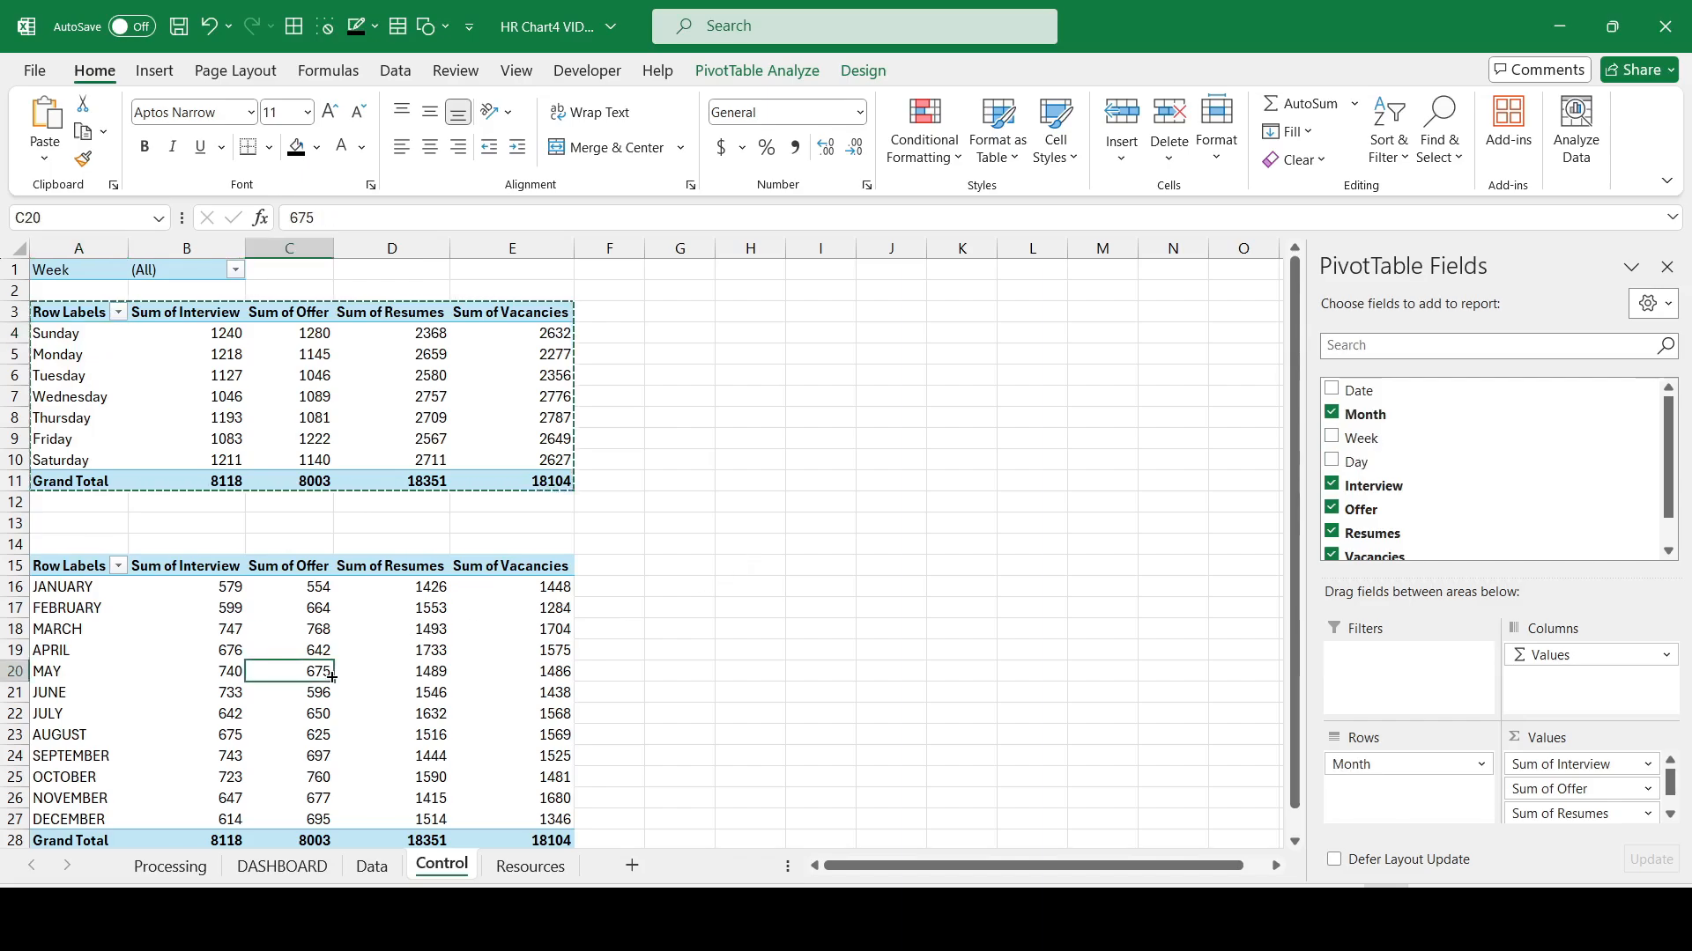
left_click(239, 635)
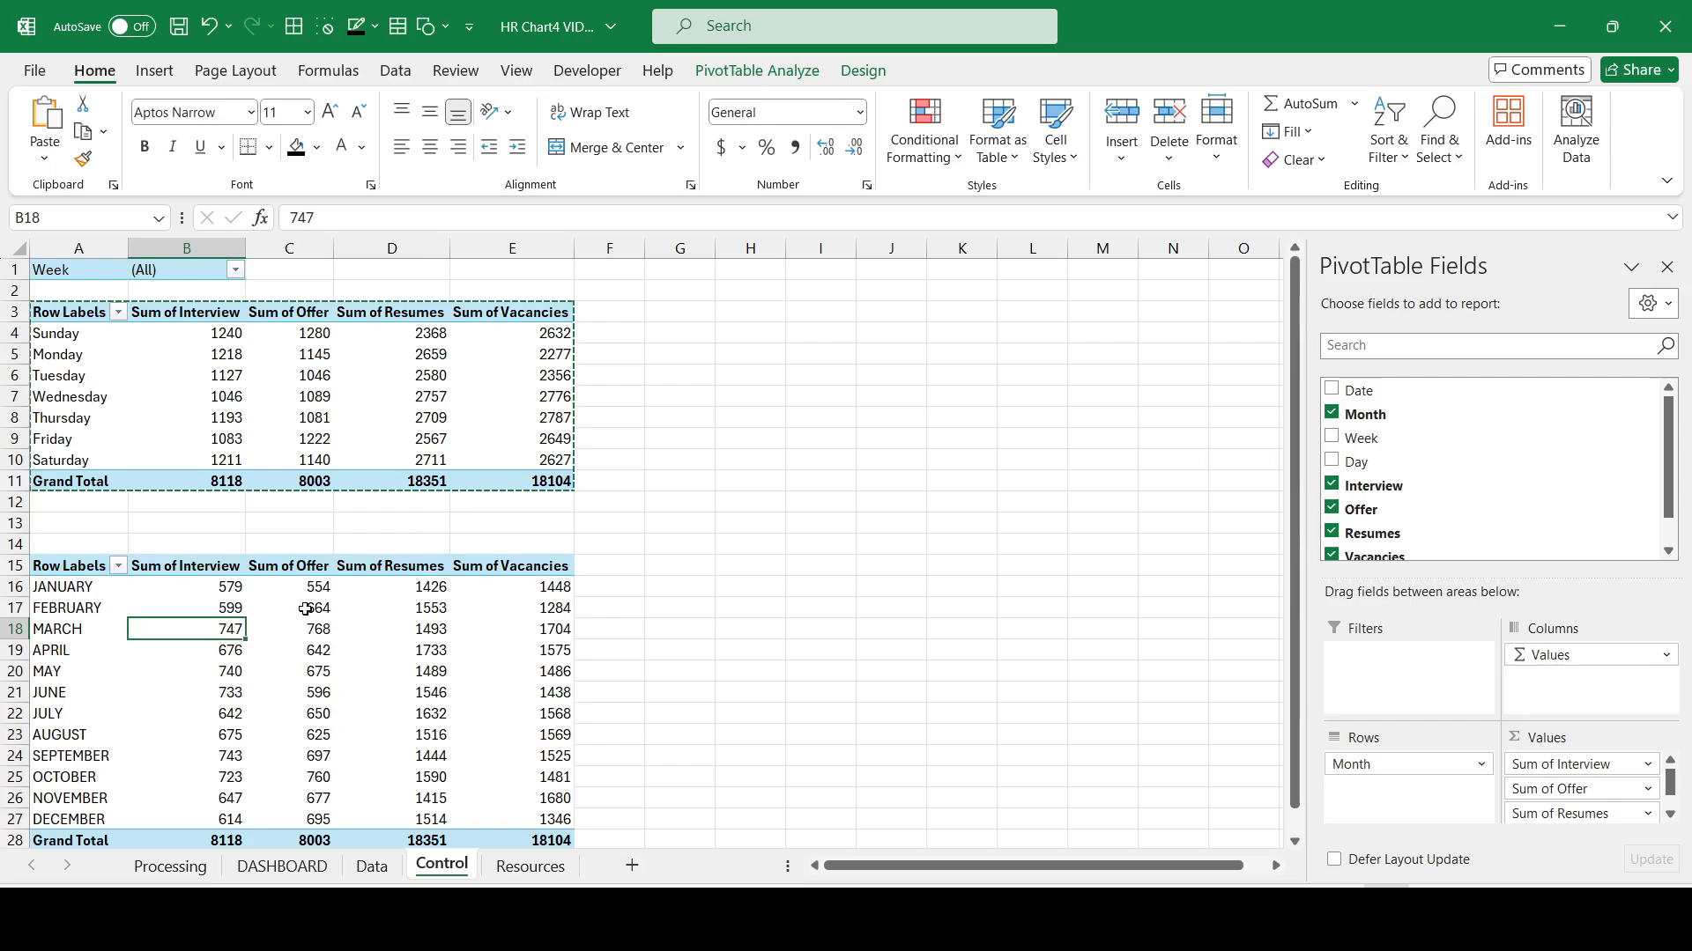
Step: Insert Month and Week slicers for the Month PivotTable and place them side by side to the right of the tables
left_click(155, 75)
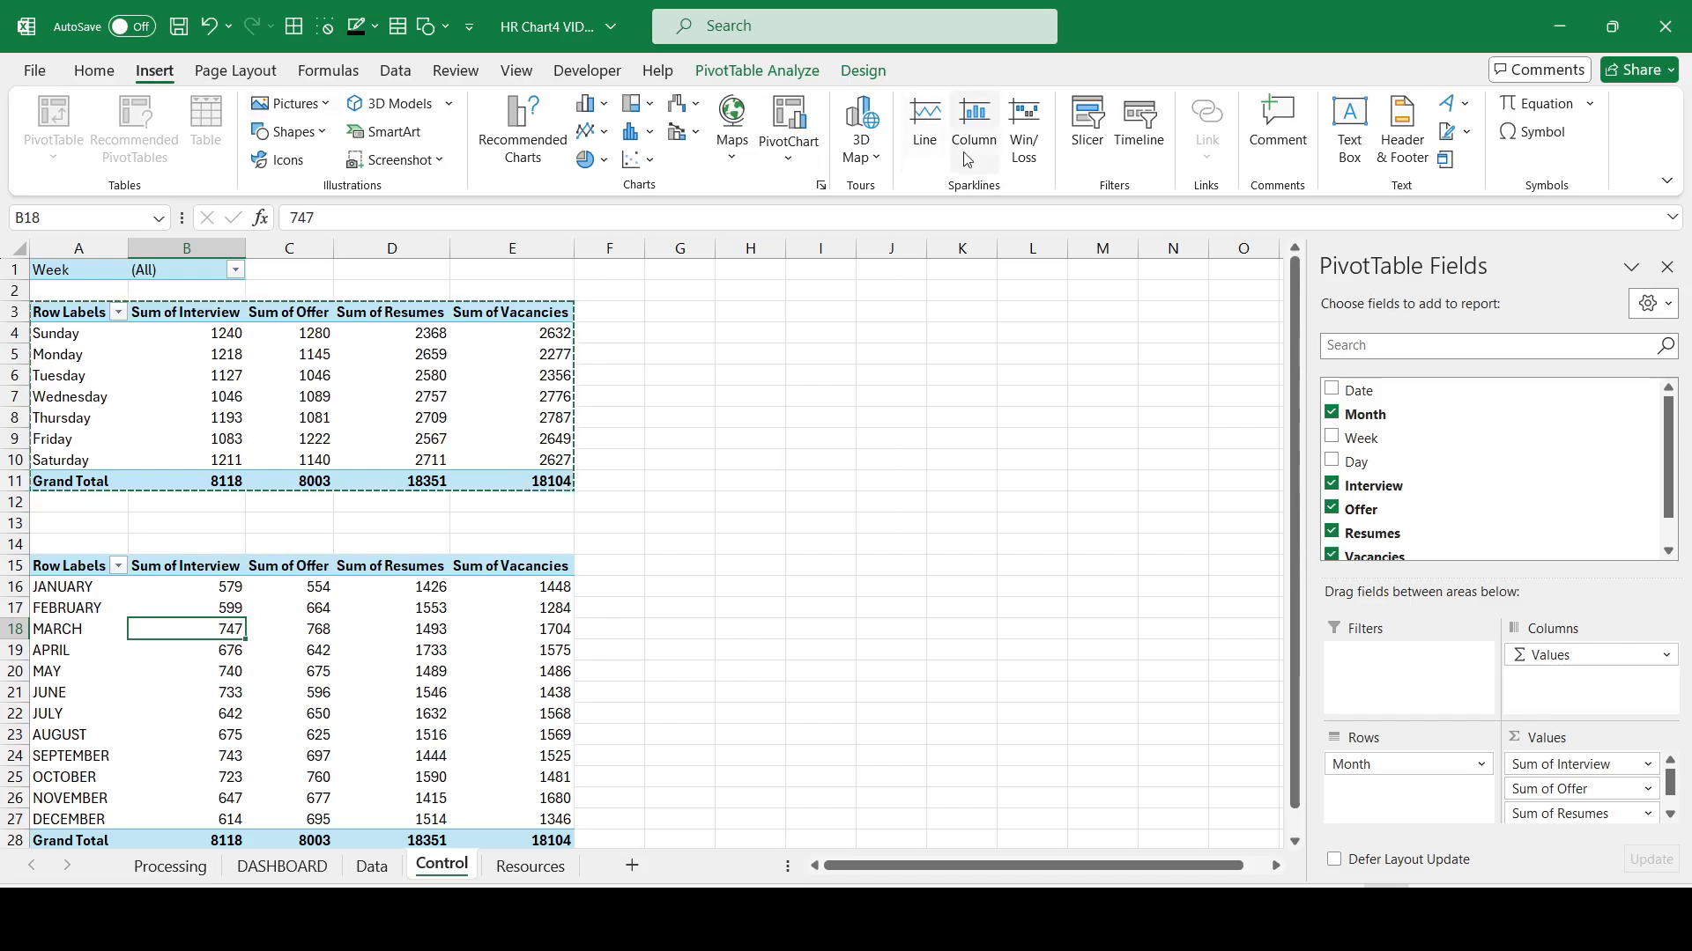
left_click(1087, 132)
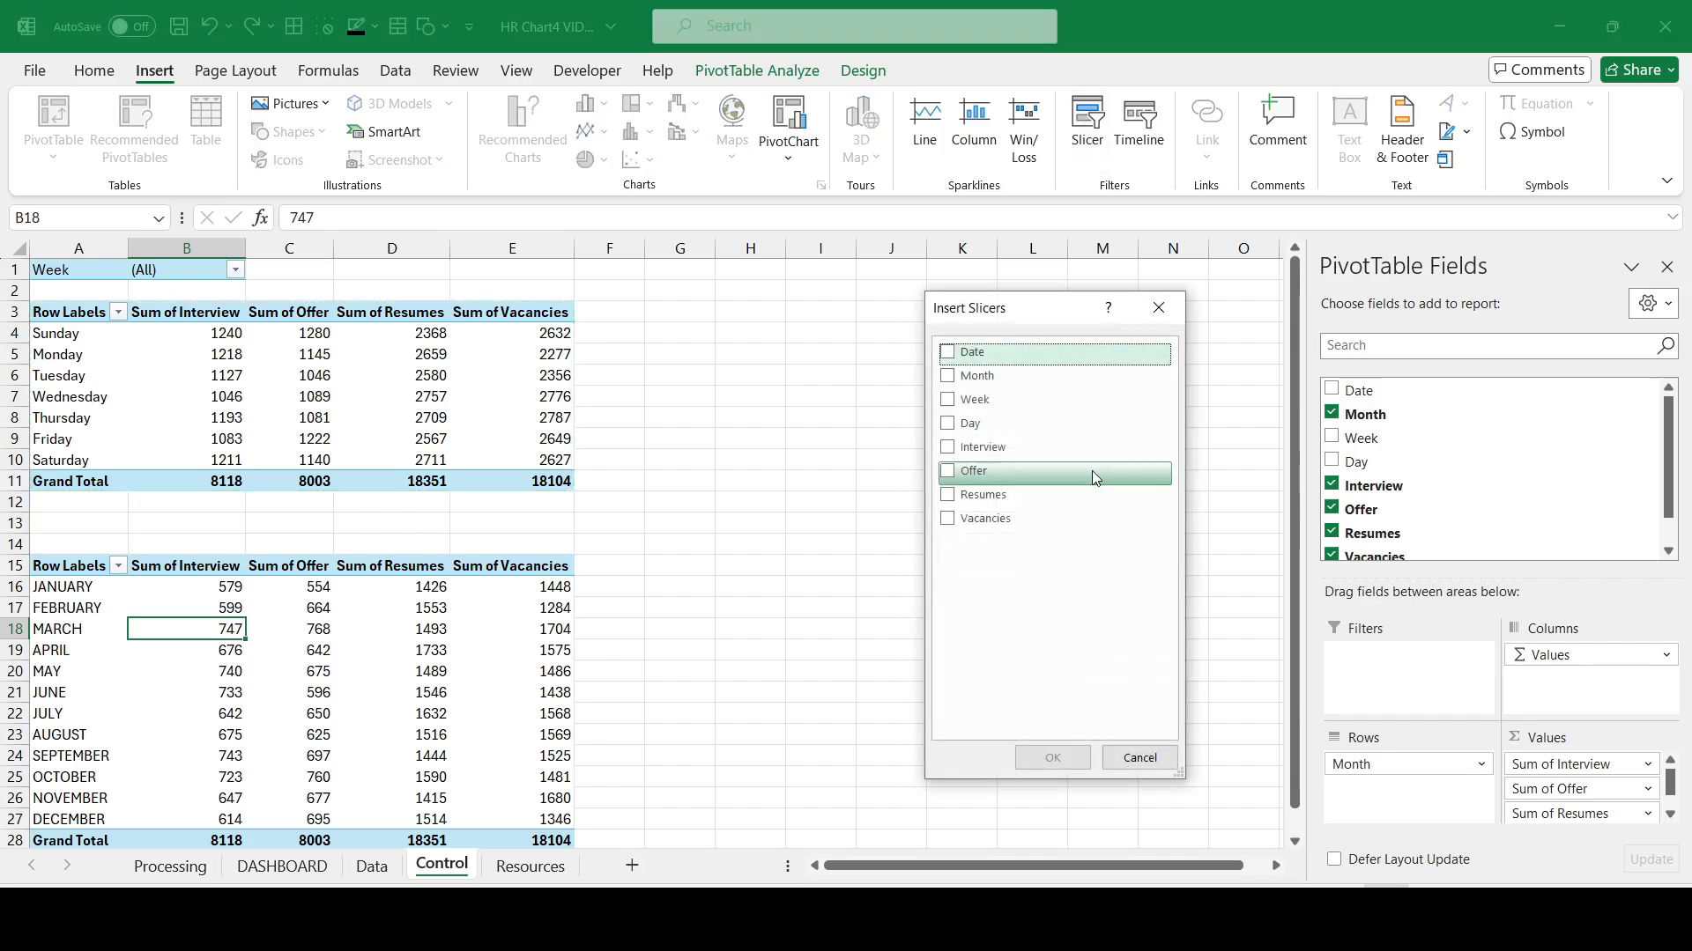
left_click(950, 378)
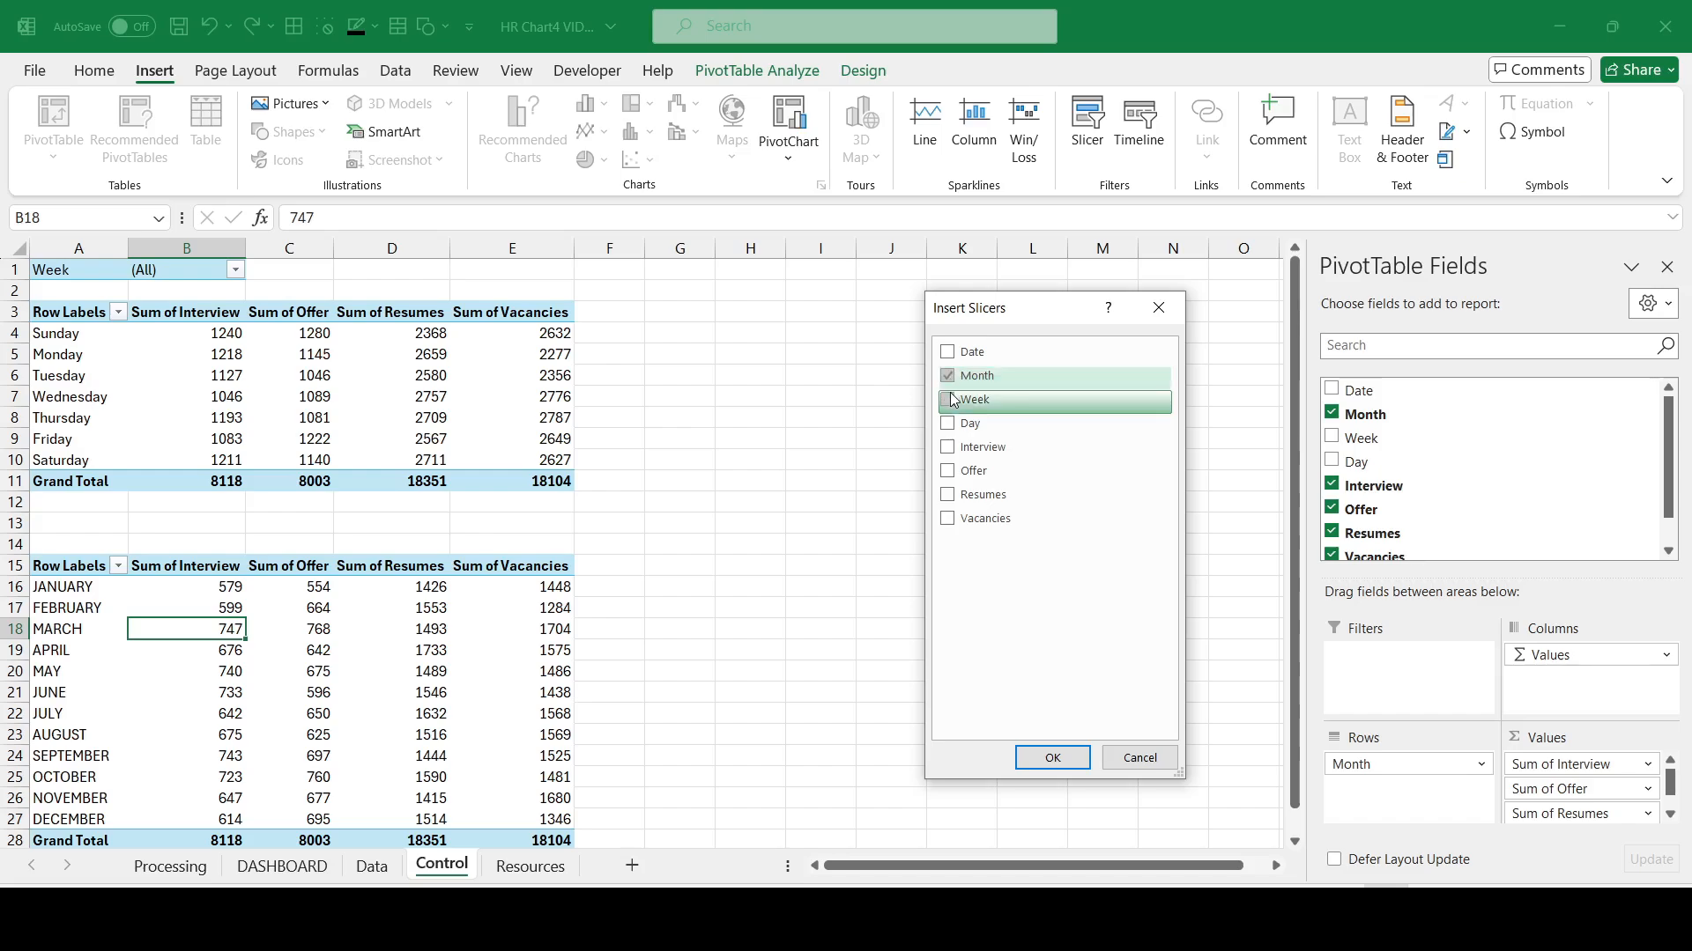
left_click(948, 399)
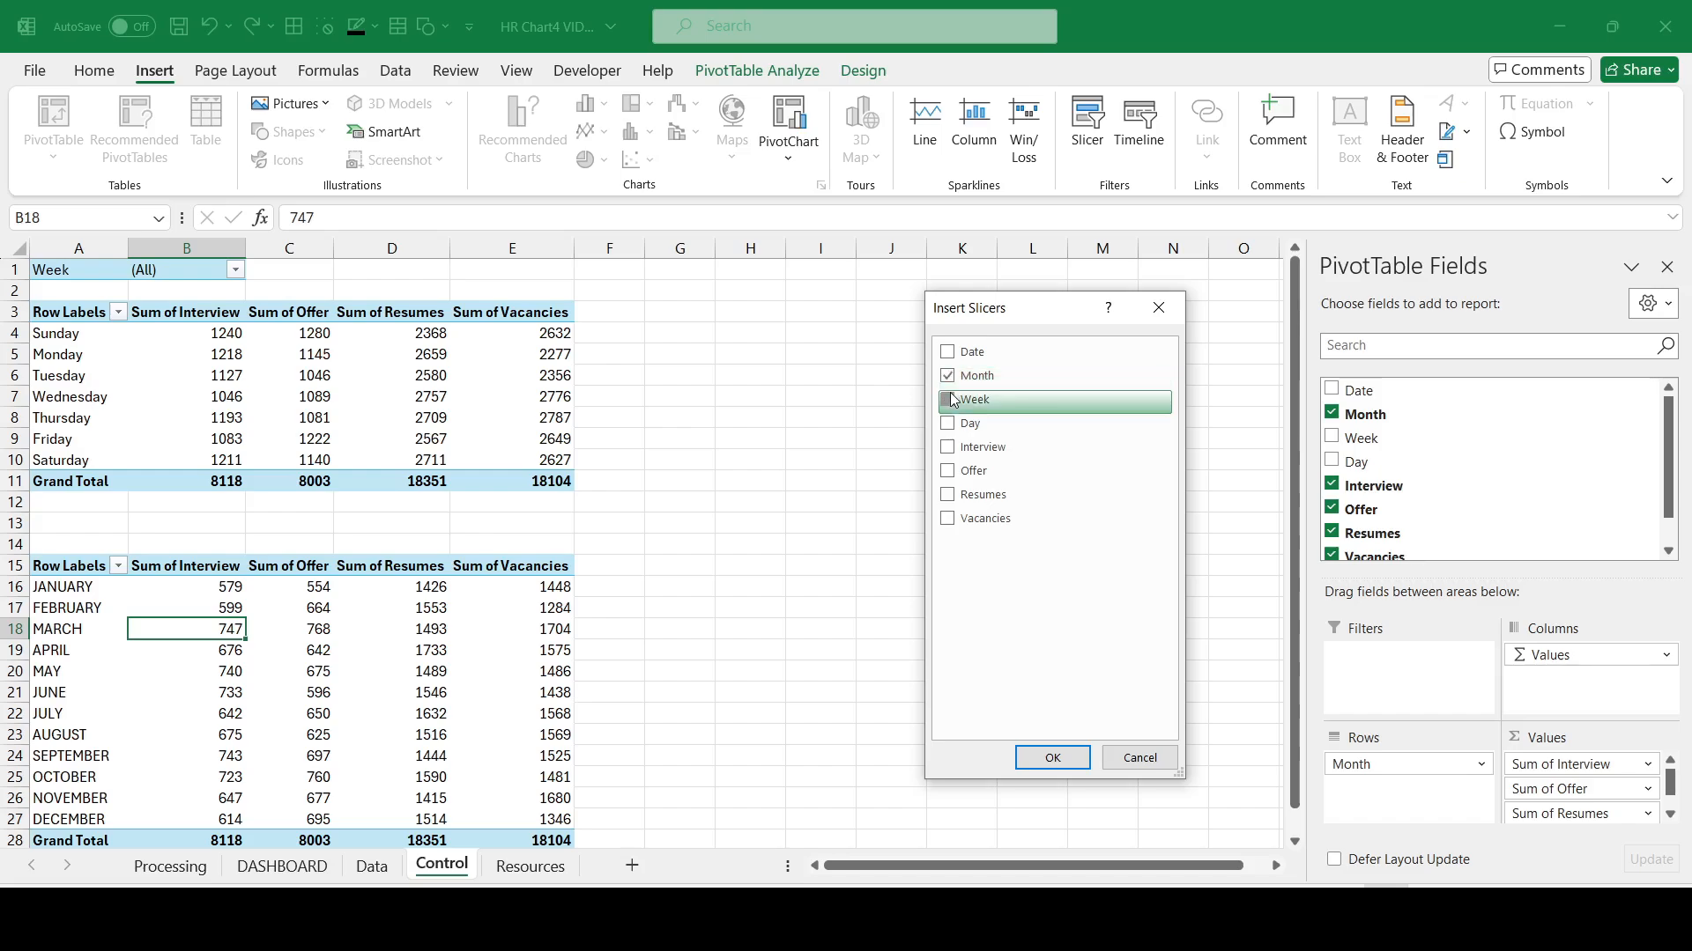
left_click(1053, 759)
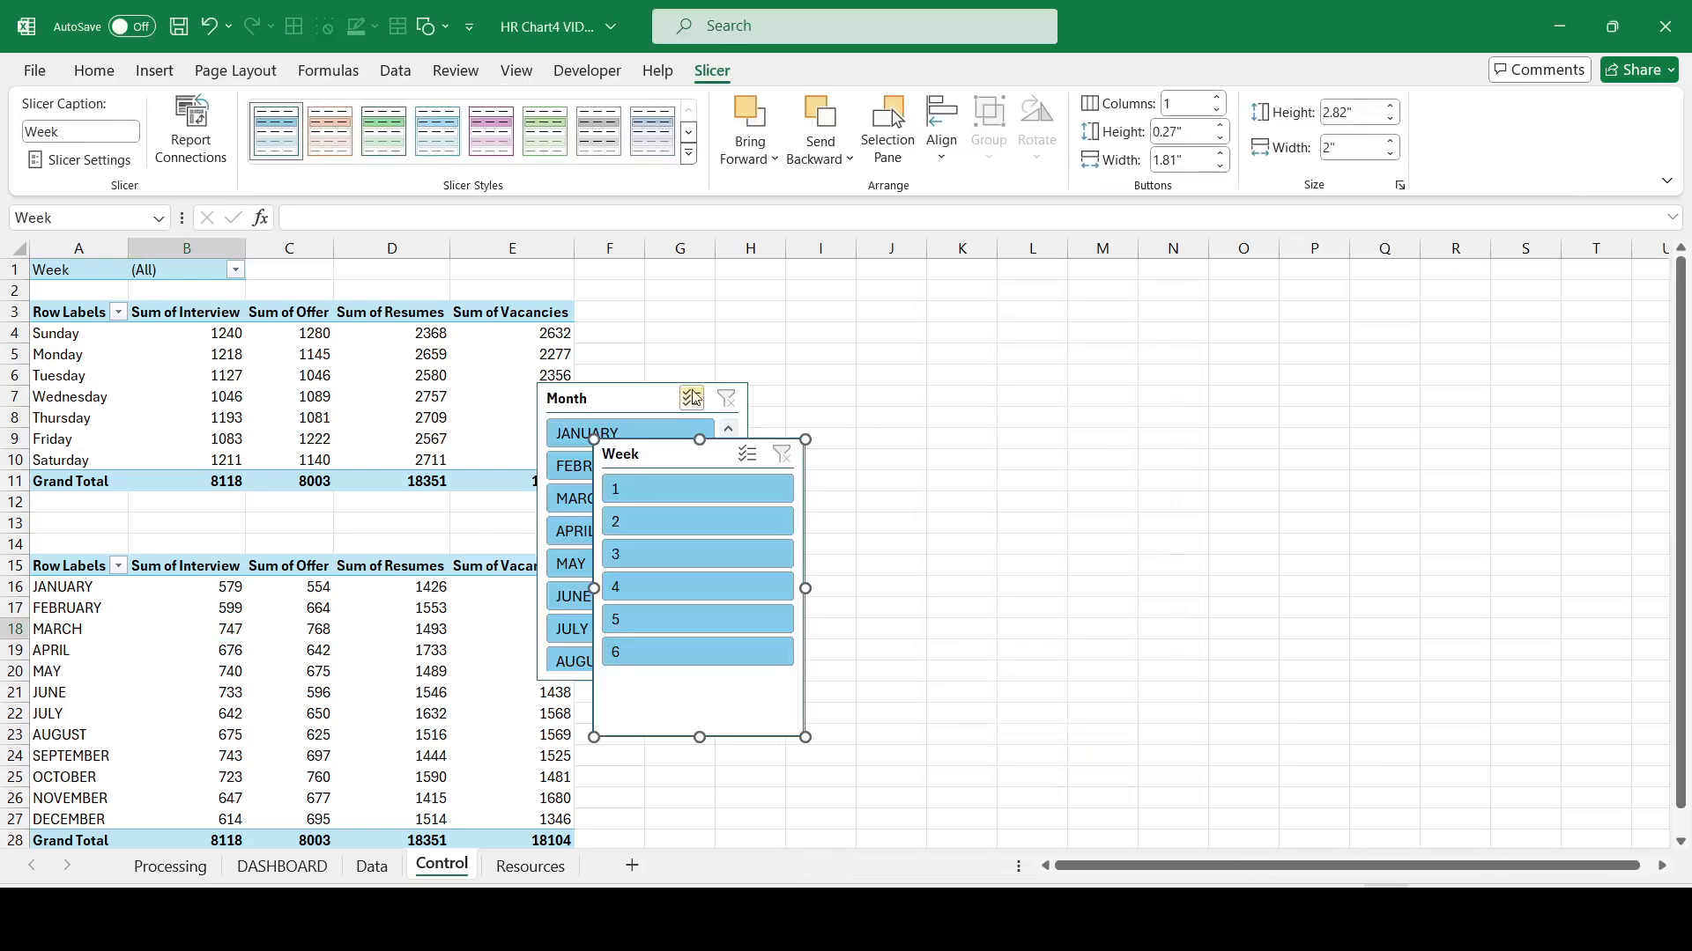
left_click_drag(647, 443, 1030, 403)
left_click_drag(630, 397, 771, 436)
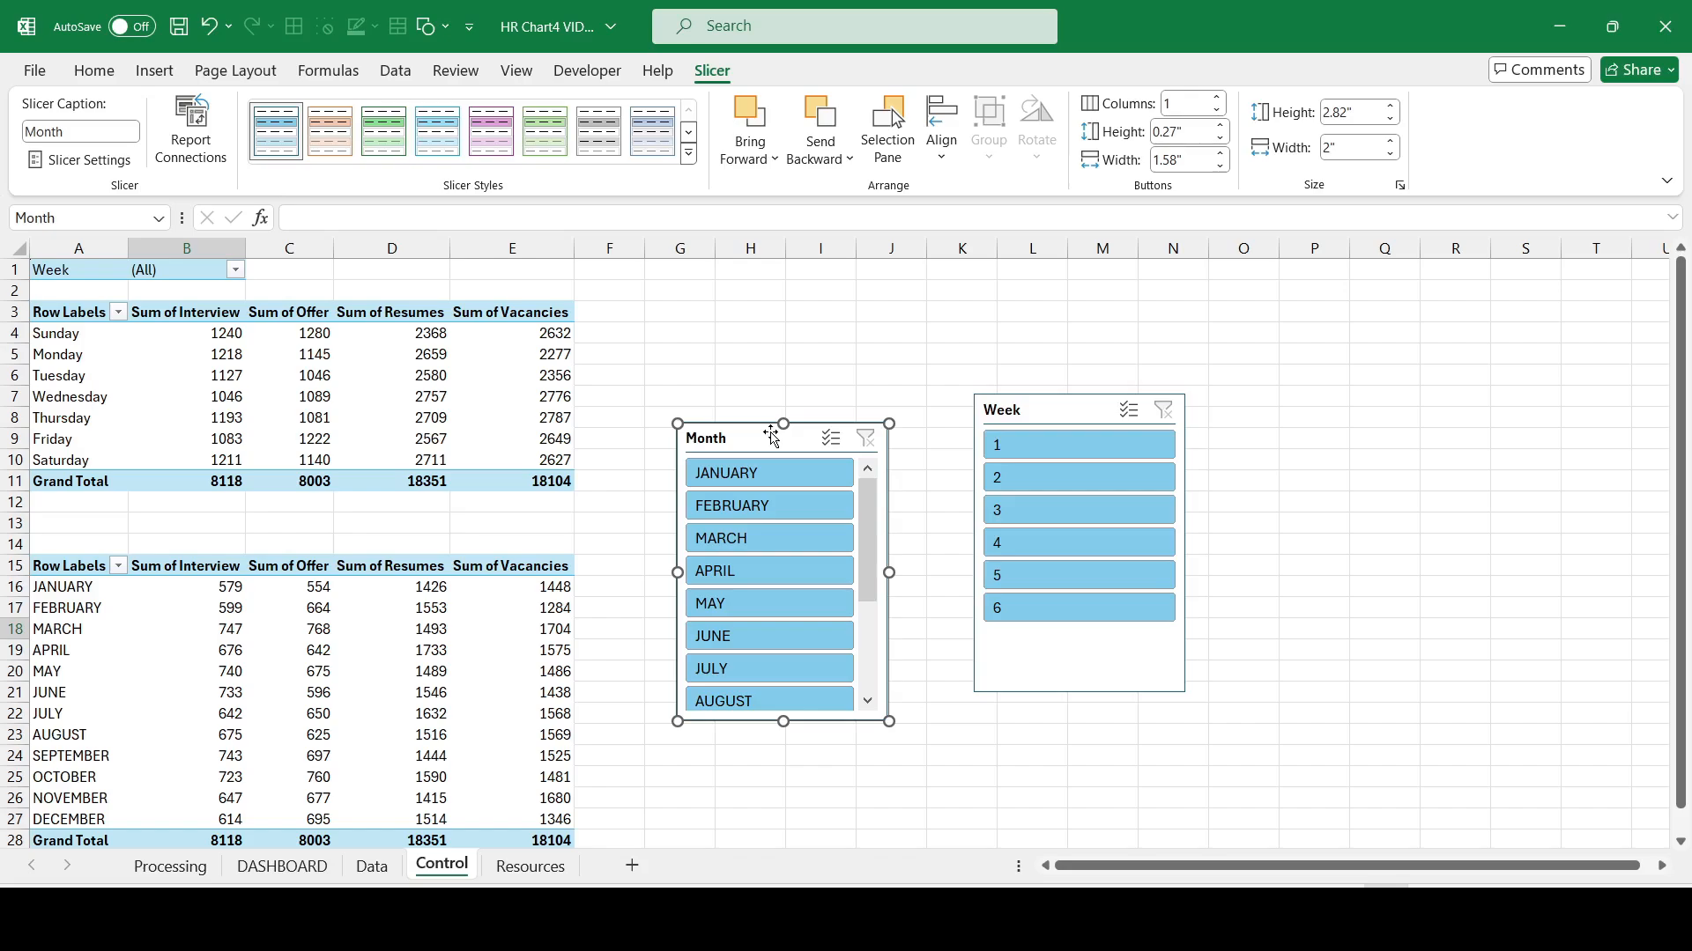
Step: Connect the Week slicer to PivotTable3 only, disconnecting it from PivotTable4
left_click(1053, 411)
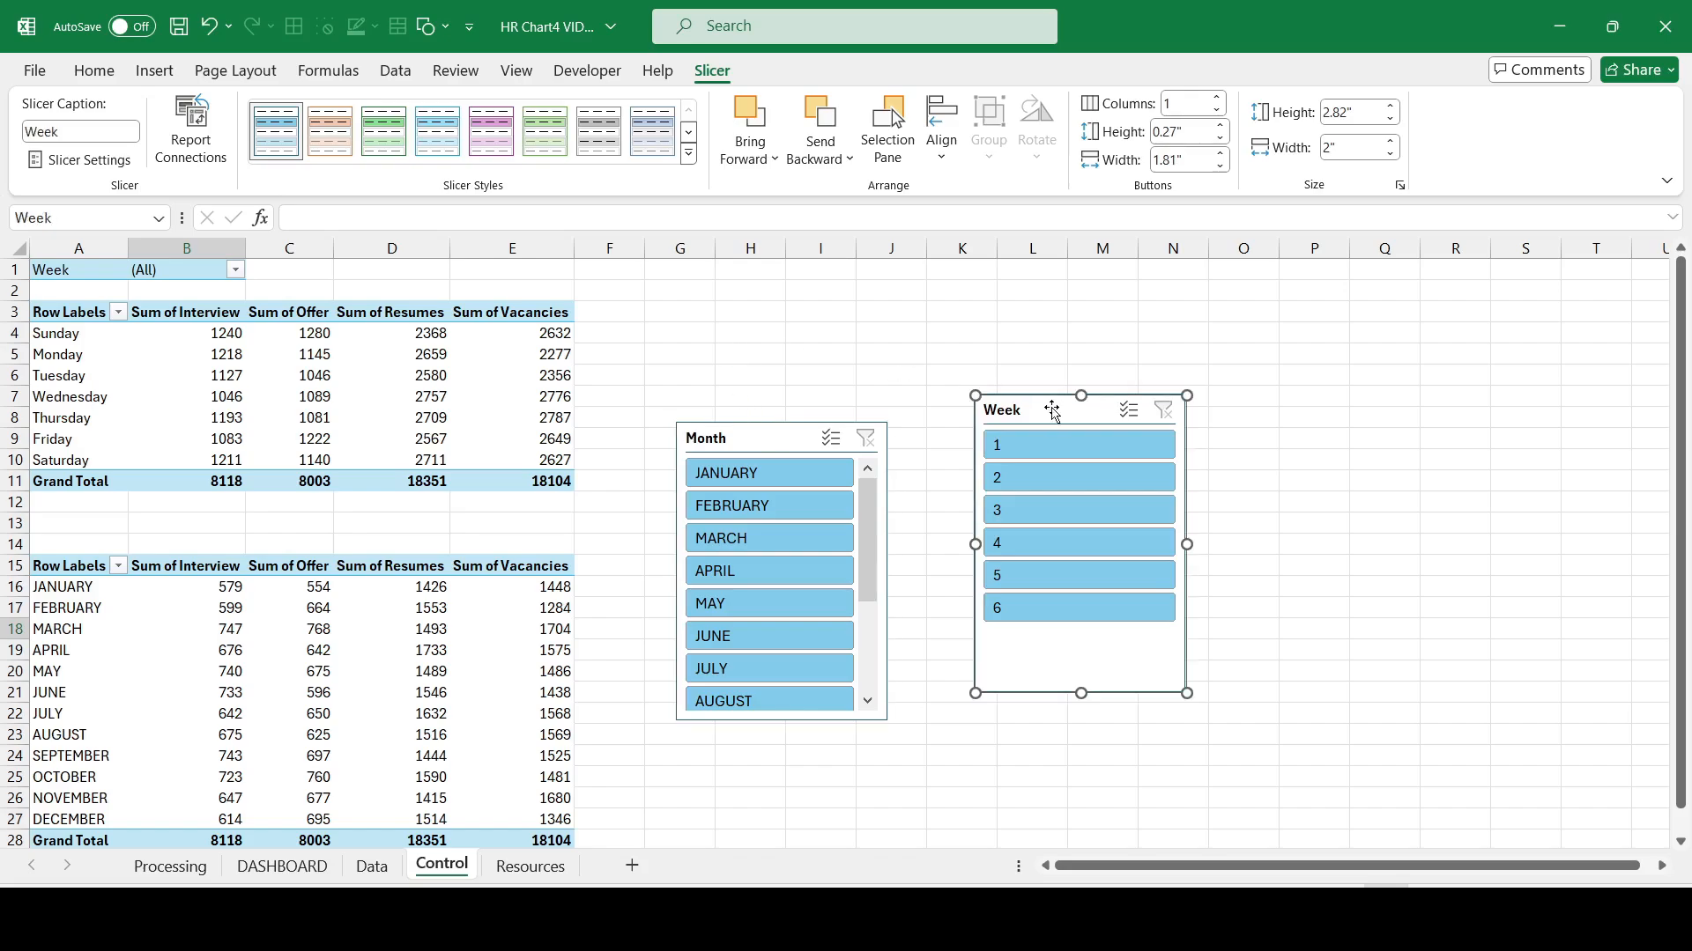
left_click(198, 130)
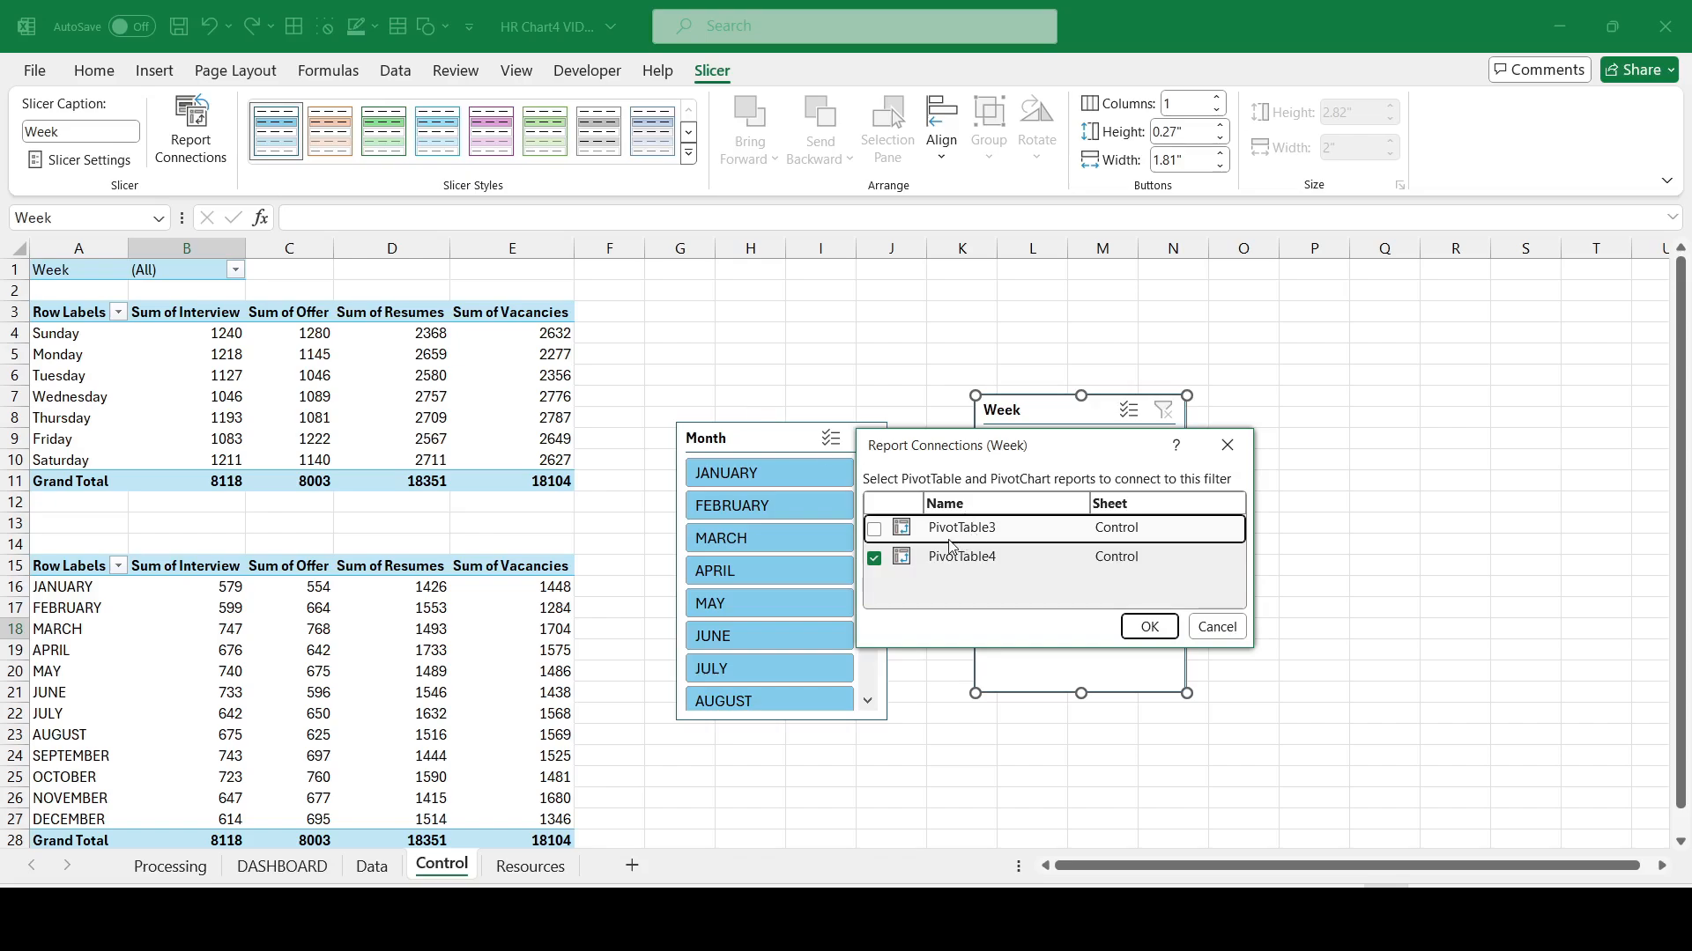
left_click(874, 557)
left_click(874, 531)
left_click(1149, 626)
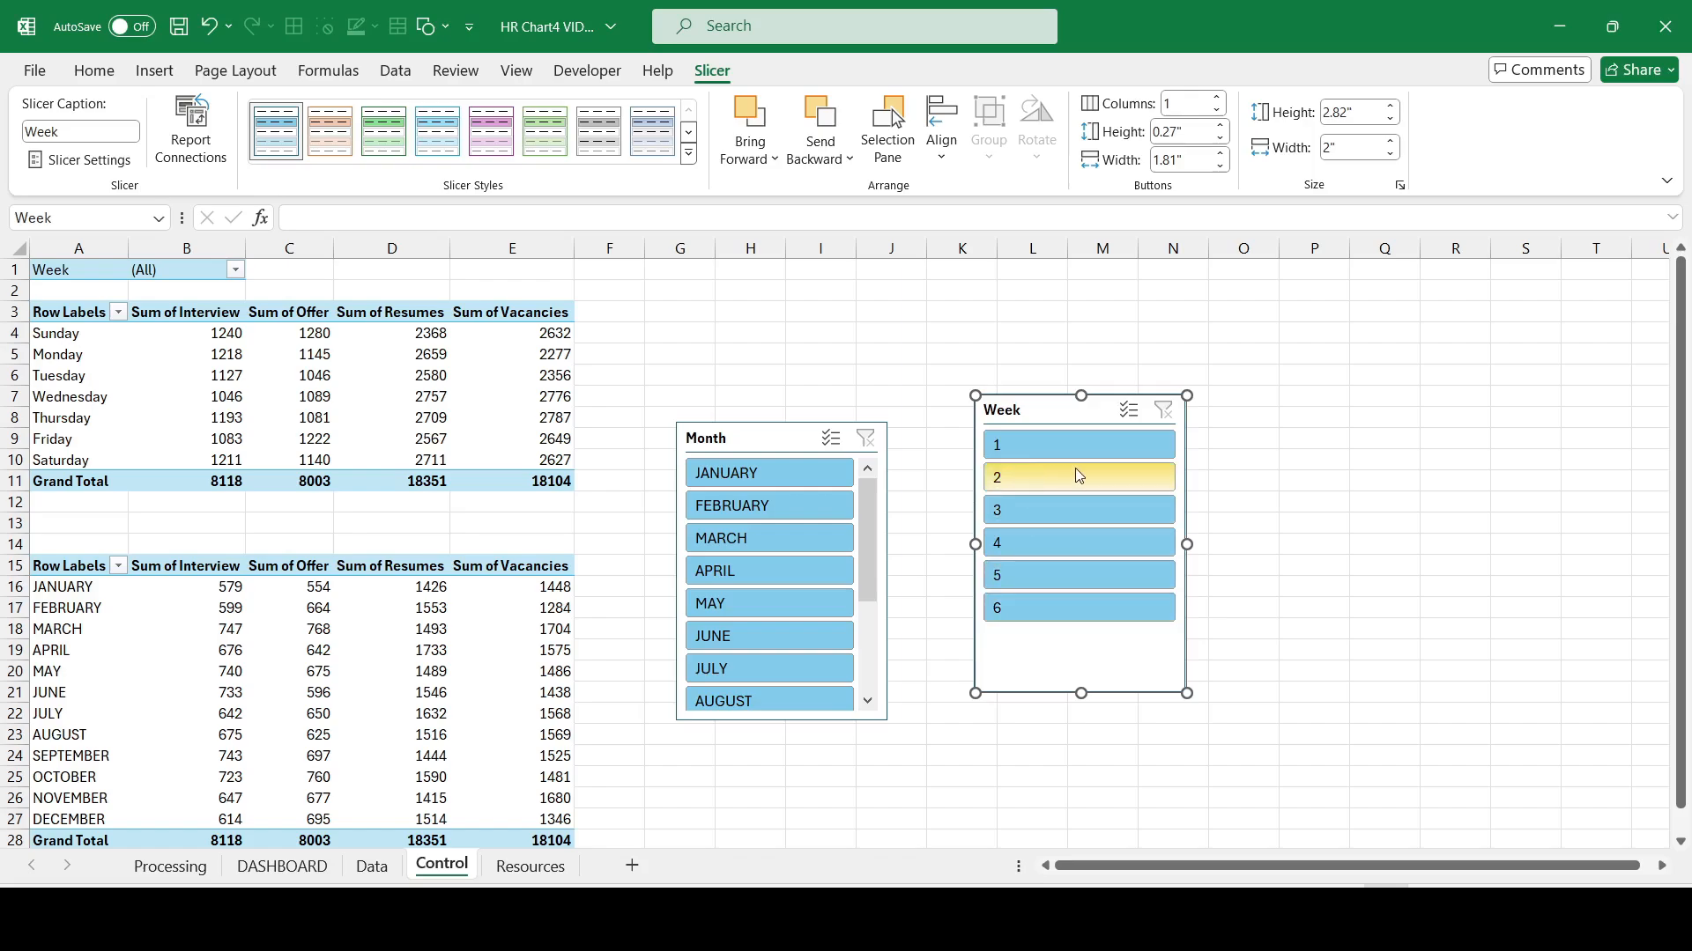
Step: Connect the Month slicer to PivotTable3 in addition to PivotTable4
left_click(749, 438)
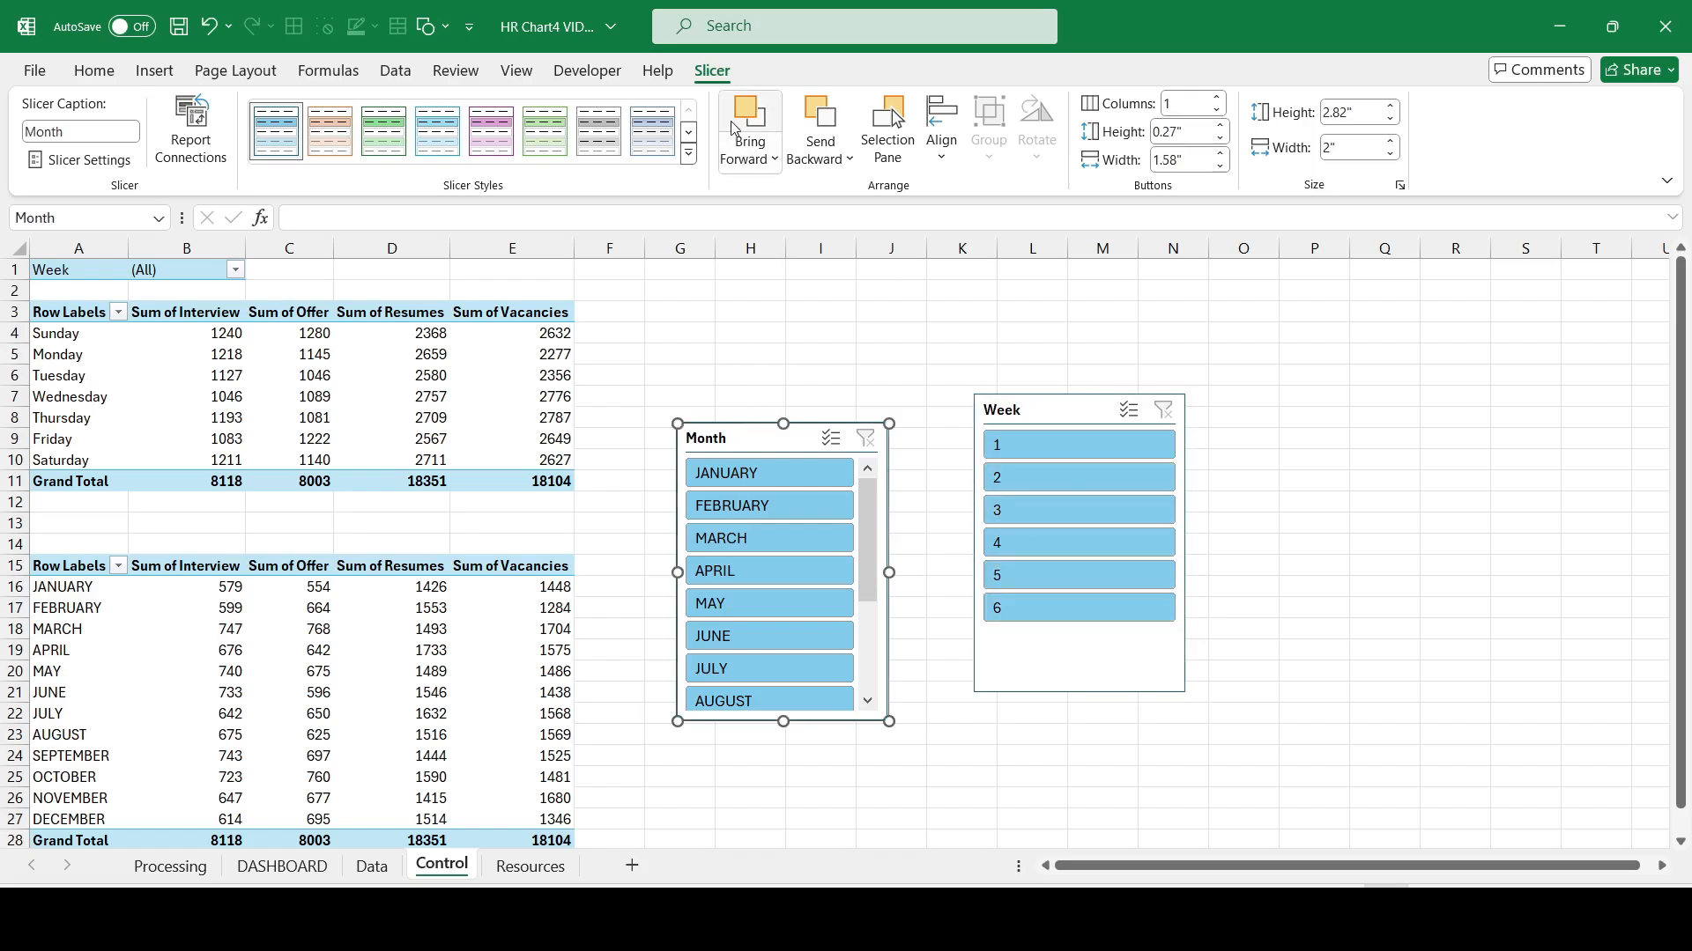
left_click(198, 130)
left_click(874, 529)
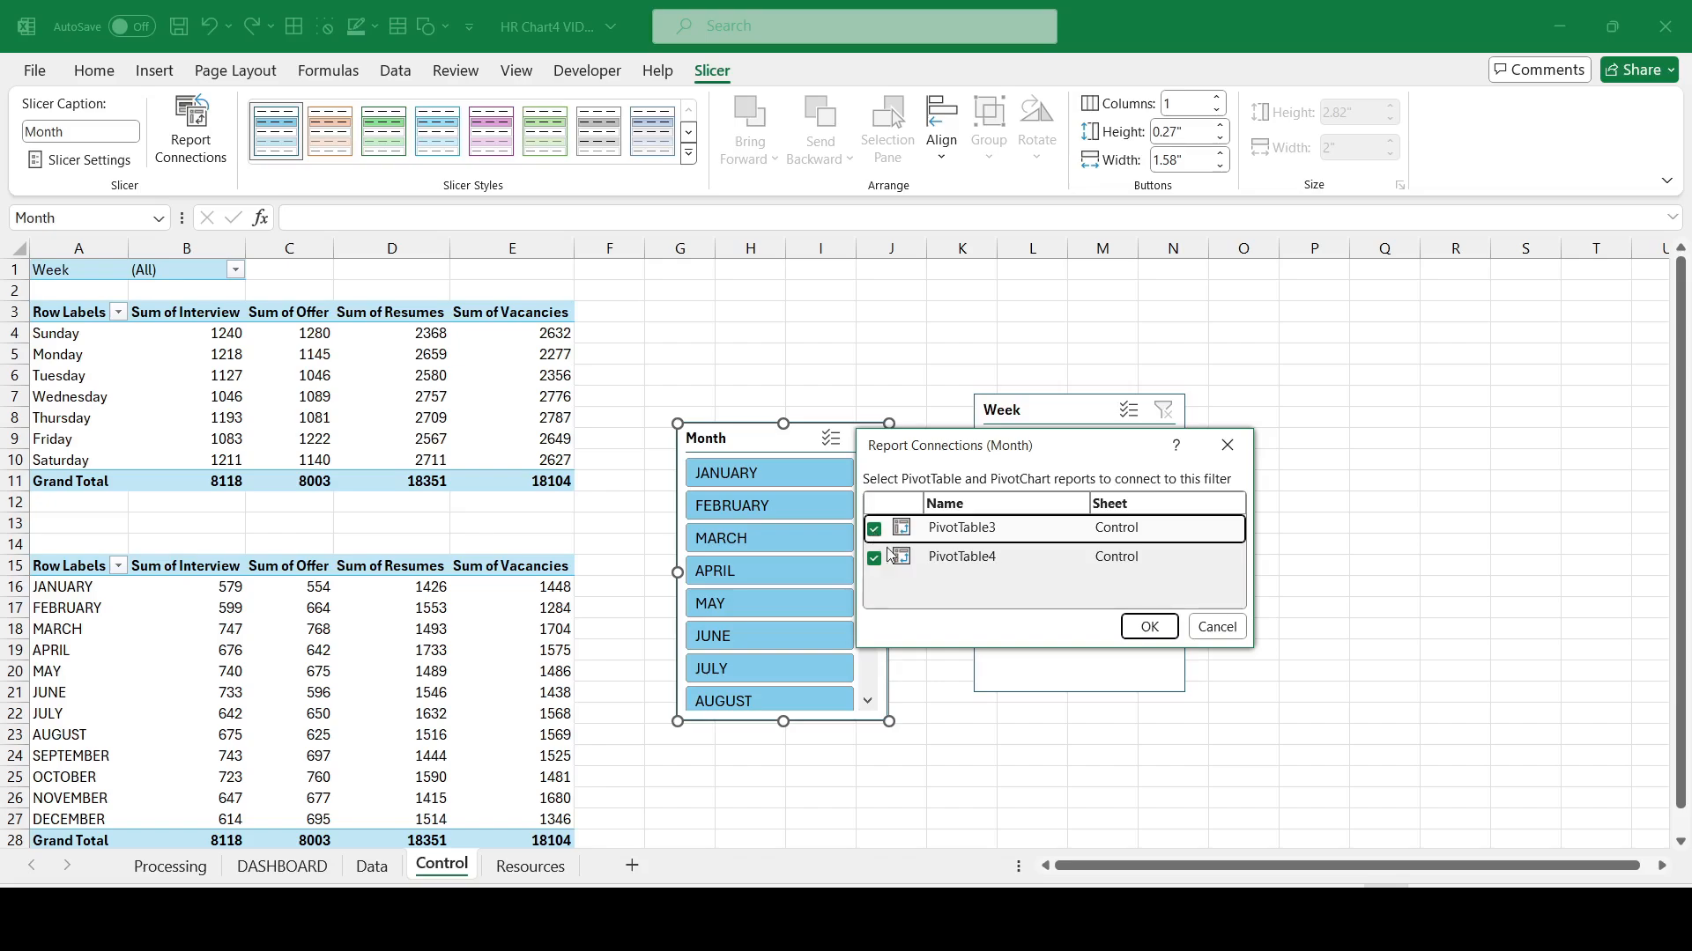
left_click(1148, 628)
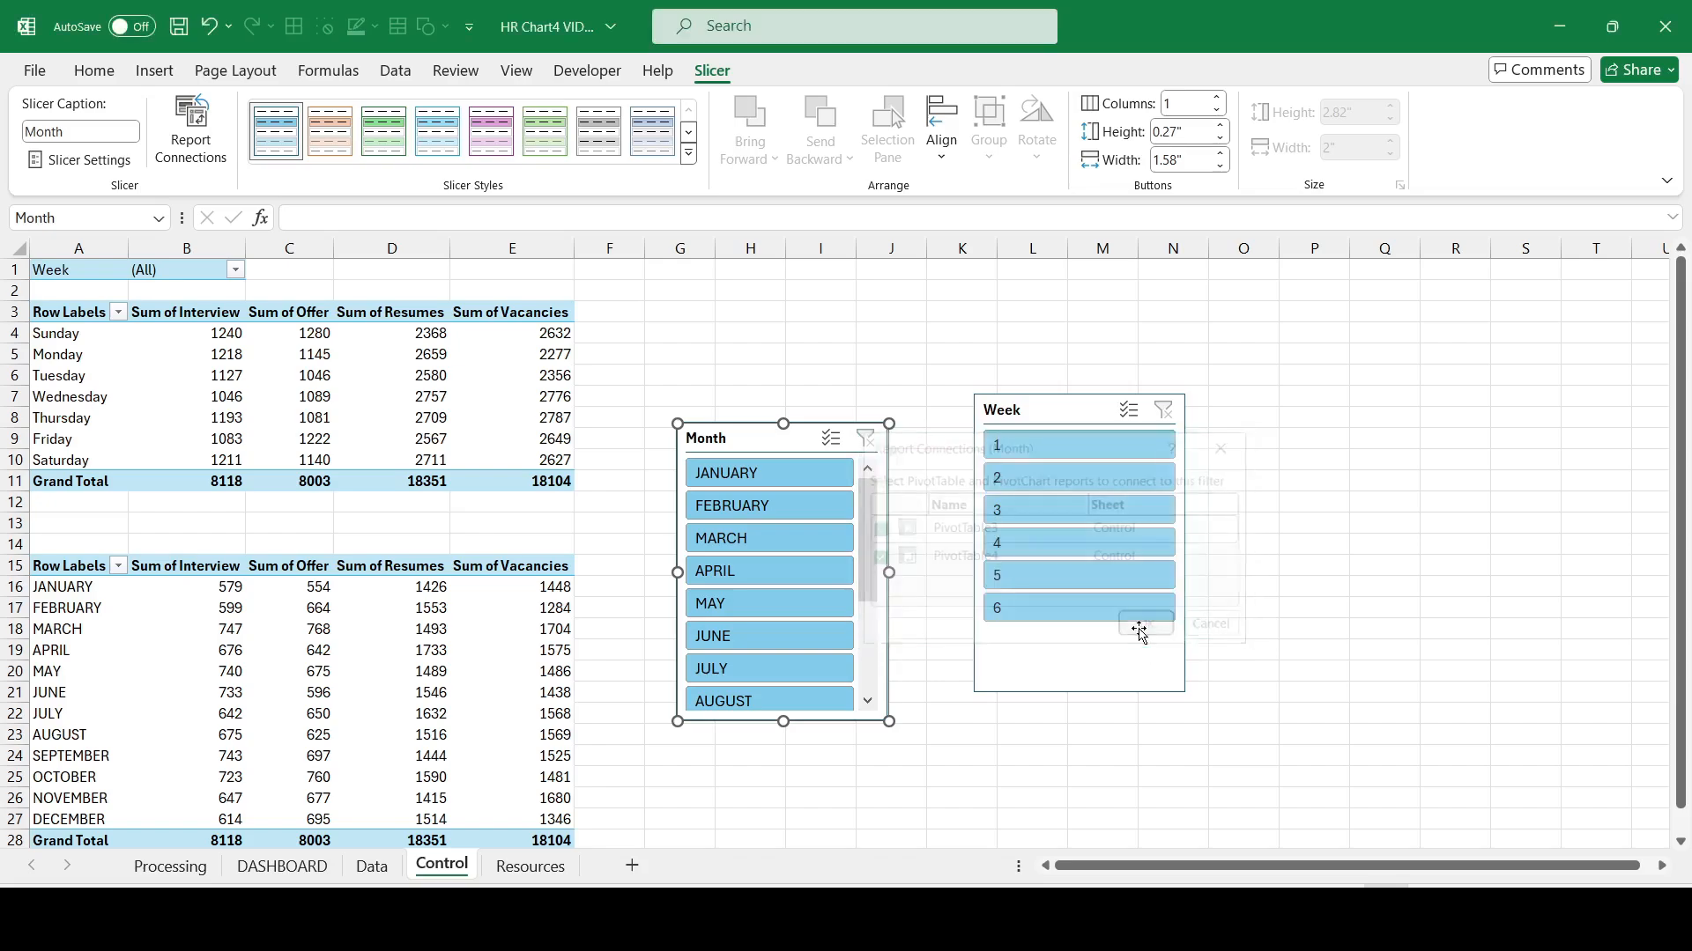
Step: Test the slicers by filtering on several weeks and on months such as May and June, and clear both filters
left_click(1056, 490)
left_click(1060, 511)
left_click(1063, 555)
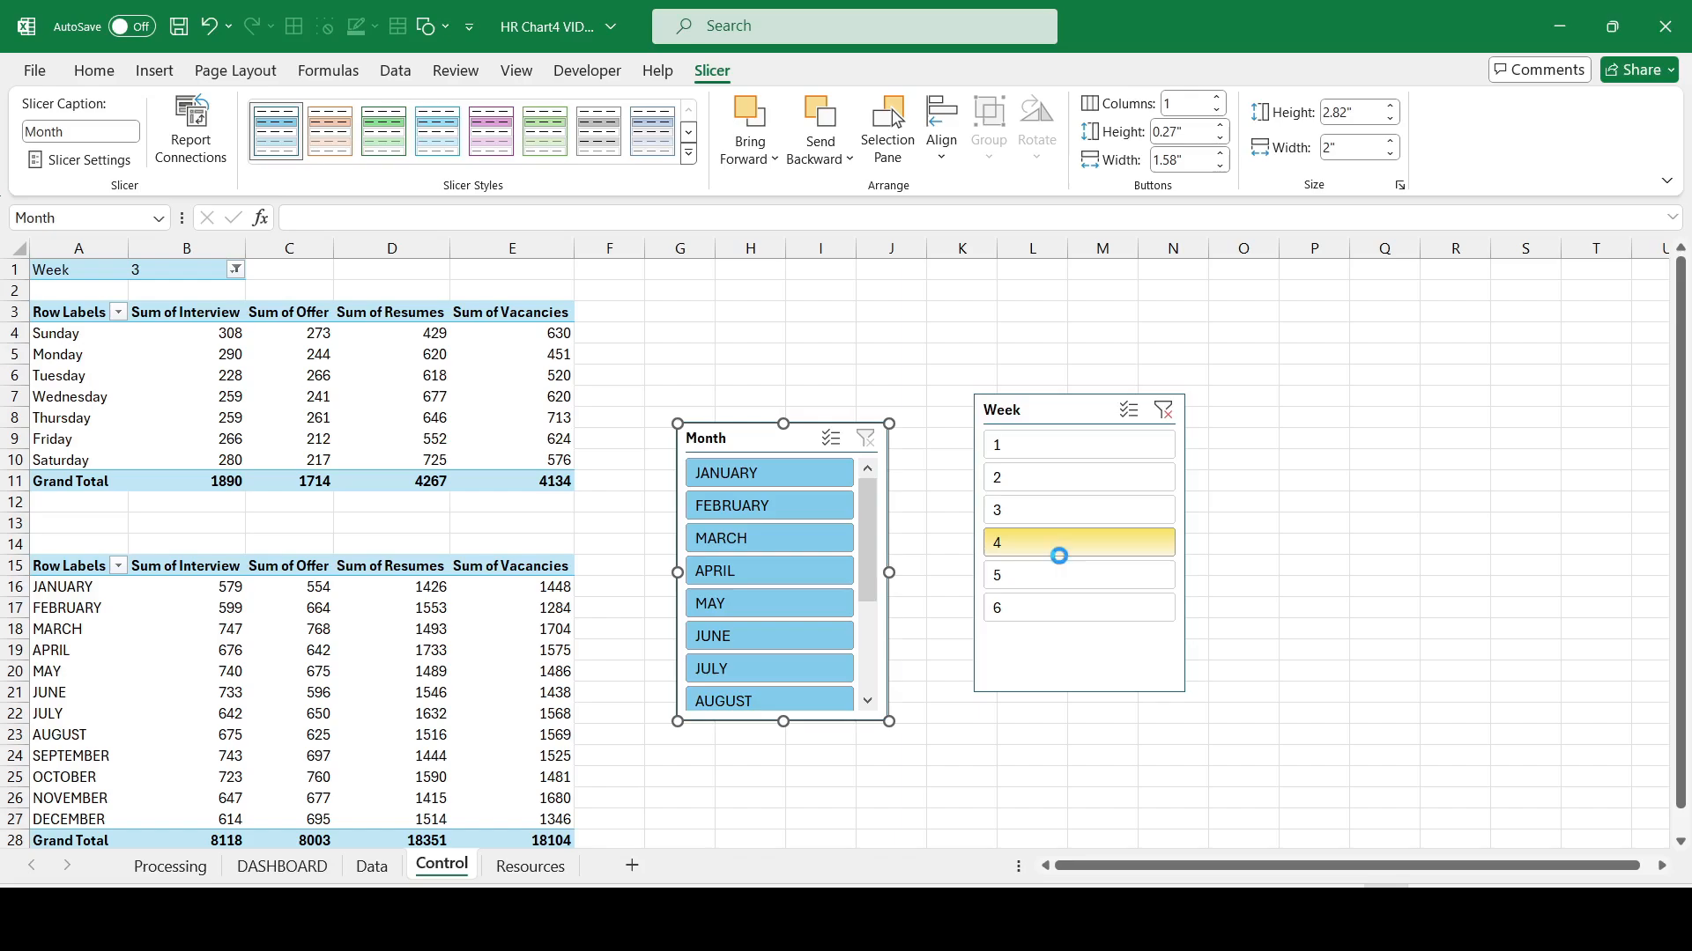
left_click(1057, 481)
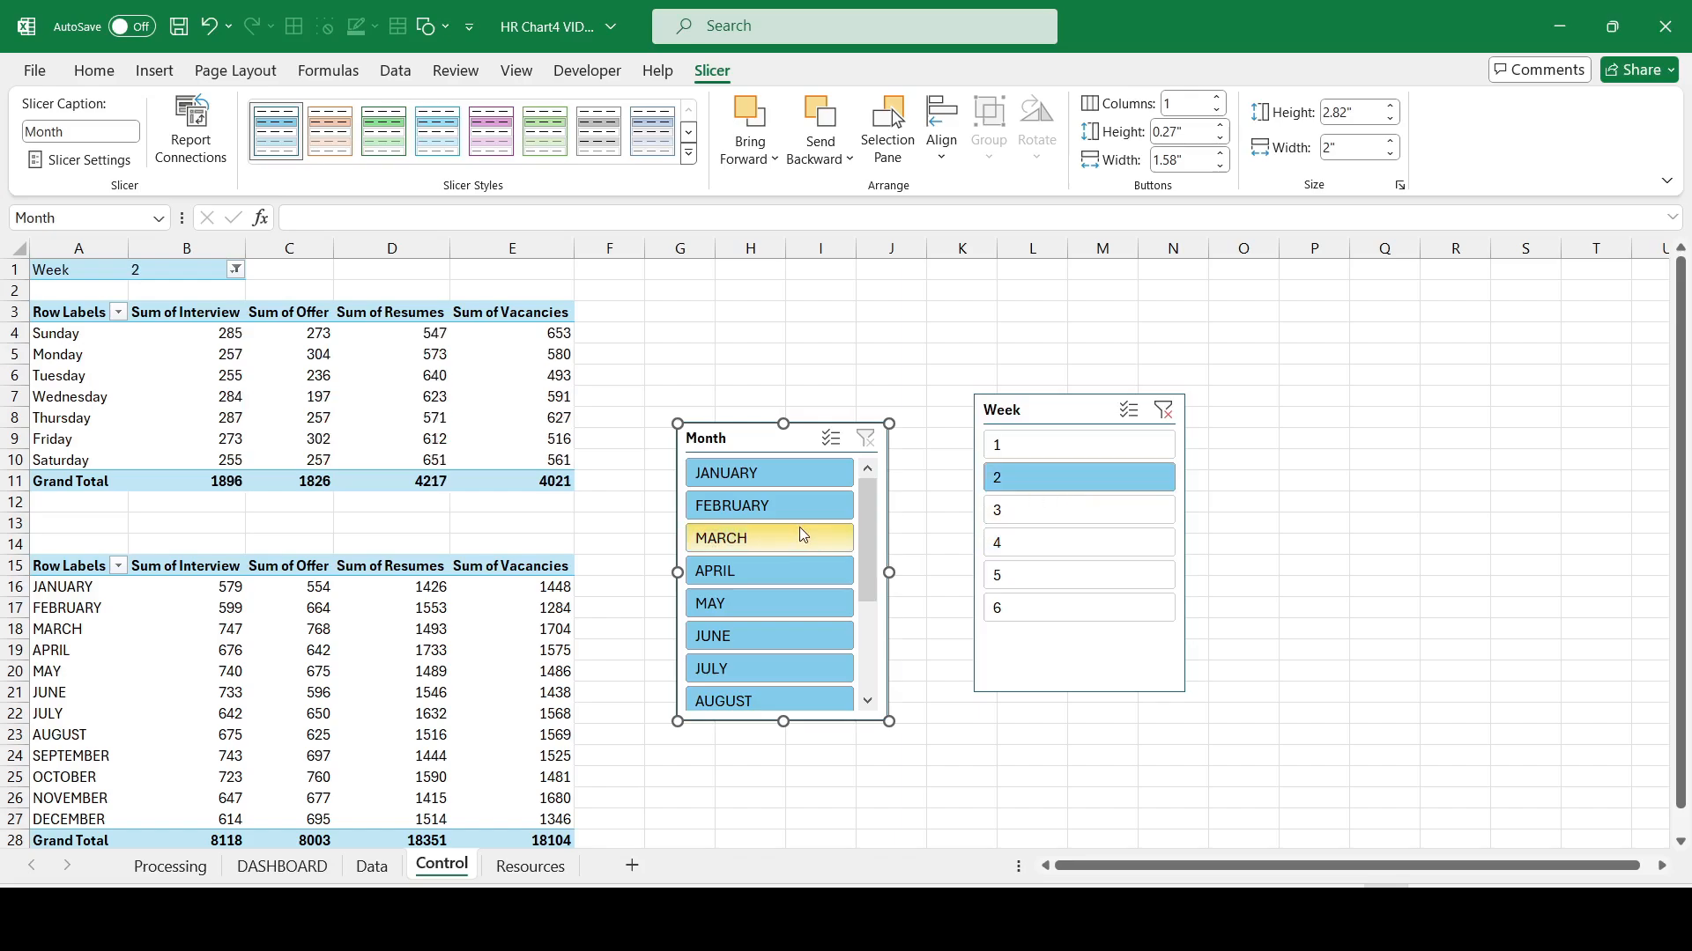
left_click(778, 542)
left_click(774, 599)
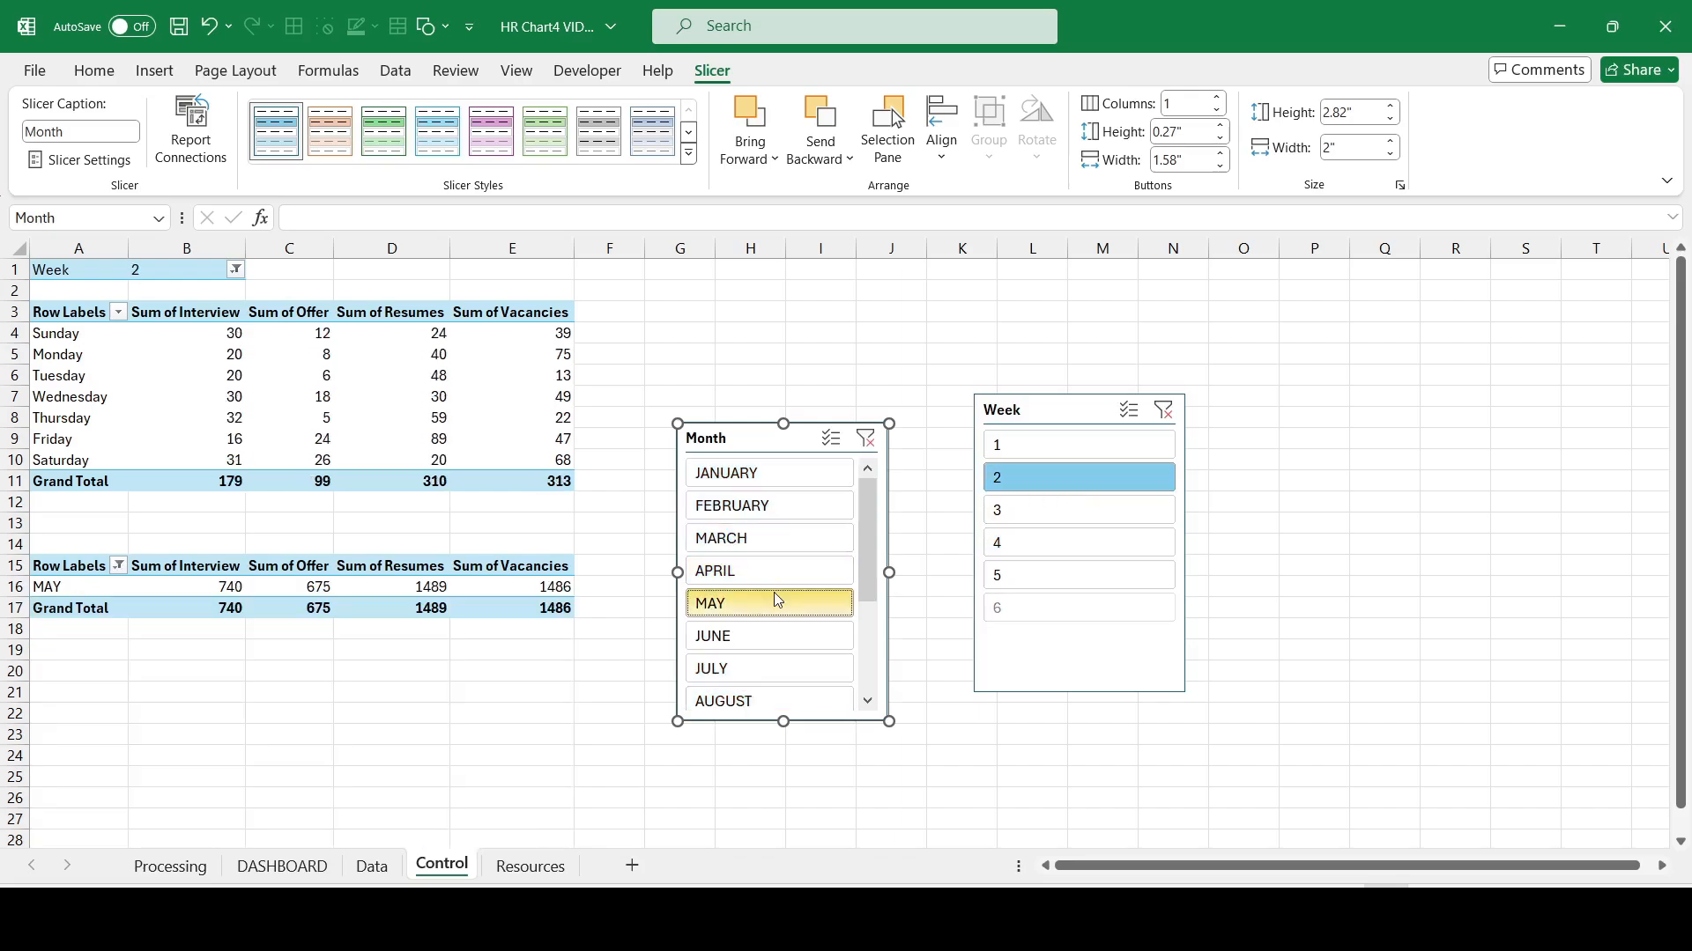
left_click(775, 640)
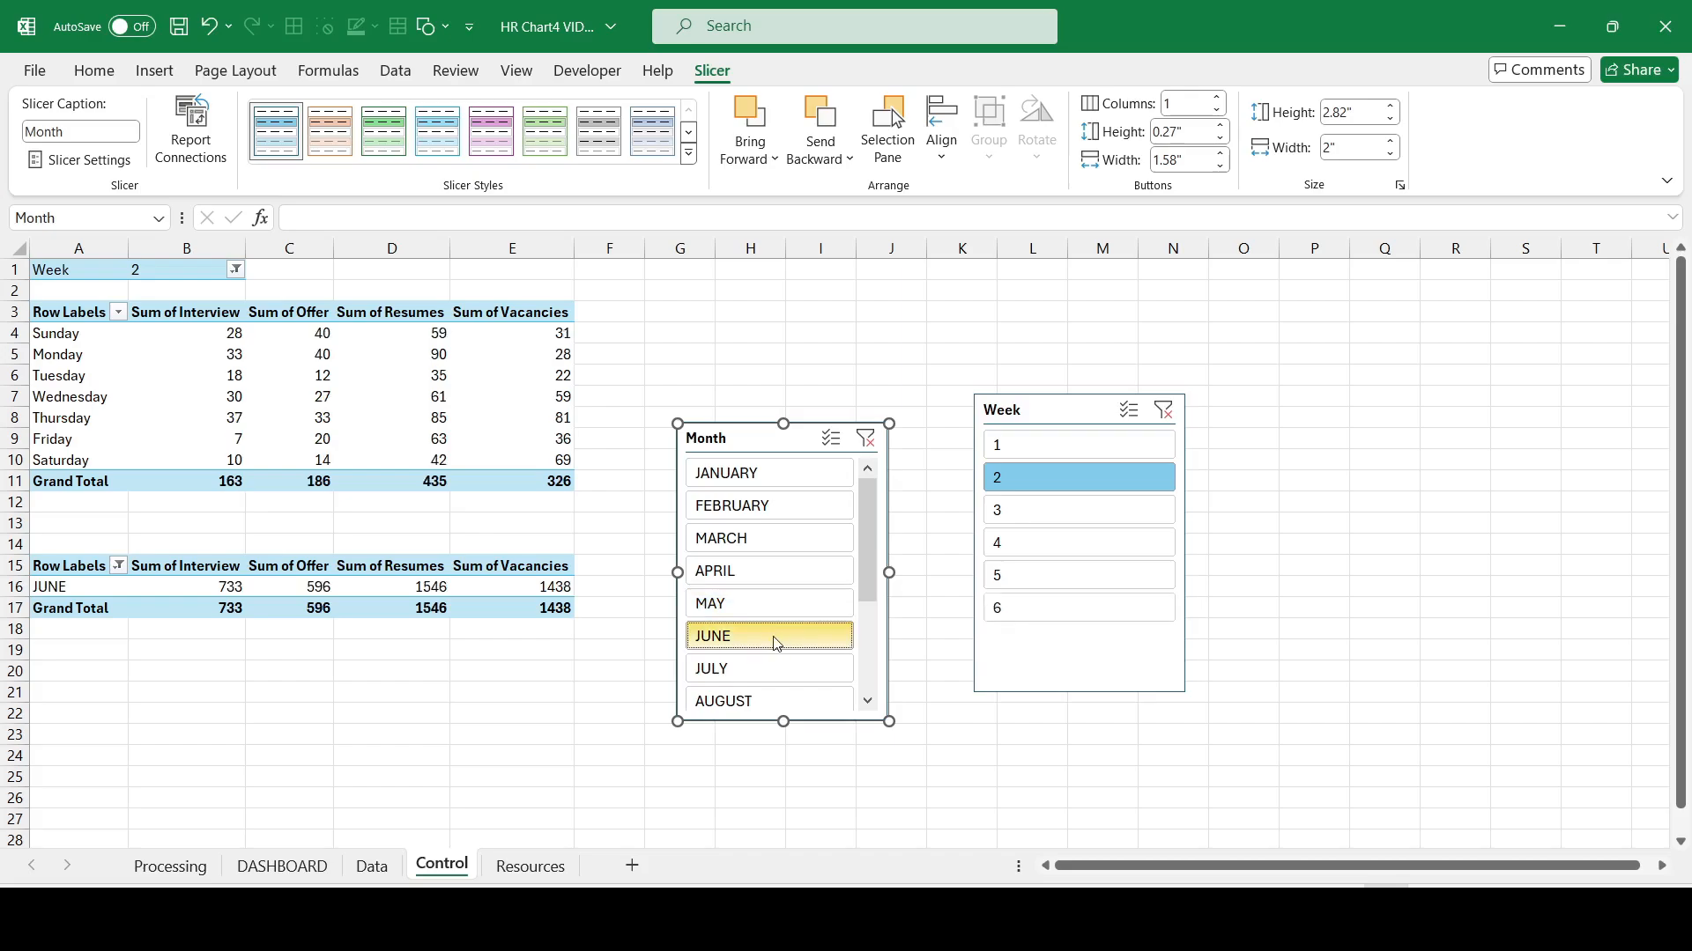
left_click(1067, 599)
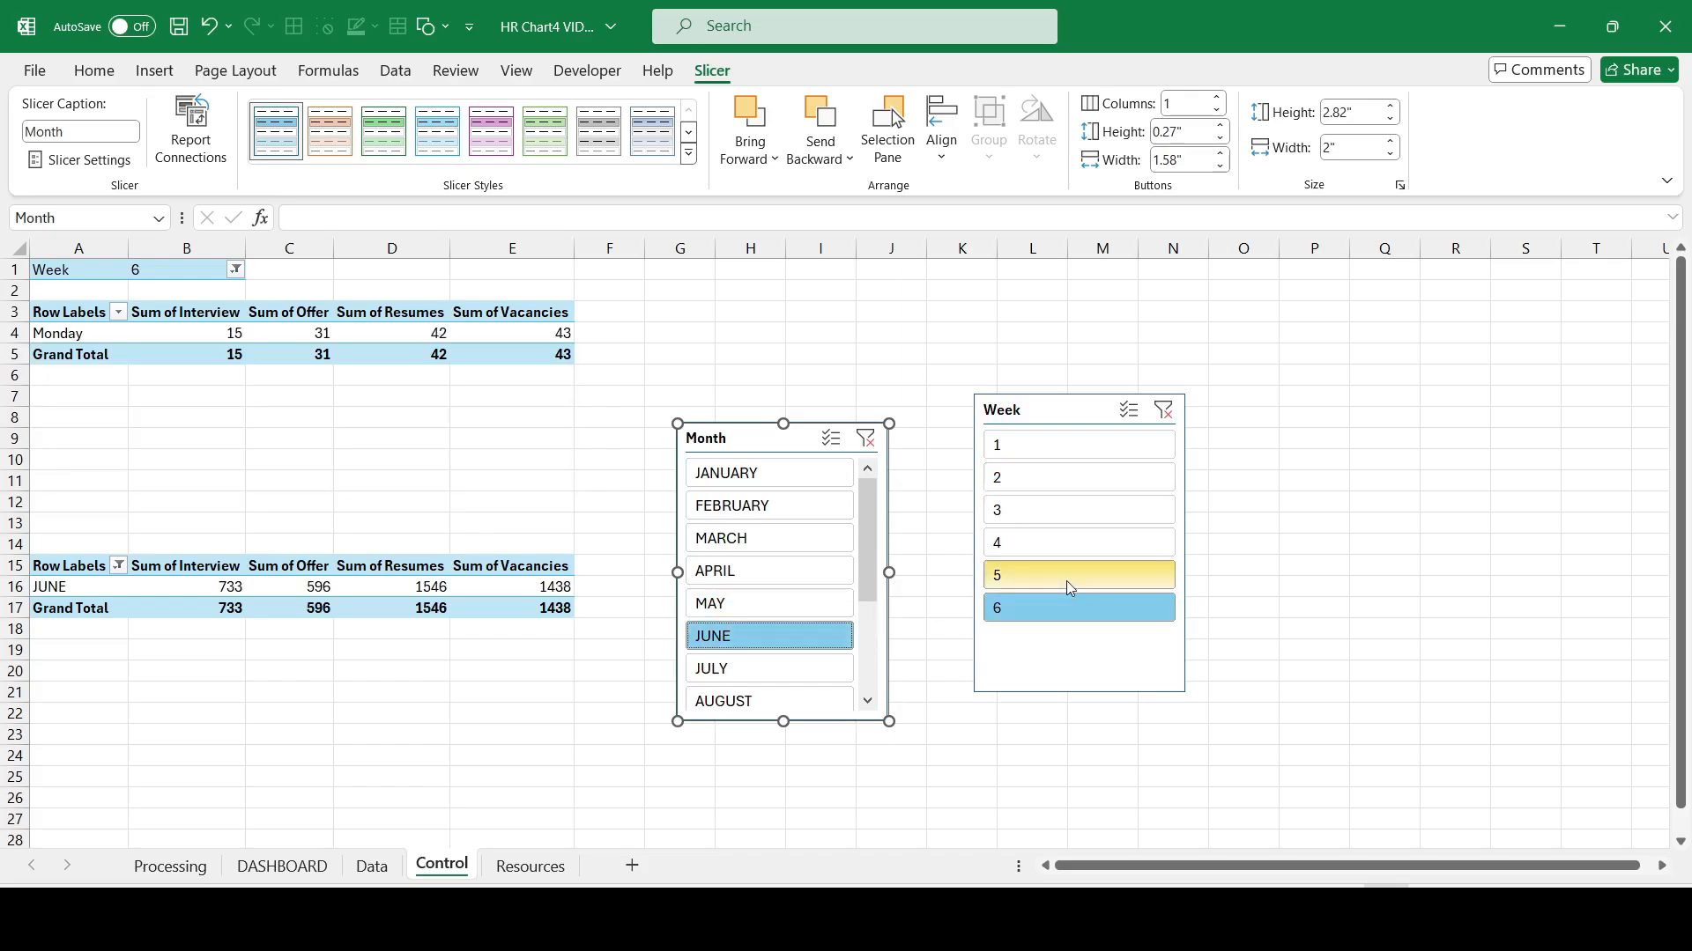
left_click(1067, 580)
left_click(1070, 547)
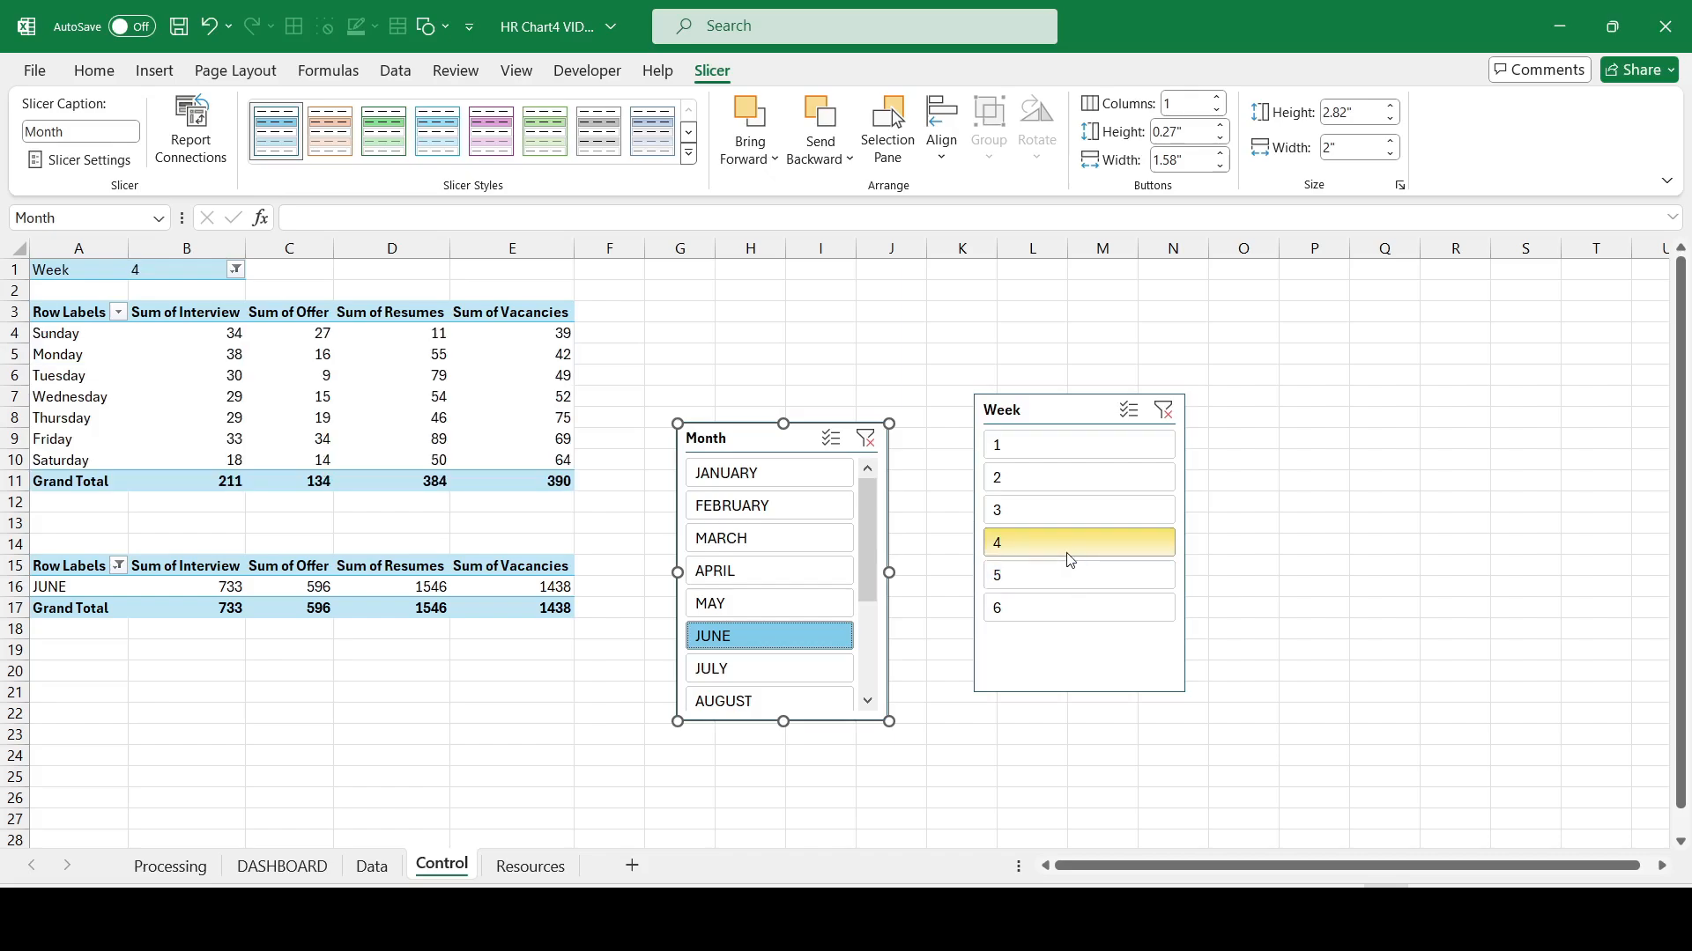
left_click(1061, 606)
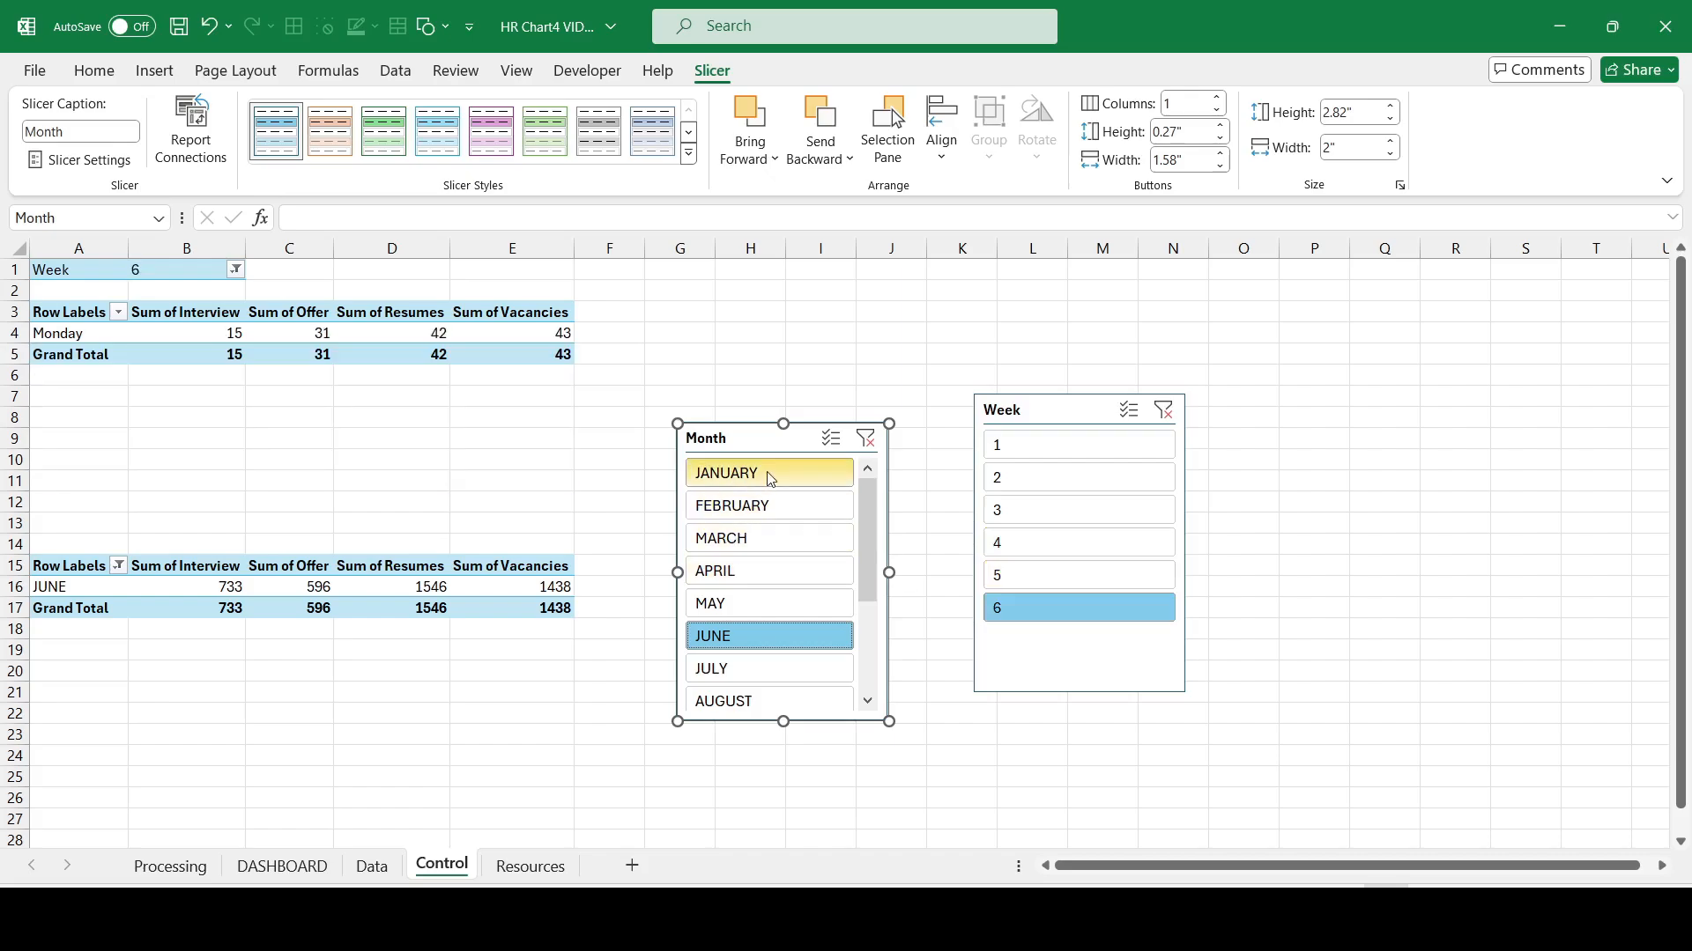
left_click(865, 438)
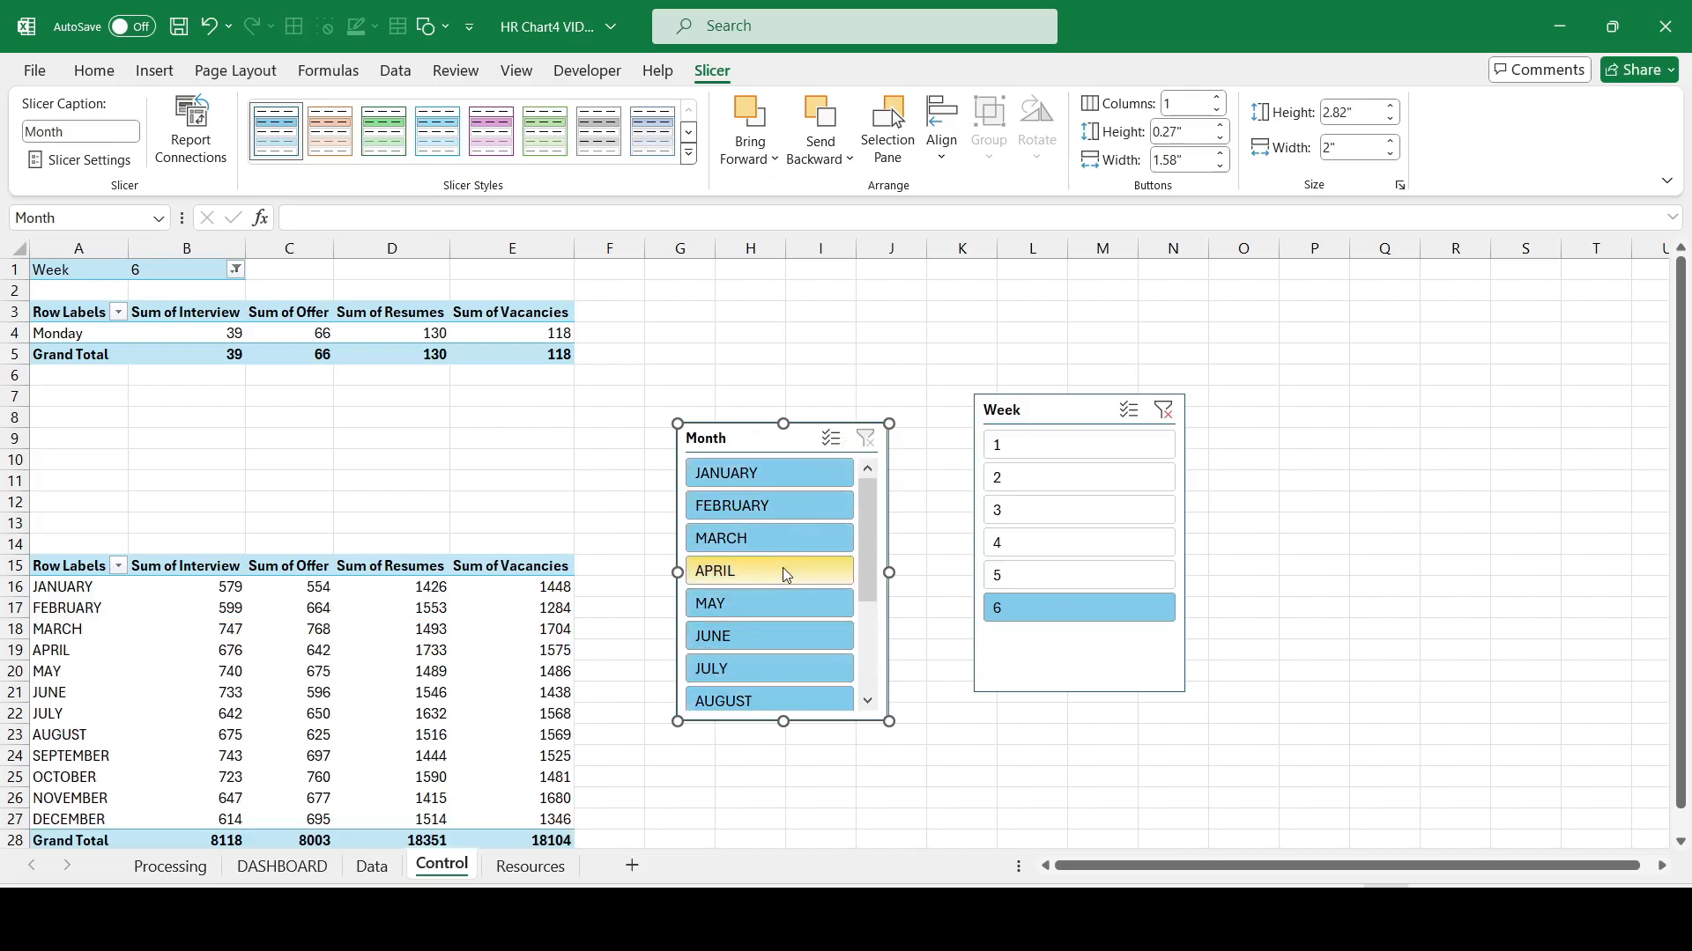
left_click(1163, 411)
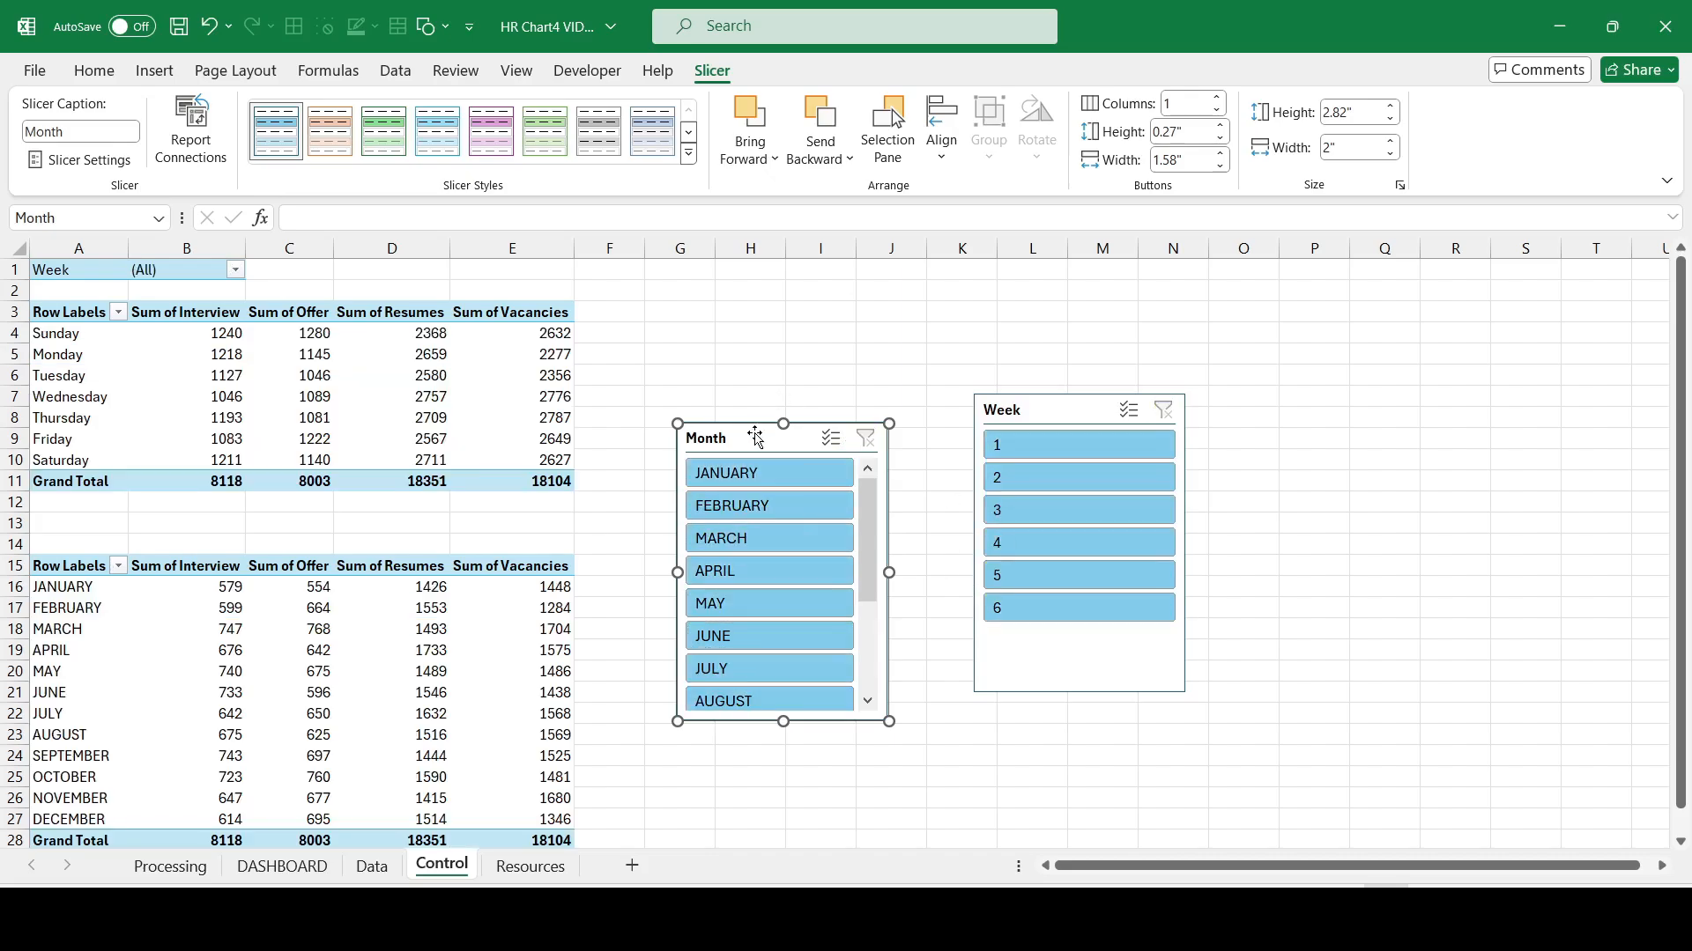
Step: Lay out the Month slicer in 12 columns and widen it to about 11.5 inches so the month names fit in one row
left_click_drag(753, 438, 680, 400)
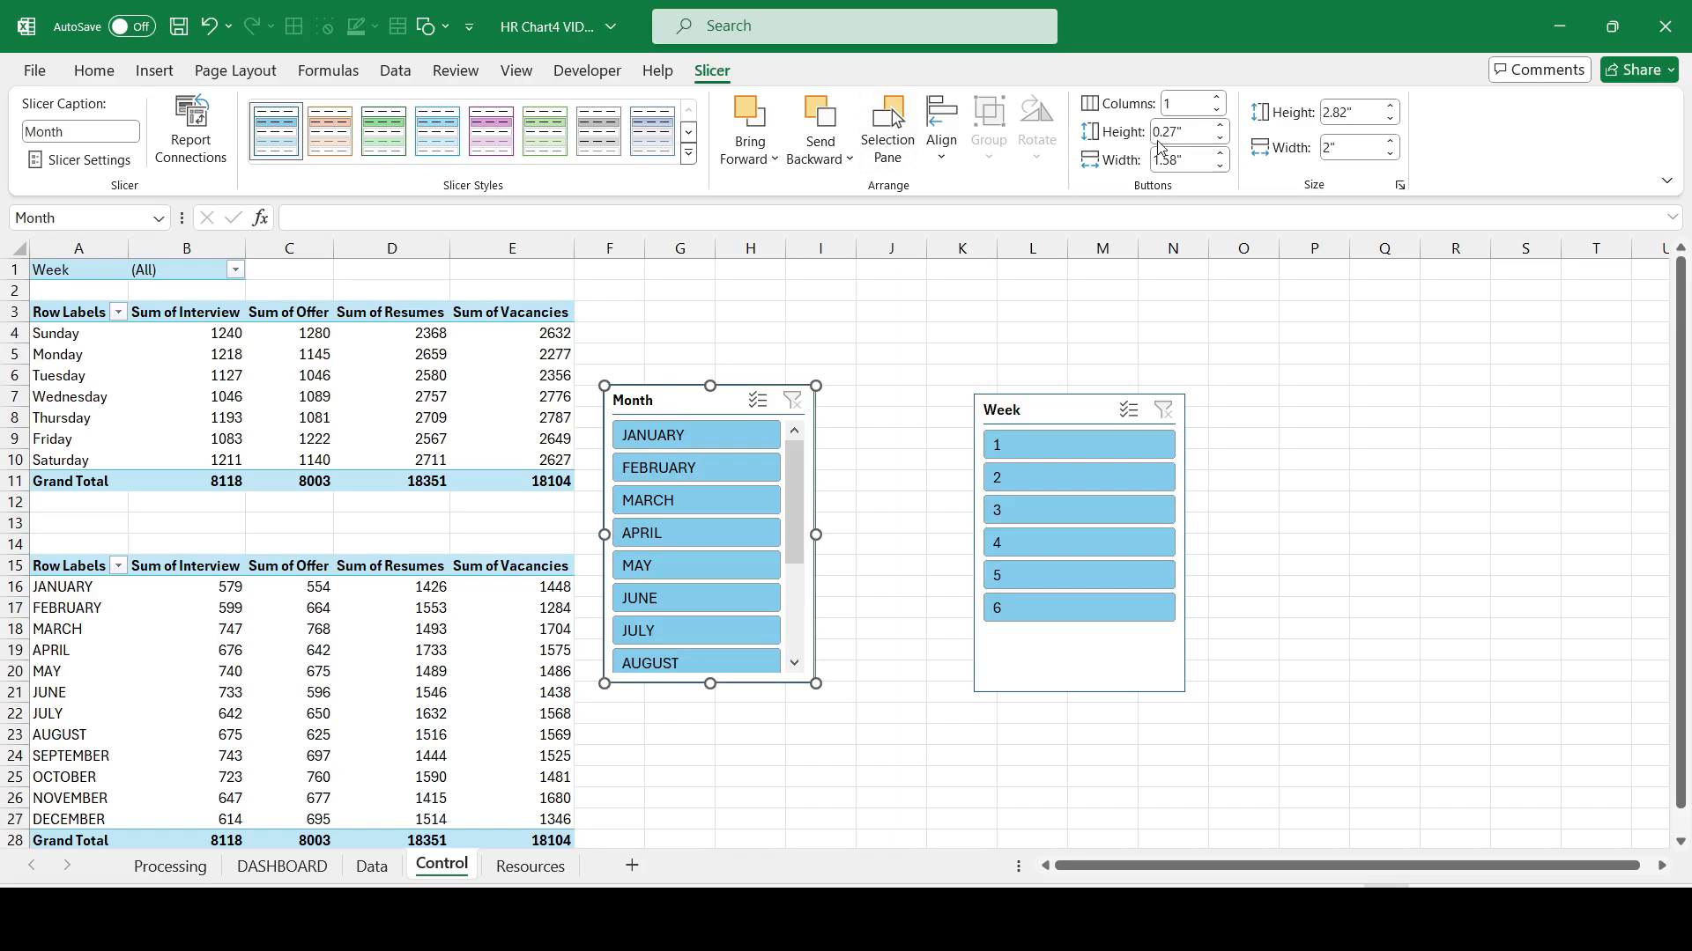
left_click(1187, 103)
type("12")
key("Return")
left_click_drag(818, 535, 1582, 534)
left_click_drag(606, 534, 520, 536)
left_click_drag(788, 396, 483, 309)
left_click_drag(1264, 443, 1446, 442)
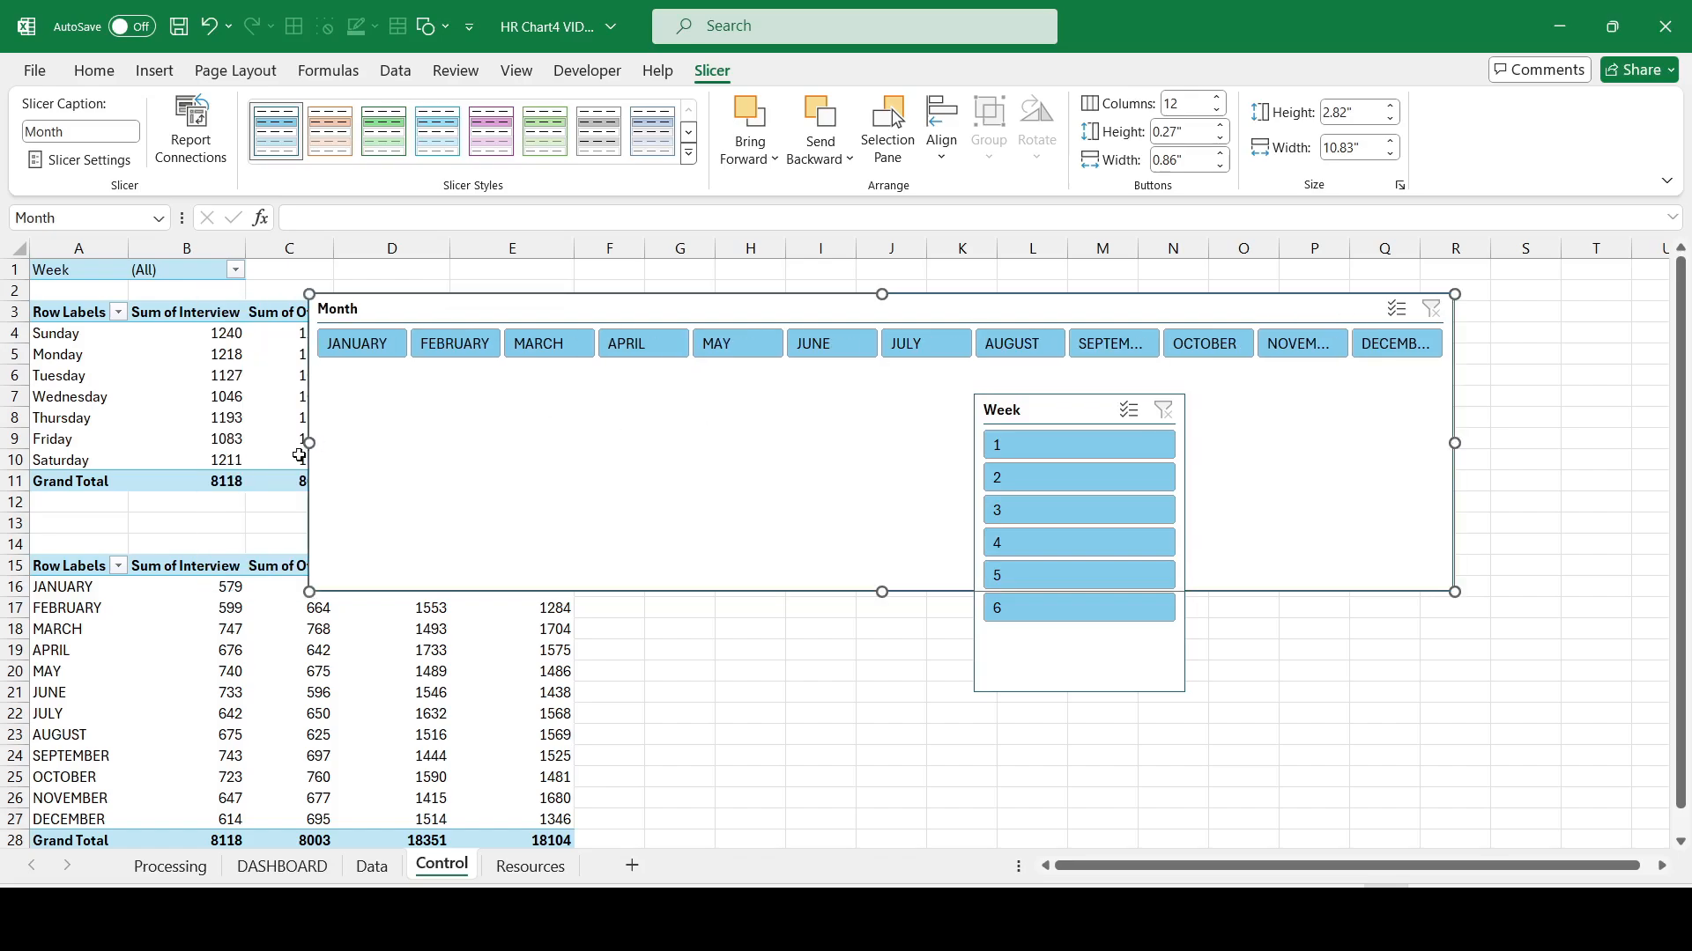
left_click_drag(309, 442, 238, 442)
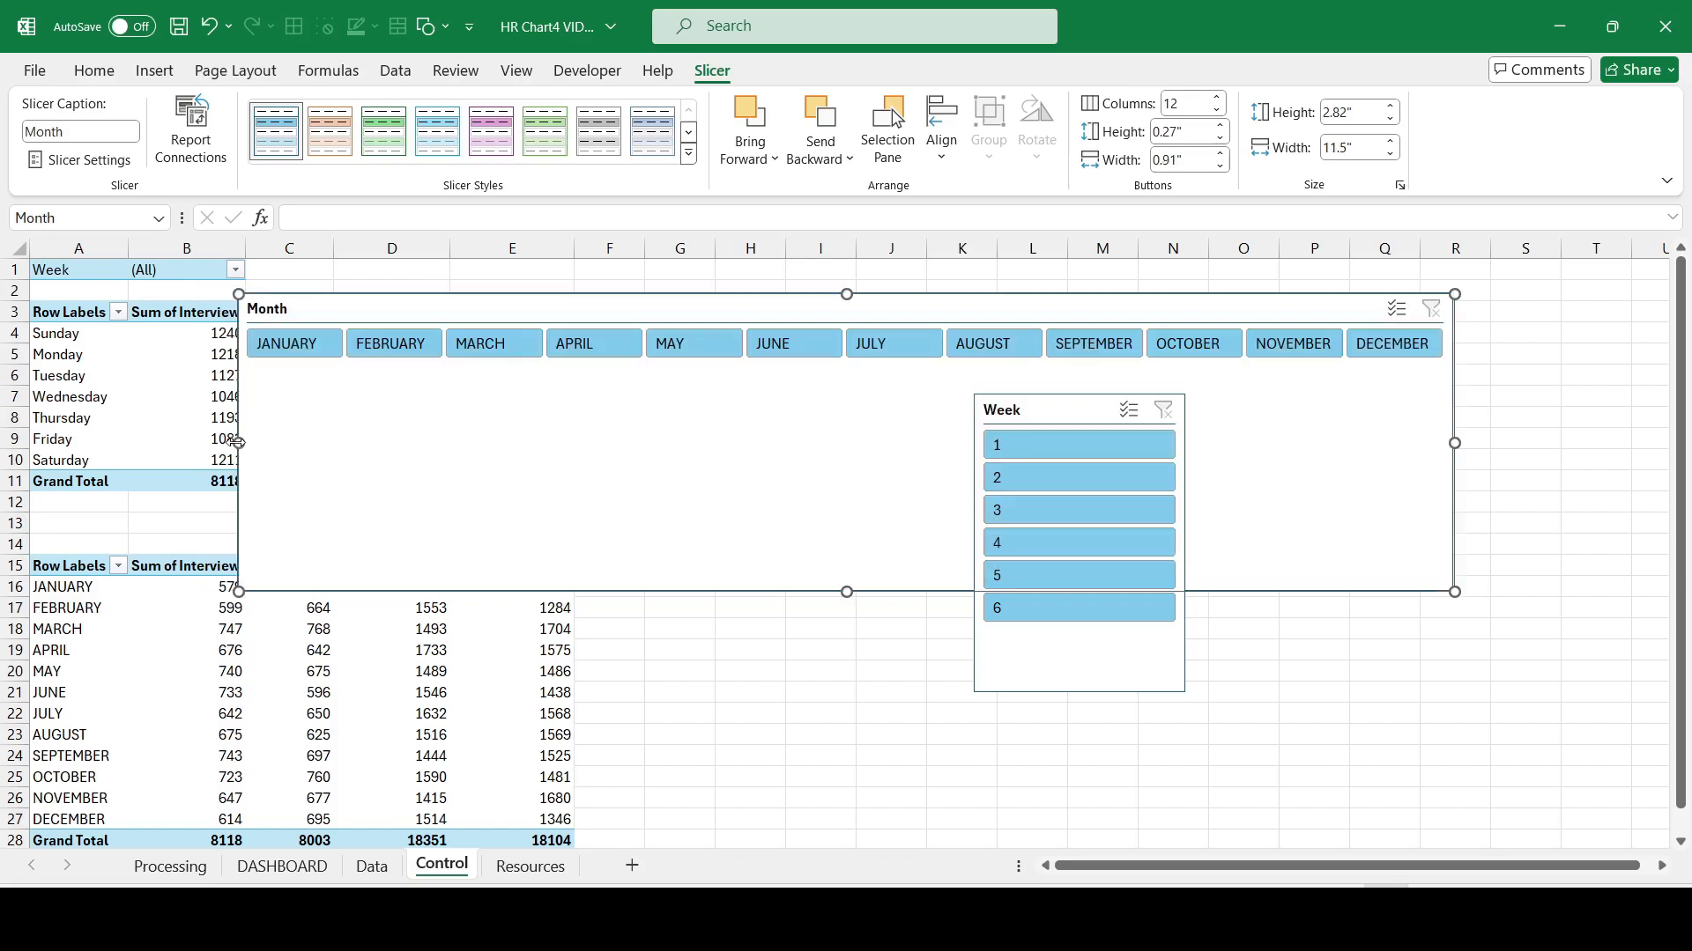
Step: Hide the Month slicer's header and reduce its height to about 0.56 inches
right_click(766, 433)
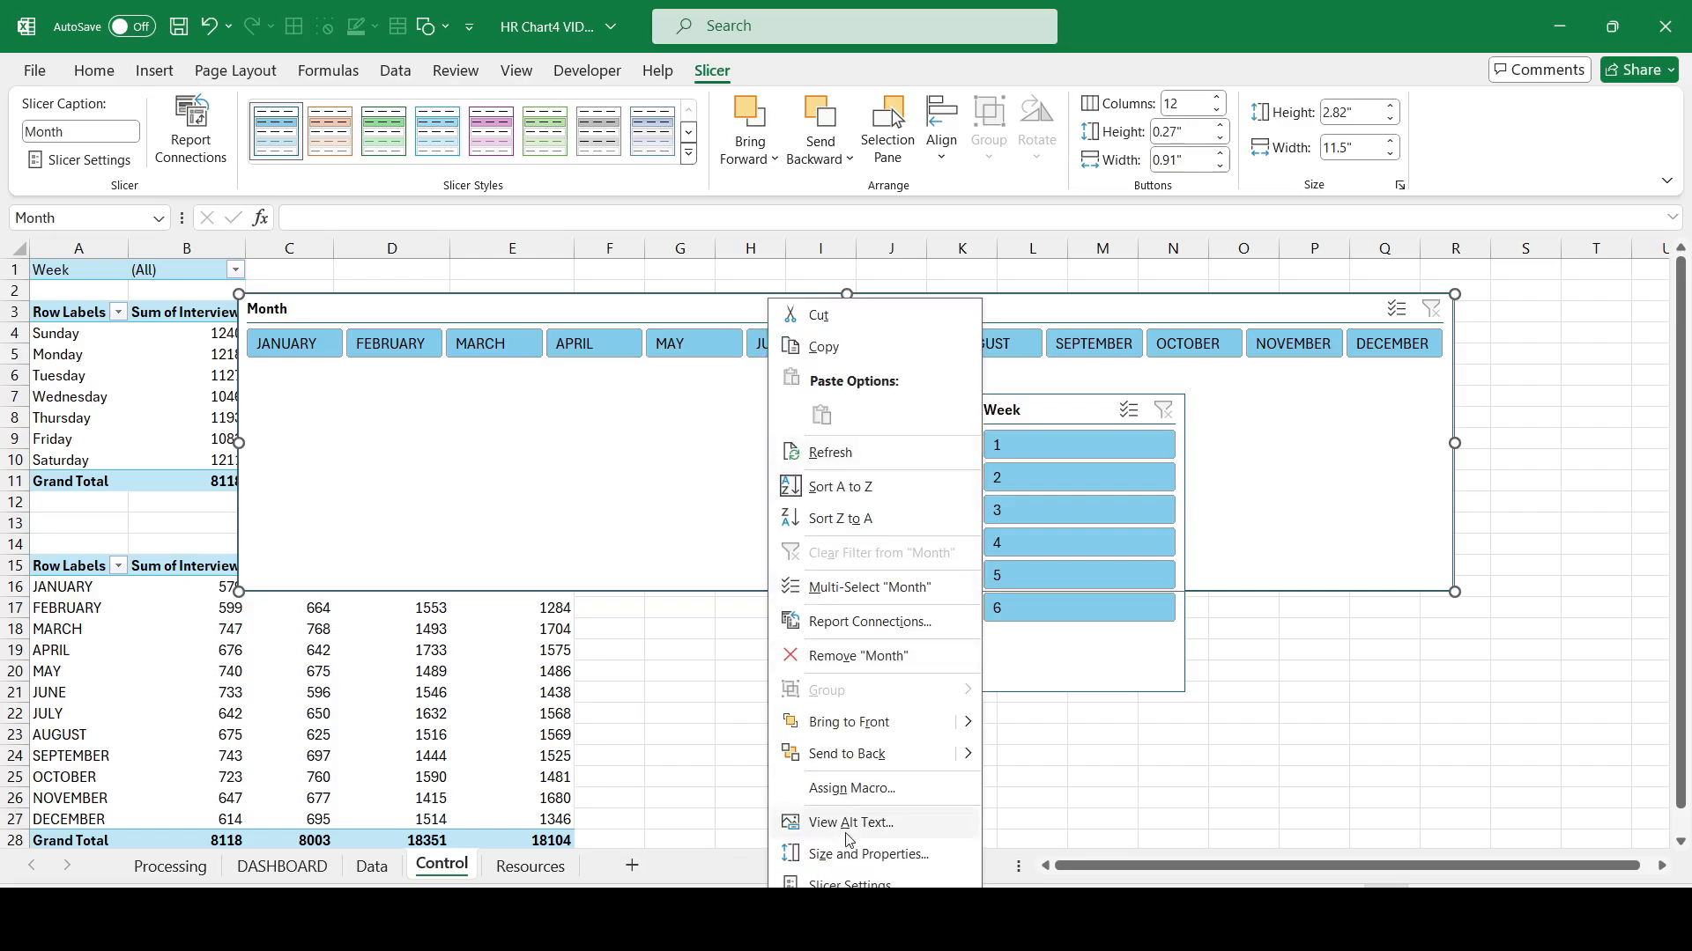
left_click(850, 883)
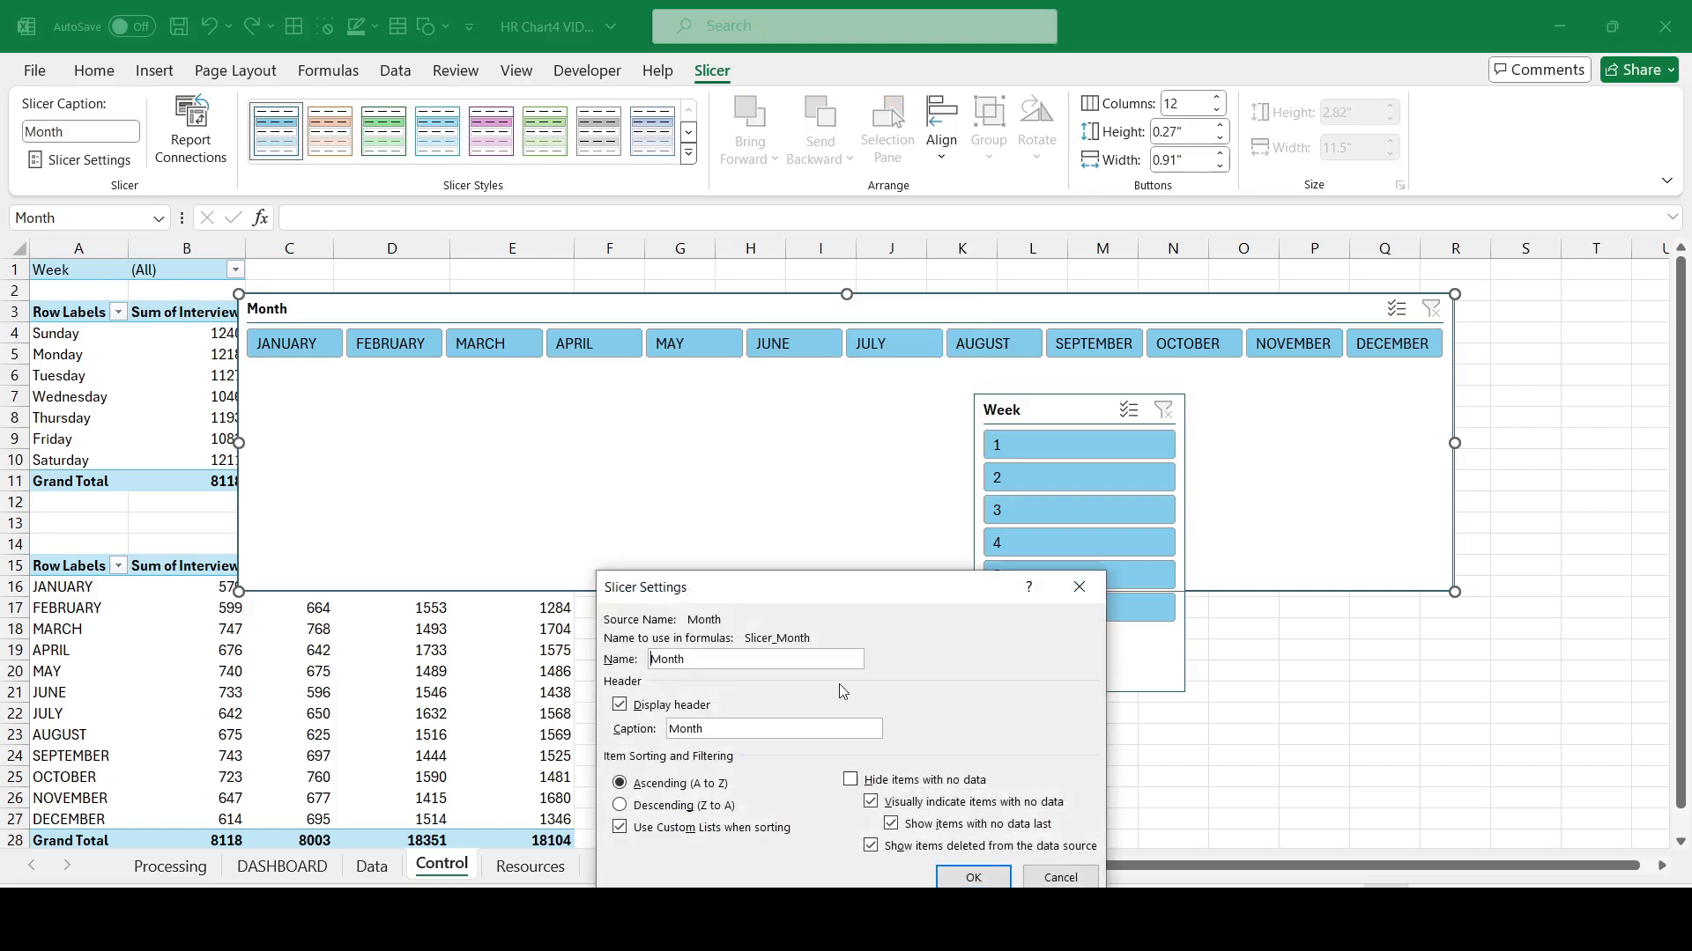
left_click(644, 705)
left_click(972, 877)
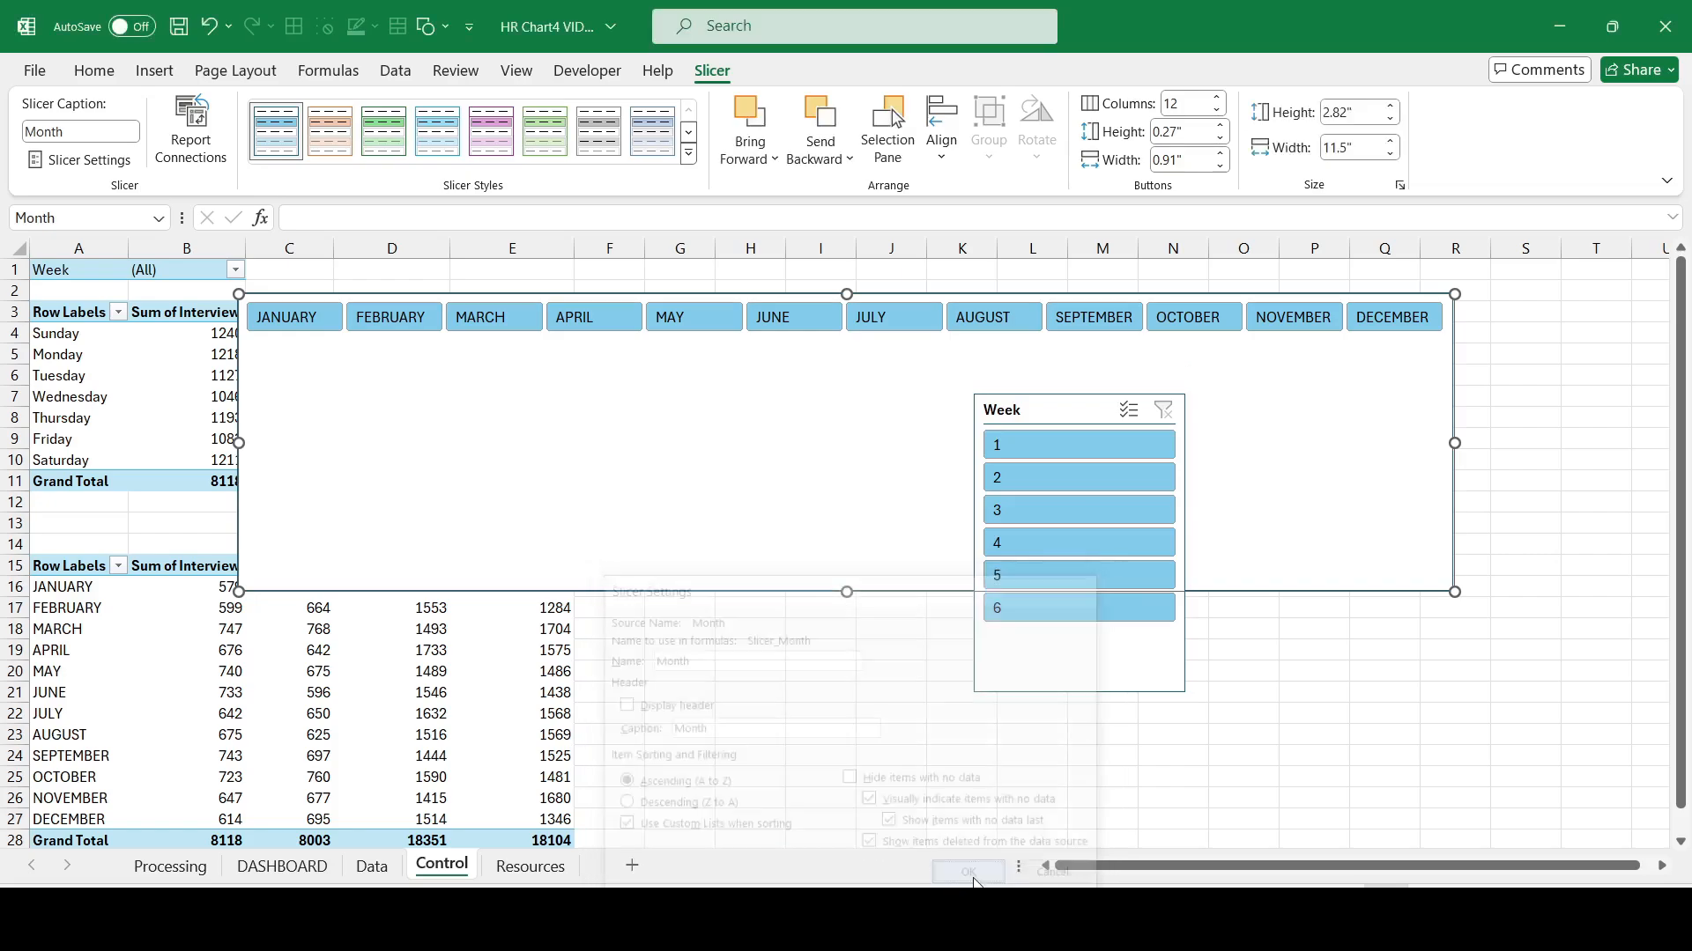
left_click_drag(847, 591, 639, 369)
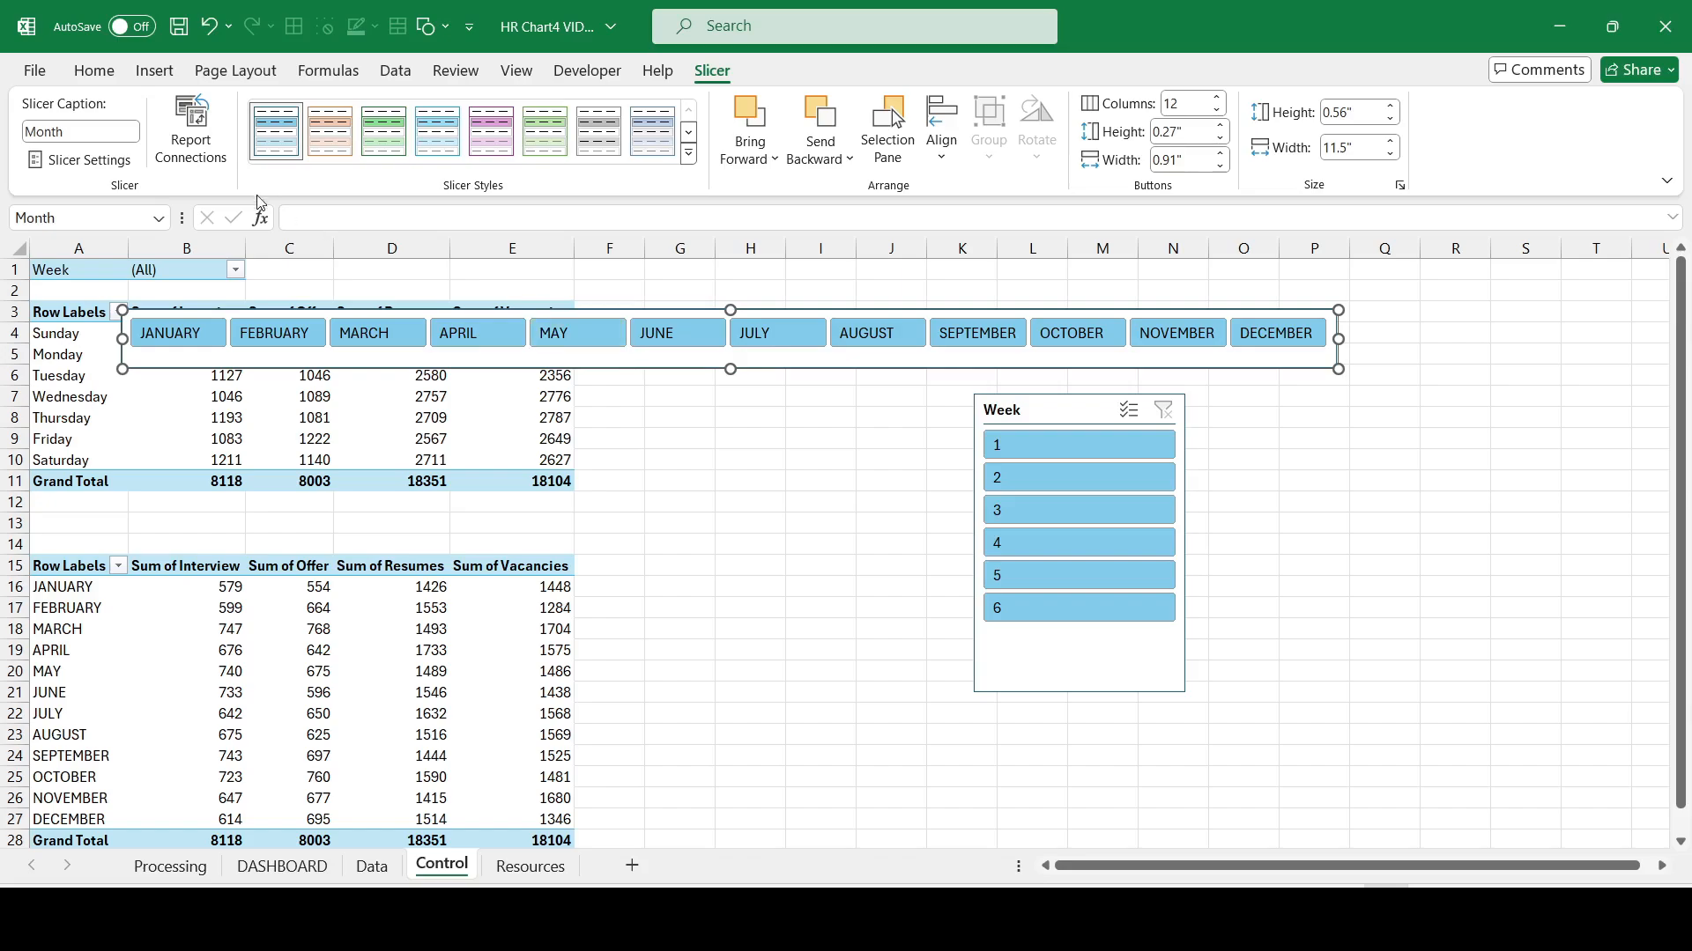
Step: Duplicate the Month slicer's light blue style as a custom slicer style, keeping the suggested name
right_click(286, 125)
left_click(319, 167)
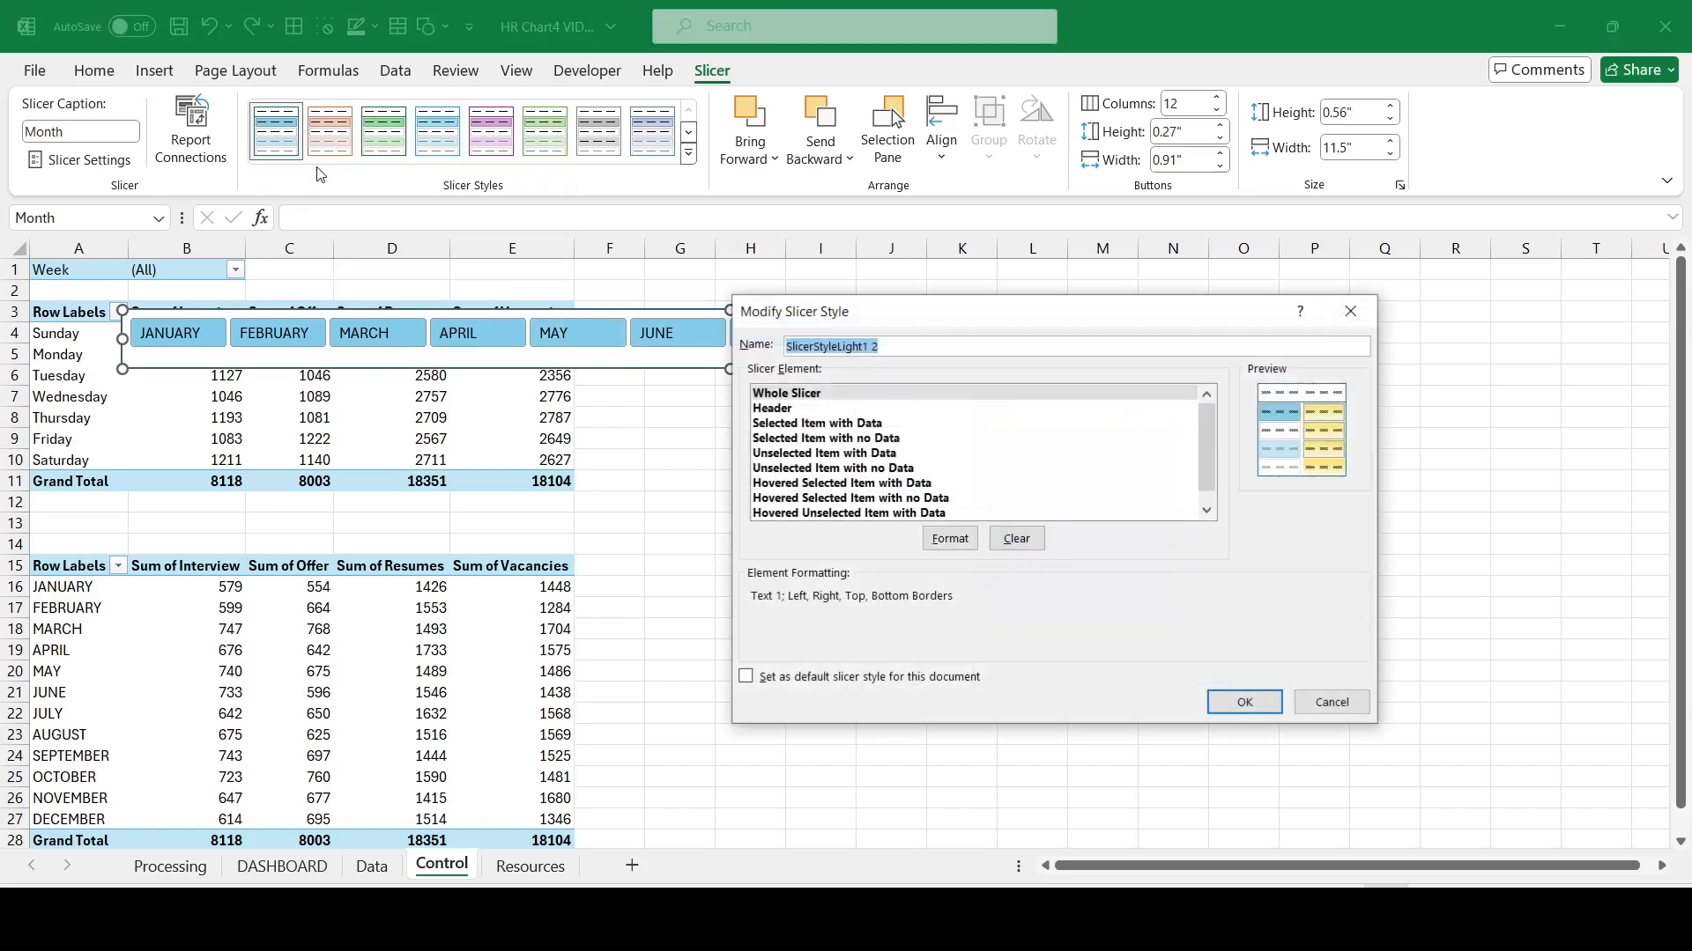
left_click(1242, 702)
Step: Format the duplicated style's Whole Slicer element with a black fill and no borders
right_click(273, 138)
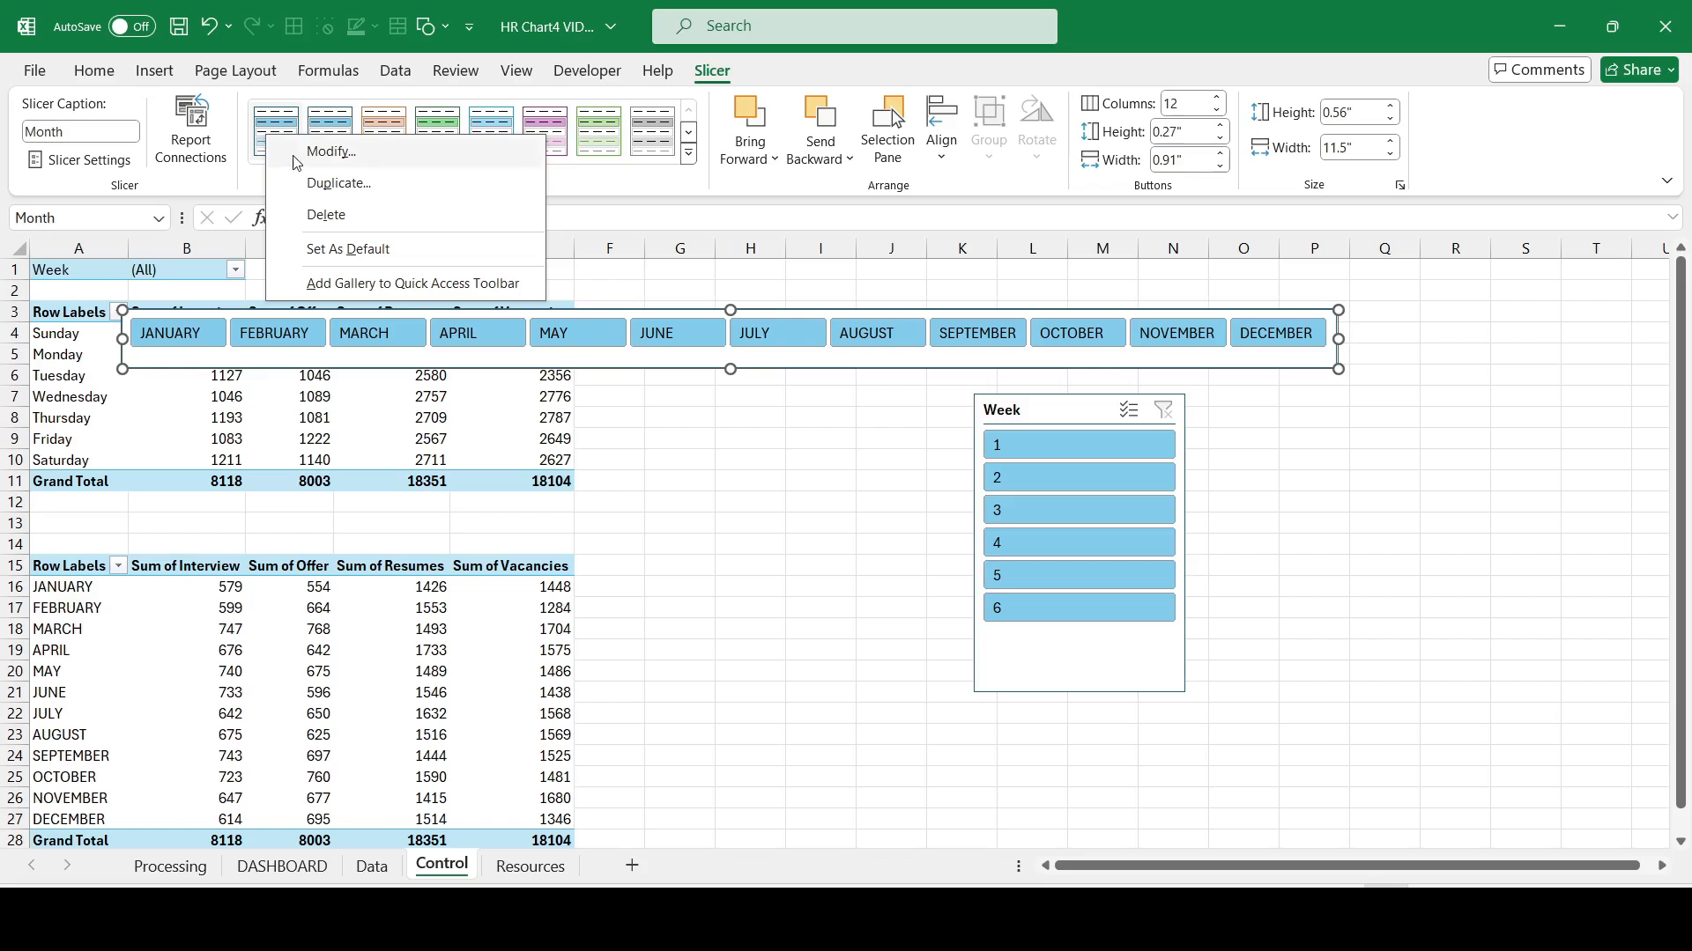
left_click(326, 151)
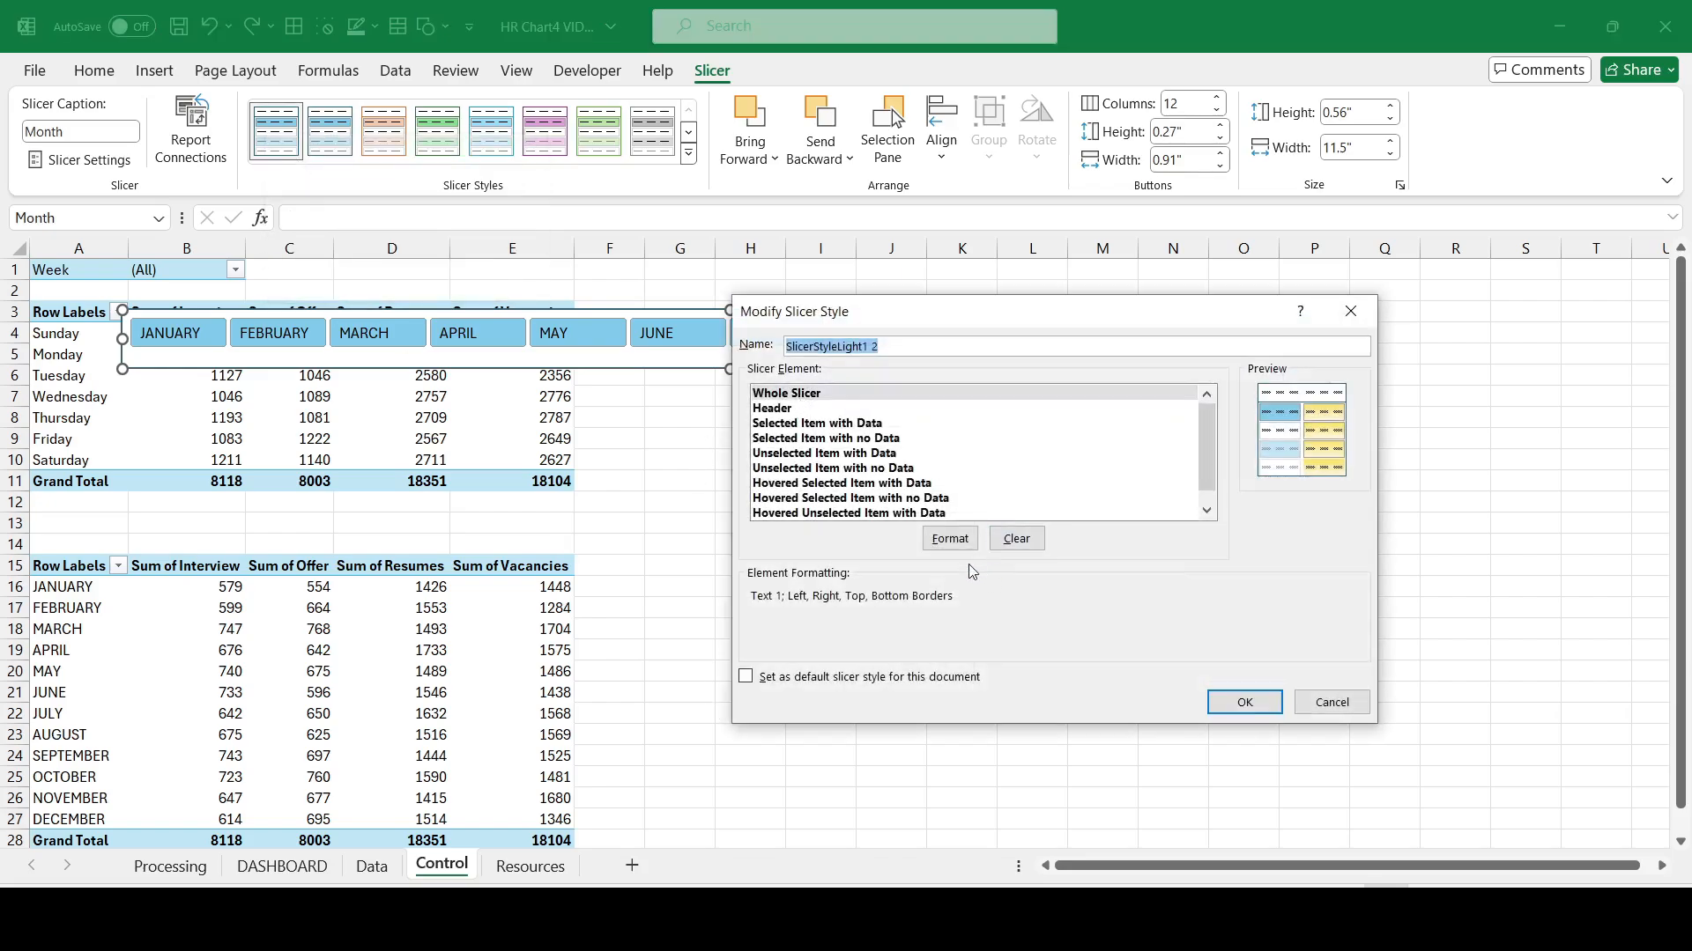
left_click(951, 540)
left_click(819, 333)
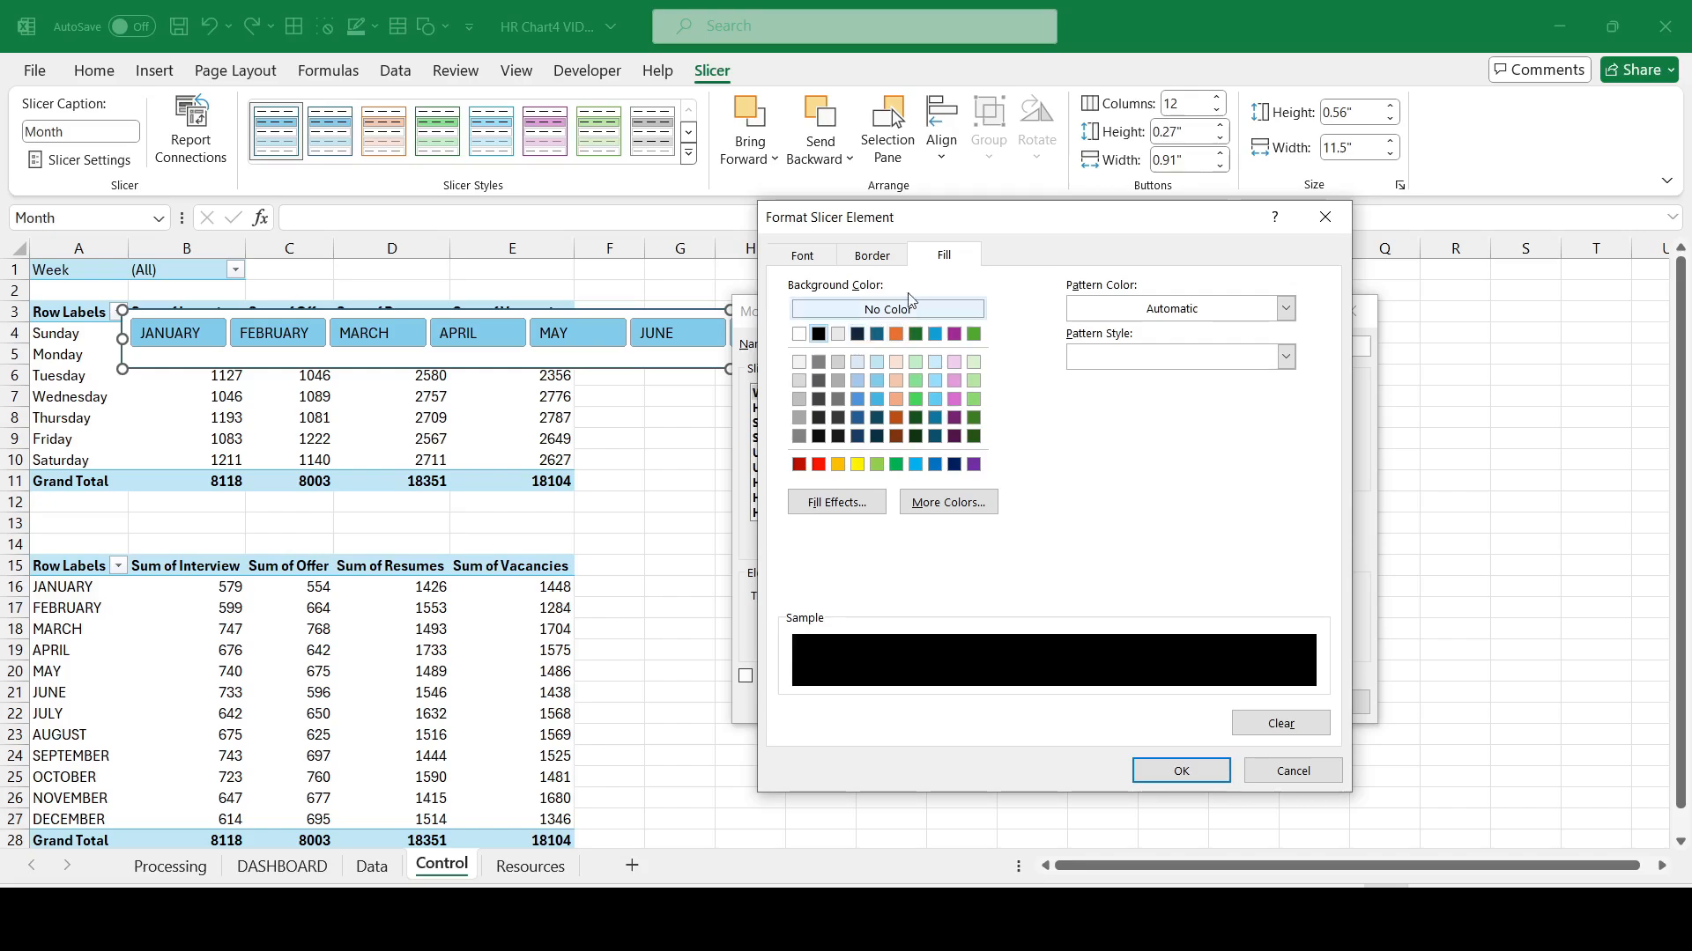
left_click(872, 254)
left_click(1025, 324)
left_click(1200, 773)
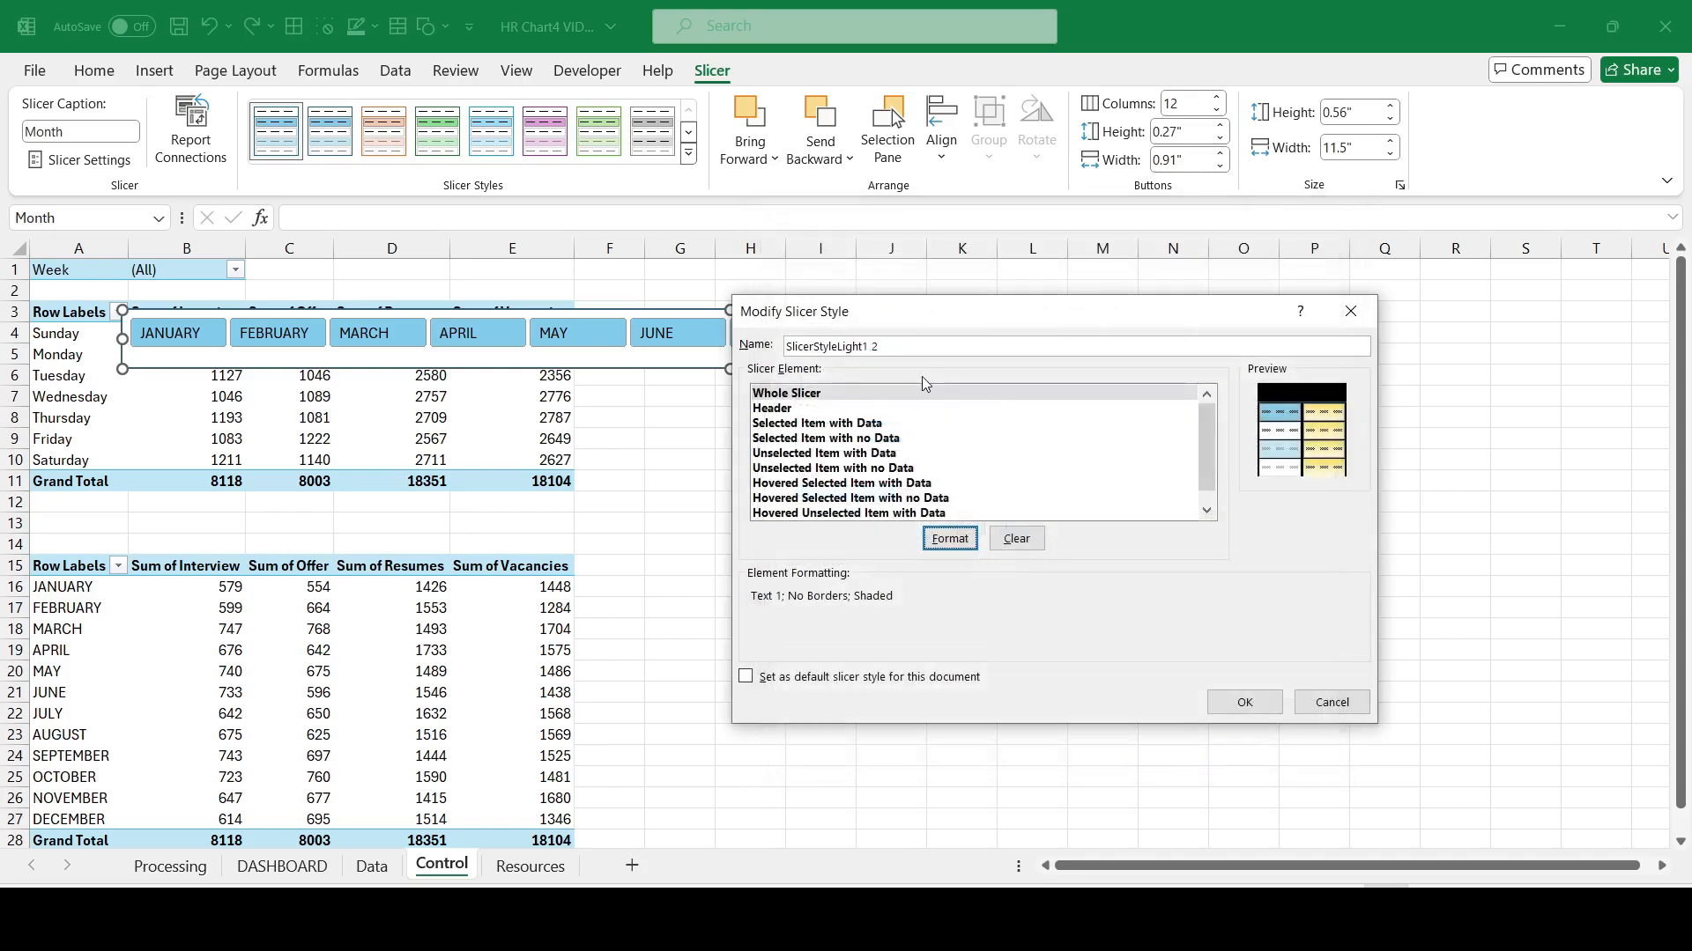
Step: Remove all borders from the Selected Item with Data element of the custom slicer style
left_click(799, 425)
left_click(950, 539)
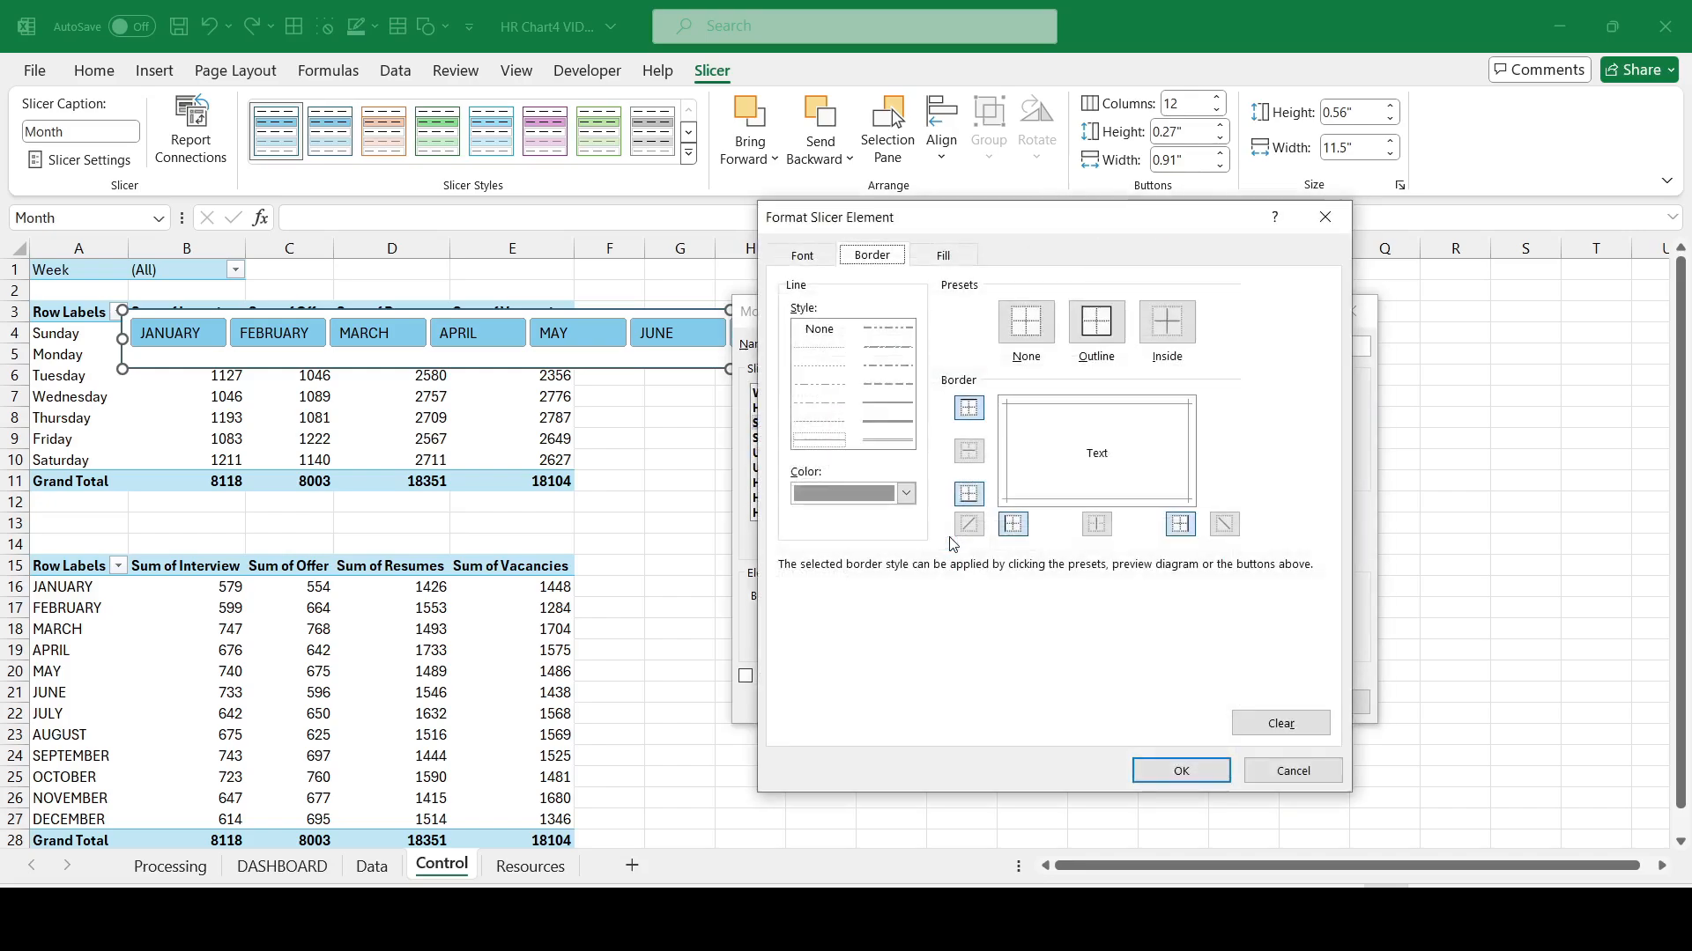
left_click(1004, 344)
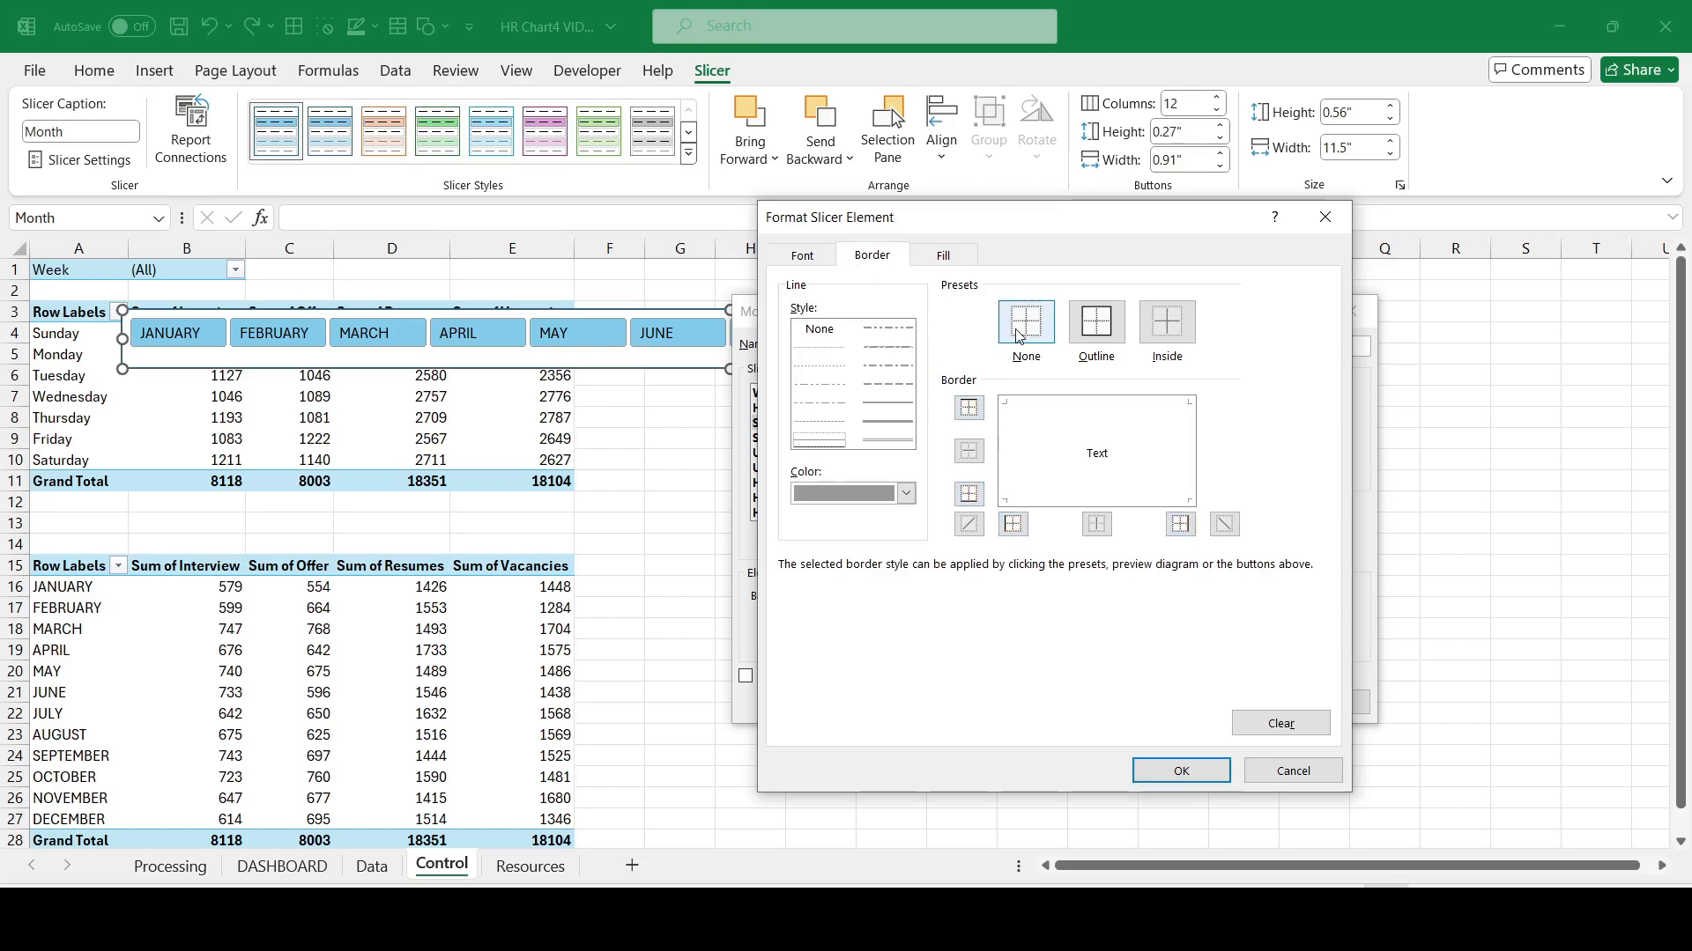
Step: Fill Selected Item with Data with a horizontal two-color gradient running from dark gray at the top to light blue at the bottom
left_click(939, 257)
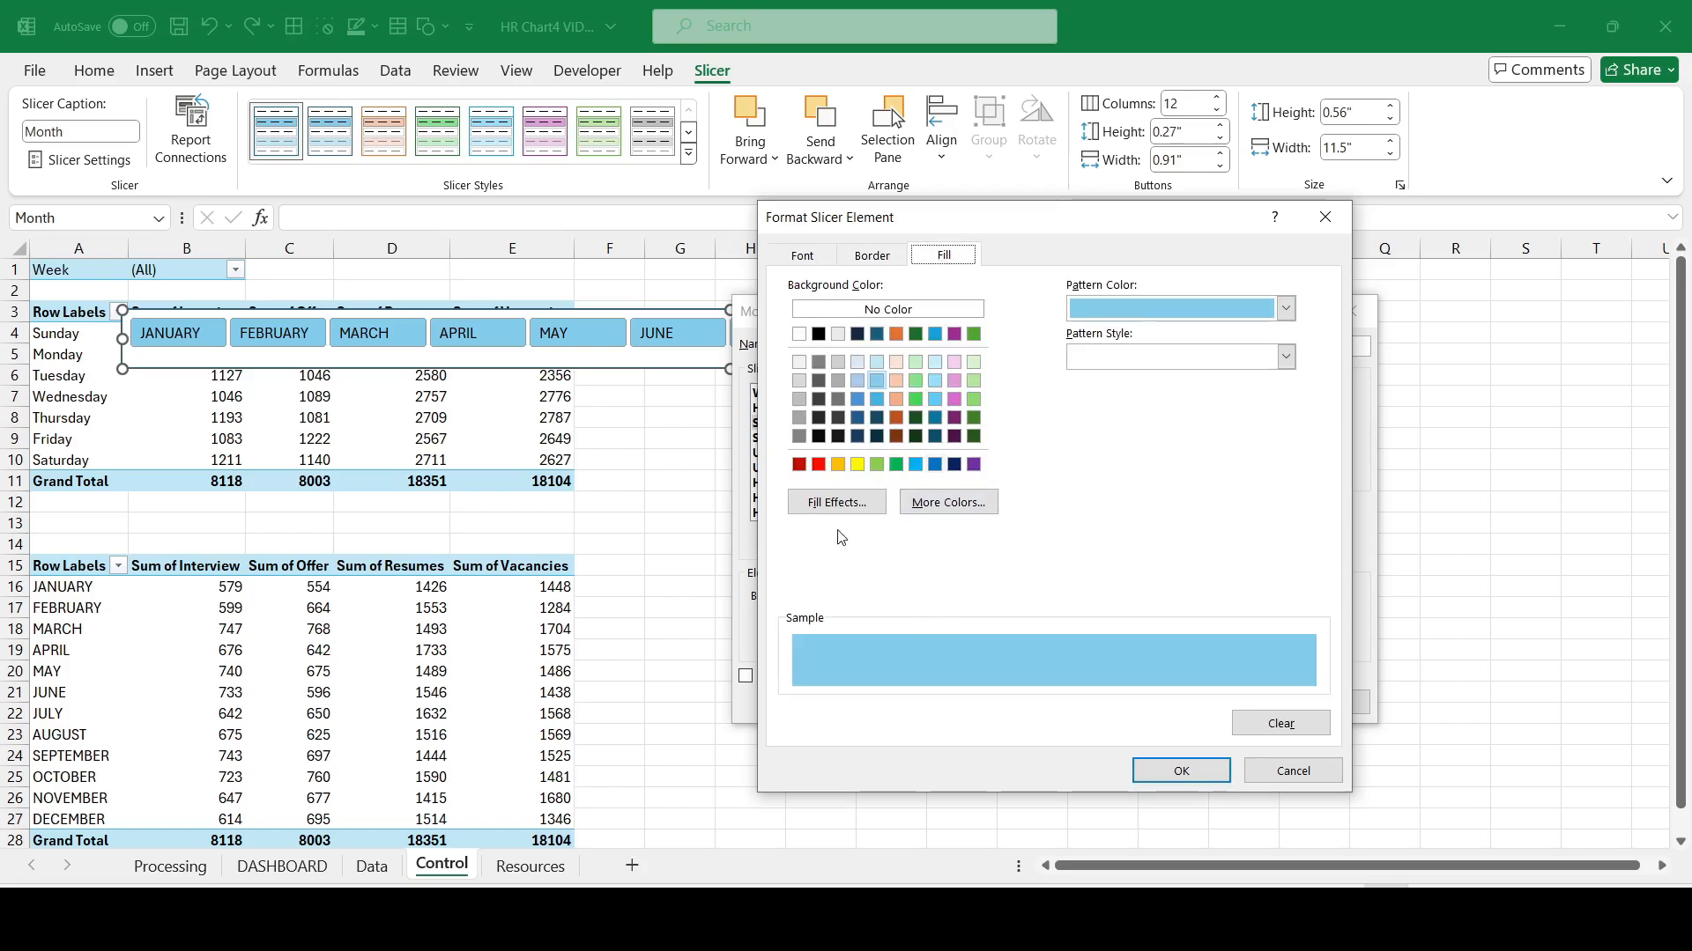
left_click(837, 502)
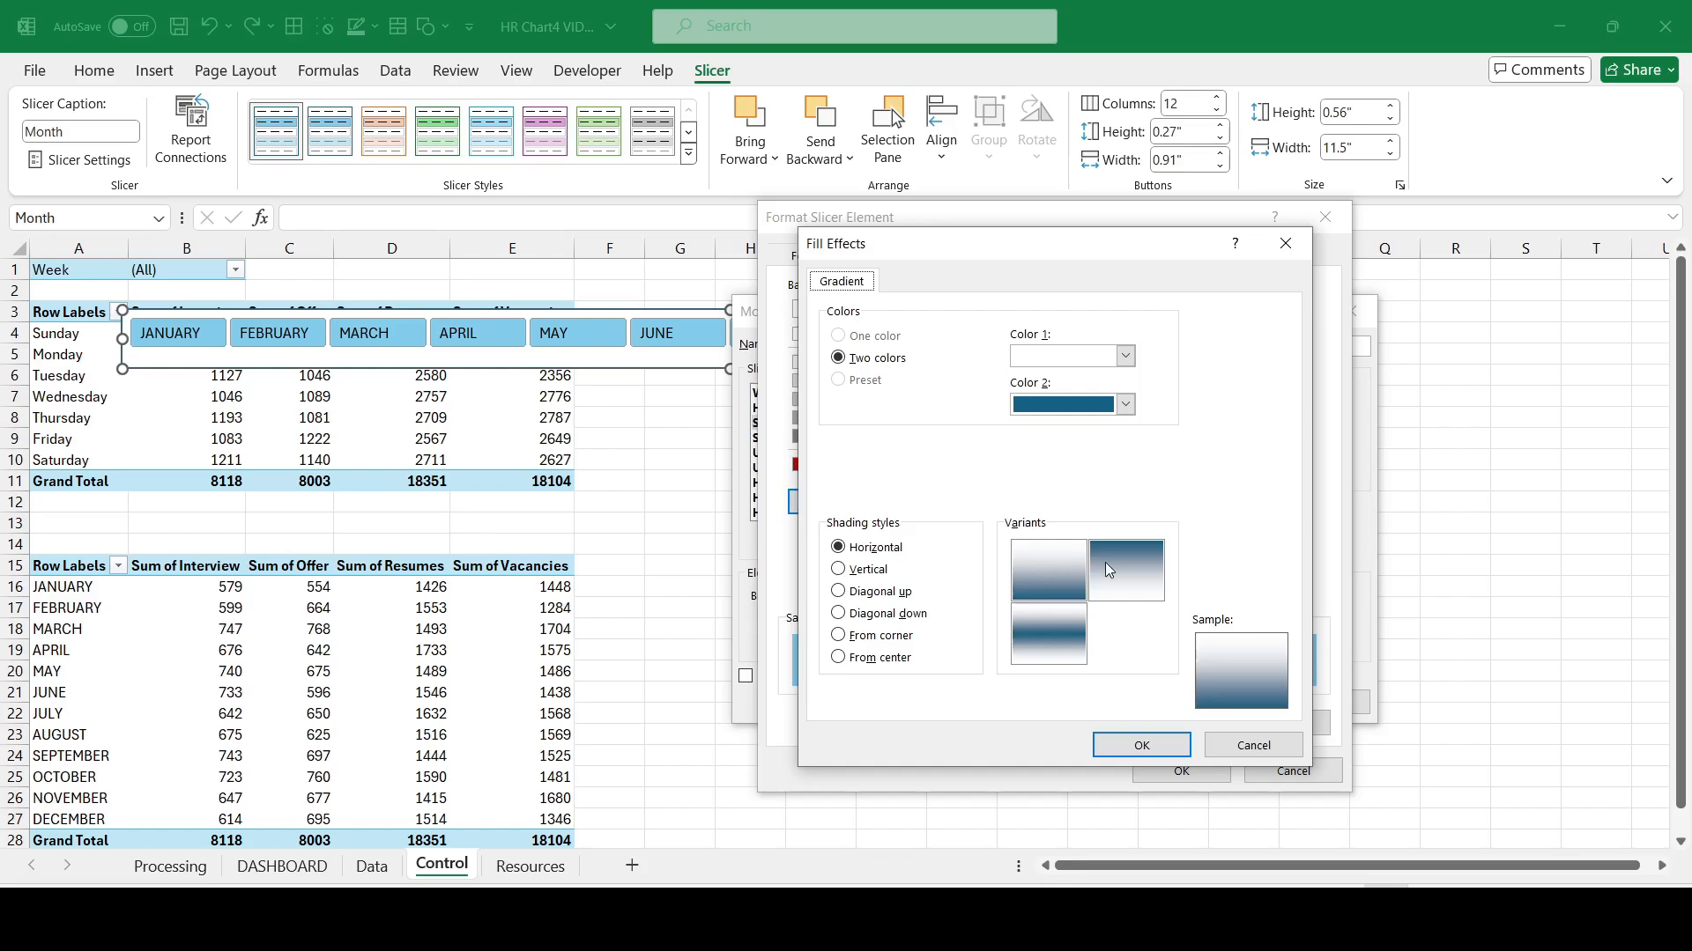
left_click(1139, 566)
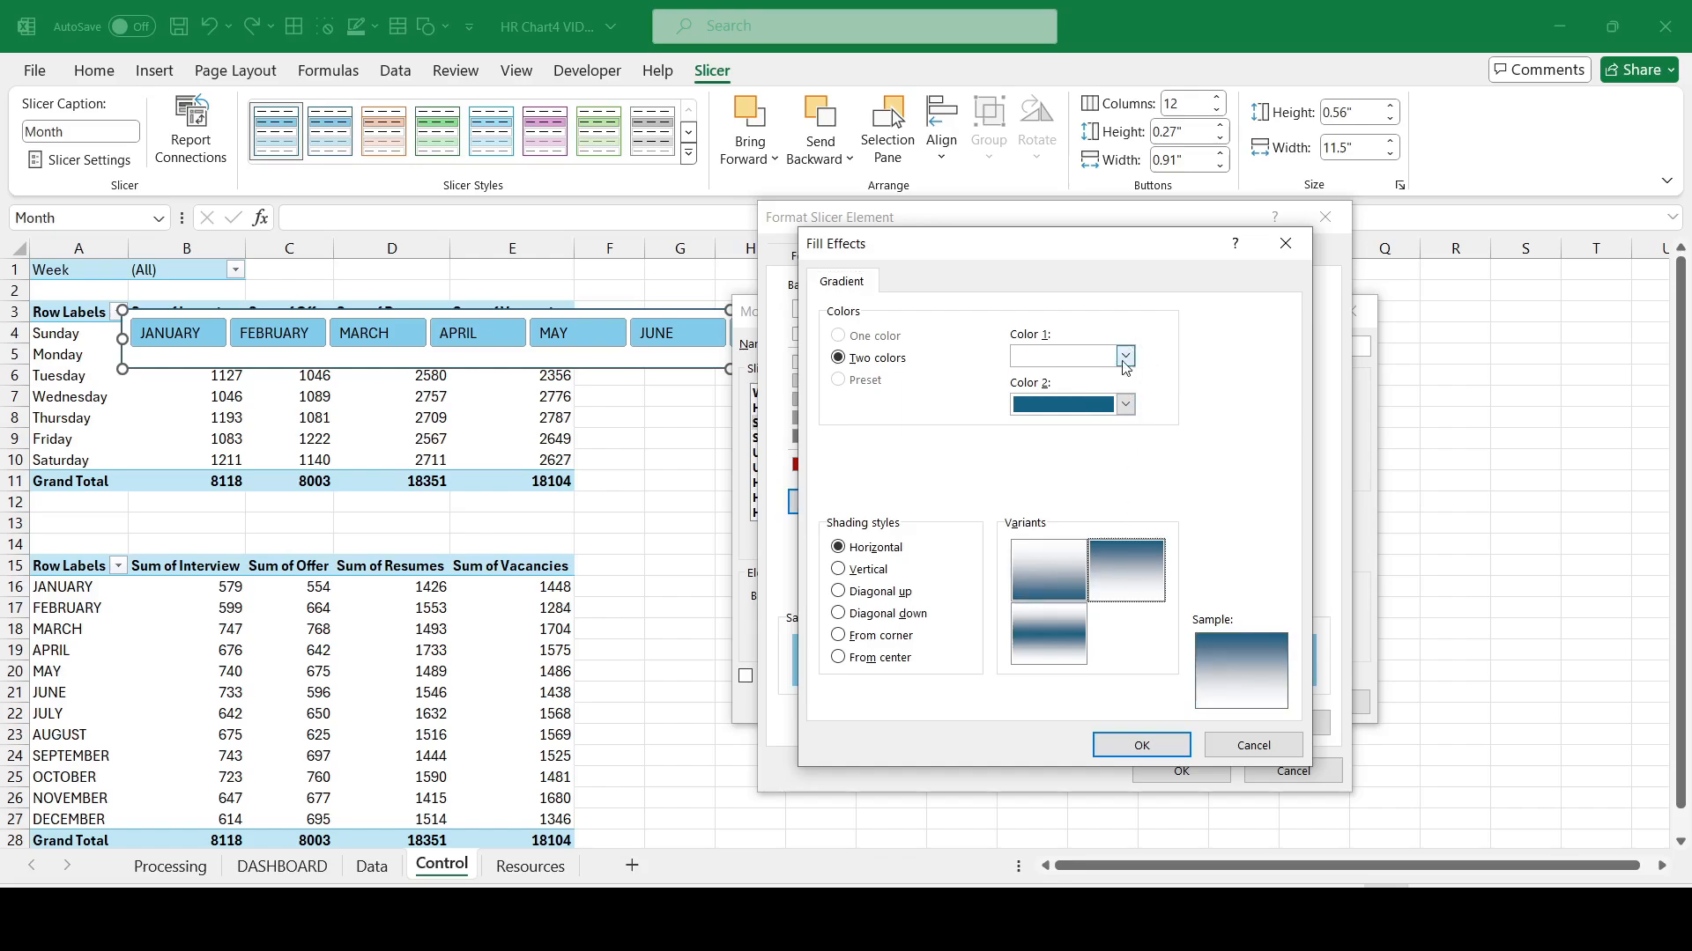
left_click(1049, 569)
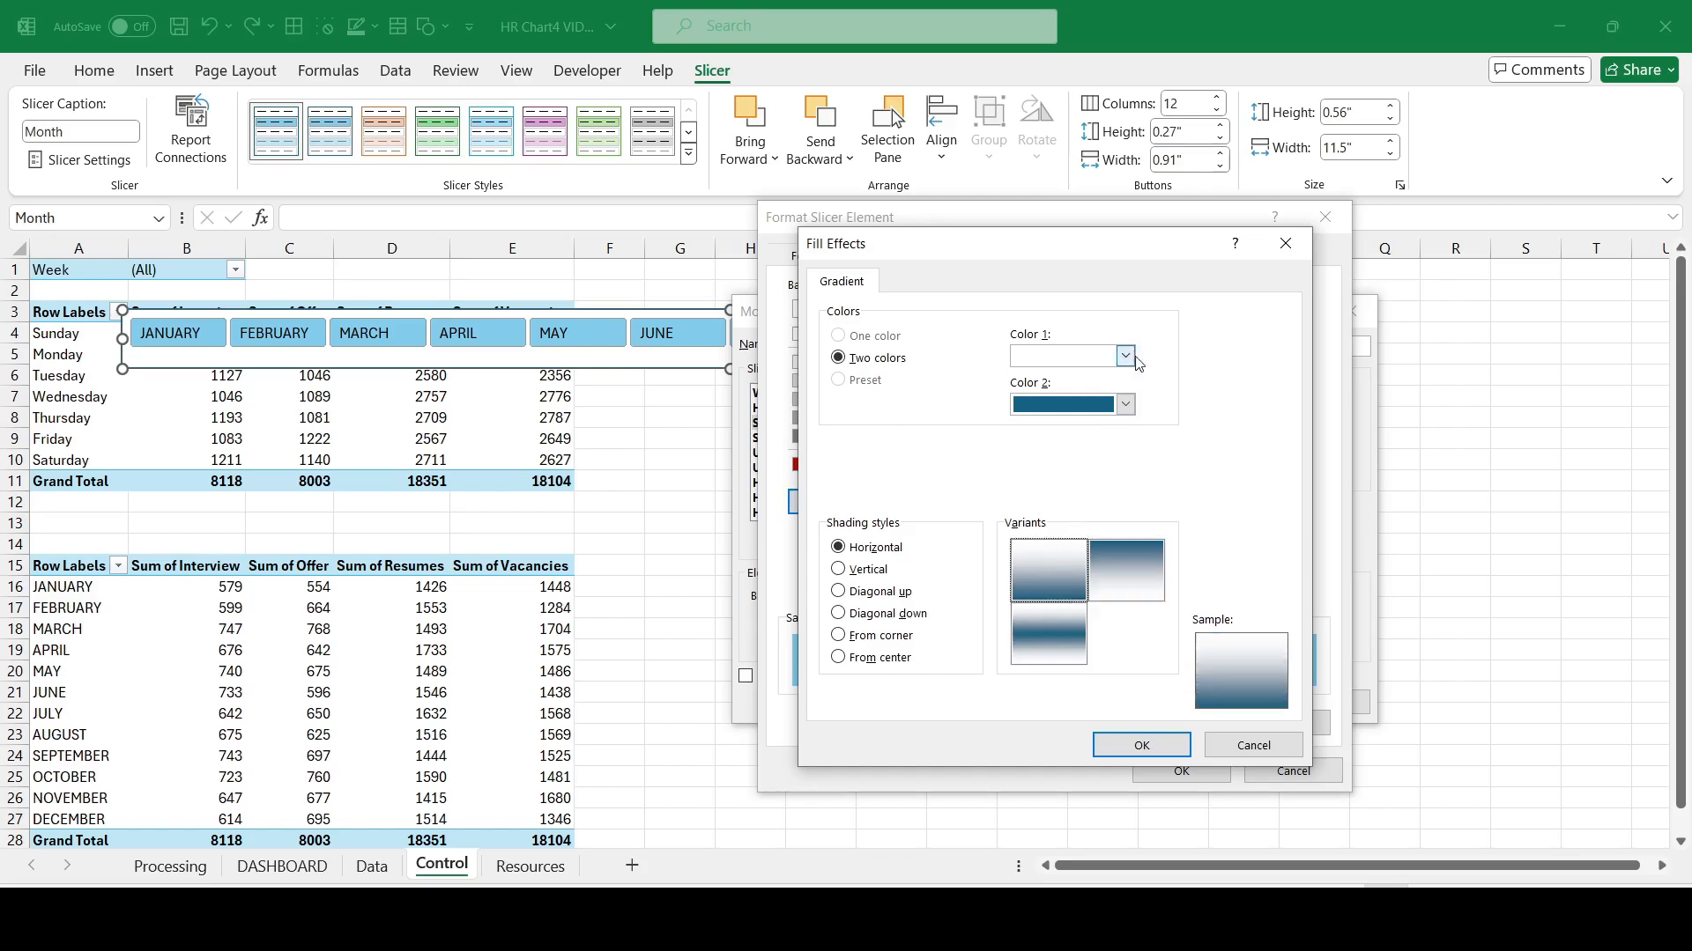
left_click(1126, 356)
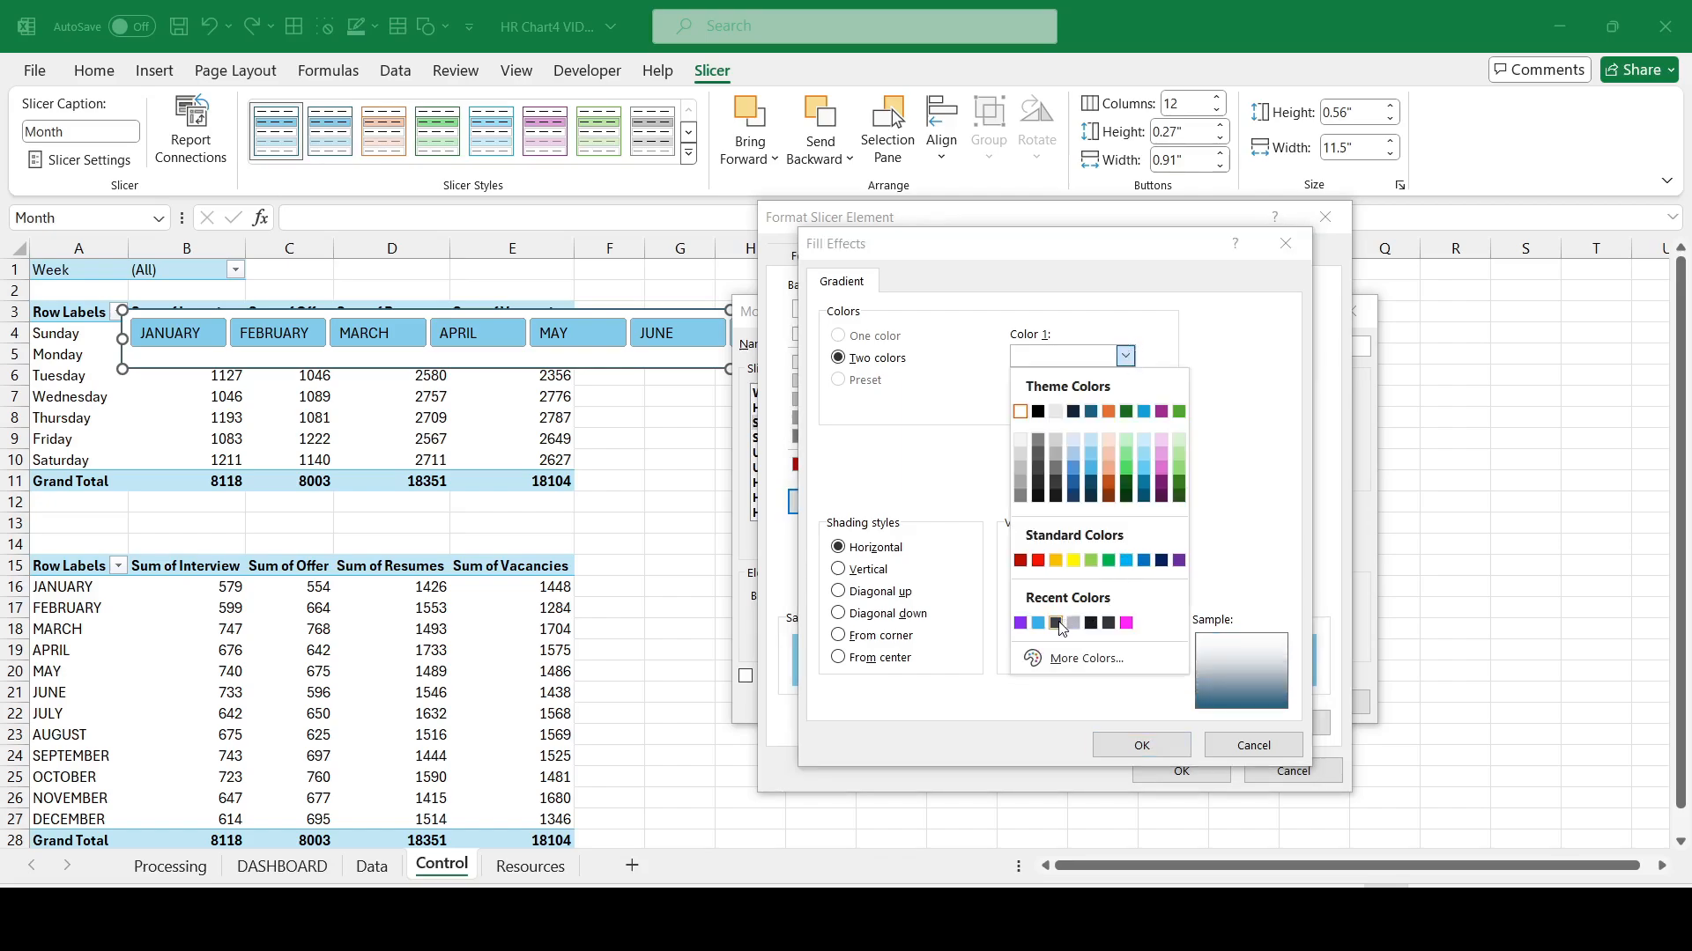
left_click(1058, 625)
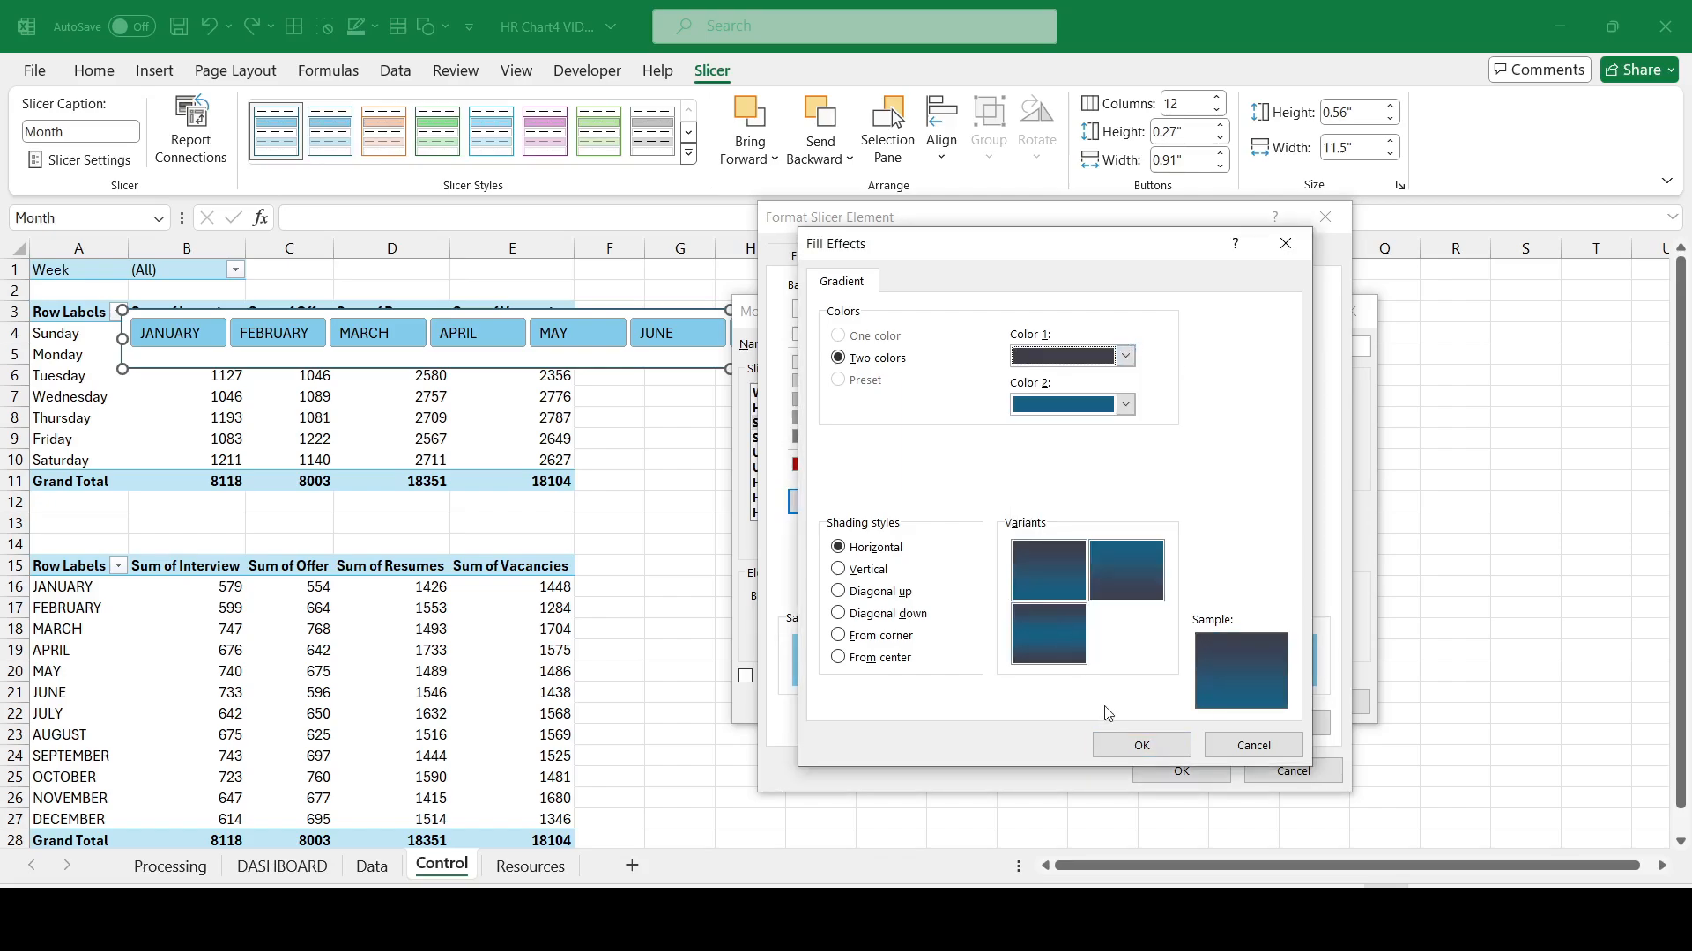
left_click(1127, 404)
left_click(1056, 672)
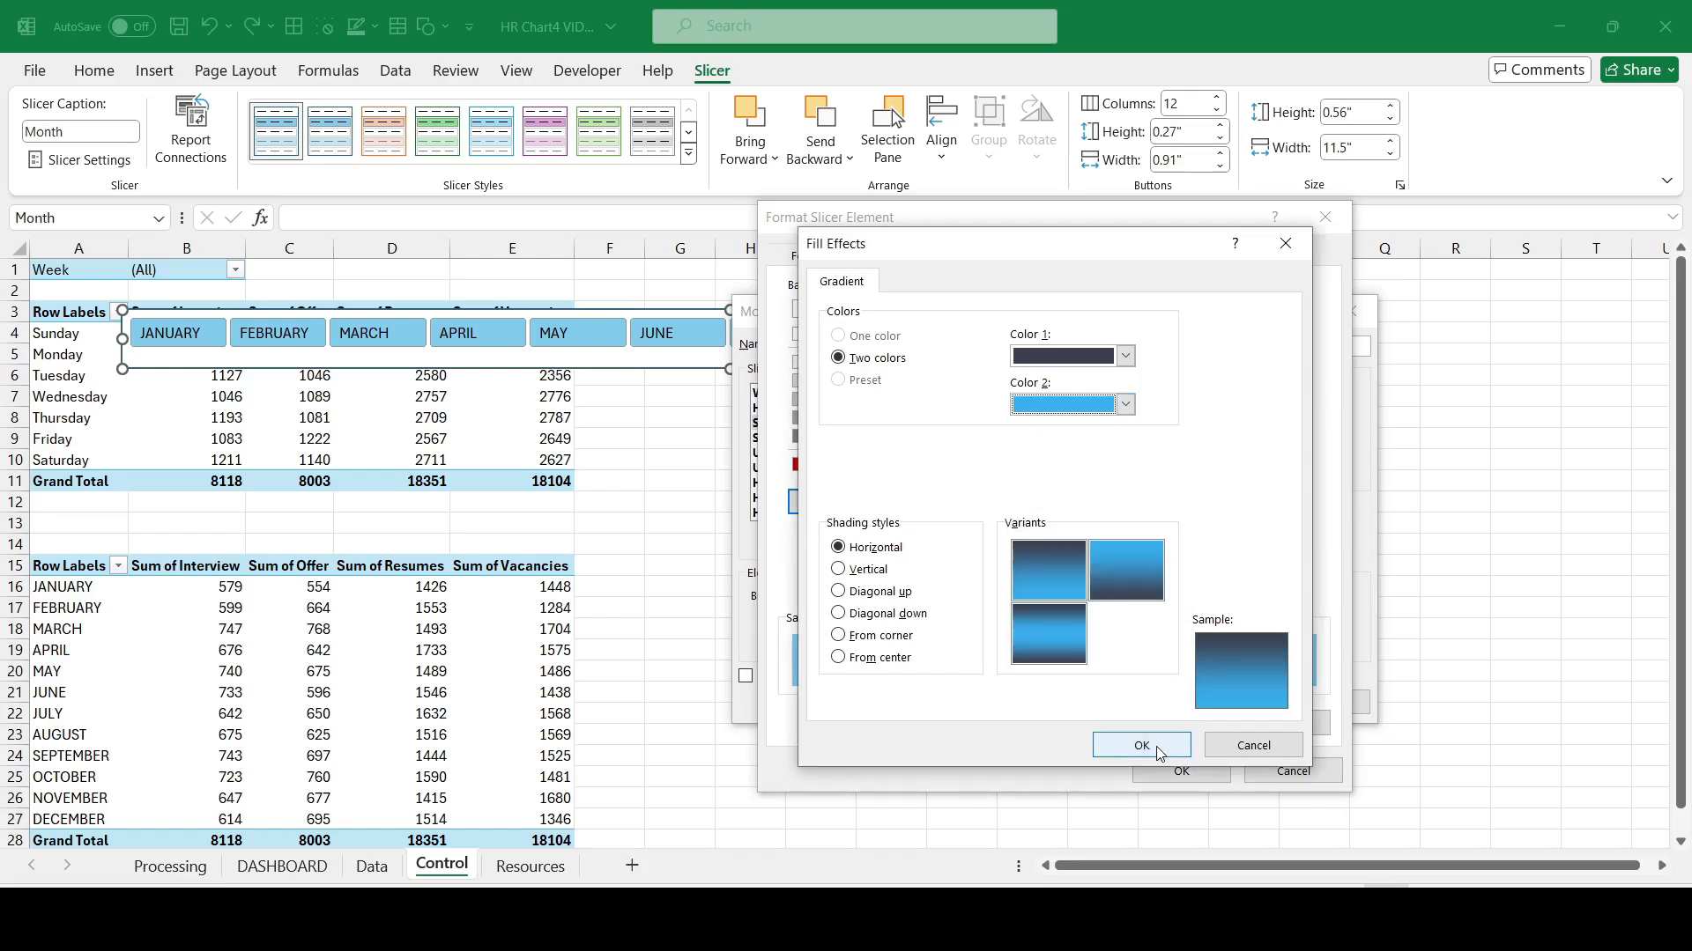
left_click(1063, 582)
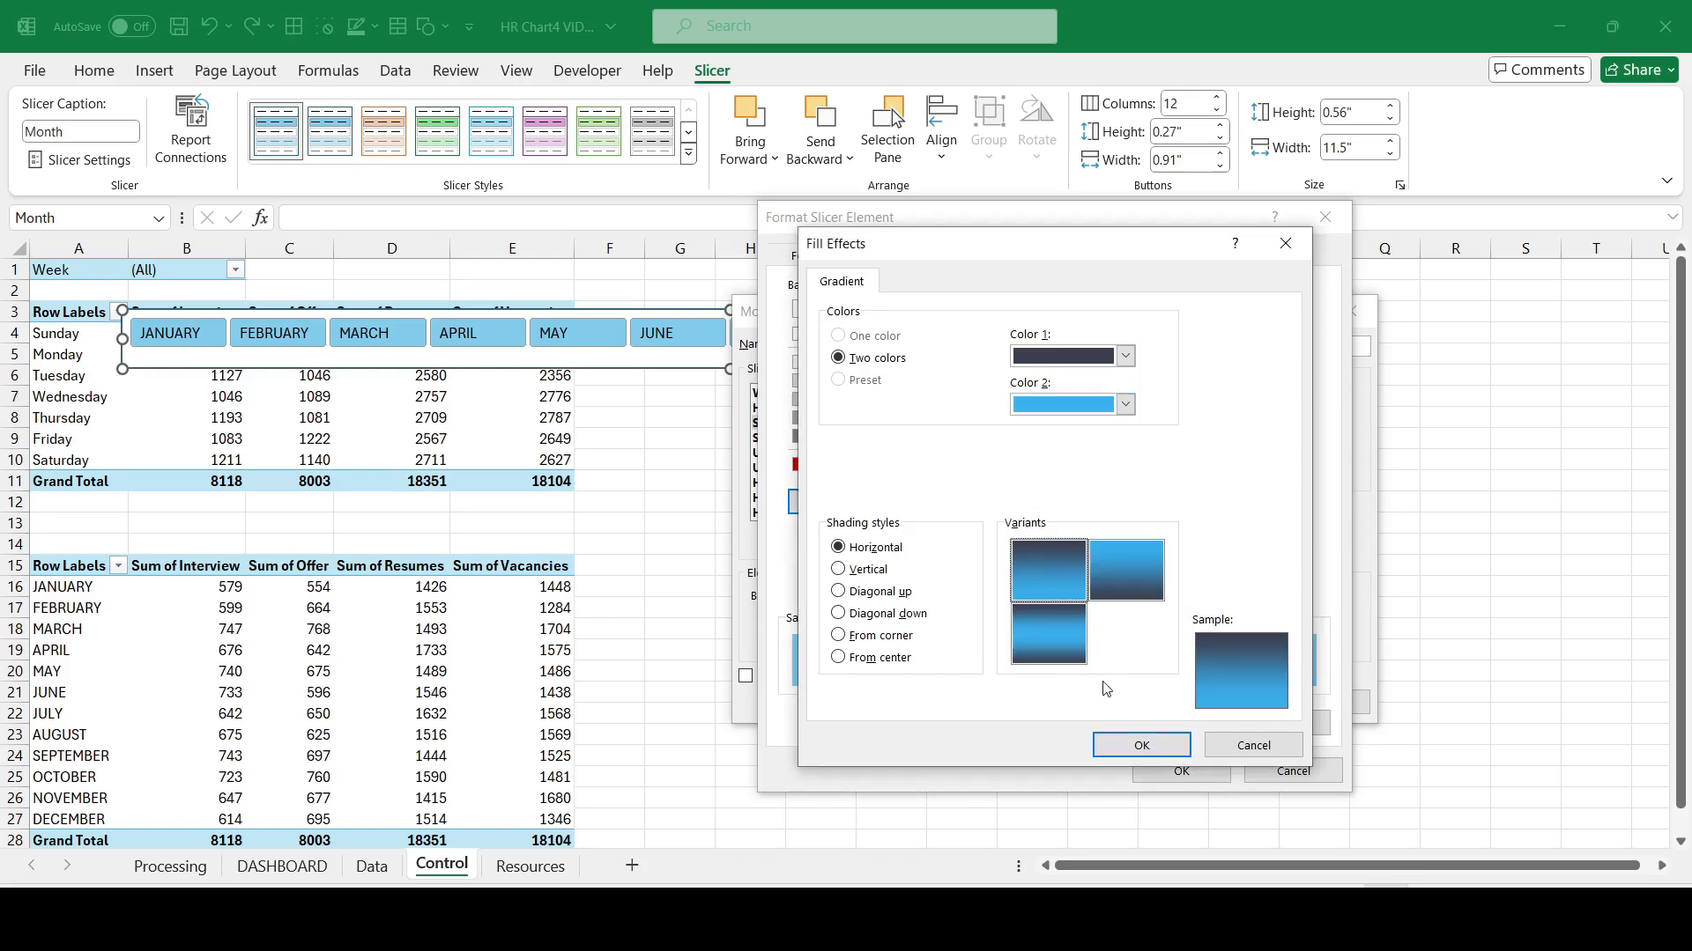
left_click(1140, 747)
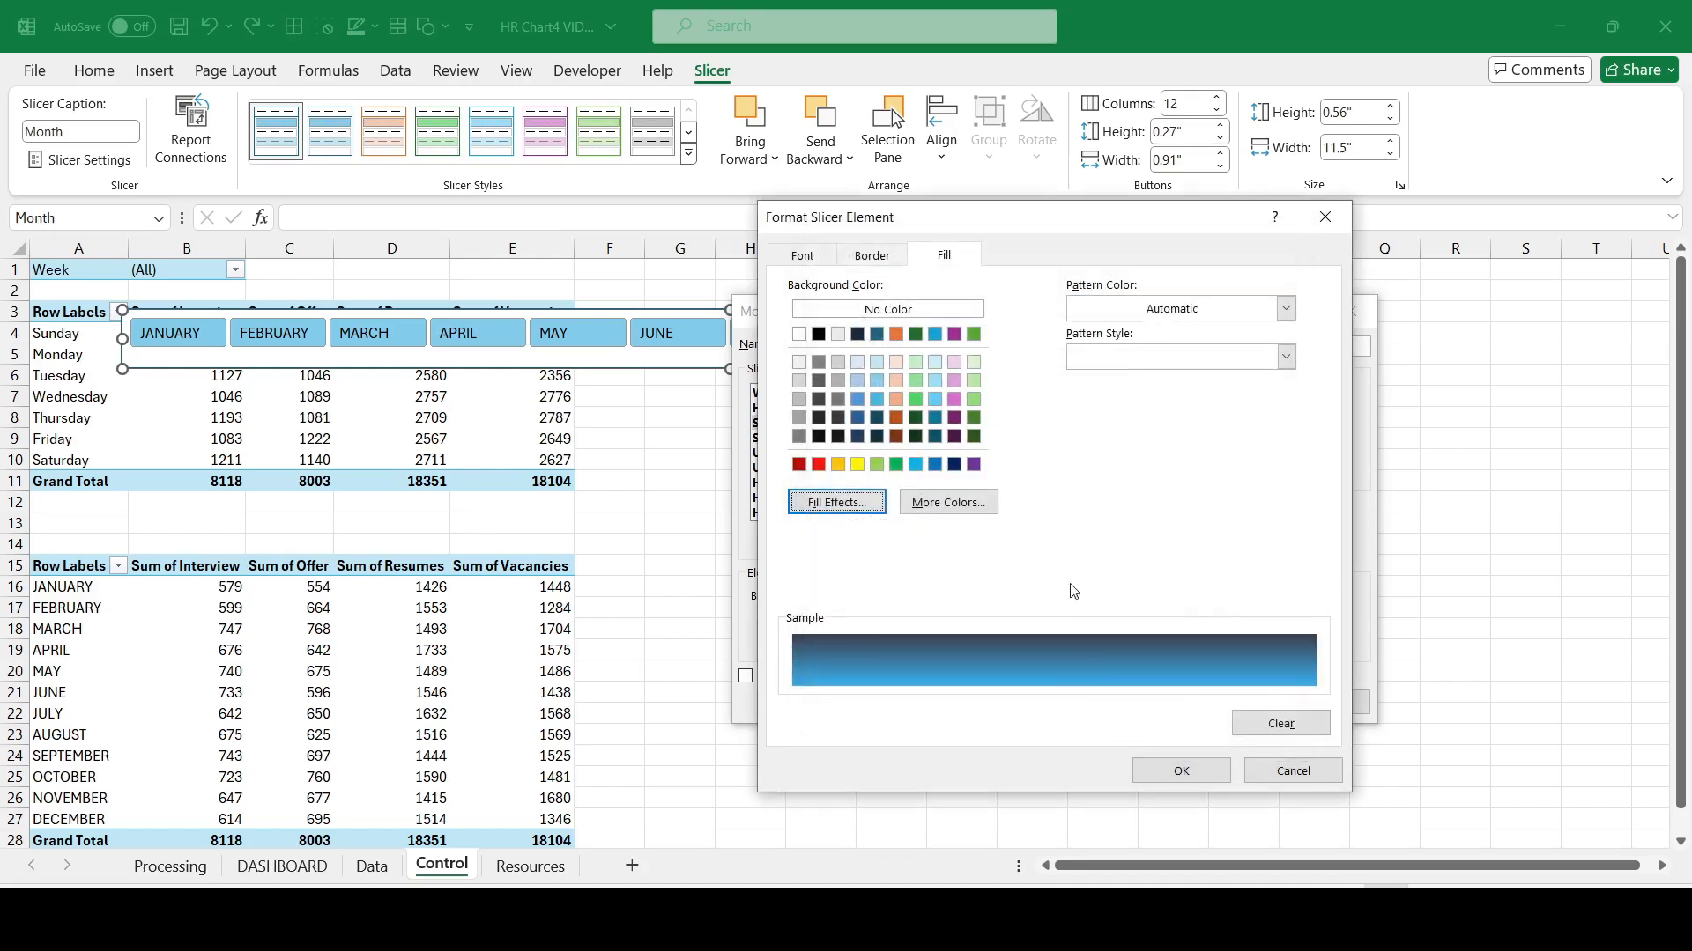
Step: Set the Selected Item with Data font color to a near-white shade and accept the element's formatting
left_click(802, 255)
left_click(1166, 445)
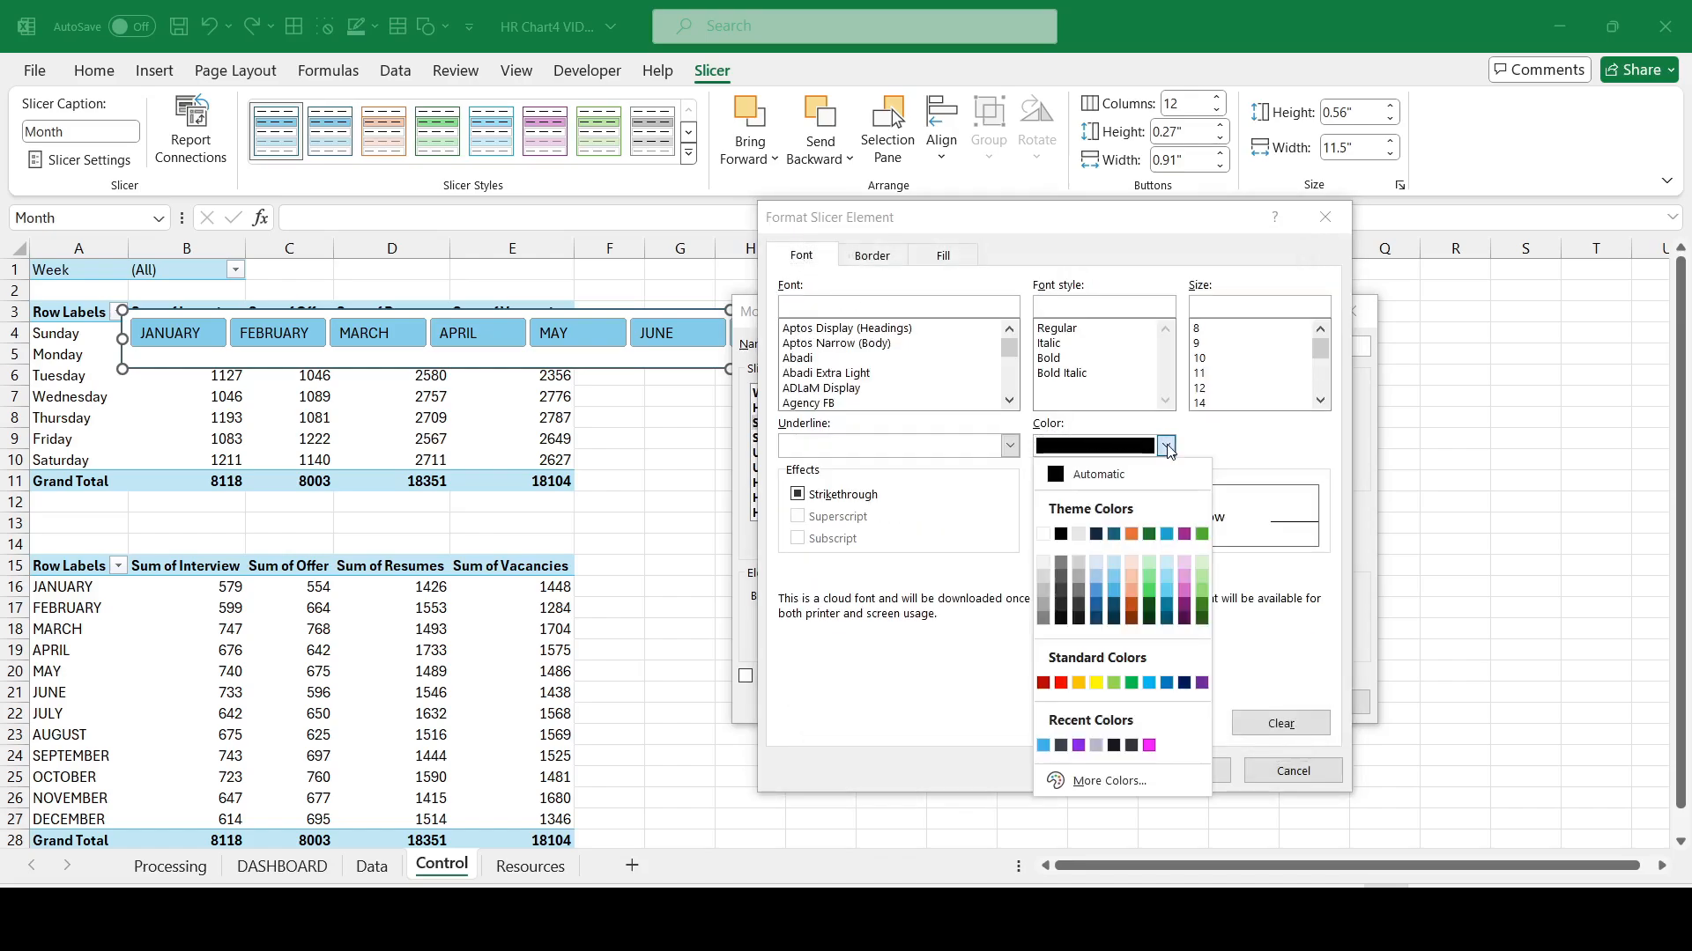
left_click(1047, 534)
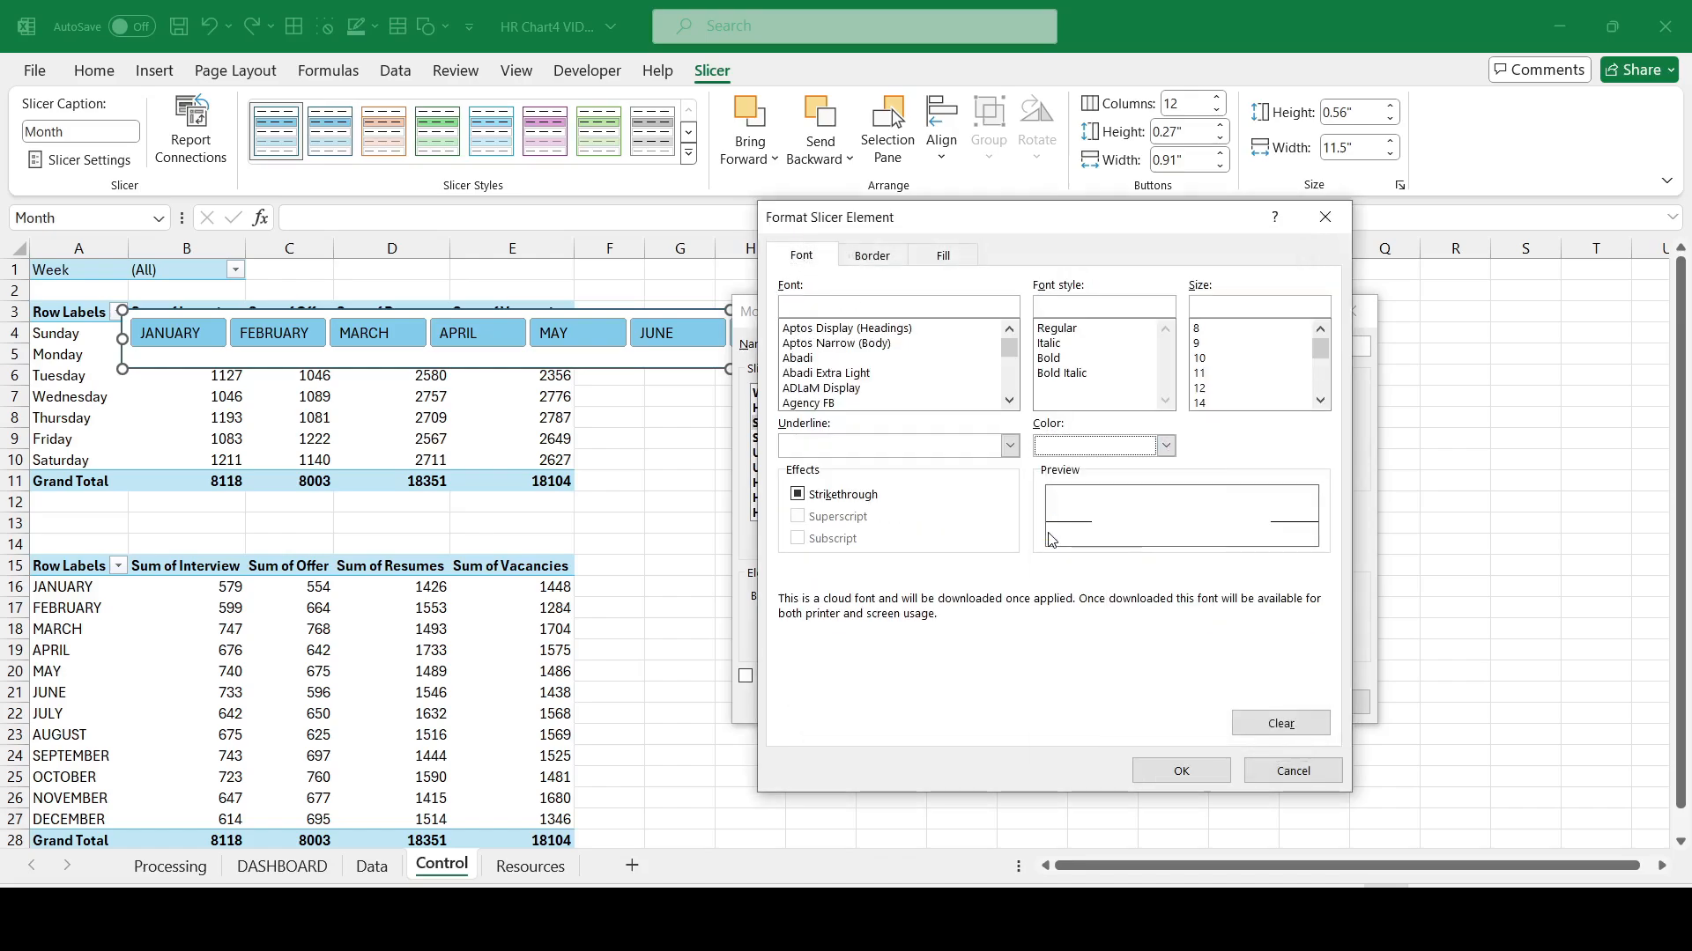
left_click(1165, 445)
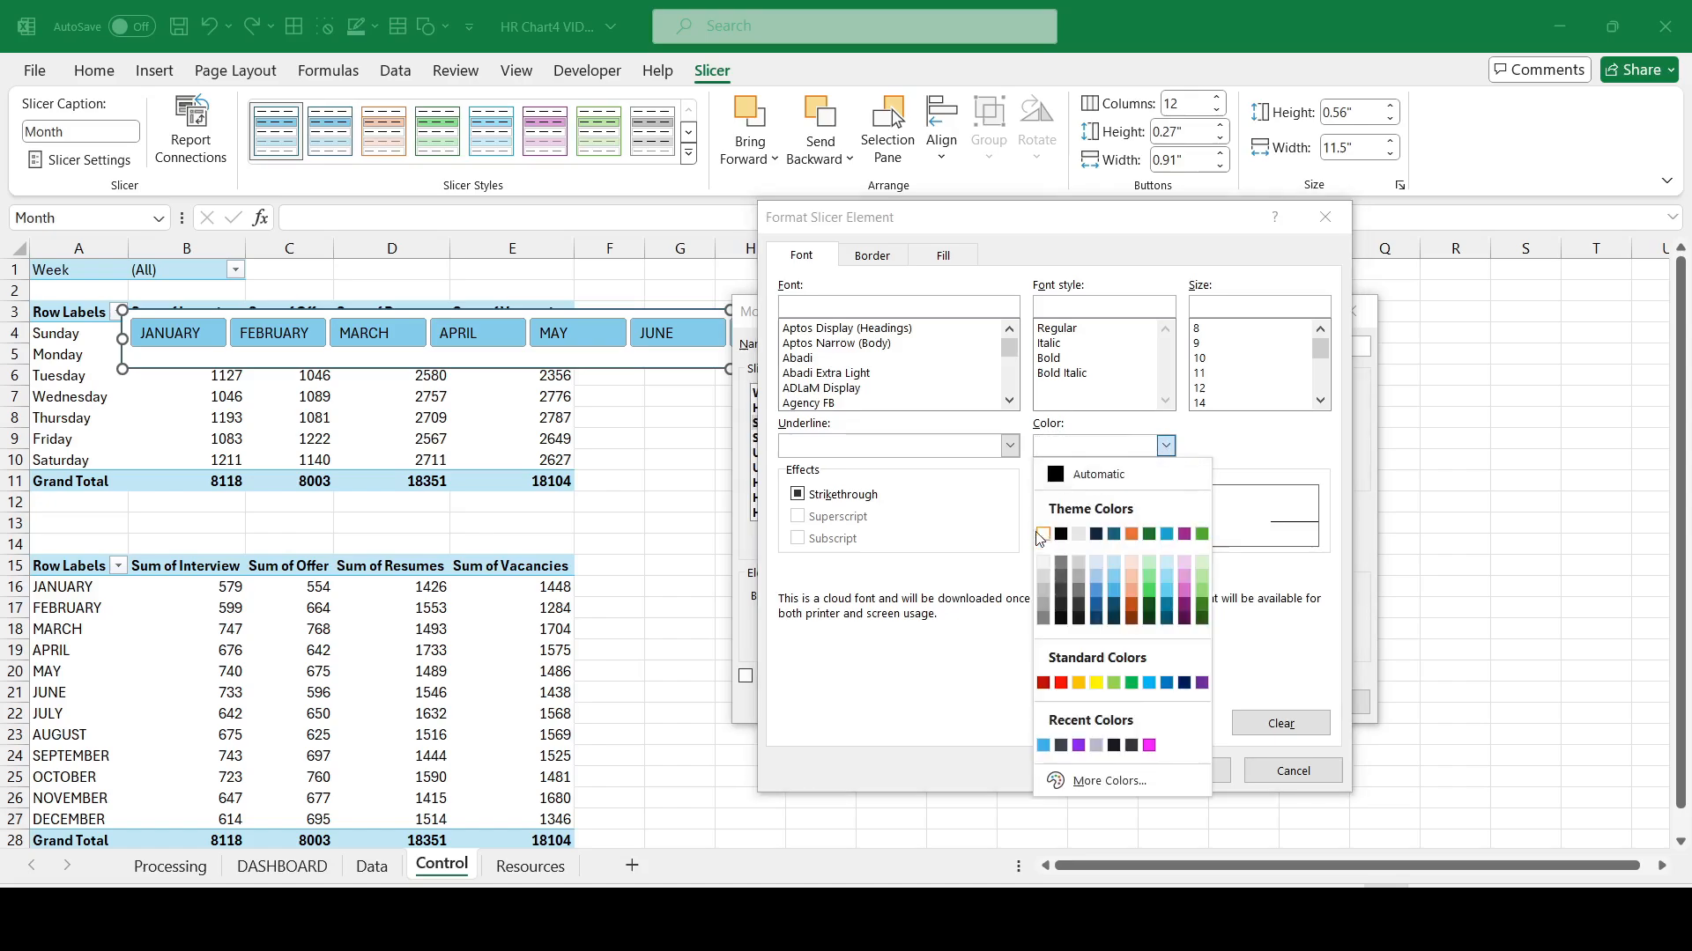
left_click(1045, 536)
left_click(872, 256)
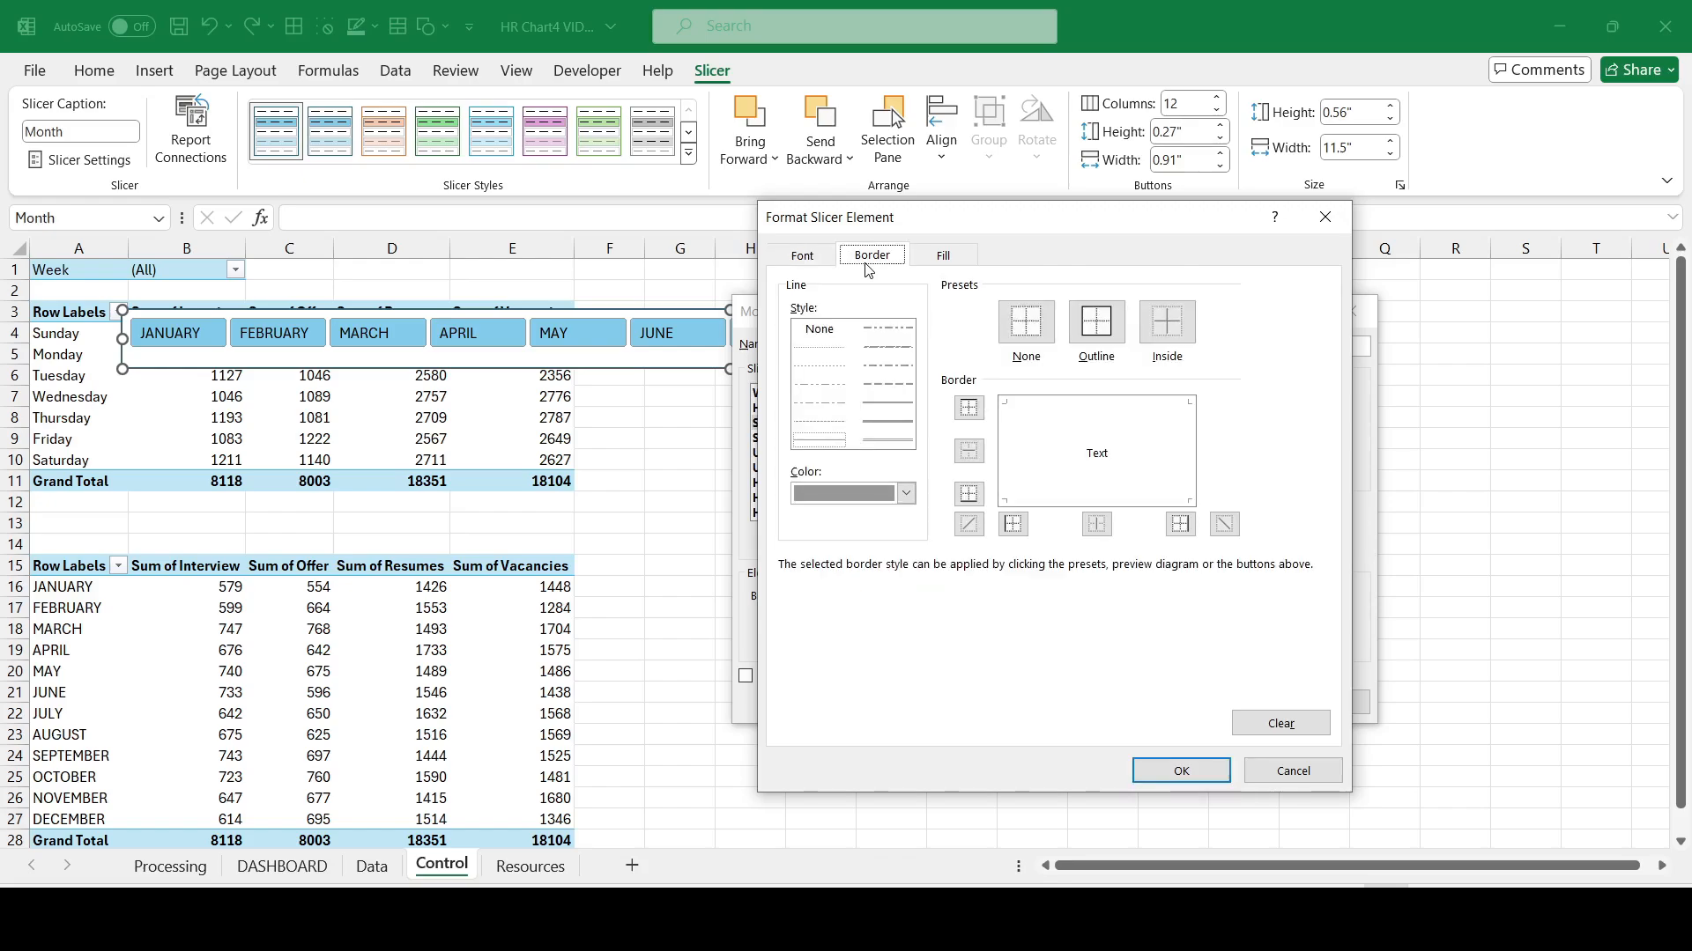
left_click(802, 258)
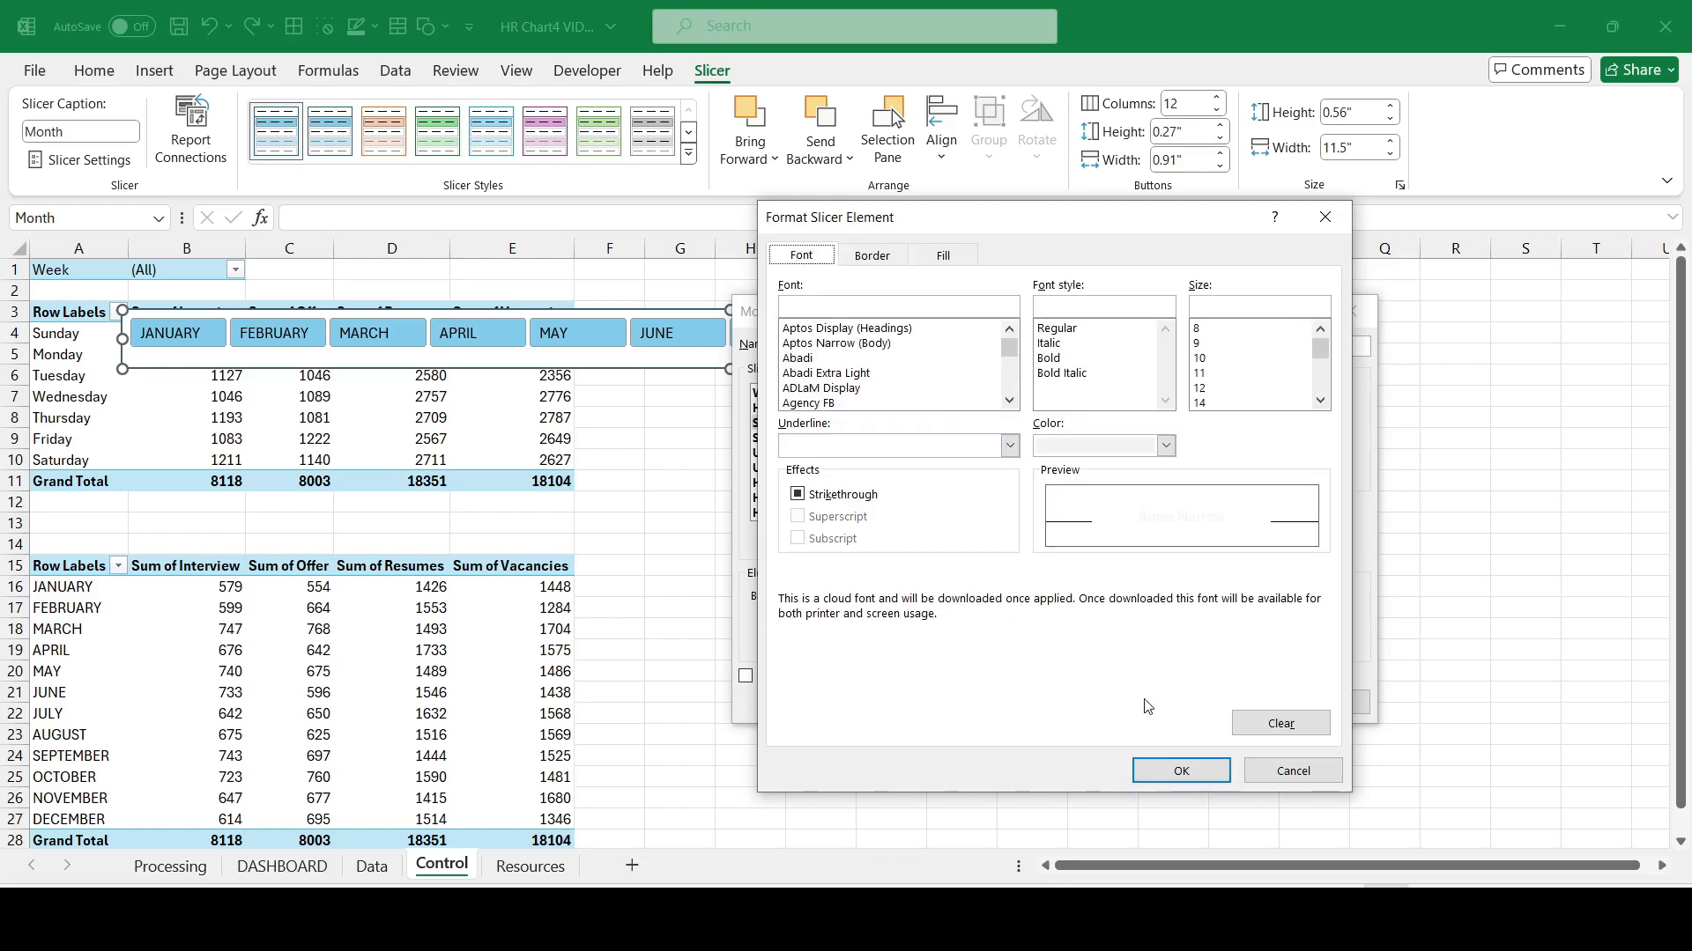
left_click(1216, 771)
Step: Give the Unselected Item with Data element a medium gray font and a dark gray outline border
left_click(807, 453)
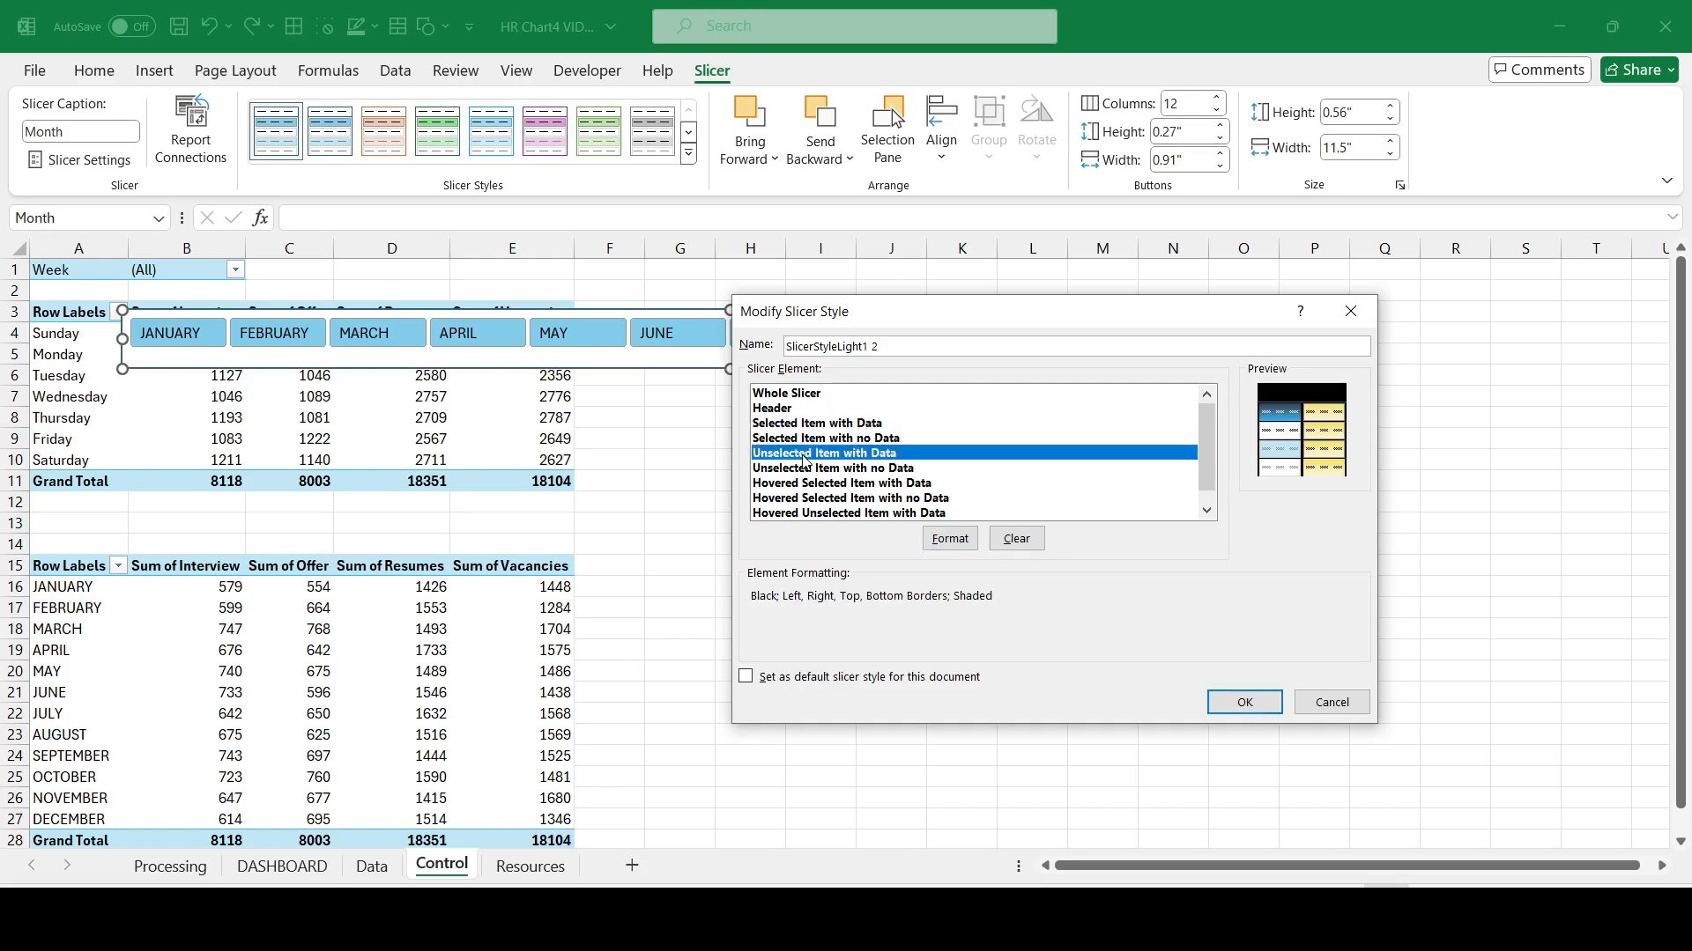
left_click(952, 540)
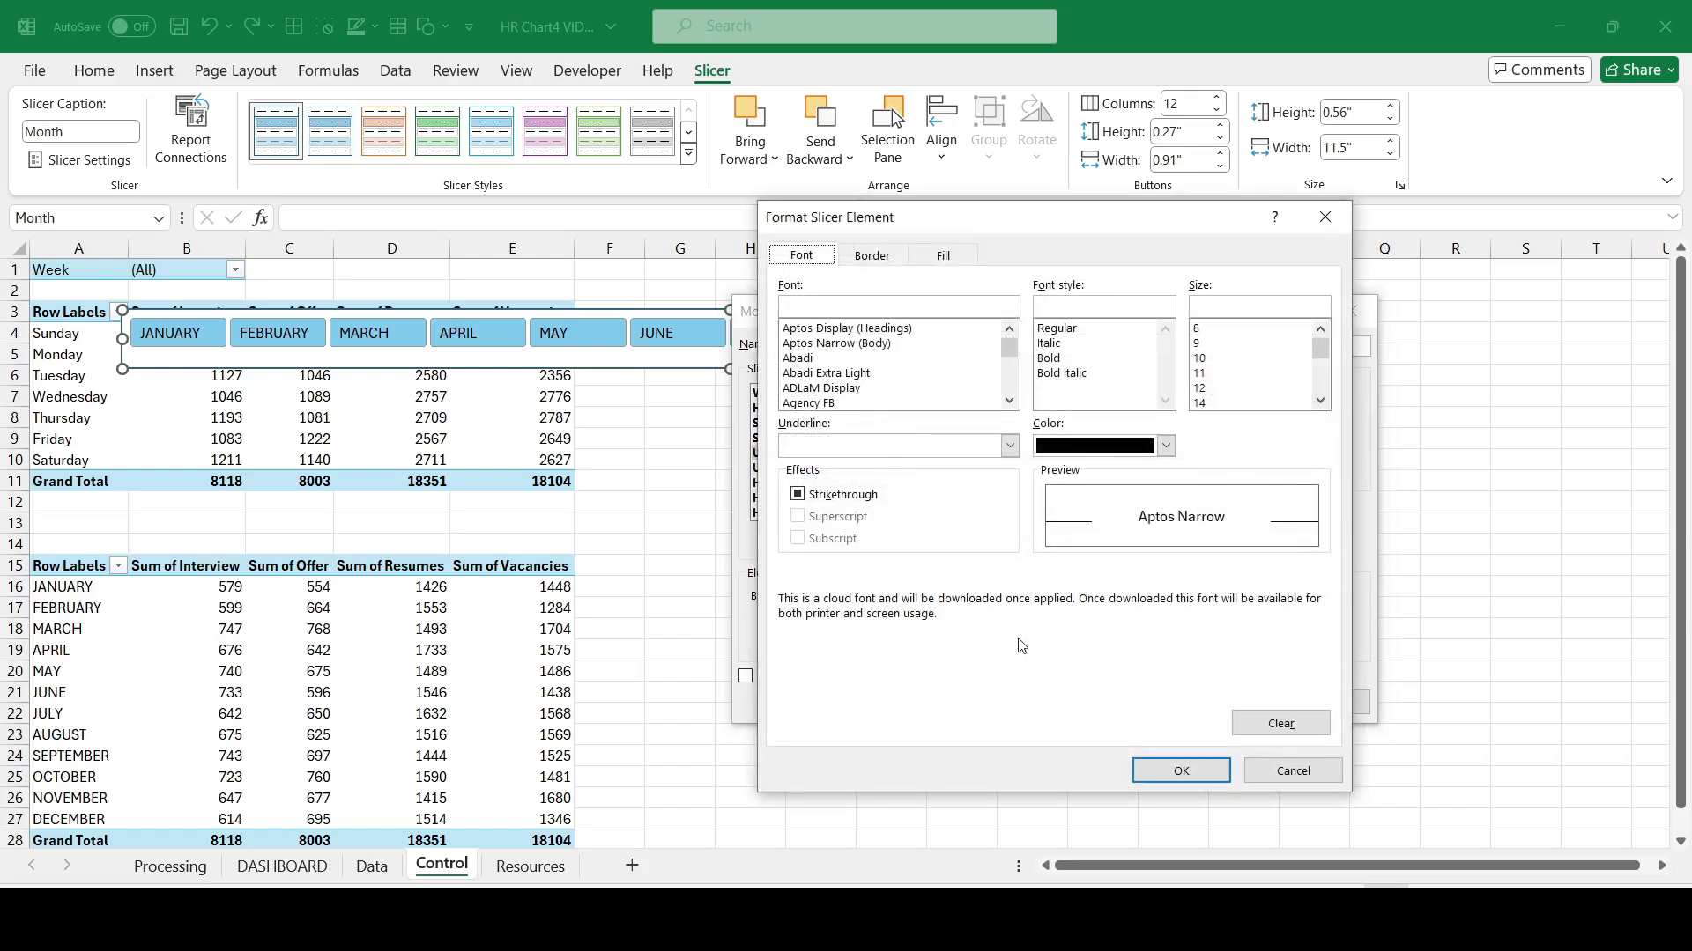
left_click(1165, 446)
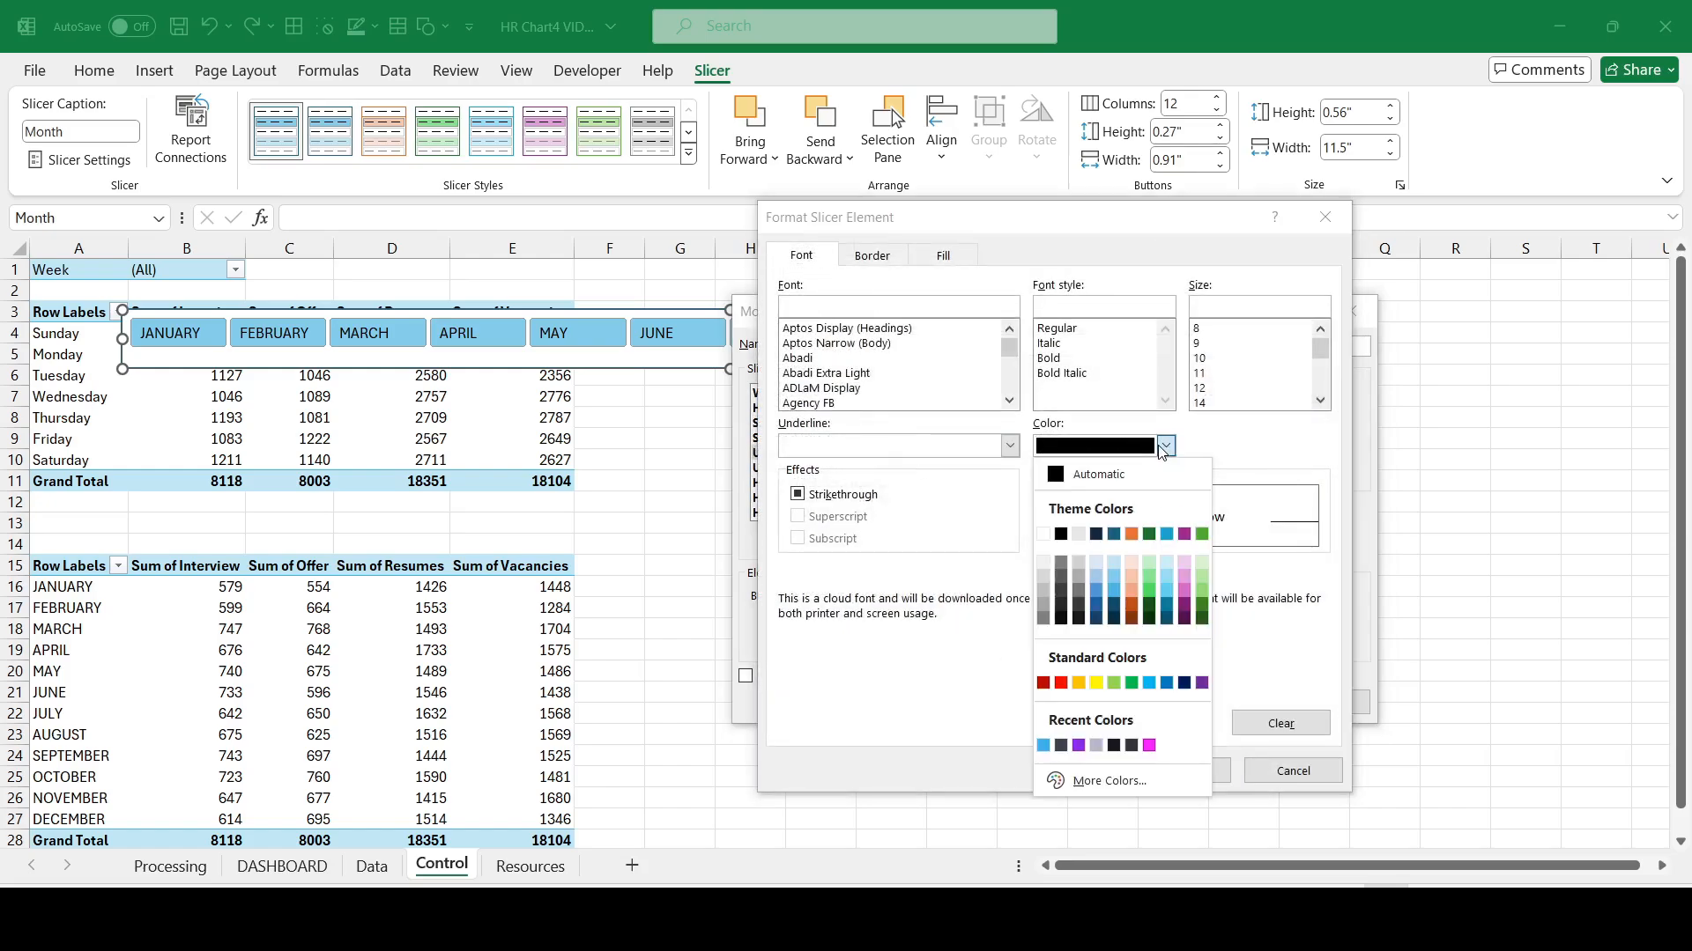
left_click(1043, 610)
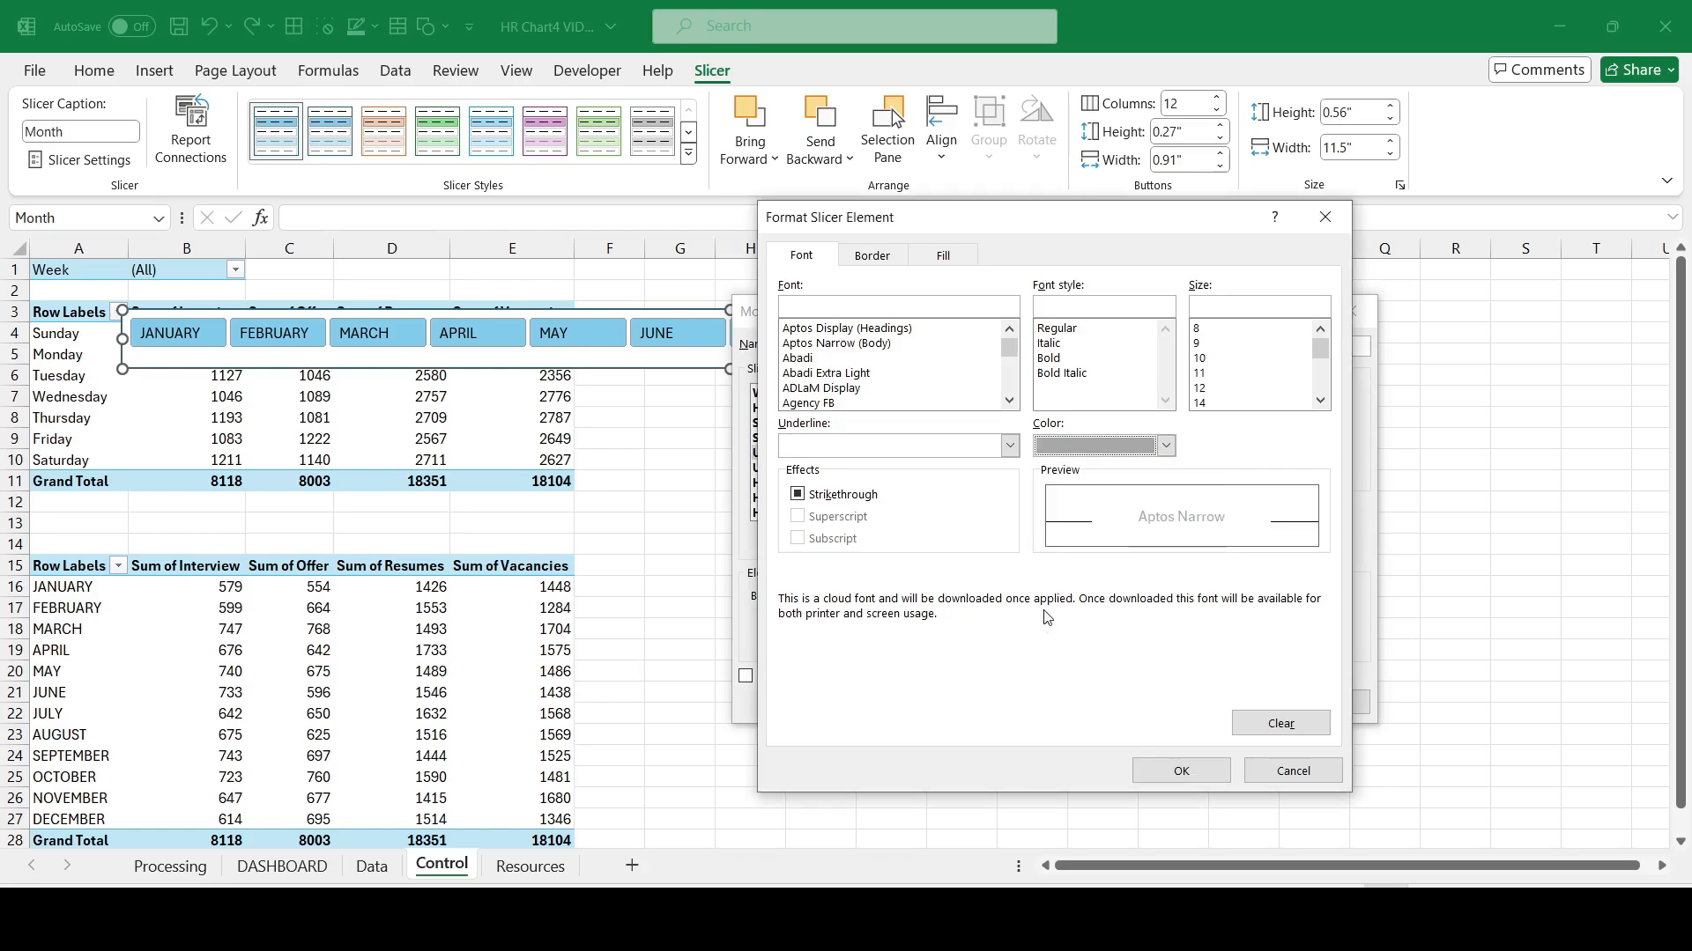
left_click(872, 256)
left_click(915, 494)
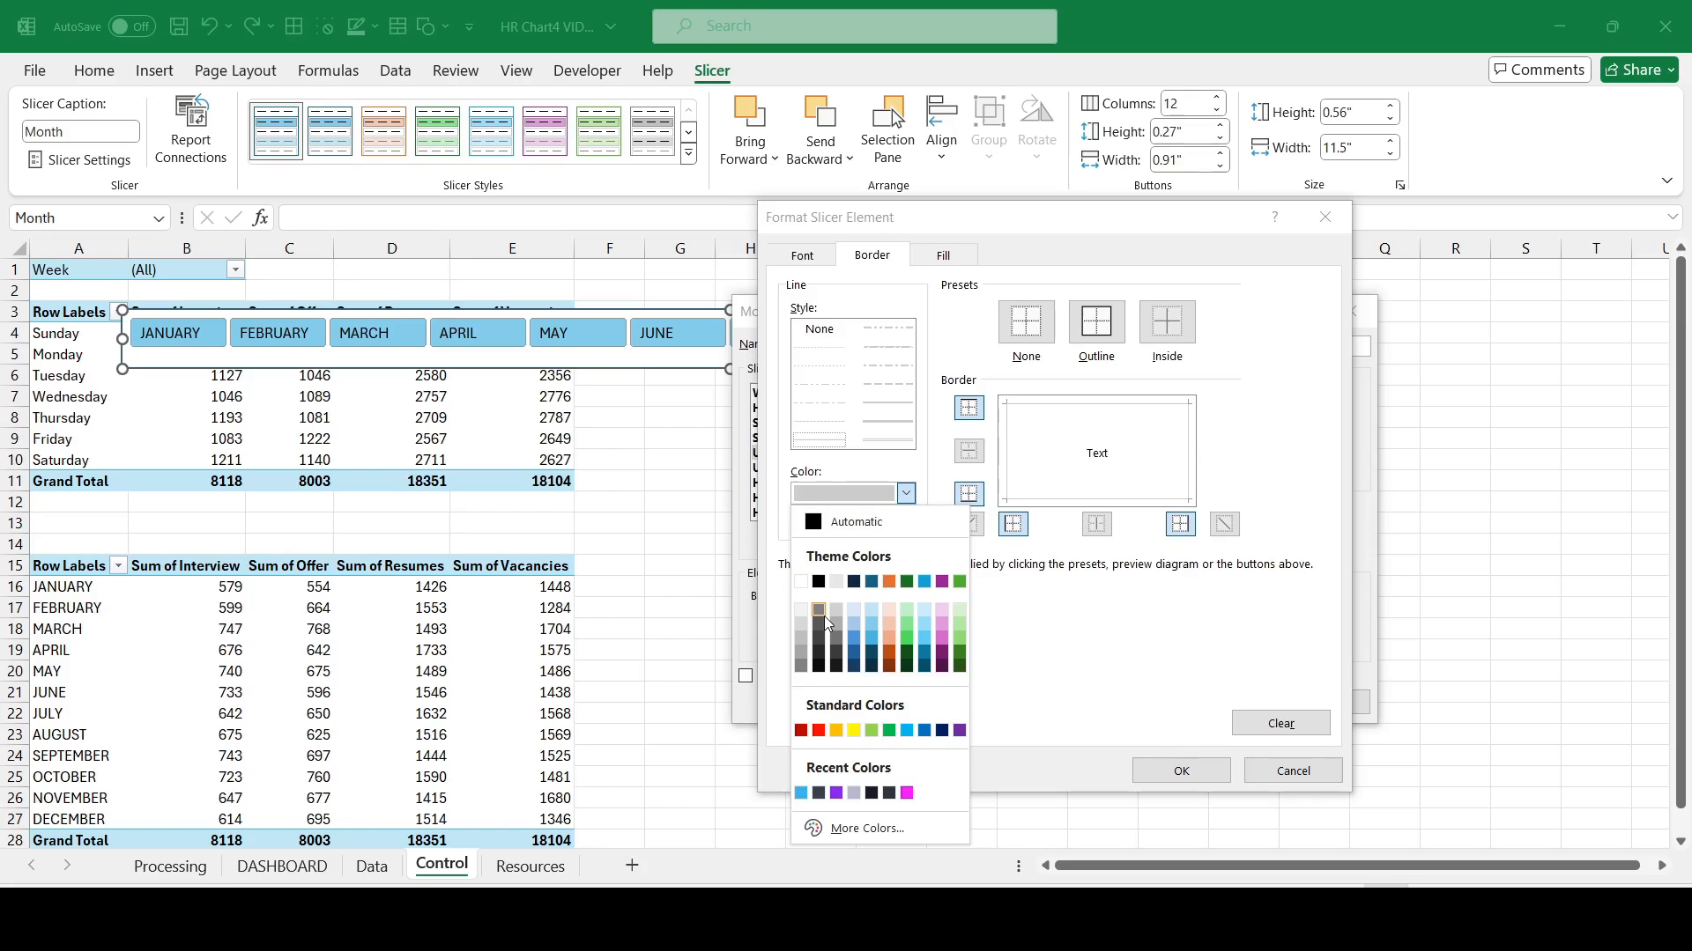
left_click(819, 627)
left_click(1096, 326)
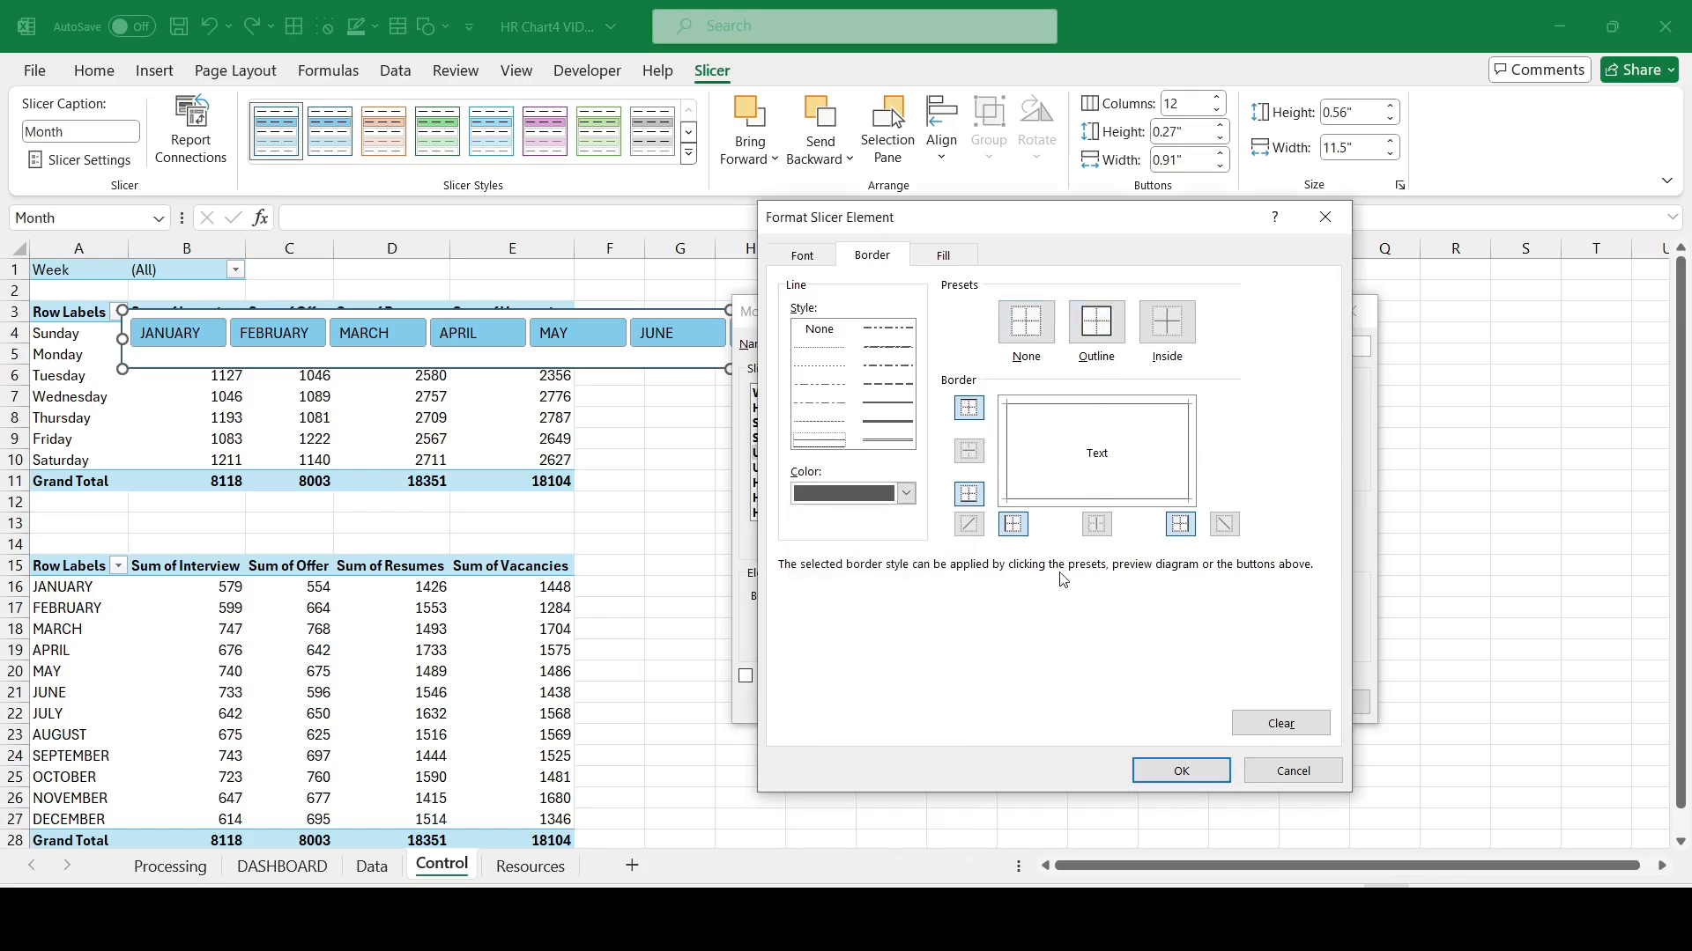
Step: Fill Unselected Item with Data with black and save the custom slicer style
left_click(943, 257)
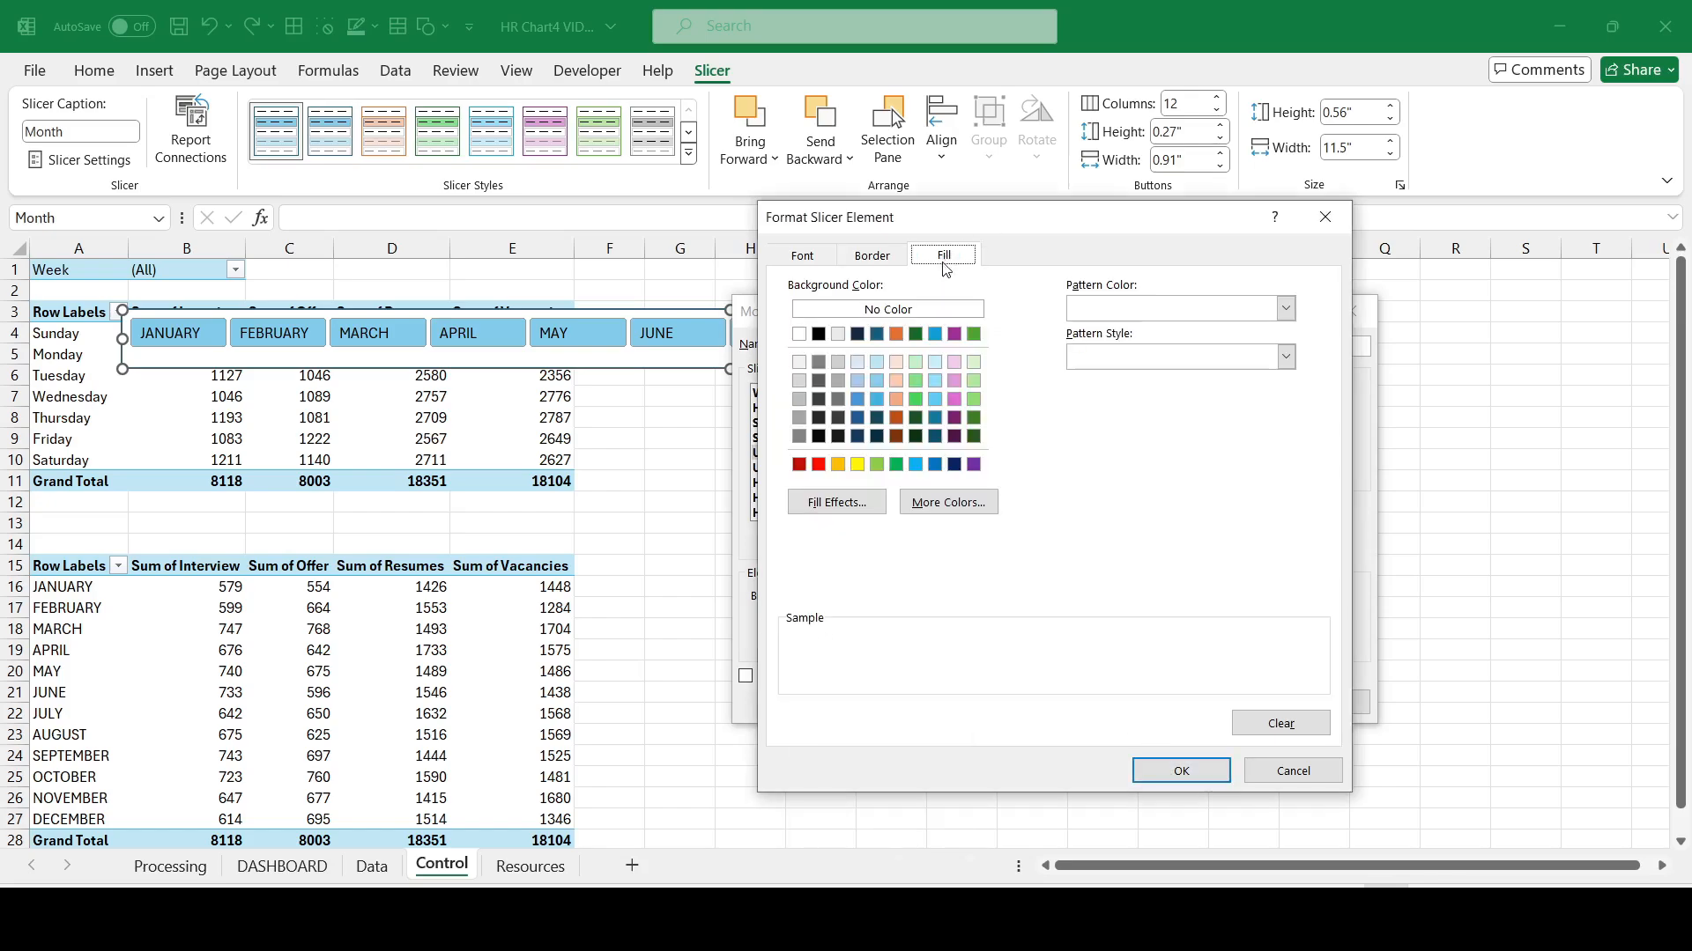
left_click(818, 335)
left_click(1199, 772)
left_click(1233, 703)
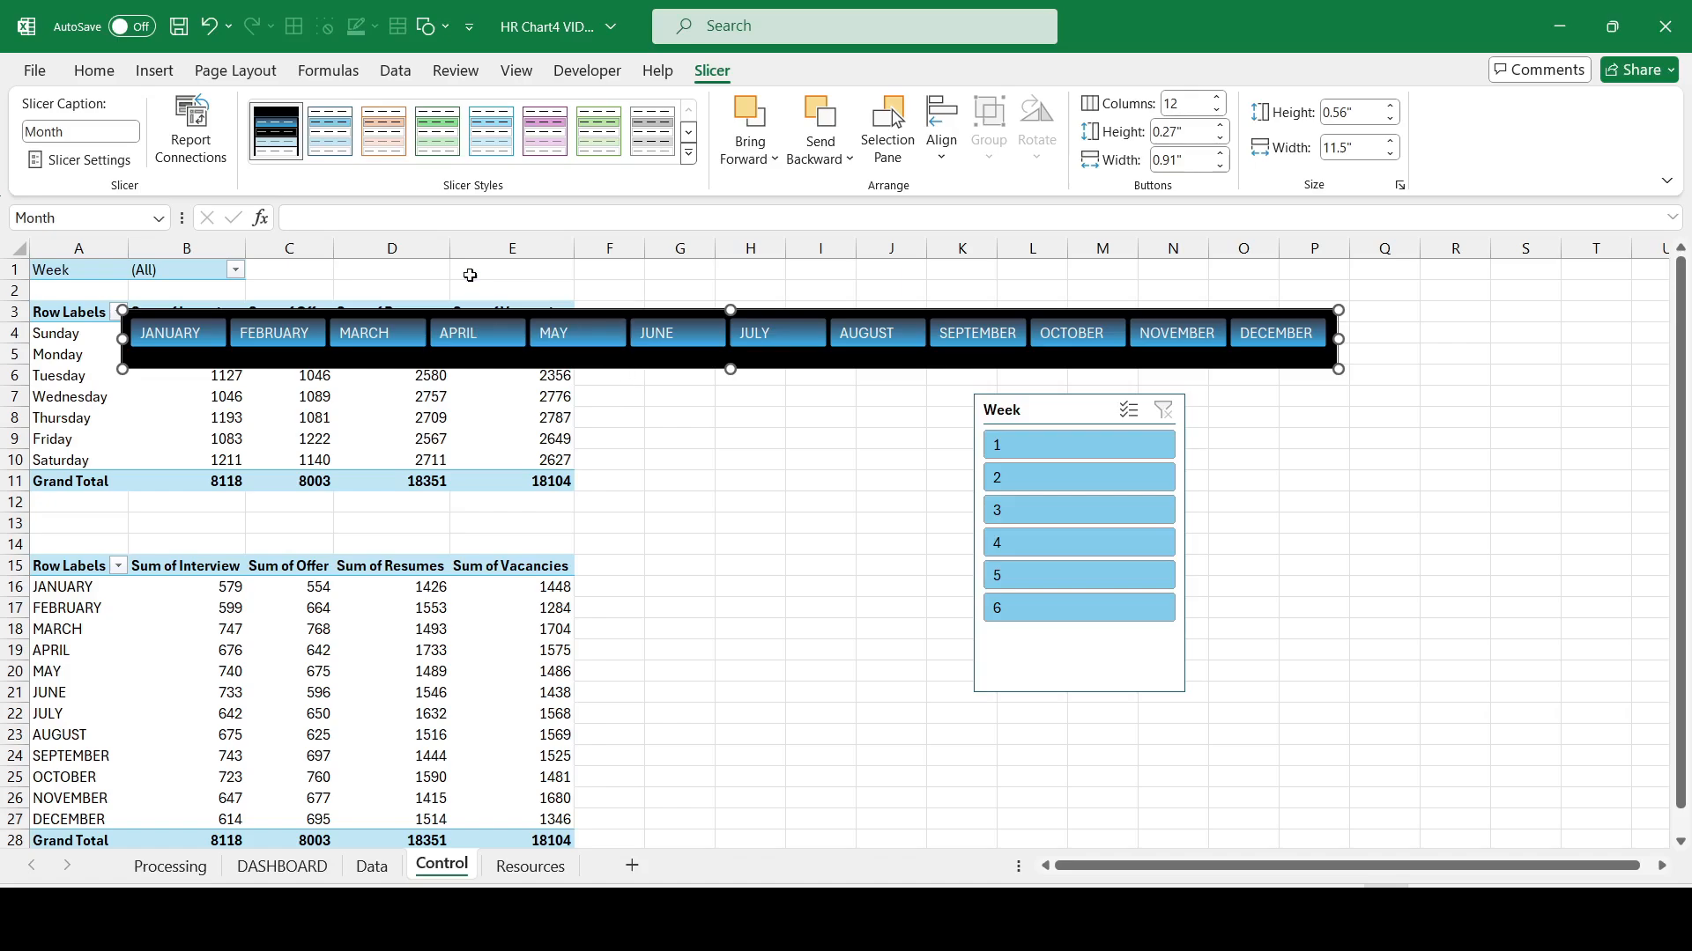
Step: Duplicate the Month slicer's custom style under the suggested name and apply the copy to the Week slicer
right_click(275, 139)
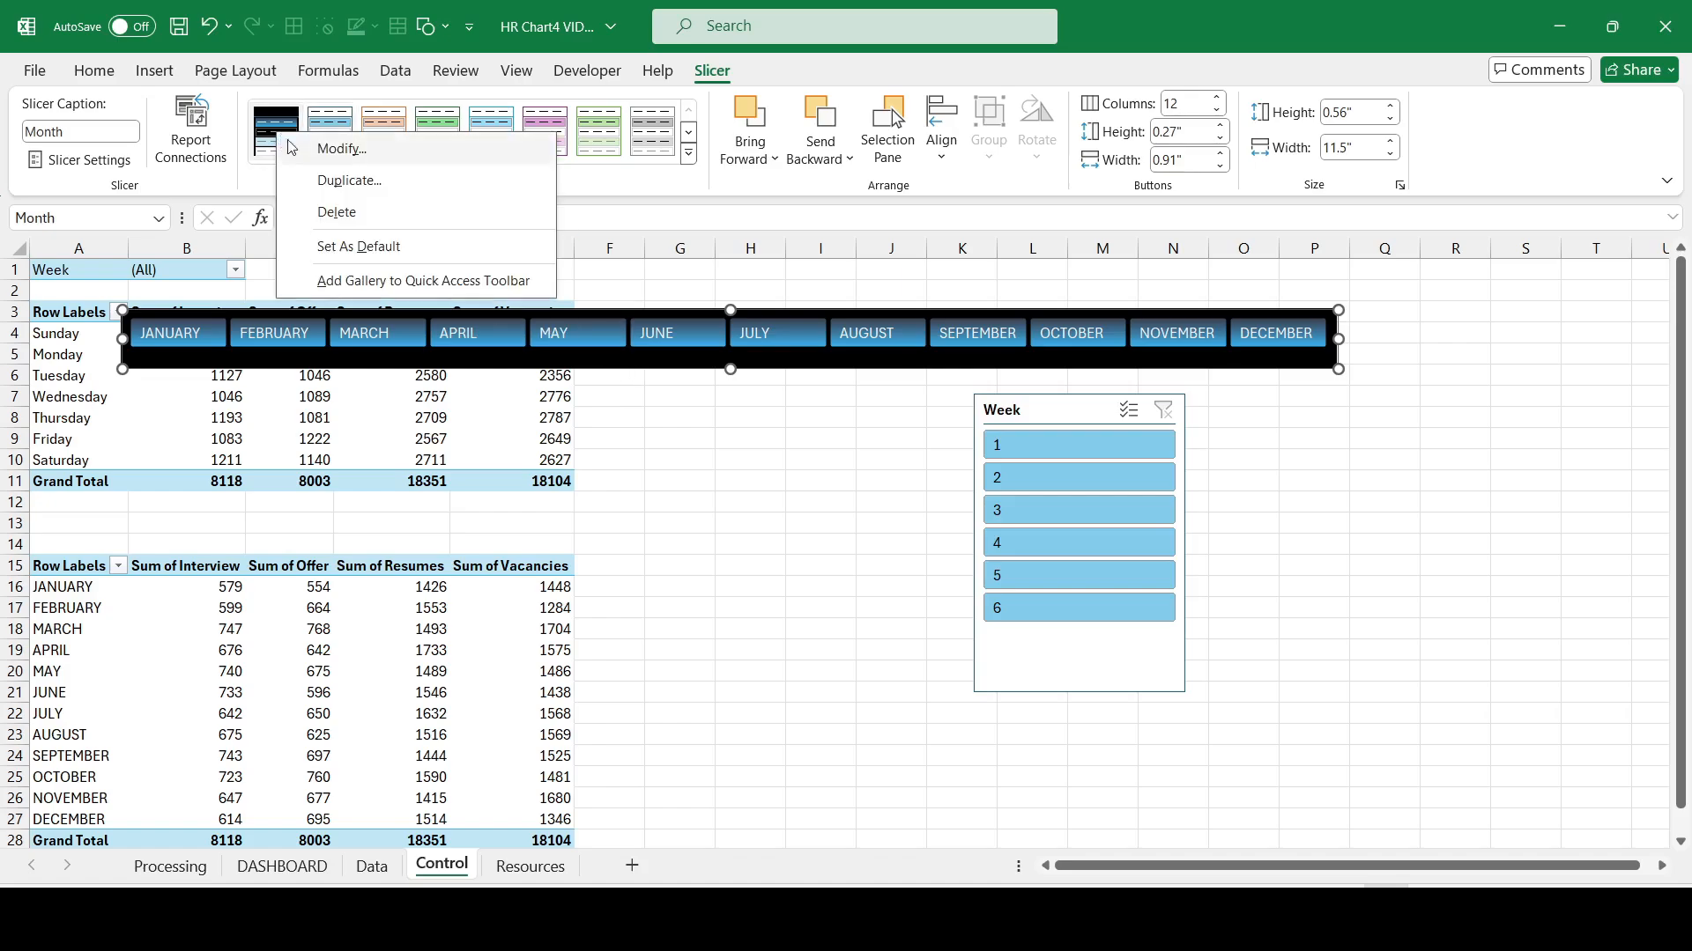
left_click(339, 183)
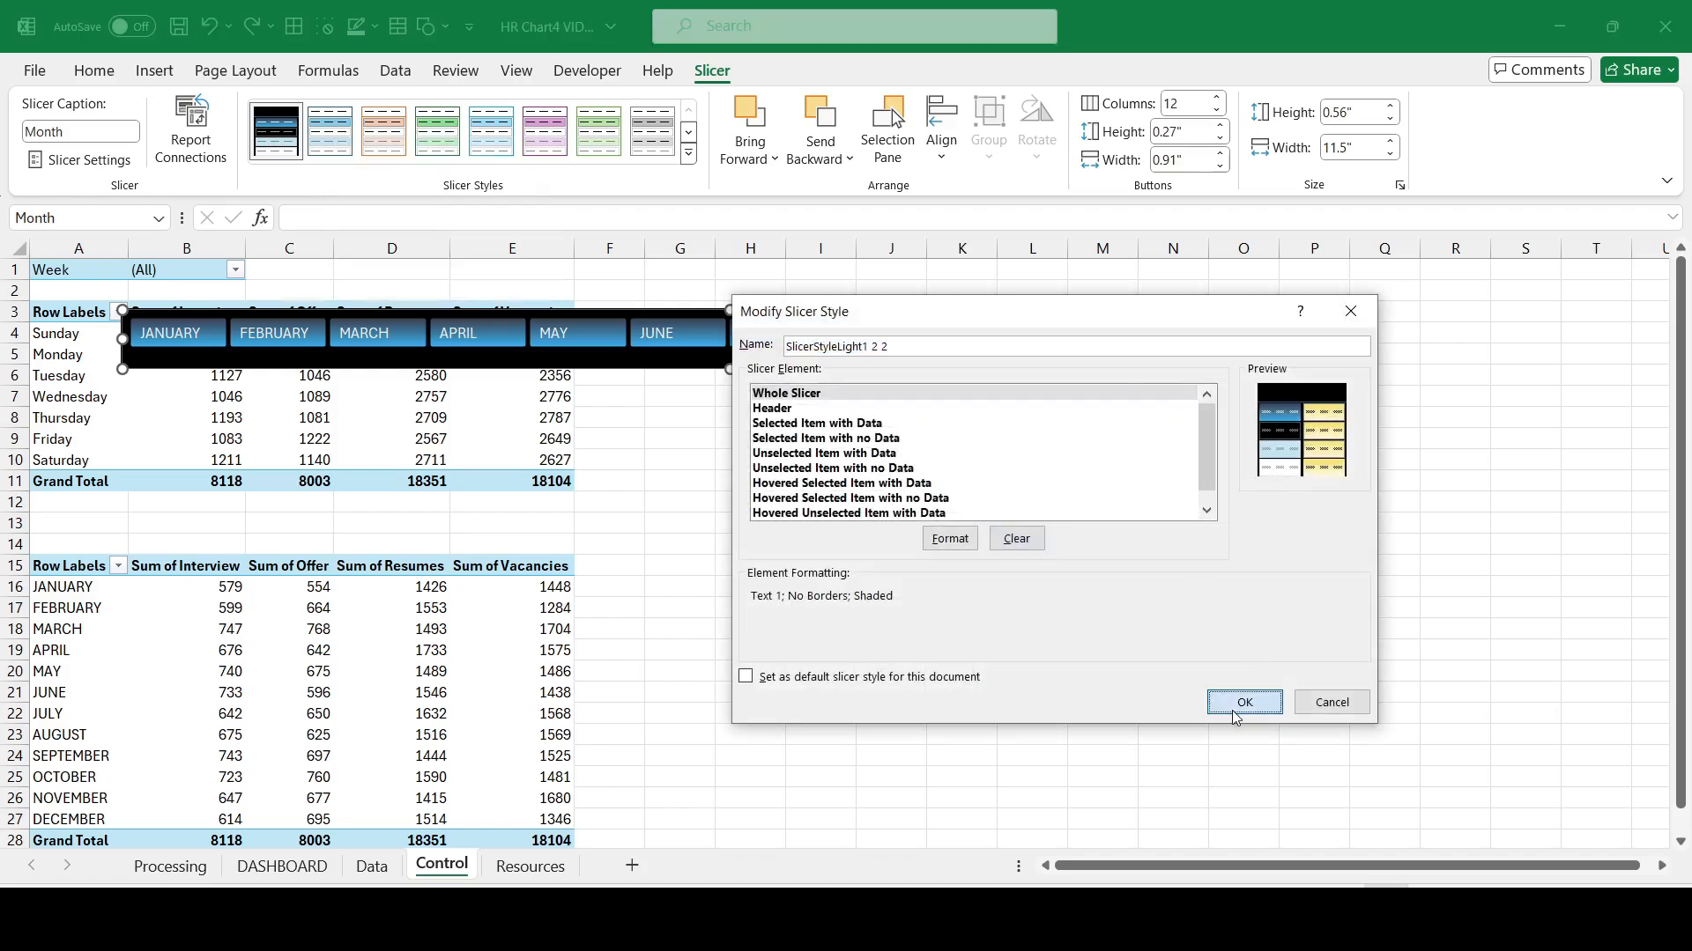
left_click(1236, 705)
left_click(1052, 419)
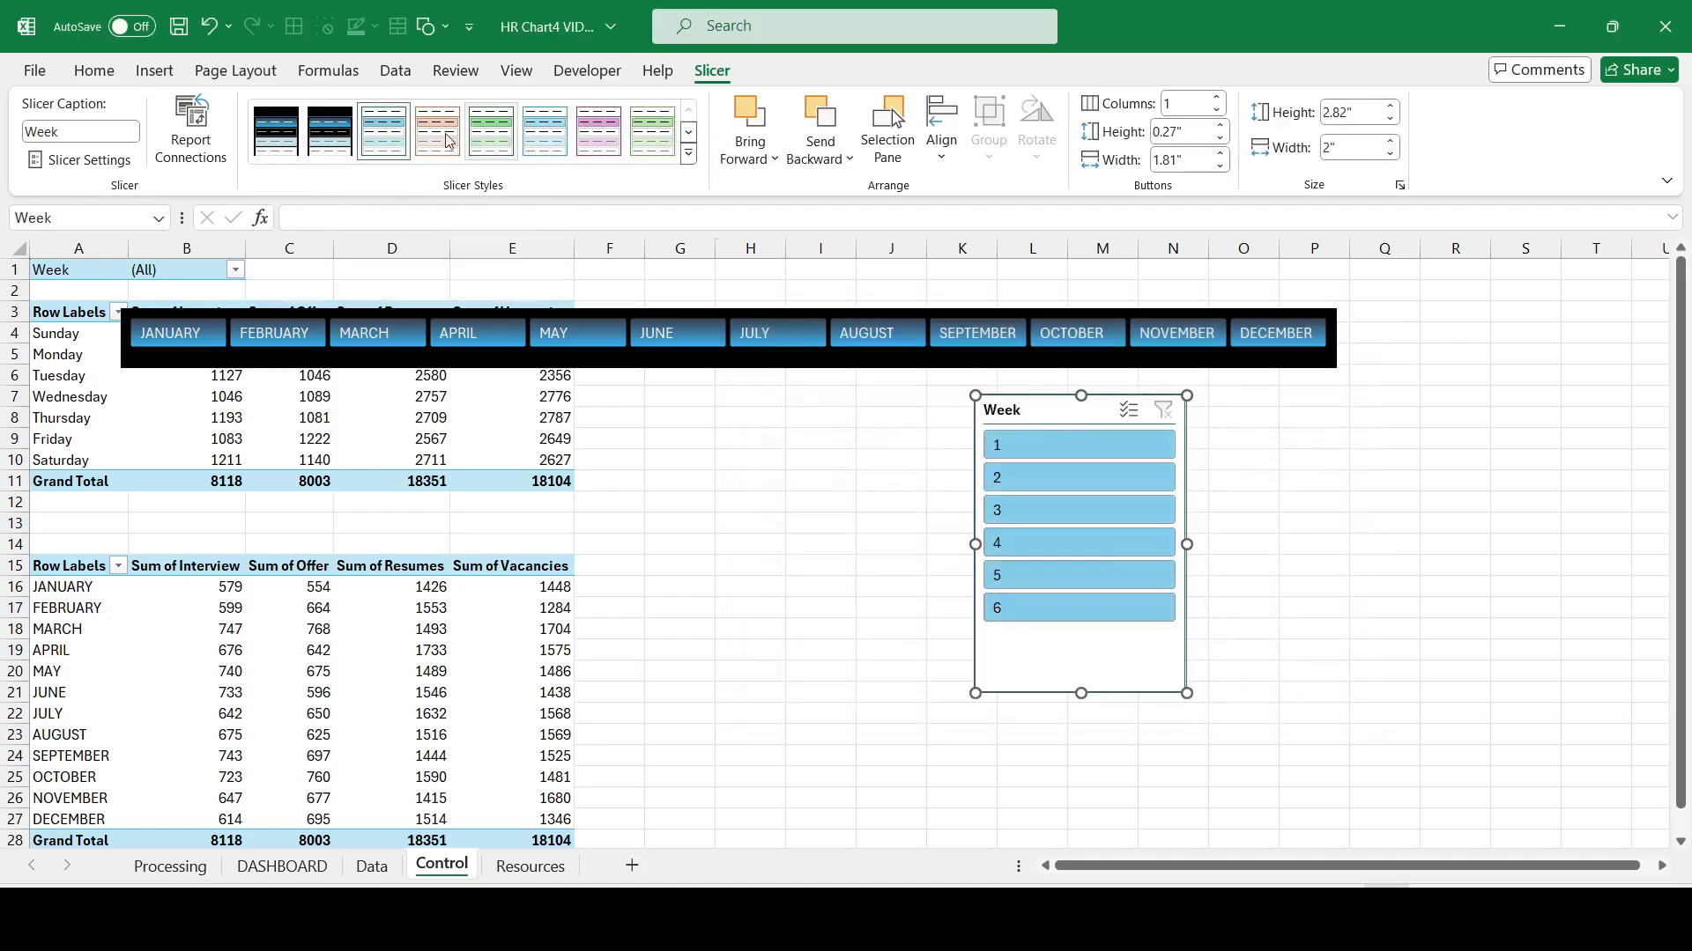
left_click(346, 132)
Step: Modify the Week slicer's style so its Header element uses a light blue font color
right_click(348, 133)
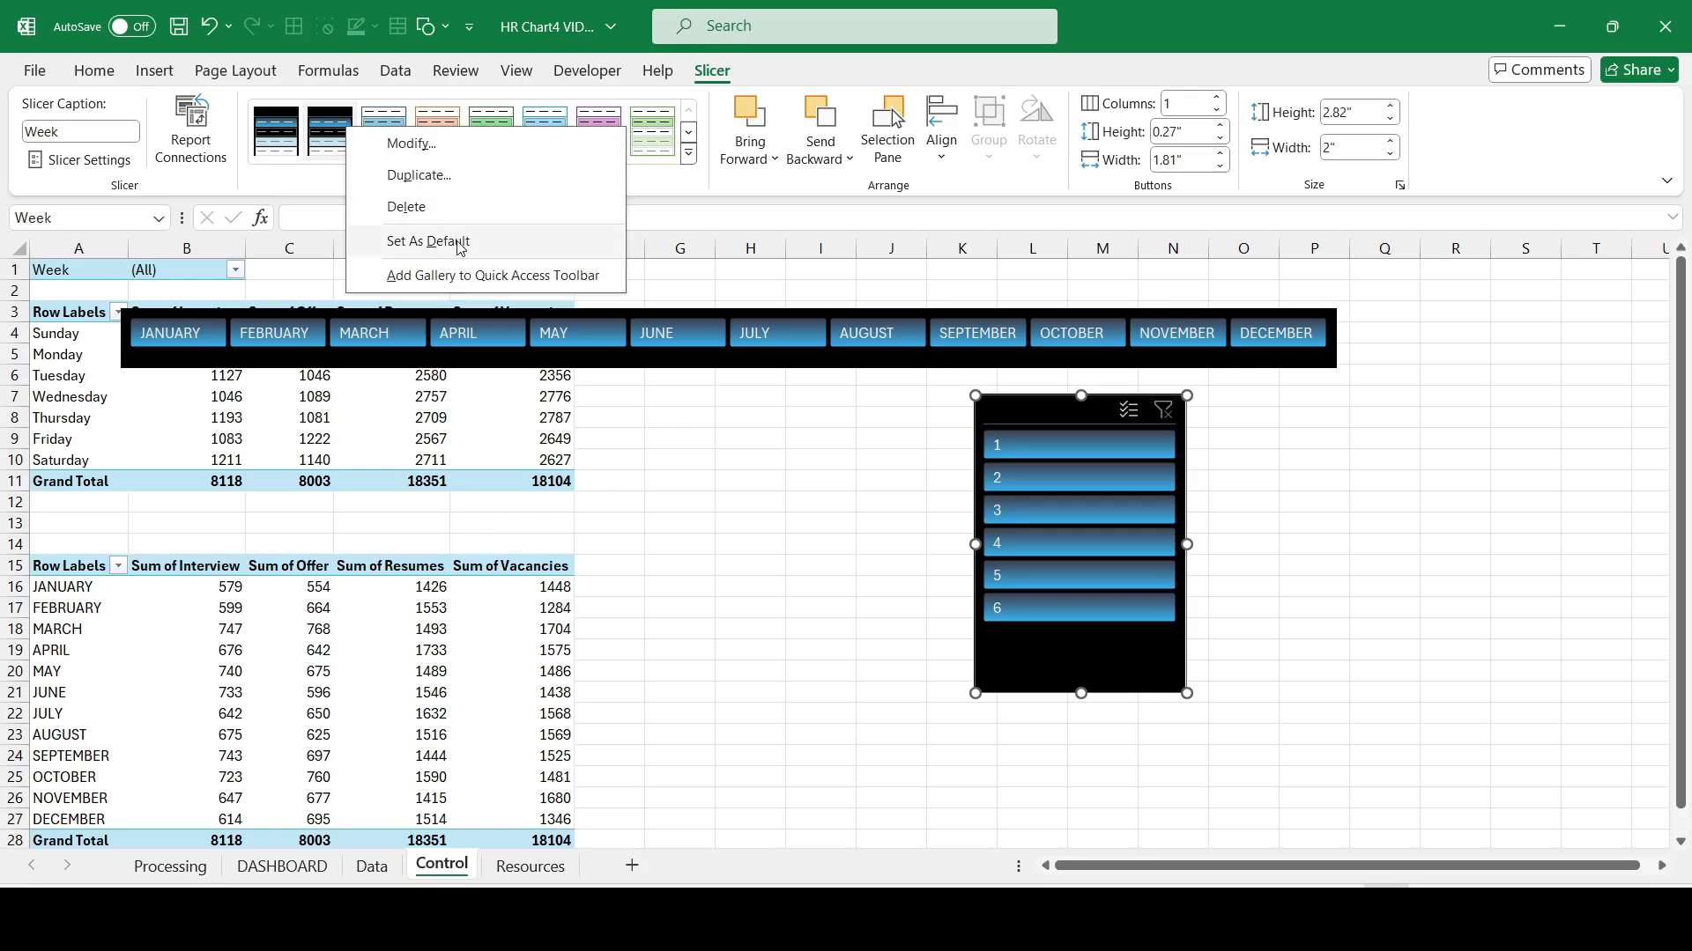
left_click(411, 143)
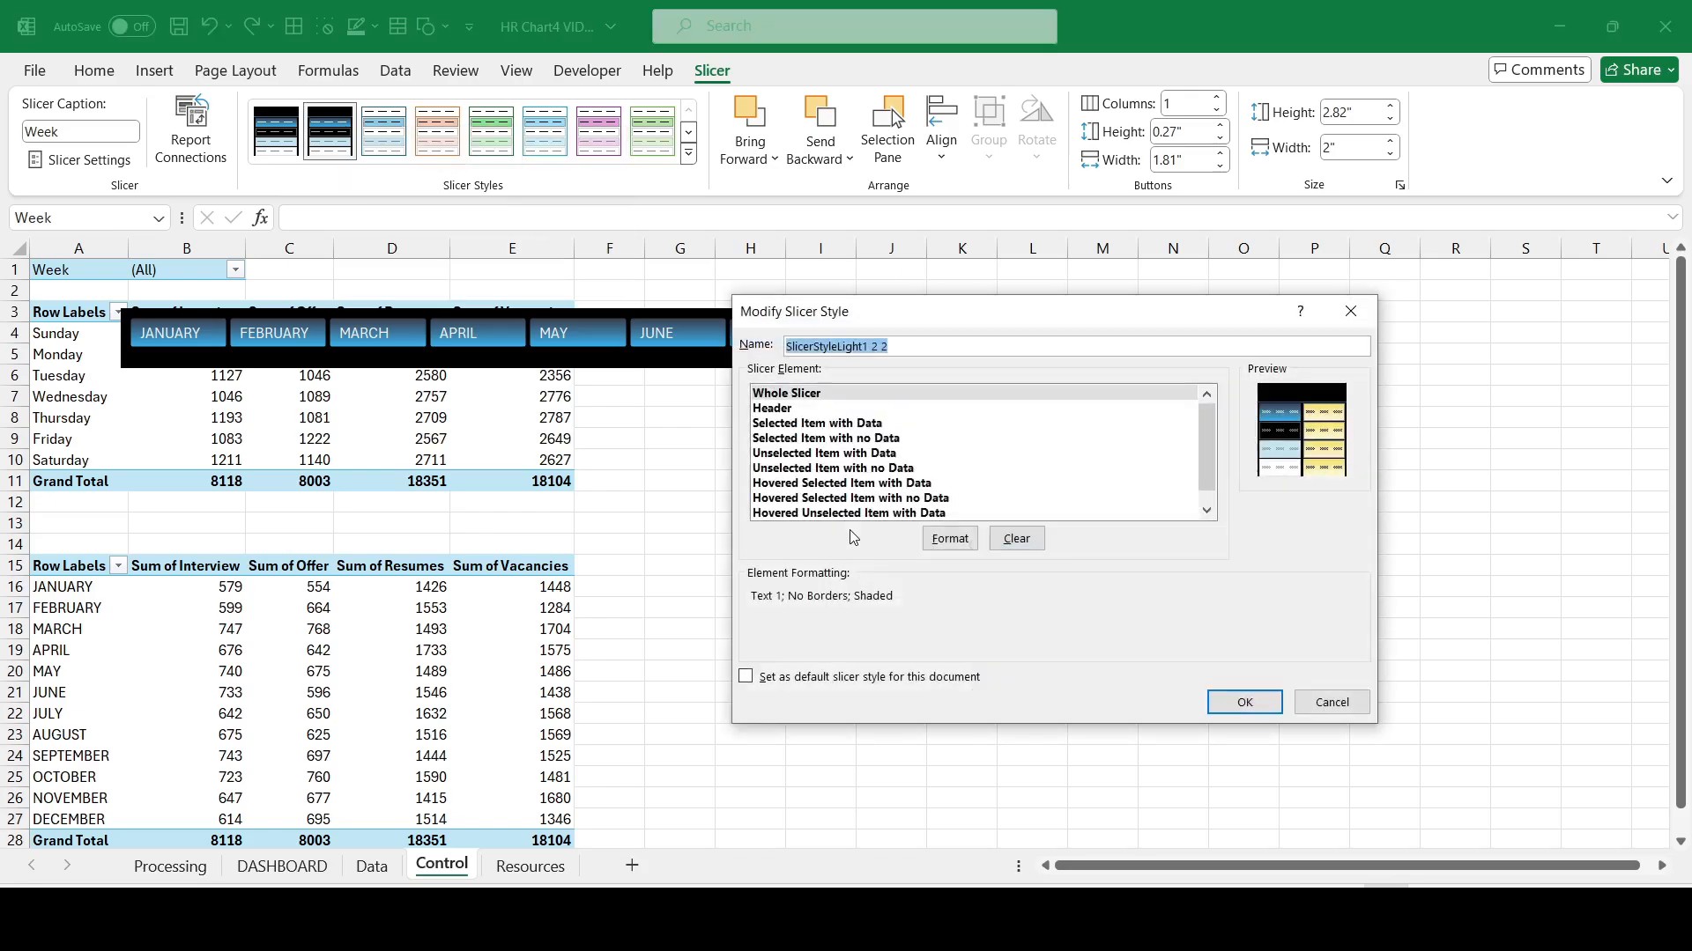
left_click(774, 409)
left_click(956, 540)
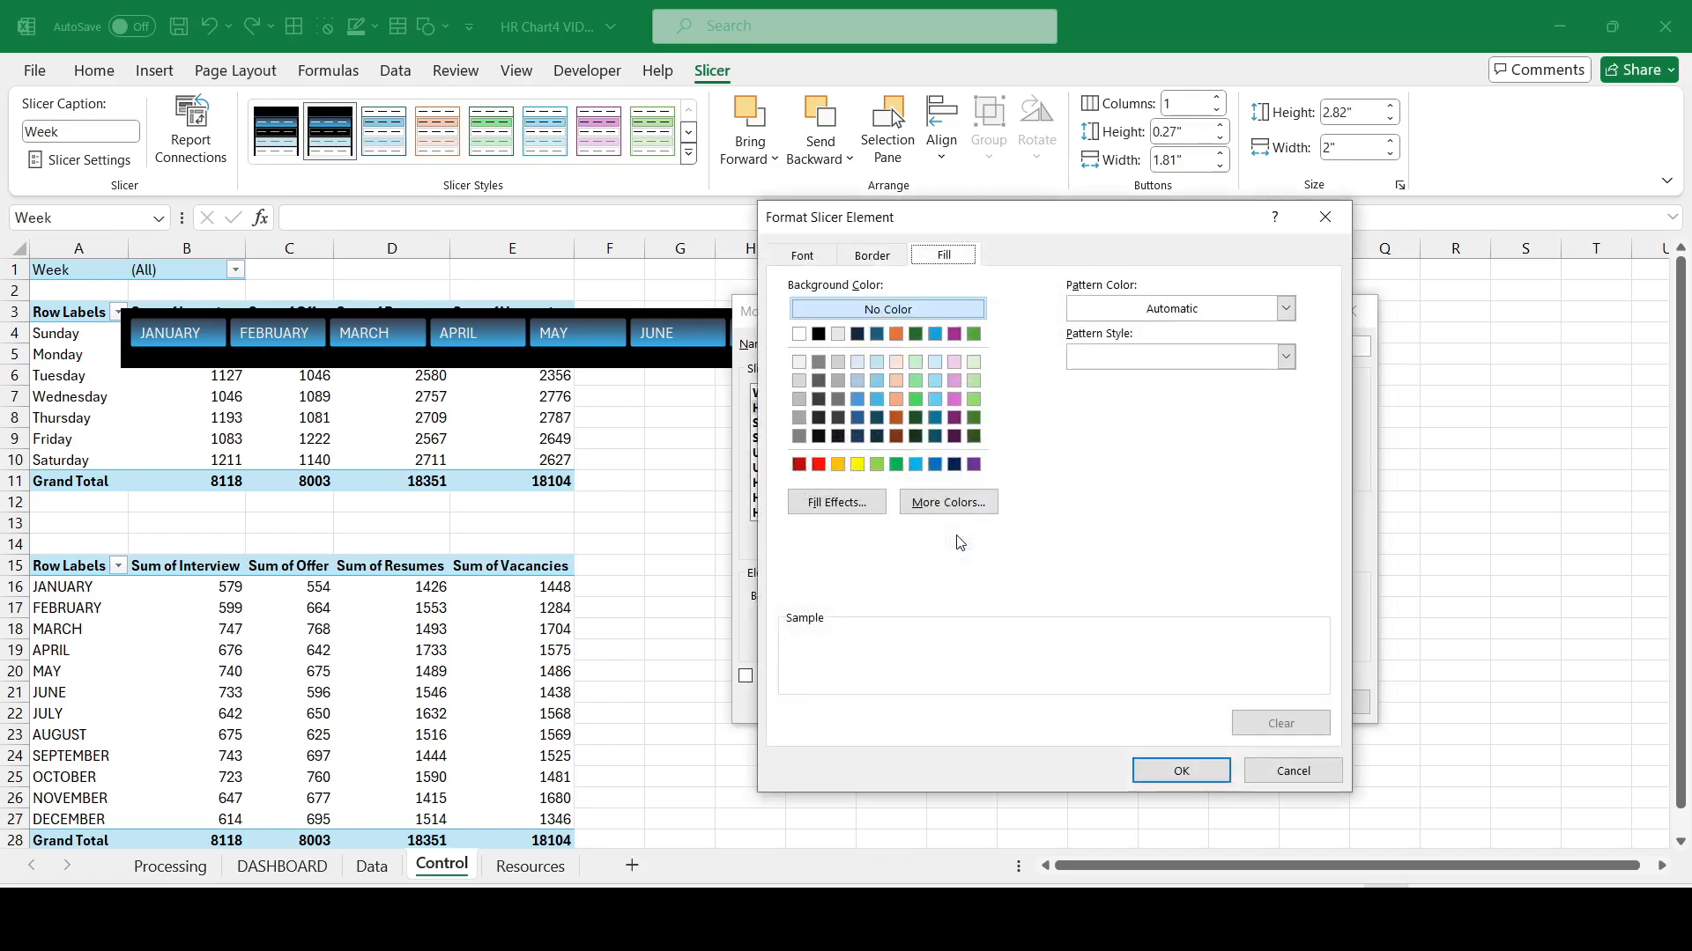
left_click(806, 256)
left_click(1165, 446)
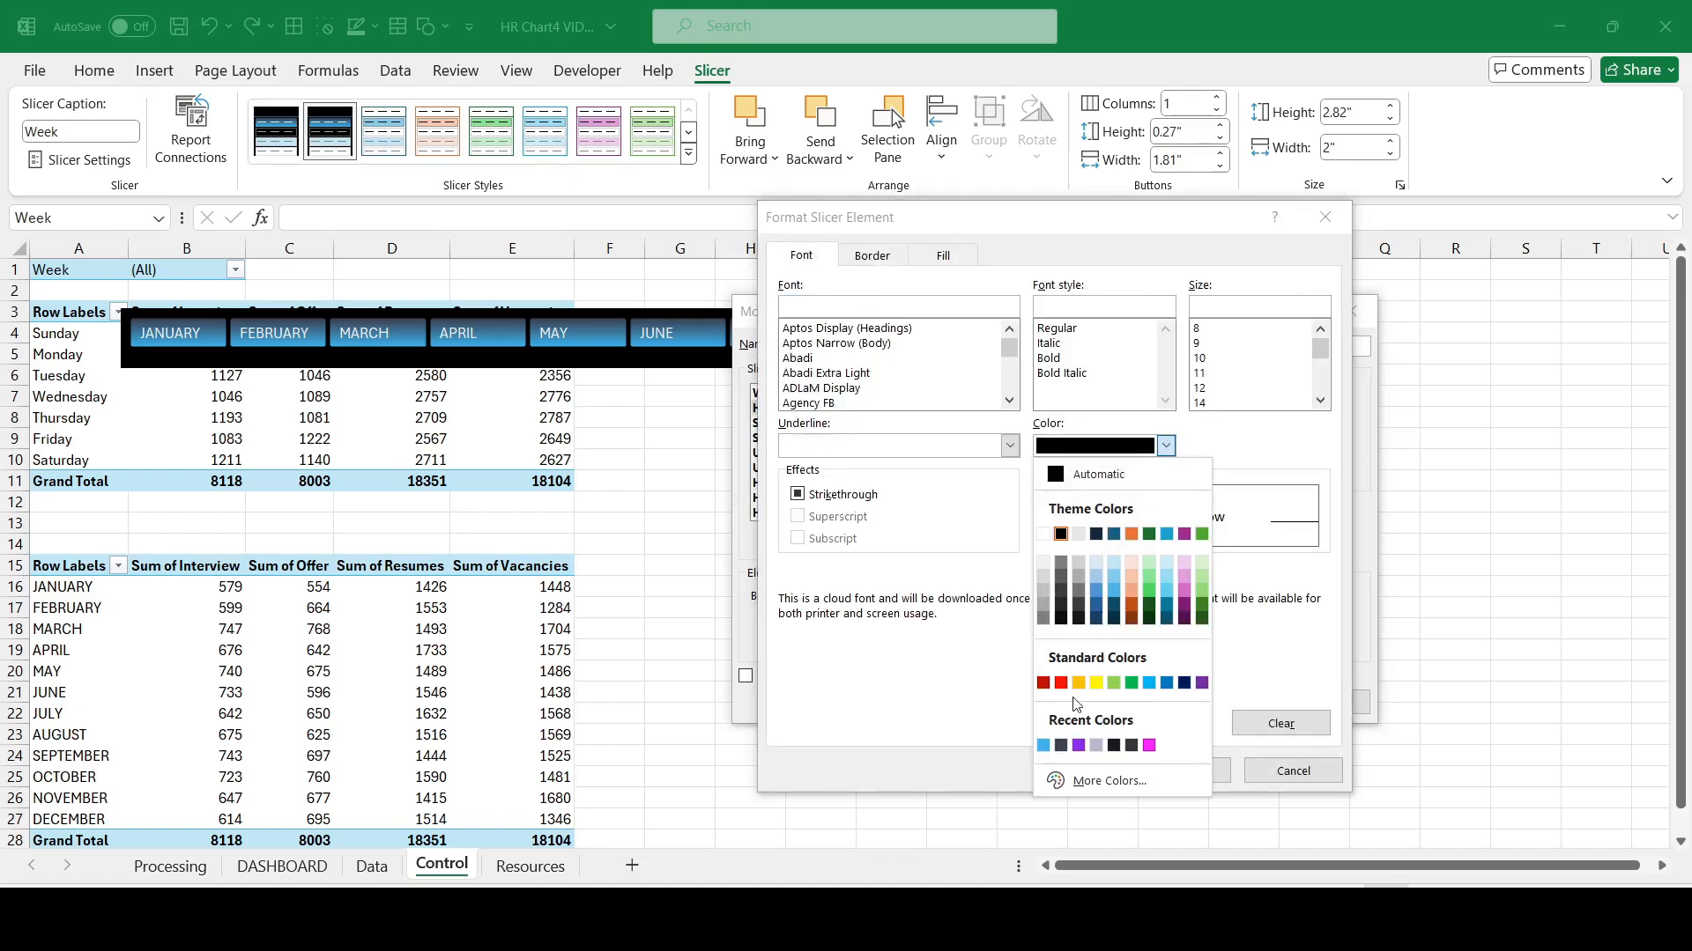
left_click(1044, 746)
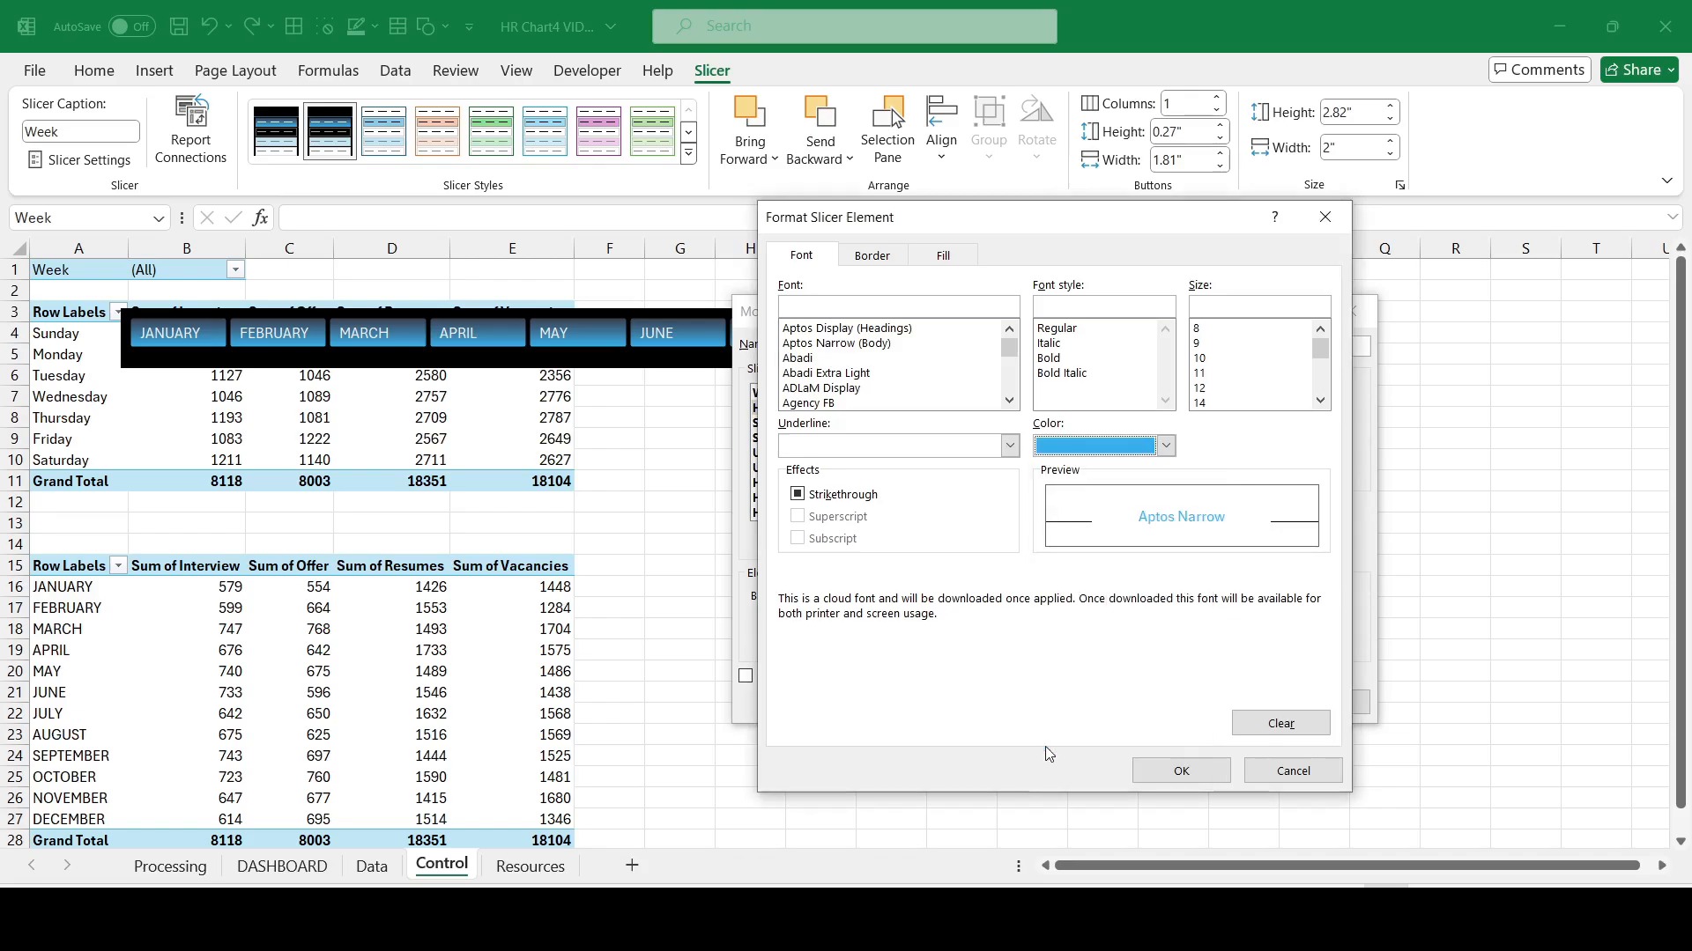
Step: Remove all borders from the Header element of the Week slicer's style
left_click(877, 256)
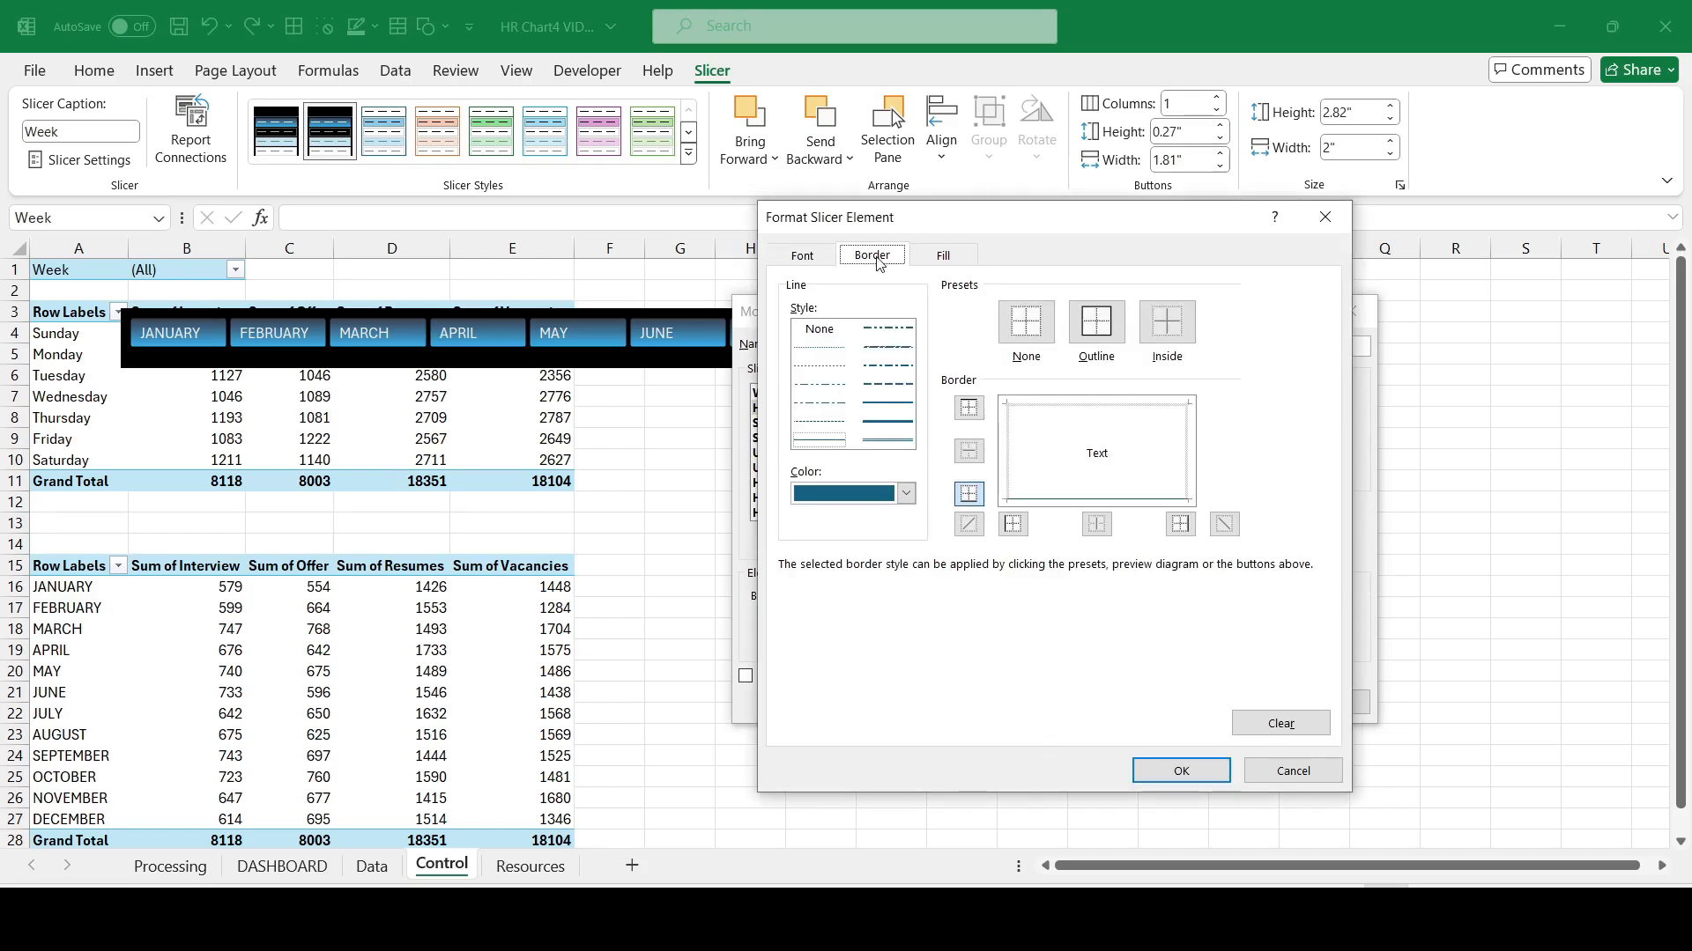
left_click(1099, 326)
left_click(1027, 322)
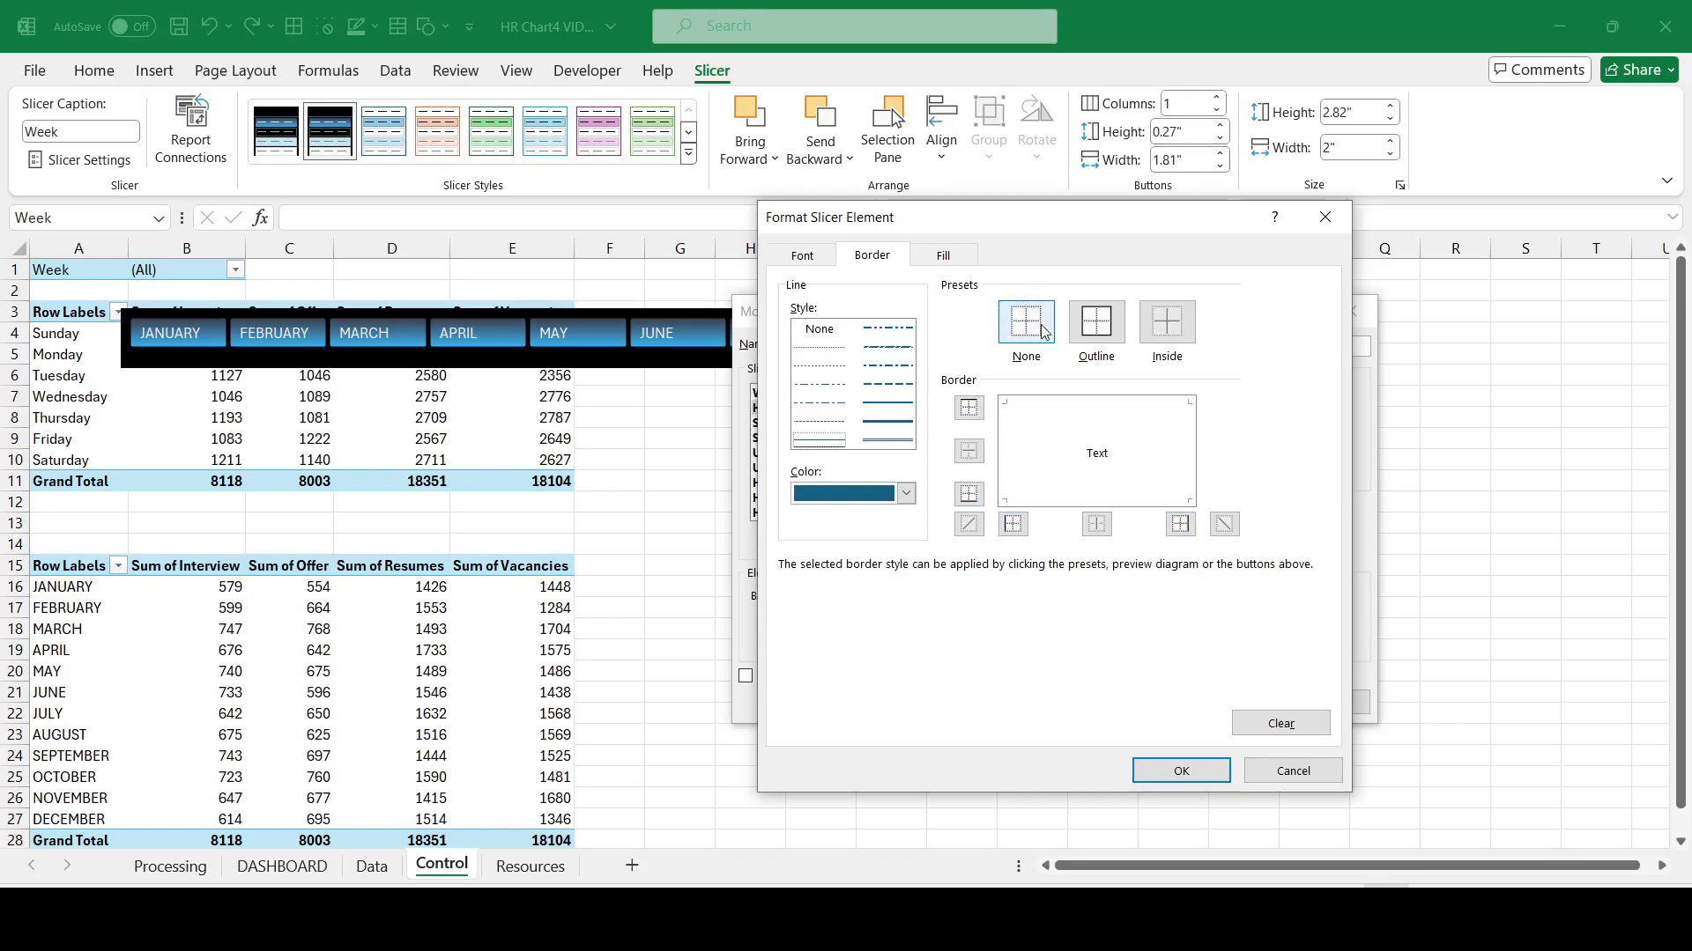
left_click(944, 256)
left_click(870, 256)
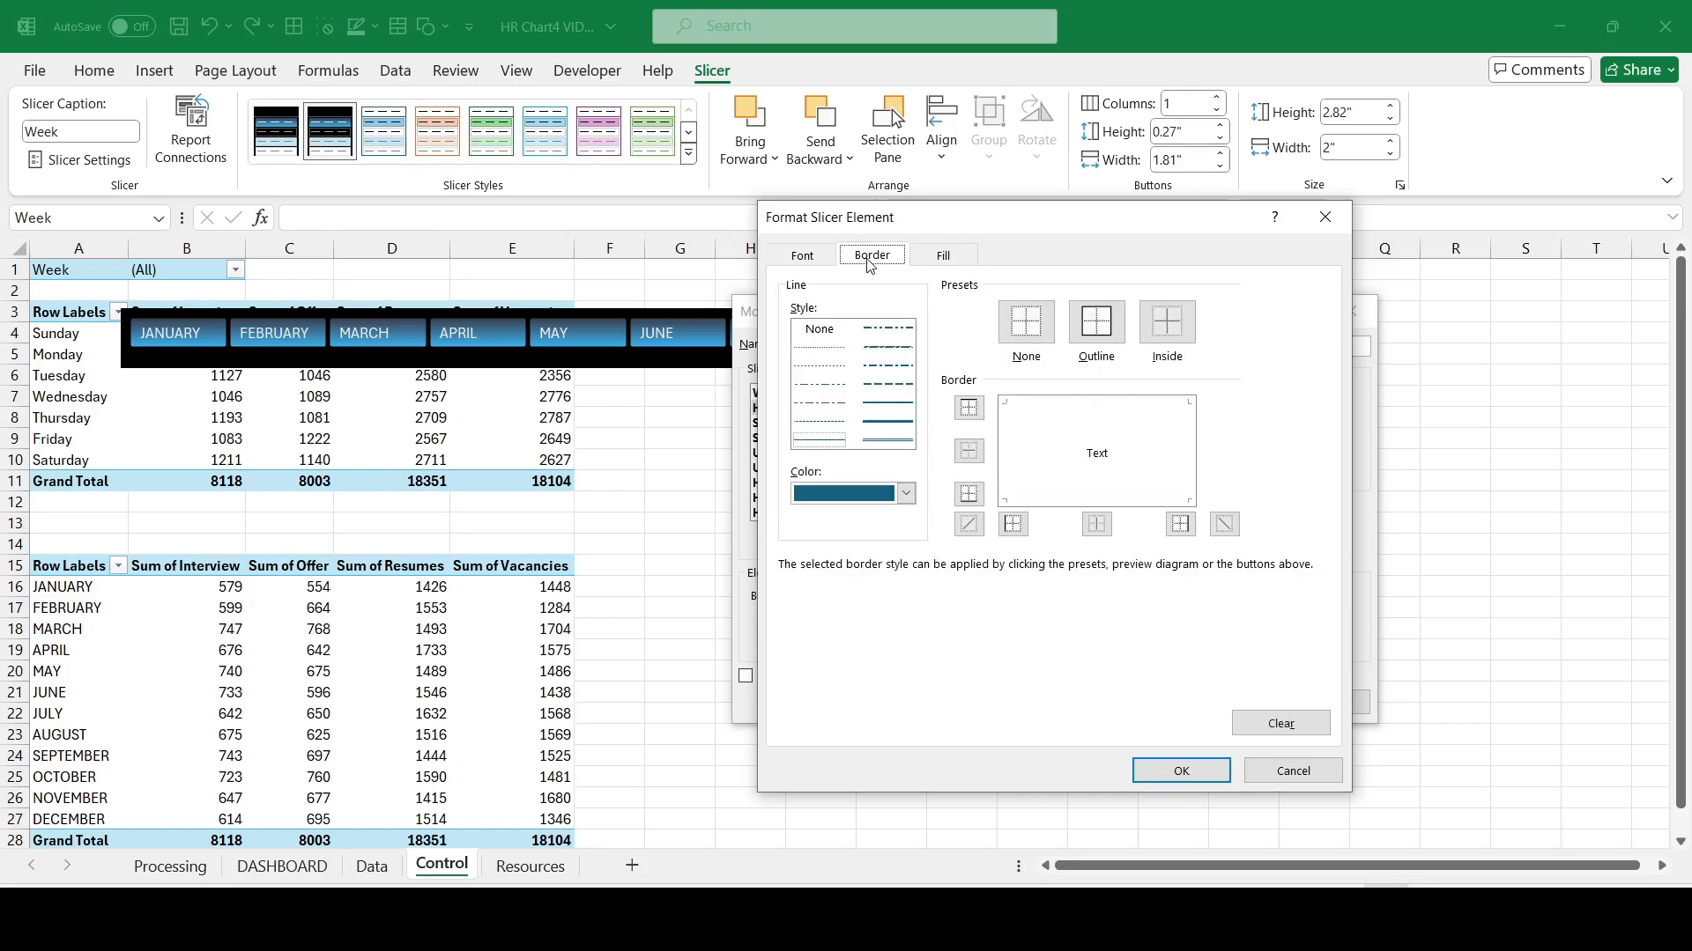
left_click(802, 256)
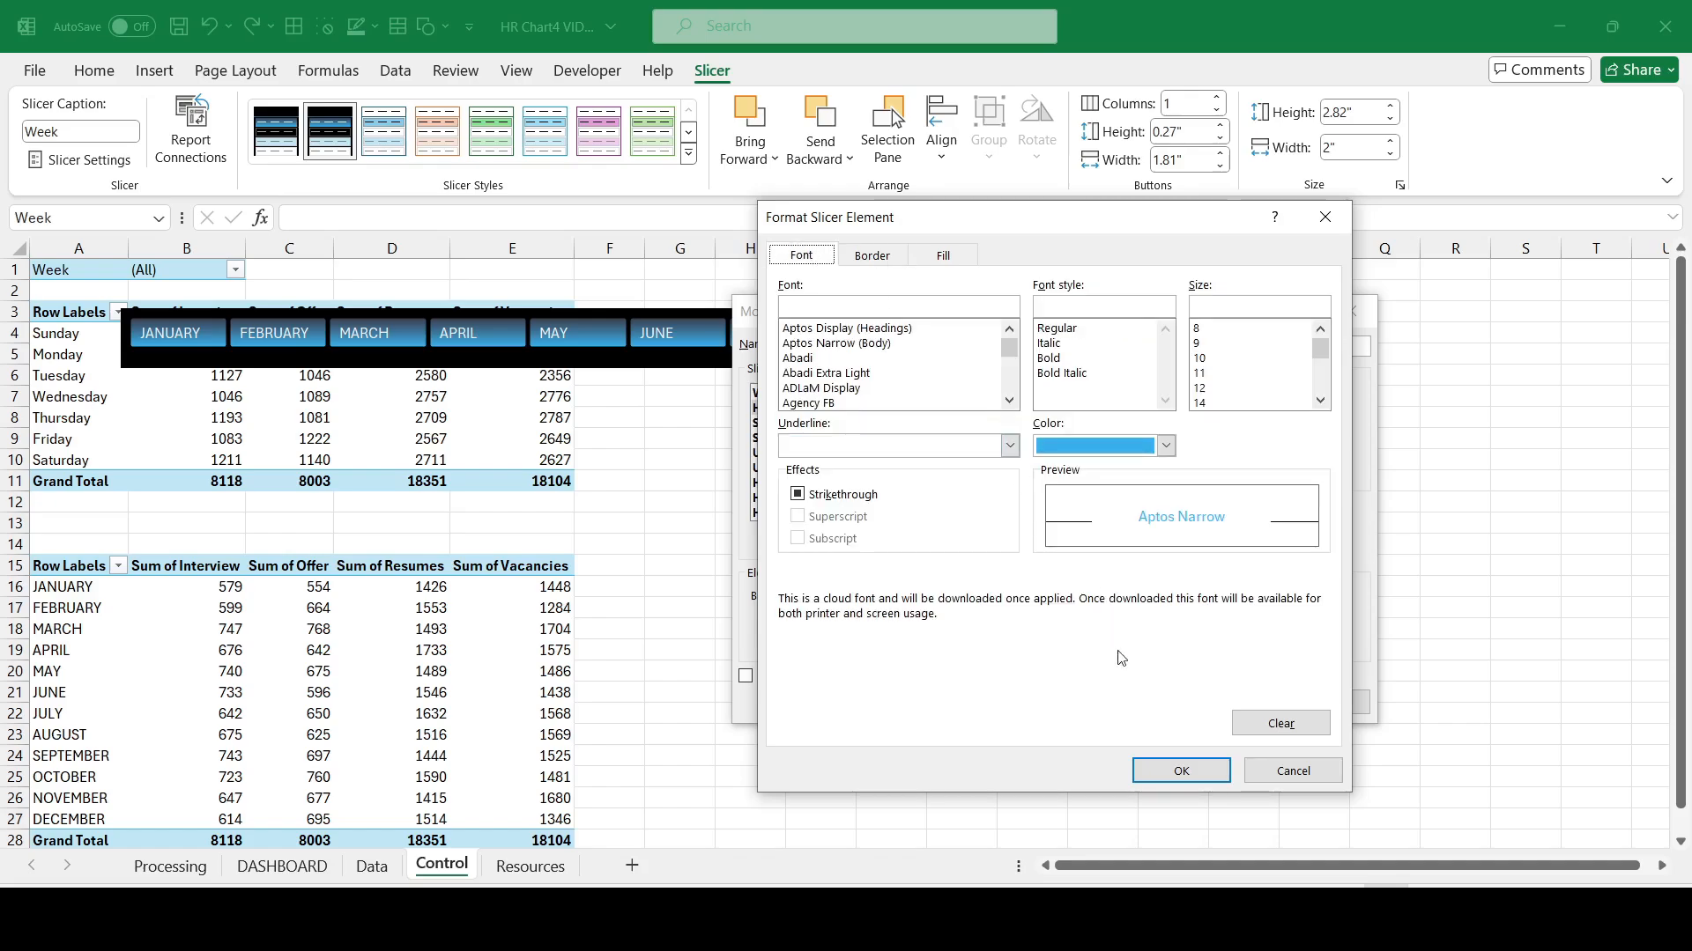
left_click(1180, 771)
Step: Review the border and font formatting of the style's Whole Slicer element
left_click(818, 393)
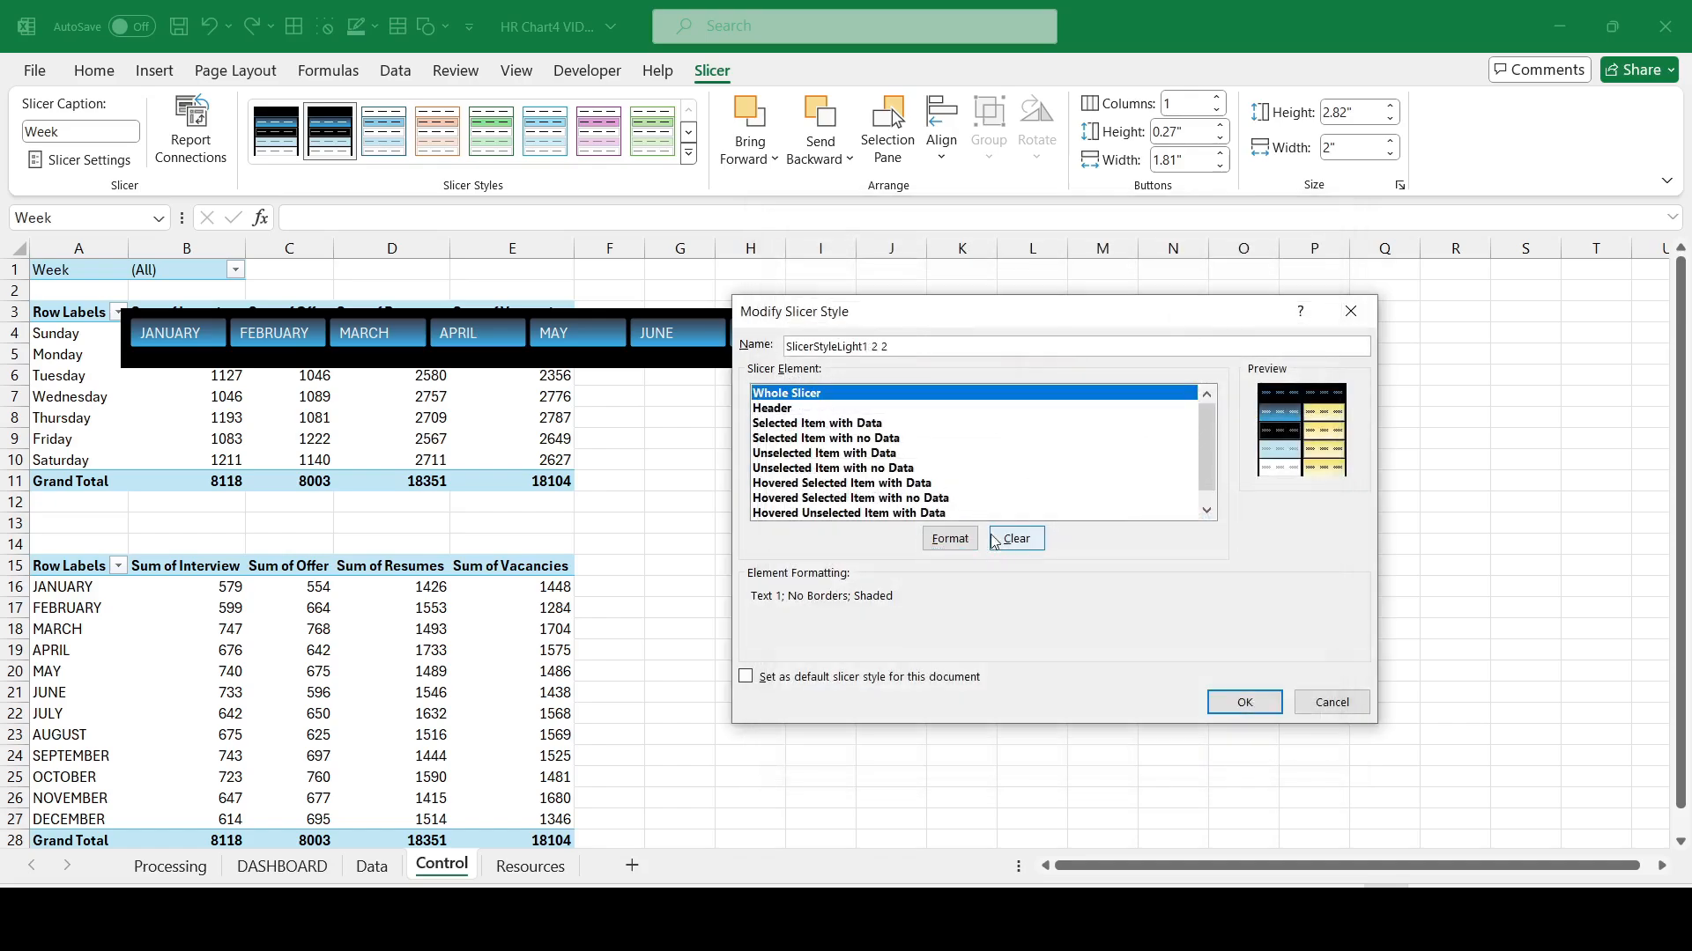
left_click(950, 538)
left_click(874, 258)
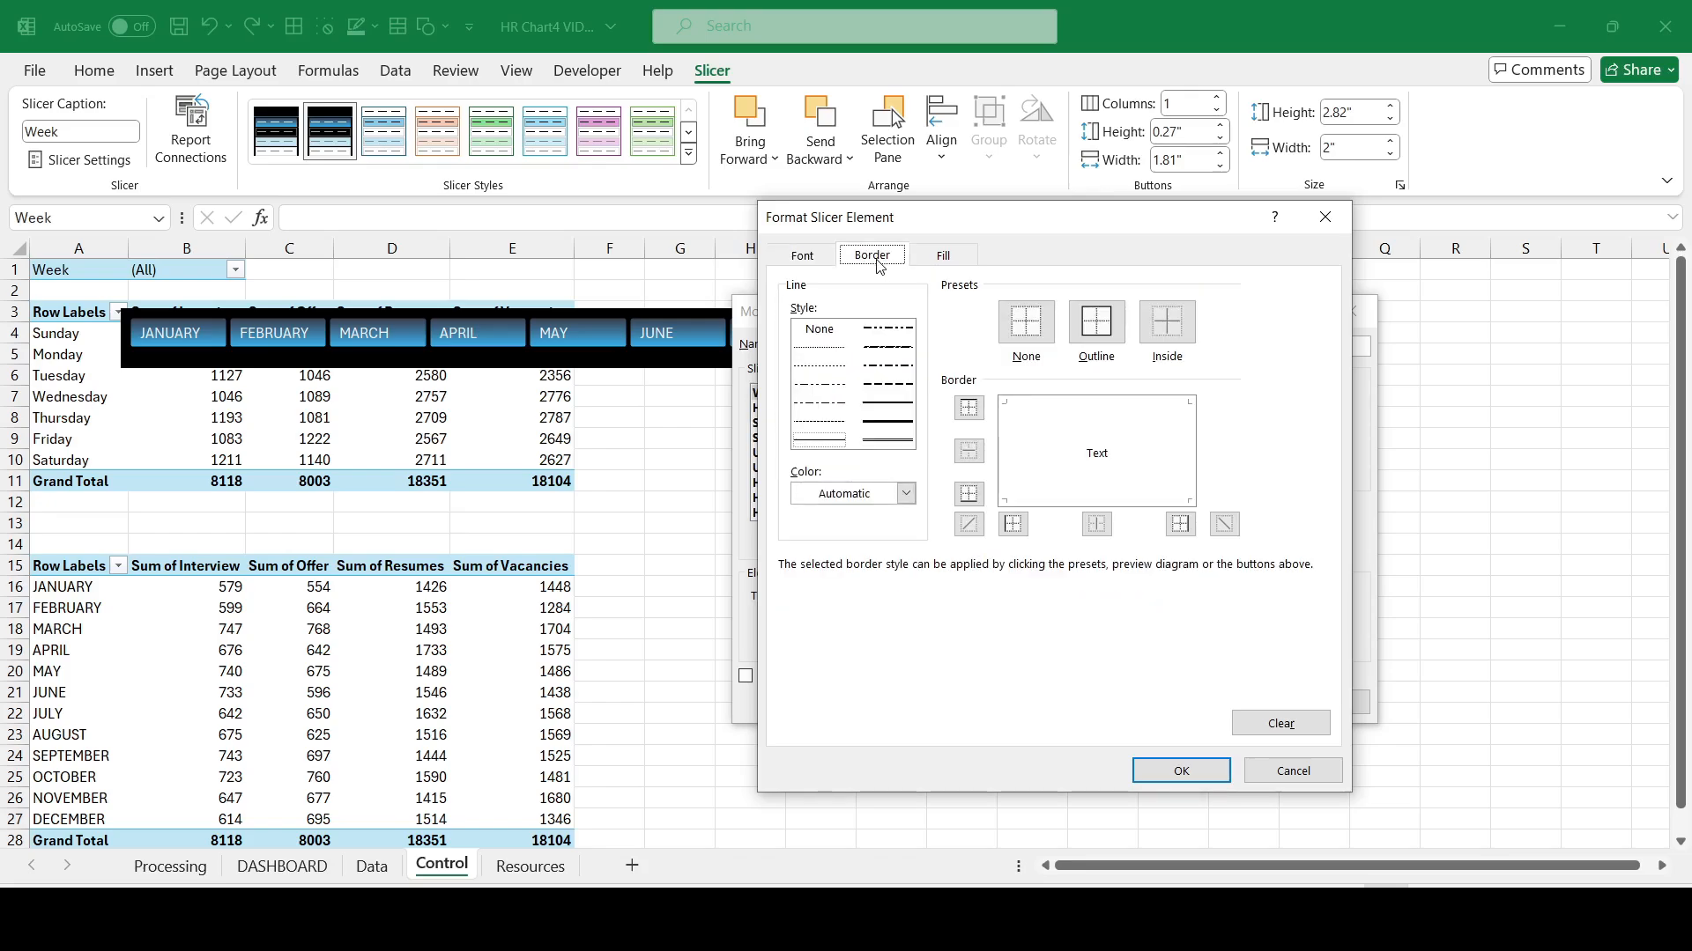
left_click(805, 257)
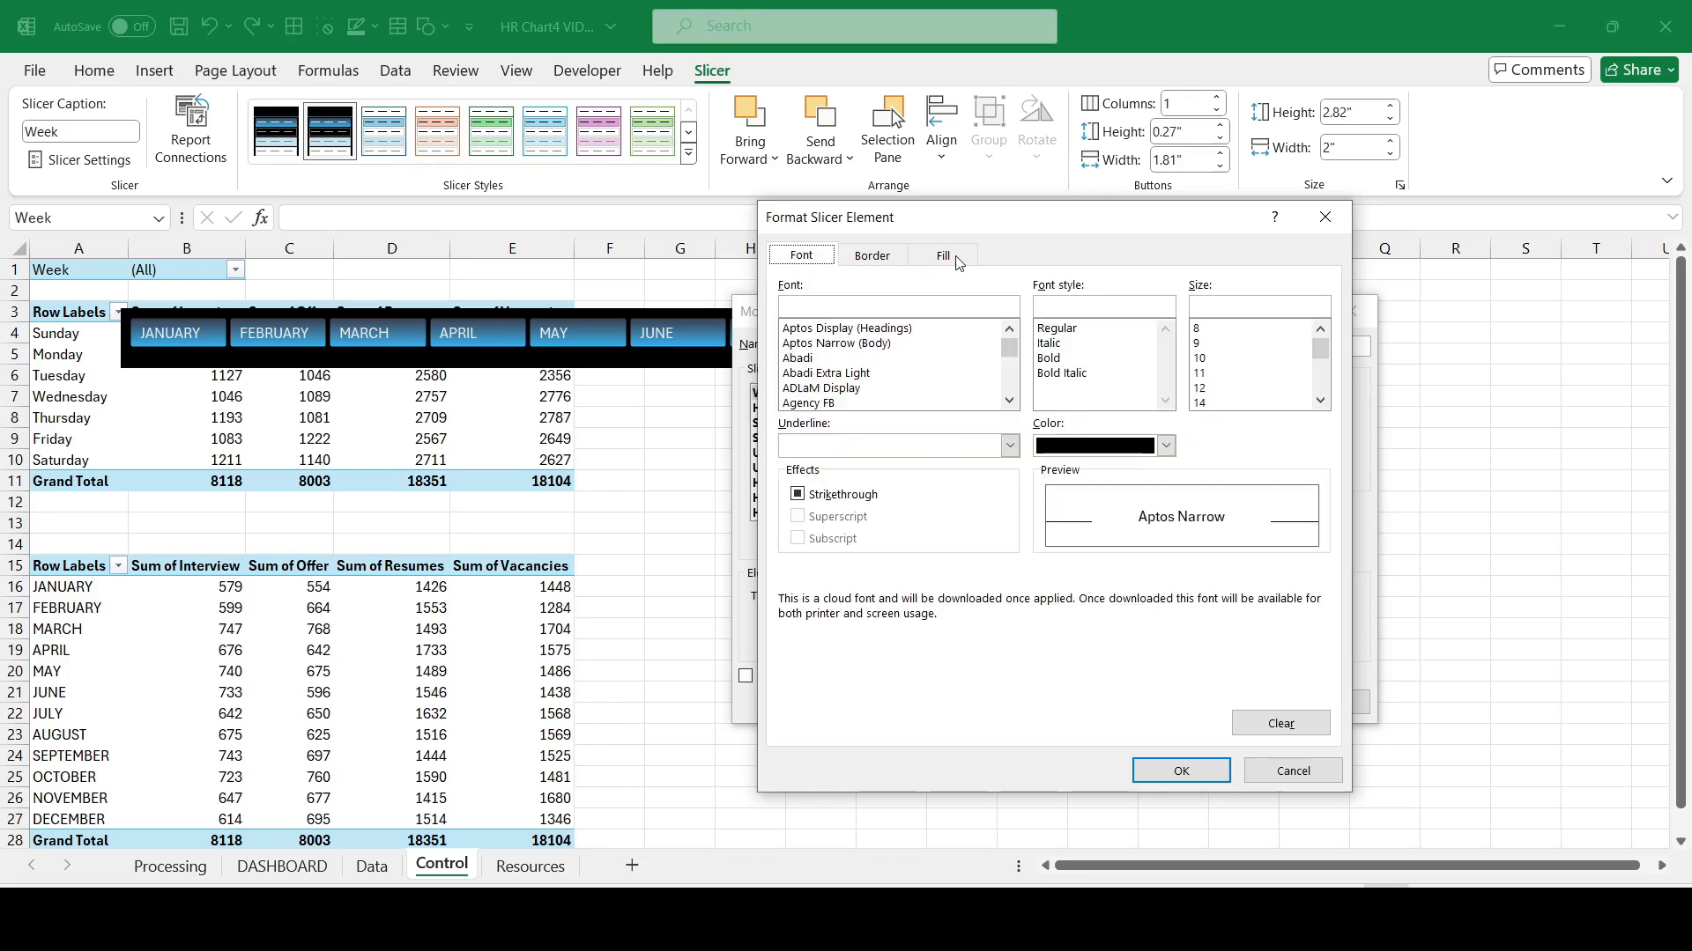
left_click(1181, 771)
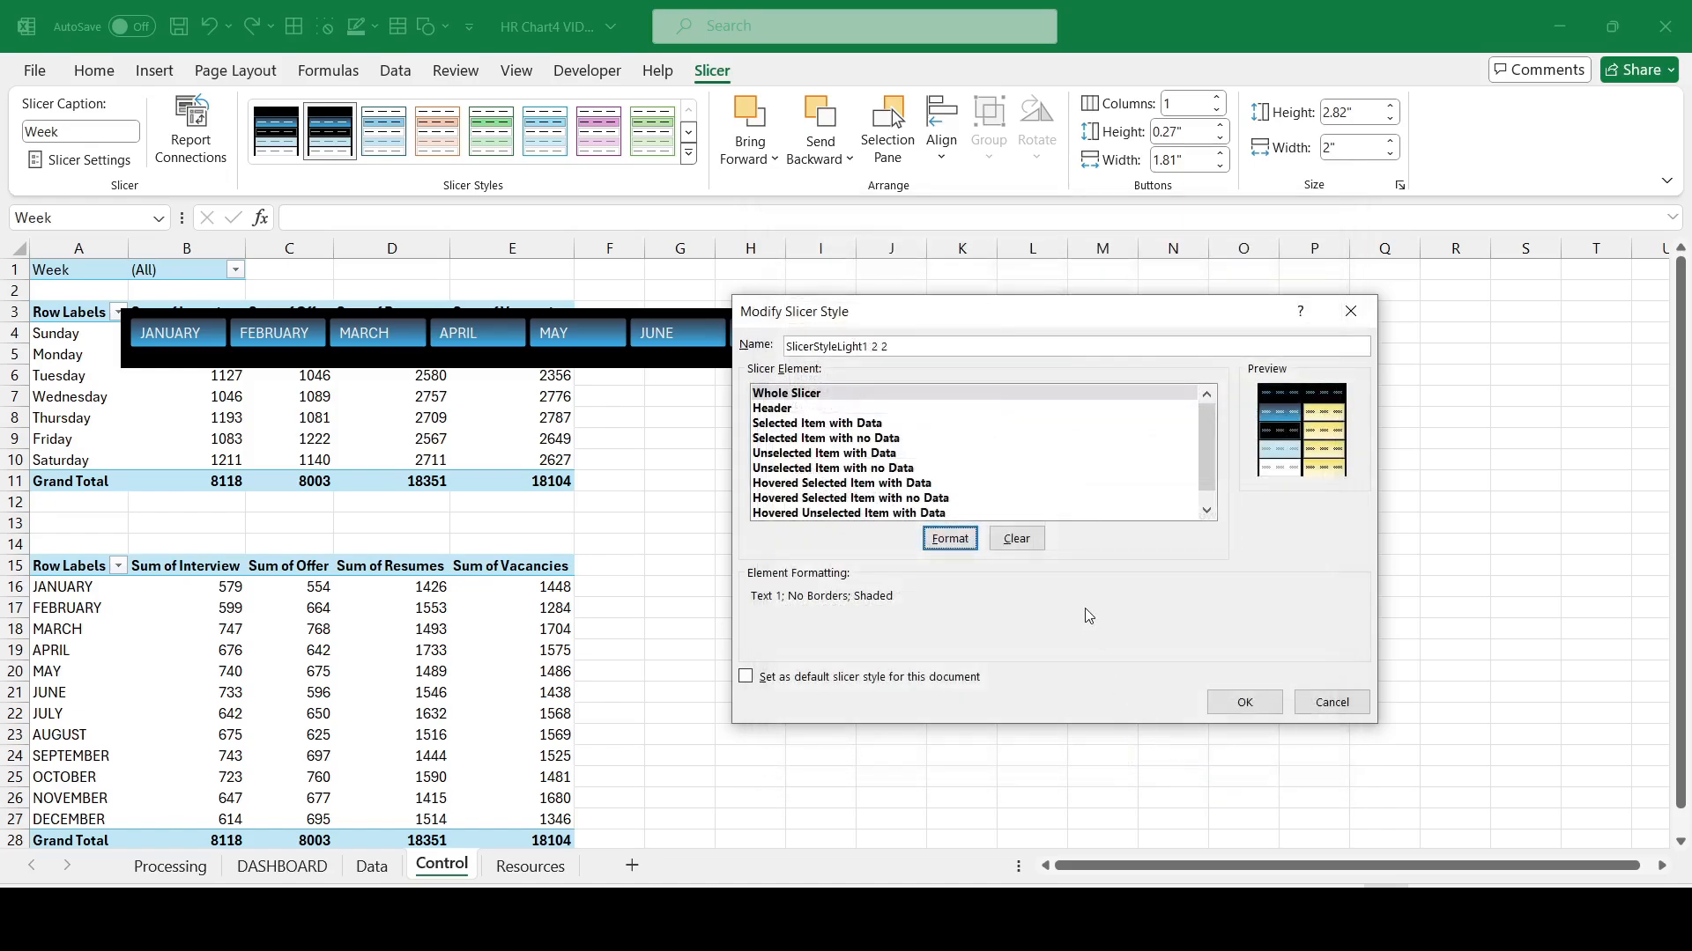
Step: Switch the Selected Item with Data gradient fill to vertical shading, dark to light blue, and save the modified slicer style
left_click(812, 426)
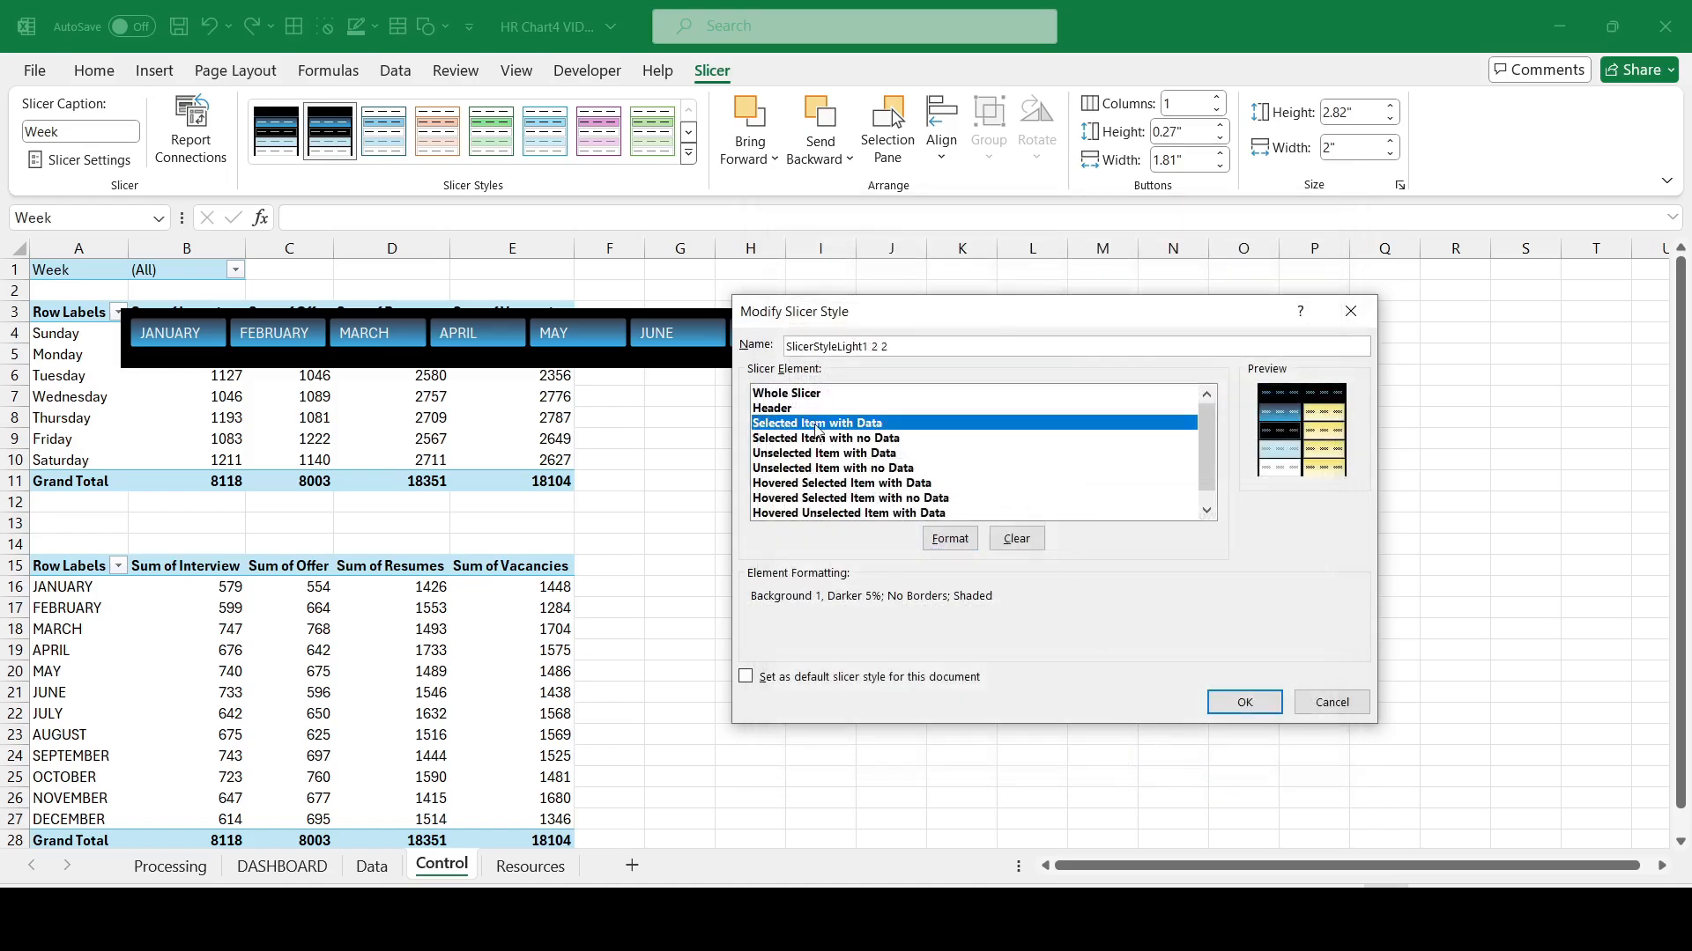
left_click(950, 538)
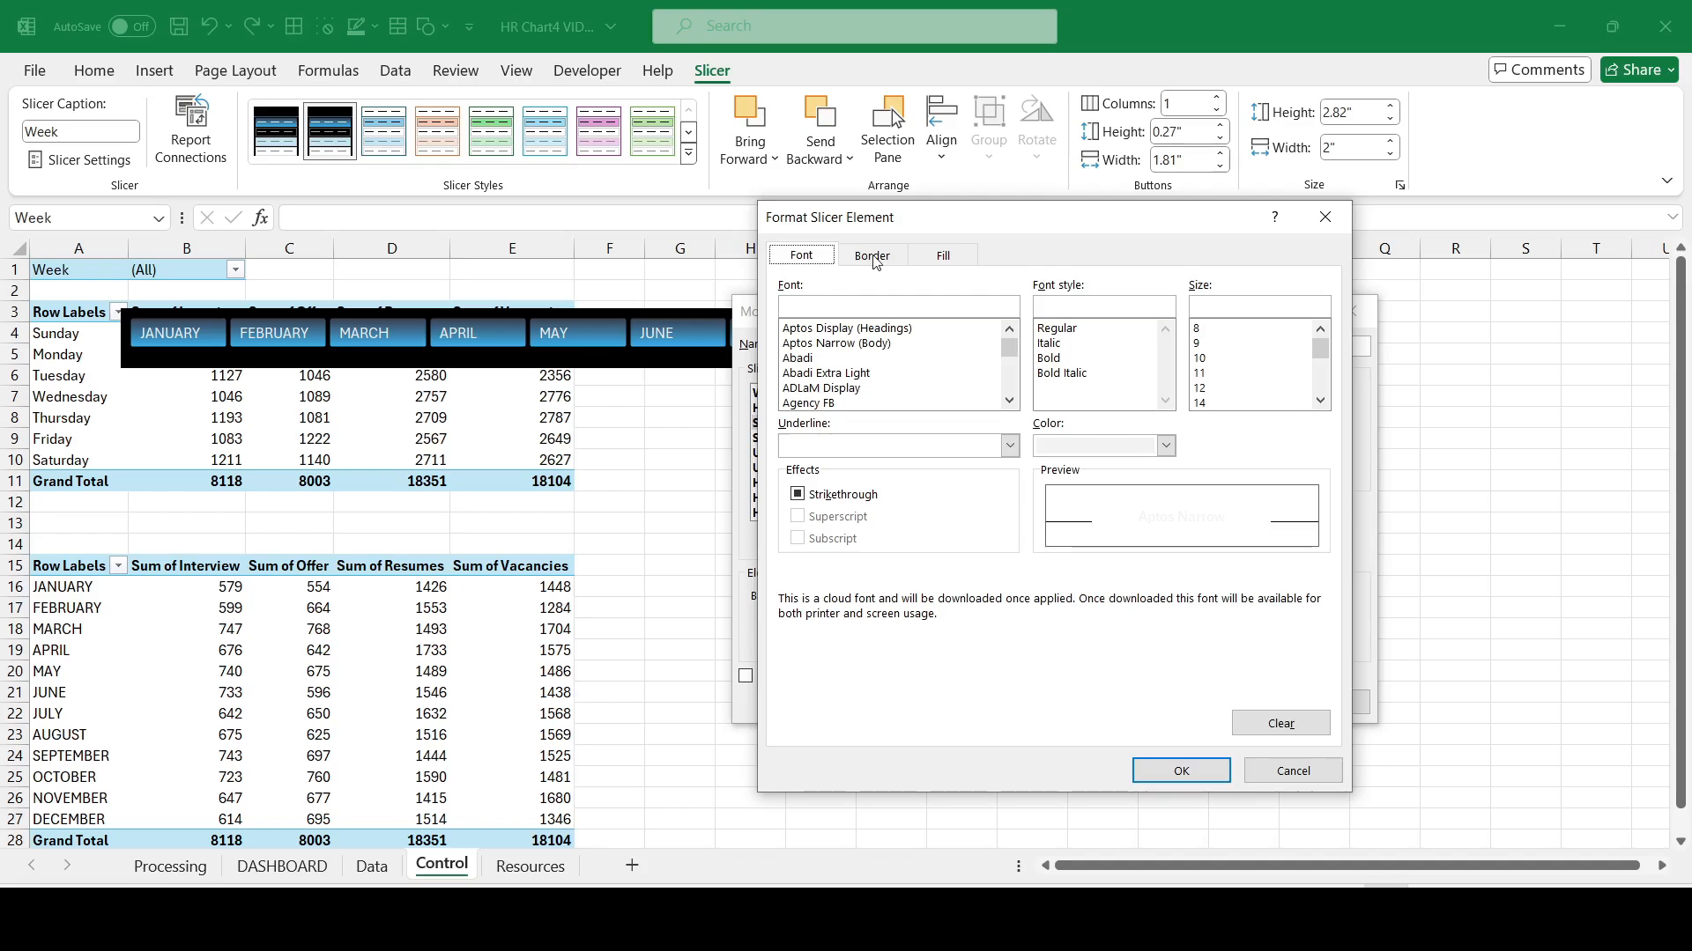
left_click_drag(882, 230, 1000, 260)
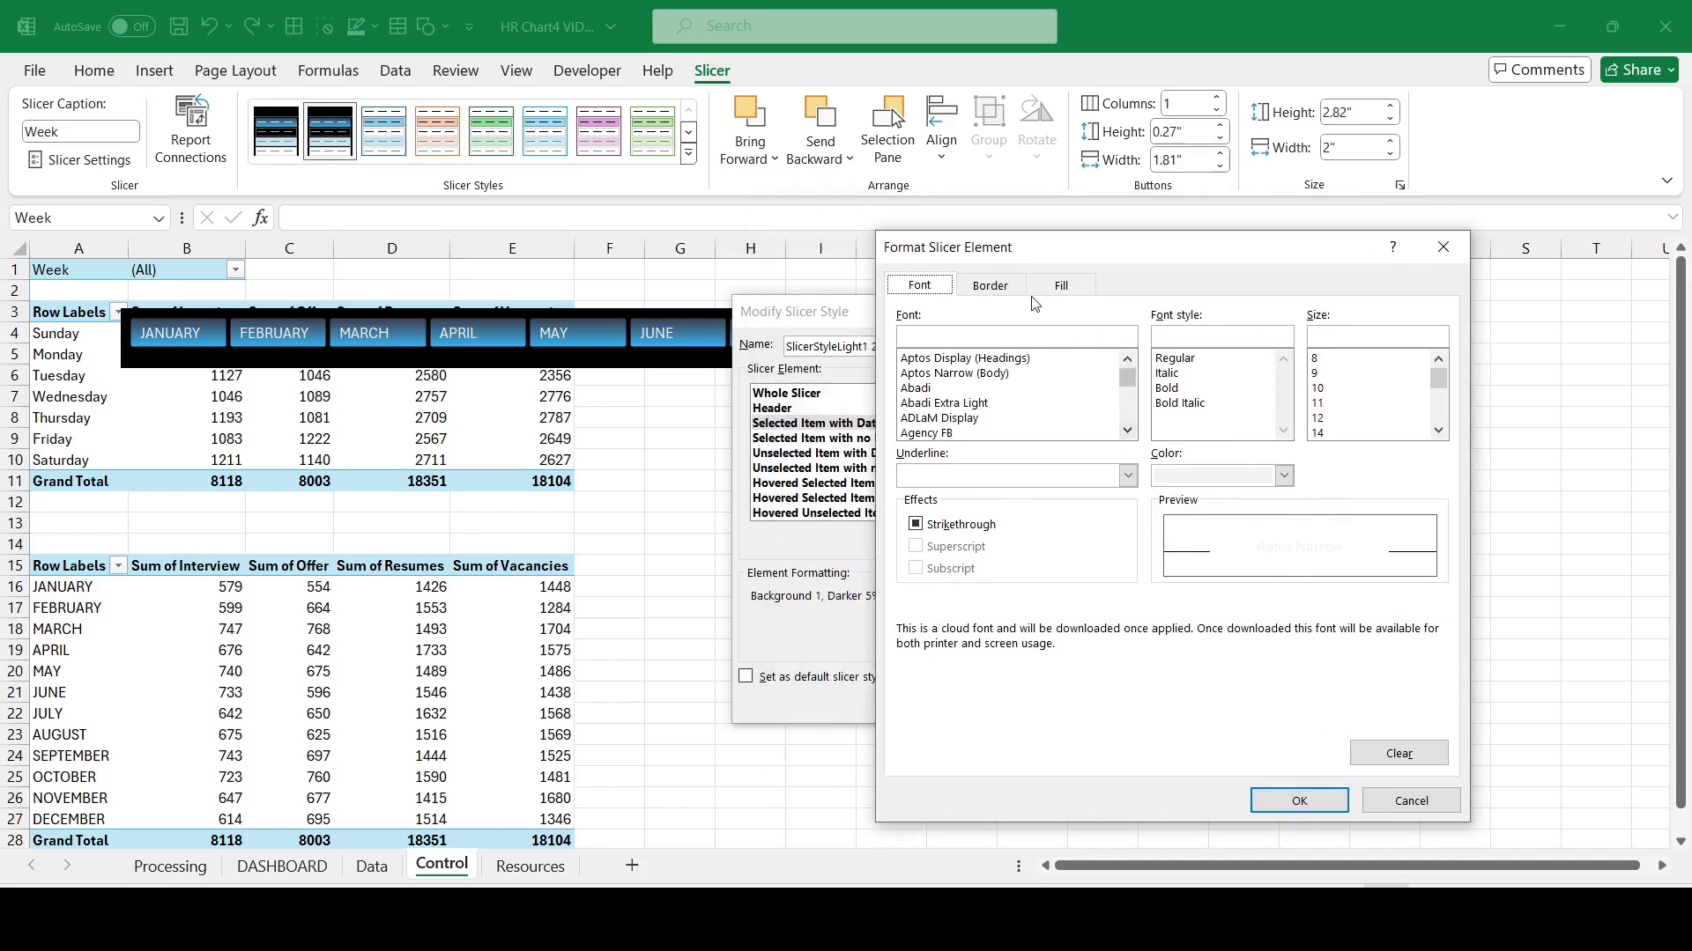
left_click(1061, 286)
left_click(956, 531)
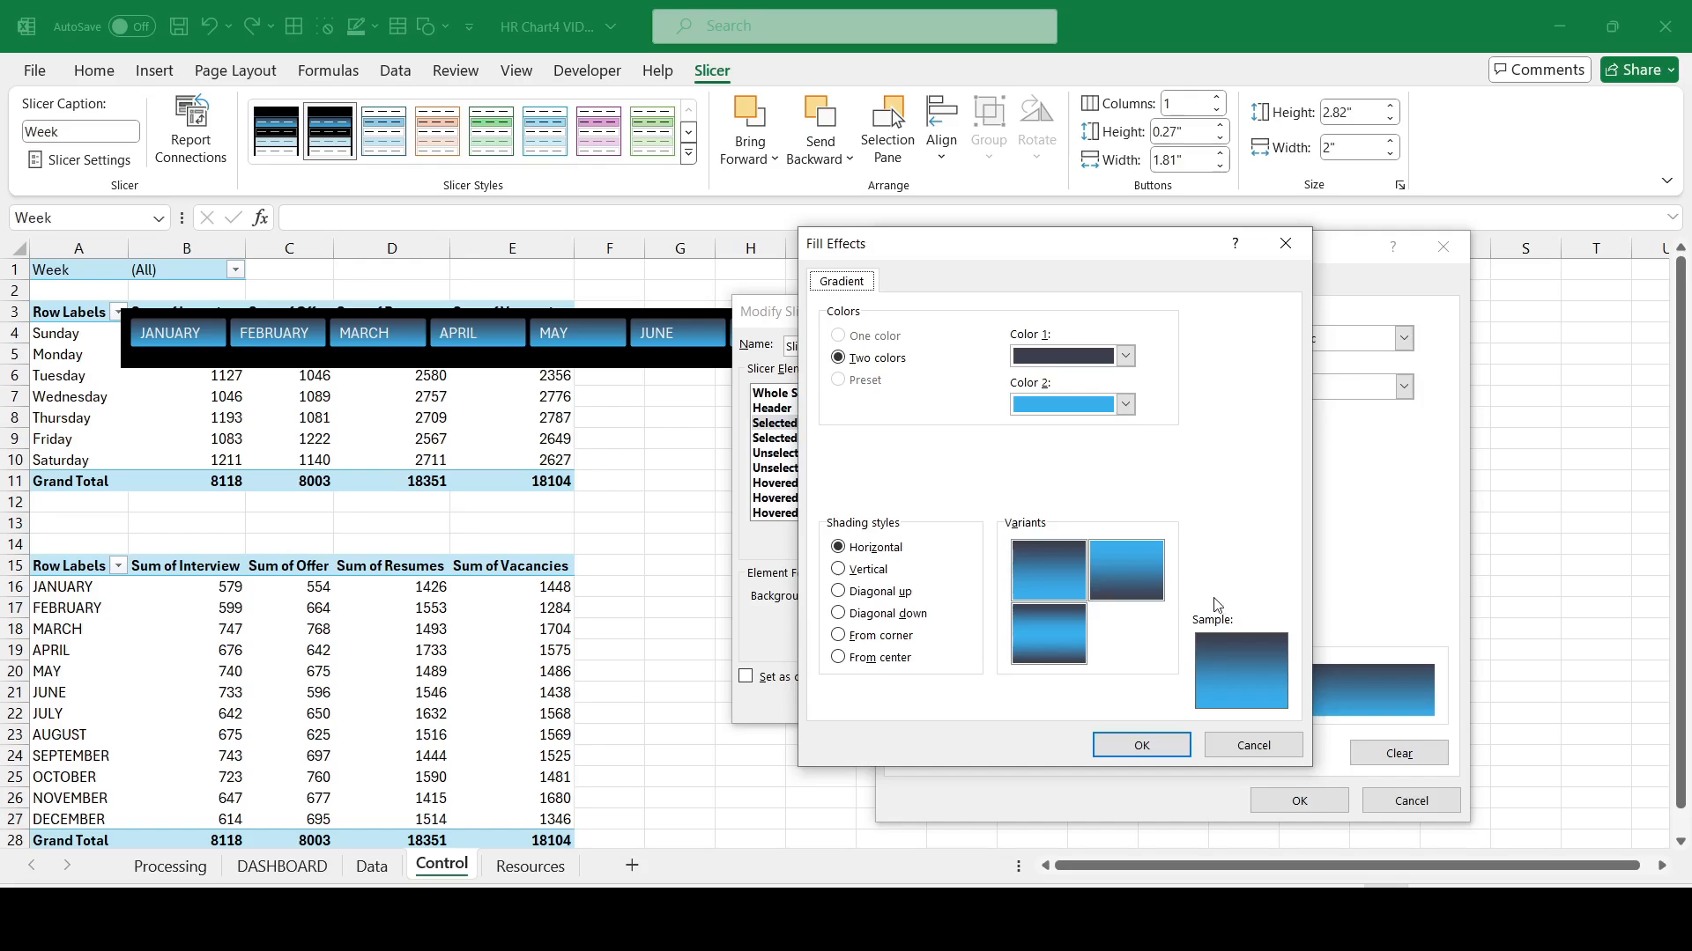
left_click(877, 577)
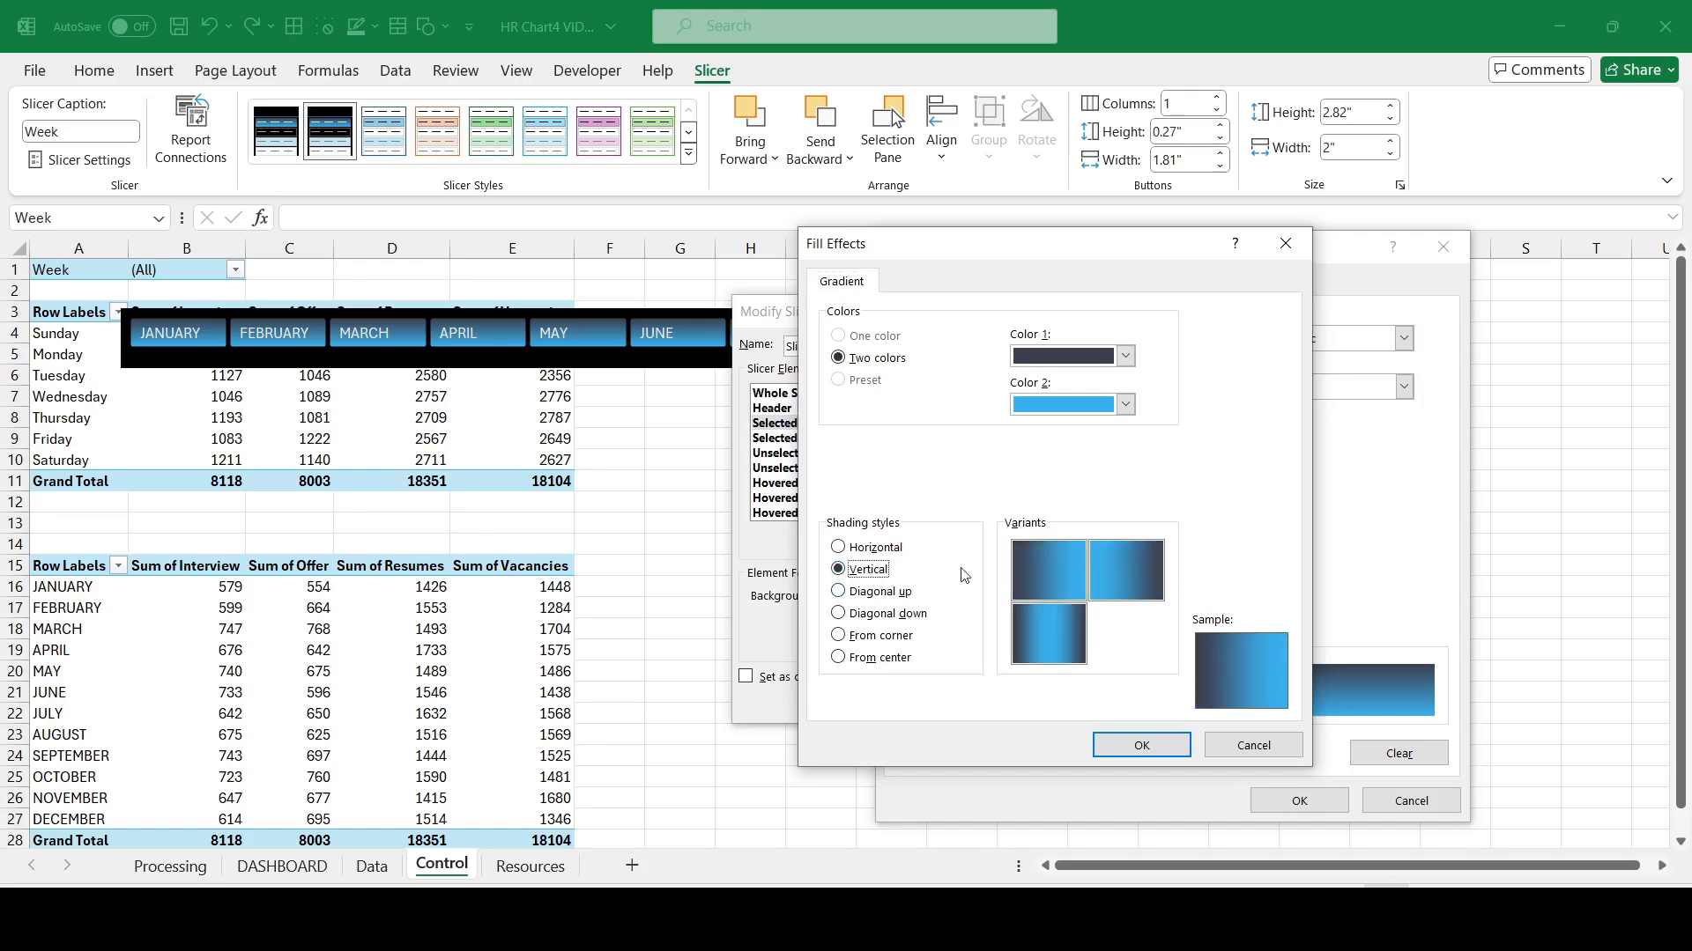
left_click(1053, 586)
left_click(1139, 747)
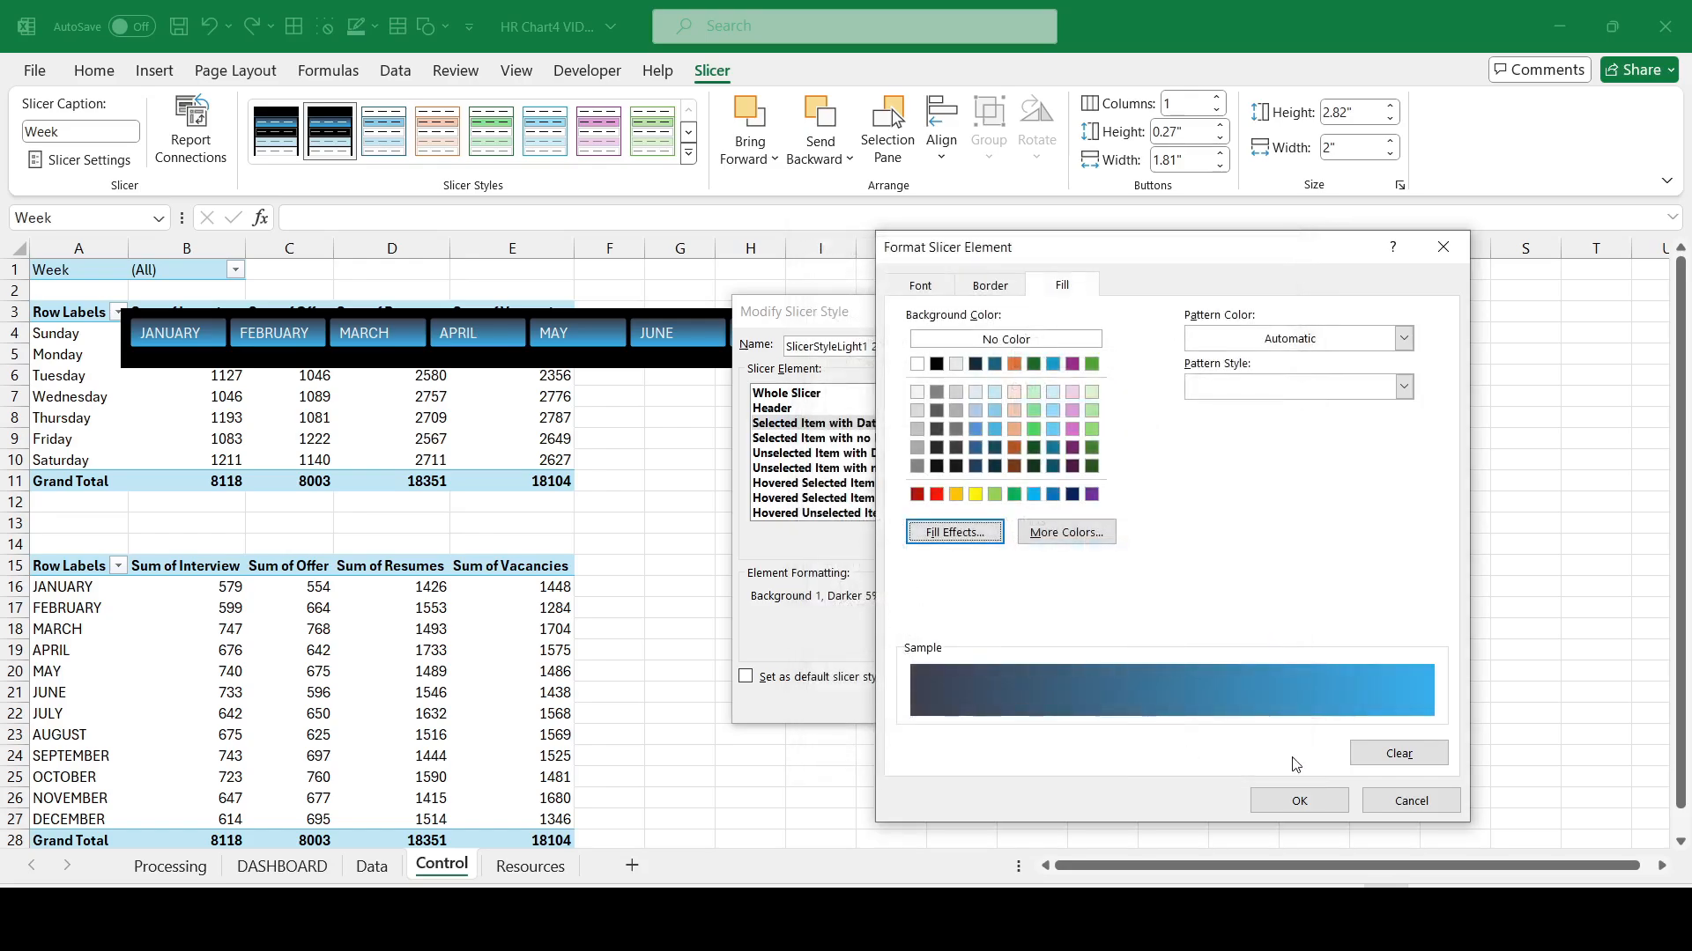
left_click(1297, 798)
left_click(1242, 702)
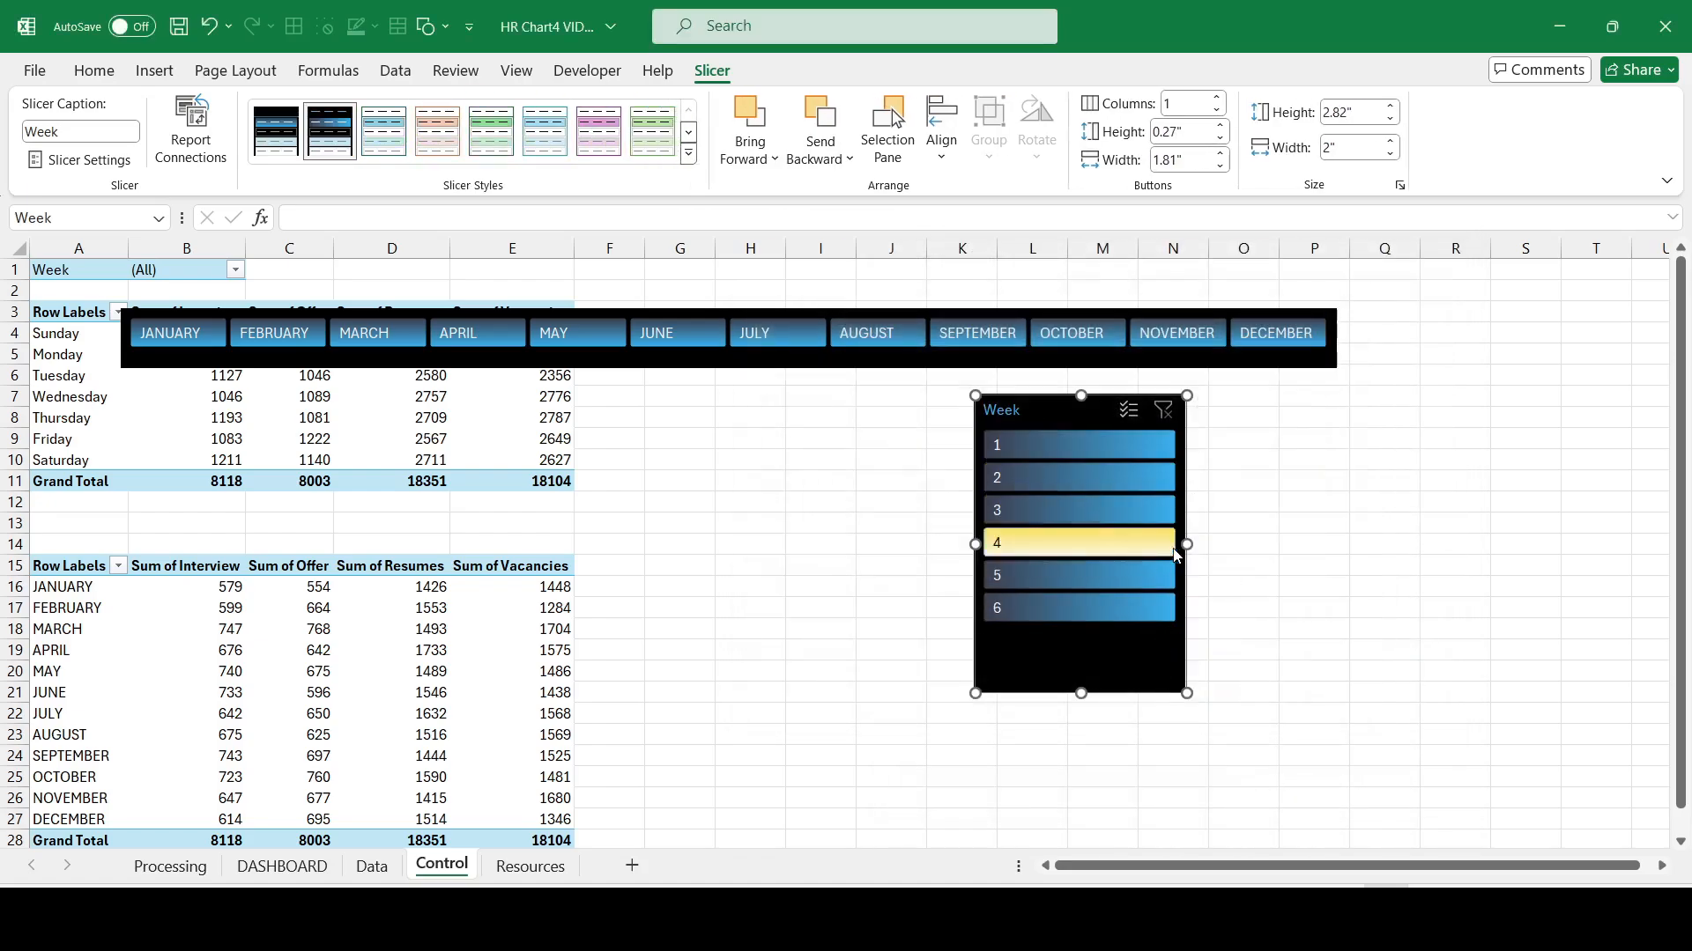
Step: Narrow the Week slicer to 1.11" wide and move both slicers from the Control sheet to the DASHBOARD sheet
left_click_drag(1187, 545, 1091, 543)
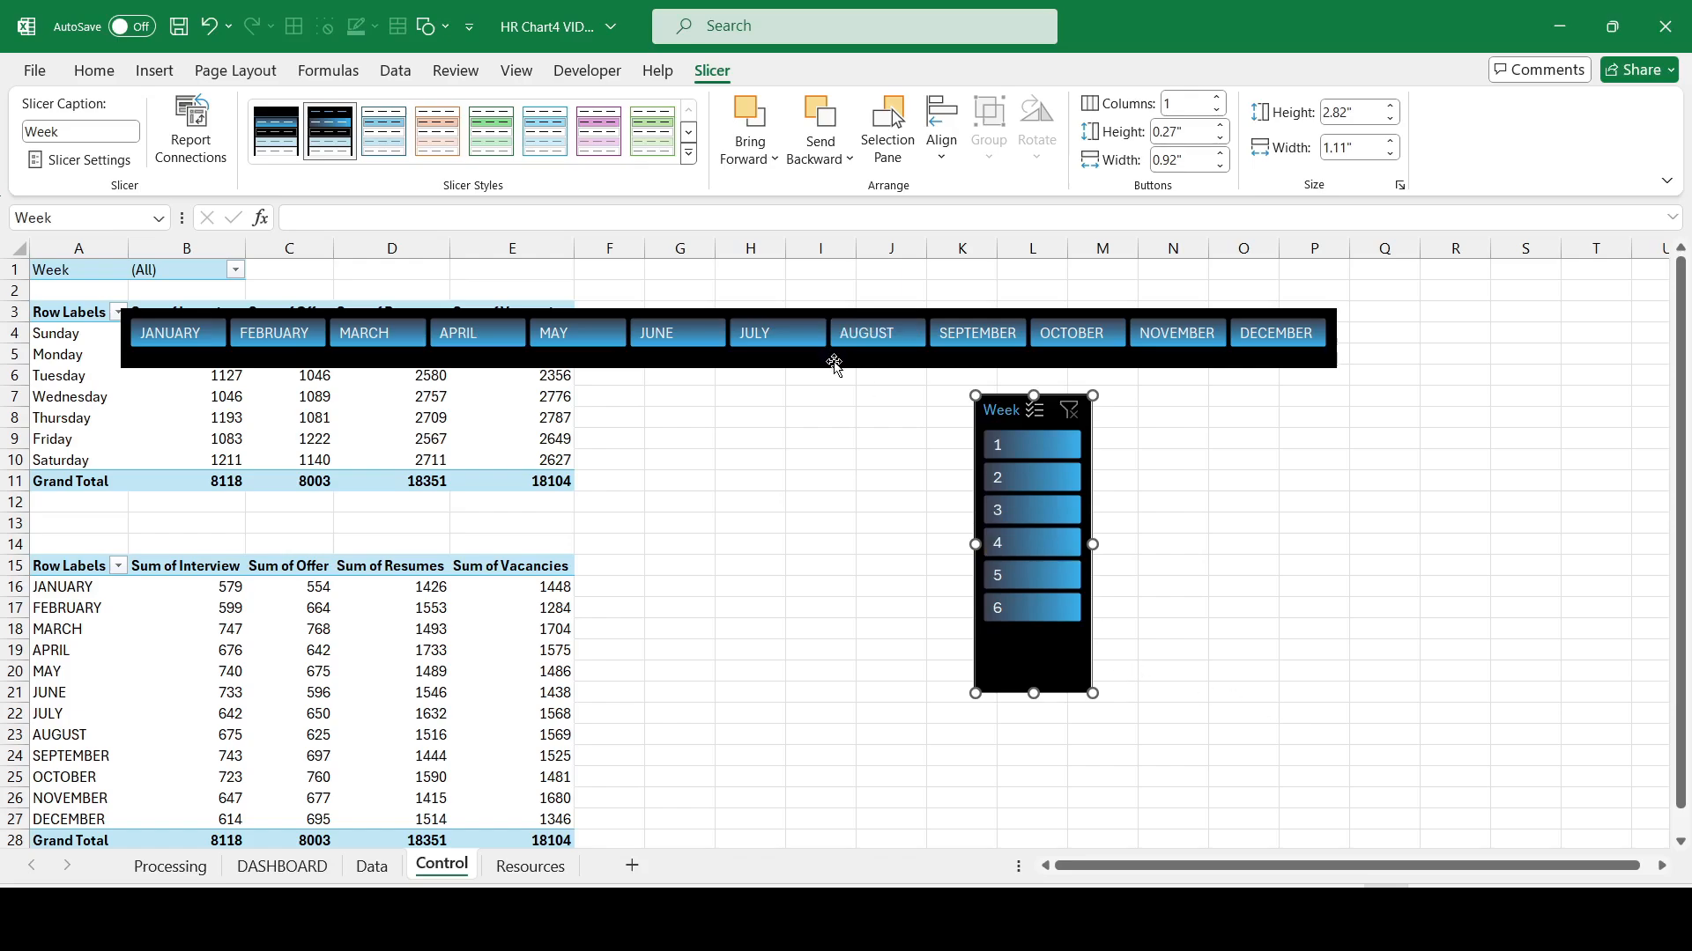
left_click(833, 366)
right_click(838, 310)
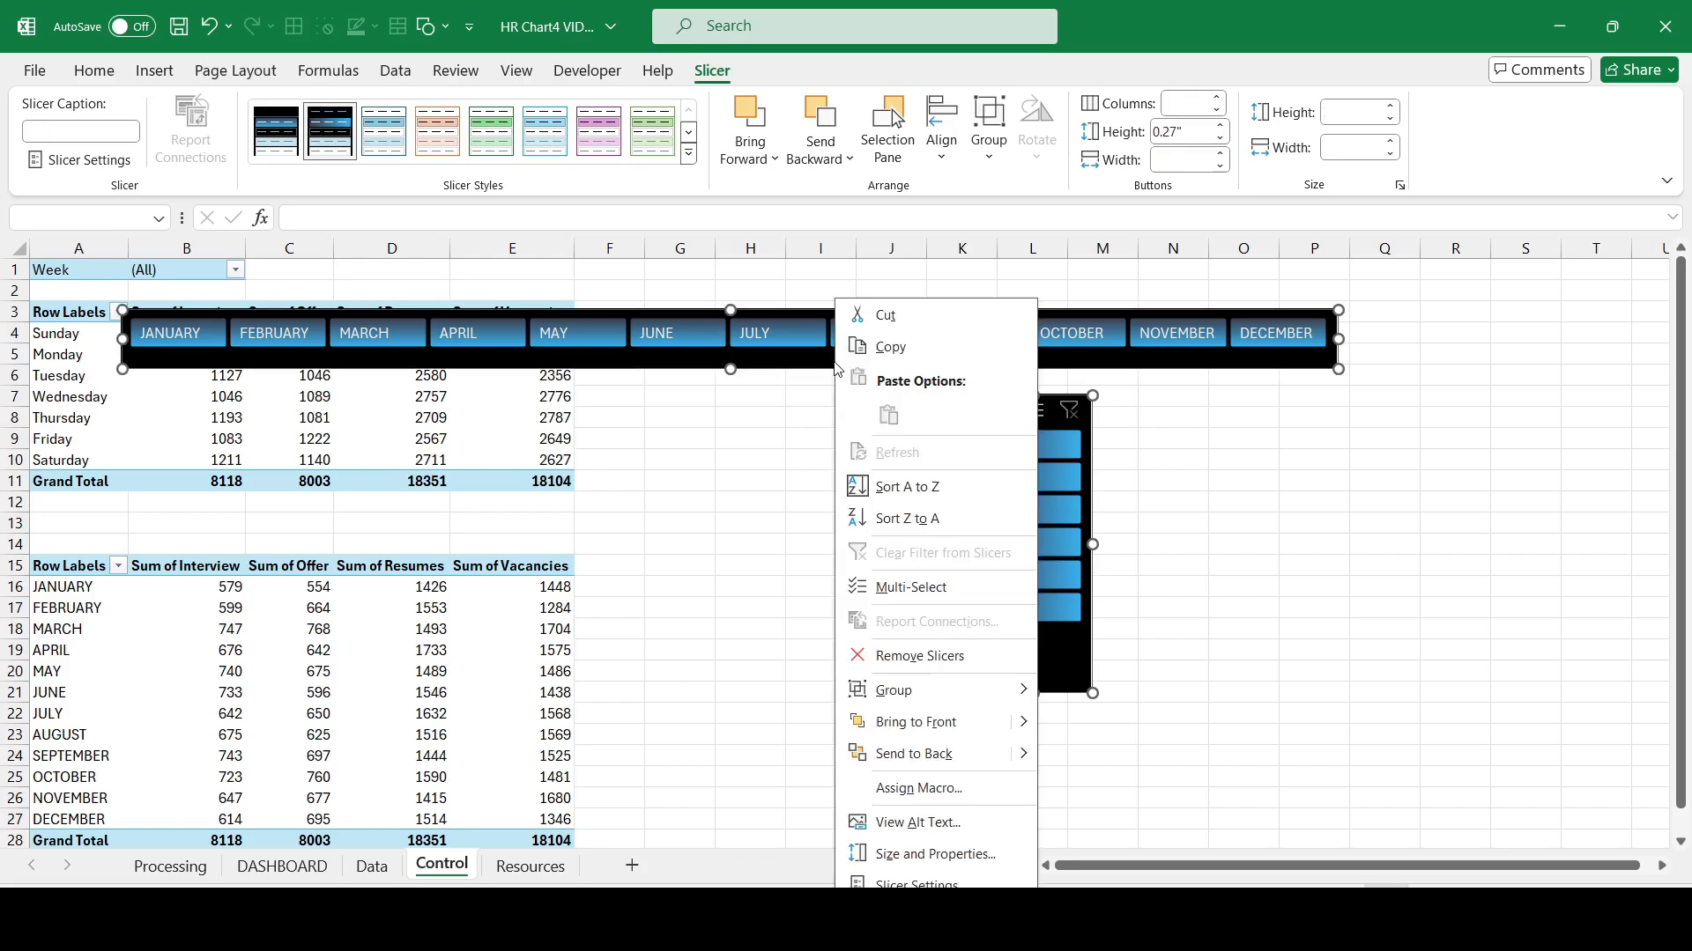
left_click(894, 315)
left_click(282, 866)
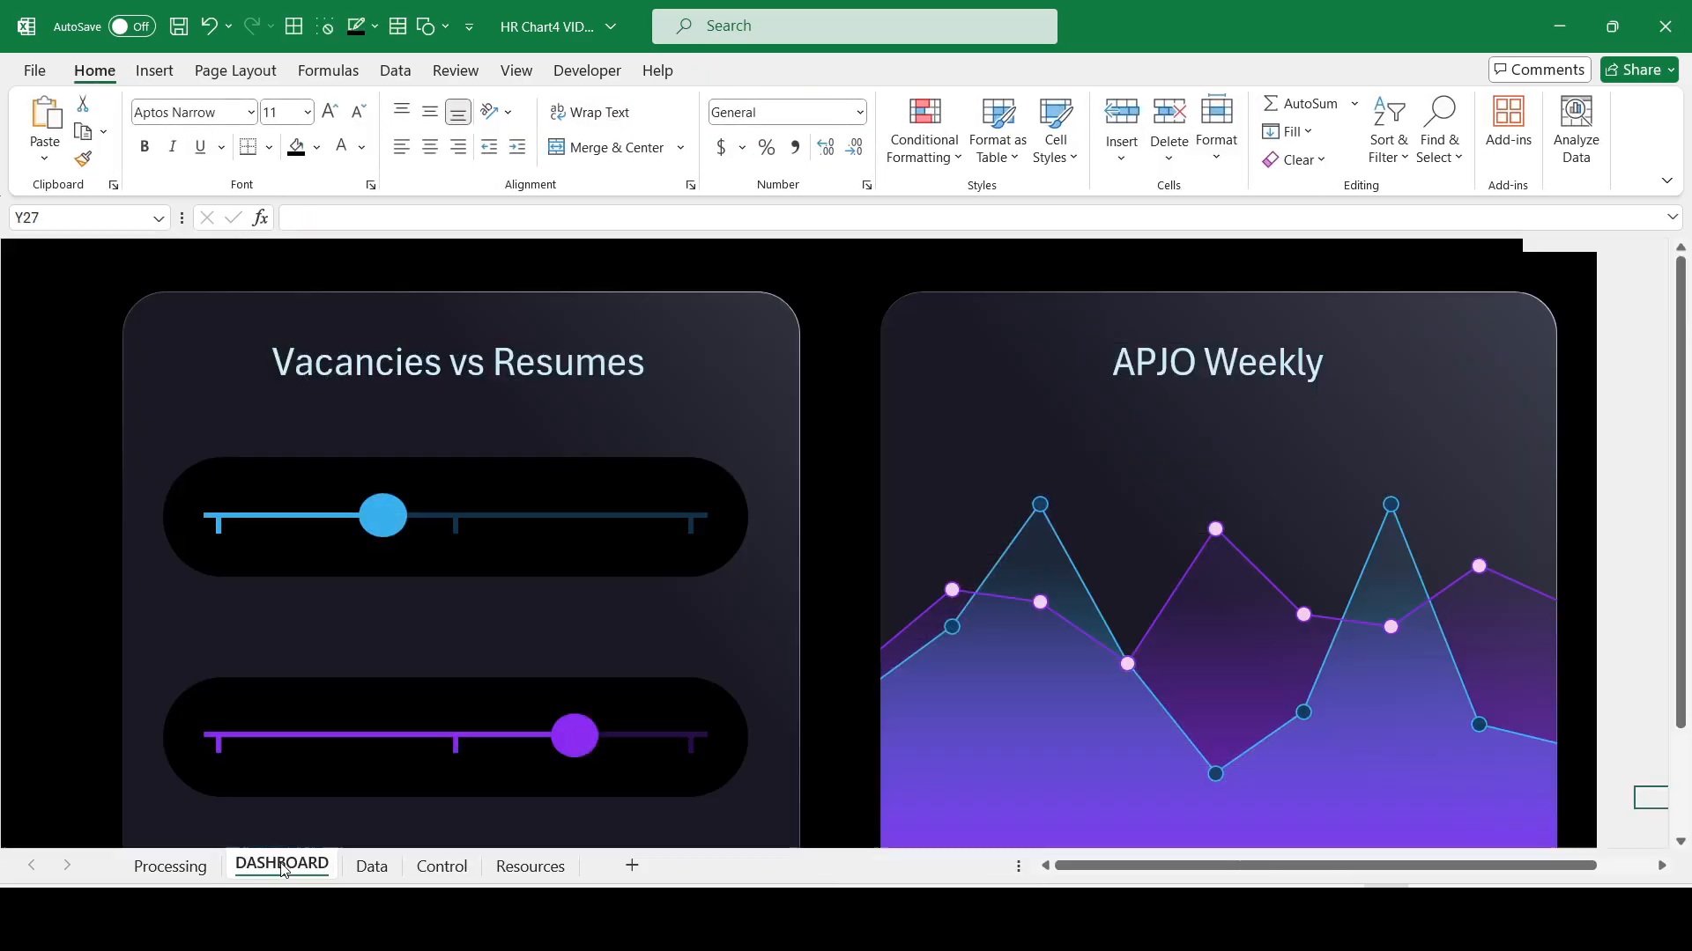
left_click(845, 389)
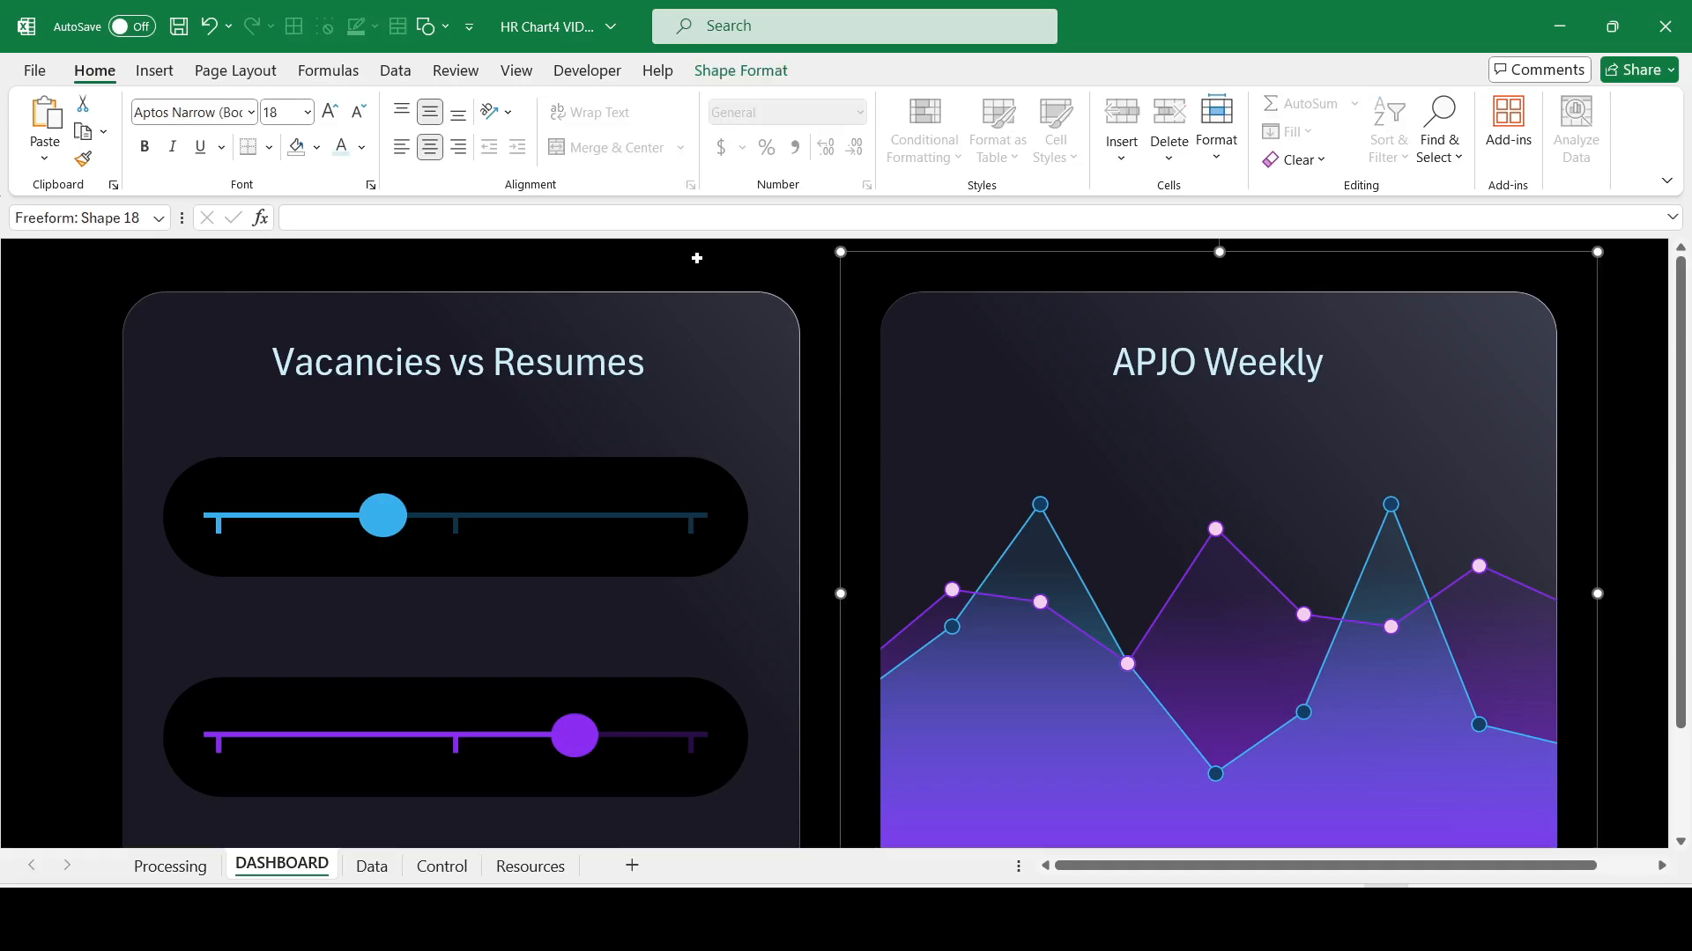
key("ctrl+v")
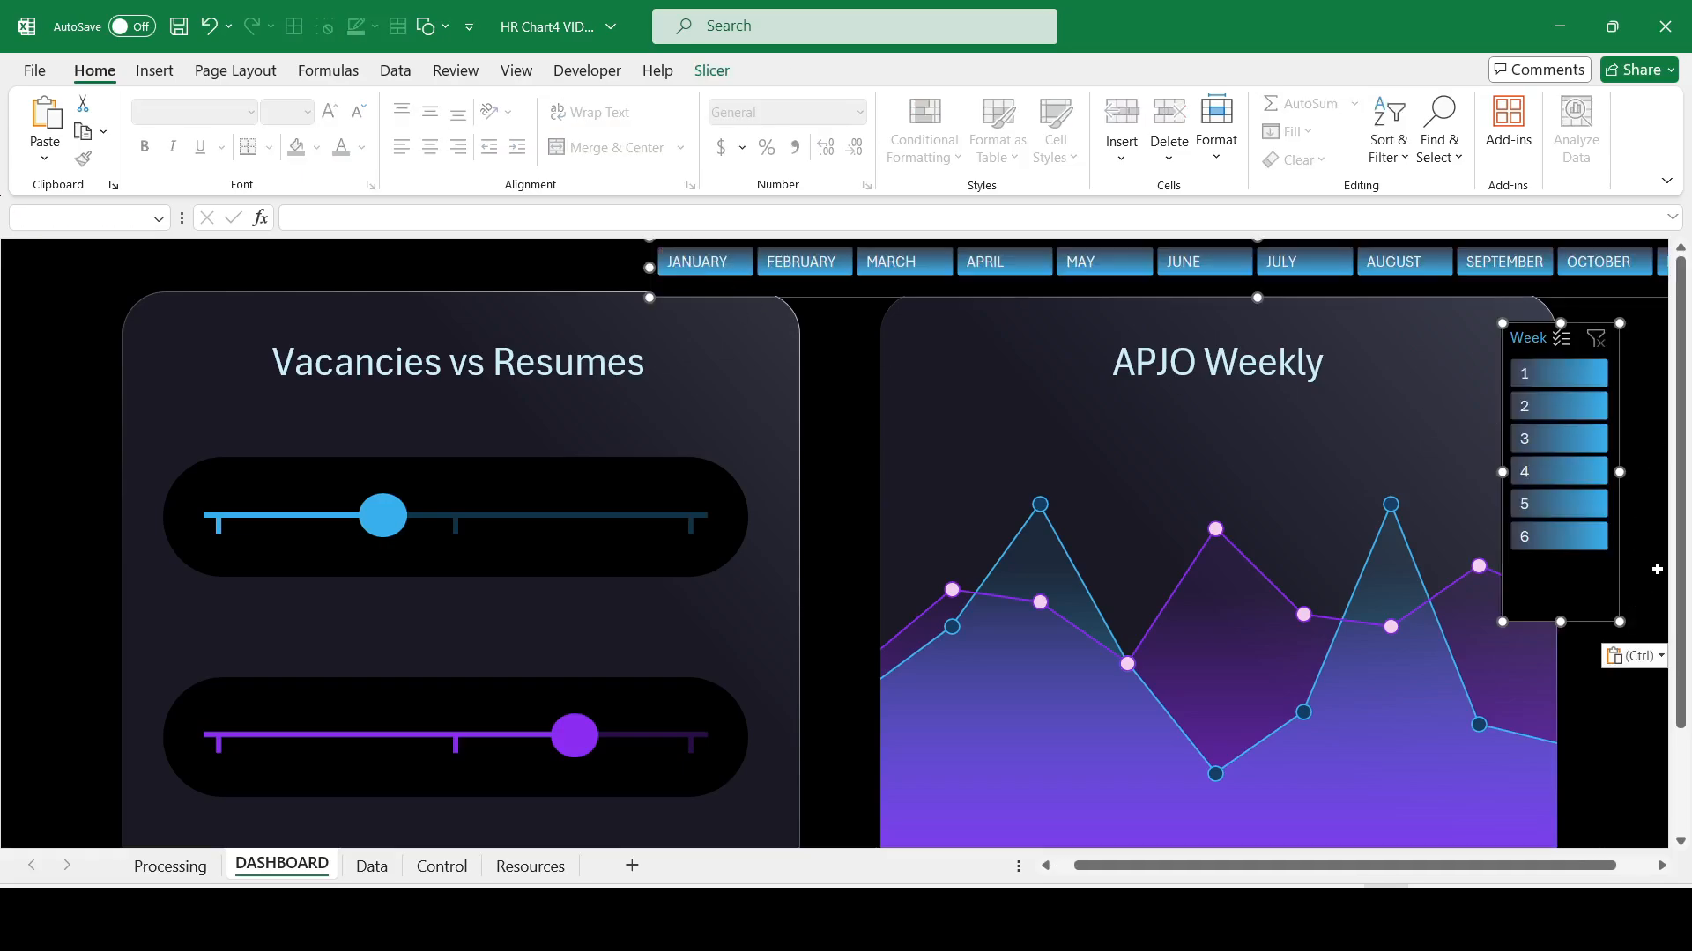
Step: Position the Week slicer in the empty space to the right of the APJO Weekly chart card
left_click(1631, 597)
left_click(1554, 601)
left_click_drag(1554, 601, 1611, 750)
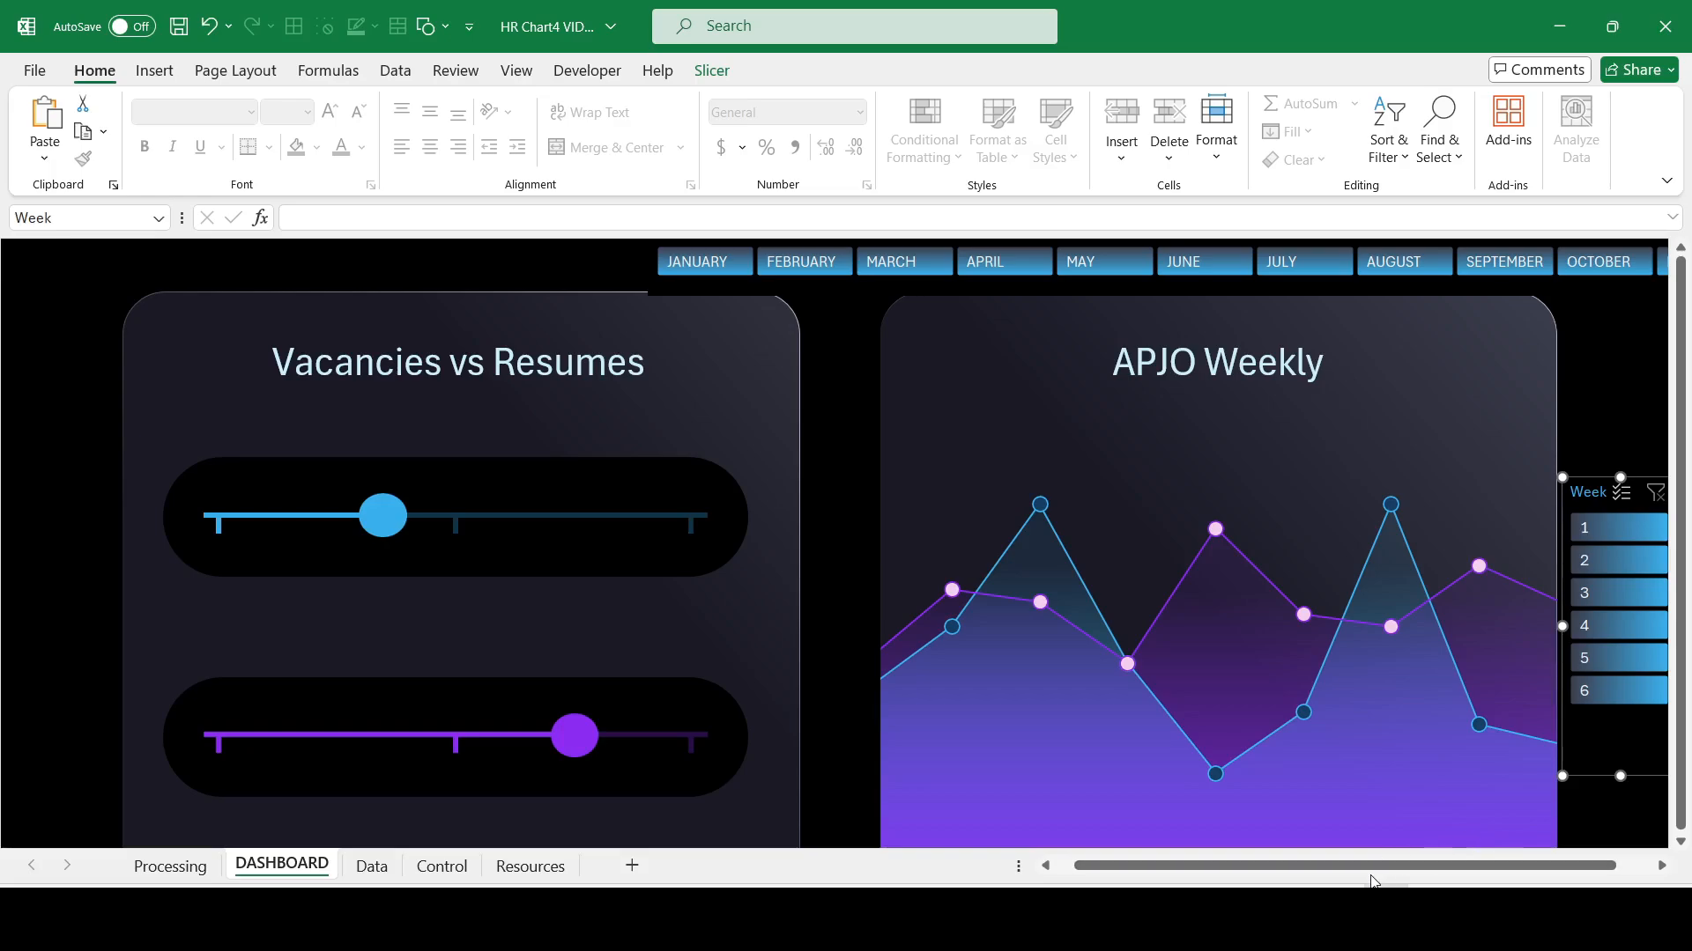
left_click_drag(1373, 870, 1394, 869)
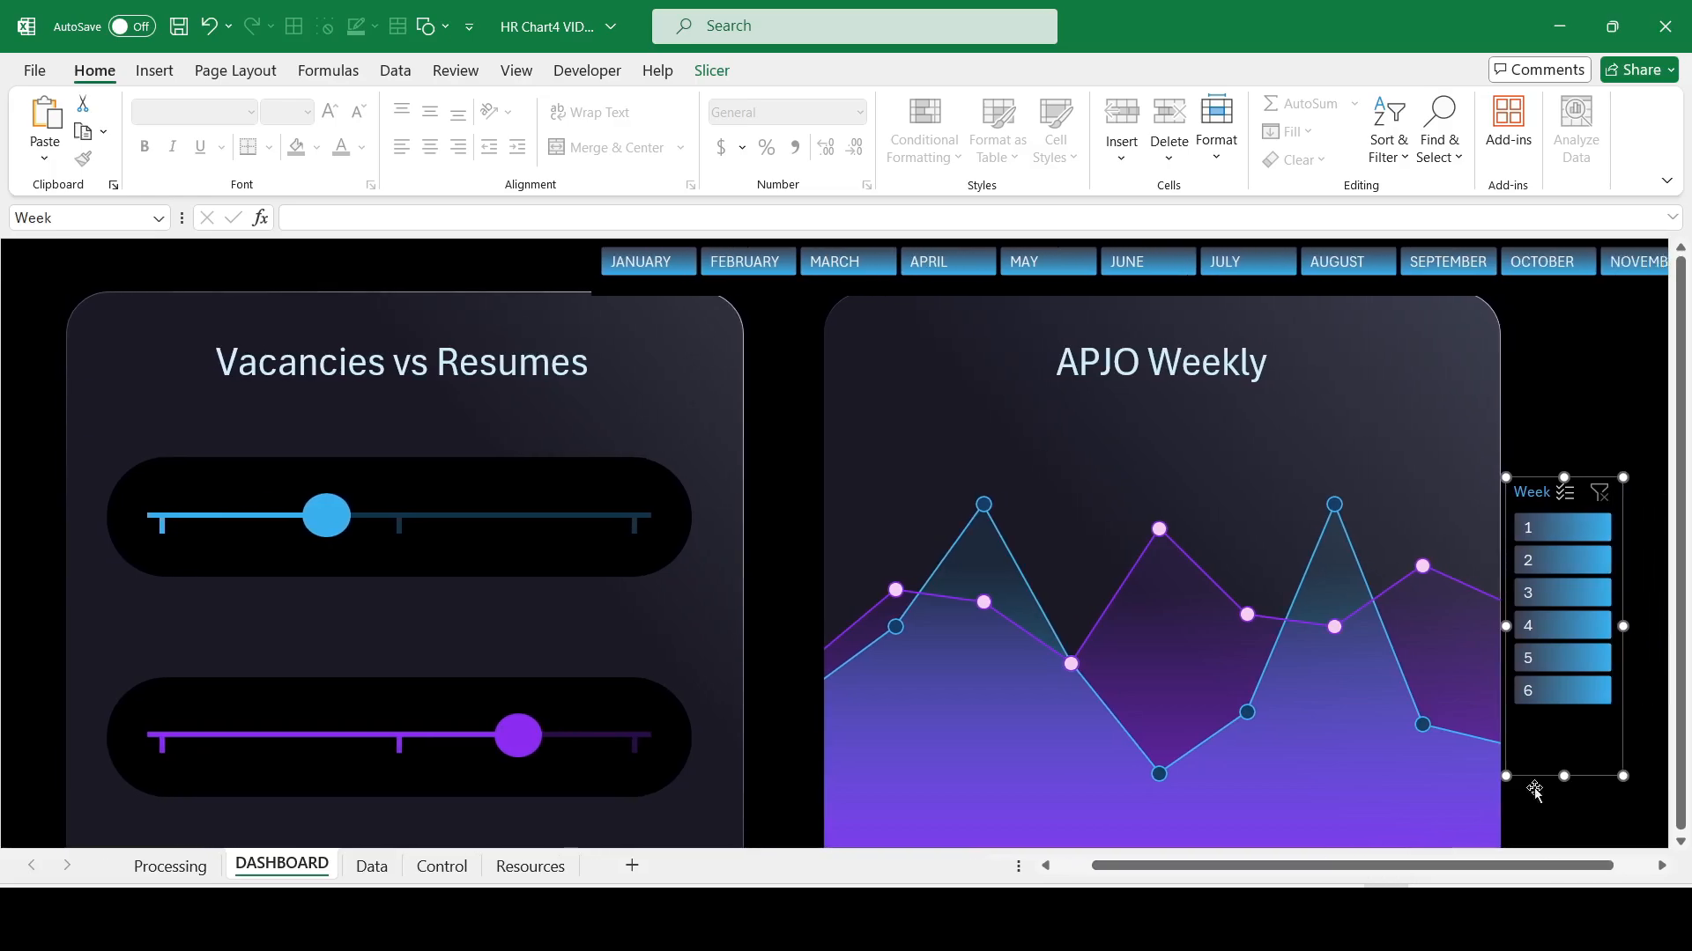
left_click_drag(1576, 736, 1595, 735)
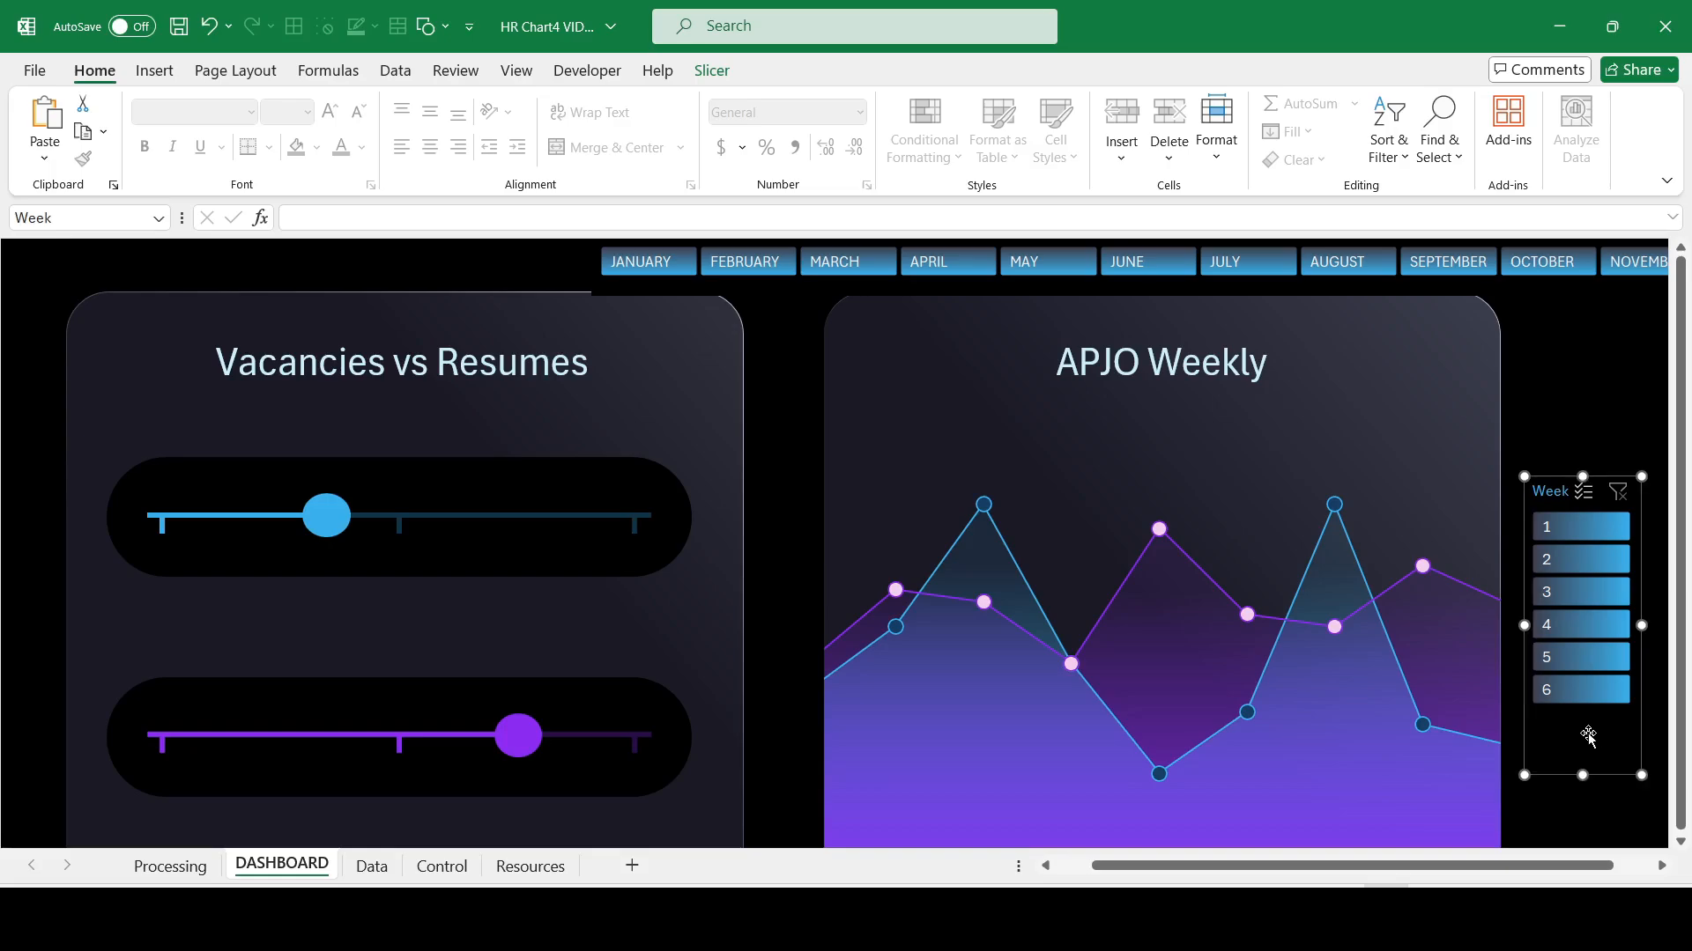
Step: Collapse the ribbon and position the Month slicer in a row beneath the two chart cards
left_click(1319, 284)
left_click_drag(1267, 323, 957, 830)
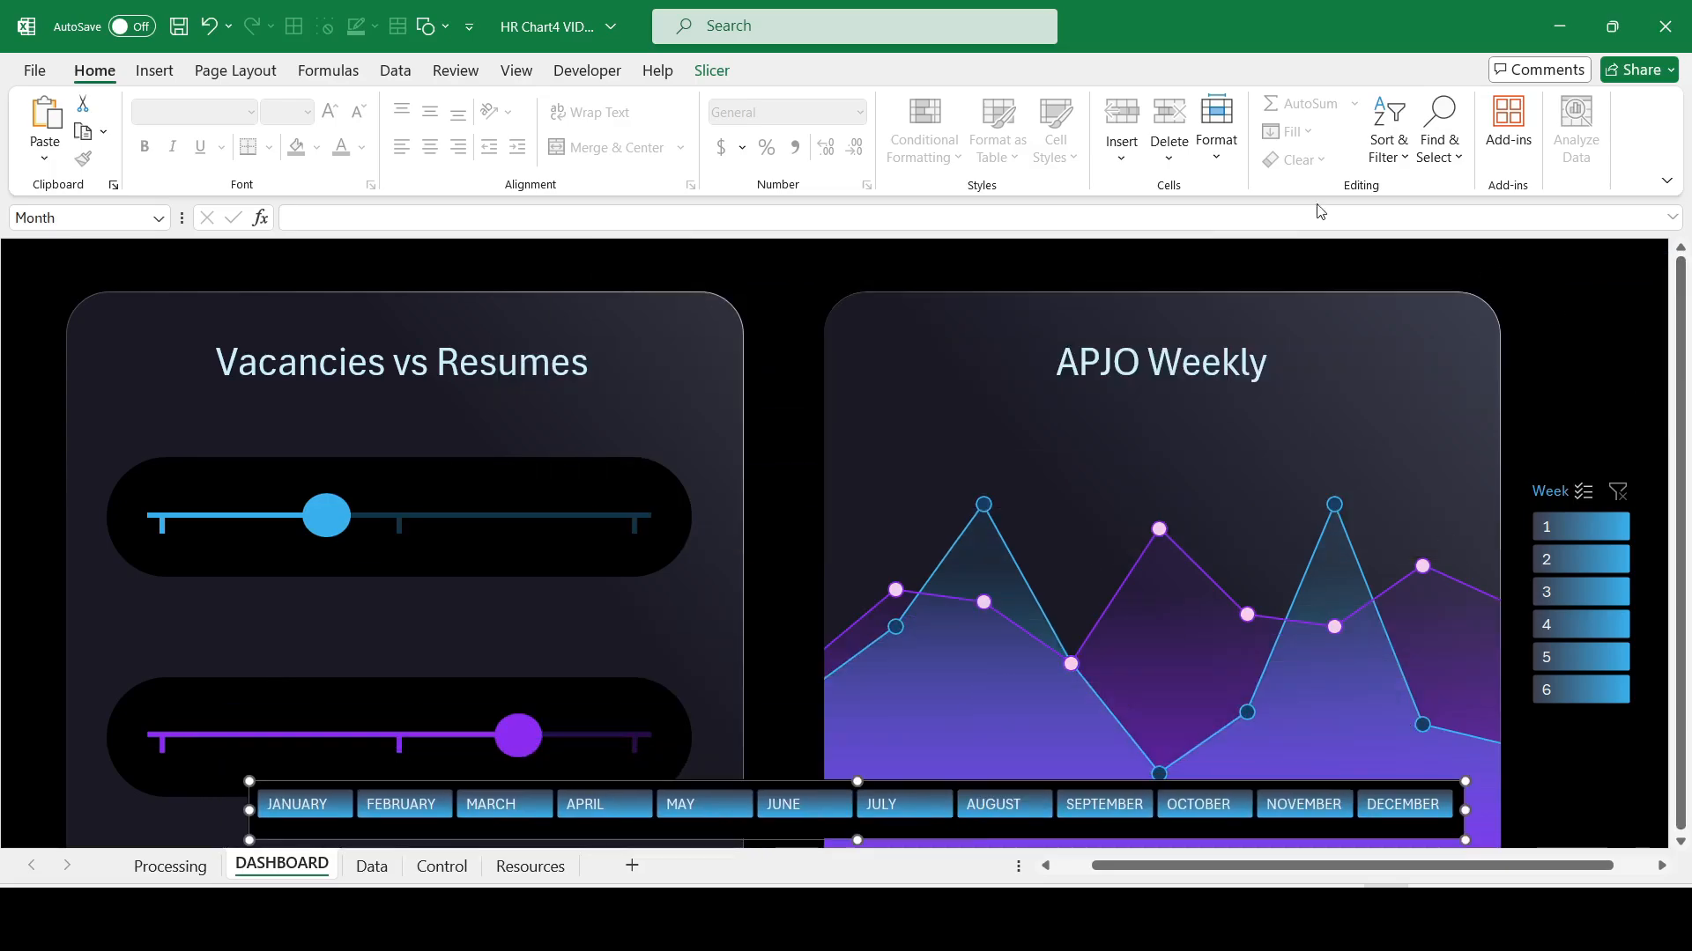
scroll(1678, 392, "down", 1)
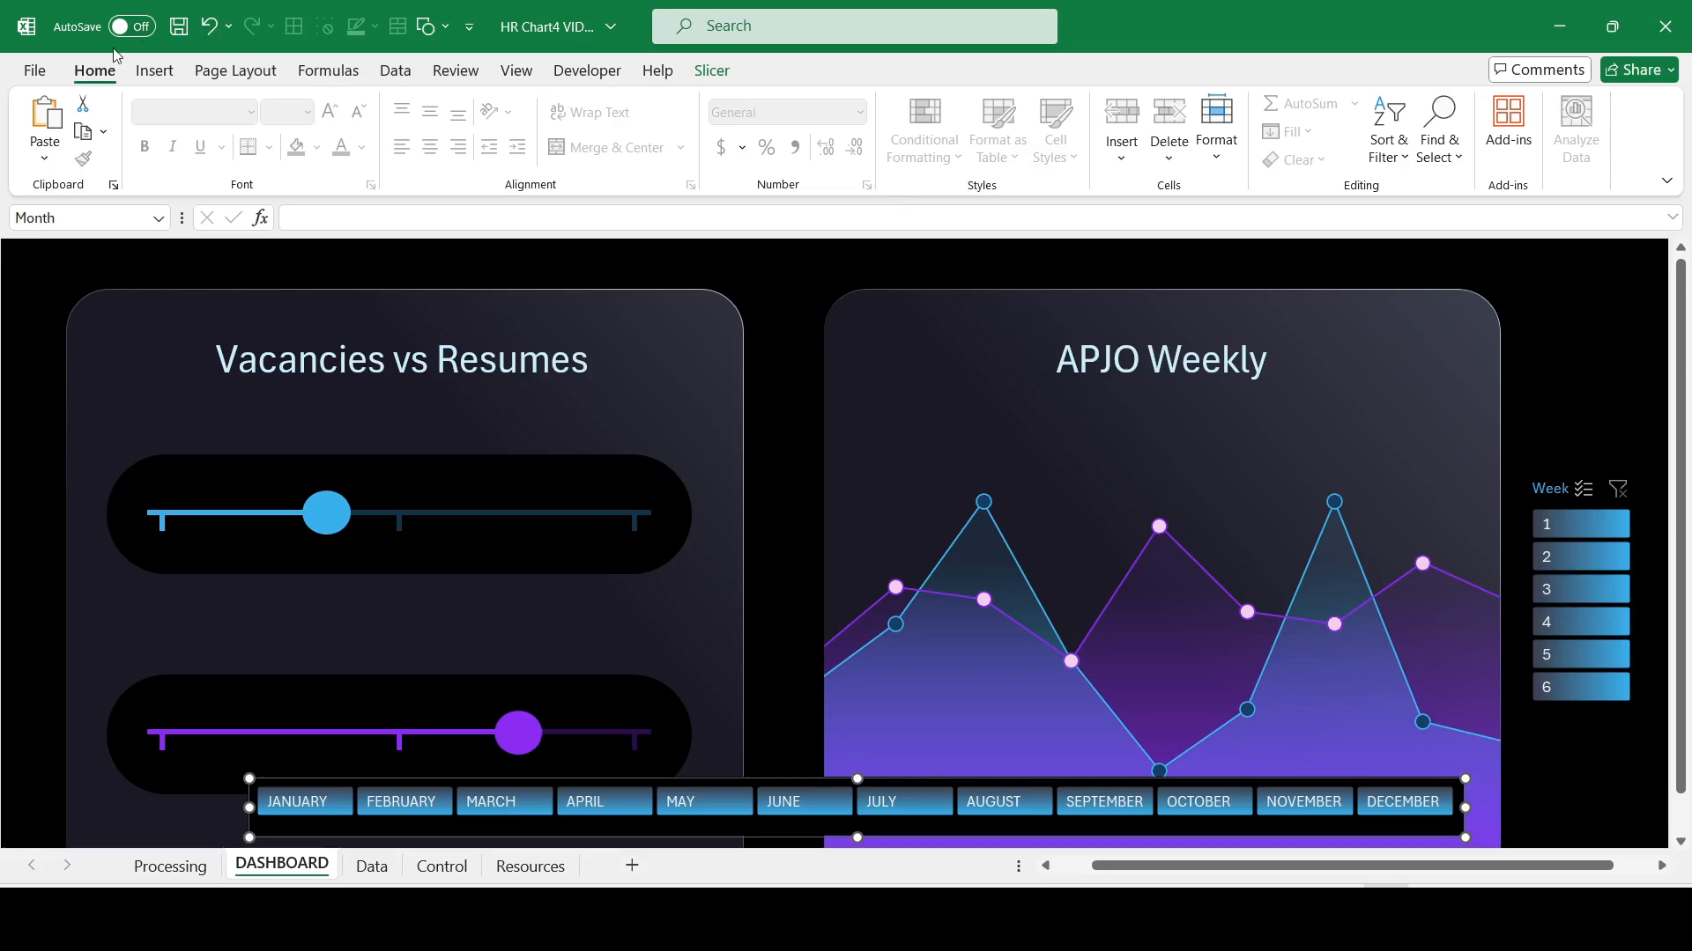
double_click(94, 73)
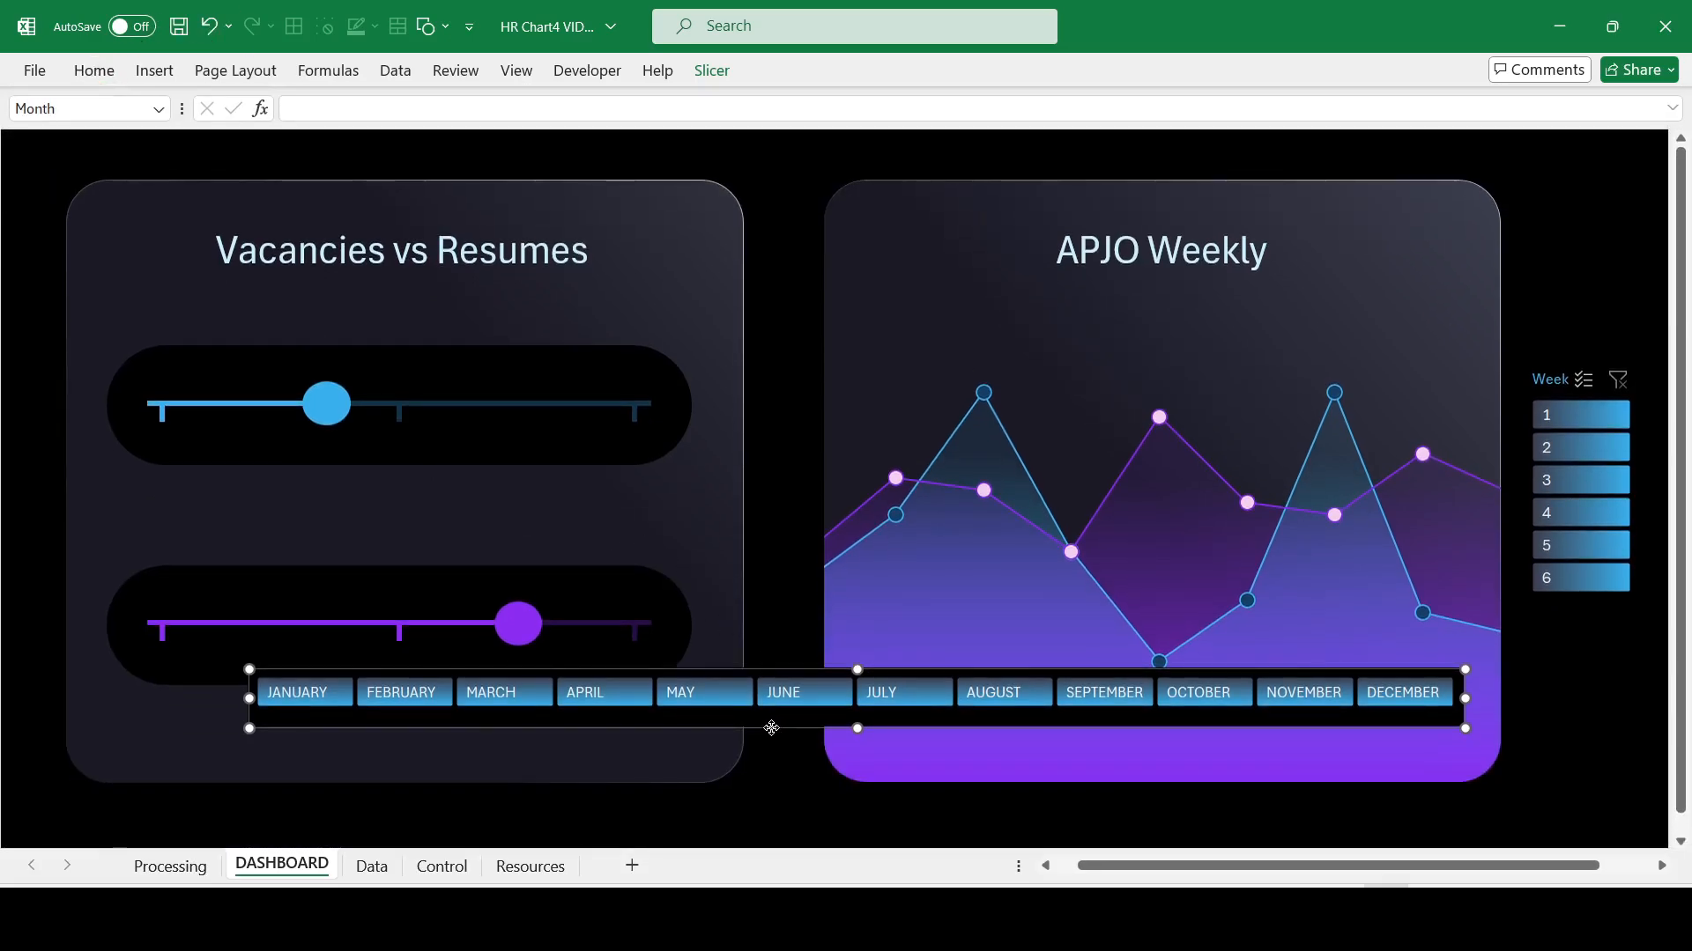
left_click_drag(770, 729, 732, 797)
left_click(1541, 767)
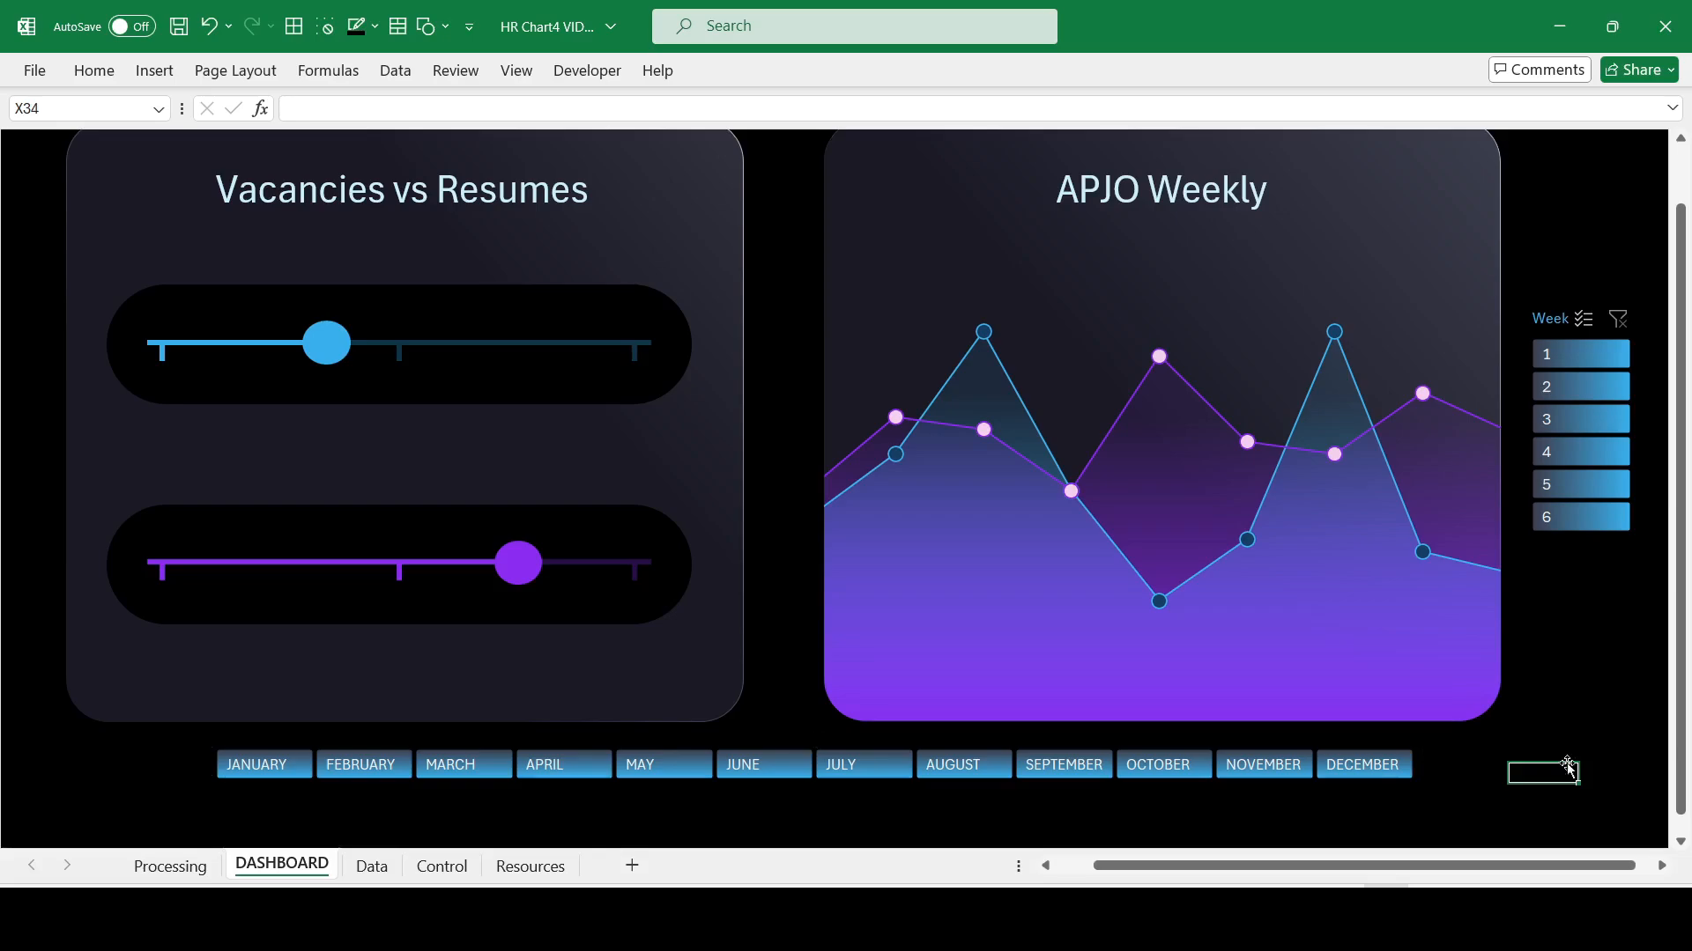
scroll(1551, 696, "up", 1)
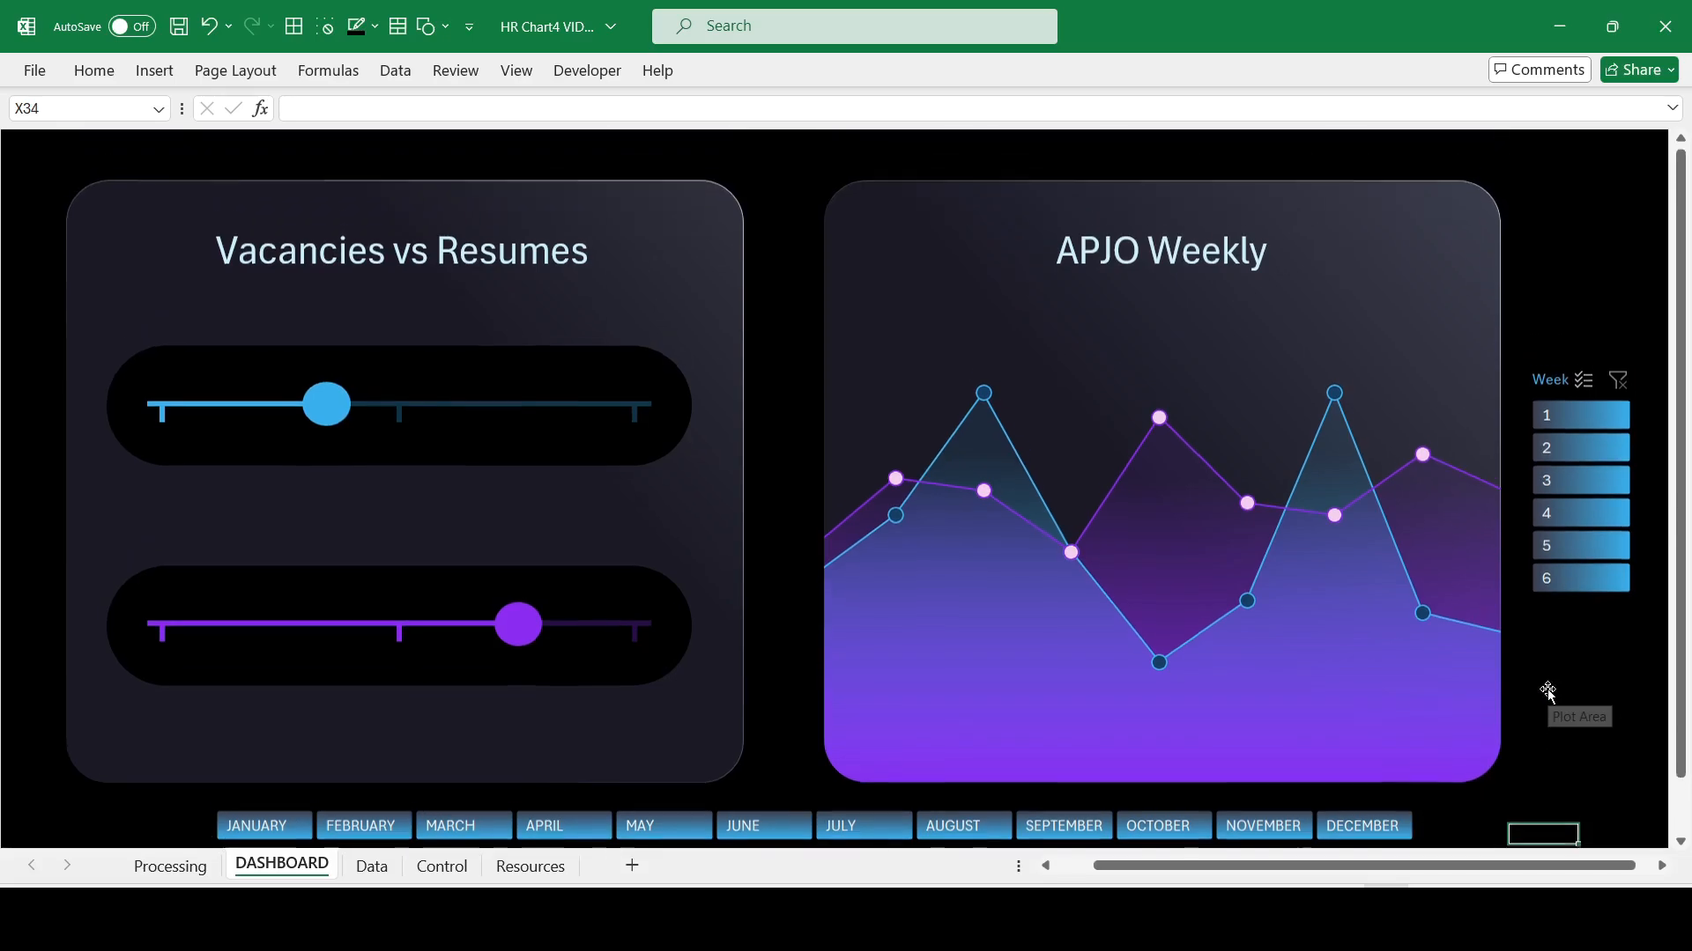
Step: Link Sunday's Interview cell B4 on the Processing sheet to Sunday's Sum of Interview in the Control sheet's day PivotTable
left_click(171, 868)
left_click(144, 223)
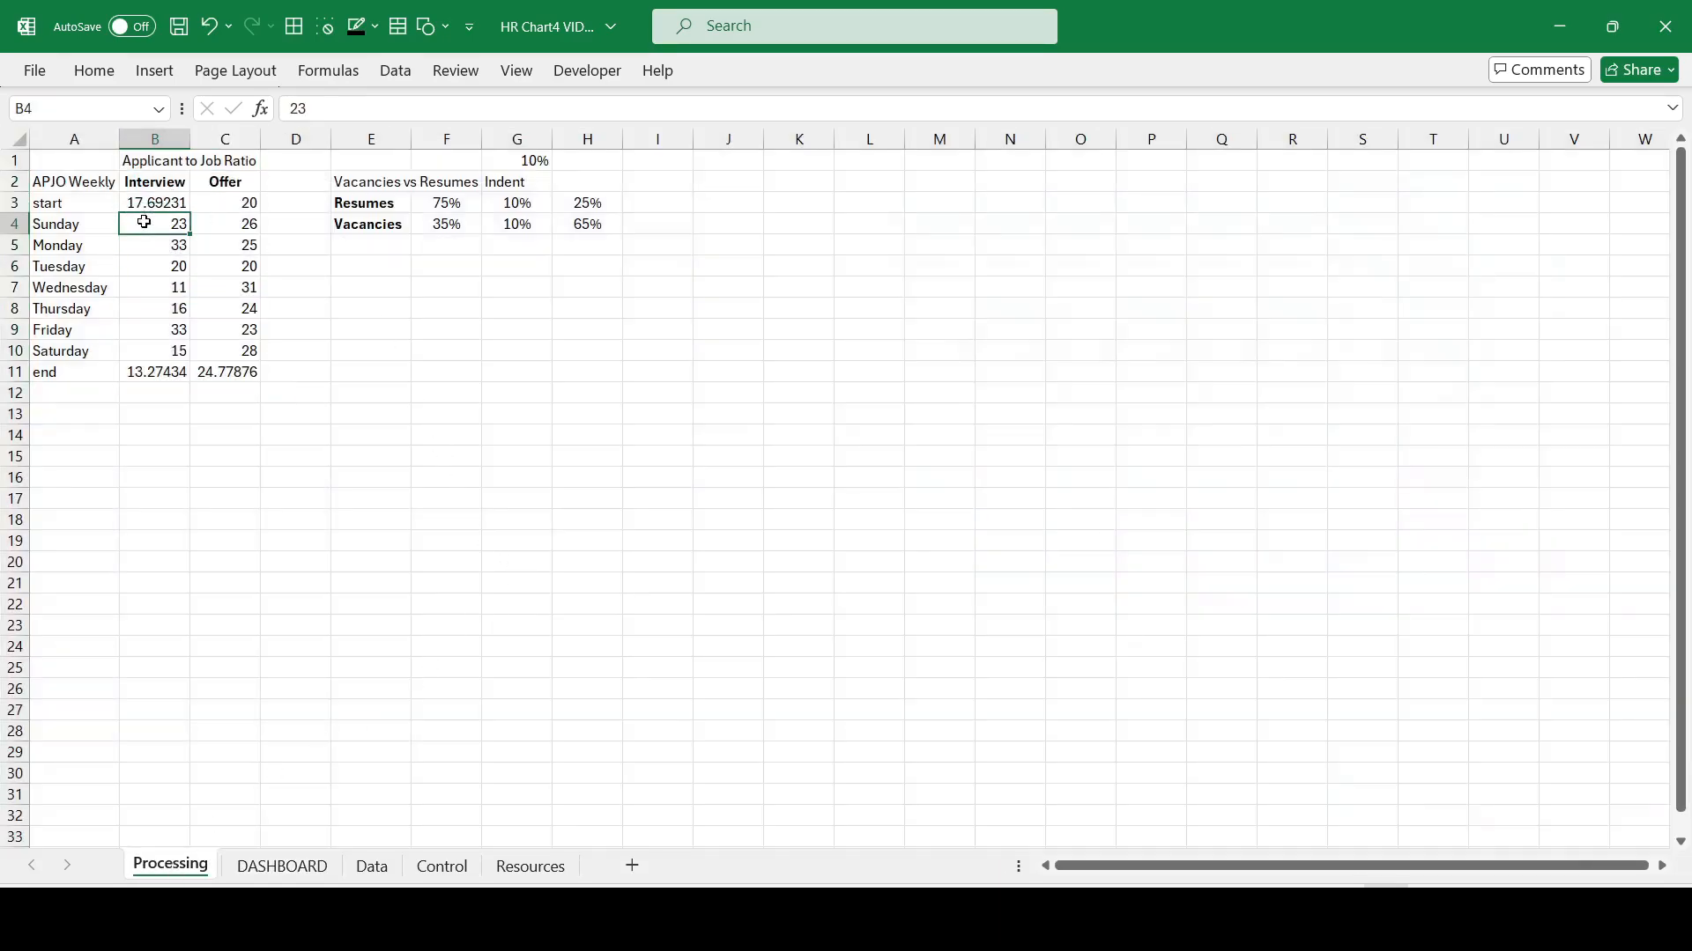
left_click_drag(319, 107, 219, 92)
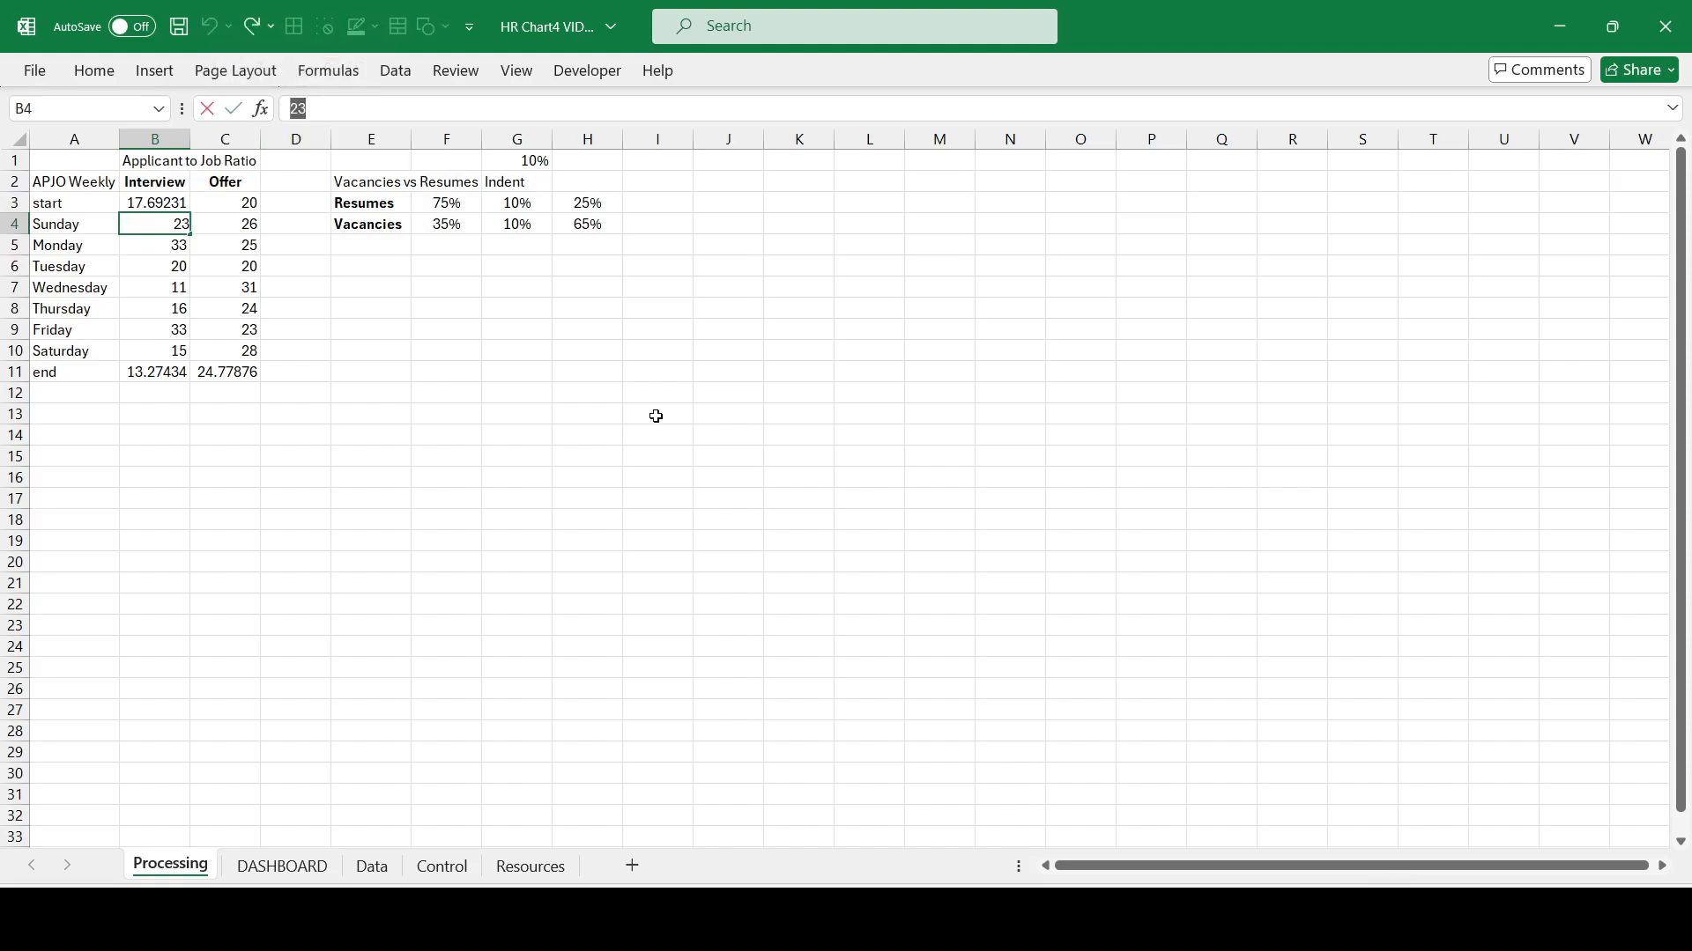
type("=")
left_click(442, 868)
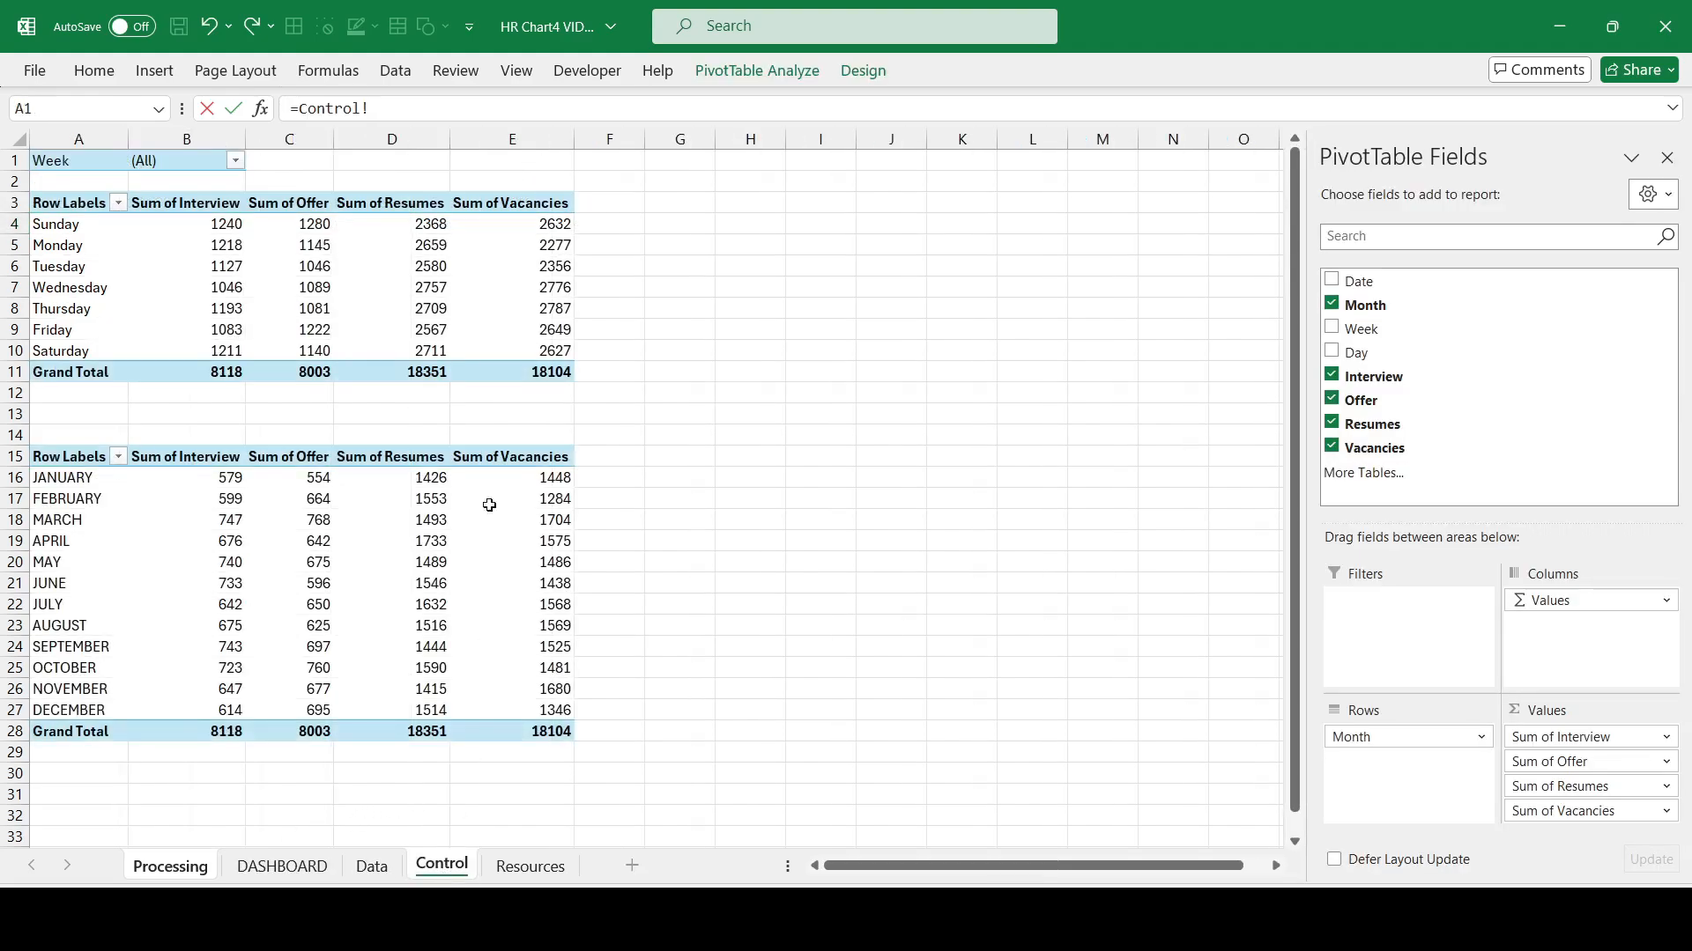
left_click(209, 224)
key("Return")
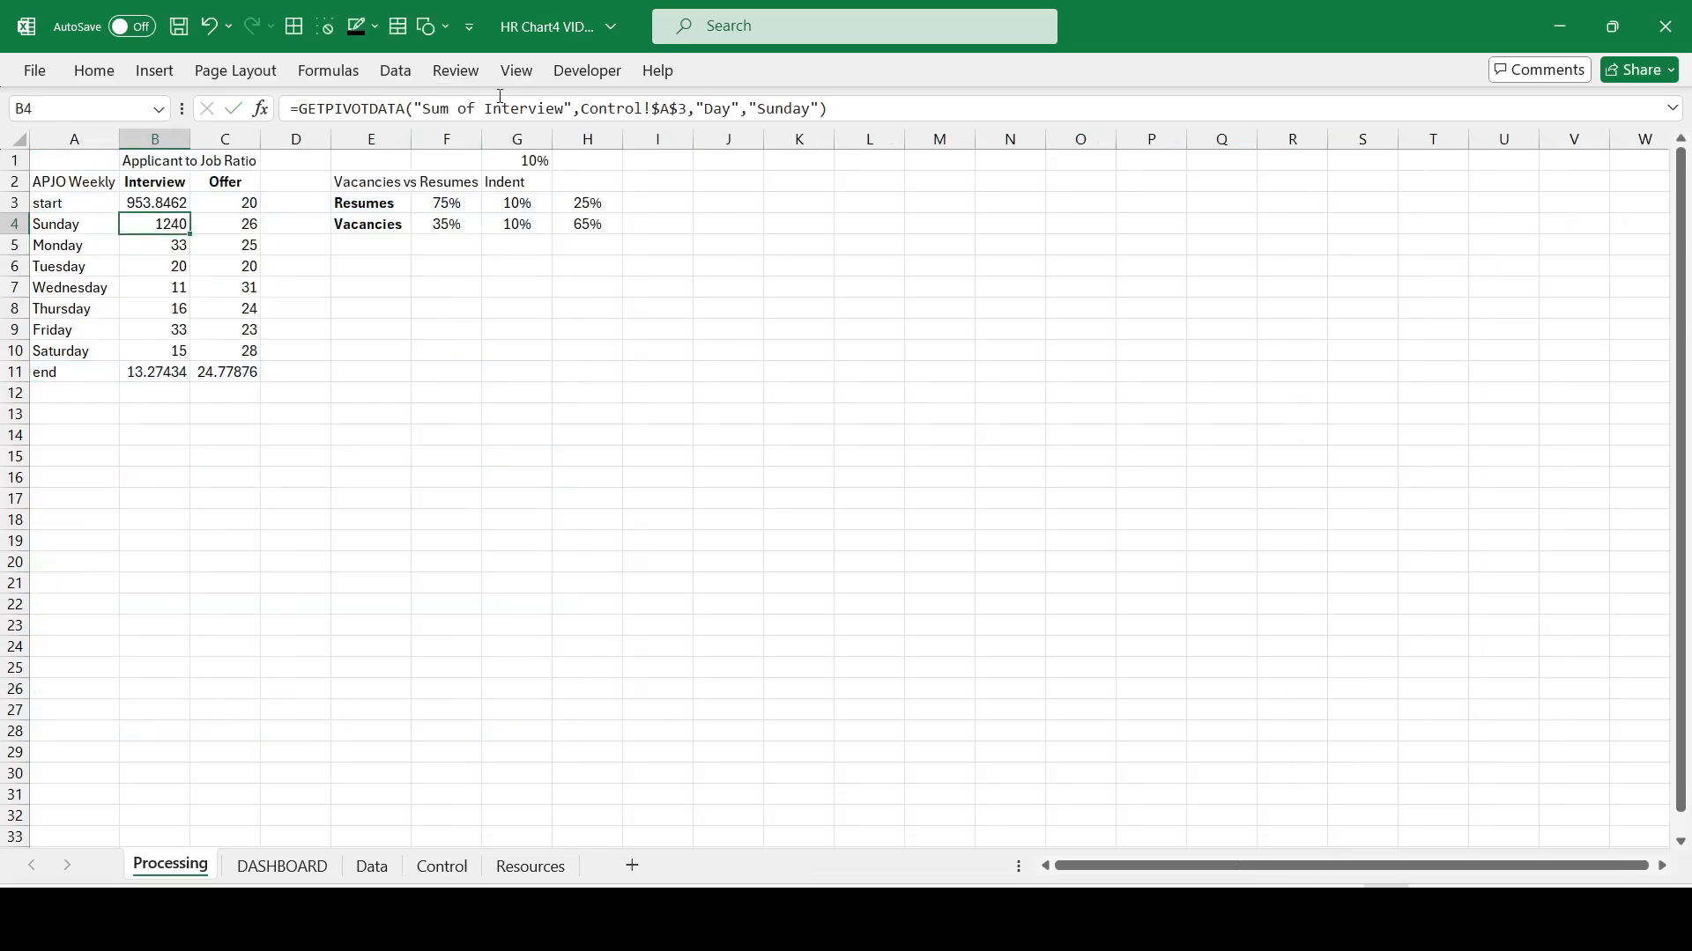
left_click_drag(422, 109, 565, 109)
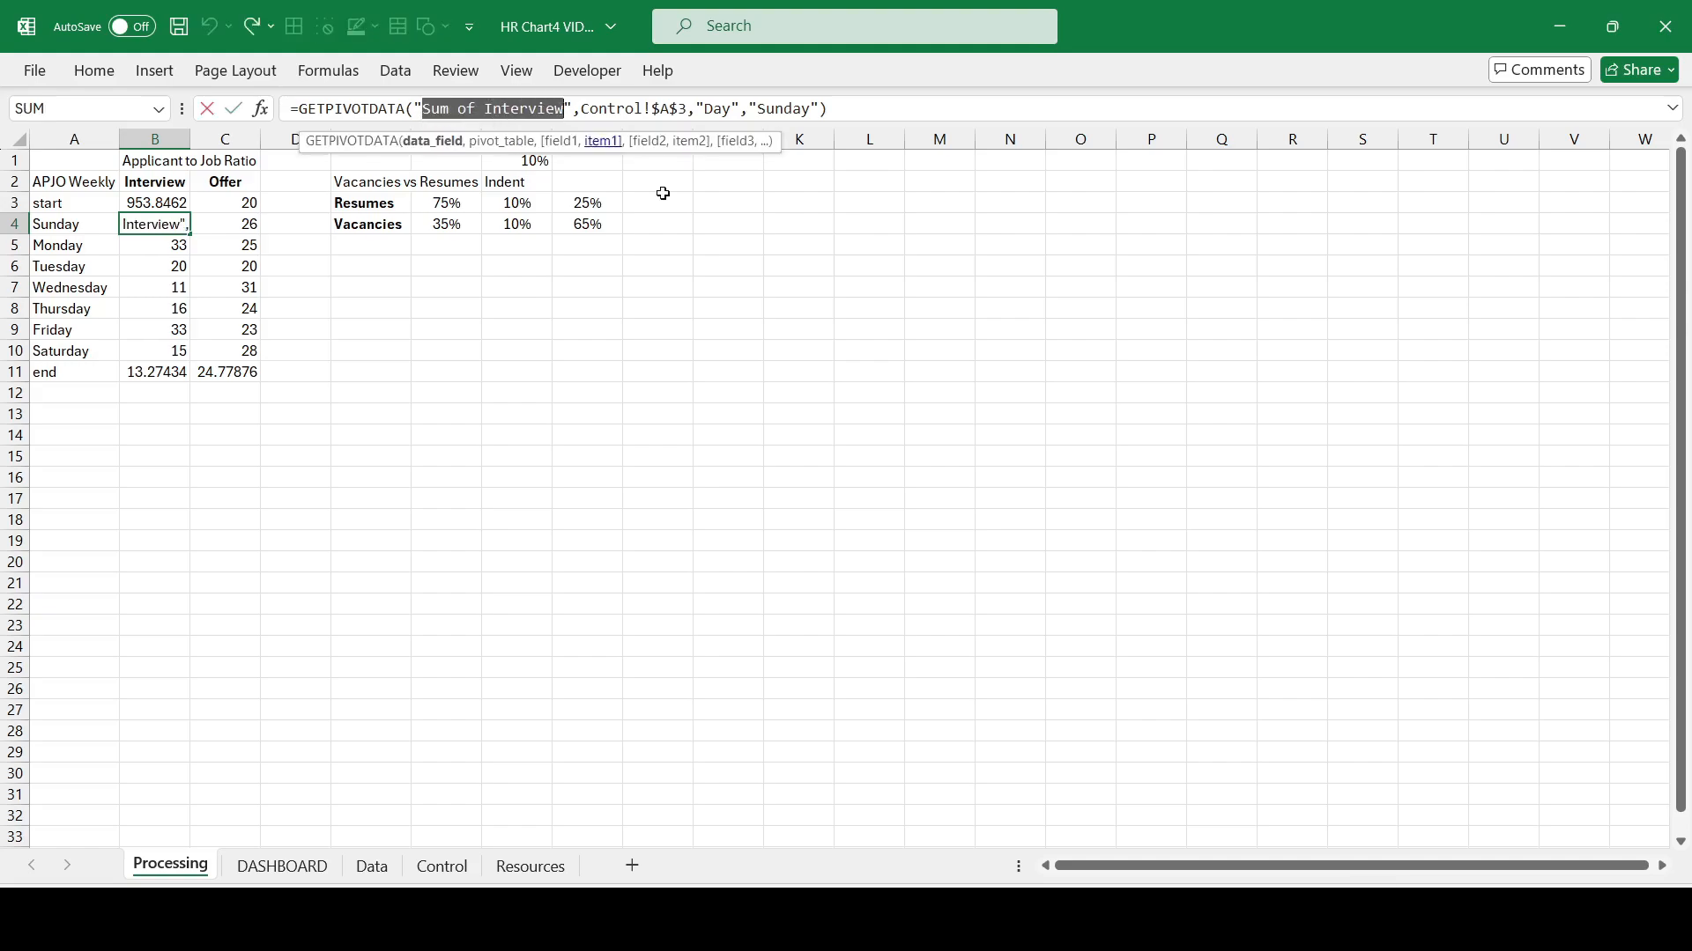
key("BackSpace")
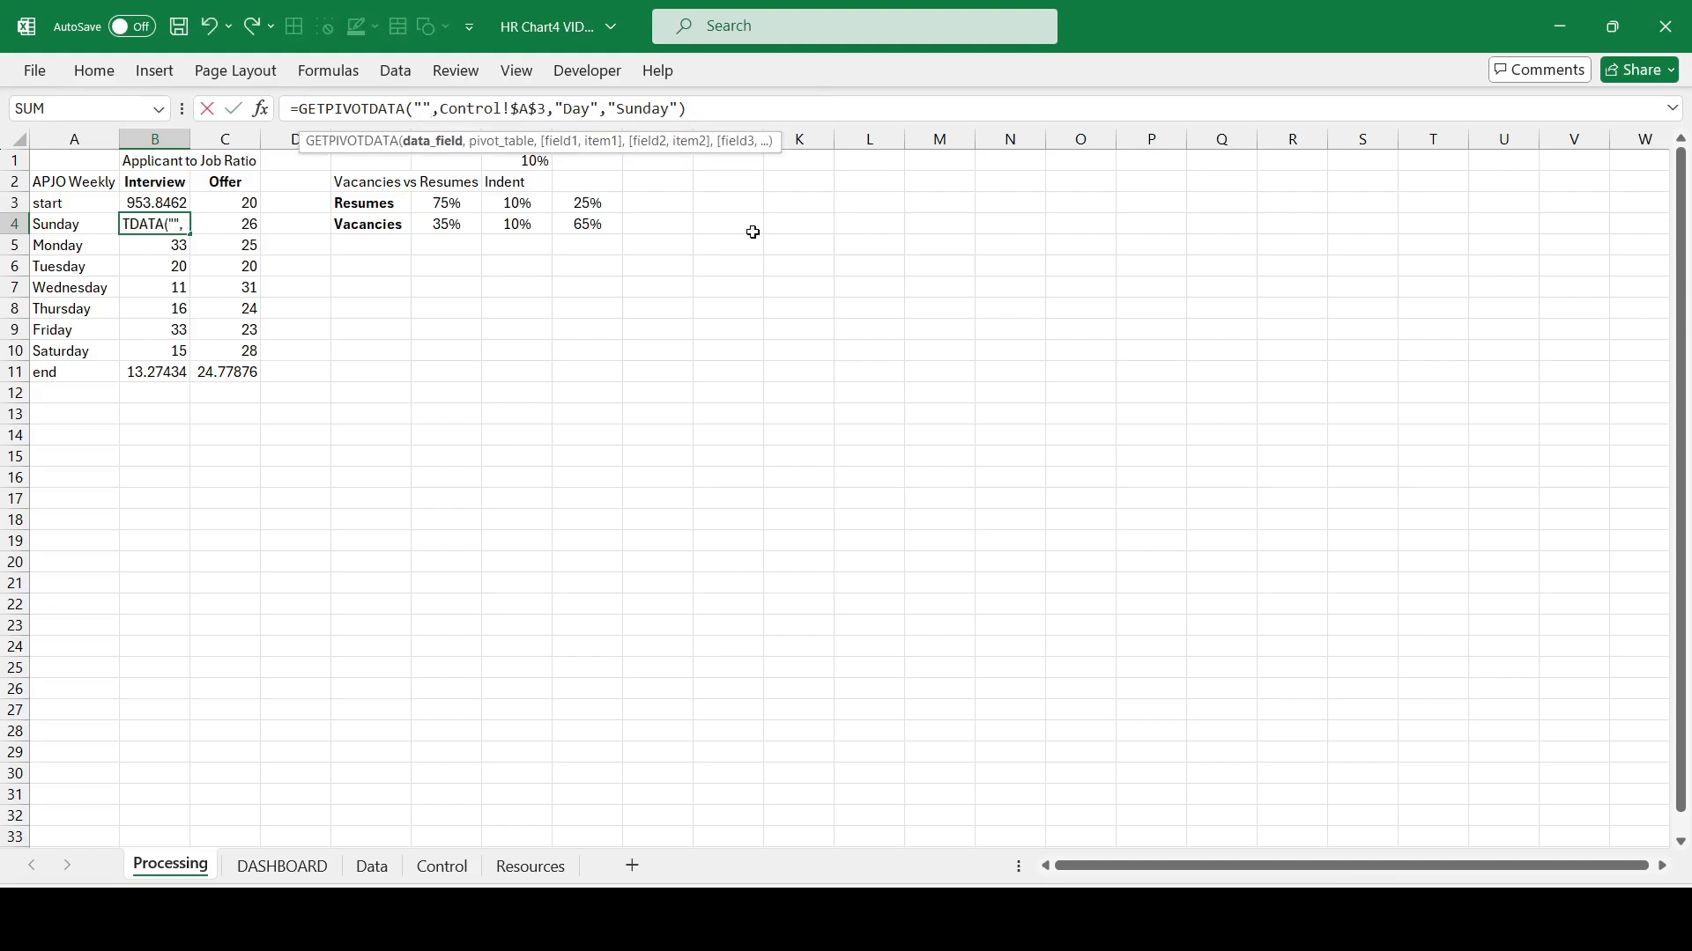
type("&")
left_click(44, 225)
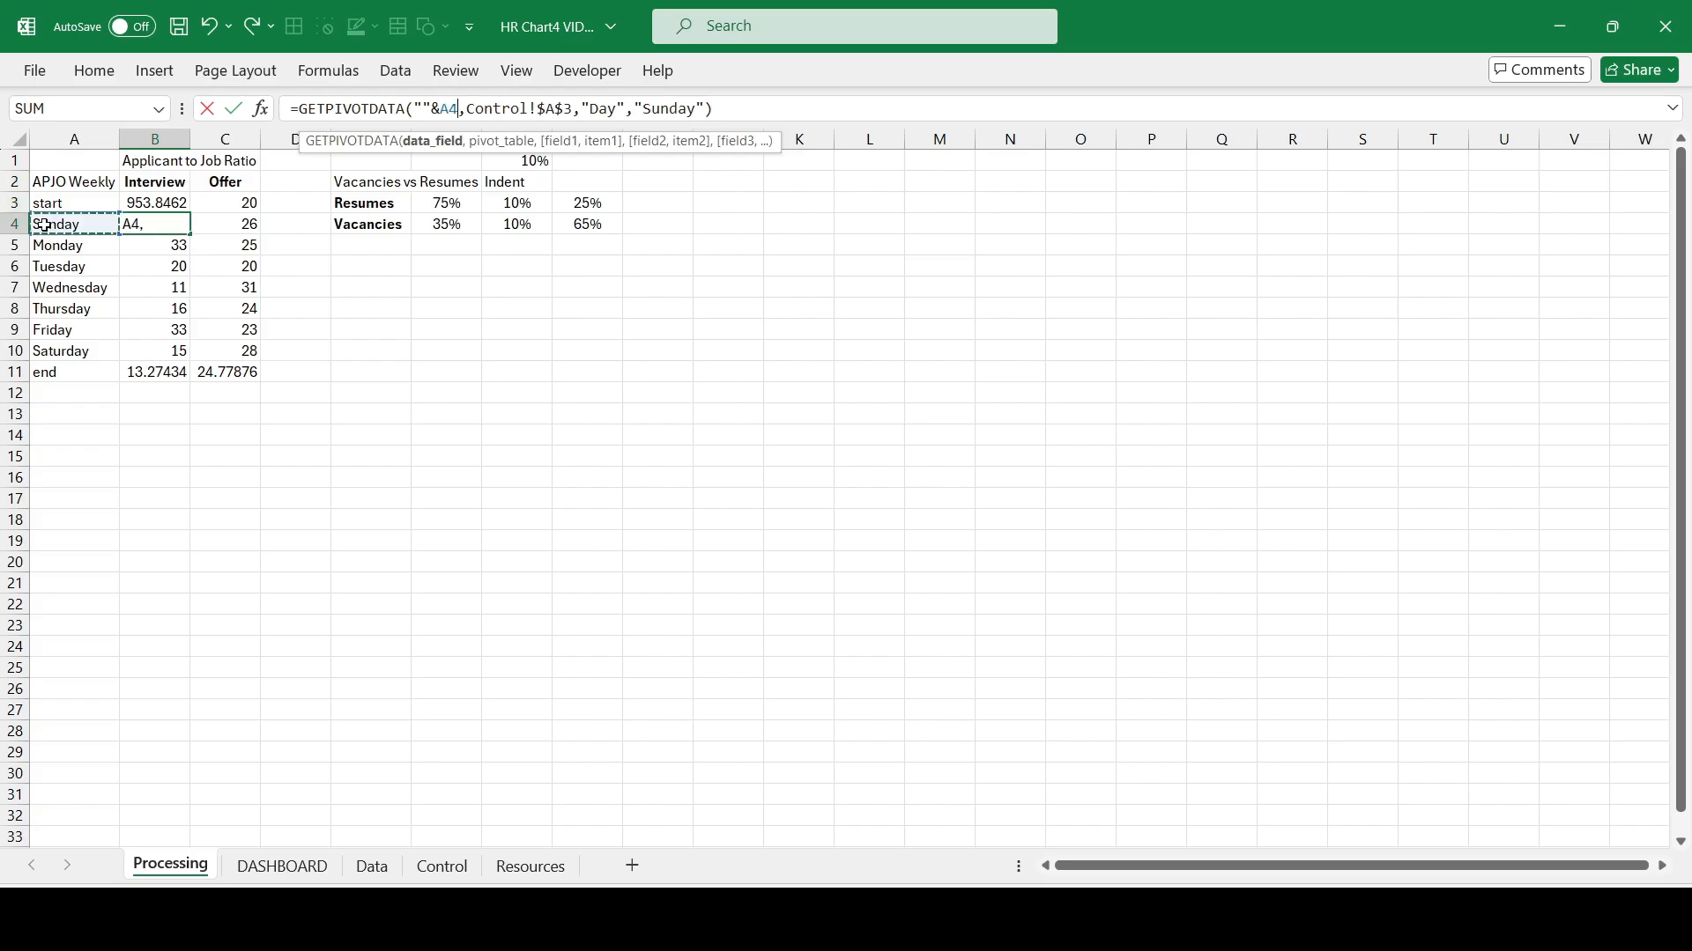
key("F4")
key("F4")
key("F4")
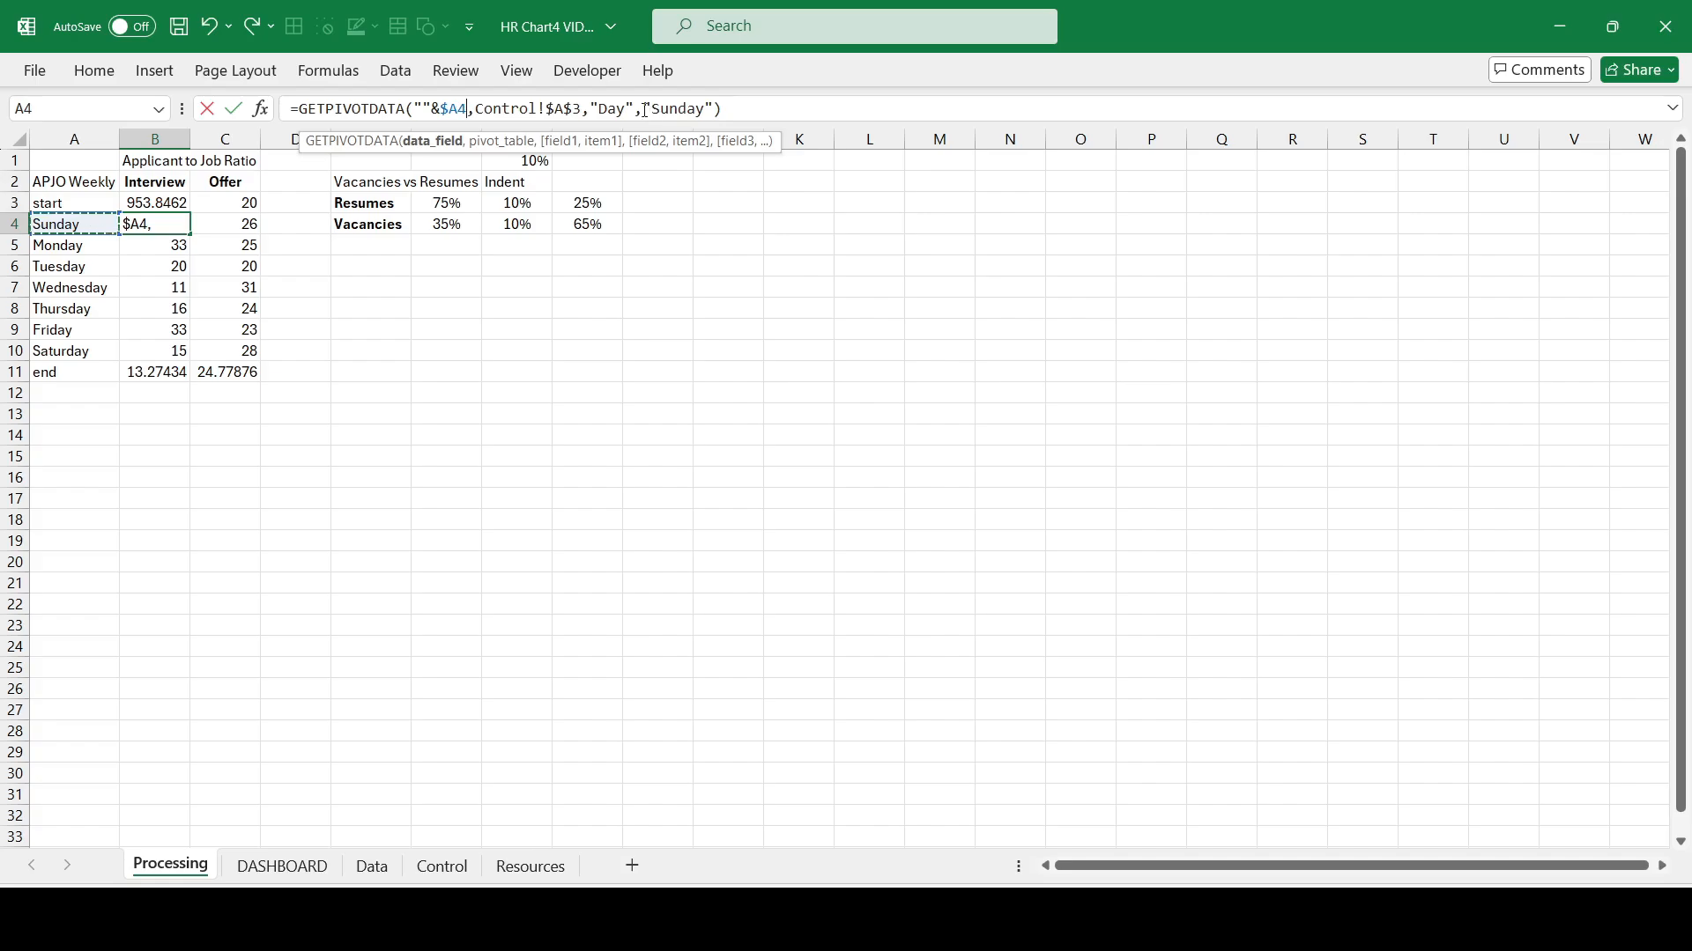
left_click_drag(649, 109, 706, 109)
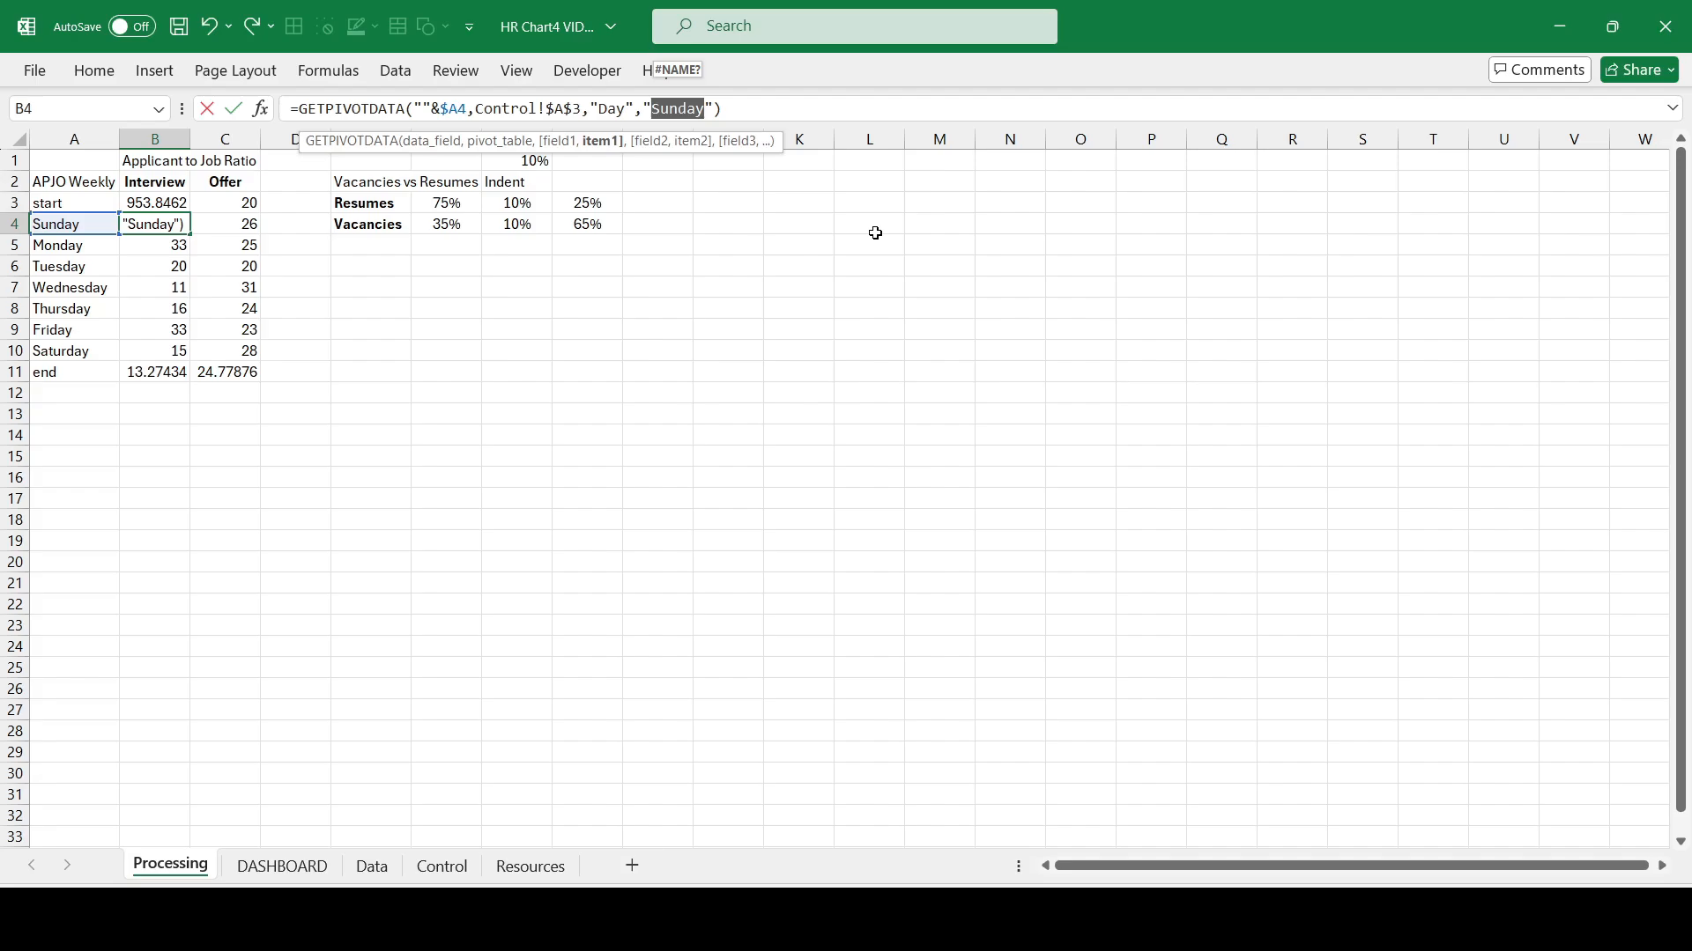
key("Escape")
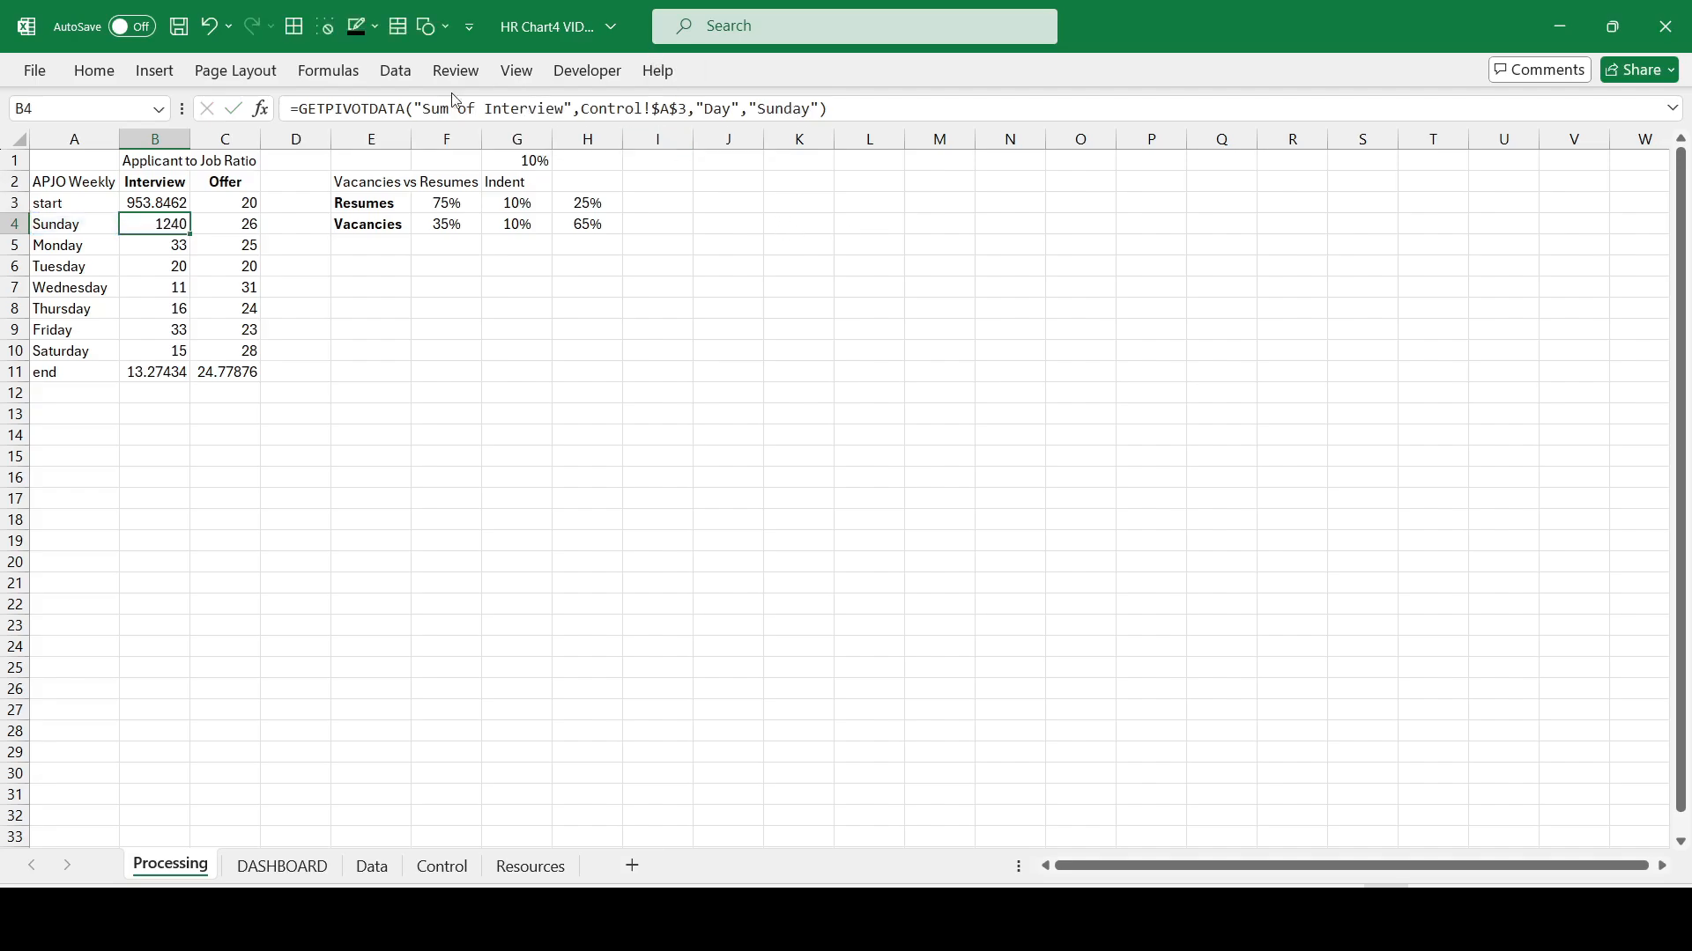
Step: Replace the "Sum of Interview" data field in B4's GETPIVOTDATA formula with a row-locked header reference, ""&B$2
left_click_drag(422, 109, 571, 109)
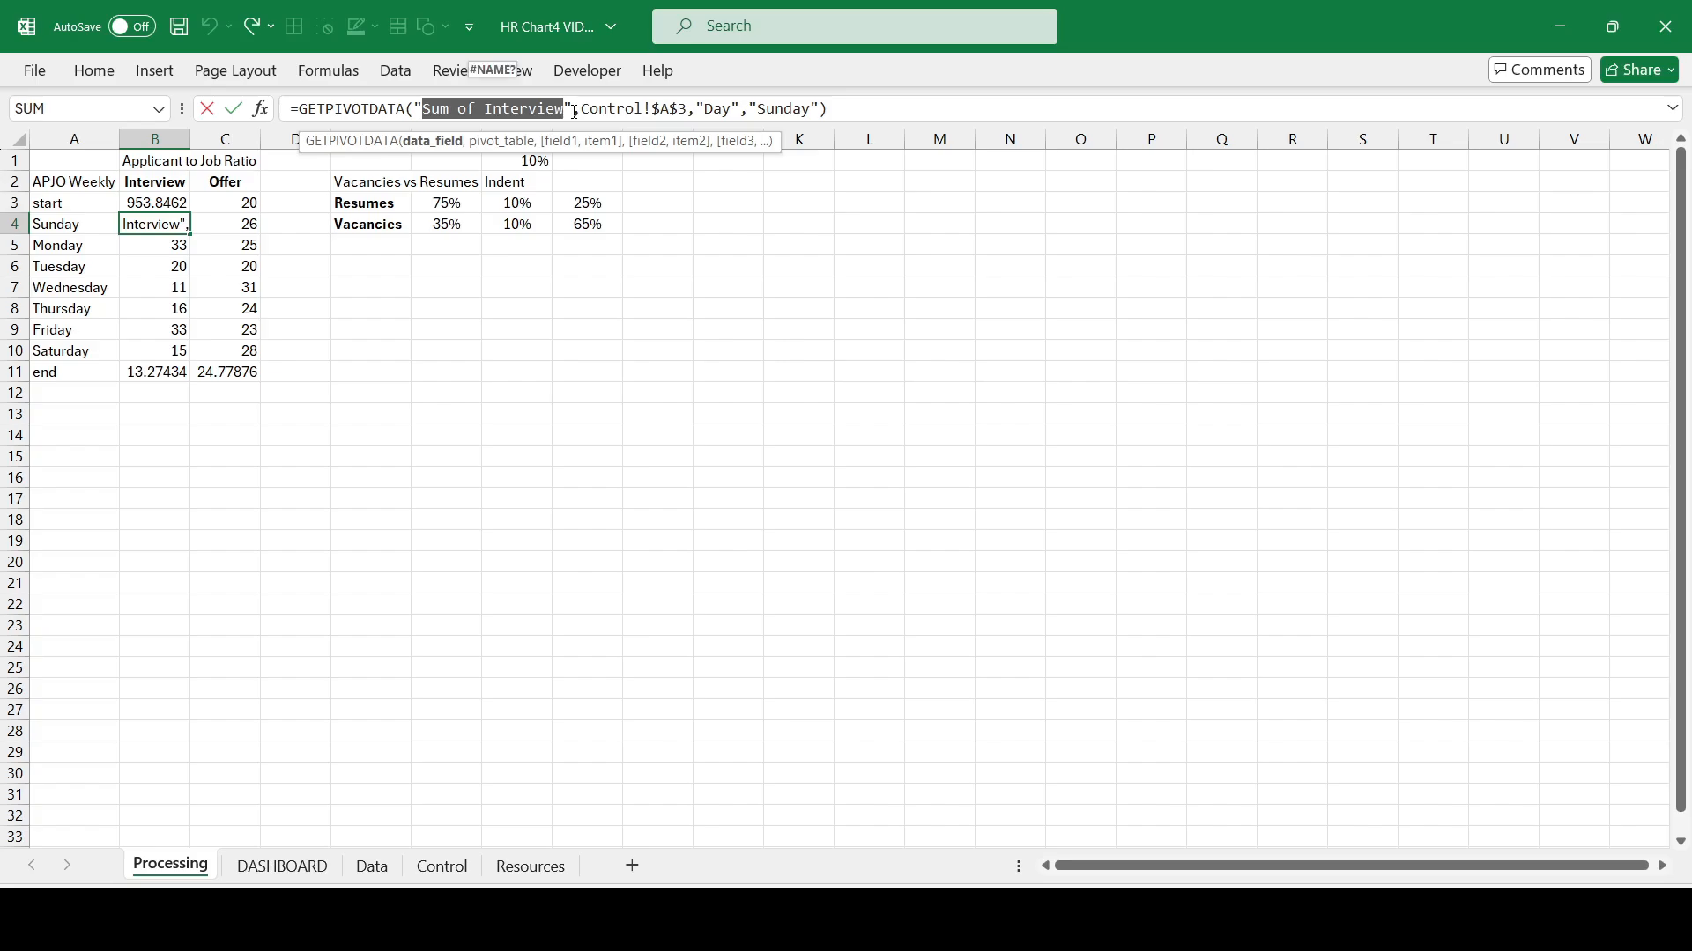
key("BackSpace")
type("&")
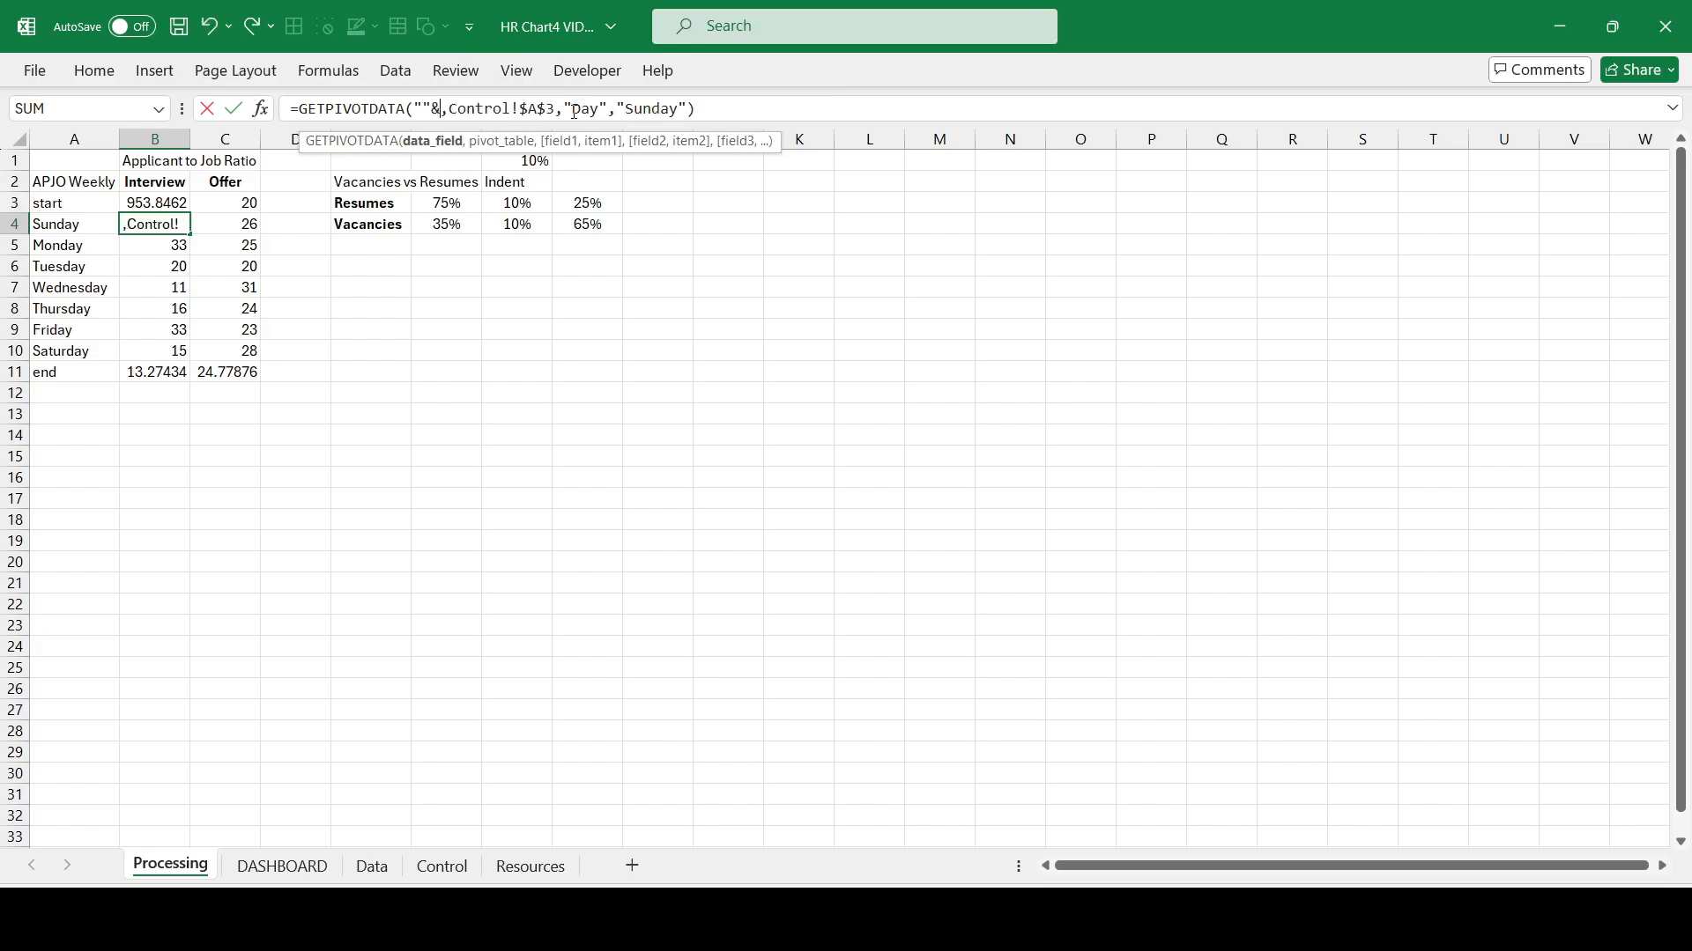
left_click(174, 180)
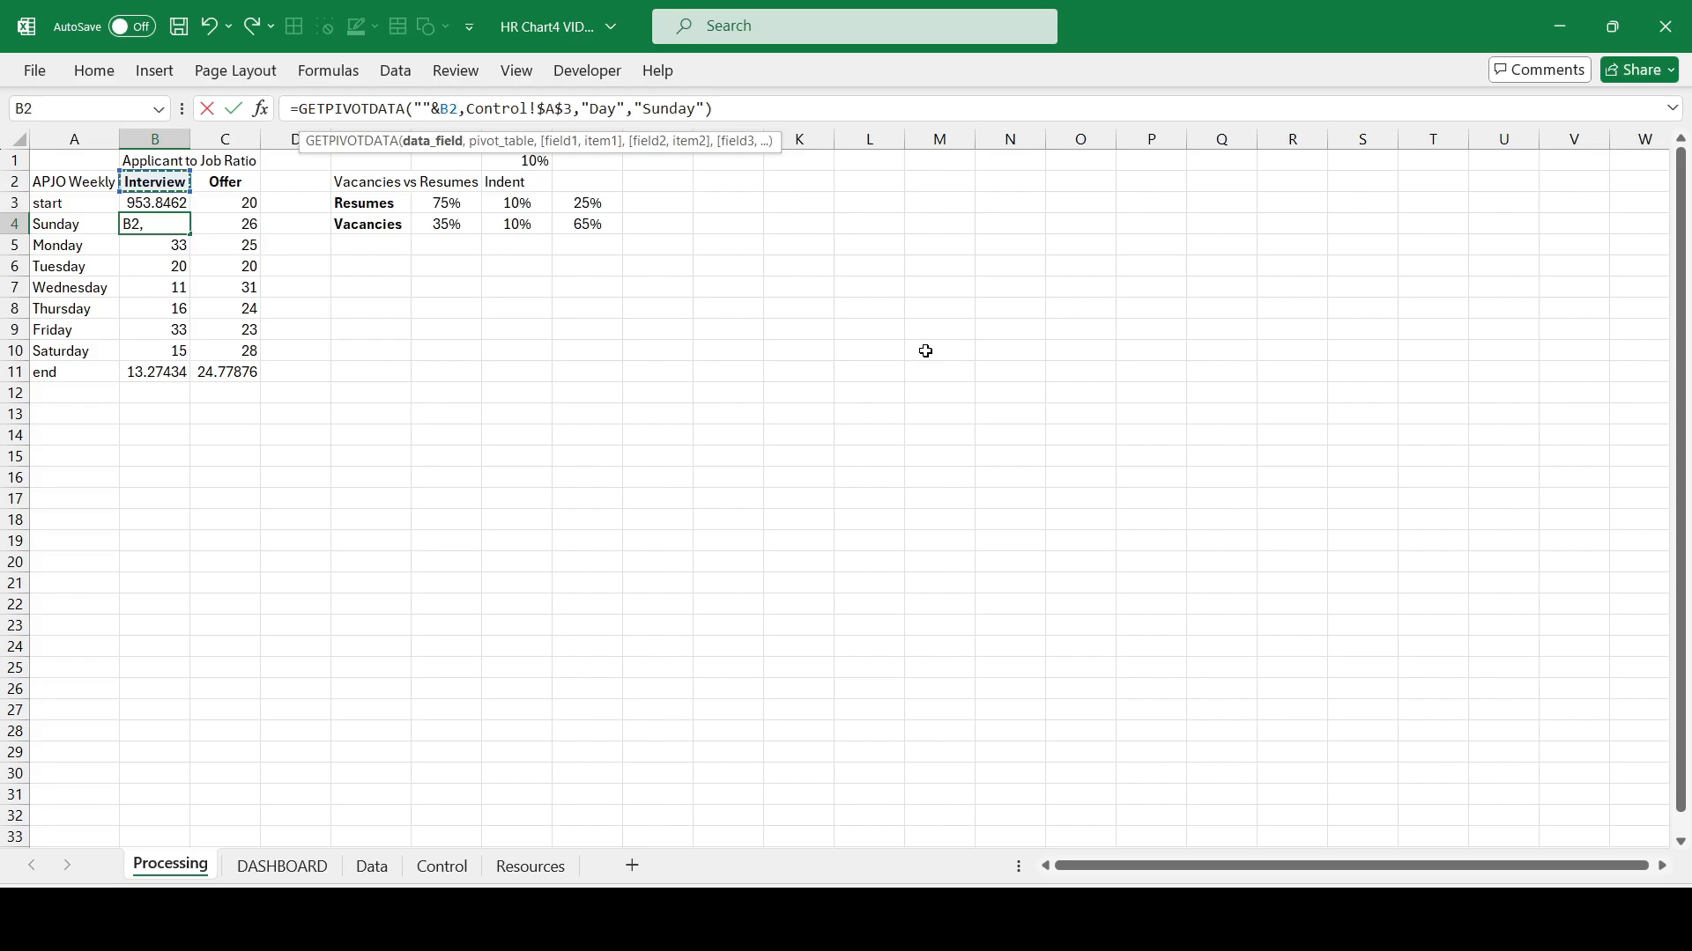
key("F4")
key("F4")
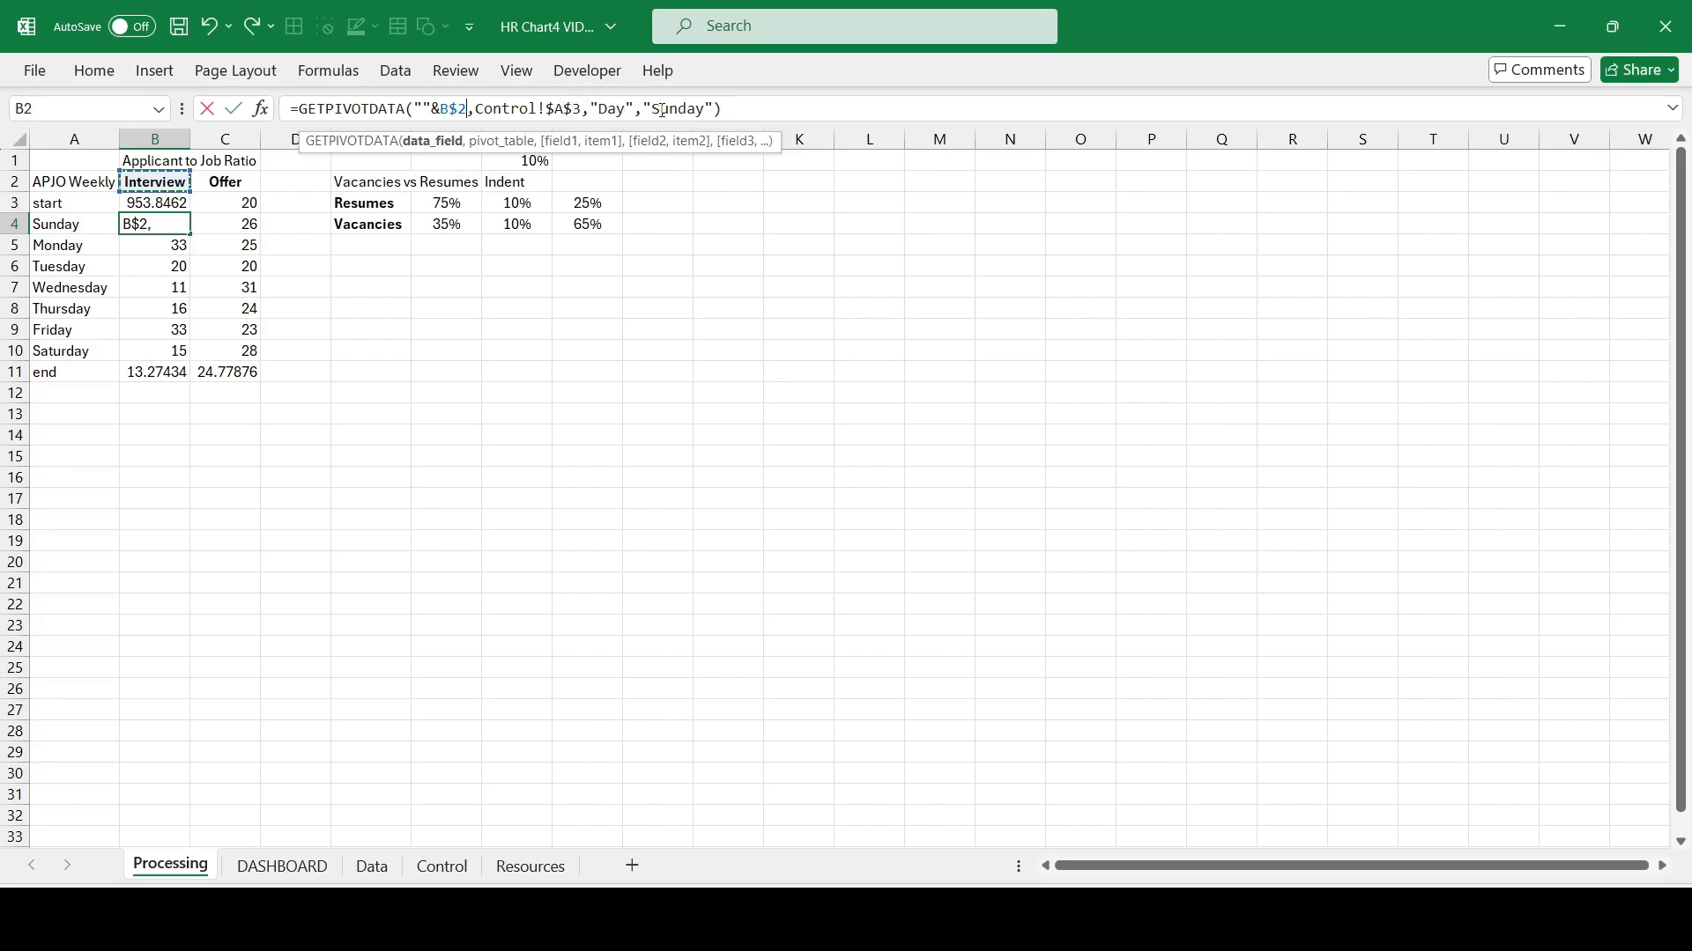
Step: Replace the "Sunday" item in B4's GETPIVOTDATA formula with the column-locked day reference ""&$A4 and commit the formula
left_click_drag(662, 109, 707, 109)
key("BackSpace")
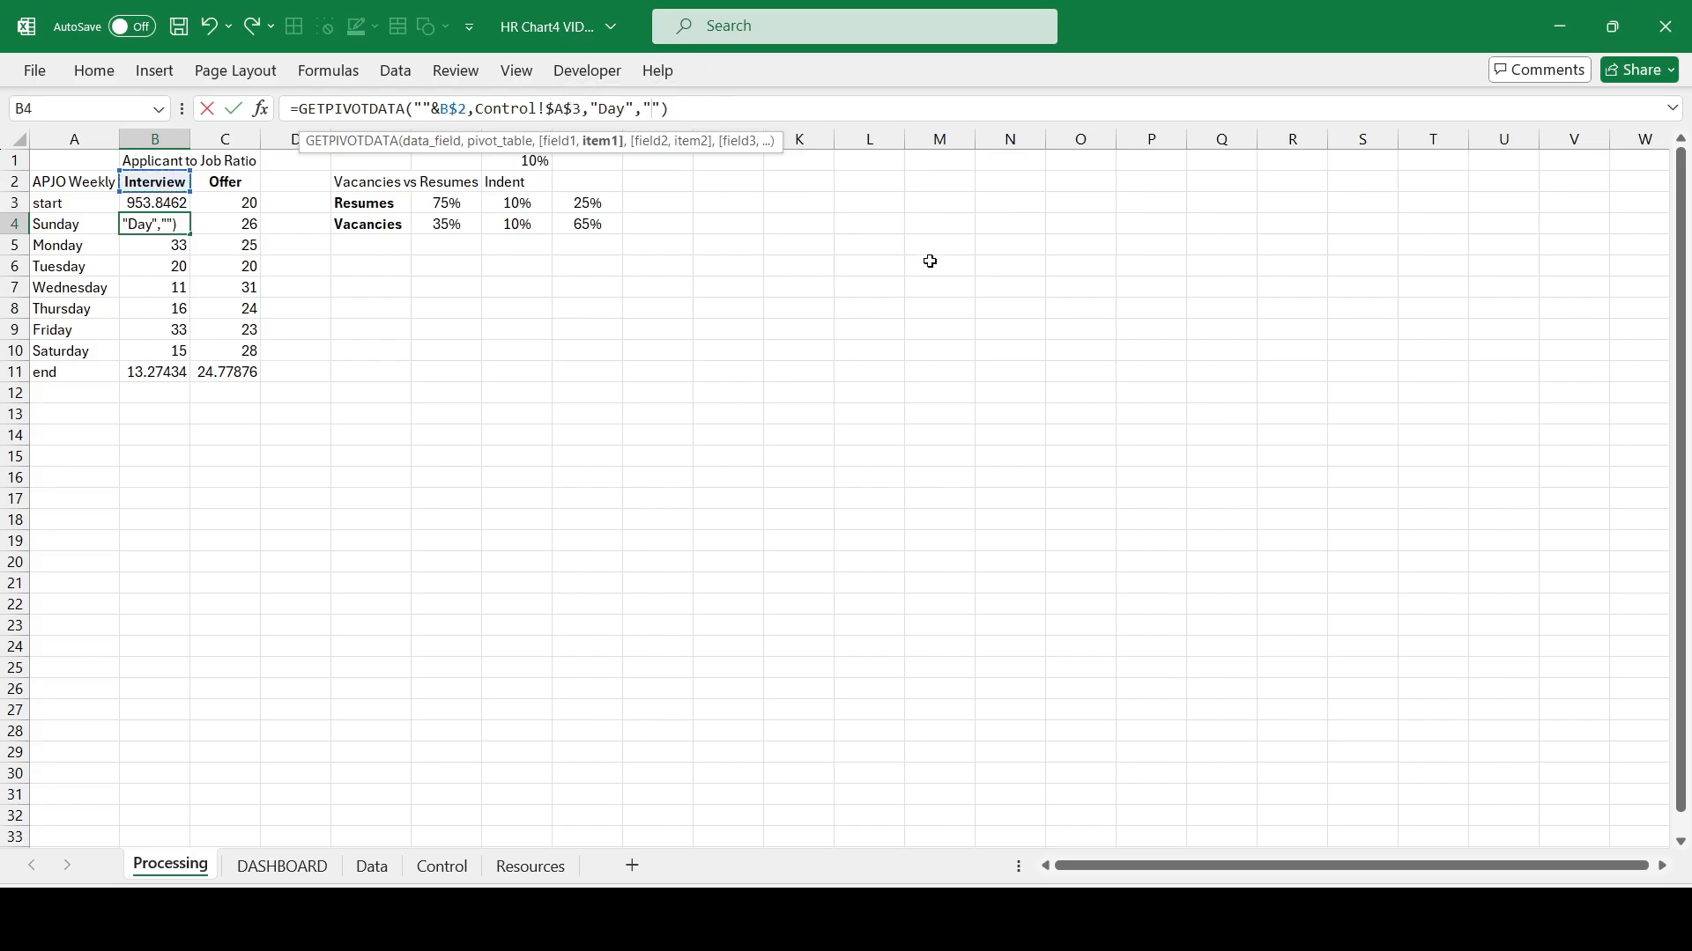
type("&")
left_click(56, 224)
key("F4")
key("F4")
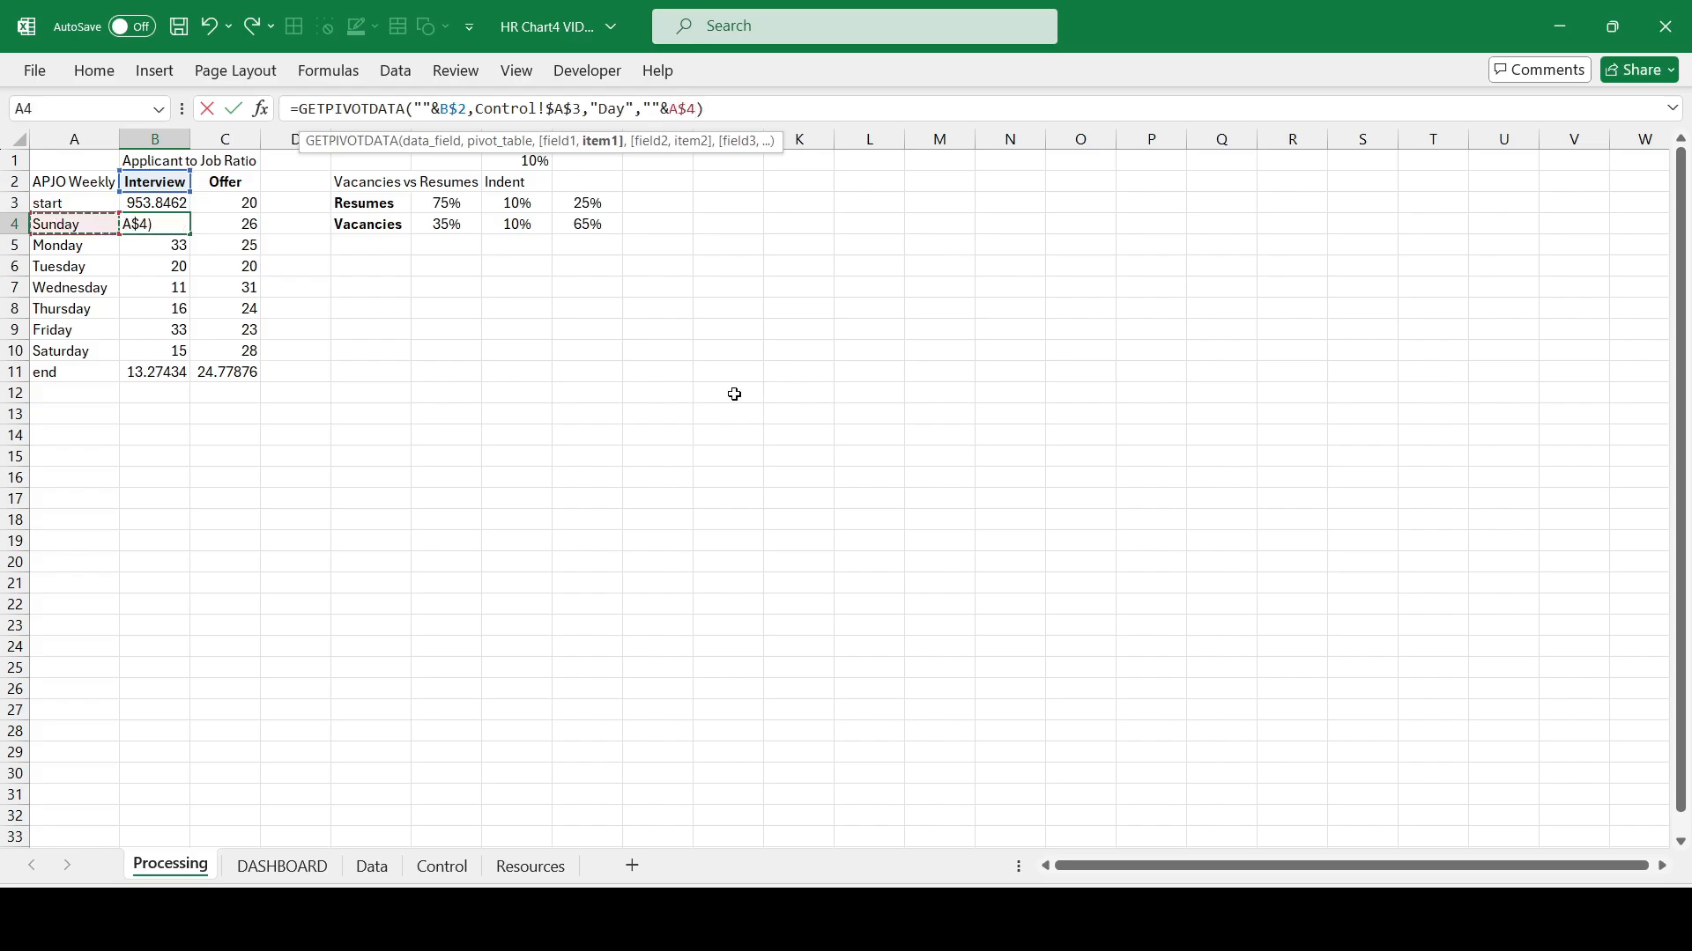
key("F4")
key("Return")
key("Up")
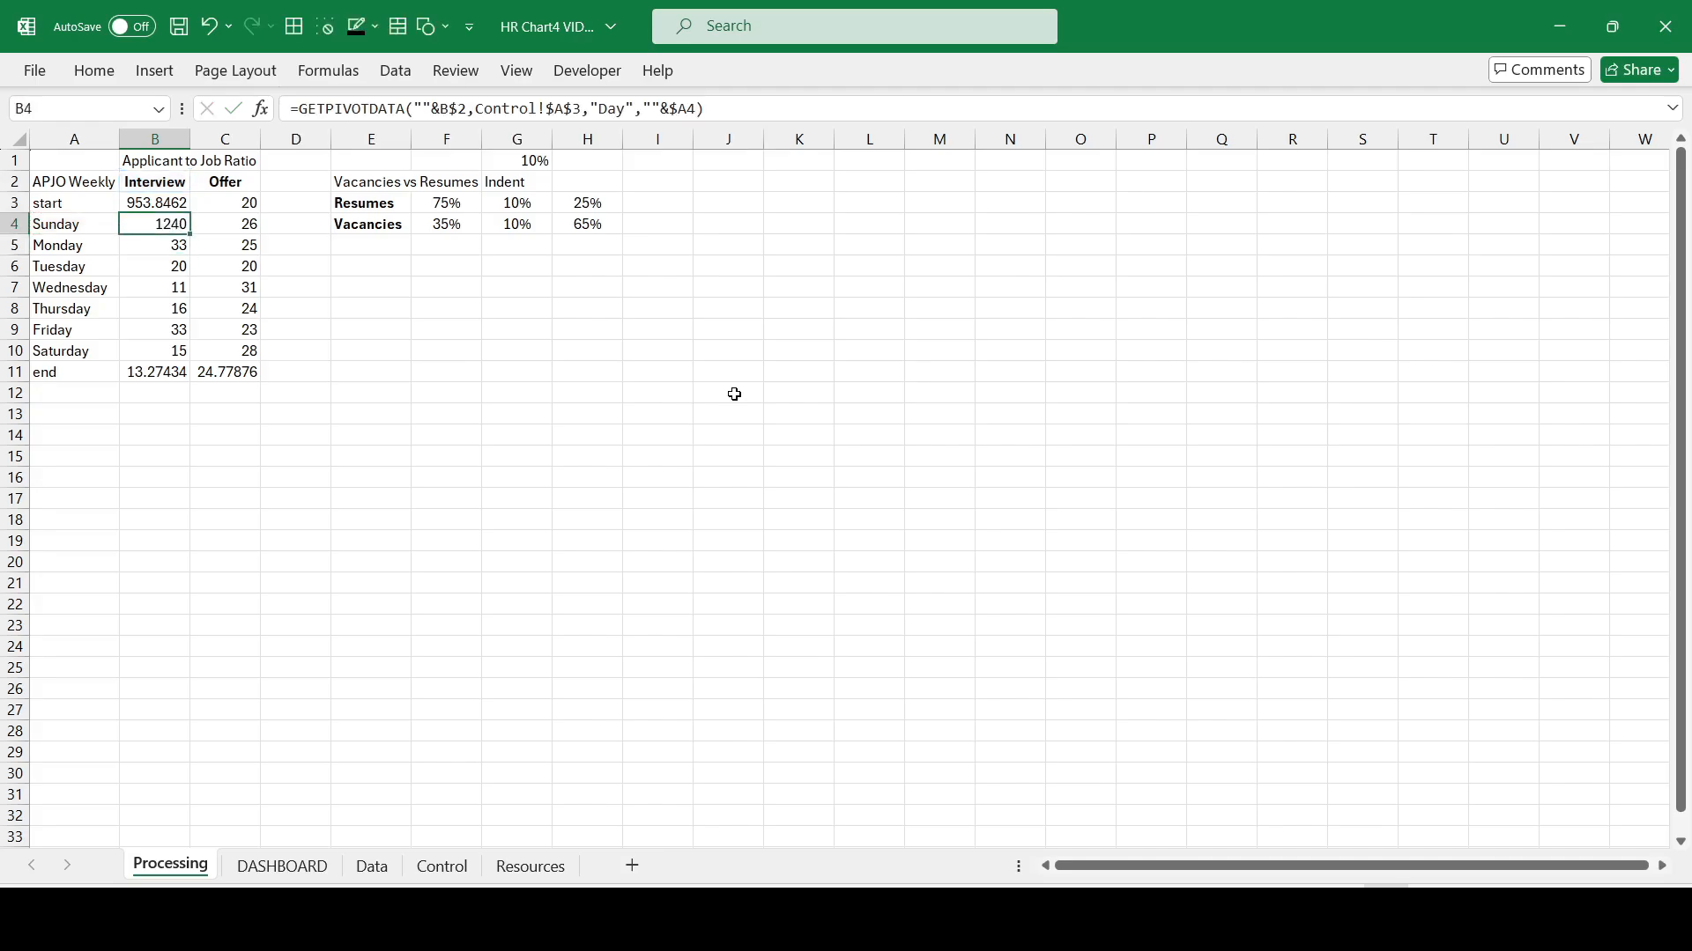
Step: Wrap B4's formula in IFERROR with a fallback of 0 and fill it across the Interview and Offer range B4:C10
left_click(291, 119)
type("IFERROR(")
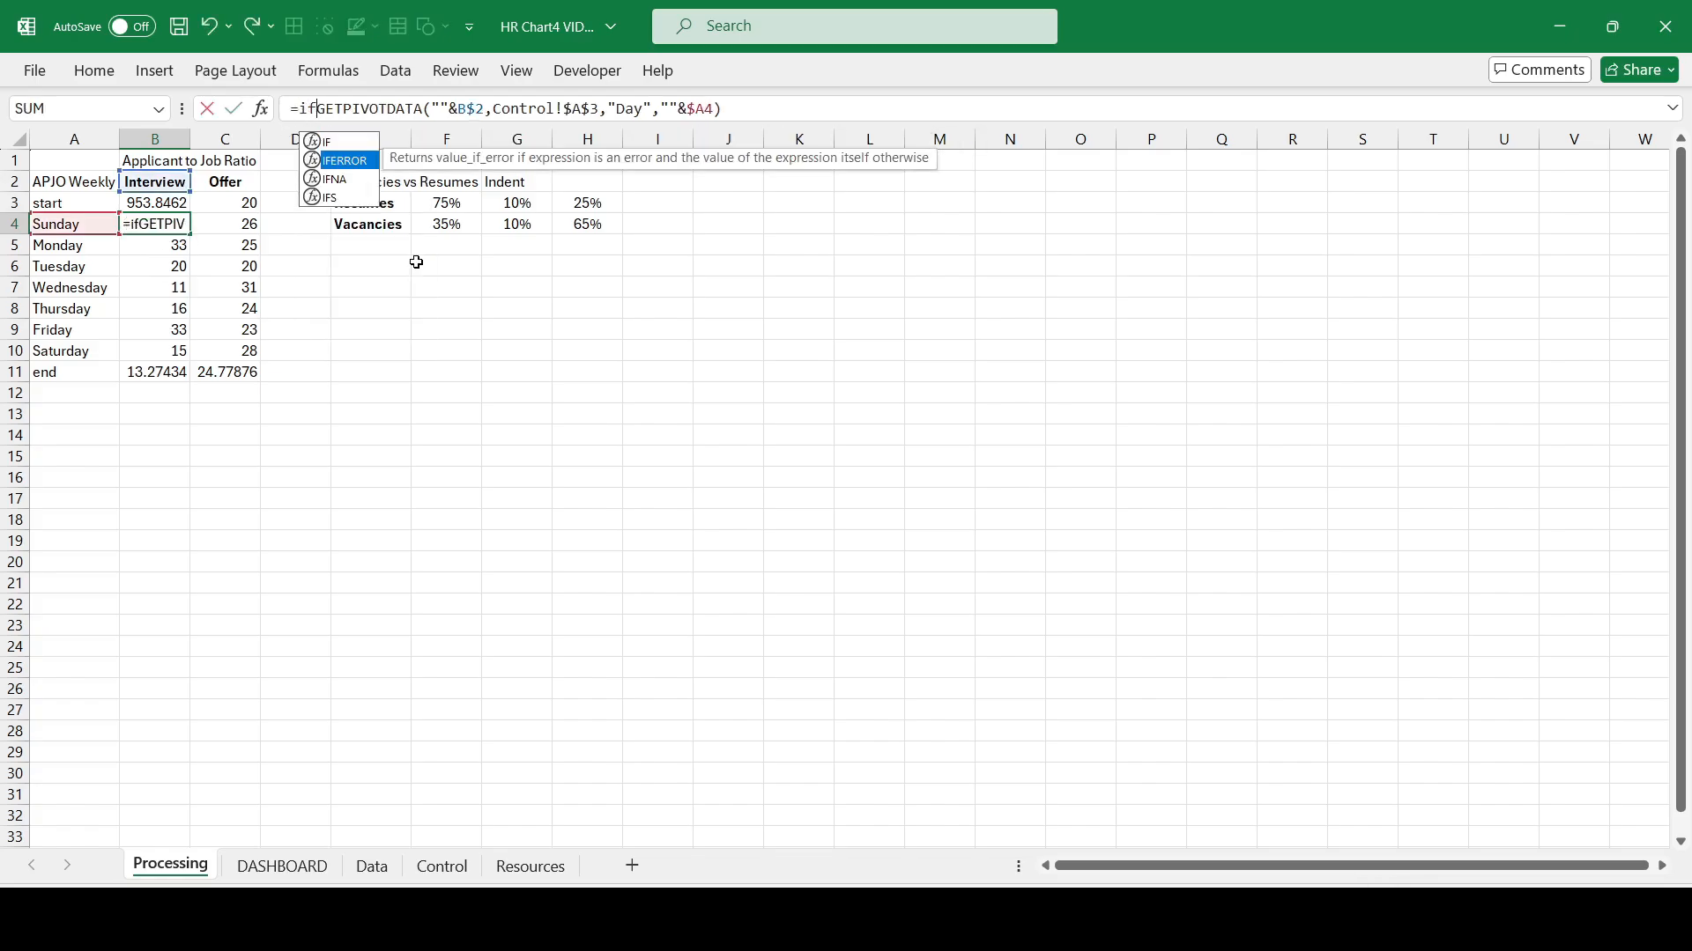
type(",")
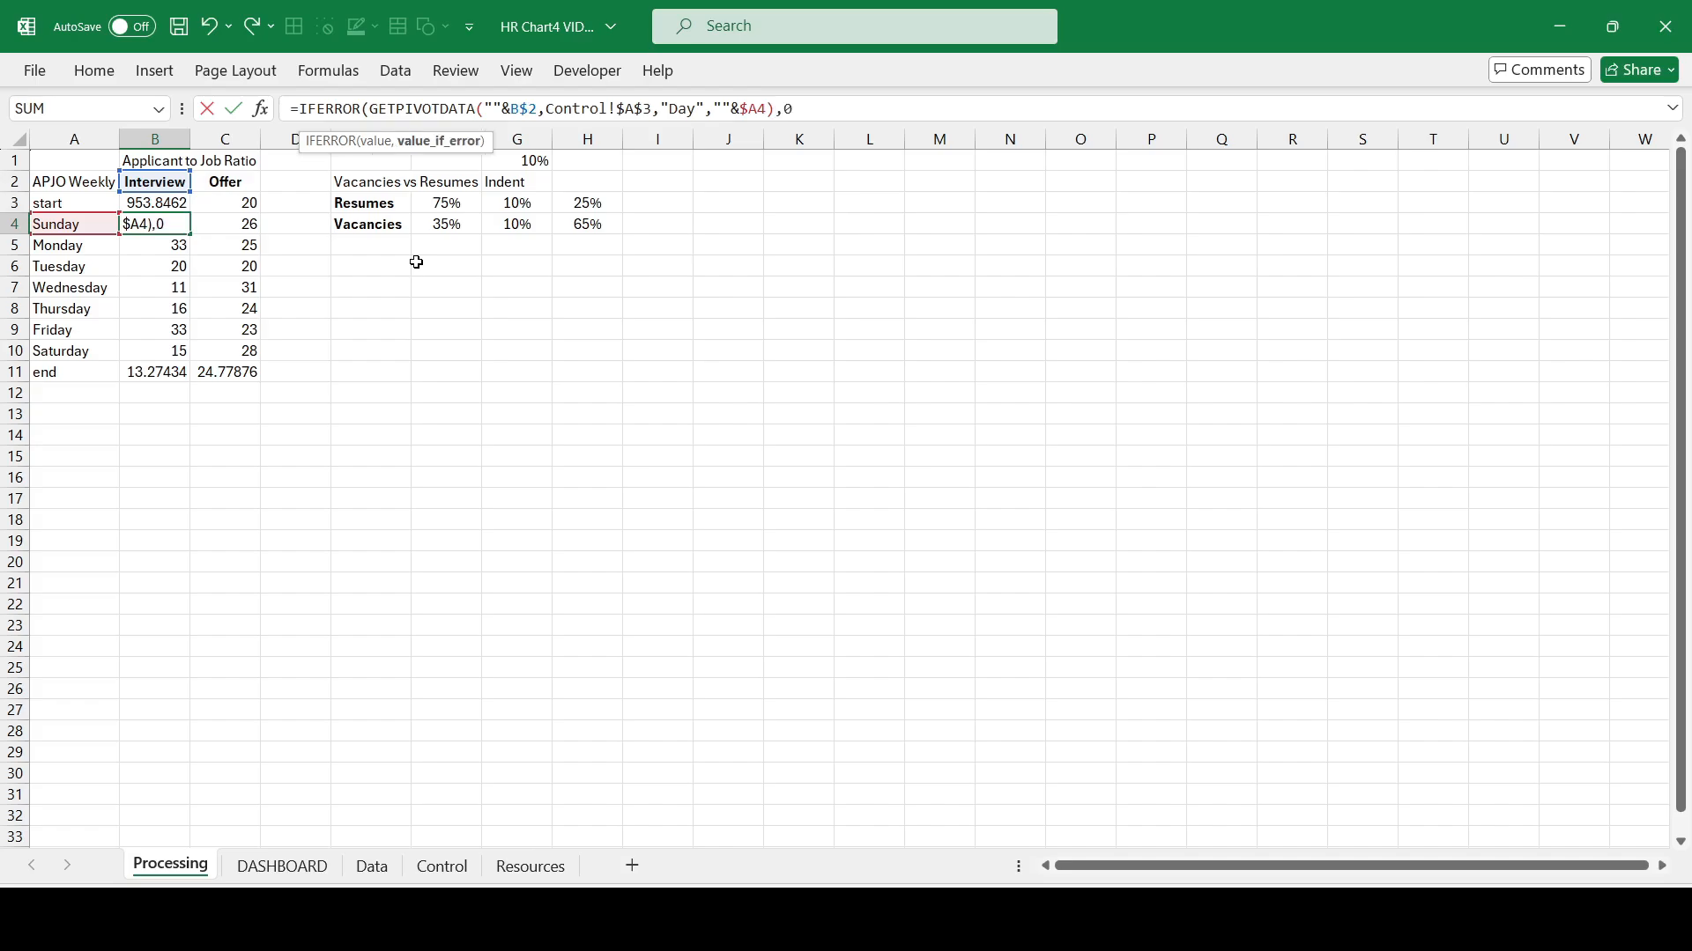
type("0)")
key("ctrl+Return")
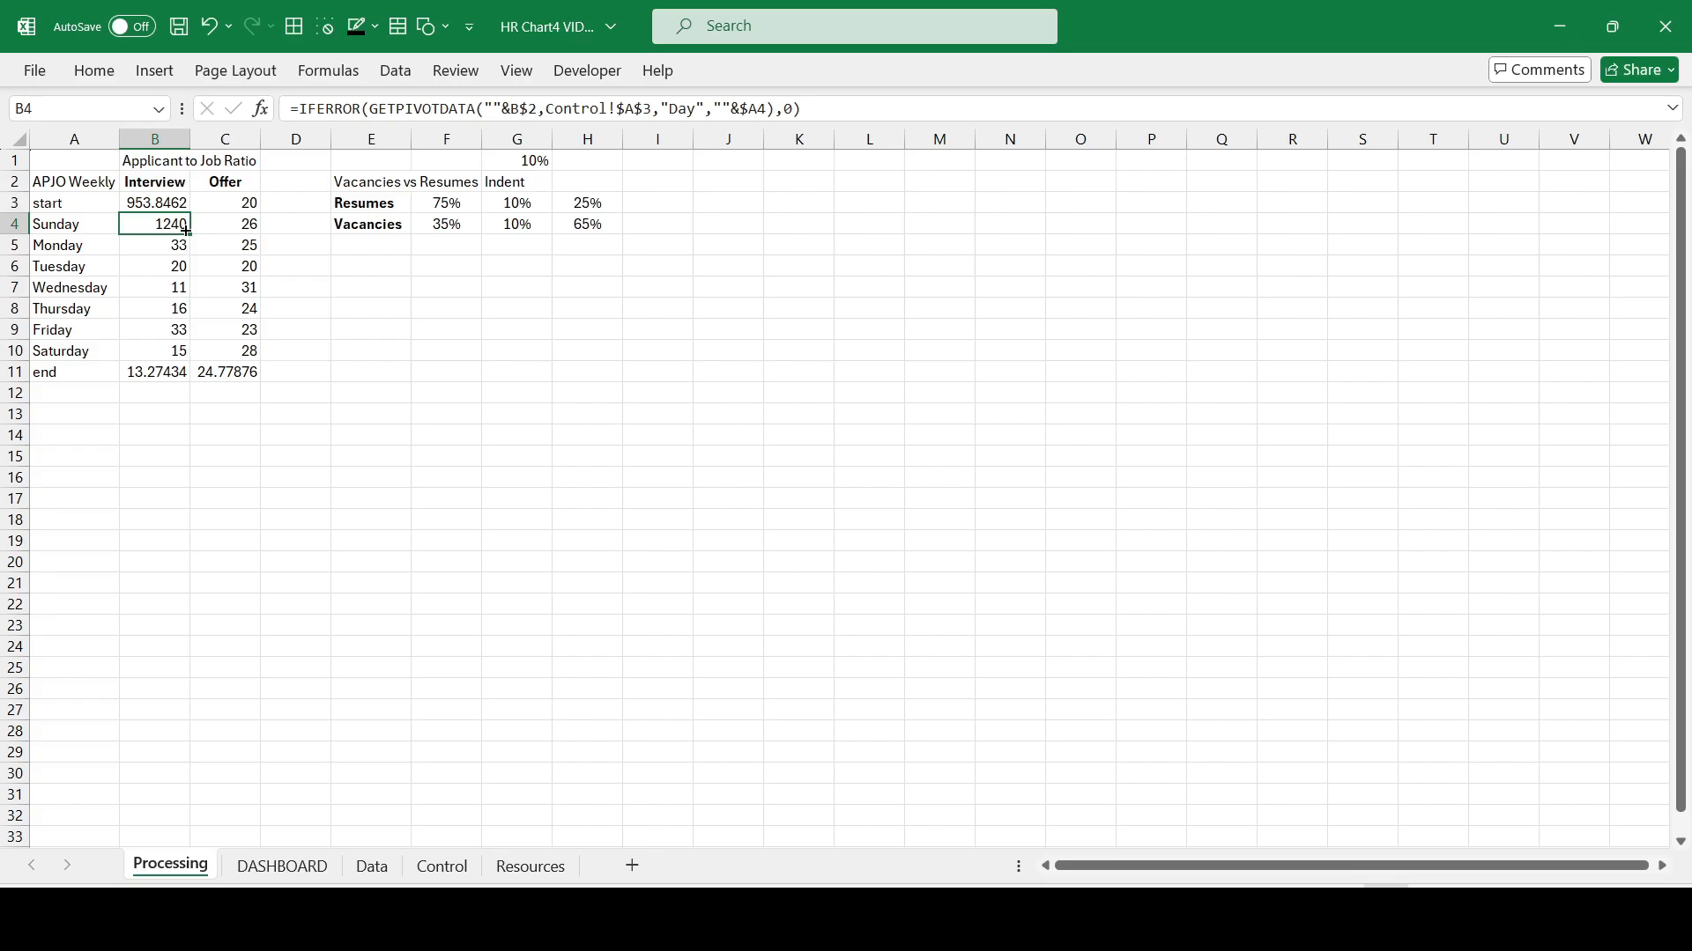
left_click_drag(185, 231, 252, 361)
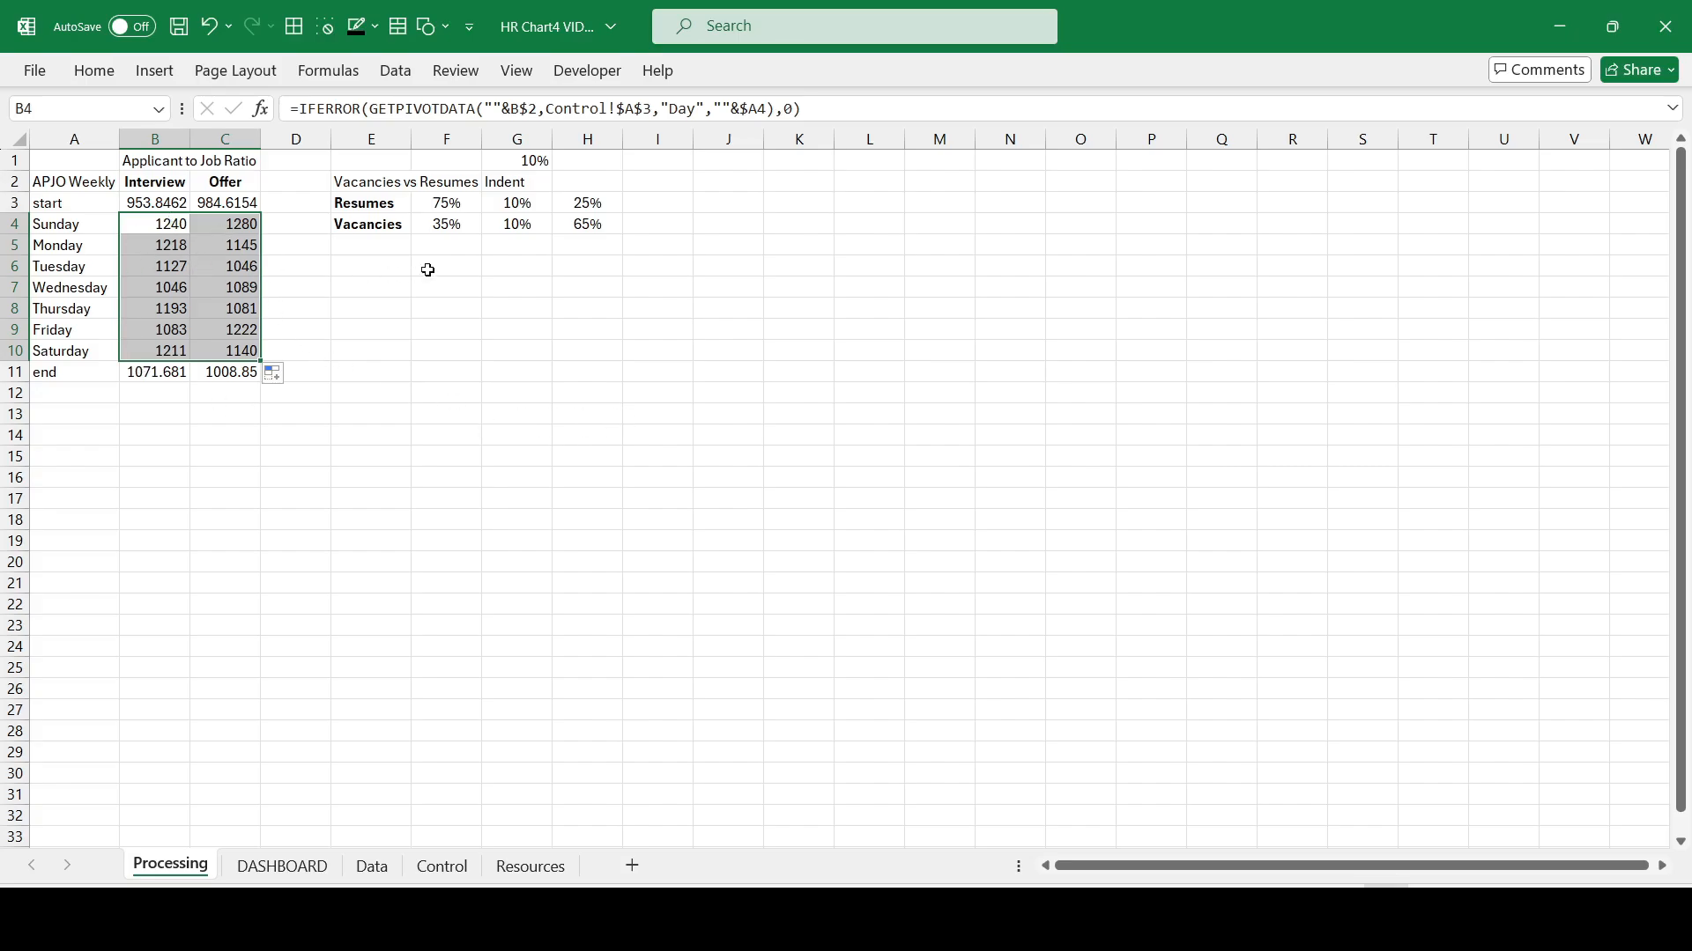
Step: Set Resumes cell F3 to the day PivotTable's Sum of Resumes grand total divided by the month PivotTable's on the Control sheet
left_click(433, 206)
double_click(348, 111)
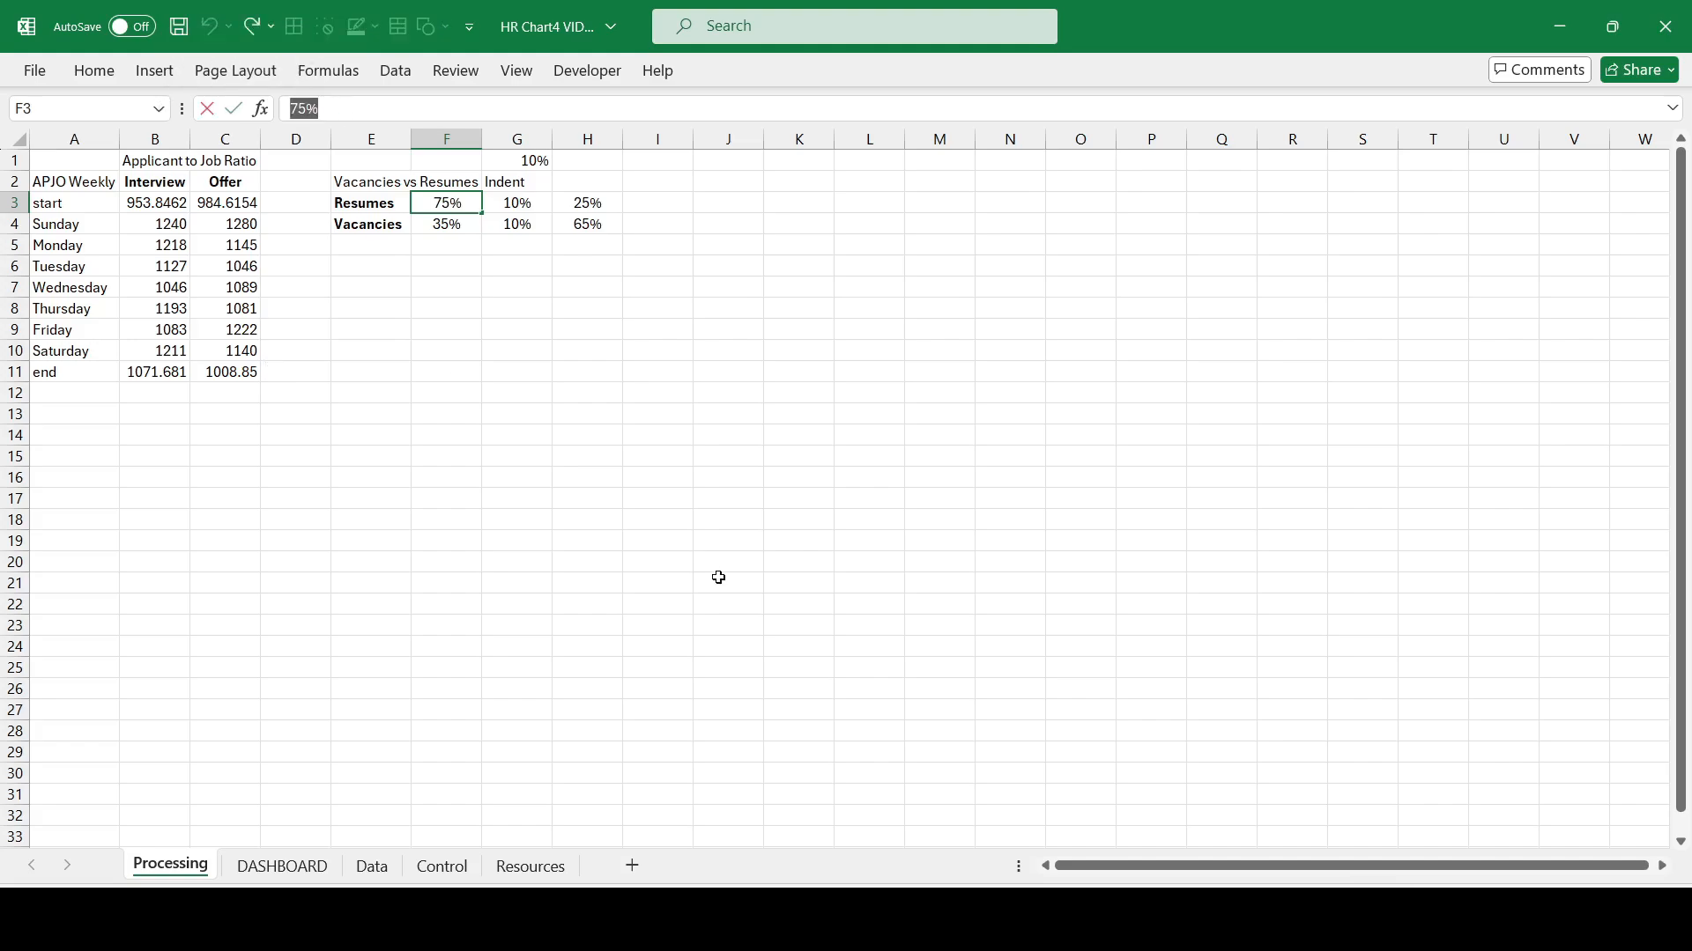
type("=")
left_click(441, 868)
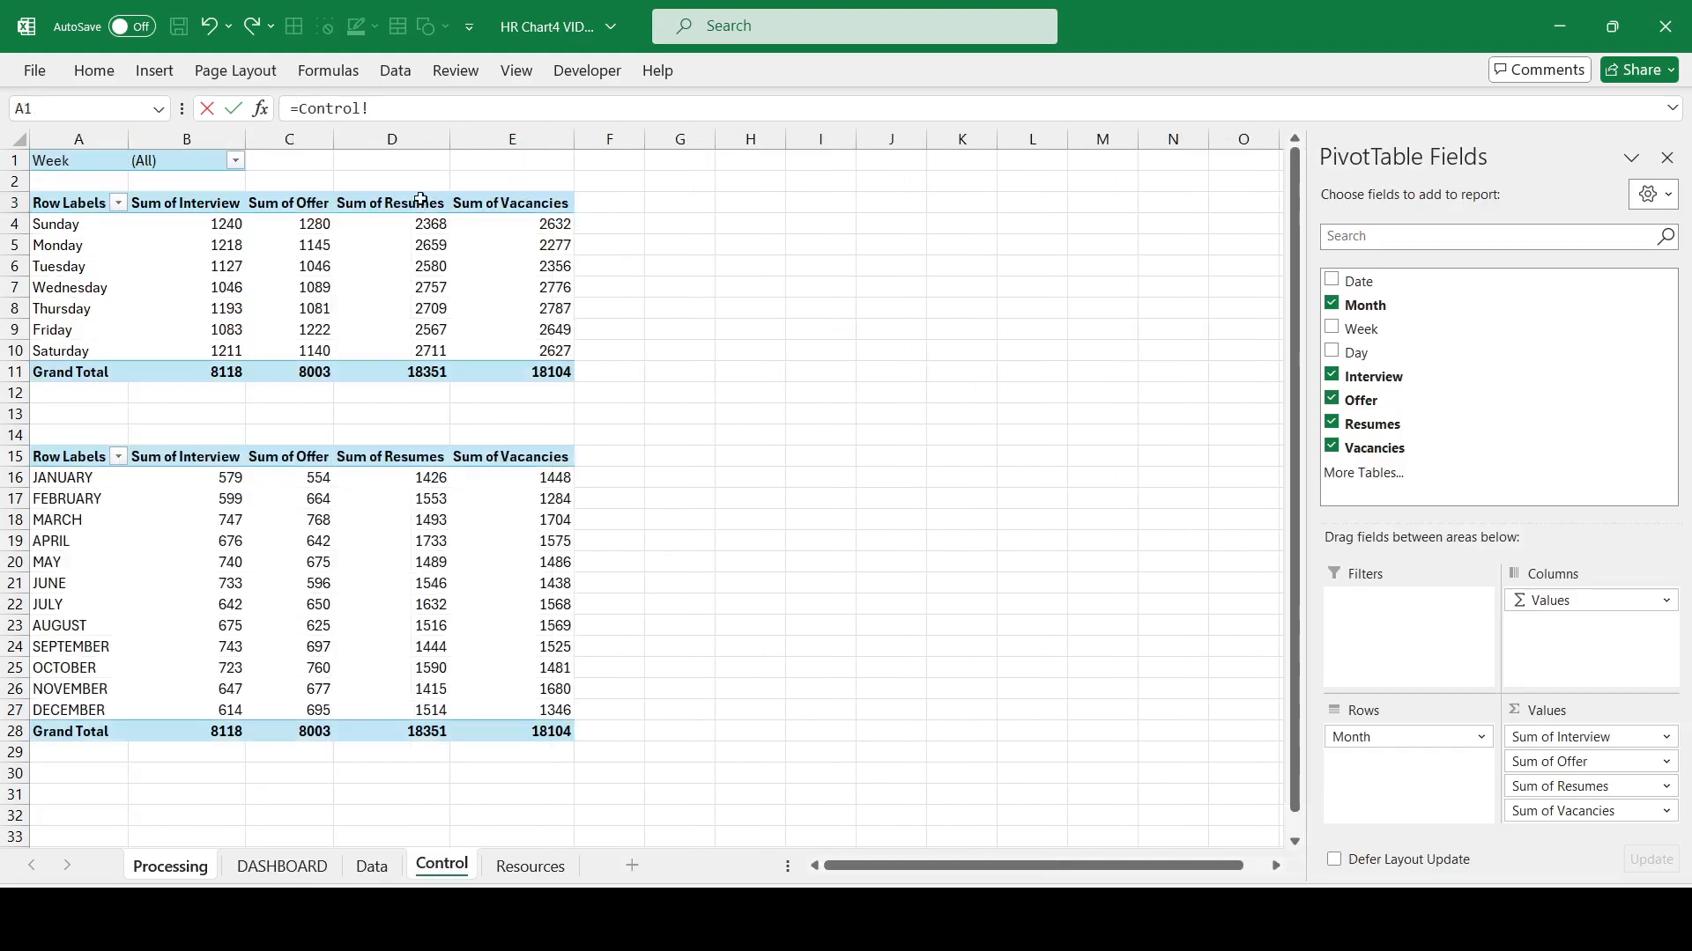
left_click(410, 373)
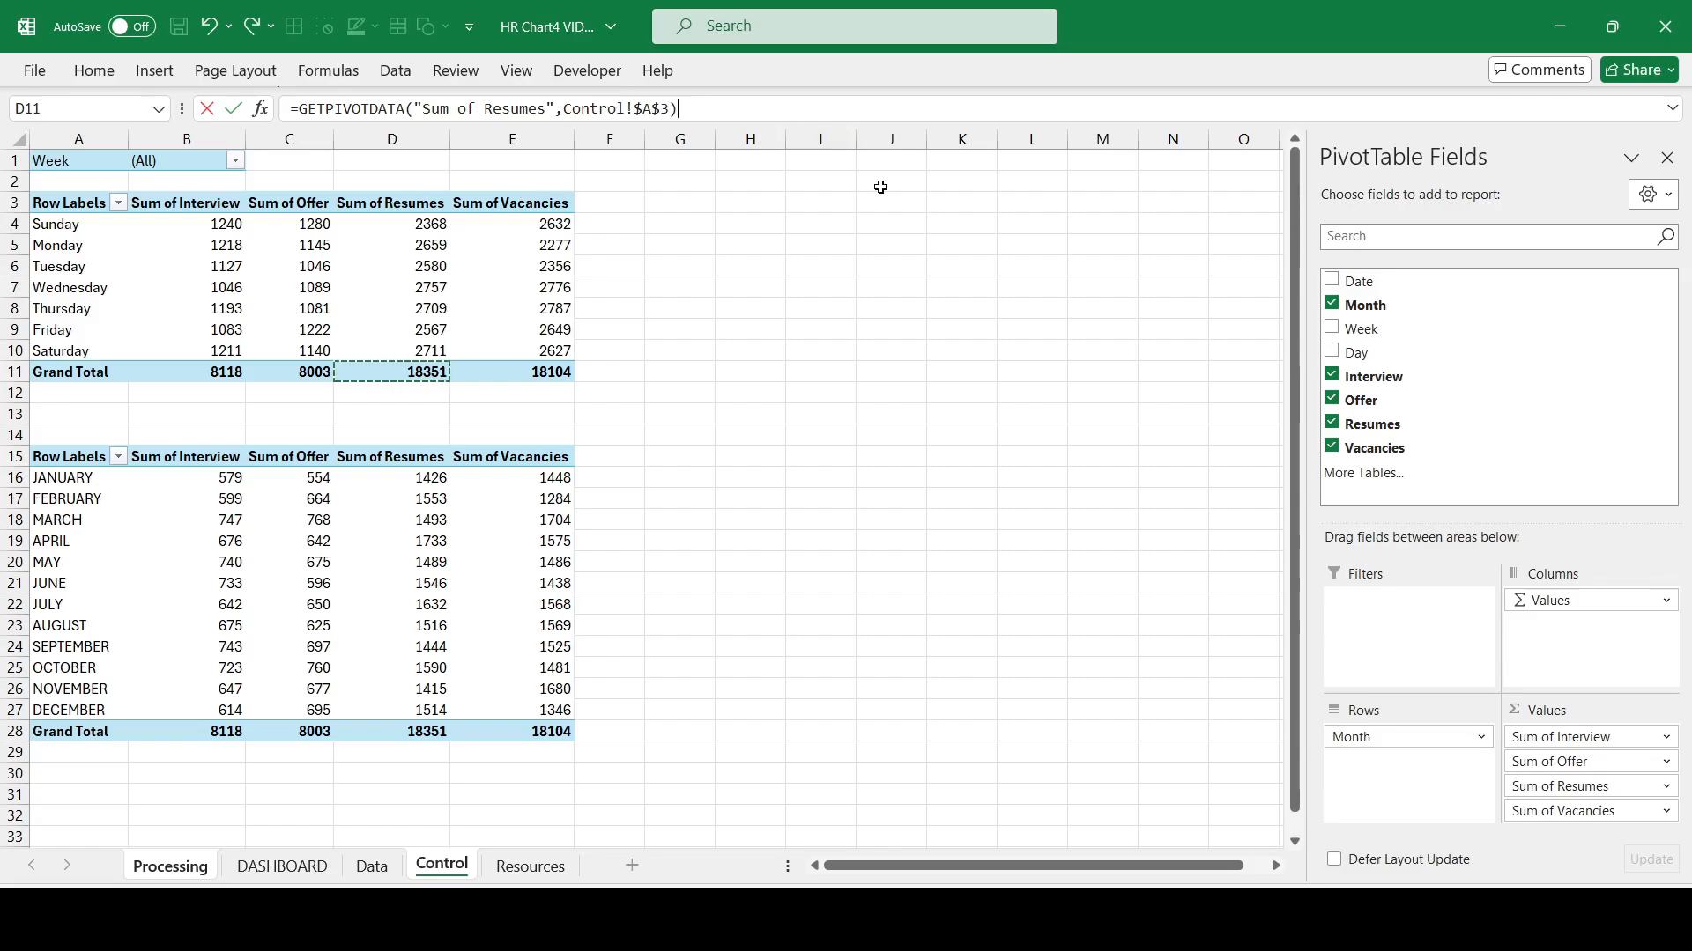
type("/")
left_click(419, 728)
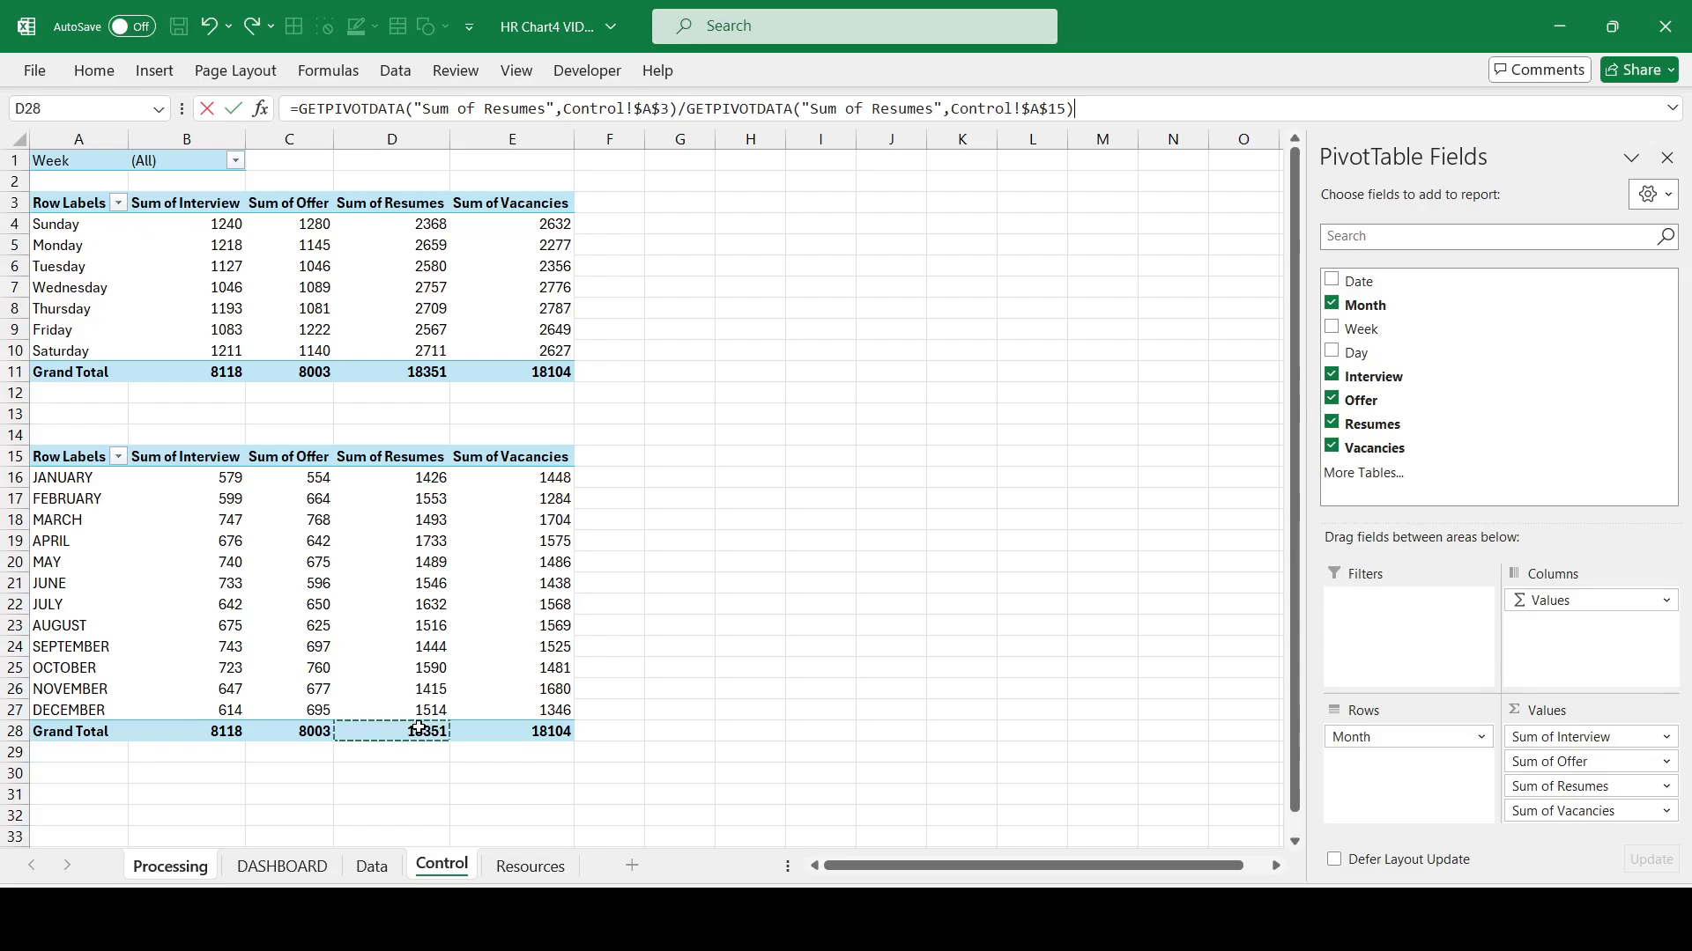
key("Return")
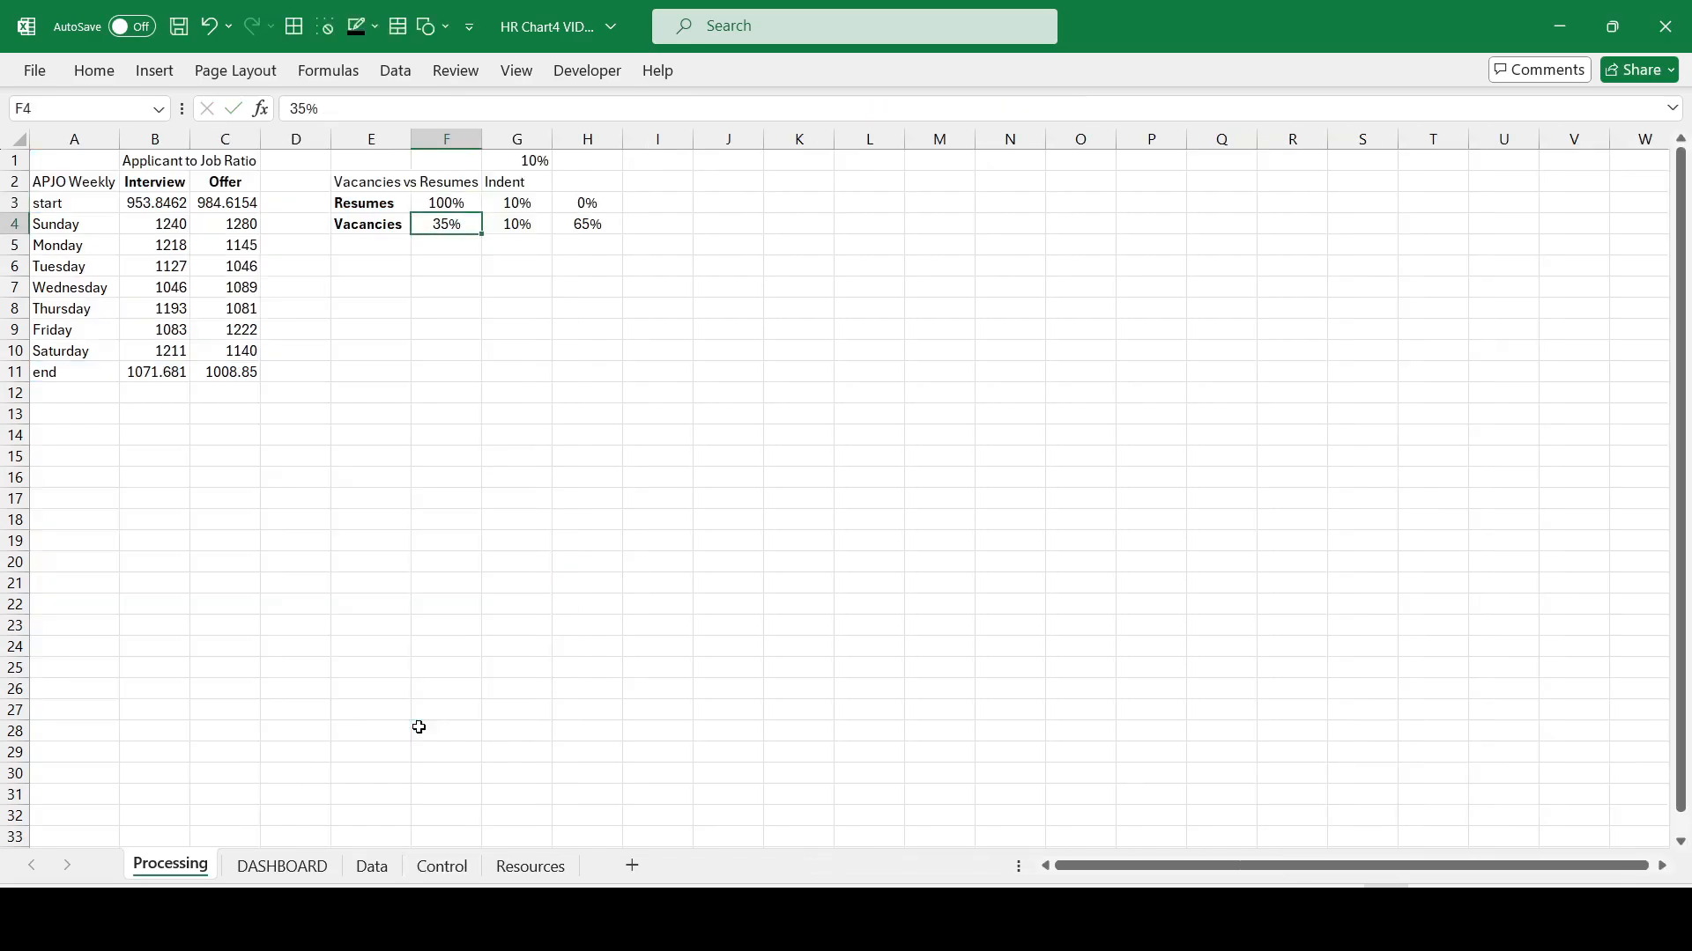
Step: Set Vacancies cell F4 to the day PivotTable's Sum of Vacancies grand total divided by the month PivotTable's
type("=")
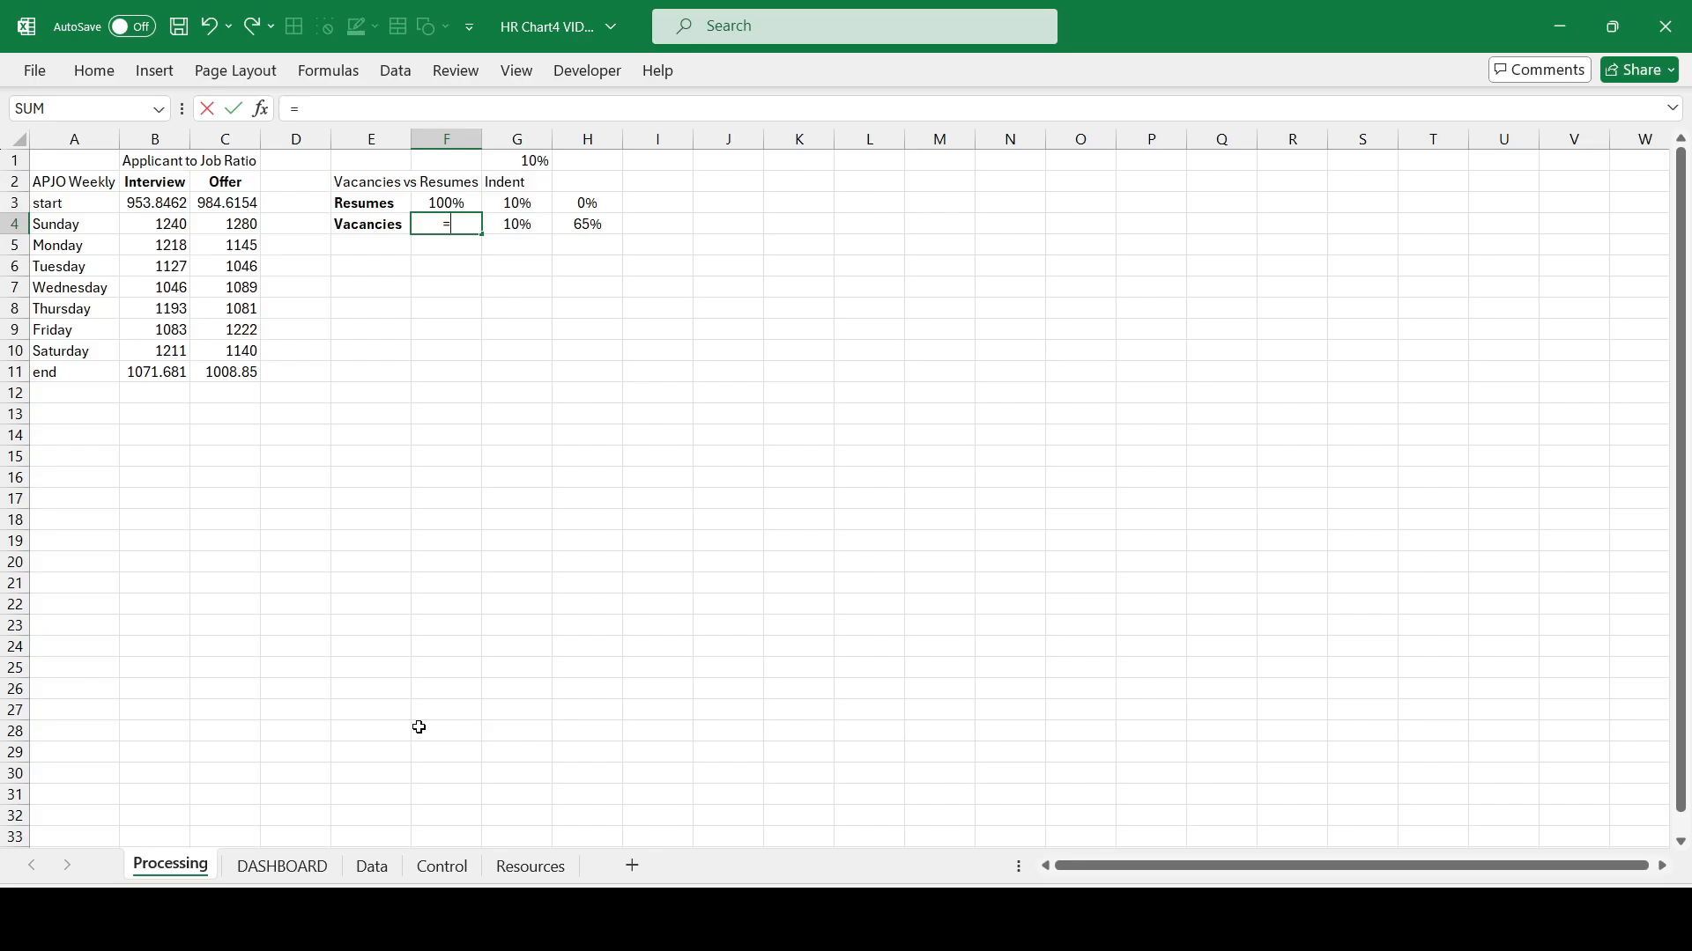
left_click(439, 870)
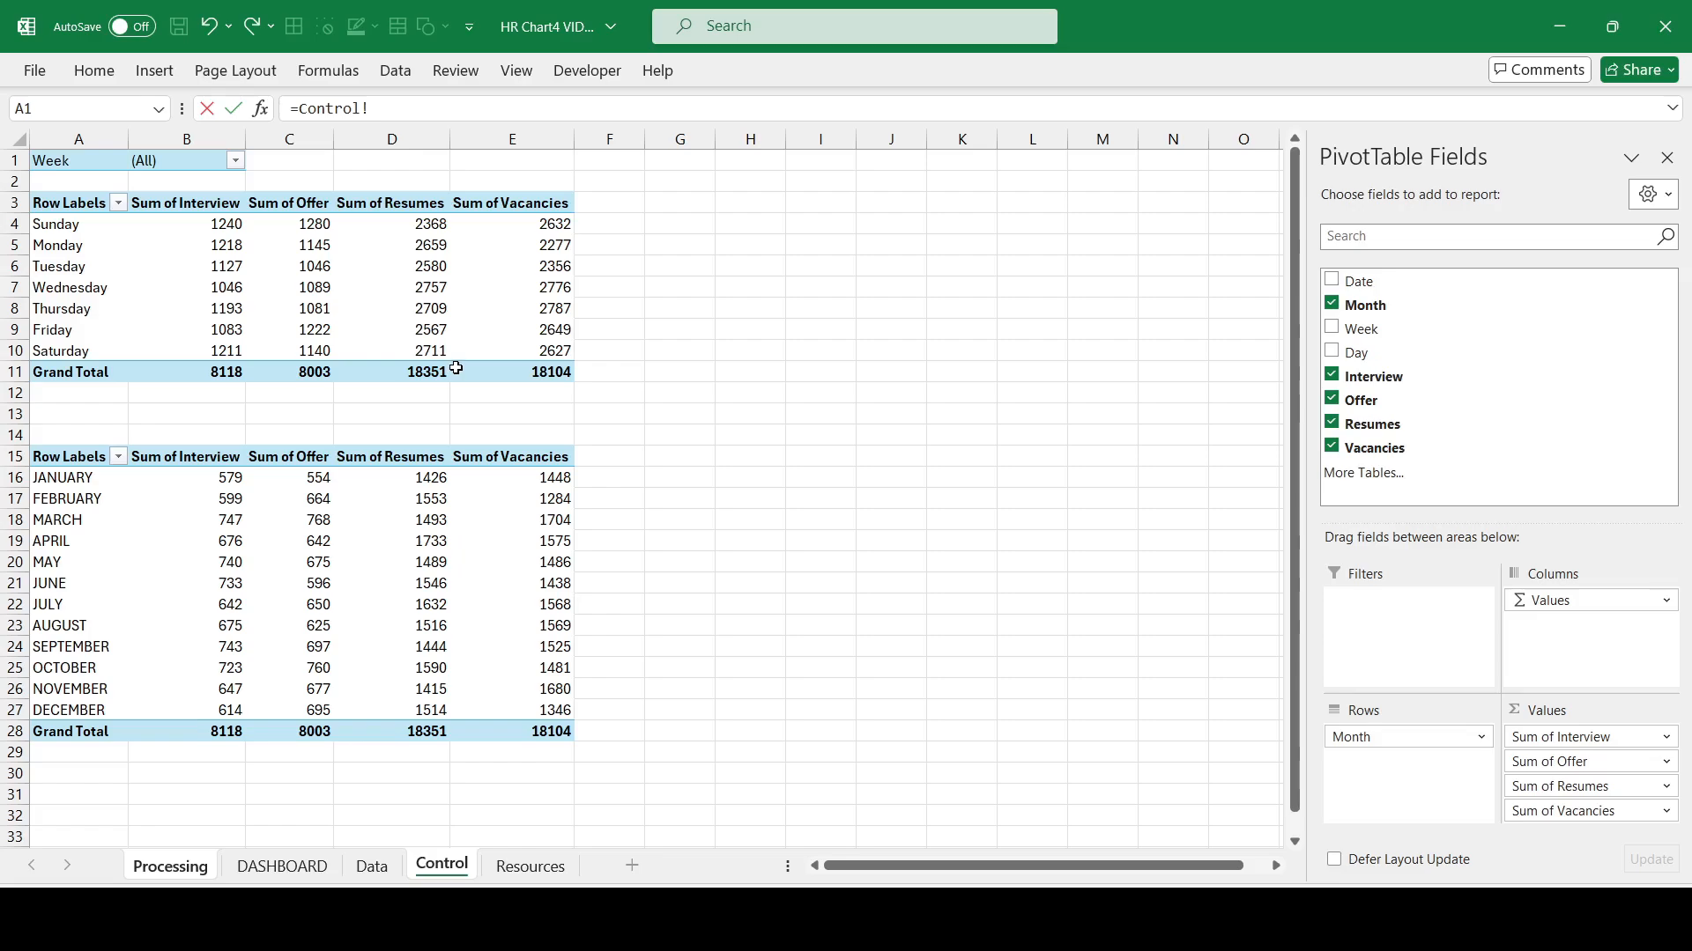
left_click(509, 371)
type("/")
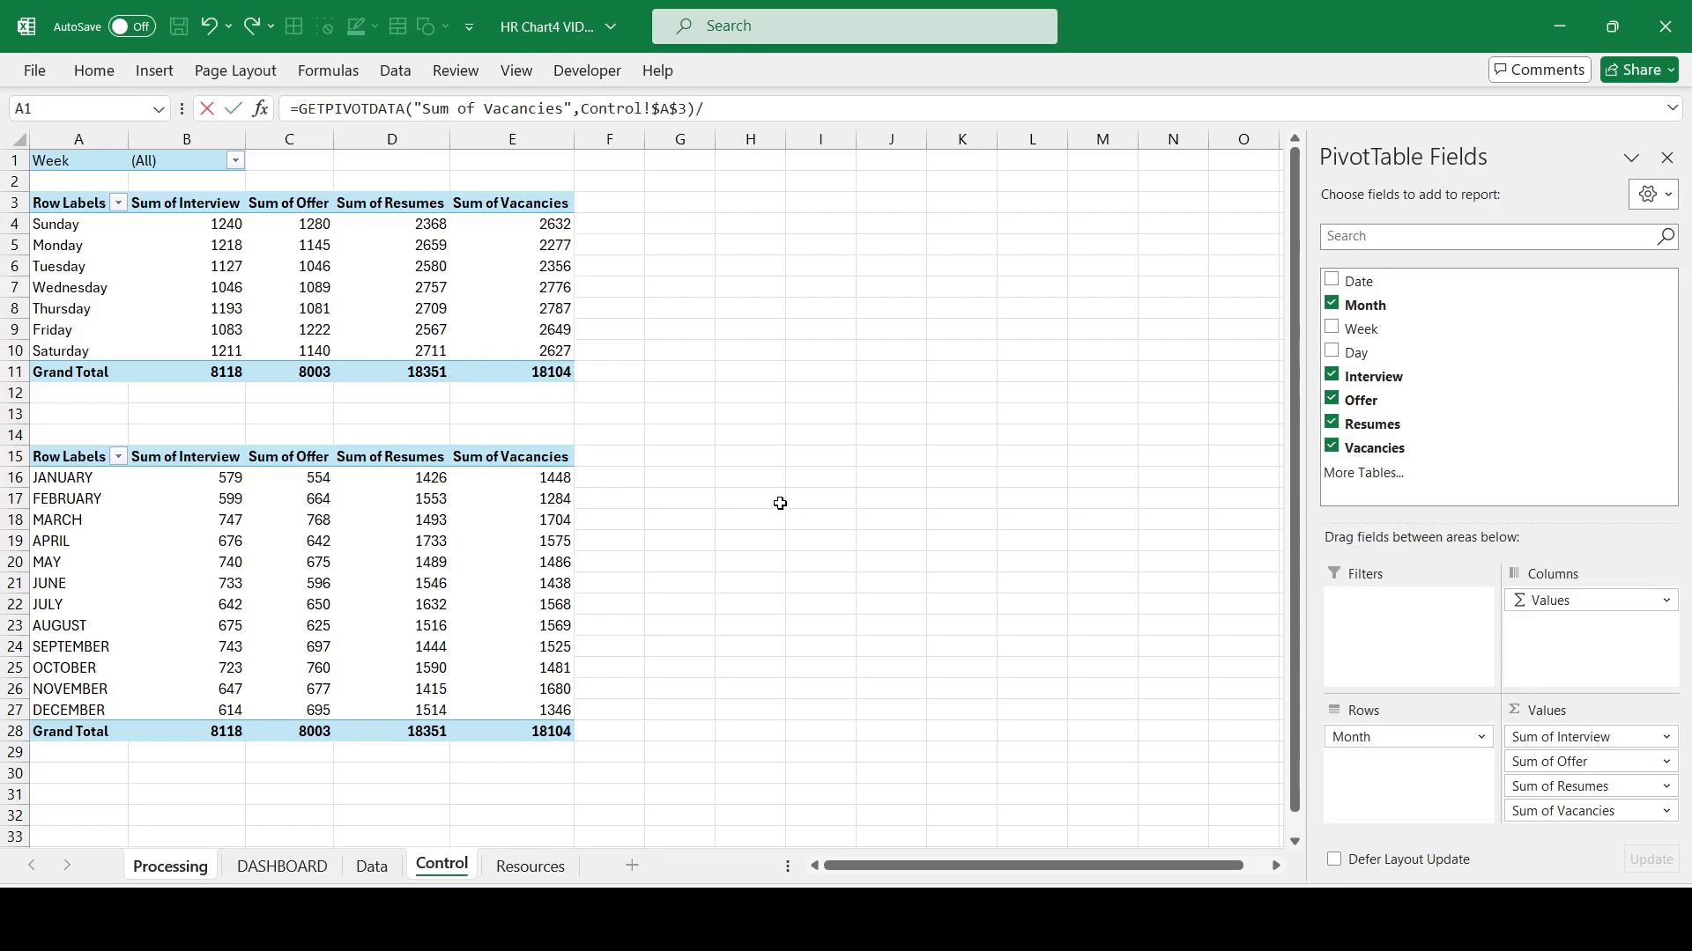
left_click(524, 730)
key("Return")
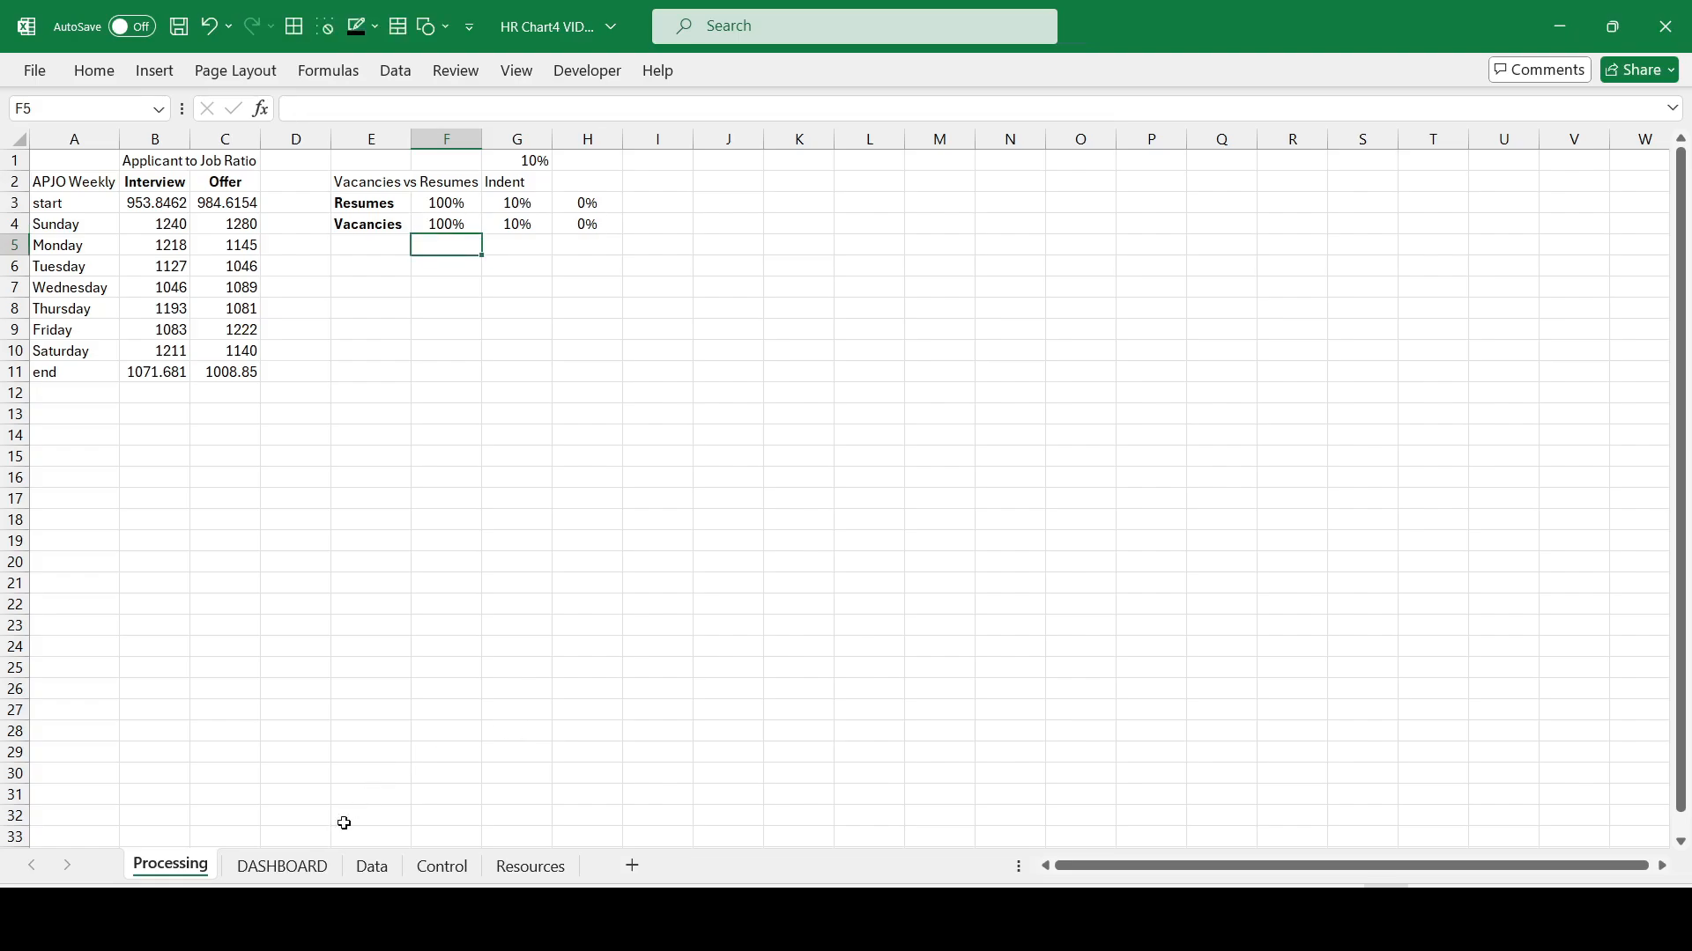
Step: Show the axes of the Vacancies vs Resumes chart on the DASHBOARD sheet and set the horizontal axis minimum to 0
left_click(283, 869)
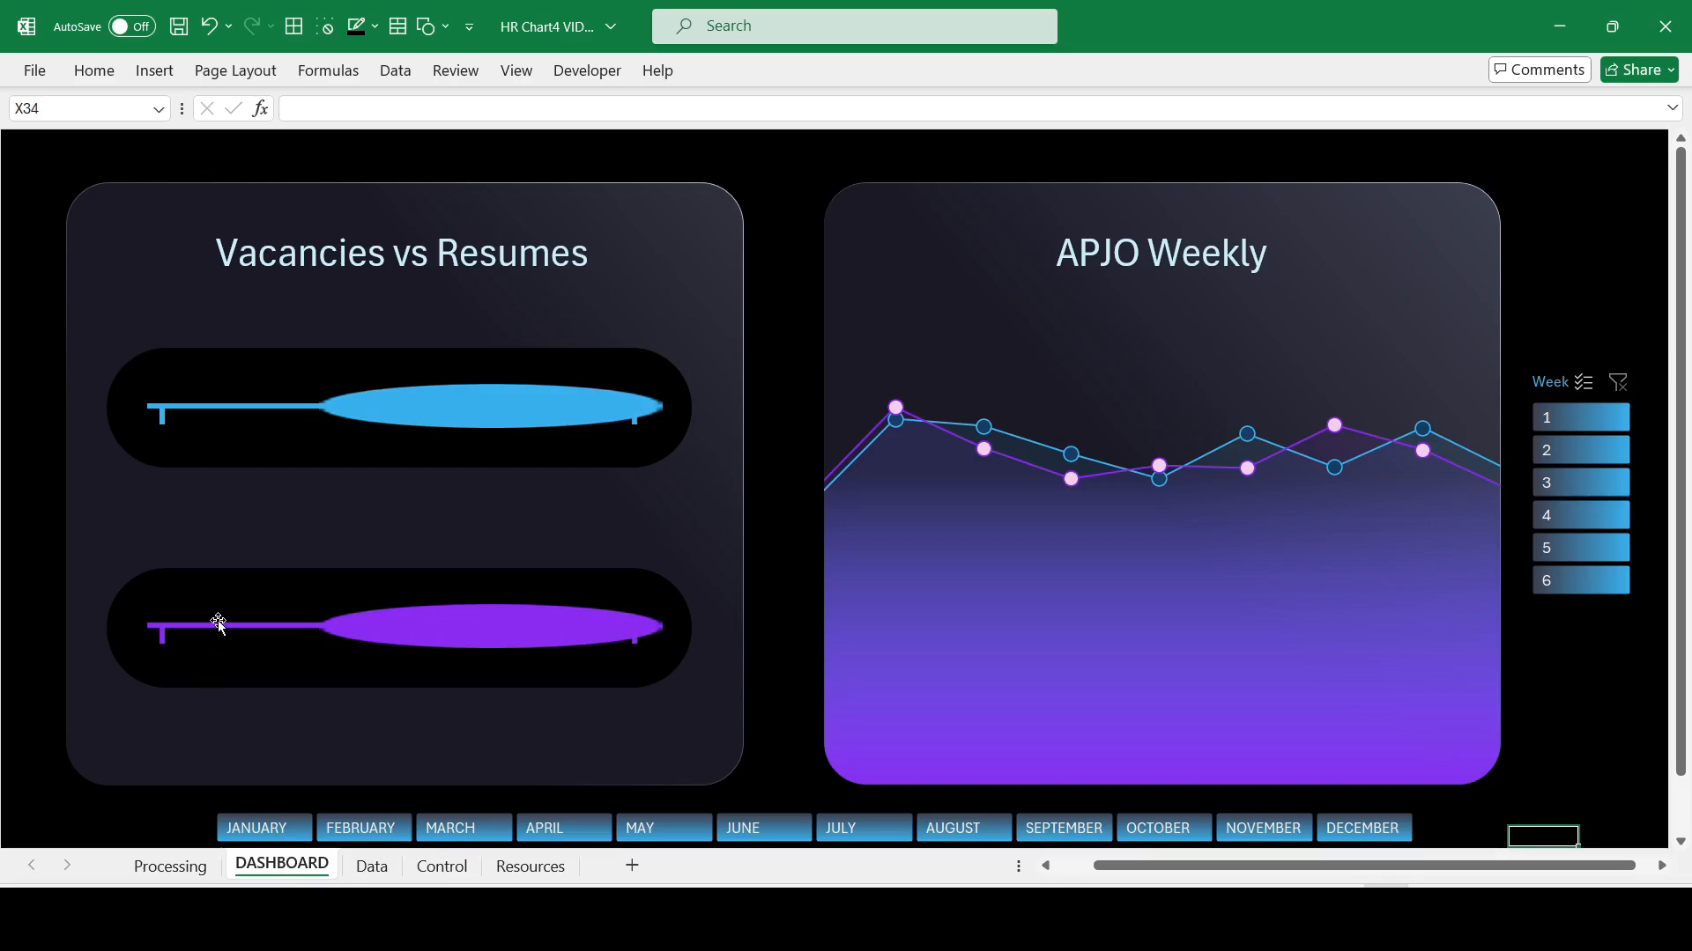
left_click(251, 647)
left_click(706, 294)
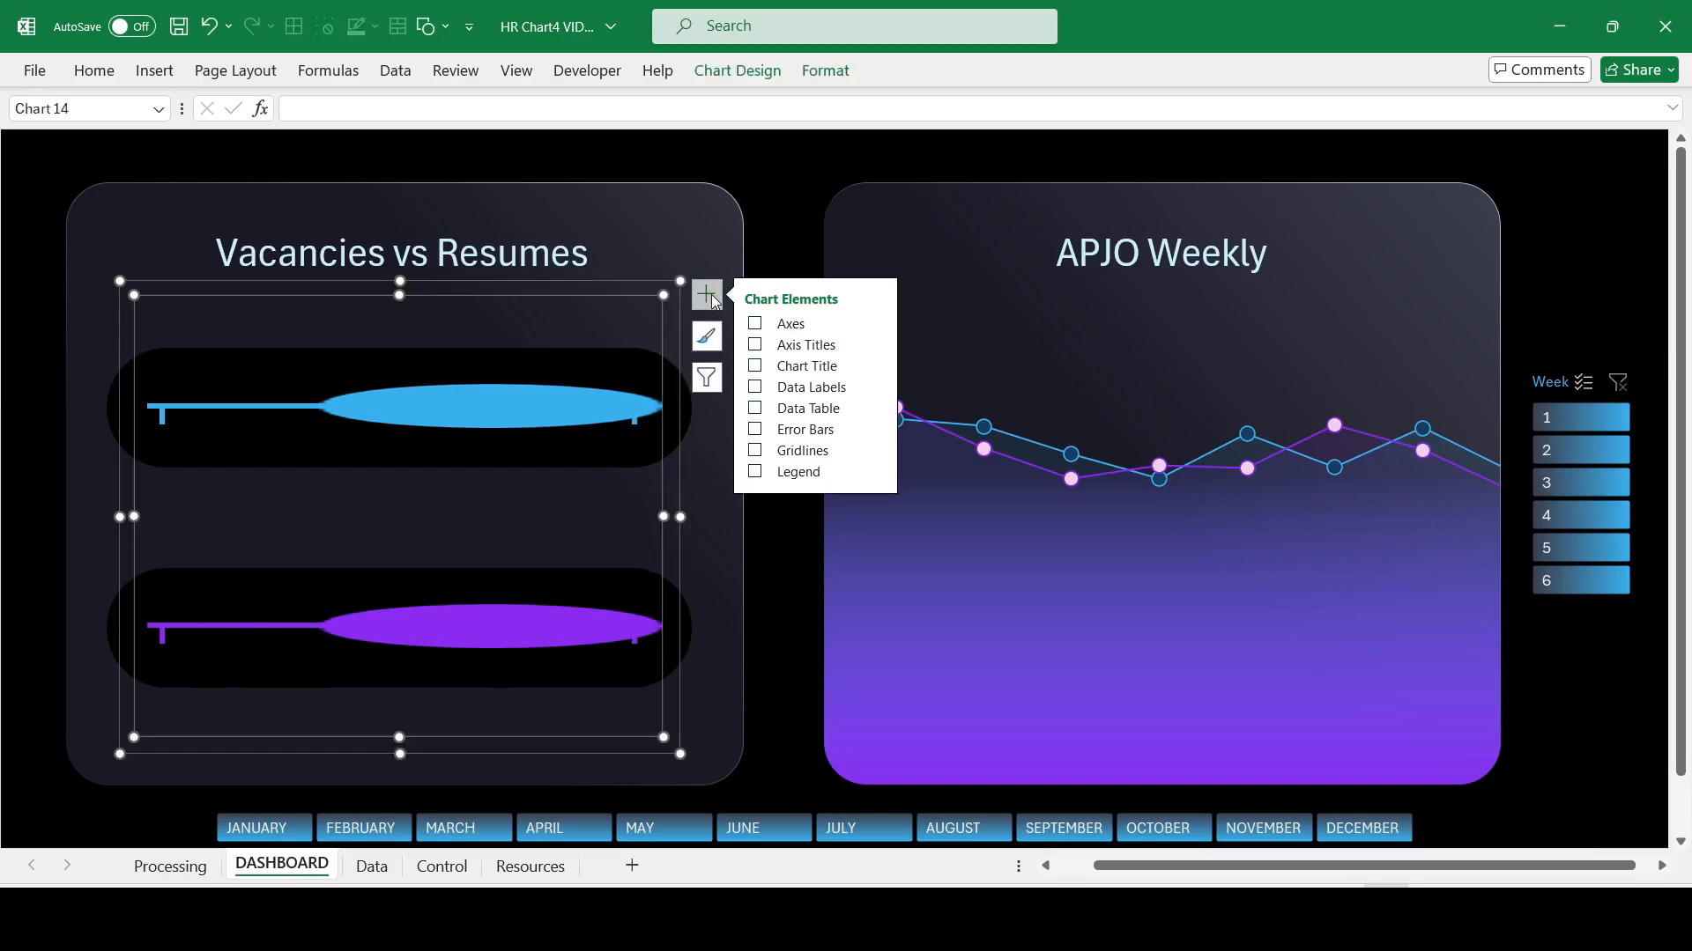
left_click(755, 323)
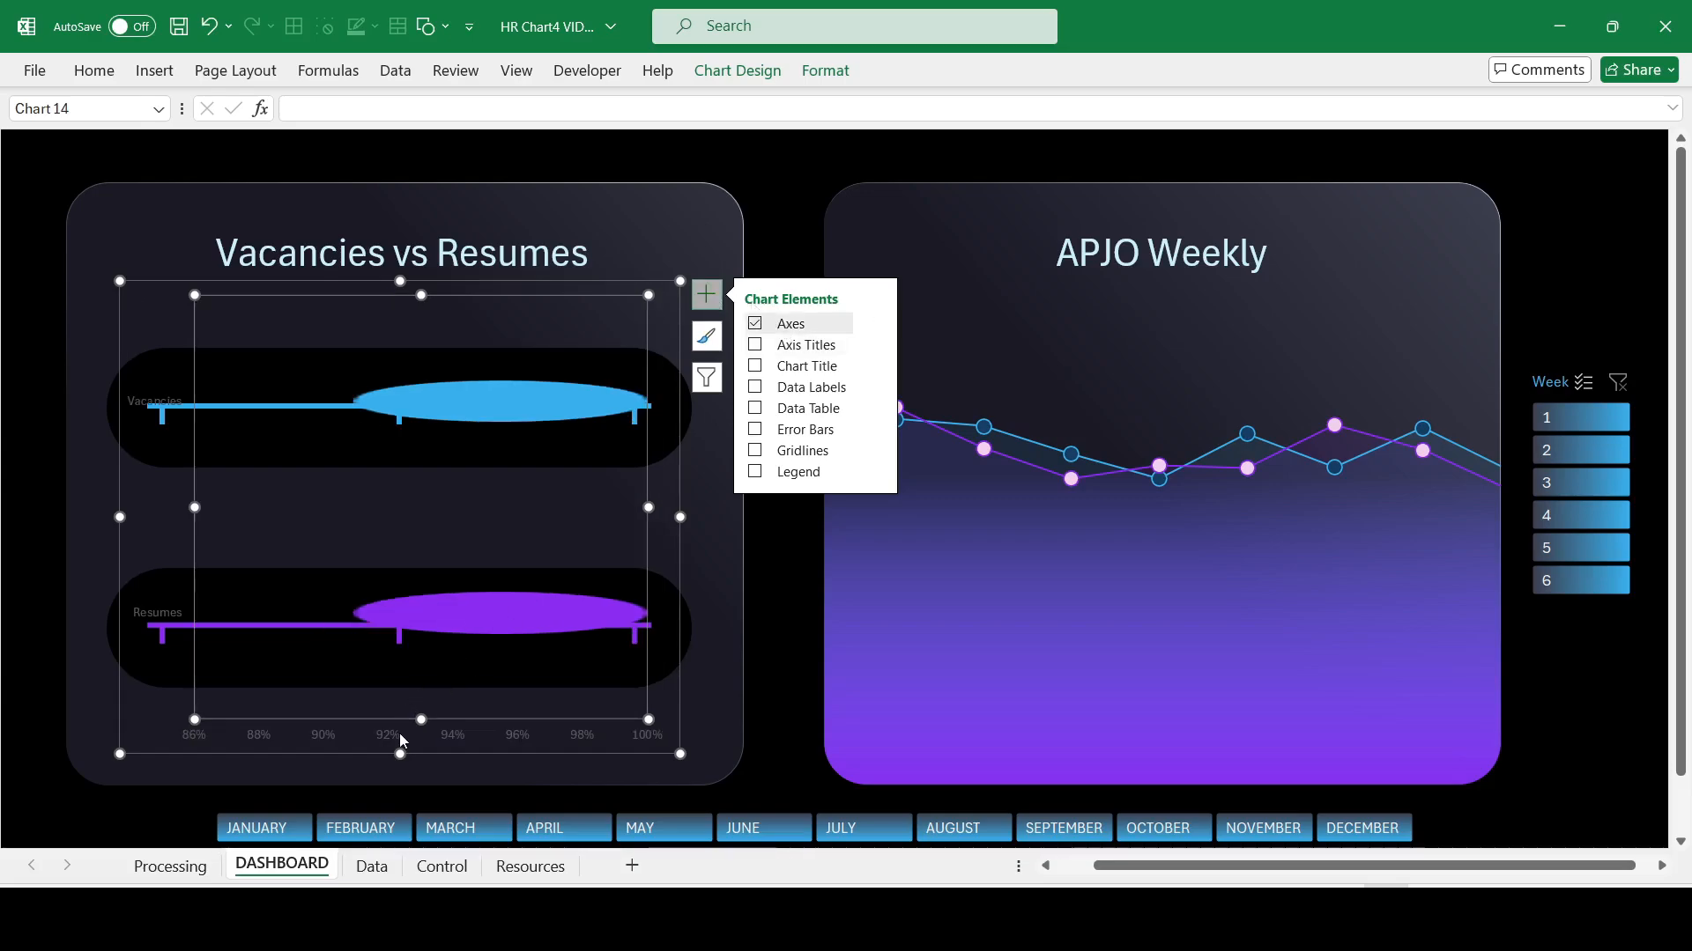
left_click(392, 736)
right_click(378, 731)
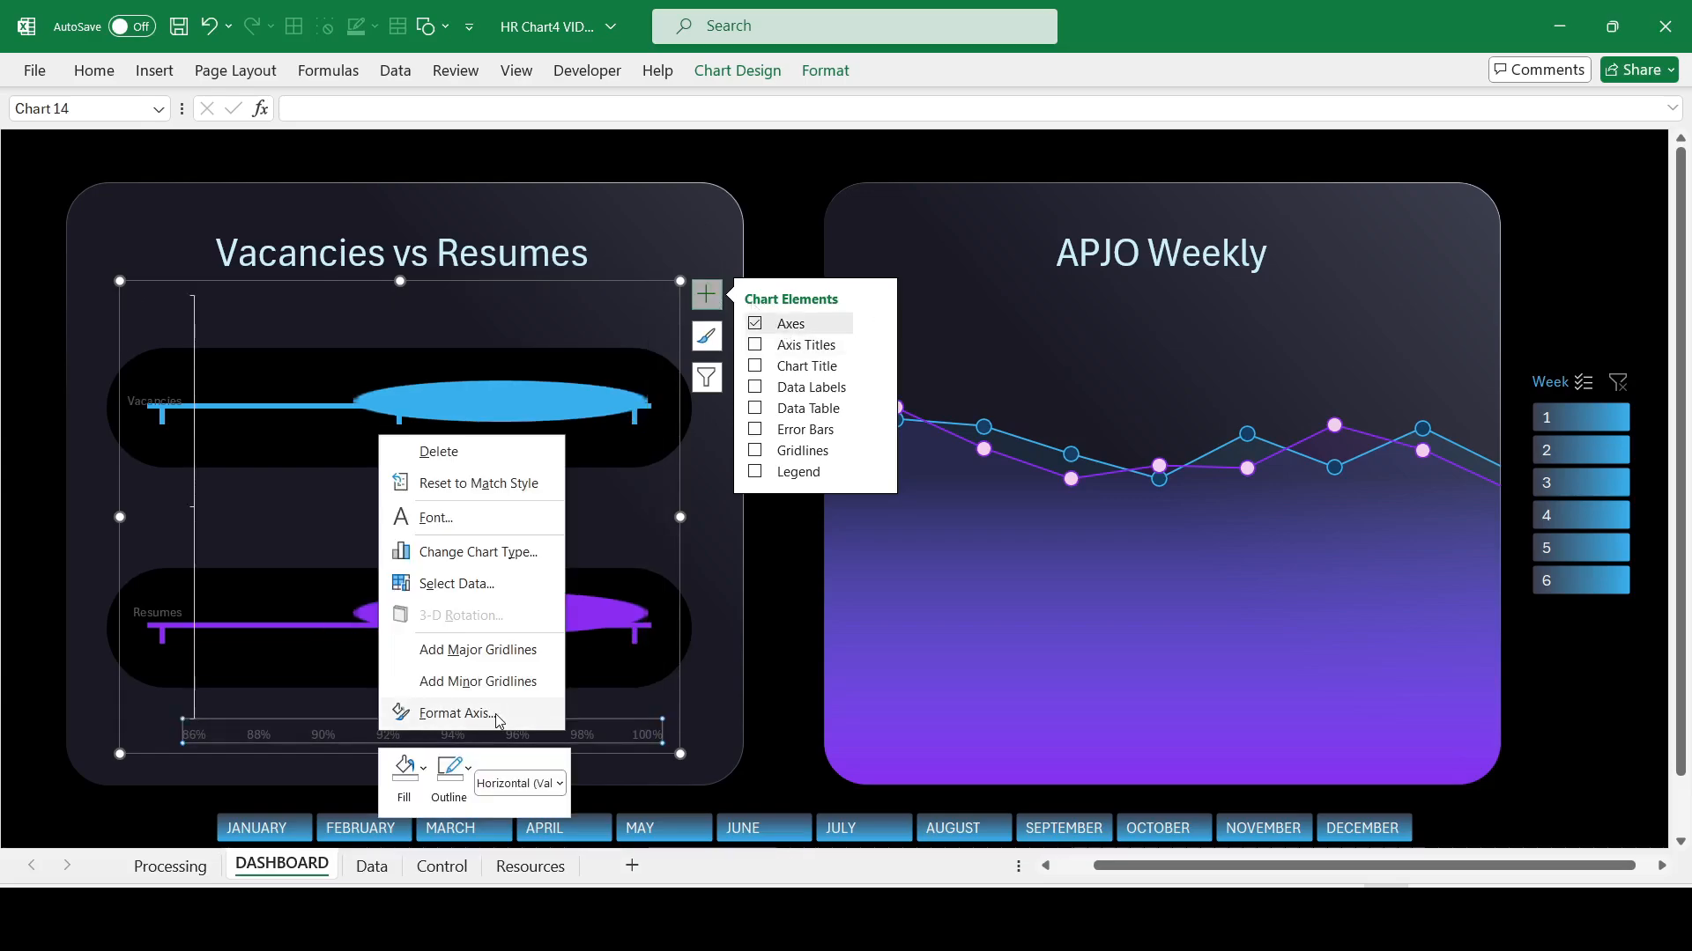
left_click(454, 710)
double_click(1523, 330)
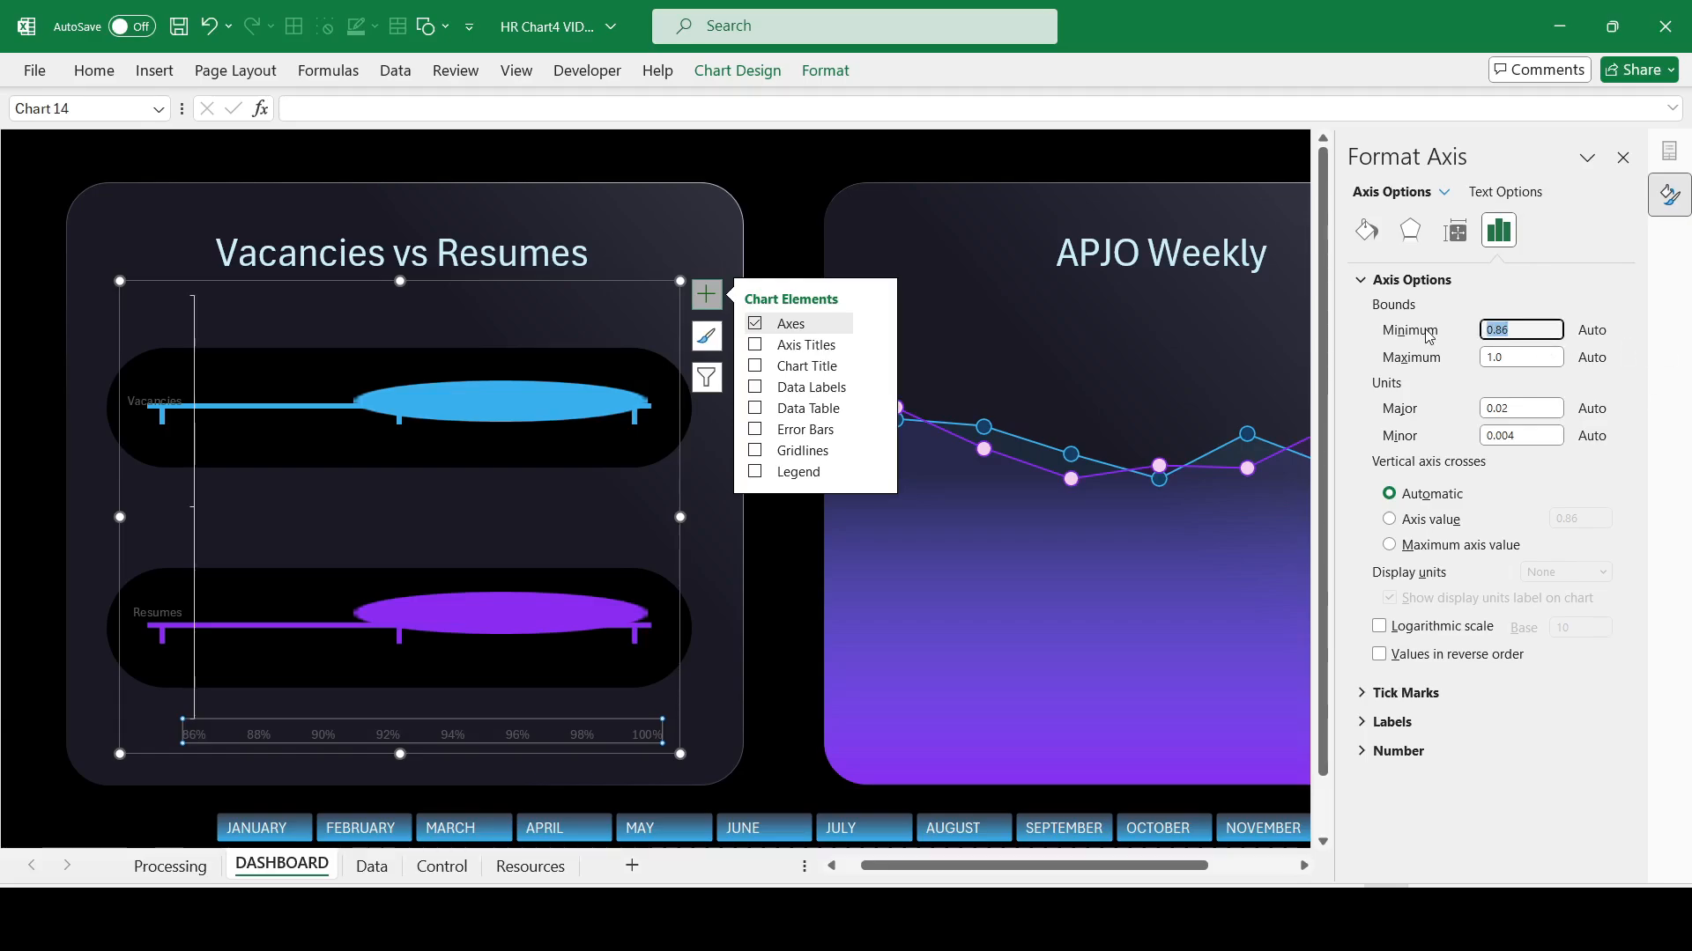
type("0")
key("Tab")
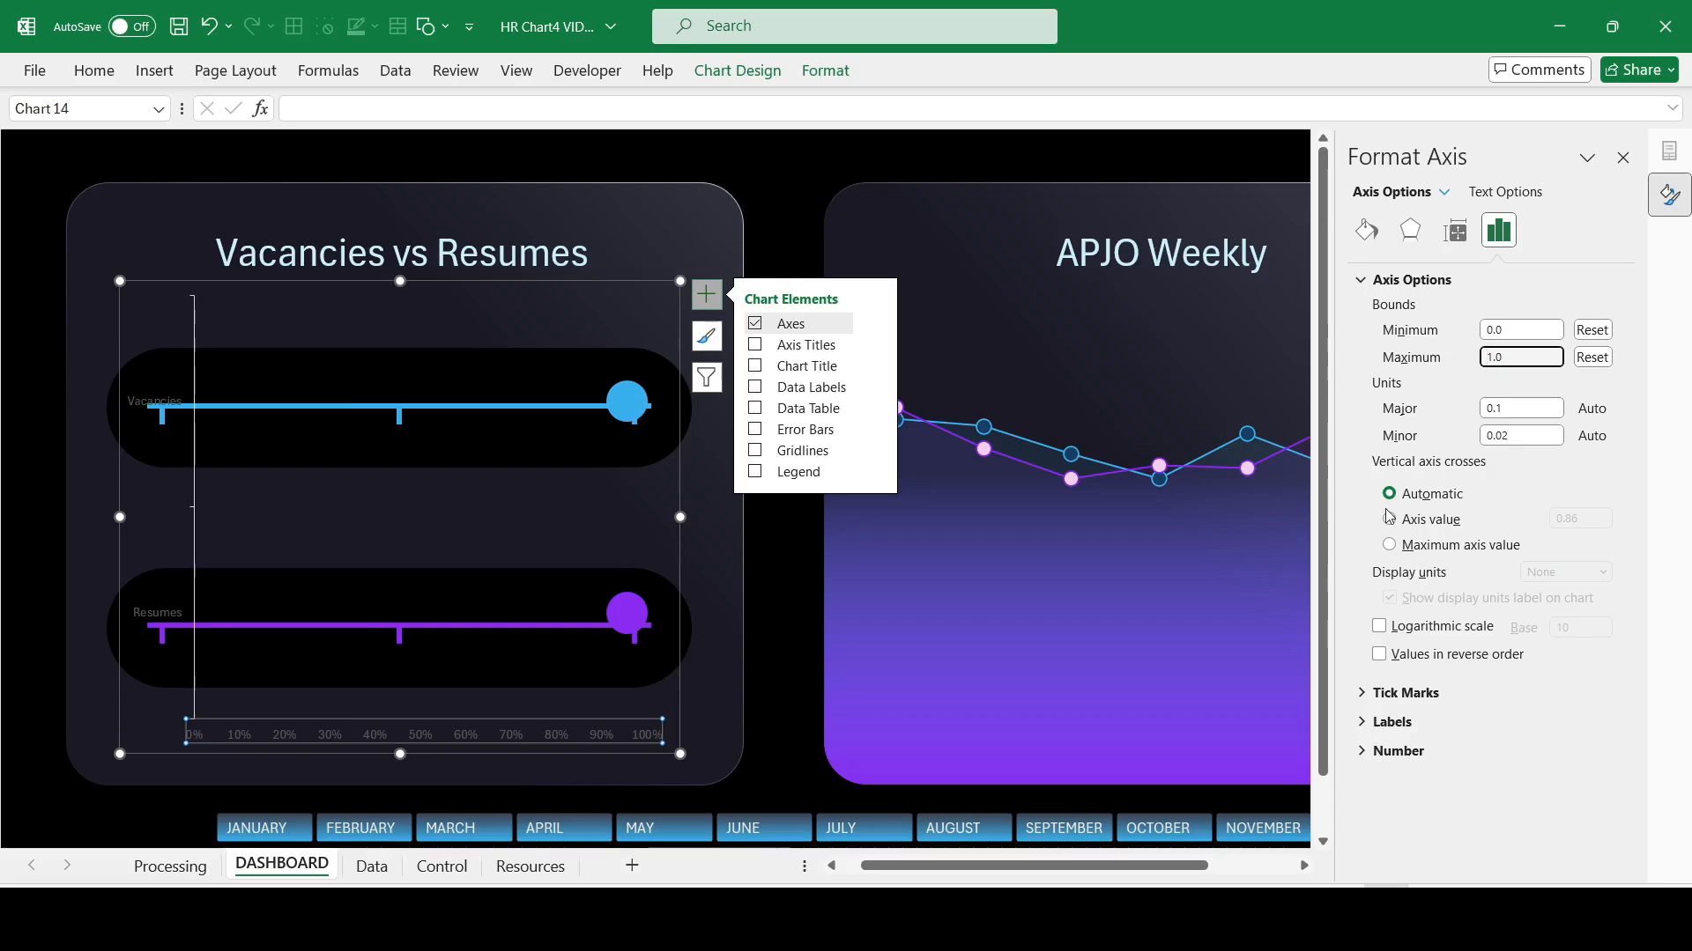
Step: Hide the Vacancies vs Resumes chart's axes, close the formatting pane and return to the Processing sheet
left_click(755, 324)
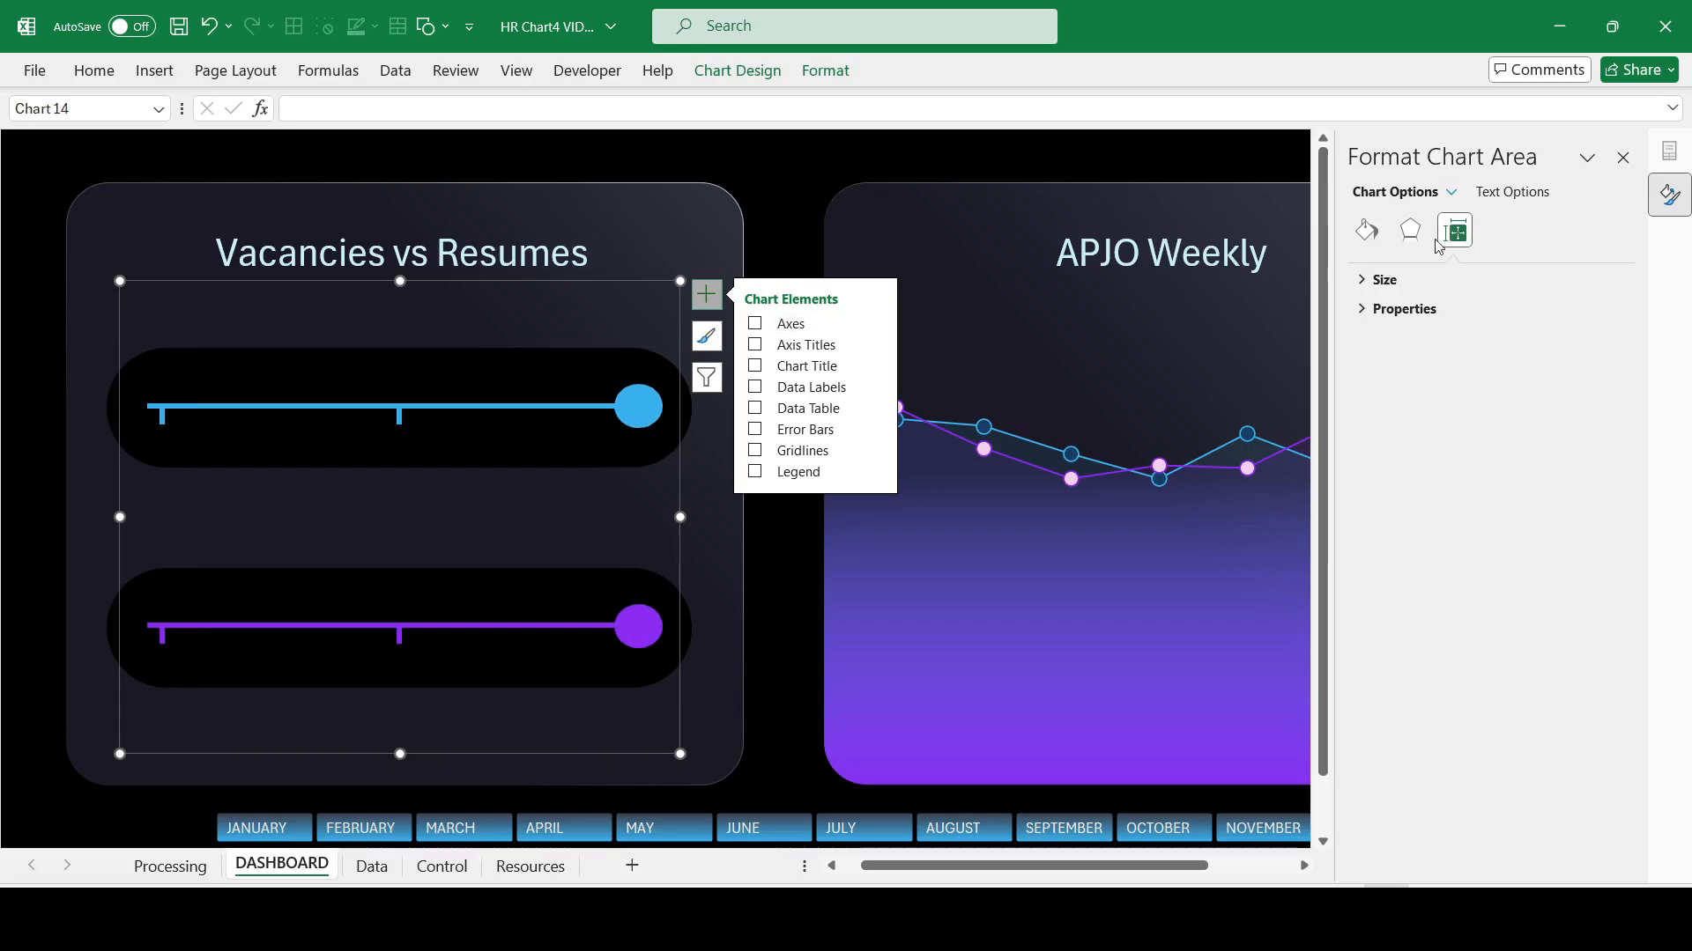
left_click(1622, 157)
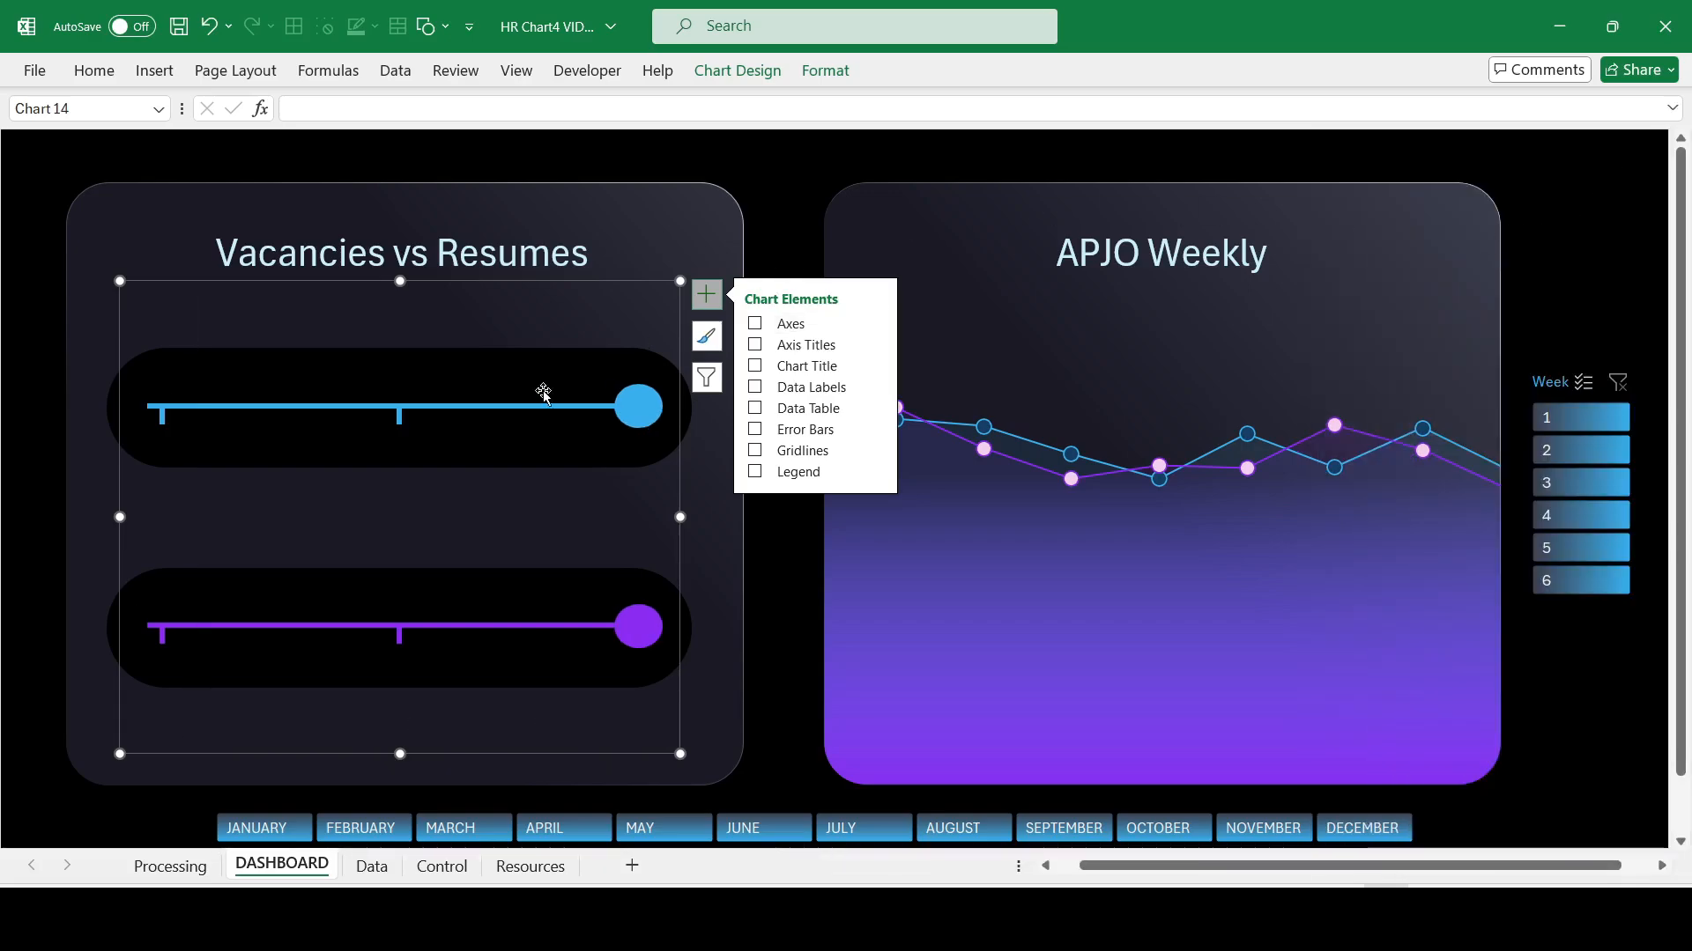
left_click(182, 868)
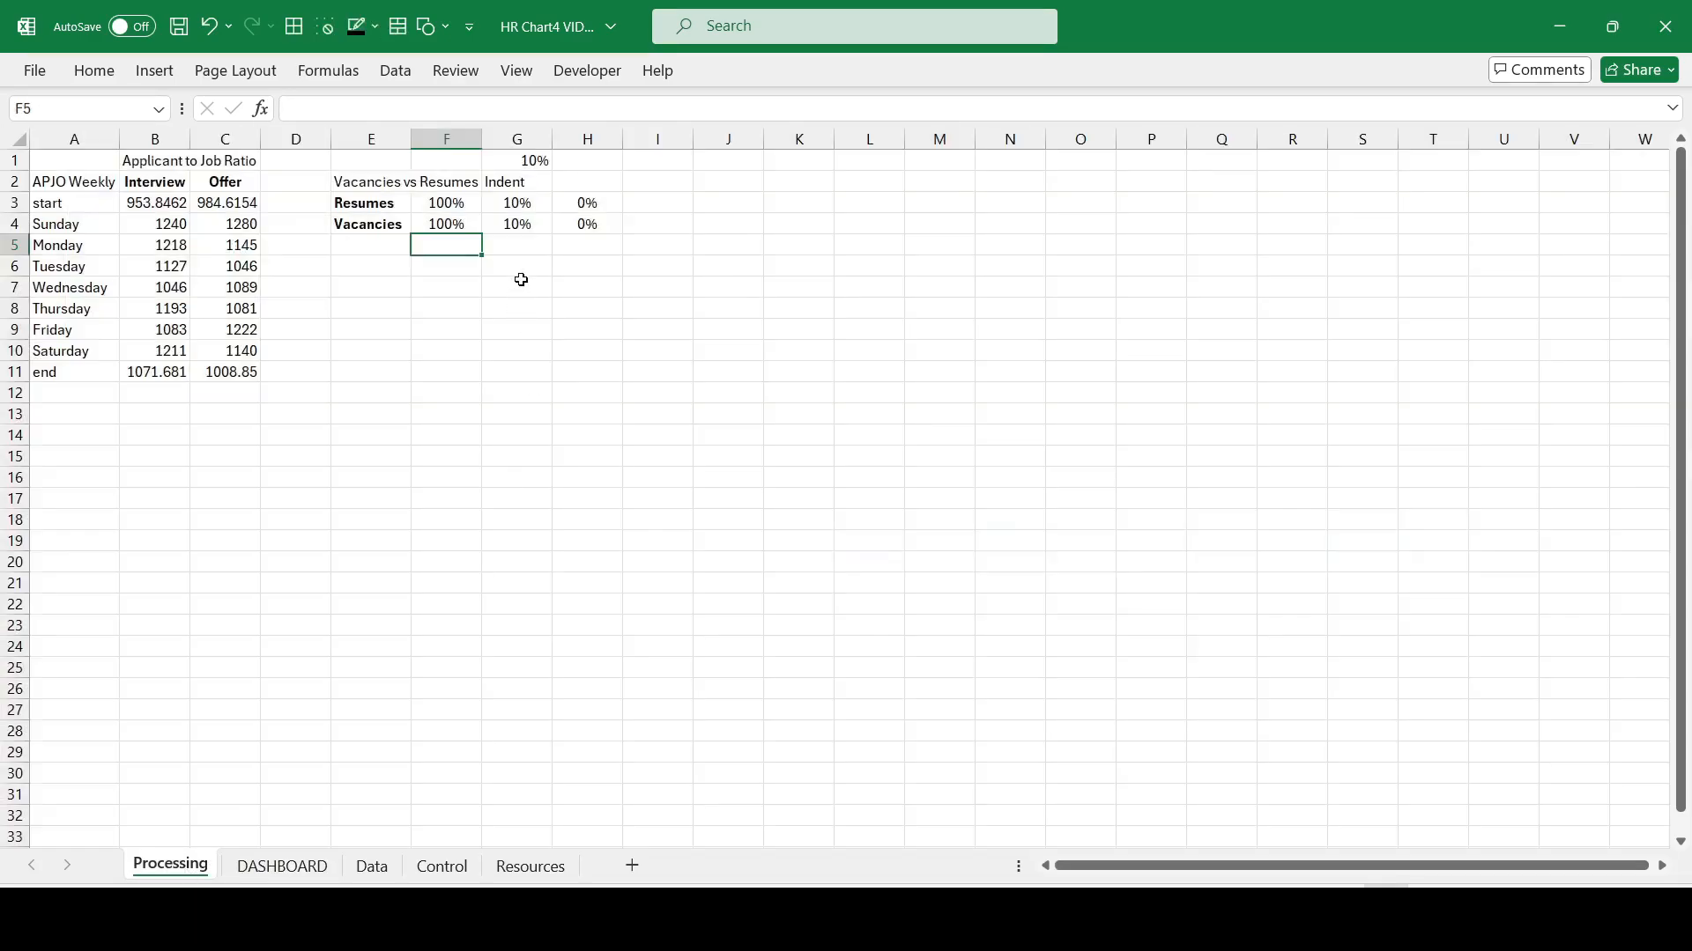
Step: Set the indent percentage in cell G1 of the Processing sheet to 9.5% and show an extra decimal place
left_click(526, 160)
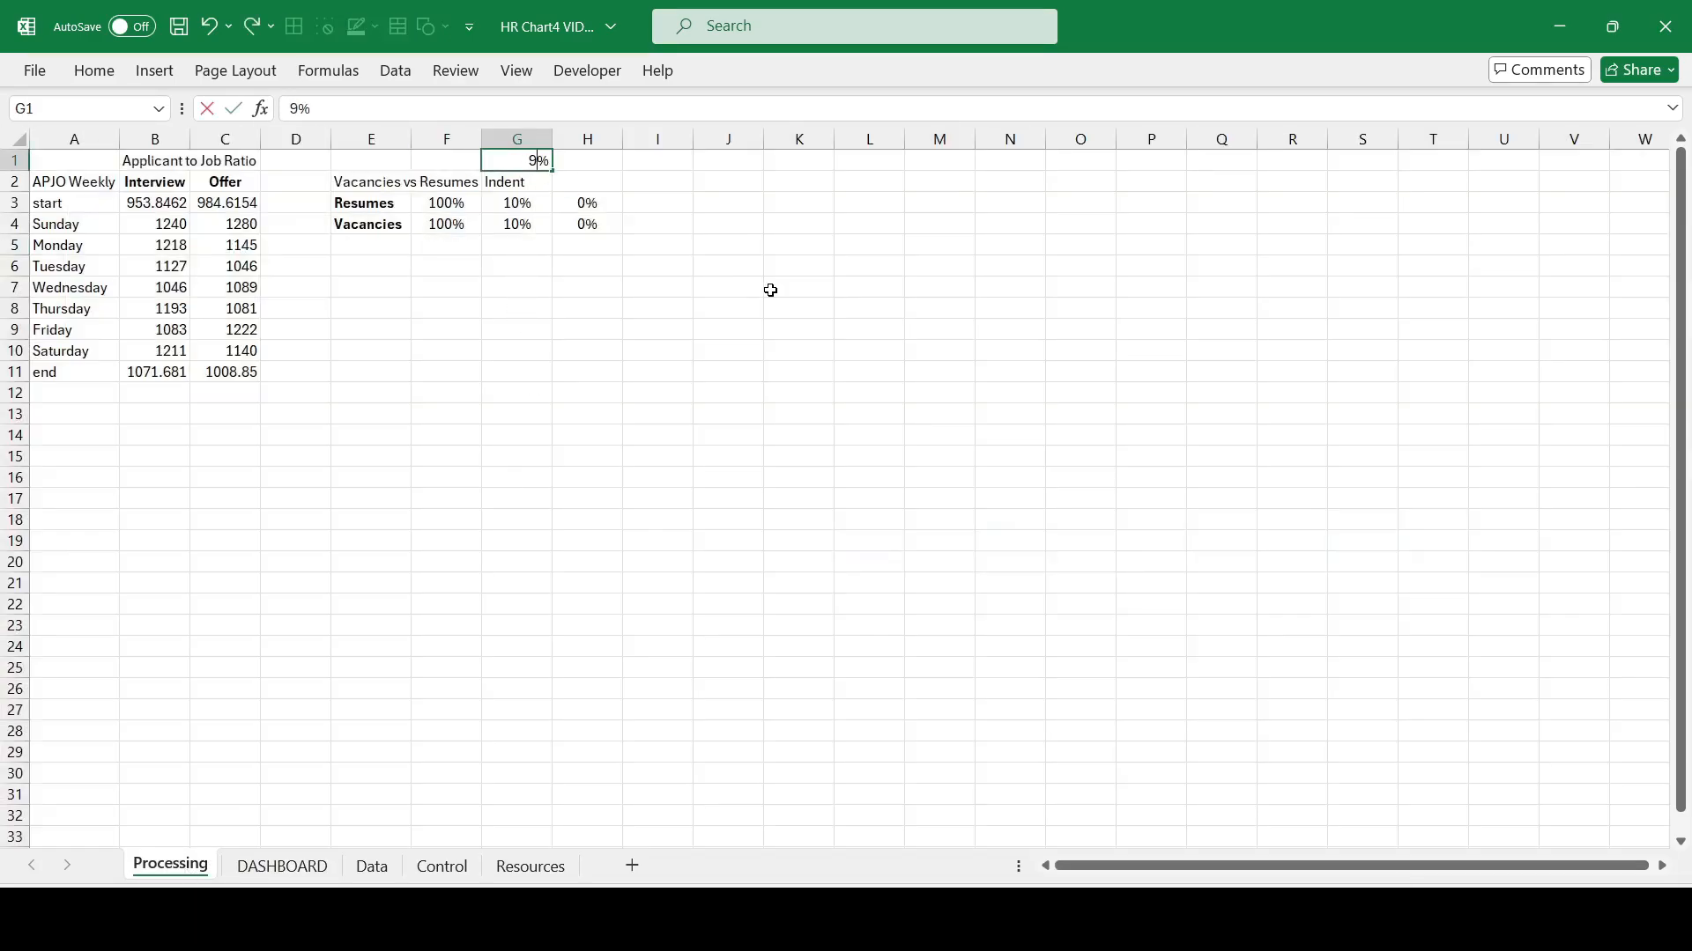
type("9.5")
key("Return")
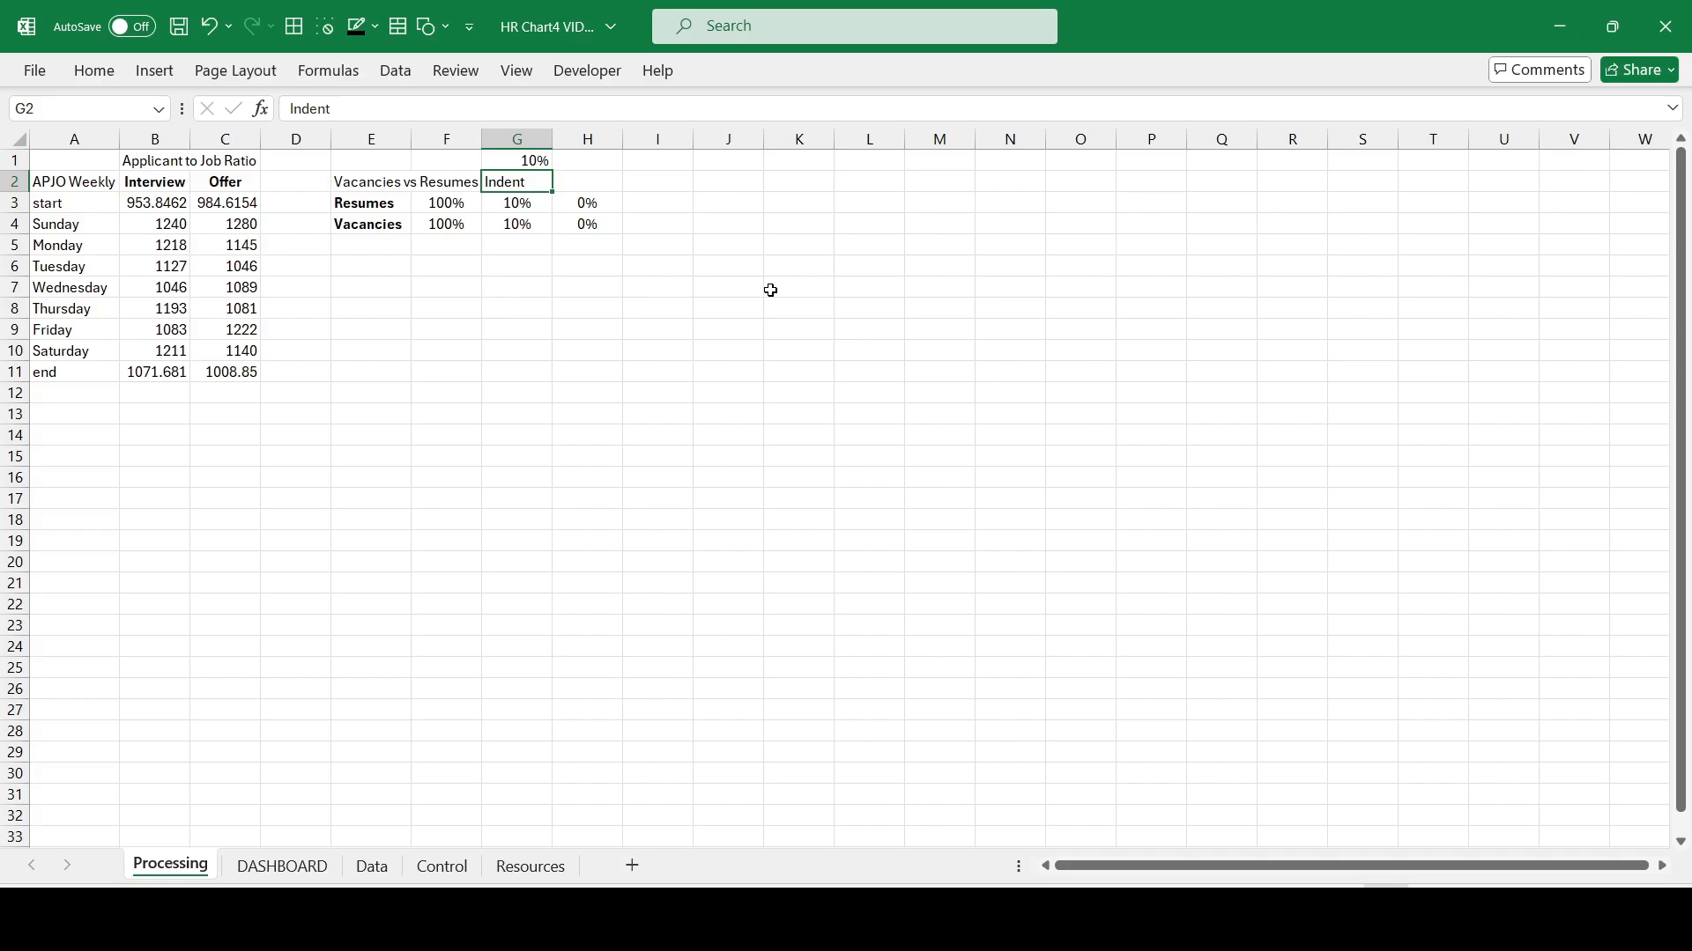
left_click(533, 160)
left_click(92, 70)
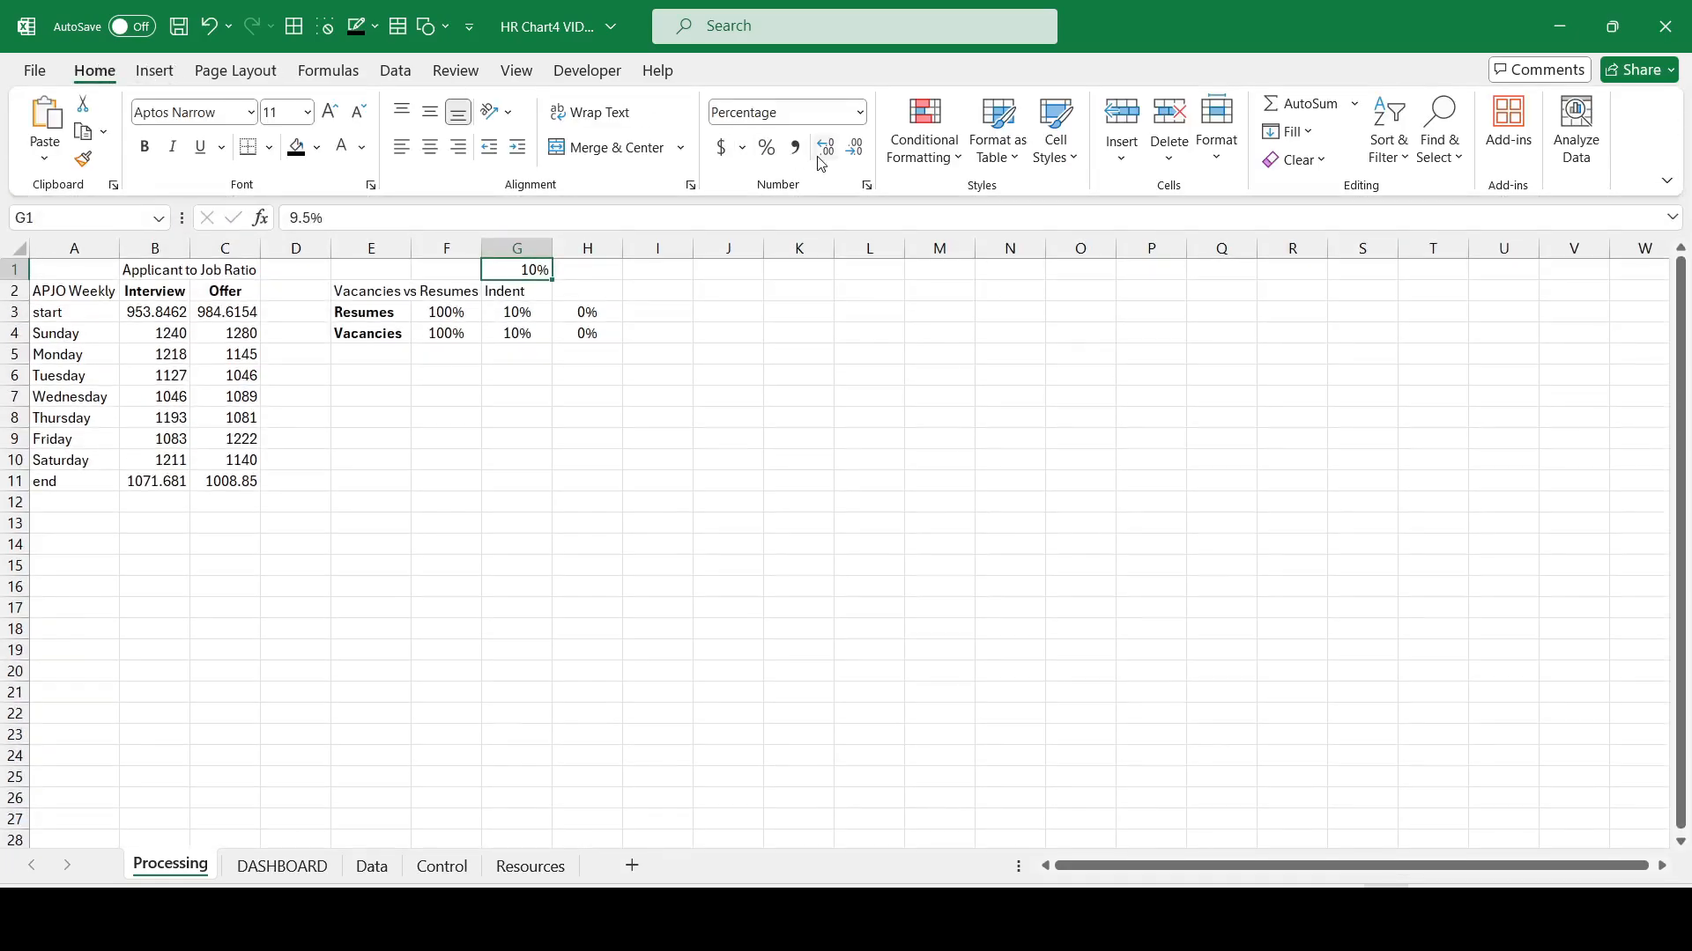
left_click(833, 155)
Step: Return to the DASHBOARD sheet, deselect the Vacancies vs Resumes chart and collapse the ribbon
left_click(282, 866)
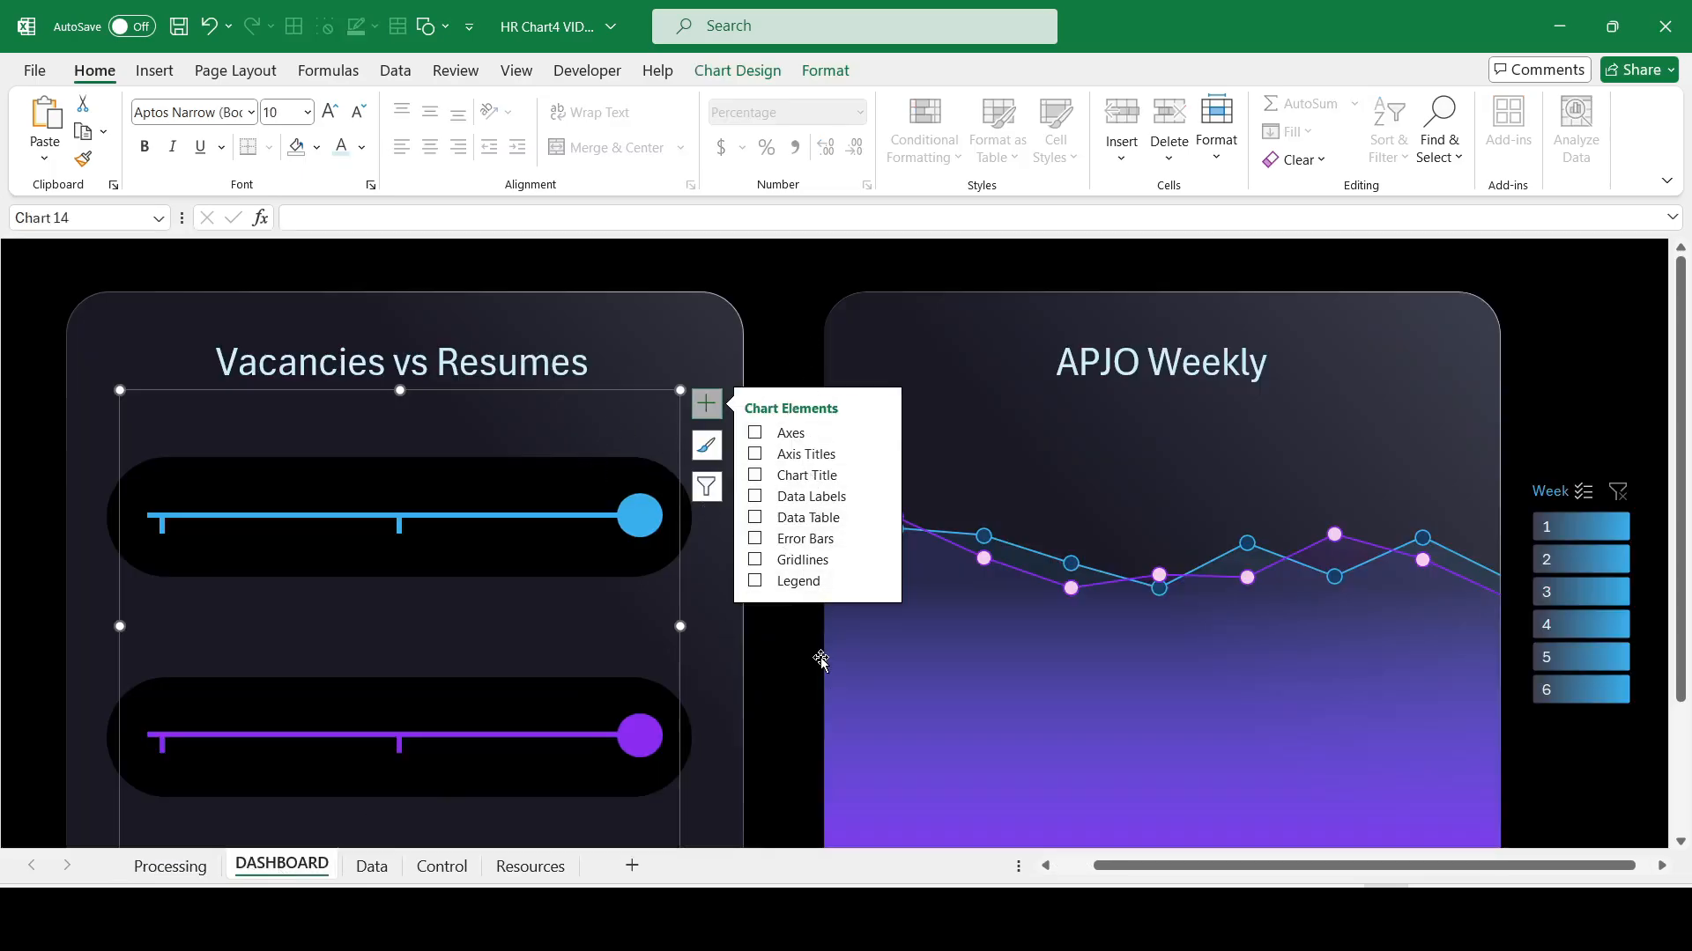
left_click(796, 640)
scroll(783, 638, "down", 5)
left_click(753, 811)
scroll(746, 815, "up", 4)
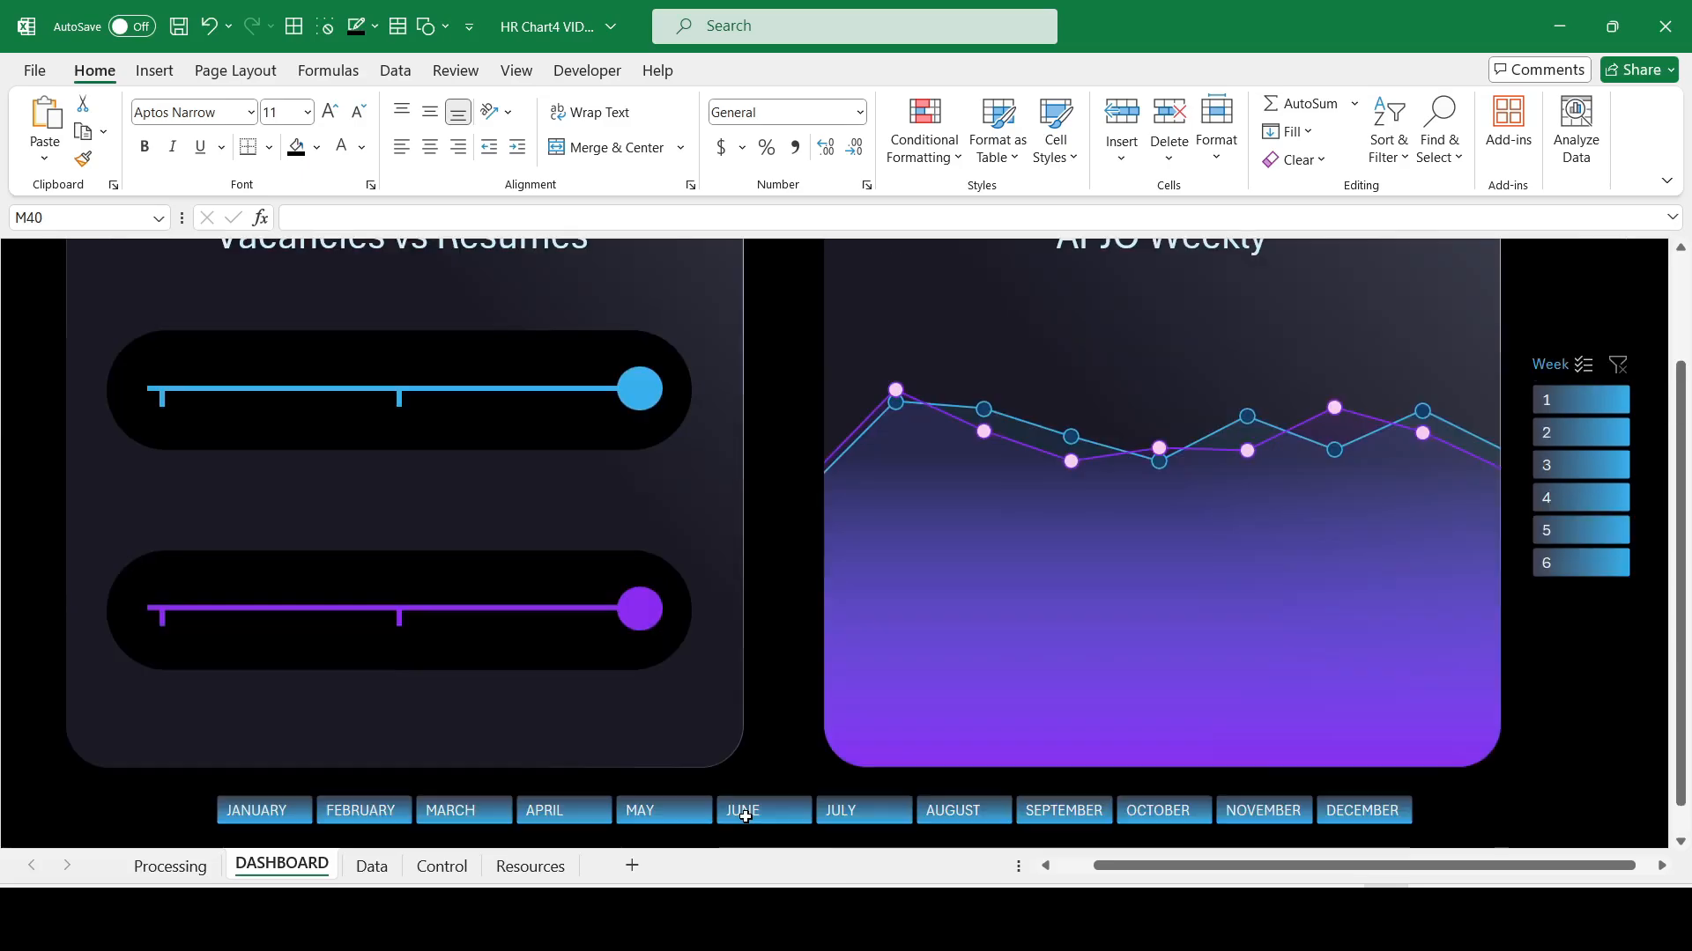
double_click(77, 70)
scroll(812, 573, "up", 1)
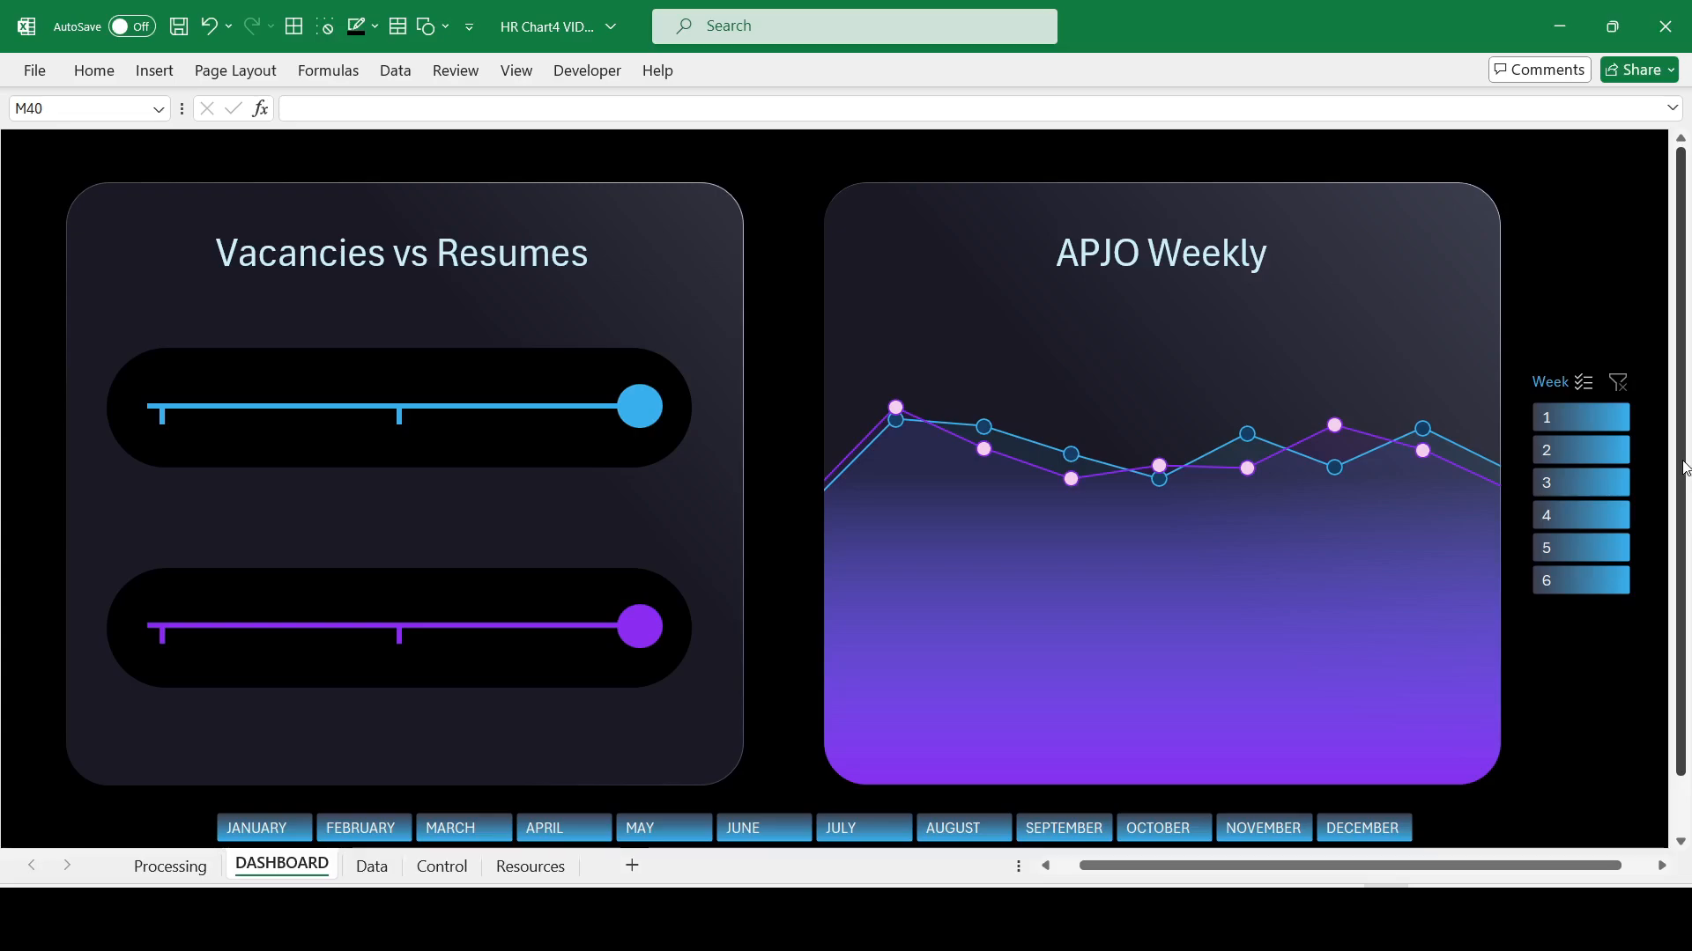
Step: Filter the dashboard to February and week 2 with the slicers
scroll(878, 497, "down", 1)
left_click(383, 811)
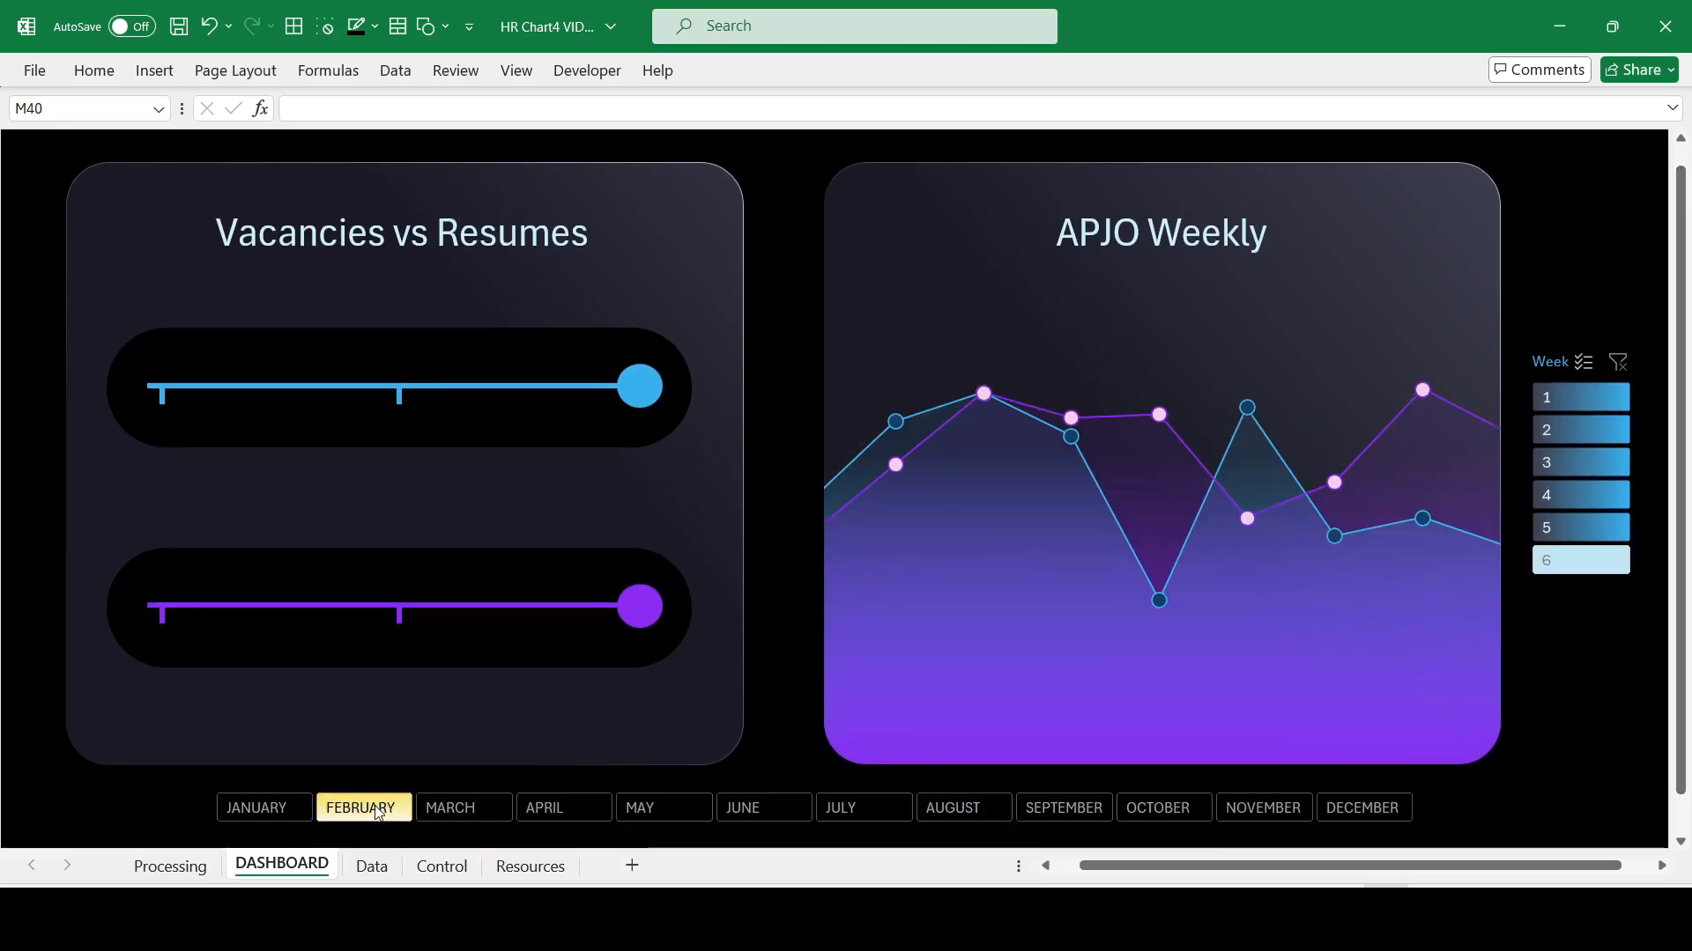
left_click(1585, 433)
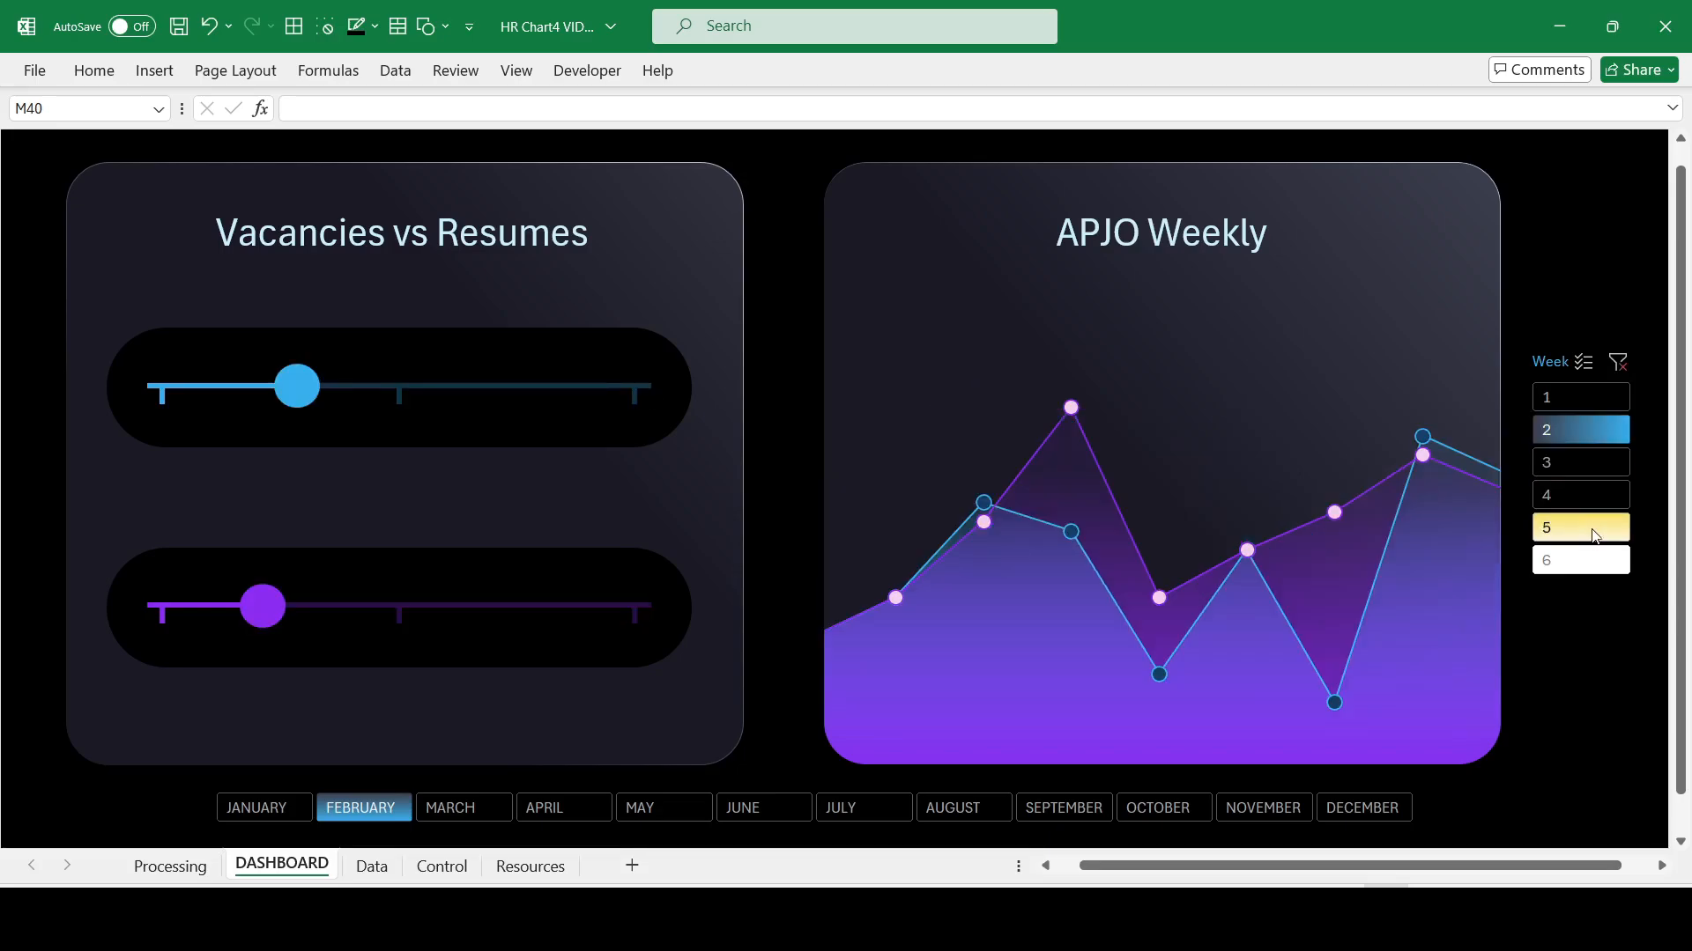
Step: Set the Week slicer to hide items with no data and deselect the slicer
right_click(1583, 560)
left_click(1456, 884)
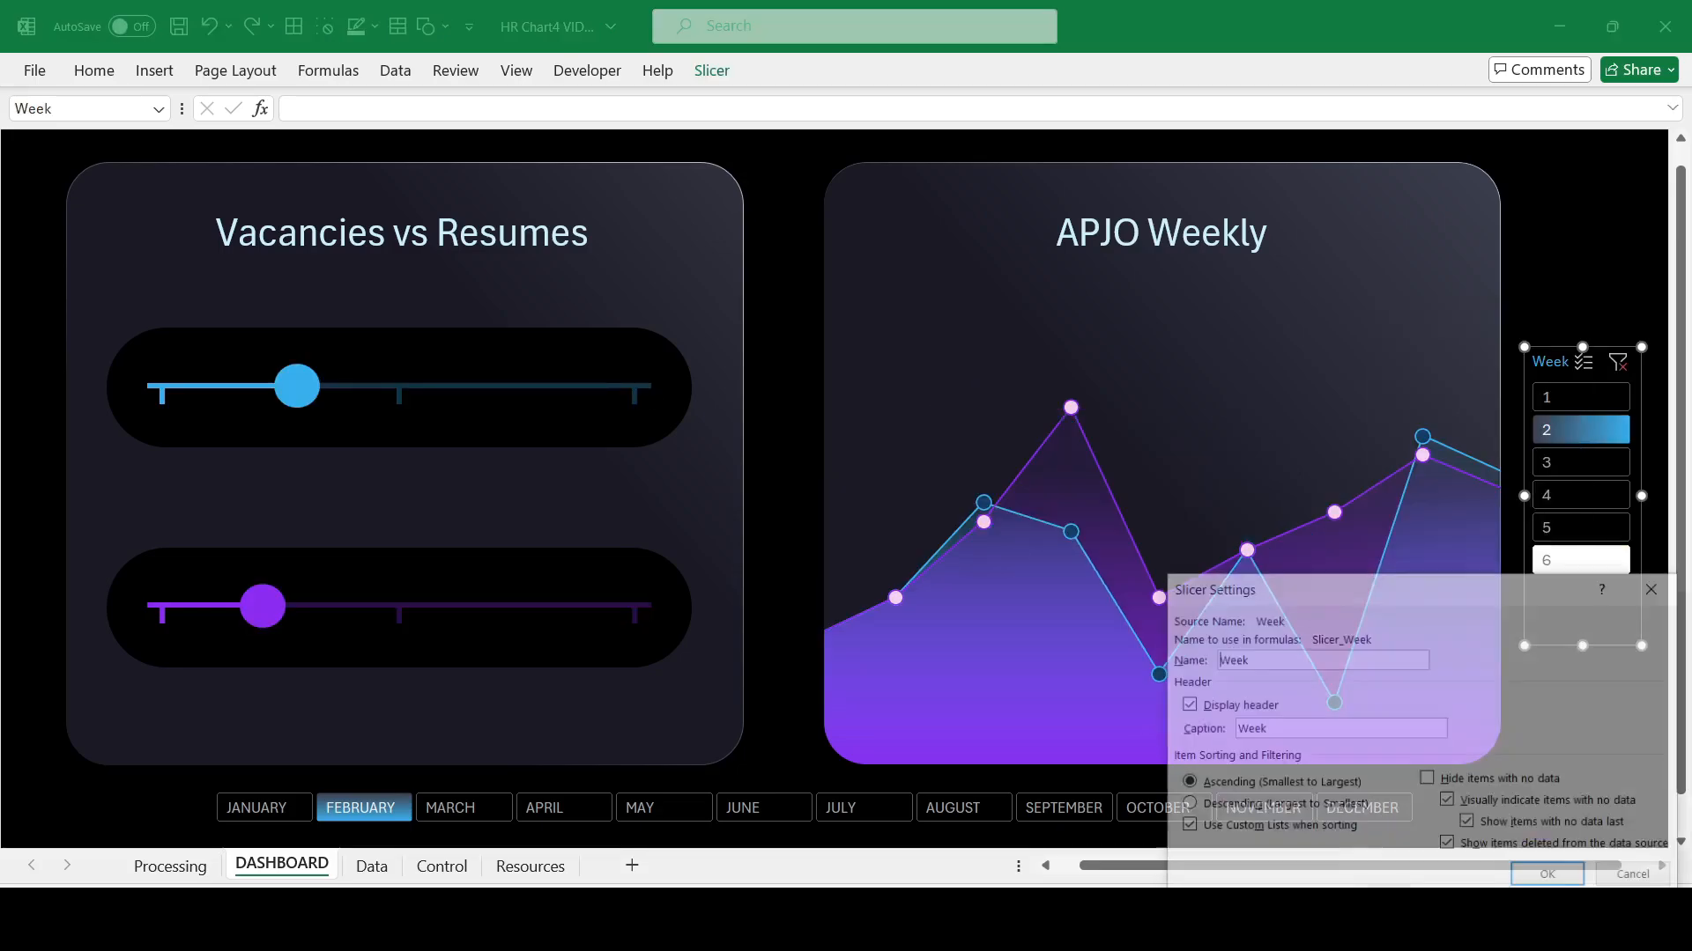
left_click(1498, 781)
left_click(1549, 882)
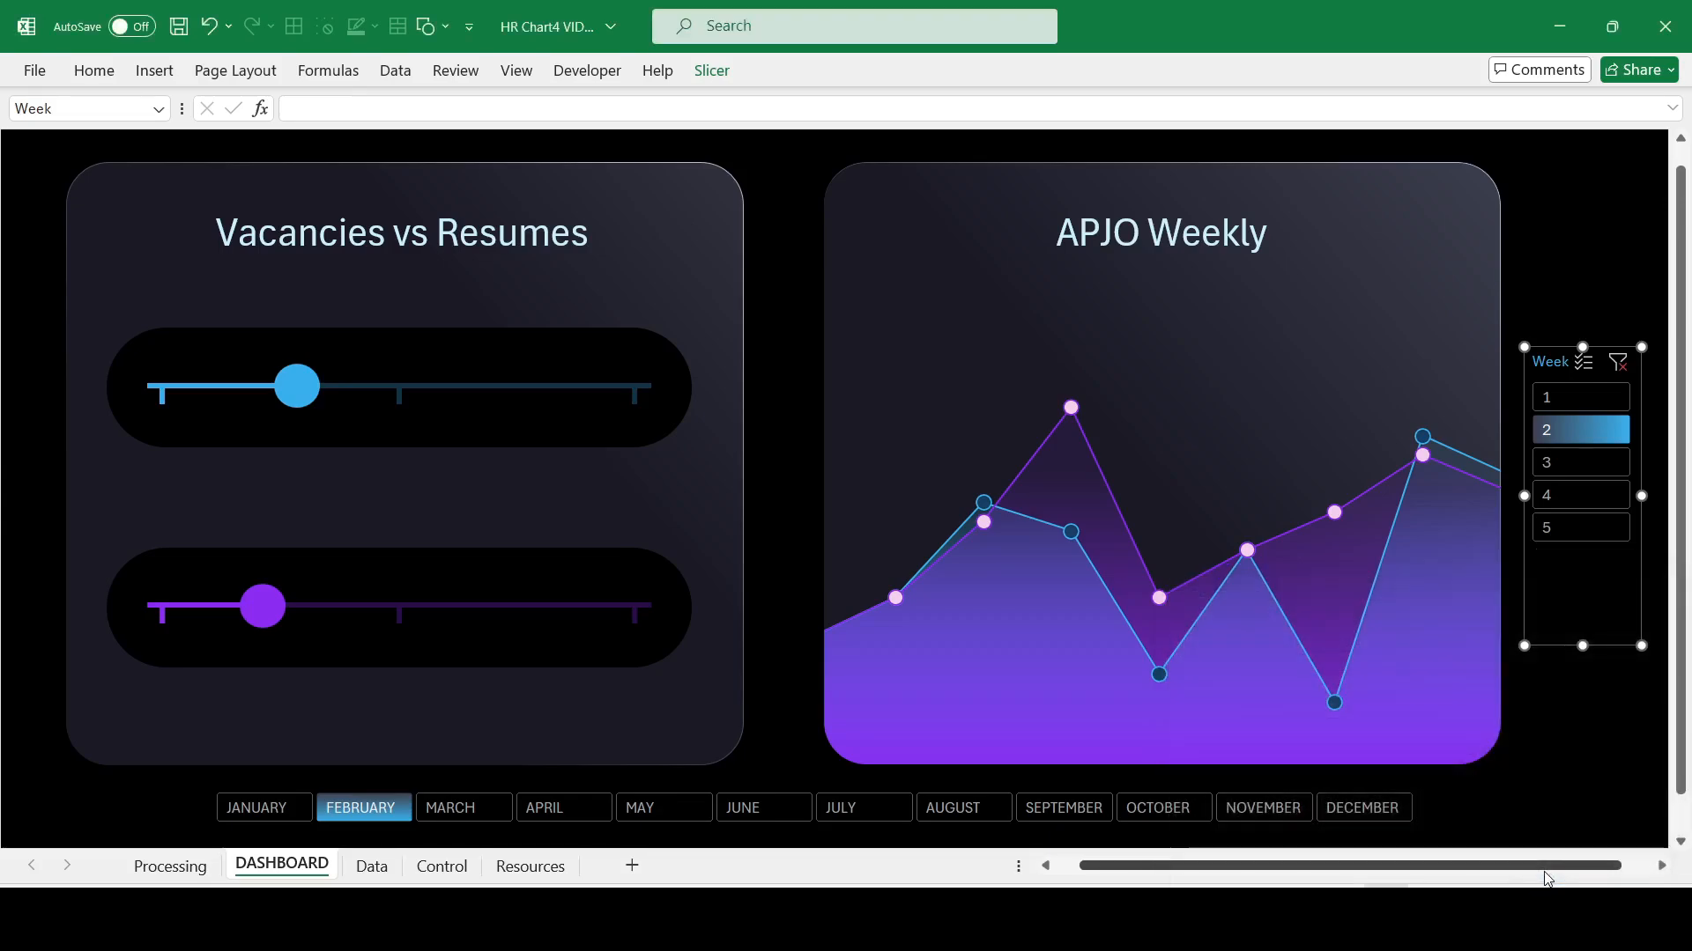
left_click(1567, 725)
left_click(1618, 707)
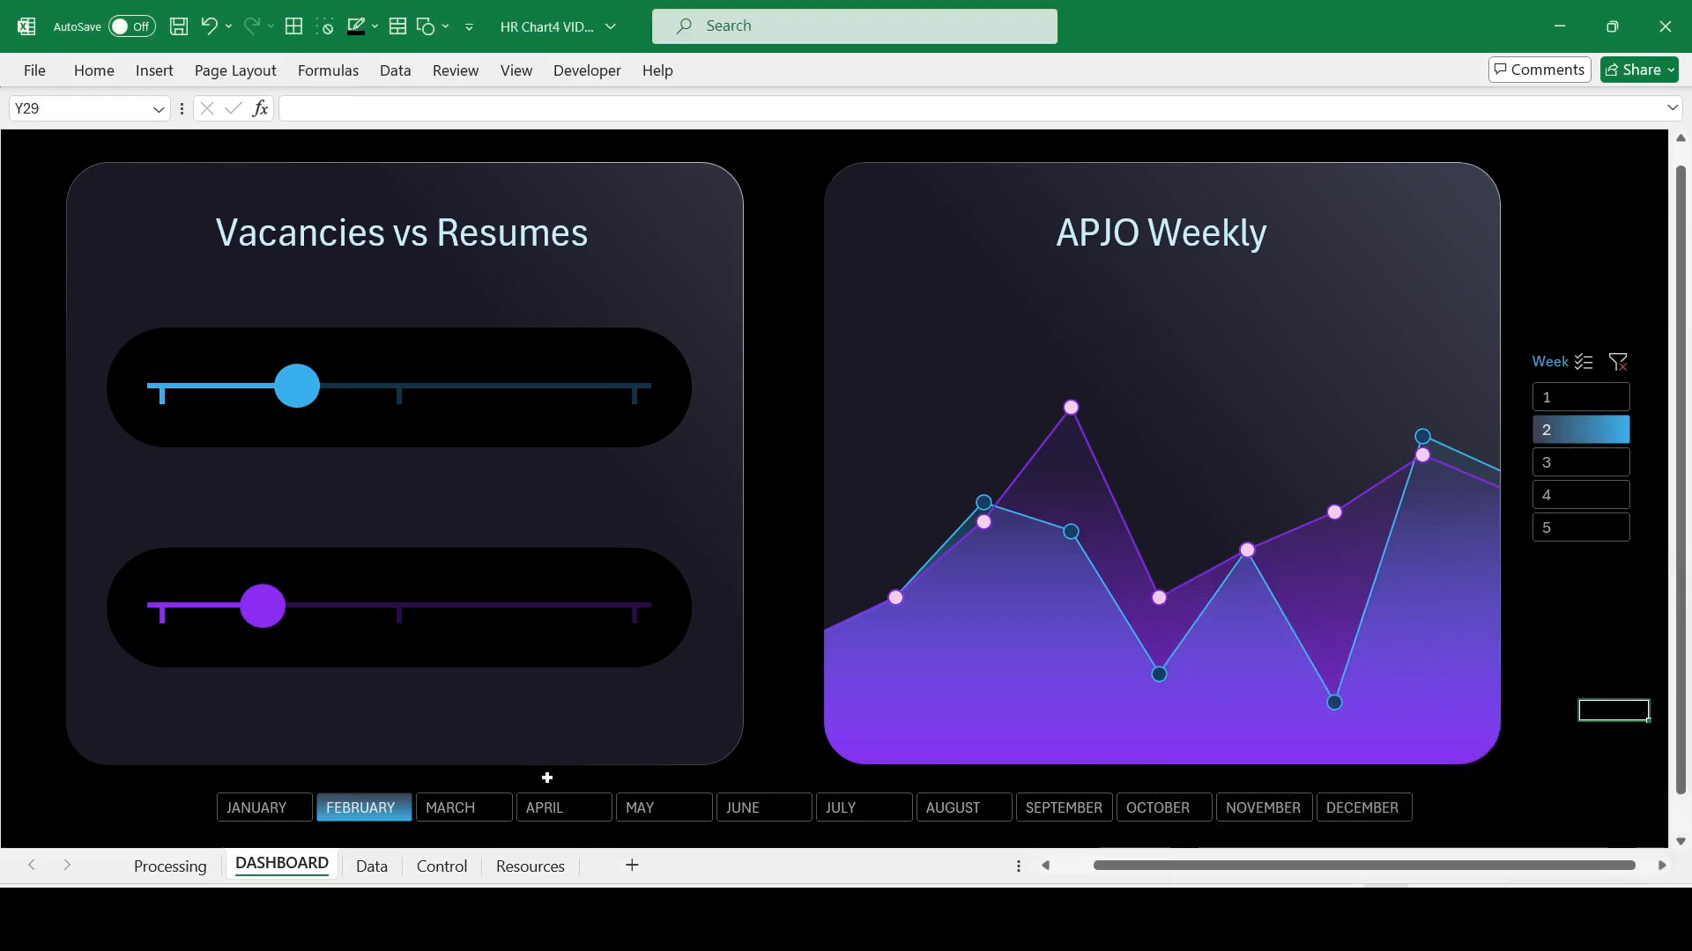
Step: Test the charts for April, July and August in turn with week 2 selected
left_click(551, 810)
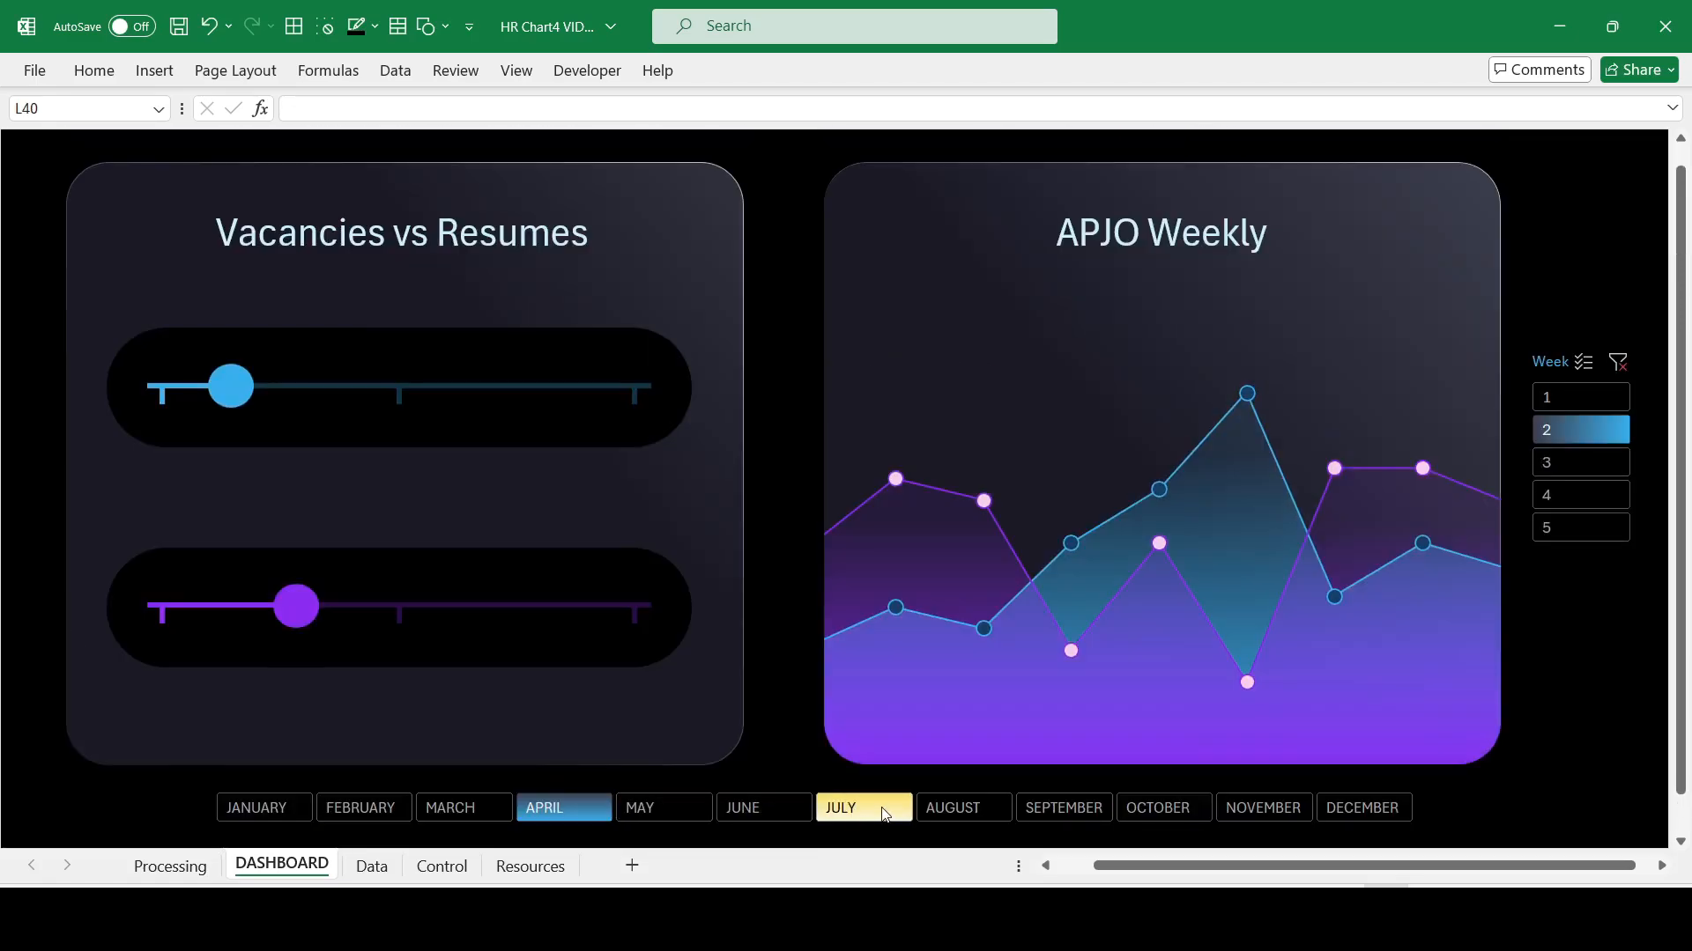
left_click(881, 810)
left_click(954, 810)
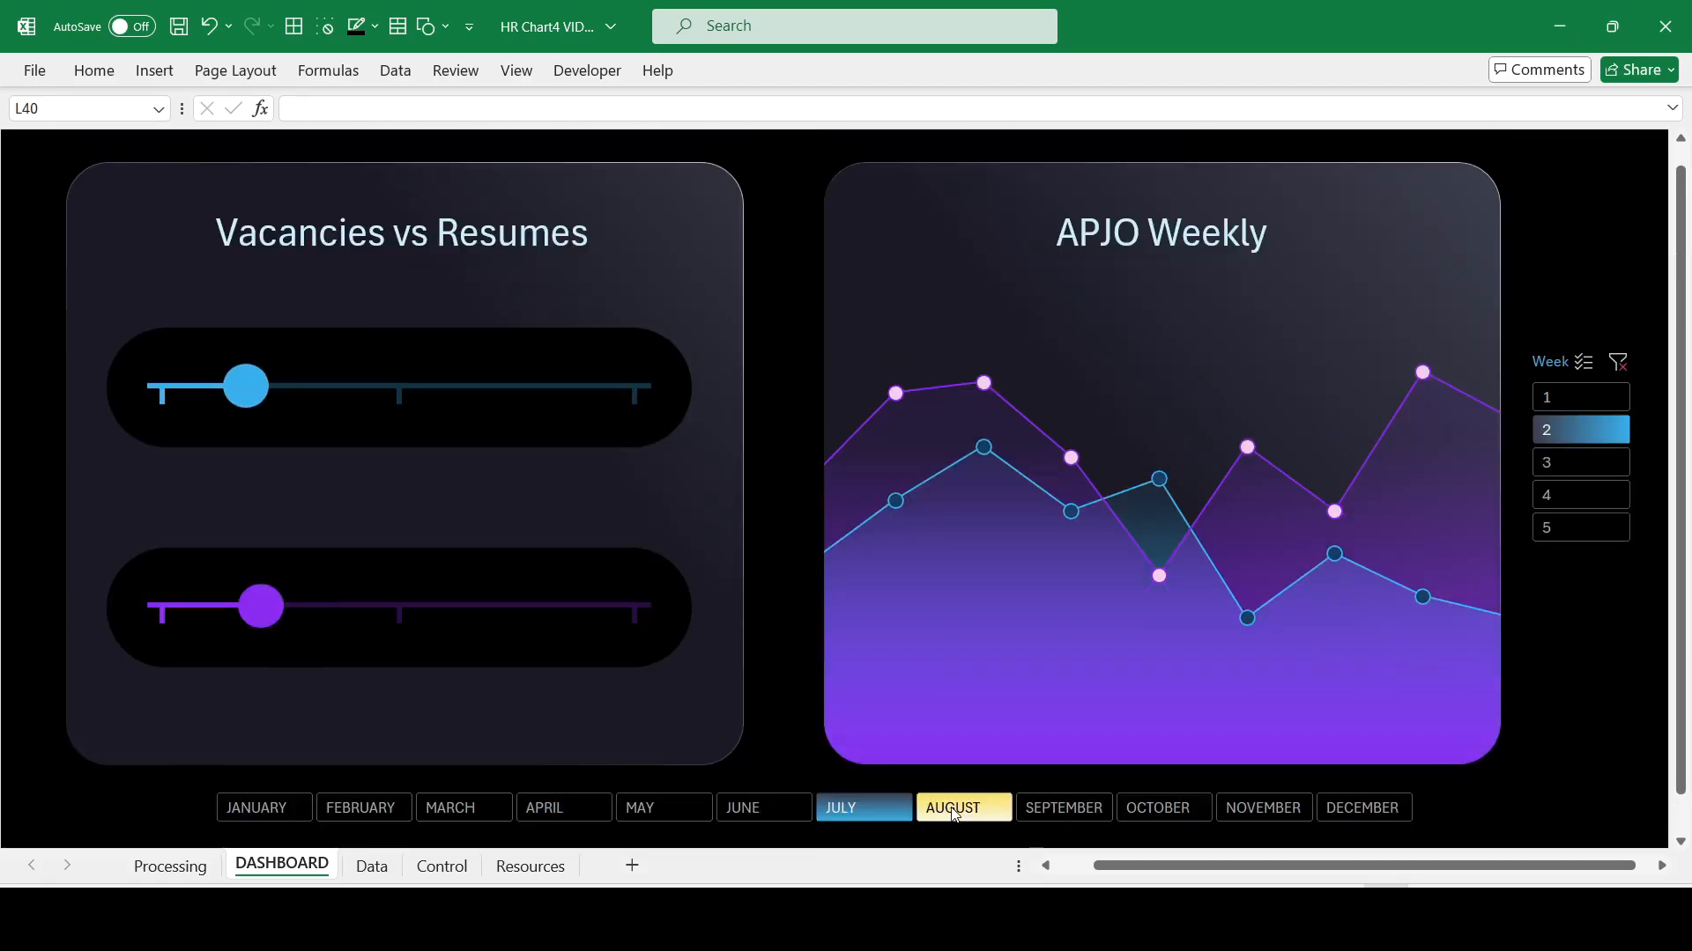
Step: Test the charts for April, July, August and September in turn with weeks 1 to 3 selected
left_click(608, 812)
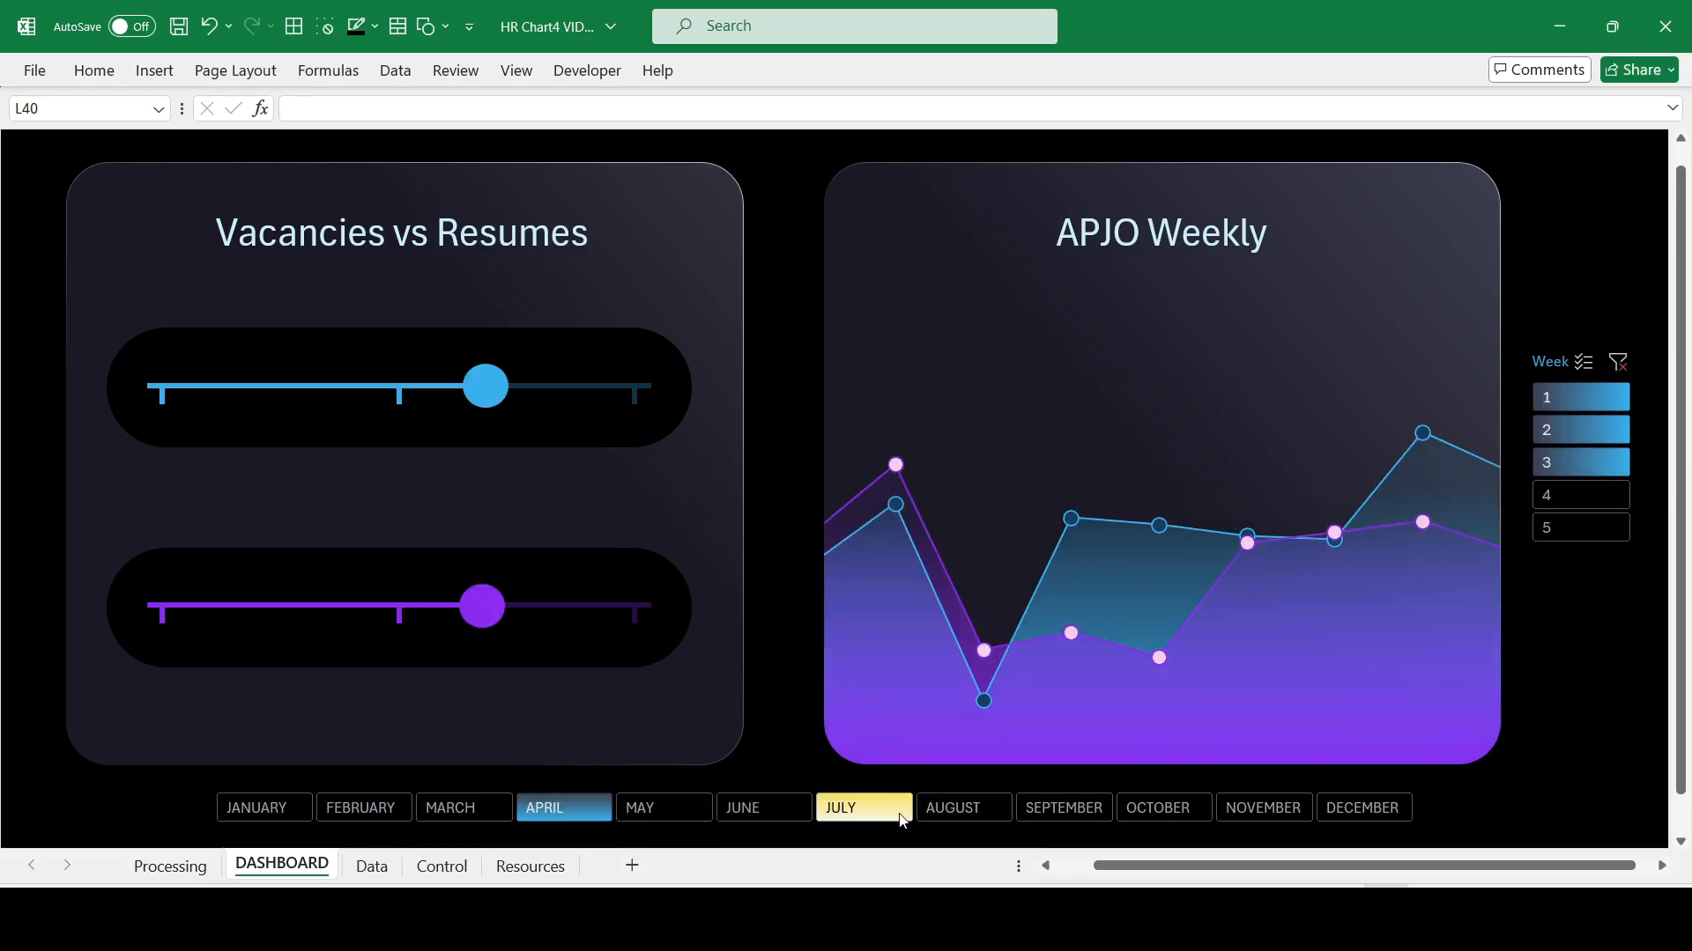
left_click(868, 809)
left_click(957, 815)
left_click(1061, 810)
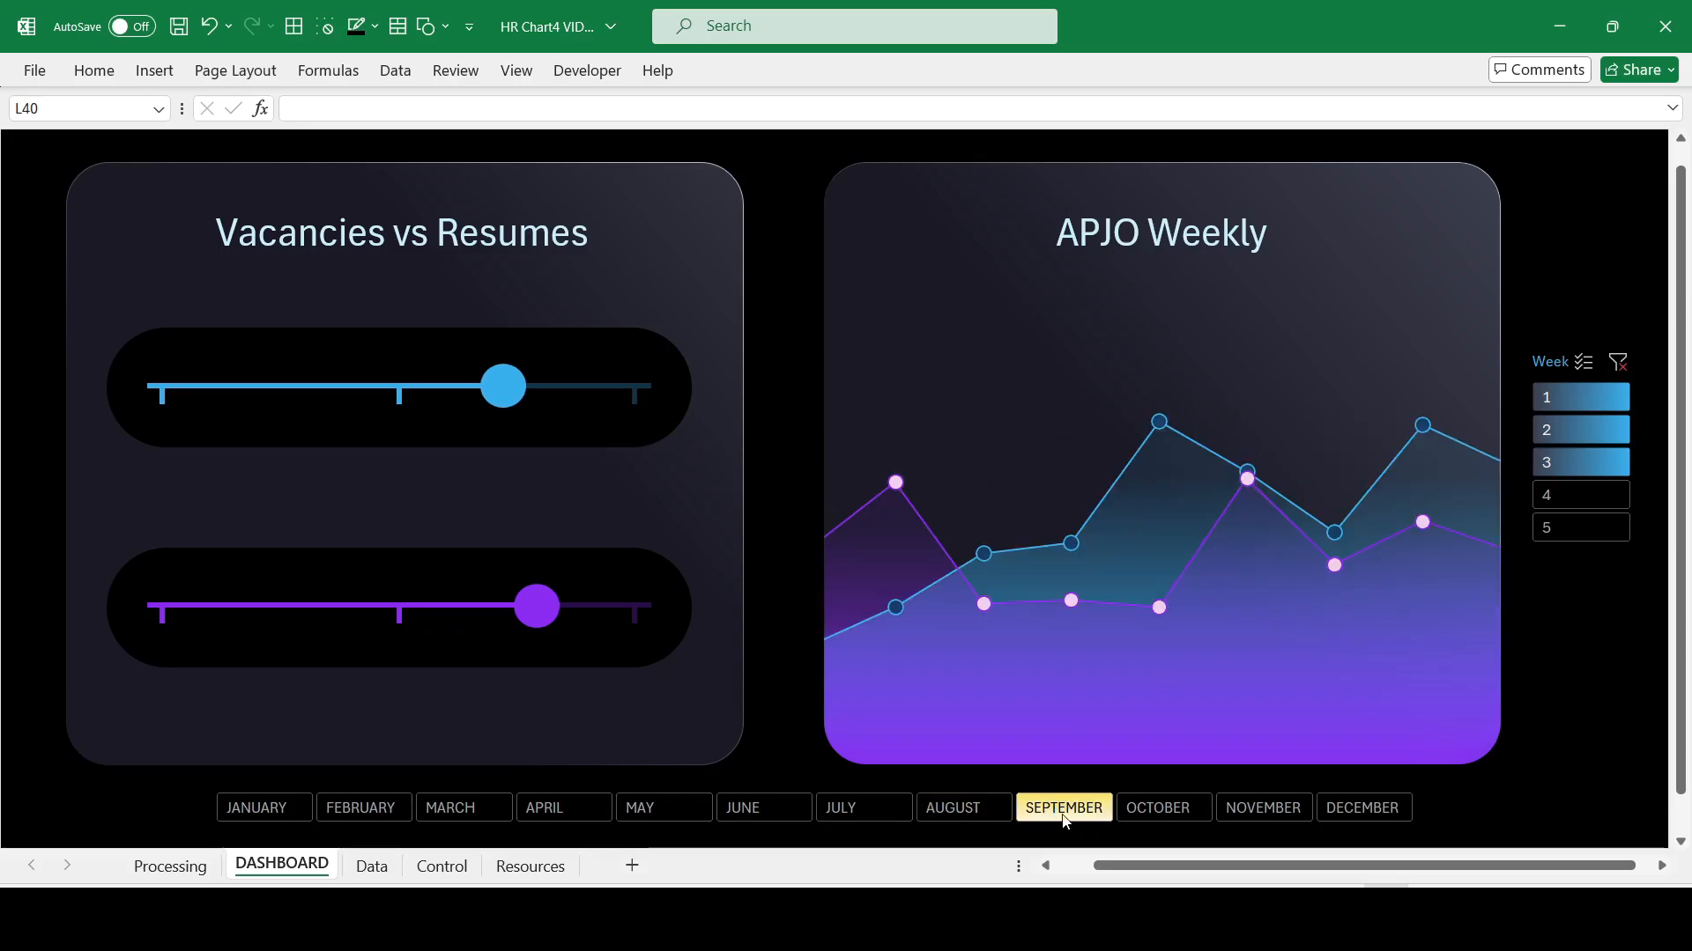
Step: Filter the September data by week 4 and by weeks 2 and 3 together
left_click(1572, 491)
left_click(1575, 431)
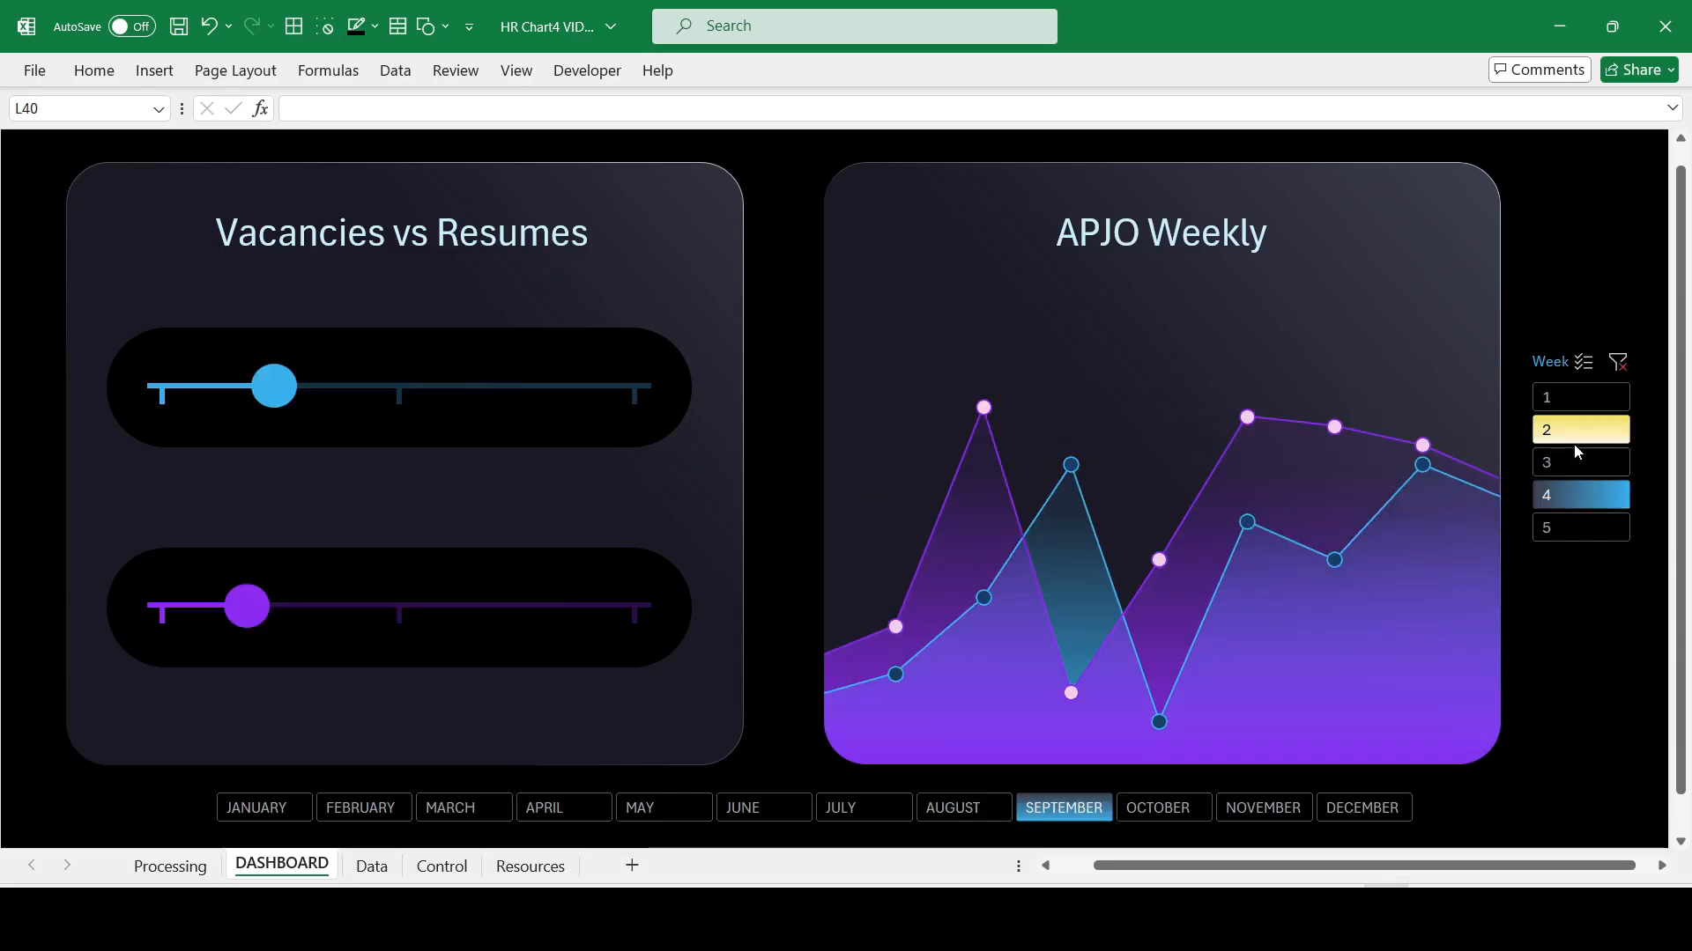
left_click(1577, 462, "ctrl")
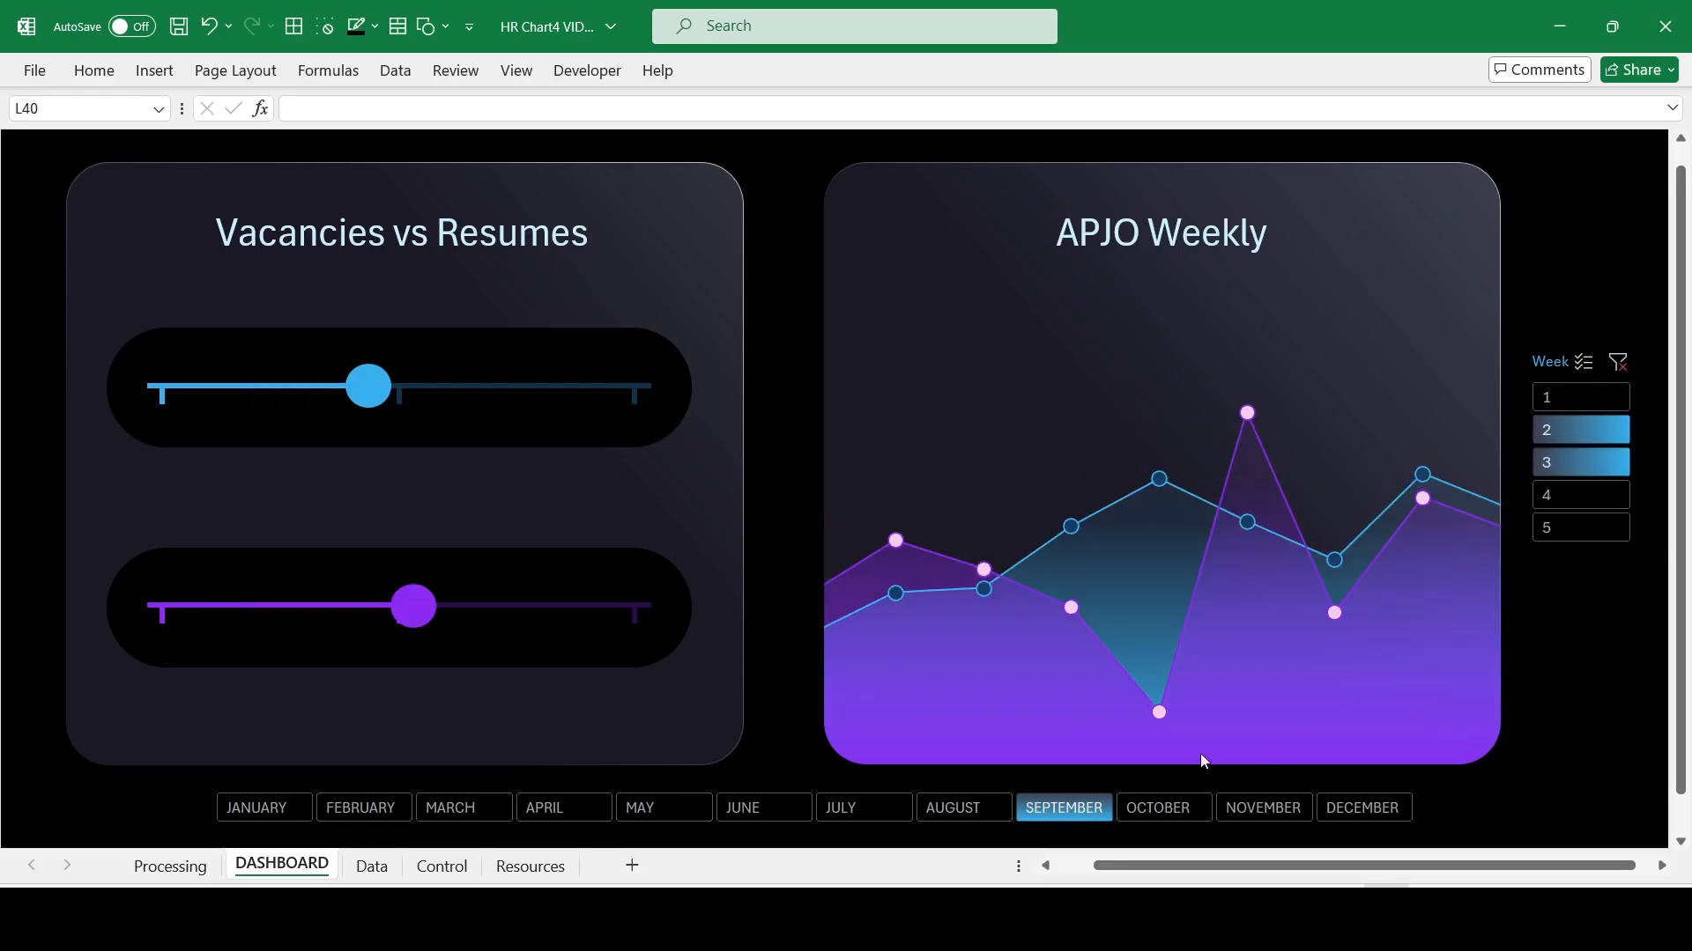
Step: With weeks 2 and 3 selected, check the charts for April to August together and for September, October, March and February individually
left_click_drag(564, 809, 958, 811)
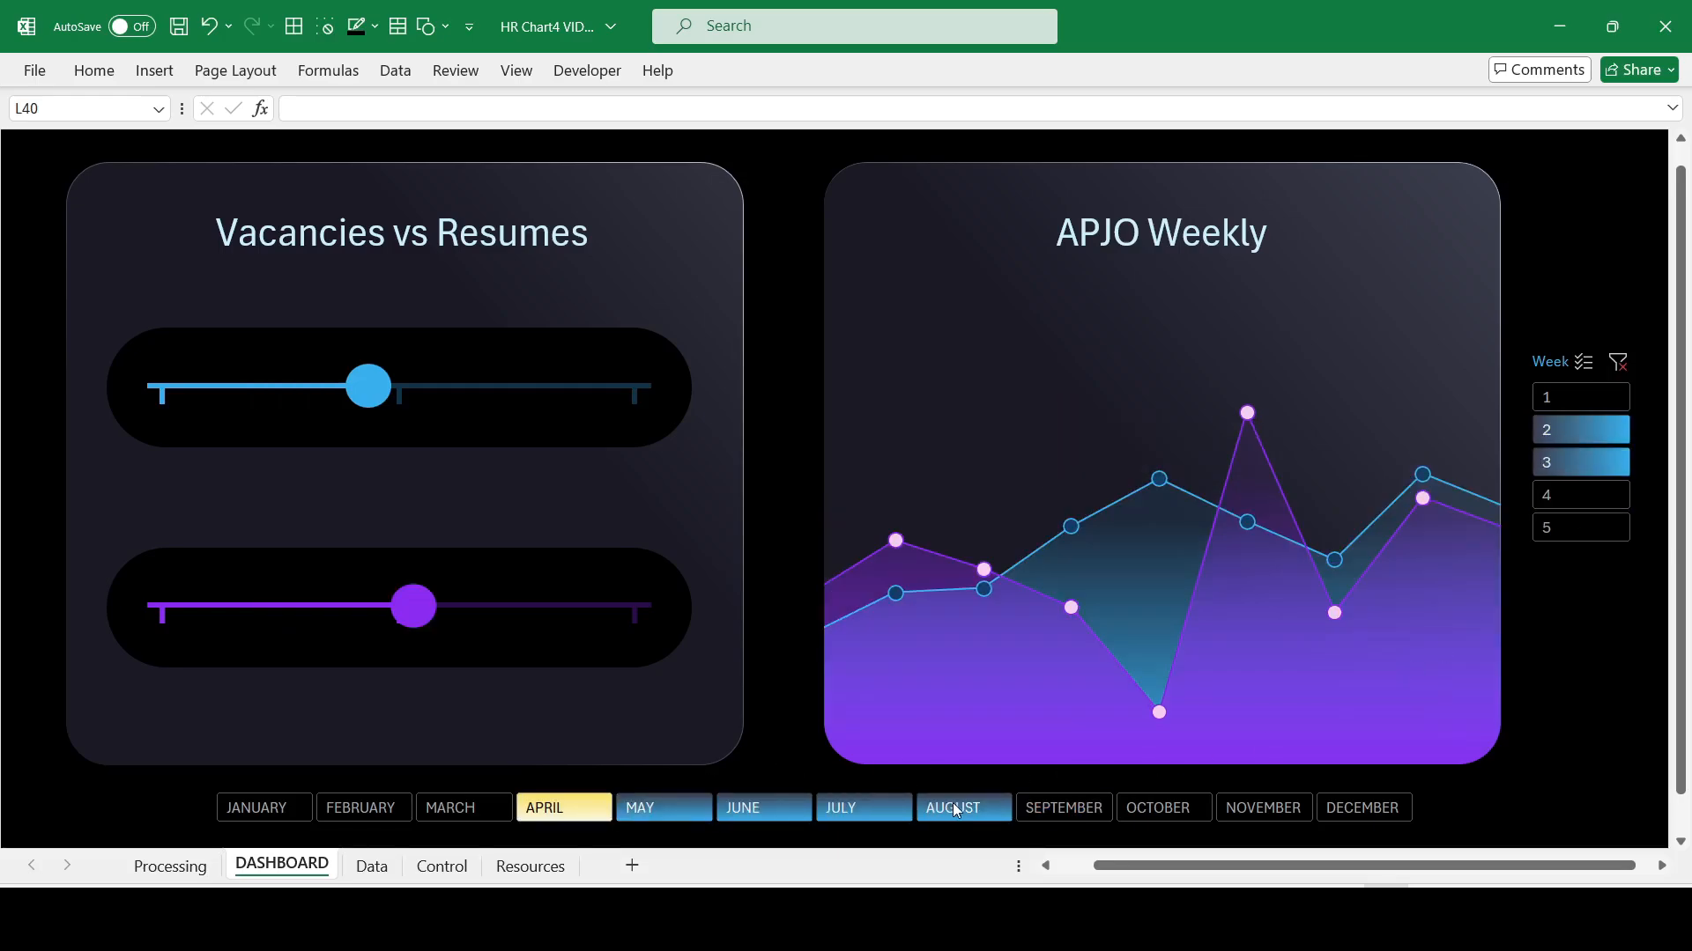
left_click(1063, 808)
left_click(1145, 808)
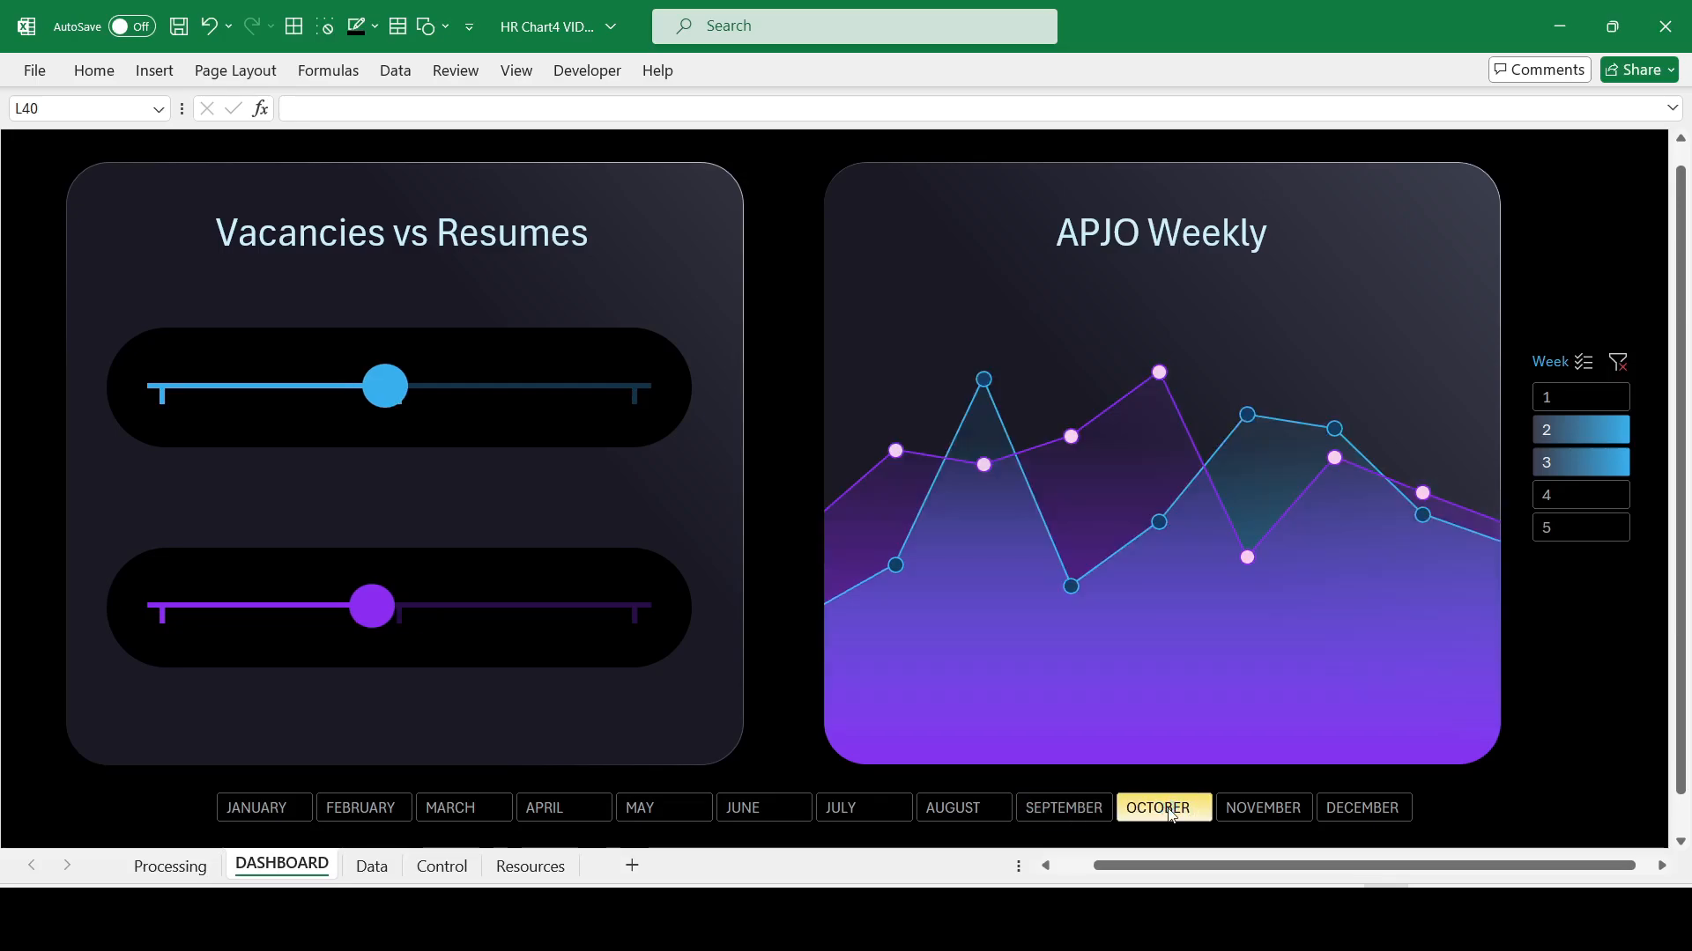
left_click(472, 814)
left_click(375, 816)
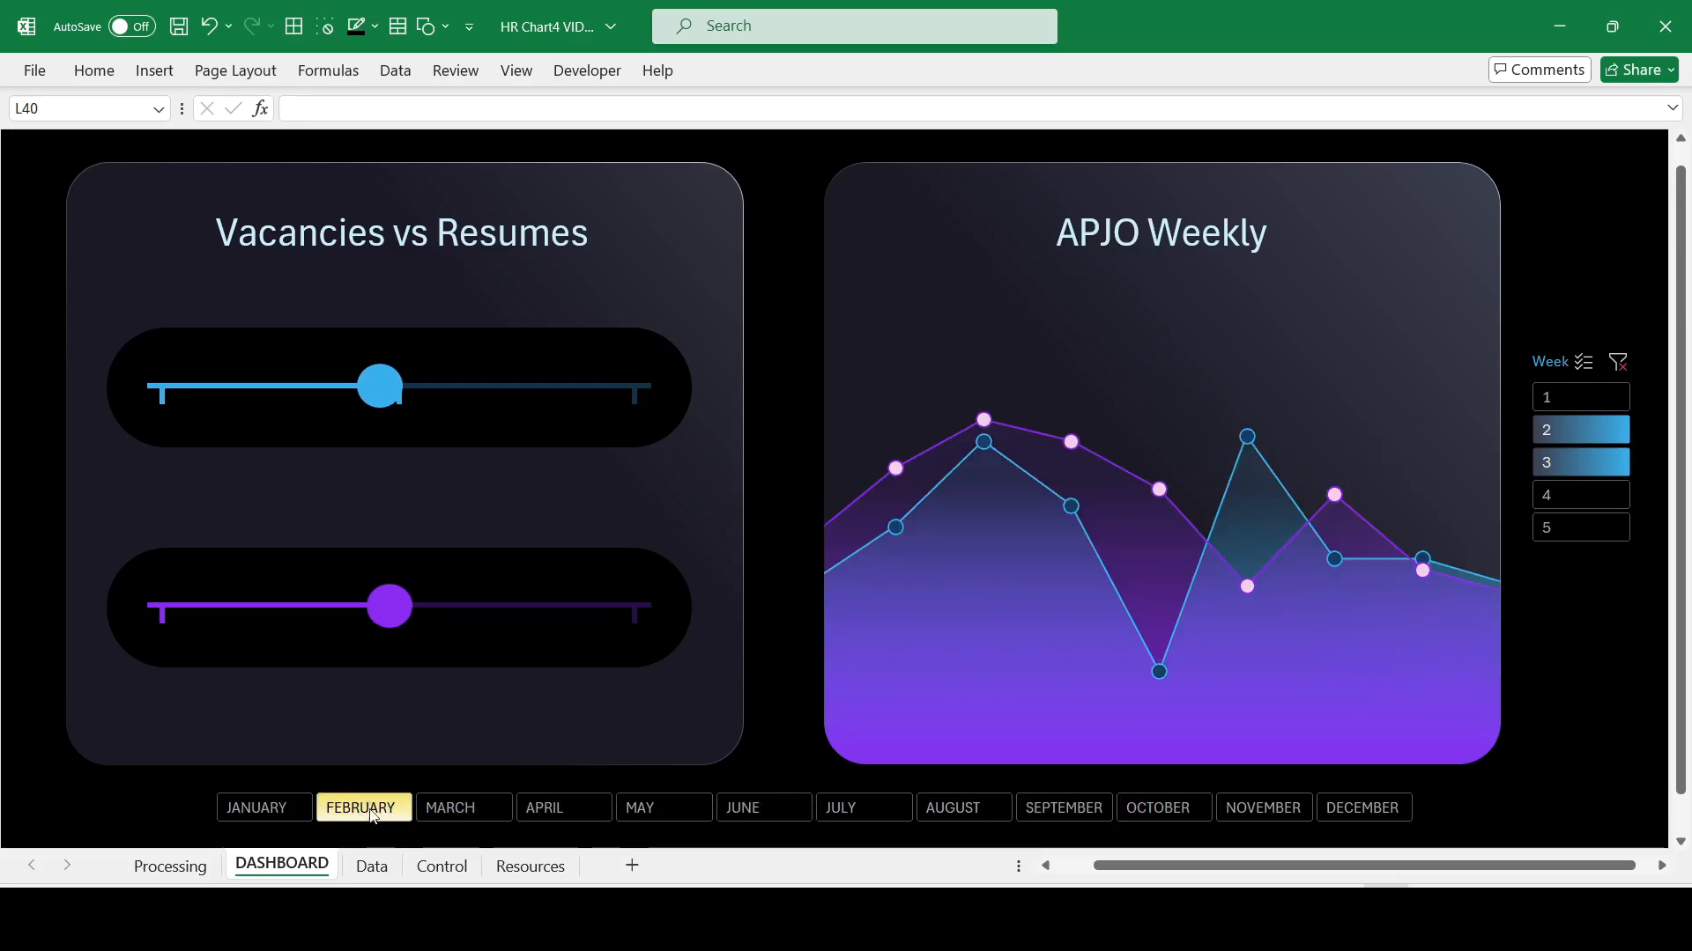
left_click(453, 814)
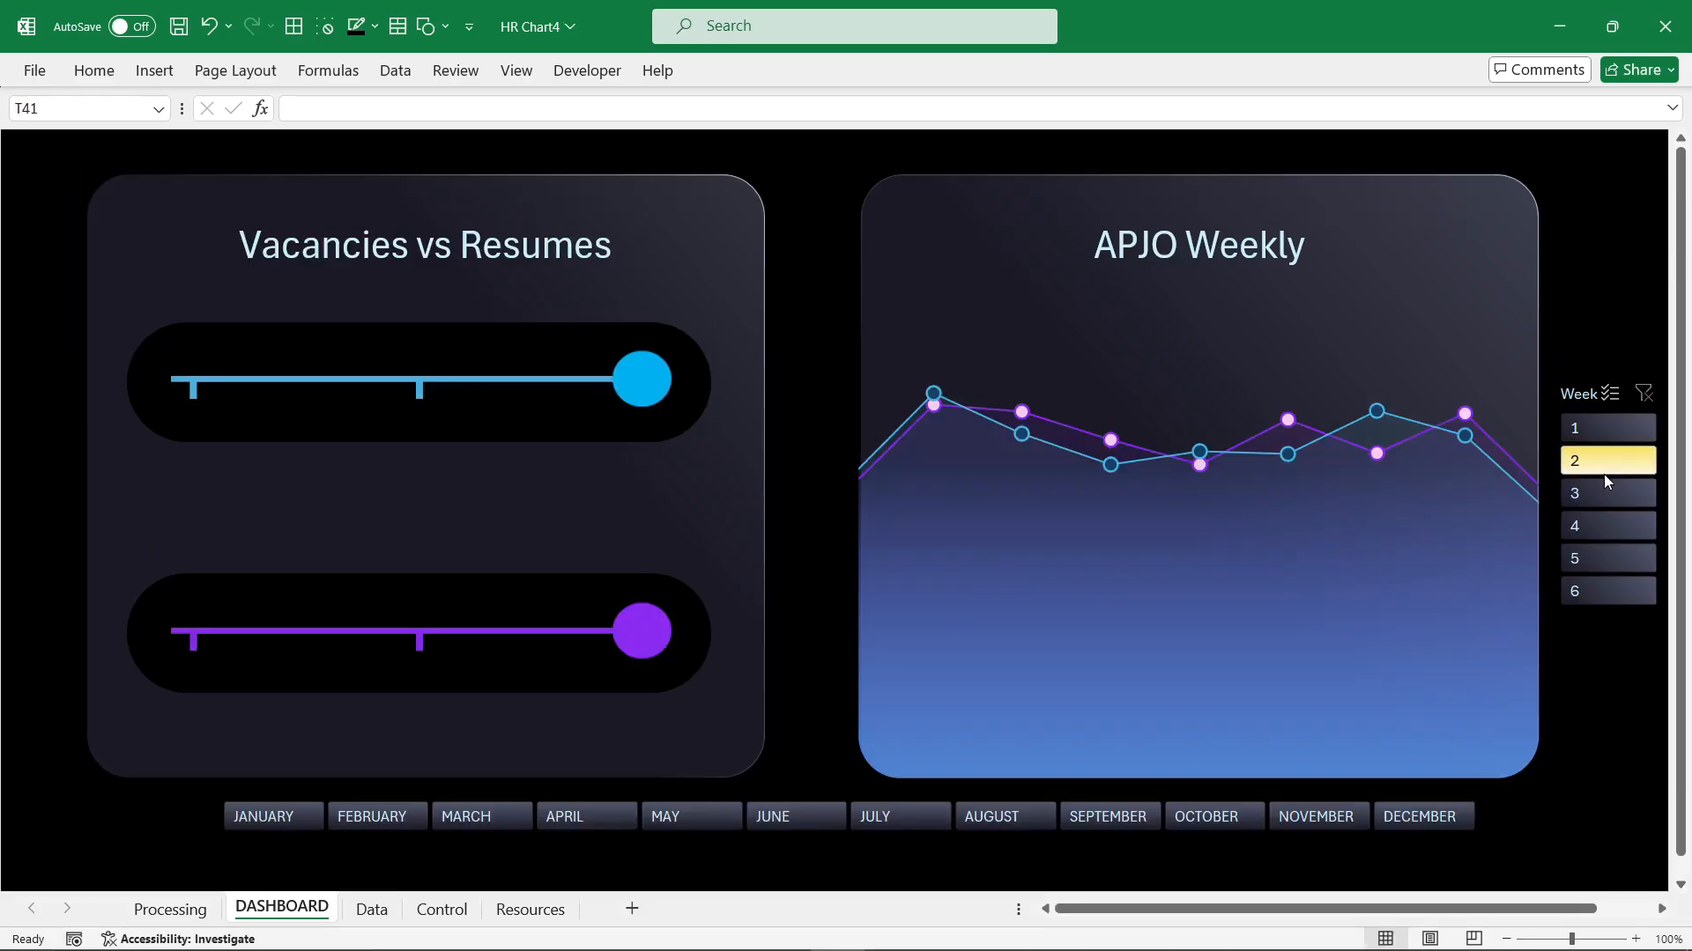
Step: In the HR Chart4 workbook's dashboard, filter by week 3 and week 4, and view March and May for week 4
left_click(1605, 493)
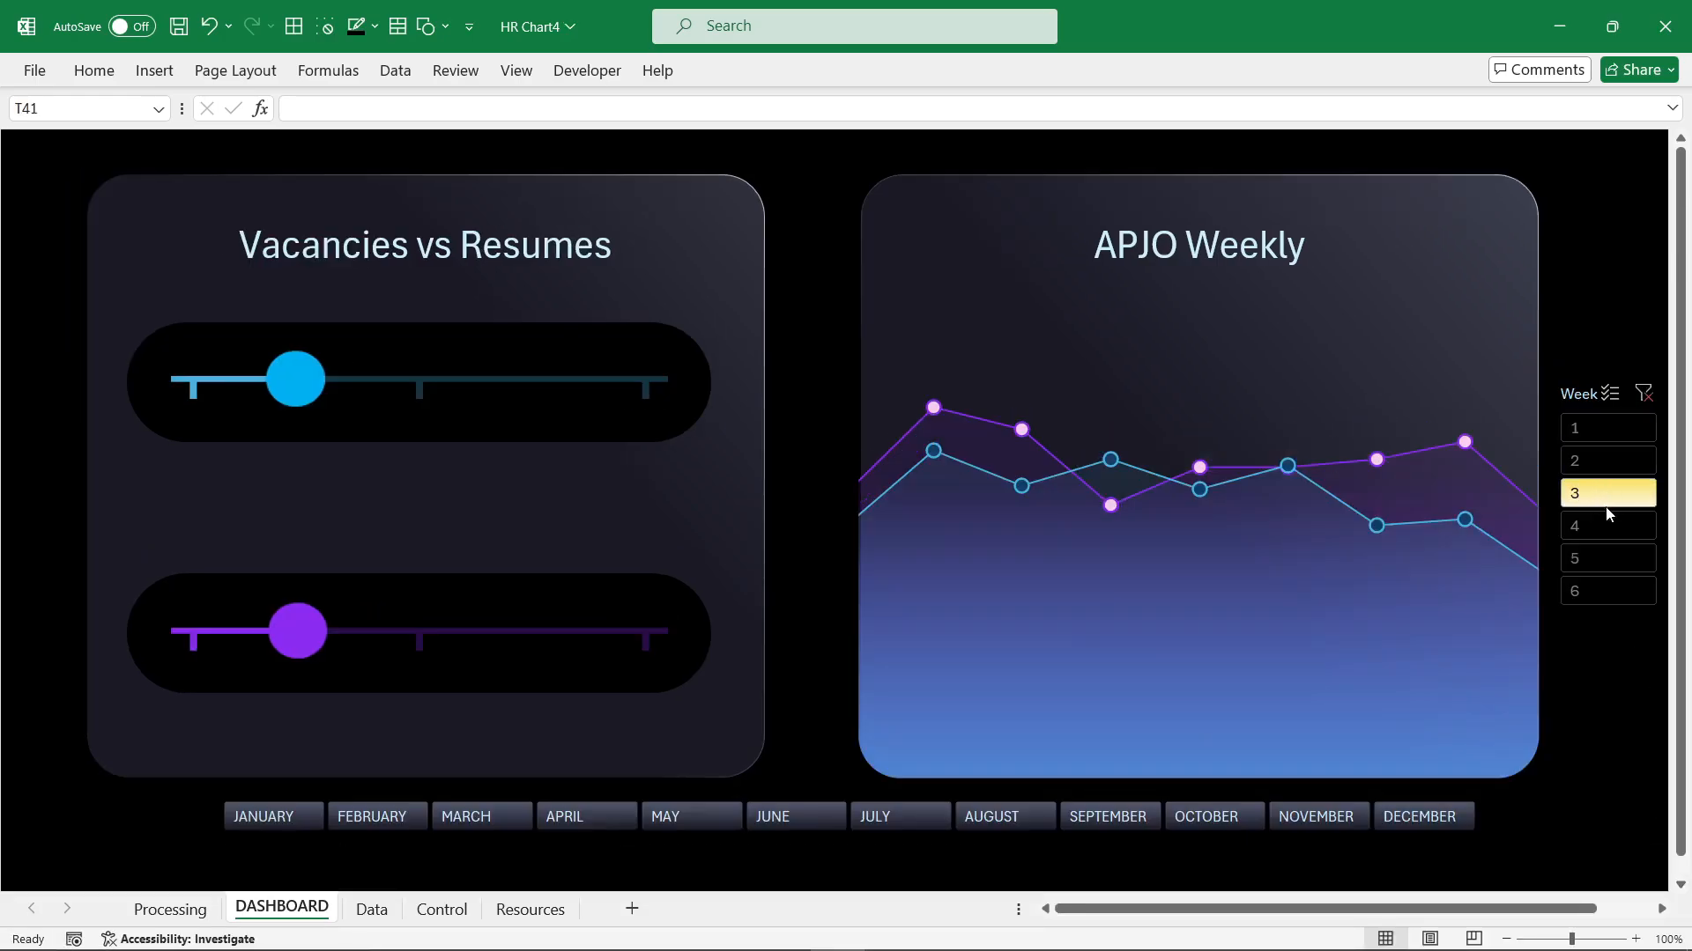
left_click(1608, 525)
left_click(472, 820)
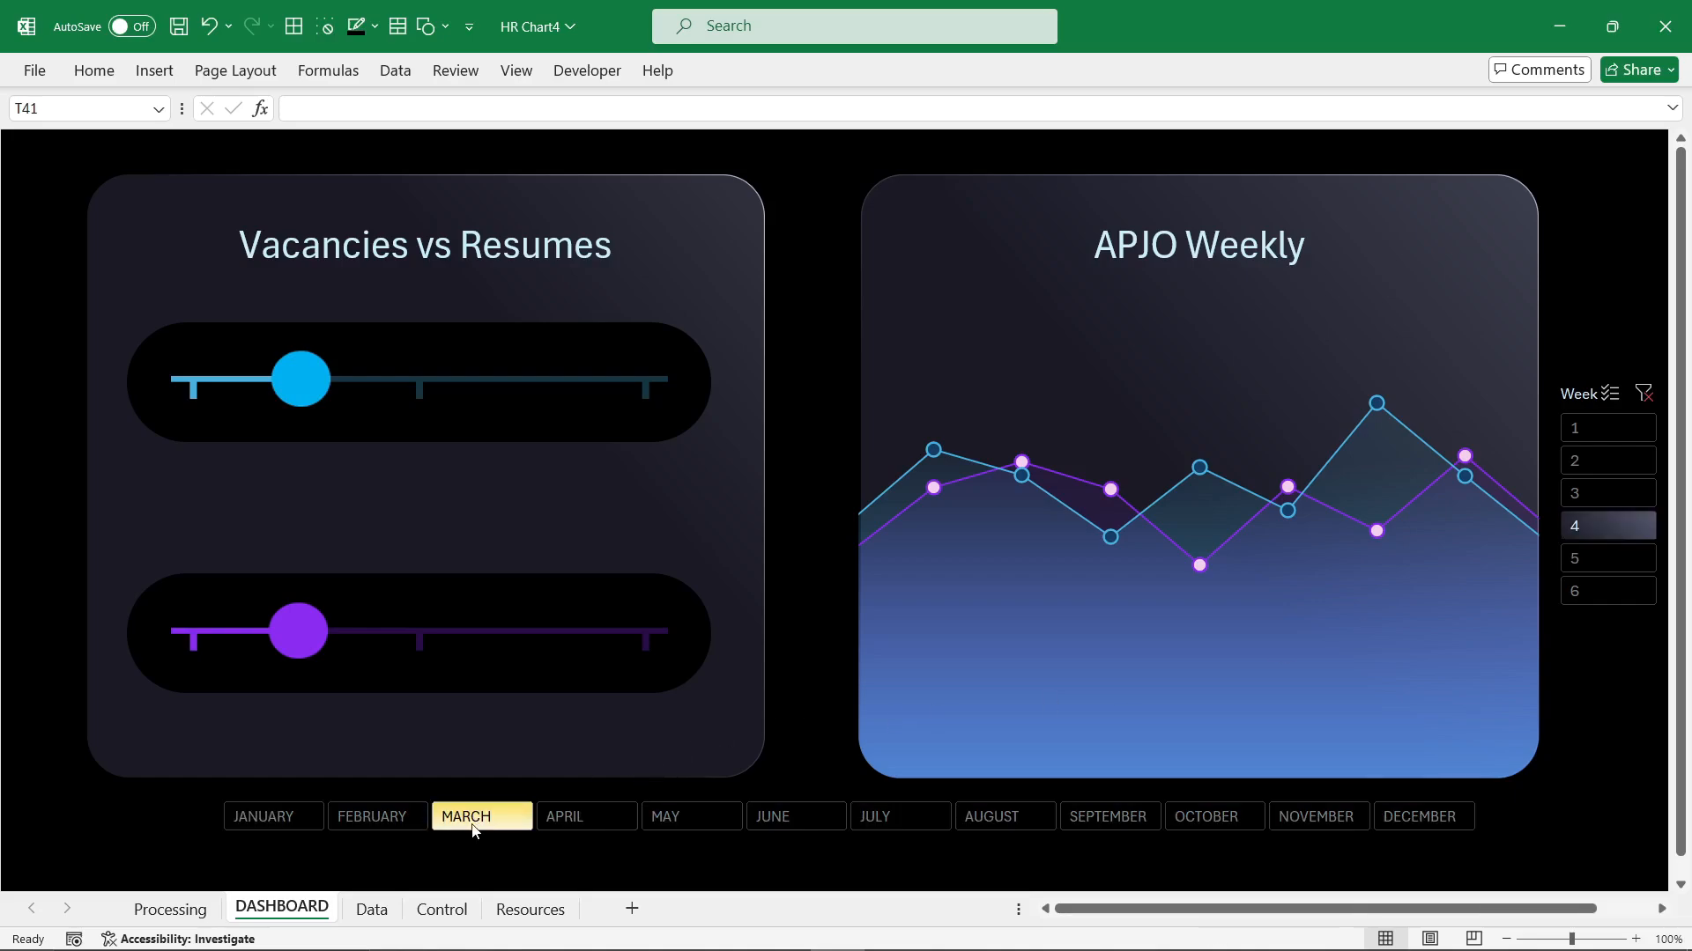
left_click(670, 817)
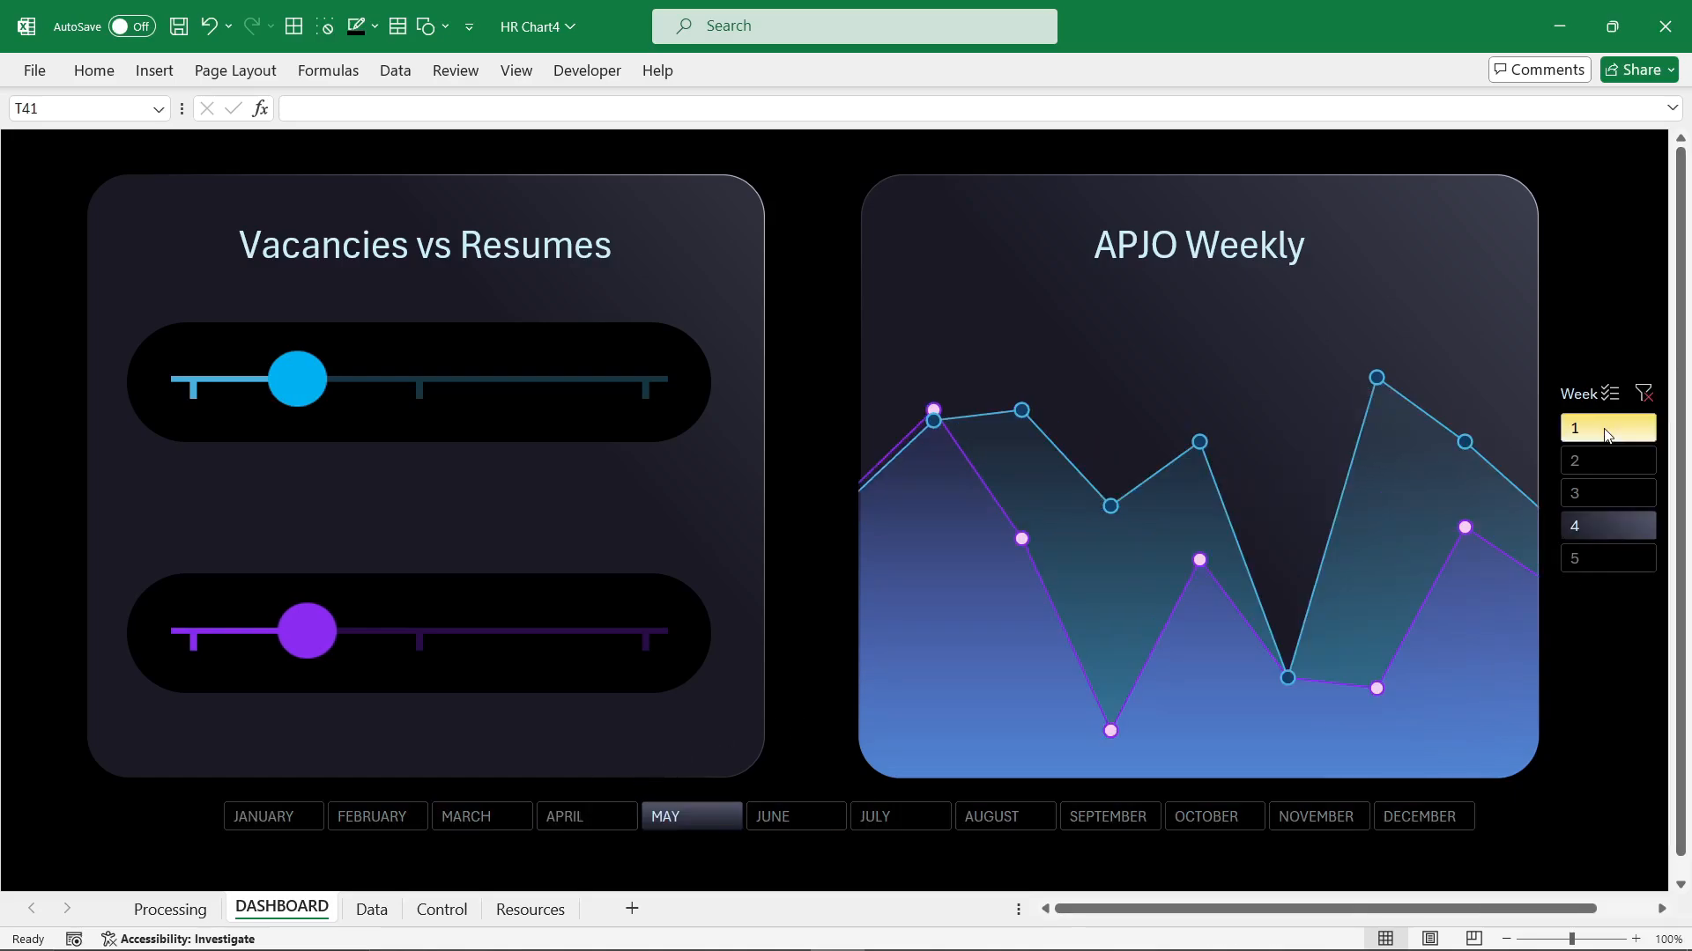
Step: Select weeks 1 to 3 and check the charts for July, September, the March to September range, and May
left_click_drag(1605, 433, 1606, 493)
left_click(870, 815)
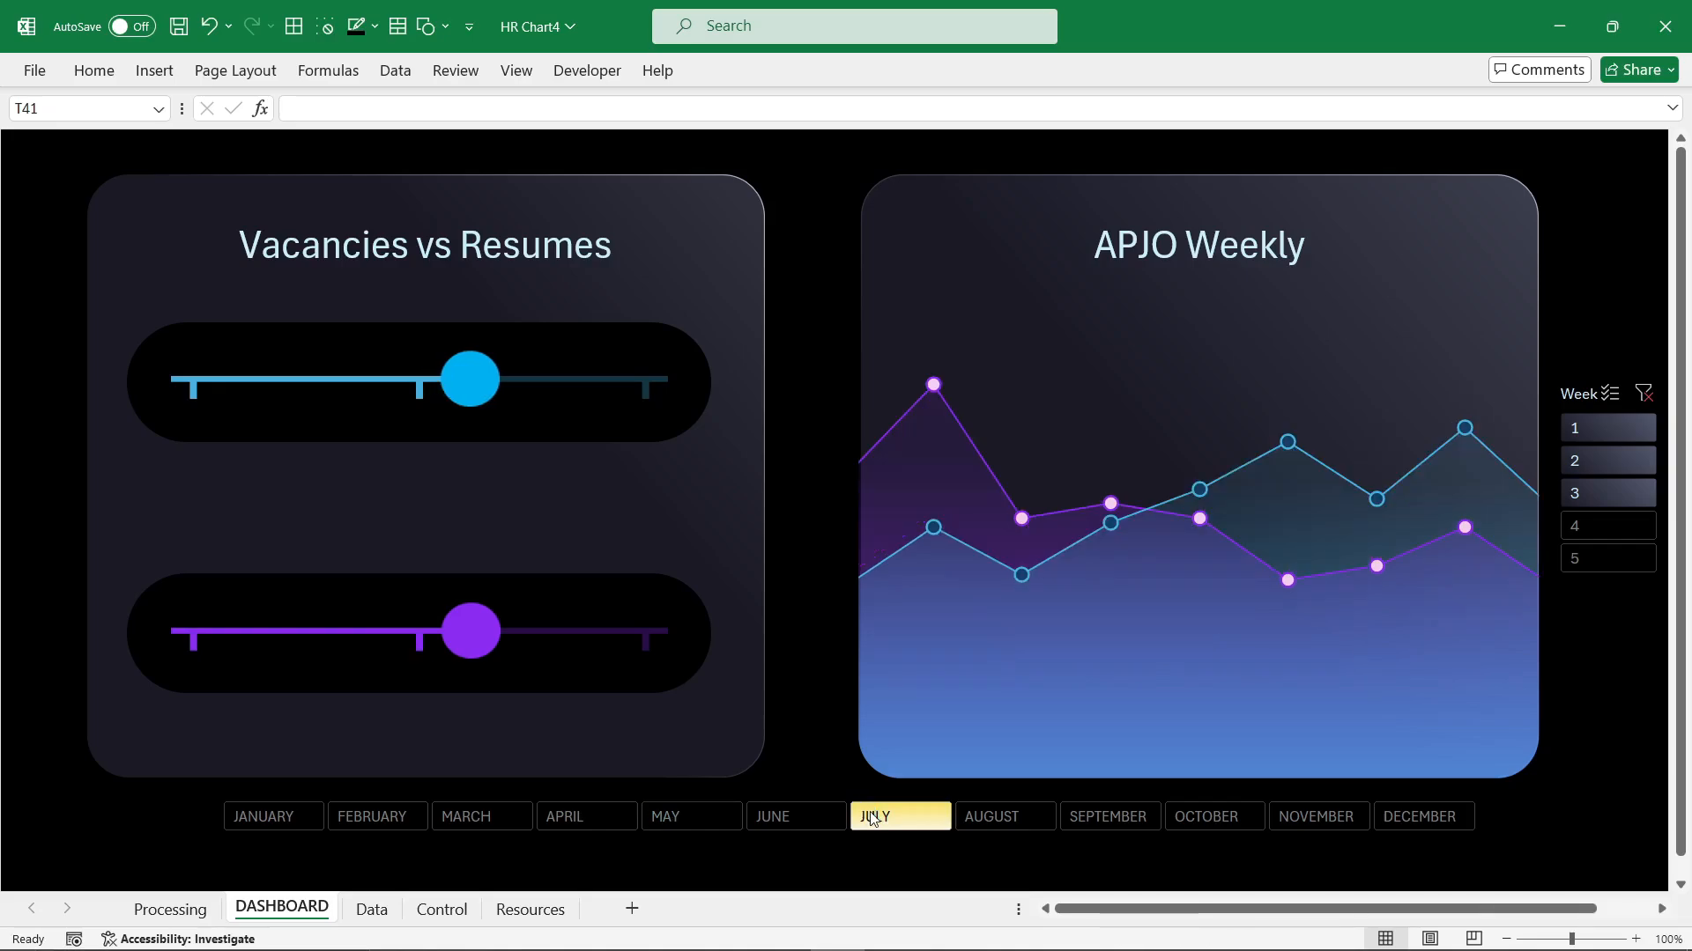
left_click(1107, 817)
left_click_drag(480, 816, 1112, 817)
left_click(700, 819)
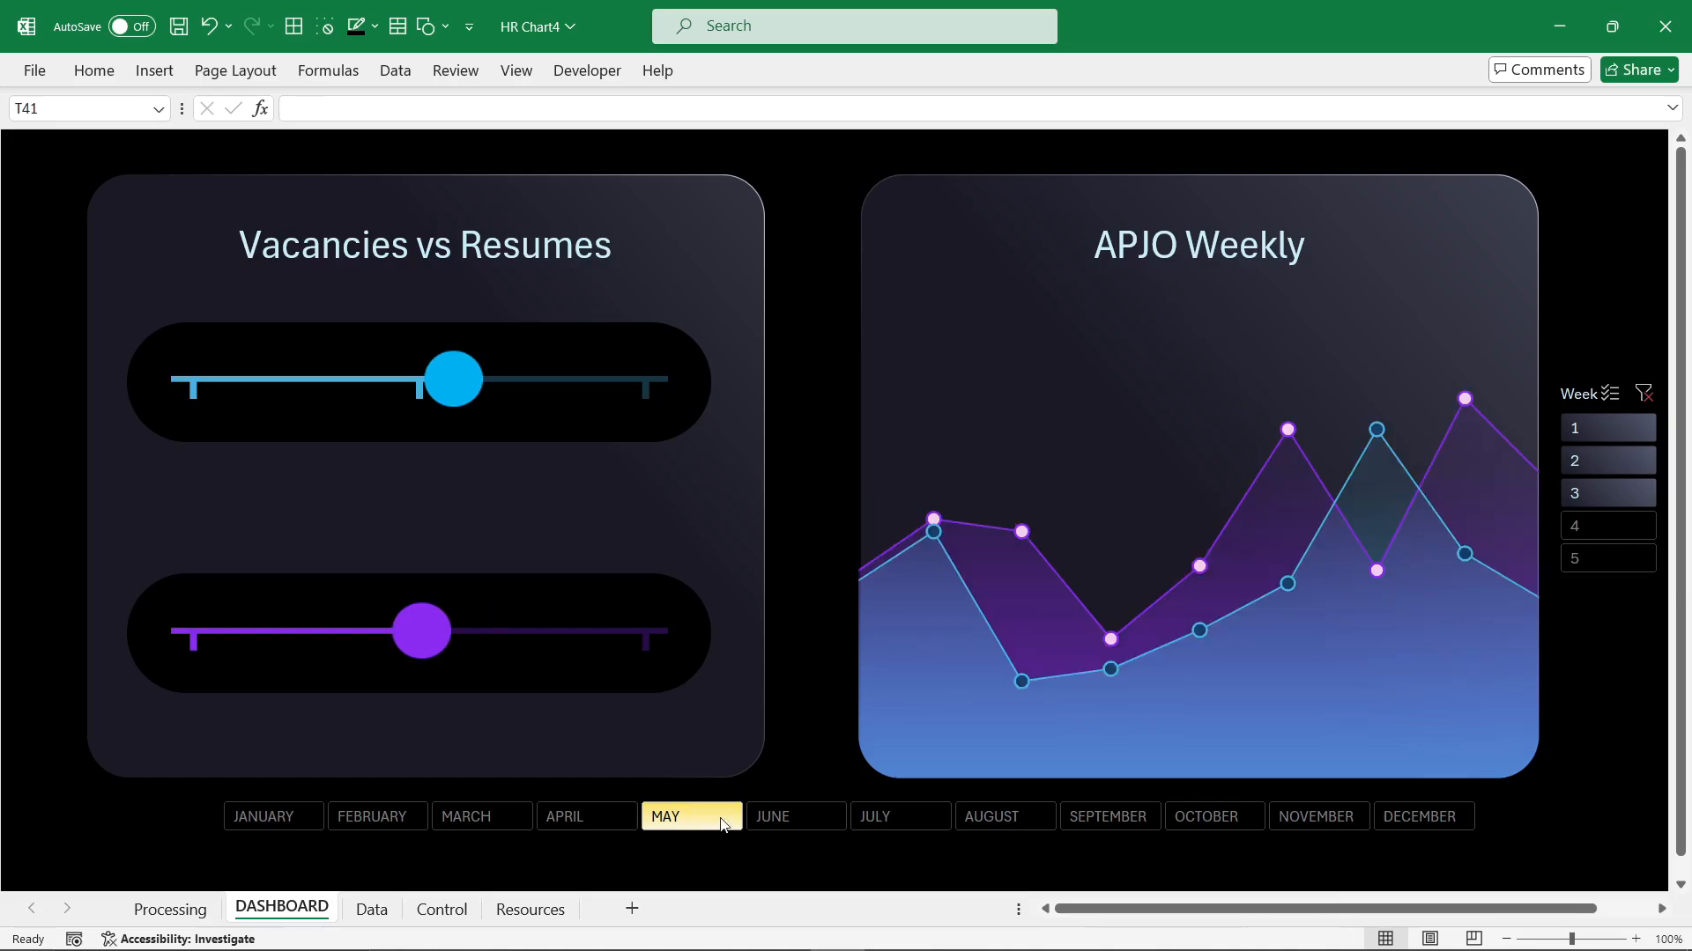
Step: Compare the May charts for different weeks, including week 4 alone and weeks 2 to 4 together
left_click(1606, 527)
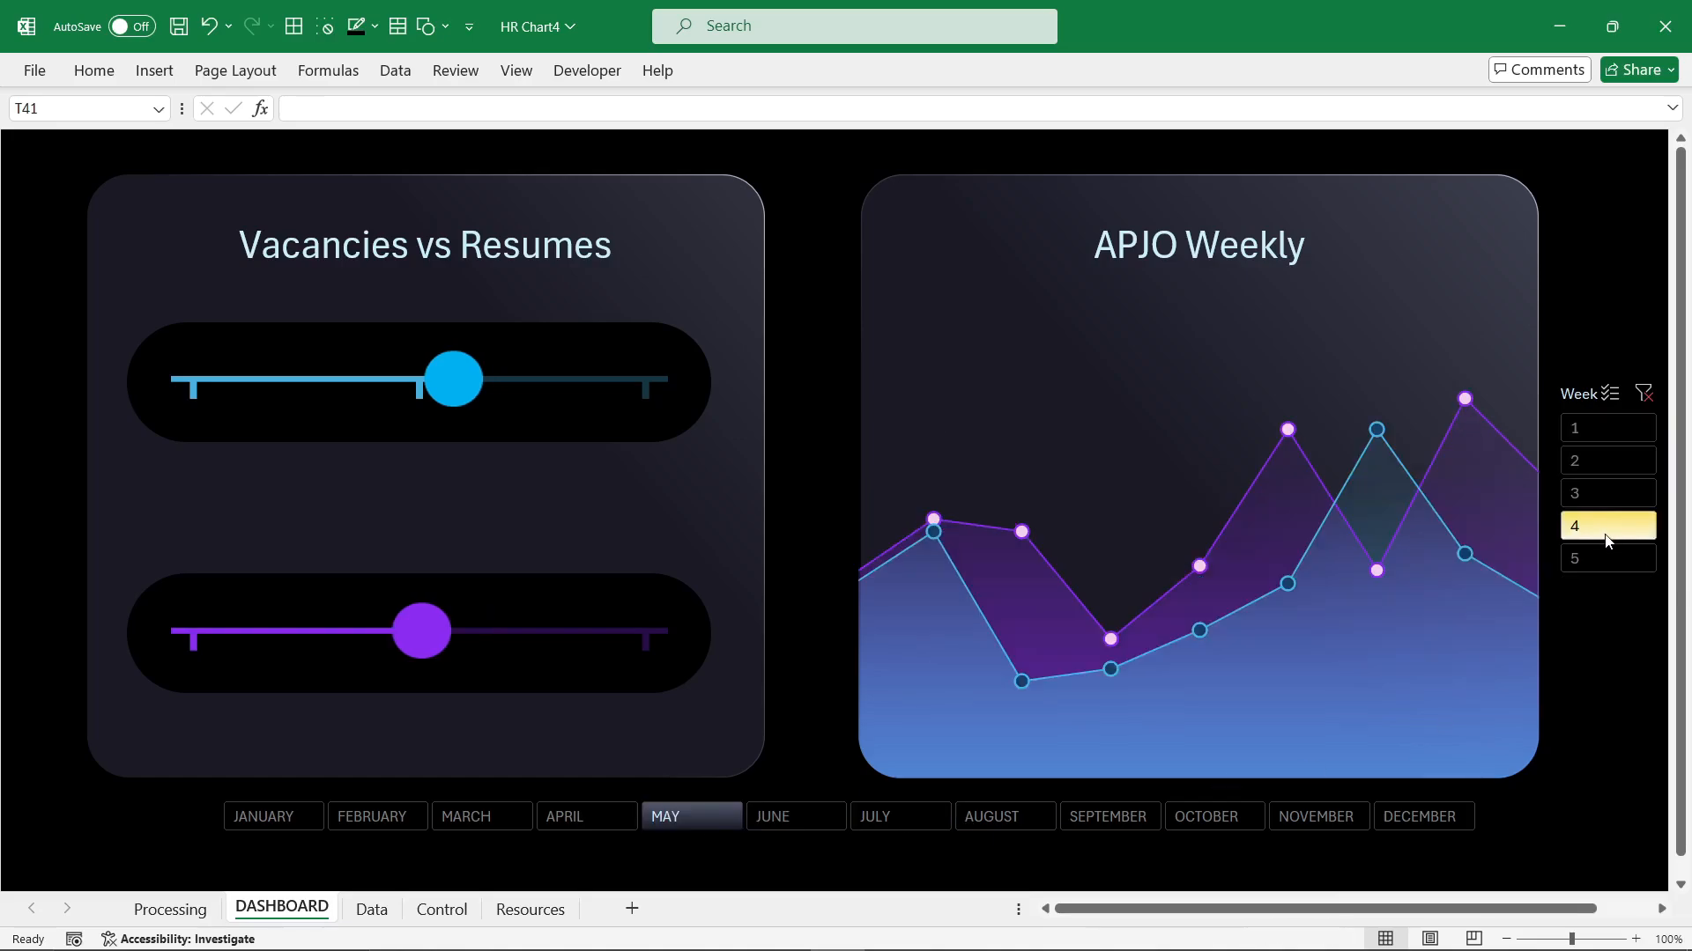
left_click(1611, 462)
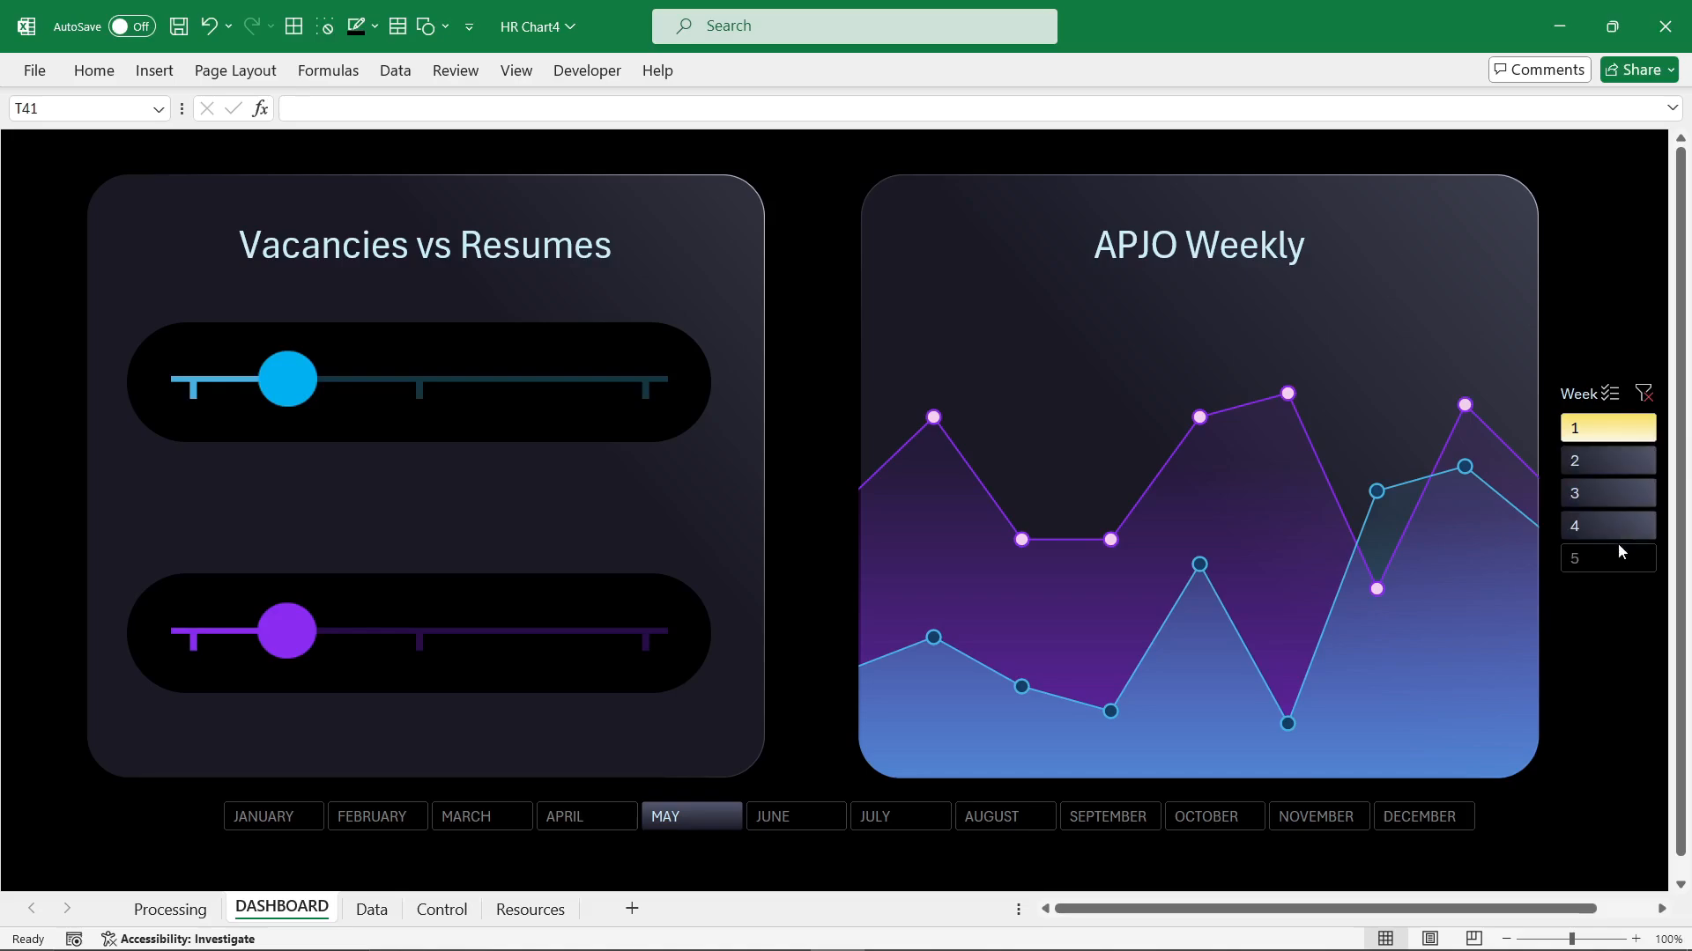
left_click(1618, 501)
left_click_drag(1632, 451, 1619, 520)
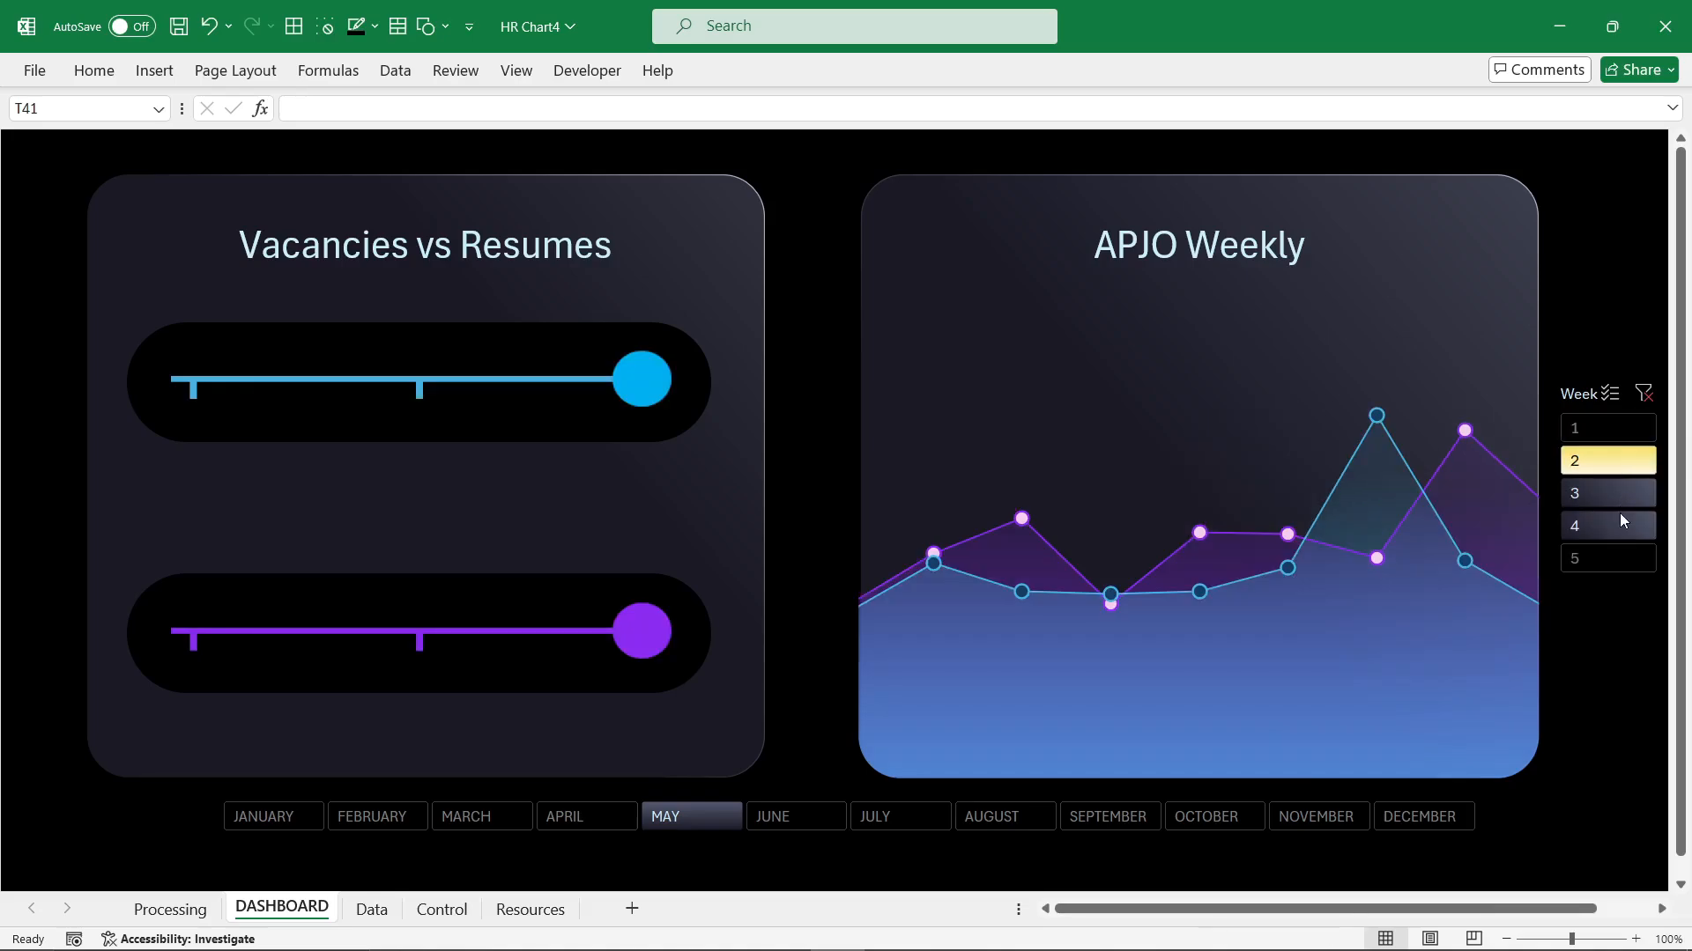
Step: With weeks 2 to 4 selected, check the charts for March to September together and for May, August and October individually
left_click_drag(476, 817, 1137, 833)
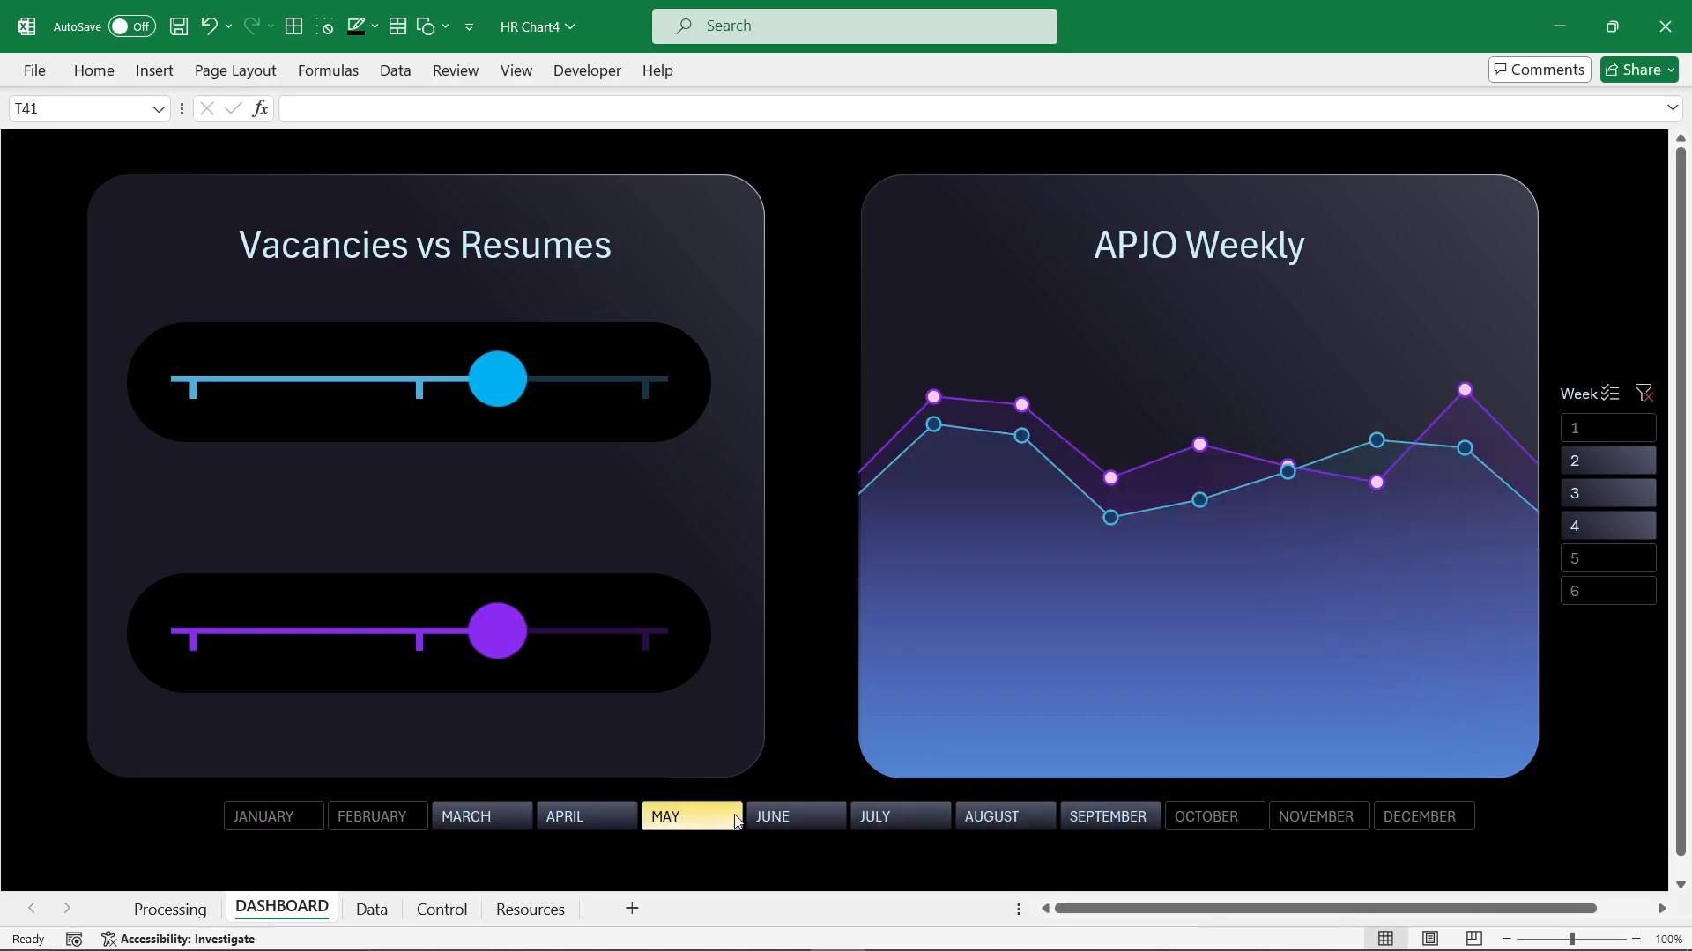
left_click(669, 816)
left_click(996, 817)
left_click(1225, 819)
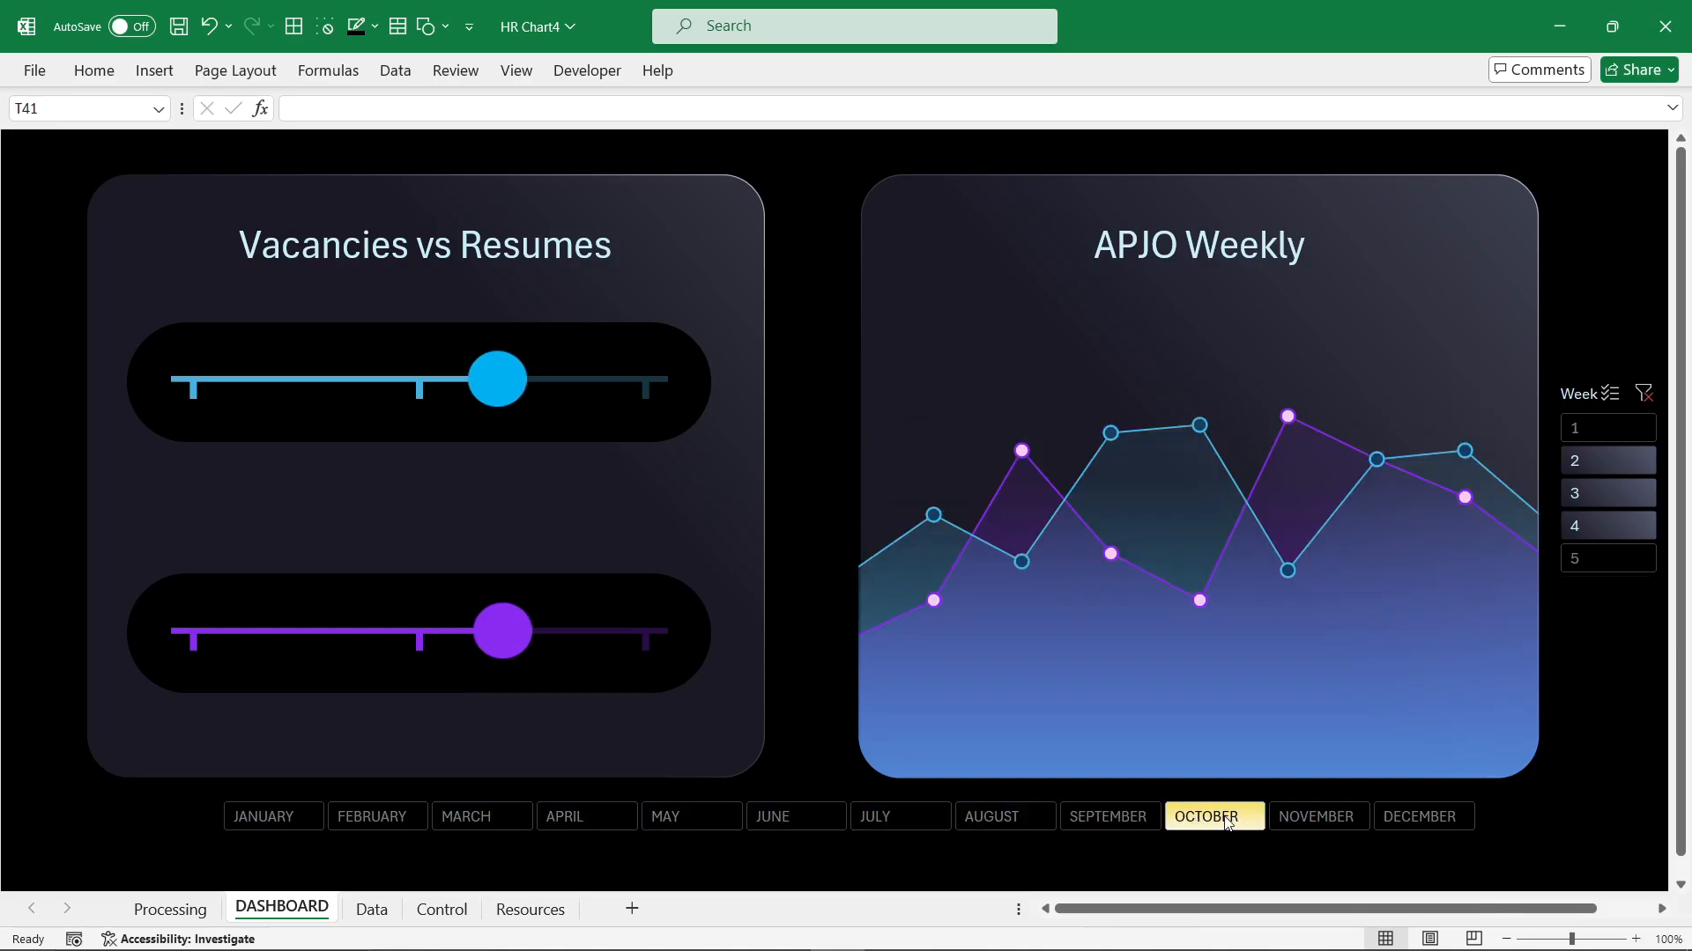